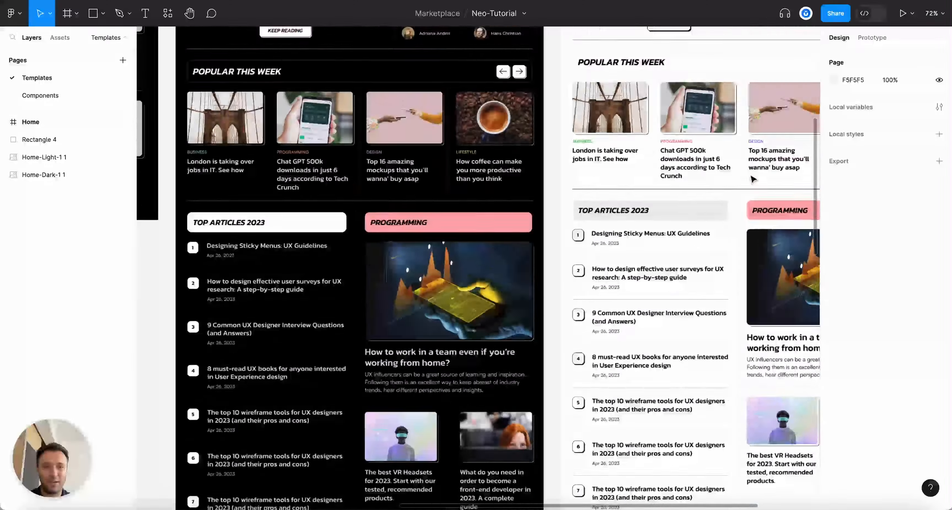
Select the finished dark homepage image and scroll around to review it
{"action": "scroll", "coordinate": [733, 180], "scroll_direction": "down", "scroll_amount": 3}
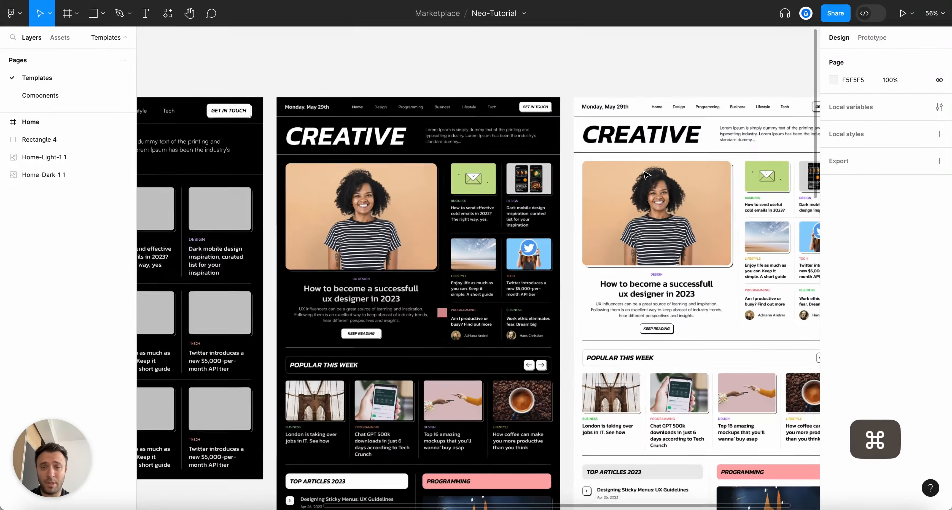
{"action": "scroll", "coordinate": [297, 70], "scroll_direction": "up", "scroll_amount": 3}
{"action": "left_click", "coordinate": [297, 70]}
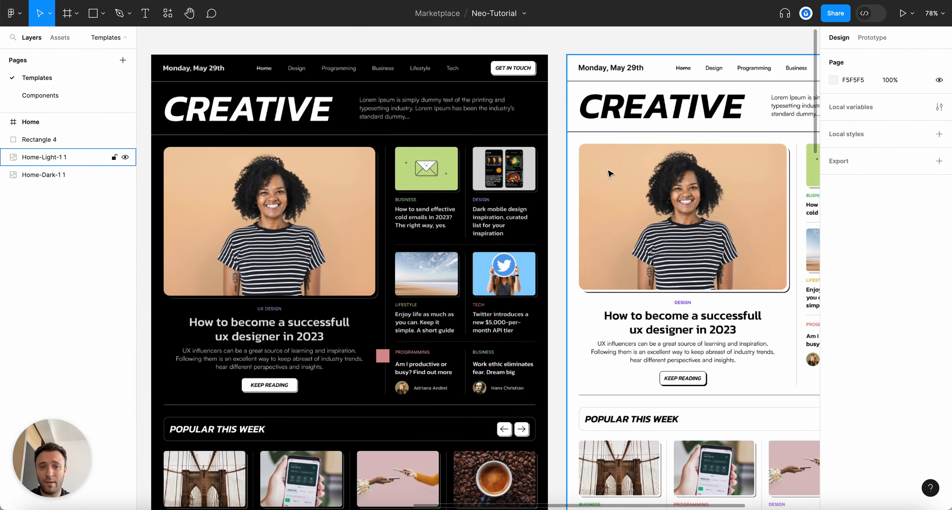
{"action": "scroll", "coordinate": [613, 174], "scroll_direction": "down", "scroll_amount": 4}
{"action": "scroll", "coordinate": [647, 236], "scroll_direction": "down", "scroll_amount": 4}
{"action": "scroll", "coordinate": [646, 236], "scroll_direction": "down", "scroll_amount": 15}
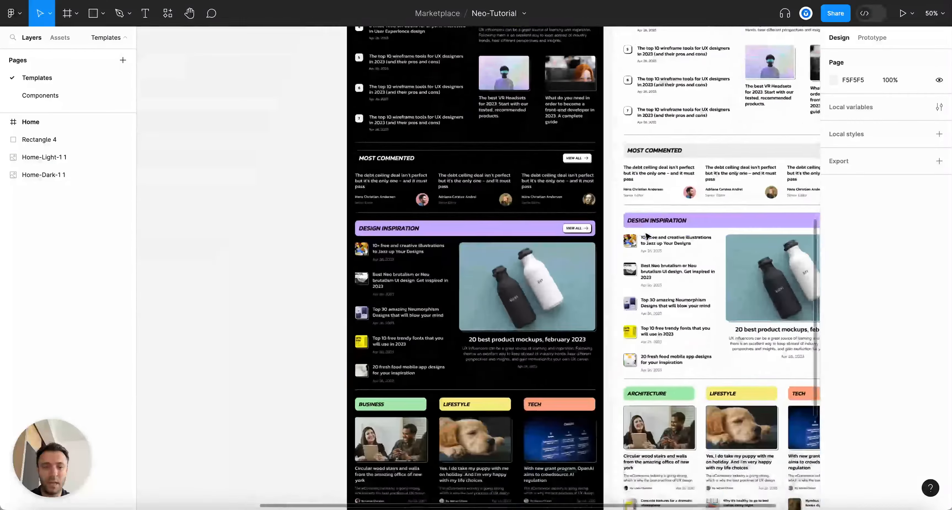
{"action": "scroll", "coordinate": [647, 236], "scroll_direction": "up", "scroll_amount": 20}
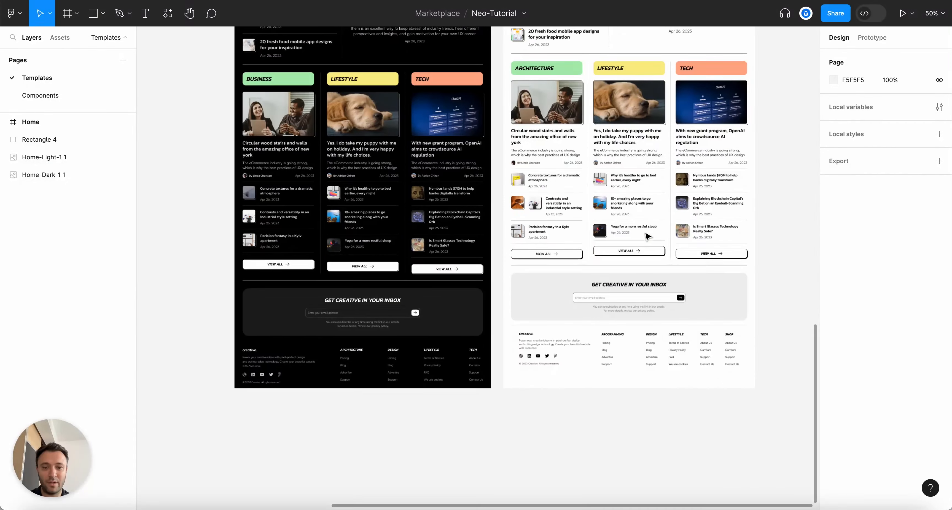
{"action": "scroll", "coordinate": [647, 236], "scroll_direction": "up", "scroll_amount": 5}
{"action": "scroll", "coordinate": [647, 236], "scroll_direction": "left", "scroll_amount": 10}
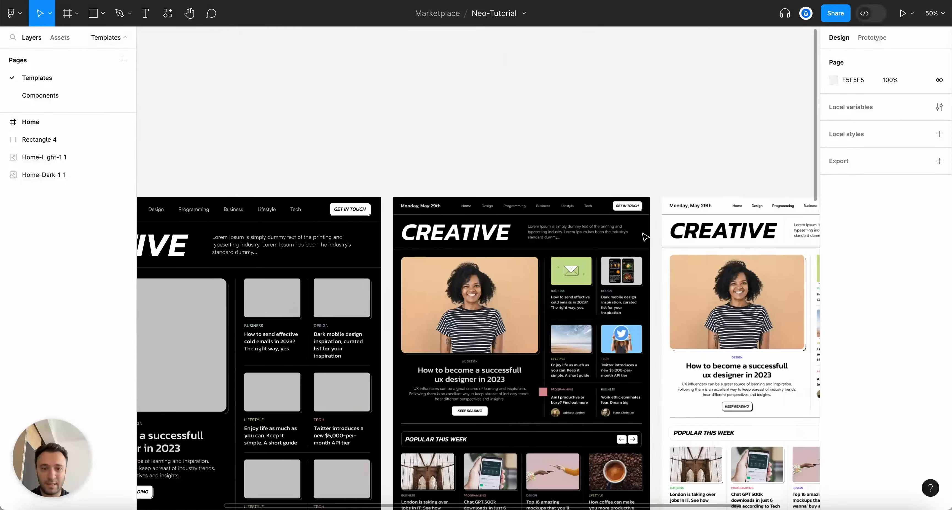
{"action": "scroll", "coordinate": [643, 237], "scroll_direction": "down", "scroll_amount": 3}
{"action": "scroll", "coordinate": [643, 237], "scroll_direction": "left", "scroll_amount": 1}
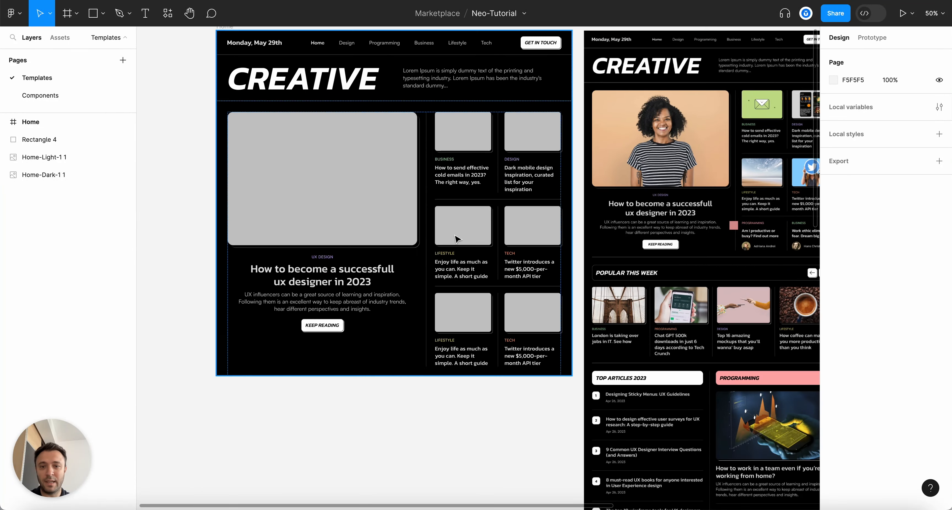
{"action": "scroll", "coordinate": [606, 238], "scroll_direction": "up", "scroll_amount": 3}
{"action": "scroll", "coordinate": [209, 237], "scroll_direction": "up", "scroll_amount": 3}
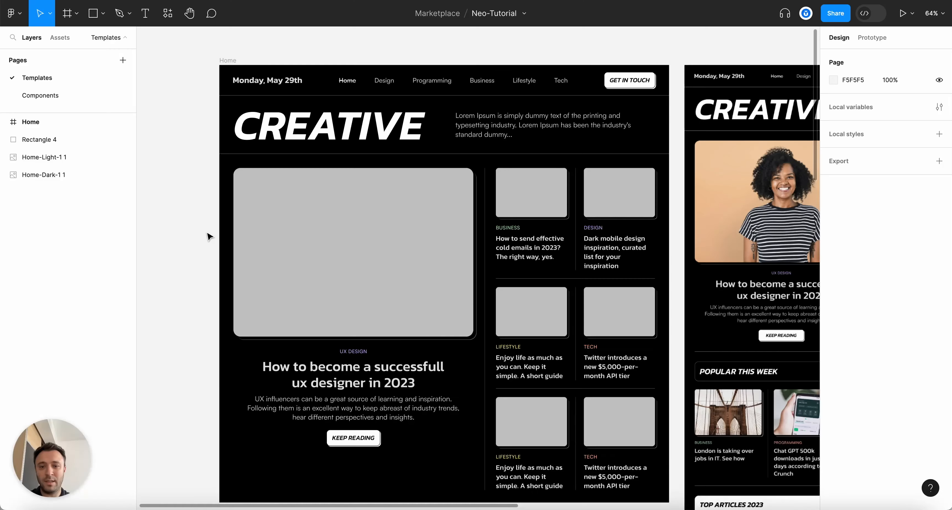
{"action": "scroll", "coordinate": [208, 235], "scroll_direction": "up", "scroll_amount": 2}
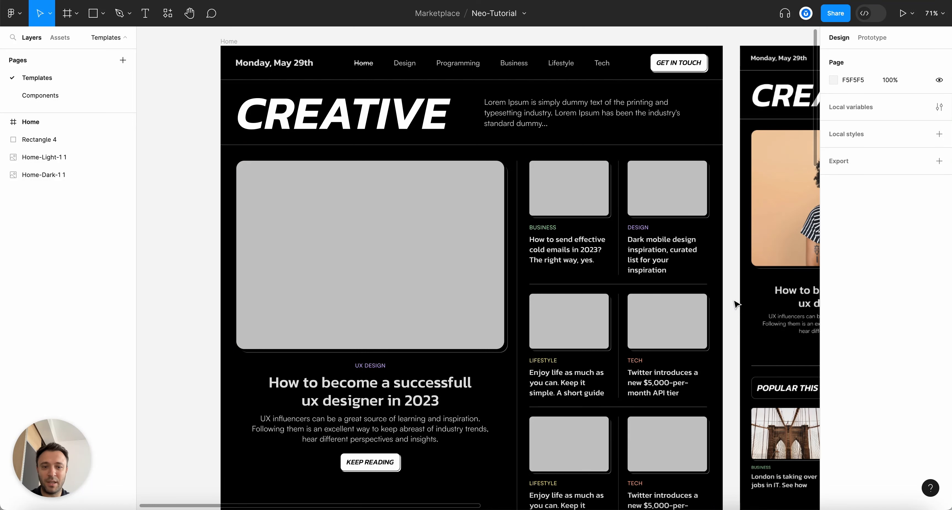
{"action": "scroll", "coordinate": [735, 304], "scroll_direction": "down", "scroll_amount": 2}
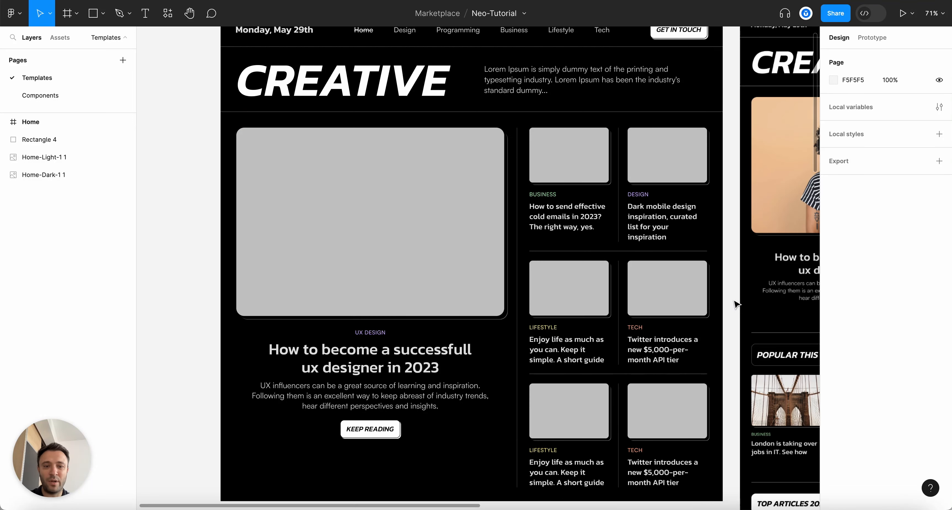
{"action": "scroll", "coordinate": [735, 304], "scroll_direction": "up", "scroll_amount": 2}
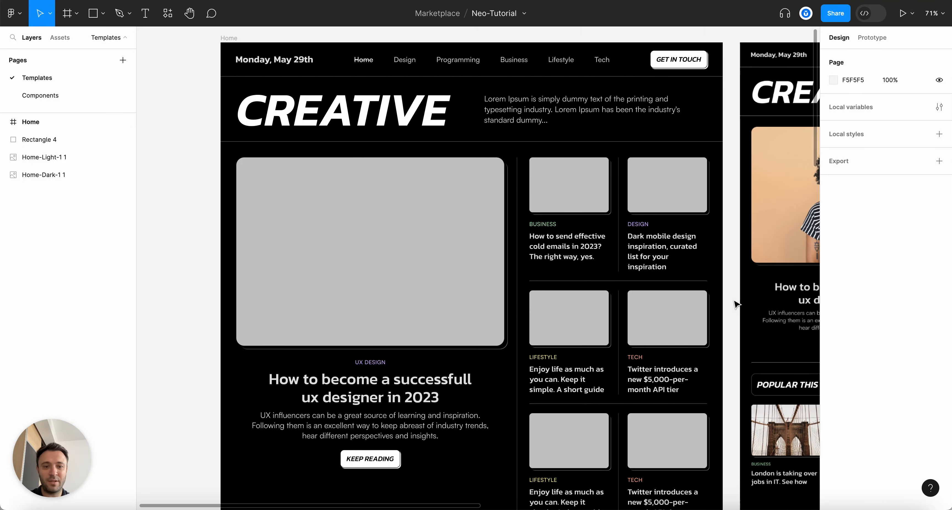
{"action": "scroll", "coordinate": [735, 304], "scroll_direction": "up", "scroll_amount": 2}
{"action": "scroll", "coordinate": [735, 304], "scroll_direction": "up", "scroll_amount": 2}
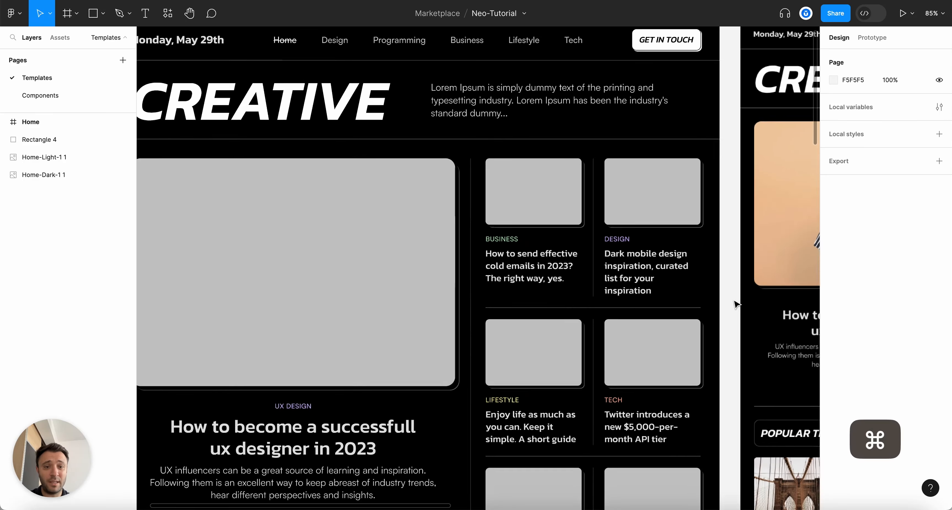
{"action": "scroll", "coordinate": [736, 304], "scroll_direction": "down", "scroll_amount": 2}
{"action": "scroll", "coordinate": [735, 303], "scroll_direction": "down", "scroll_amount": 2}
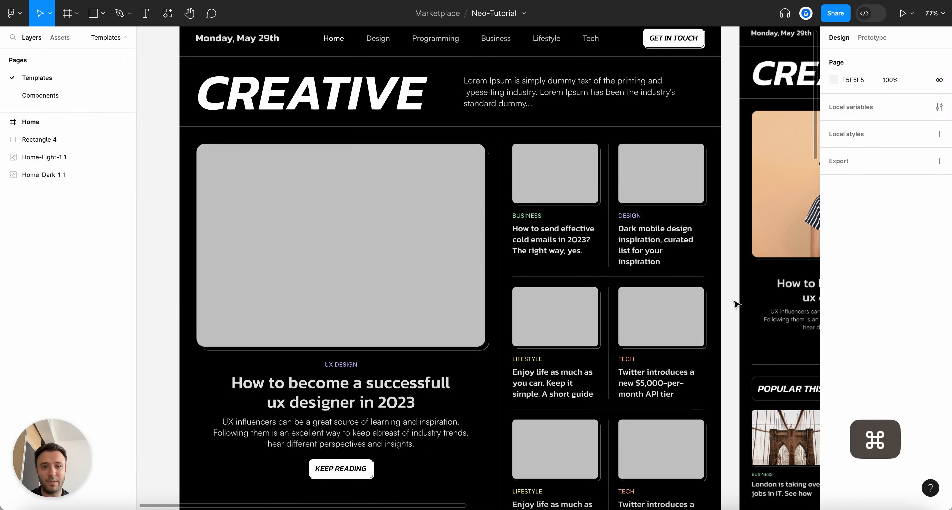
{"action": "scroll", "coordinate": [736, 304], "scroll_direction": "up", "scroll_amount": 3}
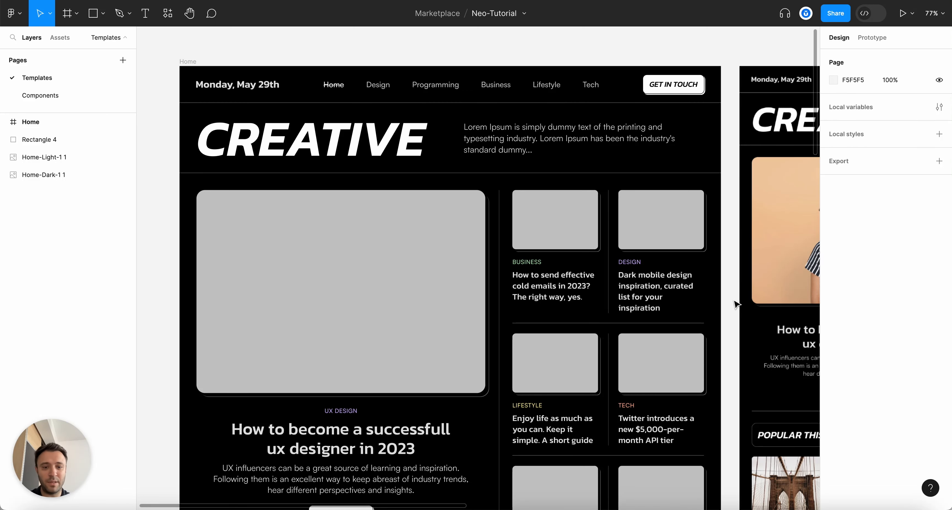
{"action": "scroll", "coordinate": [735, 304], "scroll_direction": "down", "scroll_amount": 2}
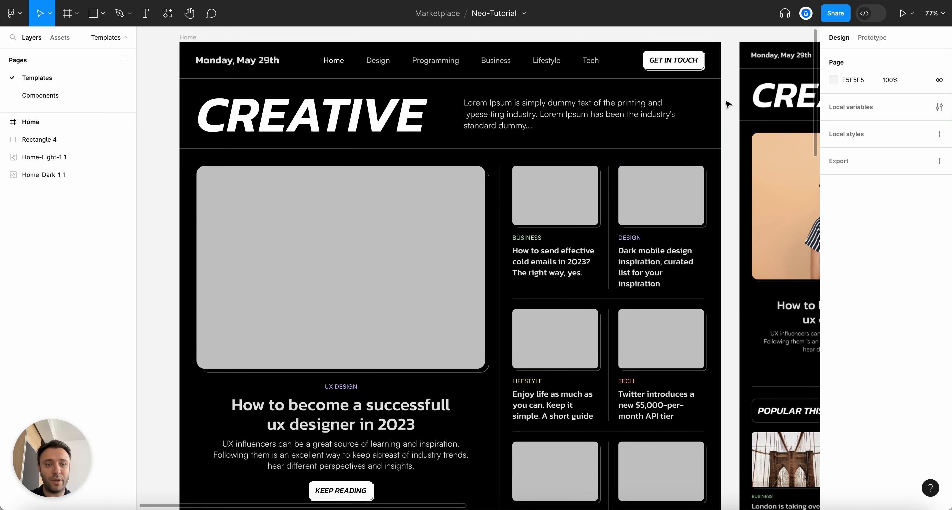
{"action": "scroll", "coordinate": [703, 269], "scroll_direction": "down", "scroll_amount": 2}
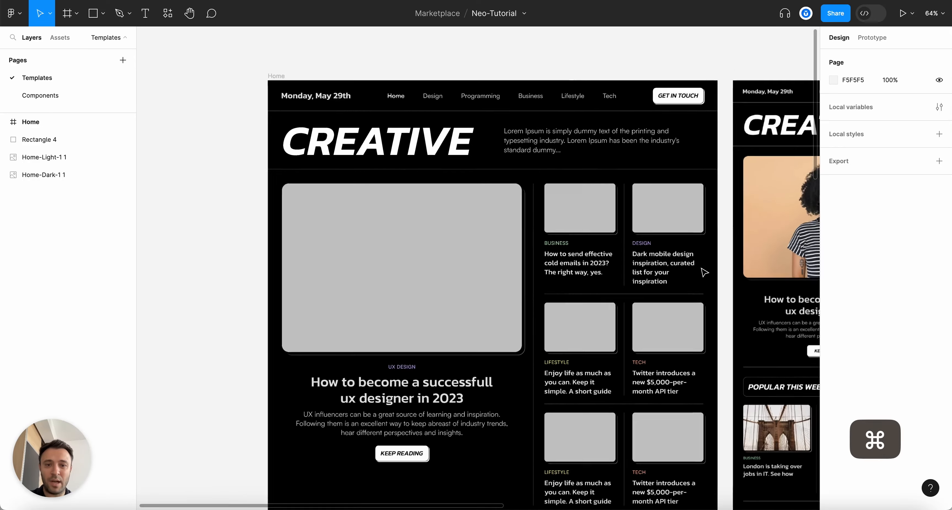
{"action": "scroll", "coordinate": [703, 269], "scroll_direction": "up", "scroll_amount": 4}
{"action": "scroll", "coordinate": [704, 273], "scroll_direction": "down", "scroll_amount": 2}
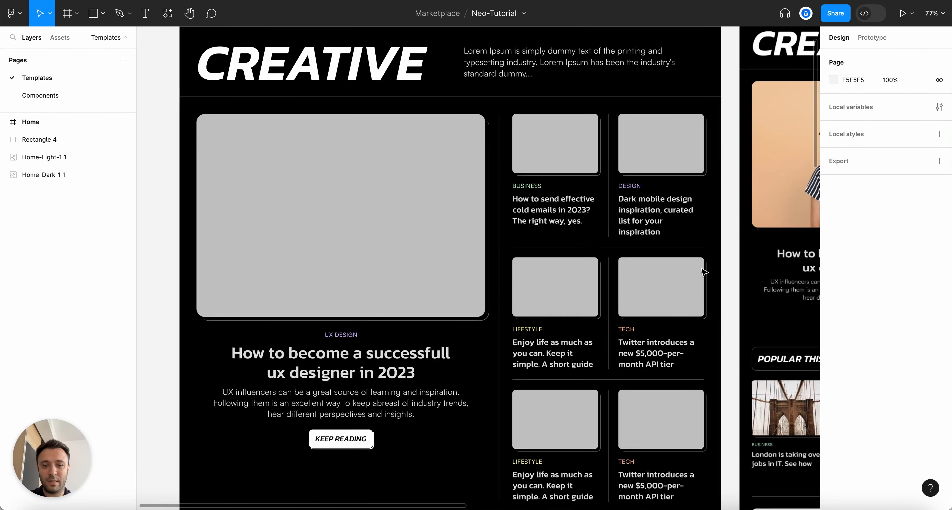
{"action": "scroll", "coordinate": [704, 272], "scroll_direction": "up", "scroll_amount": 3}
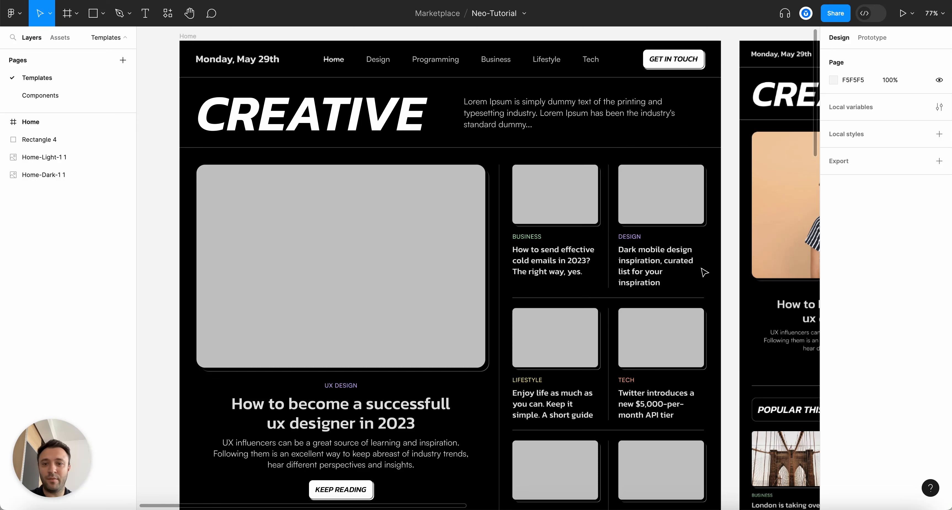
{"action": "scroll", "coordinate": [673, 48], "scroll_direction": "up", "scroll_amount": 2}
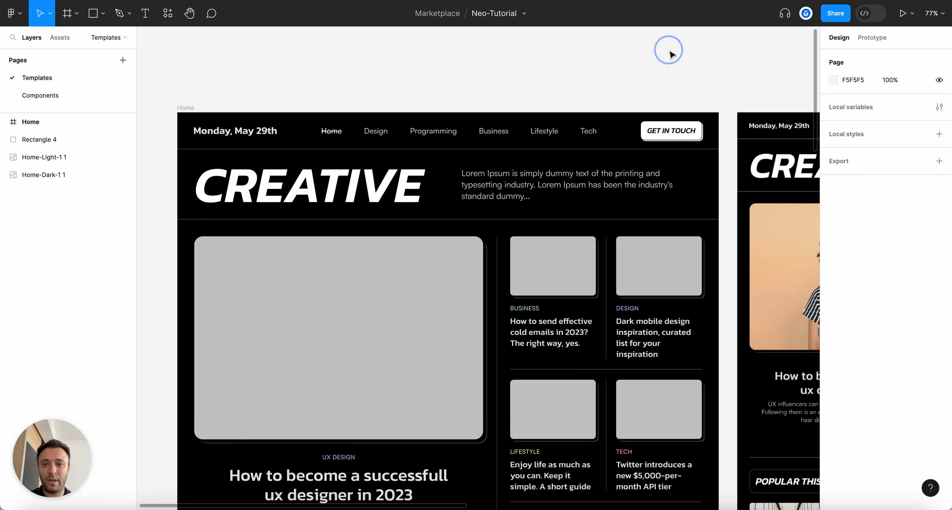
{"action": "scroll", "coordinate": [689, 82], "scroll_direction": "down", "scroll_amount": 2}
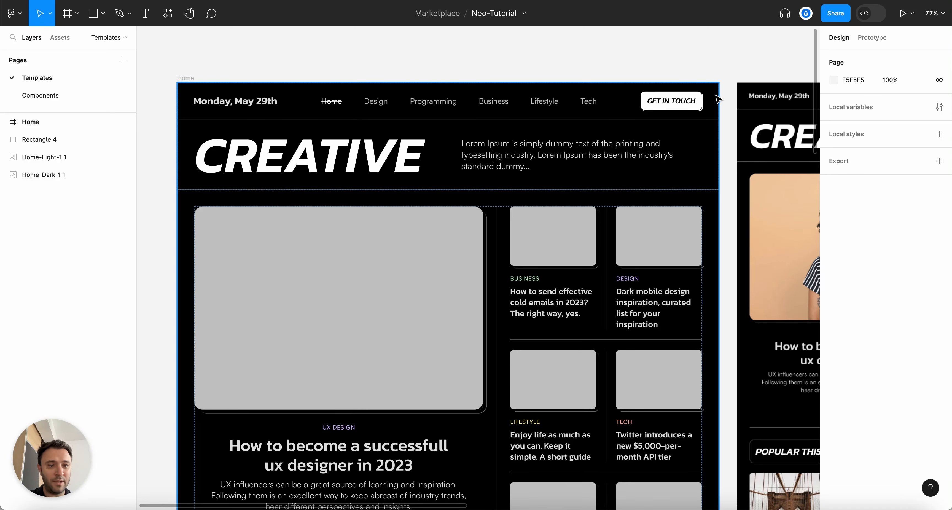
Open the file's local variables window and close it again
{"action": "left_click", "coordinate": [939, 108]}
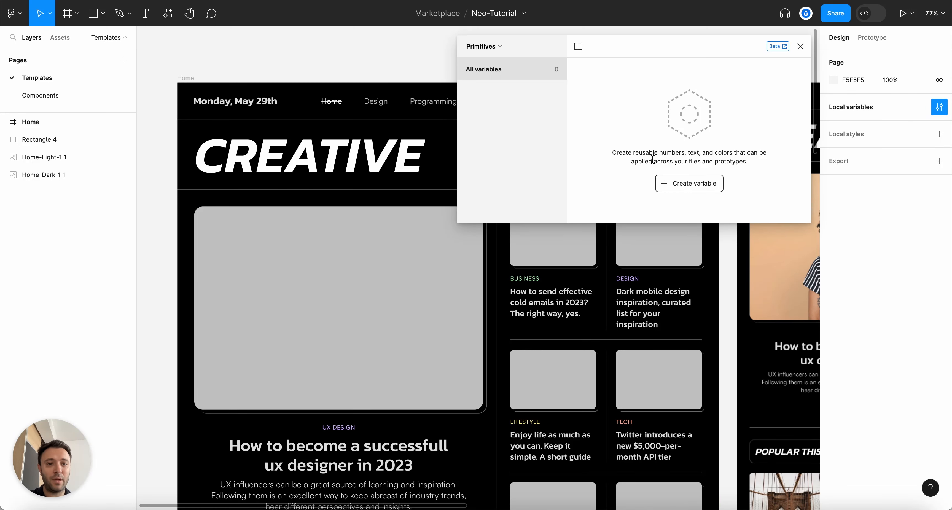
{"action": "left_click", "coordinate": [800, 51]}
{"action": "scroll", "coordinate": [443, 89], "scroll_direction": "down", "scroll_amount": 1}
{"action": "scroll", "coordinate": [436, 87], "scroll_direction": "down", "scroll_amount": 2}
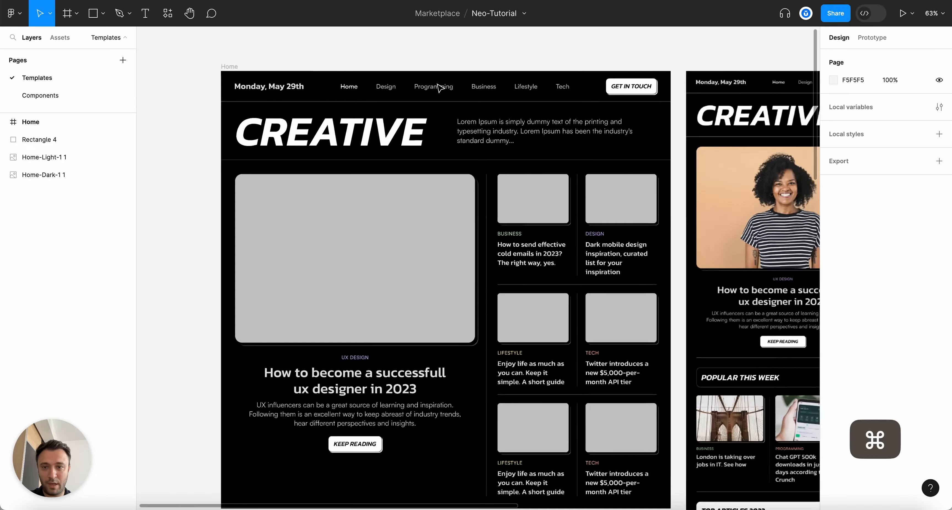
{"action": "scroll", "coordinate": [438, 84], "scroll_direction": "up", "scroll_amount": 1}
{"action": "scroll", "coordinate": [212, 66], "scroll_direction": "down", "scroll_amount": 1}
Clear the selection, then inspect the main headline and the Lifestyle card's description text
{"action": "left_click", "coordinate": [212, 67]}
{"action": "left_click", "coordinate": [219, 47]}
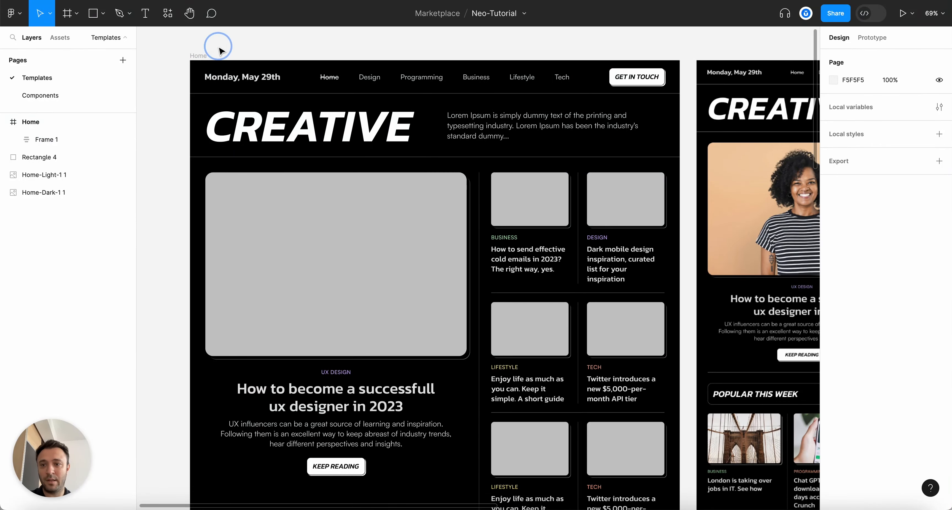
{"action": "scroll", "coordinate": [219, 47], "scroll_direction": "down", "scroll_amount": 5}
{"action": "scroll", "coordinate": [376, 75], "scroll_direction": "up", "scroll_amount": 2}
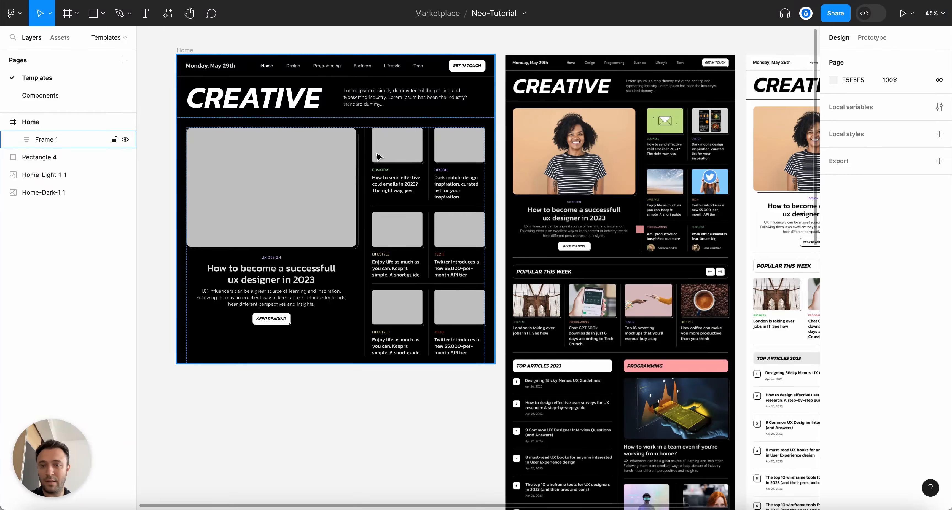
{"action": "scroll", "coordinate": [377, 156], "scroll_direction": "right", "scroll_amount": 4}
{"action": "scroll", "coordinate": [664, 95], "scroll_direction": "left", "scroll_amount": 6}
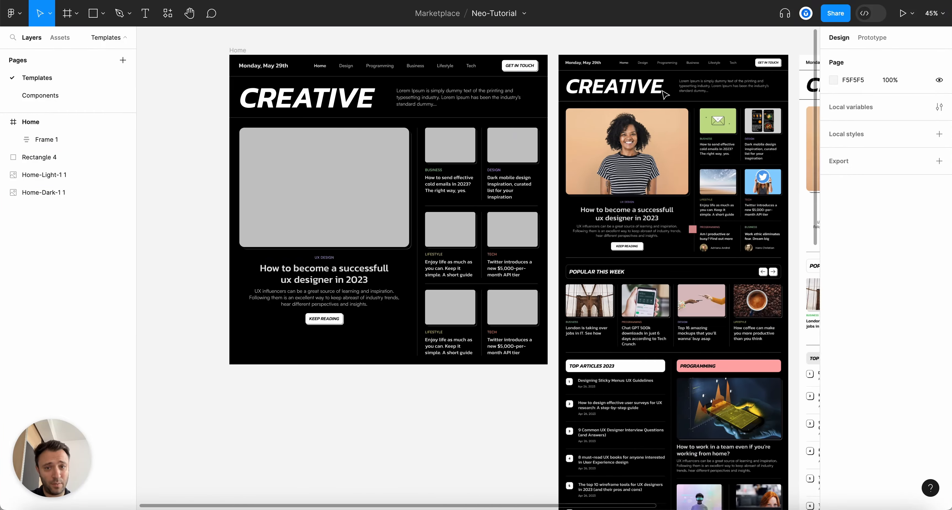
{"action": "scroll", "coordinate": [664, 95], "scroll_direction": "up", "scroll_amount": 4}
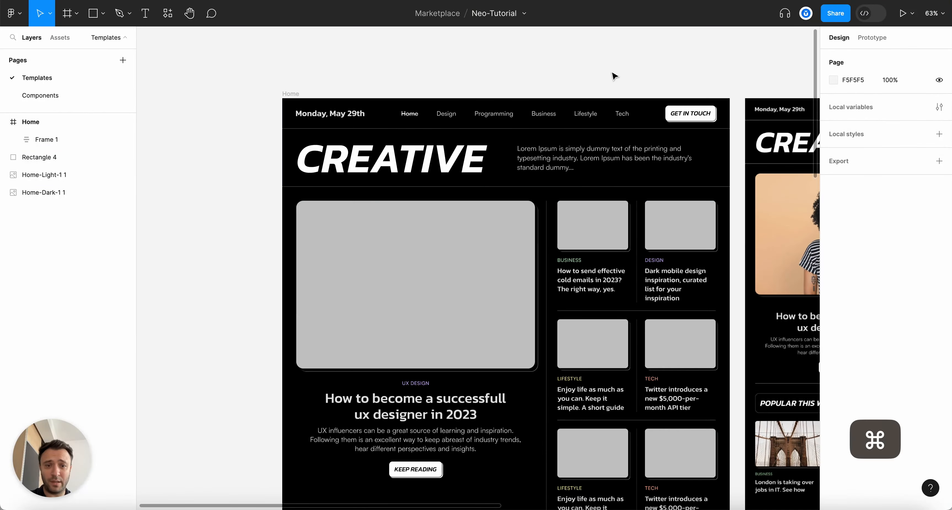
{"action": "scroll", "coordinate": [725, 79], "scroll_direction": "down", "scroll_amount": 2}
{"action": "scroll", "coordinate": [728, 72], "scroll_direction": "up", "scroll_amount": 1}
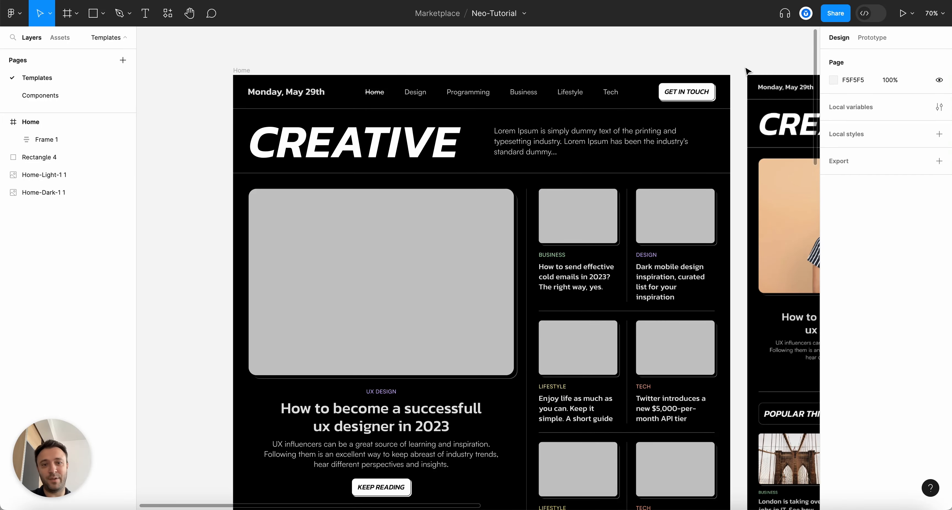
{"action": "scroll", "coordinate": [746, 71], "scroll_direction": "up", "scroll_amount": 1}
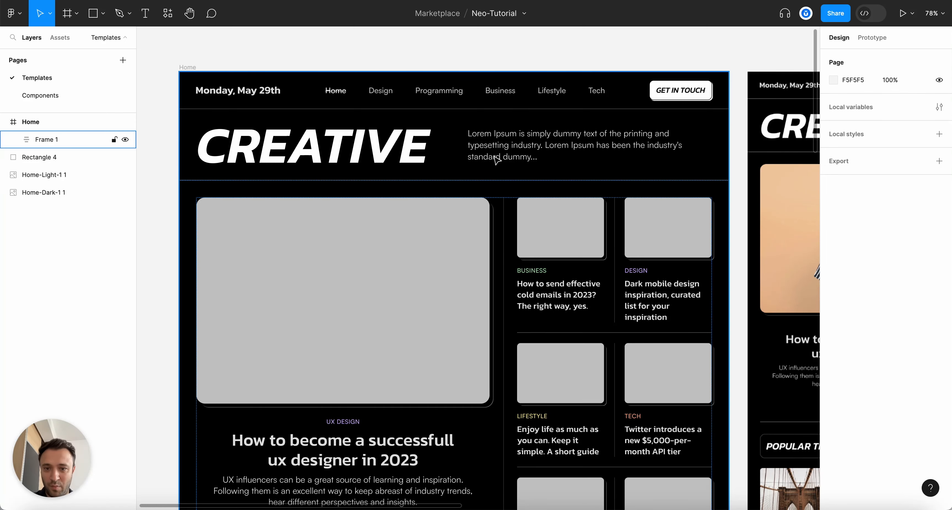
{"action": "scroll", "coordinate": [497, 159], "scroll_direction": "down", "scroll_amount": 4}
{"action": "left_click", "coordinate": [407, 366], "text": "super"}
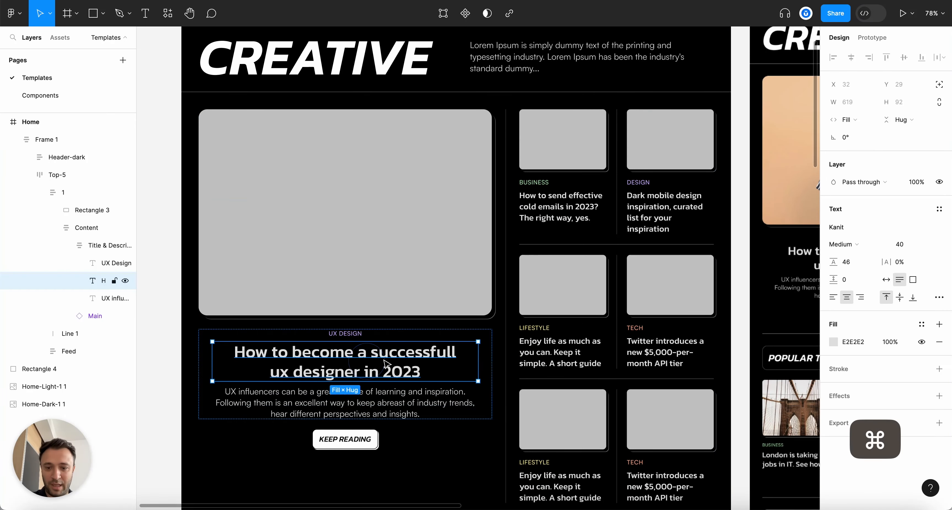
{"action": "left_click", "coordinate": [546, 349], "text": "super"}
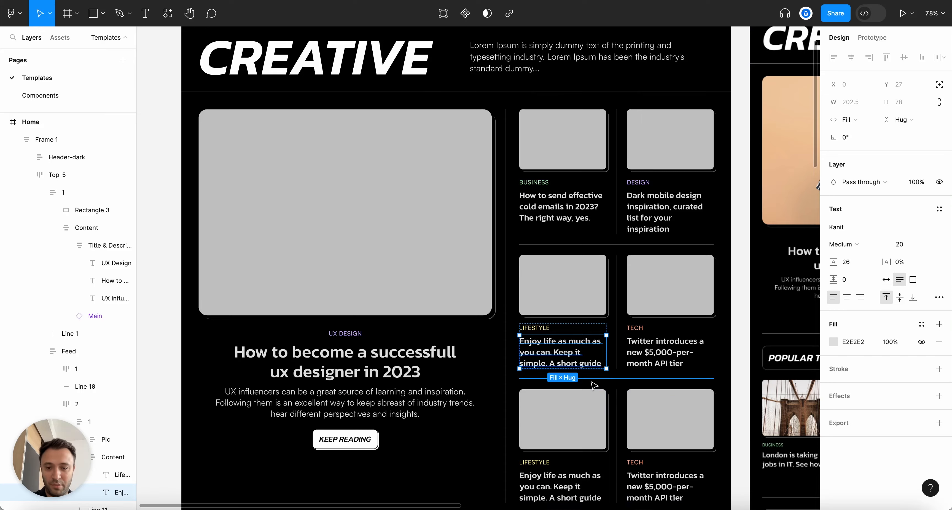
{"action": "scroll", "coordinate": [591, 384], "scroll_direction": "down", "scroll_amount": 2}
{"action": "scroll", "coordinate": [351, 373], "scroll_direction": "up", "scroll_amount": 2}
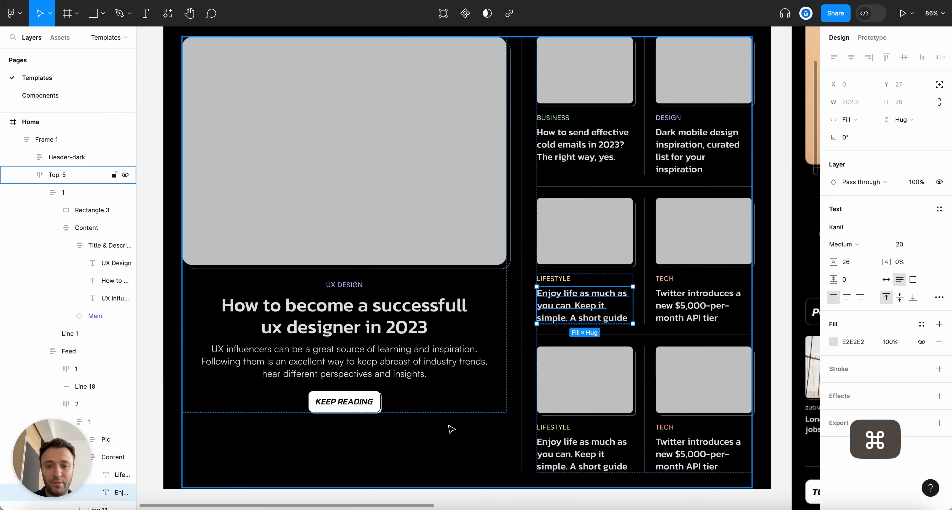
{"action": "scroll", "coordinate": [497, 431], "scroll_direction": "up", "scroll_amount": 3}
{"action": "scroll", "coordinate": [497, 431], "scroll_direction": "right", "scroll_amount": 2}
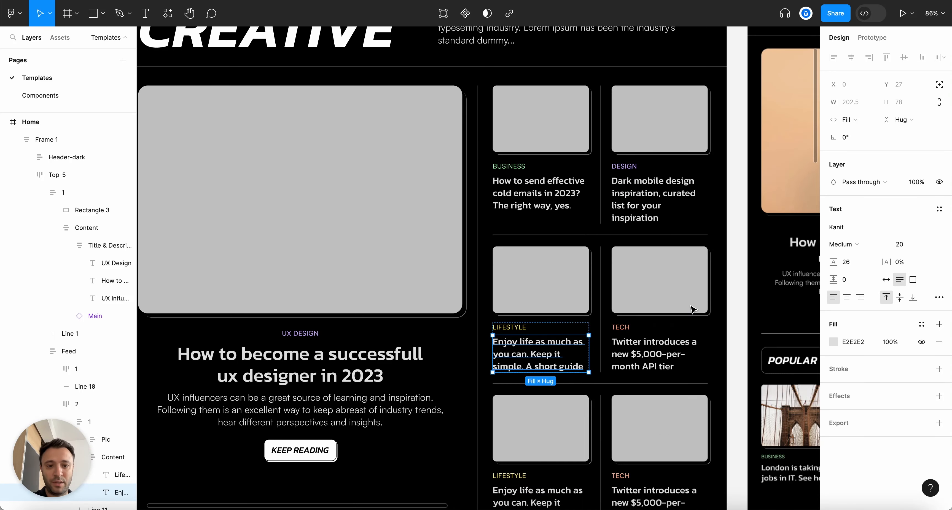
{"action": "scroll", "coordinate": [691, 313], "scroll_direction": "down", "scroll_amount": 3}
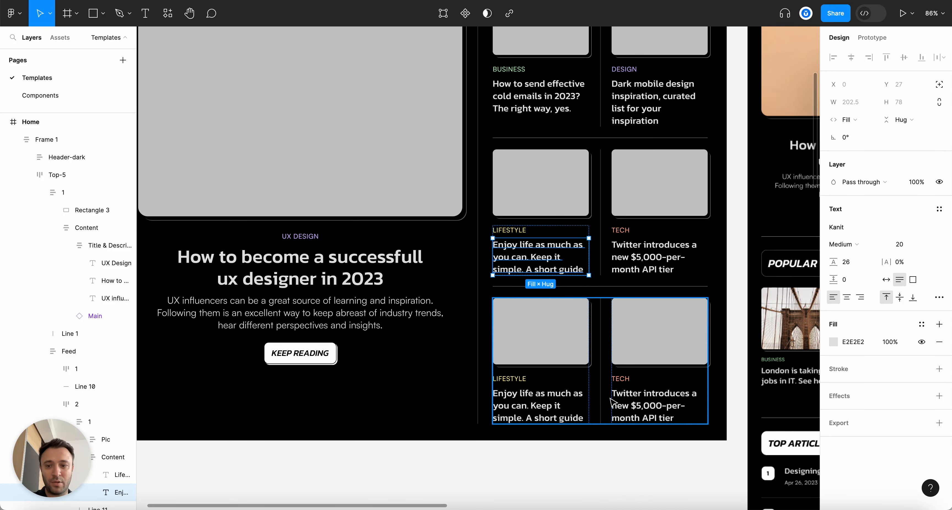
{"action": "scroll", "coordinate": [611, 400], "scroll_direction": "up", "scroll_amount": 5}
{"action": "scroll", "coordinate": [611, 401], "scroll_direction": "up", "scroll_amount": 4}
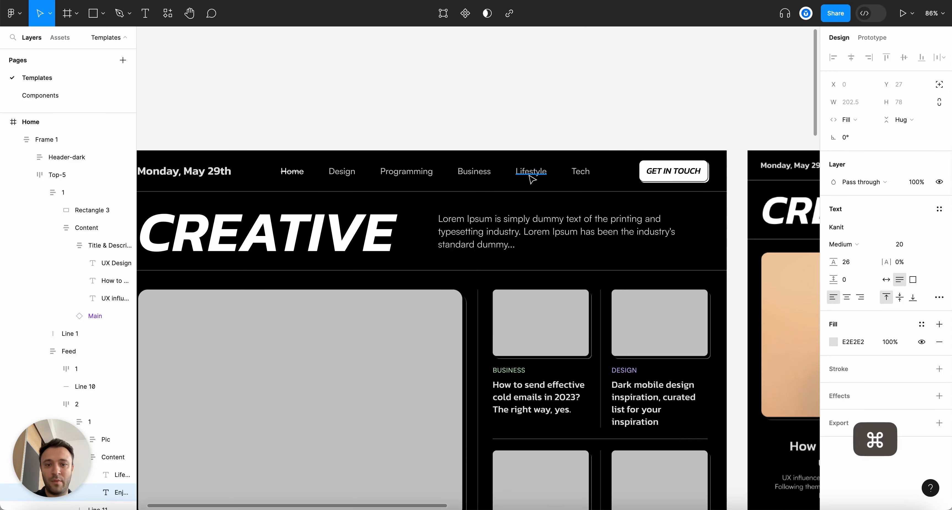
Inspect the Lifestyle link, Lorem Ipsum paragraph, GET IN TOUCH button, date text and divider lines
{"action": "left_click", "coordinate": [531, 170], "text": "super"}
{"action": "scroll", "coordinate": [591, 237], "scroll_direction": "left", "scroll_amount": 3}
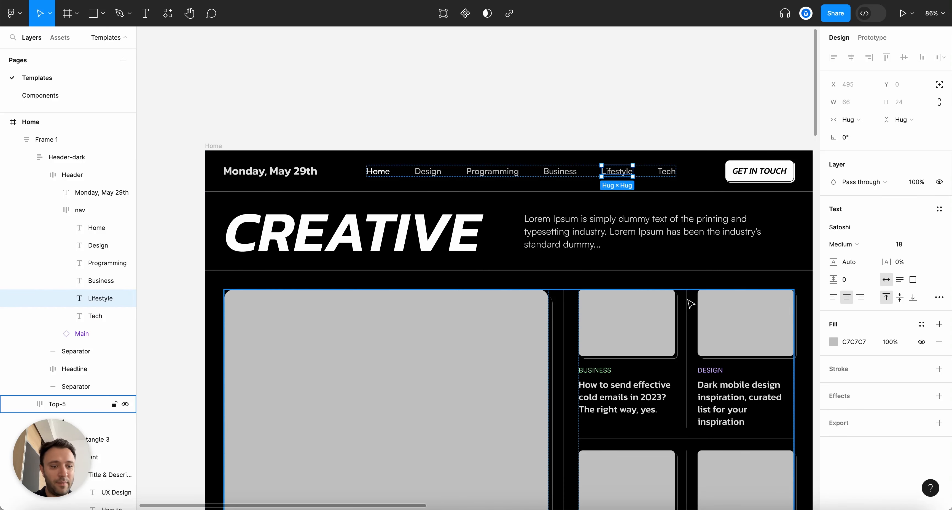
{"action": "left_click", "coordinate": [682, 237], "text": "super"}
{"action": "left_click", "coordinate": [767, 180], "text": "super"}
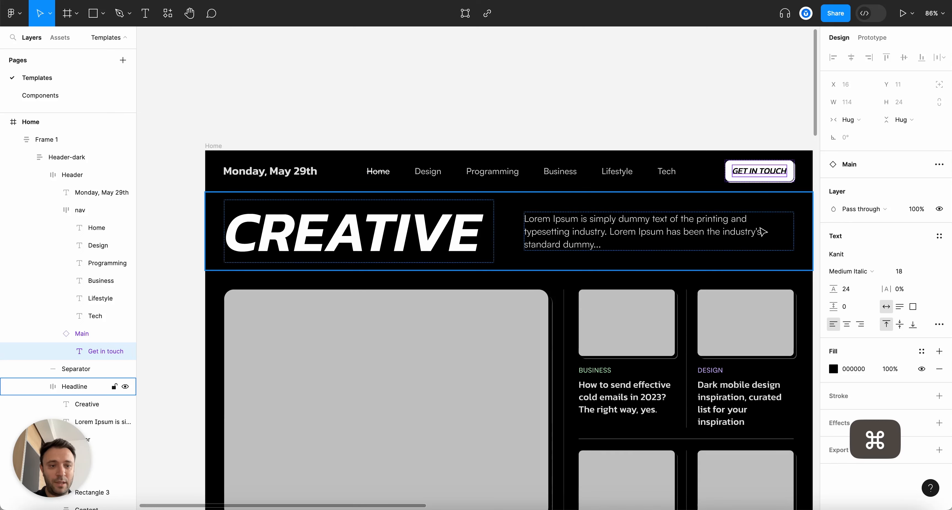
{"action": "left_click", "coordinate": [296, 172], "text": "super"}
{"action": "scroll", "coordinate": [384, 201], "scroll_direction": "down", "scroll_amount": 5}
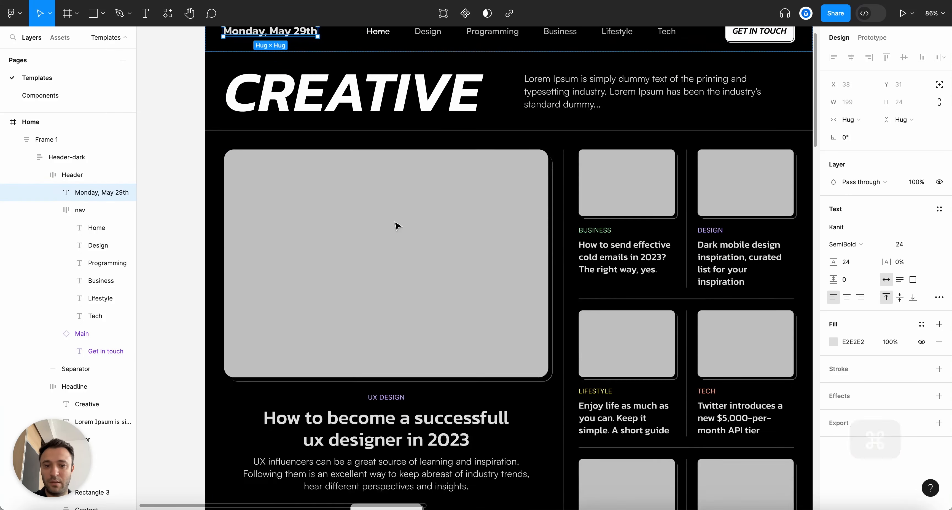
{"action": "left_click", "coordinate": [565, 176], "text": "super"}
{"action": "left_click", "coordinate": [563, 176], "text": "super"}
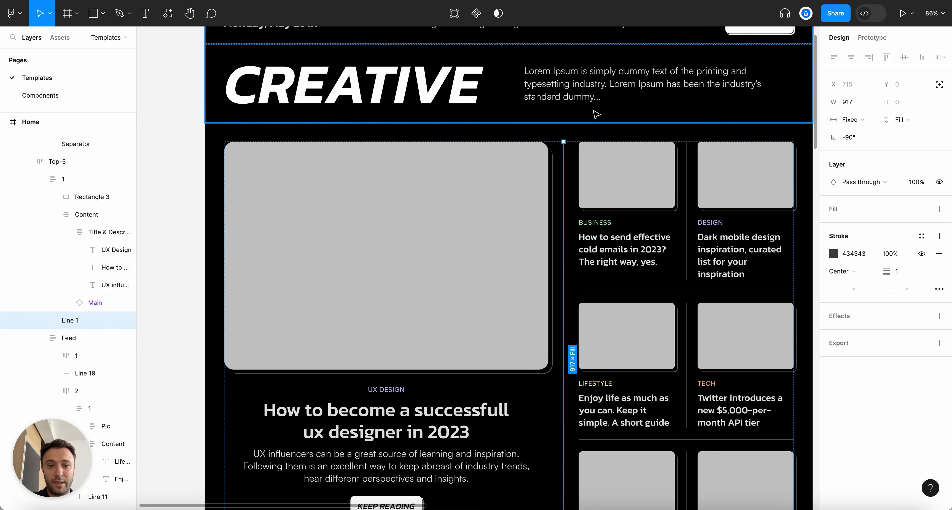
{"action": "left_click", "coordinate": [591, 123], "text": "super"}
{"action": "scroll", "coordinate": [591, 123], "scroll_direction": "down", "scroll_amount": 3, "text": "super"}
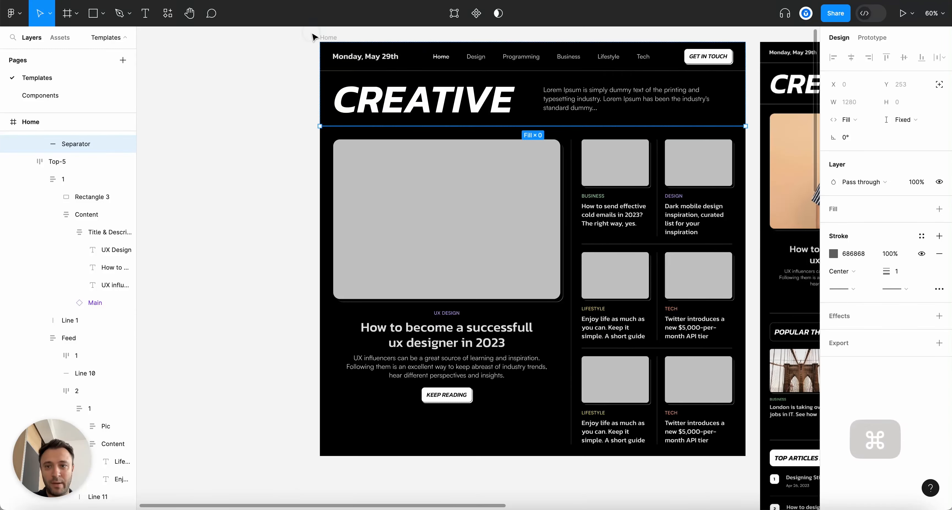
Deselect everything and collapse the layer tree to its top-level layers with Alt+L
{"action": "left_click", "coordinate": [315, 36]}
{"action": "key", "text": "alt+l"}
{"action": "scroll", "coordinate": [603, 60], "scroll_direction": "up", "scroll_amount": 3, "text": "super"}
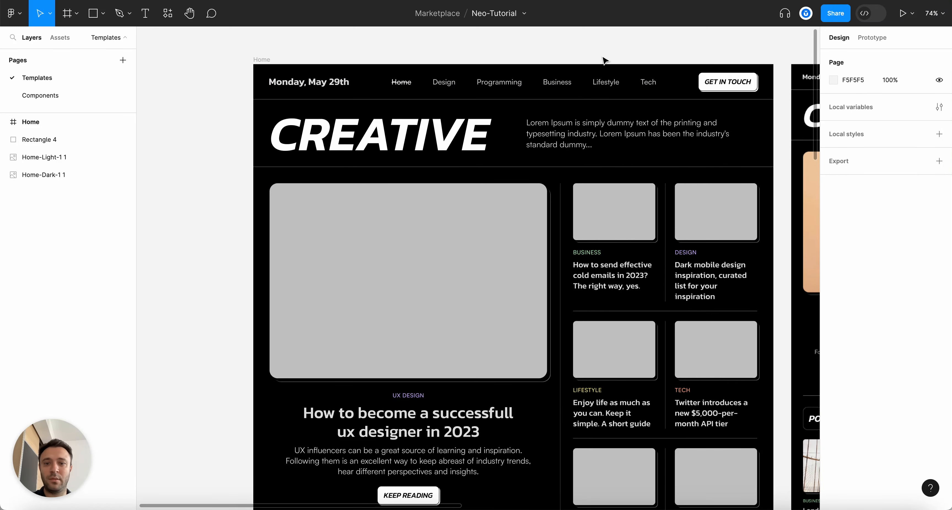
{"action": "scroll", "coordinate": [602, 60], "scroll_direction": "up", "scroll_amount": 1}
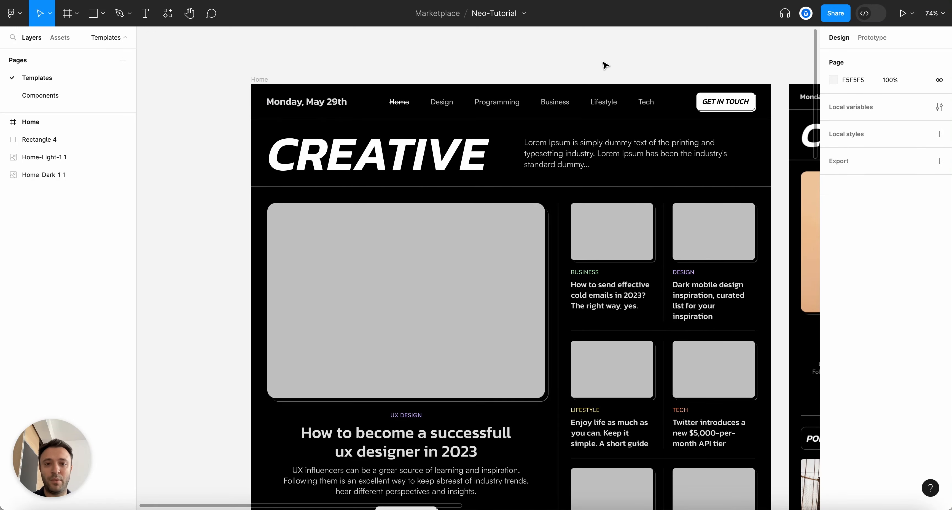
{"action": "scroll", "coordinate": [604, 64], "scroll_direction": "down", "scroll_amount": 2, "text": "super"}
{"action": "scroll", "coordinate": [713, 77], "scroll_direction": "up", "scroll_amount": 2, "text": "super"}
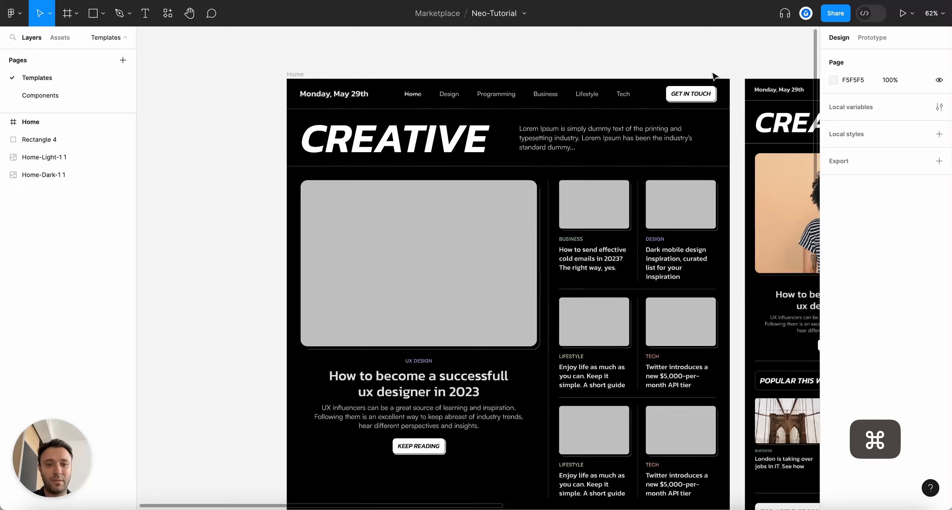
{"action": "scroll", "coordinate": [714, 77], "scroll_direction": "up", "scroll_amount": 3, "text": "super"}
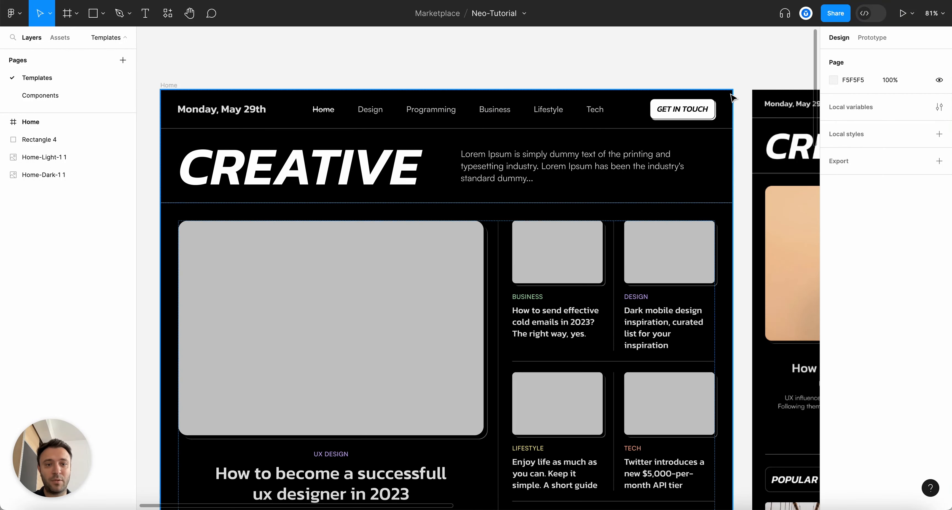
Open the empty Primitives collection in local variables and begin creating a variable
{"action": "left_click", "coordinate": [938, 107]}
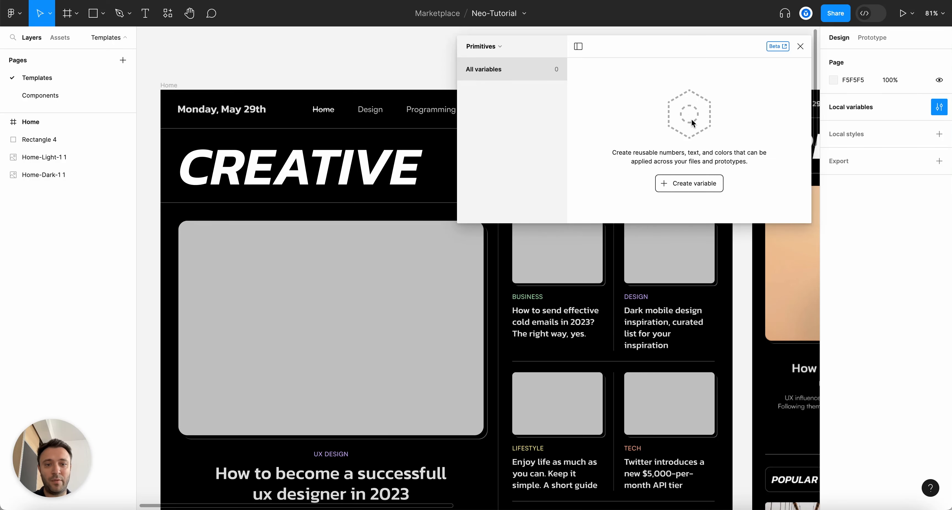
{"action": "scroll", "coordinate": [305, 82], "scroll_direction": "down", "scroll_amount": 4, "text": "super"}
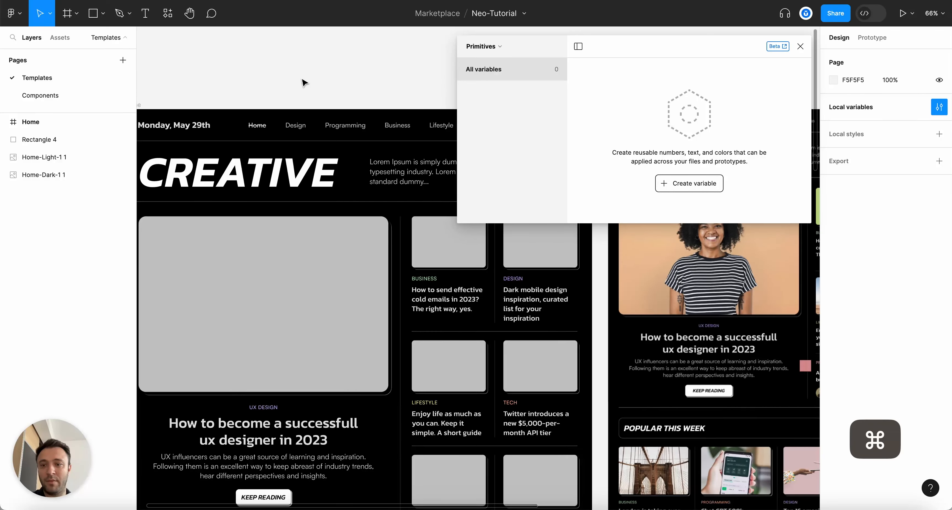
{"action": "scroll", "coordinate": [304, 82], "scroll_direction": "up", "scroll_amount": 2, "text": "super"}
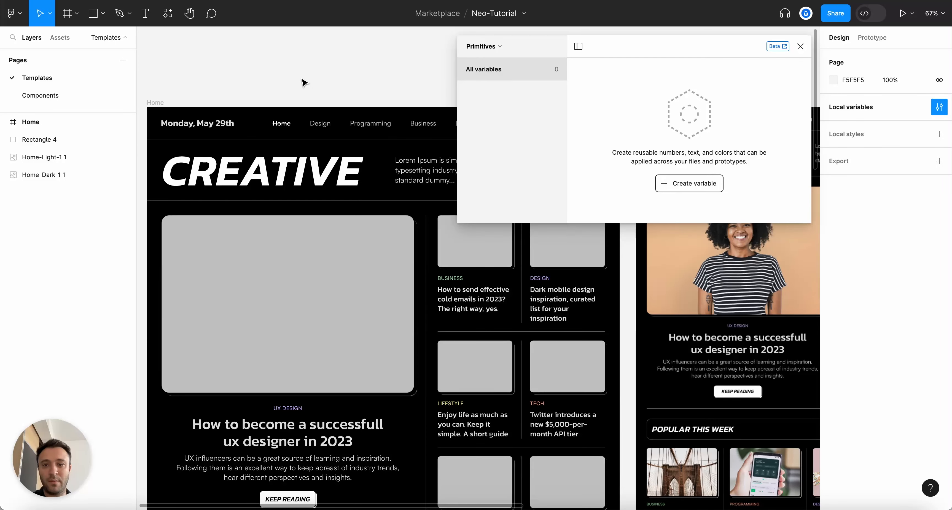
{"action": "scroll", "coordinate": [304, 82], "scroll_direction": "right", "scroll_amount": 1}
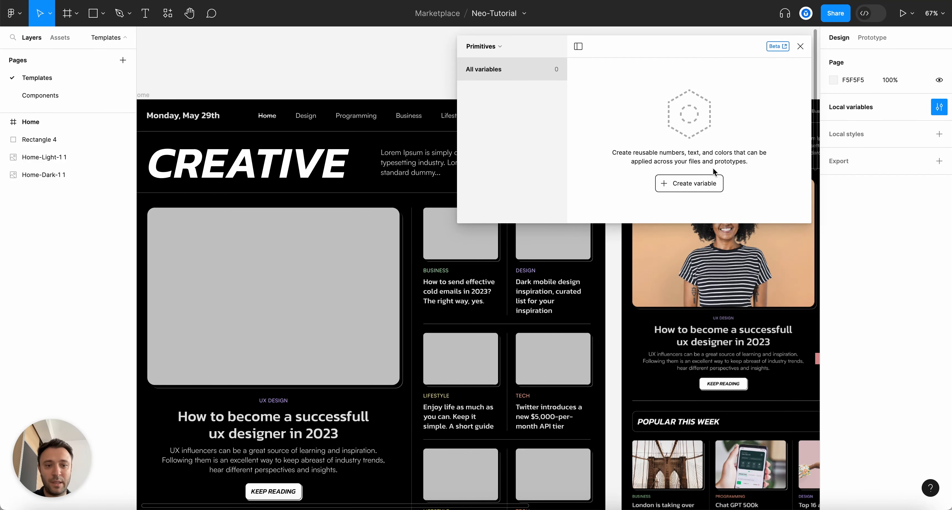
{"action": "left_click", "coordinate": [691, 188]}
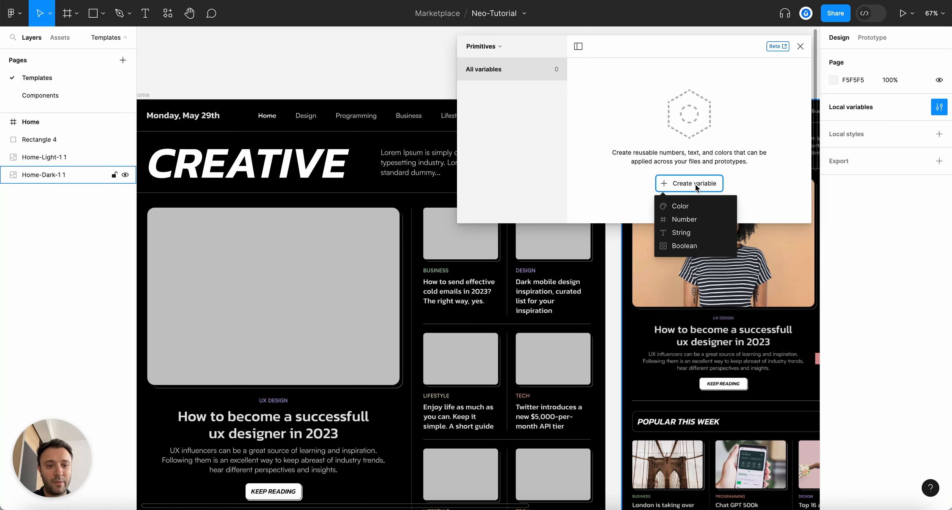
Create a colour variable named Black with the value 000000
{"action": "left_click", "coordinate": [691, 205]}
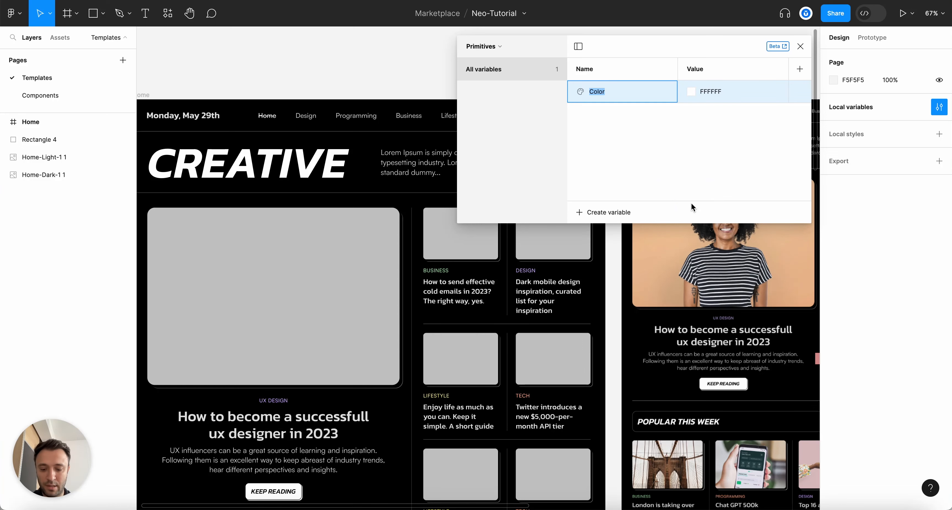
{"action": "type", "text": "Black"}
{"action": "key", "text": "Return"}
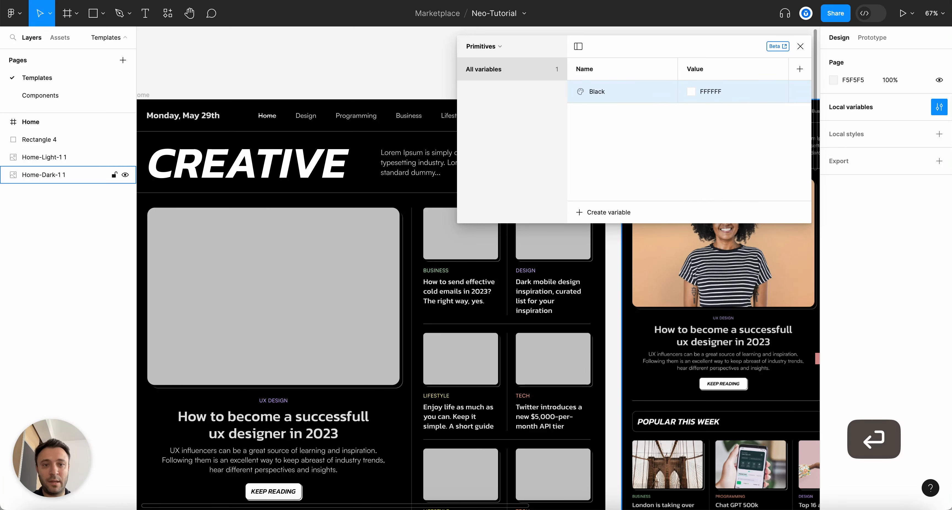
{"action": "left_click", "coordinate": [690, 91]}
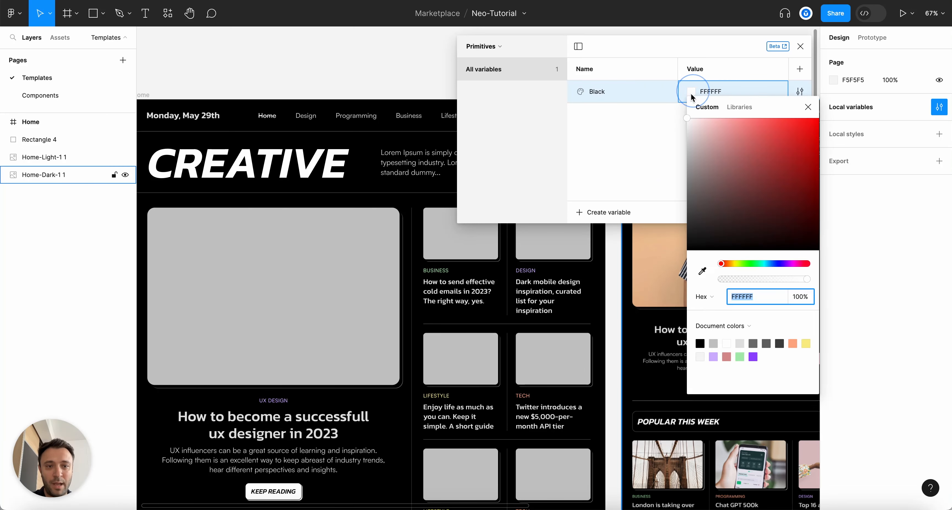
{"action": "type", "text": "000000"}
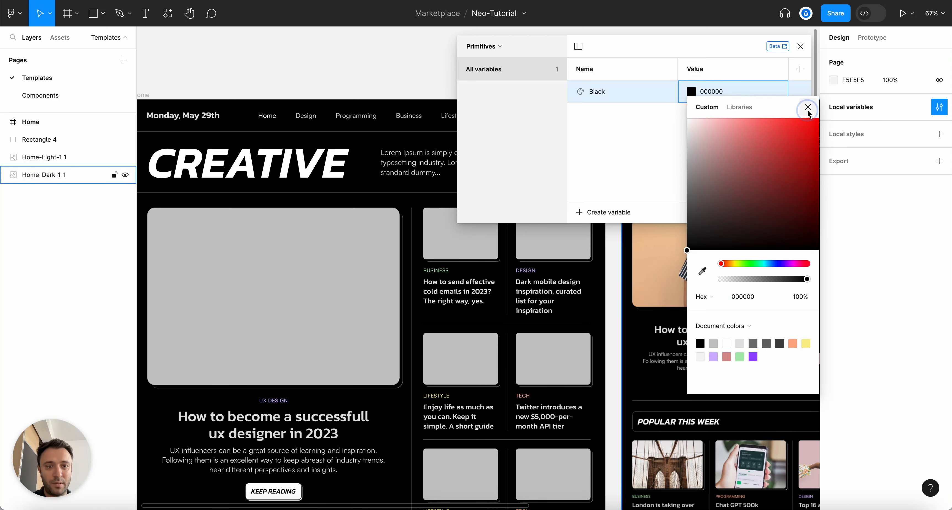
{"action": "left_click", "coordinate": [808, 107]}
Add a new colour variable named White
{"action": "left_click", "coordinate": [604, 211]}
{"action": "left_click", "coordinate": [601, 234]}
{"action": "type", "text": "White"}
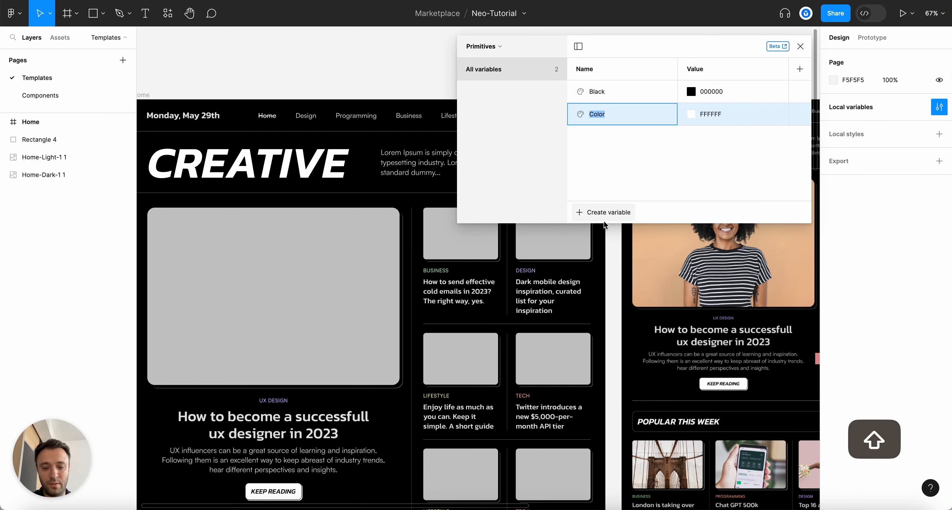
{"action": "key", "text": "Return"}
Duplicate White as a variable named Grey with the value E2E2E2
{"action": "right_click", "coordinate": [630, 123]}
{"action": "left_click", "coordinate": [665, 155]}
{"action": "scroll", "coordinate": [369, 195], "scroll_direction": "down", "scroll_amount": 3}
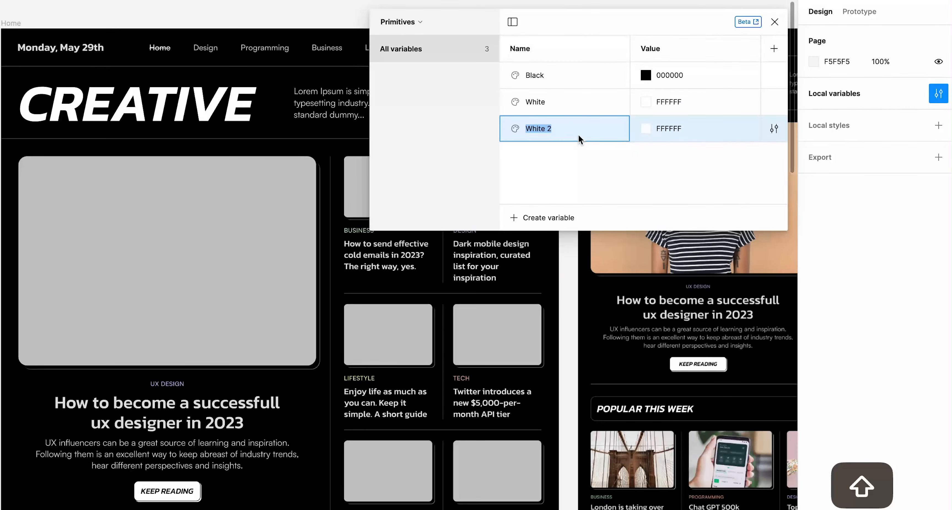
{"action": "type", "text": "Grey"}
{"action": "key", "text": "Tab"}
{"action": "type", "text": "e2"}
{"action": "key", "text": "Return"}
Copy the layout divider's stroke colour hex 434343
{"action": "scroll", "coordinate": [454, 297], "scroll_direction": "up", "scroll_amount": 5}
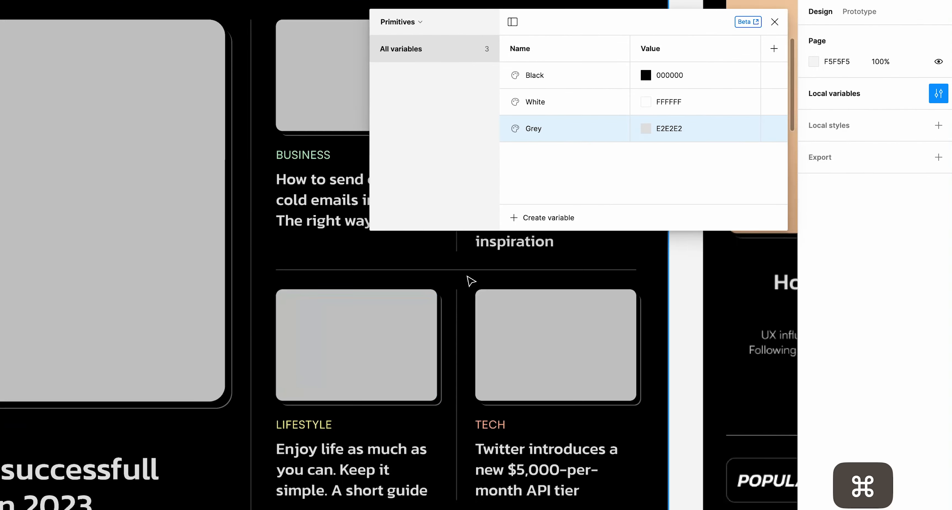
{"action": "left_click", "coordinate": [455, 307]}
{"action": "scroll", "coordinate": [665, 347], "scroll_direction": "up", "scroll_amount": 3}
{"action": "left_click", "coordinate": [837, 266]}
{"action": "key", "text": "super+c"}
Duplicate the Grey variable as Grey 2 with value 434343
{"action": "right_click", "coordinate": [571, 134]}
{"action": "left_click", "coordinate": [597, 183]}
{"action": "key", "text": "Tab"}
{"action": "key", "text": "super+v"}
{"action": "key", "text": "Return"}
Add Grey 3 set to the divider's stroke colour 686868
{"action": "left_click", "coordinate": [547, 346]}
{"action": "left_click", "coordinate": [837, 266]}
{"action": "key", "text": "super+c"}
{"action": "right_click", "coordinate": [560, 153]}
{"action": "left_click", "coordinate": [587, 203]}
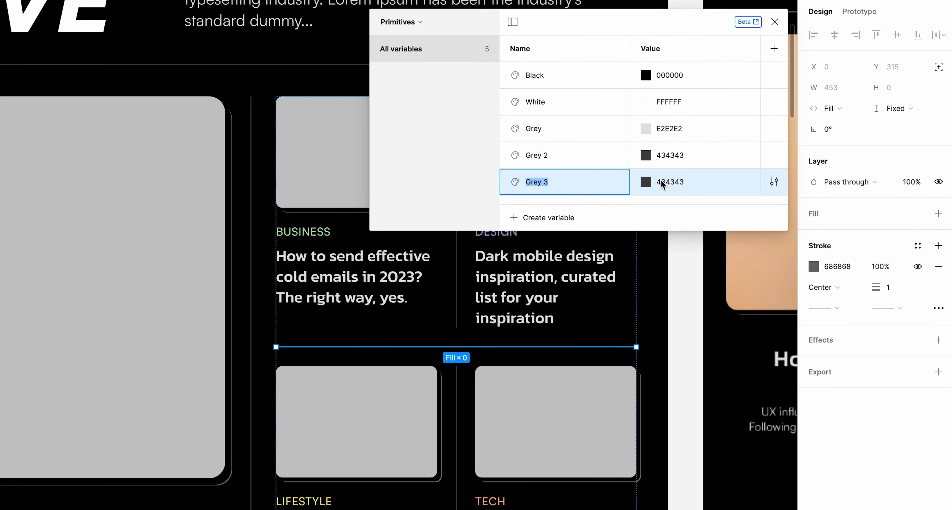
{"action": "left_click", "coordinate": [662, 182]}
{"action": "key", "text": "super+v"}
{"action": "key", "text": "Return"}
Add Grey 4 set to the Programming text's fill C7C7C7
{"action": "scroll", "coordinate": [273, 212], "scroll_direction": "down", "scroll_amount": 5}
{"action": "left_click", "coordinate": [273, 147]}
{"action": "left_click", "coordinate": [837, 370]}
{"action": "key", "text": "super+c"}
{"action": "right_click", "coordinate": [556, 183]}
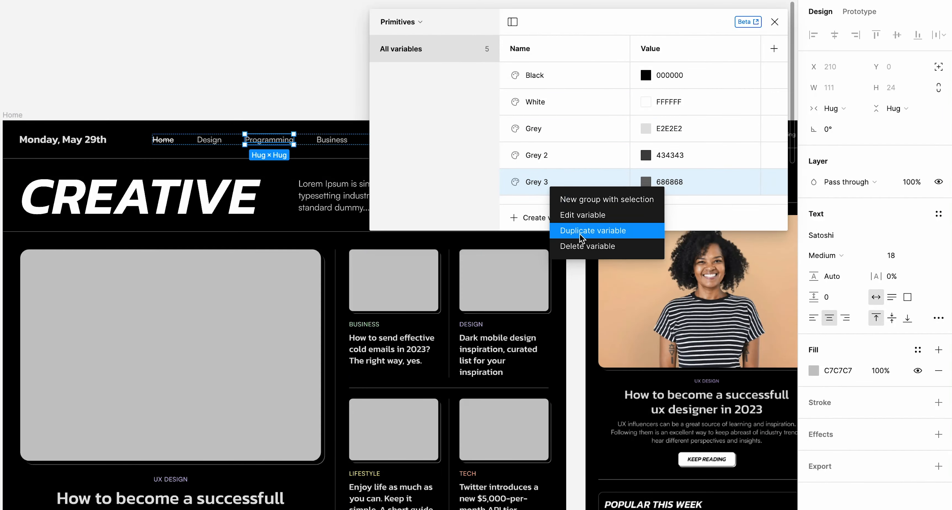
{"action": "left_click", "coordinate": [602, 229]}
{"action": "left_click", "coordinate": [685, 210]}
{"action": "key", "text": "super+v"}
{"action": "key", "text": "Return"}
Create a Teal colour variable with the BUSINESS label's fill AAECB1
{"action": "scroll", "coordinate": [448, 309], "scroll_direction": "up", "scroll_amount": 5}
{"action": "scroll", "coordinate": [388, 344], "scroll_direction": "up", "scroll_amount": 1}
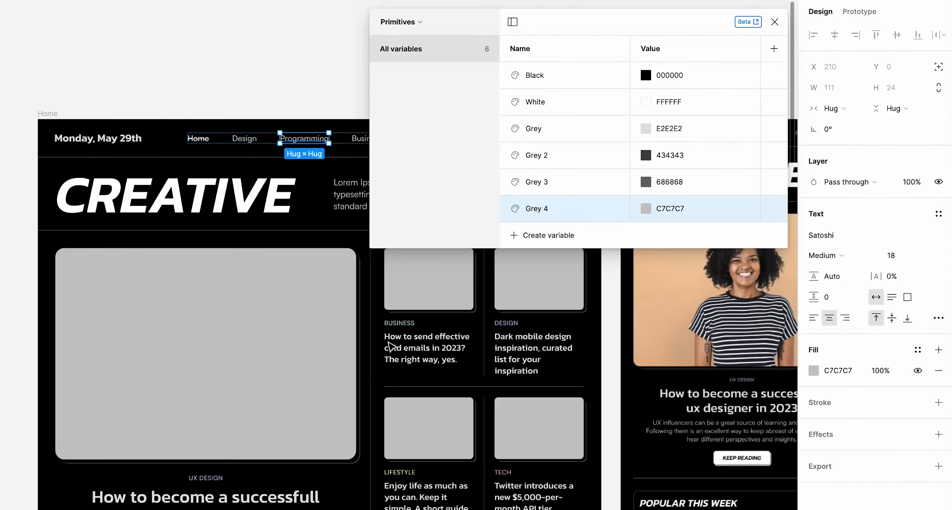
{"action": "scroll", "coordinate": [393, 327], "scroll_direction": "up", "scroll_amount": 4}
{"action": "left_click", "coordinate": [396, 323], "text": "super"}
{"action": "left_click", "coordinate": [844, 373]}
{"action": "key", "text": "super+c"}
{"action": "left_click", "coordinate": [551, 239]}
{"action": "left_click", "coordinate": [534, 261]}
{"action": "type", "text": "Teal"}
{"action": "key", "text": "Return"}
{"action": "left_click", "coordinate": [724, 235]}
{"action": "key", "text": "super+v"}
{"action": "key", "text": "Return"}
Add a Purple variable using the DESIGN label's fill D2B3FF
{"action": "left_click", "coordinate": [587, 321], "text": "super"}
{"action": "left_click", "coordinate": [838, 370]}
{"action": "key", "text": "super+c"}
{"action": "right_click", "coordinate": [569, 235]}
{"action": "left_click", "coordinate": [621, 280]}
{"action": "type", "text": "Purp"}
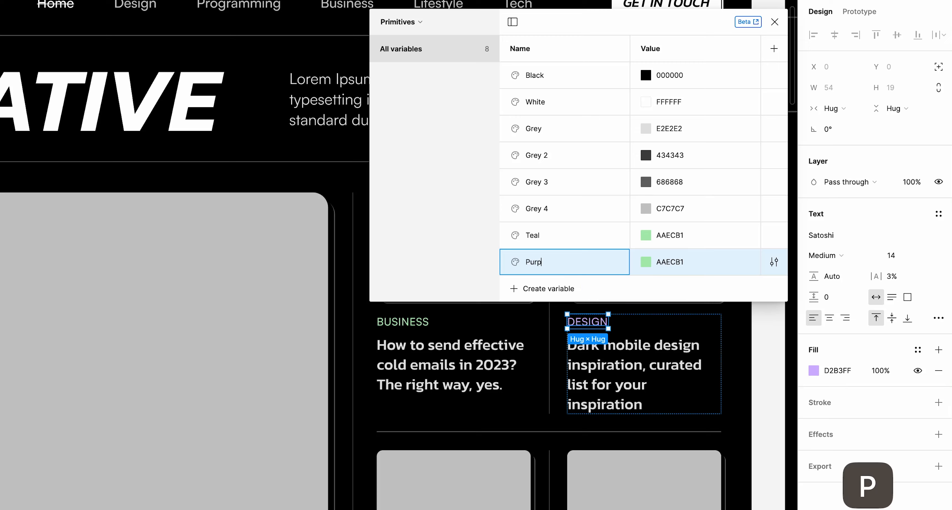
{"action": "scroll", "coordinate": [436, 332], "scroll_direction": "down", "scroll_amount": 8}
Add a Yellow variable with the LIFESTYLE label's fill FAEE89
{"action": "left_click", "coordinate": [399, 319], "text": "super"}
{"action": "left_click", "coordinate": [837, 370]}
{"action": "key", "text": "super+c"}
{"action": "right_click", "coordinate": [559, 261]}
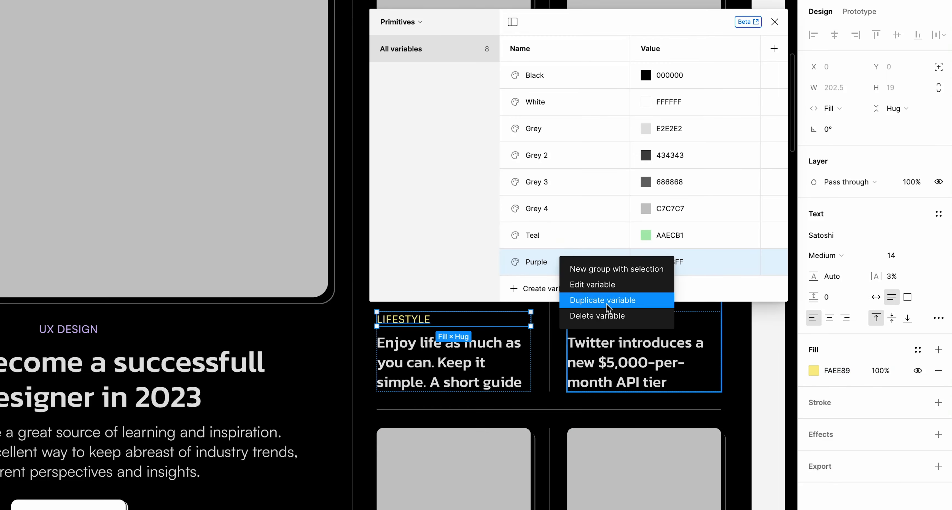
{"action": "left_click", "coordinate": [571, 300]}
{"action": "left_click", "coordinate": [650, 288]}
{"action": "key", "text": "super+v"}
{"action": "key", "text": "Return"}
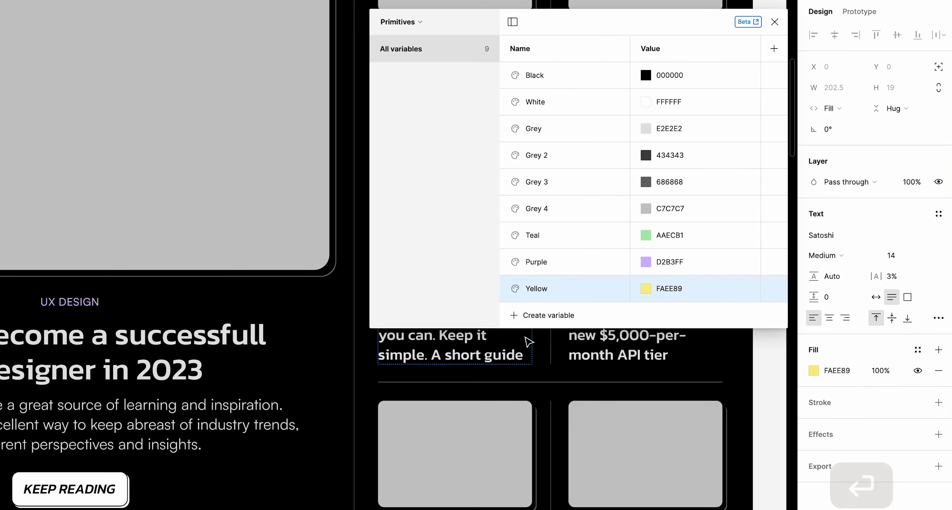
Add an Orange variable from the TECH label's fill and close the variables panel
{"action": "scroll", "coordinate": [527, 395], "scroll_direction": "up", "scroll_amount": 4}
{"action": "left_click", "coordinate": [580, 446], "text": "super"}
{"action": "left_click", "coordinate": [837, 370]}
{"action": "key", "text": "super+c"}
{"action": "right_click", "coordinate": [547, 288]}
{"action": "left_click", "coordinate": [587, 334]}
{"action": "type", "text": "Orange"}
{"action": "key", "text": "Return"}
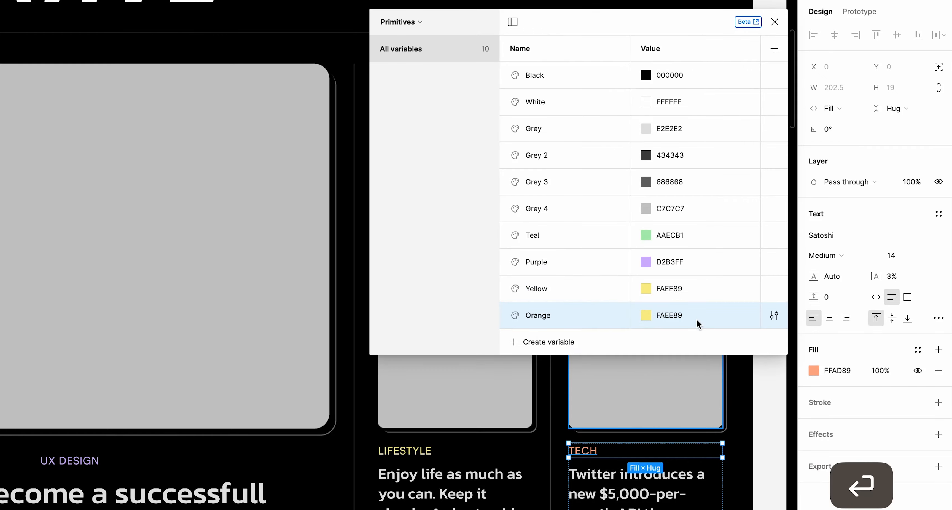
{"action": "scroll", "coordinate": [634, 412], "scroll_direction": "down", "scroll_amount": 10}
{"action": "left_click", "coordinate": [366, 183]}
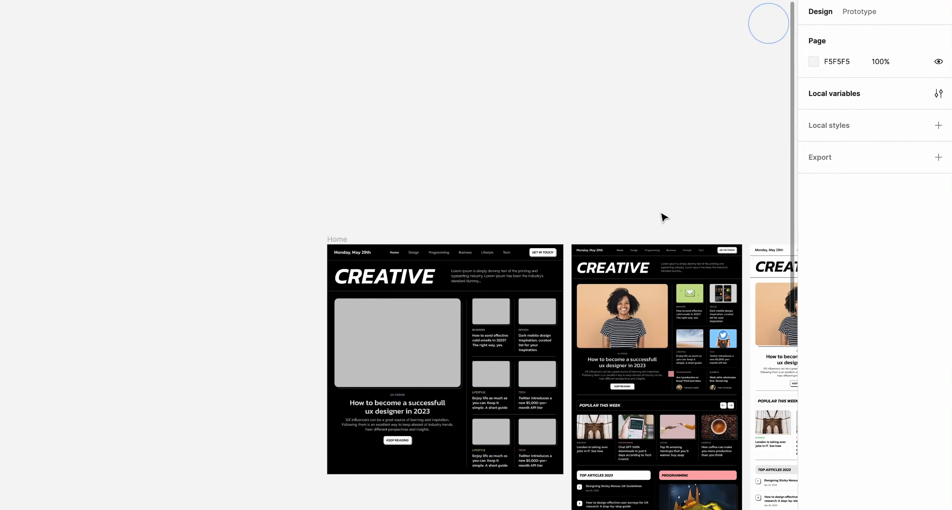
Create a Coral colour variable with hex value D89292
{"action": "scroll", "coordinate": [532, 154], "scroll_direction": "up", "scroll_amount": 10}
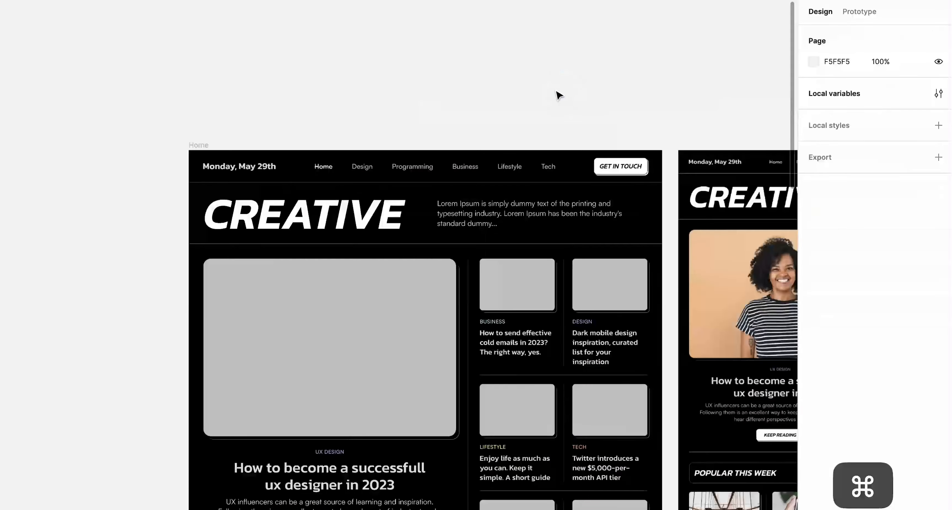
{"action": "left_click", "coordinate": [626, 333]}
{"action": "type", "text": "Coral"}
{"action": "key", "text": "Return"}
{"action": "left_click", "coordinate": [670, 337]}
{"action": "type", "text": "D89292"}
{"action": "key", "text": "Return"}
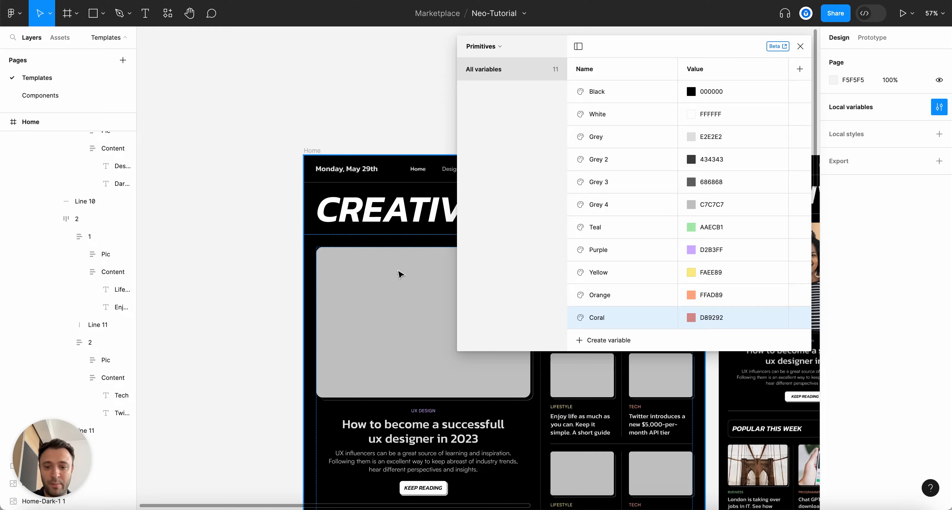
Collapse the layer tree to top-level layers with Alt+L
{"action": "scroll", "coordinate": [240, 164], "scroll_direction": "down", "scroll_amount": 5}
{"action": "scroll", "coordinate": [240, 194], "scroll_direction": "up", "scroll_amount": 3}
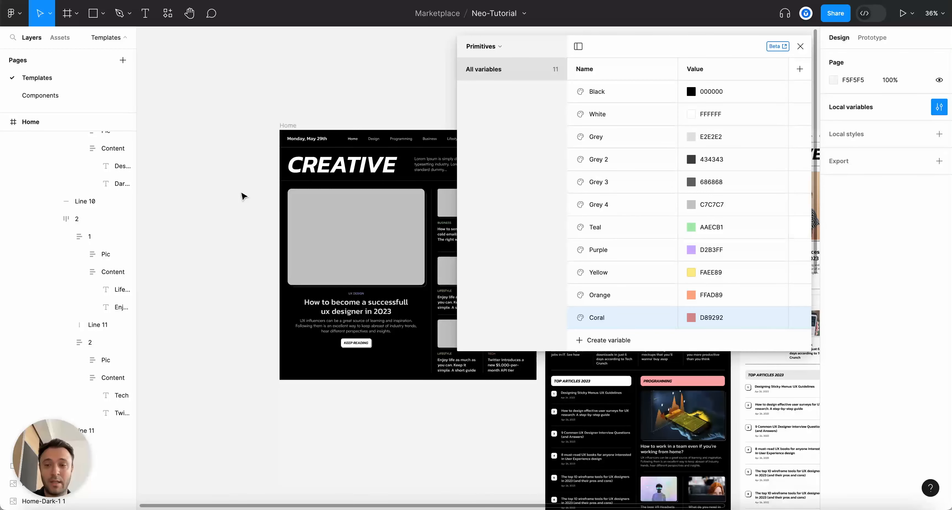
{"action": "key", "text": "alt+l"}
{"action": "scroll", "coordinate": [242, 193], "scroll_direction": "up", "scroll_amount": 3}
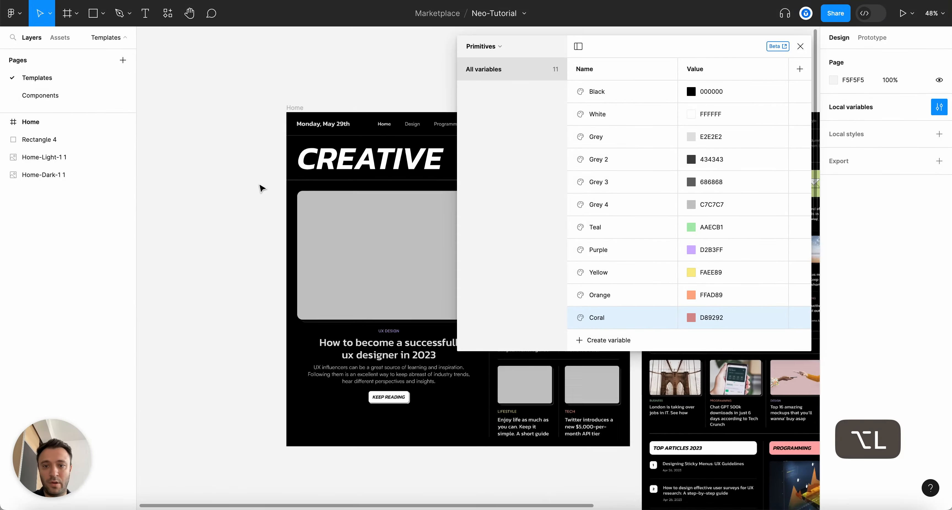
{"action": "scroll", "coordinate": [276, 280], "scroll_direction": "up", "scroll_amount": 2}
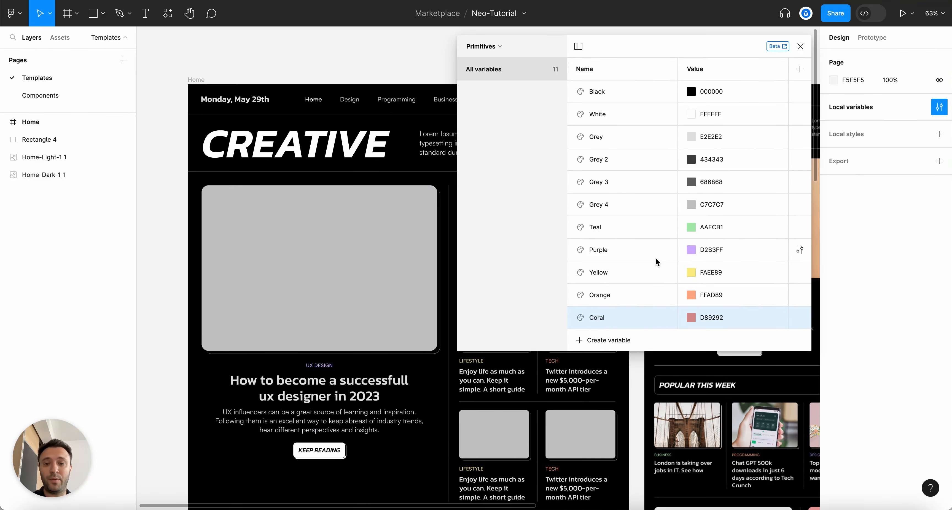
Create a new variable collection named Tokens
{"action": "left_click", "coordinate": [497, 49]}
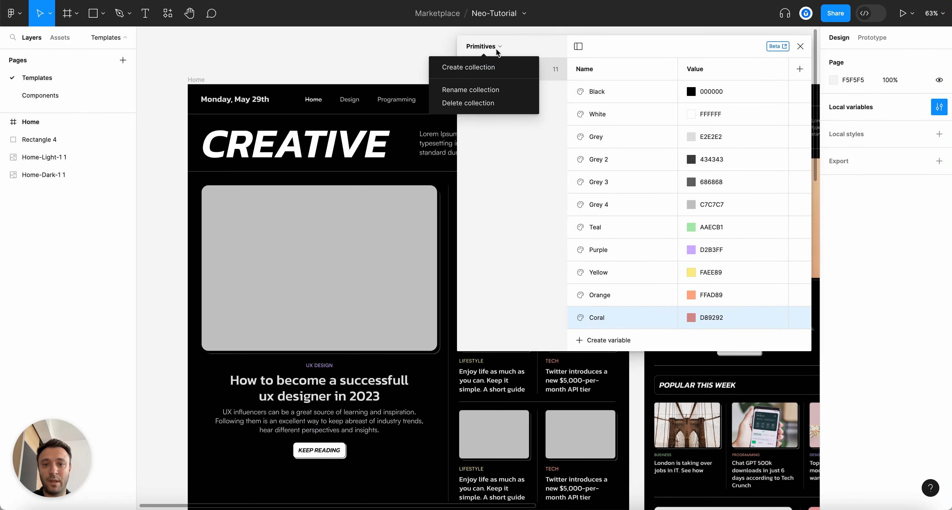
{"action": "left_click", "coordinate": [480, 63]}
{"action": "type", "text": "Tokens"}
{"action": "key", "text": "Return"}
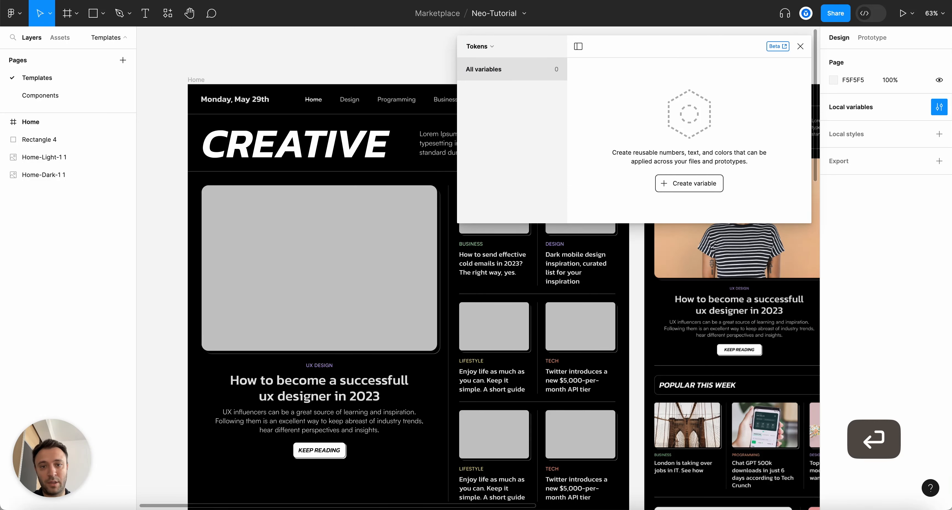
Switch back to the Primitives collection and select the Grey variable
{"action": "left_click", "coordinate": [493, 48]}
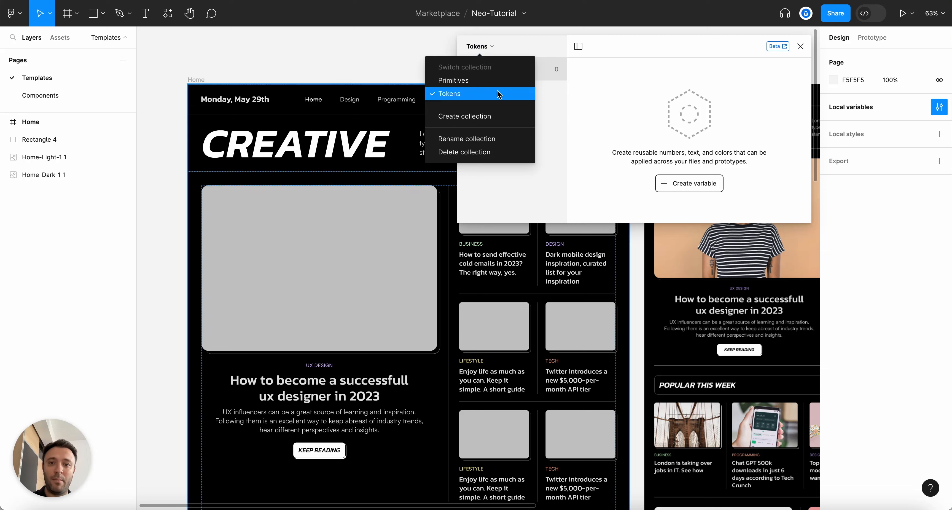
{"action": "left_click", "coordinate": [493, 78]}
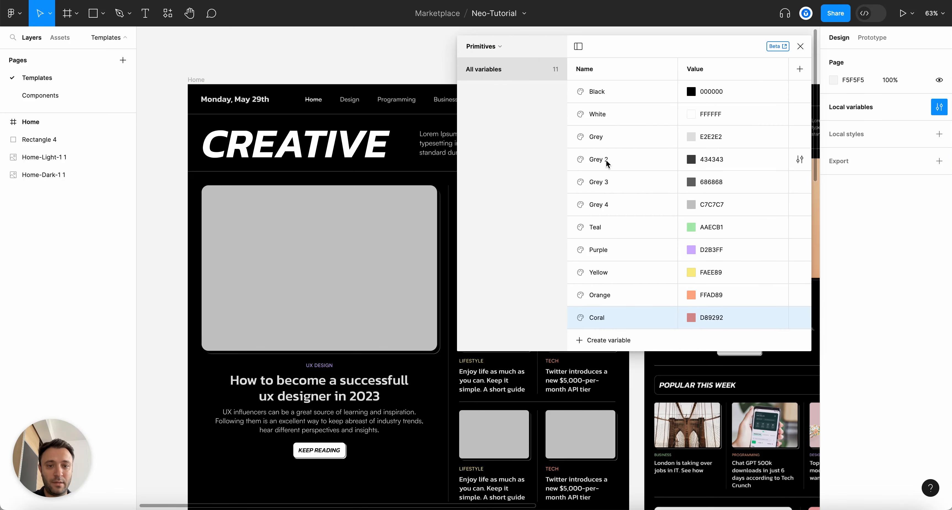
{"action": "left_click", "coordinate": [602, 140]}
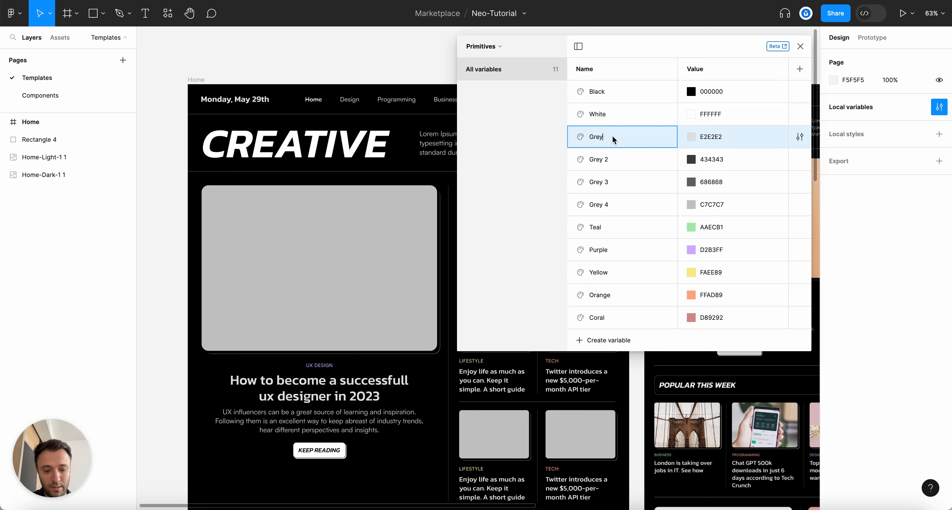
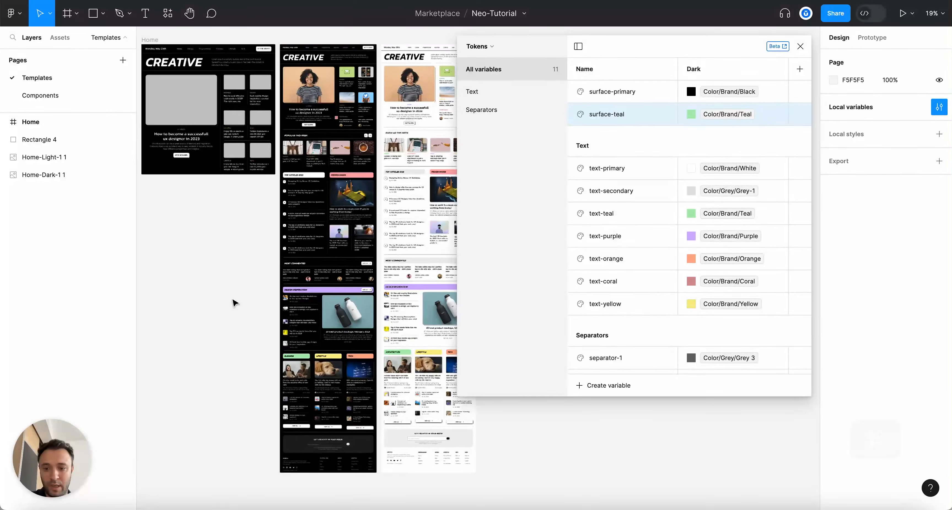
Rename the Tokens variable surface-teal to surface-invert by replacing 'teal' with 'invert'
{"action": "double_click", "coordinate": [619, 117]}
{"action": "double_click", "coordinate": [616, 115]}
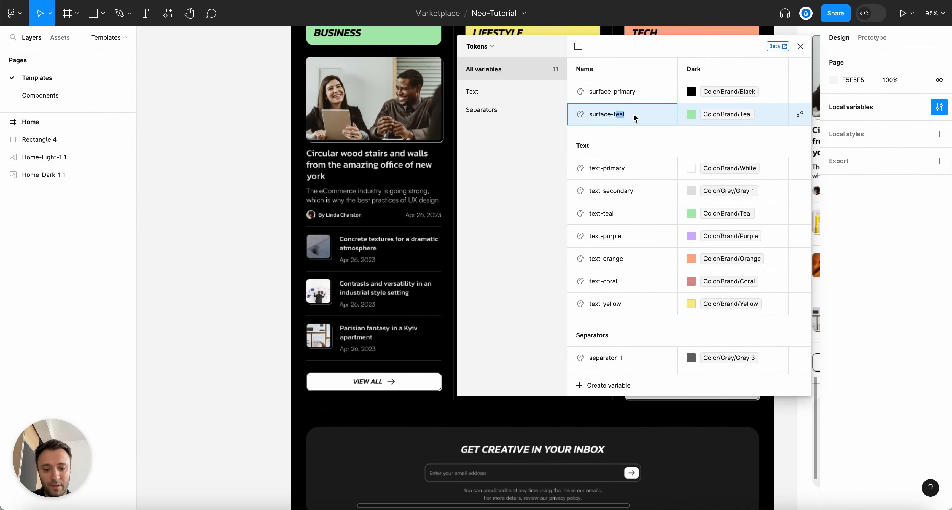
{"action": "key", "text": "BackSpace"}
{"action": "type", "text": "invert"}
{"action": "key", "text": "Return"}
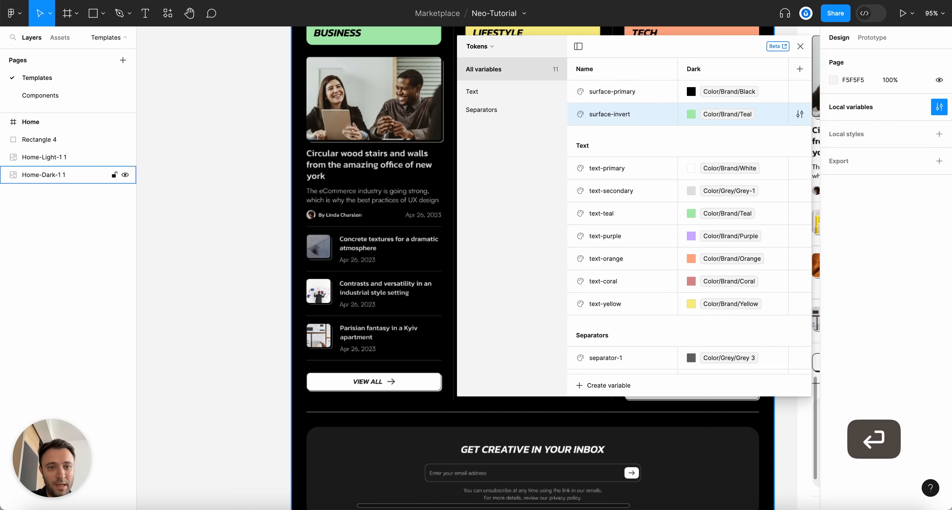
Set surface-invert's Dark mode value to white
{"action": "left_click", "coordinate": [691, 114]}
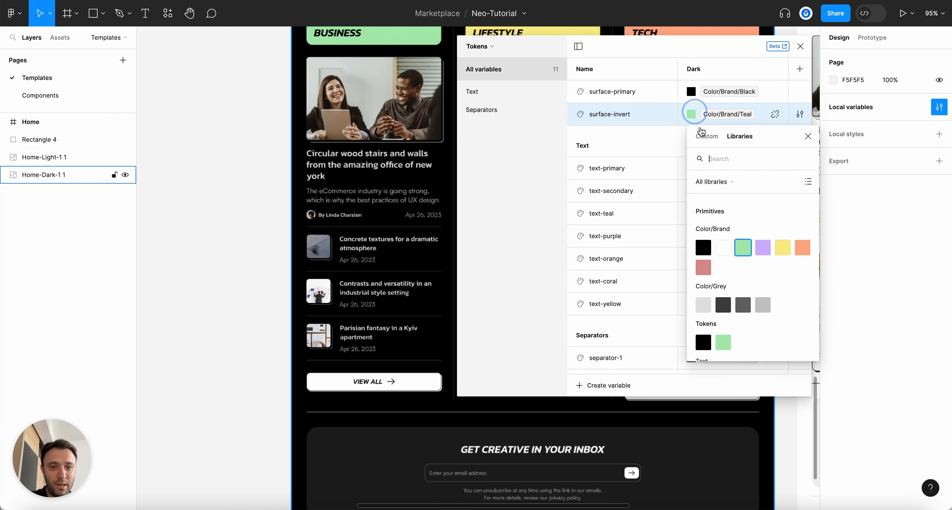
{"action": "left_click", "coordinate": [721, 248]}
{"action": "scroll", "coordinate": [230, 101], "scroll_direction": "up", "scroll_amount": 10}
{"action": "scroll", "coordinate": [276, 127], "scroll_direction": "up", "scroll_amount": 5}
{"action": "scroll", "coordinate": [276, 127], "scroll_direction": "down", "scroll_amount": 10}
{"action": "scroll", "coordinate": [291, 145], "scroll_direction": "up", "scroll_amount": 8}
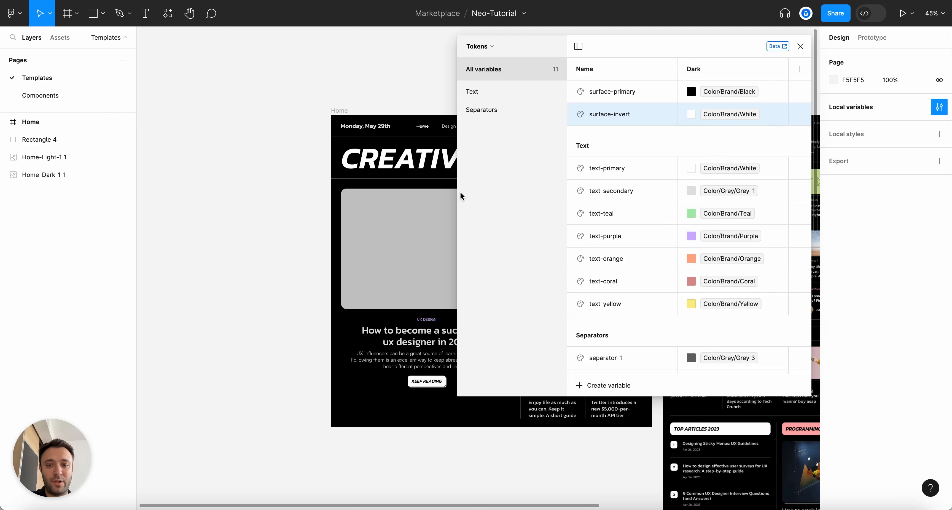
{"action": "left_click", "coordinate": [801, 47]}
Bind the Home frame's fill to the surface-primary variable instead of raw 000000
{"action": "scroll", "coordinate": [354, 113], "scroll_direction": "up", "scroll_amount": 3}
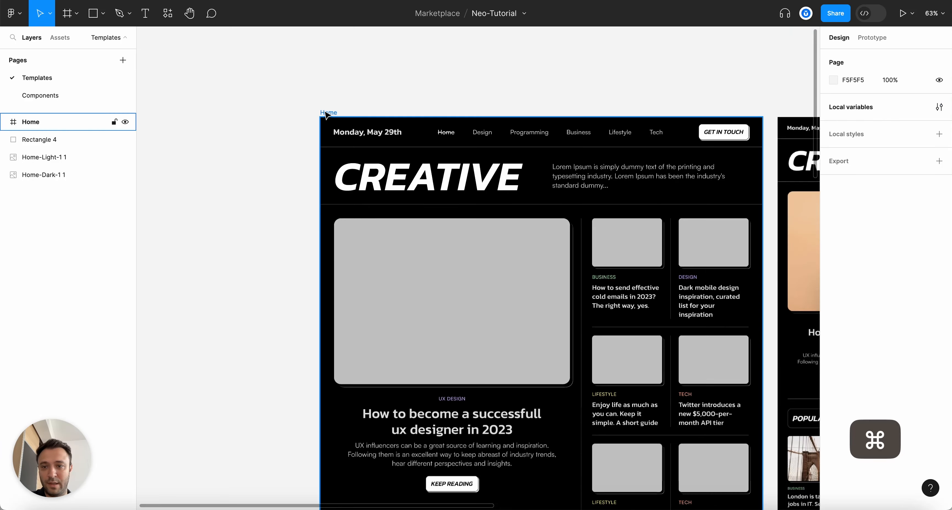
{"action": "left_click", "coordinate": [327, 113]}
{"action": "left_click", "coordinate": [833, 299]}
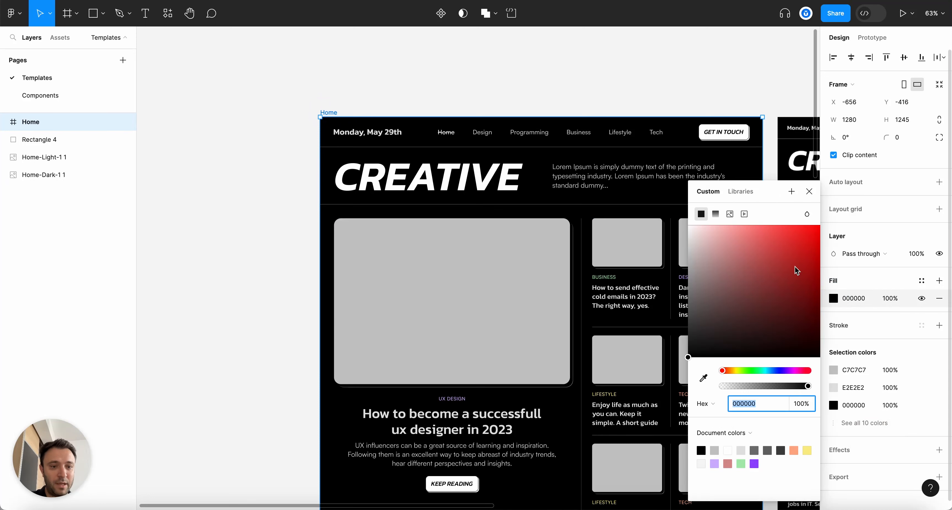
{"action": "left_click", "coordinate": [741, 192]}
{"action": "type", "text": "s"}
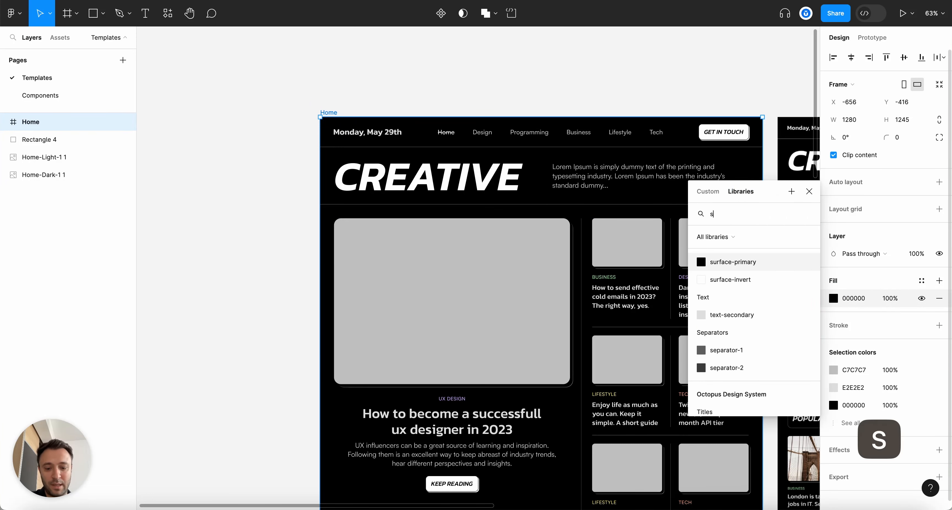
{"action": "type", "text": "urface"}
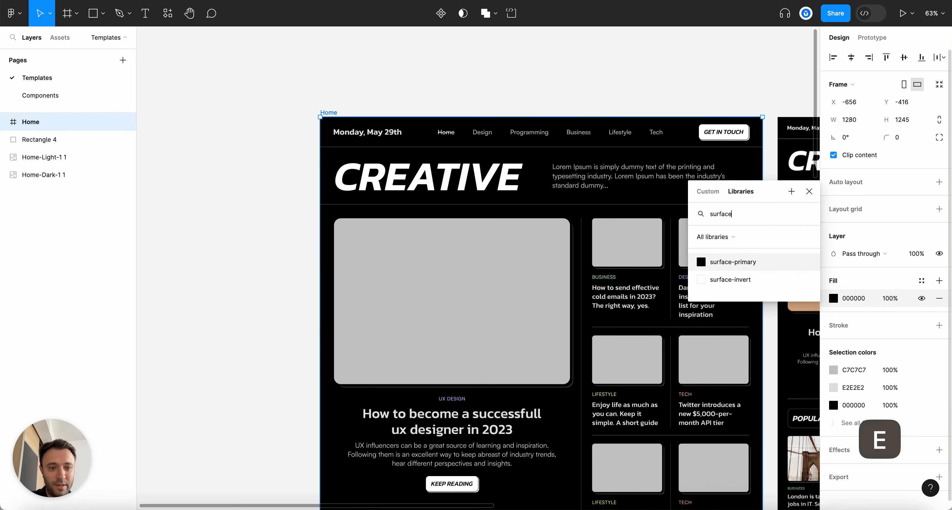
{"action": "left_click", "coordinate": [710, 262]}
{"action": "left_click", "coordinate": [665, 64]}
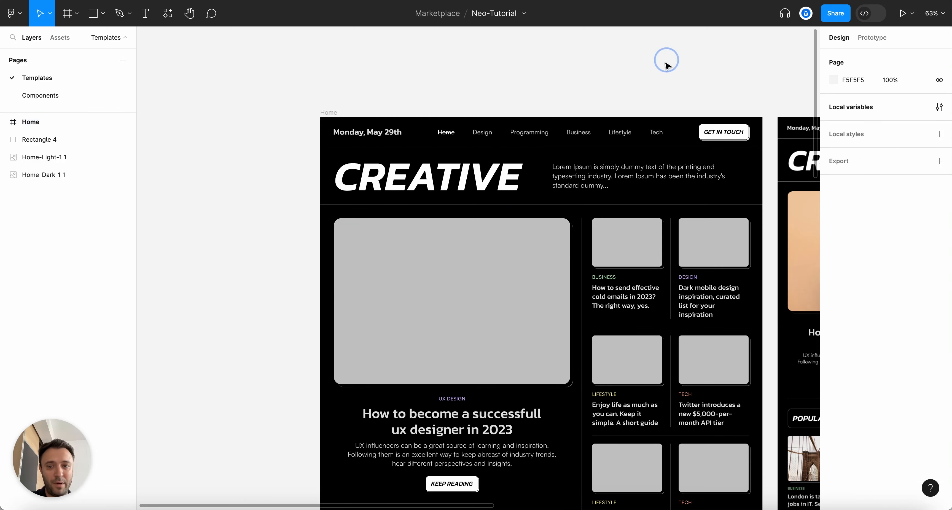
{"action": "left_click", "coordinate": [334, 111]}
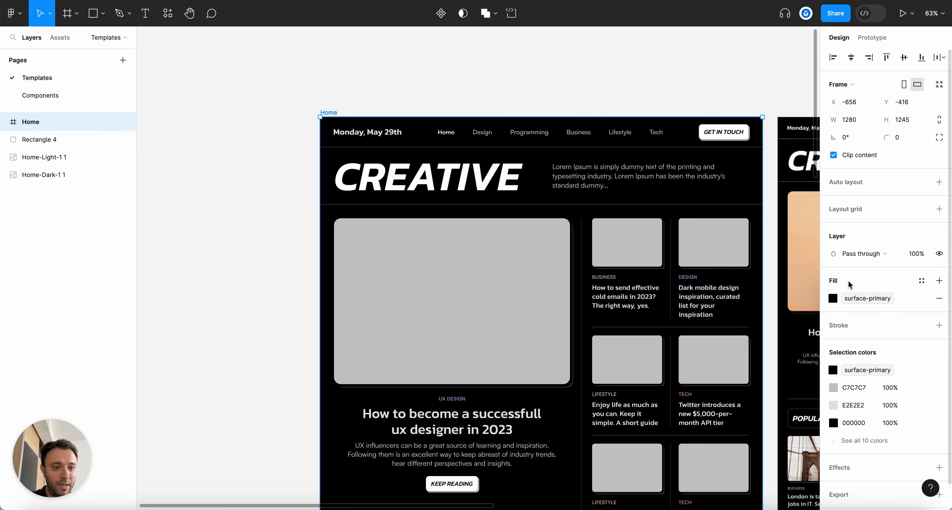
{"action": "left_click", "coordinate": [573, 102]}
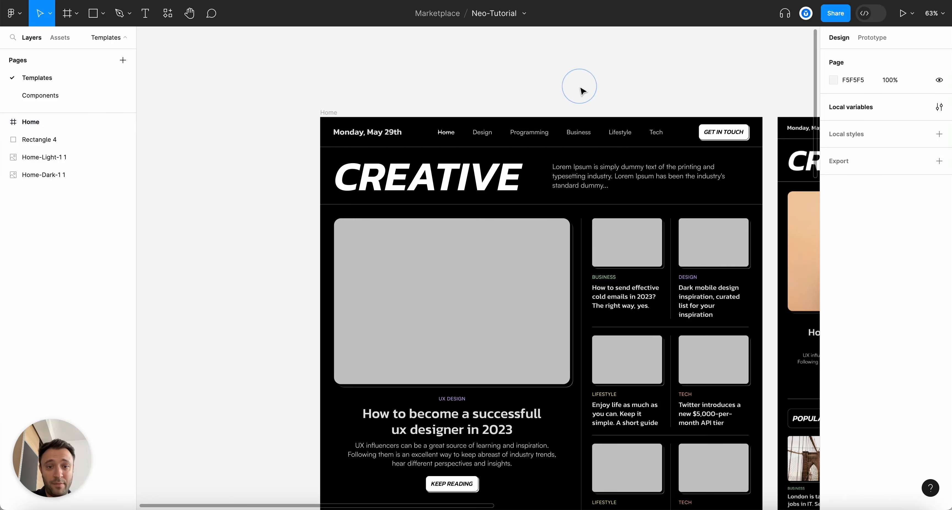
Add a second mode named Light to the Tokens collection
{"action": "scroll", "coordinate": [577, 91], "scroll_direction": "up", "scroll_amount": 3}
{"action": "scroll", "coordinate": [303, 112], "scroll_direction": "down", "scroll_amount": 3}
{"action": "scroll", "coordinate": [304, 114], "scroll_direction": "up", "scroll_amount": 3}
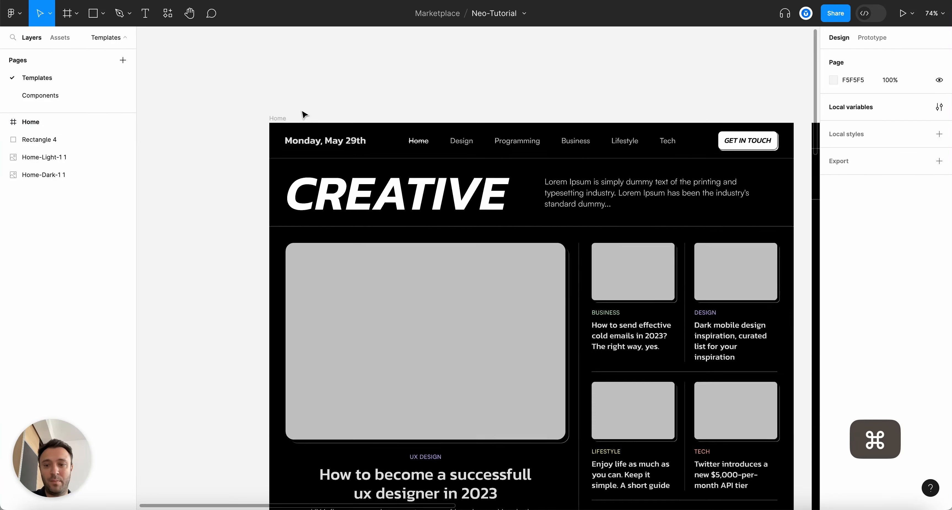
{"action": "scroll", "coordinate": [304, 113], "scroll_direction": "up", "scroll_amount": 3}
{"action": "left_click", "coordinate": [327, 111]}
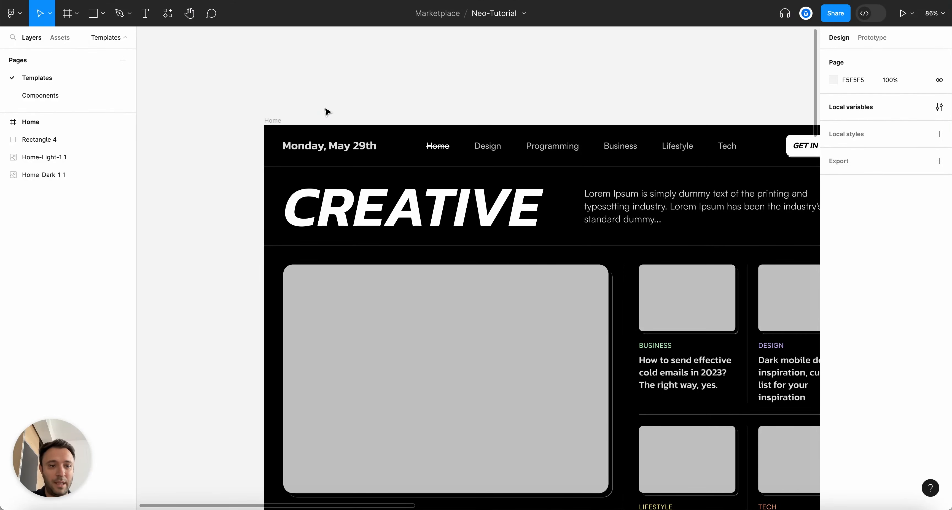
{"action": "left_click", "coordinate": [938, 108]}
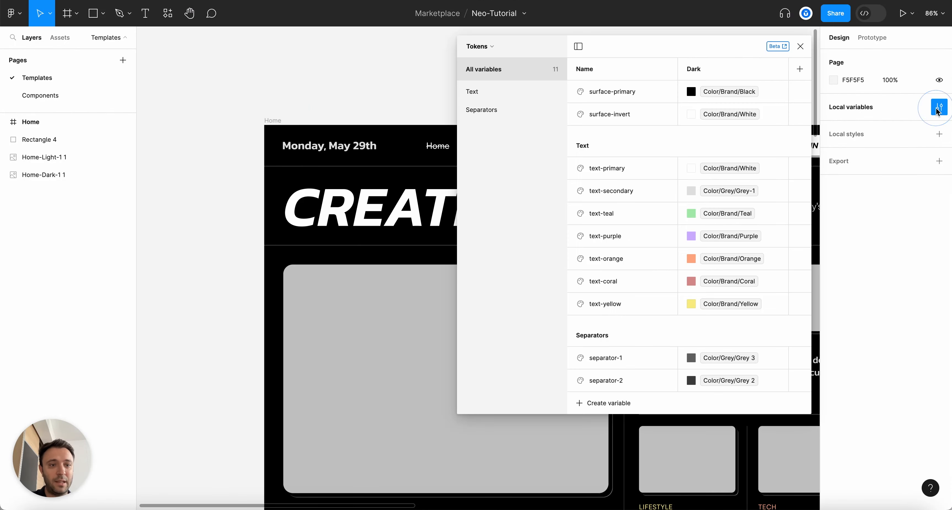
{"action": "left_click", "coordinate": [800, 69]}
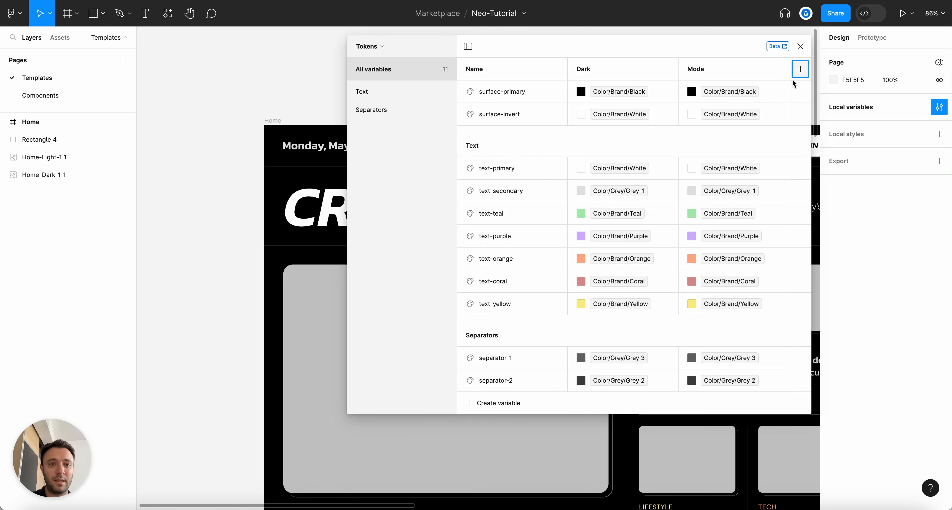
{"action": "double_click", "coordinate": [694, 69]}
{"action": "type", "text": "Light"}
{"action": "key", "text": "Return"}
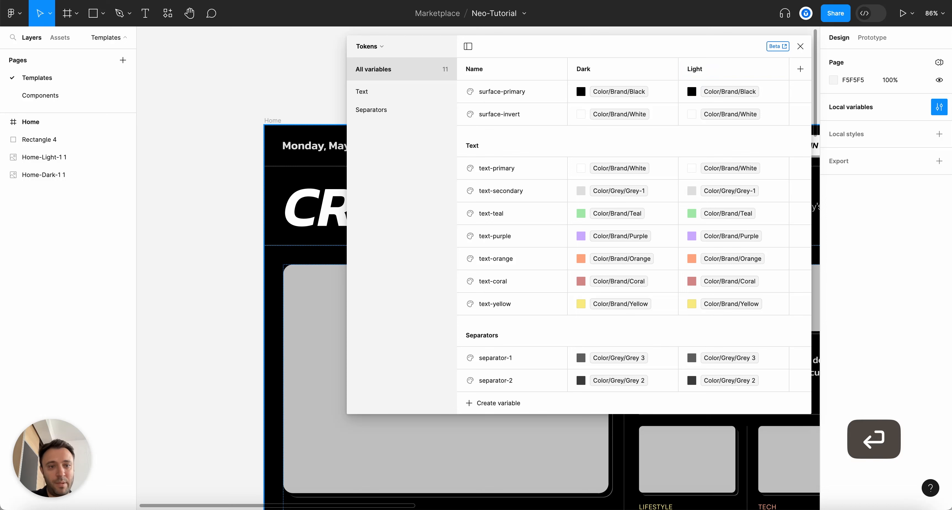
In Light mode, make surface-primary white and surface-invert black
{"action": "left_click", "coordinate": [691, 91]}
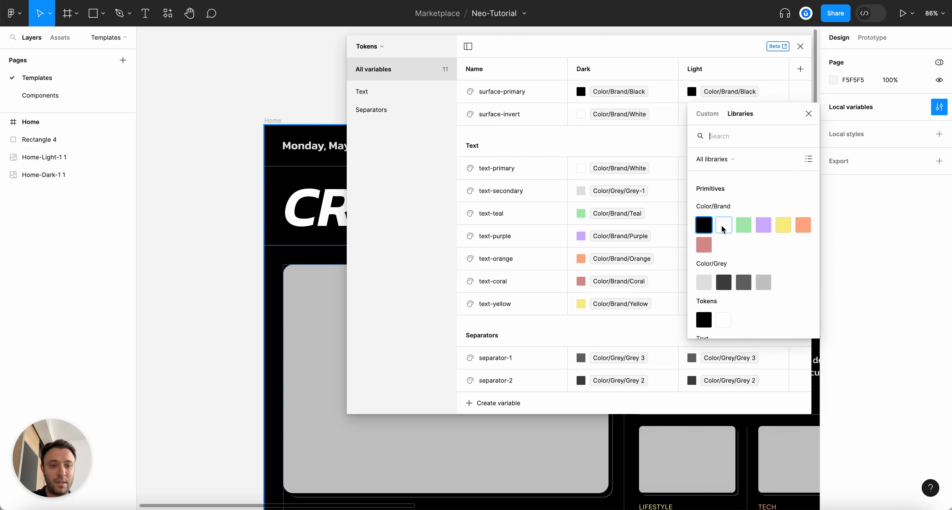
{"action": "type", "text": "surfac"}
{"action": "key", "text": "BackSpace"}
{"action": "key", "text": "BackSpace"}
{"action": "key", "text": "BackSpace"}
{"action": "key", "text": "BackSpace"}
{"action": "key", "text": "BackSpace"}
{"action": "key", "text": "BackSpace"}
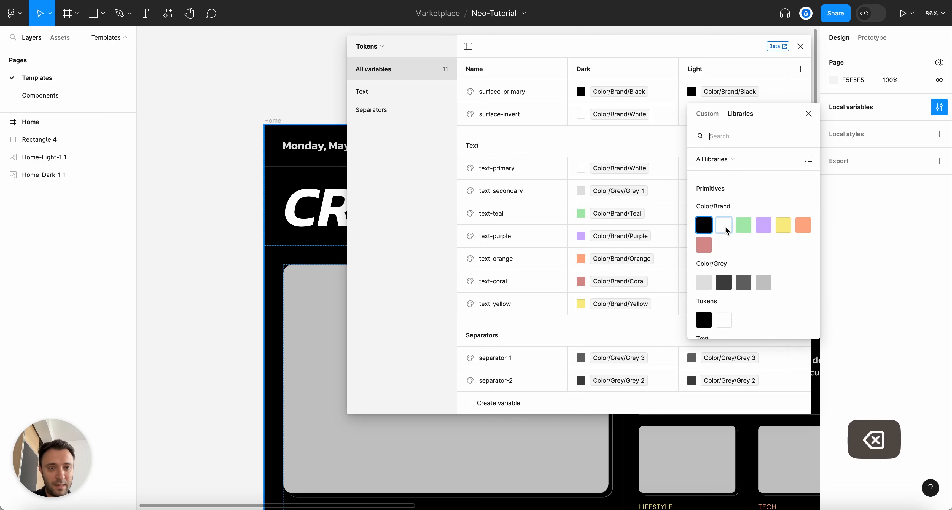
{"action": "left_click", "coordinate": [725, 228]}
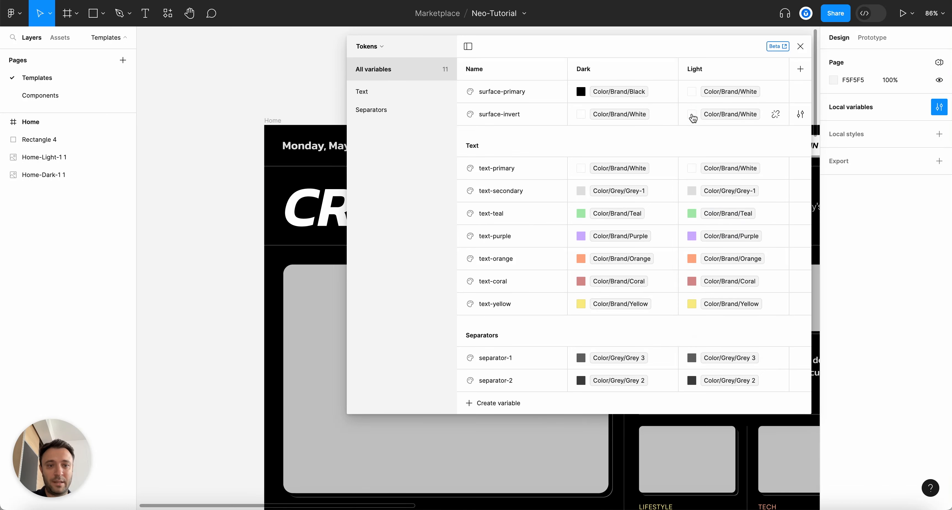
{"action": "left_click", "coordinate": [692, 115]}
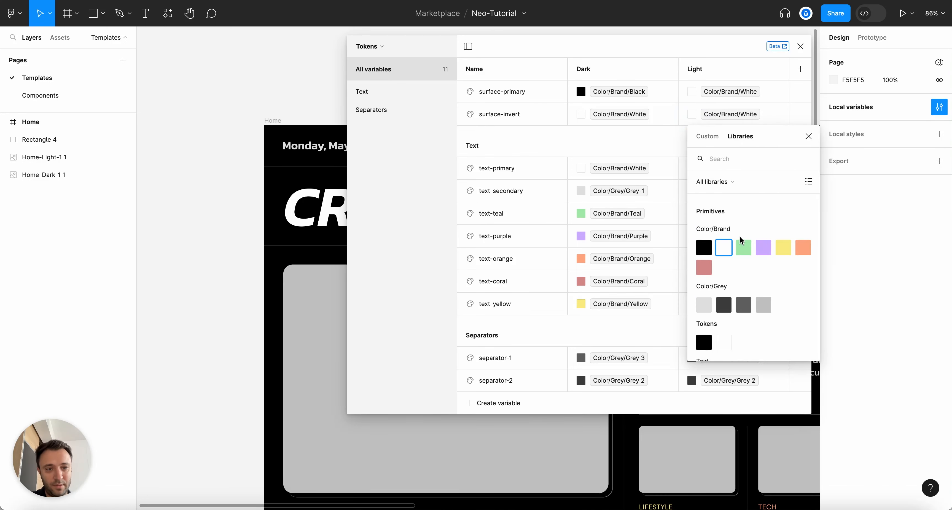
{"action": "left_click", "coordinate": [704, 247]}
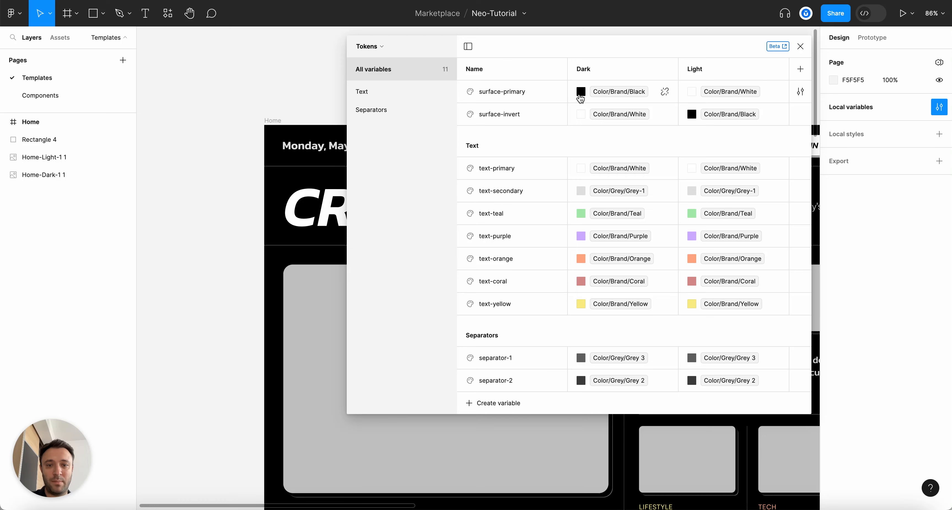
Close the variables panel and save the file
{"action": "left_click", "coordinate": [799, 47]}
{"action": "key", "text": "super+s"}
{"action": "scroll", "coordinate": [521, 82], "scroll_direction": "down", "scroll_amount": 3}
{"action": "scroll", "coordinate": [523, 83], "scroll_direction": "up", "scroll_amount": 2}
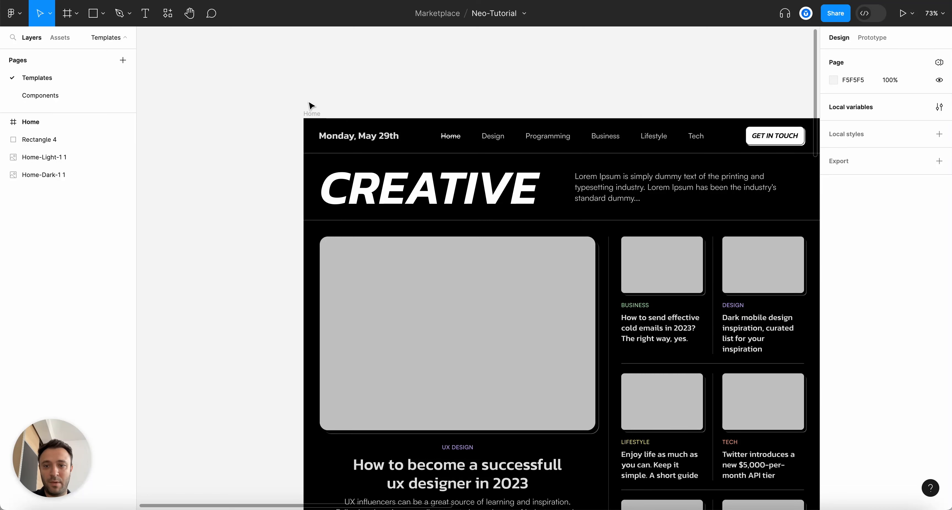
Set the Home frame's Tokens mode to Dark
{"action": "scroll", "coordinate": [311, 107], "scroll_direction": "up", "scroll_amount": 2}
{"action": "left_click", "coordinate": [311, 115]}
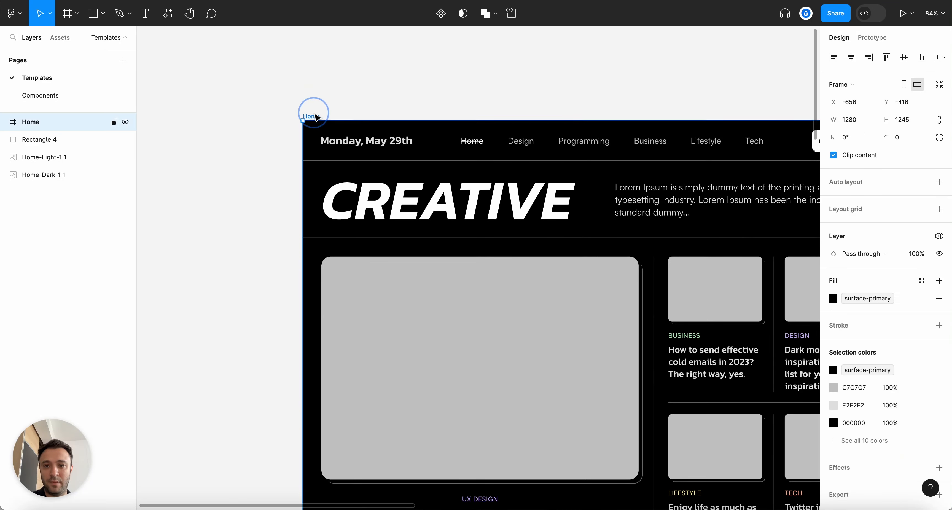
{"action": "left_click", "coordinate": [938, 237]}
{"action": "mouse_move", "coordinate": [876, 274]}
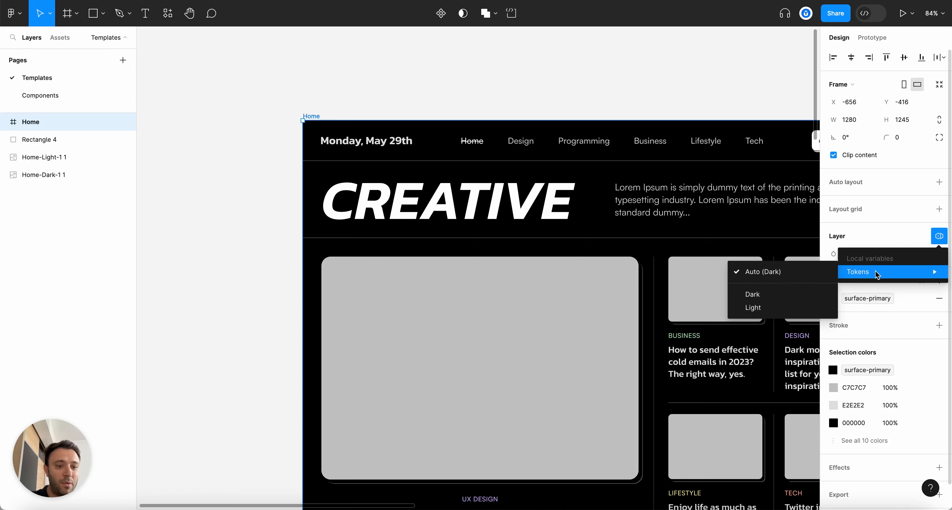
{"action": "left_click", "coordinate": [795, 294]}
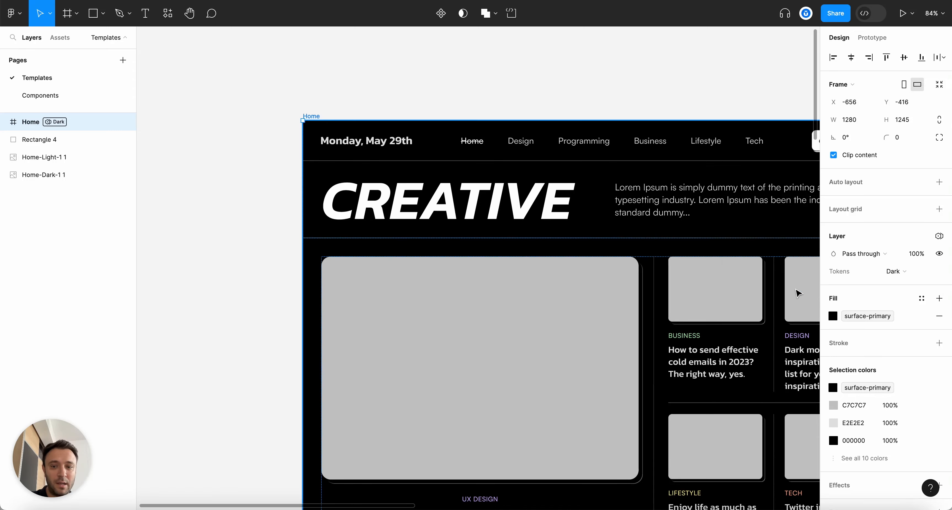
{"action": "left_click", "coordinate": [630, 97]}
Switch the Home frame's Tokens mode to Light to preview the white background
{"action": "scroll", "coordinate": [531, 195], "scroll_direction": "down", "scroll_amount": 3}
{"action": "scroll", "coordinate": [350, 111], "scroll_direction": "up", "scroll_amount": 3}
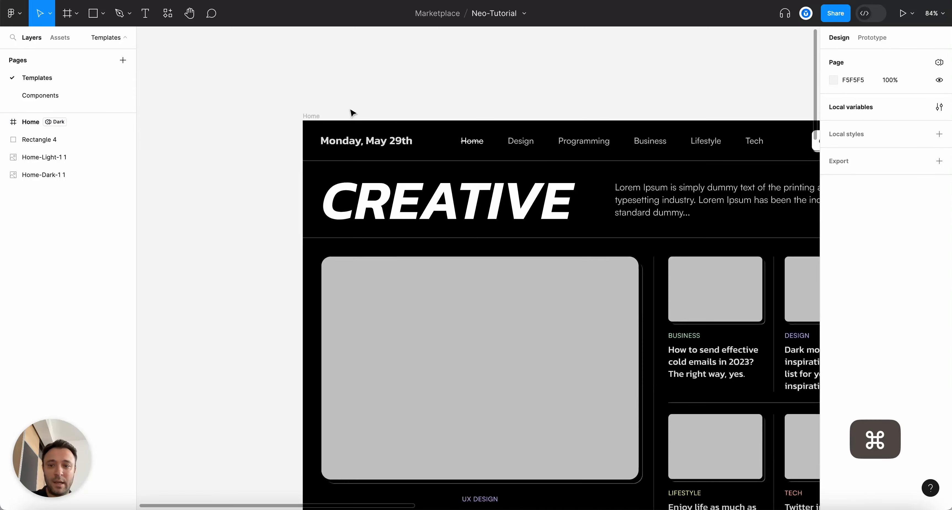
{"action": "left_click", "coordinate": [312, 115]}
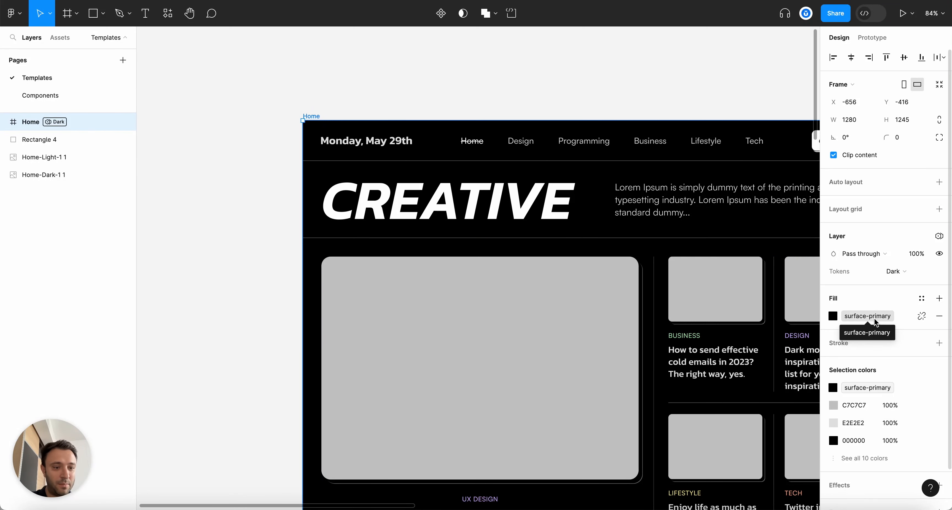
{"action": "left_click", "coordinate": [896, 271]}
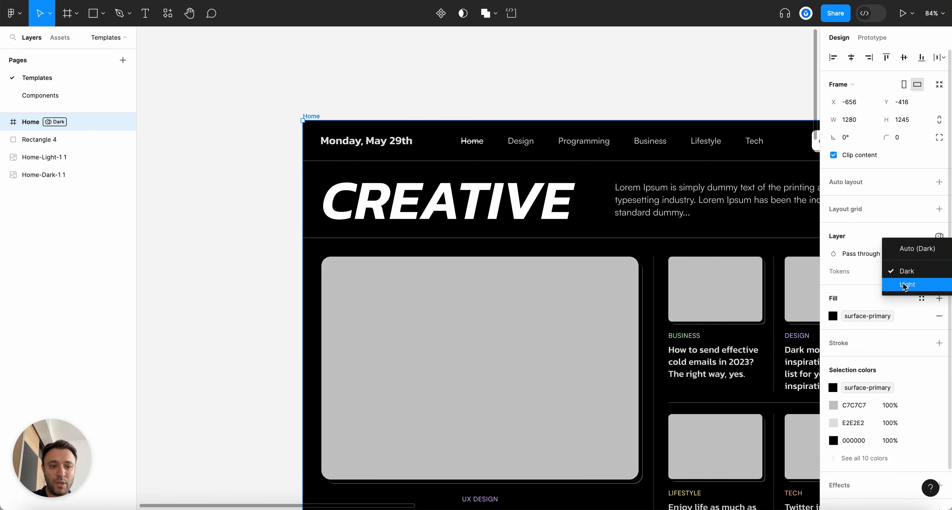
{"action": "left_click", "coordinate": [905, 284]}
{"action": "left_click", "coordinate": [599, 89]}
{"action": "scroll", "coordinate": [599, 89], "scroll_direction": "down", "scroll_amount": 5}
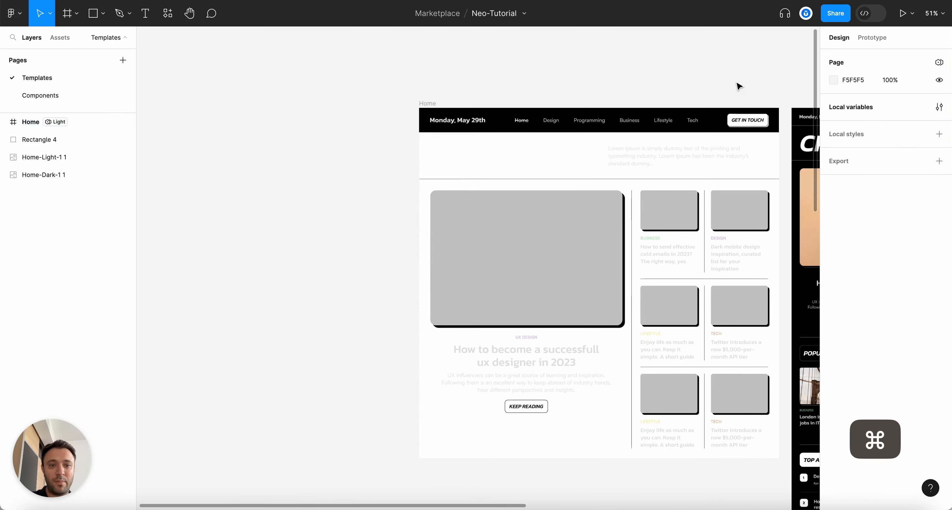
Remove the black fill from the Header inside Frame 1 > Header-dark
{"action": "scroll", "coordinate": [765, 86], "scroll_direction": "up", "scroll_amount": 2}
{"action": "scroll", "coordinate": [584, 79], "scroll_direction": "down", "scroll_amount": 3}
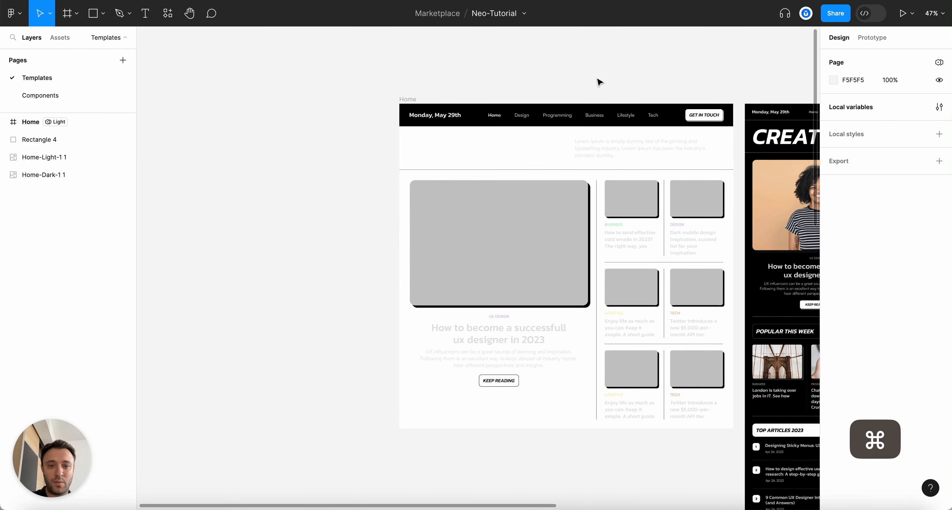
{"action": "scroll", "coordinate": [599, 82], "scroll_direction": "up", "scroll_amount": 2}
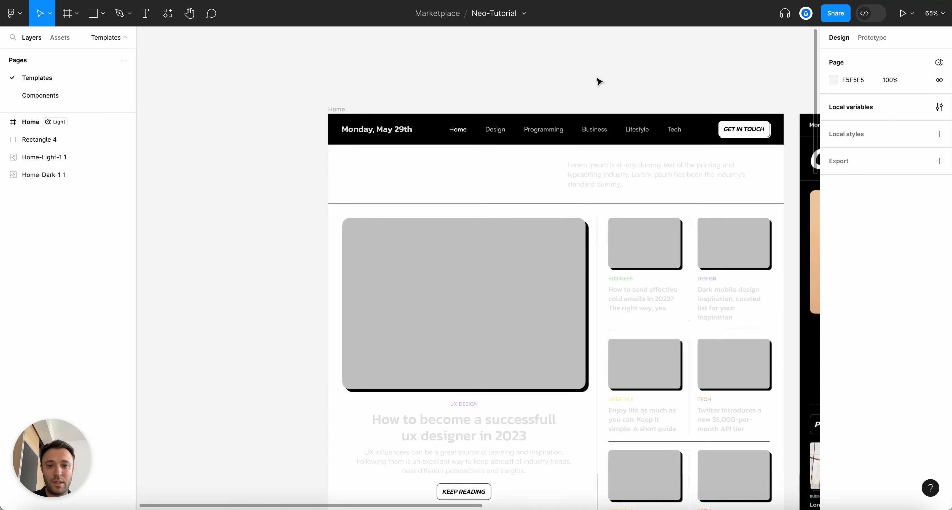
{"action": "left_click", "coordinate": [623, 130]}
{"action": "left_click", "coordinate": [623, 130]}
{"action": "left_click", "coordinate": [624, 130]}
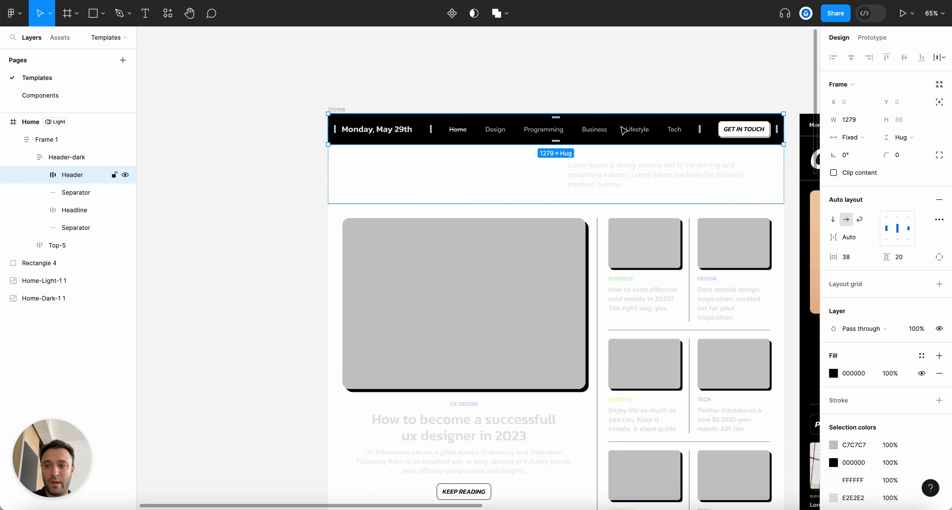
{"action": "scroll", "coordinate": [623, 130], "scroll_direction": "up", "scroll_amount": 1}
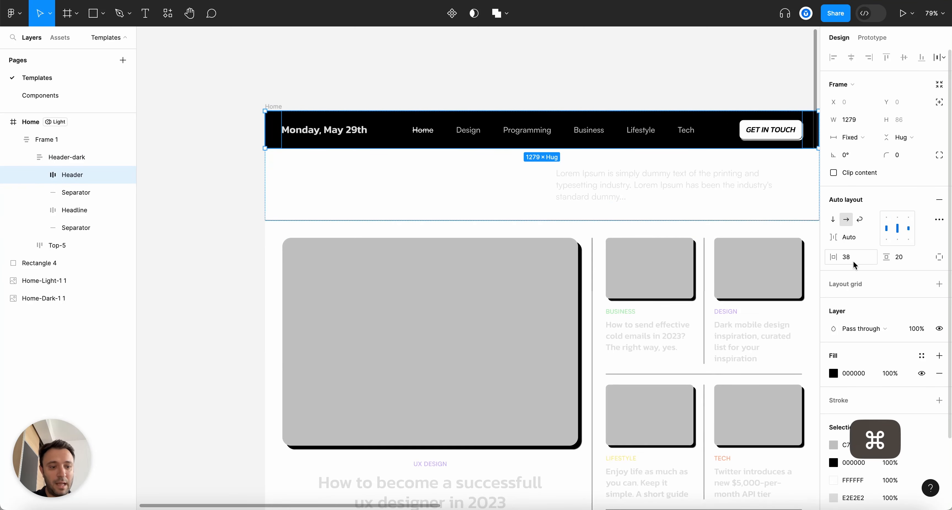
{"action": "left_click", "coordinate": [944, 376]}
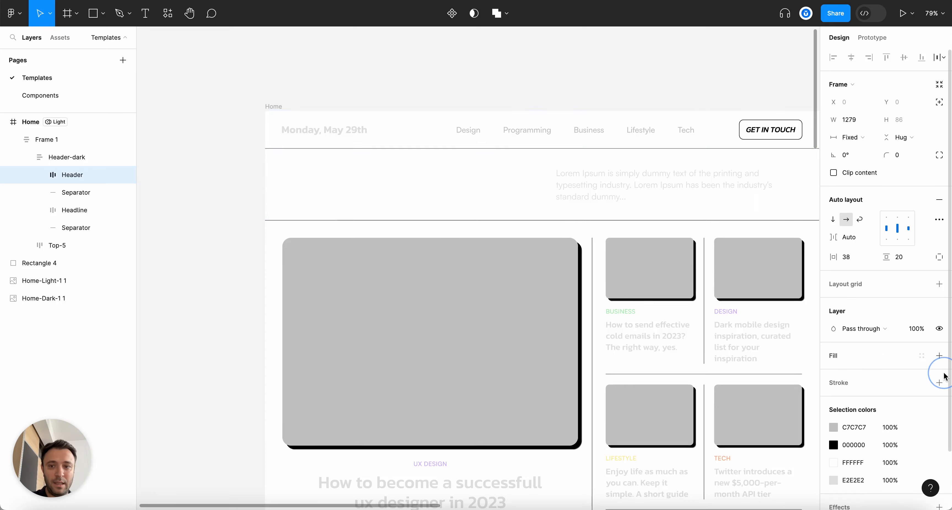
{"action": "left_click", "coordinate": [461, 82]}
Set the Home frame's Tokens mode back to Dark
{"action": "key", "text": "alt+l"}
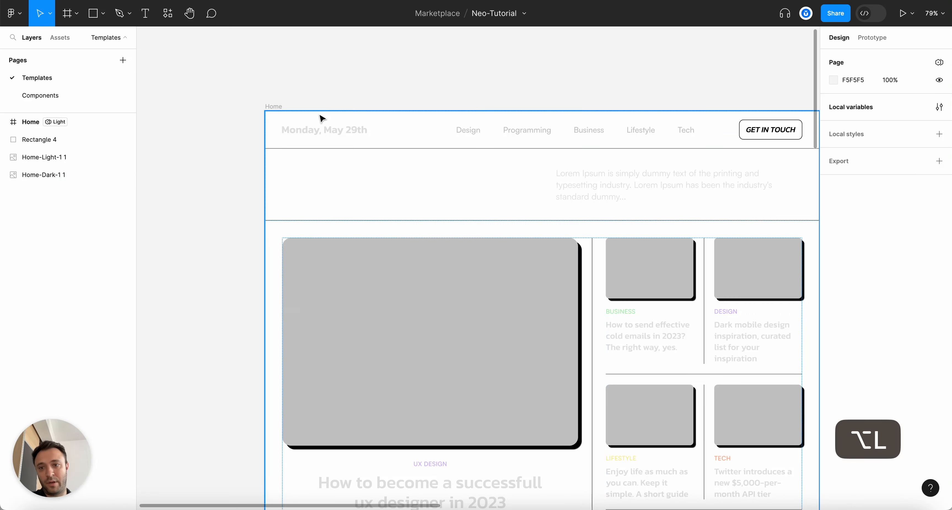
{"action": "left_click", "coordinate": [273, 106]}
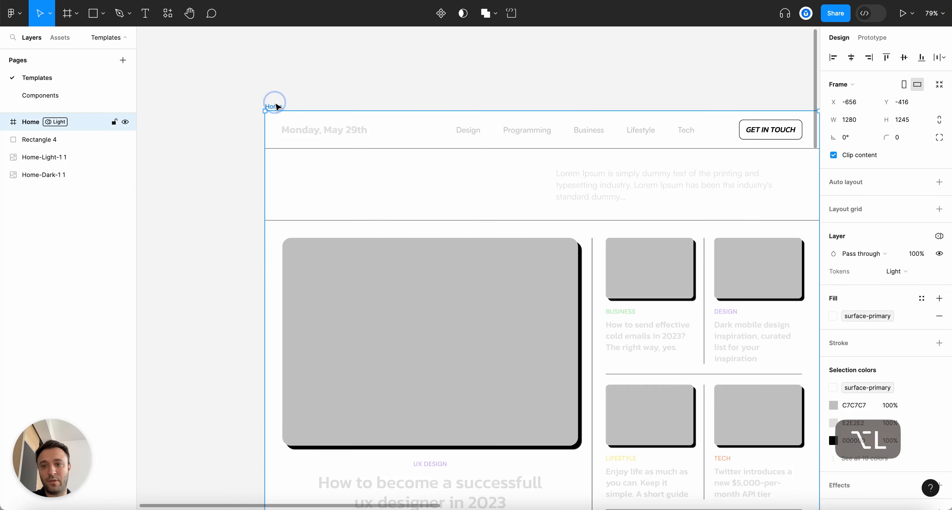
{"action": "left_click", "coordinate": [896, 271]}
{"action": "left_click", "coordinate": [897, 258]}
{"action": "left_click", "coordinate": [592, 64]}
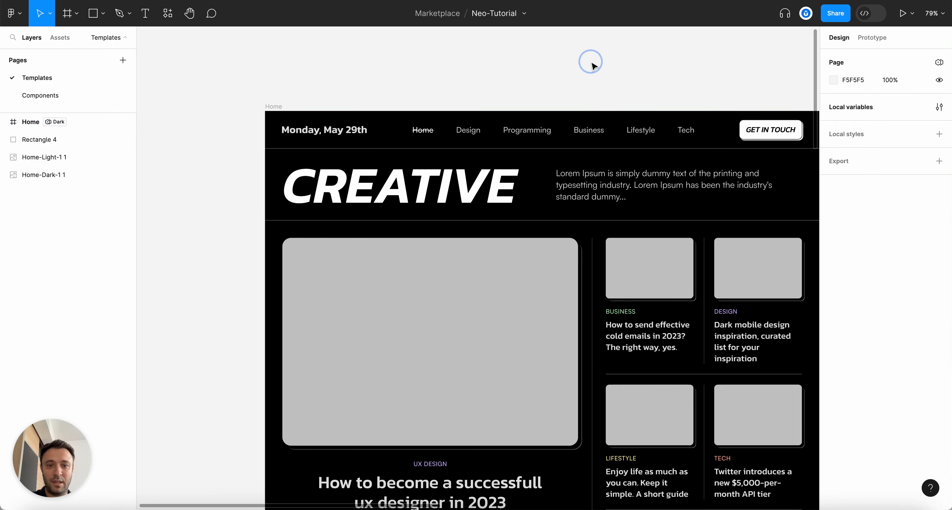
Look over the dark homepage and select the CREATIVE headline text
{"action": "scroll", "coordinate": [593, 64], "scroll_direction": "down", "scroll_amount": 3}
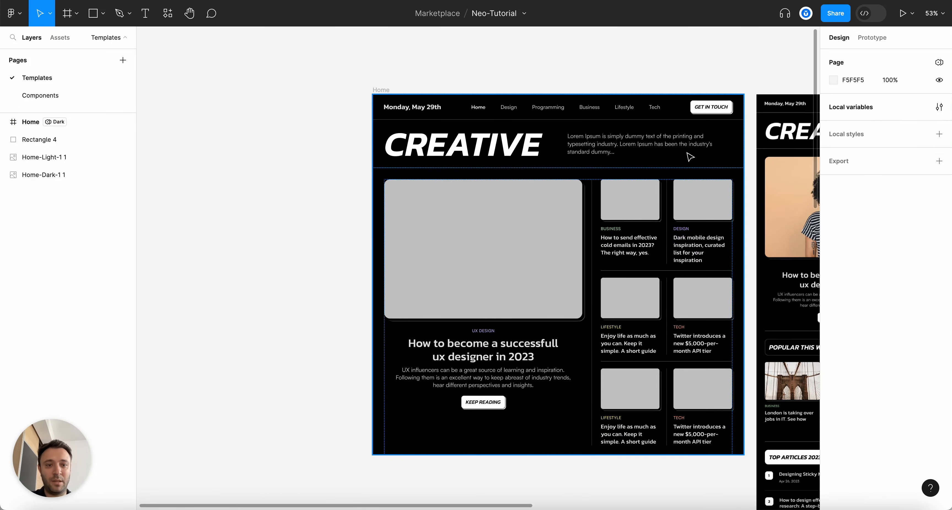
{"action": "scroll", "coordinate": [744, 74], "scroll_direction": "up", "scroll_amount": 2}
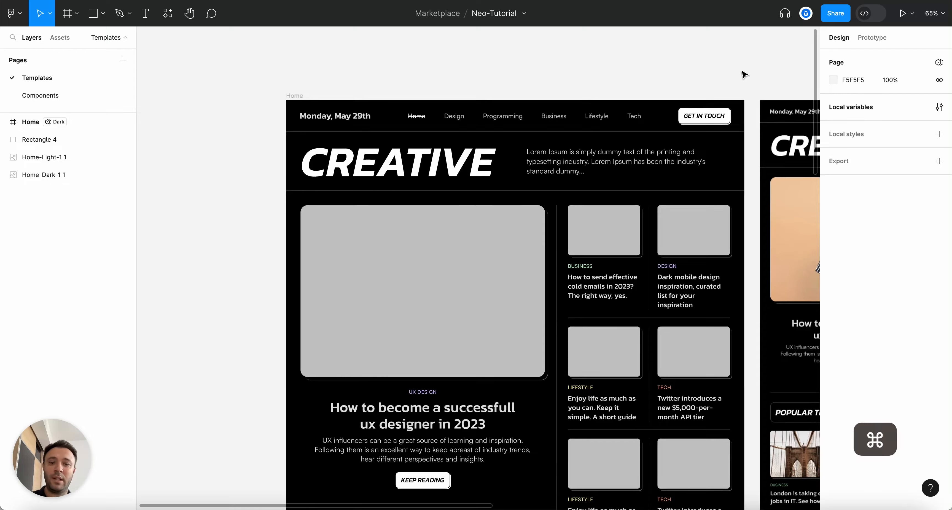
{"action": "scroll", "coordinate": [744, 74], "scroll_direction": "down", "scroll_amount": 2}
{"action": "scroll", "coordinate": [741, 75], "scroll_direction": "right", "scroll_amount": 3}
{"action": "scroll", "coordinate": [539, 76], "scroll_direction": "up", "scroll_amount": 2}
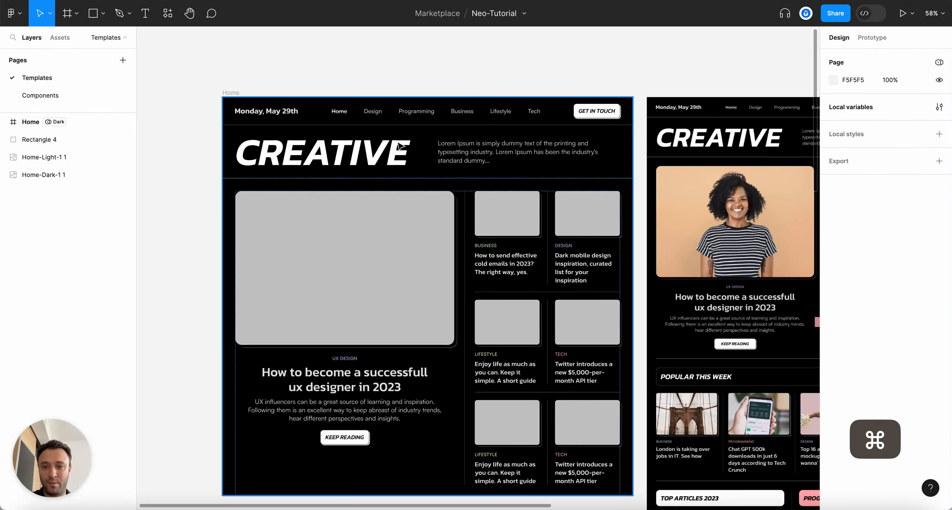
{"action": "scroll", "coordinate": [401, 146], "scroll_direction": "up", "scroll_amount": 1}
{"action": "scroll", "coordinate": [486, 104], "scroll_direction": "down", "scroll_amount": 3}
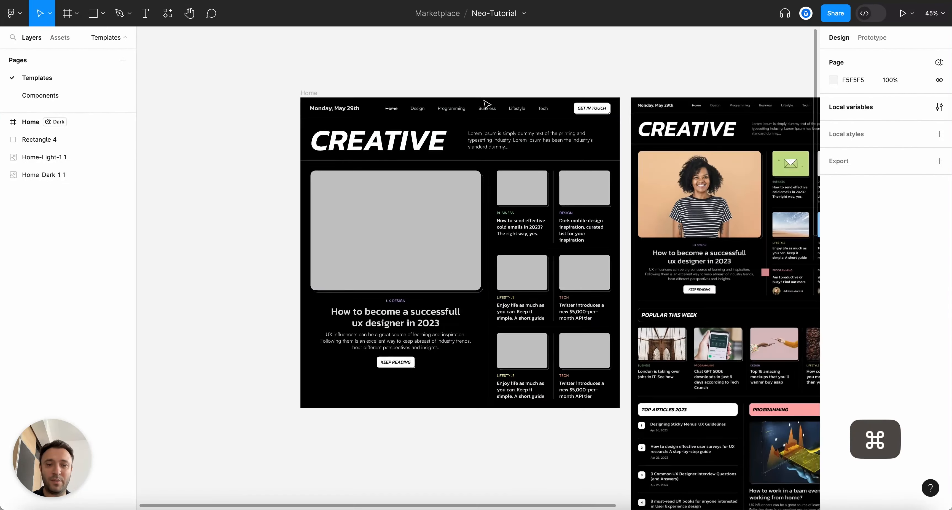
{"action": "scroll", "coordinate": [608, 126], "scroll_direction": "up", "scroll_amount": 3}
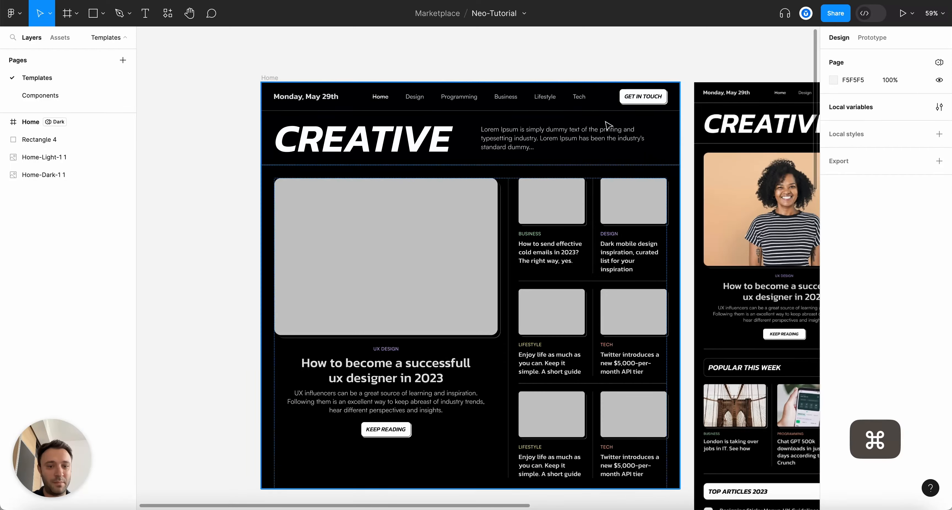
{"action": "scroll", "coordinate": [578, 48], "scroll_direction": "down", "scroll_amount": 2}
{"action": "scroll", "coordinate": [580, 51], "scroll_direction": "up", "scroll_amount": 3}
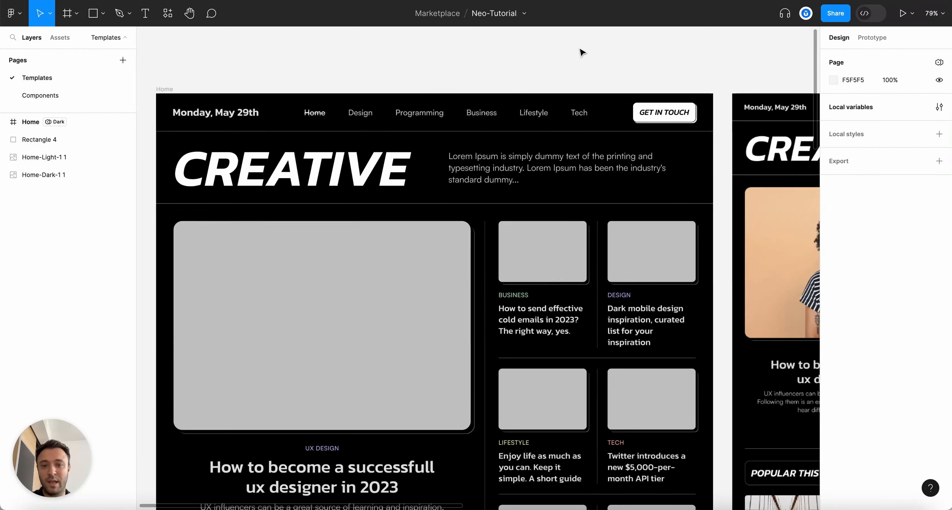
{"action": "scroll", "coordinate": [588, 60], "scroll_direction": "down", "scroll_amount": 2}
{"action": "scroll", "coordinate": [407, 81], "scroll_direction": "up", "scroll_amount": 2}
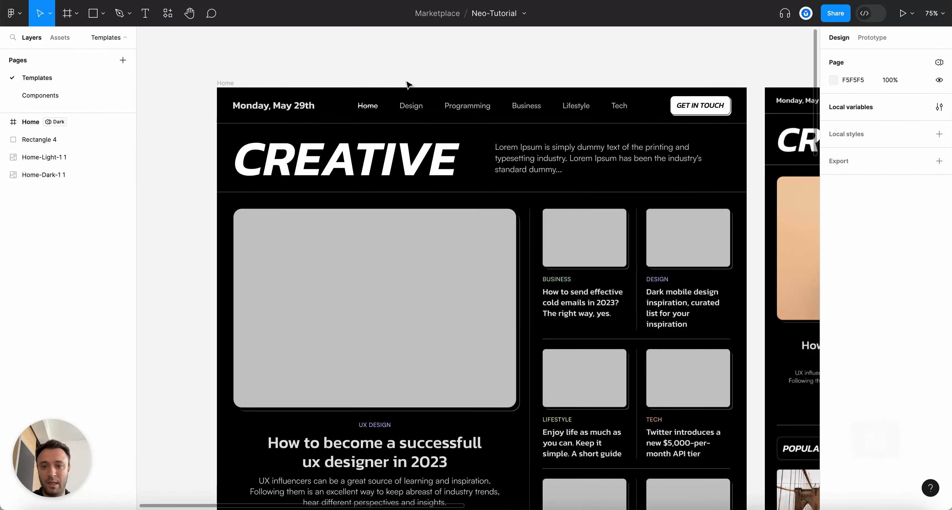
{"action": "left_click", "coordinate": [347, 158], "text": "super"}
Bind the CREATIVE headline's fill to the Text/text-primary variable, replacing FFFFFF
{"action": "left_click", "coordinate": [836, 345]}
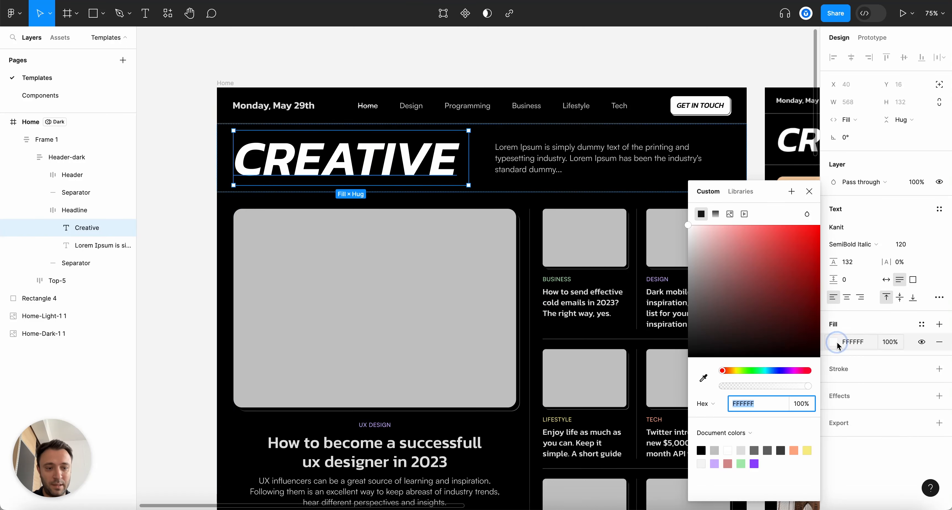
{"action": "left_click", "coordinate": [741, 191]}
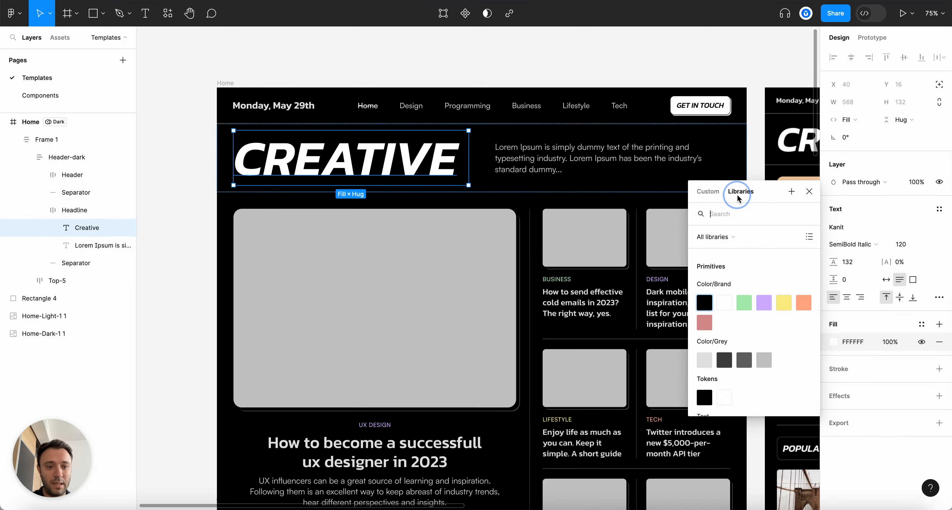
{"action": "type", "text": "text"}
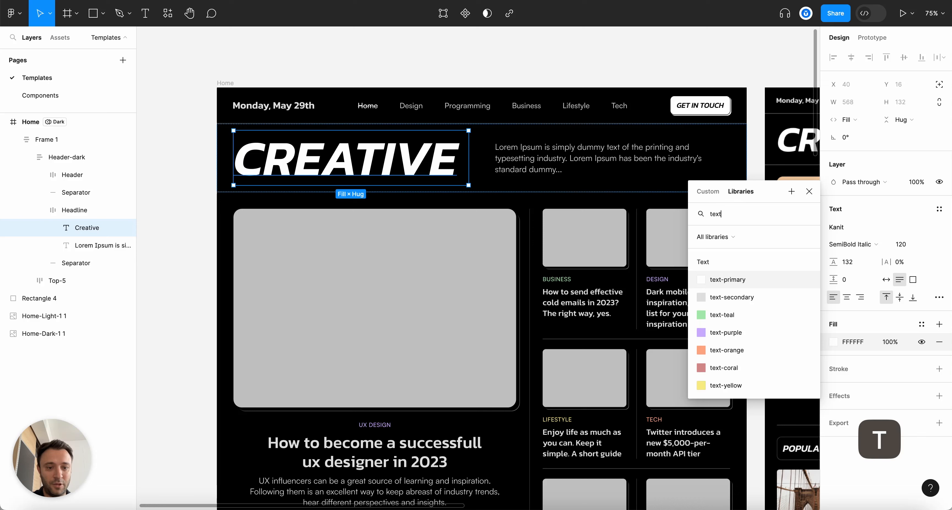
{"action": "left_click", "coordinate": [693, 279]}
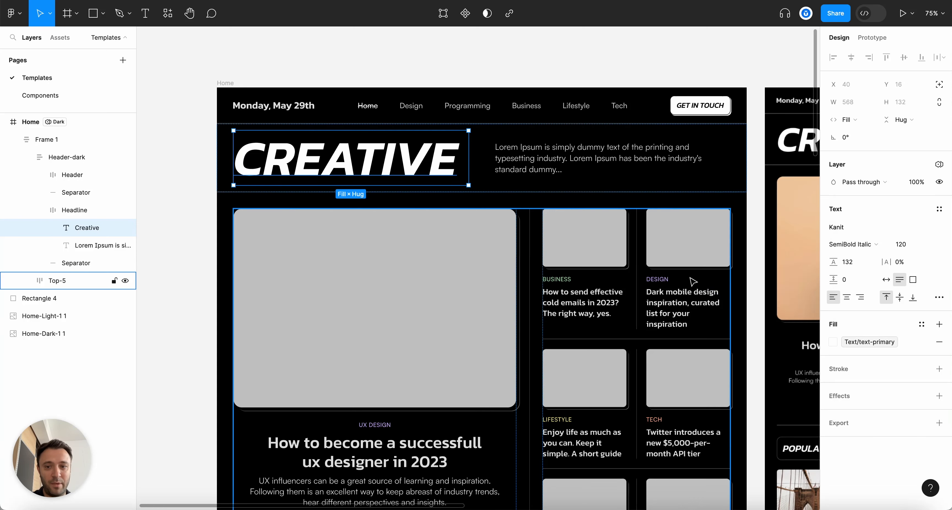
{"action": "left_click", "coordinate": [290, 37]}
{"action": "key", "text": "alt+l"}
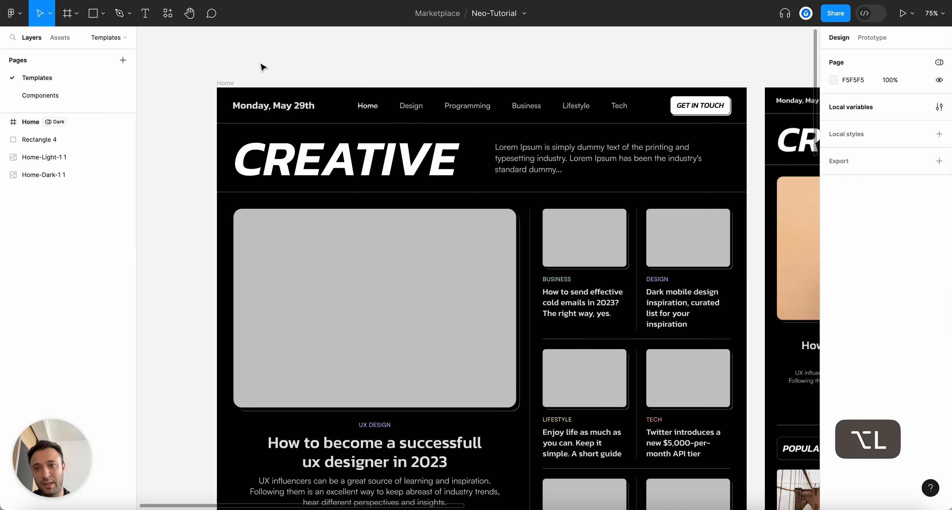
{"action": "left_click", "coordinate": [224, 83]}
Switch the Home frame to Light mode and check the CREATIVE headline
{"action": "left_click", "coordinate": [907, 272]}
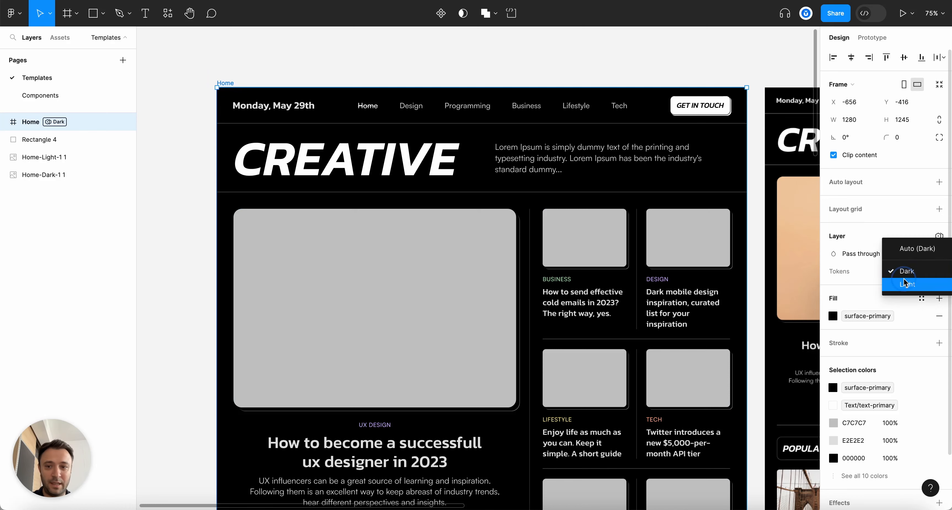
{"action": "left_click", "coordinate": [906, 284]}
{"action": "left_click", "coordinate": [349, 163], "text": "super"}
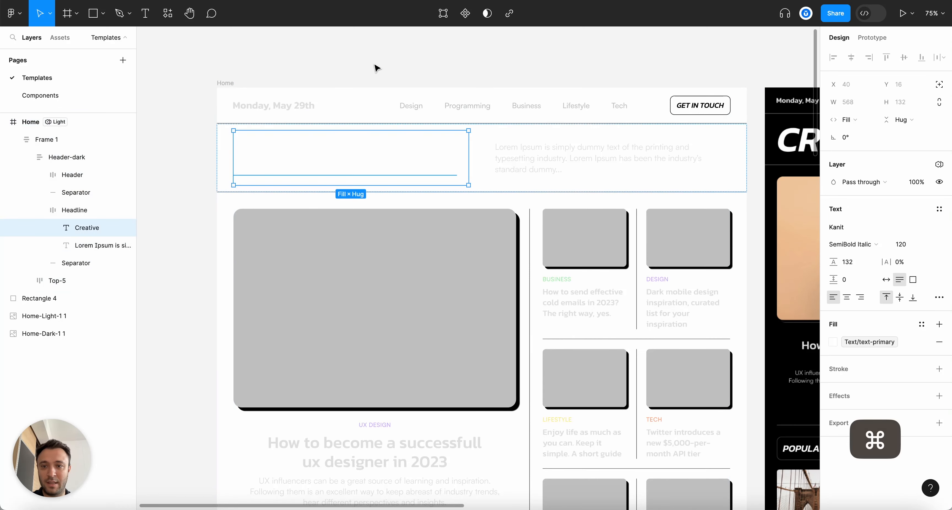
{"action": "left_click", "coordinate": [376, 68]}
{"action": "key", "text": "alt+l"}
Set text-primary's Light mode value to Color/Brand/Black
{"action": "left_click", "coordinate": [939, 106]}
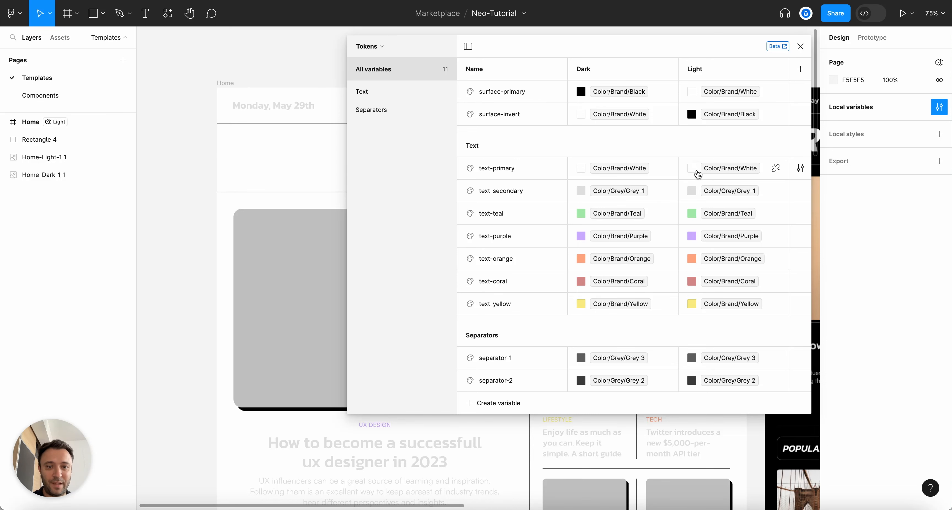
{"action": "left_click", "coordinate": [697, 170]}
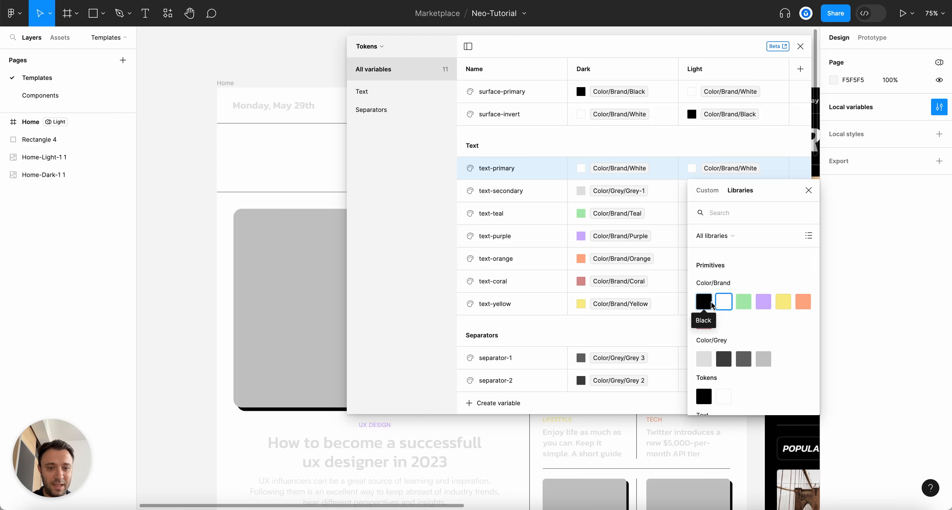
{"action": "left_click", "coordinate": [704, 302]}
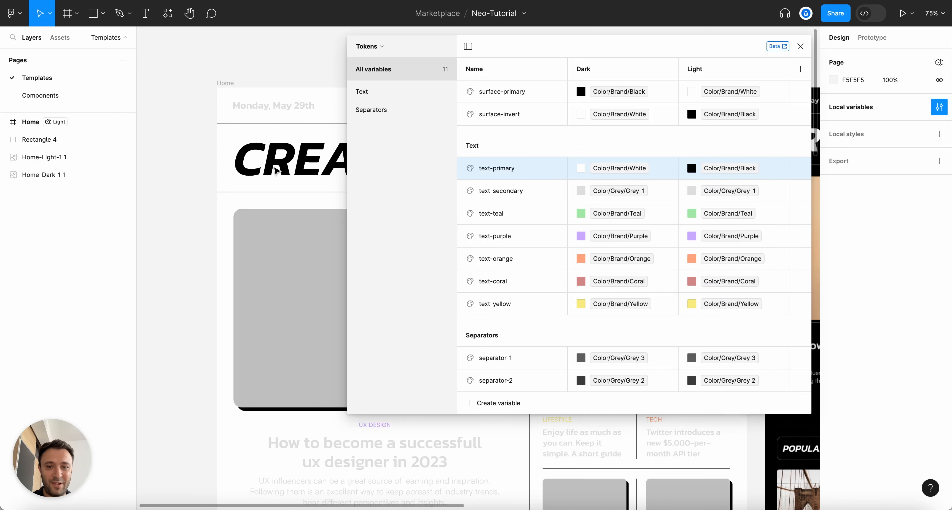
{"action": "scroll", "coordinate": [414, 178], "scroll_direction": "right", "scroll_amount": 3}
{"action": "scroll", "coordinate": [239, 156], "scroll_direction": "down", "scroll_amount": 3}
{"action": "scroll", "coordinate": [239, 156], "scroll_direction": "up", "scroll_amount": 2}
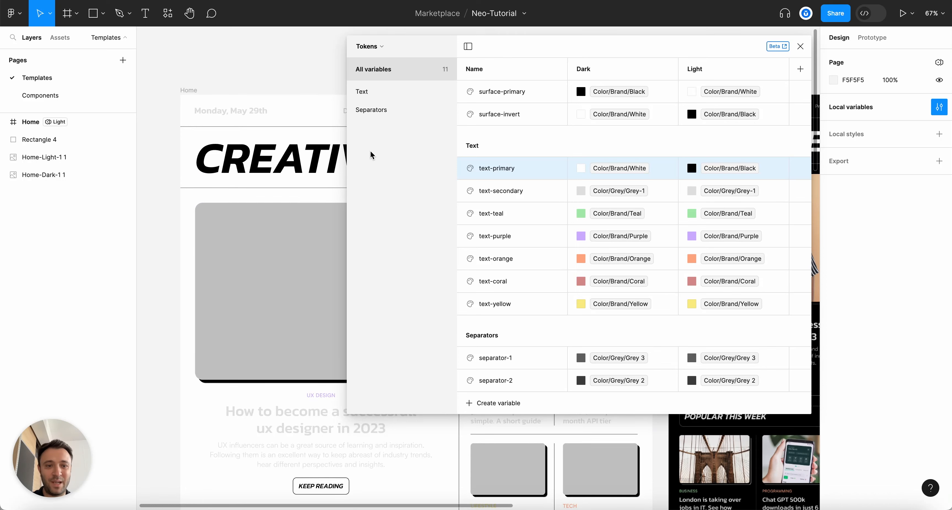
{"action": "scroll", "coordinate": [292, 96], "scroll_direction": "right", "scroll_amount": 3}
{"action": "scroll", "coordinate": [295, 102], "scroll_direction": "down", "scroll_amount": 2}
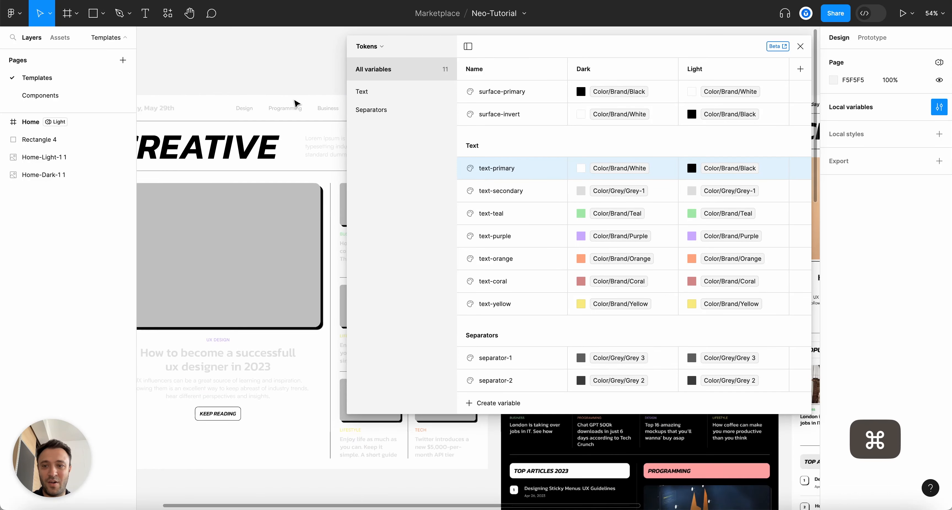
{"action": "scroll", "coordinate": [298, 93], "scroll_direction": "left", "scroll_amount": 3}
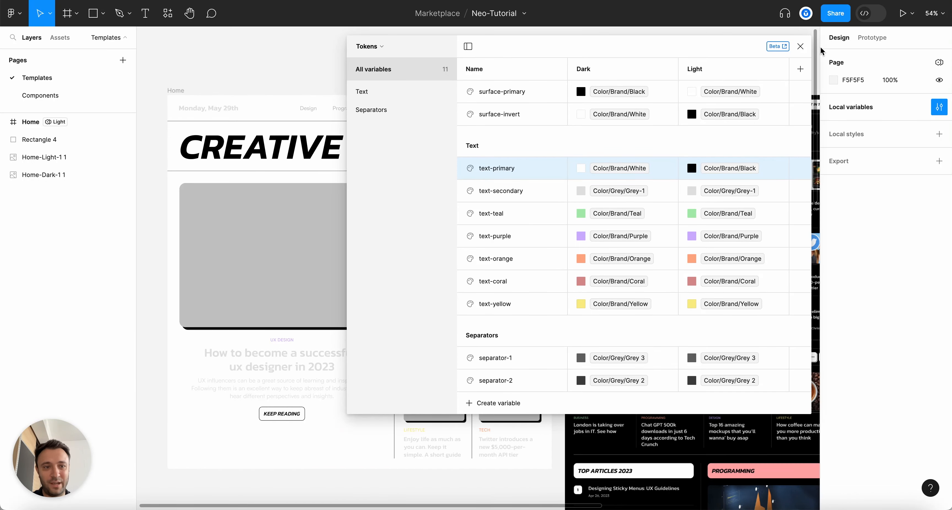
{"action": "left_click", "coordinate": [801, 47]}
Return the Home frame to Dark mode
{"action": "left_click", "coordinate": [174, 90]}
{"action": "scroll", "coordinate": [175, 91], "scroll_direction": "up", "scroll_amount": 5}
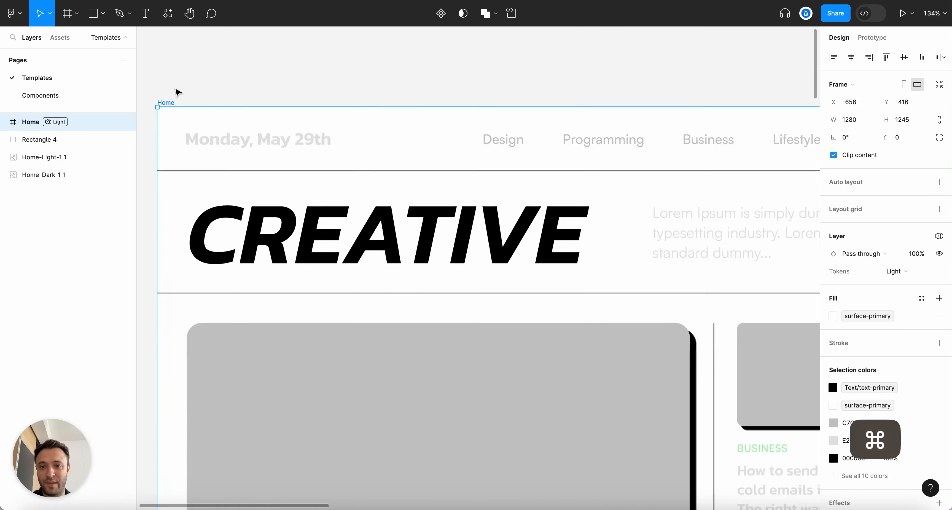
{"action": "left_click", "coordinate": [895, 271]}
{"action": "left_click", "coordinate": [898, 254]}
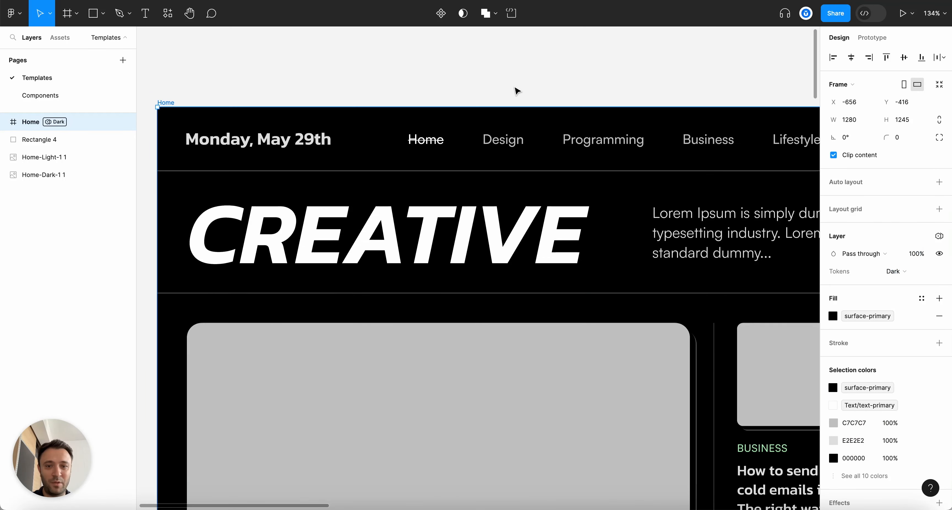
Bind the Home nav link's fill to the Text/text-primary variable
{"action": "scroll", "coordinate": [444, 118], "scroll_direction": "right", "scroll_amount": 3}
{"action": "left_click", "coordinate": [366, 139], "text": "super"}
{"action": "scroll", "coordinate": [378, 144], "scroll_direction": "left", "scroll_amount": 2}
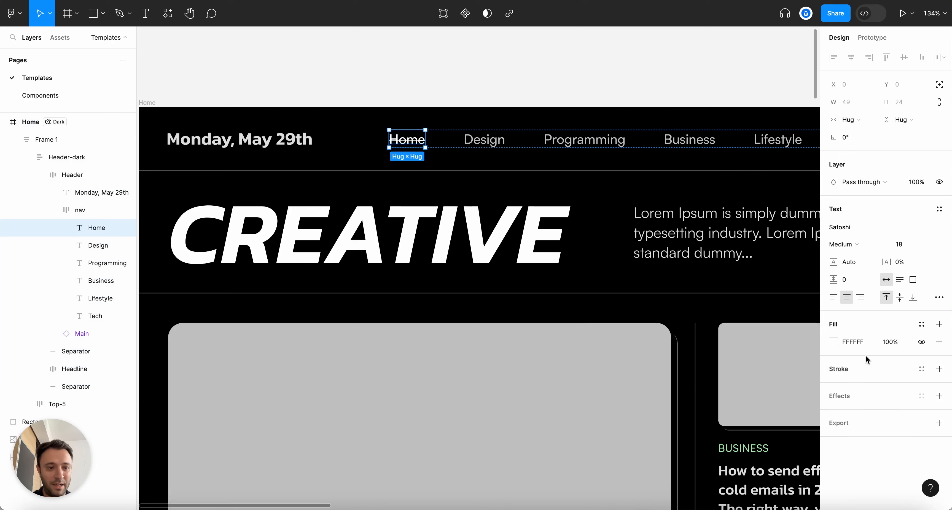
{"action": "left_click", "coordinate": [831, 339]}
{"action": "left_click", "coordinate": [742, 190]}
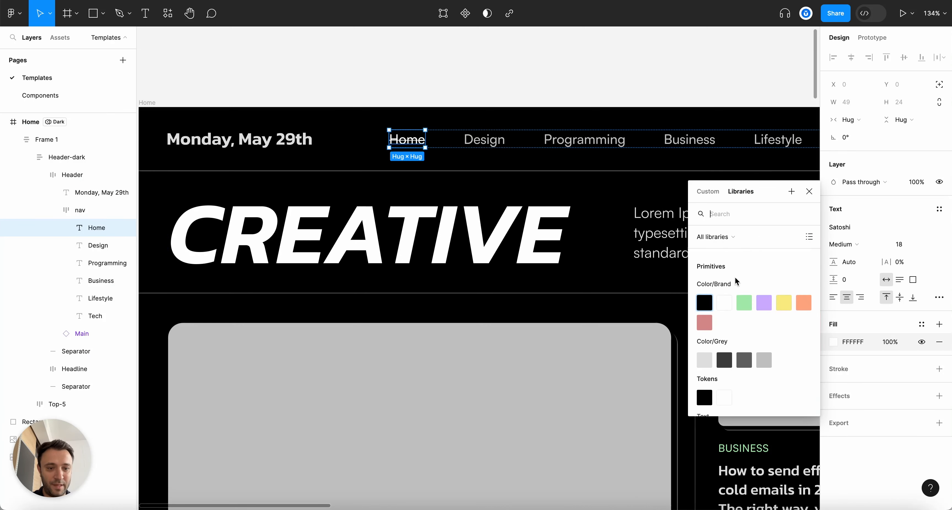
{"action": "left_click", "coordinate": [723, 305]}
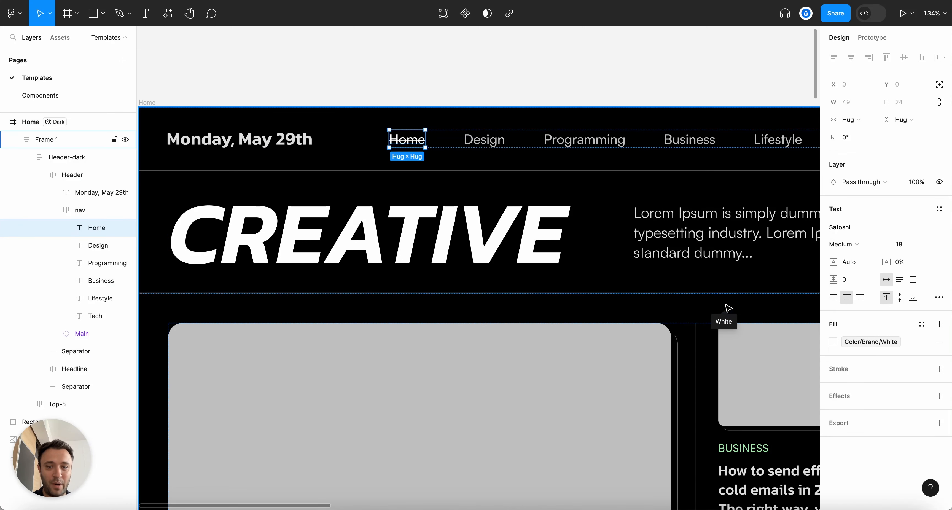
{"action": "left_click", "coordinate": [833, 339]}
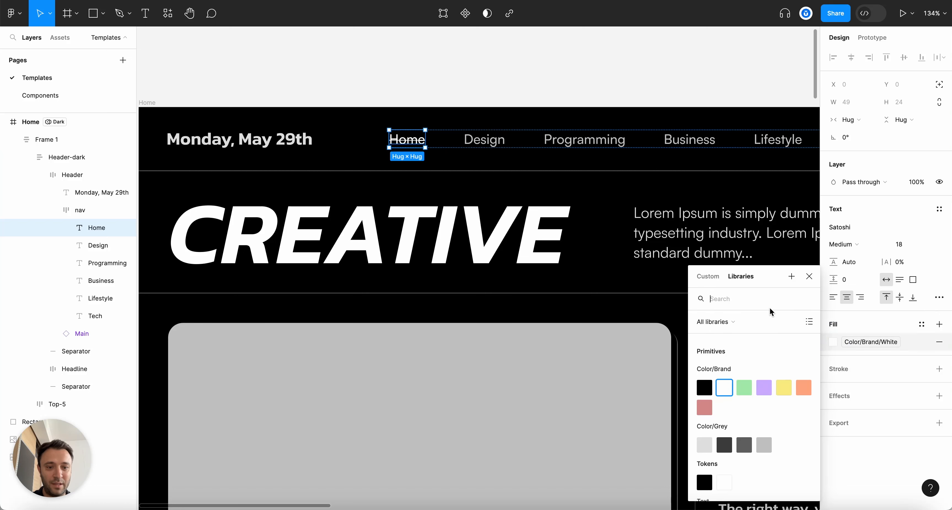
{"action": "type", "text": "text"}
{"action": "left_click", "coordinate": [726, 362]}
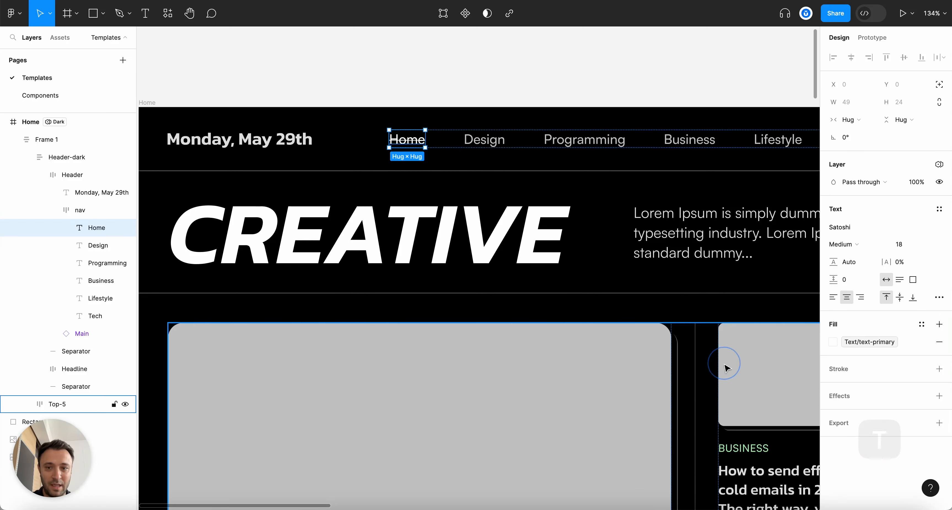
{"action": "left_click", "coordinate": [520, 101]}
{"action": "scroll", "coordinate": [519, 101], "scroll_direction": "down", "scroll_amount": 5}
{"action": "key", "text": "alt+l"}
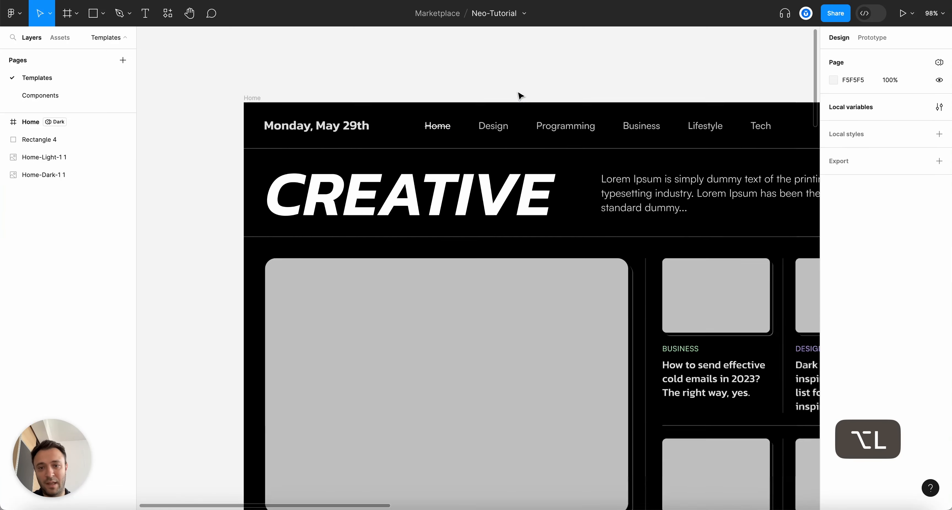
{"action": "scroll", "coordinate": [276, 92], "scroll_direction": "down", "scroll_amount": 2}
{"action": "scroll", "coordinate": [355, 65], "scroll_direction": "up", "scroll_amount": 3}
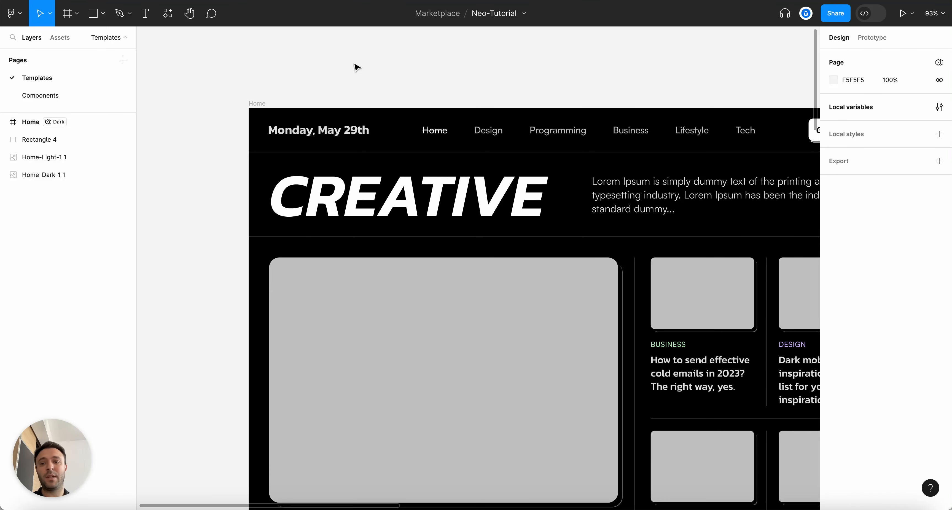
{"action": "scroll", "coordinate": [355, 66], "scroll_direction": "down", "scroll_amount": 2}
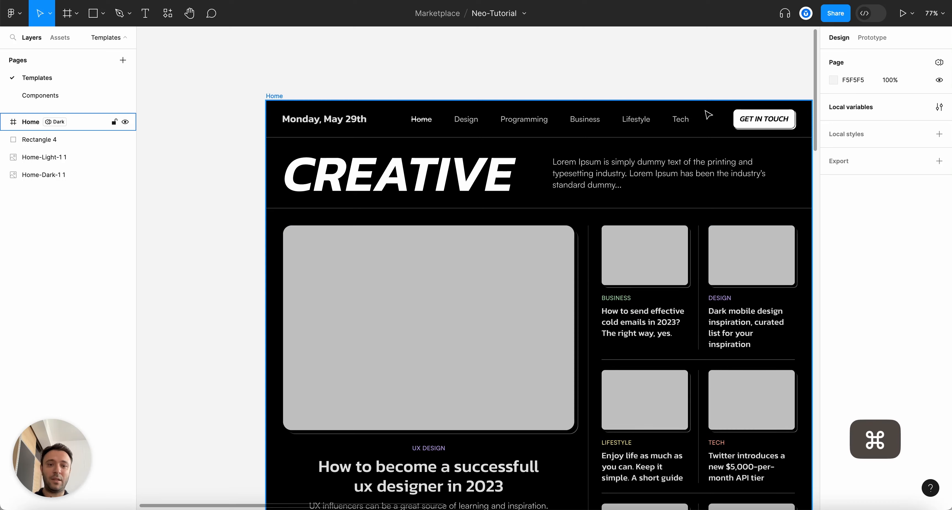
{"action": "left_click", "coordinate": [937, 107]}
{"action": "left_click", "coordinate": [368, 55]}
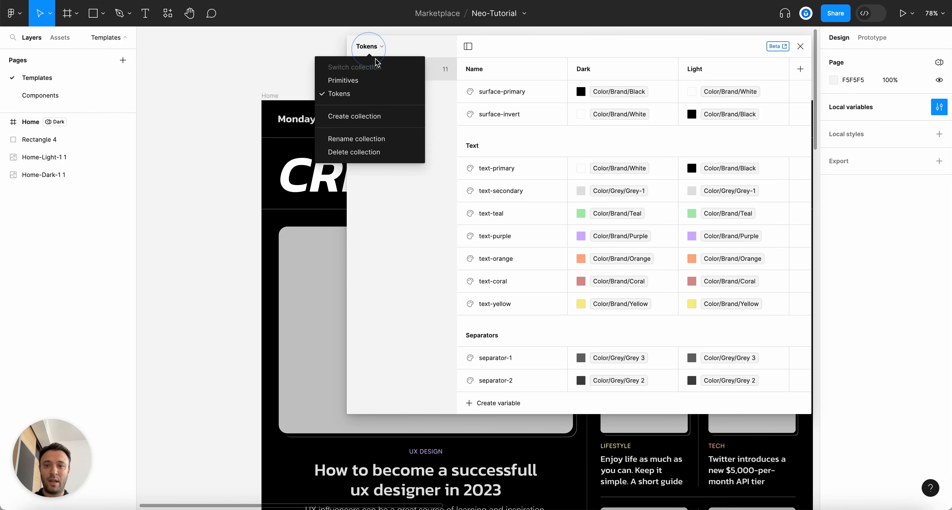
{"action": "left_click", "coordinate": [369, 79]}
{"action": "left_click", "coordinate": [506, 49]}
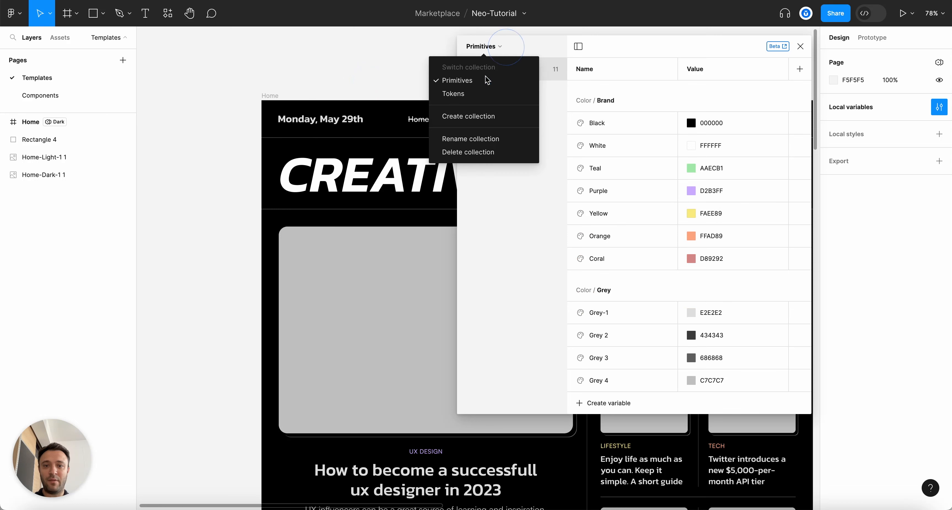
{"action": "left_click", "coordinate": [486, 90]}
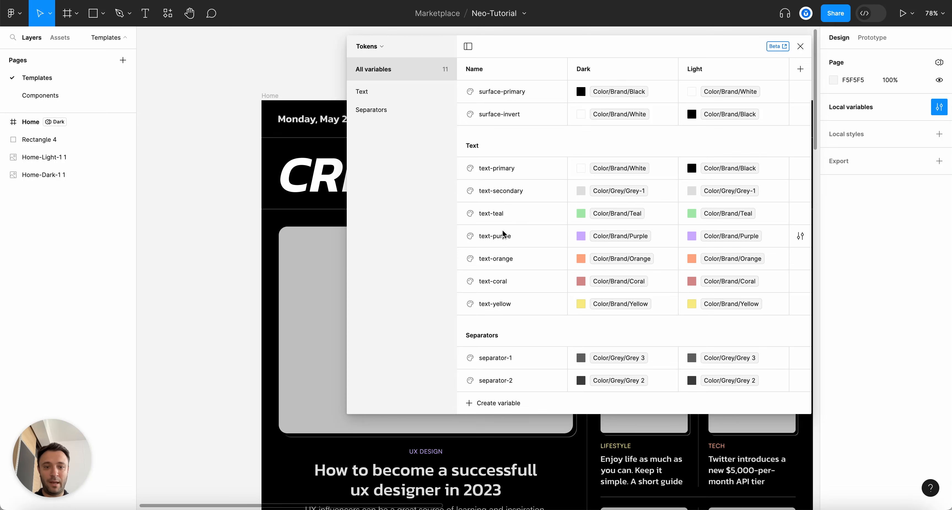
{"action": "left_click", "coordinate": [800, 46]}
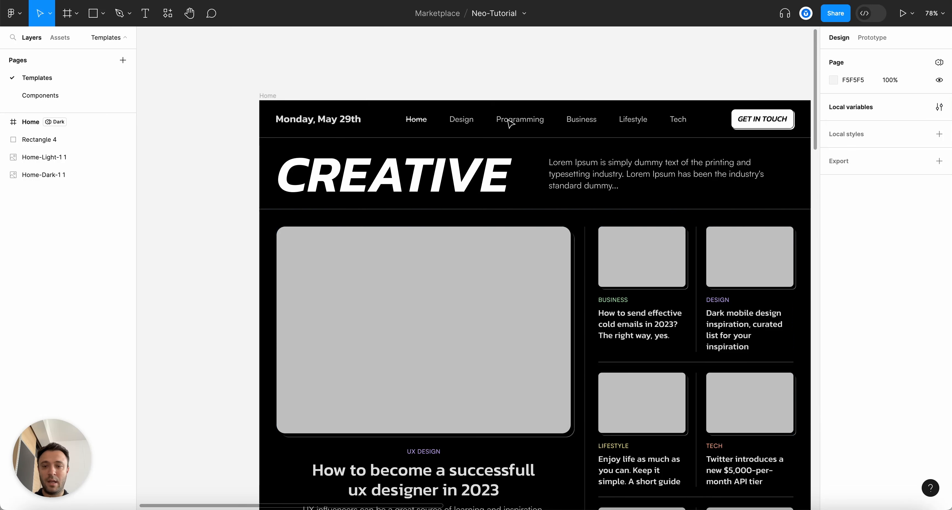
Select the Design, Programming, Business, Lifestyle and Tech nav links and show library colours for their C7C7C7 fill
{"action": "scroll", "coordinate": [462, 122], "scroll_direction": "right", "scroll_amount": 1}
{"action": "left_click", "coordinate": [458, 119], "text": "super"}
{"action": "left_click", "coordinate": [506, 121], "text": "shift+super"}
{"action": "left_click", "coordinate": [575, 121], "text": "shift+super"}
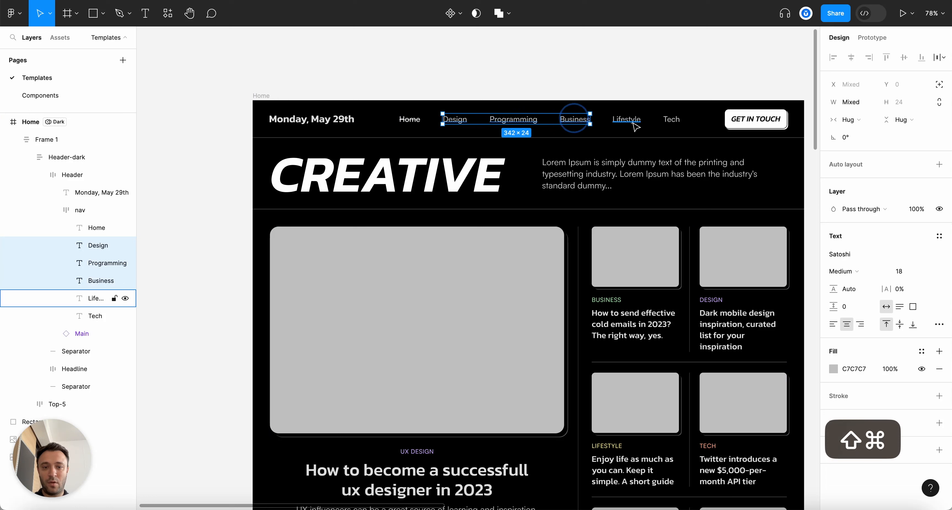
{"action": "left_click", "coordinate": [626, 120], "text": "shift+super"}
{"action": "left_click", "coordinate": [673, 122], "text": "shift+super"}
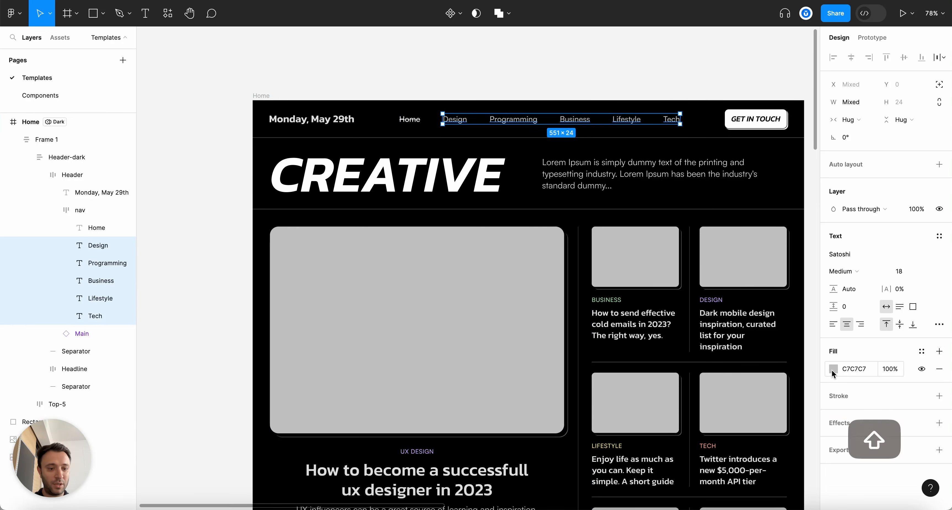
{"action": "left_click", "coordinate": [834, 368]}
{"action": "left_click", "coordinate": [750, 195]}
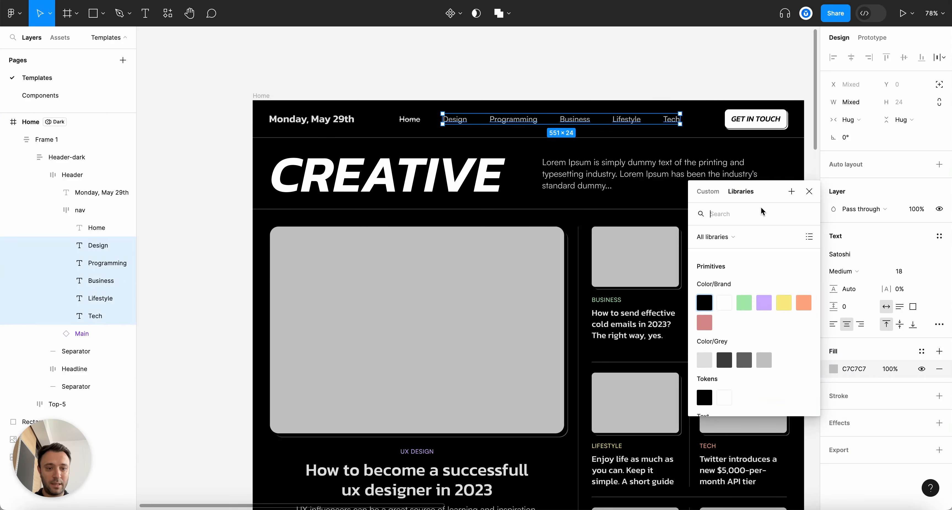
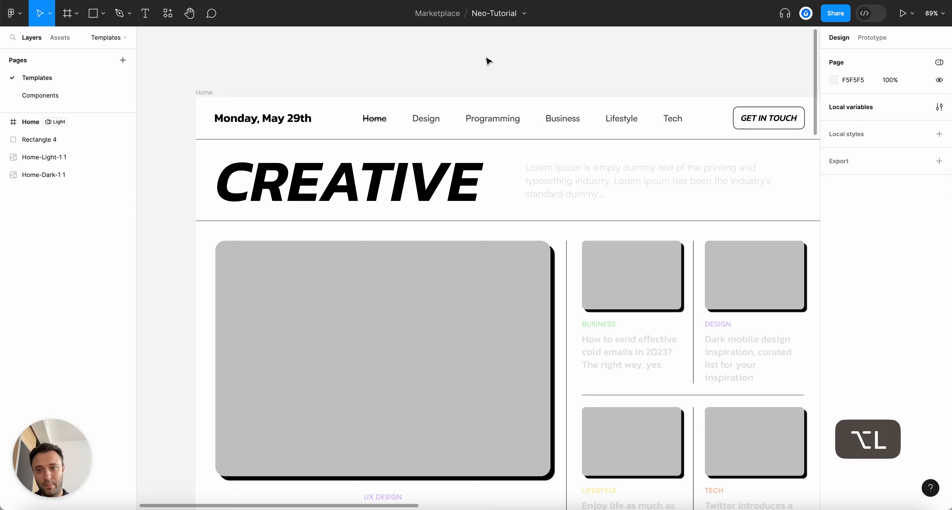
Switch the Home frame's Tokens mode to Dark
{"action": "left_click", "coordinate": [204, 92]}
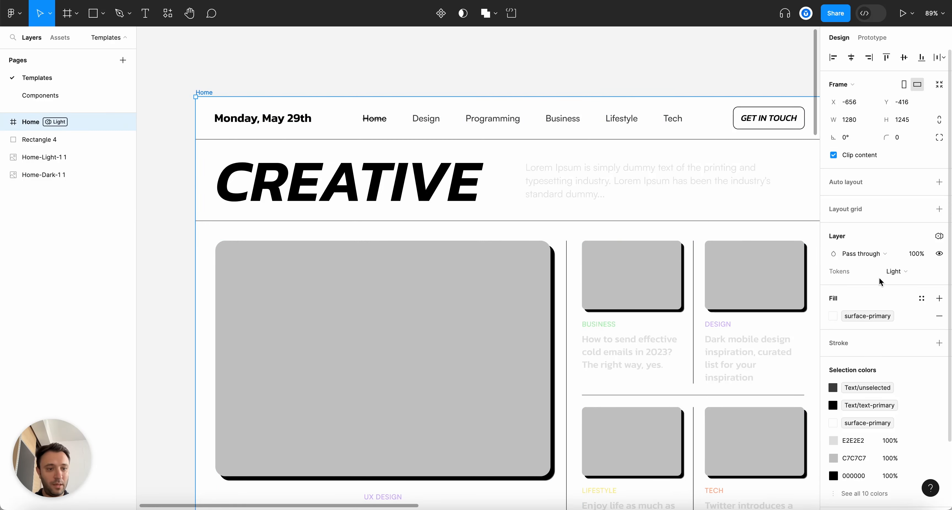
{"action": "left_click", "coordinate": [895, 270]}
{"action": "left_click", "coordinate": [905, 258]}
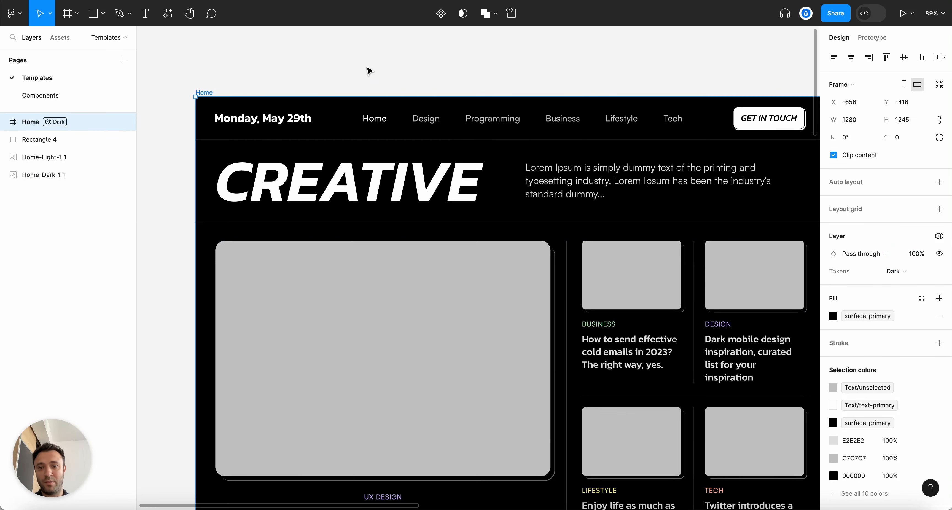
{"action": "left_click", "coordinate": [334, 89]}
{"action": "scroll", "coordinate": [334, 89], "scroll_direction": "down", "scroll_amount": 3}
{"action": "scroll", "coordinate": [266, 53], "scroll_direction": "up", "scroll_amount": 5}
{"action": "left_click", "coordinate": [346, 58]}
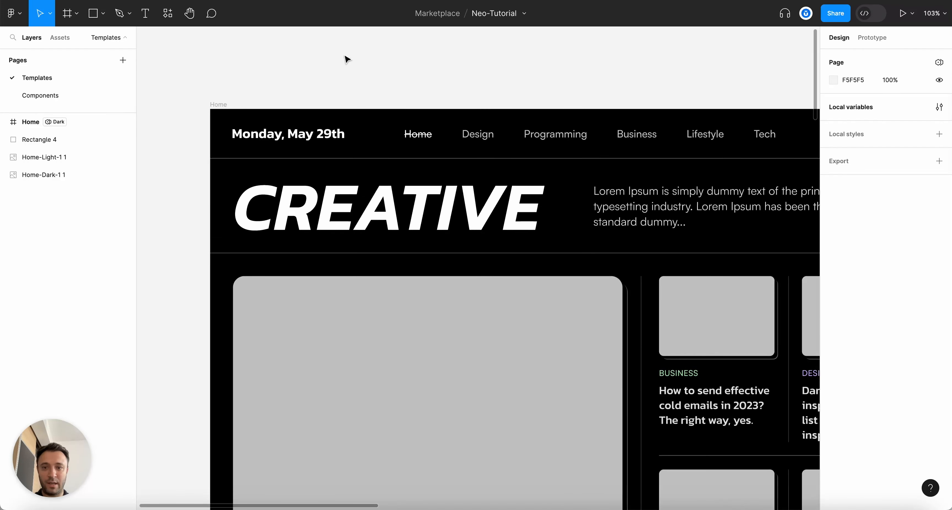
{"action": "left_click", "coordinate": [325, 82]}
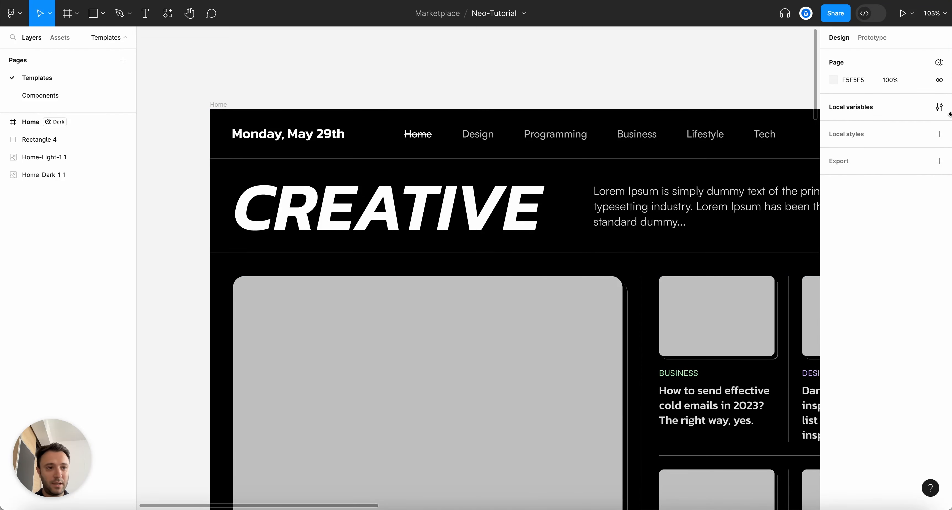
In the Tokens variables, set text-secondary's Light value to Grey 2 and unselected's to Grey 3
{"action": "left_click", "coordinate": [939, 107]}
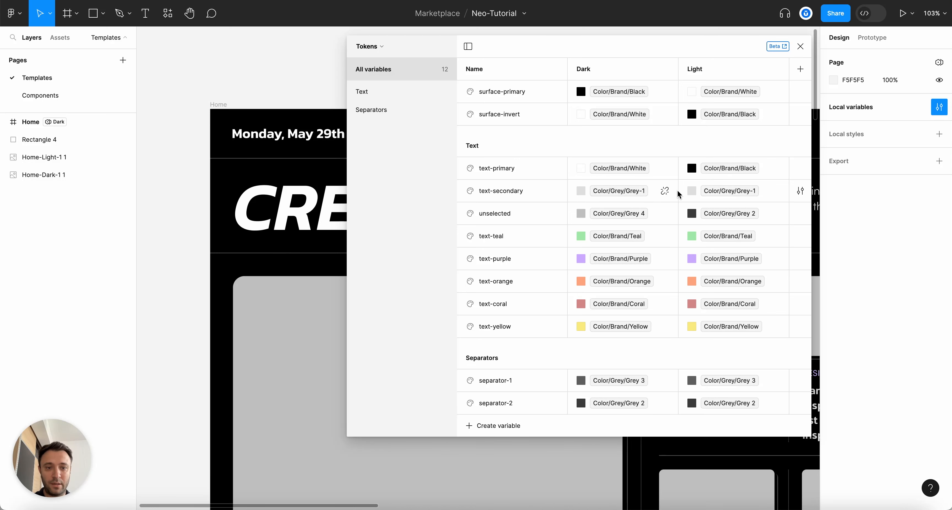
{"action": "left_click", "coordinate": [692, 191]}
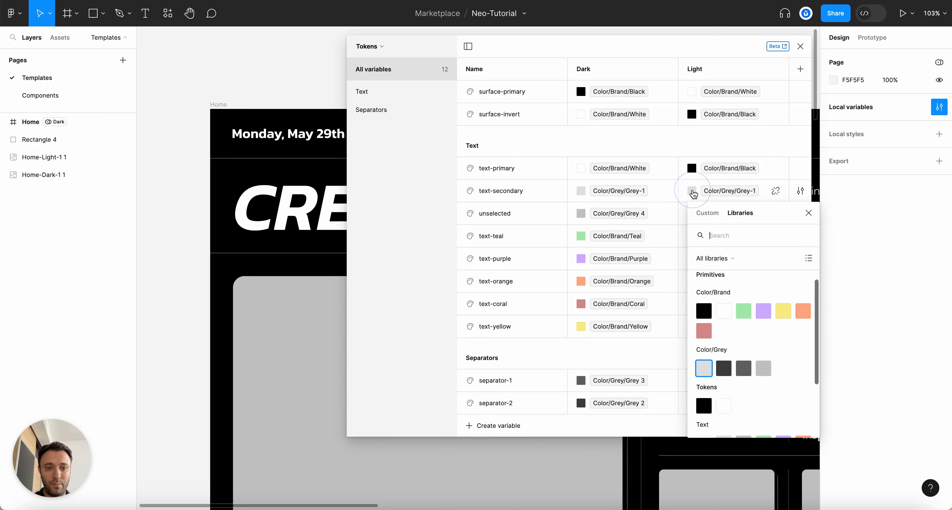
{"action": "left_click", "coordinate": [725, 368]}
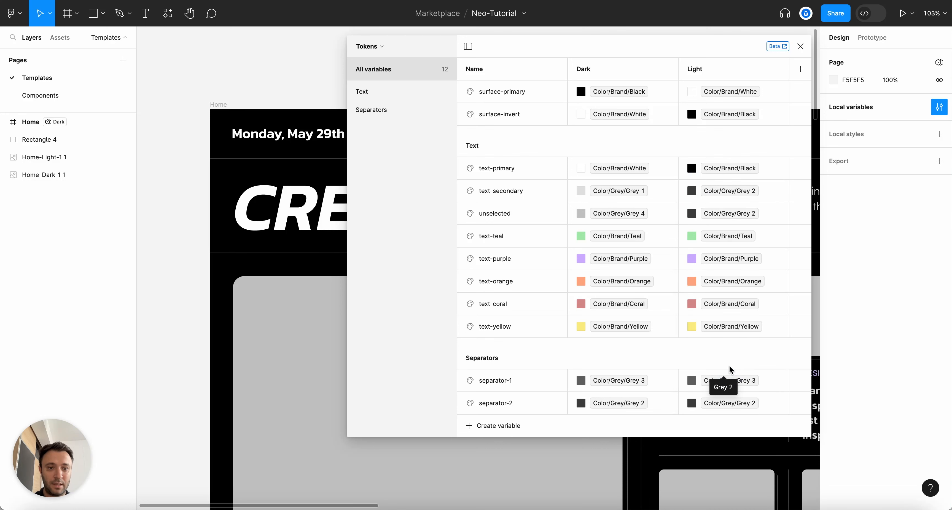
{"action": "left_click", "coordinate": [690, 215]}
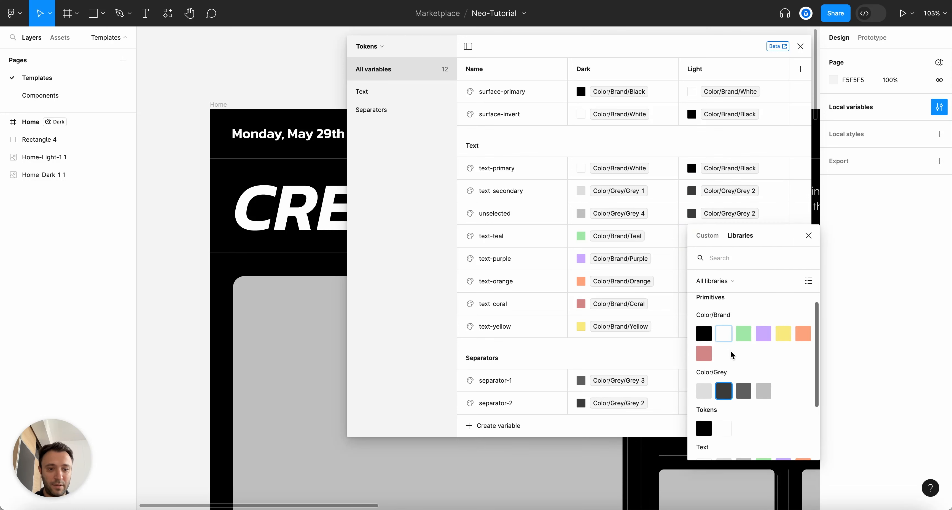
{"action": "left_click", "coordinate": [743, 390]}
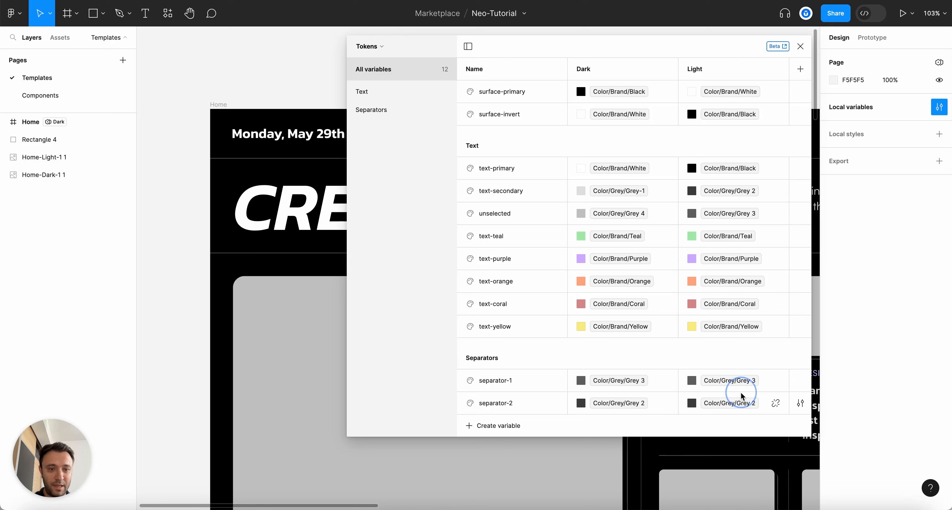
Close the variables and return the Home frame to Light mode
{"action": "left_click", "coordinate": [800, 47]}
{"action": "left_click", "coordinate": [218, 104]}
{"action": "left_click", "coordinate": [896, 271]}
{"action": "left_click", "coordinate": [901, 286]}
Bind the Monday, May 29th date text's fill to Text/text-secondary
{"action": "left_click", "coordinate": [520, 79]}
{"action": "scroll", "coordinate": [520, 79], "scroll_direction": "down", "scroll_amount": 3}
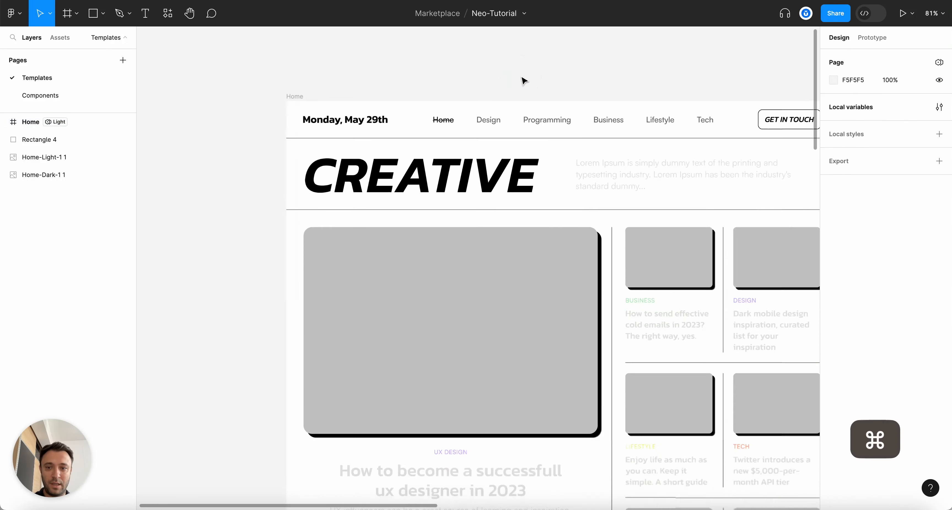
{"action": "scroll", "coordinate": [354, 143], "scroll_direction": "up", "scroll_amount": 2}
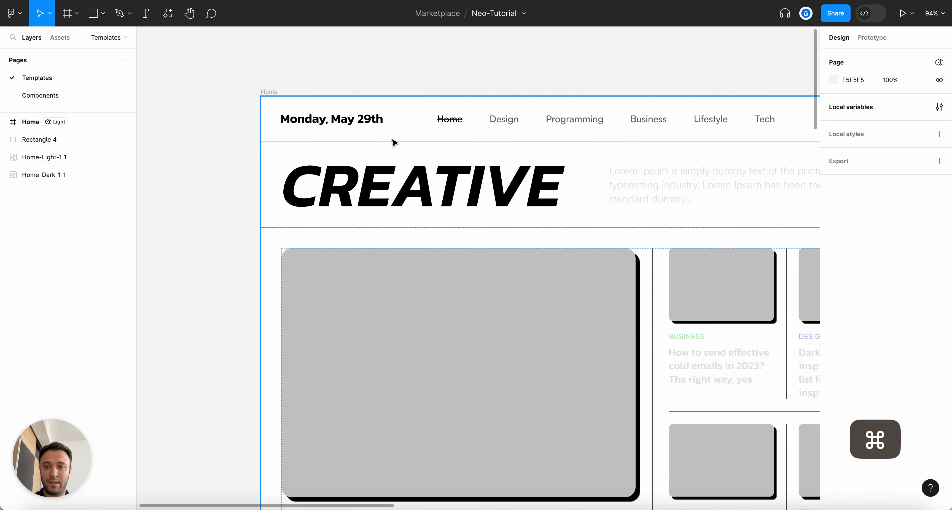
{"action": "scroll", "coordinate": [393, 142], "scroll_direction": "right", "scroll_amount": 3}
{"action": "left_click", "coordinate": [318, 119], "text": "super"}
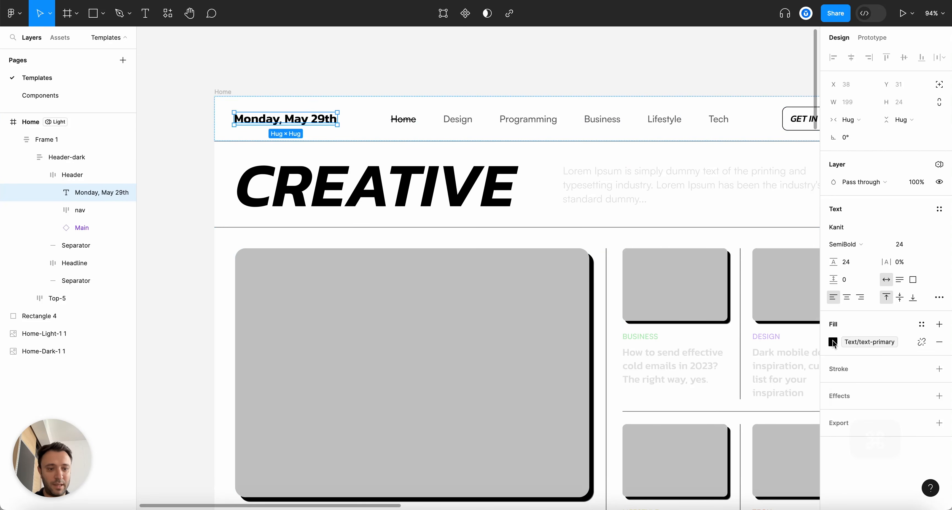
{"action": "left_click", "coordinate": [832, 342]}
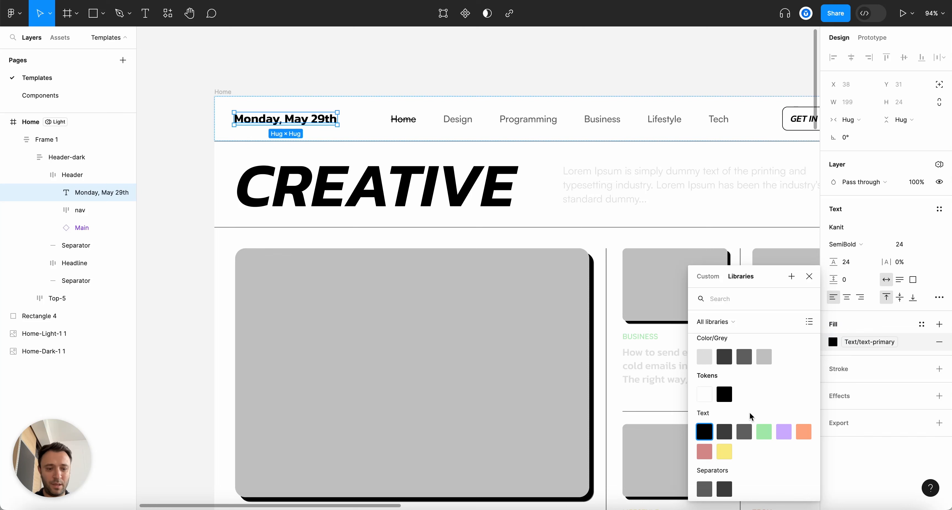
{"action": "left_click", "coordinate": [728, 434]}
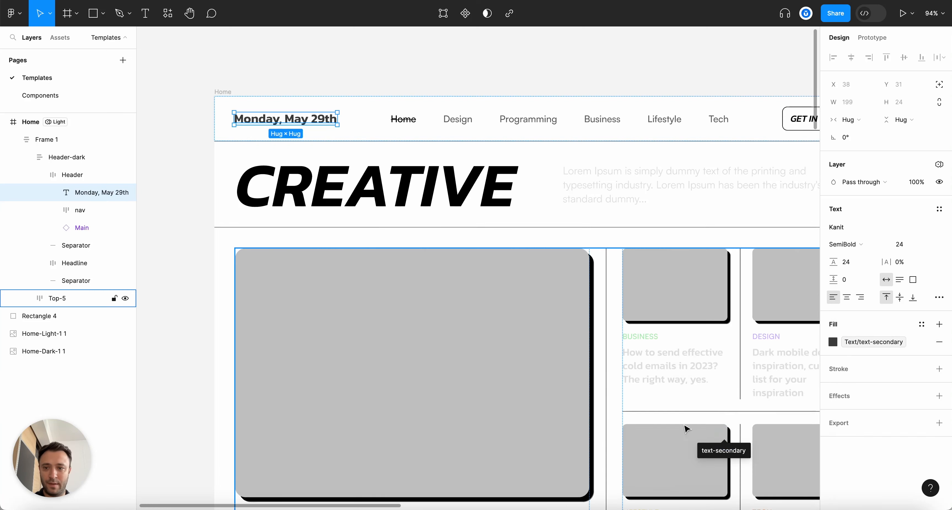
{"action": "left_click", "coordinate": [262, 82]}
Switch the Home frame's Tokens mode to Dark
{"action": "key", "text": "alt+l"}
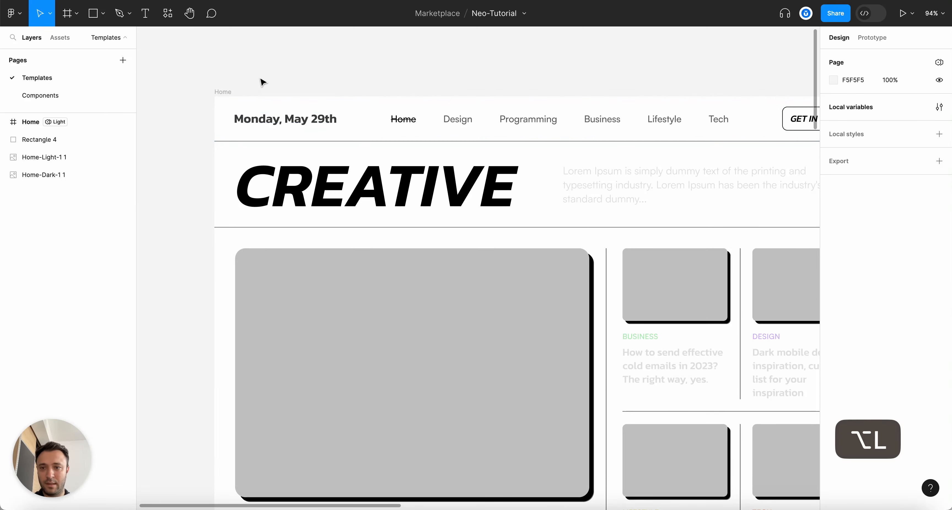
{"action": "left_click", "coordinate": [223, 91]}
{"action": "left_click", "coordinate": [891, 270]}
{"action": "left_click", "coordinate": [891, 261]}
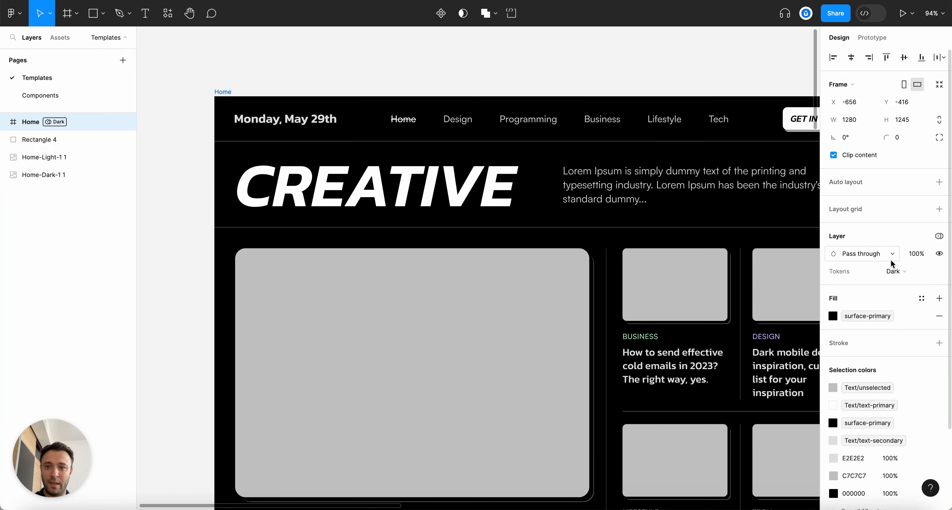
Check the date text's colour against the dark background
{"action": "left_click", "coordinate": [362, 60]}
{"action": "scroll", "coordinate": [362, 60], "scroll_direction": "up", "scroll_amount": 3}
{"action": "left_click", "coordinate": [301, 140], "text": "super"}
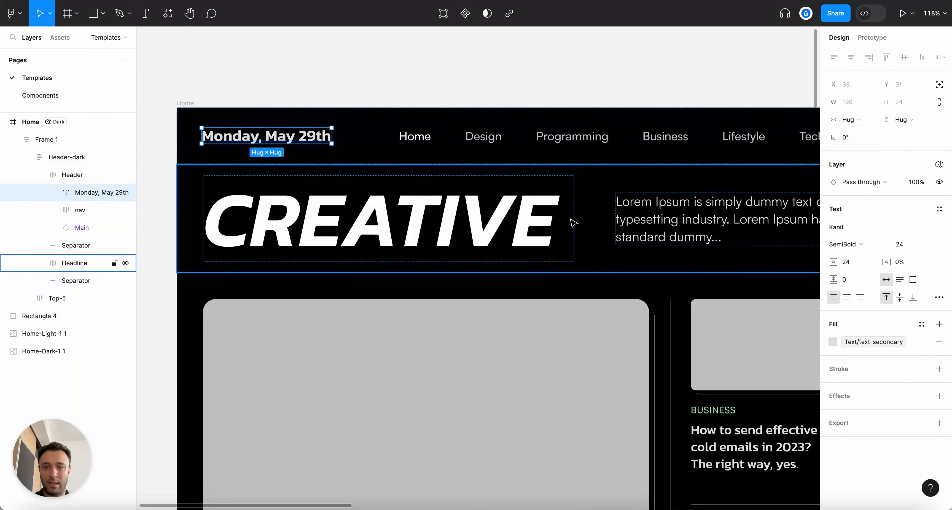
{"action": "scroll", "coordinate": [517, 282], "scroll_direction": "down", "scroll_amount": 5}
{"action": "scroll", "coordinate": [517, 282], "scroll_direction": "down", "scroll_amount": 3}
{"action": "key", "text": "Escape"}
{"action": "scroll", "coordinate": [327, 79], "scroll_direction": "up", "scroll_amount": 3}
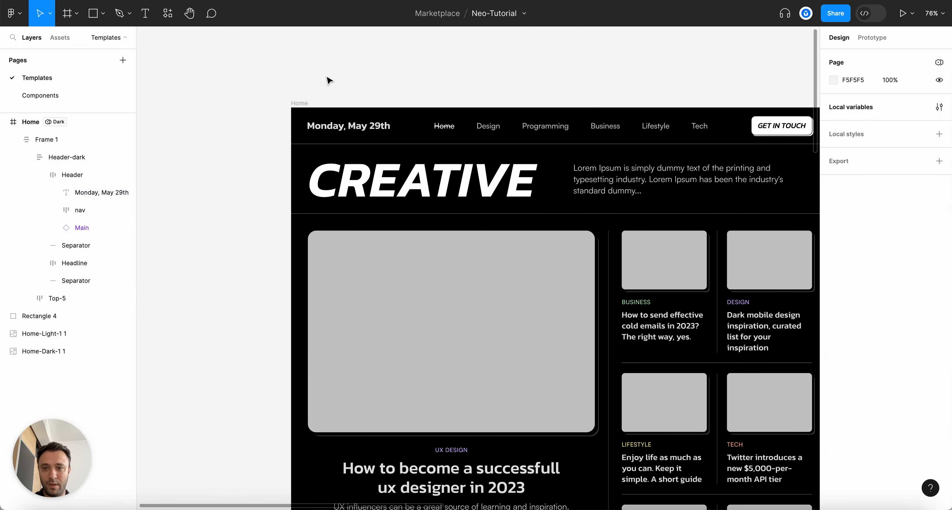
{"action": "key", "text": "alt+l"}
Keep Home in Dark mode and select the header's upper separator line
{"action": "left_click", "coordinate": [305, 102]}
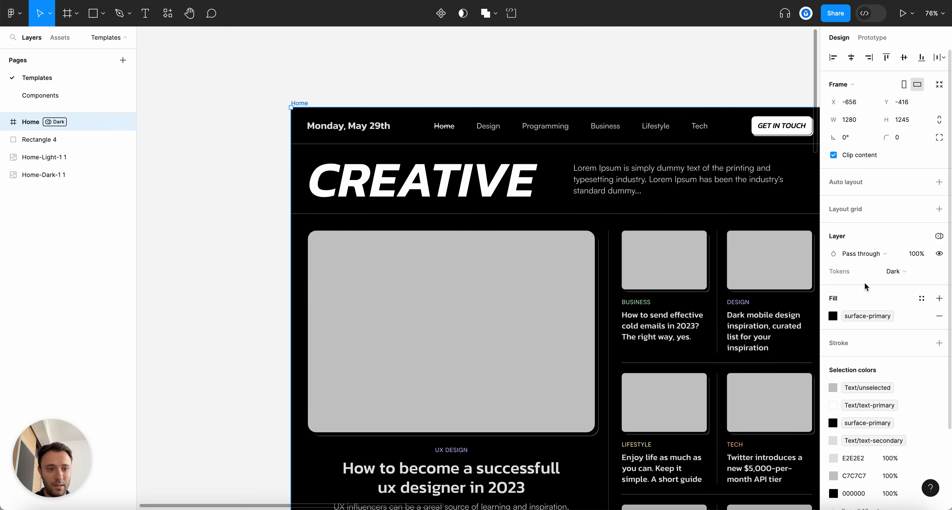
{"action": "left_click", "coordinate": [863, 271]}
{"action": "left_click", "coordinate": [639, 65]}
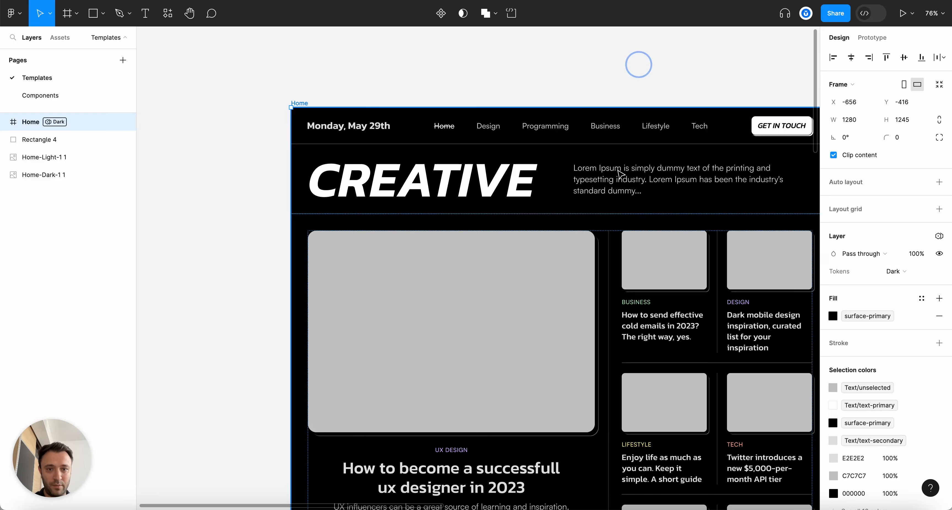
{"action": "scroll", "coordinate": [613, 166], "scroll_direction": "up", "scroll_amount": 5}
{"action": "left_click", "coordinate": [589, 128], "text": "super"}
Bind both header separator lines' strokes to the separator-1 variable
{"action": "left_click", "coordinate": [640, 242], "text": "shift+super"}
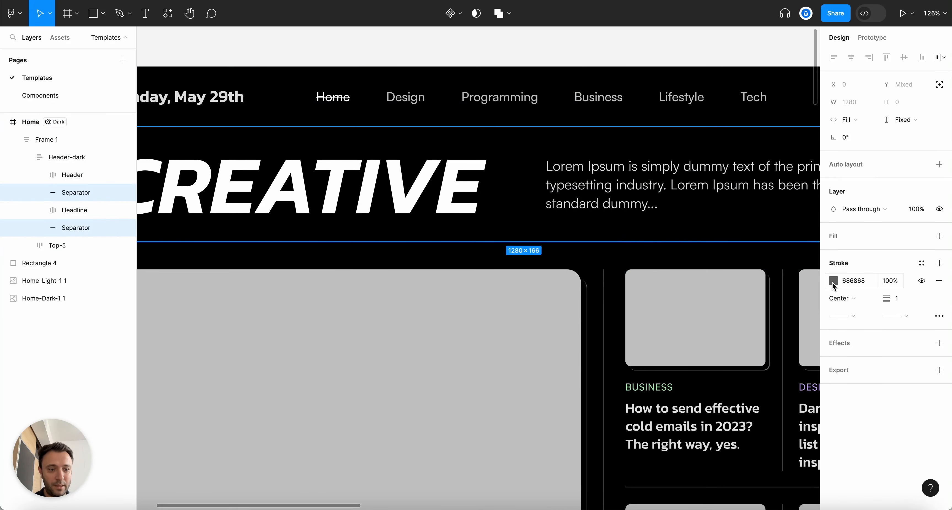
{"action": "left_click", "coordinate": [833, 281]}
{"action": "left_click", "coordinate": [737, 192]}
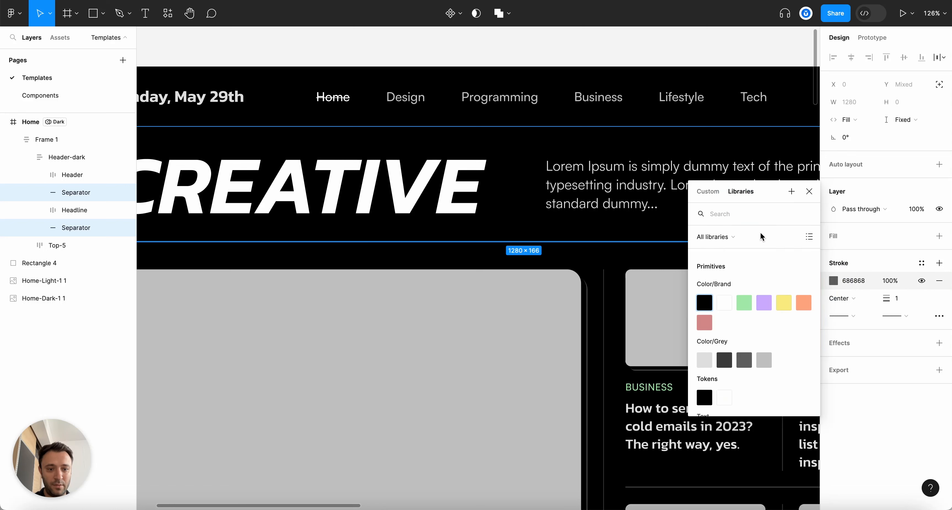
{"action": "type", "text": "separa"}
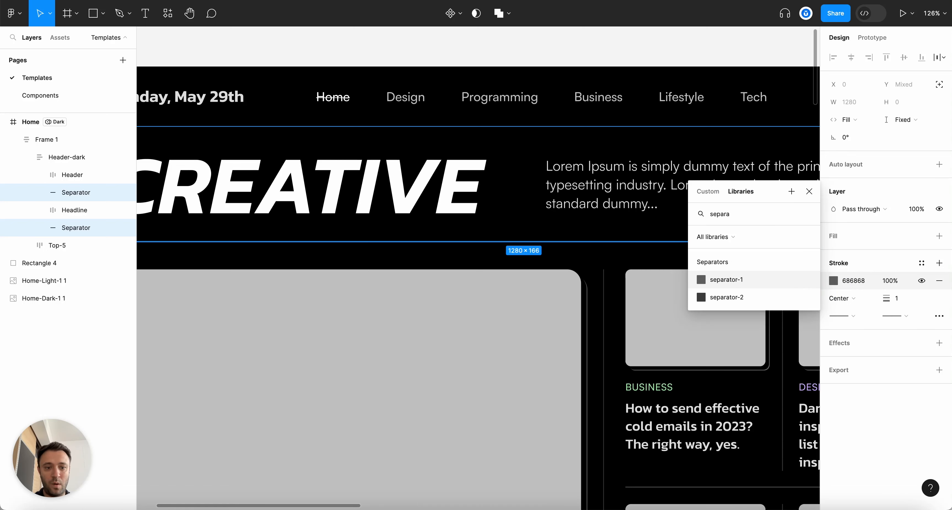
{"action": "key", "text": "Return"}
Open the Tokens local variables filtered to the Separators group
{"action": "left_click", "coordinate": [628, 60]}
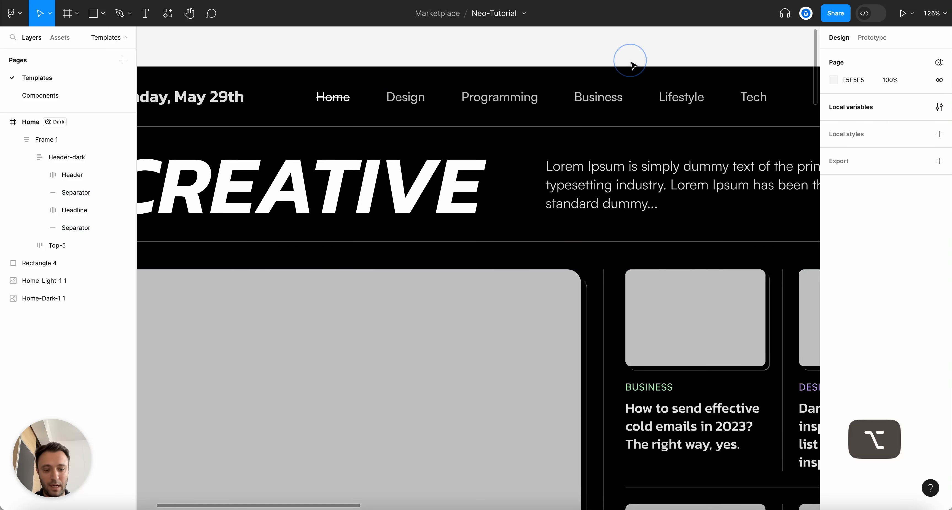
{"action": "key", "text": "alt+l"}
{"action": "scroll", "coordinate": [631, 66], "scroll_direction": "down", "scroll_amount": 2}
{"action": "scroll", "coordinate": [632, 64], "scroll_direction": "up", "scroll_amount": 2}
{"action": "scroll", "coordinate": [652, 98], "scroll_direction": "down", "scroll_amount": 2}
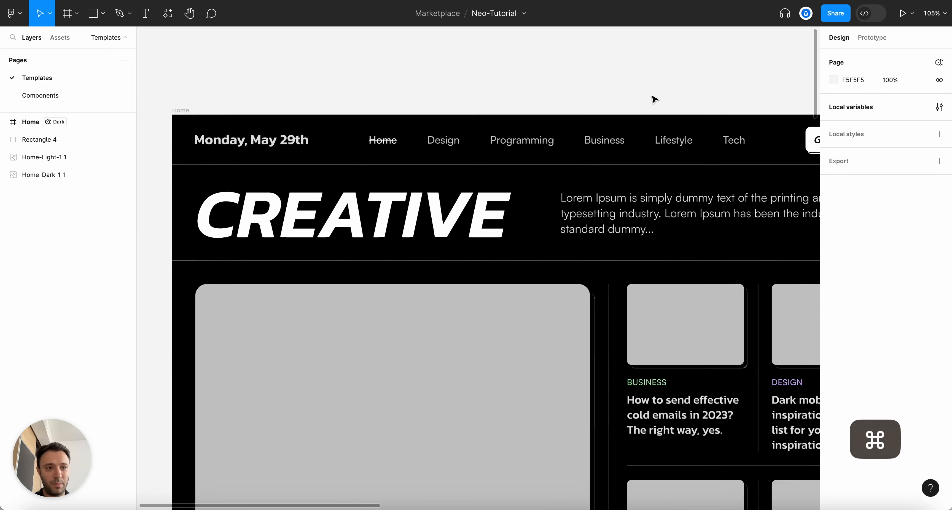
{"action": "left_click", "coordinate": [938, 108]}
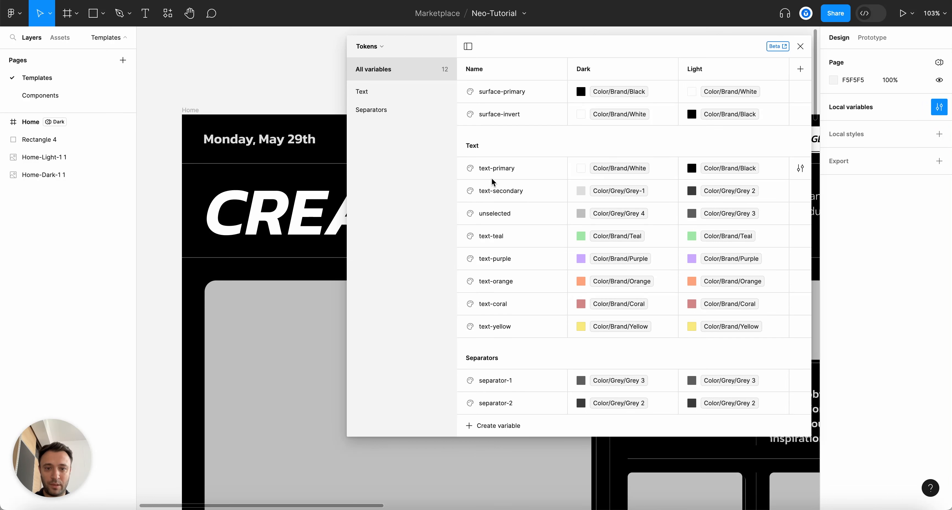
{"action": "left_click", "coordinate": [379, 111]}
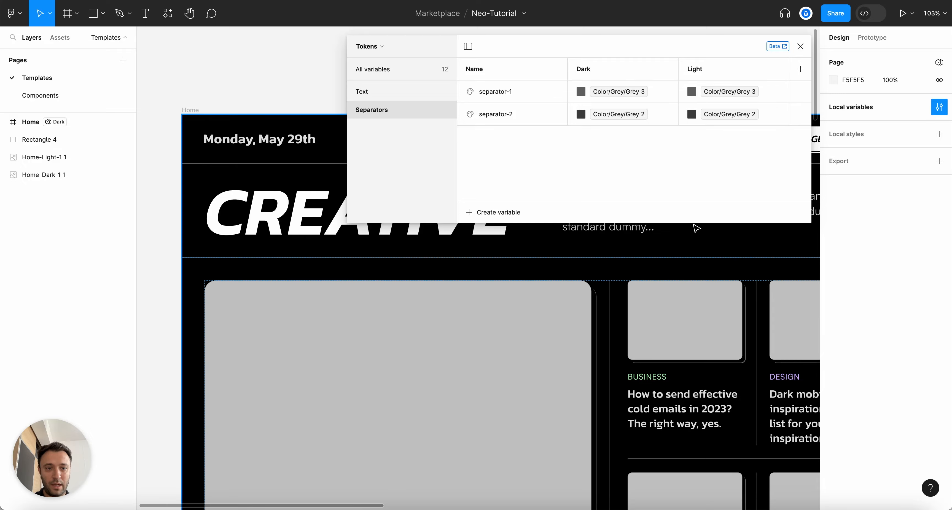
Set separator-1's Light value to Color/Brand/Black
{"action": "scroll", "coordinate": [713, 290], "scroll_direction": "right", "scroll_amount": 10}
{"action": "scroll", "coordinate": [603, 274], "scroll_direction": "up", "scroll_amount": 2}
{"action": "scroll", "coordinate": [435, 365], "scroll_direction": "up", "scroll_amount": 5}
{"action": "scroll", "coordinate": [543, 326], "scroll_direction": "up", "scroll_amount": 1}
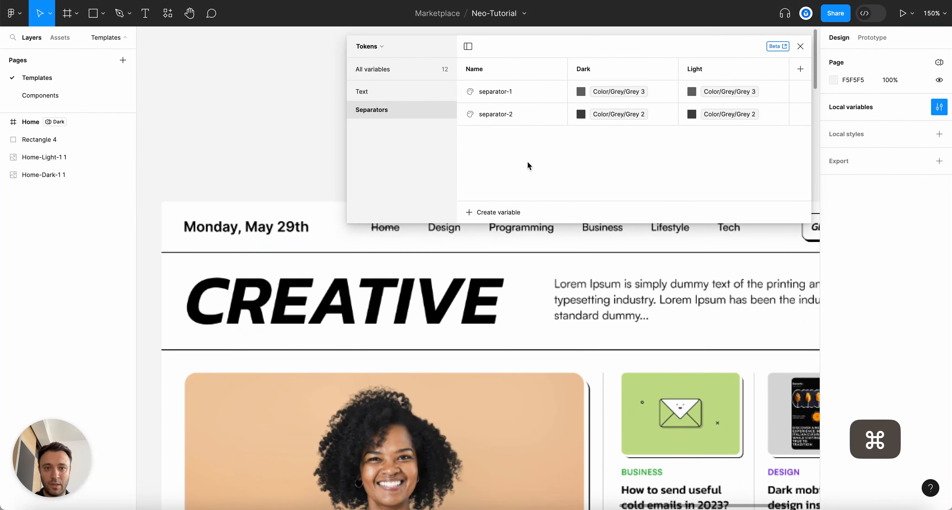
{"action": "left_click", "coordinate": [692, 92]}
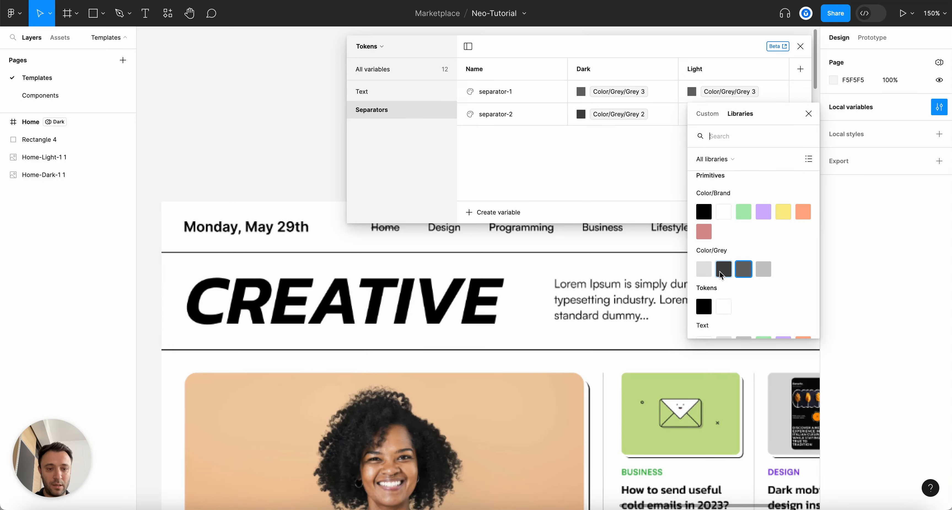
{"action": "type", "text": "separa"}
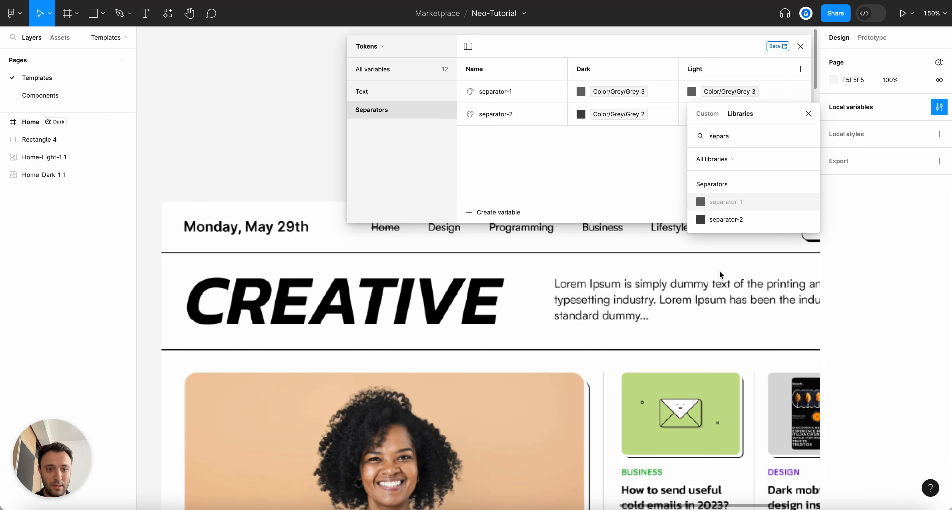
{"action": "key", "text": "BackSpace"}
{"action": "key", "text": "BackSpace"}
{"action": "key", "text": "BackSpace"}
{"action": "key", "text": "BackSpace"}
{"action": "key", "text": "BackSpace"}
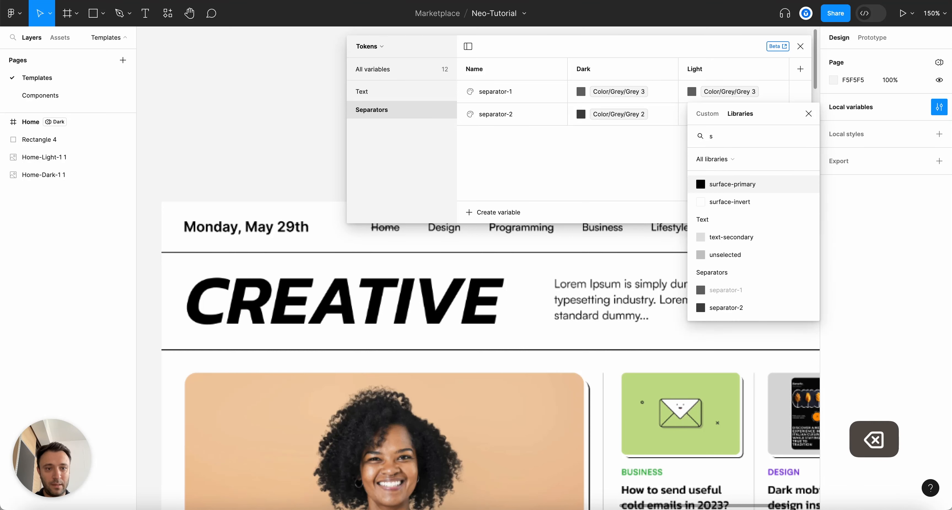
{"action": "left_click", "coordinate": [706, 215]}
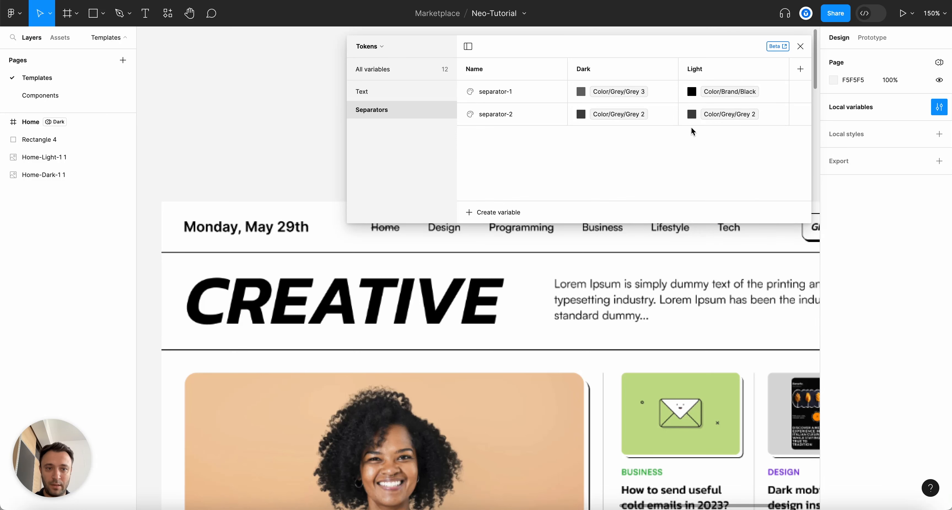
Set separator-2's Light value to Color/Grey/Grey 4
{"action": "scroll", "coordinate": [664, 210], "scroll_direction": "down", "scroll_amount": 5}
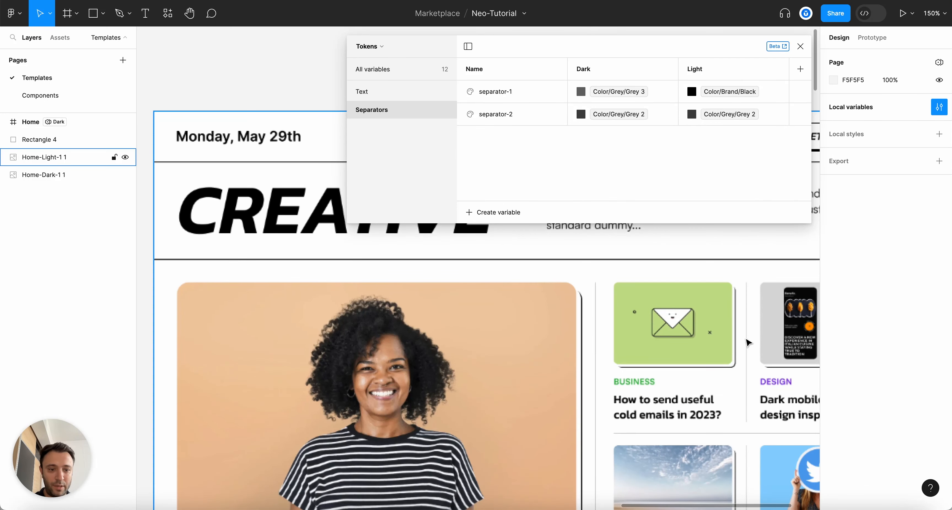
{"action": "left_click", "coordinate": [692, 114]}
{"action": "type", "text": "gre"}
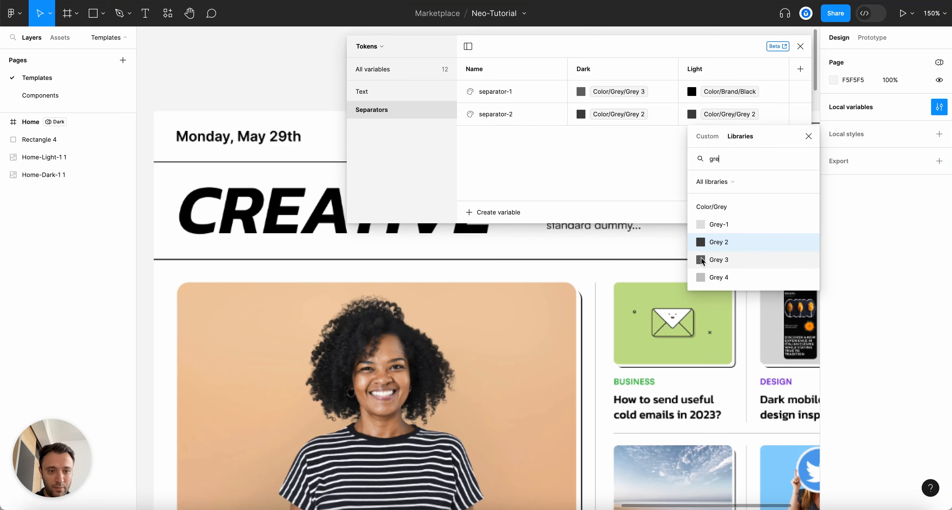
{"action": "left_click", "coordinate": [702, 276]}
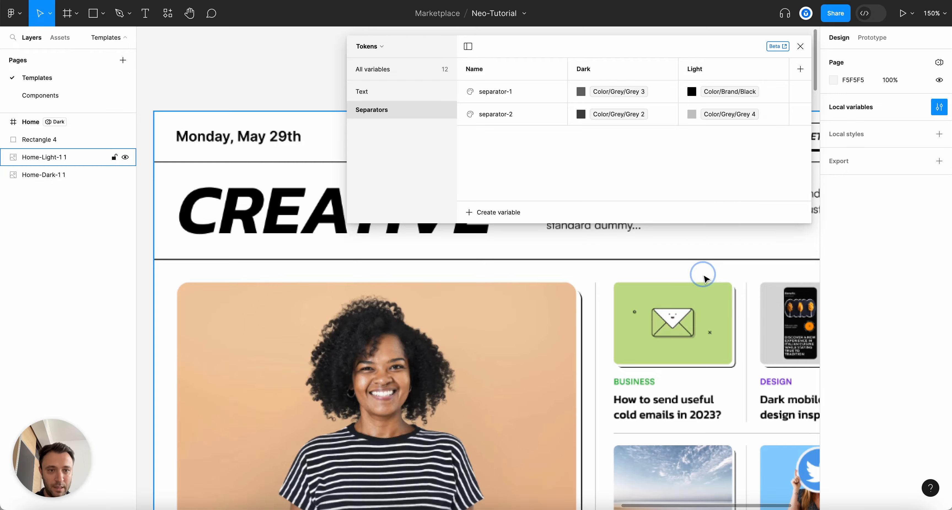
Close the variables and set Home's Tokens mode to Light, showing white with black separators
{"action": "left_click", "coordinate": [799, 46]}
{"action": "scroll", "coordinate": [601, 178], "scroll_direction": "down", "scroll_amount": 10}
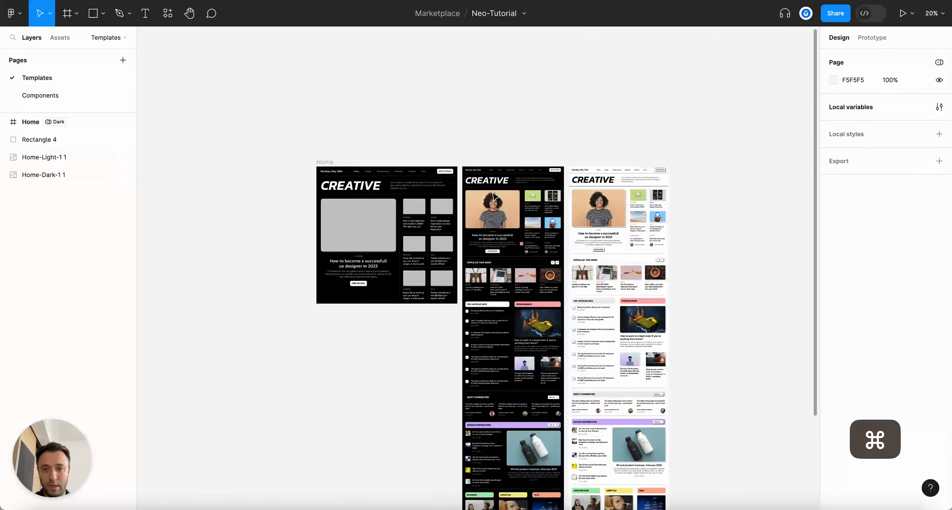
{"action": "scroll", "coordinate": [590, 140], "scroll_direction": "up", "scroll_amount": 5}
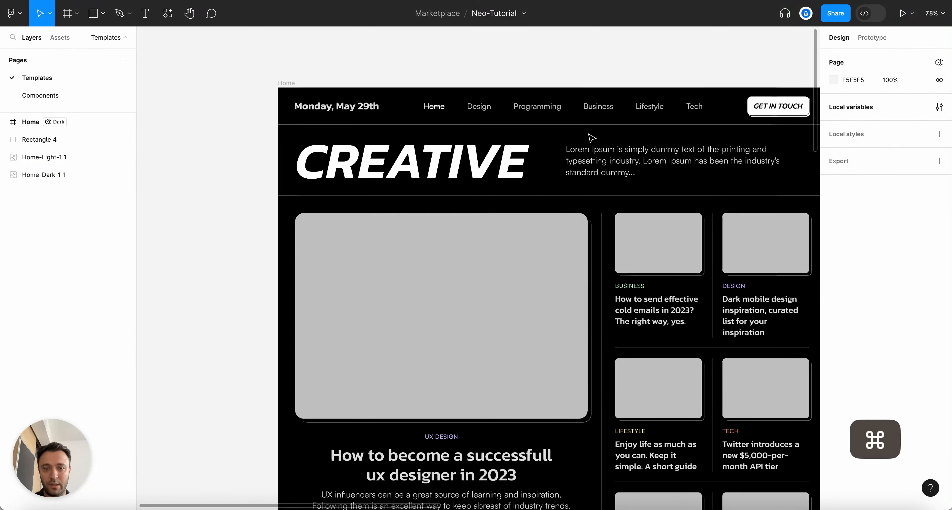
{"action": "left_click", "coordinate": [282, 83]}
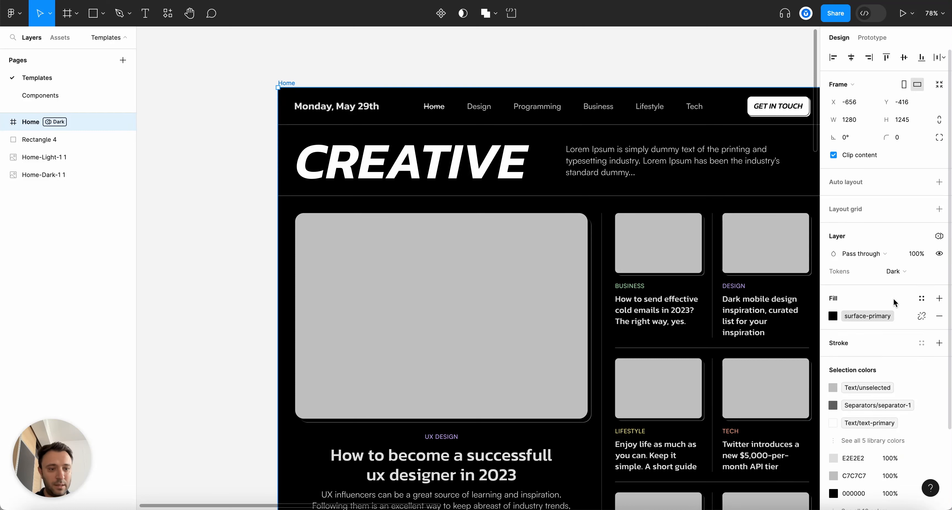
{"action": "left_click", "coordinate": [898, 272]}
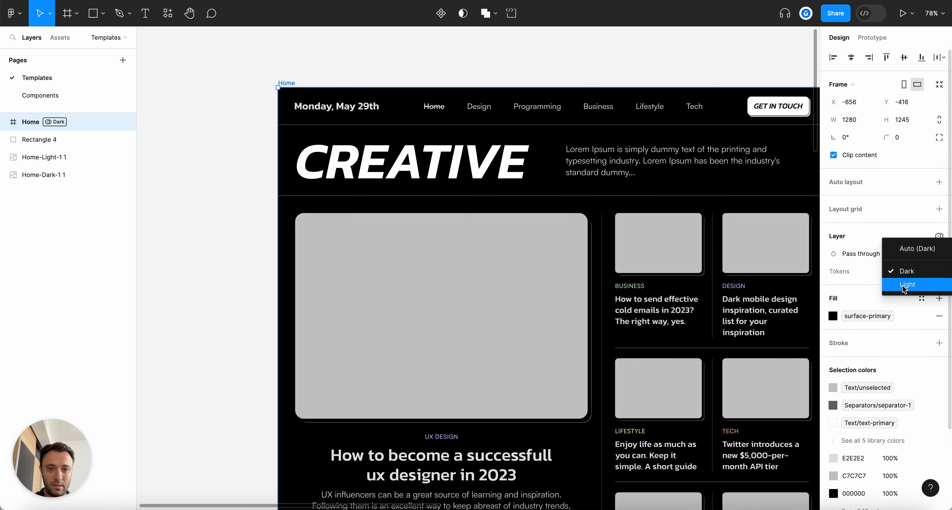
{"action": "left_click", "coordinate": [902, 285]}
{"action": "scroll", "coordinate": [670, 211], "scroll_direction": "down", "scroll_amount": 3}
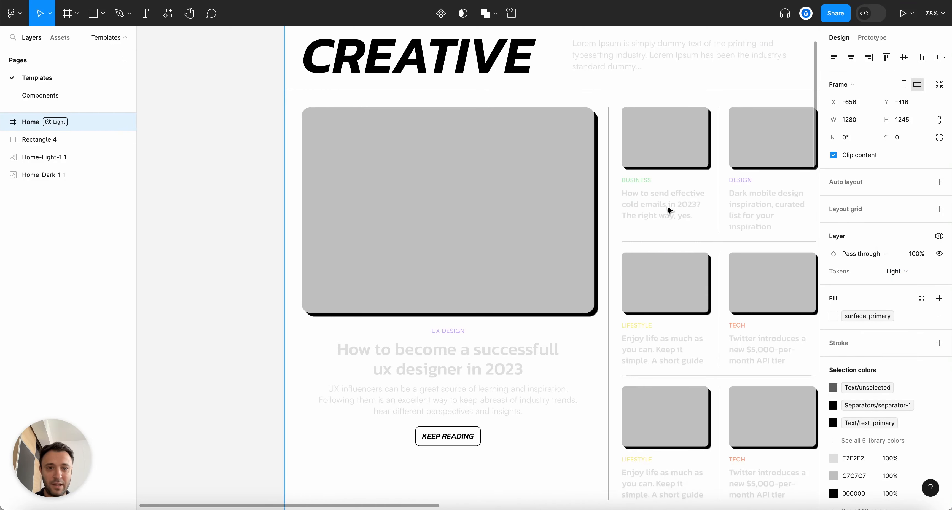
{"action": "scroll", "coordinate": [669, 210], "scroll_direction": "up", "scroll_amount": 3}
{"action": "scroll", "coordinate": [555, 258], "scroll_direction": "down", "scroll_amount": 5}
{"action": "scroll", "coordinate": [329, 312], "scroll_direction": "up", "scroll_amount": 5}
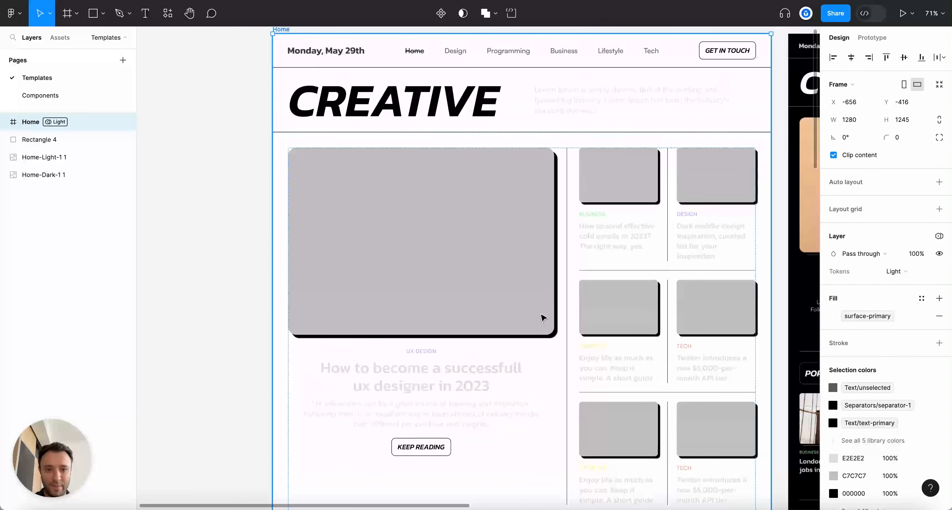
{"action": "scroll", "coordinate": [499, 253], "scroll_direction": "up", "scroll_amount": 2}
{"action": "left_click", "coordinate": [384, 85]}
{"action": "left_click", "coordinate": [287, 105]}
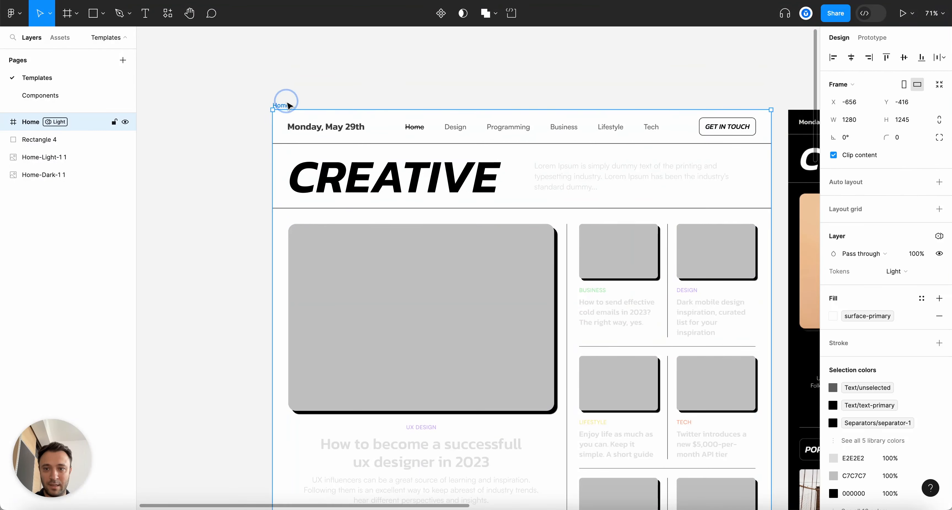
Bind the header's Lorem Ipsum paragraph fill to text-secondary
{"action": "left_click", "coordinate": [574, 175], "text": "super"}
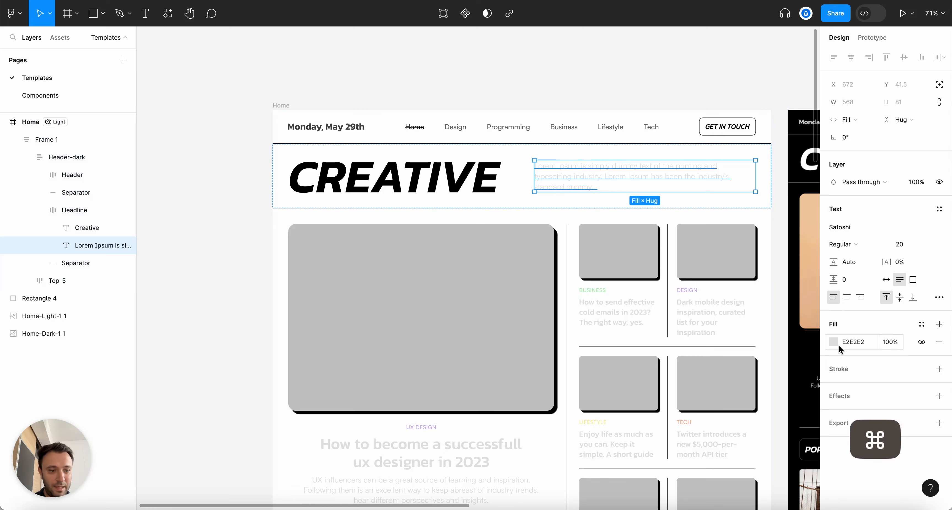
{"action": "left_click", "coordinate": [835, 341]}
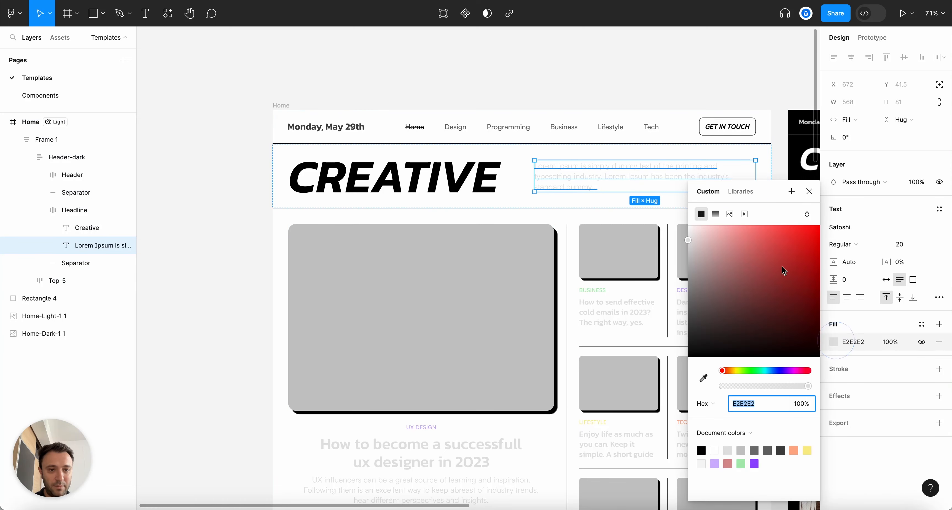
{"action": "left_click", "coordinate": [749, 193]}
{"action": "scroll", "coordinate": [540, 122], "scroll_direction": "up", "scroll_amount": 3}
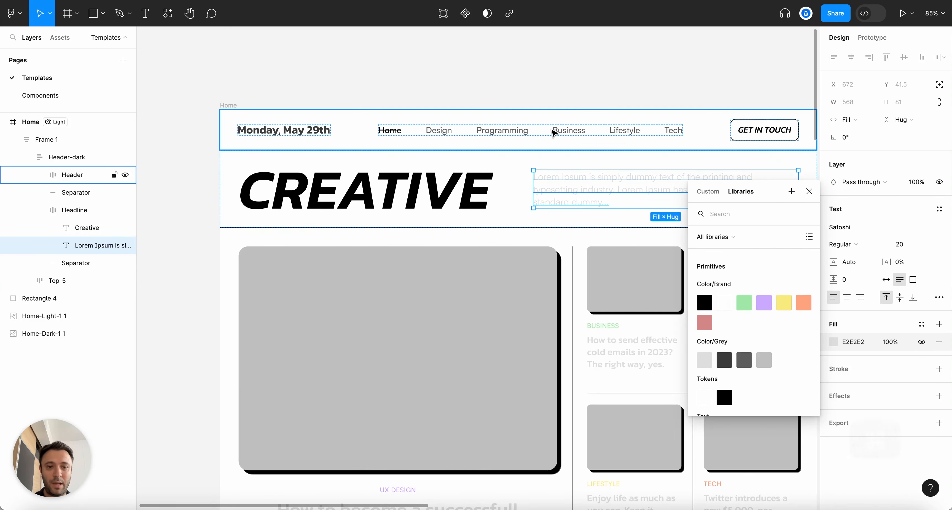
{"action": "scroll", "coordinate": [634, 303], "scroll_direction": "up", "scroll_amount": 2}
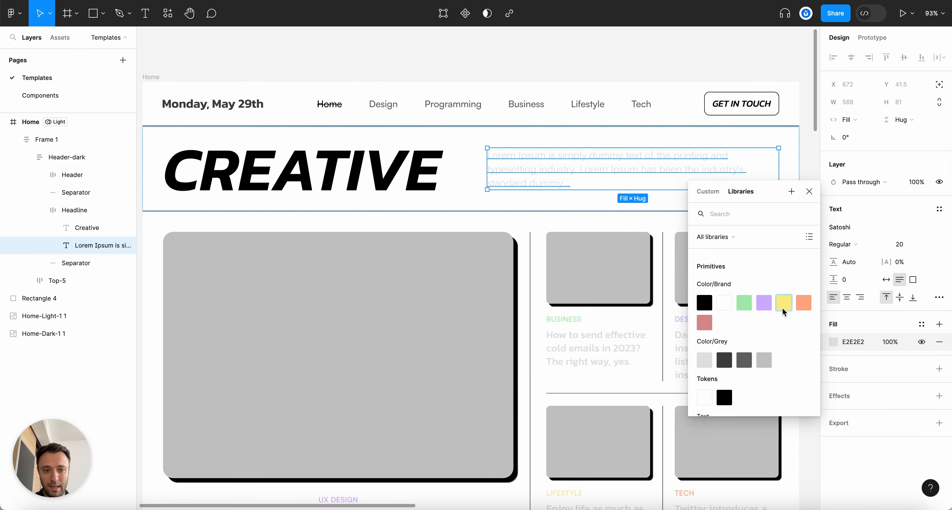
{"action": "type", "text": "text"}
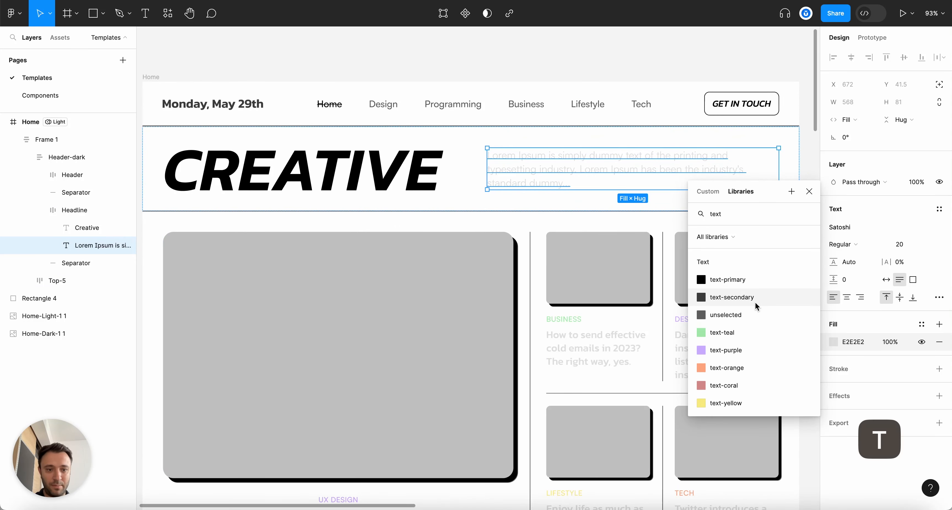
{"action": "left_click", "coordinate": [754, 295]}
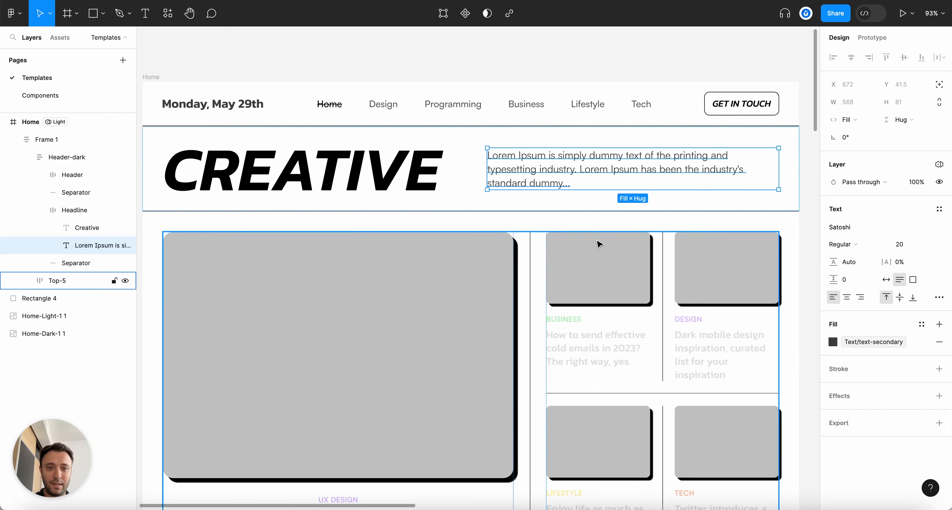
Bind the six feed card headlines (Business, Design, Lifestyle, Tech and bottom row) to text-secondary
{"action": "scroll", "coordinate": [598, 244], "scroll_direction": "down", "scroll_amount": 3}
{"action": "left_click", "coordinate": [601, 300], "text": "super"}
{"action": "left_click", "coordinate": [717, 308], "text": "shift+super"}
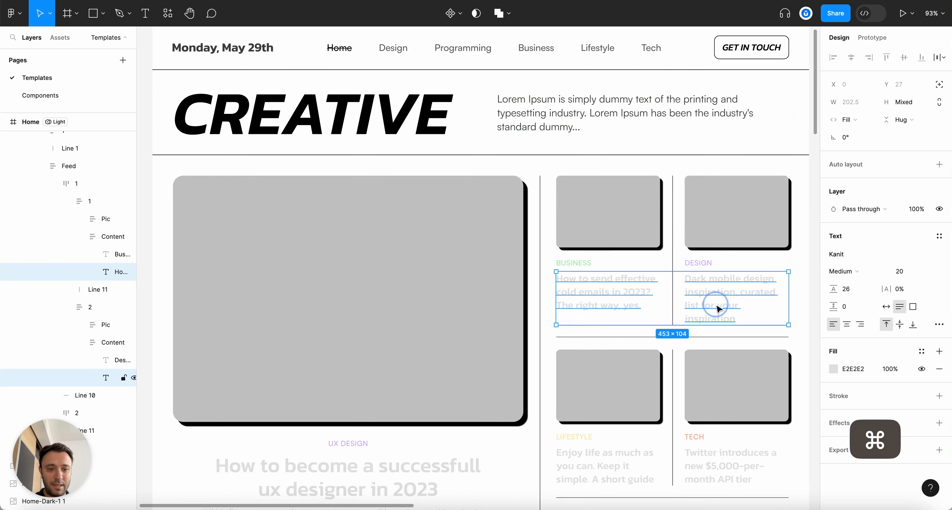
{"action": "scroll", "coordinate": [716, 308], "scroll_direction": "down", "scroll_amount": 3}
{"action": "left_click", "coordinate": [567, 355], "text": "shift+super"}
{"action": "left_click", "coordinate": [718, 356], "text": "shift+super"}
{"action": "scroll", "coordinate": [642, 413], "scroll_direction": "down", "scroll_amount": 2}
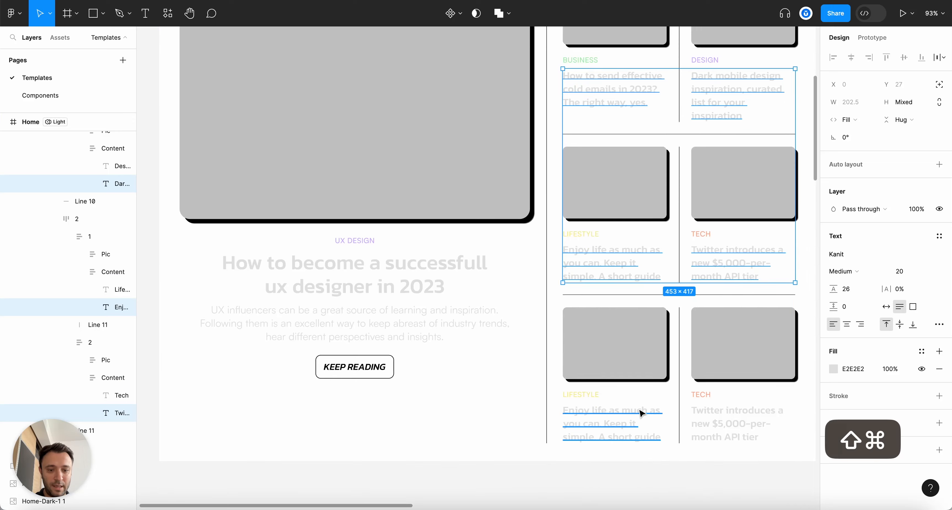
{"action": "left_click", "coordinate": [642, 412], "text": "shift+super"}
{"action": "left_click", "coordinate": [717, 417], "text": "shift+super"}
{"action": "left_click", "coordinate": [838, 372]}
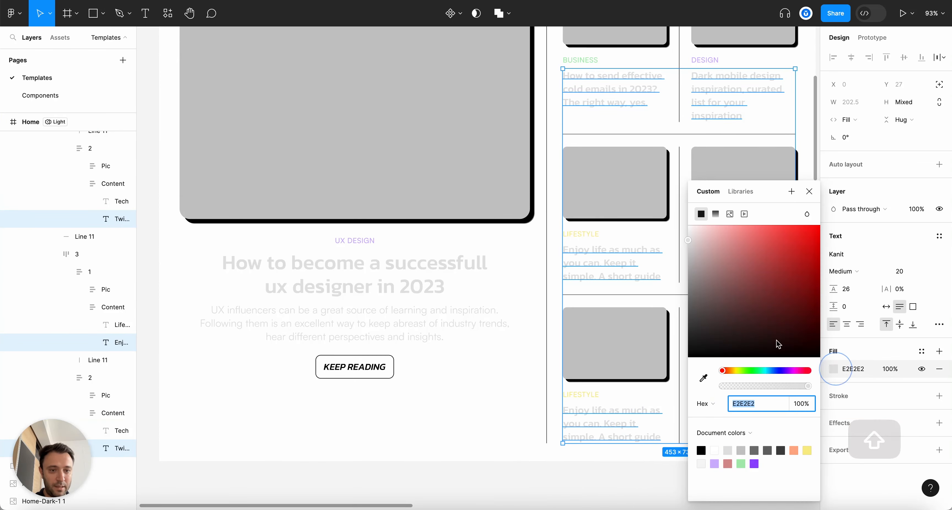
{"action": "left_click", "coordinate": [741, 189]}
{"action": "type", "text": "text"}
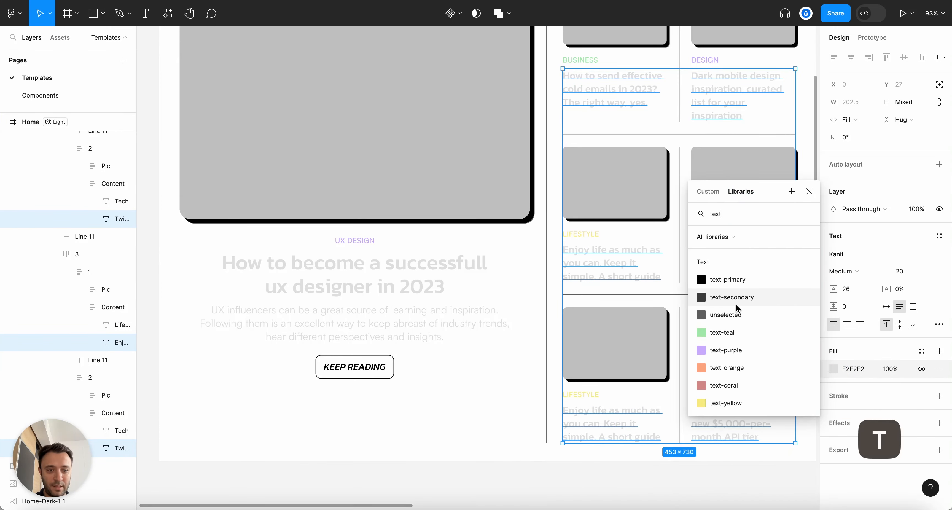
{"action": "left_click", "coordinate": [737, 296]}
Bind the featured article heading's fill to text-secondary
{"action": "left_click", "coordinate": [352, 276], "text": "super"}
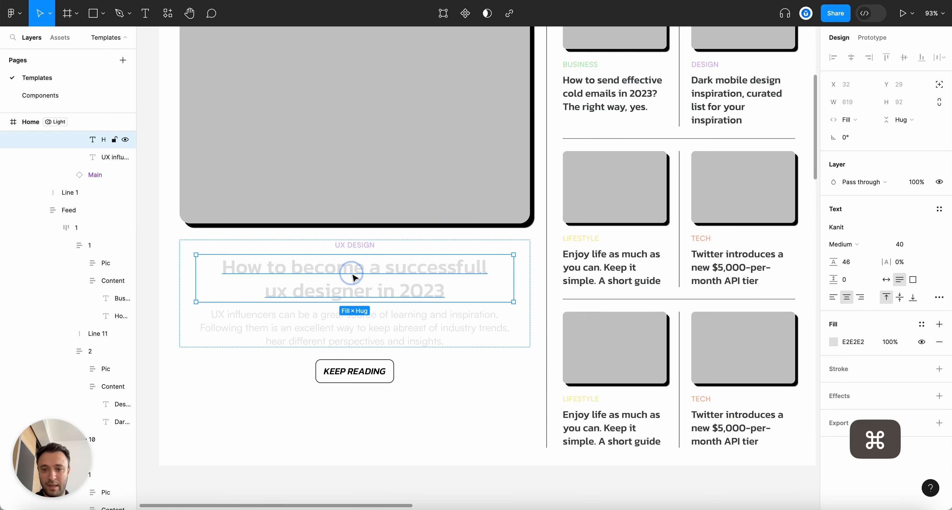
{"action": "left_click", "coordinate": [833, 341]}
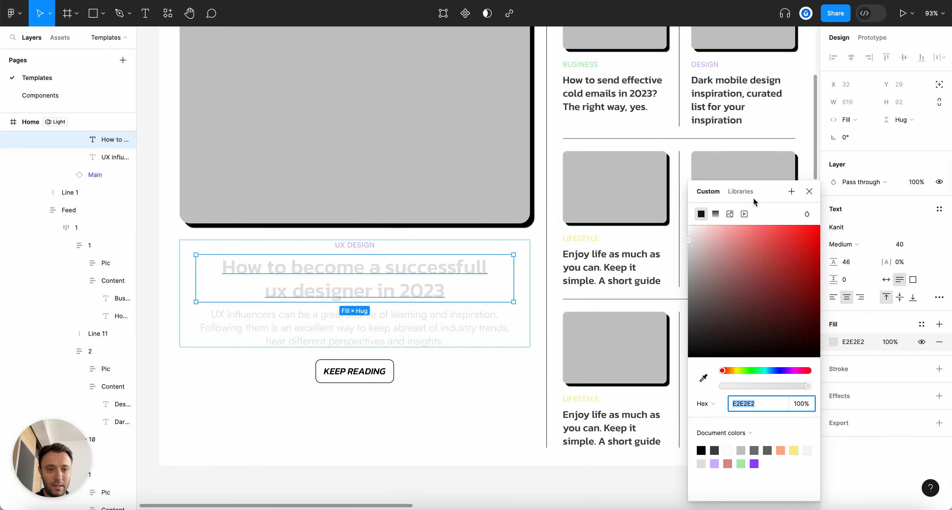
{"action": "left_click", "coordinate": [740, 191]}
{"action": "type", "text": "text"}
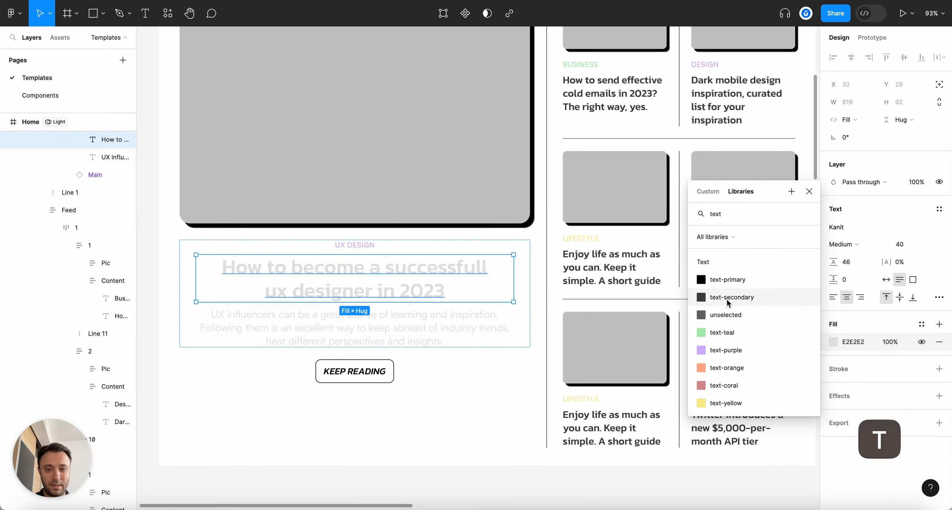
{"action": "left_click", "coordinate": [725, 298]}
Bind the paragraph under the featured heading to text-secondary
{"action": "left_click", "coordinate": [352, 344]}
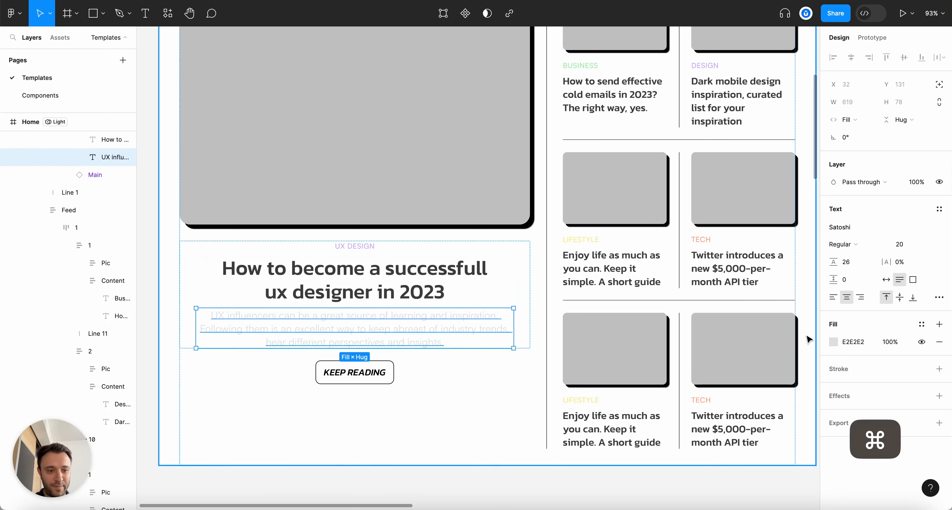
{"action": "left_click", "coordinate": [833, 342]}
{"action": "left_click", "coordinate": [737, 191]}
{"action": "type", "text": "text"}
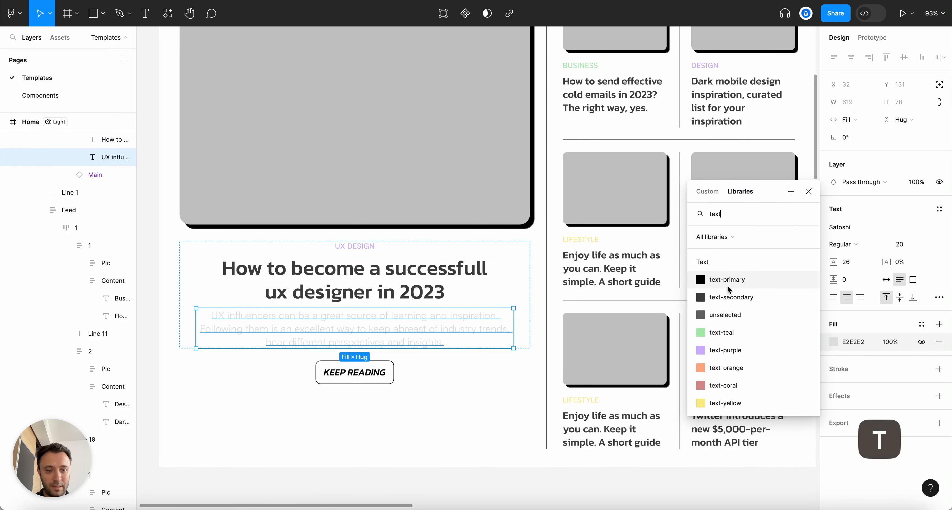
{"action": "left_click", "coordinate": [727, 294]}
{"action": "scroll", "coordinate": [415, 266], "scroll_direction": "down", "scroll_amount": 5}
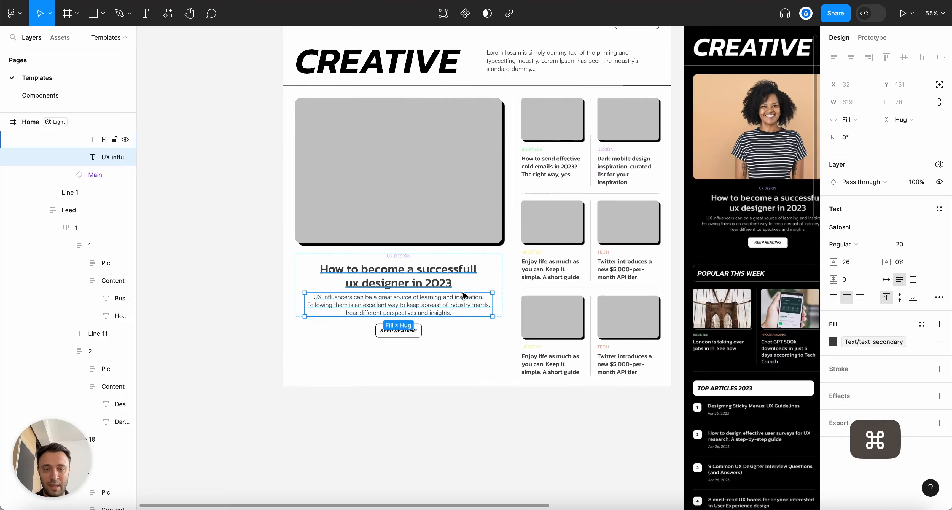
{"action": "left_click", "coordinate": [434, 410]}
{"action": "scroll", "coordinate": [436, 412], "scroll_direction": "up", "scroll_amount": 3}
{"action": "key", "text": "alt+l"}
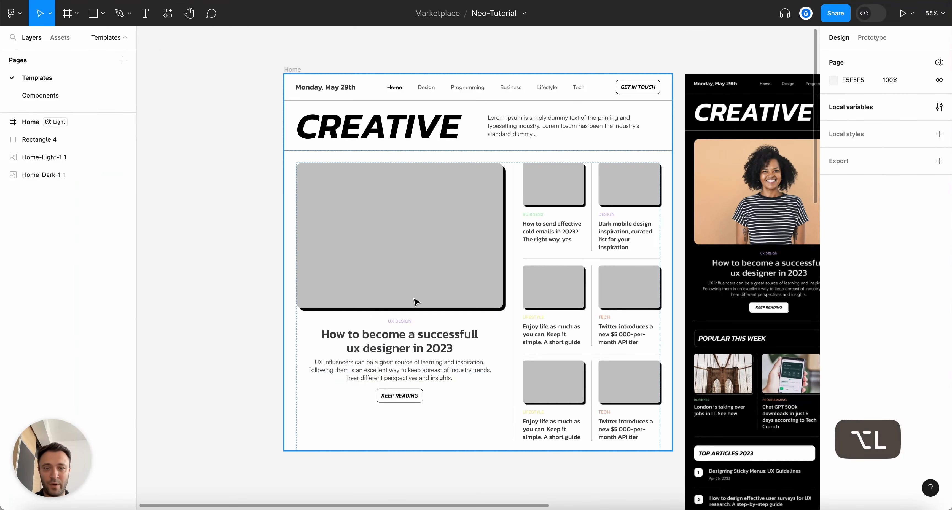
Bind the Business/Design and Lifestyle/Tech vertical dividers' strokes to the separator-2 variable
{"action": "scroll", "coordinate": [476, 295], "scroll_direction": "up", "scroll_amount": 2}
{"action": "left_click", "coordinate": [538, 233]}
{"action": "scroll", "coordinate": [537, 233], "scroll_direction": "up", "scroll_amount": 5}
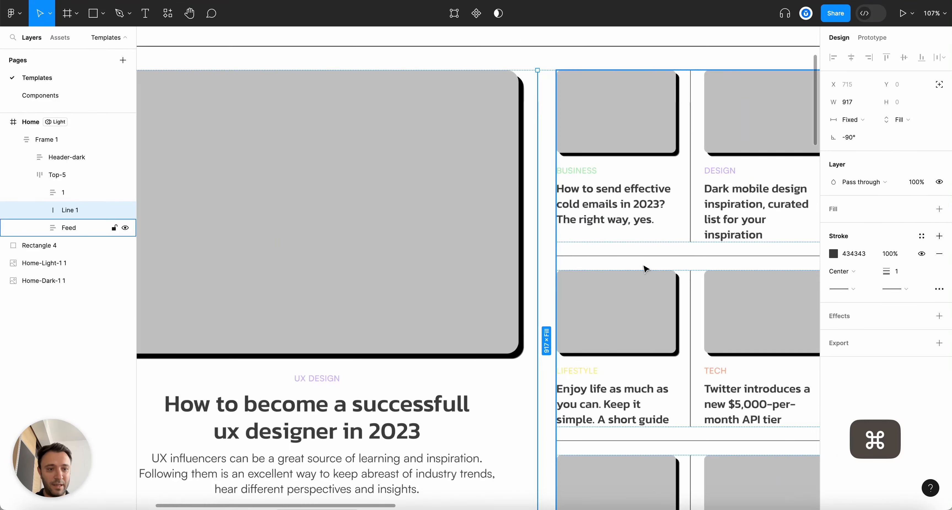
{"action": "left_click", "coordinate": [690, 163], "text": "super"}
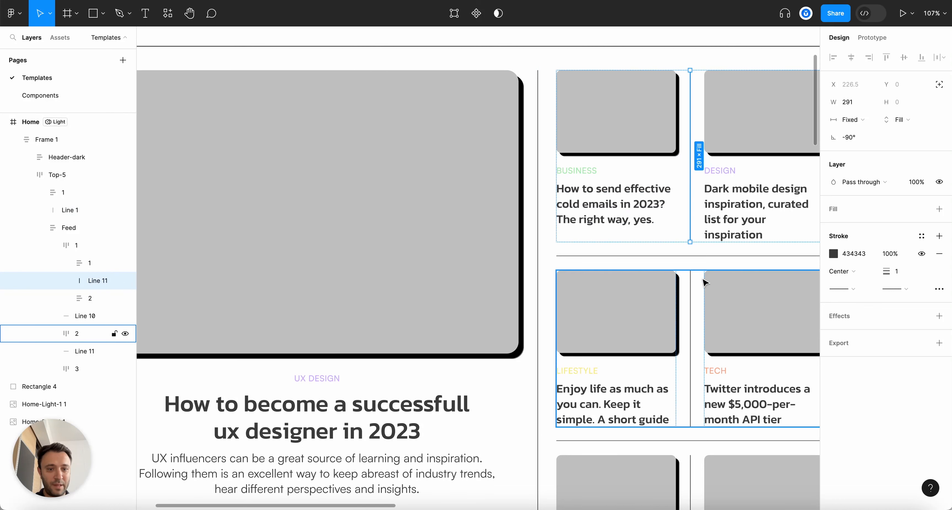
{"action": "left_click", "coordinate": [690, 318], "text": "super"}
{"action": "scroll", "coordinate": [691, 295], "scroll_direction": "down", "scroll_amount": 4}
{"action": "scroll", "coordinate": [692, 284], "scroll_direction": "up", "scroll_amount": 3}
{"action": "left_click", "coordinate": [691, 179], "text": "shift+super"}
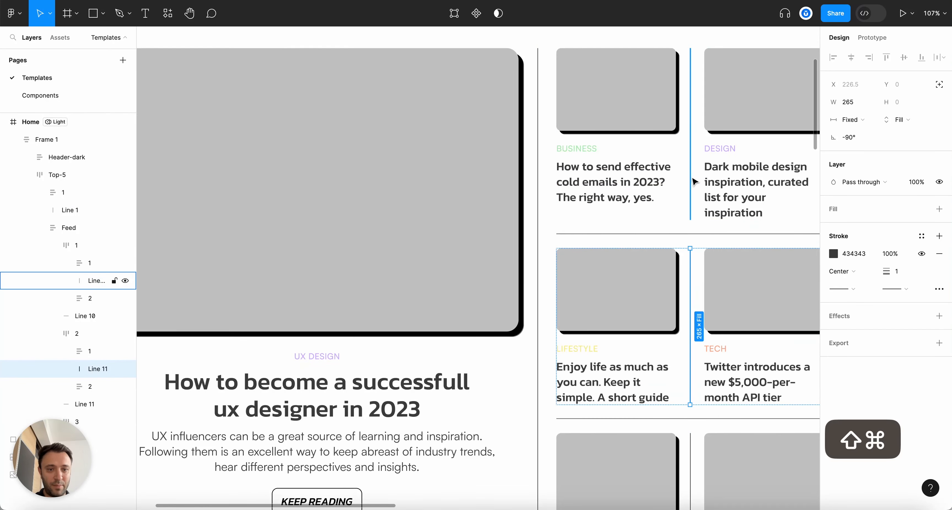
{"action": "scroll", "coordinate": [695, 333], "scroll_direction": "down", "scroll_amount": 4}
{"action": "left_click", "coordinate": [693, 356], "text": "shift+super"}
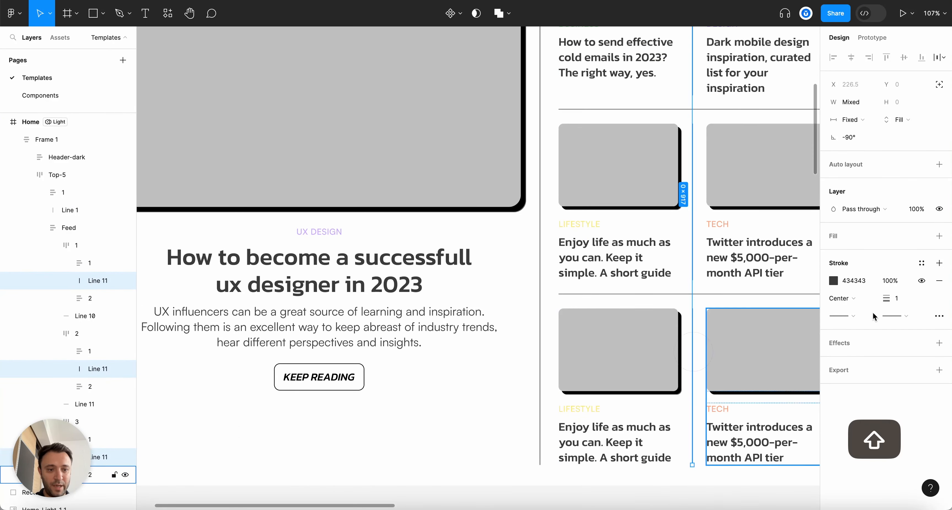
{"action": "left_click", "coordinate": [833, 281]}
{"action": "left_click", "coordinate": [737, 193]}
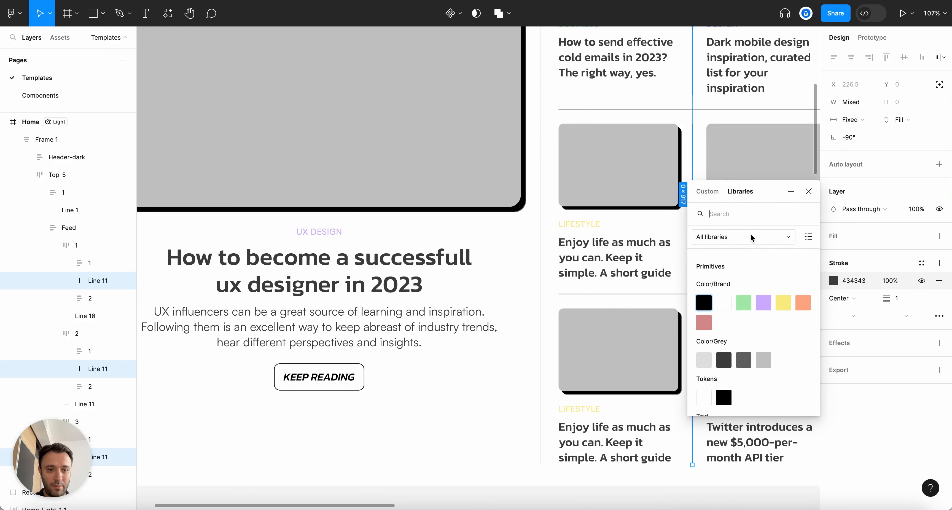
{"action": "type", "text": "separa"}
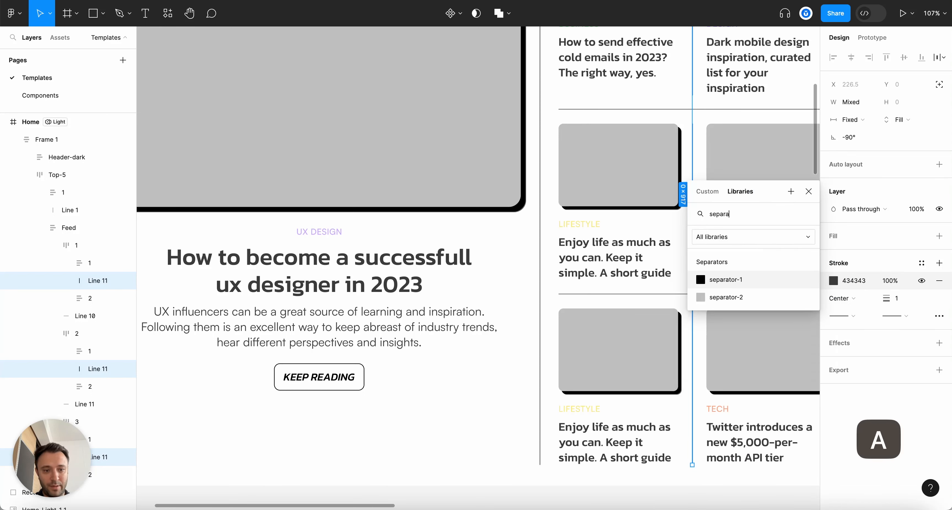
{"action": "left_click", "coordinate": [713, 297]}
Bind the horizontal divider Line 10's stroke to the separator-1 variable
{"action": "scroll", "coordinate": [713, 300], "scroll_direction": "up", "scroll_amount": 5}
{"action": "left_click", "coordinate": [633, 298], "text": "super"}
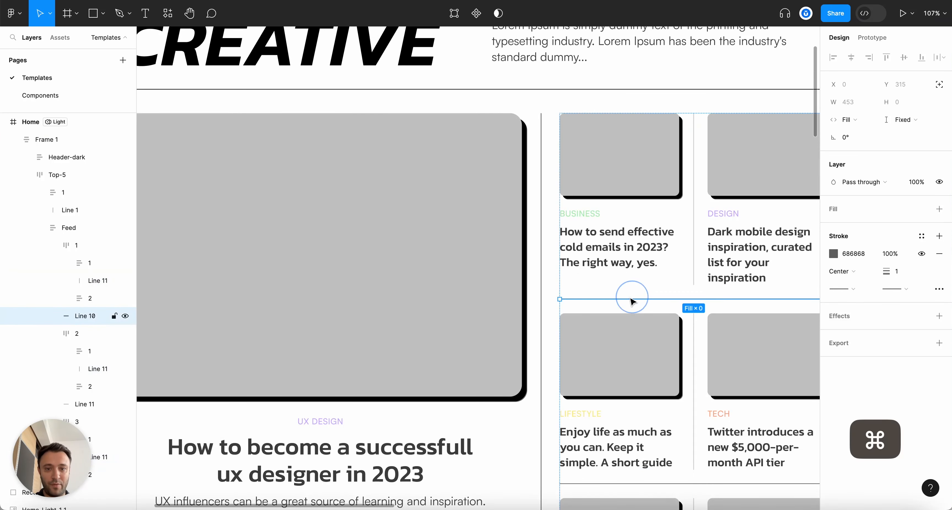
{"action": "left_click", "coordinate": [833, 253]}
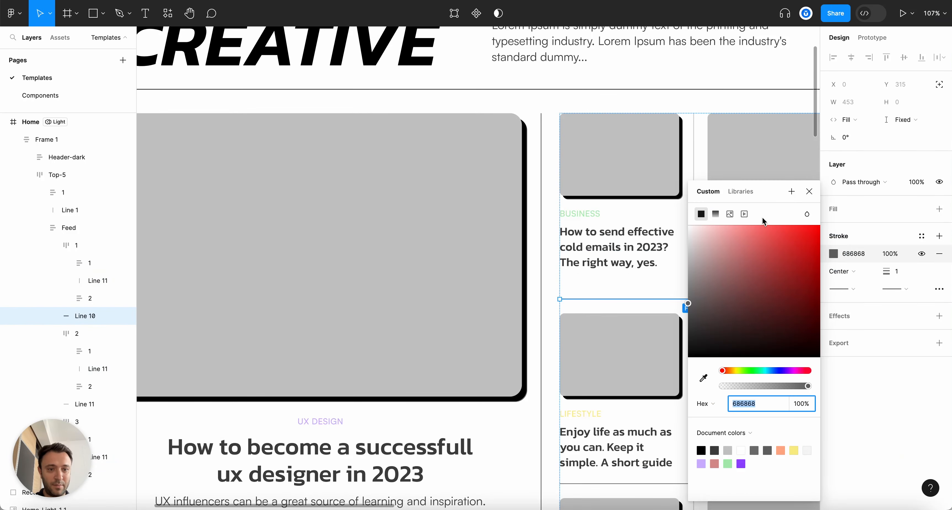
{"action": "left_click", "coordinate": [741, 192]}
{"action": "type", "text": "sepa"}
{"action": "key", "text": "Return"}
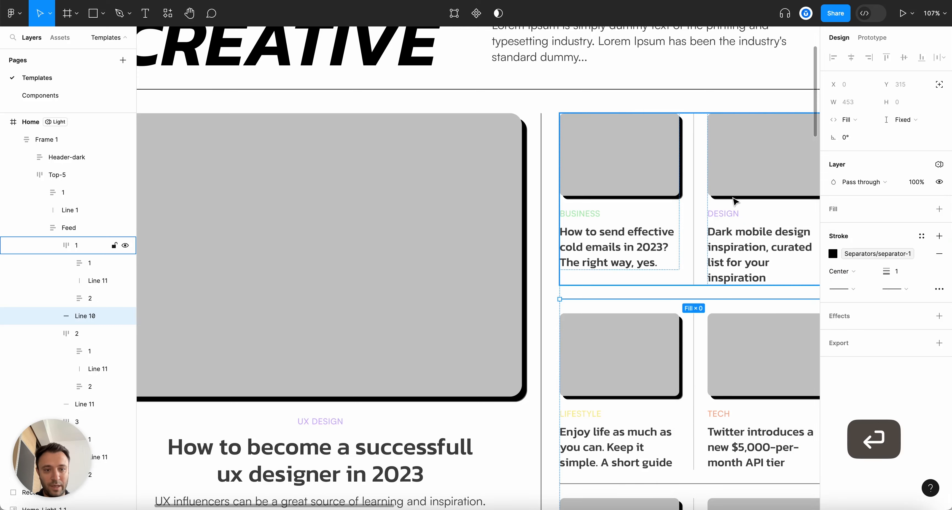
Bind the vertical separator Line 1's stroke to separator-2 as well
{"action": "scroll", "coordinate": [735, 202], "scroll_direction": "down", "scroll_amount": 5}
{"action": "scroll", "coordinate": [632, 205], "scroll_direction": "up", "scroll_amount": 5}
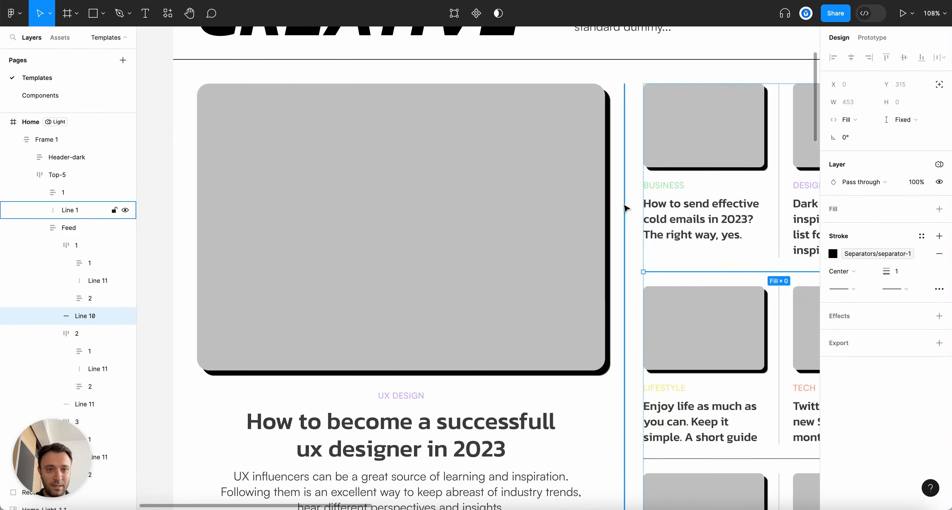
{"action": "left_click", "coordinate": [625, 207]}
{"action": "key", "text": "Escape"}
{"action": "scroll", "coordinate": [702, 251], "scroll_direction": "up", "scroll_amount": 1}
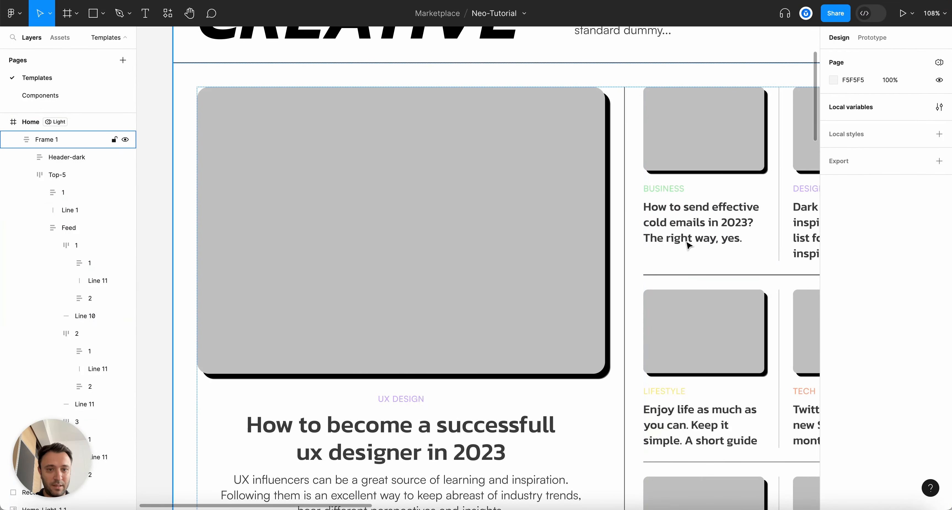
{"action": "left_click", "coordinate": [624, 184]}
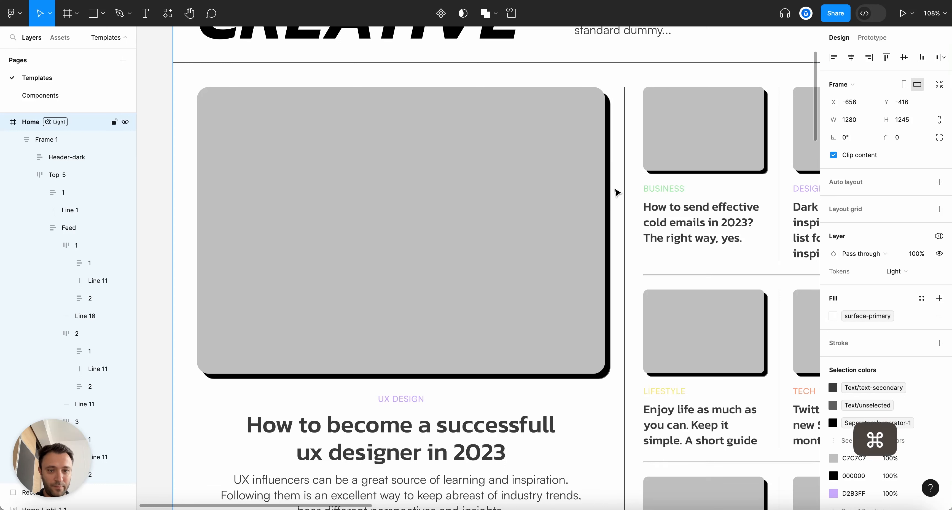
{"action": "left_click", "coordinate": [70, 209]}
{"action": "left_click", "coordinate": [834, 253]}
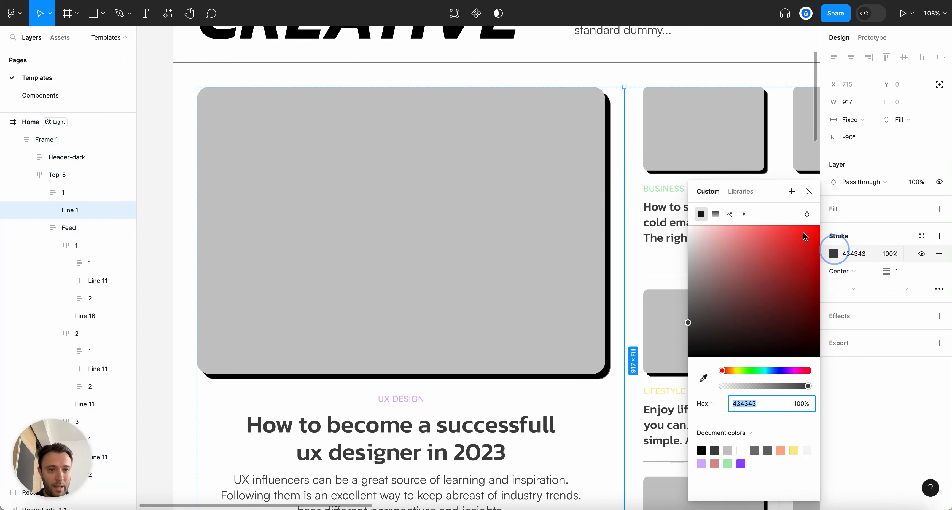
{"action": "left_click", "coordinate": [751, 193]}
{"action": "type", "text": "separa"}
{"action": "left_click", "coordinate": [701, 297]}
{"action": "scroll", "coordinate": [586, 274], "scroll_direction": "up", "scroll_amount": 5}
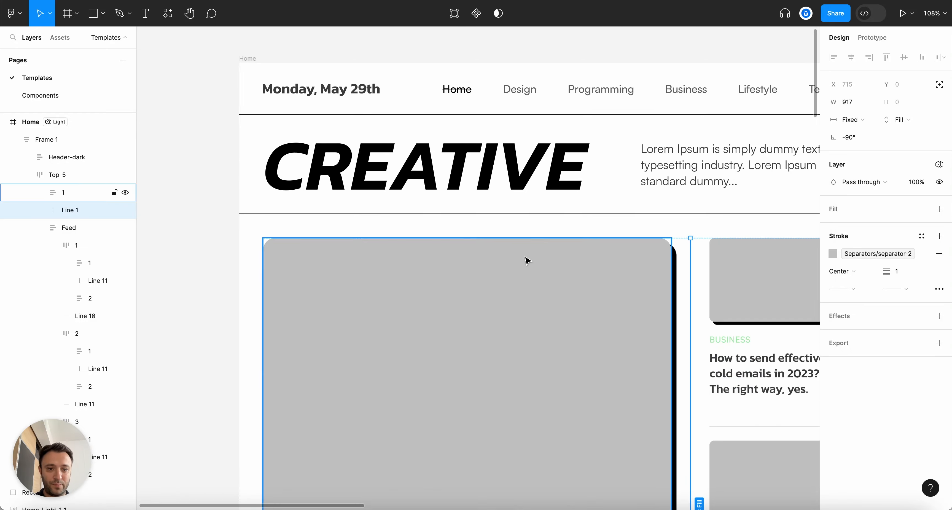
{"action": "scroll", "coordinate": [585, 273], "scroll_direction": "down", "scroll_amount": 6}
{"action": "left_click", "coordinate": [446, 129]}
{"action": "scroll", "coordinate": [392, 261], "scroll_direction": "up", "scroll_amount": 2}
{"action": "scroll", "coordinate": [483, 215], "scroll_direction": "up", "scroll_amount": 3}
{"action": "scroll", "coordinate": [483, 216], "scroll_direction": "up", "scroll_amount": 1}
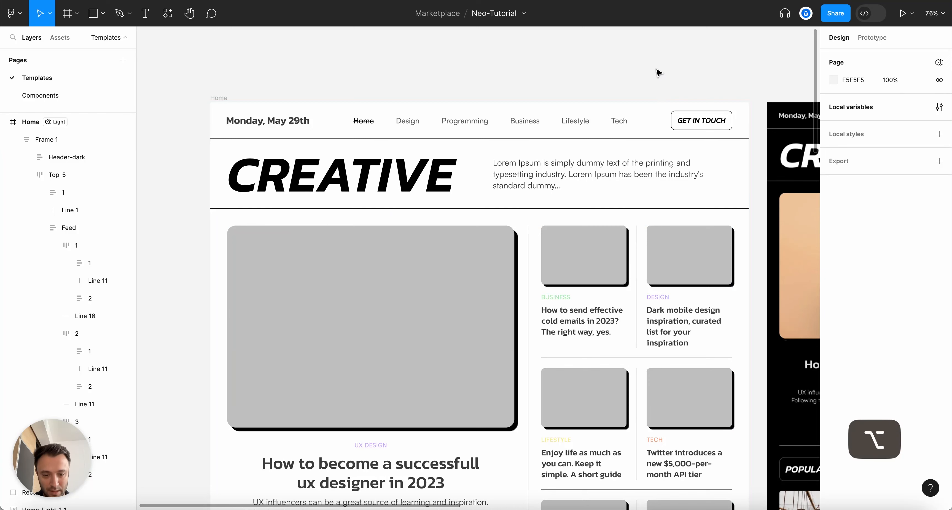
Set the Home frame's Tokens mode to Dark and review the dark homepage
{"action": "key", "text": "alt+l"}
{"action": "scroll", "coordinate": [639, 125], "scroll_direction": "down", "scroll_amount": 4}
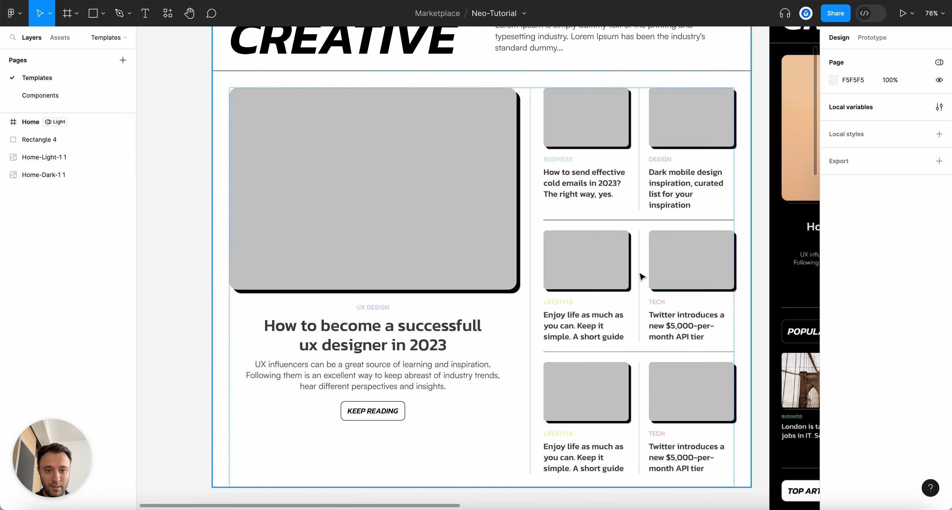
{"action": "scroll", "coordinate": [532, 199], "scroll_direction": "up", "scroll_amount": 4}
{"action": "key", "text": "alt"}
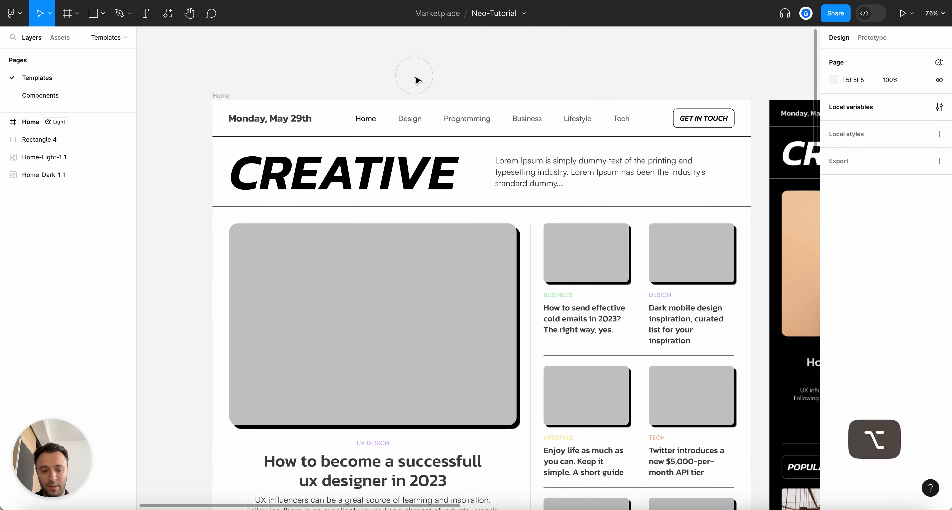
{"action": "left_click", "coordinate": [218, 95]}
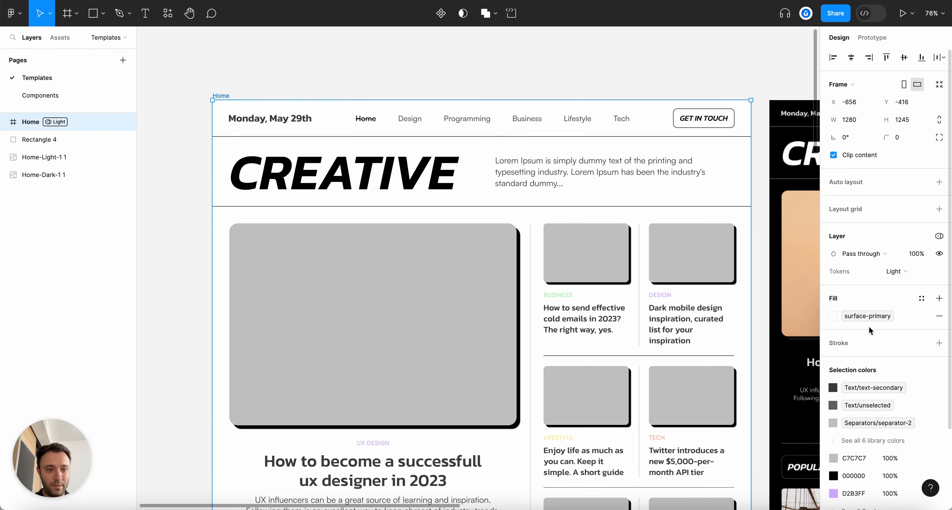
{"action": "left_click", "coordinate": [902, 264]}
{"action": "left_click", "coordinate": [886, 272]}
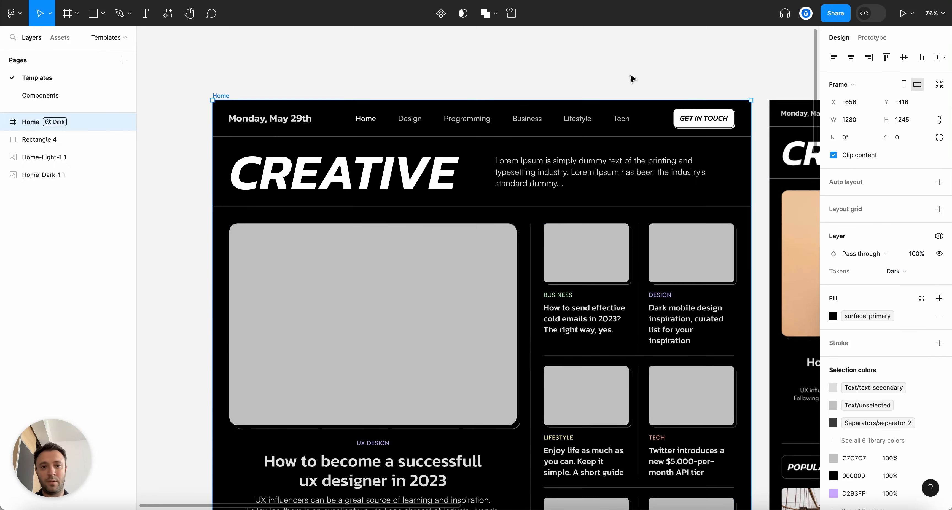
{"action": "left_click", "coordinate": [630, 79]}
{"action": "scroll", "coordinate": [630, 80], "scroll_direction": "down", "scroll_amount": 5}
{"action": "scroll", "coordinate": [630, 79], "scroll_direction": "up", "scroll_amount": 6}
{"action": "scroll", "coordinate": [754, 259], "scroll_direction": "down", "scroll_amount": 3}
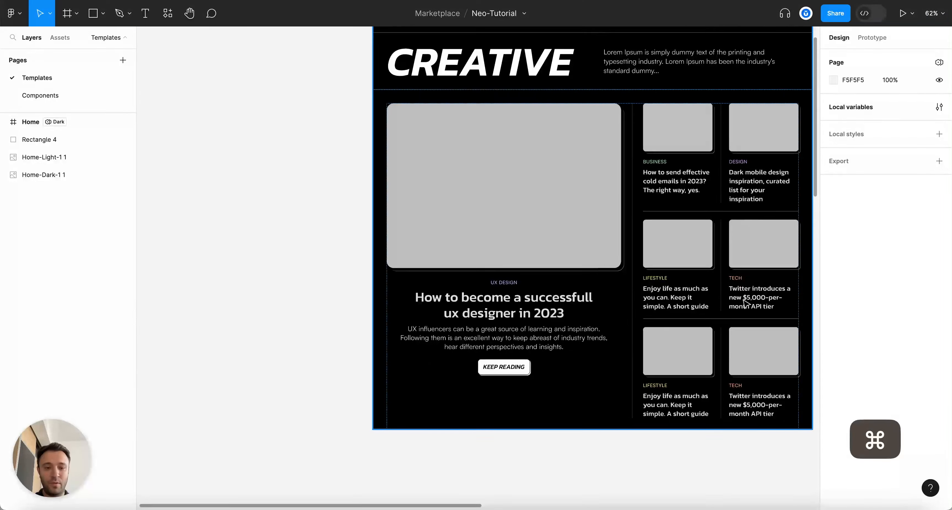
{"action": "scroll", "coordinate": [770, 213], "scroll_direction": "up", "scroll_amount": 3}
{"action": "scroll", "coordinate": [769, 213], "scroll_direction": "down", "scroll_amount": 2}
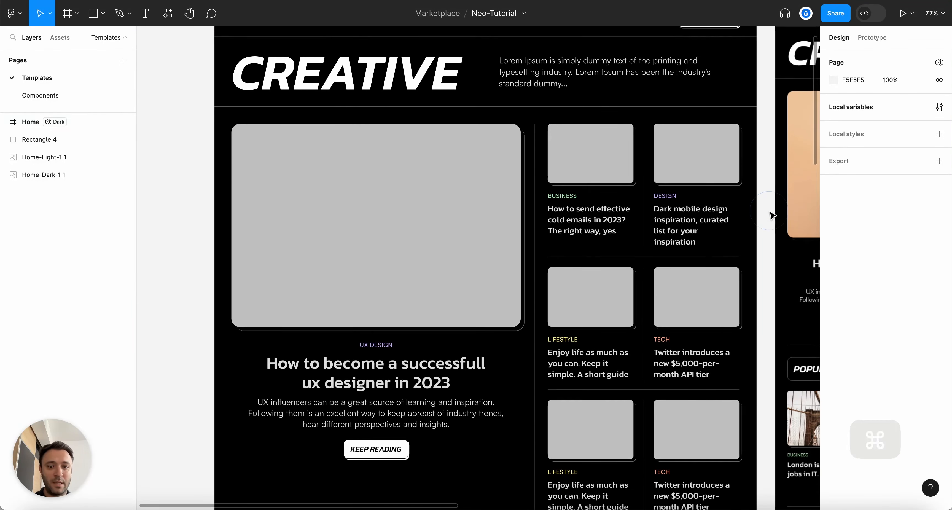
{"action": "scroll", "coordinate": [324, 374], "scroll_direction": "up", "scroll_amount": 1}
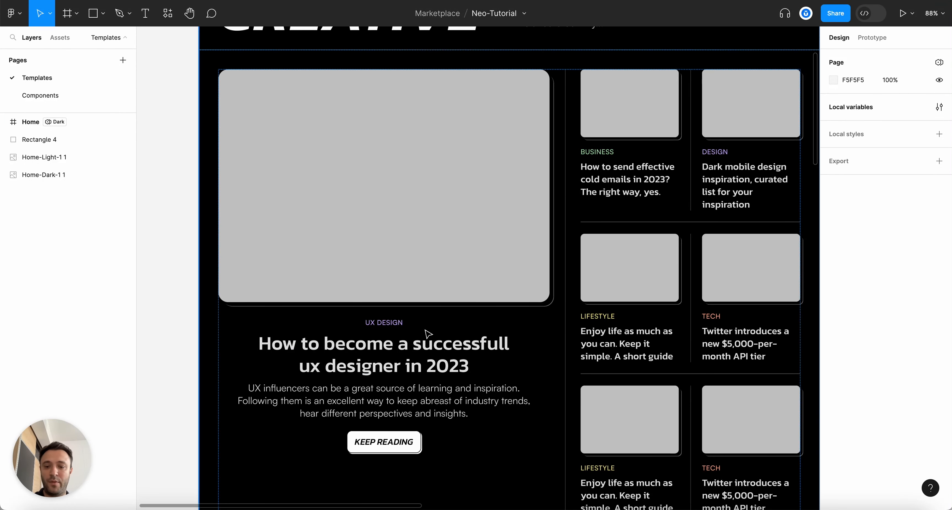
{"action": "scroll", "coordinate": [427, 334], "scroll_direction": "down", "scroll_amount": 5}
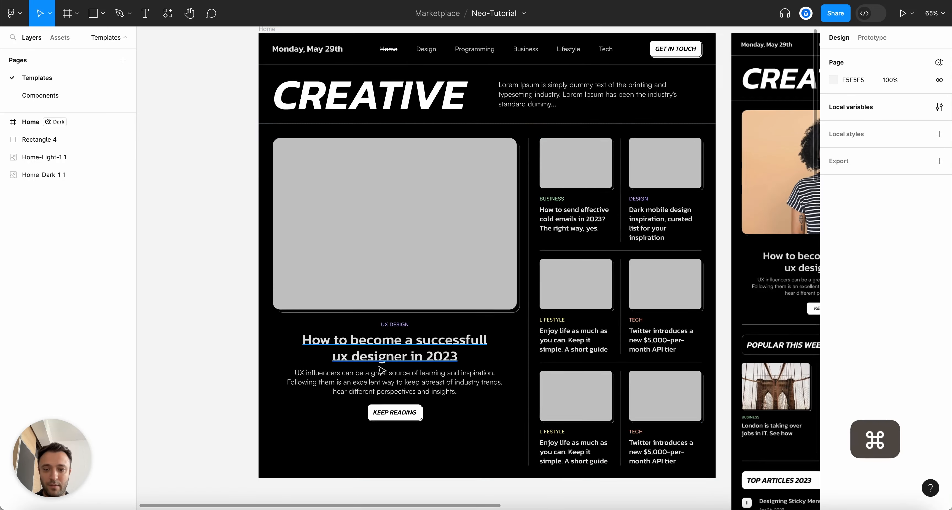
{"action": "scroll", "coordinate": [255, 280], "scroll_direction": "up", "scroll_amount": 5}
{"action": "scroll", "coordinate": [517, 358], "scroll_direction": "down", "scroll_amount": 2}
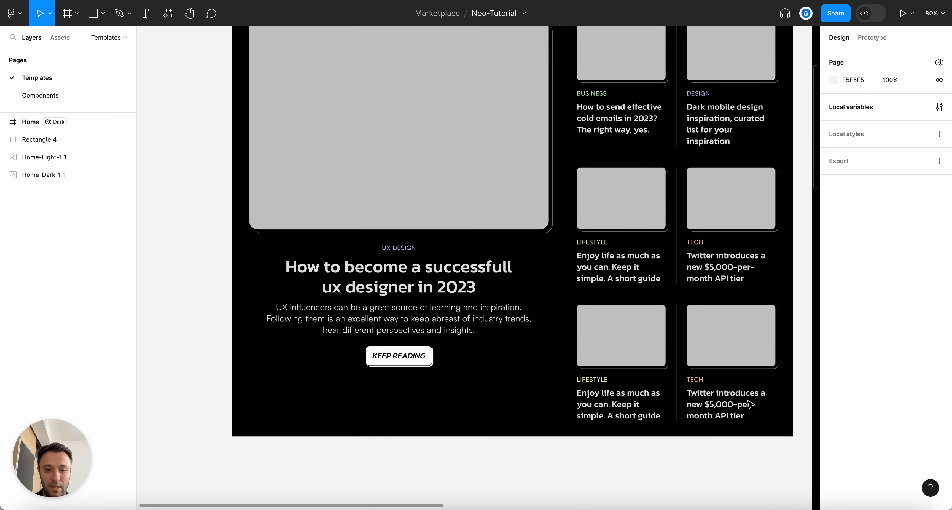
{"action": "scroll", "coordinate": [470, 382], "scroll_direction": "up", "scroll_amount": 2}
{"action": "scroll", "coordinate": [731, 221], "scroll_direction": "down", "scroll_amount": 5}
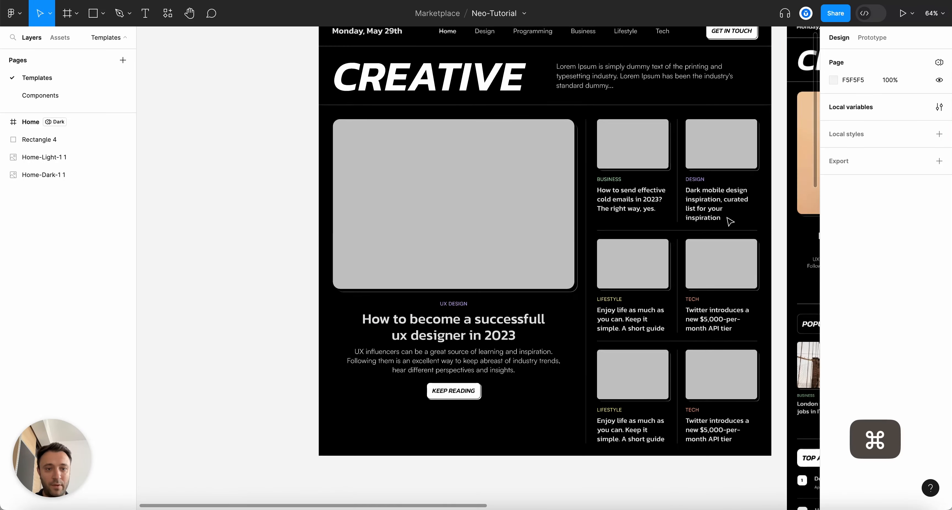
{"action": "scroll", "coordinate": [729, 219], "scroll_direction": "up", "scroll_amount": 5}
Switch the Home frame's Tokens mode back to Light
{"action": "left_click", "coordinate": [226, 67]}
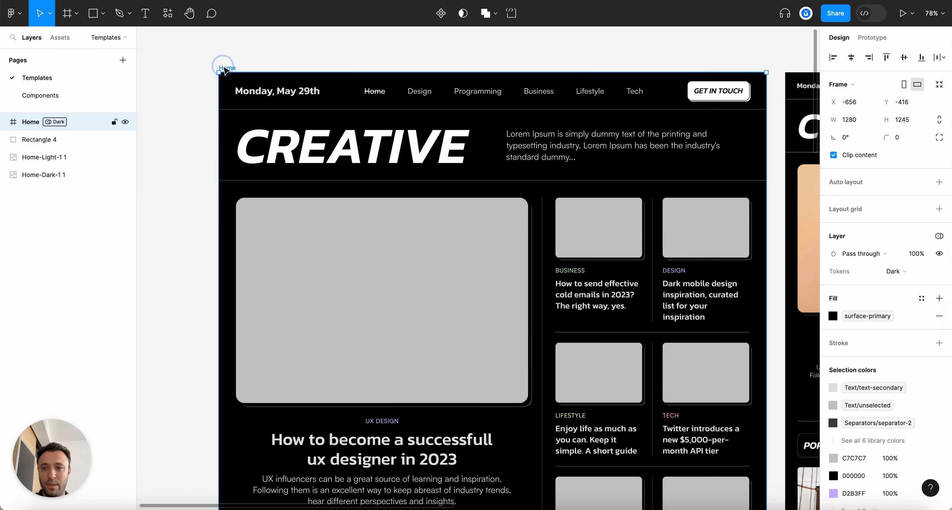
{"action": "left_click", "coordinate": [894, 271]}
{"action": "left_click", "coordinate": [895, 284]}
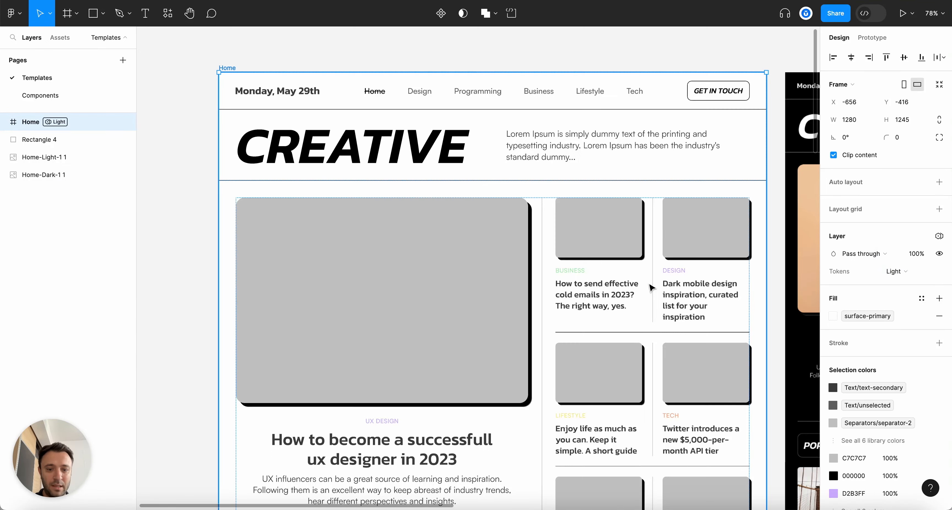
{"action": "scroll", "coordinate": [571, 291], "scroll_direction": "down", "scroll_amount": 3}
{"action": "scroll", "coordinate": [582, 292], "scroll_direction": "down", "scroll_amount": 3}
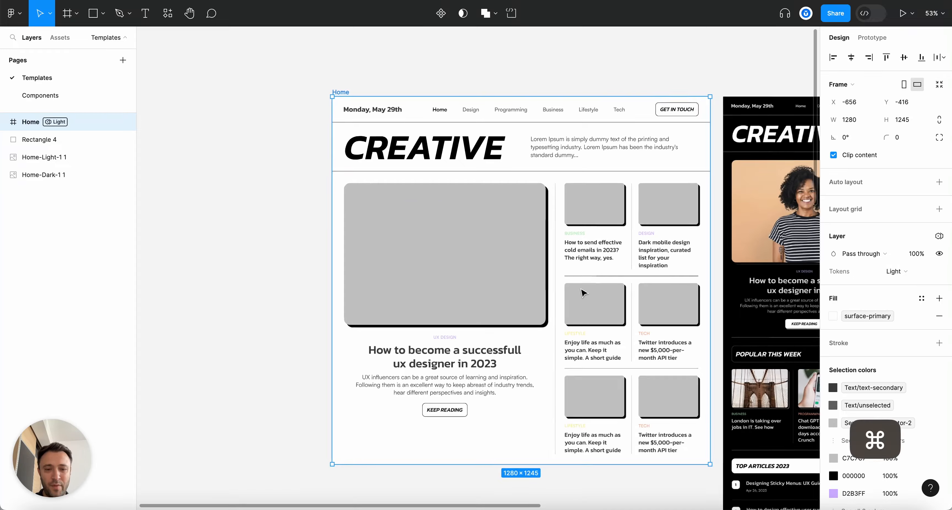
{"action": "scroll", "coordinate": [582, 293], "scroll_direction": "up", "scroll_amount": 3}
{"action": "scroll", "coordinate": [582, 293], "scroll_direction": "down", "scroll_amount": 2}
{"action": "scroll", "coordinate": [582, 293], "scroll_direction": "up", "scroll_amount": 2}
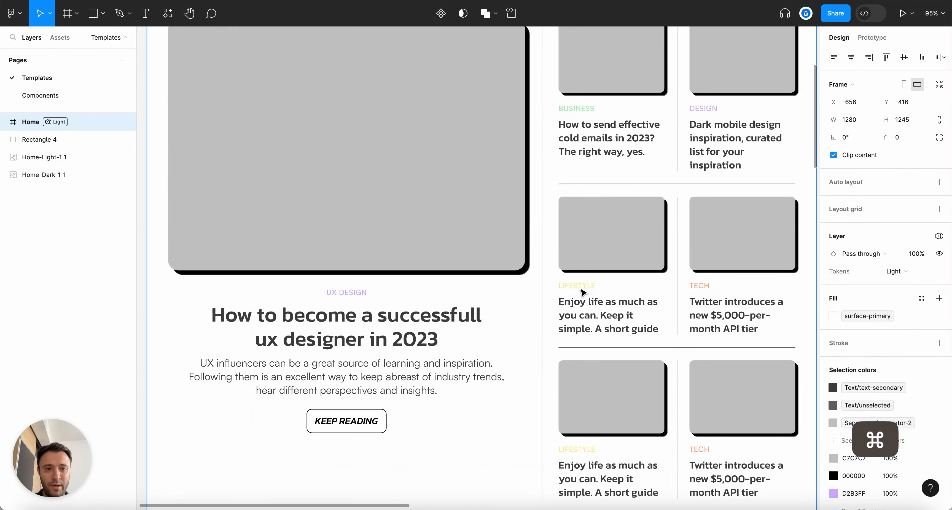
{"action": "scroll", "coordinate": [582, 293], "scroll_direction": "down", "scroll_amount": 2}
{"action": "scroll", "coordinate": [582, 293], "scroll_direction": "up", "scroll_amount": 5}
{"action": "scroll", "coordinate": [582, 292], "scroll_direction": "up", "scroll_amount": 1}
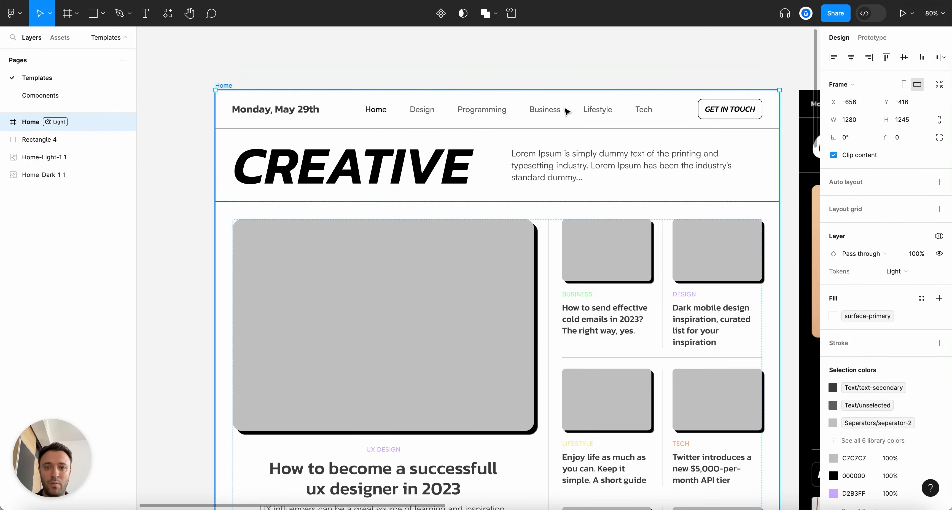
{"action": "left_click", "coordinate": [567, 43]}
{"action": "scroll", "coordinate": [653, 76], "scroll_direction": "down", "scroll_amount": 1}
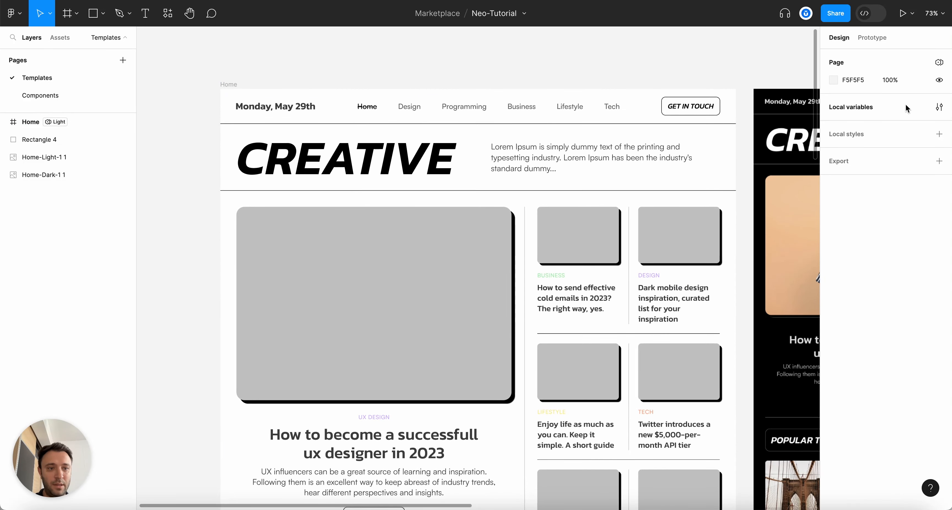
Open the Tokens collection in the local variables table and inspect a Light text colour value
{"action": "left_click", "coordinate": [939, 108]}
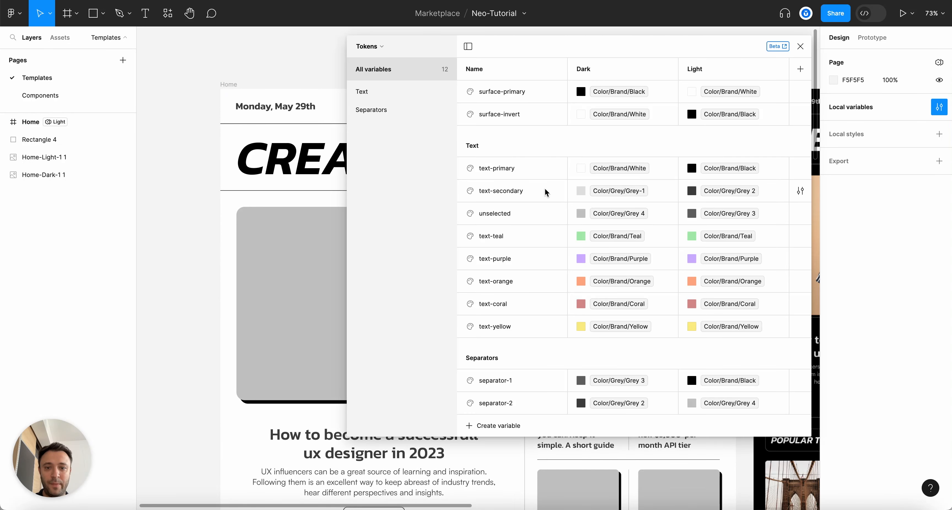
{"action": "left_click", "coordinate": [380, 52]}
{"action": "left_click", "coordinate": [439, 245]}
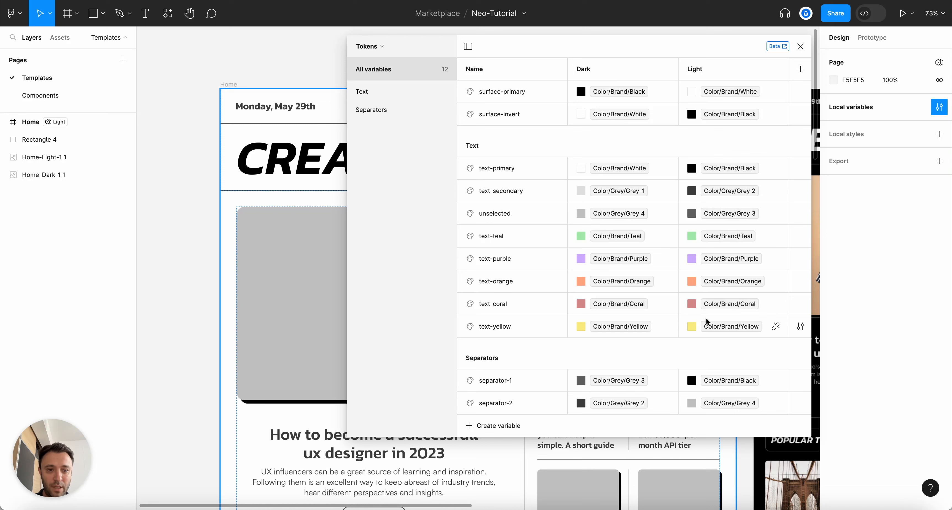
{"action": "left_click", "coordinate": [691, 236]}
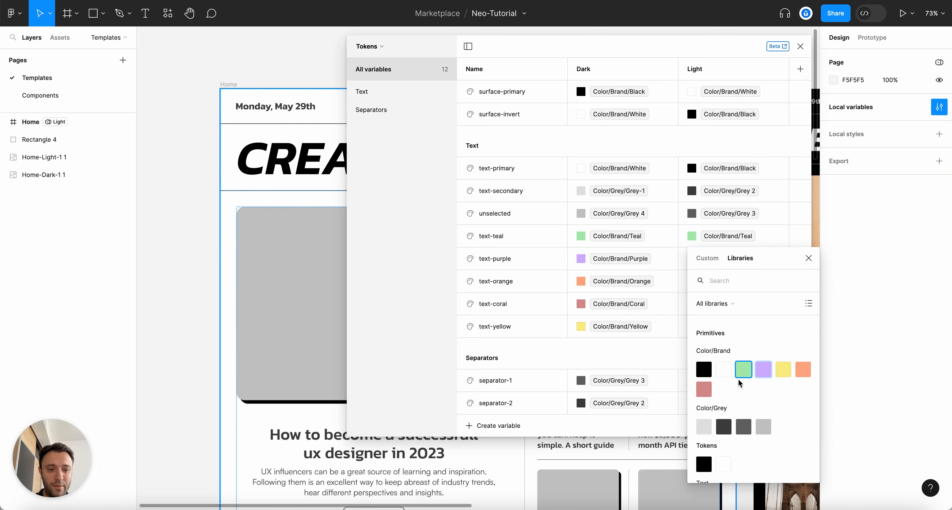
{"action": "left_click", "coordinate": [386, 189]}
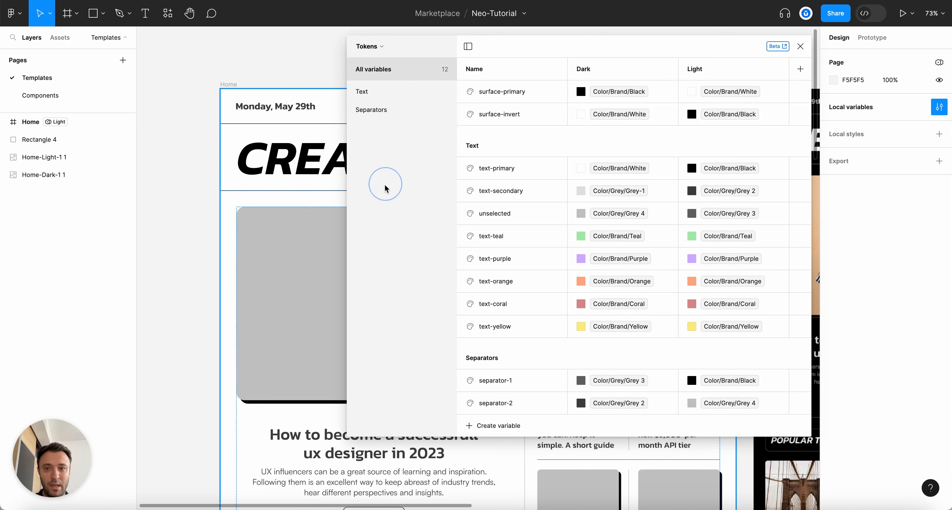
In Primitives, group Teal, Purple, Yellow, Orange and Coral under Brand as 'Dark'
{"action": "left_click", "coordinate": [368, 47]}
{"action": "left_click", "coordinate": [353, 80]}
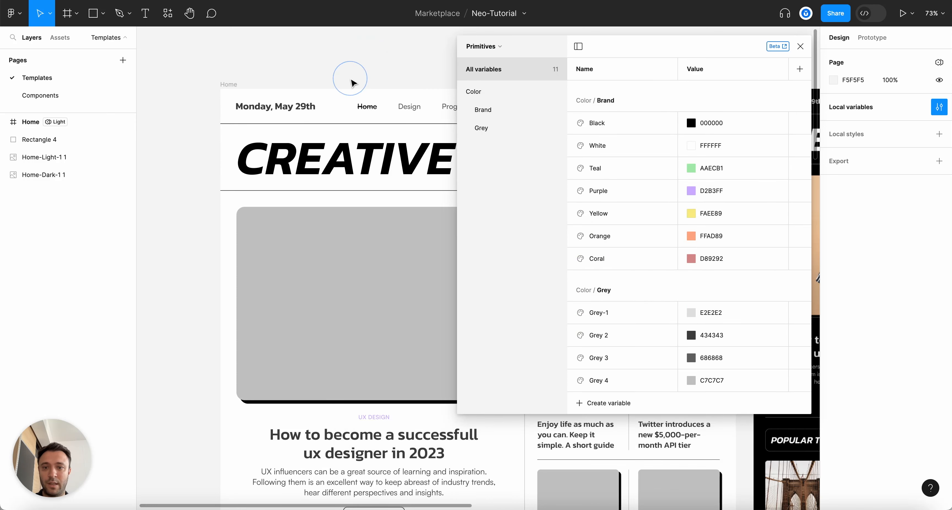
{"action": "left_click", "coordinate": [505, 116]}
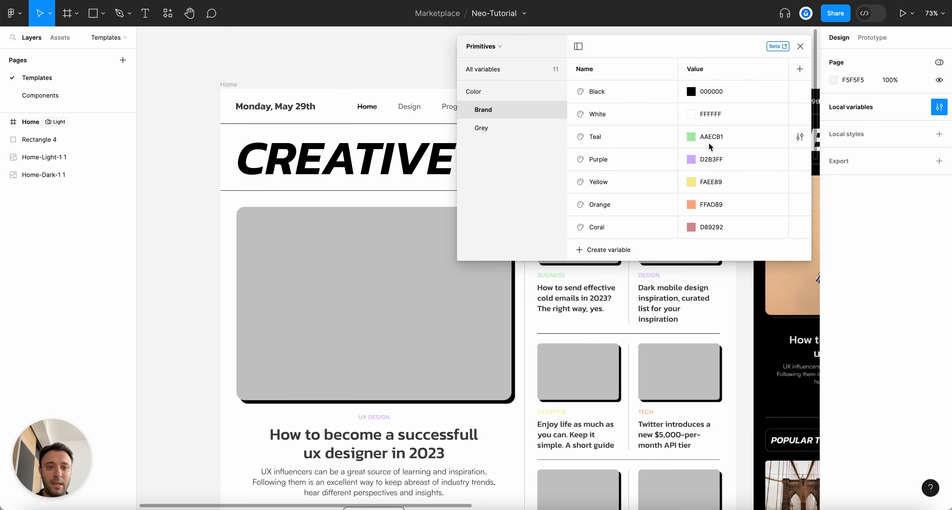
{"action": "double_click", "coordinate": [696, 136]}
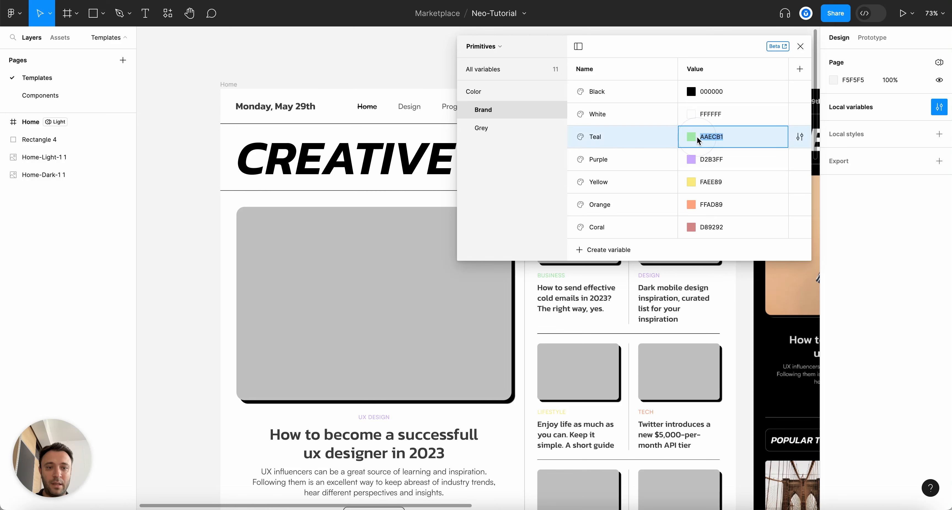
{"action": "left_click", "coordinate": [693, 227], "text": "shift"}
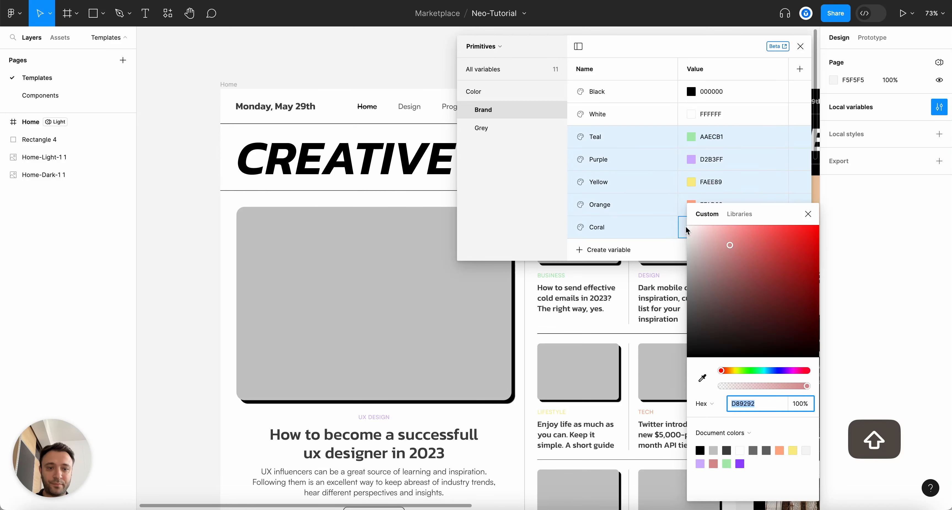
{"action": "right_click", "coordinate": [652, 179]}
{"action": "left_click", "coordinate": [667, 186]}
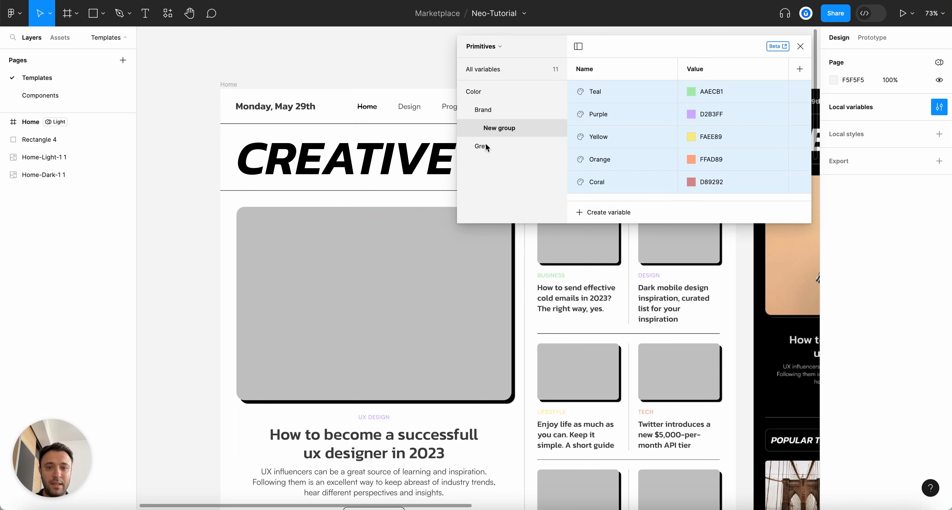
{"action": "double_click", "coordinate": [499, 129]}
{"action": "type", "text": "Dark"}
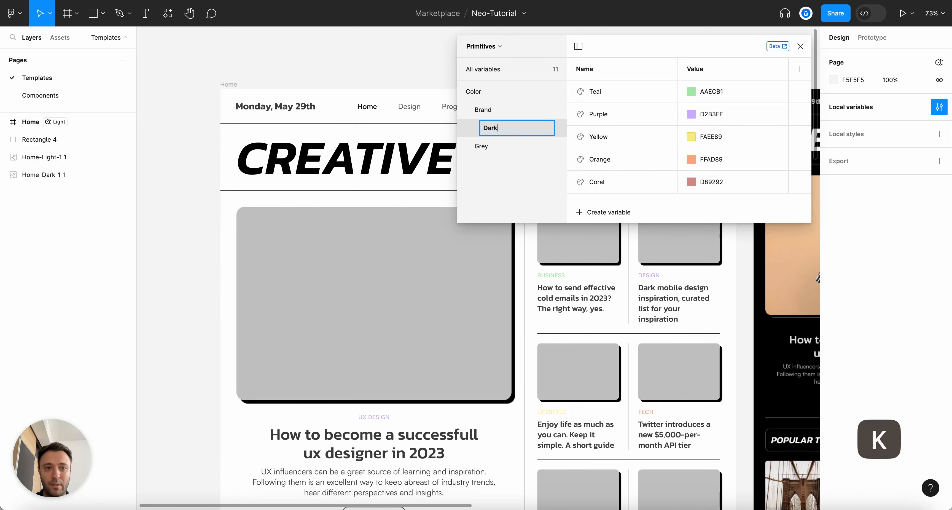
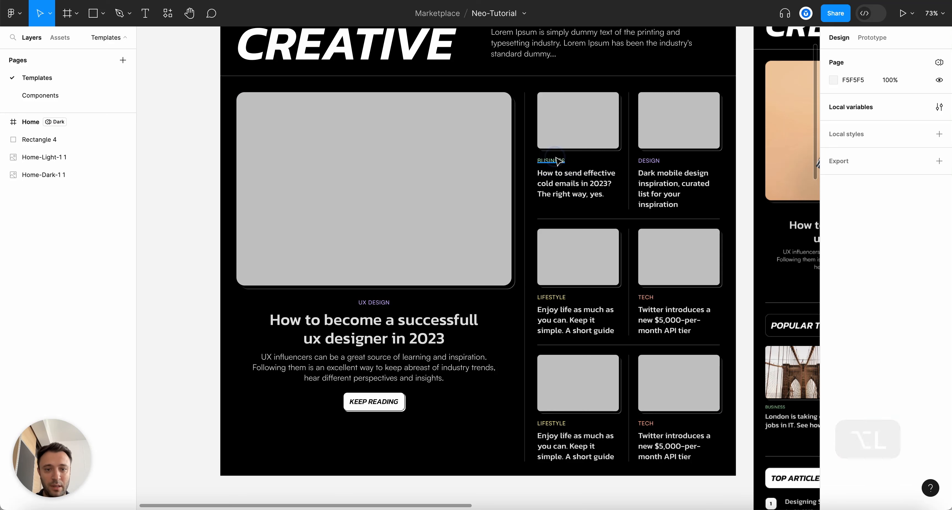
Apply the text-teal style to the BUSINESS label and text-purple to the DESIGN label
{"action": "left_click", "coordinate": [830, 344]}
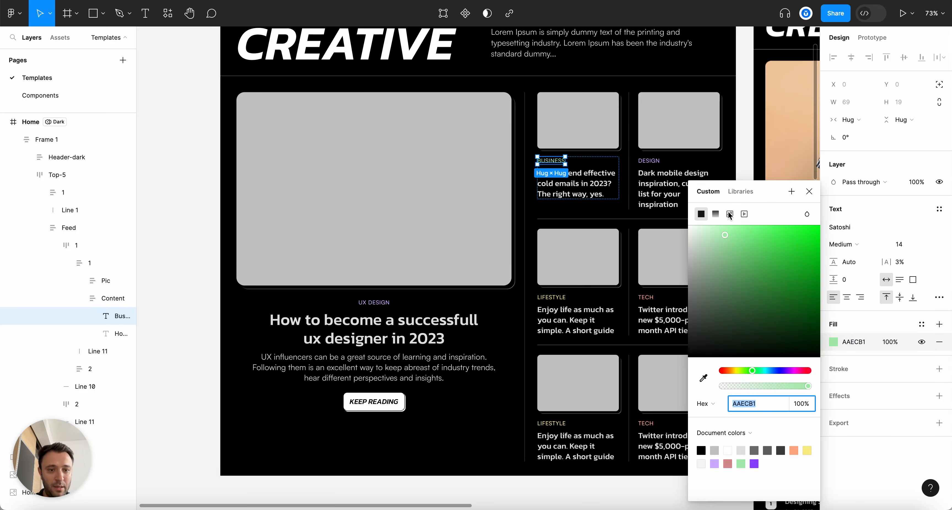
{"action": "left_click", "coordinate": [744, 194]}
{"action": "type", "text": "text"}
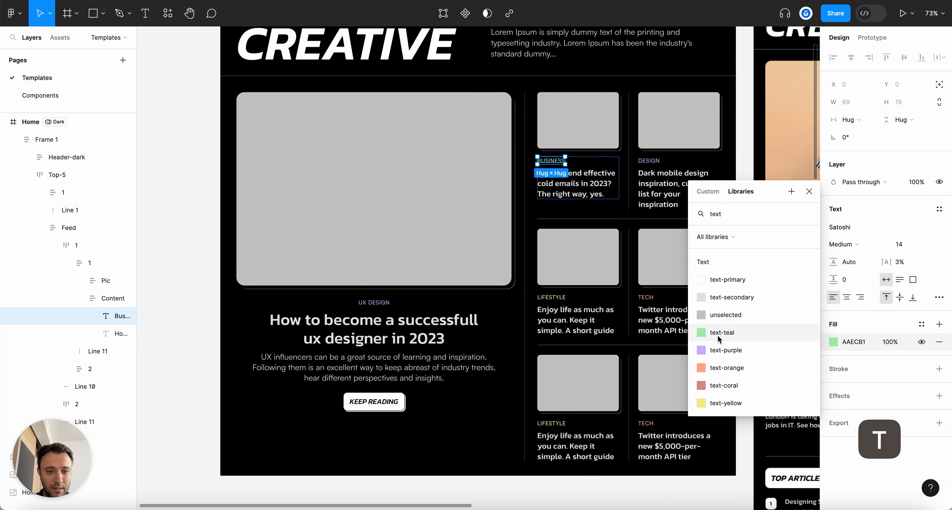
{"action": "left_click", "coordinate": [721, 338]}
{"action": "left_click", "coordinate": [648, 160], "text": "super"}
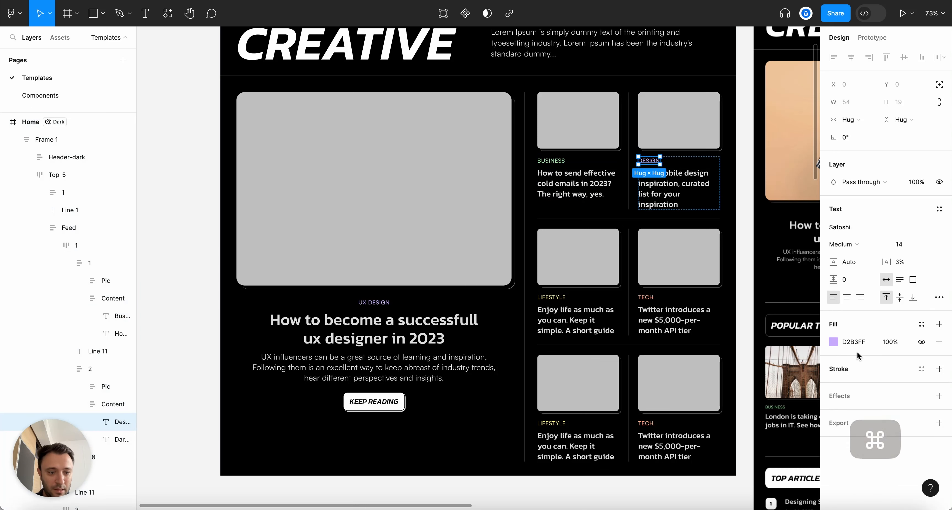
{"action": "left_click", "coordinate": [833, 342]}
{"action": "left_click", "coordinate": [740, 191]}
{"action": "type", "text": "text"}
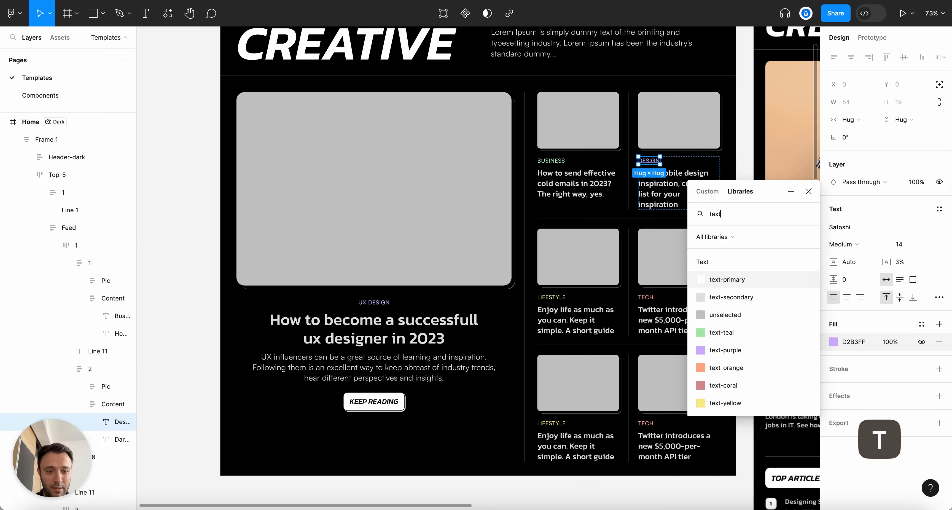
{"action": "left_click", "coordinate": [724, 354]}
Colour the LIFESTYLE label with text-yellow and the TECH label with text-orange
{"action": "left_click", "coordinate": [553, 296], "text": "super"}
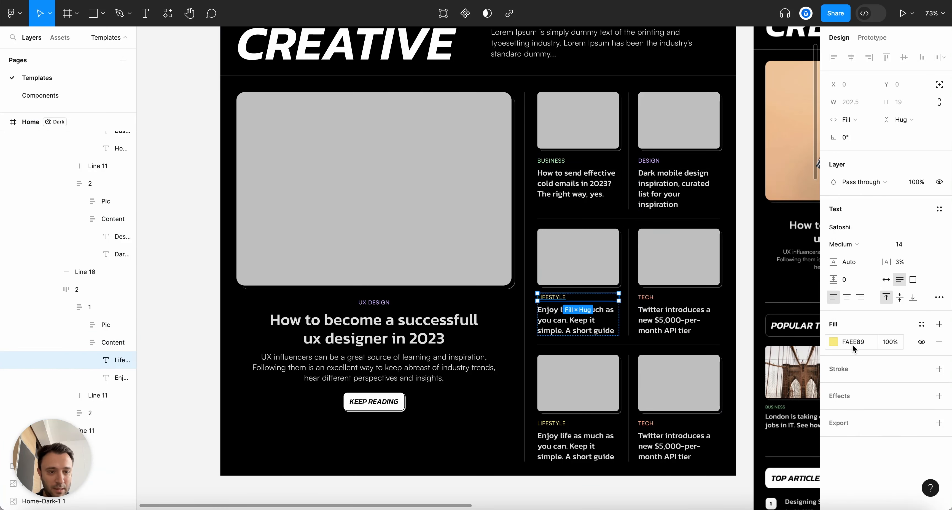
{"action": "left_click", "coordinate": [836, 343]}
{"action": "left_click", "coordinate": [741, 191]}
{"action": "type", "text": "text"}
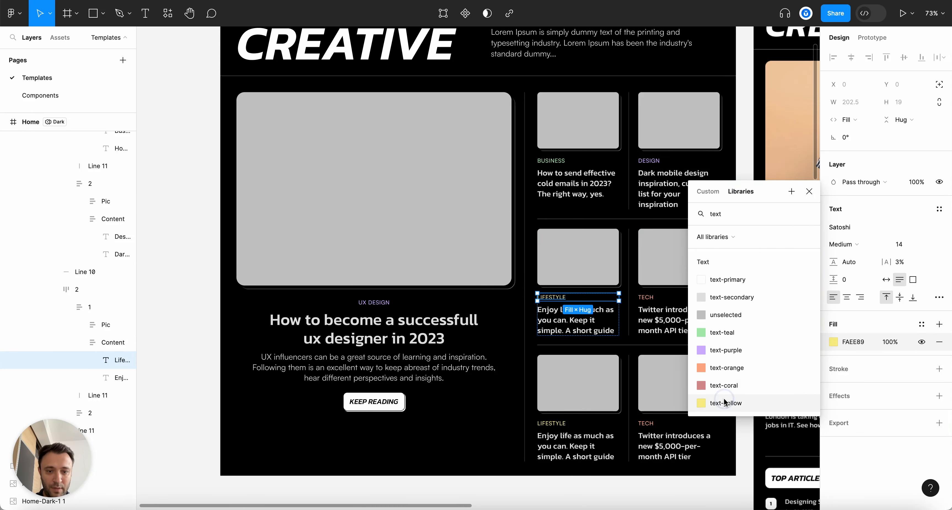
{"action": "left_click", "coordinate": [646, 296], "text": "super"}
{"action": "left_click", "coordinate": [840, 345]}
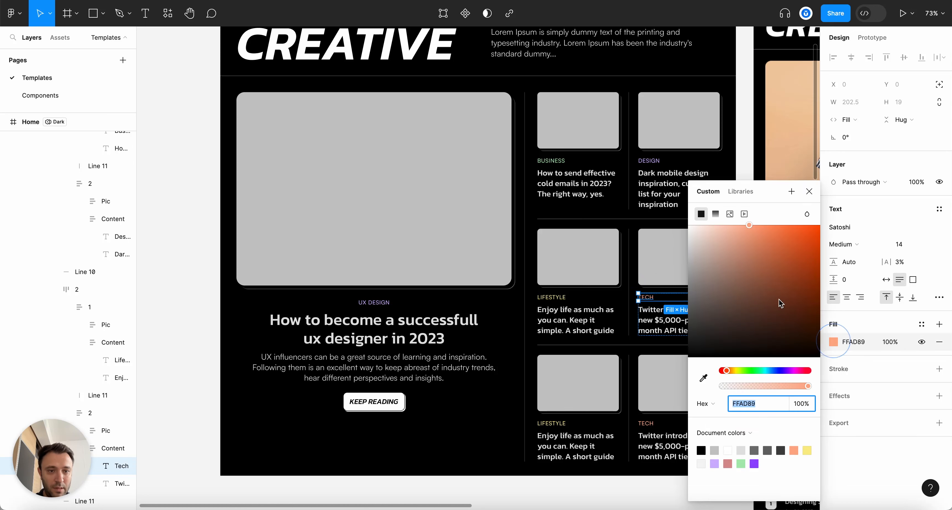
{"action": "left_click", "coordinate": [740, 191]}
{"action": "type", "text": "text"}
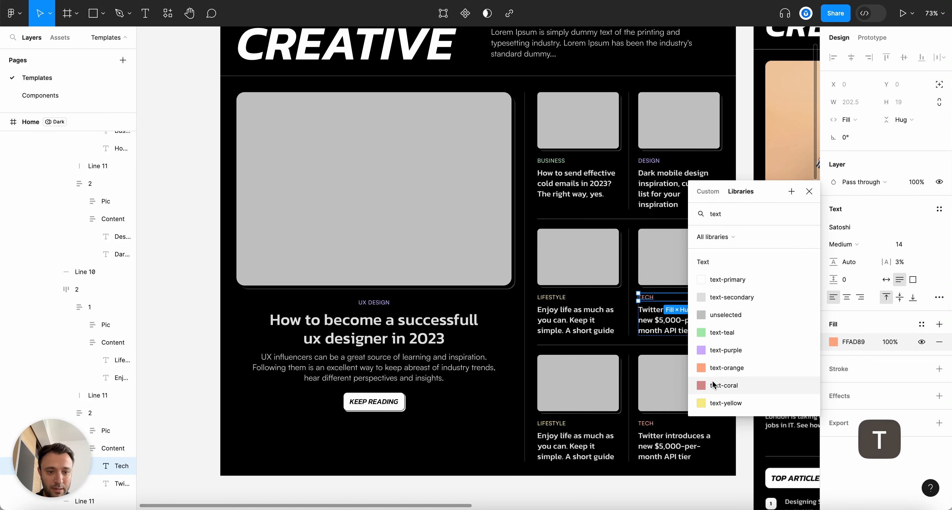
{"action": "left_click", "coordinate": [701, 369]}
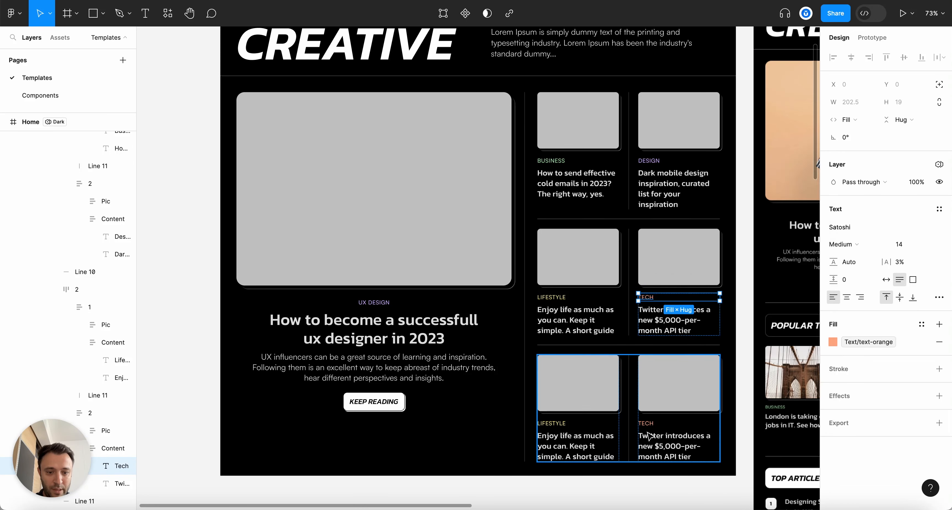
Rename the bottom-left LIFESTYLE label to PROGRAMMING and colour it with the Dark coral brand colour
{"action": "scroll", "coordinate": [647, 437], "scroll_direction": "up", "scroll_amount": 5}
{"action": "left_click", "coordinate": [516, 301]}
{"action": "double_click", "coordinate": [516, 301]}
{"action": "type", "text": "PROGRAMMING"}
{"action": "key", "text": "Escape"}
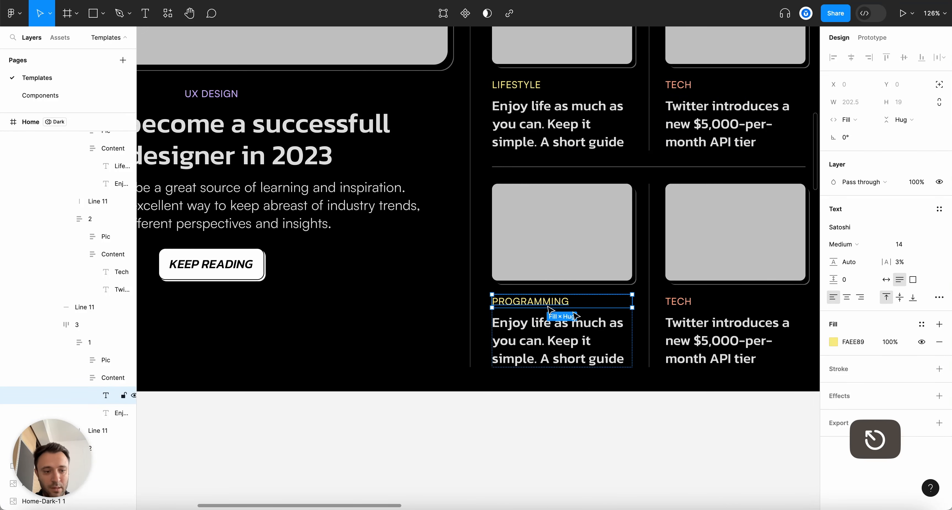
{"action": "left_click", "coordinate": [835, 342]}
{"action": "left_click", "coordinate": [740, 191]}
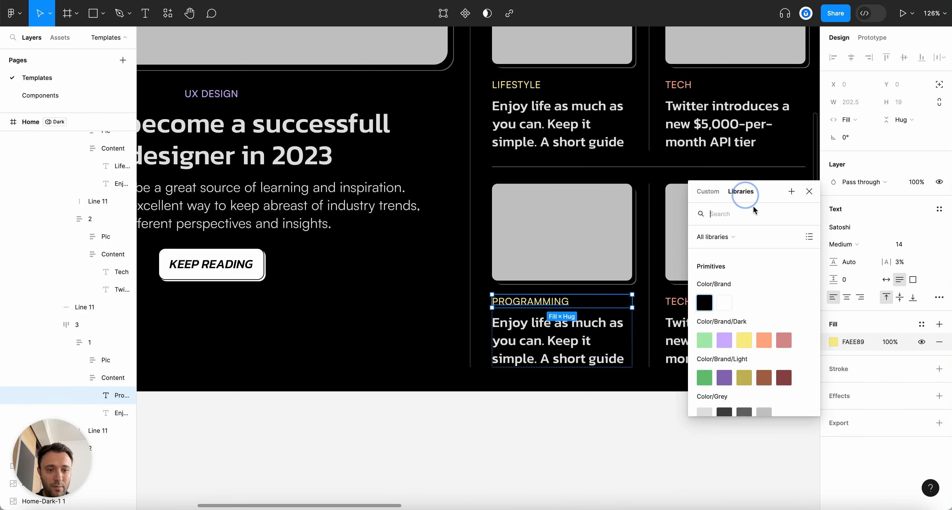
{"action": "scroll", "coordinate": [754, 350], "scroll_direction": "down", "scroll_amount": 1}
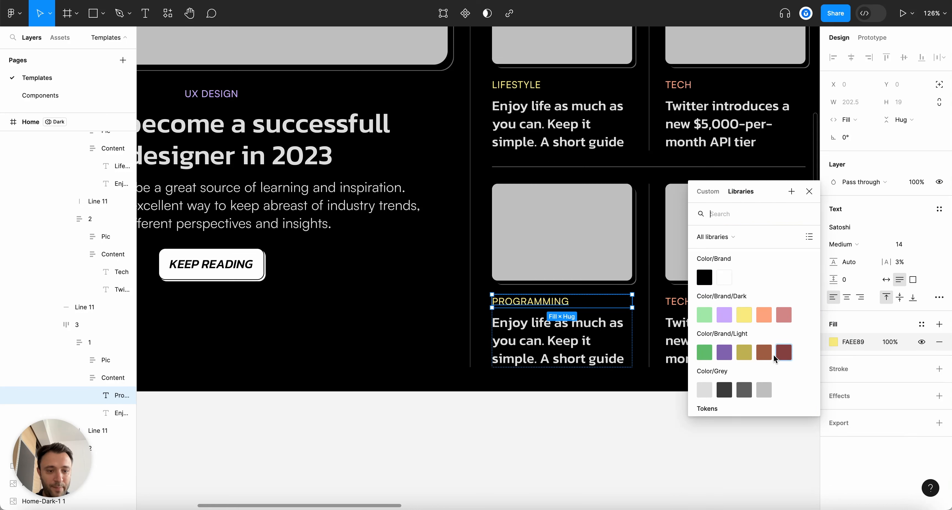
{"action": "left_click", "coordinate": [782, 316]}
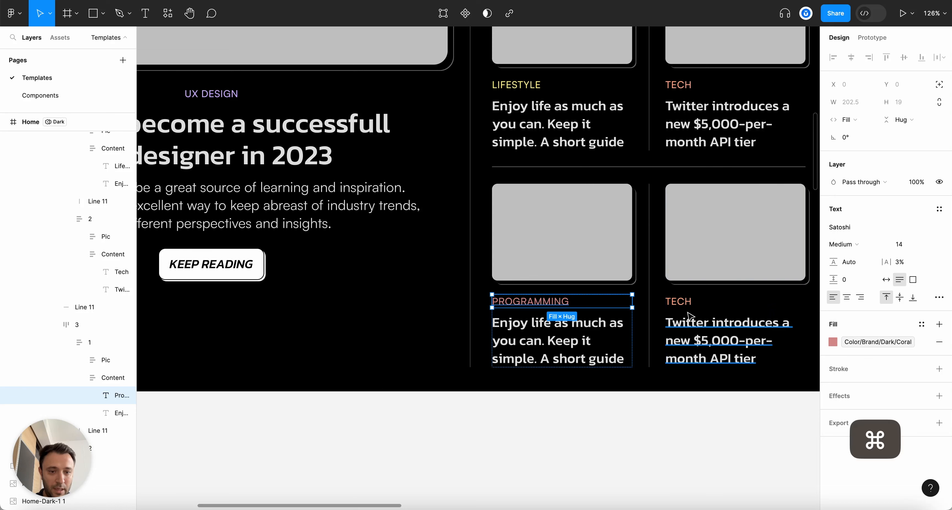
Copy the top BUSINESS label's teal styling onto the bottom-right BUSINESS label
{"action": "left_click", "coordinate": [686, 302], "text": "super"}
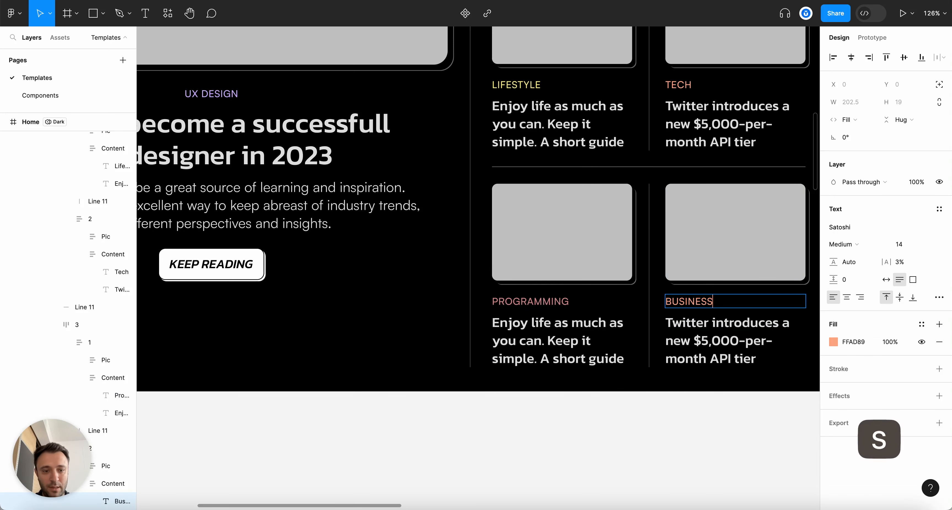
{"action": "scroll", "coordinate": [480, 258], "scroll_direction": "right", "scroll_amount": 3}
{"action": "left_click", "coordinate": [833, 342]}
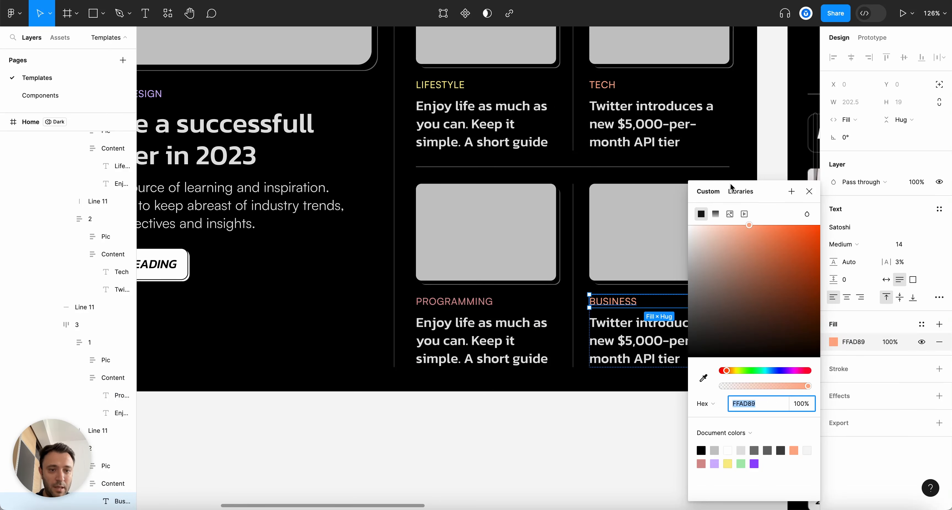
{"action": "scroll", "coordinate": [480, 221], "scroll_direction": "up", "scroll_amount": 7}
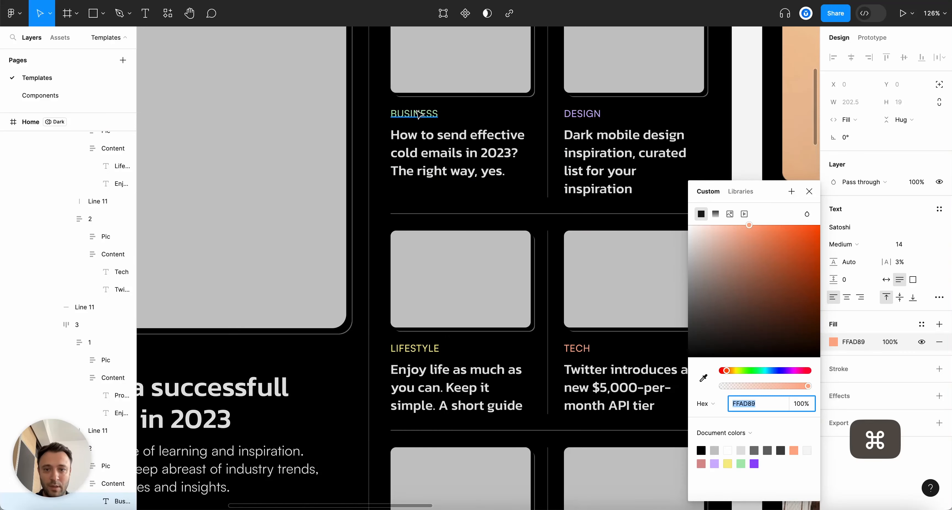
{"action": "left_click", "coordinate": [413, 113], "text": "super"}
{"action": "key", "text": "alt+super+c"}
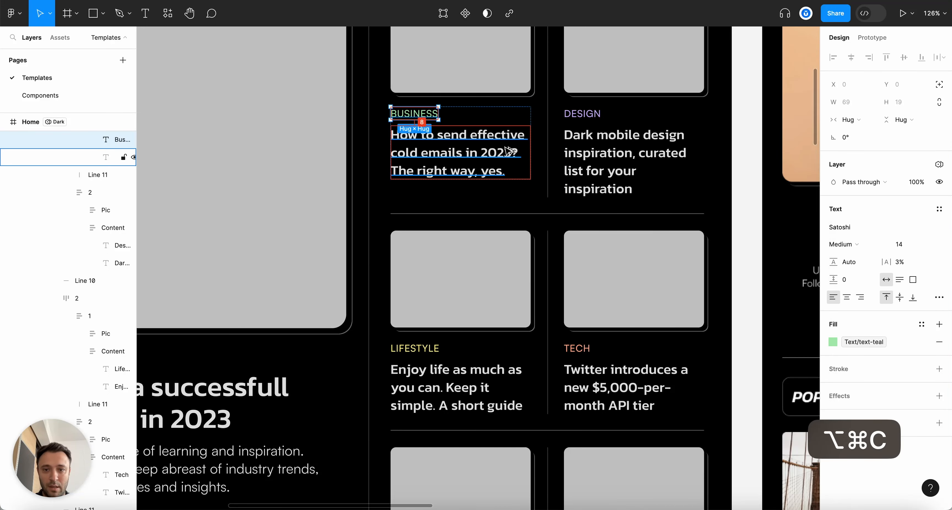
{"action": "scroll", "coordinate": [628, 222], "scroll_direction": "down", "scroll_amount": 7}
{"action": "left_click", "coordinate": [609, 312], "text": "super"}
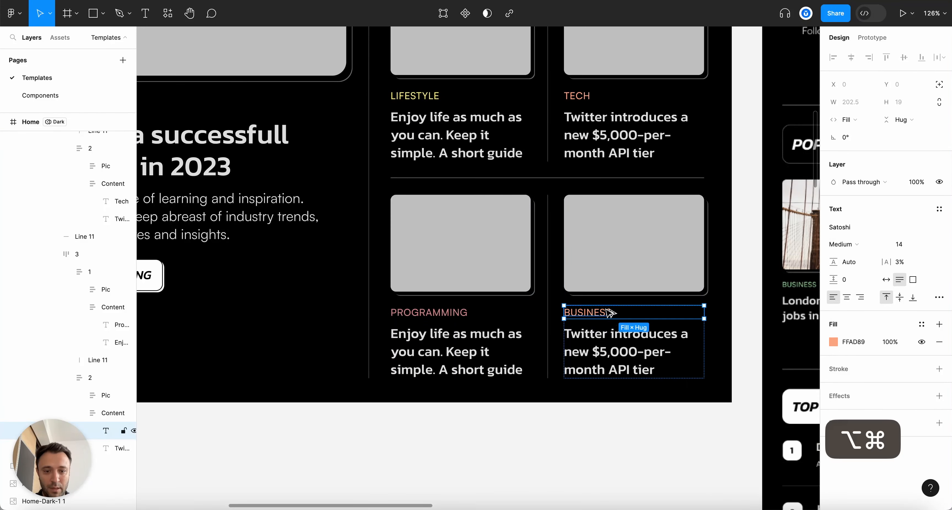
{"action": "key", "text": "alt+super+v"}
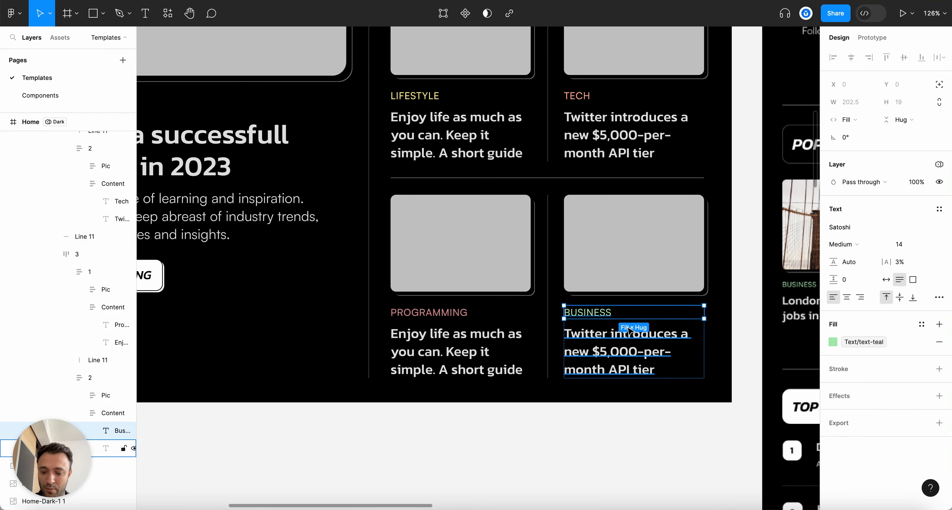
{"action": "scroll", "coordinate": [628, 329], "scroll_direction": "down", "scroll_amount": 5}
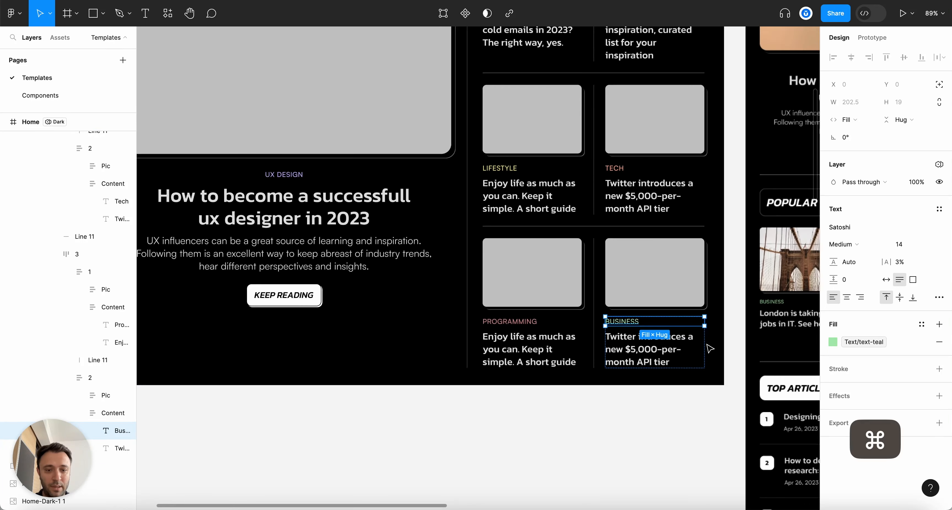
{"action": "scroll", "coordinate": [710, 349], "scroll_direction": "up", "scroll_amount": 3}
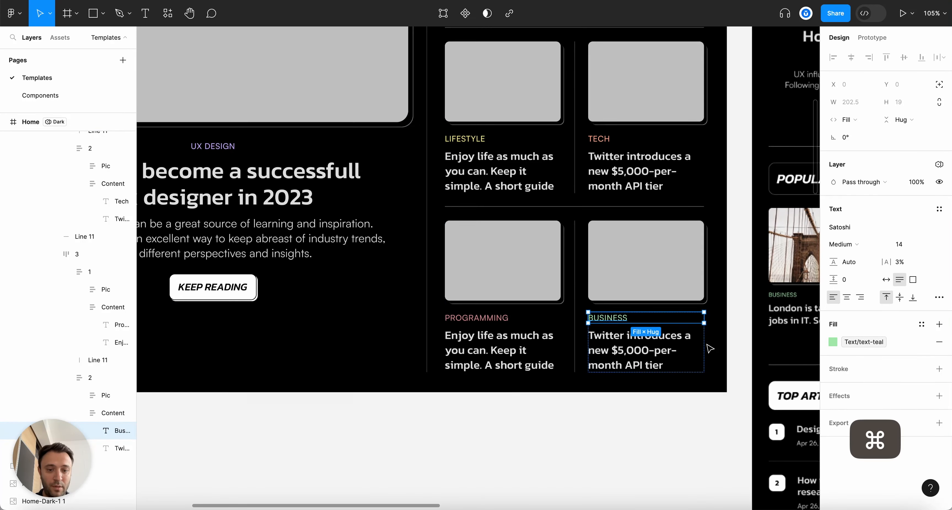
{"action": "left_click", "coordinate": [690, 431]}
{"action": "key", "text": "alt+l"}
{"action": "scroll", "coordinate": [696, 433], "scroll_direction": "down", "scroll_amount": 5}
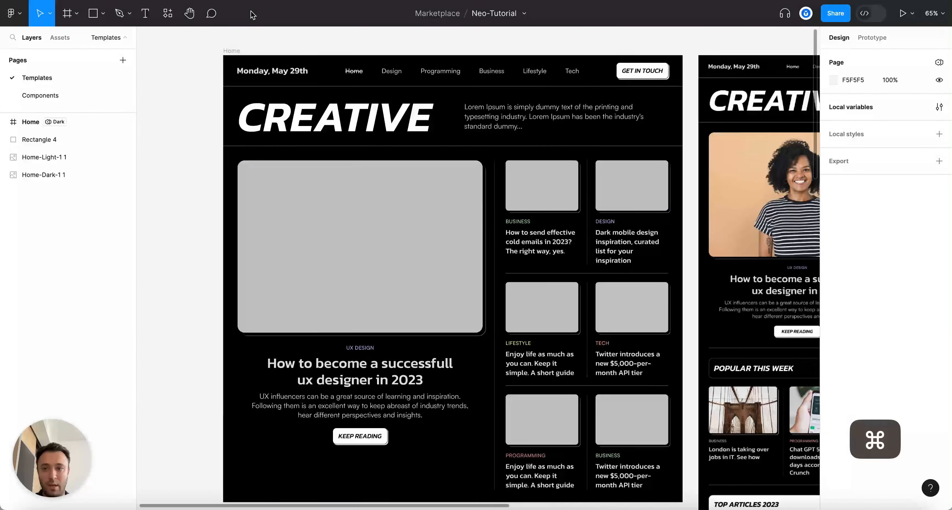
Set the Home frame's Tokens mode to Light
{"action": "left_click", "coordinate": [231, 51]}
{"action": "left_click", "coordinate": [902, 270]}
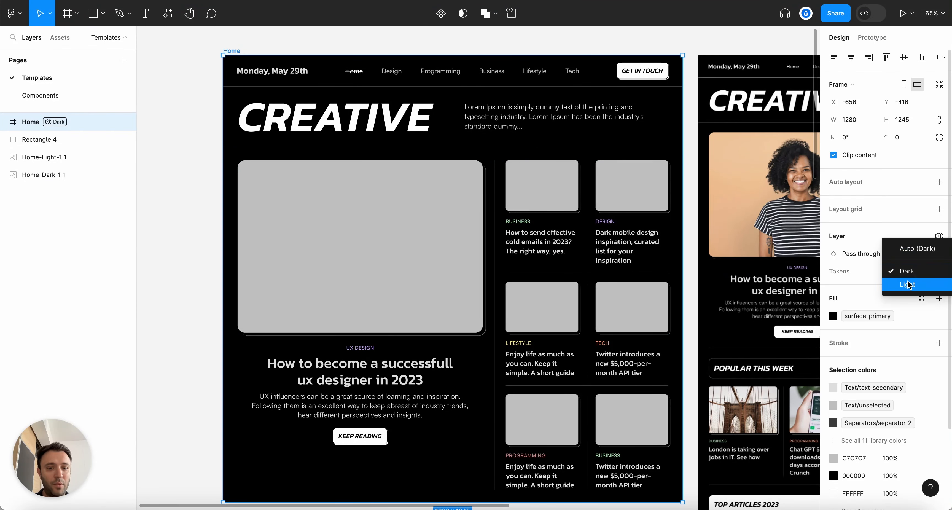
{"action": "left_click", "coordinate": [908, 285]}
{"action": "scroll", "coordinate": [571, 166], "scroll_direction": "up", "scroll_amount": 5}
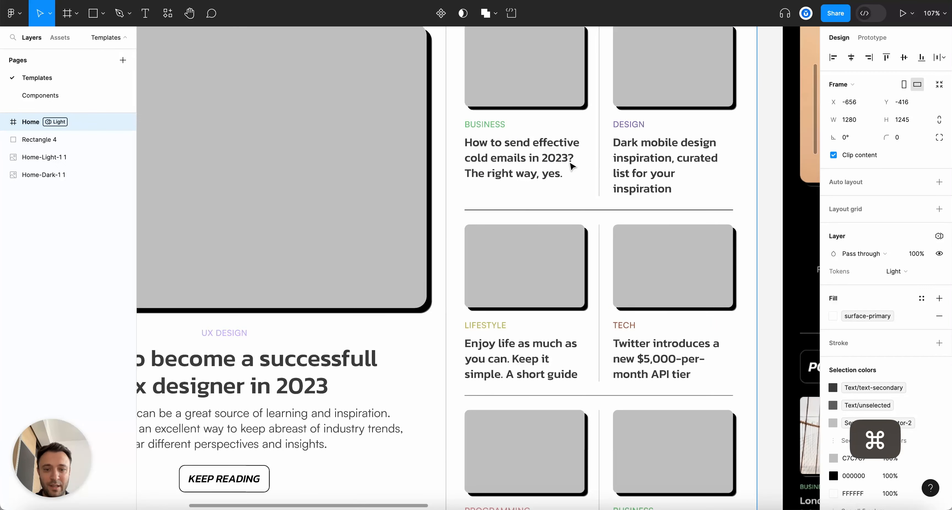
{"action": "scroll", "coordinate": [571, 167], "scroll_direction": "up", "scroll_amount": 2}
Inspect the first BUSINESS label's fill colour style in Light mode
{"action": "left_click", "coordinate": [468, 117], "text": "super"}
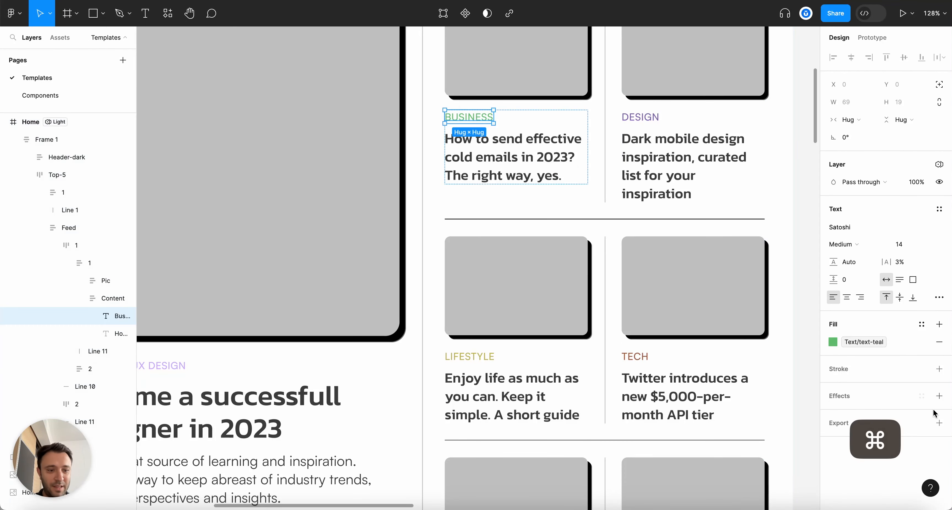
{"action": "left_click", "coordinate": [832, 342]}
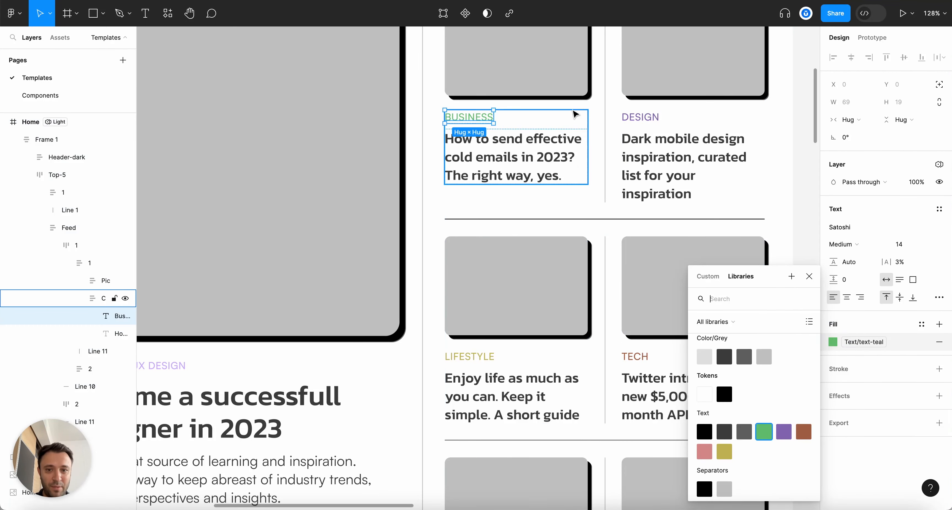
{"action": "scroll", "coordinate": [562, 299], "scroll_direction": "down", "scroll_amount": 5}
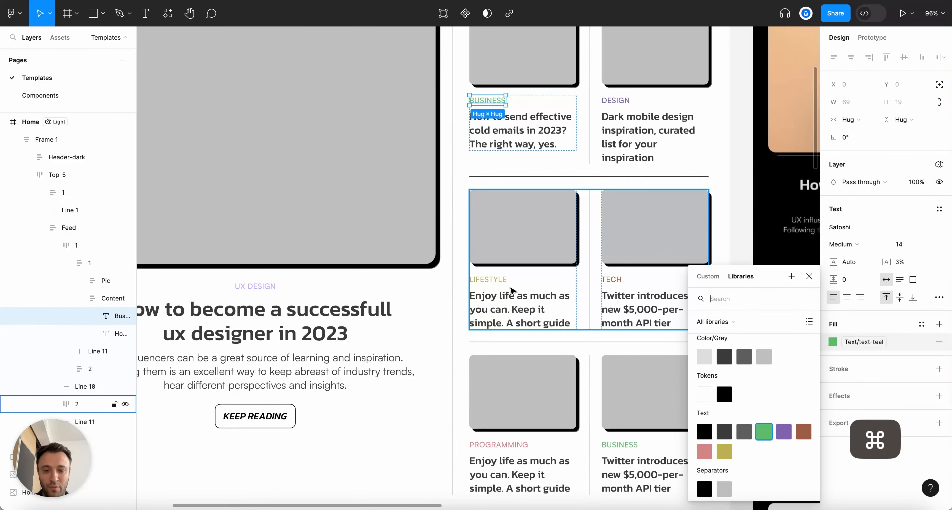
{"action": "left_click", "coordinate": [735, 212]}
{"action": "scroll", "coordinate": [745, 232], "scroll_direction": "down", "scroll_amount": 3}
{"action": "scroll", "coordinate": [733, 299], "scroll_direction": "up", "scroll_amount": 3}
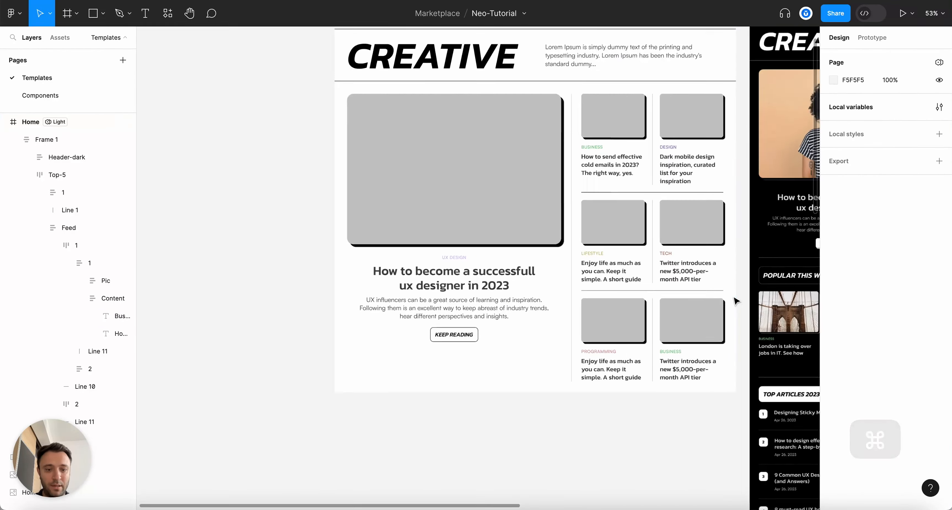
{"action": "key", "text": "alt+l"}
Pan around the Home frame to review the full light layout
{"action": "scroll", "coordinate": [734, 299], "scroll_direction": "right", "scroll_amount": 3}
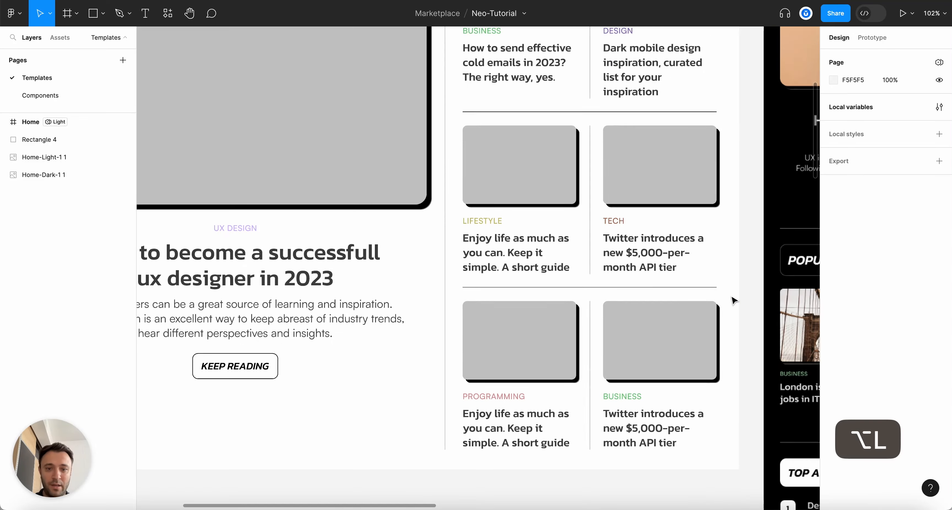
{"action": "scroll", "coordinate": [733, 299], "scroll_direction": "up", "scroll_amount": 2}
{"action": "scroll", "coordinate": [728, 297], "scroll_direction": "down", "scroll_amount": 3}
{"action": "scroll", "coordinate": [731, 295], "scroll_direction": "down", "scroll_amount": 1}
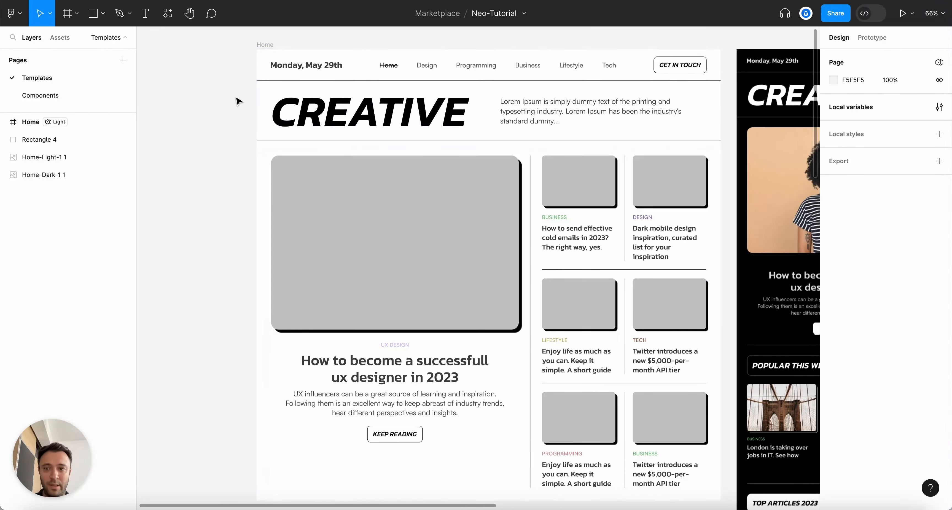
{"action": "left_click", "coordinate": [263, 44]}
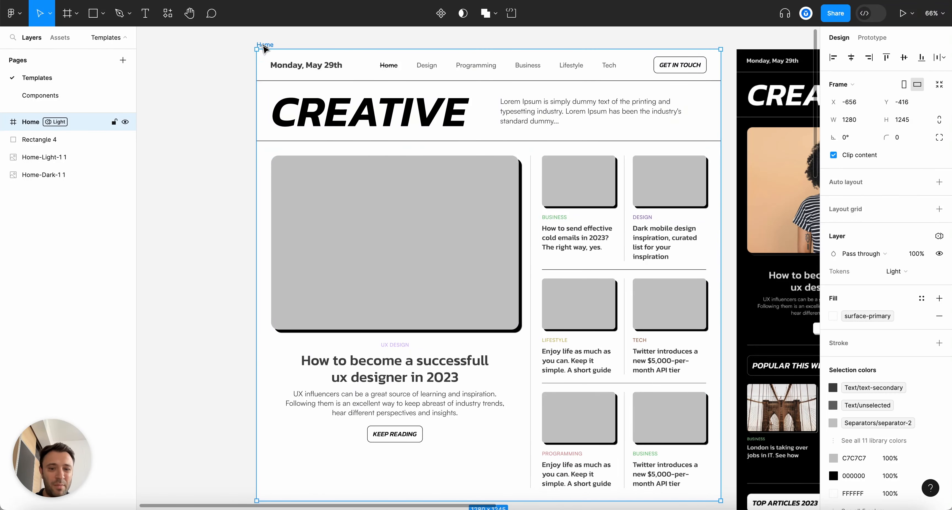
{"action": "scroll", "coordinate": [722, 91], "scroll_direction": "up", "scroll_amount": 4}
{"action": "left_click", "coordinate": [724, 91]}
{"action": "scroll", "coordinate": [714, 95], "scroll_direction": "up", "scroll_amount": 3}
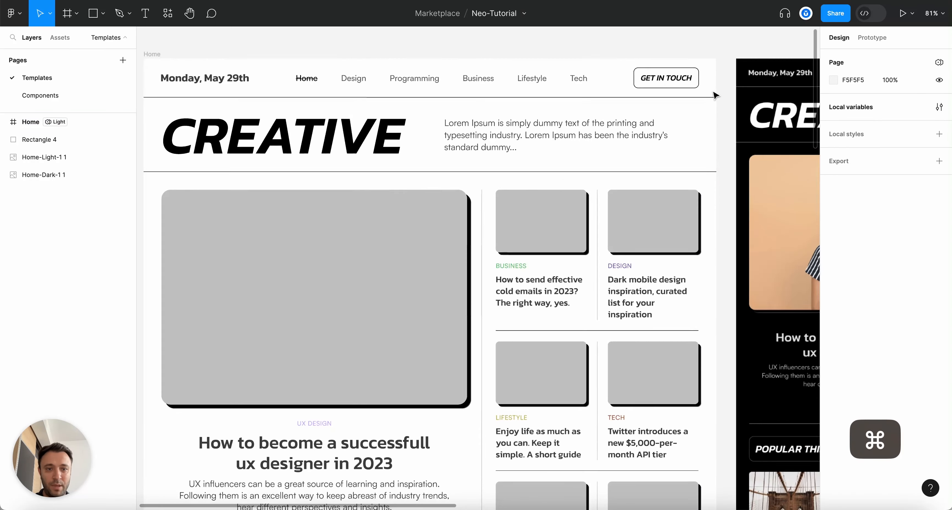
Open the Primitives collection in the local variables table
{"action": "left_click", "coordinate": [754, 38]}
{"action": "left_click", "coordinate": [939, 107]}
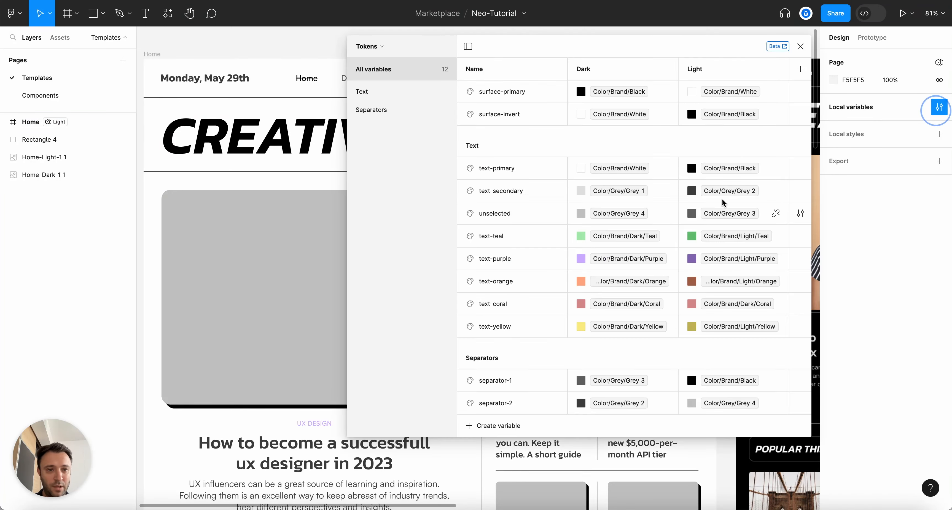
{"action": "left_click", "coordinate": [381, 48]}
{"action": "left_click", "coordinate": [364, 81]}
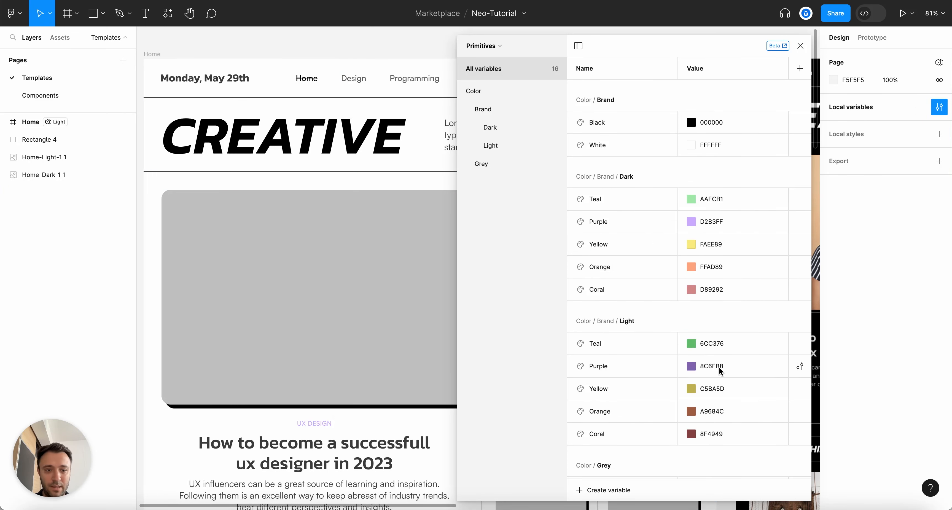
{"action": "scroll", "coordinate": [713, 351], "scroll_direction": "down", "scroll_amount": 1}
Darken Light Teal to 59B262, Light Purple to 63458E and Light Yellow to 938A3D
{"action": "left_click", "coordinate": [689, 316]}
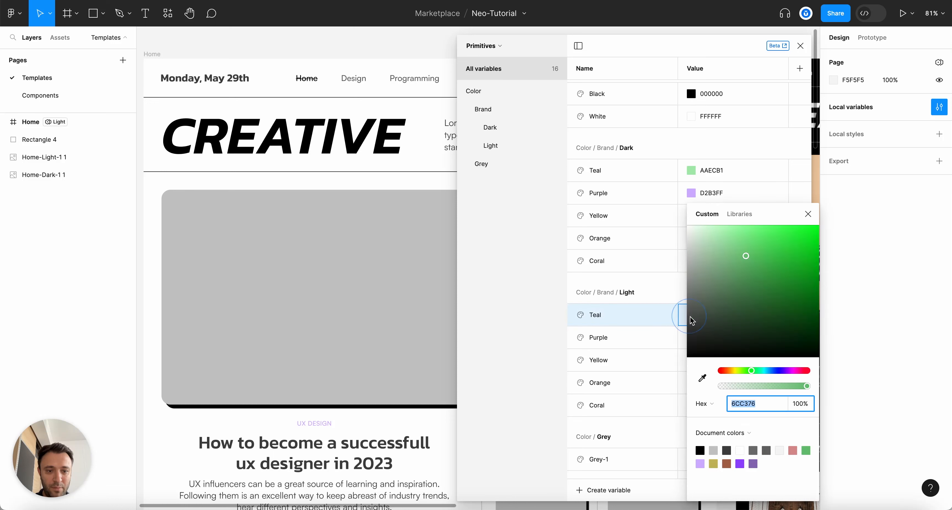
{"action": "left_click", "coordinate": [667, 277]}
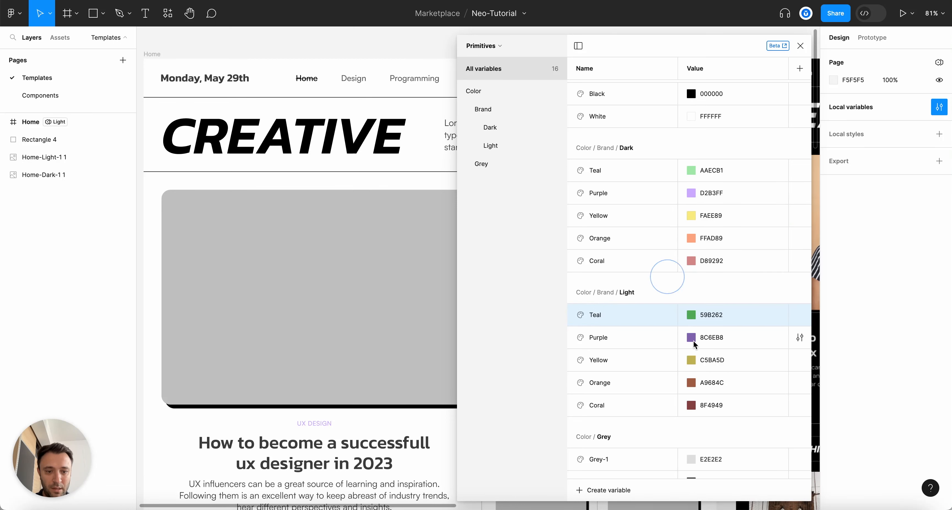
{"action": "left_click", "coordinate": [691, 337]}
{"action": "left_click", "coordinate": [662, 295]}
{"action": "left_click", "coordinate": [693, 362]}
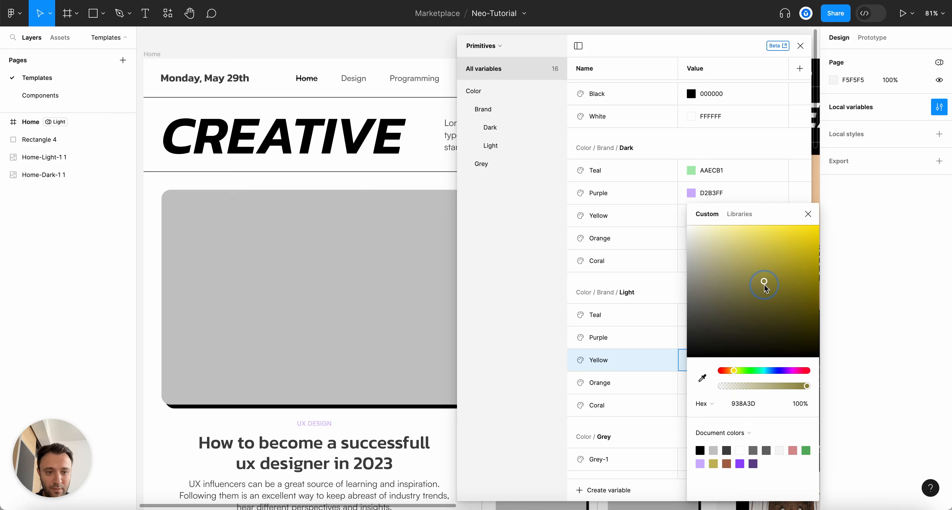
{"action": "left_click", "coordinate": [671, 288]}
Darken Light Orange and Light Coral (8F4949), then check the recoloured Home labels
{"action": "left_click", "coordinate": [694, 386]}
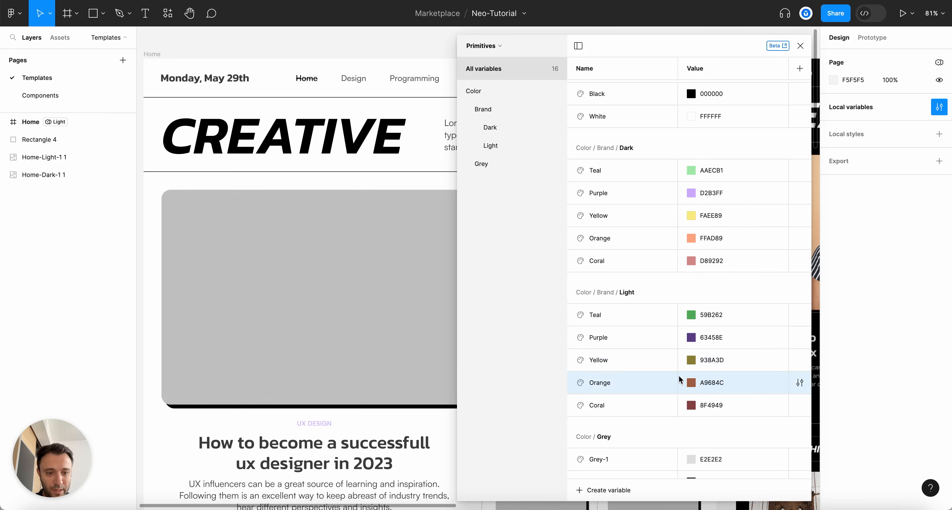
{"action": "left_click", "coordinate": [694, 384]}
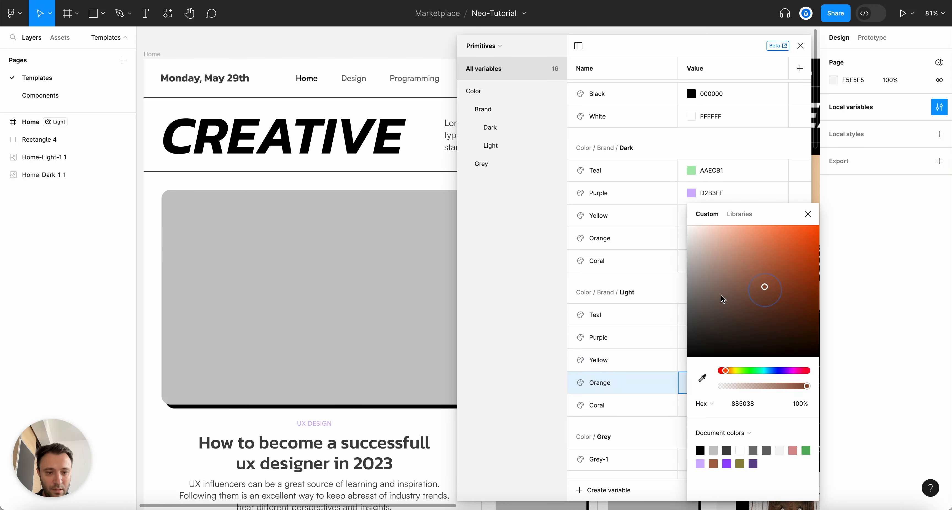
{"action": "left_click", "coordinate": [676, 288]}
{"action": "left_click", "coordinate": [693, 406]}
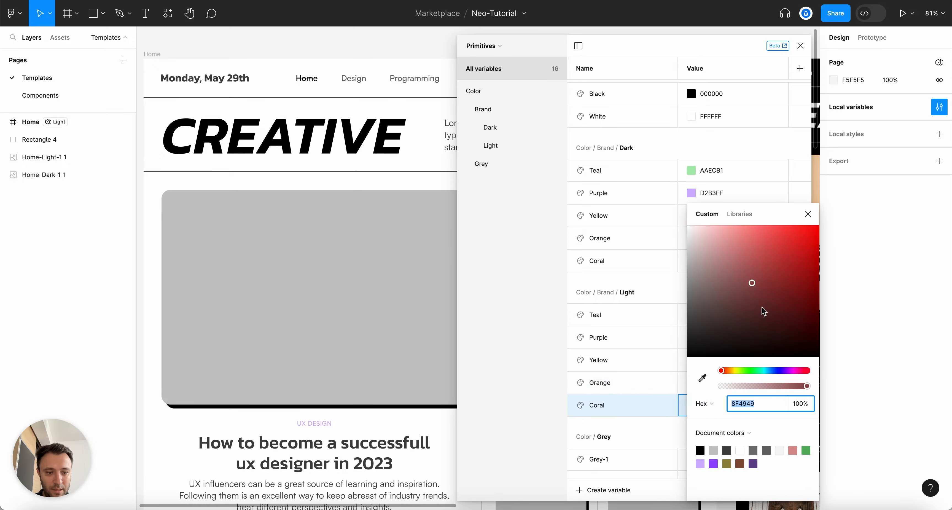
{"action": "left_click", "coordinate": [676, 290]}
{"action": "left_click", "coordinate": [800, 45]}
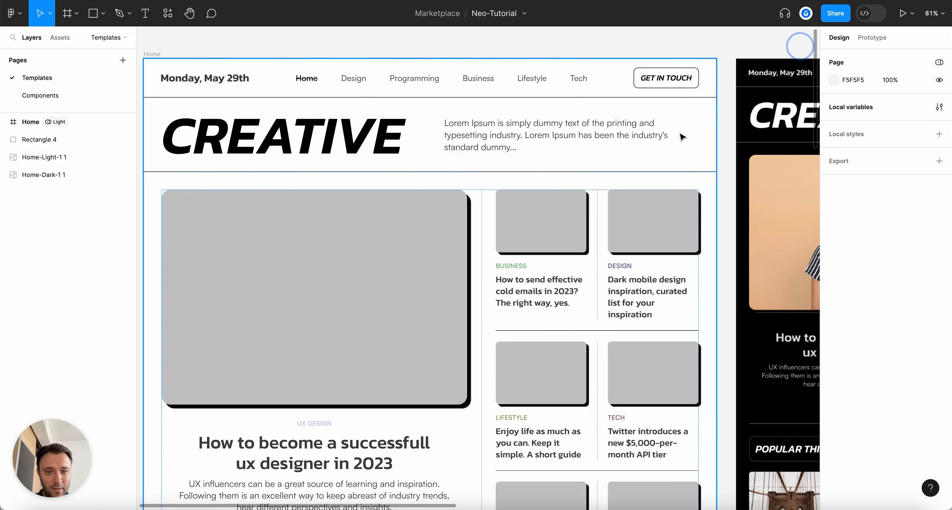
{"action": "scroll", "coordinate": [760, 276], "scroll_direction": "down", "scroll_amount": 5}
{"action": "scroll", "coordinate": [760, 276], "scroll_direction": "up", "scroll_amount": 8}
{"action": "scroll", "coordinate": [758, 276], "scroll_direction": "up", "scroll_amount": 2}
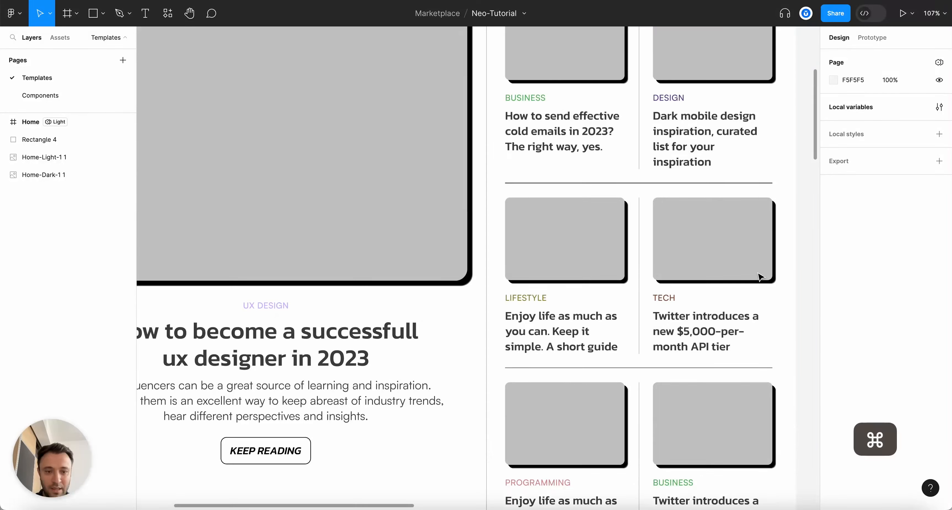
{"action": "scroll", "coordinate": [758, 275], "scroll_direction": "down", "scroll_amount": 4}
{"action": "scroll", "coordinate": [767, 206], "scroll_direction": "up", "scroll_amount": 3}
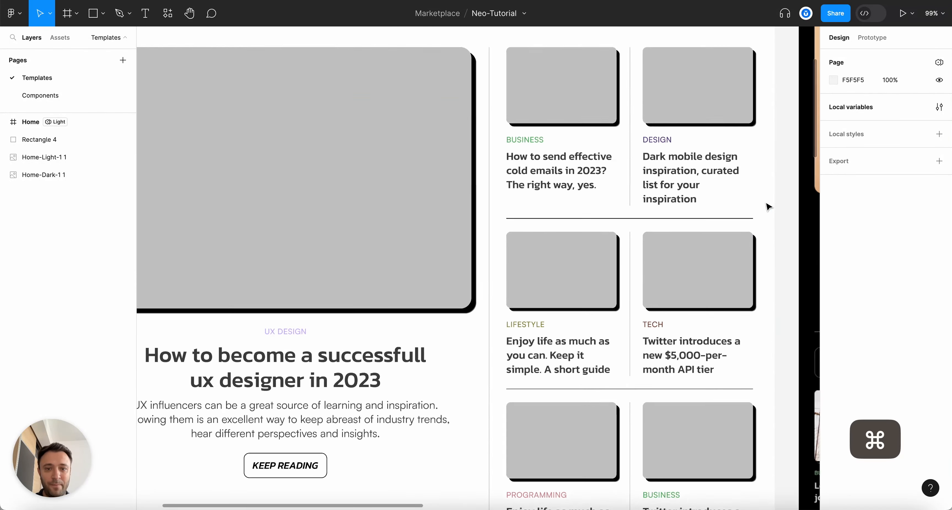
{"action": "scroll", "coordinate": [767, 206], "scroll_direction": "down", "scroll_amount": 3}
{"action": "scroll", "coordinate": [767, 207], "scroll_direction": "up", "scroll_amount": 3}
Deepen the Light Teal variable from 59B262 to 409A4A and review the light Home labels
{"action": "key", "text": "alt+l"}
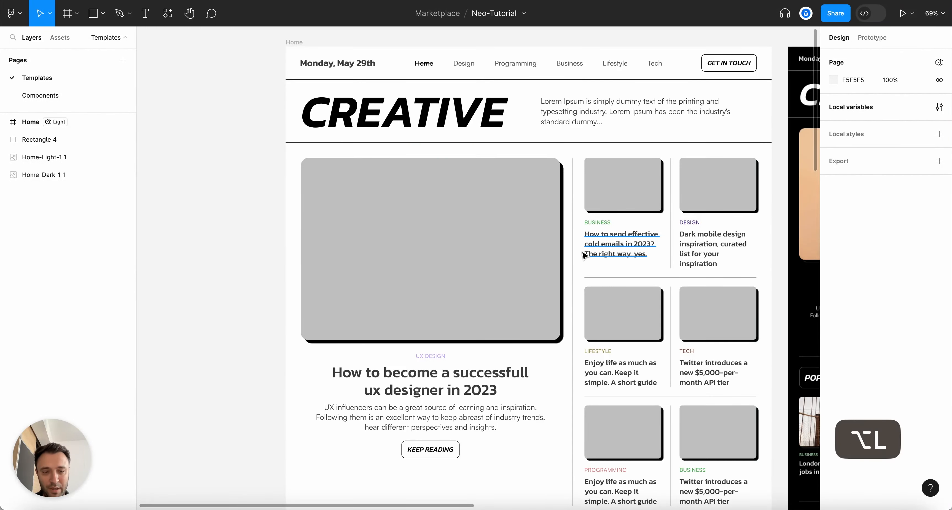
{"action": "scroll", "coordinate": [583, 255], "scroll_direction": "down", "scroll_amount": 3}
{"action": "scroll", "coordinate": [542, 259], "scroll_direction": "up", "scroll_amount": 3}
{"action": "scroll", "coordinate": [615, 79], "scroll_direction": "up", "scroll_amount": 2}
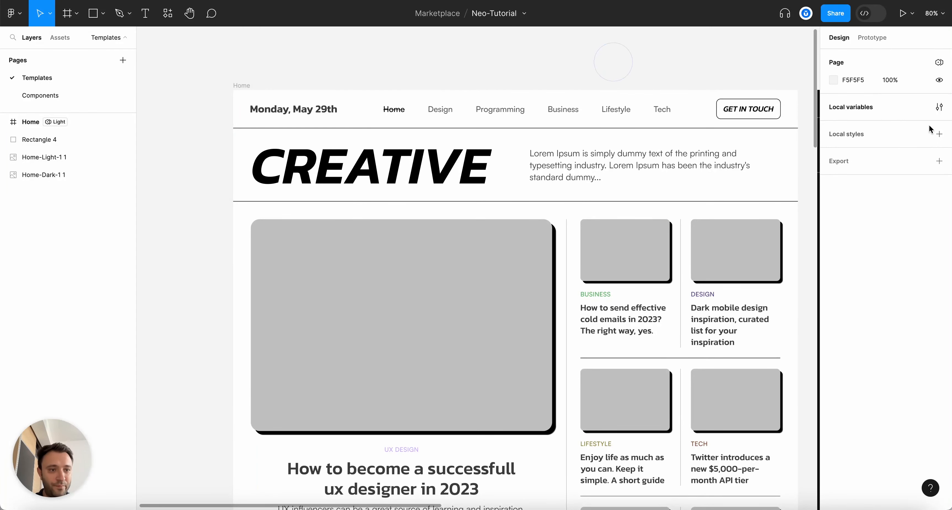
{"action": "left_click", "coordinate": [691, 343]}
{"action": "left_click", "coordinate": [765, 283]}
{"action": "left_click", "coordinate": [800, 45]}
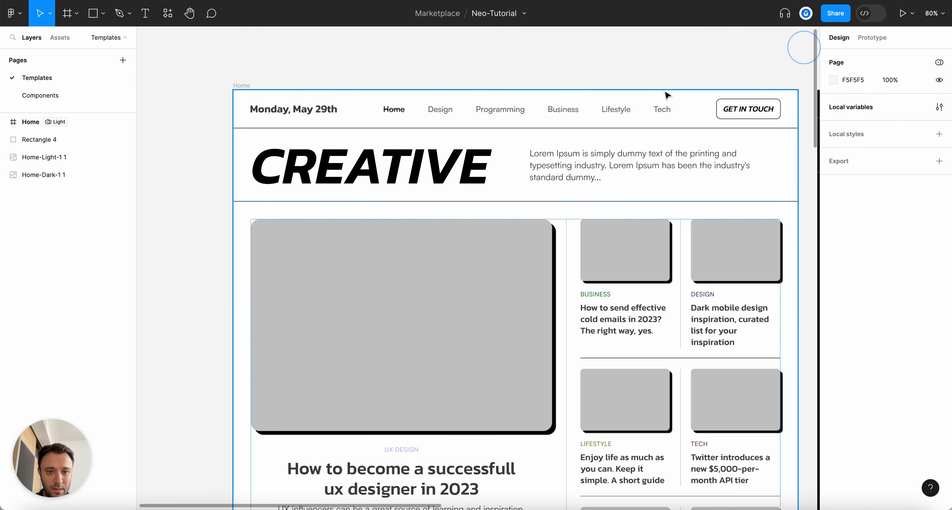
{"action": "scroll", "coordinate": [598, 312], "scroll_direction": "up", "scroll_amount": 2}
{"action": "scroll", "coordinate": [665, 344], "scroll_direction": "down", "scroll_amount": 5}
{"action": "scroll", "coordinate": [595, 214], "scroll_direction": "down", "scroll_amount": 3}
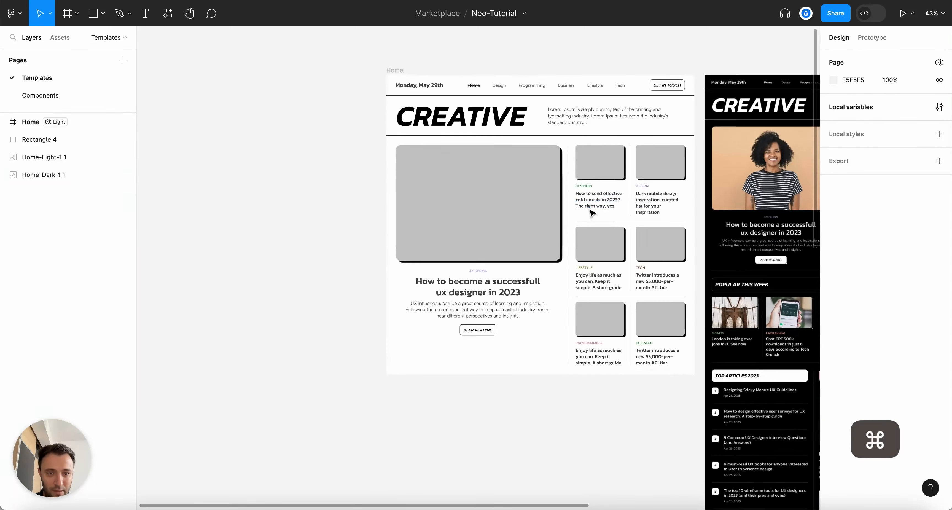
{"action": "scroll", "coordinate": [594, 215], "scroll_direction": "up", "scroll_amount": 3}
{"action": "key", "text": "alt"}
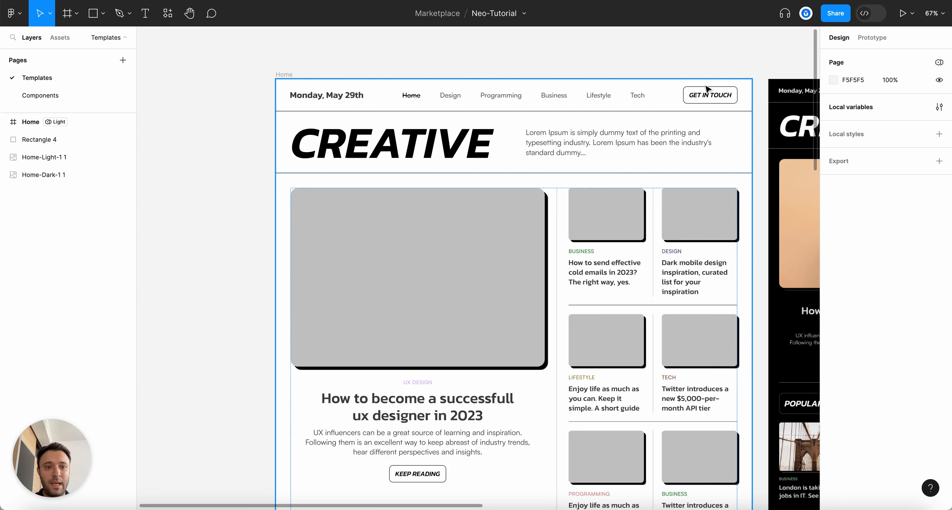
{"action": "double_click", "coordinate": [706, 97]}
{"action": "left_click", "coordinate": [706, 98]}
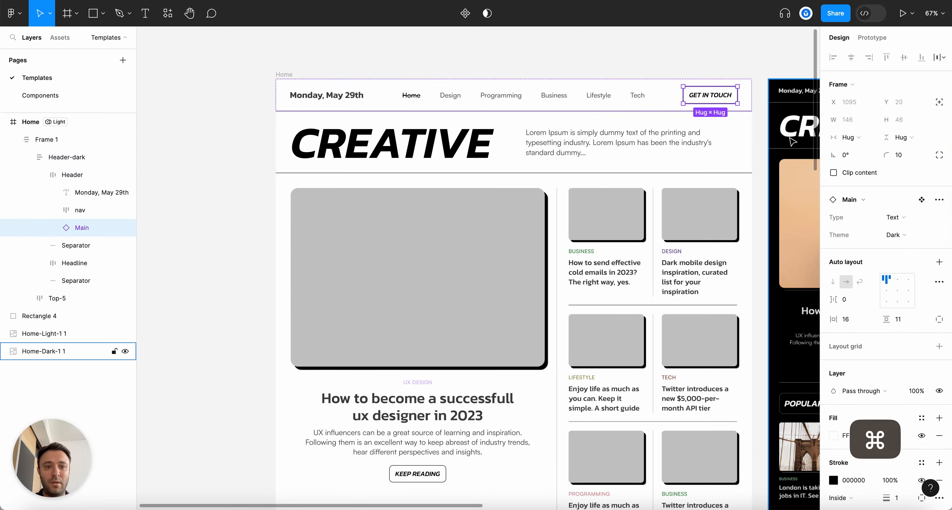
{"action": "scroll", "coordinate": [792, 141], "scroll_direction": "up", "scroll_amount": 2}
{"action": "scroll", "coordinate": [792, 141], "scroll_direction": "up", "scroll_amount": 3}
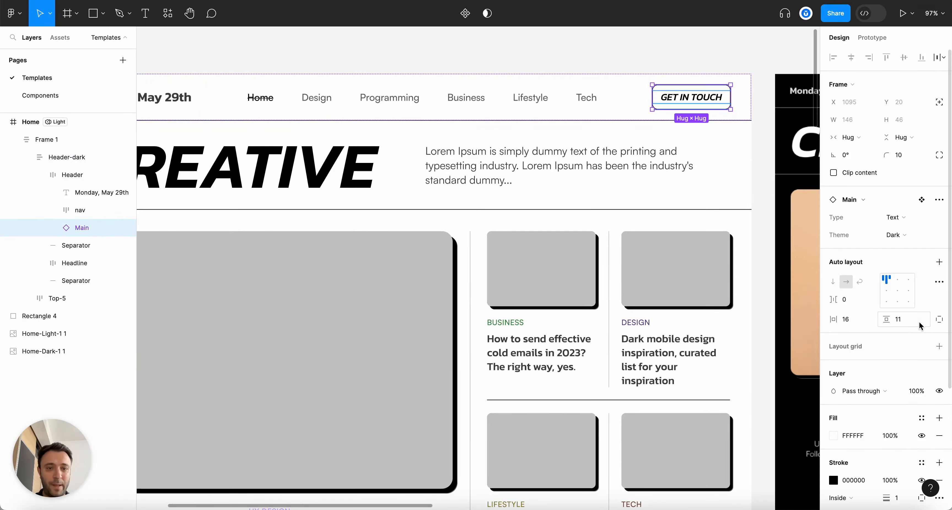
{"action": "scroll", "coordinate": [923, 327], "scroll_direction": "down", "scroll_amount": 4}
{"action": "scroll", "coordinate": [905, 351], "scroll_direction": "down", "scroll_amount": 1}
{"action": "left_click", "coordinate": [832, 442]}
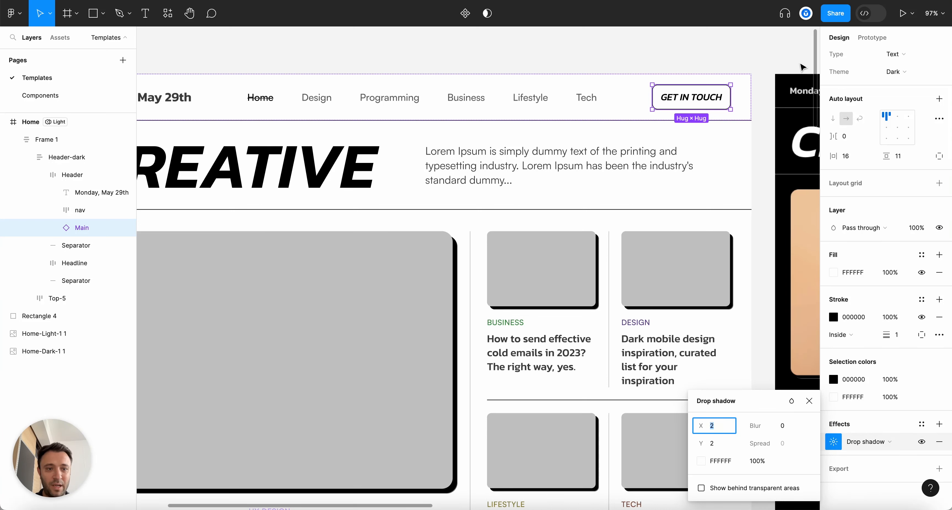
{"action": "left_click", "coordinate": [775, 44]}
On the Components page, inspect the Main GET IN TOUCH button set's Light and Dark variants
{"action": "left_click", "coordinate": [67, 95]}
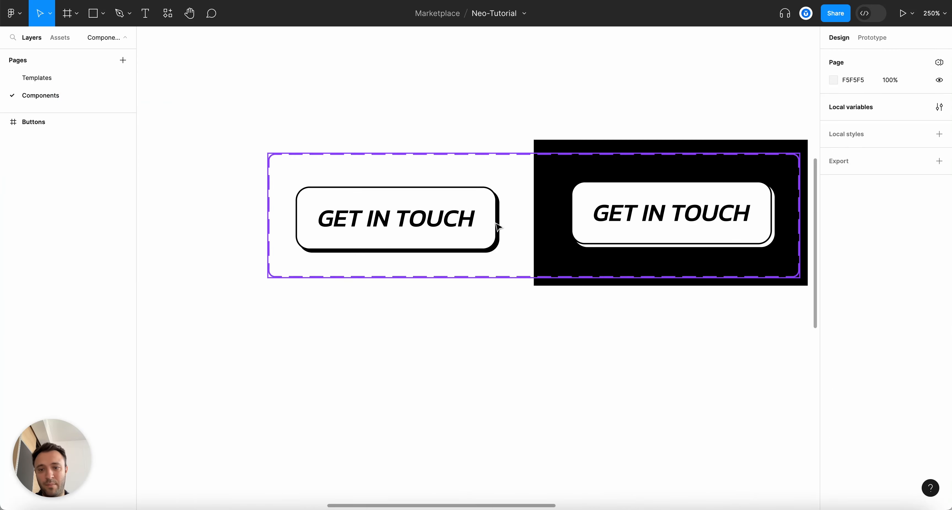
{"action": "scroll", "coordinate": [497, 226], "scroll_direction": "up", "scroll_amount": 3}
{"action": "scroll", "coordinate": [497, 226], "scroll_direction": "down", "scroll_amount": 3}
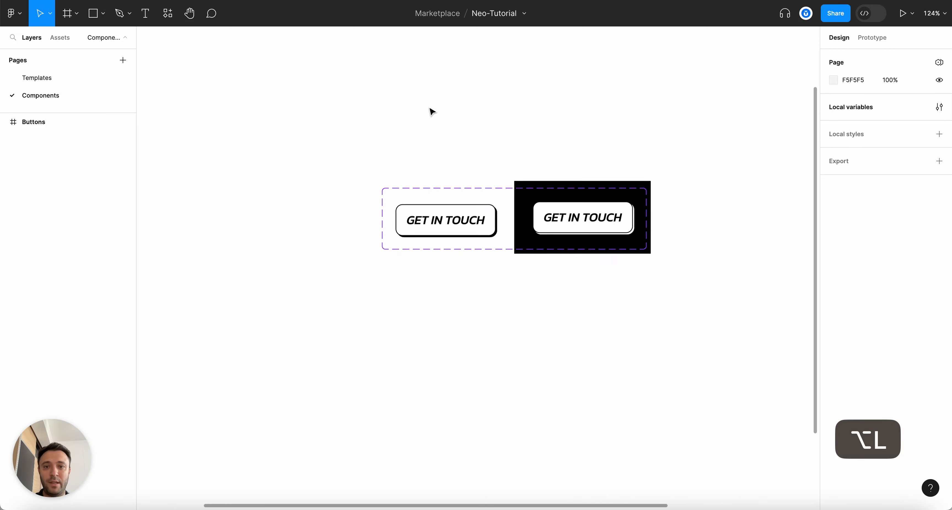
{"action": "left_click", "coordinate": [420, 238]}
{"action": "scroll", "coordinate": [558, 295], "scroll_direction": "up", "scroll_amount": 2}
{"action": "scroll", "coordinate": [559, 296], "scroll_direction": "up", "scroll_amount": 1}
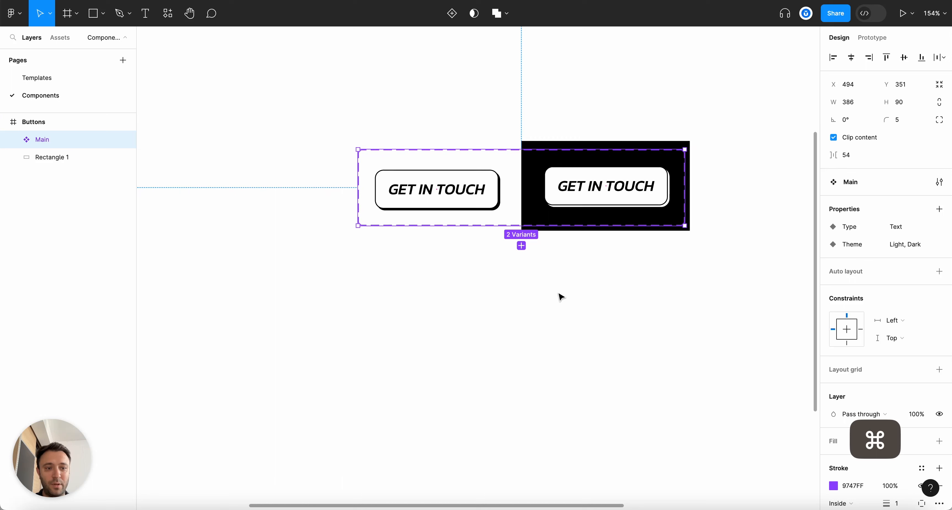
{"action": "double_click", "coordinate": [465, 207]}
{"action": "scroll", "coordinate": [436, 220], "scroll_direction": "up", "scroll_amount": 3}
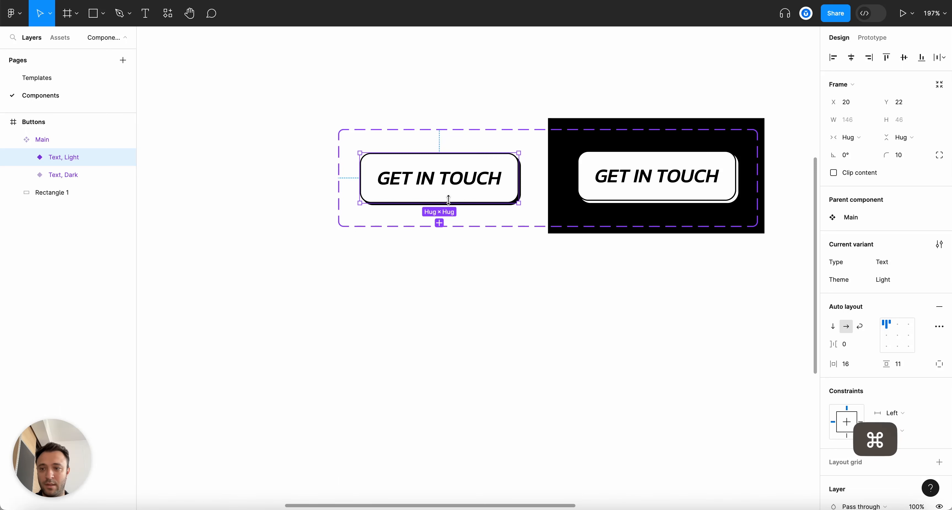
{"action": "scroll", "coordinate": [413, 203], "scroll_direction": "up", "scroll_amount": 1}
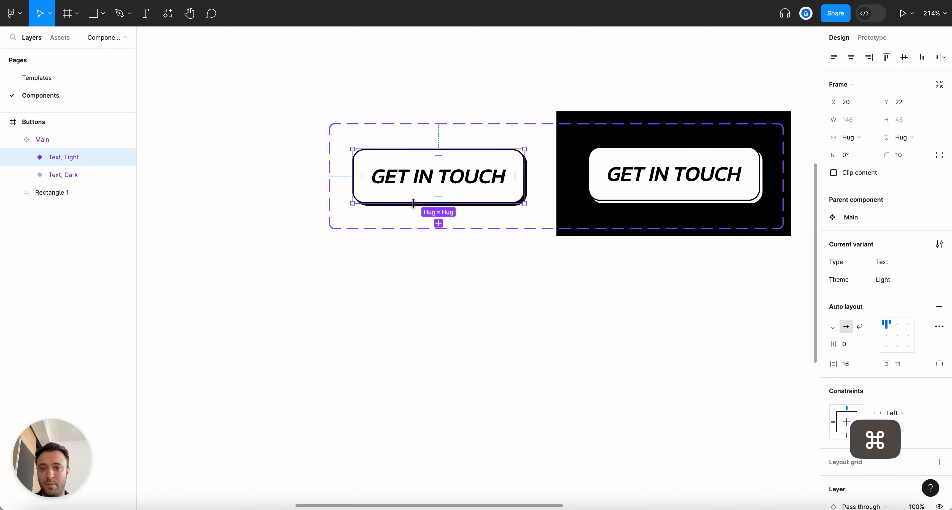
{"action": "left_click", "coordinate": [675, 187]}
{"action": "left_click", "coordinate": [501, 88]}
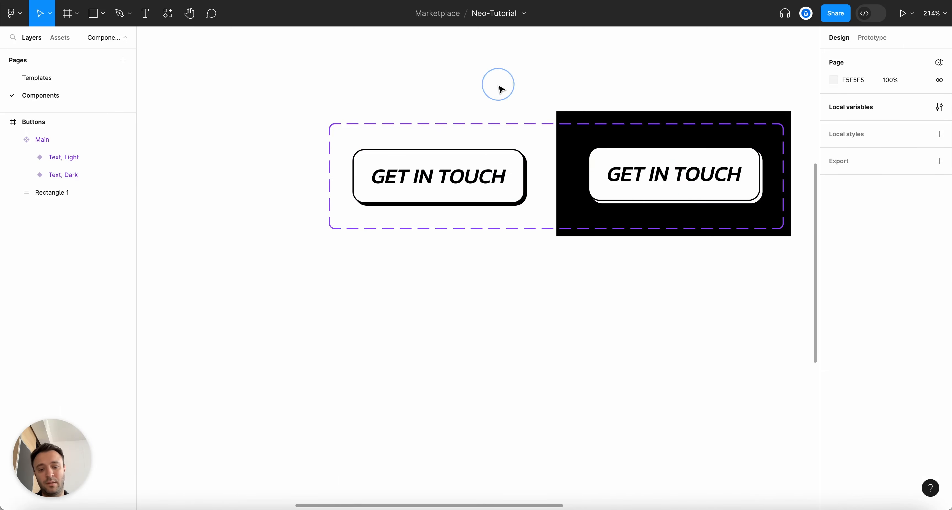
{"action": "key", "text": "alt+l"}
On Templates, set the header's GET IN TOUCH button instance theme to Light
{"action": "left_click", "coordinate": [77, 83]}
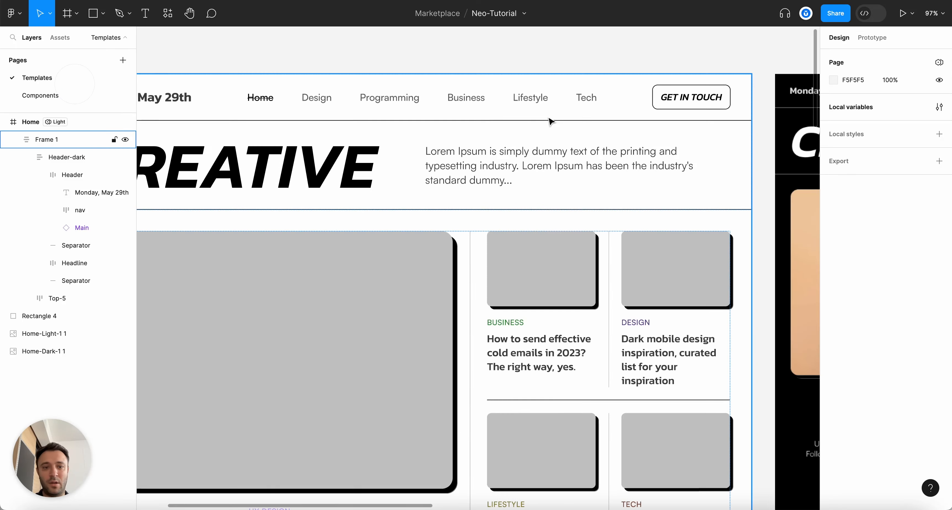
{"action": "left_click", "coordinate": [718, 93]}
{"action": "left_click", "coordinate": [719, 96]}
{"action": "left_click", "coordinate": [719, 95]}
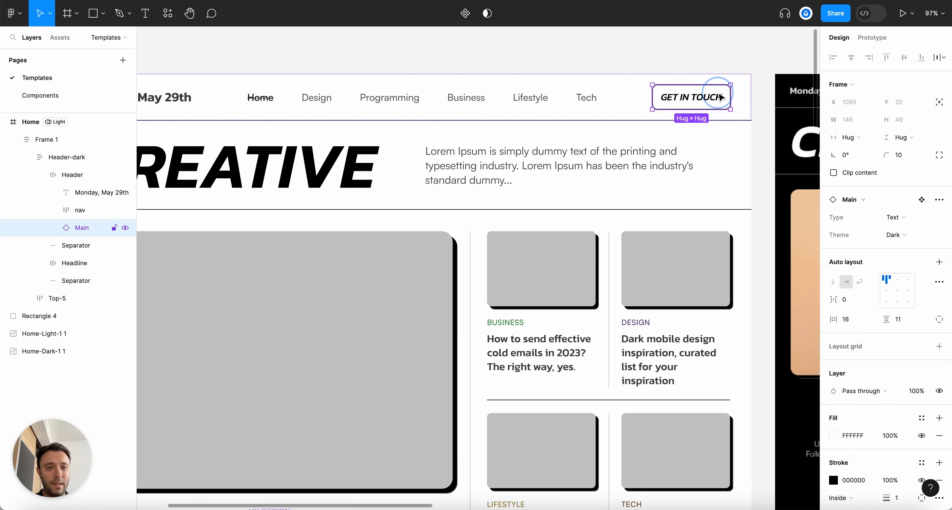
{"action": "left_click", "coordinate": [904, 234]}
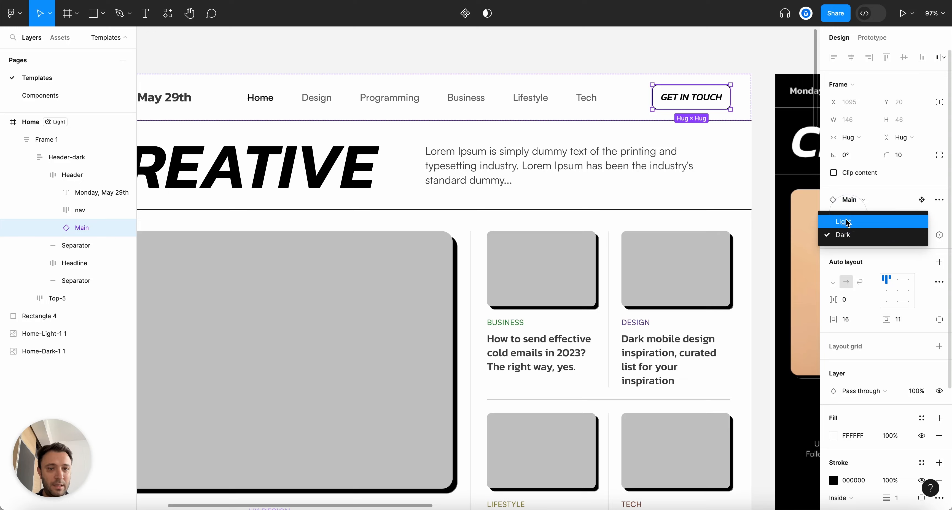
{"action": "left_click", "coordinate": [847, 222]}
{"action": "left_click", "coordinate": [725, 69]}
{"action": "scroll", "coordinate": [725, 68], "scroll_direction": "down", "scroll_amount": 3}
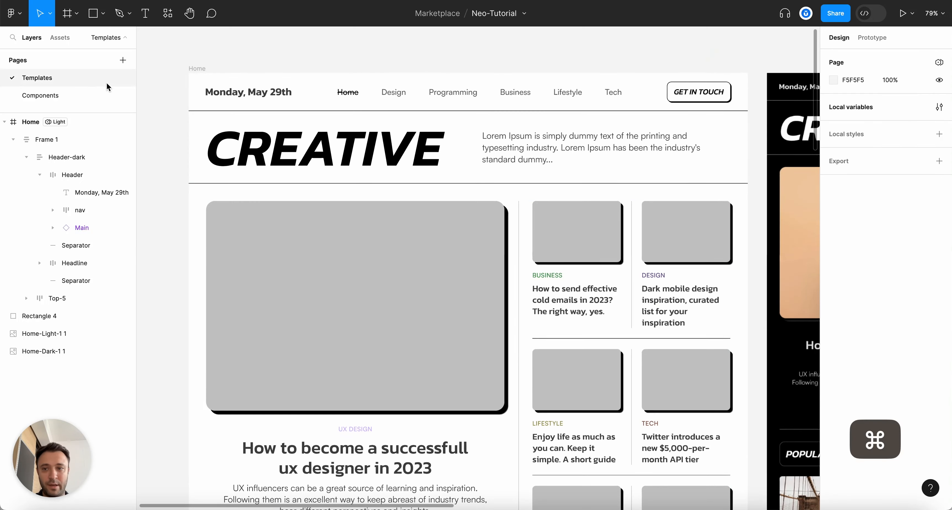
Set the Home frame's Tokens mode to Dark
{"action": "left_click", "coordinate": [193, 68]}
{"action": "left_click", "coordinate": [893, 270]}
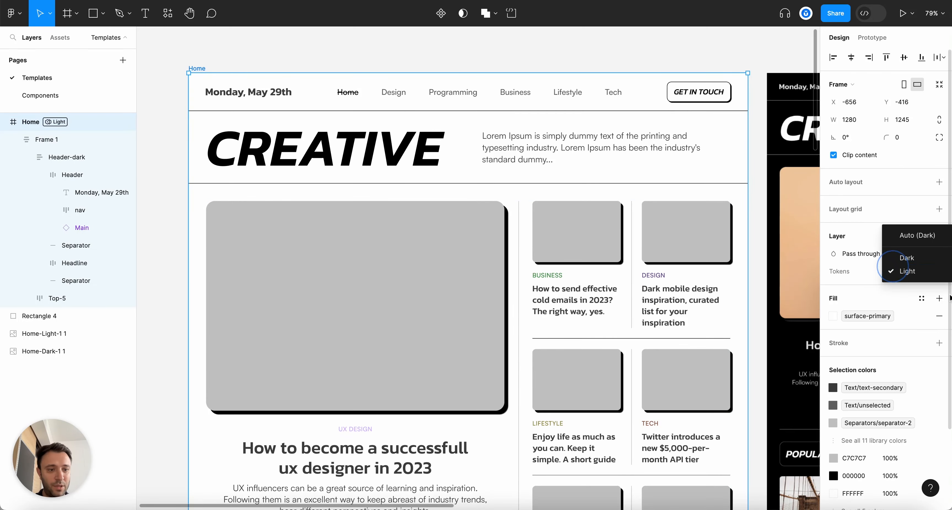
{"action": "left_click", "coordinate": [918, 258]}
{"action": "scroll", "coordinate": [705, 84], "scroll_direction": "up", "scroll_amount": 5}
Set the GET IN TOUCH button instance's Theme property to Dark
{"action": "left_click", "coordinate": [741, 107]}
{"action": "left_click", "coordinate": [741, 107]}
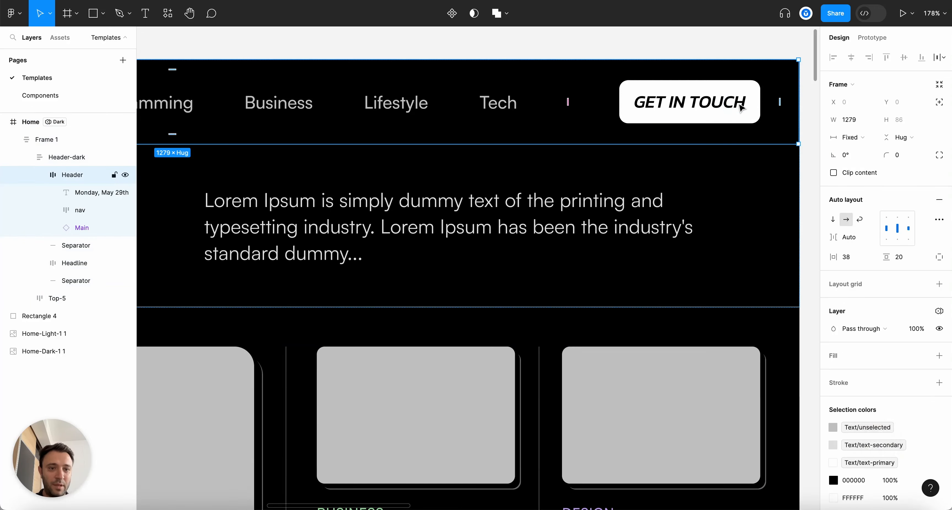
{"action": "left_click", "coordinate": [741, 108]}
{"action": "left_click", "coordinate": [902, 234]}
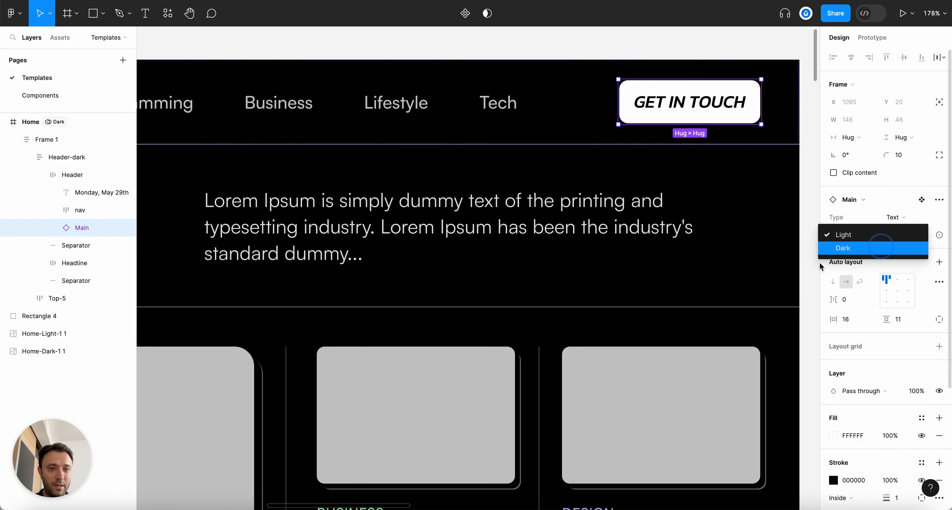
{"action": "left_click", "coordinate": [881, 249]}
{"action": "scroll", "coordinate": [690, 257], "scroll_direction": "down", "scroll_amount": 5}
{"action": "left_click", "coordinate": [715, 127]}
{"action": "scroll", "coordinate": [714, 127], "scroll_direction": "left", "scroll_amount": 3}
{"action": "scroll", "coordinate": [720, 149], "scroll_direction": "down", "scroll_amount": 6}
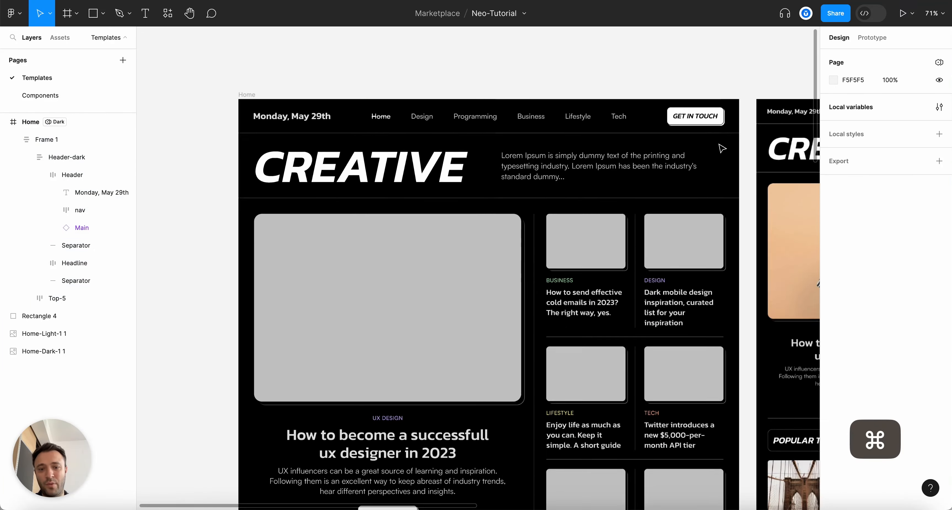
Drill into the Top-5 section down to the main article's image placeholder to inspect it
{"action": "double_click", "coordinate": [516, 361]}
{"action": "double_click", "coordinate": [516, 361]}
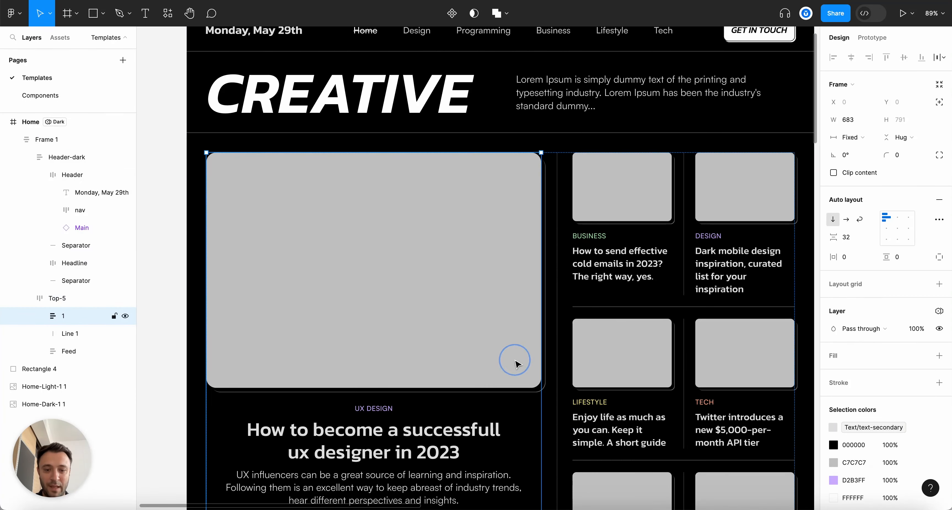
{"action": "double_click", "coordinate": [516, 361]}
{"action": "scroll", "coordinate": [516, 362], "scroll_direction": "down", "scroll_amount": 2}
{"action": "scroll", "coordinate": [416, 341], "scroll_direction": "up", "scroll_amount": 2}
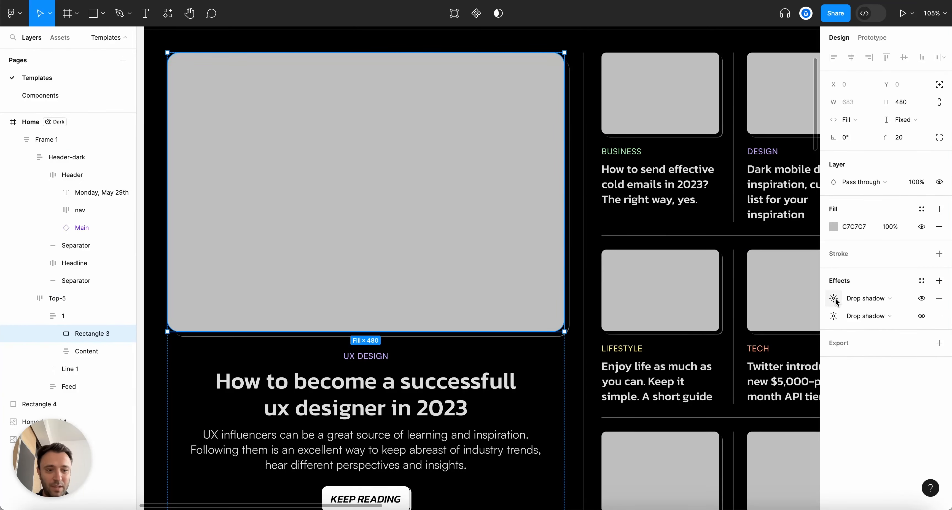
{"action": "scroll", "coordinate": [628, 288], "scroll_direction": "down", "scroll_amount": 5}
{"action": "scroll", "coordinate": [714, 224], "scroll_direction": "up", "scroll_amount": 6}
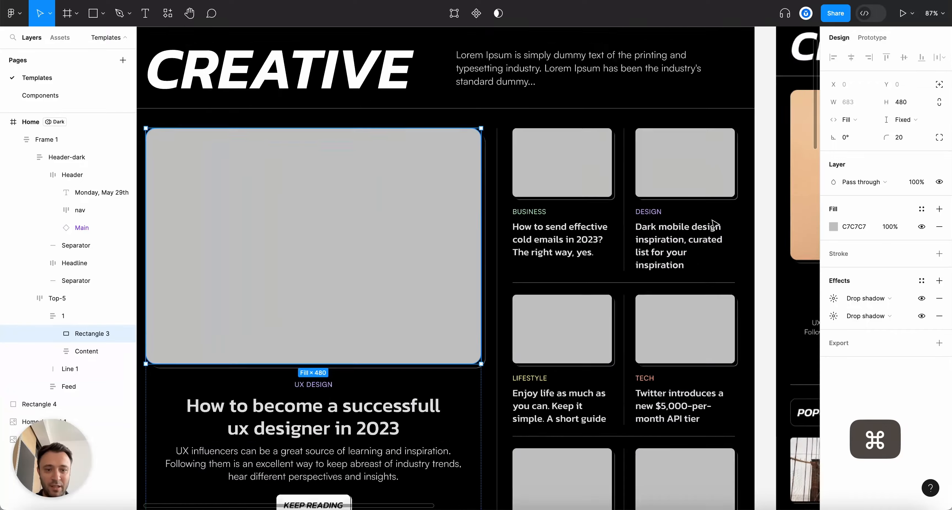
{"action": "scroll", "coordinate": [671, 130], "scroll_direction": "down", "scroll_amount": 3}
{"action": "scroll", "coordinate": [671, 130], "scroll_direction": "up", "scroll_amount": 4}
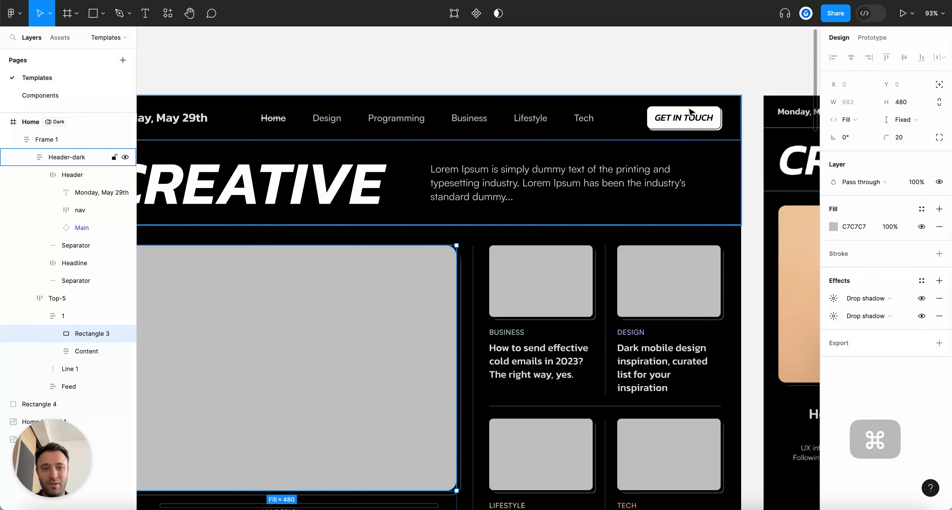
Clear the selection and collapse the whole layer tree with ⌥L
{"action": "left_click", "coordinate": [556, 81]}
{"action": "key", "text": "alt+l"}
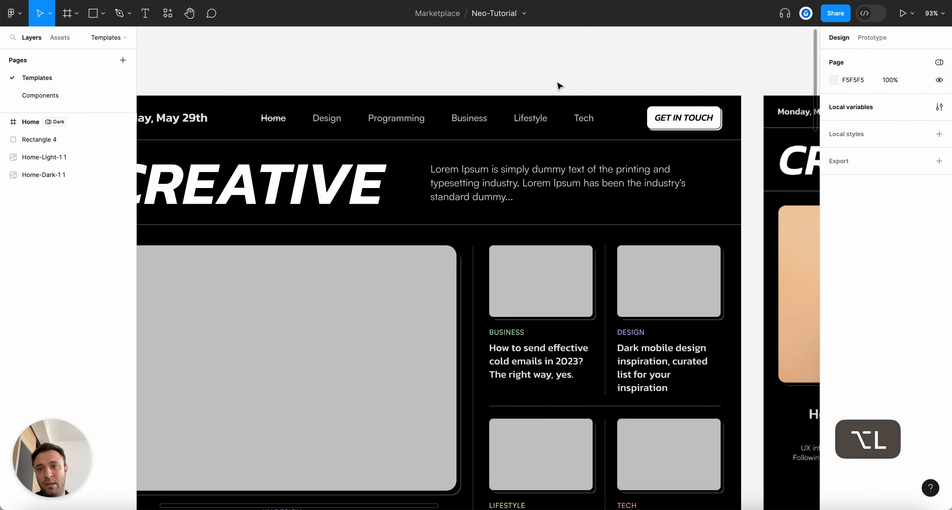
{"action": "scroll", "coordinate": [559, 88], "scroll_direction": "down", "scroll_amount": 5}
{"action": "scroll", "coordinate": [516, 304], "scroll_direction": "up", "scroll_amount": 5}
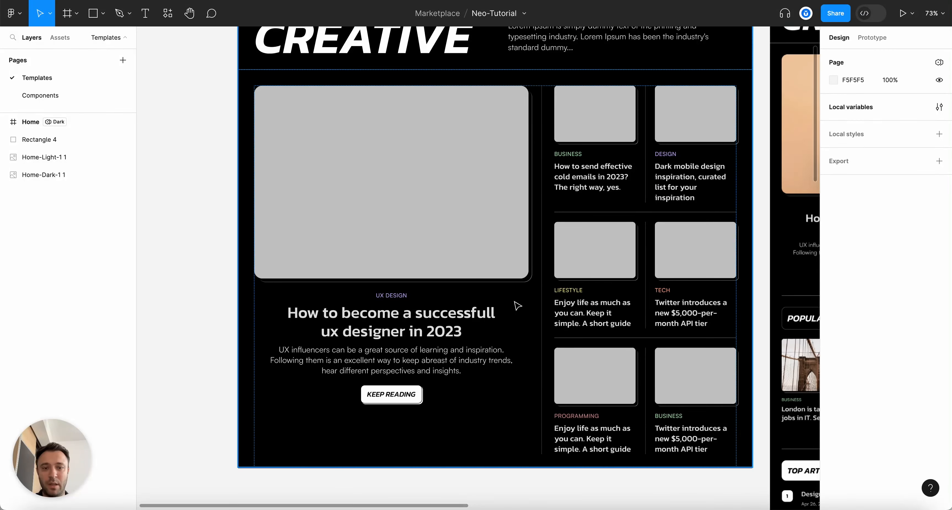
{"action": "scroll", "coordinate": [518, 305], "scroll_direction": "up", "scroll_amount": 3}
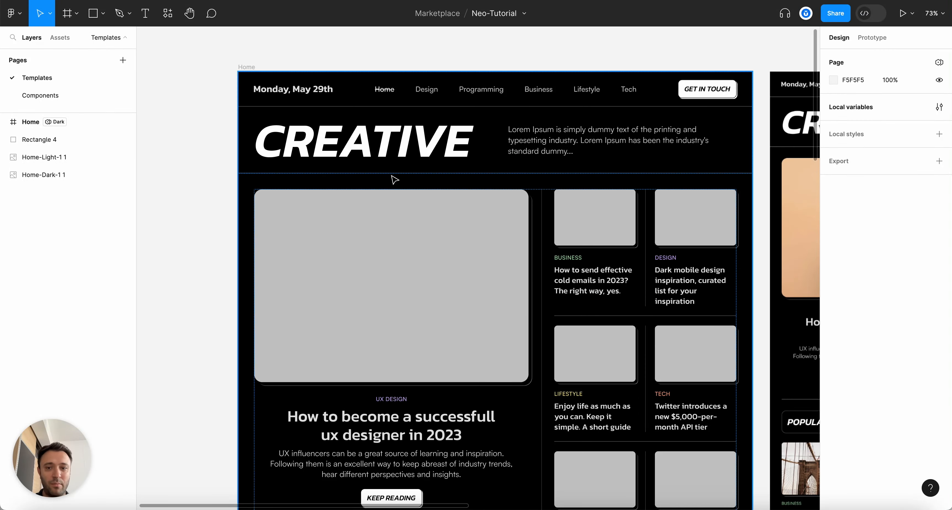
{"action": "scroll", "coordinate": [221, 168], "scroll_direction": "down", "scroll_amount": 2}
{"action": "scroll", "coordinate": [221, 168], "scroll_direction": "up", "scroll_amount": 4}
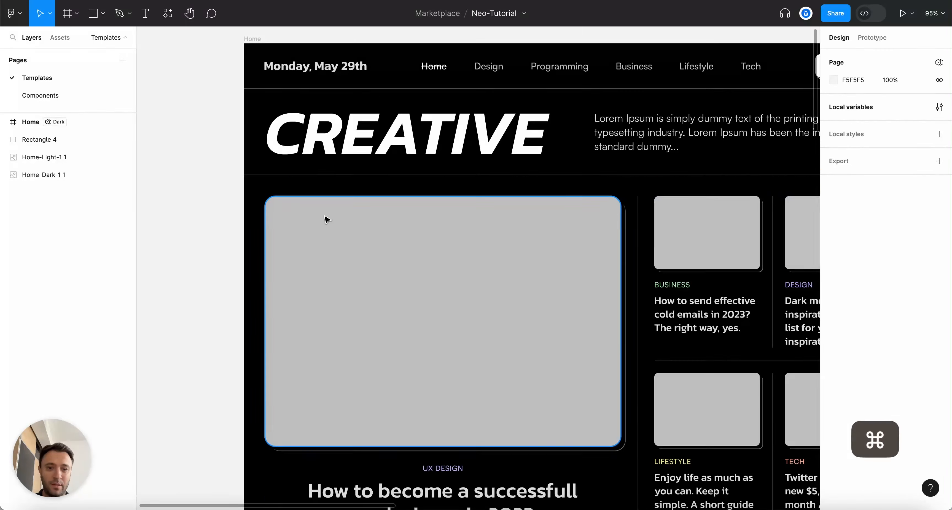
{"action": "scroll", "coordinate": [428, 278], "scroll_direction": "down", "scroll_amount": 3}
{"action": "scroll", "coordinate": [568, 324], "scroll_direction": "right", "scroll_amount": 2}
{"action": "scroll", "coordinate": [495, 303], "scroll_direction": "down", "scroll_amount": 5}
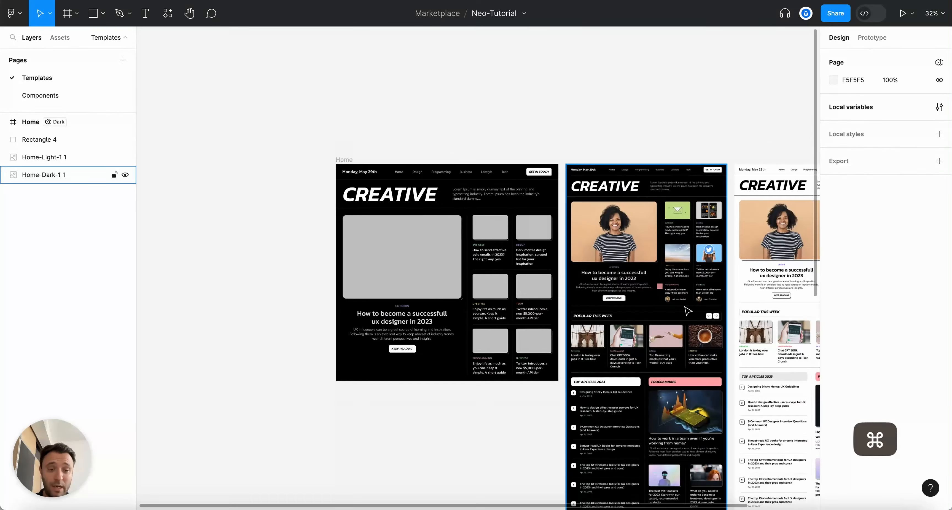
{"action": "scroll", "coordinate": [686, 310], "scroll_direction": "up", "scroll_amount": 5}
{"action": "scroll", "coordinate": [578, 215], "scroll_direction": "down", "scroll_amount": 1}
Delete the stray coral Rectangle 4 square from the canvas
{"action": "left_click", "coordinate": [579, 213]}
{"action": "key", "text": "Delete"}
{"action": "scroll", "coordinate": [590, 213], "scroll_direction": "down", "scroll_amount": 3}
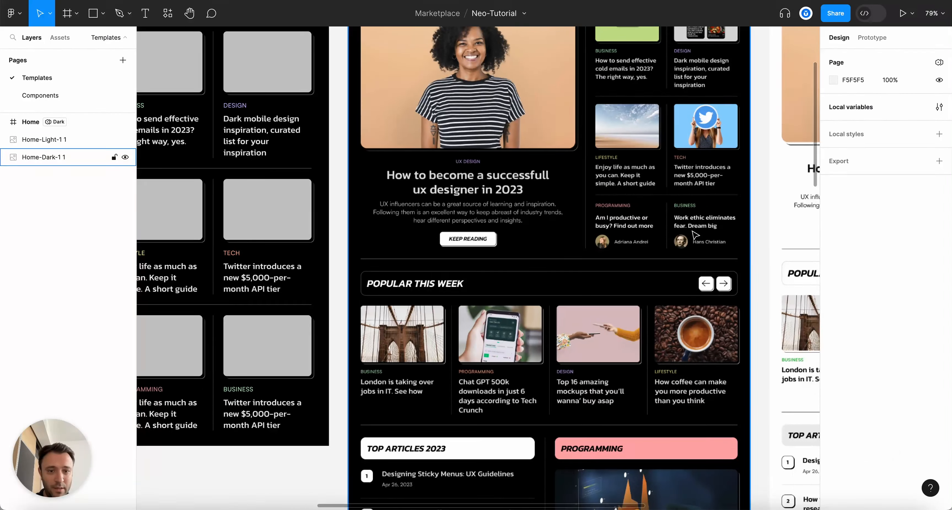
{"action": "scroll", "coordinate": [628, 229], "scroll_direction": "left", "scroll_amount": 5}
{"action": "scroll", "coordinate": [665, 251], "scroll_direction": "down", "scroll_amount": 5}
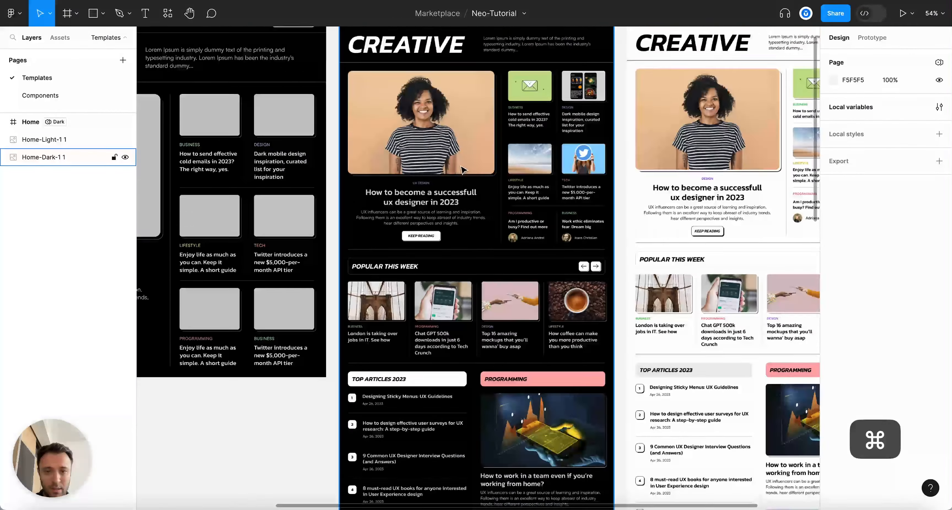
{"action": "scroll", "coordinate": [254, 374], "scroll_direction": "up", "scroll_amount": 5}
Delete the image frames from the Programming and Business cards
{"action": "scroll", "coordinate": [254, 374], "scroll_direction": "up", "scroll_amount": 2}
{"action": "left_click", "coordinate": [352, 244], "text": "super"}
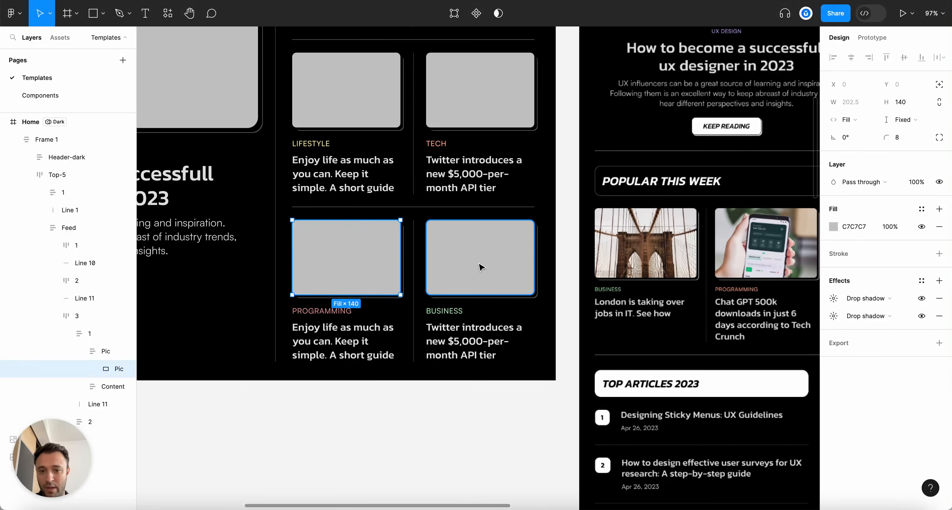
{"action": "left_click", "coordinate": [104, 356]}
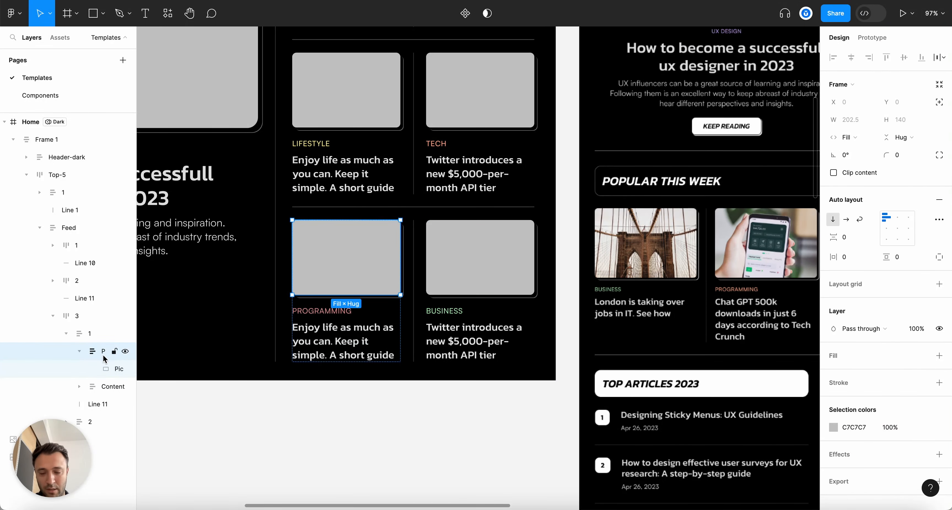
{"action": "key", "text": "BackSpace"}
{"action": "left_click", "coordinate": [460, 244]}
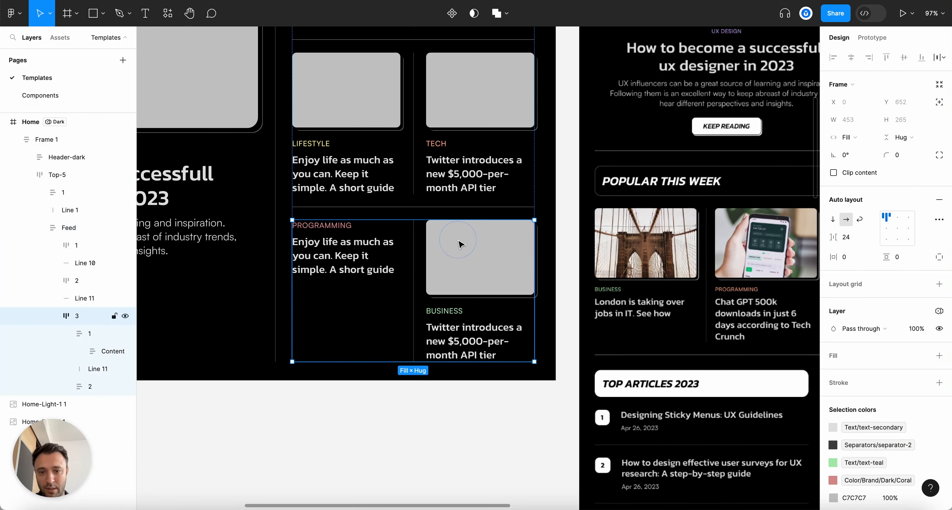
{"action": "left_click", "coordinate": [460, 244]}
{"action": "key", "text": "BackSpace"}
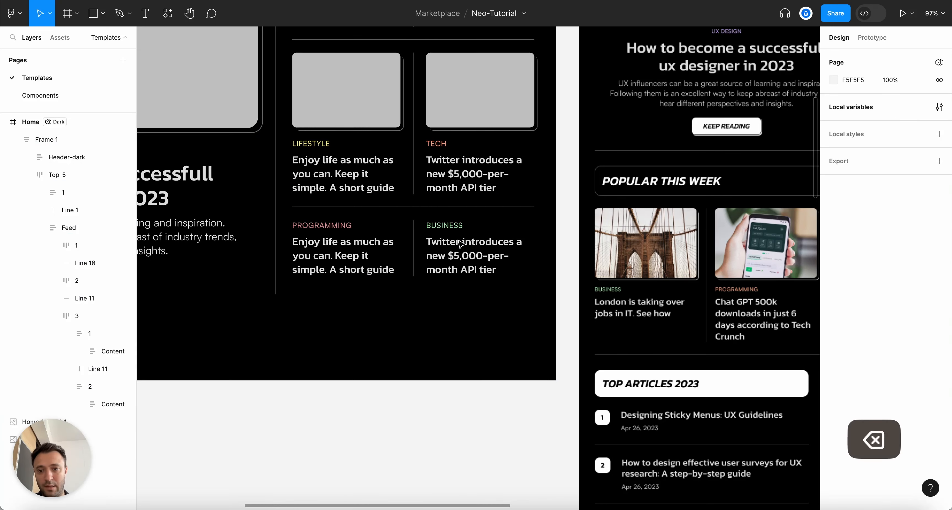
Change the Programming card's headline to 'Am I productive or not?'
{"action": "scroll", "coordinate": [422, 253], "scroll_direction": "left", "scroll_amount": 3}
{"action": "scroll", "coordinate": [422, 252], "scroll_direction": "up", "scroll_amount": 5}
{"action": "double_click", "coordinate": [421, 252]}
{"action": "type", "text": "Am "}
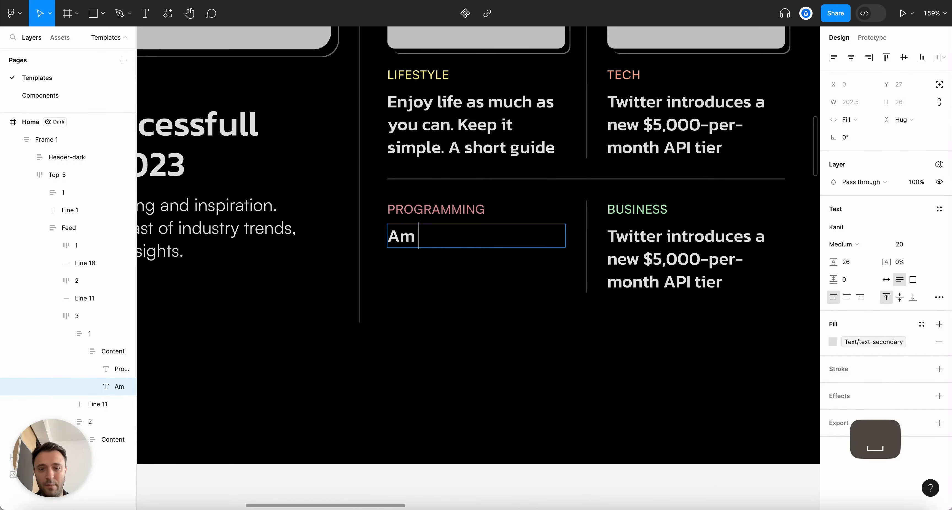
{"action": "type", "text": "I productive or not?"}
{"action": "key", "text": "Escape"}
{"action": "scroll", "coordinate": [413, 276], "scroll_direction": "down", "scroll_amount": 5}
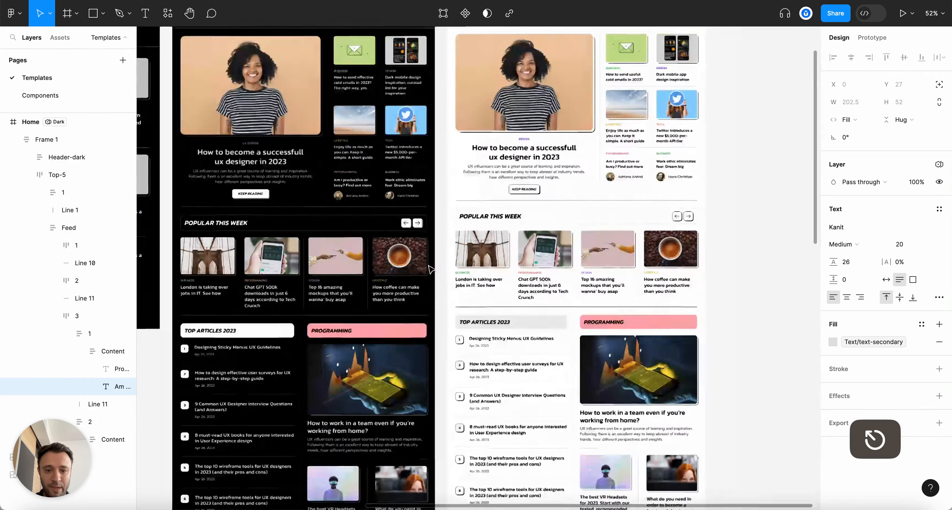
{"action": "scroll", "coordinate": [281, 172], "scroll_direction": "up", "scroll_amount": 10}
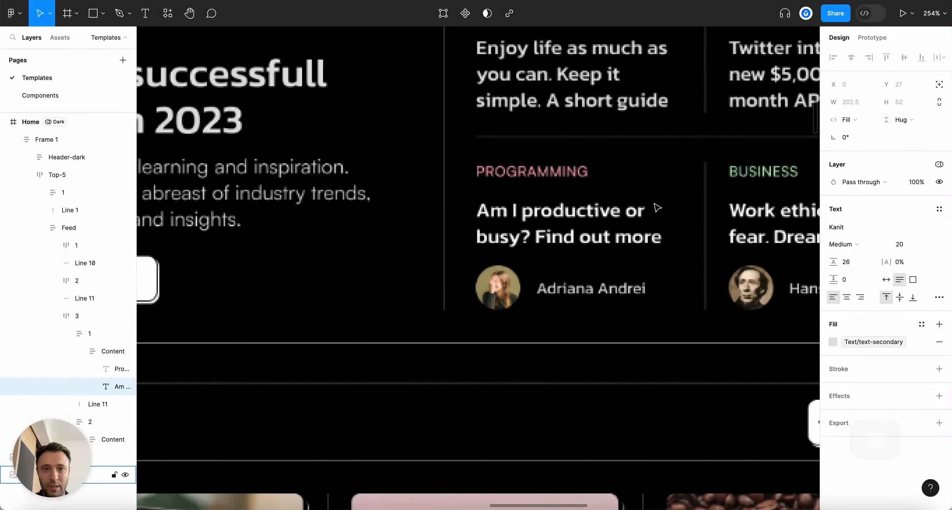
{"action": "scroll", "coordinate": [594, 269], "scroll_direction": "down", "scroll_amount": 3}
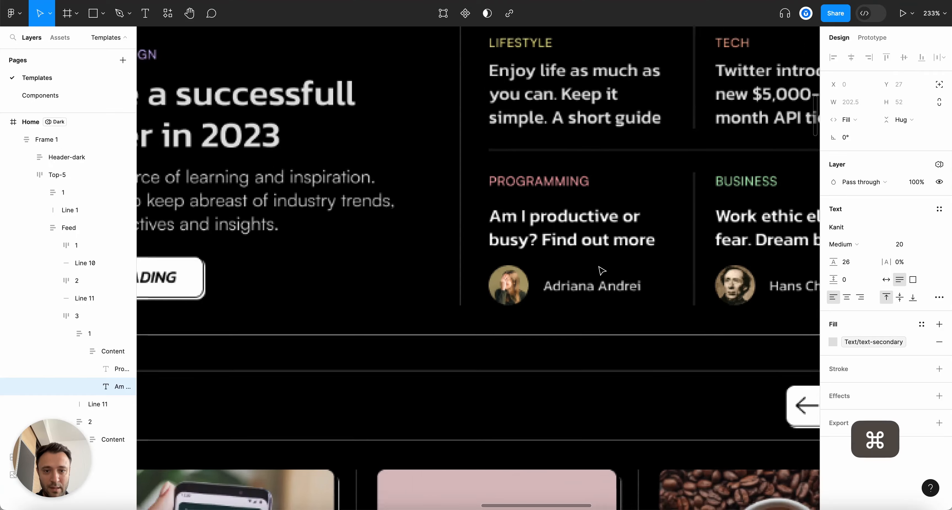
{"action": "scroll", "coordinate": [591, 269], "scroll_direction": "down", "scroll_amount": 5}
{"action": "scroll", "coordinate": [399, 282], "scroll_direction": "up", "scroll_amount": 10}
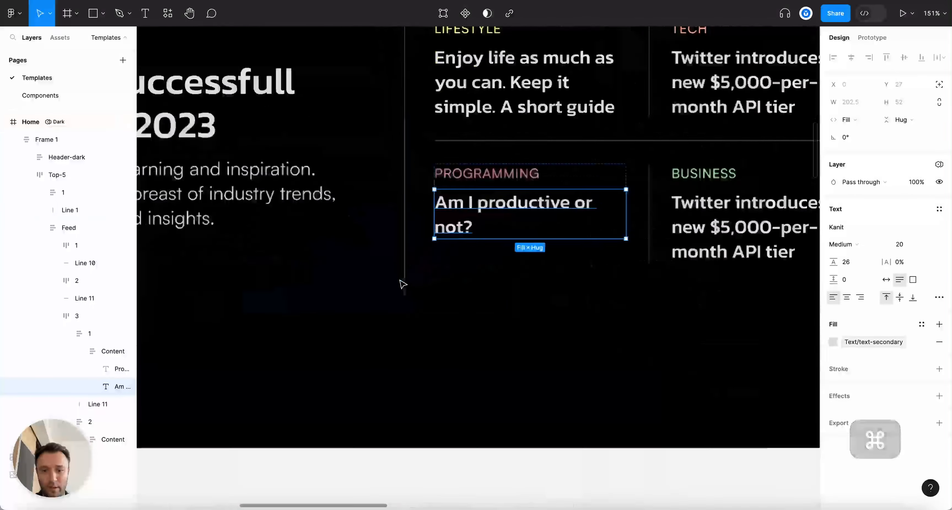
{"action": "double_click", "coordinate": [485, 215]}
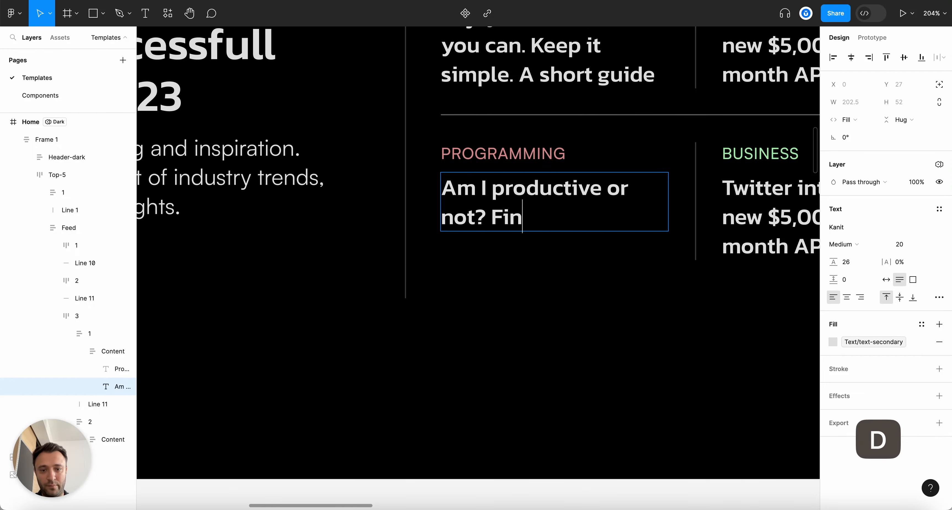
{"action": "key", "text": "Escape"}
Change the Business card's headline to 'Work ethic eliminates fear. Dream big.'
{"action": "scroll", "coordinate": [485, 214], "scroll_direction": "down", "scroll_amount": 10}
{"action": "scroll", "coordinate": [491, 207], "scroll_direction": "right", "scroll_amount": 8}
{"action": "scroll", "coordinate": [512, 139], "scroll_direction": "up", "scroll_amount": 2}
{"action": "scroll", "coordinate": [512, 137], "scroll_direction": "up", "scroll_amount": 5}
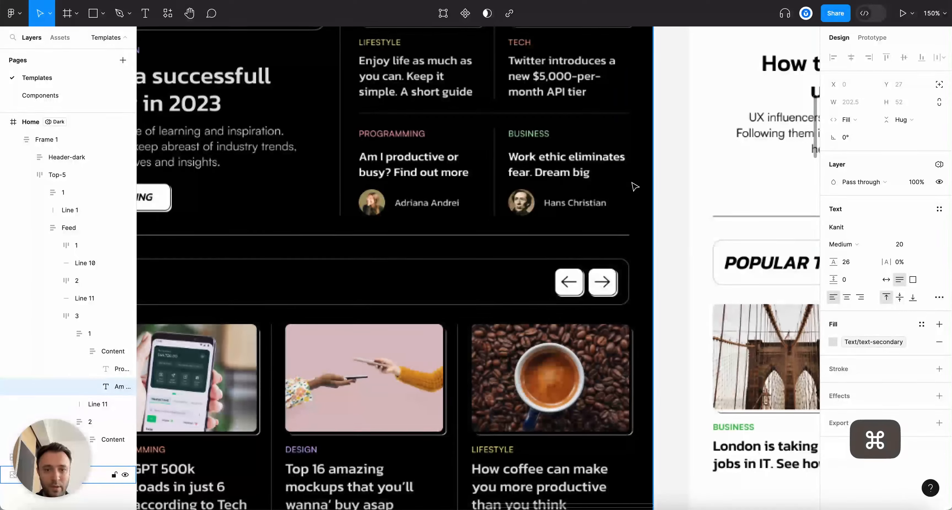
{"action": "scroll", "coordinate": [632, 185], "scroll_direction": "down", "scroll_amount": 7}
{"action": "scroll", "coordinate": [345, 227], "scroll_direction": "up", "scroll_amount": 3}
{"action": "scroll", "coordinate": [344, 227], "scroll_direction": "up", "scroll_amount": 3}
{"action": "left_click", "coordinate": [352, 272]}
{"action": "key", "text": "Return"}
{"action": "type", "text": "W"}
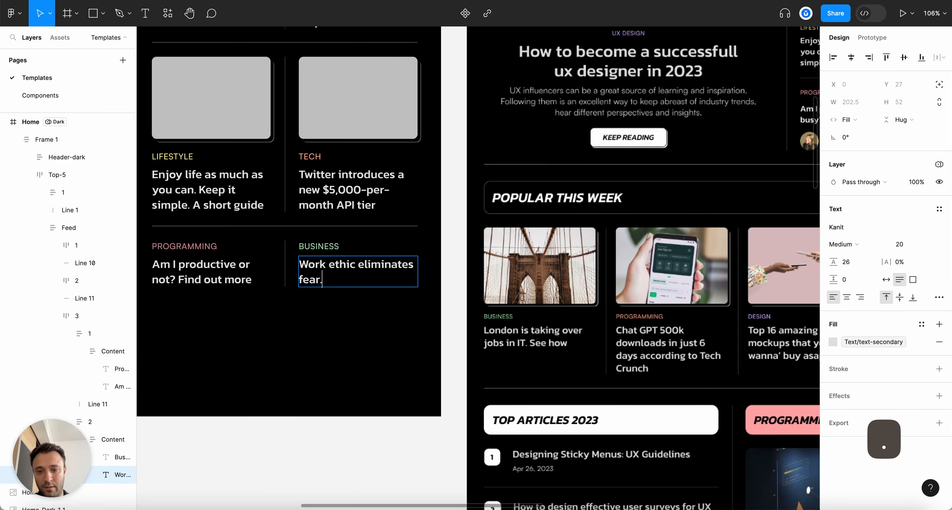
{"action": "scroll", "coordinate": [378, 274], "scroll_direction": "down", "scroll_amount": 5}
{"action": "scroll", "coordinate": [324, 233], "scroll_direction": "up", "scroll_amount": 6}
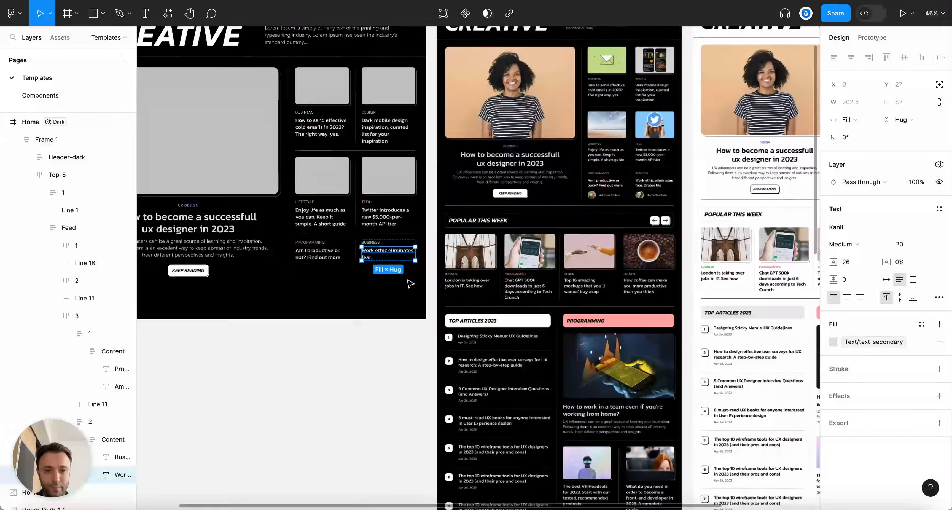
{"action": "double_click", "coordinate": [312, 226]}
{"action": "left_click", "coordinate": [337, 226]}
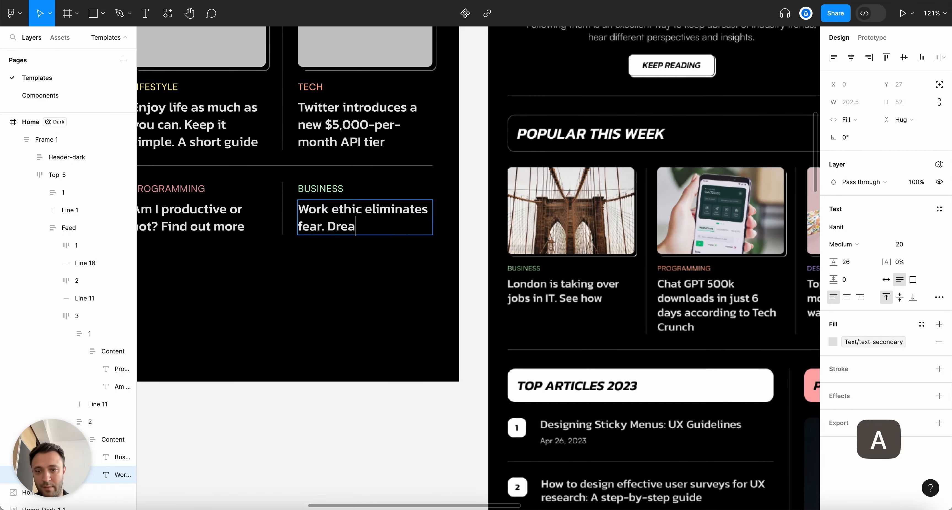
{"action": "key", "text": "Escape"}
Collapse the layer tree and select the Programming card's headline text
{"action": "scroll", "coordinate": [296, 247], "scroll_direction": "left", "scroll_amount": 5}
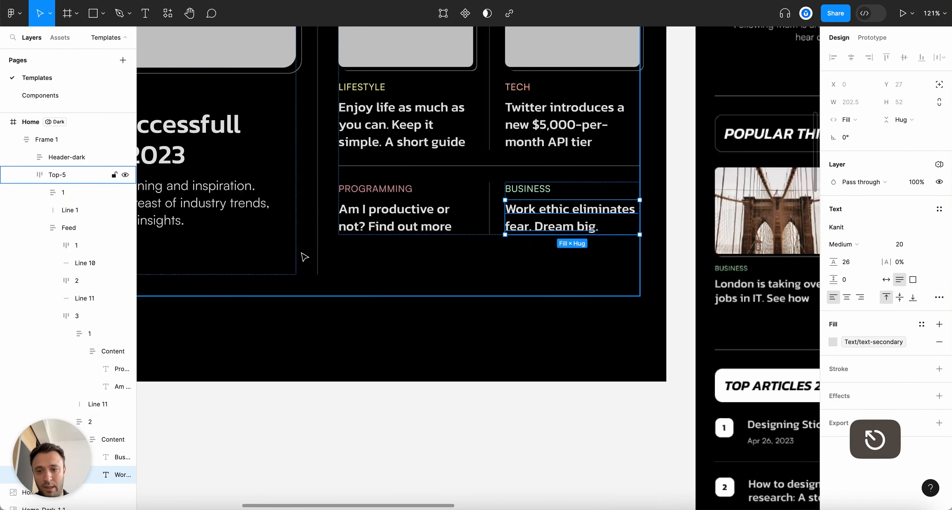
{"action": "scroll", "coordinate": [303, 255], "scroll_direction": "up", "scroll_amount": 3}
{"action": "left_click", "coordinate": [390, 329]}
{"action": "key", "text": "alt+l"}
{"action": "left_click", "coordinate": [433, 205], "text": "super"}
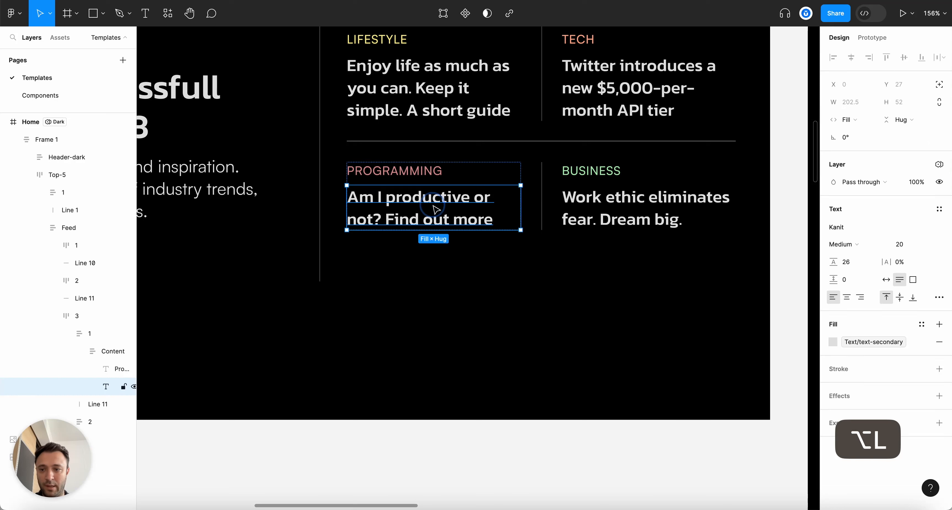
Draw a 39×39 circle and paste it into the Programming card's Content group
{"action": "left_click", "coordinate": [78, 351]}
{"action": "left_click", "coordinate": [102, 355]}
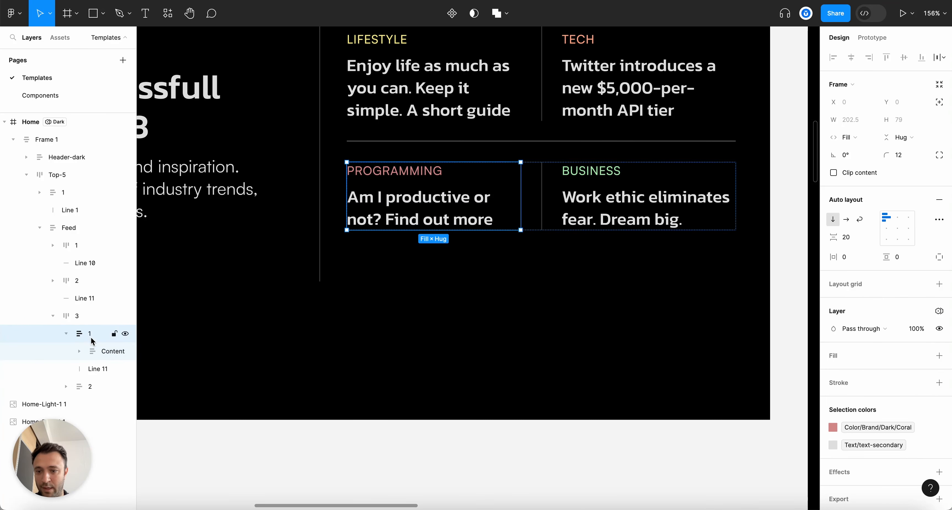
{"action": "key", "text": "r"}
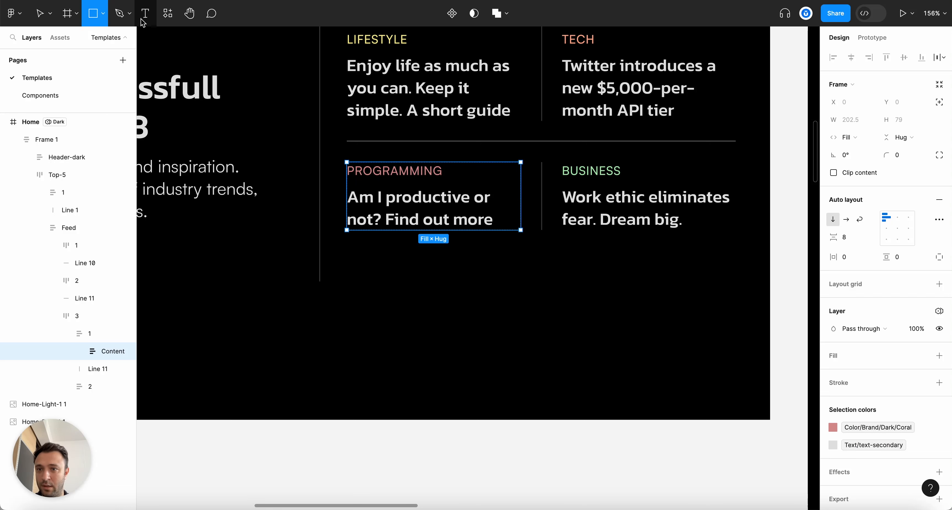
{"action": "left_click", "coordinate": [103, 14]}
{"action": "left_click", "coordinate": [85, 78]}
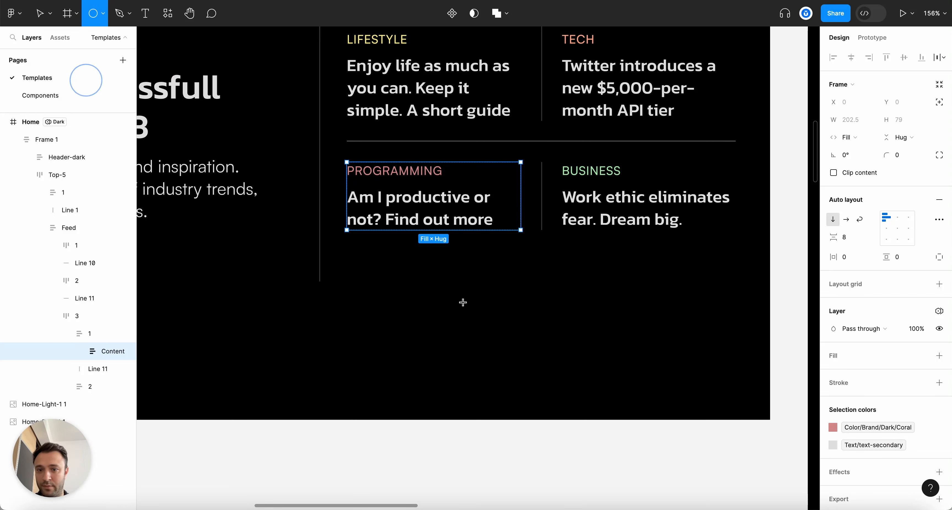
{"action": "key", "text": "shift"}
{"action": "left_click_drag", "start_coordinate": [330, 229], "coordinate": [351, 245]}
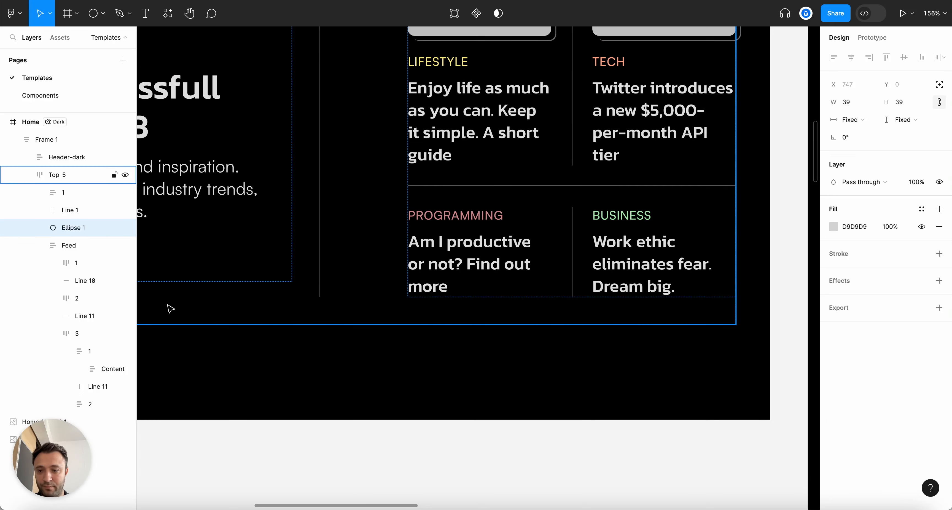
{"action": "key", "text": "cmd+x"}
{"action": "left_click", "coordinate": [412, 231]}
{"action": "key", "text": "cmd+v"}
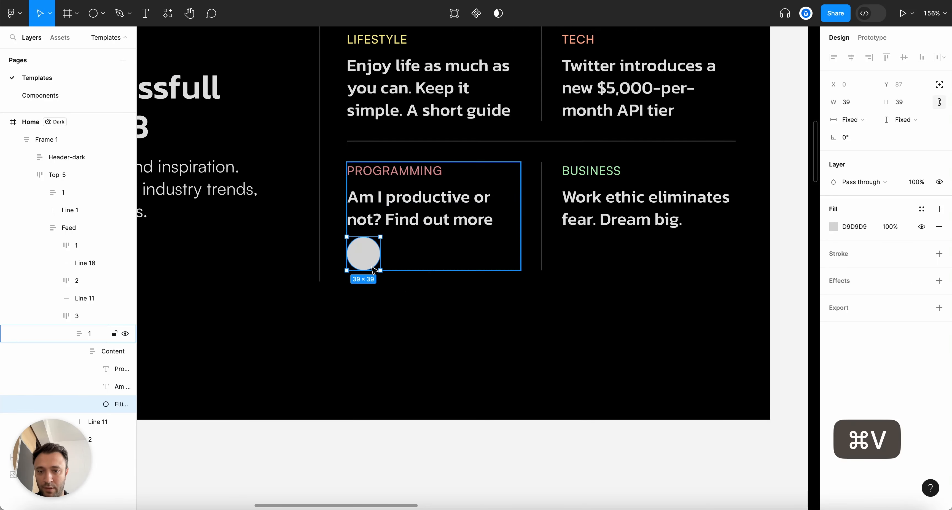
Add a text layer with the author's name below the circle, then select both
{"action": "scroll", "coordinate": [359, 287], "scroll_direction": "up", "scroll_amount": 5}
{"action": "key", "text": "t"}
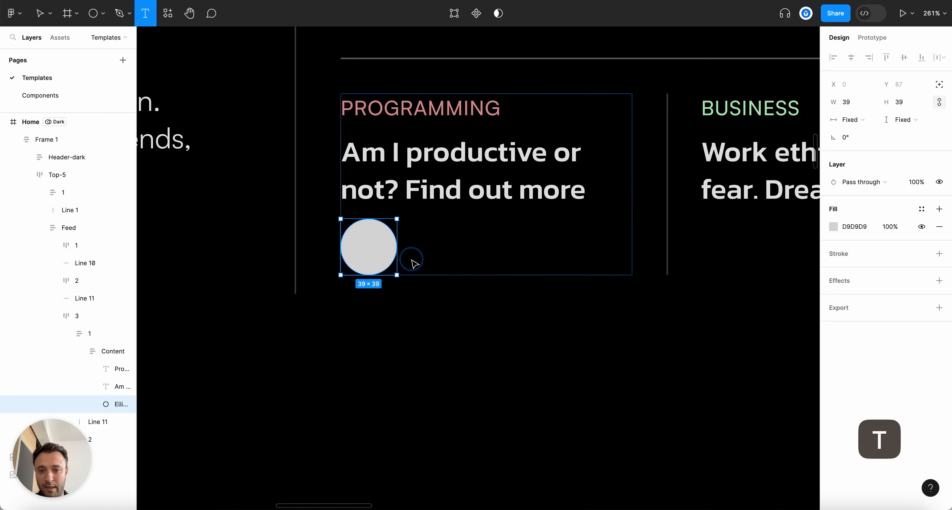
{"action": "left_click", "coordinate": [414, 263]}
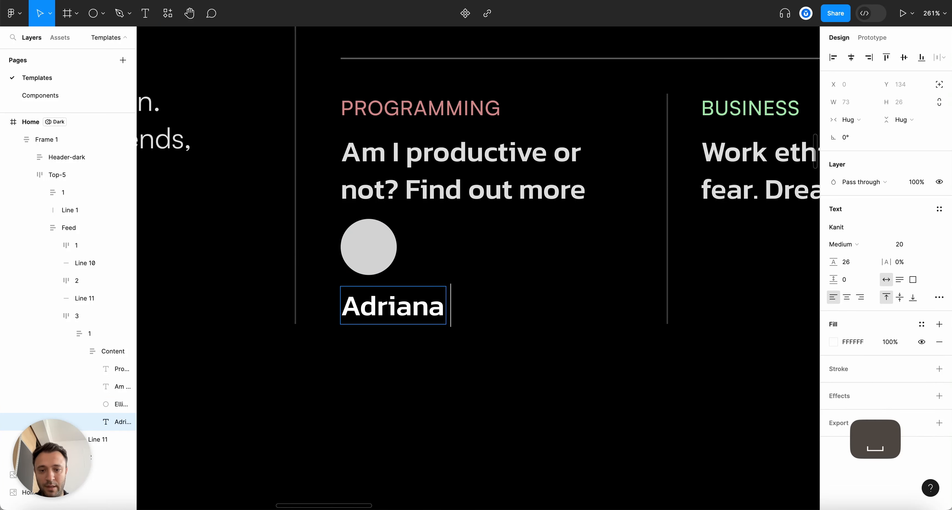
{"action": "key", "text": "Escape"}
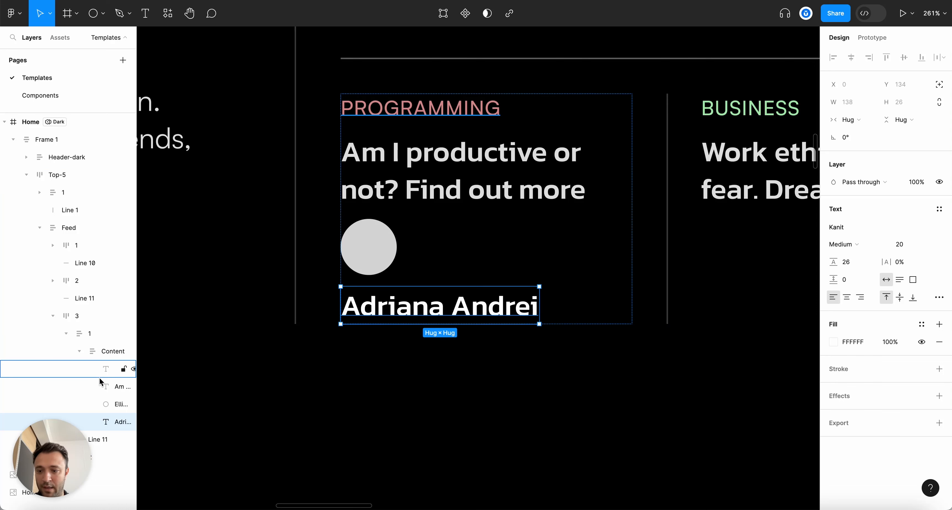
{"action": "left_click", "coordinate": [374, 258], "text": "shift"}
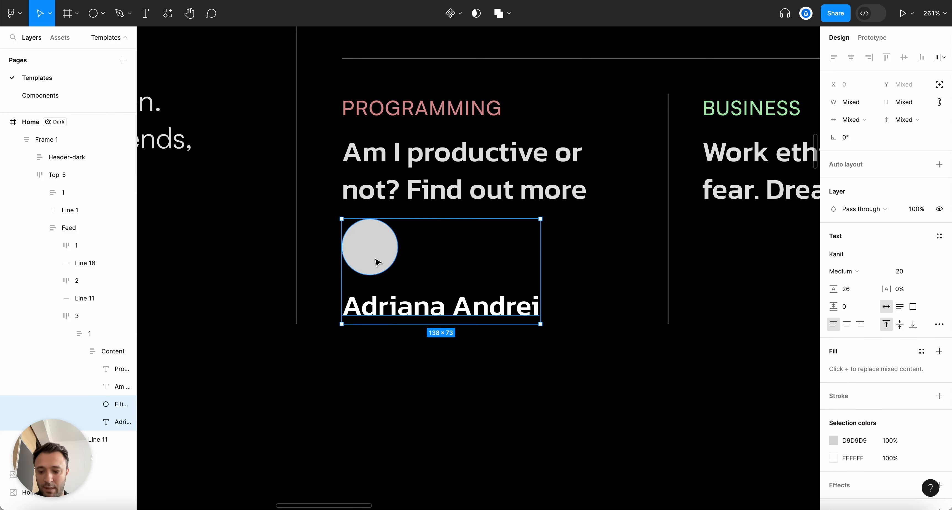
Wrap circle and name in horizontal left-center auto layout; name size 16, circle 32 px
{"action": "key", "text": "shift+a"}
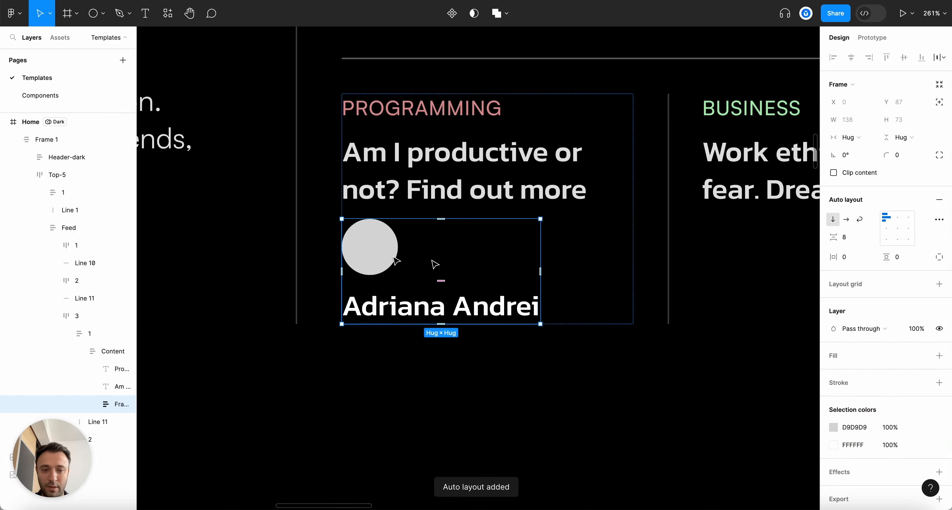
{"action": "left_click", "coordinate": [847, 219]}
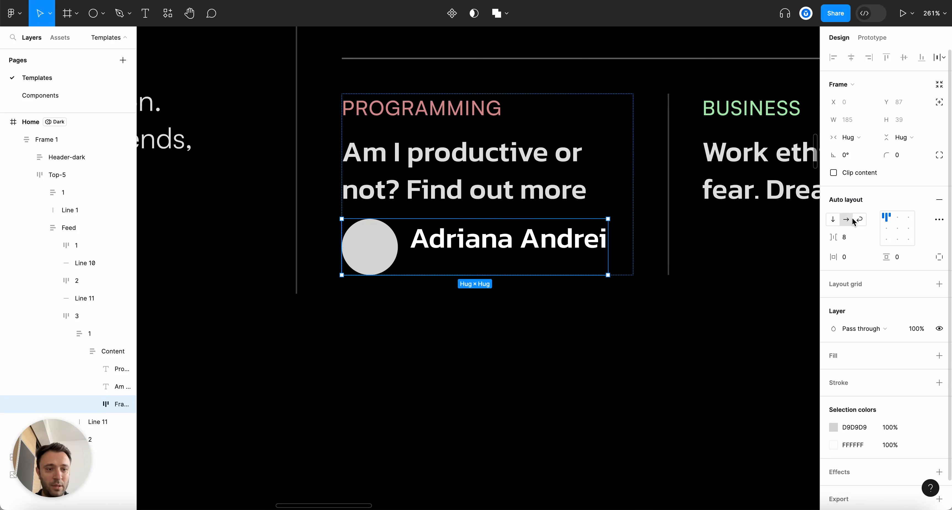
{"action": "left_click", "coordinate": [886, 228]}
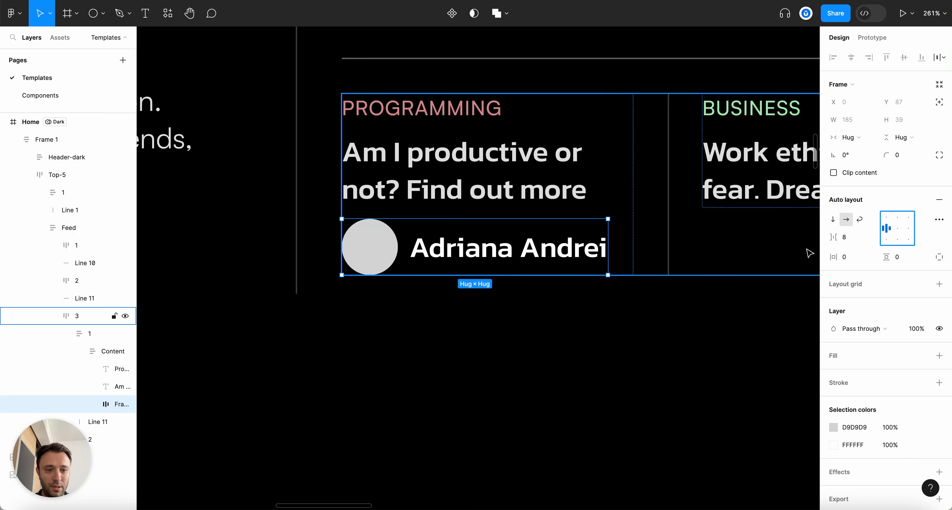
{"action": "left_click", "coordinate": [509, 246], "text": "super"}
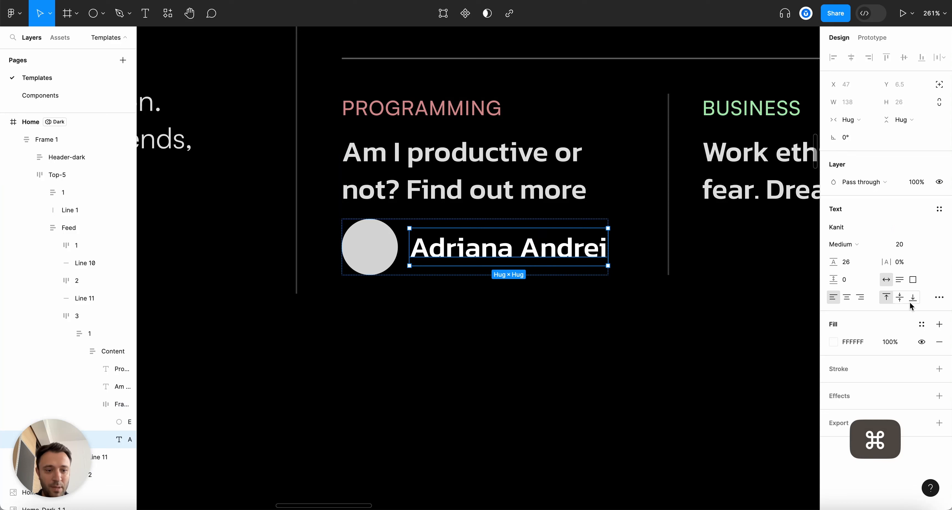
{"action": "type", "text": "1"}
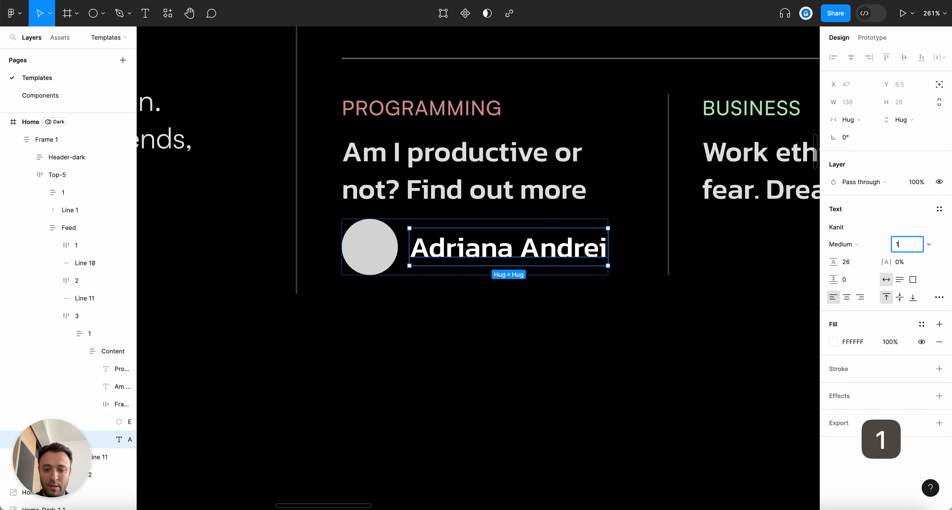
{"action": "type", "text": "6"}
{"action": "key", "text": "Return"}
{"action": "left_click", "coordinate": [362, 260]}
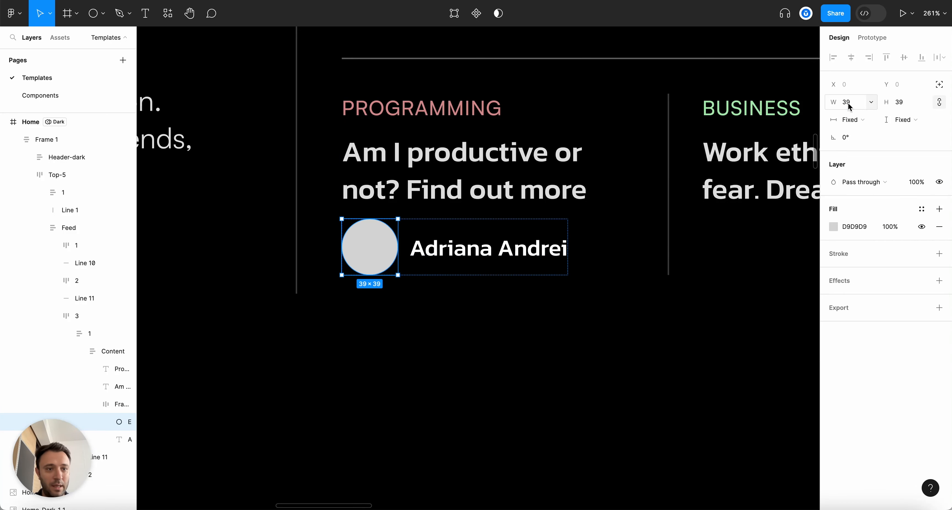
{"action": "type", "text": "32"}
{"action": "key", "text": "Return"}
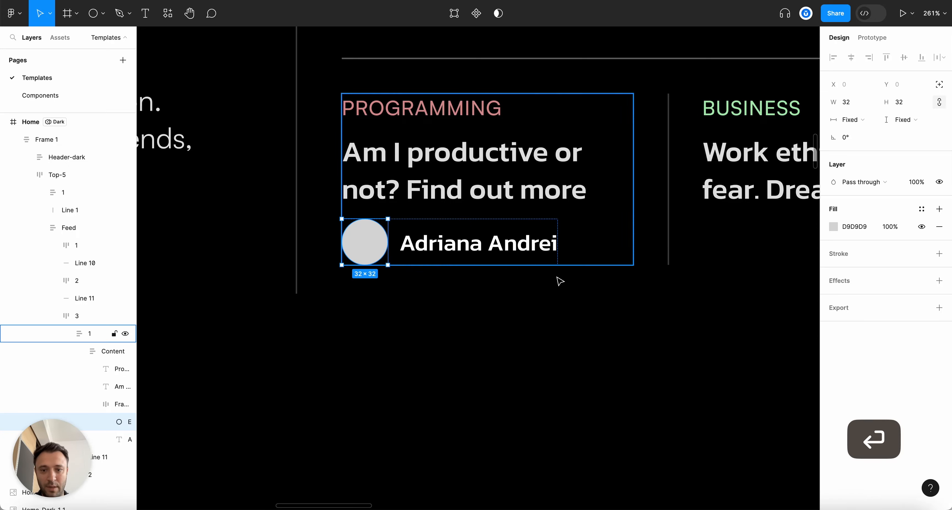
Fill the avatar circle with the girl.jpg image
{"action": "scroll", "coordinate": [559, 278], "scroll_direction": "down", "scroll_amount": 5}
{"action": "scroll", "coordinate": [493, 279], "scroll_direction": "up", "scroll_amount": 4}
{"action": "scroll", "coordinate": [377, 271], "scroll_direction": "up", "scroll_amount": 5}
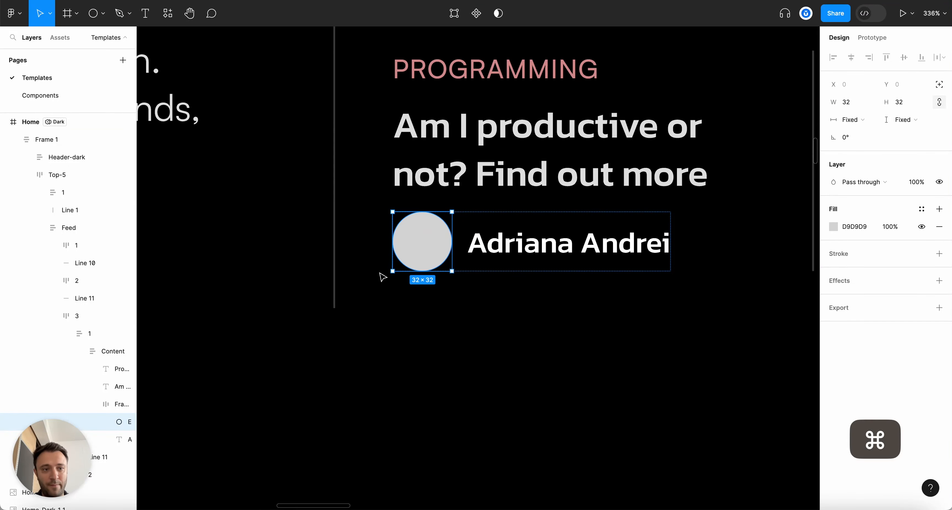
{"action": "left_click", "coordinate": [833, 226]}
{"action": "left_click", "coordinate": [729, 214]}
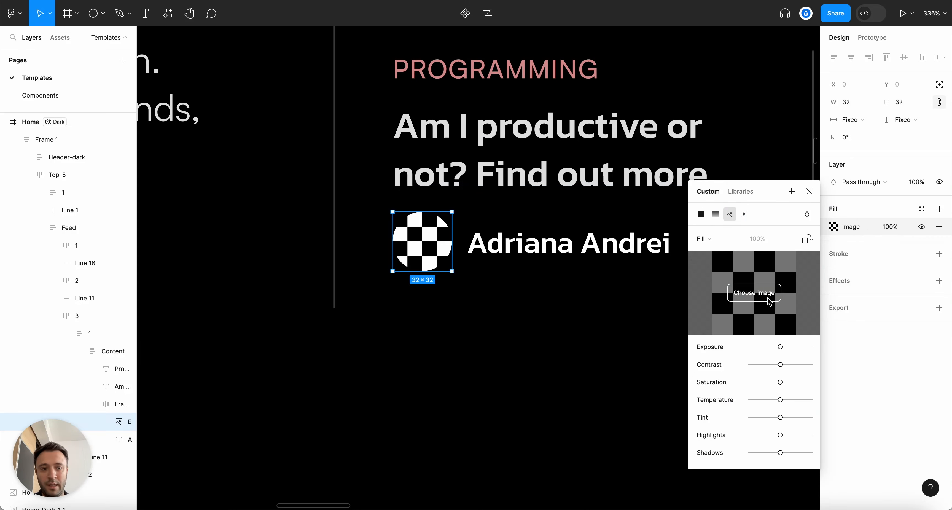
{"action": "left_click", "coordinate": [769, 301]}
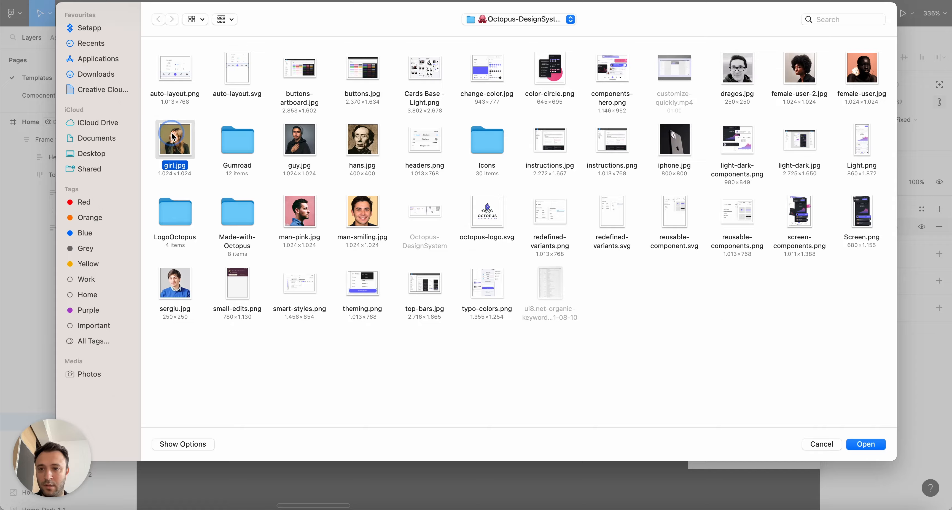
{"action": "double_click", "coordinate": [173, 137]}
{"action": "left_click", "coordinate": [808, 191]}
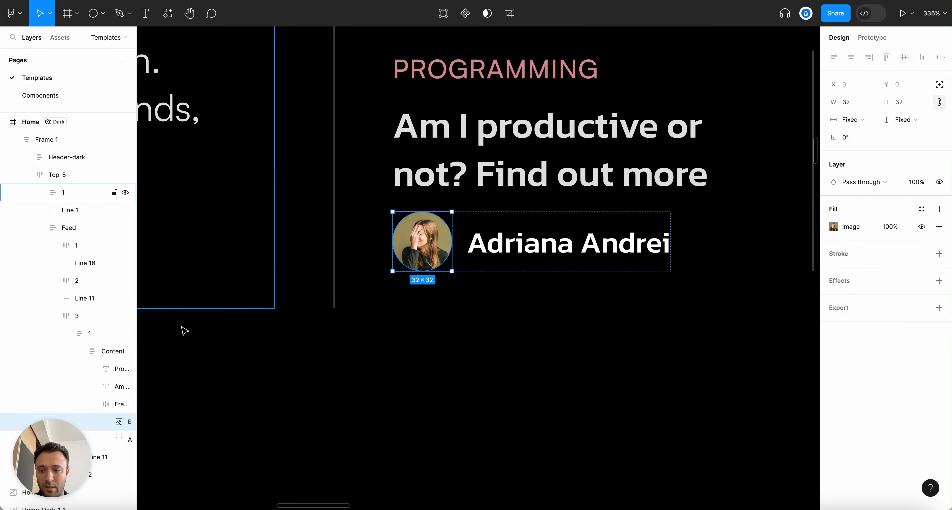
Rename the avatar-and-name frame to 'Author'
{"action": "left_click", "coordinate": [92, 395]}
{"action": "left_click", "coordinate": [113, 399]}
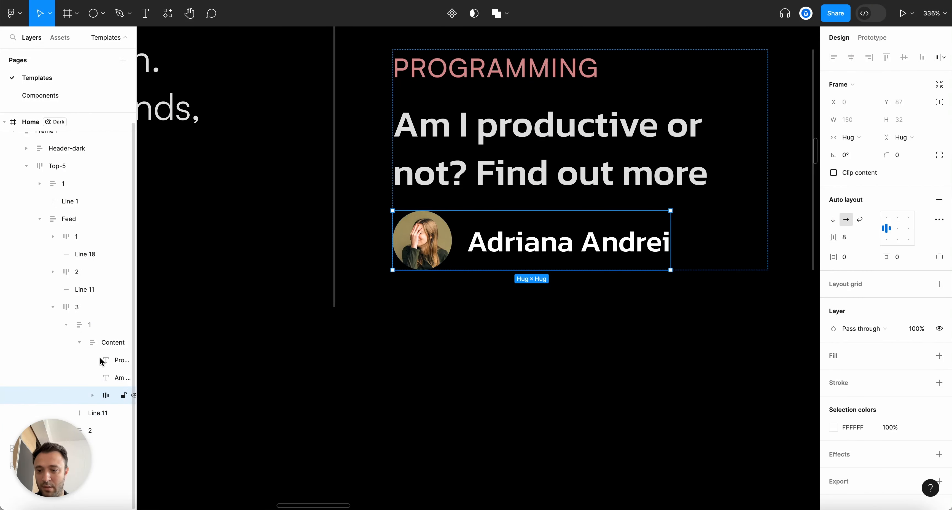
{"action": "left_click_drag", "start_coordinate": [139, 277], "coordinate": [182, 278]}
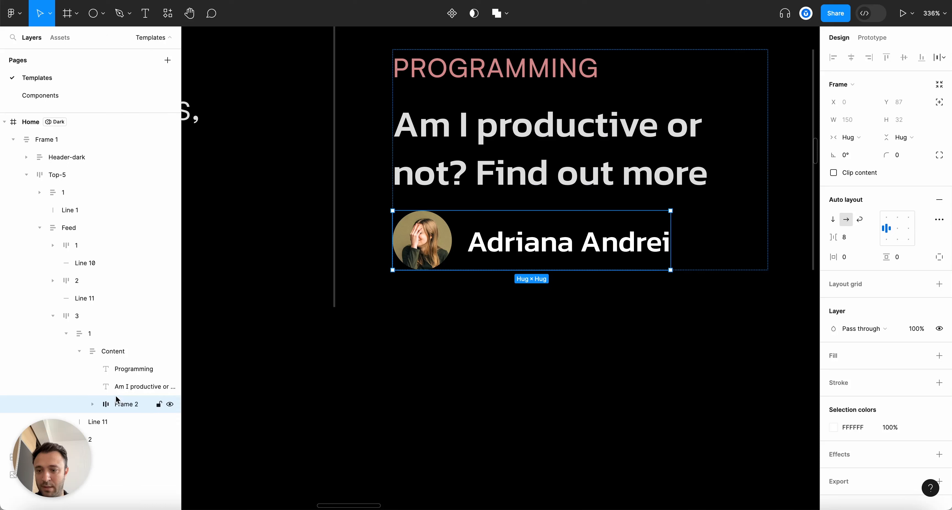
{"action": "double_click", "coordinate": [127, 406]}
{"action": "type", "text": "Aut"}
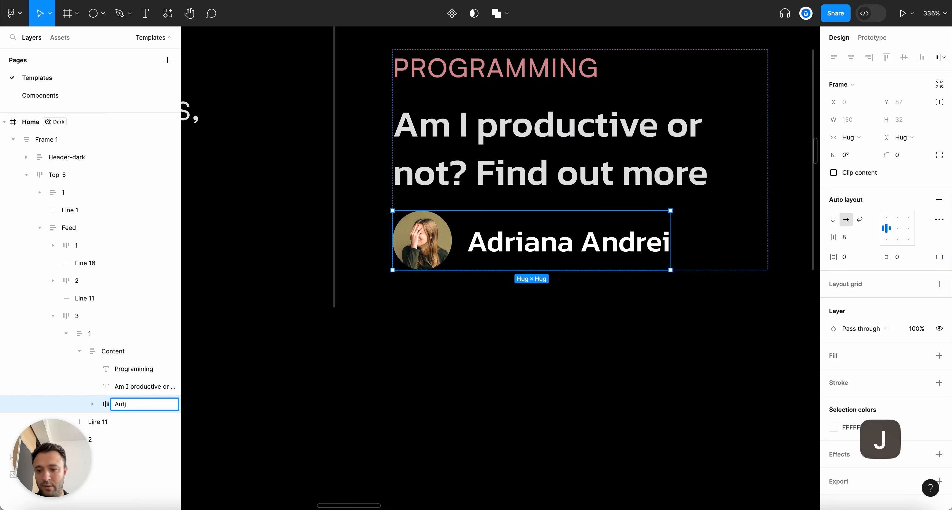
{"action": "type", "text": "hor"}
{"action": "key", "text": "Return"}
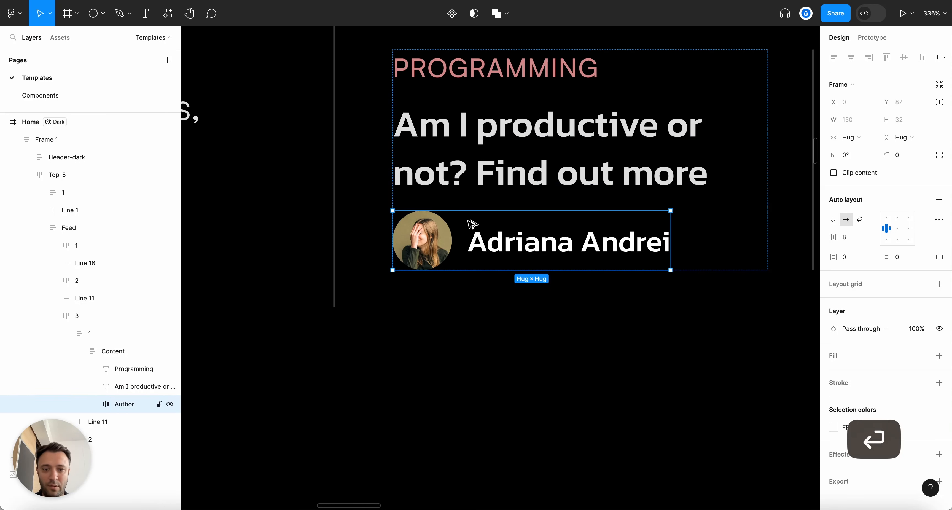
Make the Programming card's Author frame fill the card's width
{"action": "scroll", "coordinate": [471, 207], "scroll_direction": "down", "scroll_amount": 5}
{"action": "scroll", "coordinate": [471, 207], "scroll_direction": "up", "scroll_amount": 4}
{"action": "left_click", "coordinate": [473, 196], "text": "super"}
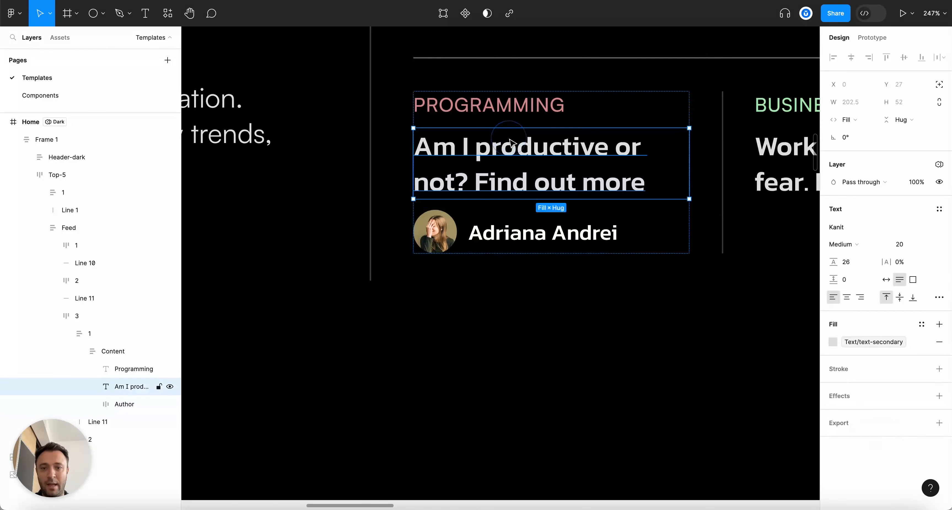
{"action": "left_click", "coordinate": [112, 351]}
{"action": "scroll", "coordinate": [553, 250], "scroll_direction": "down", "scroll_amount": 5}
{"action": "left_click", "coordinate": [565, 281]}
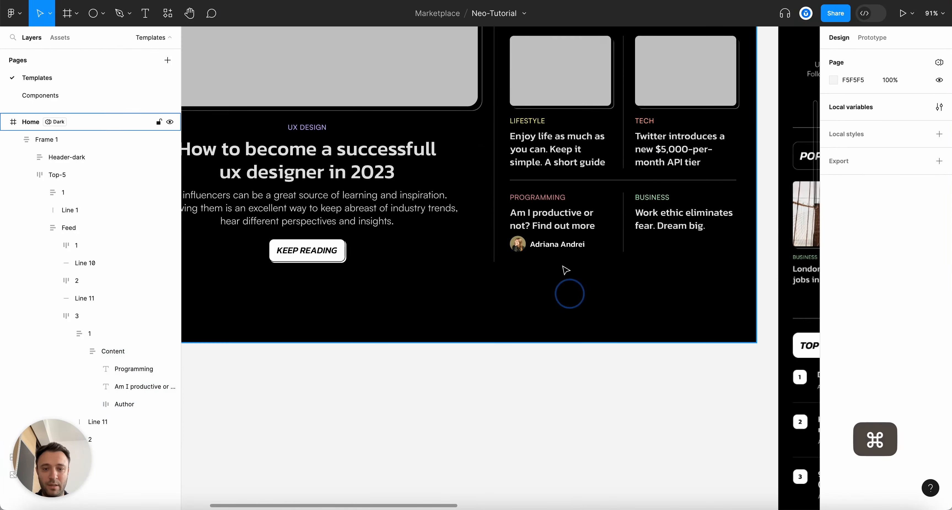
{"action": "scroll", "coordinate": [536, 281], "scroll_direction": "up", "scroll_amount": 3}
{"action": "left_click", "coordinate": [513, 234]}
{"action": "left_click", "coordinate": [532, 240]}
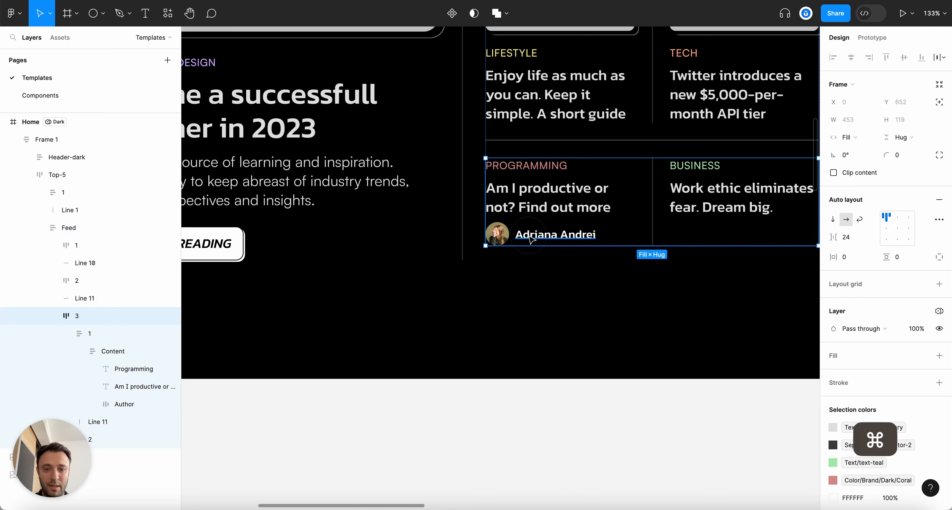
{"action": "scroll", "coordinate": [532, 240], "scroll_direction": "up", "scroll_amount": 2}
{"action": "left_click", "coordinate": [529, 241]}
{"action": "left_click", "coordinate": [530, 237]}
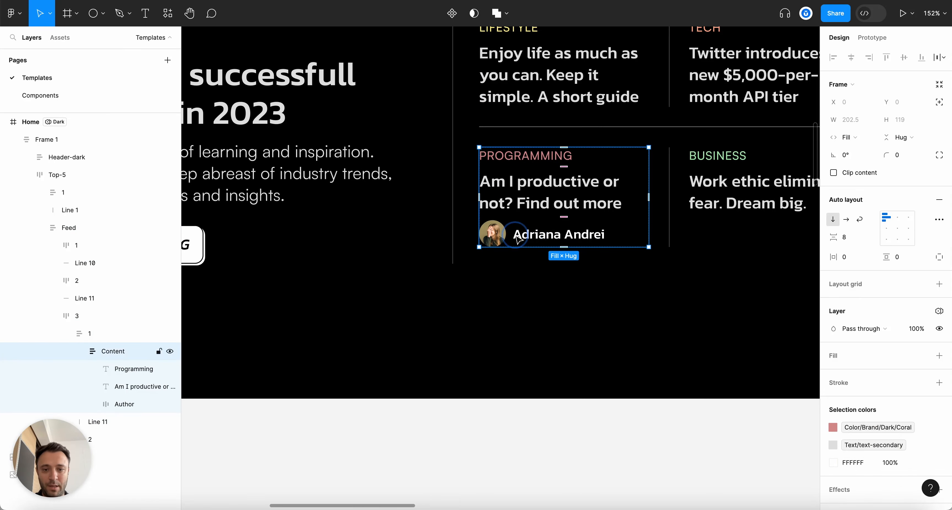
{"action": "left_click", "coordinate": [518, 238]}
{"action": "left_click", "coordinate": [849, 137]}
{"action": "left_click", "coordinate": [879, 152]}
Set the author name text to fill the row width and widen the avatar-name gap
{"action": "left_click", "coordinate": [563, 240], "text": "super"}
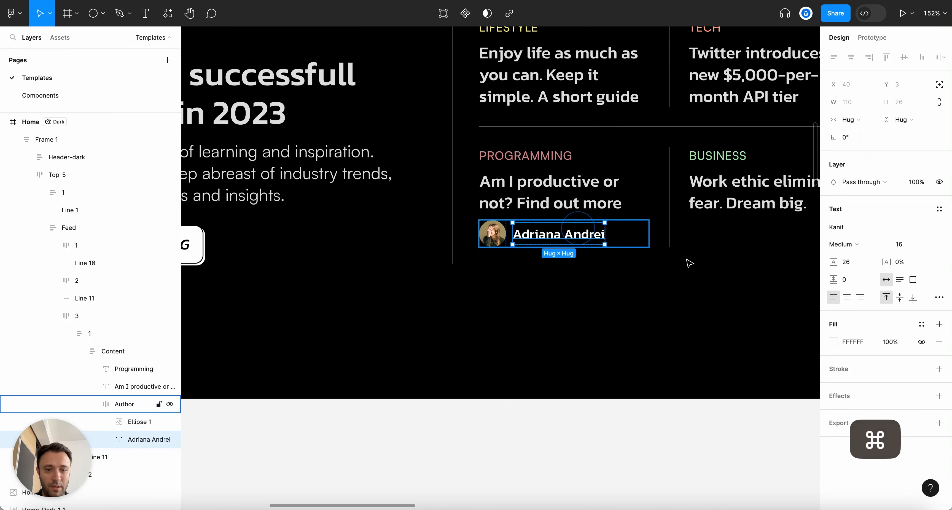
{"action": "left_click", "coordinate": [861, 120]}
{"action": "left_click", "coordinate": [868, 129]}
{"action": "scroll", "coordinate": [583, 217], "scroll_direction": "up", "scroll_amount": 1}
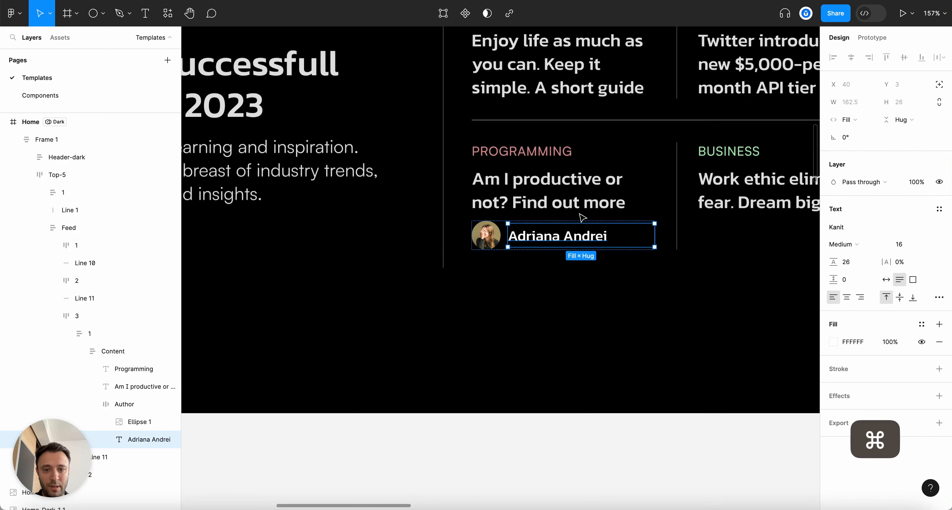
{"action": "scroll", "coordinate": [583, 217], "scroll_direction": "up", "scroll_amount": 2}
{"action": "left_click", "coordinate": [121, 403]}
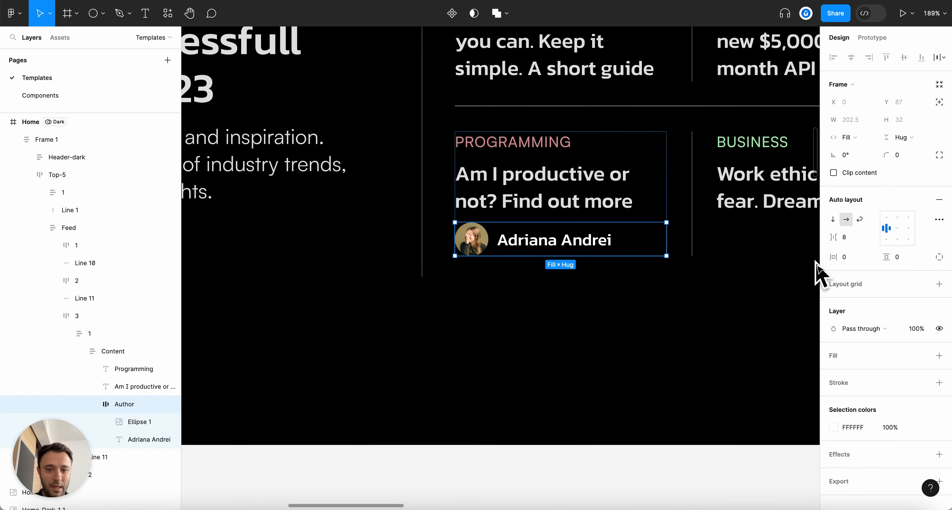
{"action": "left_click", "coordinate": [850, 236]}
{"action": "key", "text": "Up"}
{"action": "key", "text": "Up"}
{"action": "key", "text": "Up"}
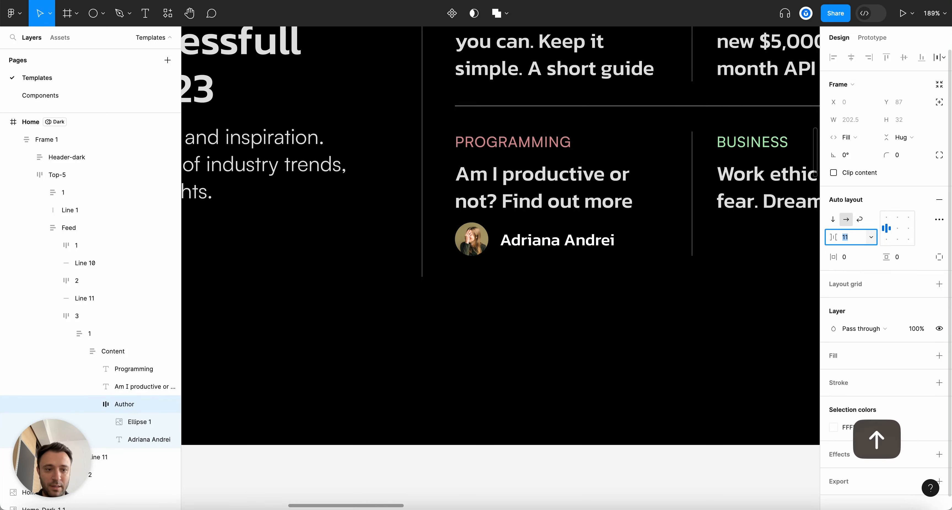
Wrap the category label and headline in an auto-layout frame 'Title' and increase content spacing
{"action": "left_click", "coordinate": [92, 404]}
{"action": "left_click", "coordinate": [113, 374]}
{"action": "left_click", "coordinate": [117, 384], "text": "shift"}
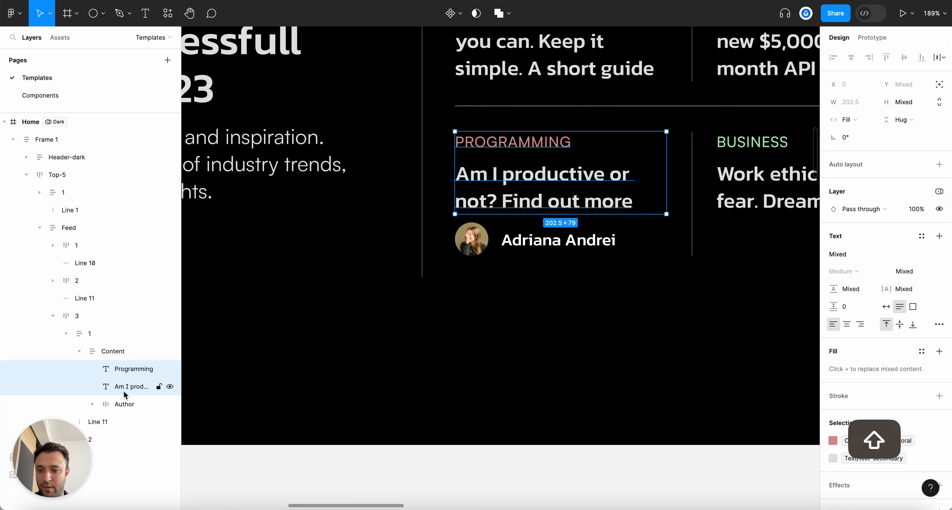
{"action": "key", "text": "shift+a"}
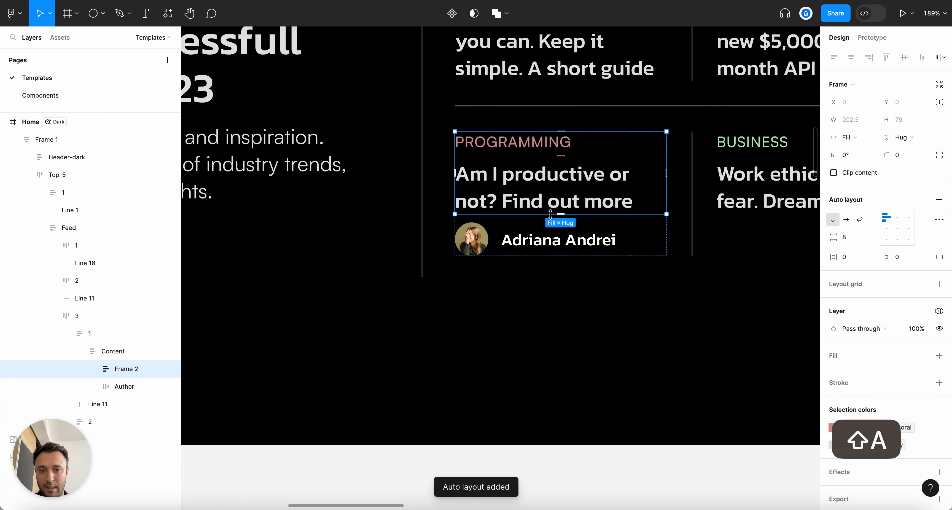
{"action": "double_click", "coordinate": [119, 370]}
{"action": "type", "text": "Title"}
{"action": "key", "text": "Return"}
{"action": "left_click", "coordinate": [137, 350]}
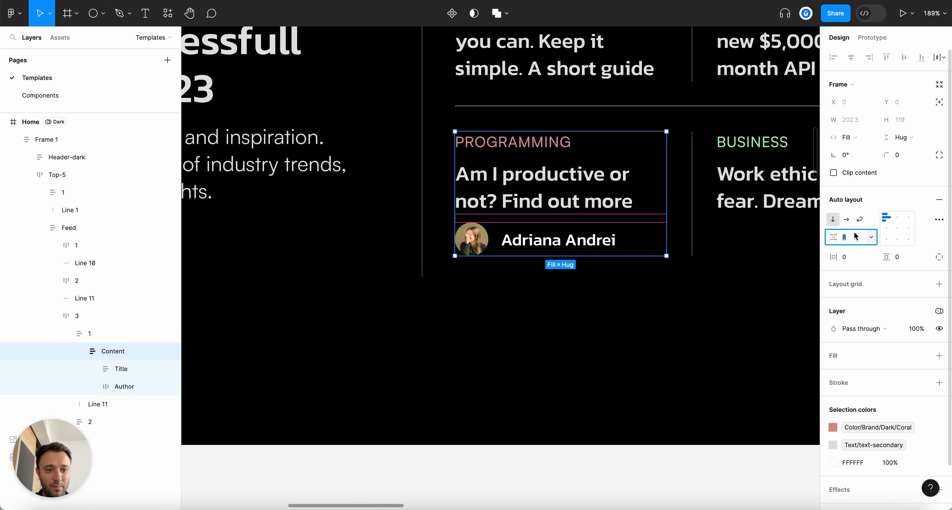
{"action": "key", "text": "Up"}
{"action": "key", "text": "Up"}
{"action": "key", "text": "Up"}
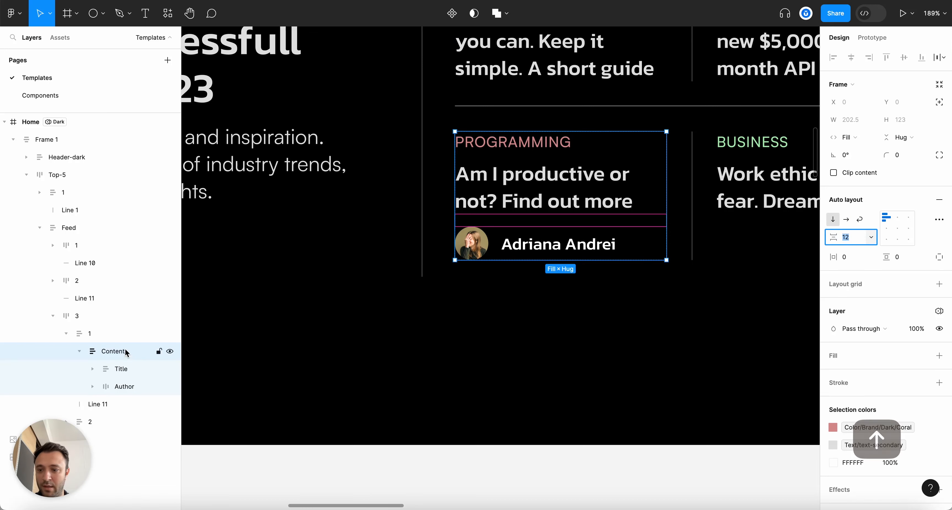
Duplicate the Programming card, delete the Business card, and move the divider between them
{"action": "left_click", "coordinate": [86, 333]}
{"action": "scroll", "coordinate": [325, 296], "scroll_direction": "down", "scroll_amount": 5}
{"action": "key", "text": "super+d"}
{"action": "left_click", "coordinate": [659, 244]}
{"action": "key", "text": "BackSpace"}
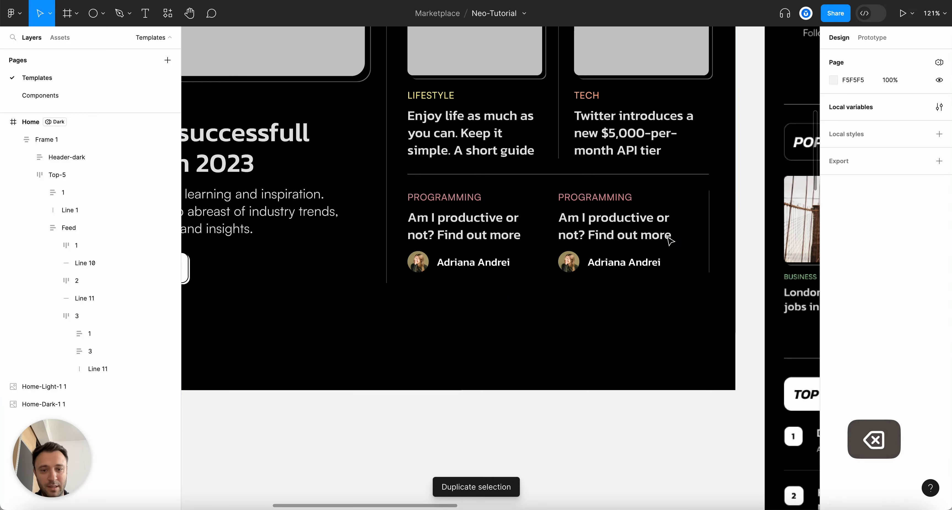
{"action": "left_click_drag", "start_coordinate": [97, 369], "coordinate": [100, 346]}
Change the second card to category 'Business', headline 'Work ehtic eliminates fear. Dream big', and a new author name
{"action": "scroll", "coordinate": [561, 207], "scroll_direction": "up", "scroll_amount": 3, "text": "super"}
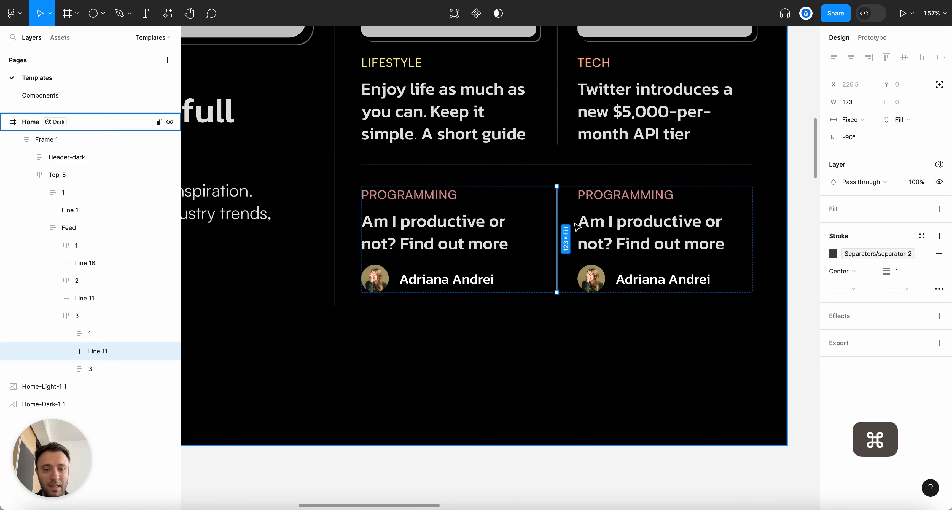
{"action": "left_click", "coordinate": [607, 198], "text": "super"}
{"action": "type", "text": "Business"}
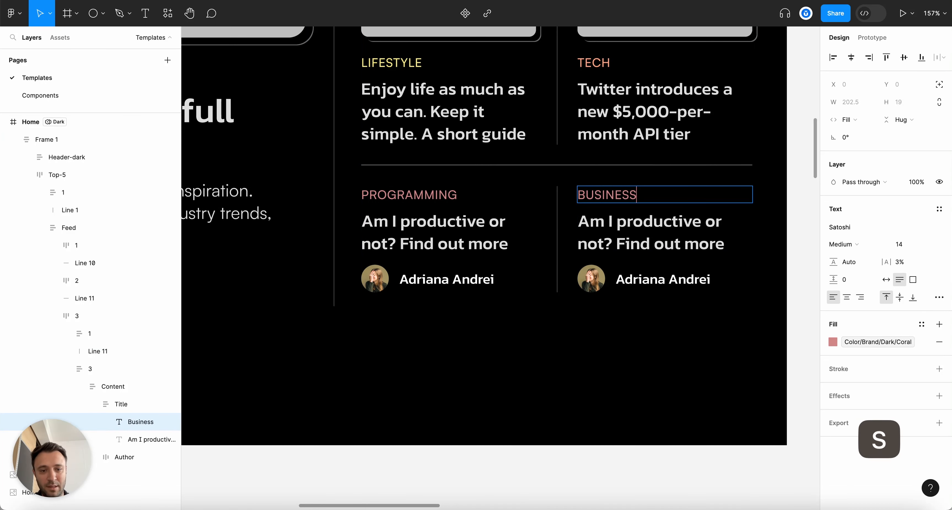
{"action": "key", "text": "Escape"}
{"action": "left_click", "coordinate": [648, 223]}
{"action": "key", "text": "Return"}
{"action": "type", "text": "Work ehtic elim"}
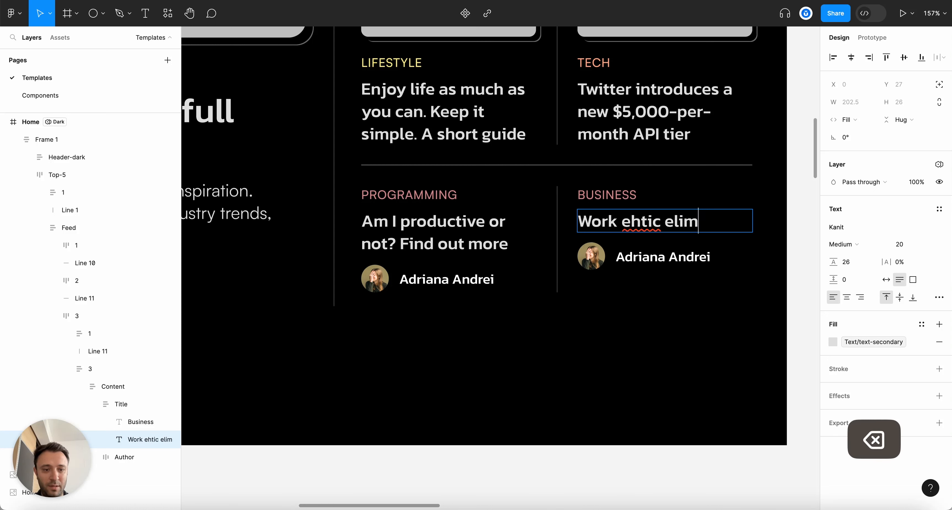
{"action": "type", "text": "fear. Dream big"}
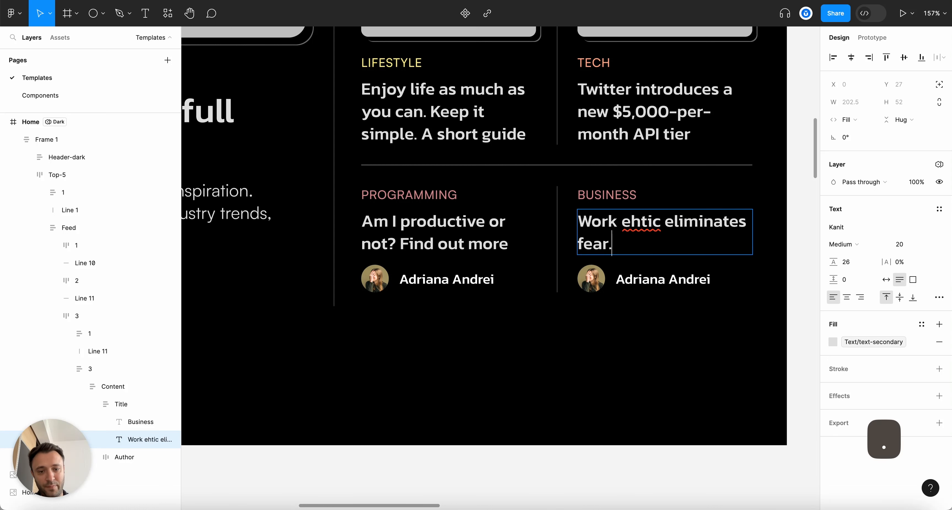
{"action": "key", "text": "Escape"}
{"action": "left_click", "coordinate": [687, 270]}
{"action": "key", "text": "Return"}
{"action": "type", "text": "Ha"}
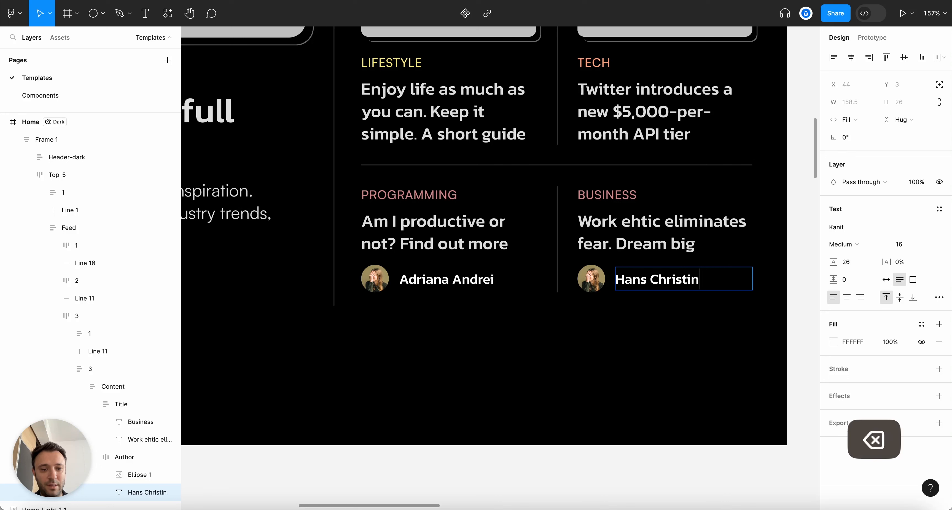
{"action": "type", "text": "ns Christian Ande"}
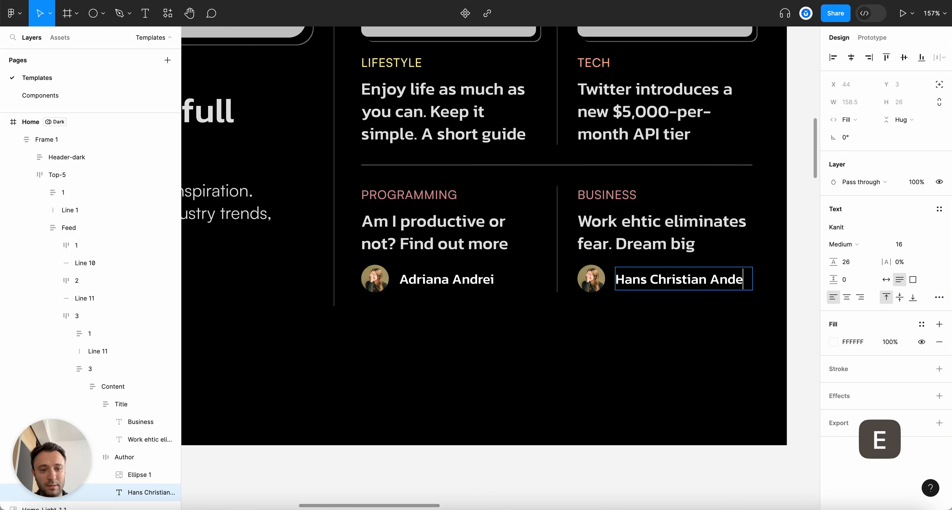
{"action": "type", "text": "rse"}
Top-align the avatar and name inside the Business card's Author frame
{"action": "left_click", "coordinate": [606, 374]}
{"action": "key", "text": "alt+l"}
{"action": "left_click", "coordinate": [643, 284]}
{"action": "double_click", "coordinate": [641, 281]}
{"action": "double_click", "coordinate": [640, 281]}
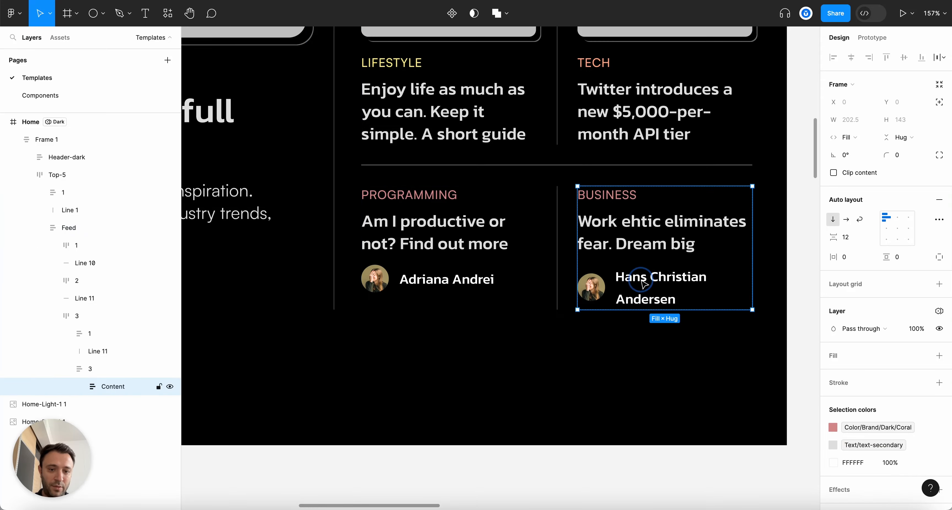
{"action": "double_click", "coordinate": [641, 281]}
{"action": "left_click", "coordinate": [893, 219]}
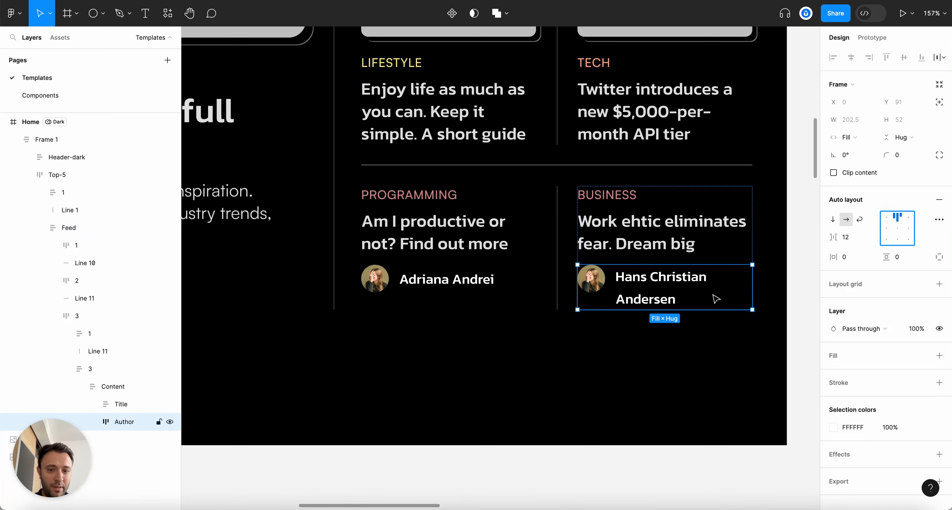
{"action": "scroll", "coordinate": [717, 299], "scroll_direction": "down", "scroll_amount": 3}
{"action": "left_click", "coordinate": [611, 341]}
{"action": "scroll", "coordinate": [596, 328], "scroll_direction": "down", "scroll_amount": 5}
{"action": "scroll", "coordinate": [597, 328], "scroll_direction": "up", "scroll_amount": 5}
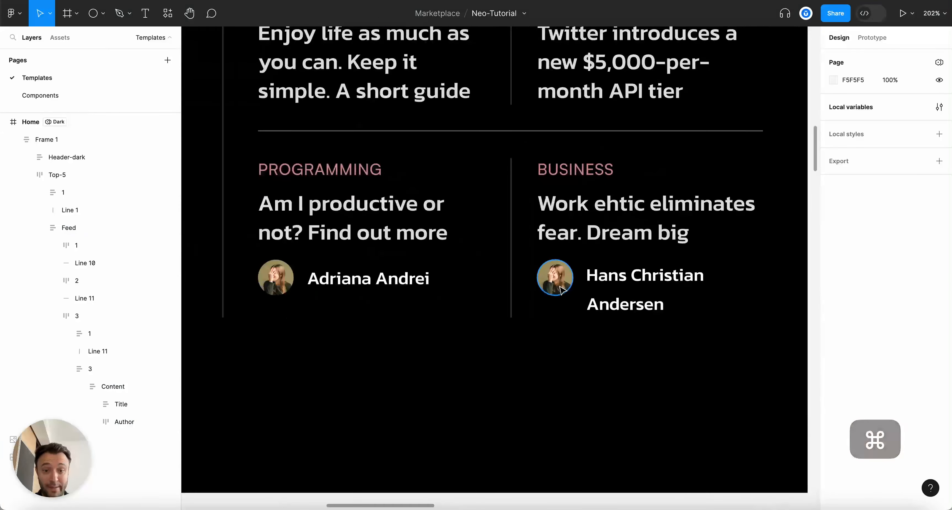
Fill the Business card's author avatar with the hans.jpg image
{"action": "left_click", "coordinate": [555, 276], "text": "super"}
{"action": "left_click", "coordinate": [833, 227]}
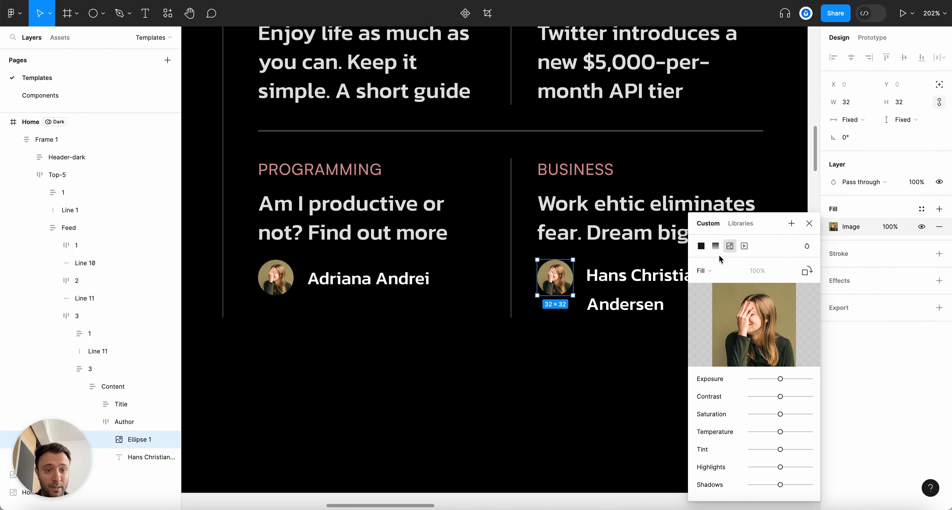
{"action": "left_click", "coordinate": [754, 323]}
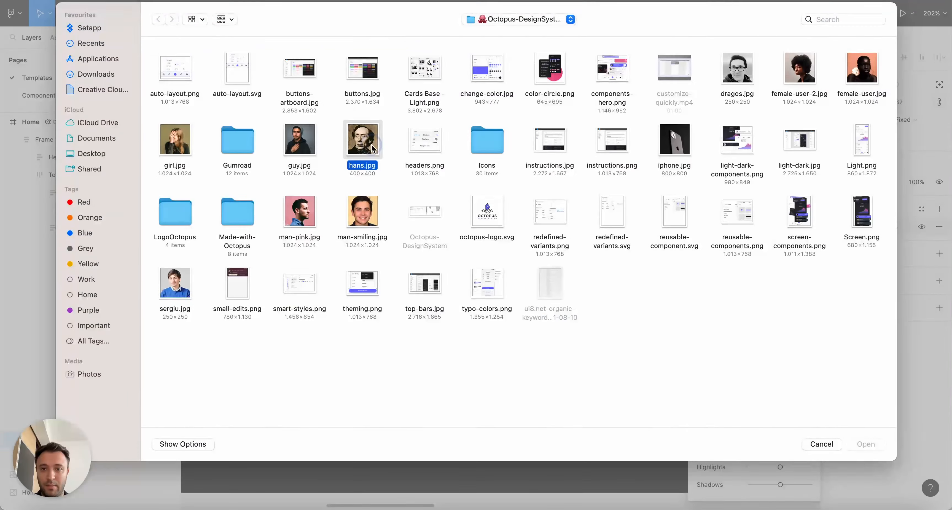
{"action": "double_click", "coordinate": [372, 147]}
{"action": "left_click", "coordinate": [809, 224]}
{"action": "scroll", "coordinate": [628, 270], "scroll_direction": "down", "scroll_amount": 5}
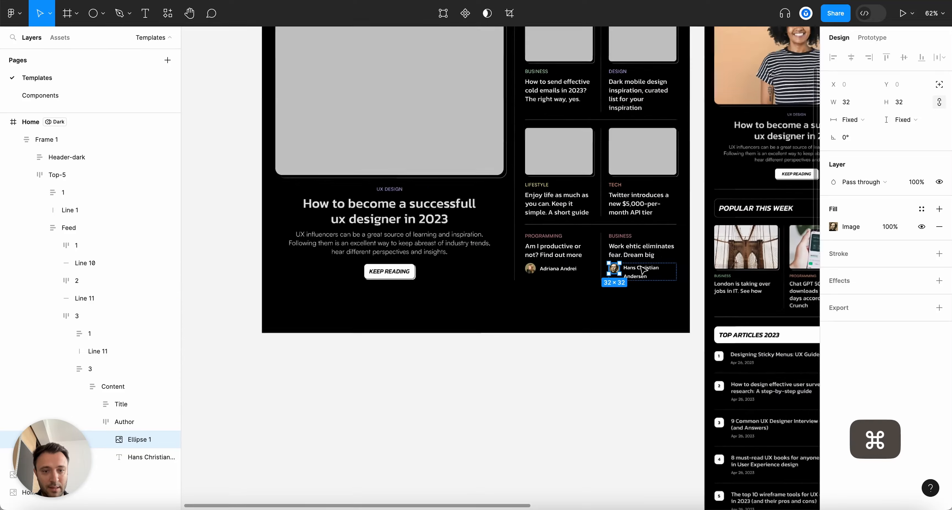
{"action": "key", "text": "Escape"}
{"action": "scroll", "coordinate": [644, 283], "scroll_direction": "up", "scroll_amount": 4}
Drill down through the card's frames into the Author frame to check its layout
{"action": "left_click", "coordinate": [642, 258], "text": "super"}
{"action": "left_click", "coordinate": [609, 334]}
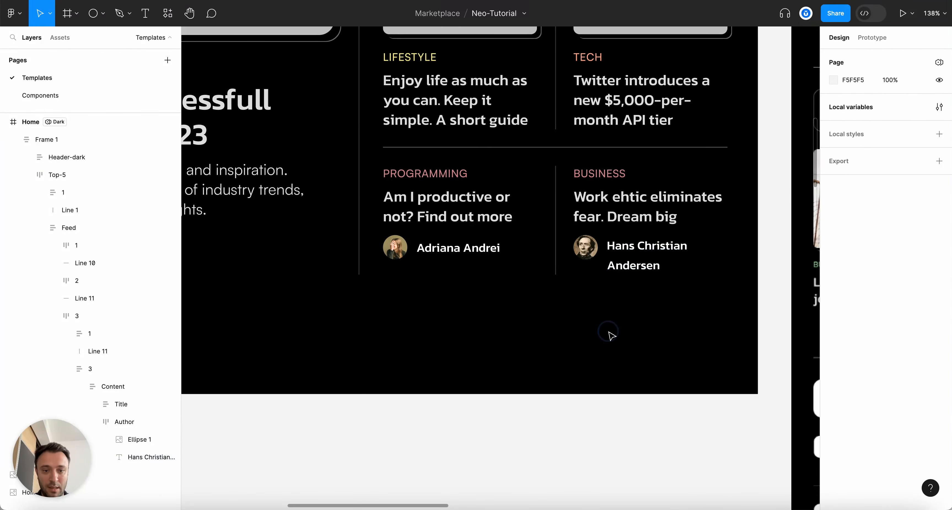
{"action": "left_click", "coordinate": [611, 260]}
{"action": "double_click", "coordinate": [632, 251]}
{"action": "double_click", "coordinate": [632, 251]}
{"action": "double_click", "coordinate": [633, 252]}
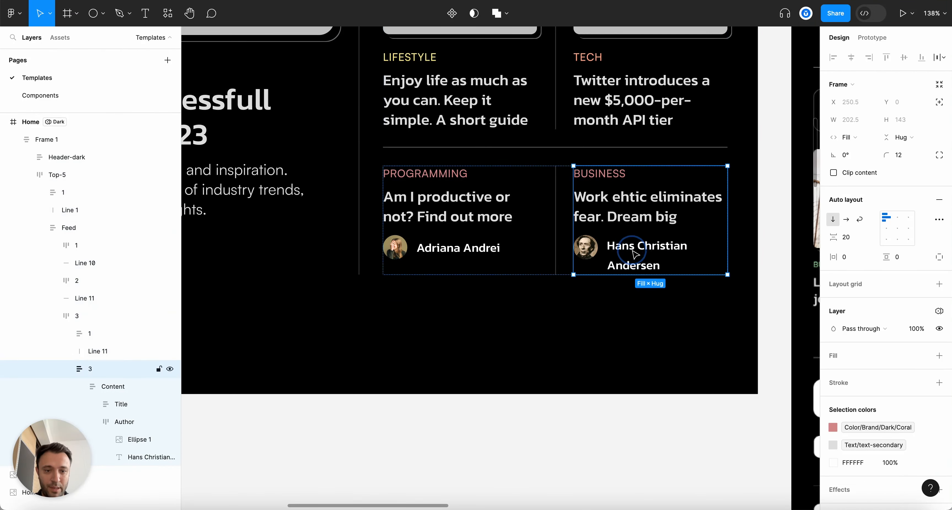
{"action": "double_click", "coordinate": [633, 251]}
{"action": "double_click", "coordinate": [634, 252]}
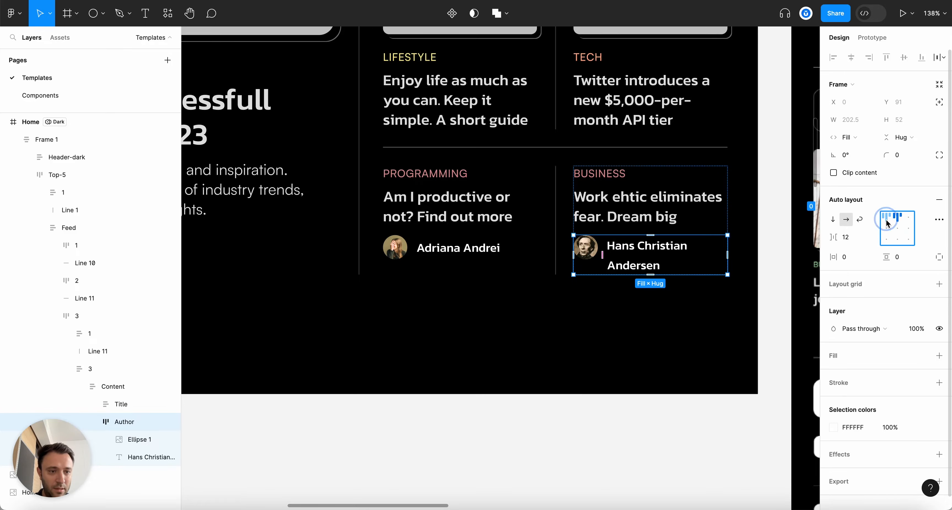
{"action": "key", "text": "Escape"}
{"action": "scroll", "coordinate": [669, 336], "scroll_direction": "down", "scroll_amount": 10}
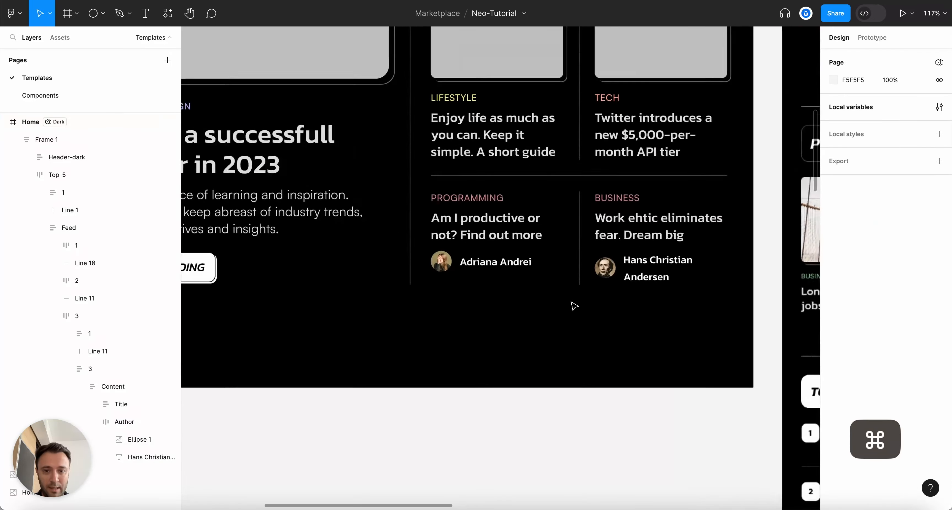
{"action": "scroll", "coordinate": [662, 314], "scroll_direction": "down", "scroll_amount": 5}
{"action": "scroll", "coordinate": [368, 211], "scroll_direction": "up", "scroll_amount": 3}
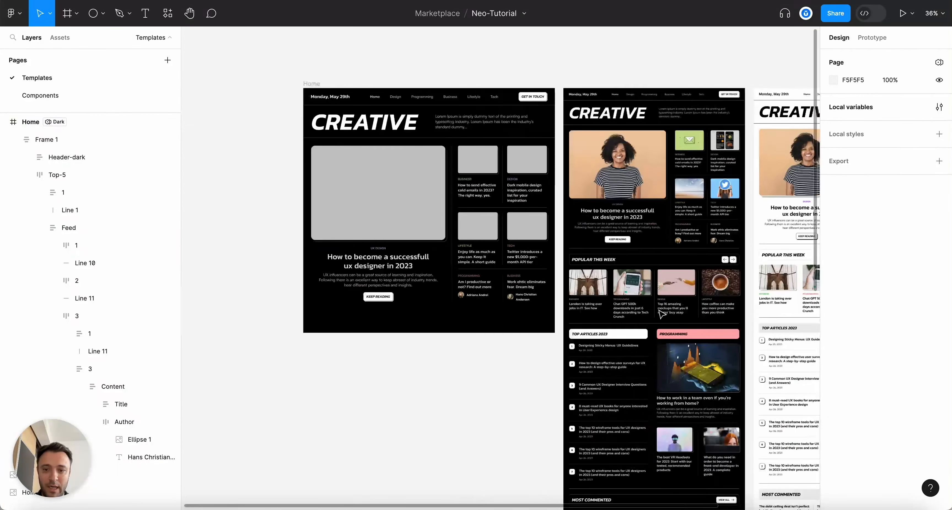
{"action": "scroll", "coordinate": [367, 211], "scroll_direction": "up", "scroll_amount": 1}
Switch the Home frame's variable mode to Light
{"action": "left_click", "coordinate": [433, 118], "text": "super"}
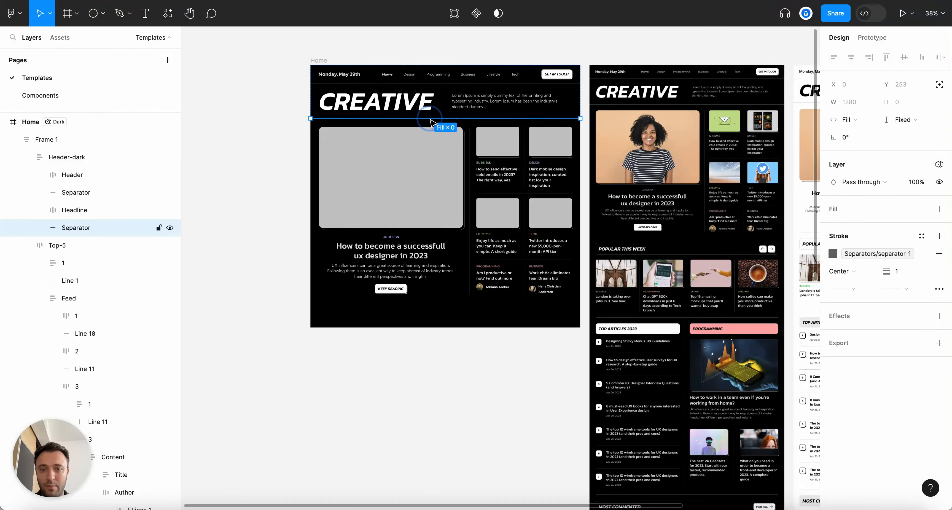
{"action": "scroll", "coordinate": [351, 182], "scroll_direction": "up", "scroll_amount": 2}
{"action": "left_click", "coordinate": [259, 140]}
{"action": "key", "text": "alt+l"}
{"action": "scroll", "coordinate": [285, 117], "scroll_direction": "up", "scroll_amount": 3}
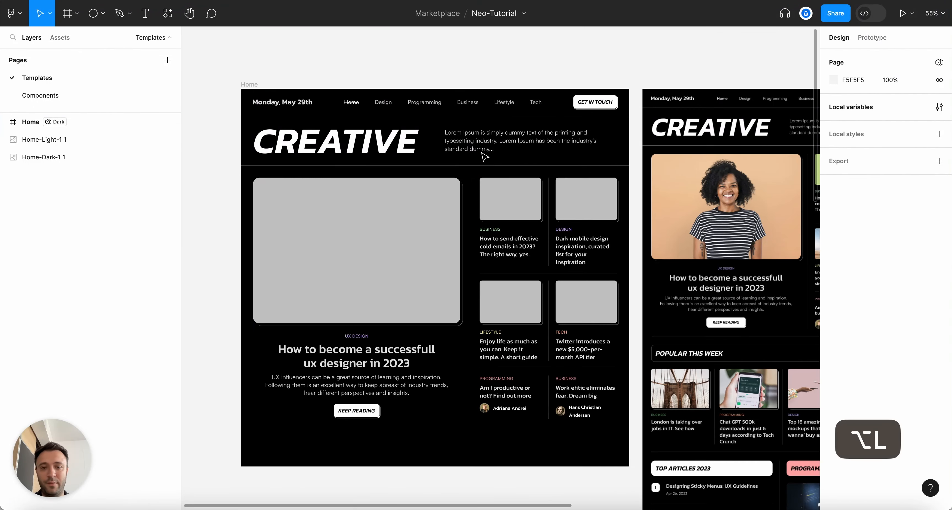
{"action": "scroll", "coordinate": [284, 116], "scroll_direction": "up", "scroll_amount": 2}
{"action": "left_click", "coordinate": [244, 81]}
{"action": "left_click", "coordinate": [908, 272]}
{"action": "left_click", "coordinate": [905, 285]}
{"action": "scroll", "coordinate": [590, 267], "scroll_direction": "down", "scroll_amount": 5}
{"action": "left_click", "coordinate": [647, 473]}
{"action": "scroll", "coordinate": [610, 425], "scroll_direction": "down", "scroll_amount": 5}
{"action": "scroll", "coordinate": [570, 339], "scroll_direction": "up", "scroll_amount": 8}
Remove both drop shadows from the featured image placeholder and copy its styling
{"action": "scroll", "coordinate": [569, 340], "scroll_direction": "down", "scroll_amount": 3}
{"action": "left_click", "coordinate": [526, 281], "text": "super"}
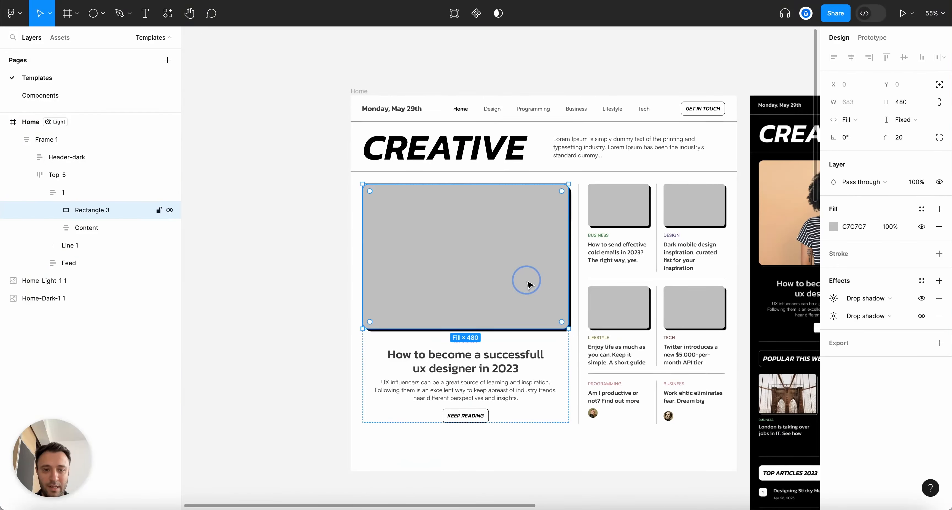
{"action": "scroll", "coordinate": [595, 388], "scroll_direction": "up", "scroll_amount": 5}
{"action": "left_click", "coordinate": [938, 299]}
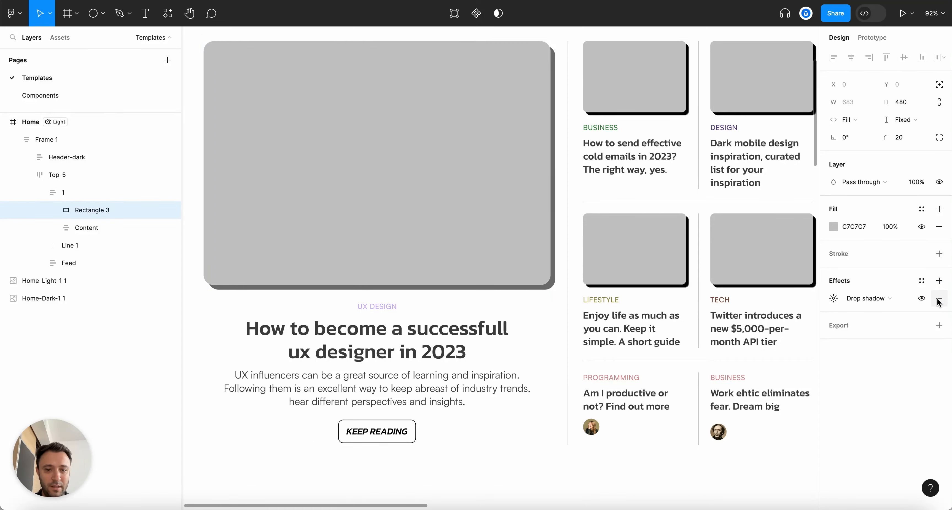
{"action": "left_click", "coordinate": [939, 299]}
{"action": "scroll", "coordinate": [658, 276], "scroll_direction": "down", "scroll_amount": 3}
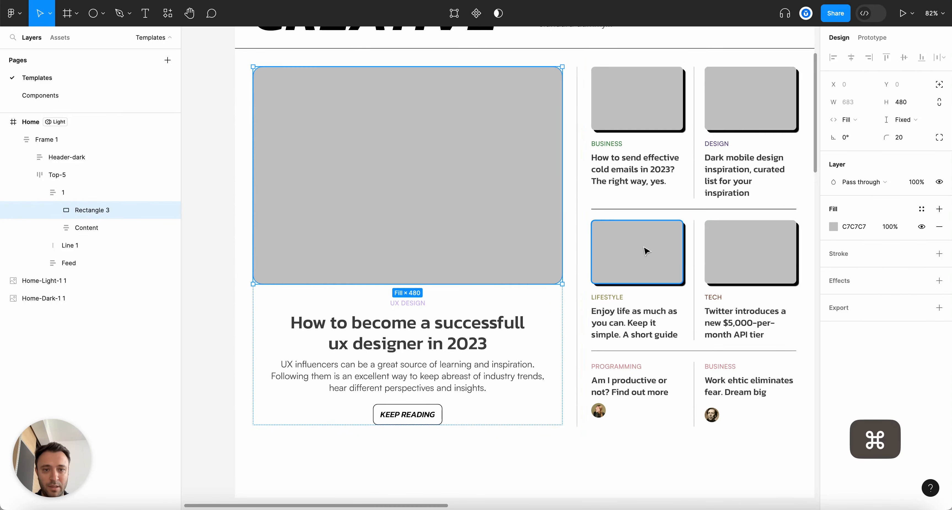
{"action": "key", "text": "alt+super+c"}
Strip the shadows from the BUSINESS, DESIGN, LIFESTYLE and TECH card image placeholders
{"action": "left_click", "coordinate": [660, 110], "text": "super"}
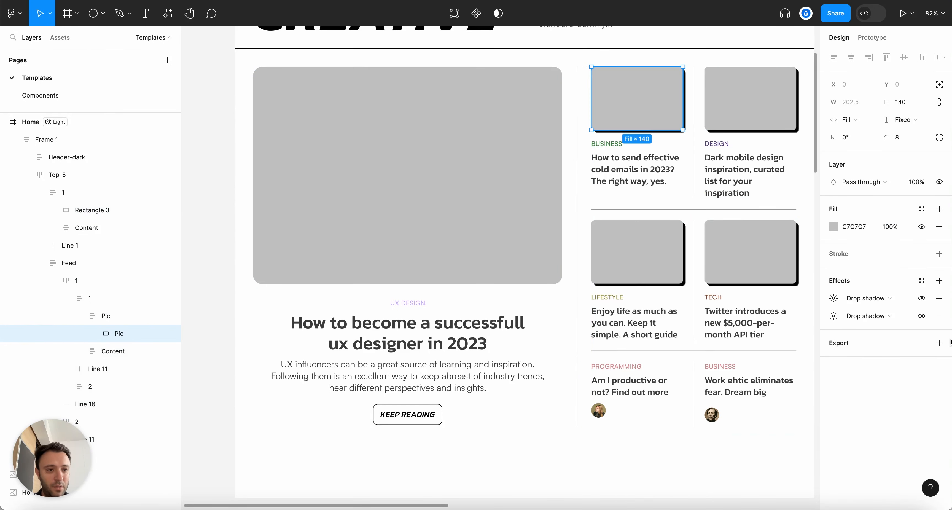
{"action": "left_click", "coordinate": [938, 315]}
{"action": "left_click", "coordinate": [939, 299]}
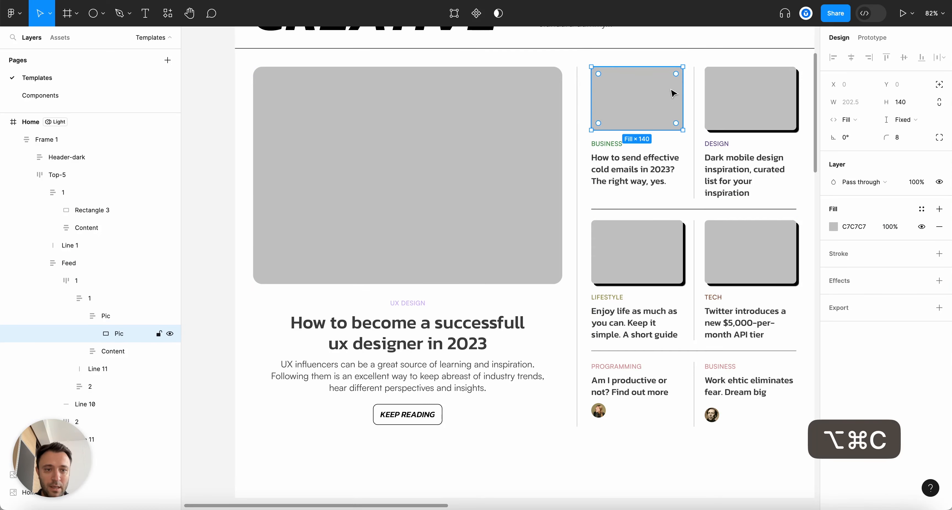
{"action": "left_click", "coordinate": [748, 95], "text": "super"}
{"action": "key", "text": "alt+super+v"}
{"action": "left_click", "coordinate": [643, 248], "text": "super"}
{"action": "key", "text": "alt+super+v"}
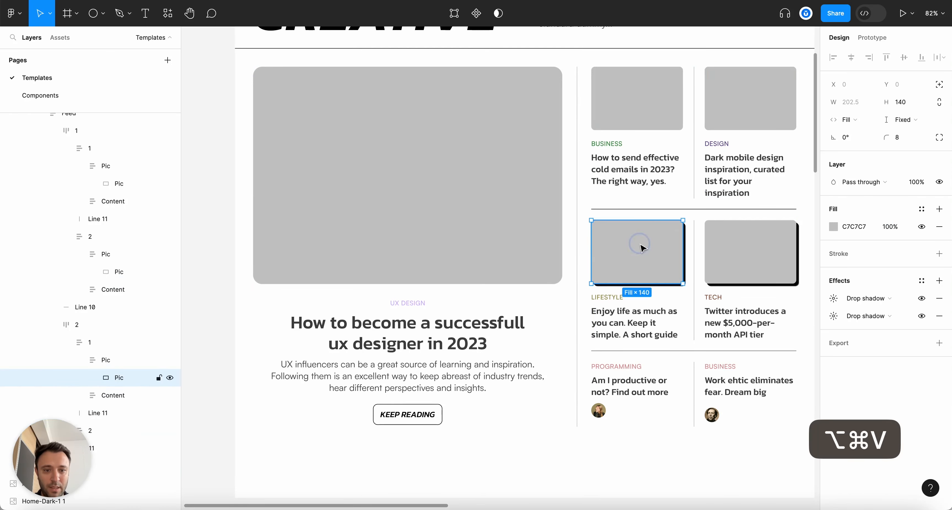
{"action": "left_click", "coordinate": [748, 264], "text": "super"}
{"action": "key", "text": "alt+super+v"}
{"action": "scroll", "coordinate": [546, 247], "scroll_direction": "down", "scroll_amount": 5}
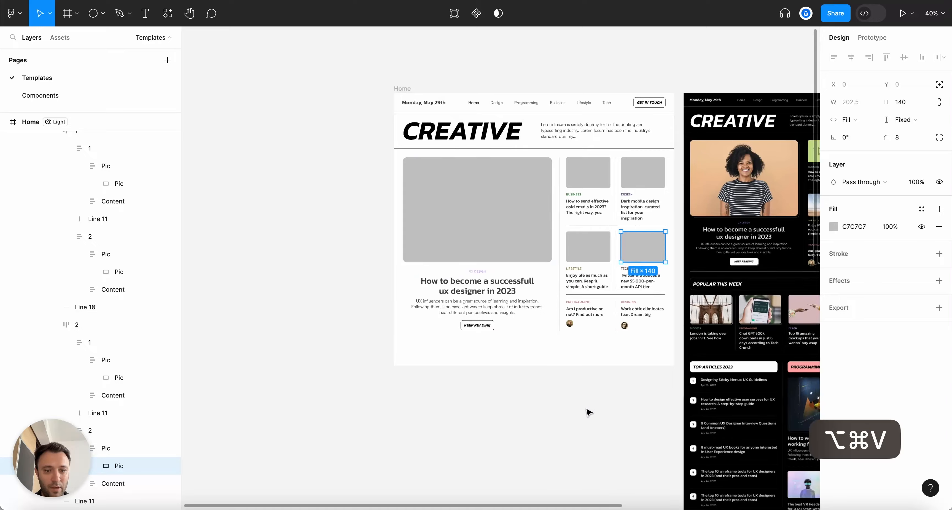
{"action": "left_click", "coordinate": [589, 412]}
{"action": "scroll", "coordinate": [573, 372], "scroll_direction": "up", "scroll_amount": 10}
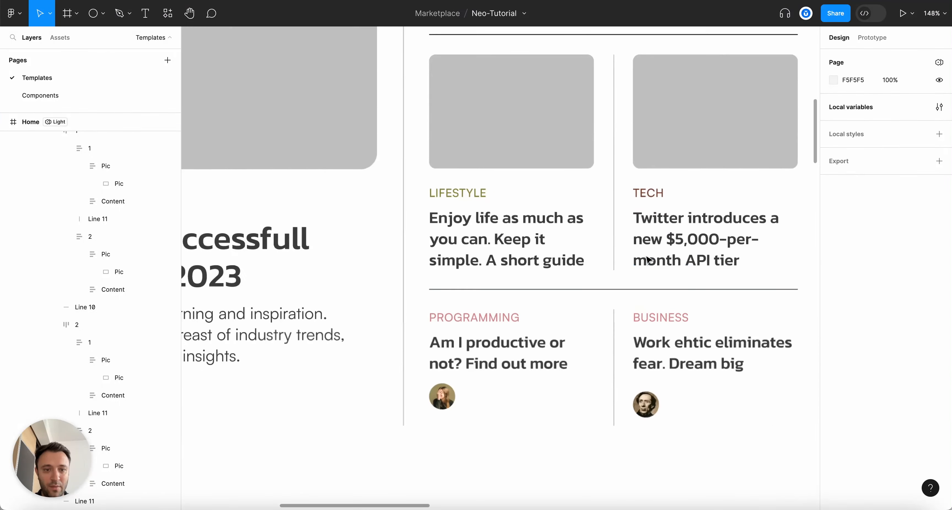
Select the featured article frame, then collapse all layers in the layer list
{"action": "scroll", "coordinate": [647, 260], "scroll_direction": "down", "scroll_amount": 3}
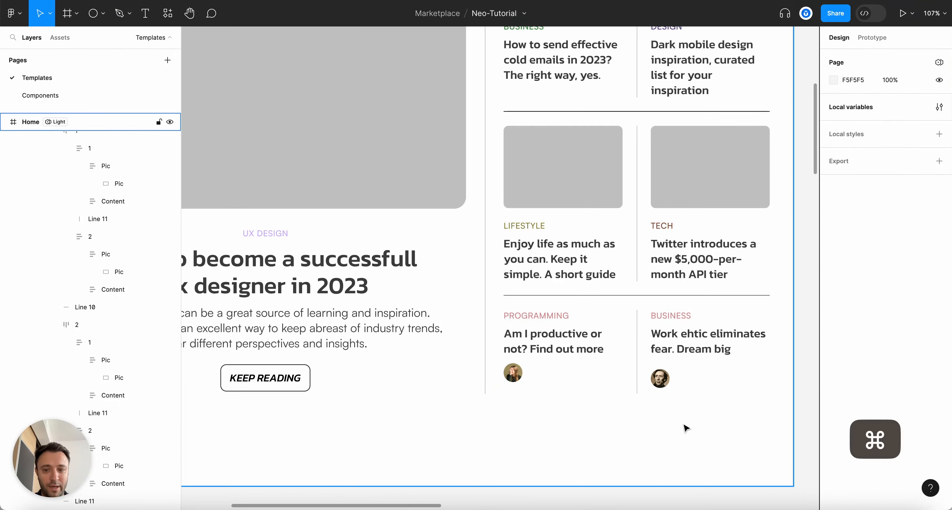
{"action": "scroll", "coordinate": [683, 427], "scroll_direction": "down", "scroll_amount": 3}
{"action": "scroll", "coordinate": [425, 340], "scroll_direction": "up", "scroll_amount": 5}
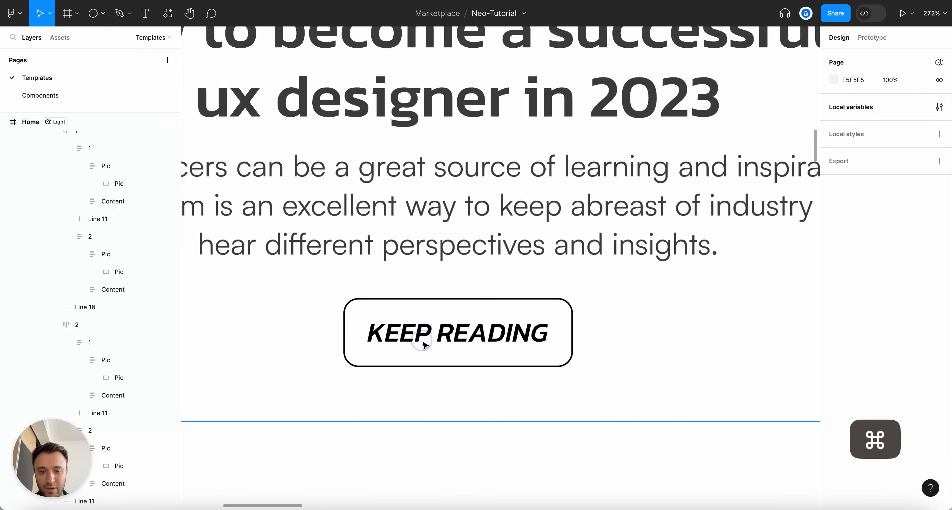
{"action": "left_click", "coordinate": [425, 342]}
{"action": "scroll", "coordinate": [425, 344], "scroll_direction": "down", "scroll_amount": 4}
{"action": "left_click", "coordinate": [491, 387]}
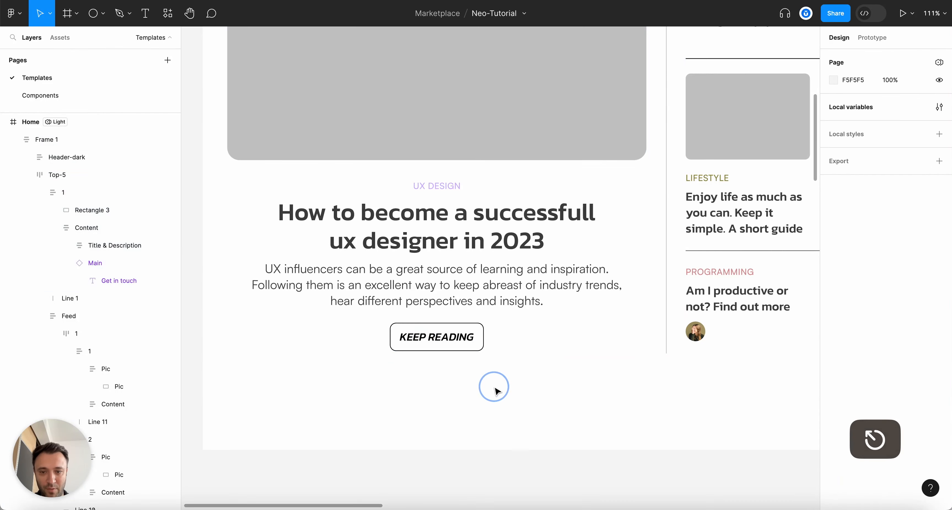
{"action": "key", "text": "alt+l"}
Collapse the layer tree to top-level frames and select the whole Home frame
{"action": "scroll", "coordinate": [494, 390], "scroll_direction": "down", "scroll_amount": 5}
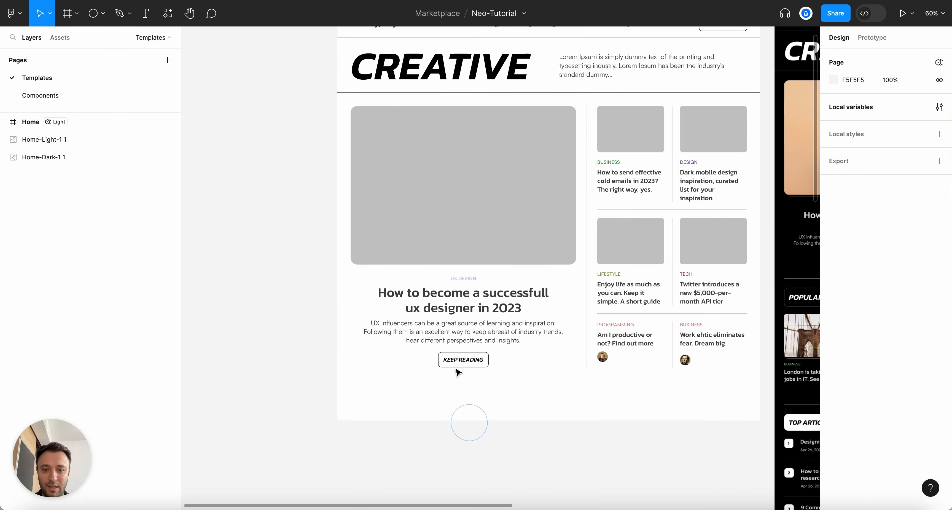
{"action": "left_click", "coordinate": [491, 308], "text": "super"}
{"action": "scroll", "coordinate": [628, 384], "scroll_direction": "down", "scroll_amount": 3}
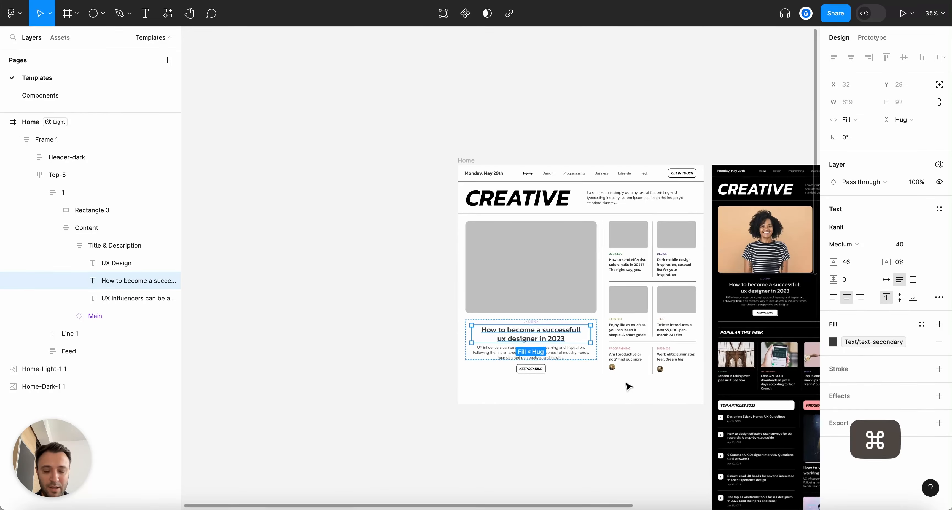
{"action": "scroll", "coordinate": [628, 384], "scroll_direction": "up", "scroll_amount": 4}
{"action": "left_click", "coordinate": [614, 420]}
{"action": "key", "text": "alt+l"}
{"action": "scroll", "coordinate": [614, 422], "scroll_direction": "down", "scroll_amount": 3}
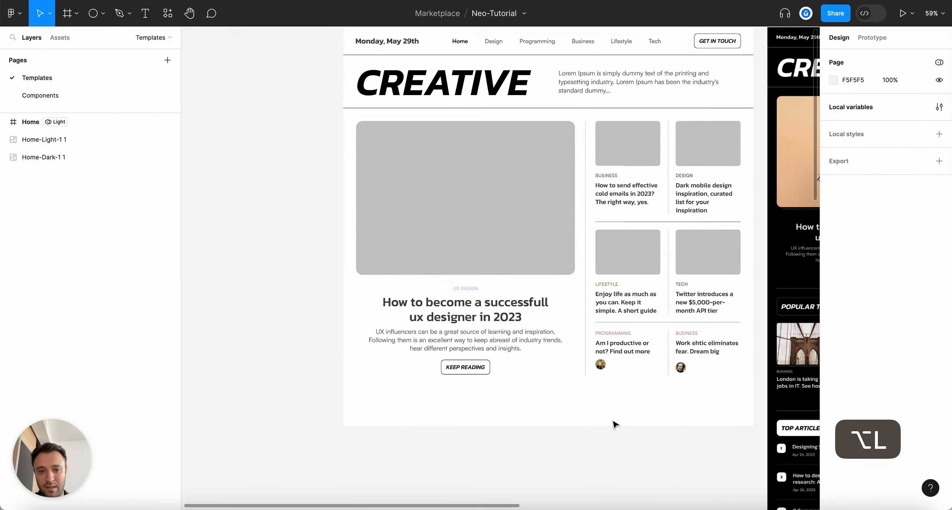
{"action": "scroll", "coordinate": [614, 422], "scroll_direction": "up", "scroll_amount": 2}
{"action": "left_click", "coordinate": [318, 34]}
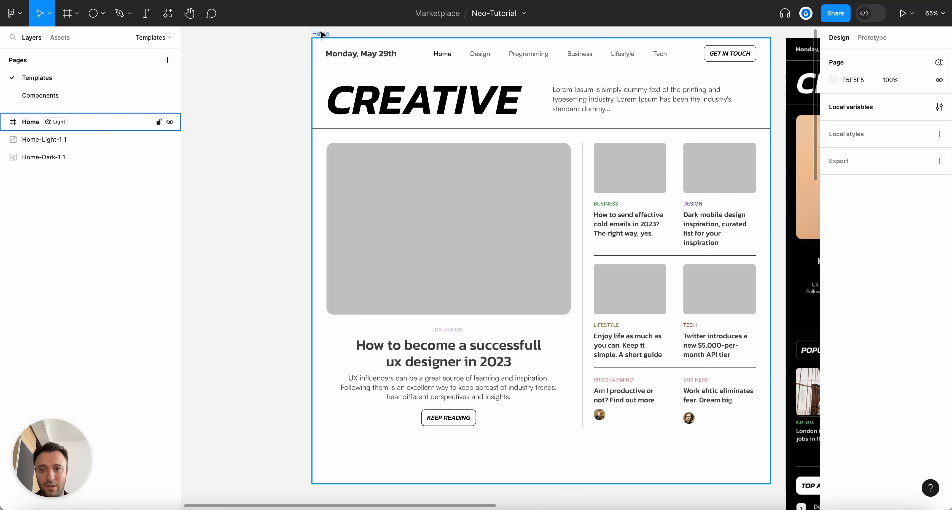
{"action": "scroll", "coordinate": [623, 372], "scroll_direction": "up", "scroll_amount": 2}
{"action": "scroll", "coordinate": [623, 372], "scroll_direction": "down", "scroll_amount": 1}
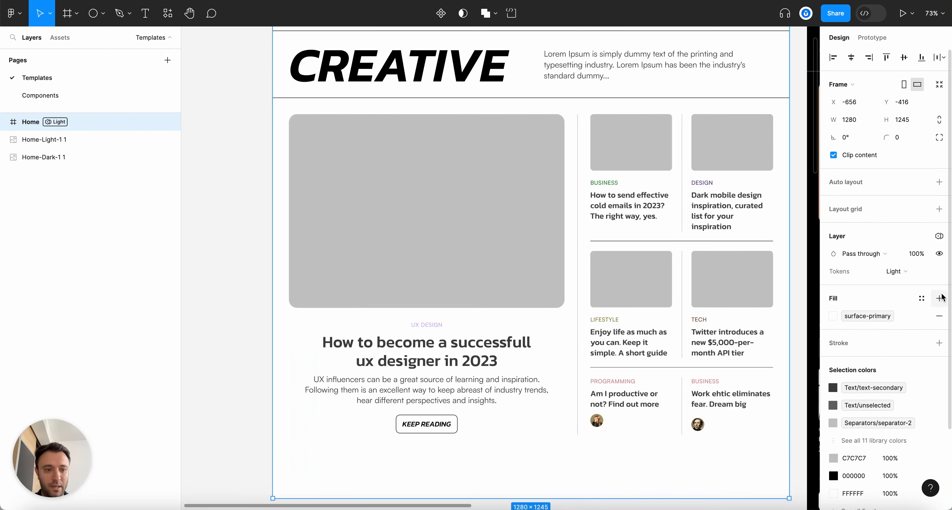
Set the main headline fill to Text/text-primary and check the six article titles' fill styles
{"action": "left_click", "coordinate": [421, 349], "text": "super"}
{"action": "left_click", "coordinate": [833, 342]}
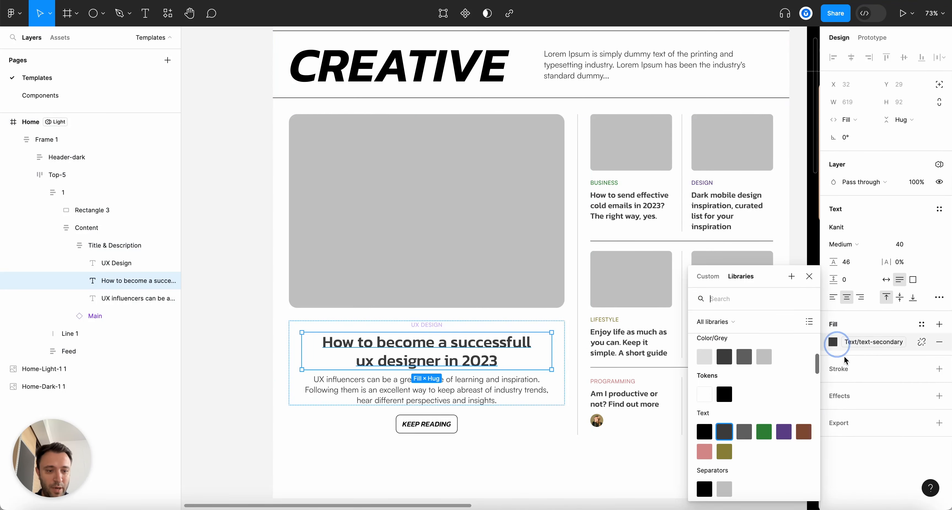
{"action": "key", "text": "Escape"}
{"action": "left_click", "coordinate": [628, 342], "text": "super"}
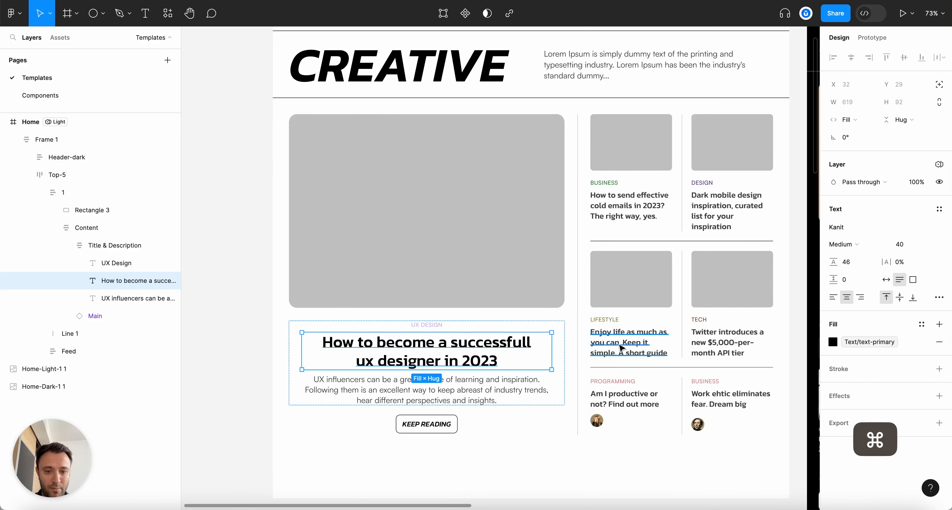
{"action": "left_click", "coordinate": [720, 348], "text": "shift+super"}
{"action": "left_click", "coordinate": [715, 402], "text": "shift+super"}
{"action": "left_click", "coordinate": [624, 398], "text": "shift+super"}
{"action": "left_click", "coordinate": [628, 206], "text": "shift+super"}
{"action": "left_click", "coordinate": [727, 206], "text": "shift+super"}
{"action": "left_click", "coordinate": [832, 369]}
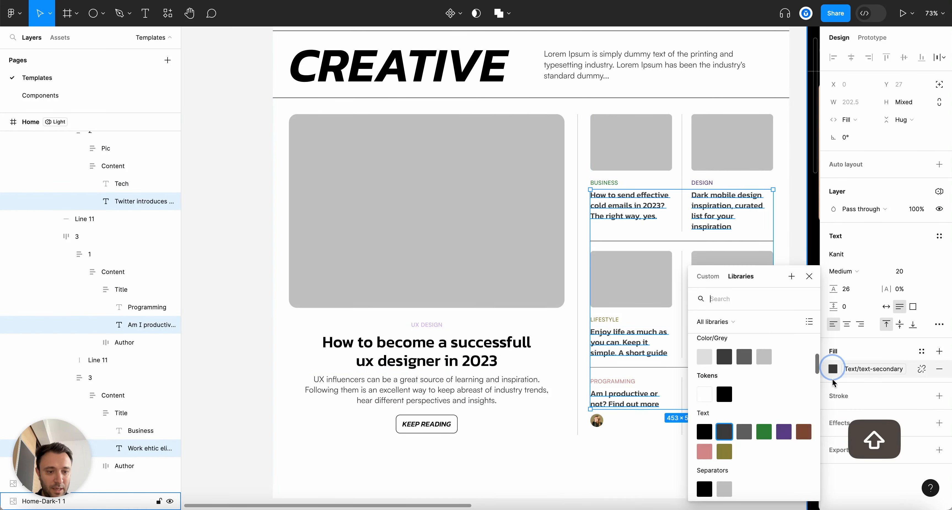
{"action": "key", "text": "Escape"}
Change the intro paragraph beside CREATIVE to Medium font weight
{"action": "scroll", "coordinate": [561, 270], "scroll_direction": "down", "scroll_amount": 5}
{"action": "key", "text": "Escape"}
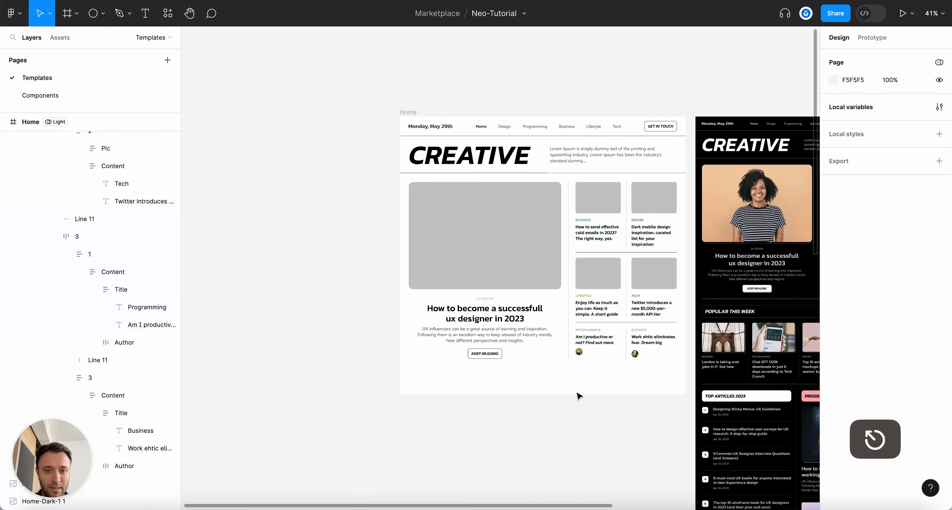
{"action": "key", "text": "alt+l"}
{"action": "scroll", "coordinate": [578, 397], "scroll_direction": "up", "scroll_amount": 5}
{"action": "left_click", "coordinate": [625, 168], "text": "super"}
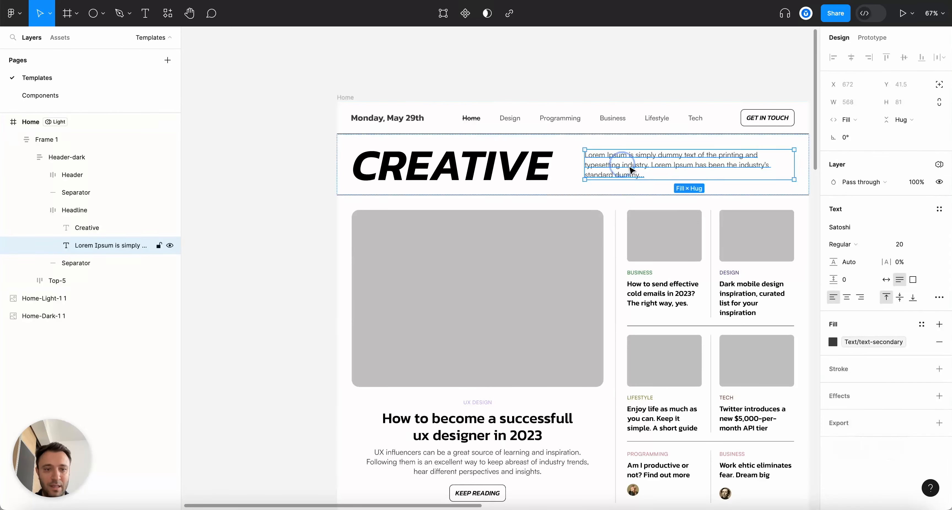
{"action": "left_click", "coordinate": [850, 244]}
{"action": "left_click", "coordinate": [867, 256]}
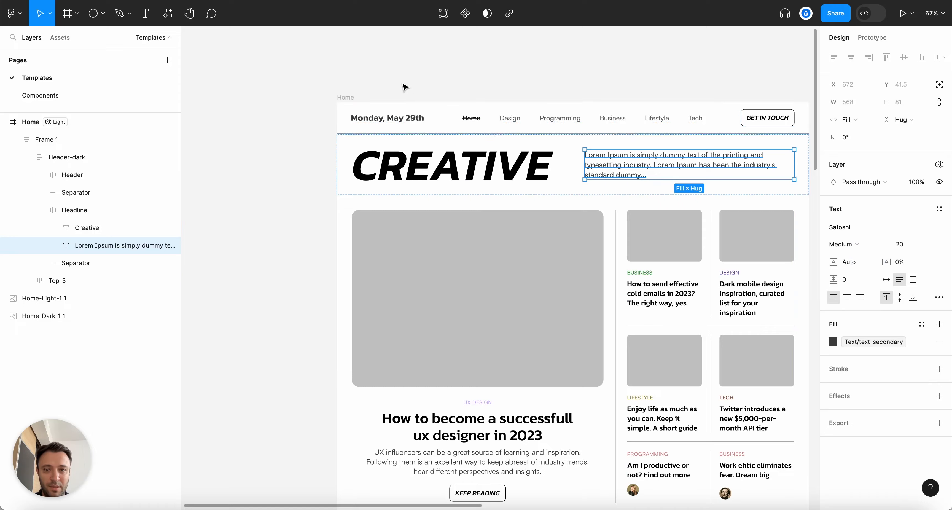
{"action": "left_click", "coordinate": [406, 90]}
Apply the text-purple fill style to the UX DESIGN label
{"action": "scroll", "coordinate": [399, 78], "scroll_direction": "down", "scroll_amount": 5}
{"action": "scroll", "coordinate": [399, 140], "scroll_direction": "up", "scroll_amount": 2}
{"action": "scroll", "coordinate": [604, 147], "scroll_direction": "down", "scroll_amount": 1}
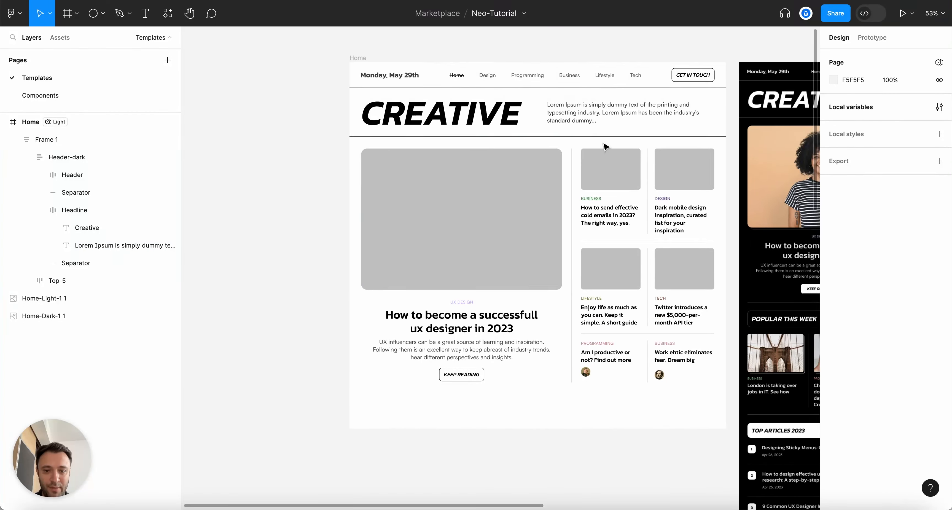
{"action": "scroll", "coordinate": [521, 138], "scroll_direction": "up", "scroll_amount": 2}
{"action": "scroll", "coordinate": [476, 354], "scroll_direction": "up", "scroll_amount": 4}
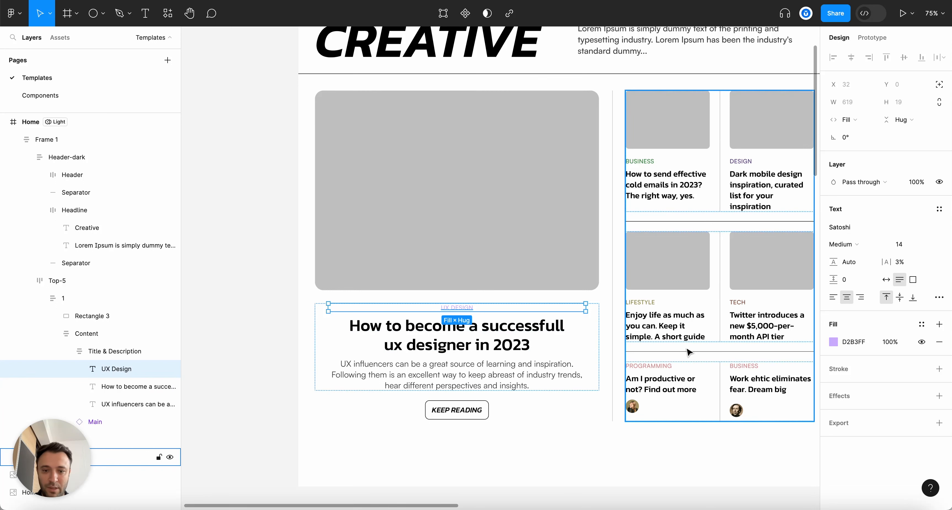
{"action": "left_click", "coordinate": [836, 342]}
{"action": "left_click", "coordinate": [744, 192]}
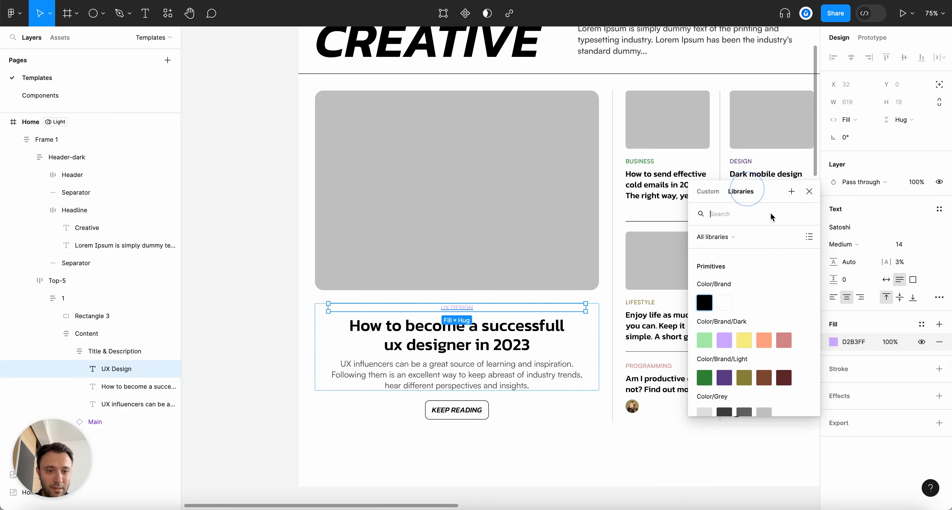
{"action": "left_click", "coordinate": [724, 341]}
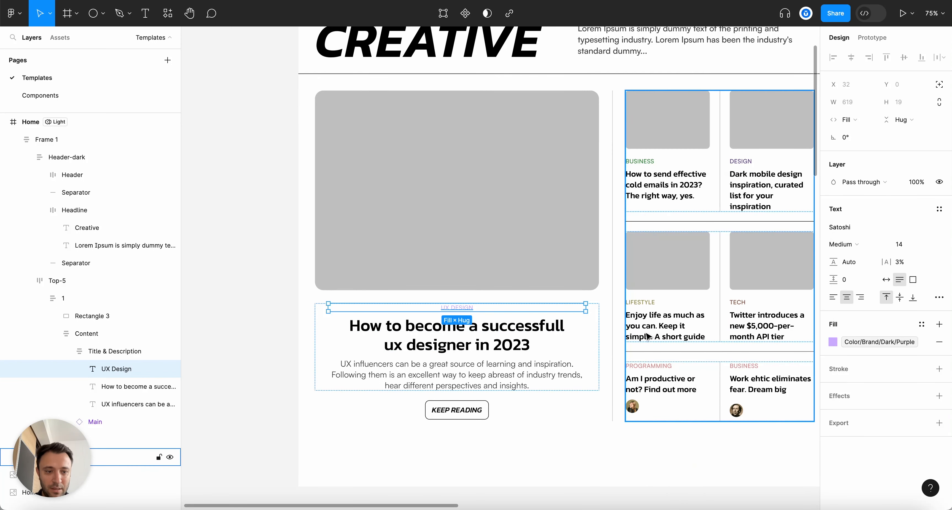
{"action": "left_click", "coordinate": [833, 342]}
{"action": "type", "text": "text"}
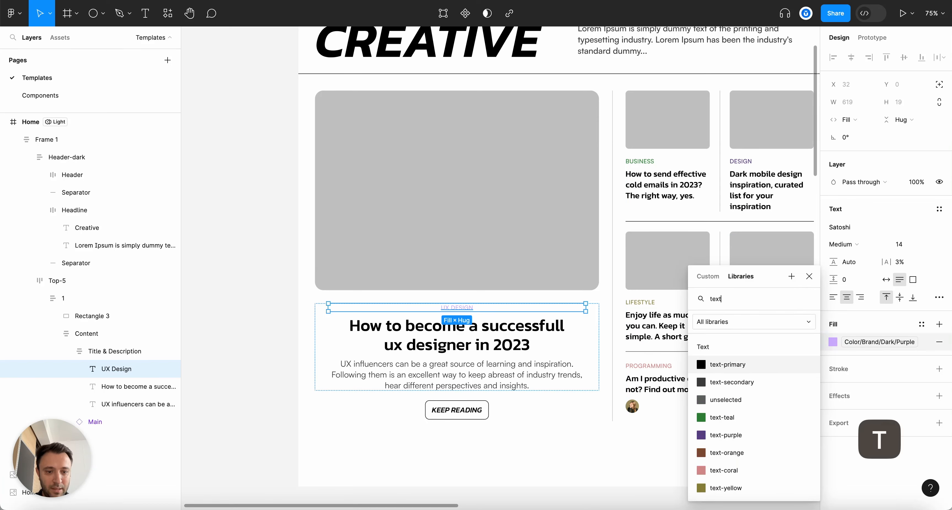
{"action": "left_click", "coordinate": [726, 435]}
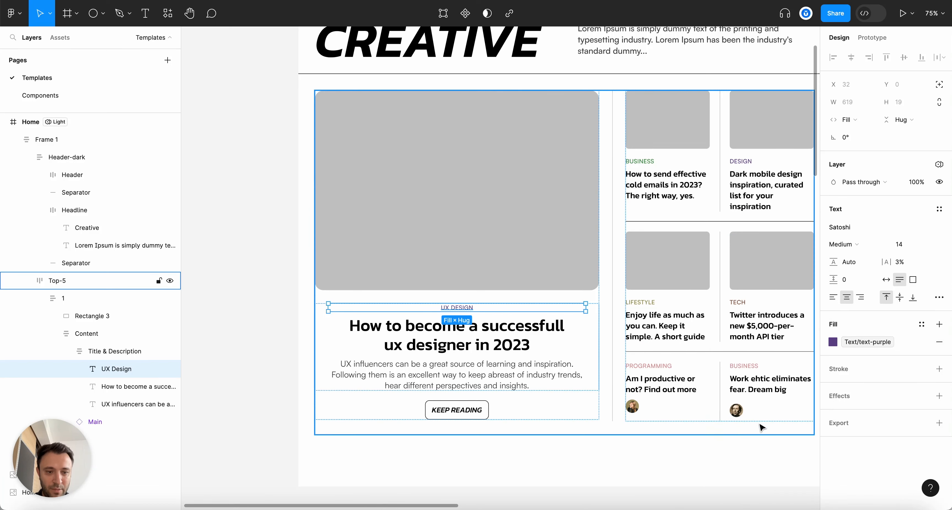
Apply the text-coral fill style to the PROGRAMMING label
{"action": "left_click", "coordinate": [648, 302], "text": "super"}
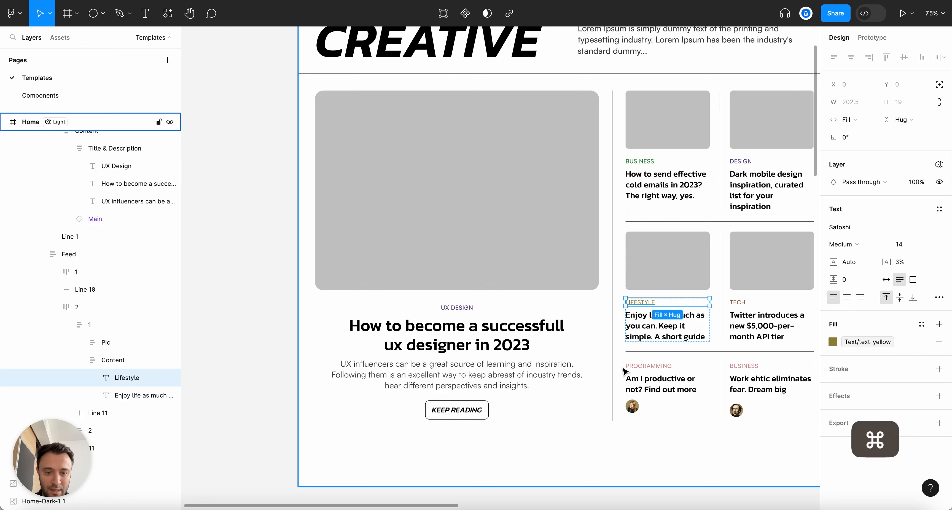
{"action": "left_click", "coordinate": [621, 369], "text": "super"}
{"action": "left_click", "coordinate": [642, 365], "text": "super"}
{"action": "left_click", "coordinate": [836, 340]}
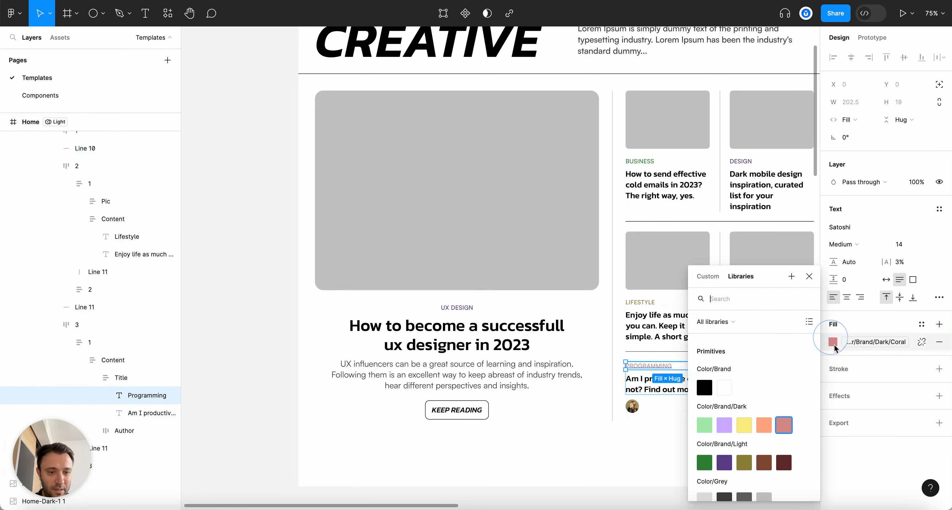
{"action": "type", "text": "text"}
{"action": "left_click", "coordinate": [723, 470]}
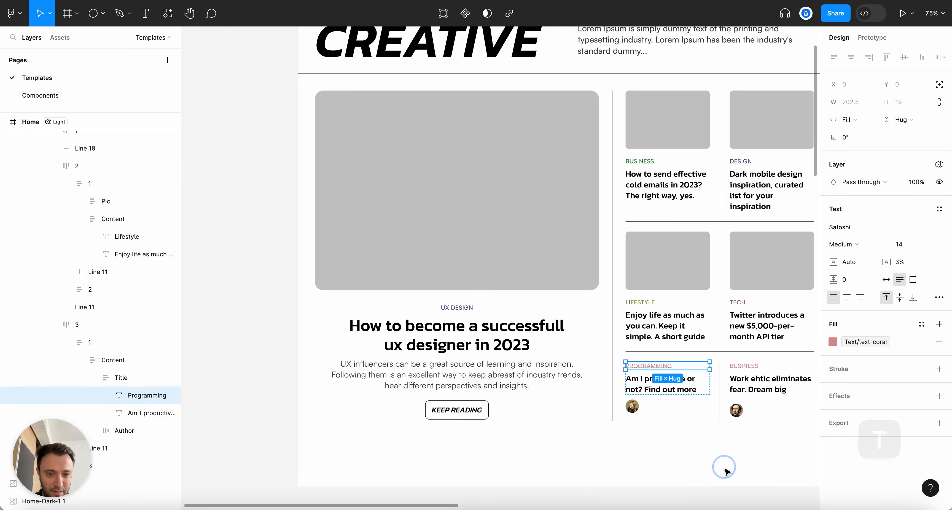
Copy the top BUSINESS label's teal styling onto the lower BUSINESS label
{"action": "scroll", "coordinate": [771, 393], "scroll_direction": "up", "scroll_amount": 4}
{"action": "left_click", "coordinate": [736, 356], "text": "super"}
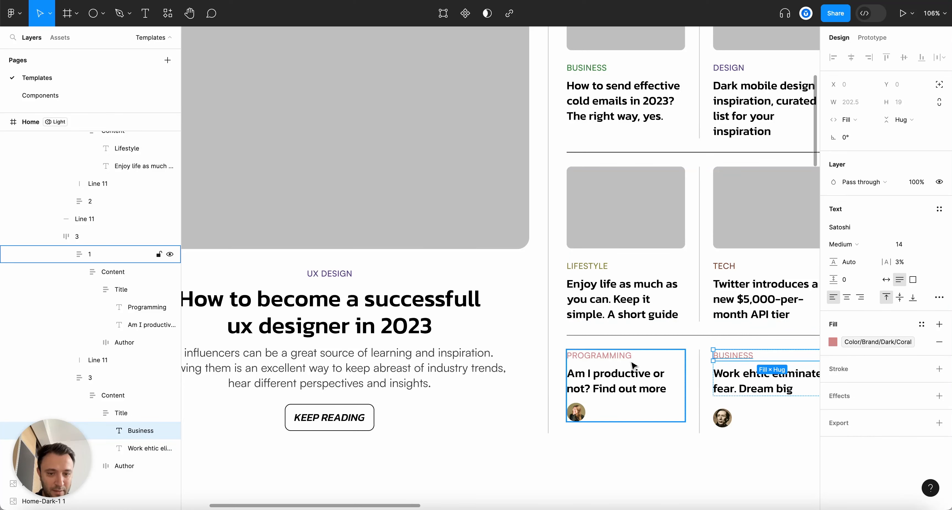
{"action": "scroll", "coordinate": [633, 365], "scroll_direction": "right", "scroll_amount": 5}
{"action": "scroll", "coordinate": [498, 258], "scroll_direction": "down", "scroll_amount": 1}
{"action": "left_click", "coordinate": [458, 58], "text": "super"}
{"action": "key", "text": "alt+super+c"}
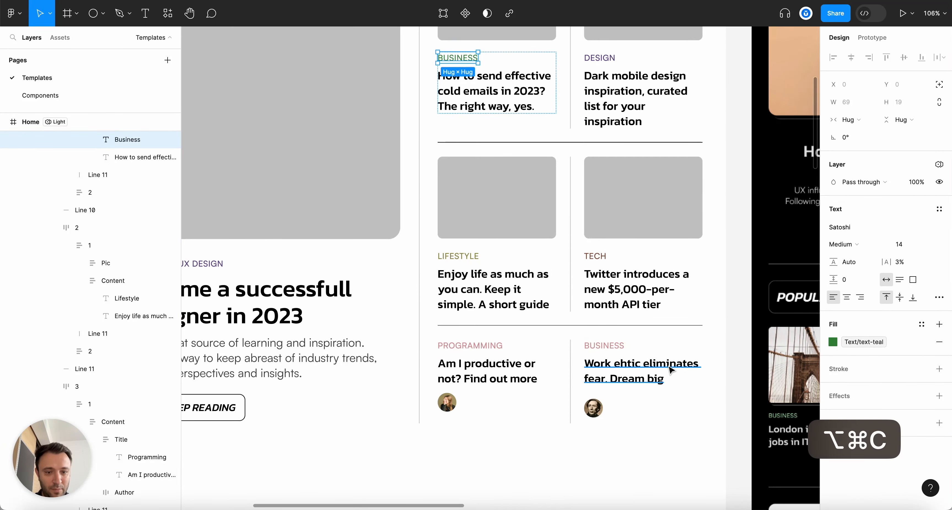
{"action": "left_click", "coordinate": [604, 345], "text": "super"}
{"action": "key", "text": "alt+super+v"}
Switch the Home frame's token mode to Dark
{"action": "scroll", "coordinate": [670, 334], "scroll_direction": "down", "scroll_amount": 5}
{"action": "key", "text": "Escape"}
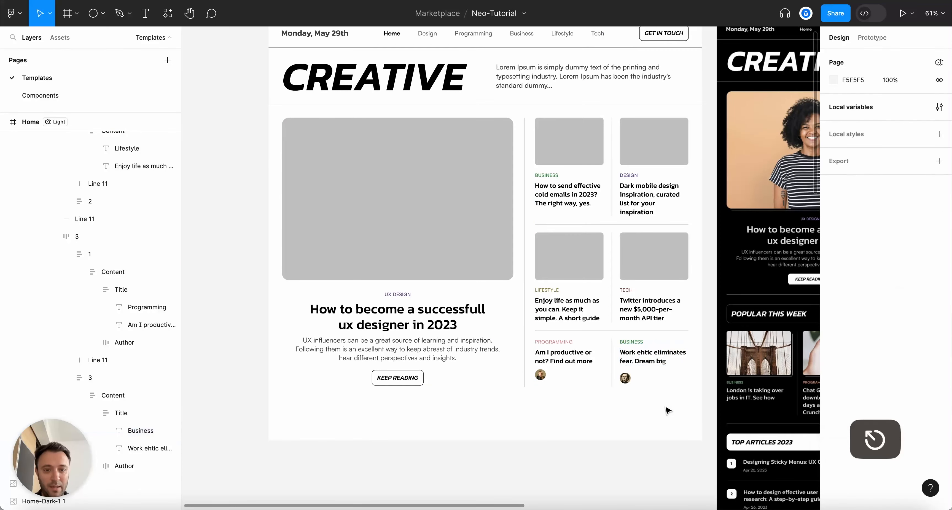
{"action": "key", "text": "alt+l"}
{"action": "scroll", "coordinate": [279, 116], "scroll_direction": "up", "scroll_amount": 3}
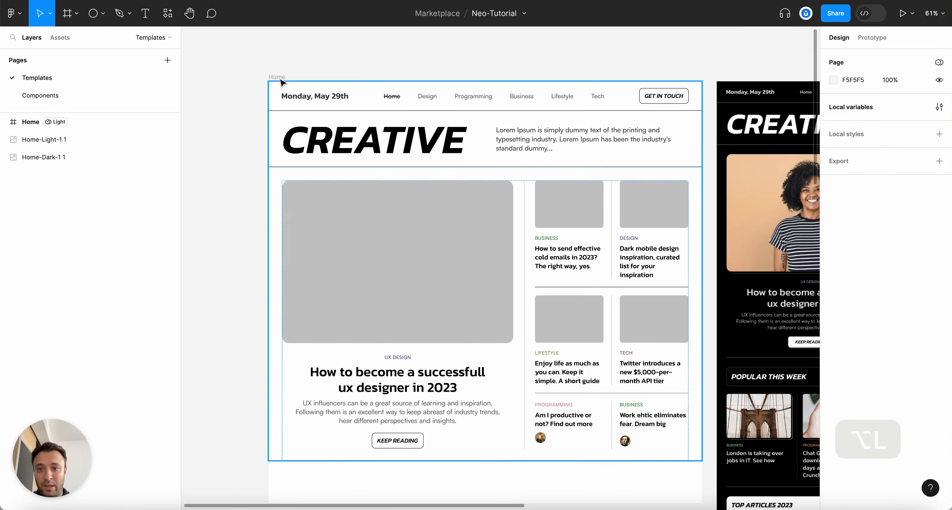
{"action": "left_click", "coordinate": [276, 77]}
{"action": "left_click", "coordinate": [931, 276]}
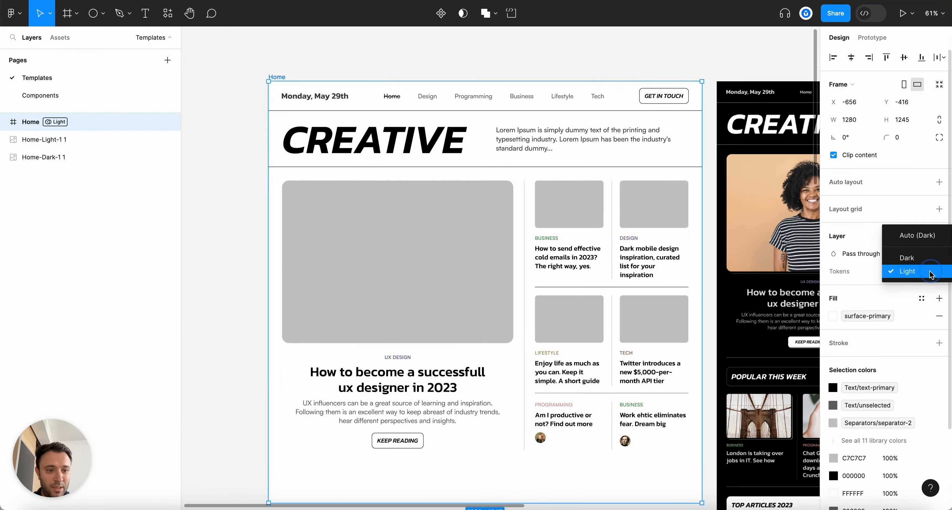
{"action": "left_click", "coordinate": [900, 258]}
{"action": "scroll", "coordinate": [609, 333], "scroll_direction": "down", "scroll_amount": 5}
{"action": "scroll", "coordinate": [609, 333], "scroll_direction": "up", "scroll_amount": 4}
Copy a separator line from the header
{"action": "left_click", "coordinate": [616, 342]}
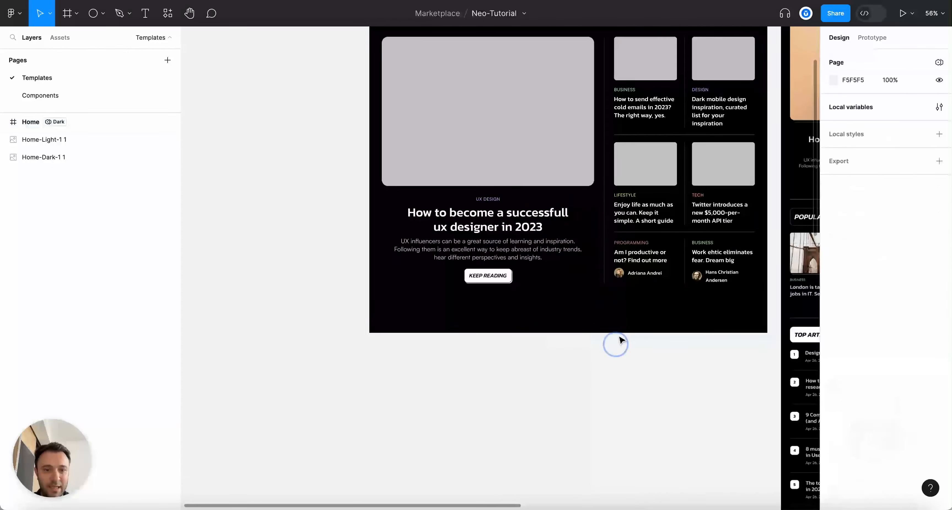
{"action": "scroll", "coordinate": [628, 174], "scroll_direction": "up", "scroll_amount": 3}
{"action": "scroll", "coordinate": [629, 174], "scroll_direction": "down", "scroll_amount": 3}
{"action": "scroll", "coordinate": [629, 174], "scroll_direction": "up", "scroll_amount": 3}
{"action": "left_click", "coordinate": [544, 118]}
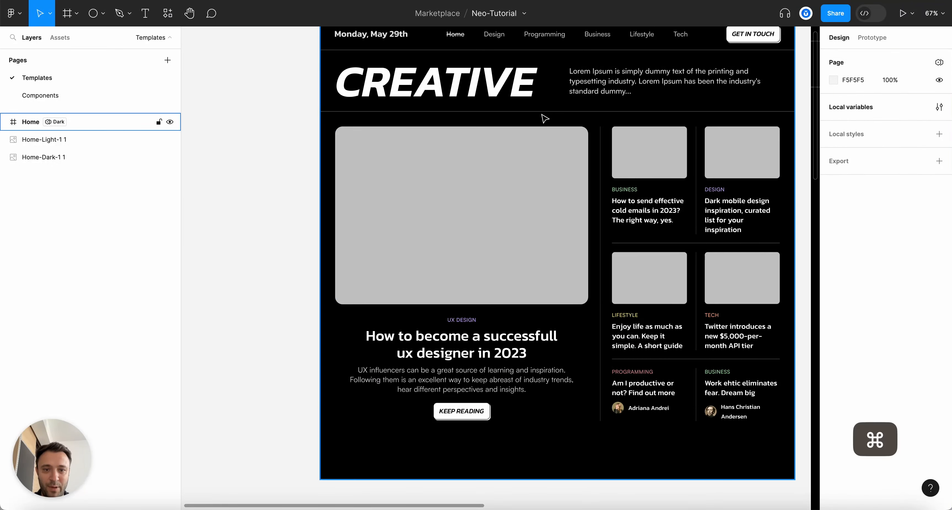
{"action": "left_click", "coordinate": [544, 118], "text": "super"}
{"action": "key", "text": "super+c"}
{"action": "left_click", "coordinate": [38, 156]}
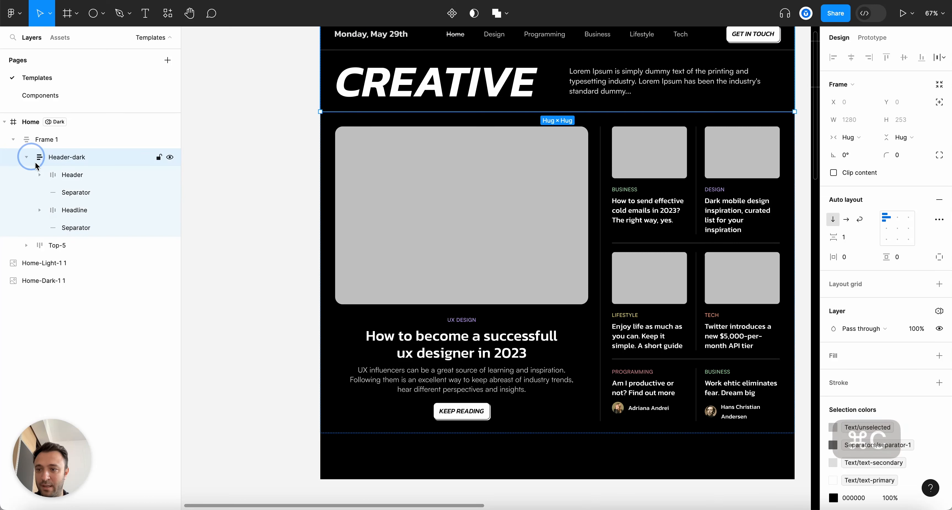
Rename Frame 1 to 'Content' and paste the copied separator line into it
{"action": "left_click", "coordinate": [47, 140]}
{"action": "left_click", "coordinate": [33, 163]}
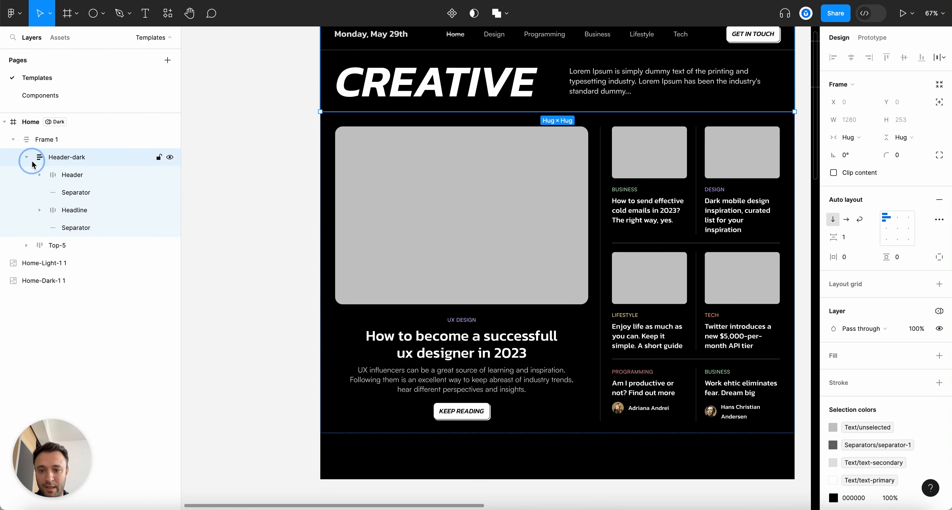
{"action": "left_click", "coordinate": [27, 157]}
{"action": "double_click", "coordinate": [46, 139]}
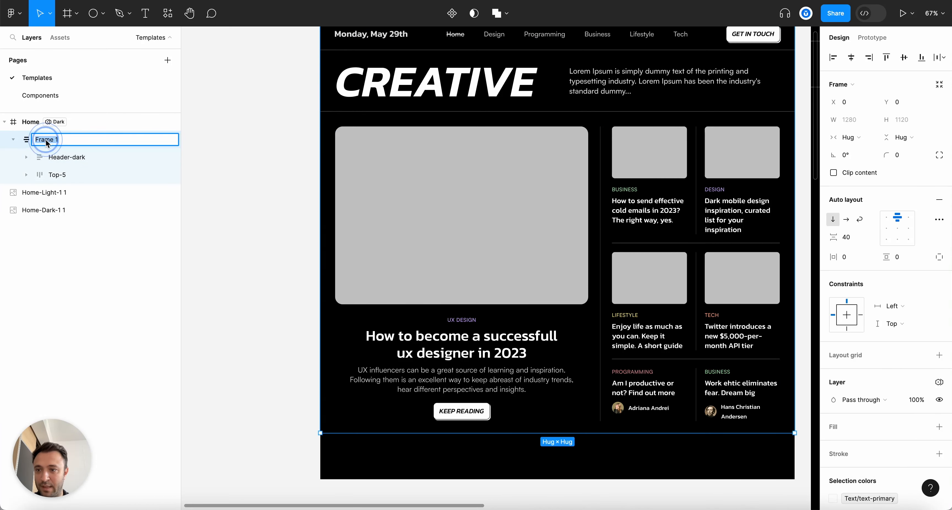
{"action": "type", "text": "Content"}
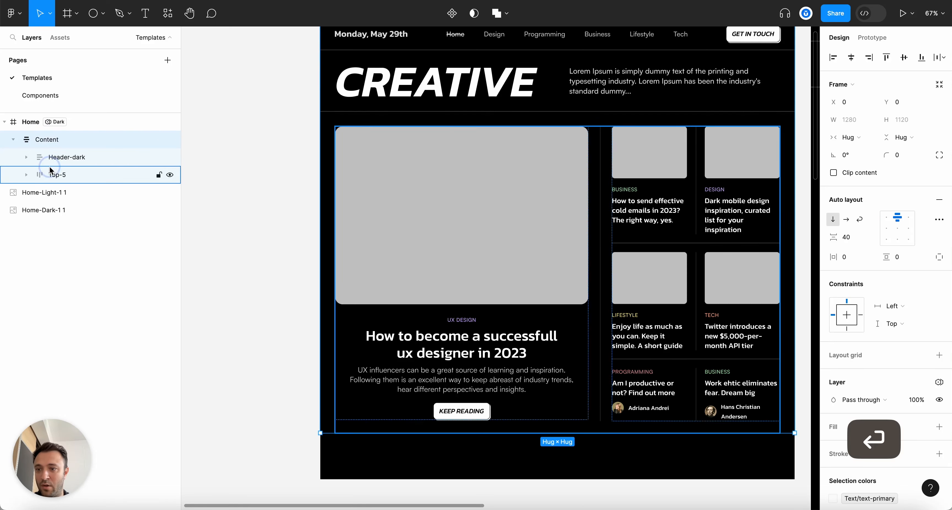
{"action": "left_click", "coordinate": [47, 144]}
{"action": "key", "text": "super+v"}
Set the Top-5 frame's bottom padding to 0
{"action": "left_click", "coordinate": [48, 171]}
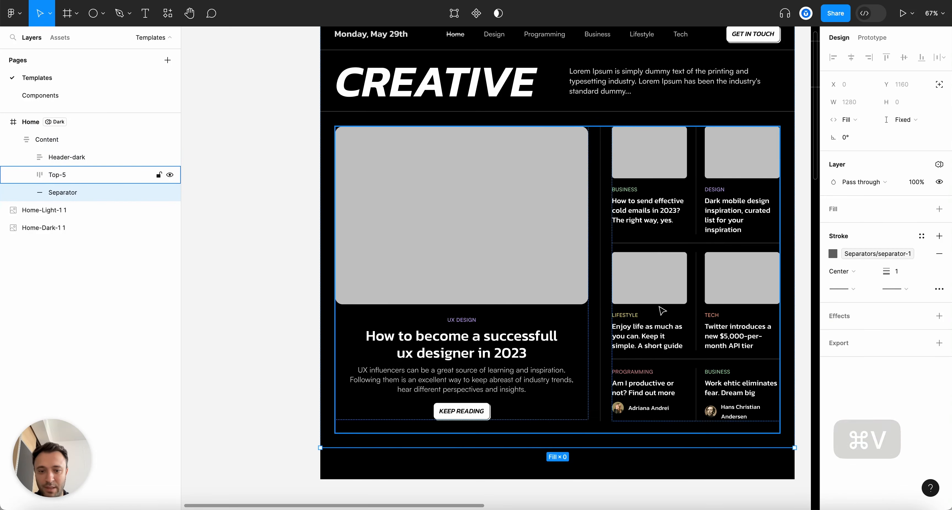
{"action": "scroll", "coordinate": [514, 344], "scroll_direction": "down", "scroll_amount": 3}
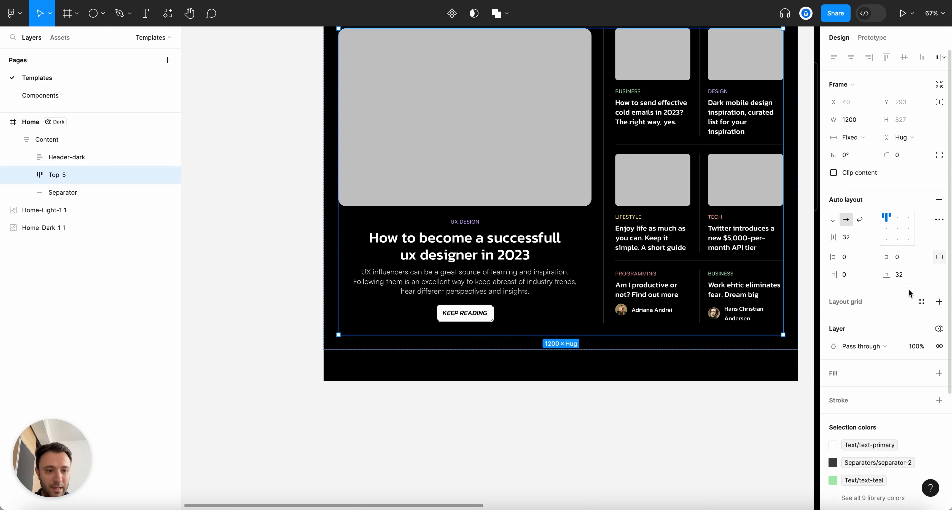
{"action": "type", "text": "0"}
{"action": "key", "text": "Return"}
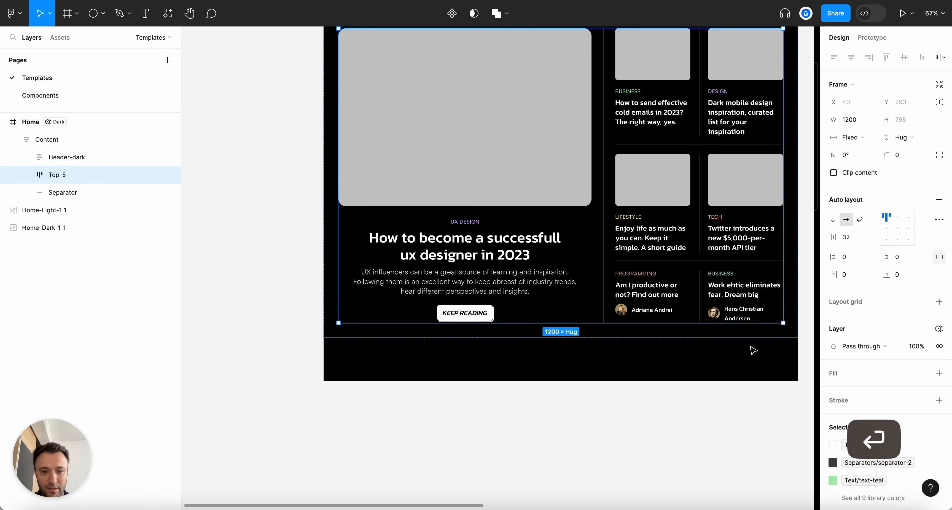
{"action": "left_click", "coordinate": [646, 370]}
{"action": "scroll", "coordinate": [646, 370], "scroll_direction": "down", "scroll_amount": 3}
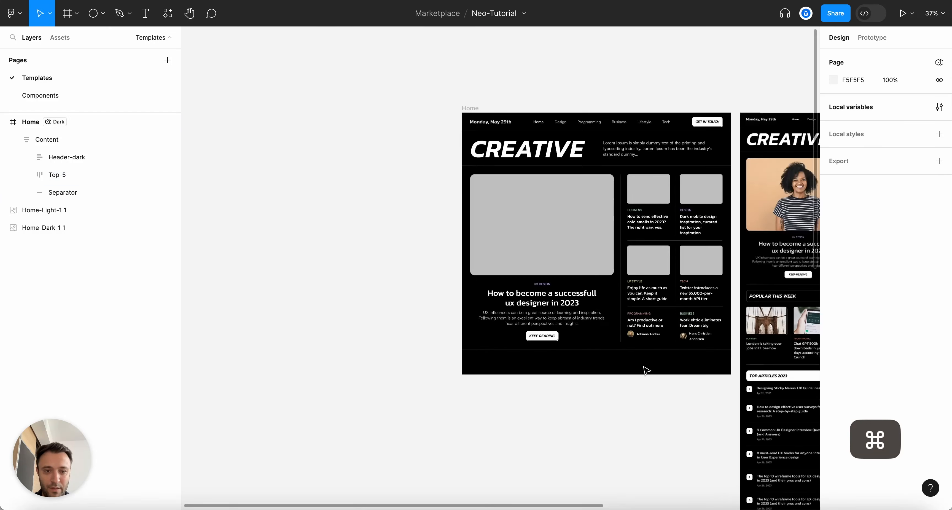
Switch the Home frame's token mode to Light
{"action": "scroll", "coordinate": [653, 366], "scroll_direction": "up", "scroll_amount": 5}
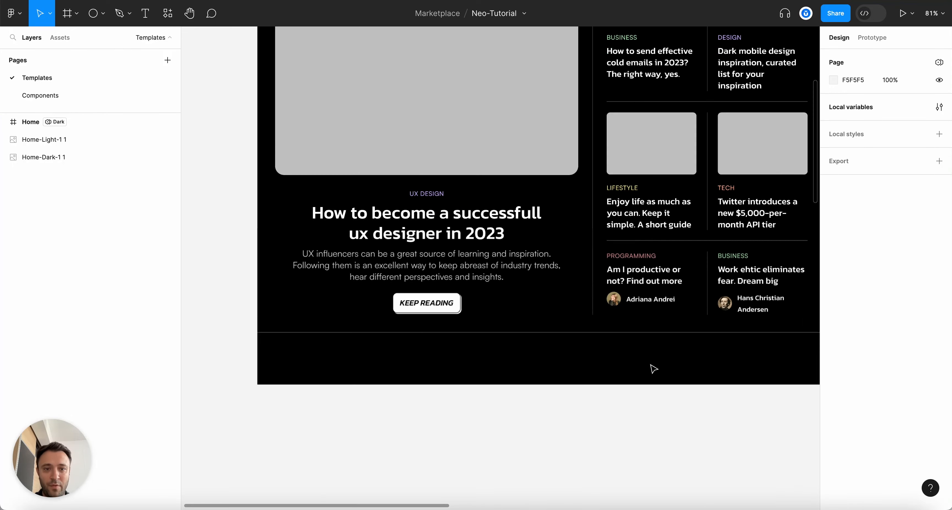
{"action": "scroll", "coordinate": [544, 346], "scroll_direction": "down", "scroll_amount": 3}
{"action": "scroll", "coordinate": [404, 312], "scroll_direction": "up", "scroll_amount": 3}
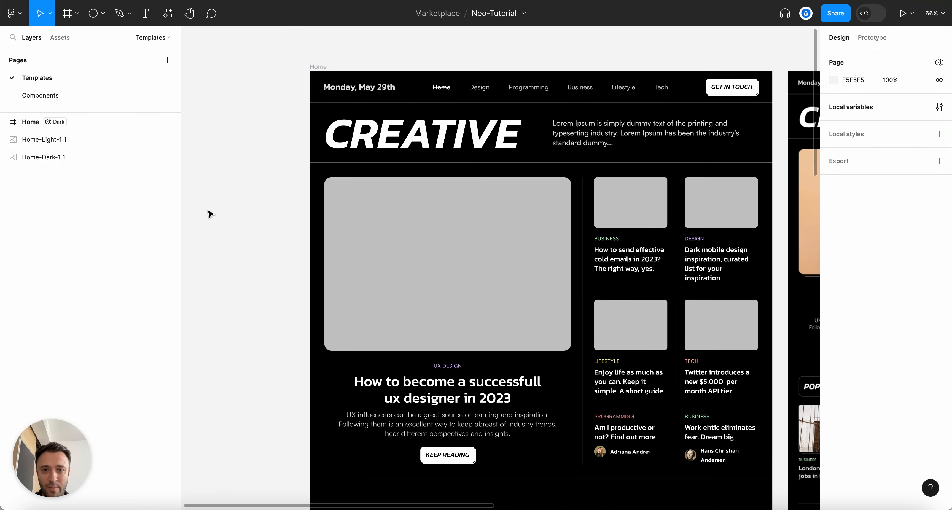
{"action": "scroll", "coordinate": [254, 199], "scroll_direction": "down", "scroll_amount": 4}
{"action": "scroll", "coordinate": [259, 197], "scroll_direction": "up", "scroll_amount": 4}
{"action": "scroll", "coordinate": [515, 297], "scroll_direction": "down", "scroll_amount": 2}
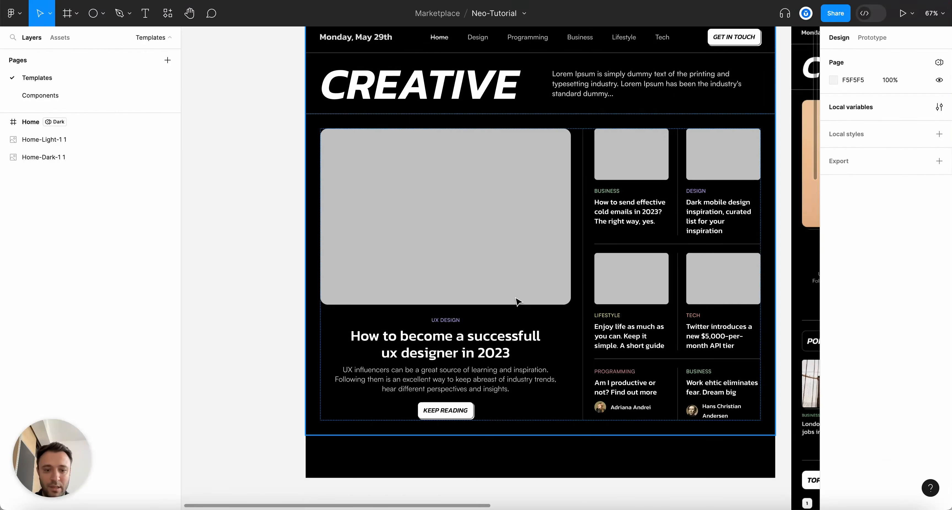
{"action": "scroll", "coordinate": [518, 304], "scroll_direction": "up", "scroll_amount": 3}
{"action": "scroll", "coordinate": [519, 304], "scroll_direction": "right", "scroll_amount": 2}
{"action": "scroll", "coordinate": [518, 304], "scroll_direction": "down", "scroll_amount": 3}
{"action": "scroll", "coordinate": [518, 304], "scroll_direction": "right", "scroll_amount": 2}
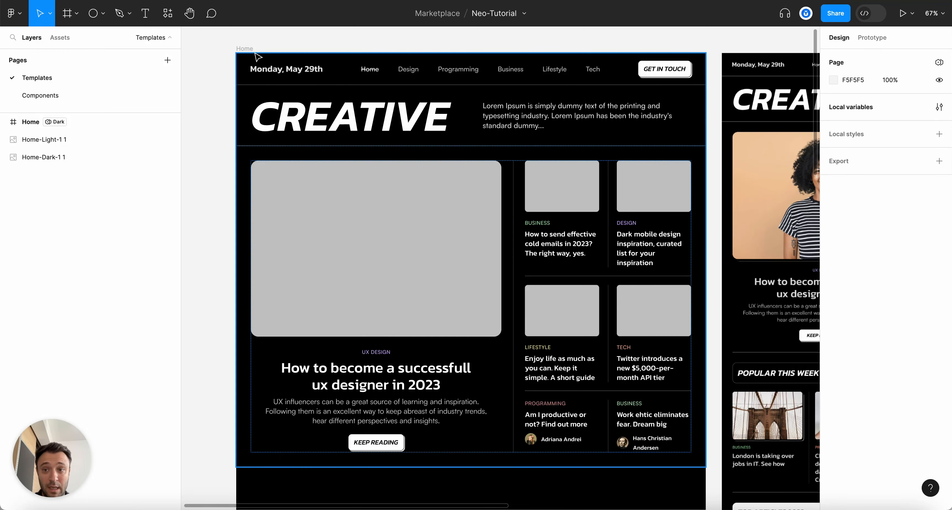
{"action": "left_click", "coordinate": [245, 48]}
{"action": "scroll", "coordinate": [296, 47], "scroll_direction": "up", "scroll_amount": 2}
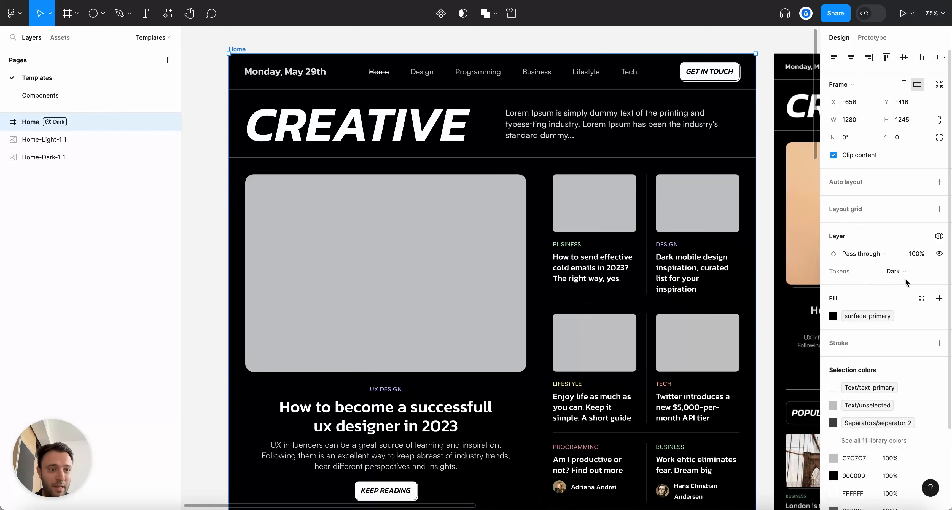
{"action": "left_click", "coordinate": [905, 273]}
{"action": "left_click", "coordinate": [907, 284]}
{"action": "scroll", "coordinate": [386, 238], "scroll_direction": "down", "scroll_amount": 5}
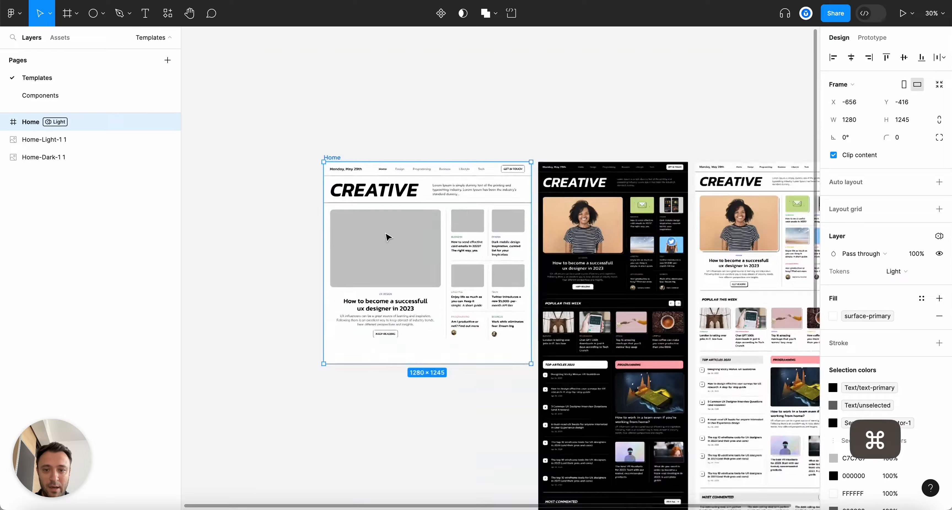
{"action": "scroll", "coordinate": [476, 412], "scroll_direction": "up", "scroll_amount": 3}
Review the light layout and select the first author name in the Top-5 feed
{"action": "left_click", "coordinate": [476, 412]}
{"action": "scroll", "coordinate": [411, 228], "scroll_direction": "up", "scroll_amount": 2}
{"action": "scroll", "coordinate": [412, 228], "scroll_direction": "up", "scroll_amount": 2}
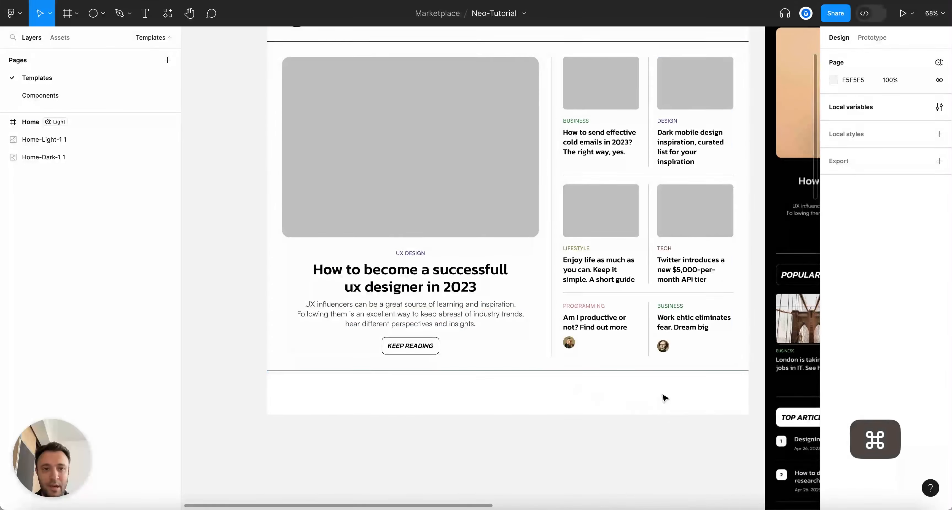
{"action": "scroll", "coordinate": [698, 431], "scroll_direction": "down", "scroll_amount": 1}
{"action": "scroll", "coordinate": [697, 431], "scroll_direction": "up", "scroll_amount": 2}
{"action": "scroll", "coordinate": [698, 431], "scroll_direction": "down", "scroll_amount": 3}
{"action": "scroll", "coordinate": [697, 431], "scroll_direction": "up", "scroll_amount": 3}
{"action": "scroll", "coordinate": [624, 380], "scroll_direction": "up", "scroll_amount": 5}
{"action": "left_click", "coordinate": [538, 318], "text": "super"}
{"action": "scroll", "coordinate": [521, 344], "scroll_direction": "up", "scroll_amount": 1}
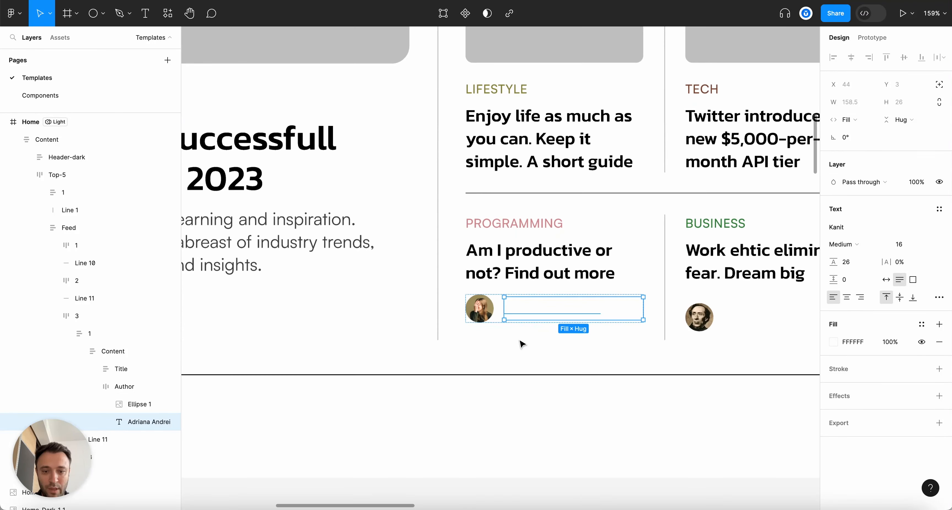
Give the first author name the Text/text-secondary library fill
{"action": "left_click", "coordinate": [834, 344]}
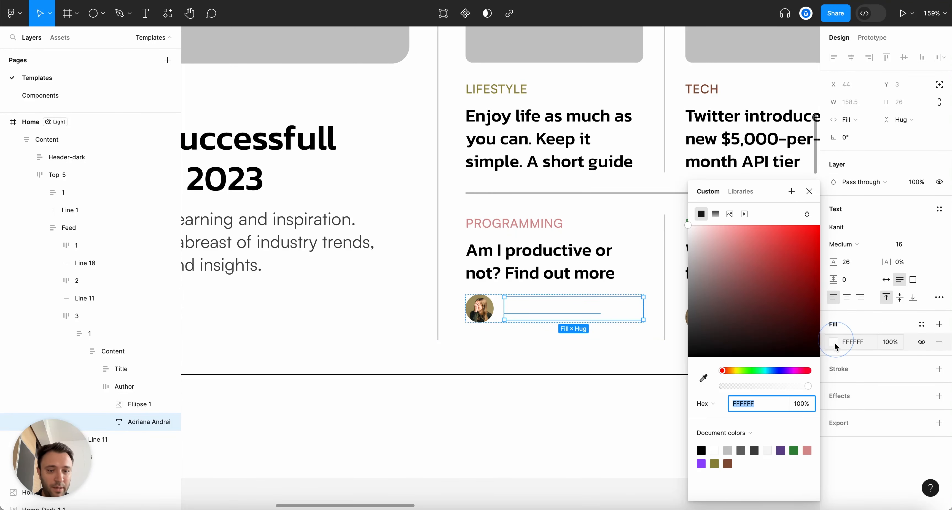
{"action": "left_click", "coordinate": [740, 194]}
{"action": "type", "text": "text"}
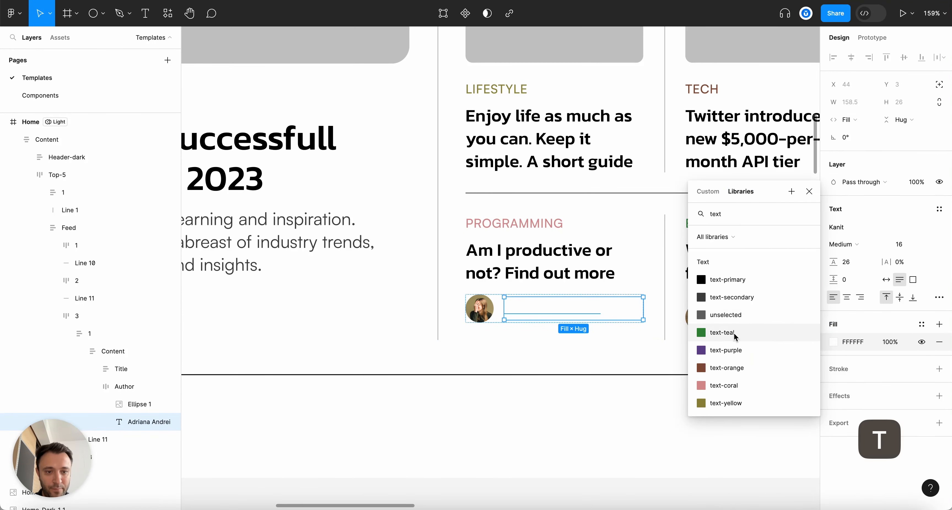
{"action": "left_click", "coordinate": [734, 297]}
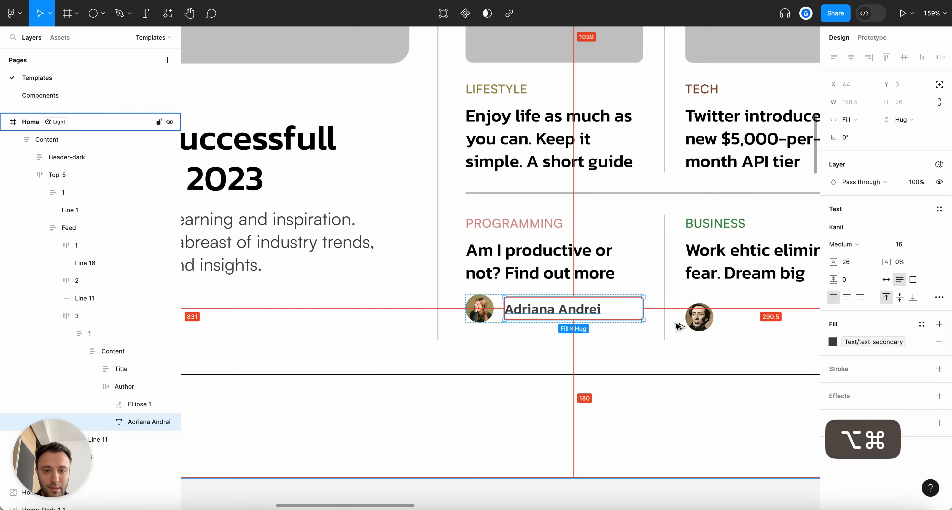
Copy that styling onto the second author name
{"action": "key", "text": "super+alt+c"}
{"action": "scroll", "coordinate": [678, 325], "scroll_direction": "right", "scroll_amount": 3}
{"action": "left_click", "coordinate": [696, 325]}
{"action": "key", "text": "super+alt+v"}
{"action": "scroll", "coordinate": [698, 325], "scroll_direction": "down", "scroll_amount": 5}
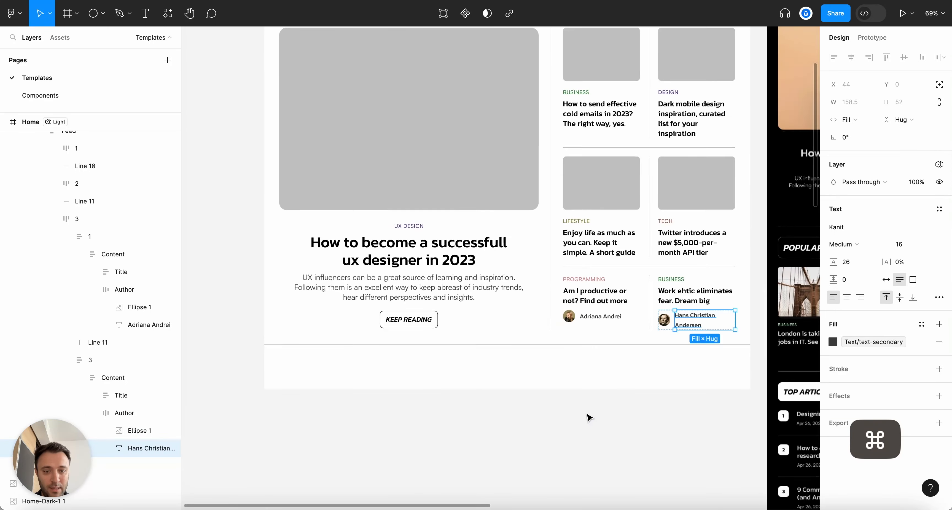
{"action": "left_click", "coordinate": [587, 418]}
{"action": "key", "text": "alt+l"}
{"action": "scroll", "coordinate": [588, 414], "scroll_direction": "down", "scroll_amount": 3}
{"action": "scroll", "coordinate": [589, 414], "scroll_direction": "up", "scroll_amount": 5}
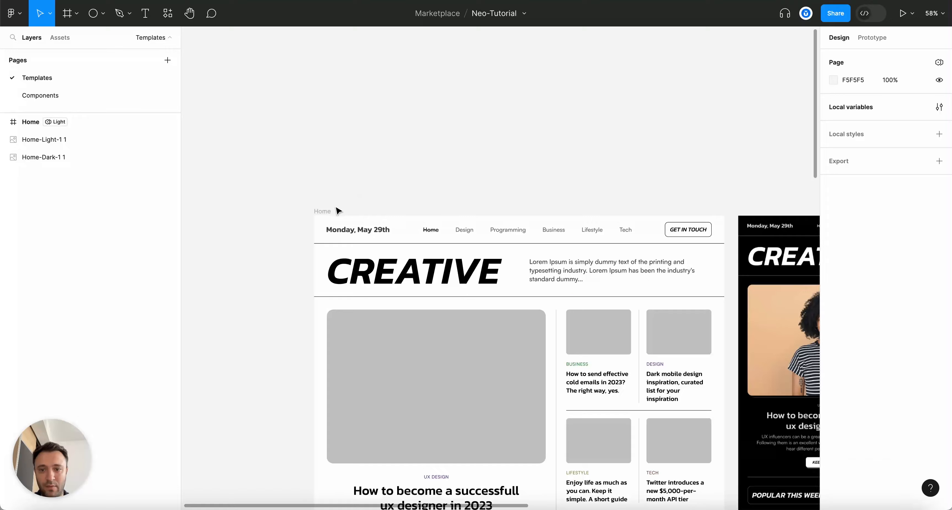
Switch the Home frame's Tokens colour mode back to Dark
{"action": "left_click", "coordinate": [322, 211]}
{"action": "scroll", "coordinate": [462, 221], "scroll_direction": "down", "scroll_amount": 5}
{"action": "left_click", "coordinate": [907, 272]}
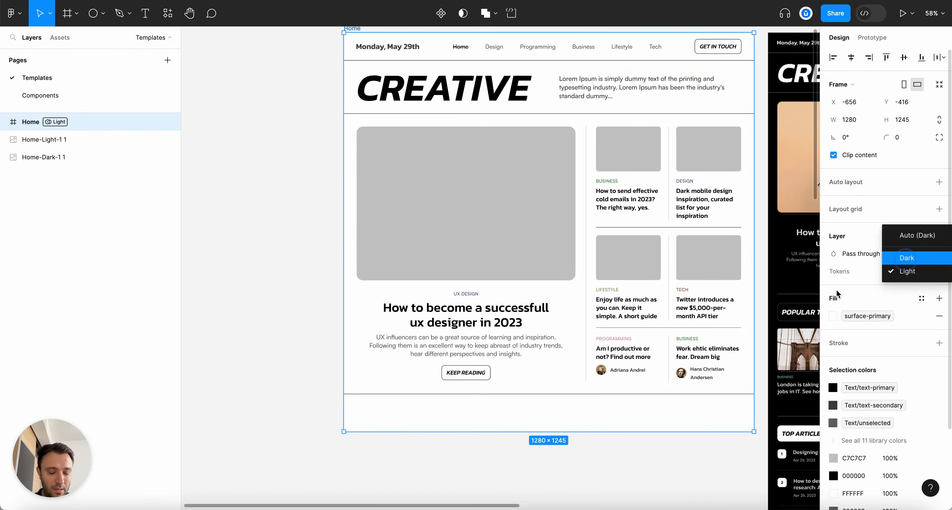
{"action": "key", "text": "Return"}
{"action": "scroll", "coordinate": [759, 335], "scroll_direction": "down", "scroll_amount": 5}
{"action": "scroll", "coordinate": [630, 237], "scroll_direction": "up", "scroll_amount": 3}
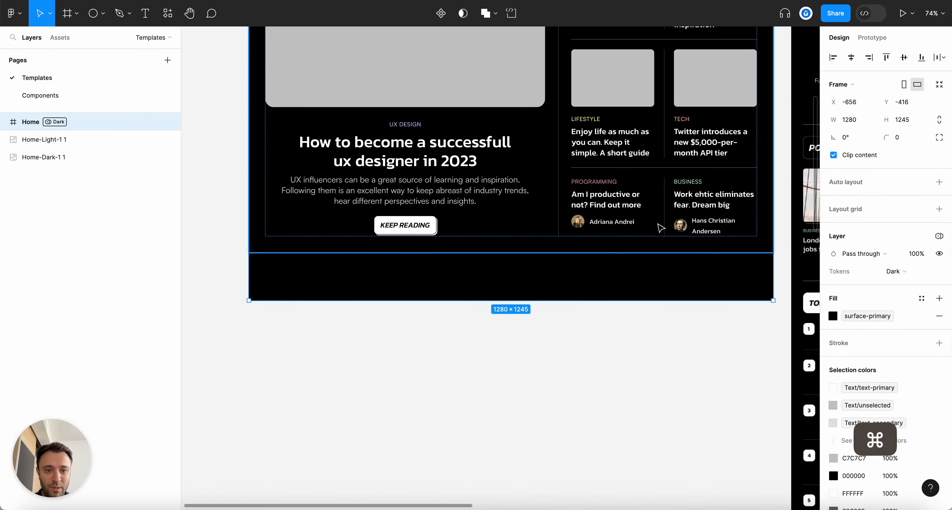
{"action": "scroll", "coordinate": [661, 228], "scroll_direction": "down", "scroll_amount": 2}
{"action": "scroll", "coordinate": [722, 249], "scroll_direction": "down", "scroll_amount": 3}
{"action": "scroll", "coordinate": [584, 262], "scroll_direction": "up", "scroll_amount": 5}
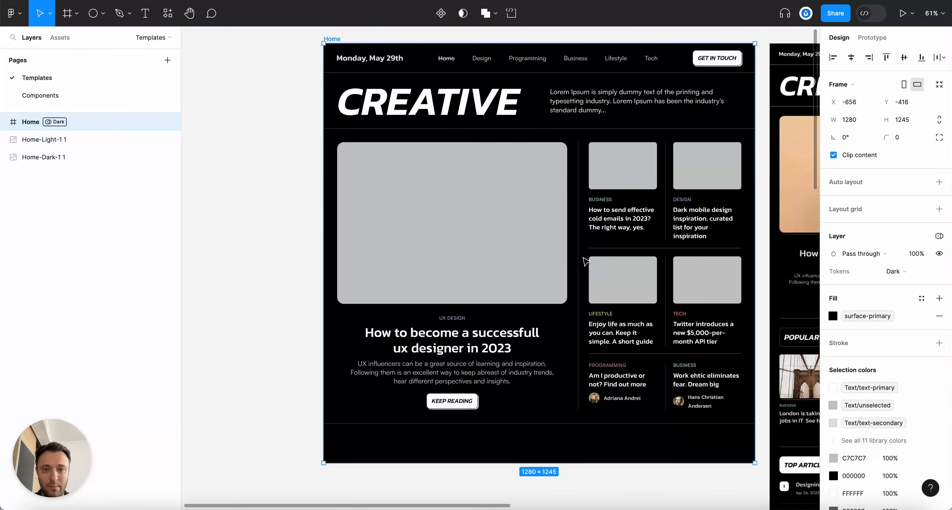
{"action": "left_click", "coordinate": [298, 131]}
{"action": "scroll", "coordinate": [297, 127], "scroll_direction": "down", "scroll_amount": 3}
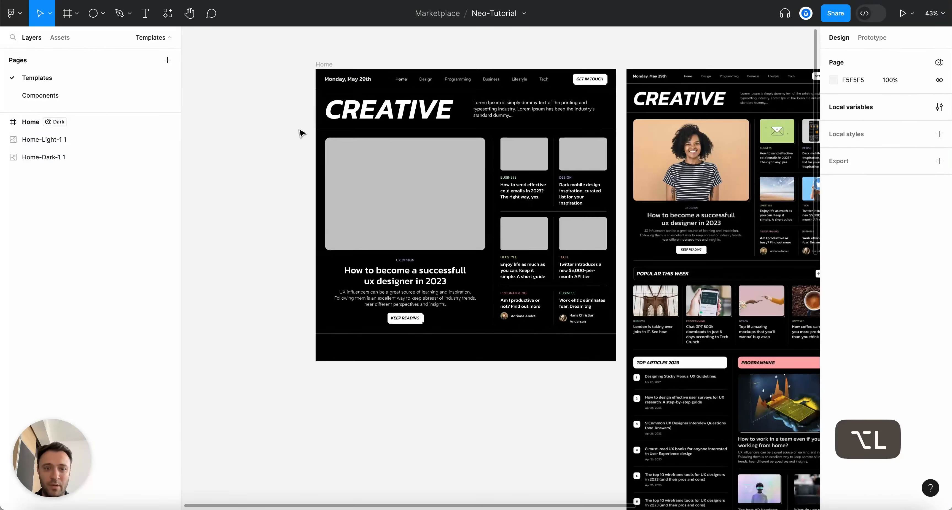
{"action": "scroll", "coordinate": [586, 219], "scroll_direction": "right", "scroll_amount": 5}
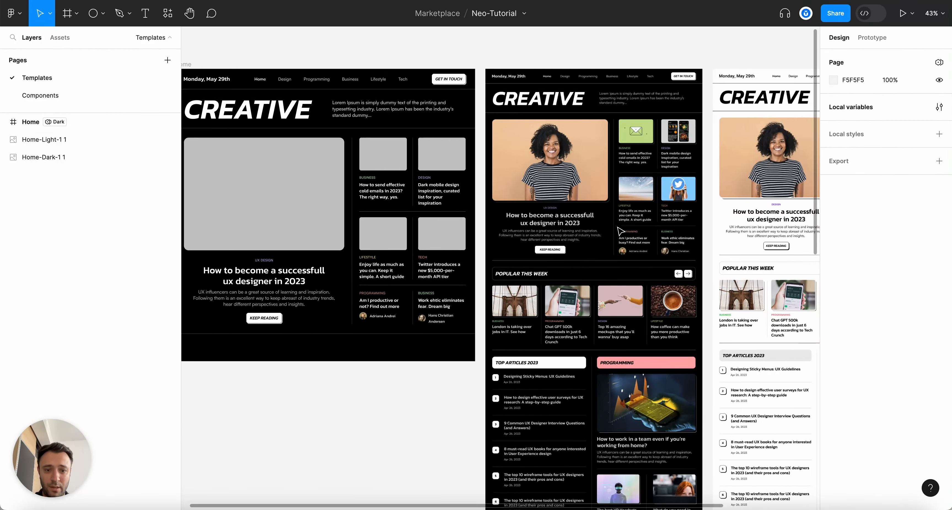
{"action": "scroll", "coordinate": [506, 292], "scroll_direction": "left", "scroll_amount": 2}
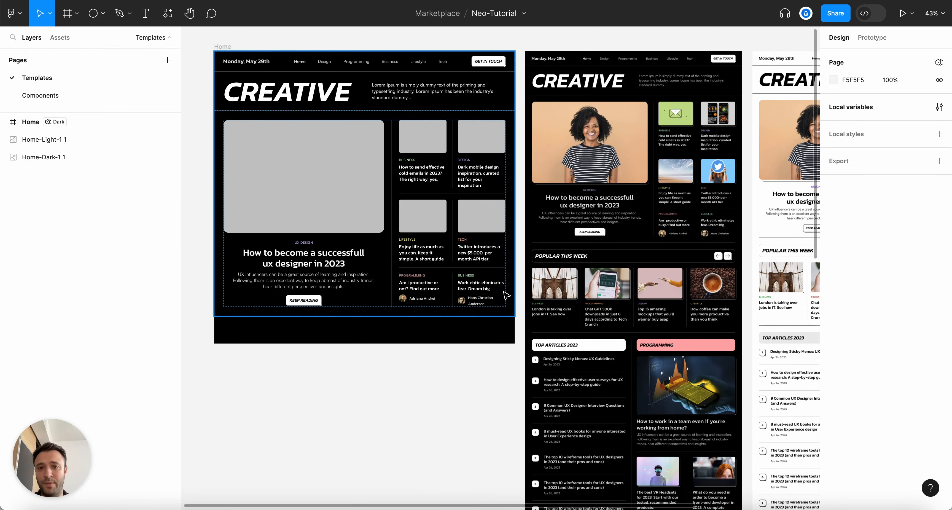
{"action": "scroll", "coordinate": [654, 339], "scroll_direction": "down", "scroll_amount": 3}
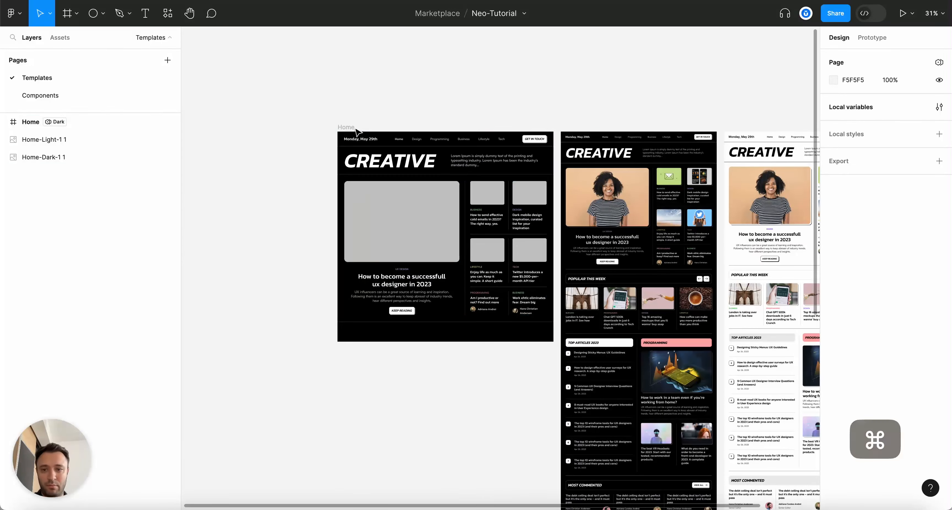
Drag the Home frame's bottom edge down twice to make it much taller
{"action": "left_click", "coordinate": [350, 122]}
{"action": "scroll", "coordinate": [349, 306], "scroll_direction": "up", "scroll_amount": 3}
{"action": "left_click_drag", "start_coordinate": [516, 359], "coordinate": [504, 485]}
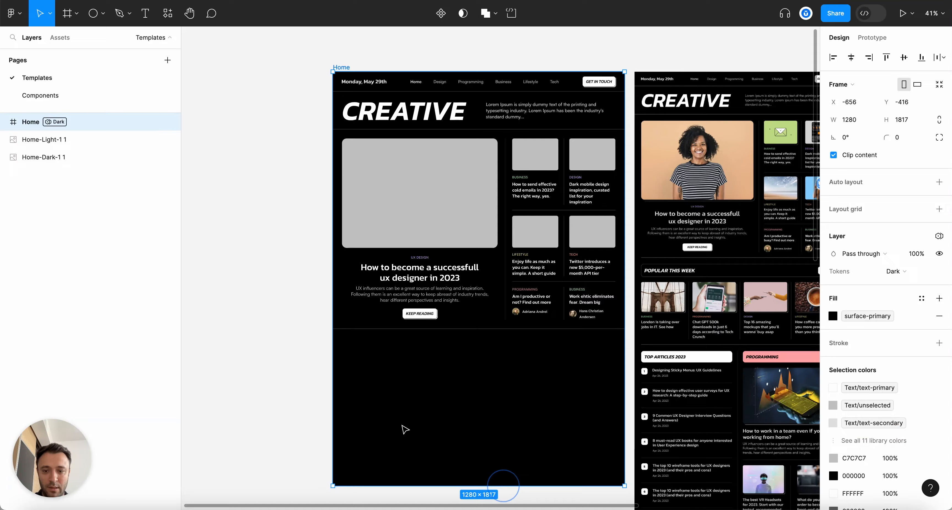
{"action": "left_click", "coordinate": [241, 229]}
{"action": "scroll", "coordinate": [255, 240], "scroll_direction": "down", "scroll_amount": 5}
{"action": "scroll", "coordinate": [366, 276], "scroll_direction": "up", "scroll_amount": 5}
{"action": "scroll", "coordinate": [366, 277], "scroll_direction": "down", "scroll_amount": 5}
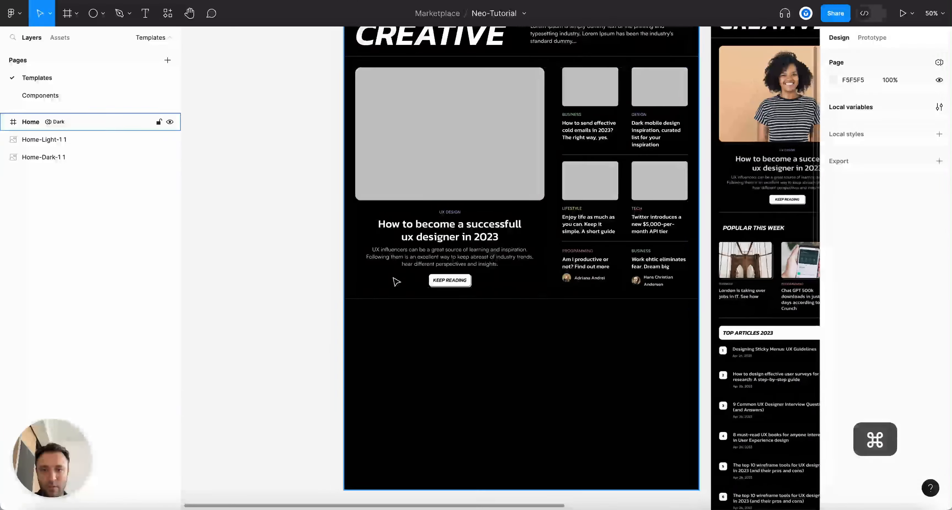
{"action": "left_click", "coordinate": [360, 45]}
{"action": "scroll", "coordinate": [482, 157], "scroll_direction": "down", "scroll_amount": 3}
{"action": "scroll", "coordinate": [482, 157], "scroll_direction": "down", "scroll_amount": 1}
{"action": "left_click_drag", "start_coordinate": [502, 335], "coordinate": [503, 429]}
{"action": "left_click", "coordinate": [285, 188]}
{"action": "scroll", "coordinate": [285, 188], "scroll_direction": "up", "scroll_amount": 5}
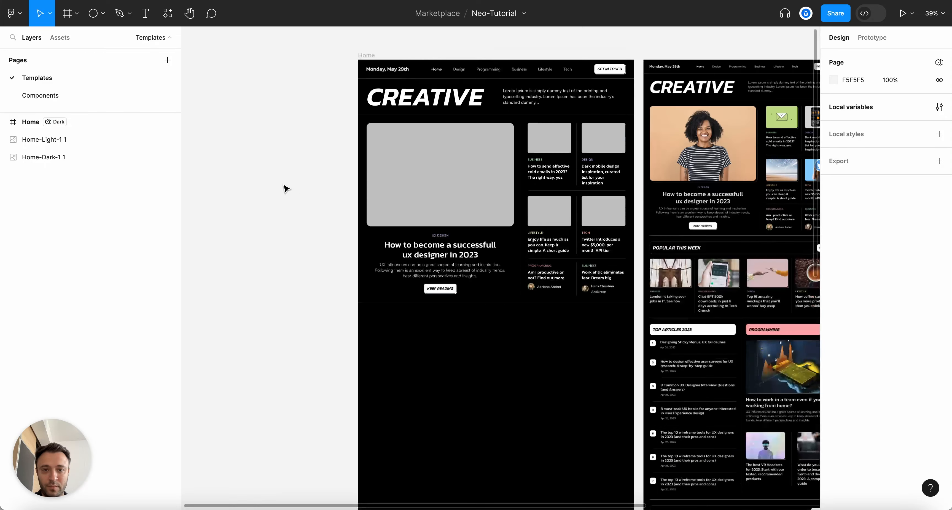
{"action": "scroll", "coordinate": [384, 376], "scroll_direction": "up", "scroll_amount": 5}
Inspect the separator line under the hero and the collapsed Content group
{"action": "left_click", "coordinate": [368, 353]}
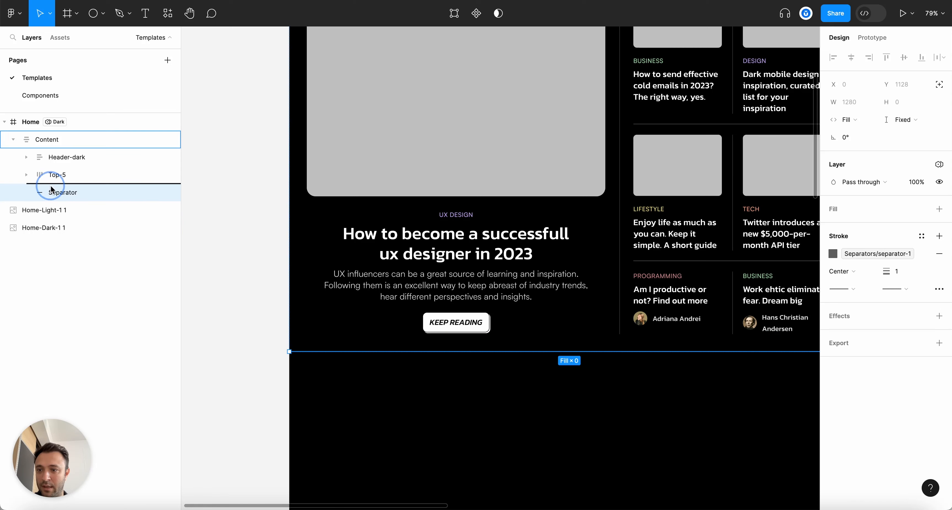
{"action": "left_click", "coordinate": [13, 139]}
{"action": "left_click", "coordinate": [52, 141]}
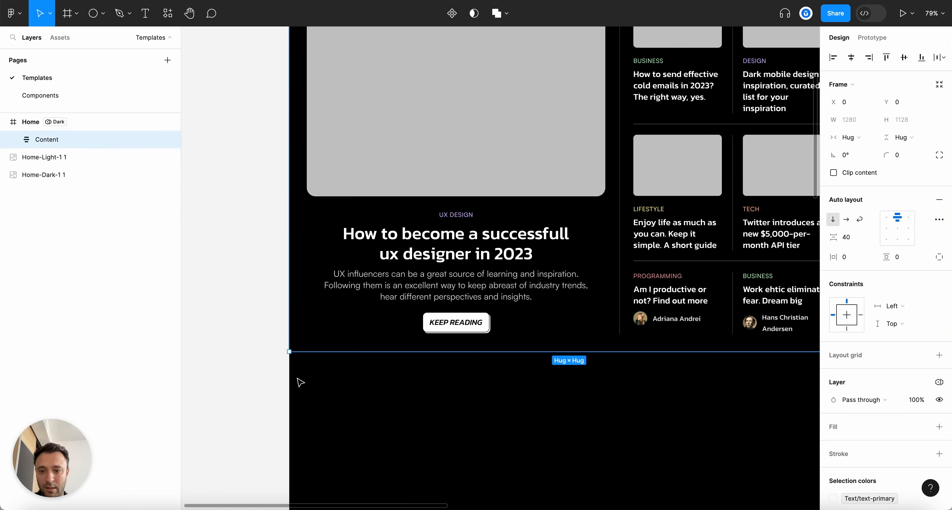
{"action": "scroll", "coordinate": [315, 367], "scroll_direction": "up", "scroll_amount": 8}
{"action": "left_click", "coordinate": [250, 222]}
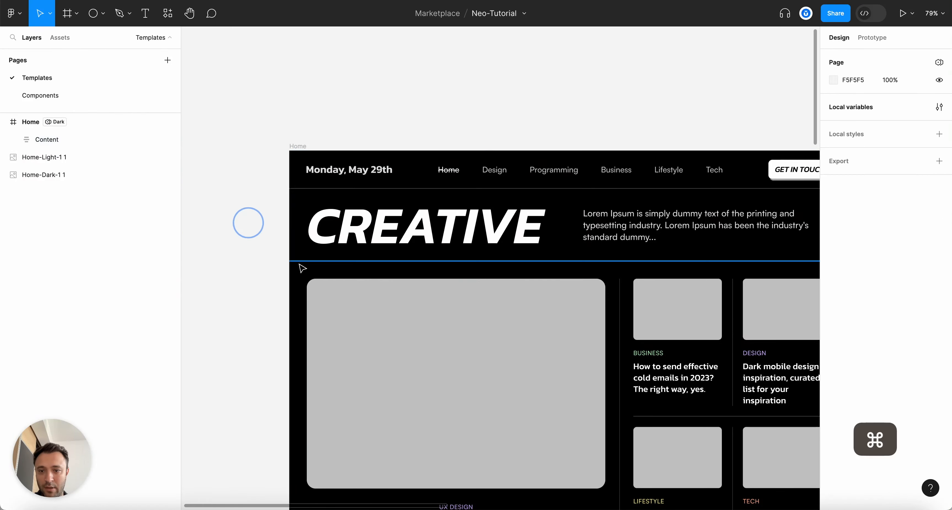
{"action": "scroll", "coordinate": [298, 264], "scroll_direction": "down", "scroll_amount": 10}
{"action": "scroll", "coordinate": [282, 291], "scroll_direction": "down", "scroll_amount": 2}
{"action": "scroll", "coordinate": [281, 291], "scroll_direction": "up", "scroll_amount": 4}
{"action": "scroll", "coordinate": [453, 356], "scroll_direction": "up", "scroll_amount": 6}
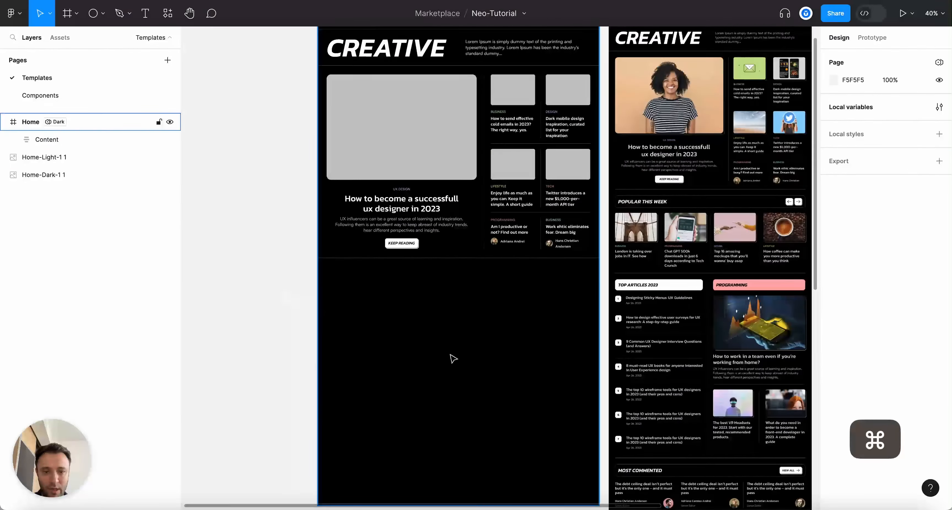
{"action": "scroll", "coordinate": [522, 374], "scroll_direction": "right", "scroll_amount": 5}
{"action": "scroll", "coordinate": [516, 202], "scroll_direction": "down", "scroll_amount": 3}
{"action": "scroll", "coordinate": [516, 203], "scroll_direction": "left", "scroll_amount": 12}
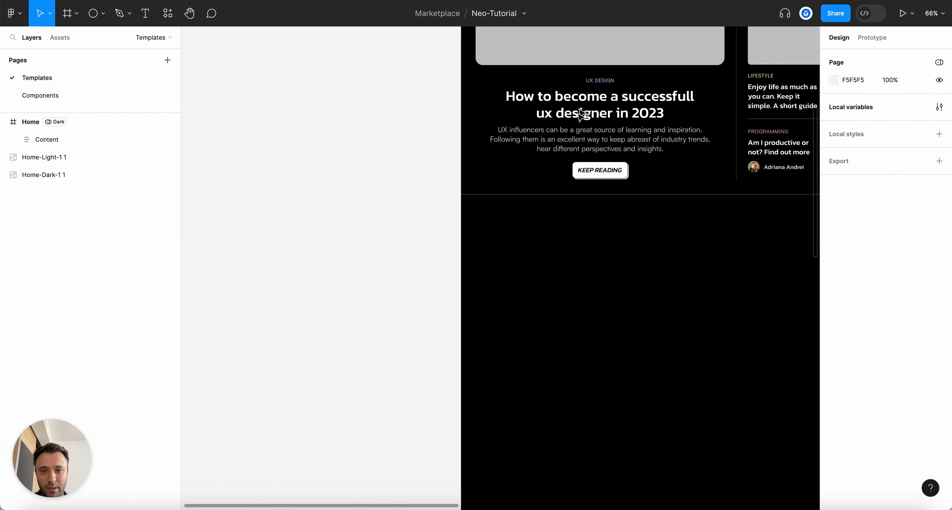
Add a 'Popular this week' text layer below the hero section
{"action": "key", "text": "t"}
{"action": "left_click", "coordinate": [544, 257]}
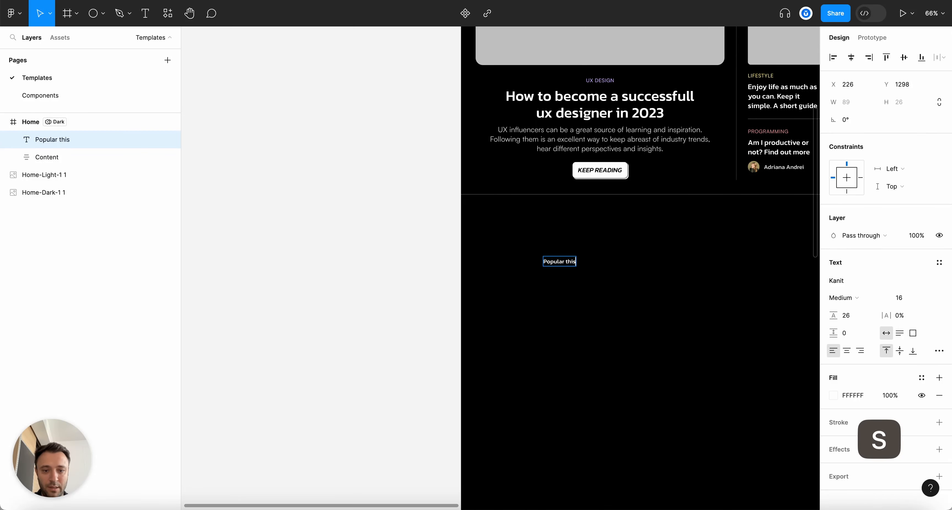
{"action": "scroll", "coordinate": [671, 322], "scroll_direction": "right", "scroll_amount": 4}
{"action": "left_click", "coordinate": [671, 322]}
{"action": "scroll", "coordinate": [376, 310], "scroll_direction": "up", "scroll_amount": 4}
{"action": "scroll", "coordinate": [377, 309], "scroll_direction": "up", "scroll_amount": 4}
{"action": "scroll", "coordinate": [457, 301], "scroll_direction": "down", "scroll_amount": 3}
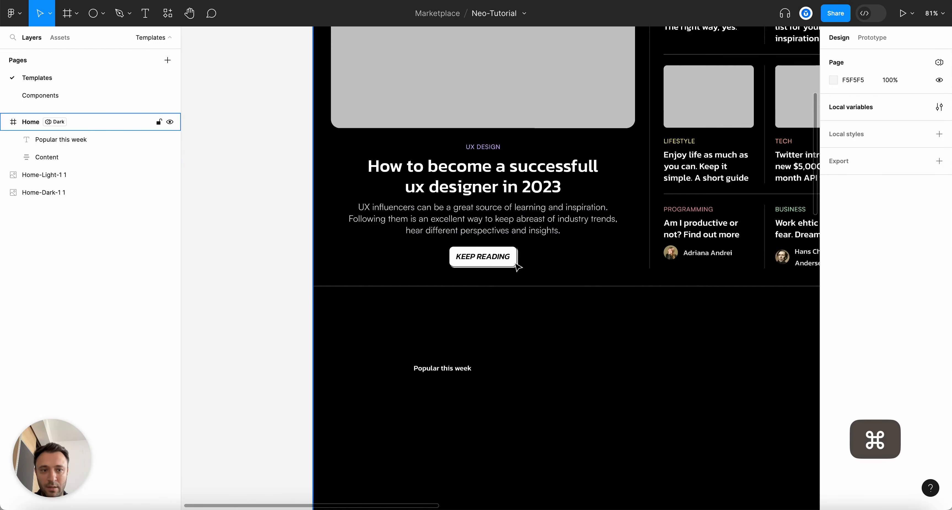
Copy the Enjoy life article title's text style onto the Popular this week heading
{"action": "left_click", "coordinate": [696, 176]}
{"action": "key", "text": "alt+super+c"}
{"action": "left_click", "coordinate": [442, 368]}
{"action": "key", "text": "alt+super+v"}
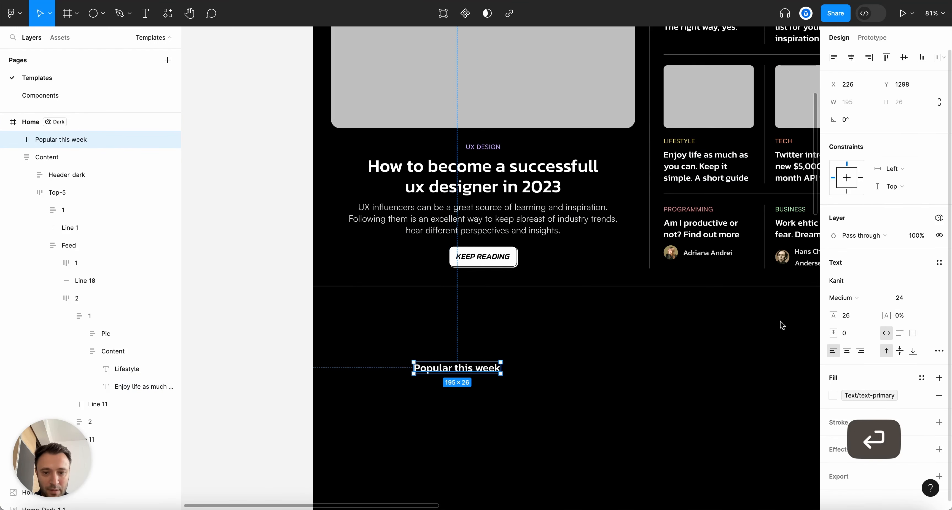
{"action": "scroll", "coordinate": [576, 383], "scroll_direction": "down", "scroll_amount": 5}
{"action": "scroll", "coordinate": [577, 382], "scroll_direction": "up", "scroll_amount": 4}
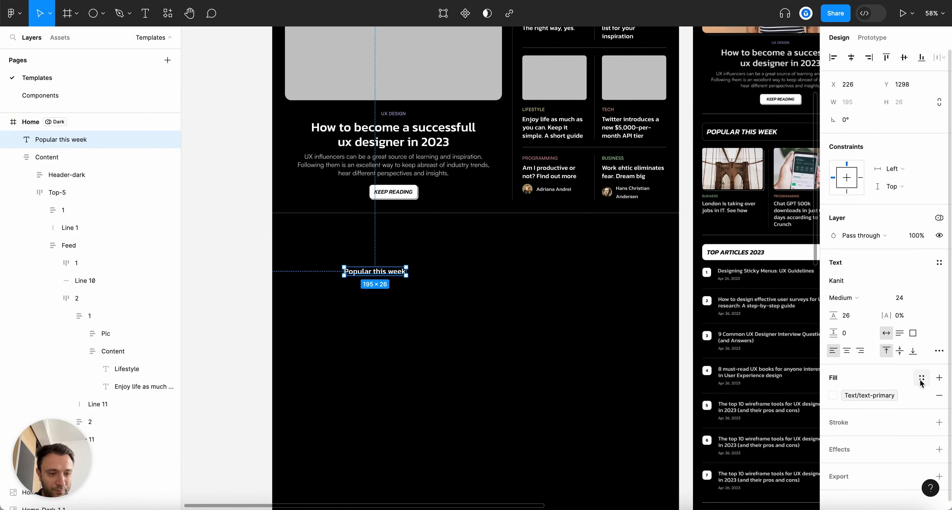
Make the heading all uppercase, SemiBold Italic weight, font size 28
{"action": "left_click", "coordinate": [939, 351]}
{"action": "left_click", "coordinate": [768, 392]}
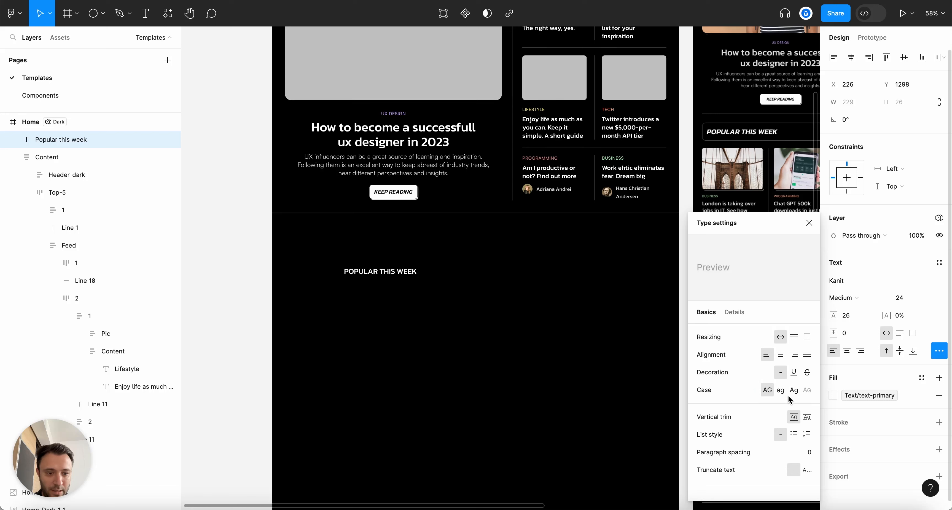
{"action": "left_click", "coordinate": [808, 223]}
{"action": "left_click", "coordinate": [846, 298]}
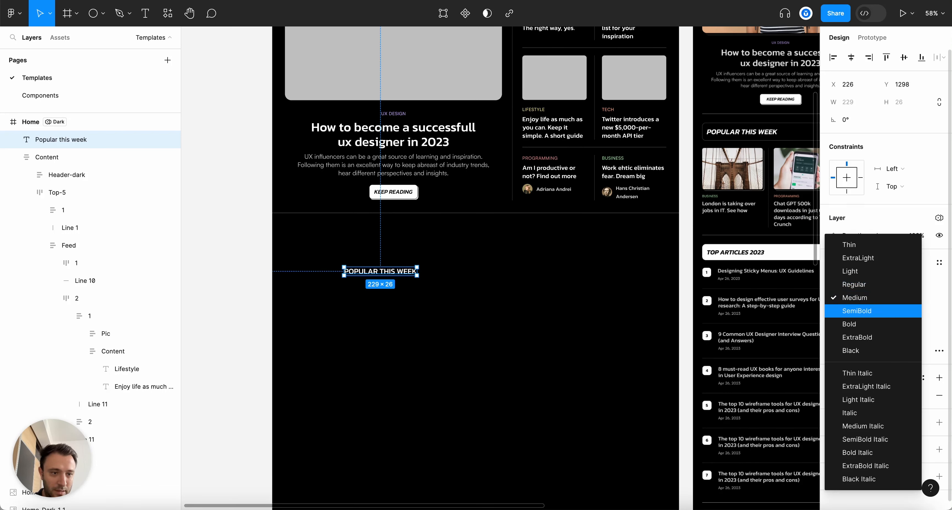
{"action": "left_click", "coordinate": [893, 439]}
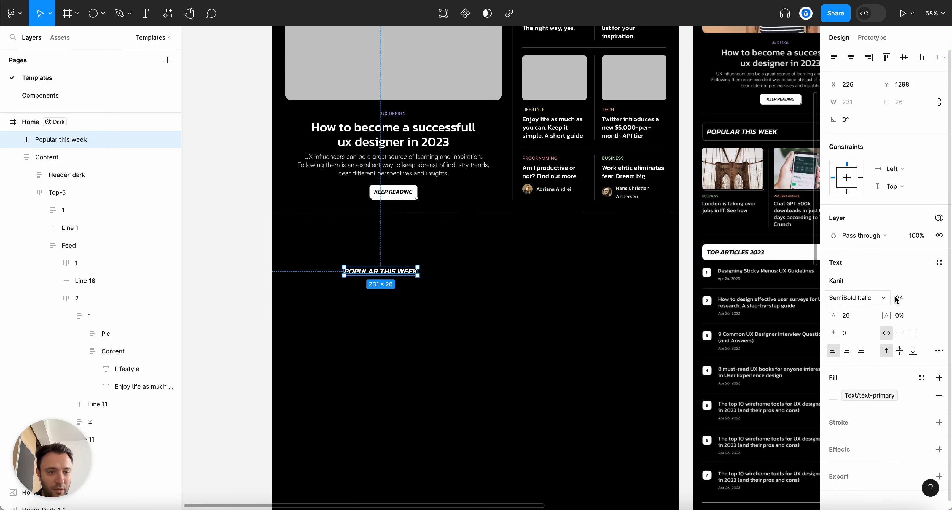
{"action": "scroll", "coordinate": [538, 297], "scroll_direction": "right", "scroll_amount": 5}
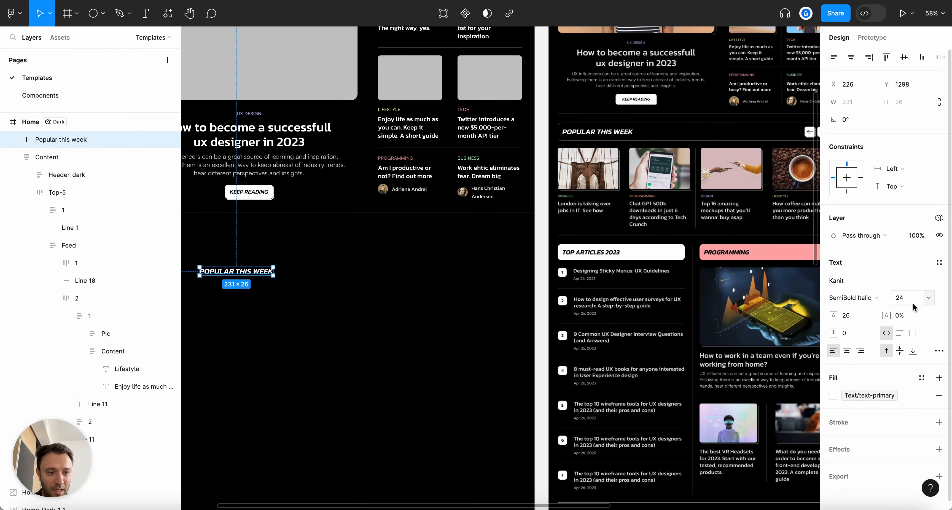
{"action": "type", "text": "28"}
{"action": "key", "text": "Return"}
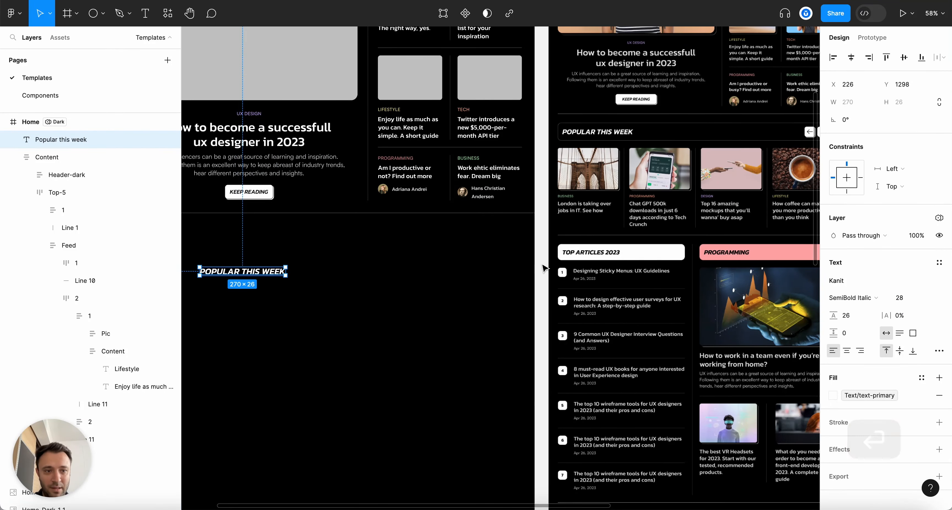
{"action": "scroll", "coordinate": [543, 267], "scroll_direction": "right", "scroll_amount": 3}
{"action": "scroll", "coordinate": [785, 166], "scroll_direction": "up", "scroll_amount": 6}
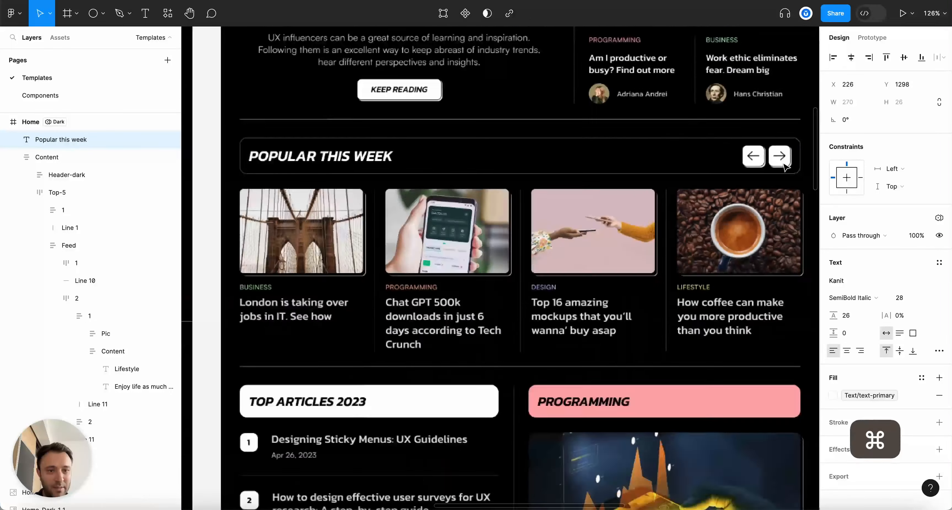
{"action": "scroll", "coordinate": [785, 166], "scroll_direction": "down", "scroll_amount": 6}
Review the POPULAR THIS WEEK heading's fill colour, leaving it unchanged
{"action": "left_click", "coordinate": [329, 318]}
{"action": "scroll", "coordinate": [329, 318], "scroll_direction": "left", "scroll_amount": 3}
{"action": "scroll", "coordinate": [330, 318], "scroll_direction": "up", "scroll_amount": 2}
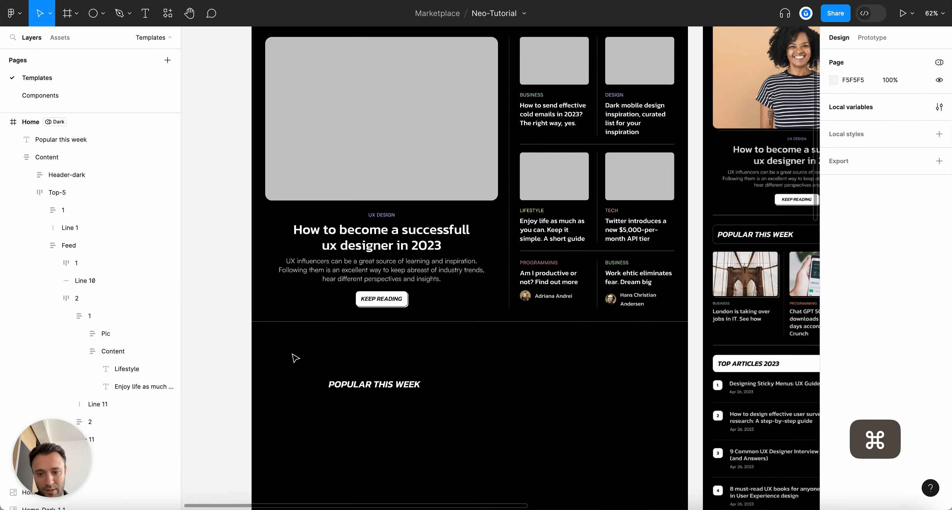
{"action": "scroll", "coordinate": [296, 357], "scroll_direction": "up", "scroll_amount": 2}
{"action": "scroll", "coordinate": [296, 358], "scroll_direction": "down", "scroll_amount": 3}
{"action": "scroll", "coordinate": [294, 357], "scroll_direction": "up", "scroll_amount": 4}
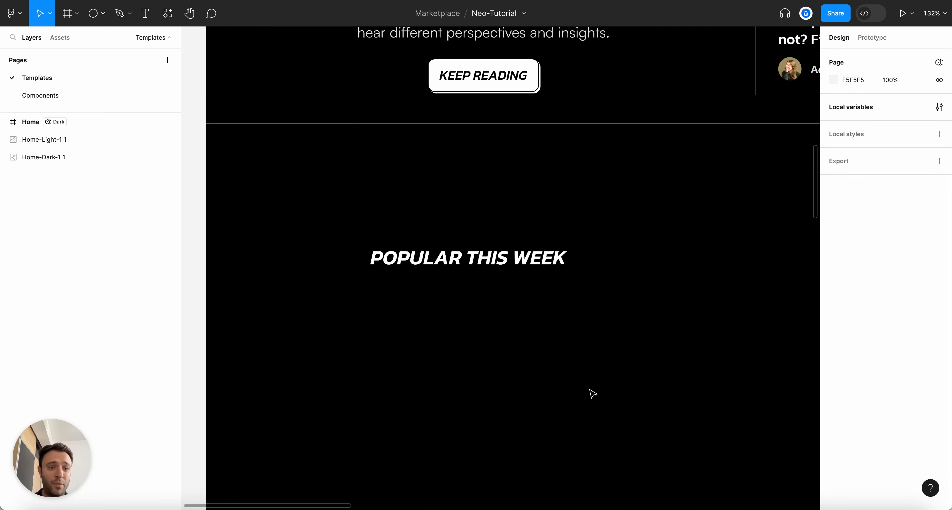
{"action": "left_click", "coordinate": [509, 265], "text": "super"}
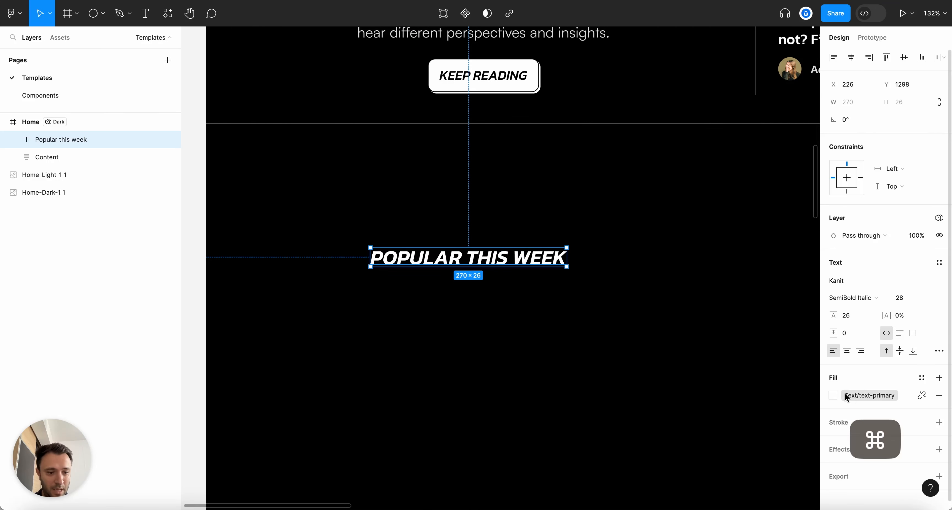
{"action": "left_click", "coordinate": [835, 395]}
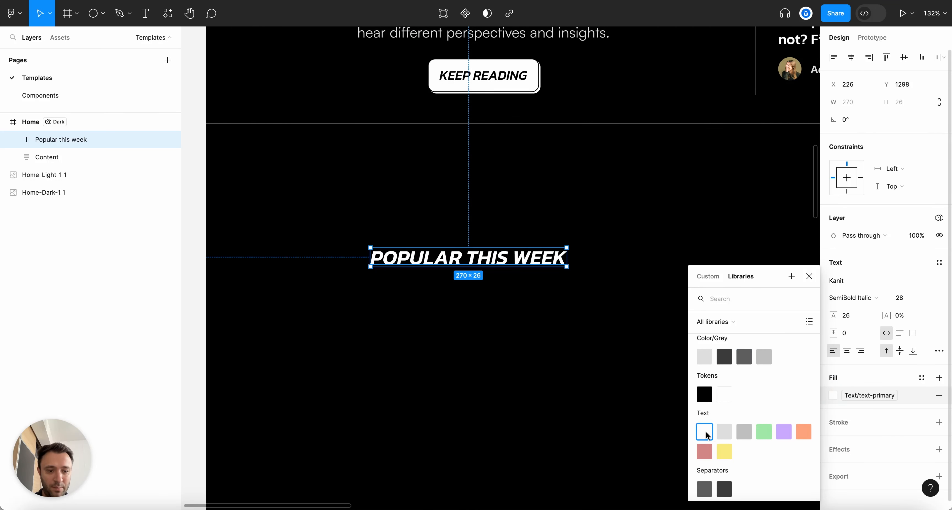
{"action": "scroll", "coordinate": [789, 434], "scroll_direction": "down", "scroll_amount": 5}
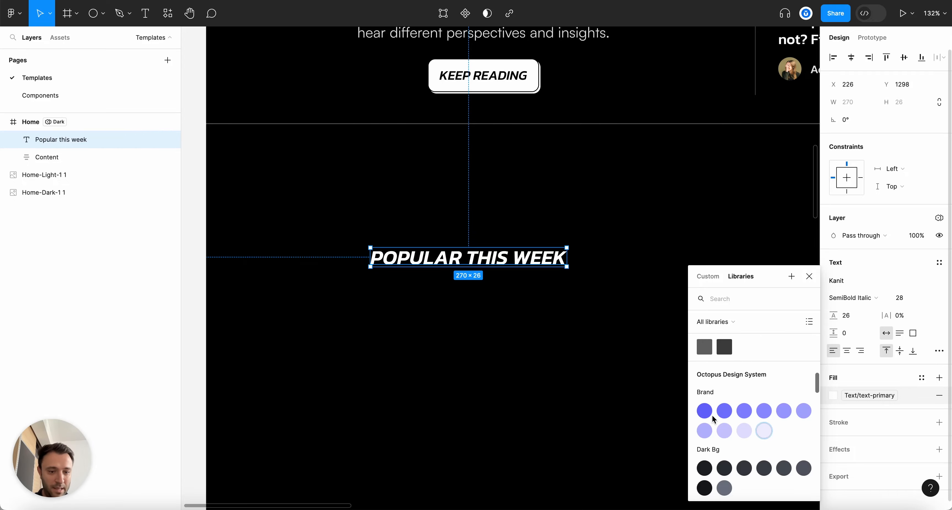
{"action": "left_click", "coordinate": [809, 279]}
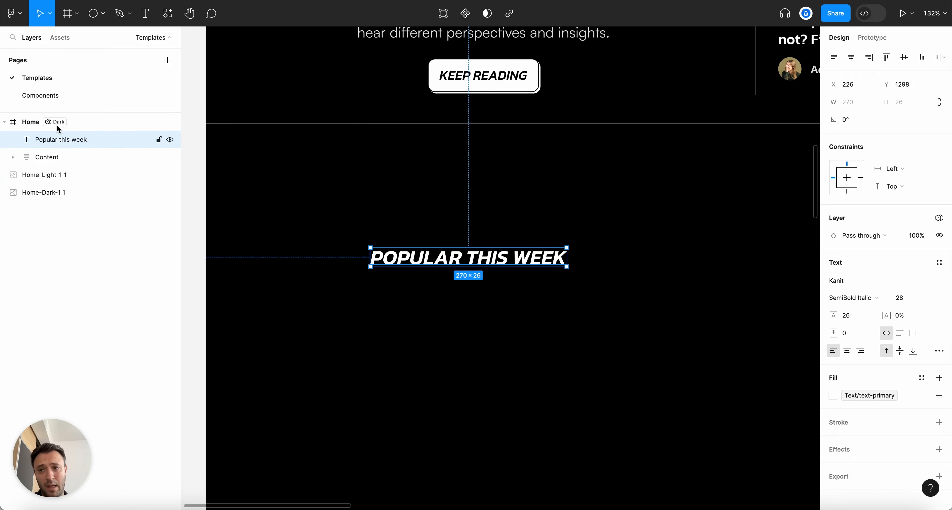
{"action": "scroll", "coordinate": [227, 193], "scroll_direction": "down", "scroll_amount": 10}
{"action": "scroll", "coordinate": [676, 166], "scroll_direction": "up", "scroll_amount": 10}
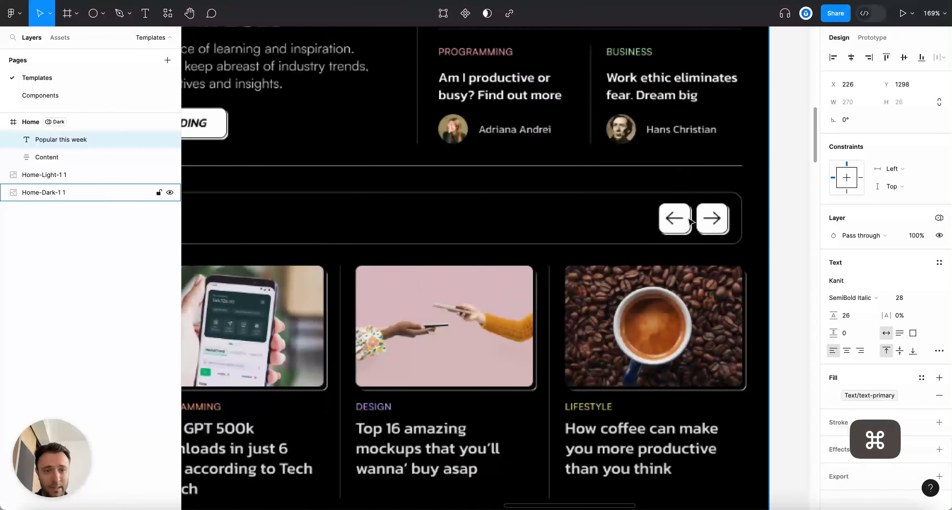
{"action": "scroll", "coordinate": [713, 221], "scroll_direction": "down", "scroll_amount": 10}
{"action": "scroll", "coordinate": [713, 222], "scroll_direction": "left", "scroll_amount": 2}
{"action": "scroll", "coordinate": [358, 362], "scroll_direction": "up", "scroll_amount": 5}
{"action": "scroll", "coordinate": [358, 362], "scroll_direction": "up", "scroll_amount": 3}
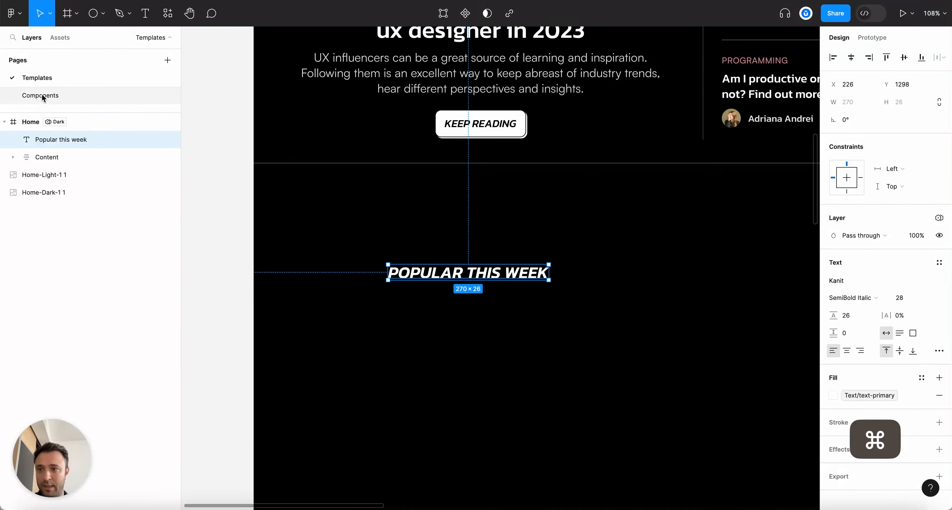
On the Components page, extend the button component set downward to make room
{"action": "left_click", "coordinate": [37, 95]}
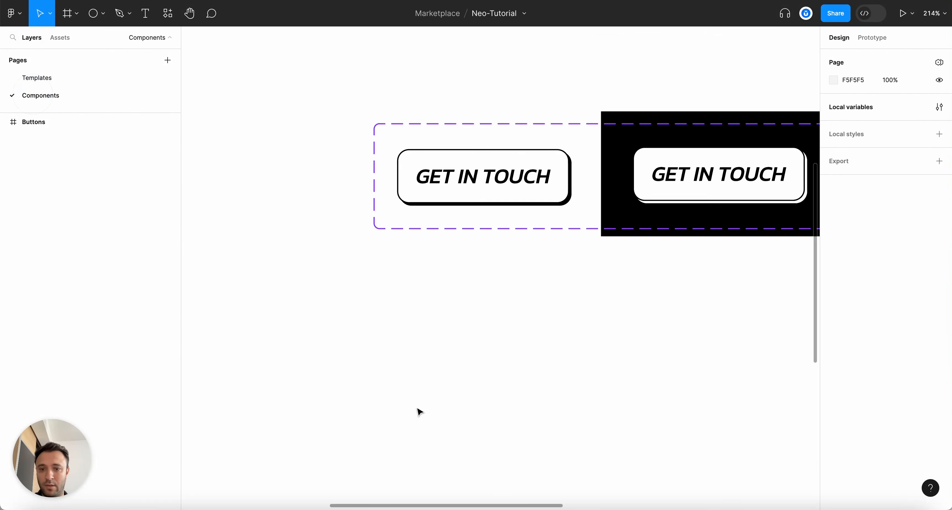
{"action": "left_click", "coordinate": [569, 230]}
{"action": "left_click_drag", "start_coordinate": [570, 229], "coordinate": [570, 388]}
{"action": "scroll", "coordinate": [319, 276], "scroll_direction": "down", "scroll_amount": 1}
{"action": "scroll", "coordinate": [363, 346], "scroll_direction": "down", "scroll_amount": 3}
{"action": "scroll", "coordinate": [370, 353], "scroll_direction": "up", "scroll_amount": 4}
{"action": "scroll", "coordinate": [371, 355], "scroll_direction": "down", "scroll_amount": 2}
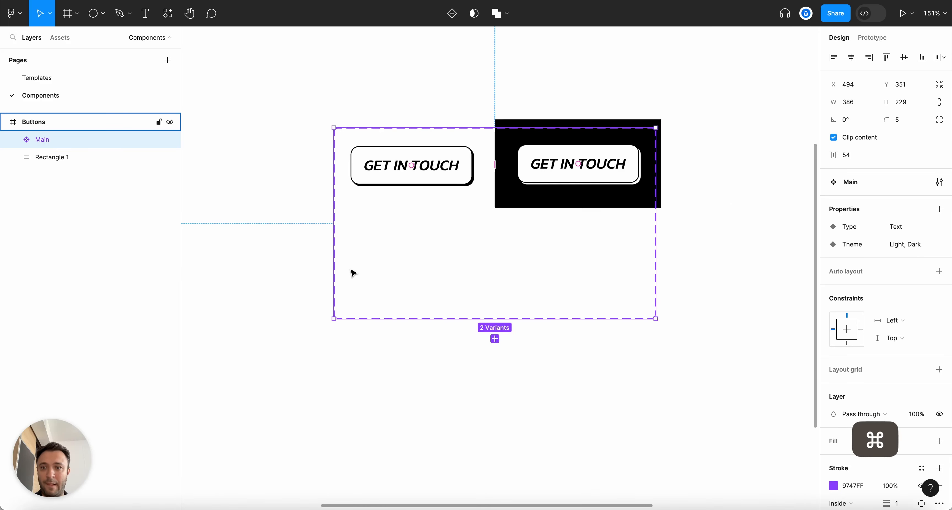
{"action": "scroll", "coordinate": [353, 273], "scroll_direction": "up", "scroll_amount": 1}
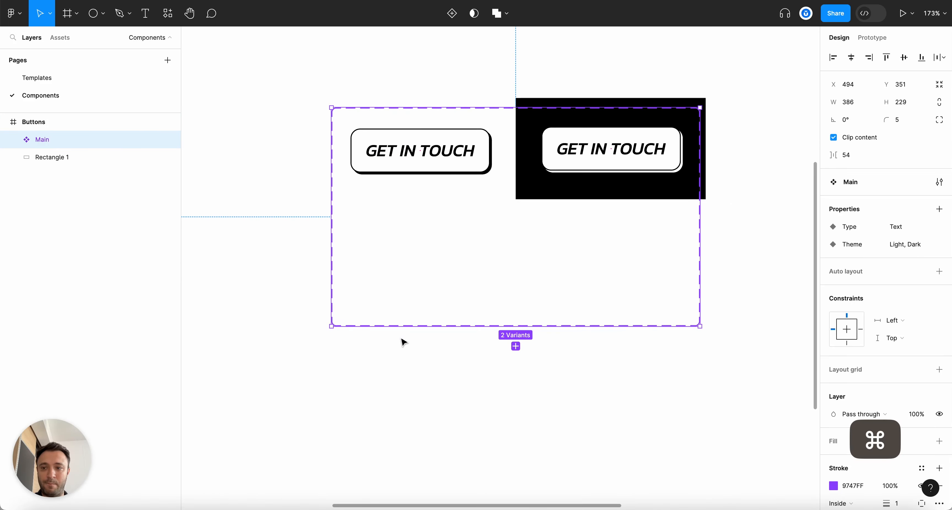
Duplicate the Text, Light button below the first and rename it to Icon, Light
{"action": "left_click", "coordinate": [432, 160]}
{"action": "key", "text": "super+d"}
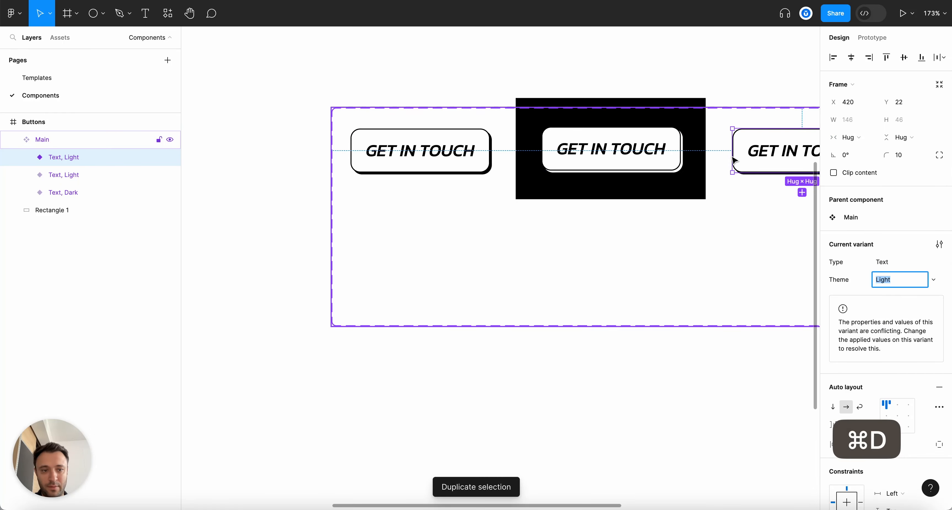
{"action": "left_click_drag", "start_coordinate": [788, 163], "coordinate": [410, 252]}
{"action": "scroll", "coordinate": [410, 251], "scroll_direction": "up", "scroll_amount": 5}
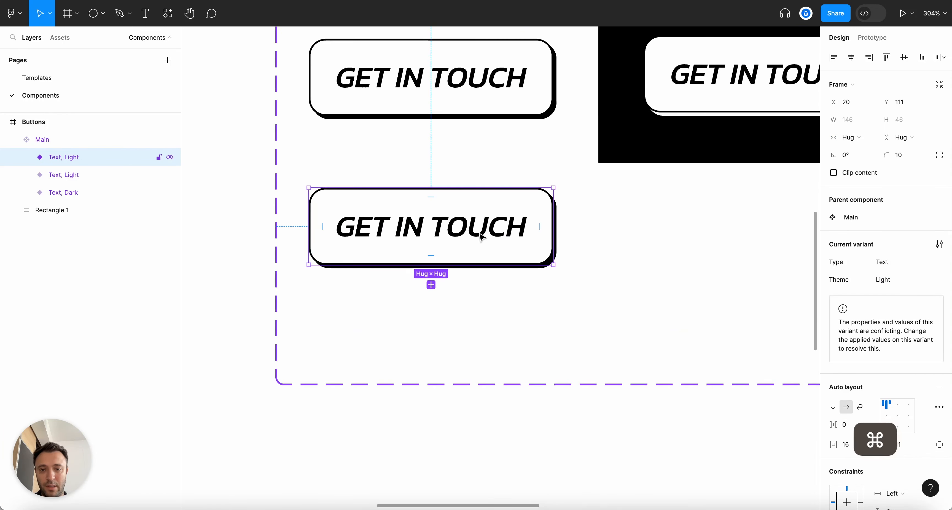
{"action": "double_click", "coordinate": [67, 157]}
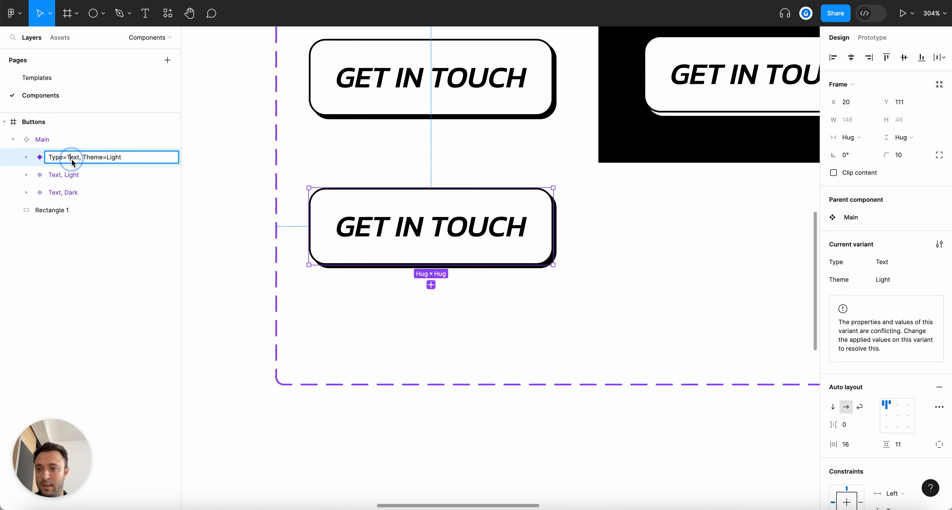
{"action": "double_click", "coordinate": [72, 160]}
{"action": "type", "text": "Icon"}
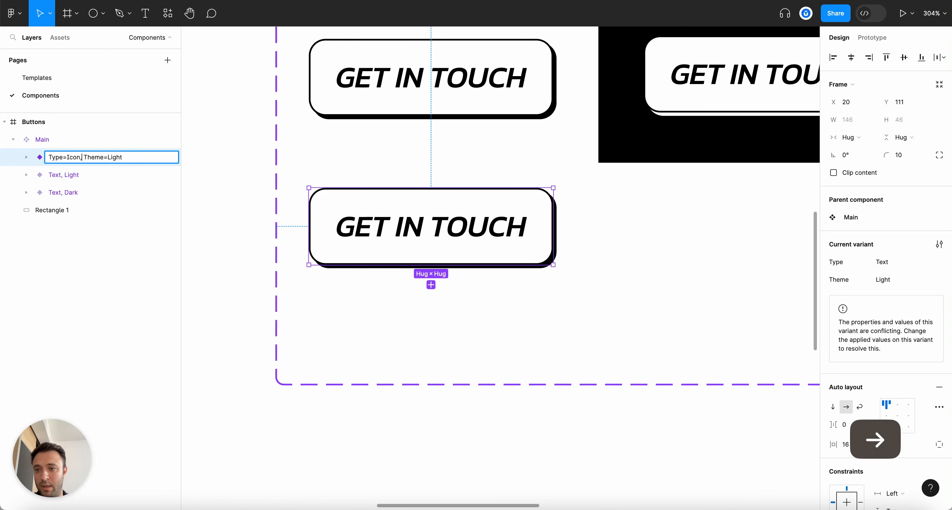
{"action": "key", "text": "Return"}
Delete the Get in touch text from the Icon, Light variant, leaving it empty
{"action": "scroll", "coordinate": [459, 227], "scroll_direction": "down", "scroll_amount": 5}
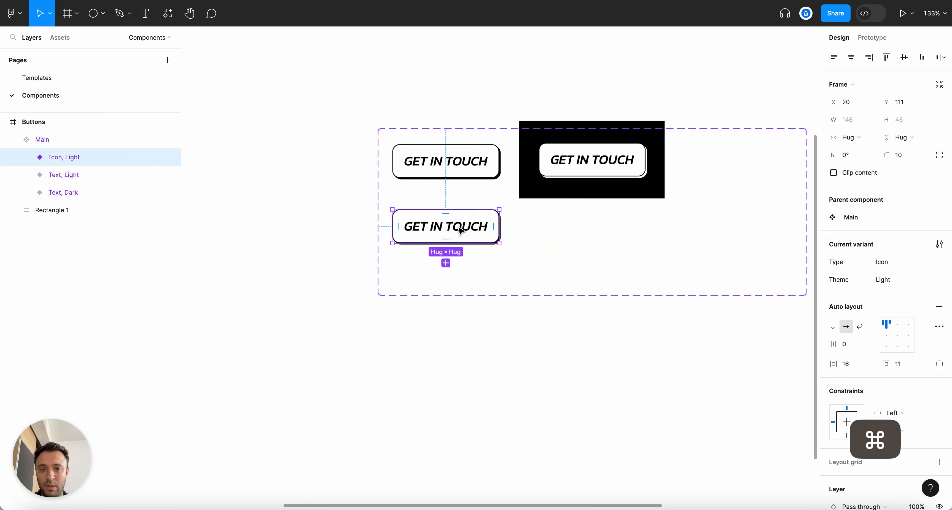
{"action": "scroll", "coordinate": [459, 227], "scroll_direction": "up", "scroll_amount": 5}
{"action": "left_click", "coordinate": [454, 228]}
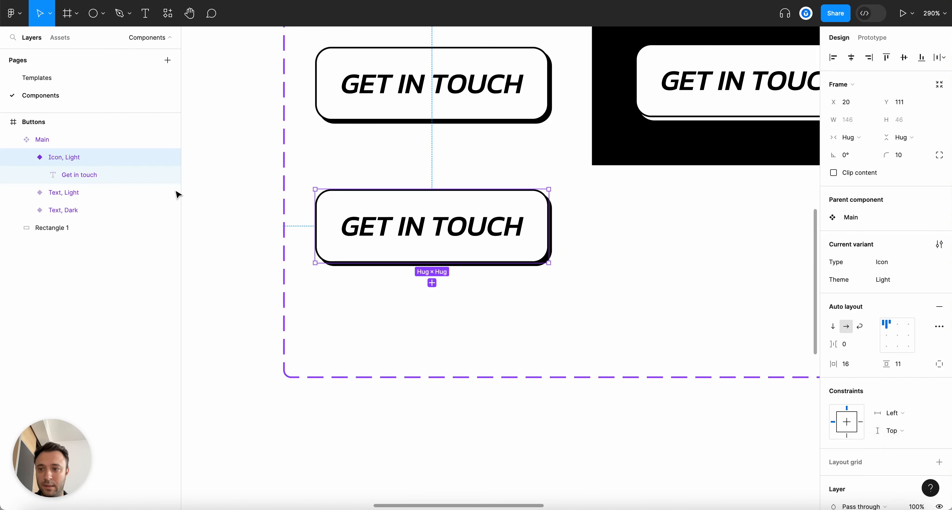
{"action": "left_click", "coordinate": [95, 188]}
{"action": "left_click", "coordinate": [99, 172]}
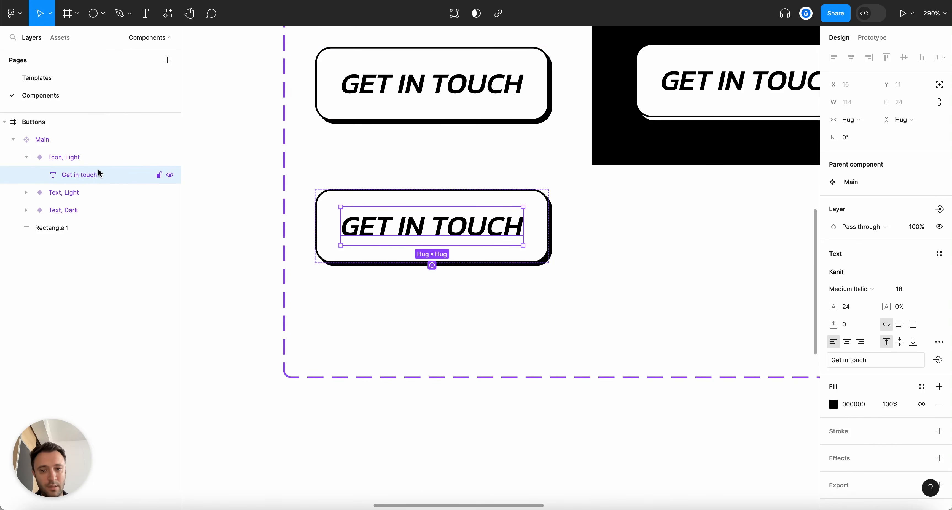
{"action": "key", "text": "BackSpace"}
{"action": "left_click", "coordinate": [497, 242]}
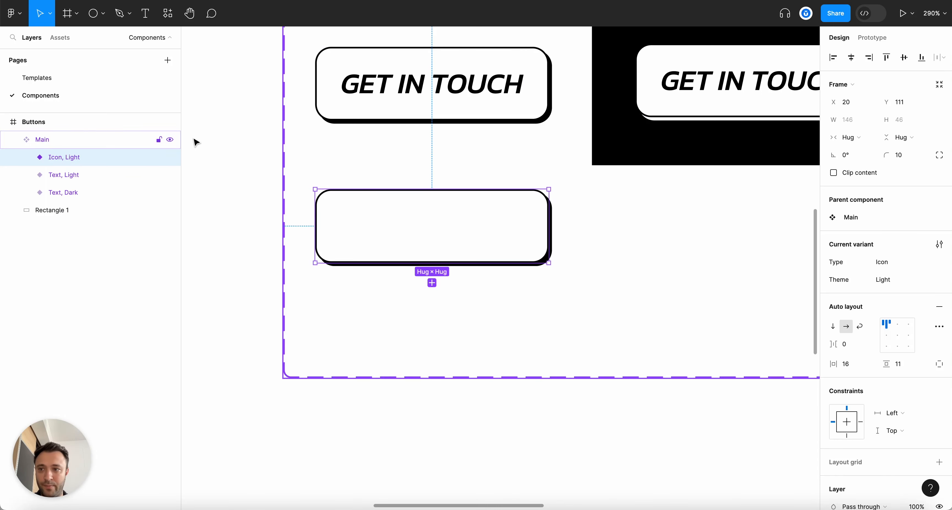
Search Assets for 'arrow', then show the Octopus Design System library components
{"action": "left_click", "coordinate": [60, 37]}
{"action": "type", "text": "arrow"}
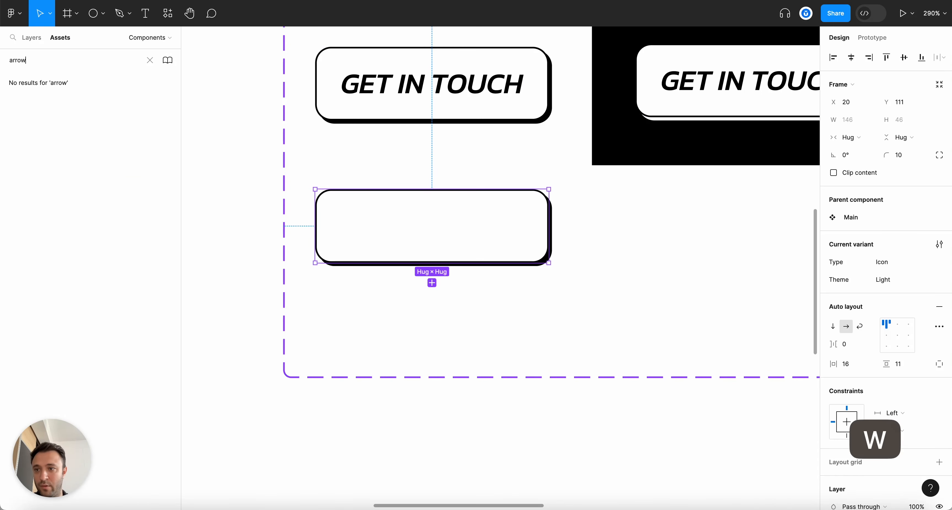
{"action": "left_click", "coordinate": [150, 60]}
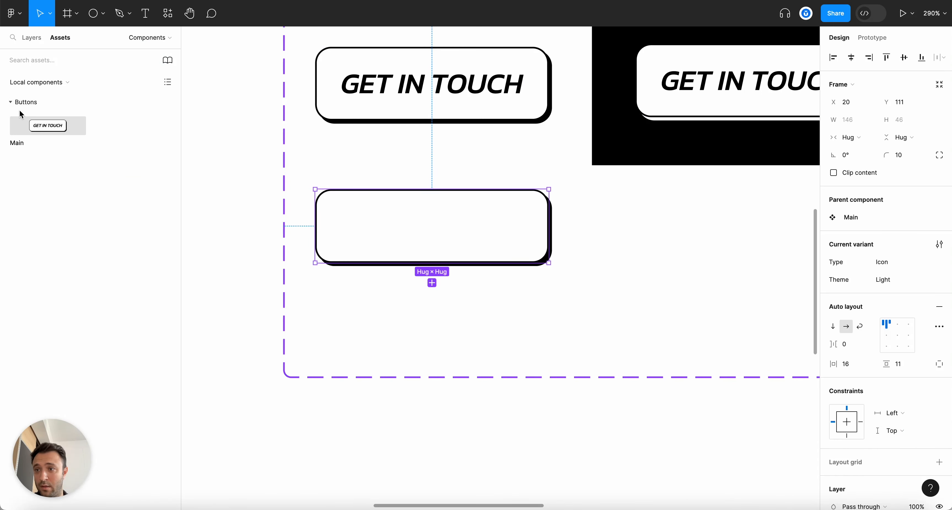
{"action": "left_click", "coordinate": [61, 82]}
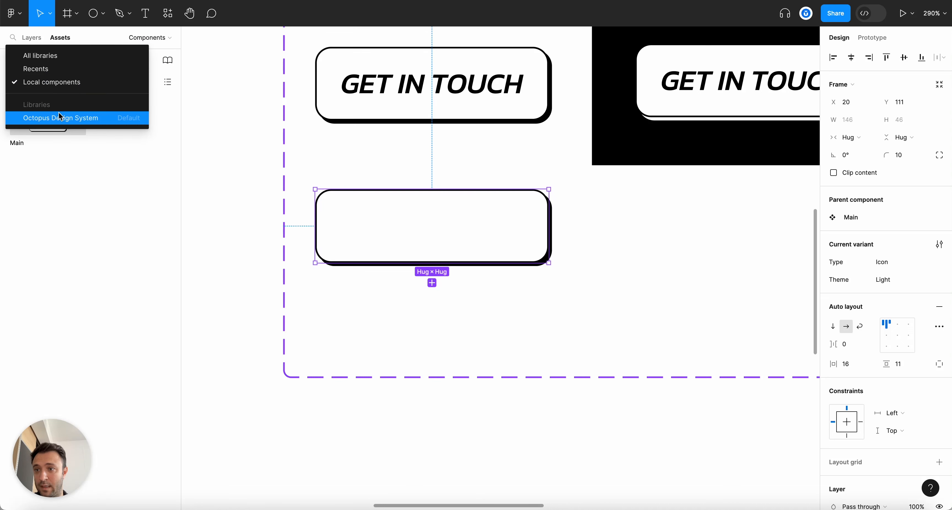
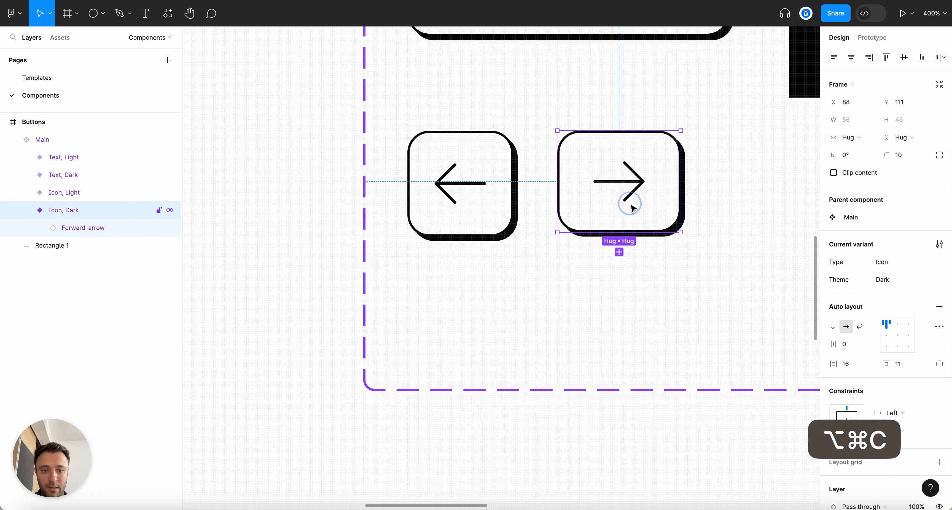
Shift the two arrow icon variants left to align under GET IN TOUCH
{"action": "scroll", "coordinate": [500, 237], "scroll_direction": "down", "scroll_amount": 5}
{"action": "left_click", "coordinate": [501, 224]}
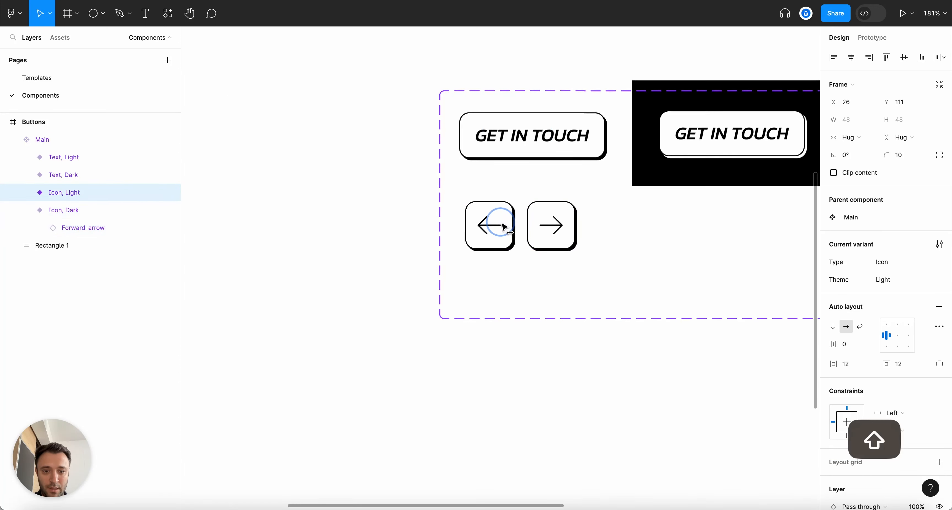
{"action": "left_click", "coordinate": [557, 226], "text": "shift"}
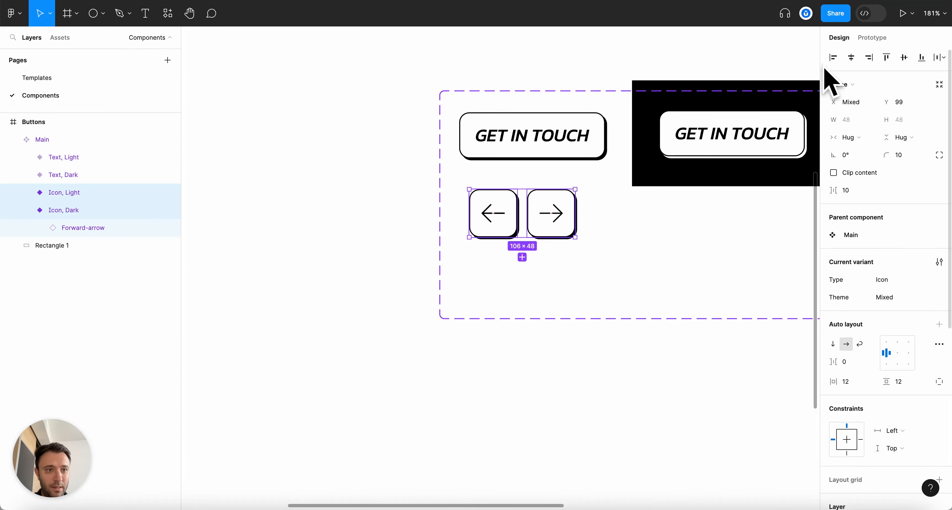
{"action": "left_click", "coordinate": [390, 192]}
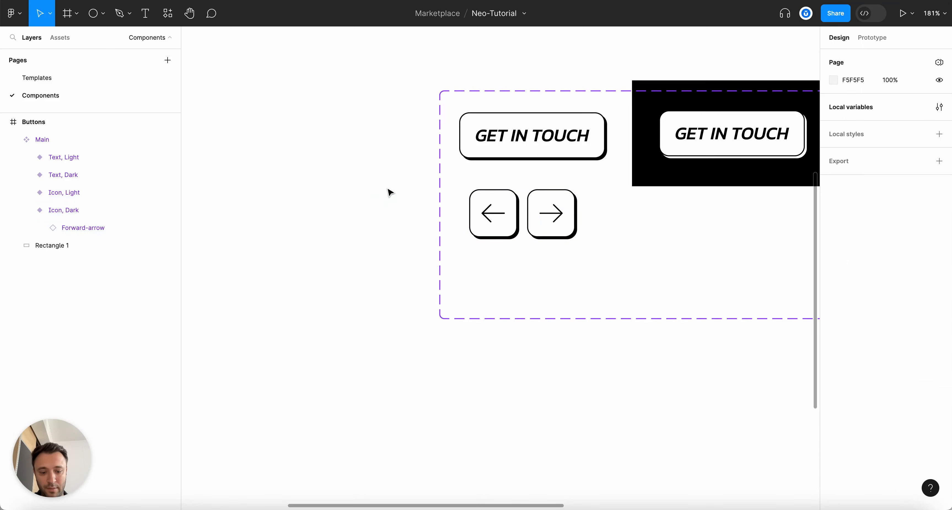
{"action": "double_click", "coordinate": [492, 202]}
{"action": "left_click", "coordinate": [562, 212], "text": "shift"}
{"action": "left_click_drag", "start_coordinate": [561, 212], "coordinate": [552, 212]}
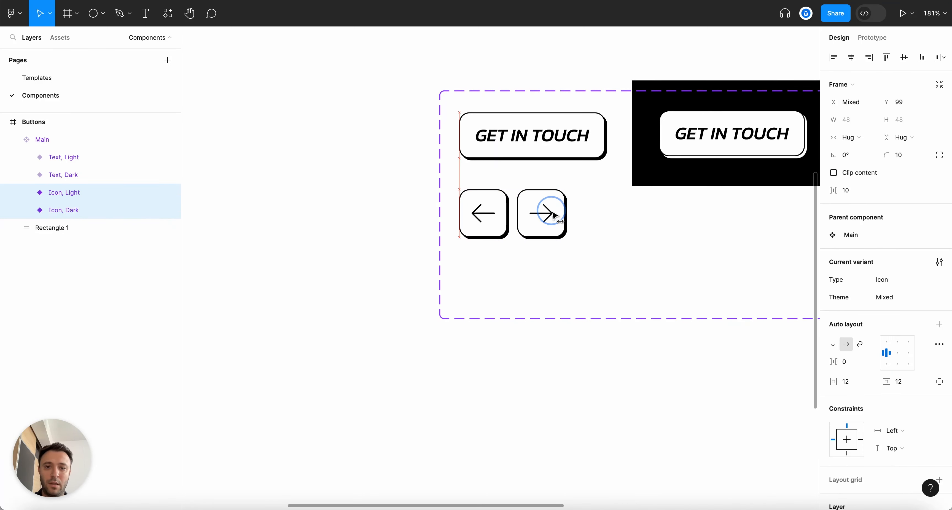
{"action": "left_click", "coordinate": [330, 187]}
Review the four-variant button component set, then go to the Templates page
{"action": "scroll", "coordinate": [472, 273], "scroll_direction": "right", "scroll_amount": 5}
{"action": "left_click", "coordinate": [490, 317]}
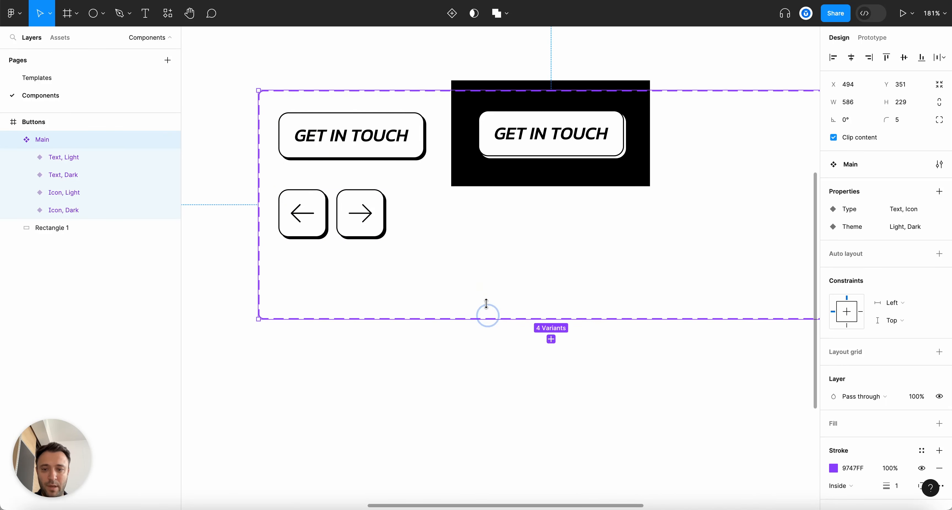
{"action": "scroll", "coordinate": [485, 270], "scroll_direction": "down", "scroll_amount": 5}
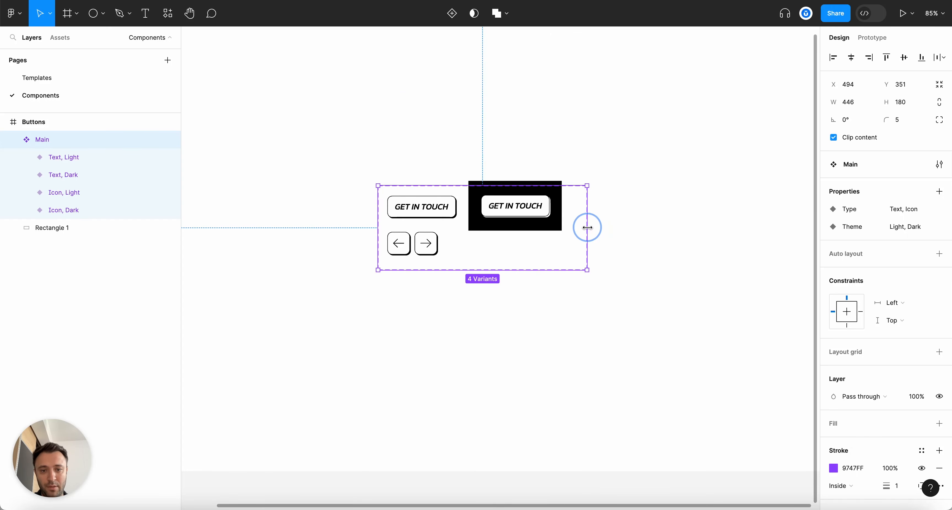
{"action": "left_click", "coordinate": [357, 272]}
{"action": "scroll", "coordinate": [355, 273], "scroll_direction": "up", "scroll_amount": 5}
{"action": "scroll", "coordinate": [353, 270], "scroll_direction": "up", "scroll_amount": 3}
{"action": "left_click", "coordinate": [28, 79]}
{"action": "scroll", "coordinate": [493, 224], "scroll_direction": "down", "scroll_amount": 5}
Move the POPULAR THIS WEEK heading further left
{"action": "scroll", "coordinate": [494, 225], "scroll_direction": "up", "scroll_amount": 4}
{"action": "left_click_drag", "start_coordinate": [513, 268], "coordinate": [445, 264]}
{"action": "scroll", "coordinate": [444, 266], "scroll_direction": "down", "scroll_amount": 5}
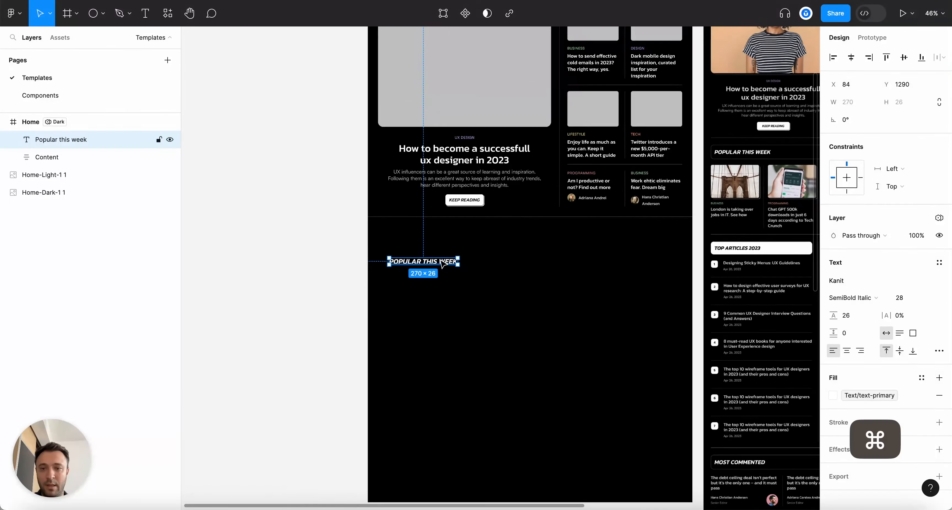
{"action": "scroll", "coordinate": [503, 299], "scroll_direction": "up", "scroll_amount": 5}
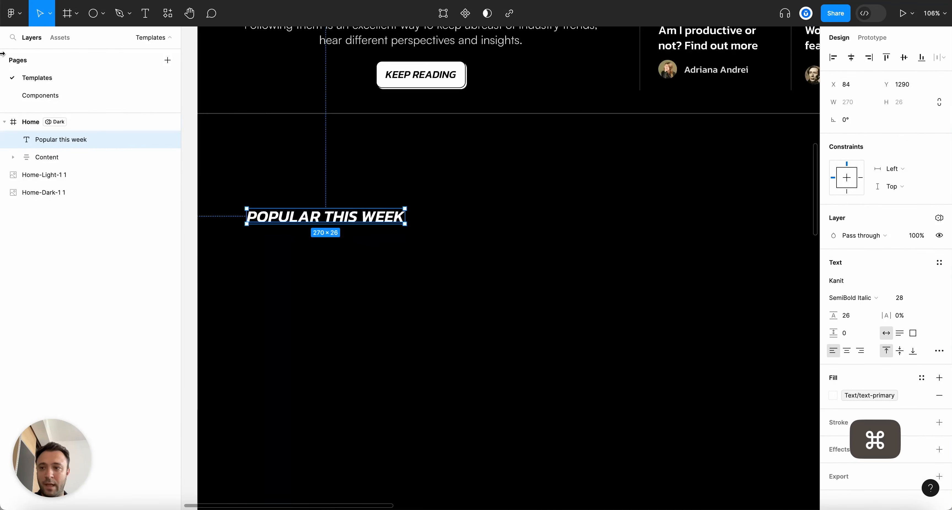
Search local components for 'icon' and place a Main button instance on the page
{"action": "left_click", "coordinate": [60, 37]}
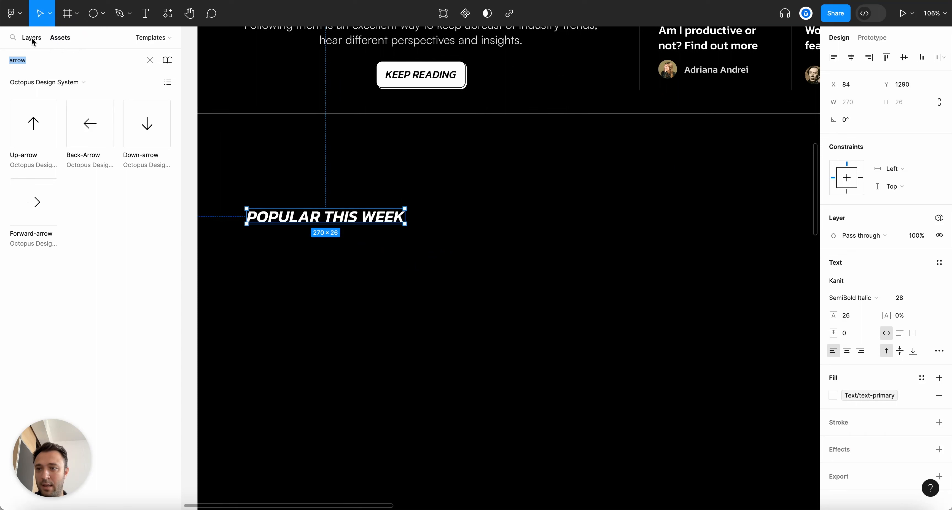
{"action": "left_click", "coordinate": [150, 60]}
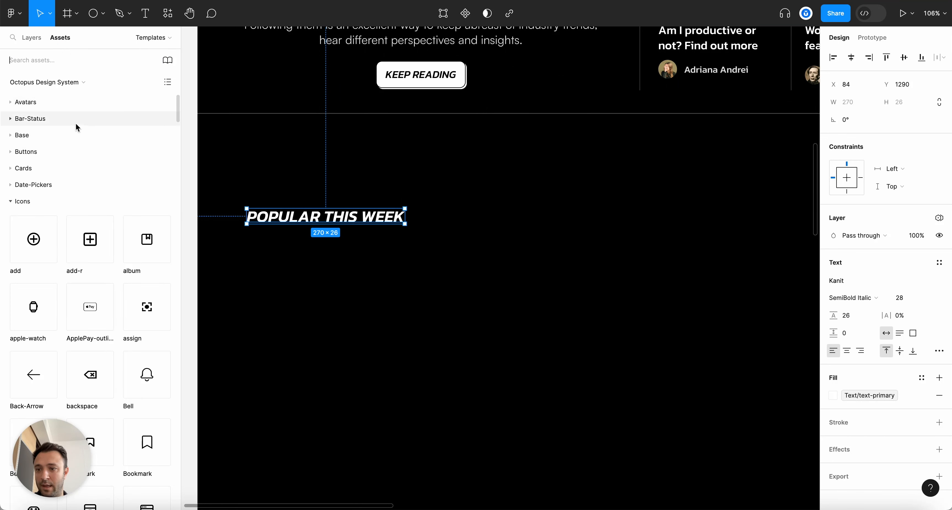
{"action": "type", "text": "a"}
{"action": "key", "text": "BackSpace"}
{"action": "type", "text": "icon"}
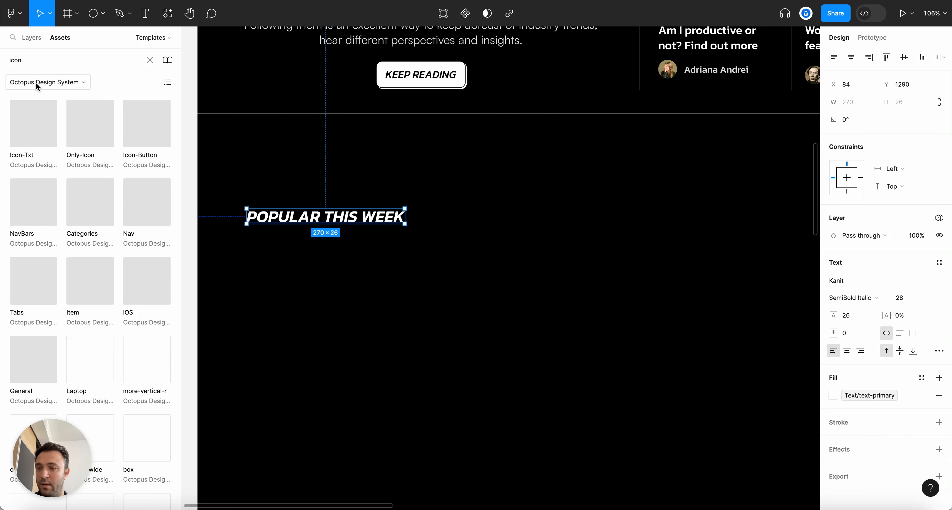
{"action": "left_click", "coordinate": [37, 84]}
{"action": "left_click", "coordinate": [47, 47]}
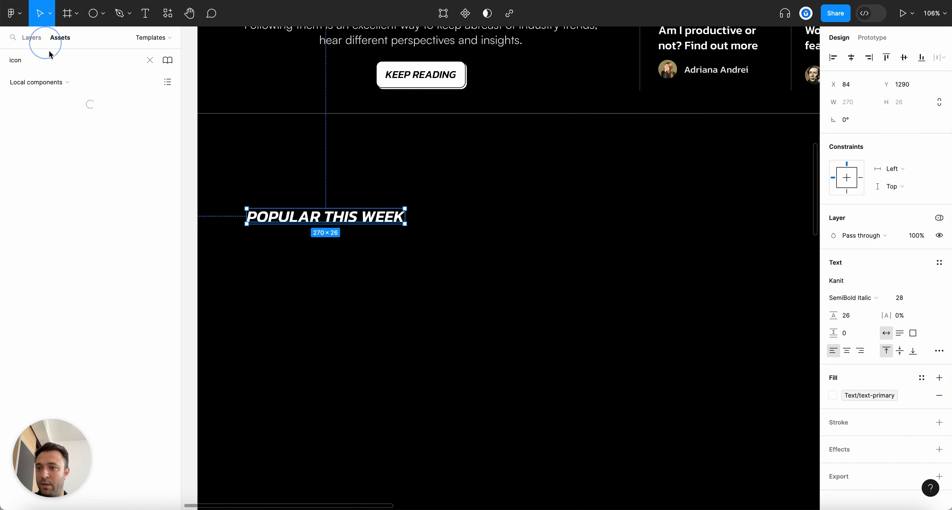
{"action": "left_click_drag", "start_coordinate": [54, 100], "coordinate": [445, 263]}
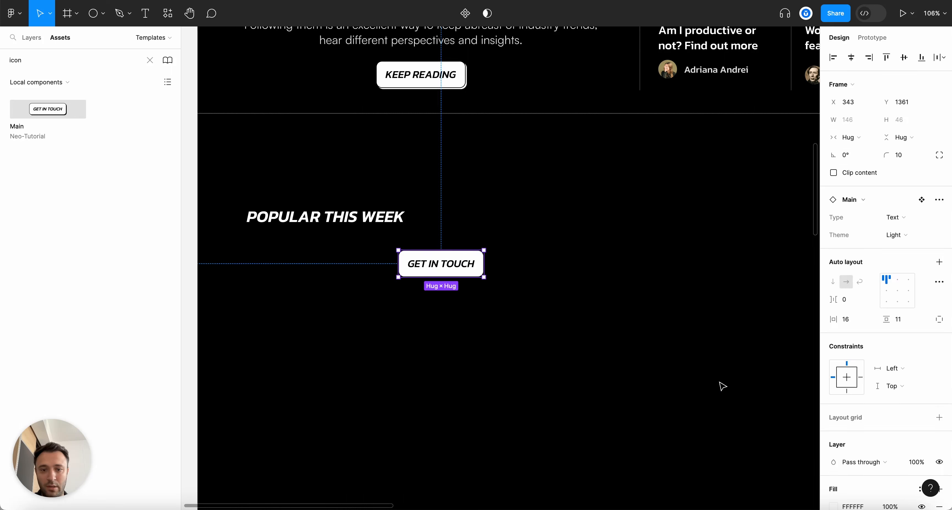
Set the instance to Type Icon and Theme Dark, beside the heading
{"action": "left_click", "coordinate": [719, 384]}
{"action": "left_click", "coordinate": [481, 275]}
{"action": "left_click", "coordinate": [903, 221]}
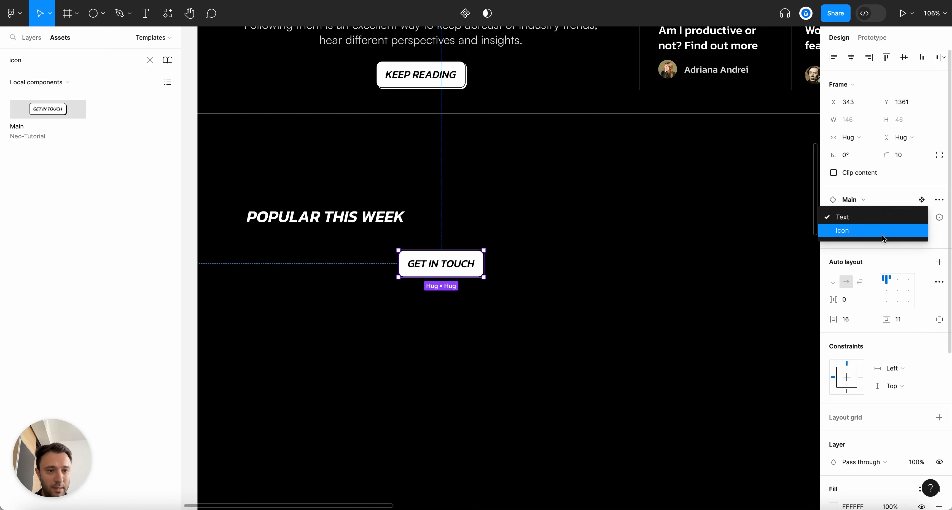
{"action": "left_click", "coordinate": [883, 230]}
{"action": "left_click", "coordinate": [461, 343]}
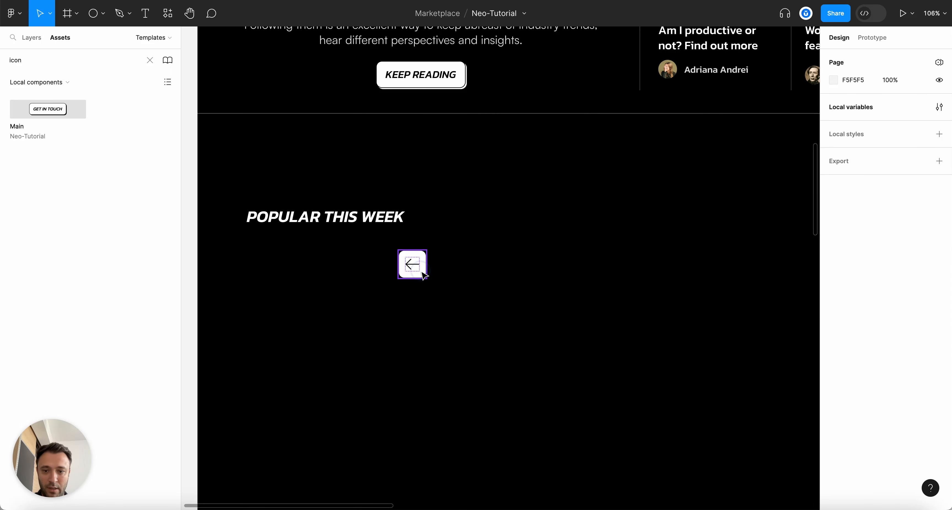
{"action": "left_click_drag", "start_coordinate": [421, 272], "coordinate": [550, 232]}
{"action": "left_click", "coordinate": [902, 235]}
{"action": "left_click", "coordinate": [894, 247]}
{"action": "left_click", "coordinate": [540, 359]}
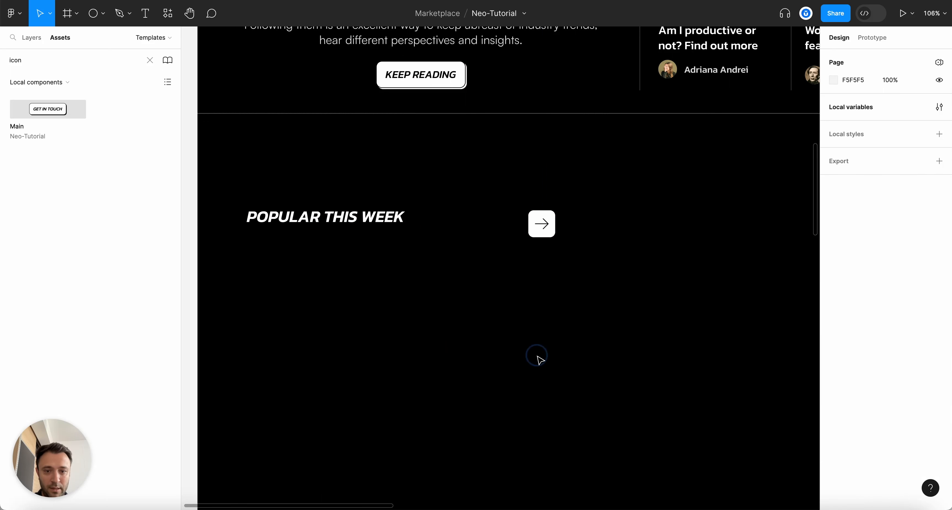
Duplicate the arrow button, rotate the copy -180° to point left, and nudge it into place
{"action": "scroll", "coordinate": [588, 247], "scroll_direction": "up", "scroll_amount": 5}
{"action": "left_click", "coordinate": [496, 217]}
{"action": "left_click_drag", "start_coordinate": [479, 222], "coordinate": [477, 221]}
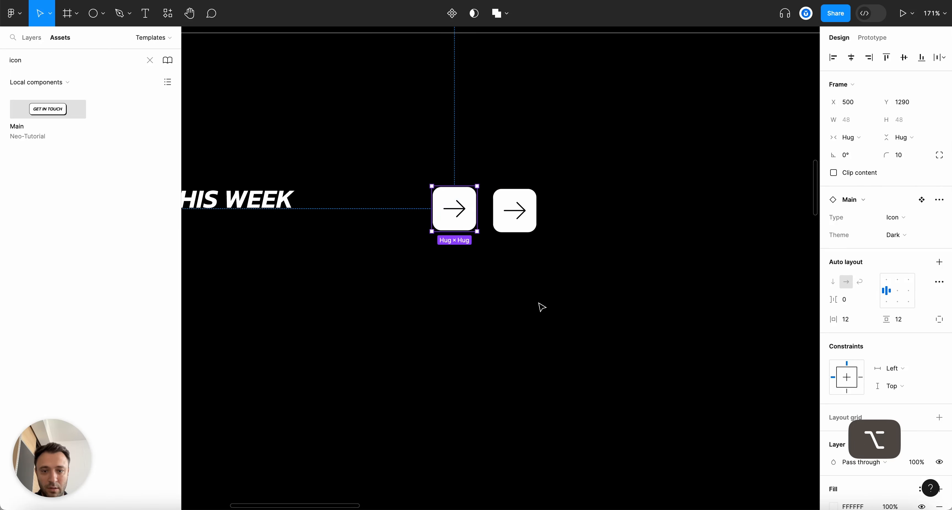
{"action": "left_click", "coordinate": [901, 221]}
{"action": "left_click", "coordinate": [568, 280]}
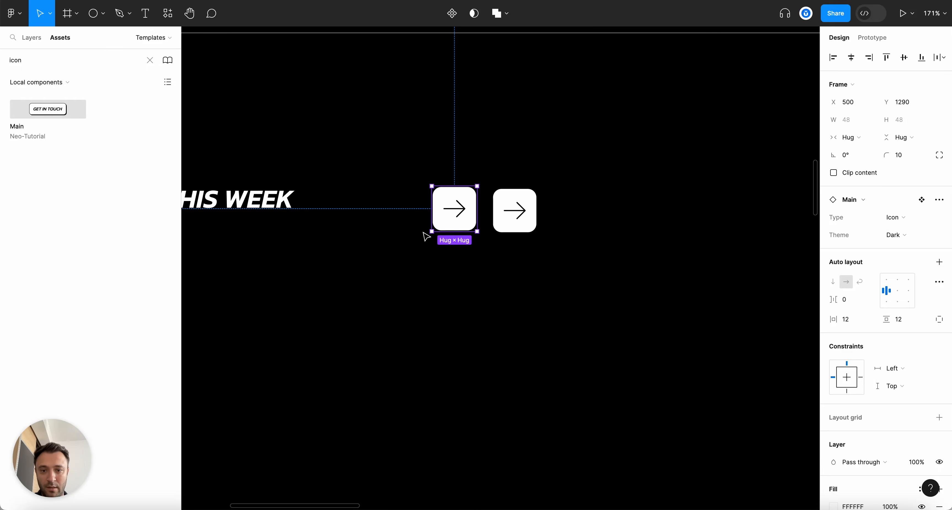
{"action": "left_click_drag", "start_coordinate": [426, 231], "coordinate": [503, 169]}
{"action": "left_click", "coordinate": [400, 229]}
{"action": "scroll", "coordinate": [400, 229], "scroll_direction": "up", "scroll_amount": 5}
{"action": "left_click_drag", "start_coordinate": [593, 212], "coordinate": [618, 218]}
{"action": "left_click", "coordinate": [642, 377]}
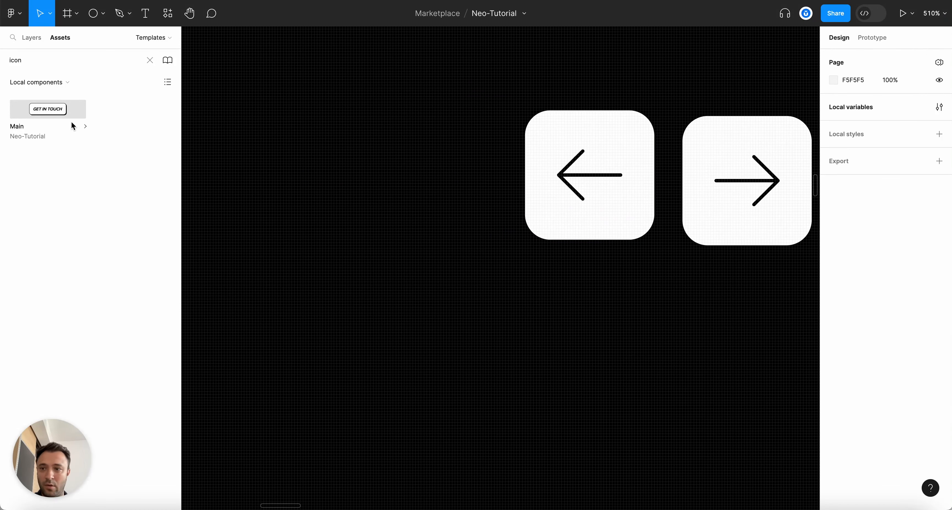
On the Components page, delete the light icon variant and move the dark one under GET IN TOUCH
{"action": "left_click", "coordinate": [31, 35]}
{"action": "left_click", "coordinate": [33, 95]}
{"action": "left_click", "coordinate": [457, 324]}
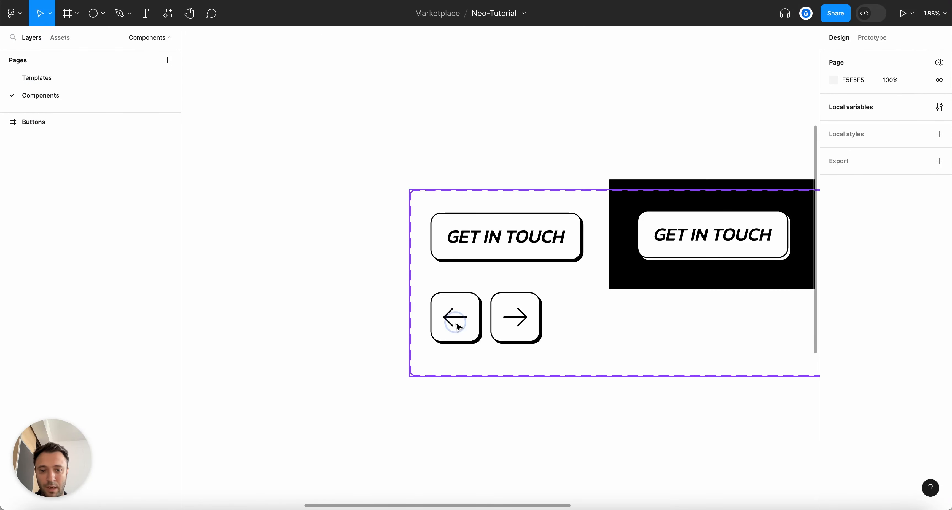
{"action": "key", "text": "BackSpace"}
{"action": "double_click", "coordinate": [537, 323]}
{"action": "left_click_drag", "start_coordinate": [511, 325], "coordinate": [457, 325]}
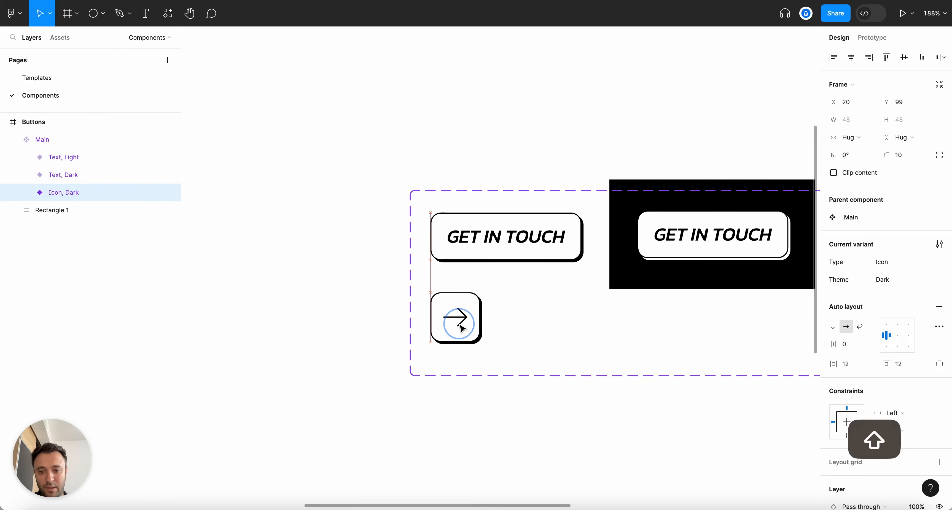
{"action": "left_click", "coordinate": [306, 264]}
Back on Templates, wrap both arrow buttons in an auto layout frame
{"action": "left_click", "coordinate": [34, 77]}
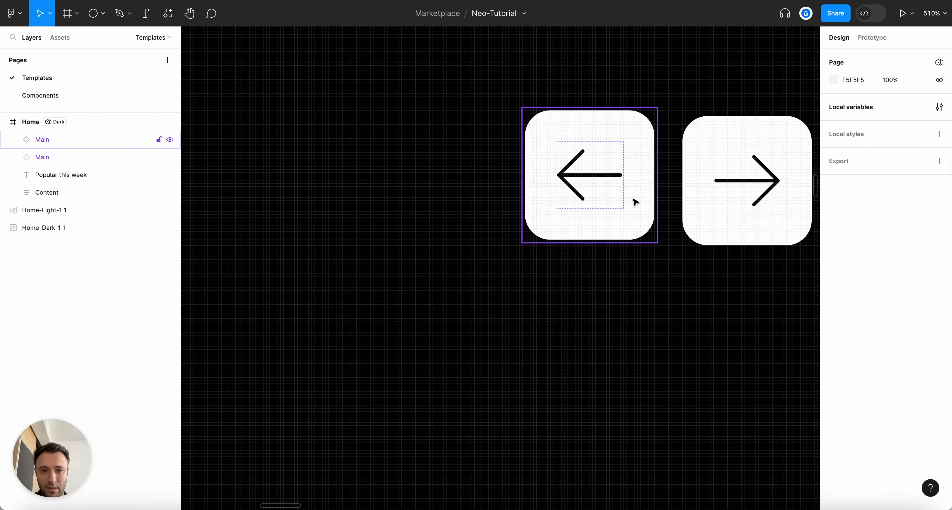
{"action": "left_click", "coordinate": [632, 198]}
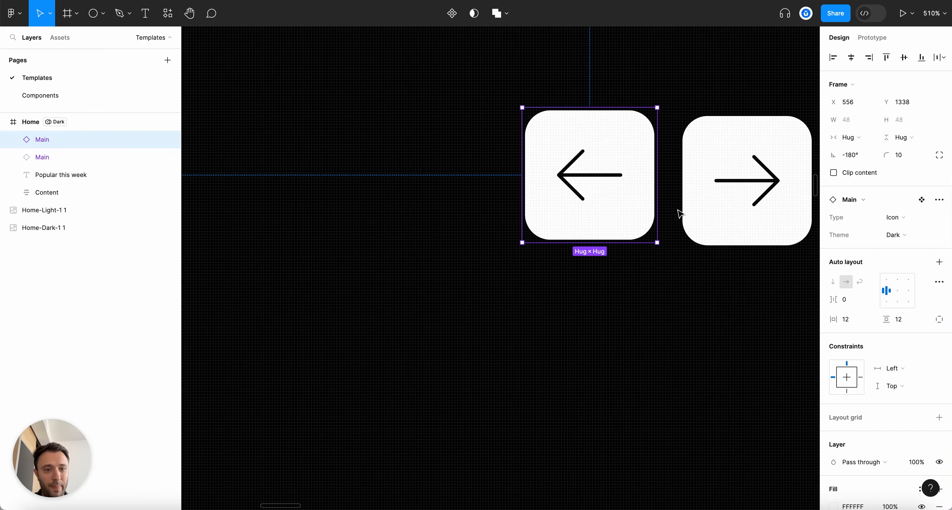
{"action": "left_click", "coordinate": [712, 208]}
{"action": "scroll", "coordinate": [464, 231], "scroll_direction": "down", "scroll_amount": 5}
{"action": "left_click", "coordinate": [519, 204], "text": "shift"}
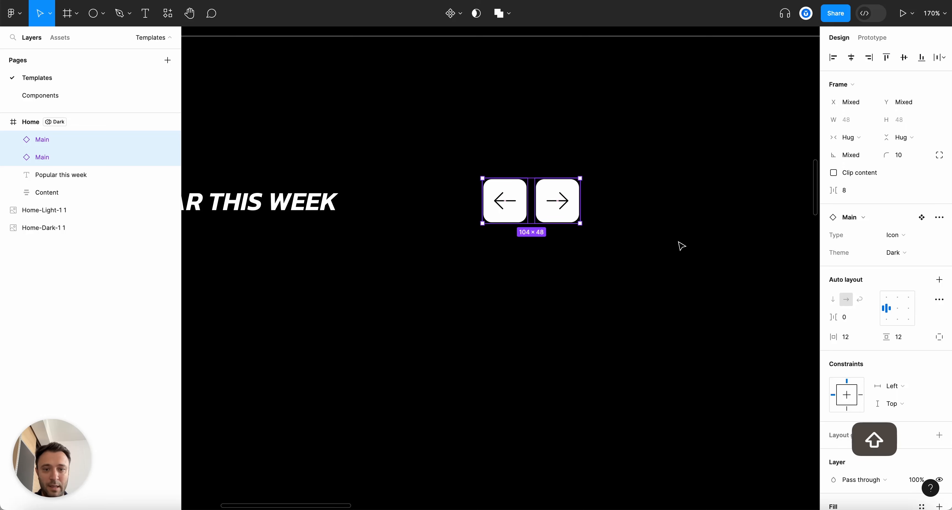
{"action": "key", "text": "shift+a"}
Rename the new frame 'Buttons' and move it below the heading layer
{"action": "scroll", "coordinate": [654, 244], "scroll_direction": "down", "scroll_amount": 3}
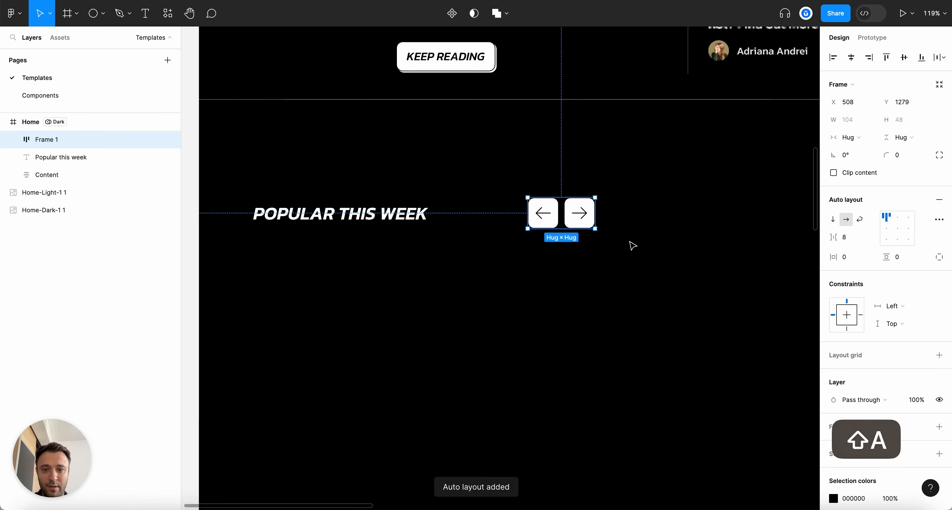
{"action": "double_click", "coordinate": [55, 141]}
{"action": "type", "text": "Buttons"}
{"action": "key", "text": "Return"}
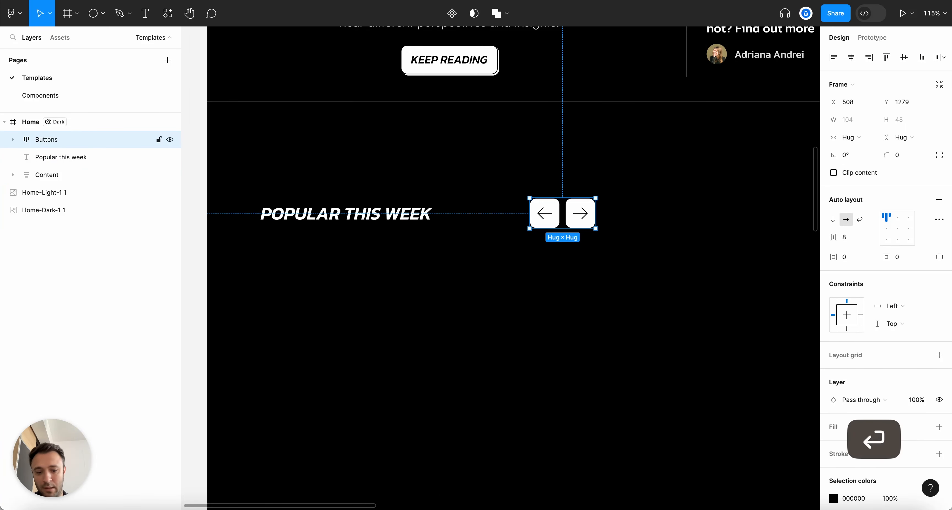
{"action": "key", "text": "super+bracketleft"}
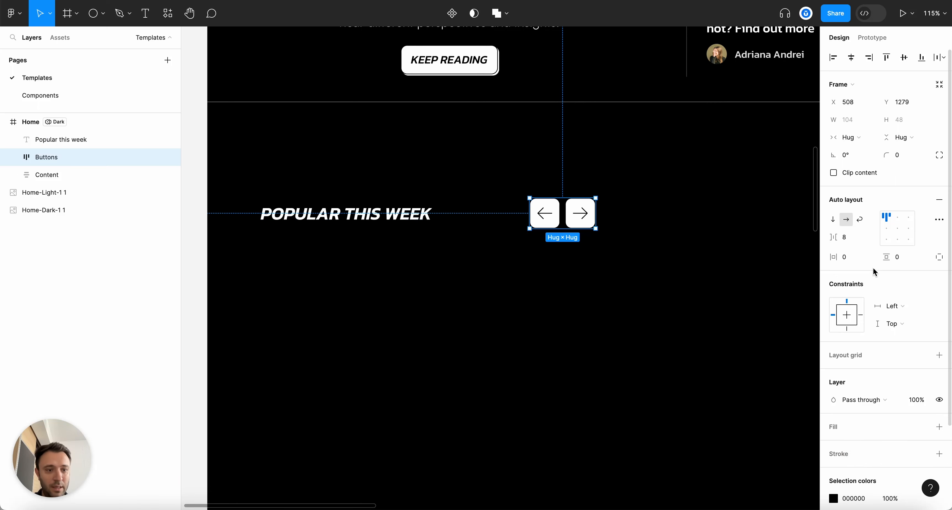
Confirm both arrow buttons use the Dark theme, then select the Buttons group
{"action": "scroll", "coordinate": [588, 224], "scroll_direction": "up", "scroll_amount": 5}
{"action": "left_click", "coordinate": [527, 272]}
{"action": "left_click", "coordinate": [494, 211]}
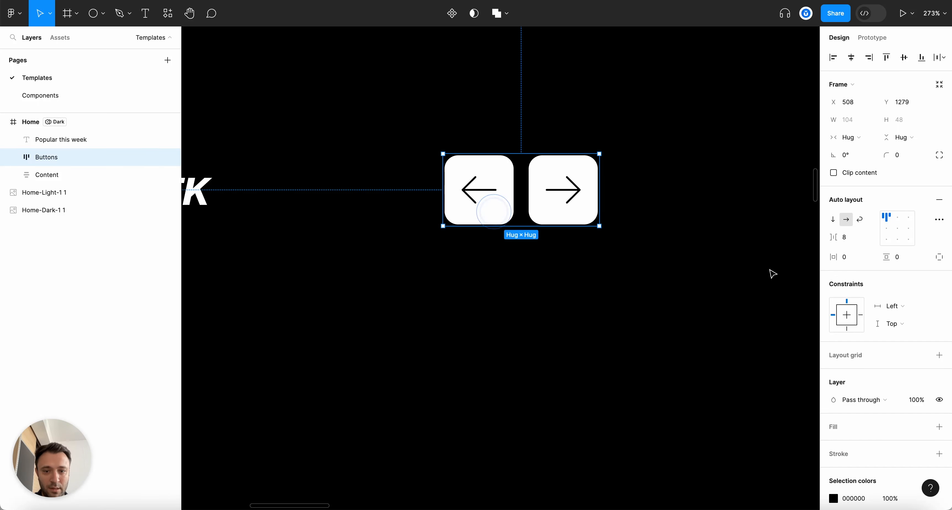
{"action": "left_click", "coordinate": [554, 199]}
{"action": "left_click", "coordinate": [921, 242]}
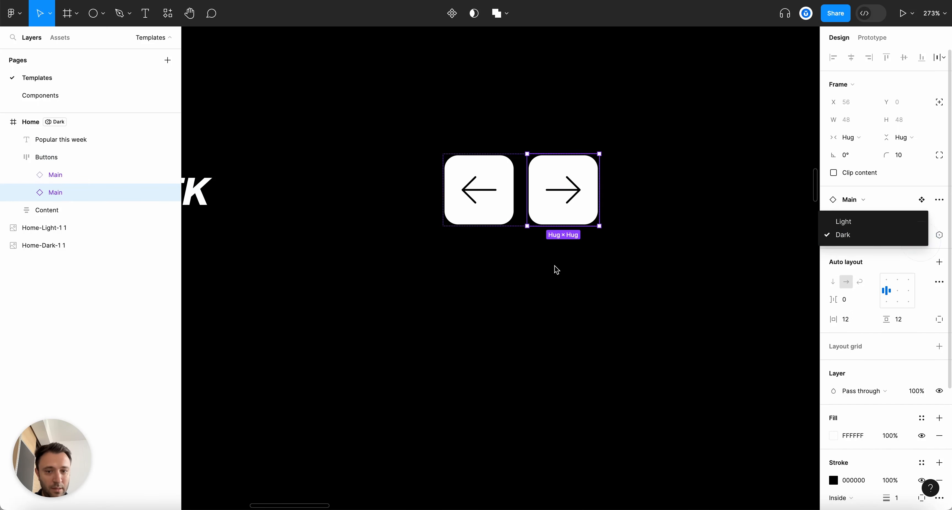
{"action": "left_click", "coordinate": [569, 269]}
{"action": "scroll", "coordinate": [496, 236], "scroll_direction": "up", "scroll_amount": 3}
{"action": "left_click", "coordinate": [490, 210]}
{"action": "scroll", "coordinate": [523, 288], "scroll_direction": "down", "scroll_amount": 5}
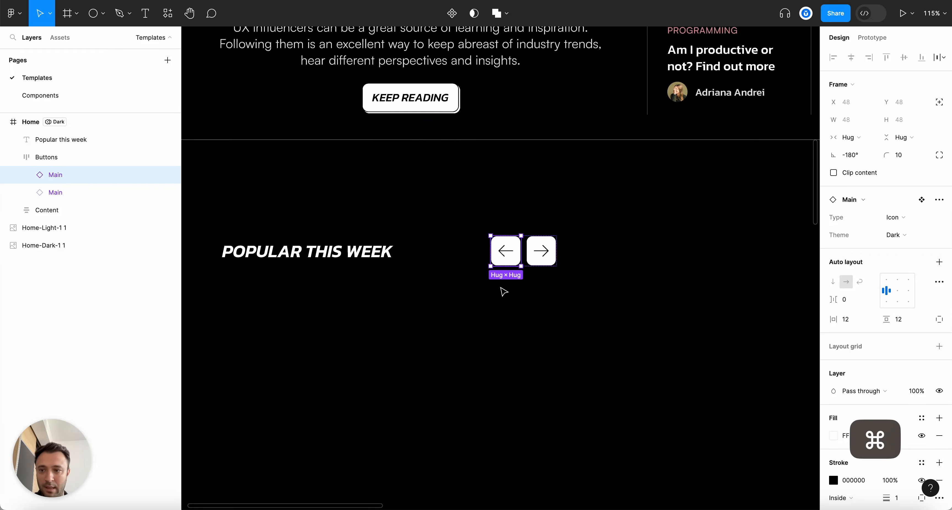
{"action": "left_click", "coordinate": [15, 157]}
{"action": "scroll", "coordinate": [372, 231], "scroll_direction": "down", "scroll_amount": 5}
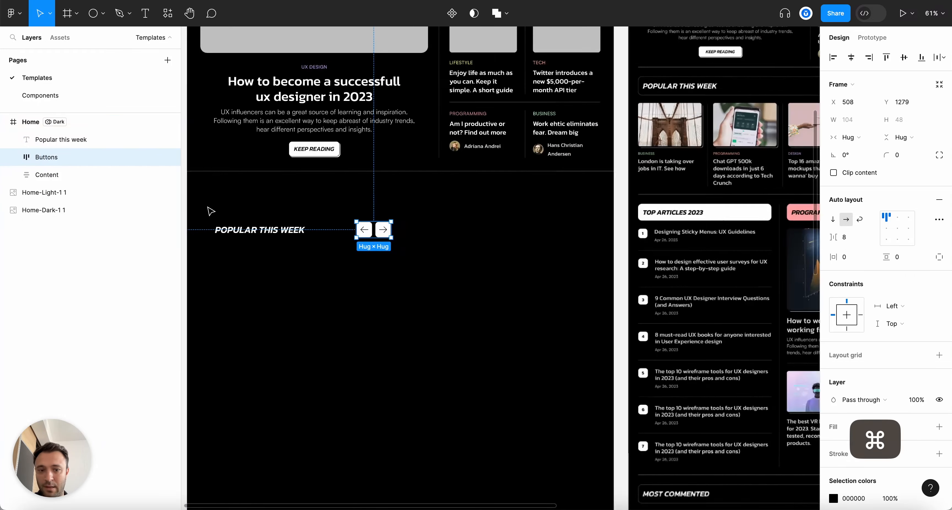
Move Buttons right and wrap it with the heading in an auto layout frame named 'Title'
{"action": "left_click_drag", "start_coordinate": [372, 231], "coordinate": [533, 229]}
{"action": "left_click", "coordinate": [309, 272]}
{"action": "left_click", "coordinate": [216, 219]}
{"action": "left_click_drag", "start_coordinate": [368, 238], "coordinate": [209, 222]}
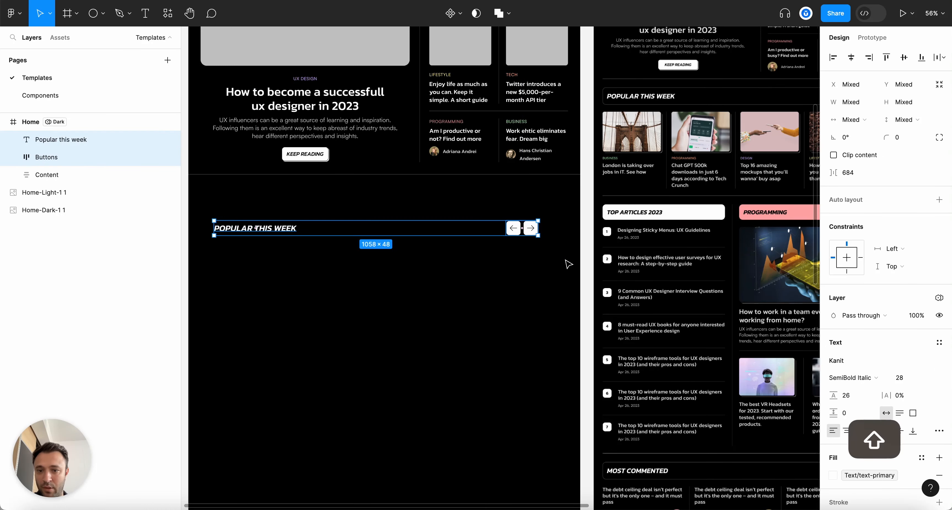
{"action": "key", "text": "shift+a"}
{"action": "double_click", "coordinate": [46, 142]}
{"action": "type", "text": "Title"}
{"action": "key", "text": "Return"}
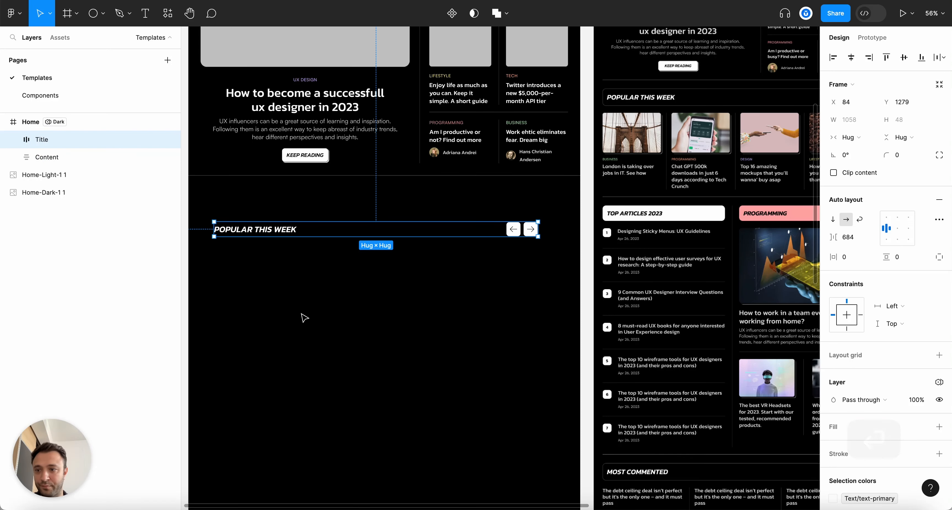
Move Title into Content between the Top-5 and Separator layers
{"action": "left_click", "coordinate": [13, 158]}
{"action": "left_click_drag", "start_coordinate": [48, 142], "coordinate": [61, 192]}
{"action": "left_click", "coordinate": [60, 210]}
{"action": "scroll", "coordinate": [425, 275], "scroll_direction": "up", "scroll_amount": 5}
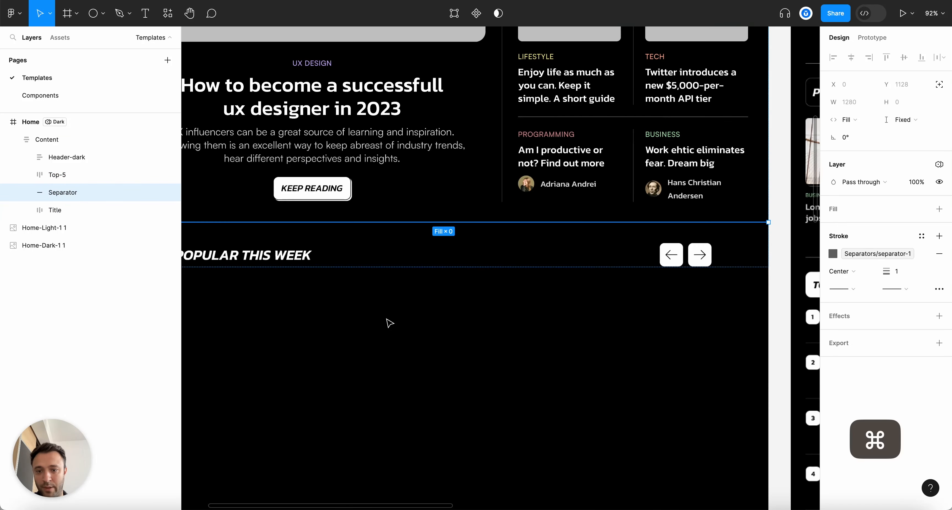
{"action": "left_click", "coordinate": [385, 318]}
{"action": "scroll", "coordinate": [385, 318], "scroll_direction": "down", "scroll_amount": 3}
{"action": "left_click", "coordinate": [278, 263], "text": "ctrl"}
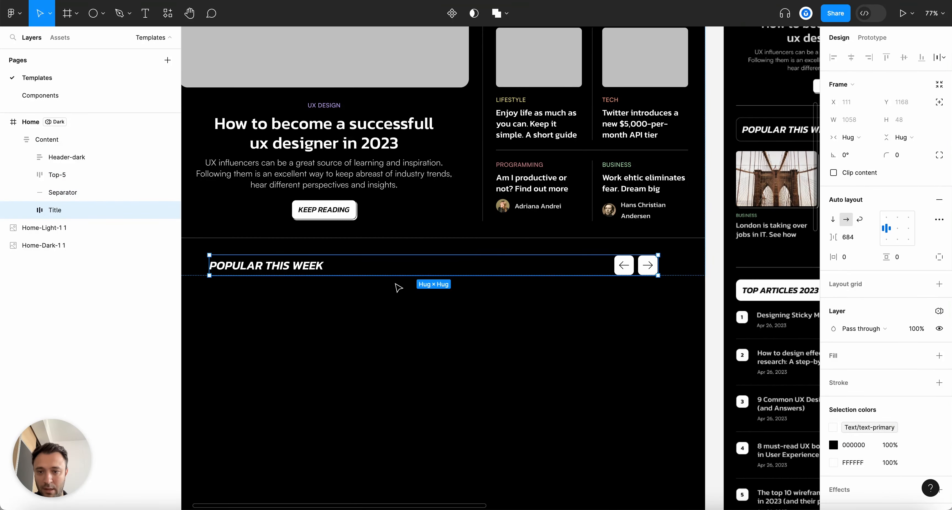
{"action": "scroll", "coordinate": [388, 275], "scroll_direction": "down", "scroll_amount": 5}
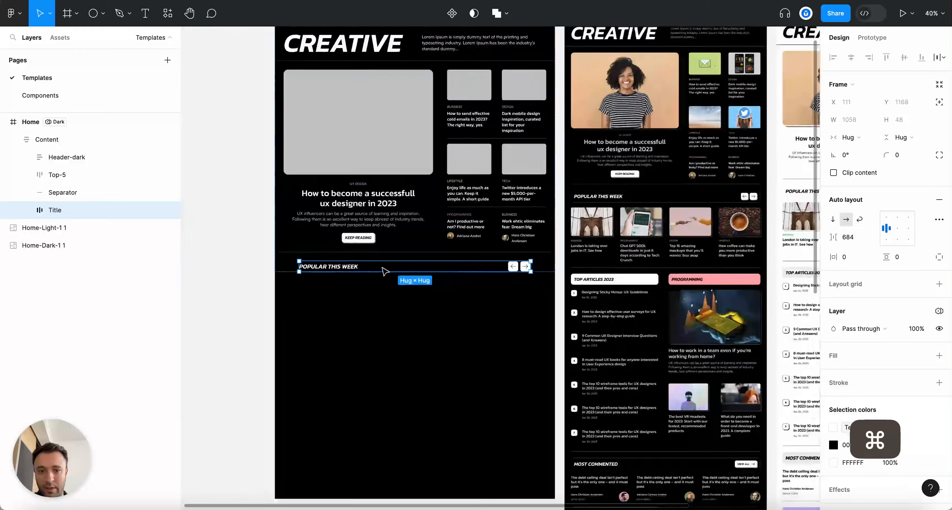
{"action": "scroll", "coordinate": [266, 284], "scroll_direction": "up", "scroll_amount": 1}
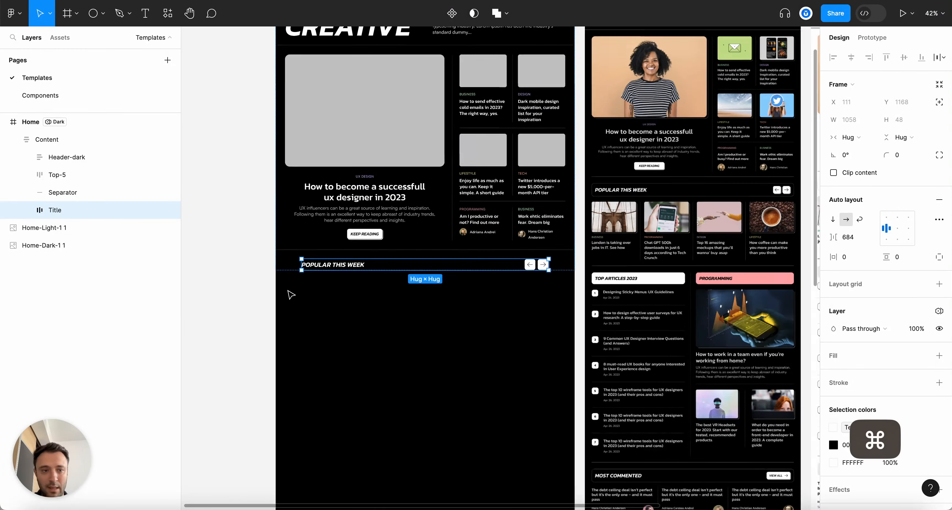
{"action": "scroll", "coordinate": [292, 295], "scroll_direction": "up", "scroll_amount": 4}
Set Title's width to Fill container, undoing an accidental move of Content
{"action": "left_click", "coordinate": [850, 137]}
{"action": "left_click", "coordinate": [857, 150]}
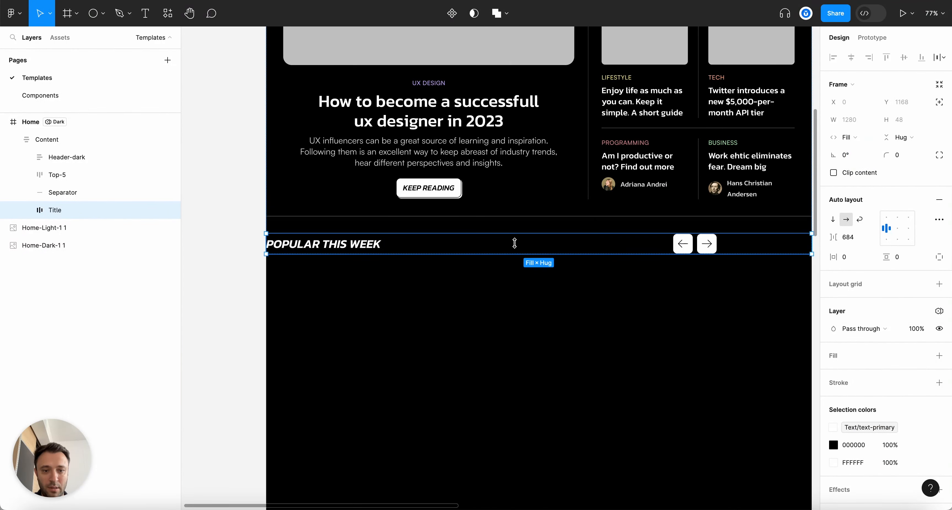
{"action": "scroll", "coordinate": [514, 243], "scroll_direction": "down", "scroll_amount": 2}
{"action": "left_click", "coordinate": [524, 314]}
{"action": "left_click", "coordinate": [371, 242]}
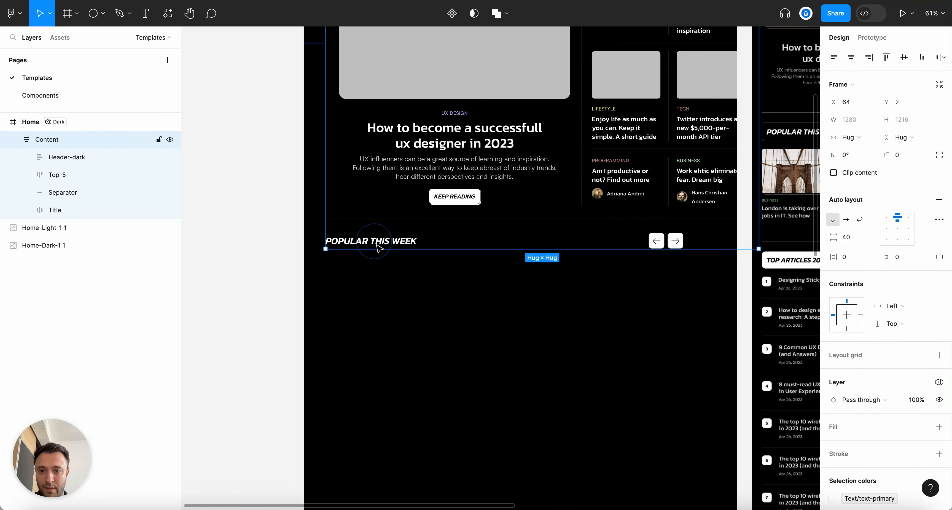
{"action": "key", "text": "super+z"}
{"action": "key", "text": "super+z"}
{"action": "key", "text": "super+z"}
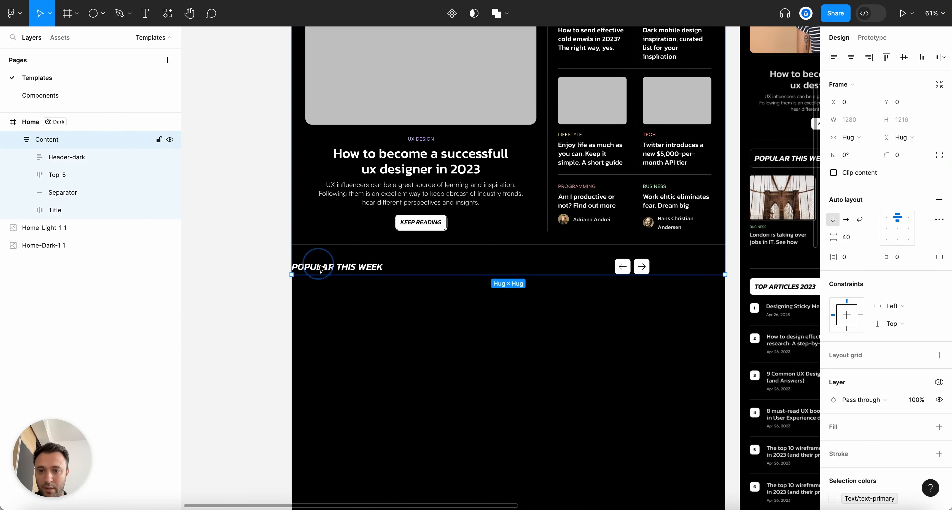
Set Title's gap to Auto and the heading text to fill width, pushing the arrows right
{"action": "left_click", "coordinate": [320, 268]}
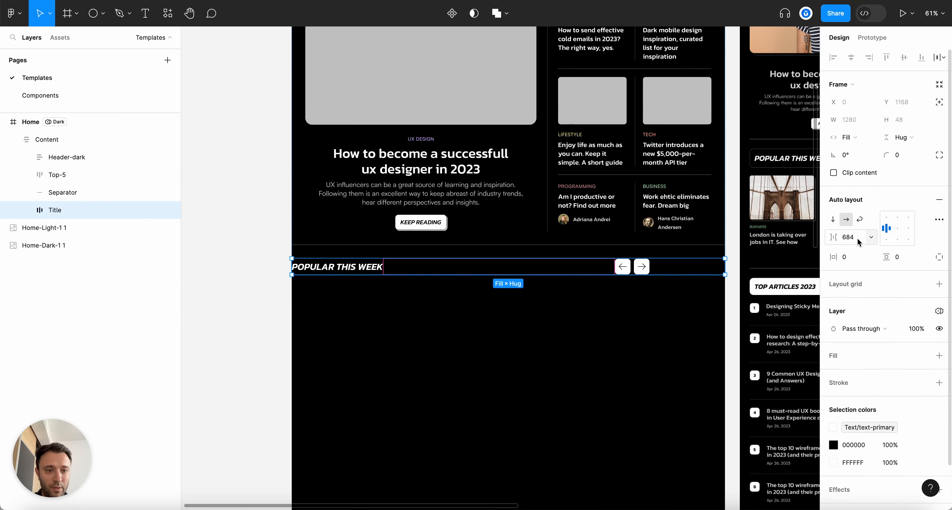
{"action": "left_click", "coordinate": [871, 237]}
{"action": "left_click", "coordinate": [850, 248]}
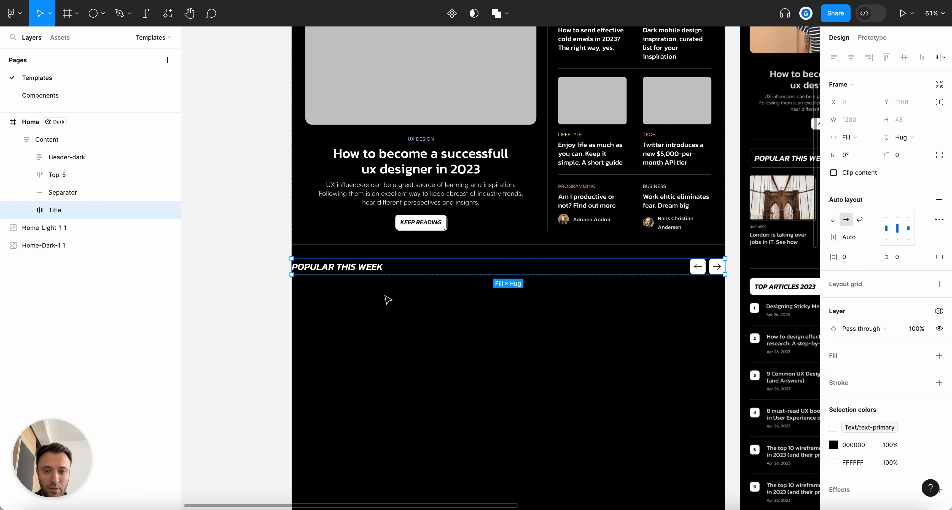
{"action": "left_click", "coordinate": [381, 269], "text": "super"}
{"action": "left_click", "coordinate": [853, 120]}
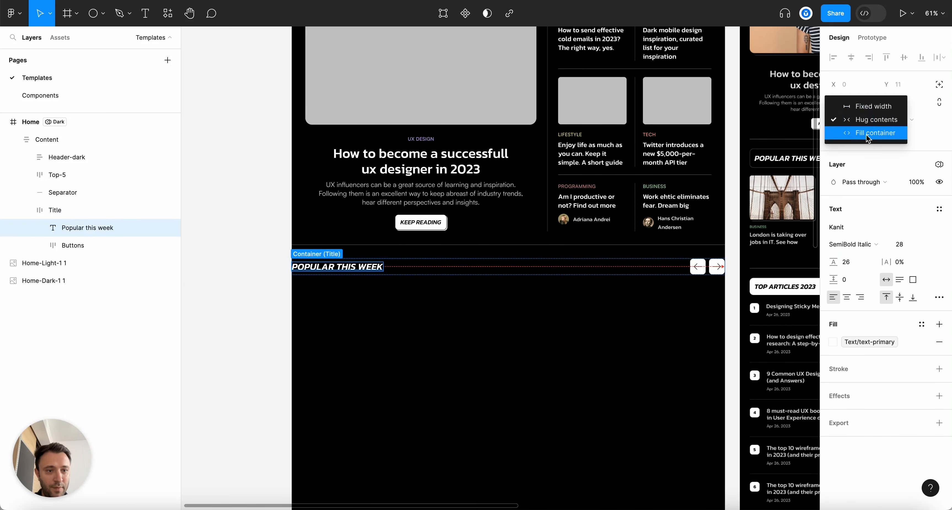
{"action": "left_click", "coordinate": [868, 133]}
{"action": "left_click", "coordinate": [59, 210]}
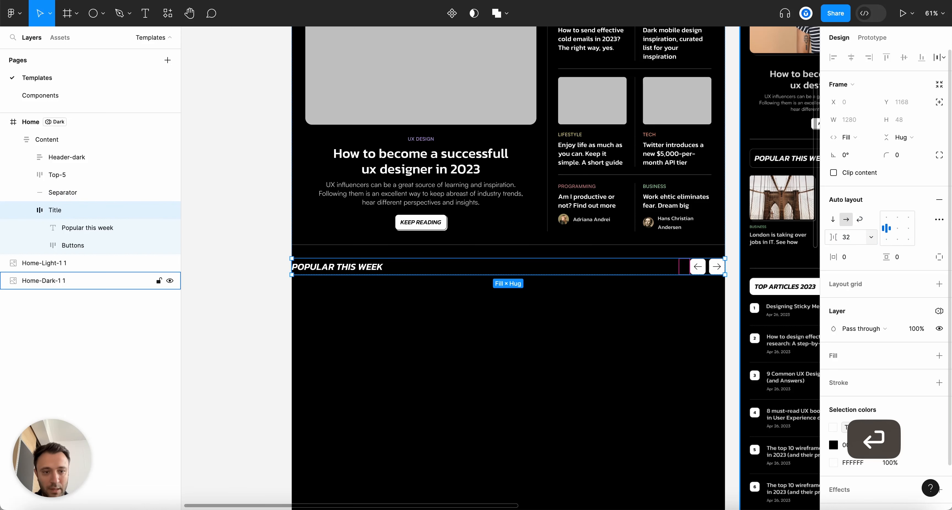
{"action": "left_click", "coordinate": [637, 305]}
{"action": "left_click", "coordinate": [400, 267]}
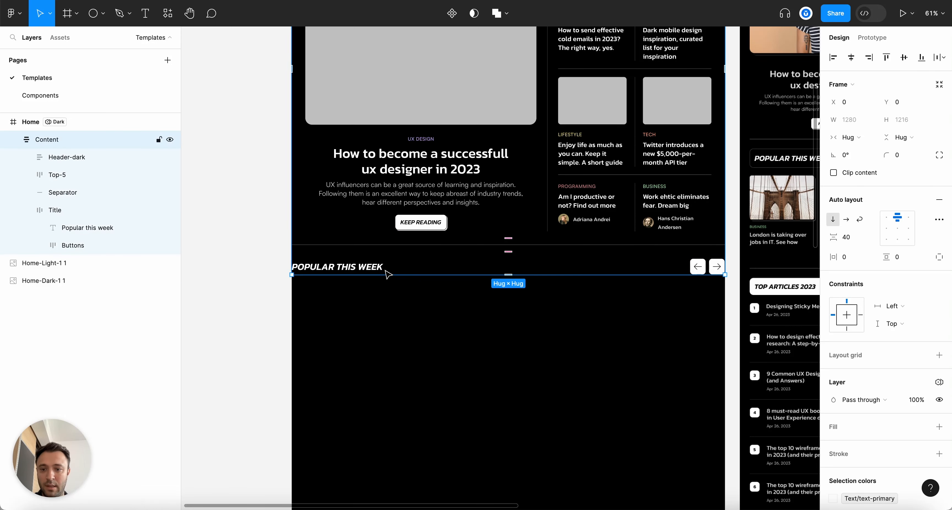
{"action": "left_click", "coordinate": [385, 269]}
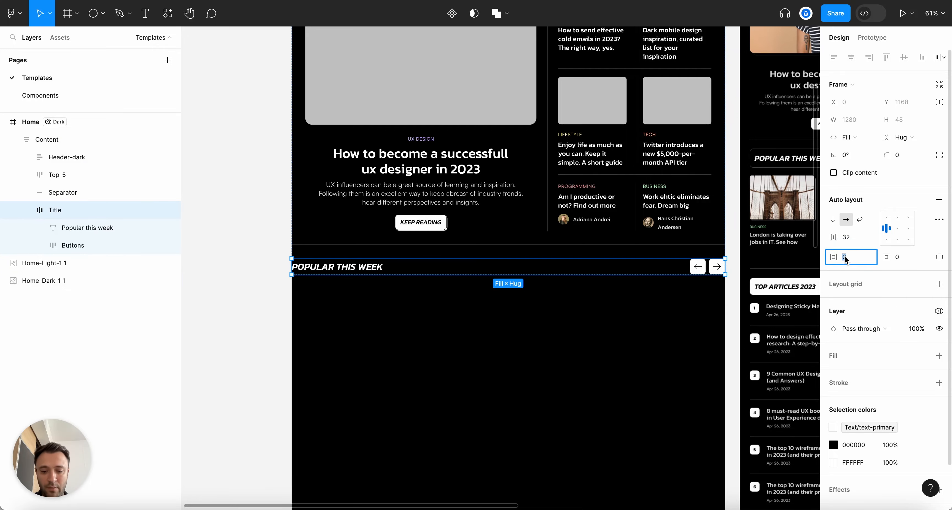
Select the Title frame and try a separator-1 fill on it, then undo it
{"action": "key", "text": "Return"}
{"action": "left_click", "coordinate": [505, 371]}
{"action": "scroll", "coordinate": [369, 302], "scroll_direction": "down", "scroll_amount": 5}
{"action": "scroll", "coordinate": [354, 304], "scroll_direction": "down", "scroll_amount": 2}
{"action": "scroll", "coordinate": [354, 303], "scroll_direction": "up", "scroll_amount": 8}
{"action": "left_click", "coordinate": [356, 258]}
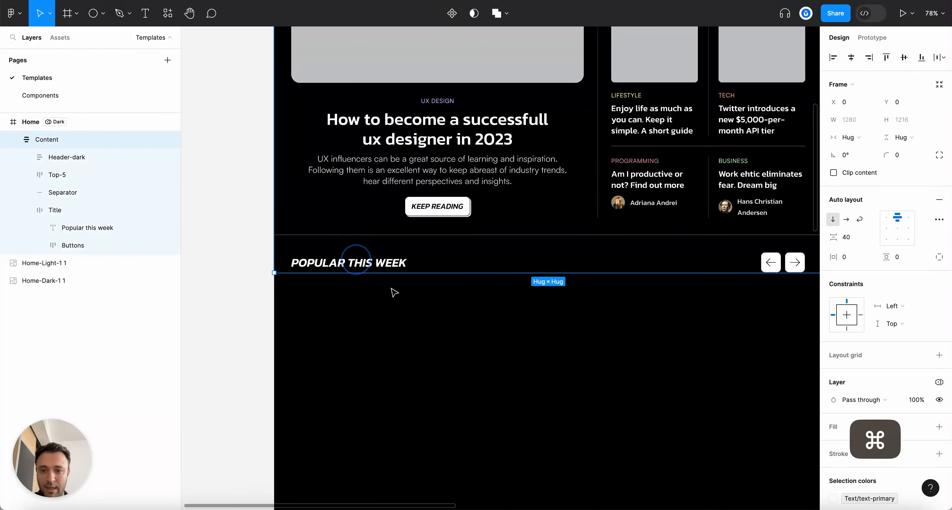
{"action": "left_click", "coordinate": [384, 263], "text": "super"}
{"action": "scroll", "coordinate": [482, 323], "scroll_direction": "right", "scroll_amount": 5}
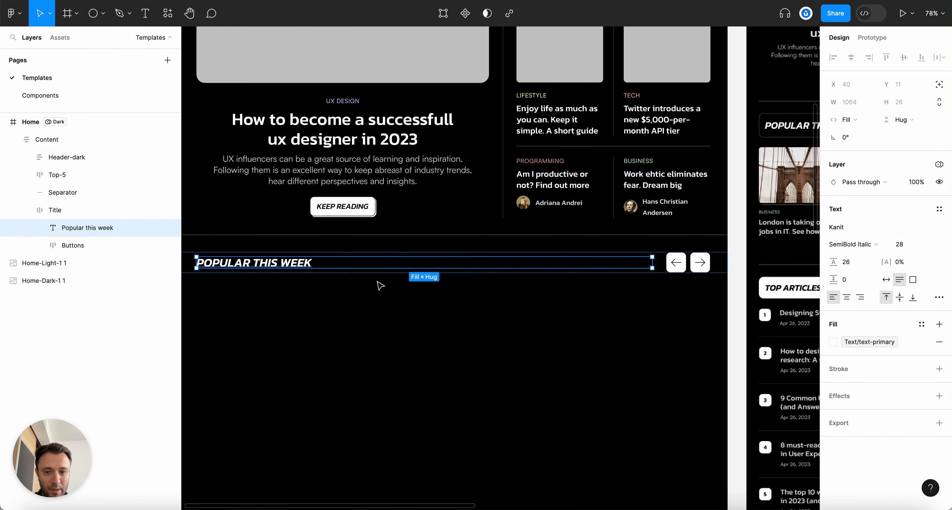
{"action": "left_click", "coordinate": [380, 285]}
{"action": "double_click", "coordinate": [258, 262]}
{"action": "left_click", "coordinate": [31, 210]}
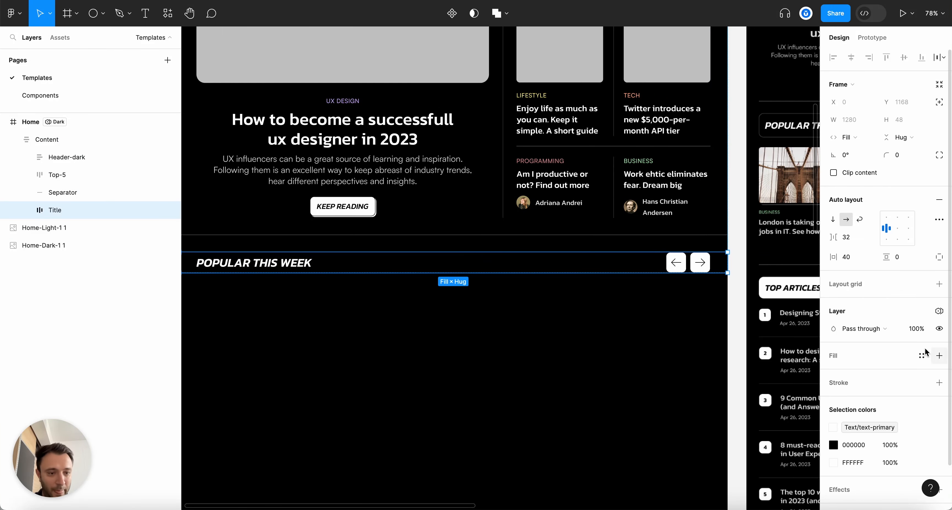
{"action": "left_click", "coordinate": [921, 356]}
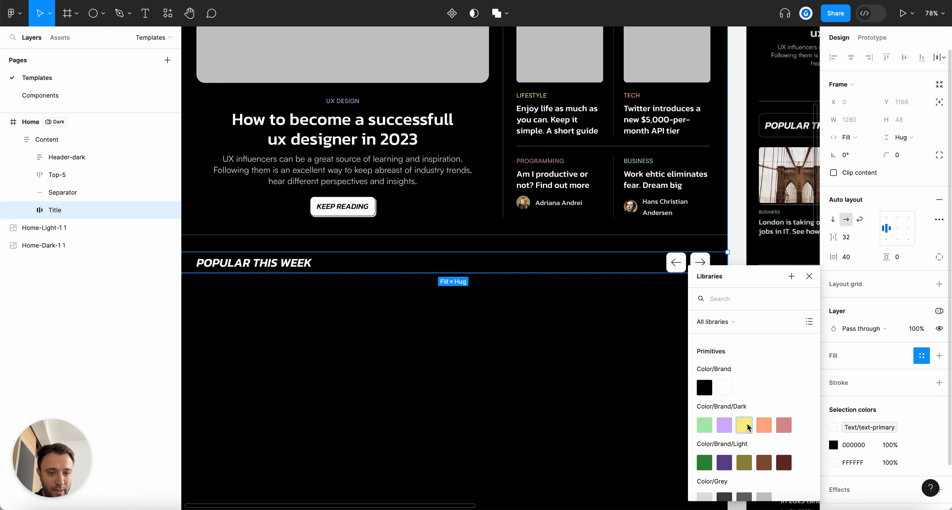
{"action": "type", "text": "separ"}
{"action": "key", "text": "Return"}
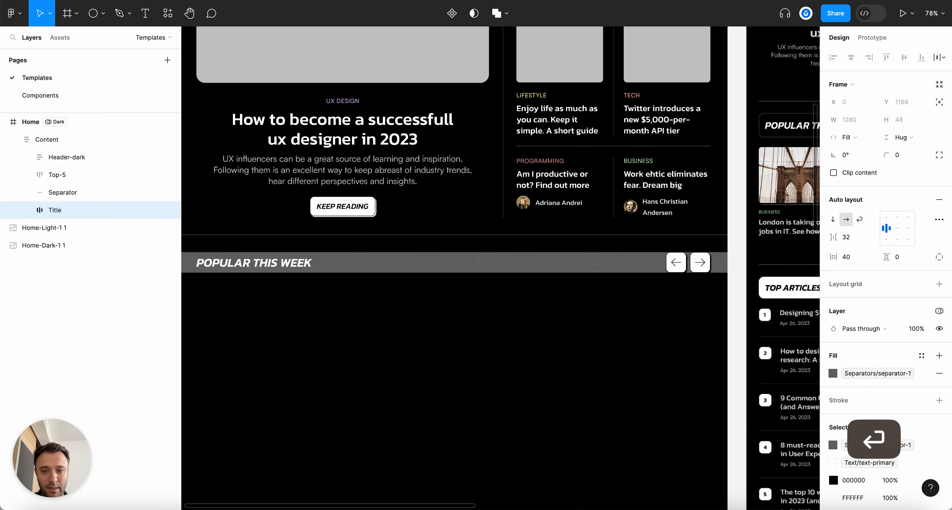
{"action": "key", "text": "super+z"}
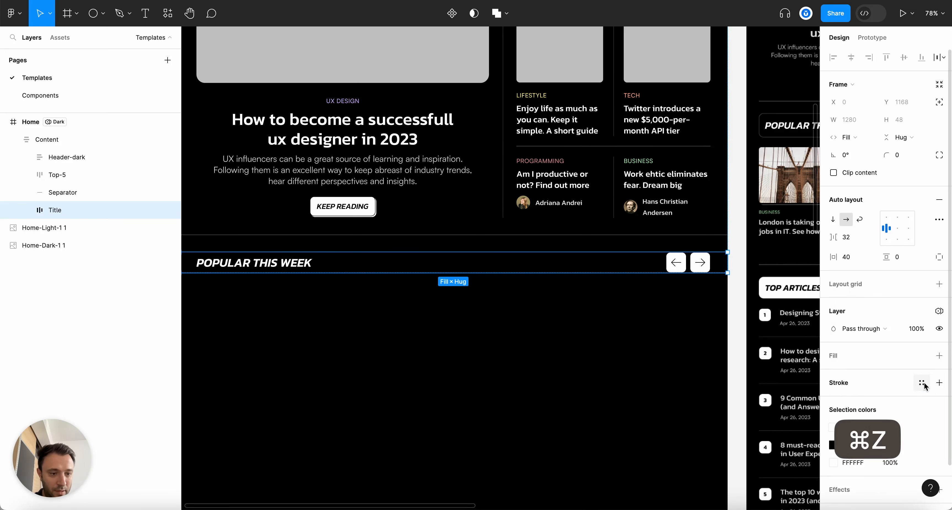
Outline the Title row with separator-1 colour and round its corners to 12
{"action": "left_click", "coordinate": [921, 383]}
{"action": "type", "text": "sep"}
{"action": "key", "text": "Return"}
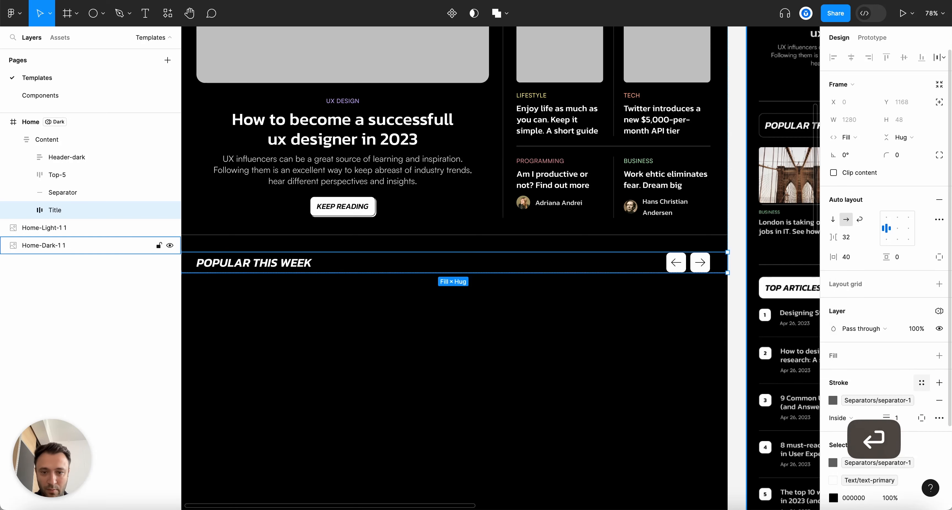
{"action": "type", "text": "12"}
{"action": "key", "text": "Return"}
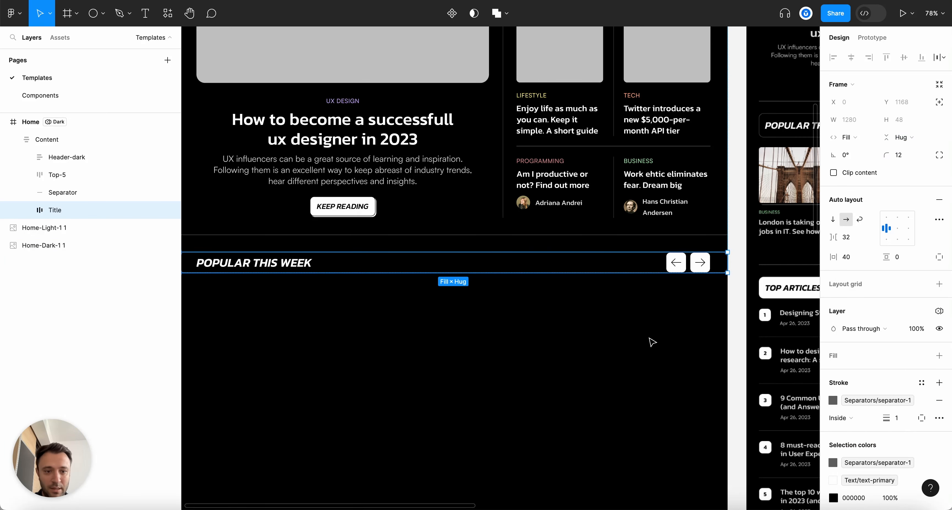
Give the POPULAR THIS WEEK title bar a fixed width of 1200
{"action": "scroll", "coordinate": [433, 309], "scroll_direction": "down", "scroll_amount": 5}
{"action": "scroll", "coordinate": [353, 299], "scroll_direction": "up", "scroll_amount": 5}
{"action": "scroll", "coordinate": [340, 116], "scroll_direction": "down", "scroll_amount": 3}
{"action": "left_click", "coordinate": [340, 117]}
{"action": "scroll", "coordinate": [361, 197], "scroll_direction": "up", "scroll_amount": 3}
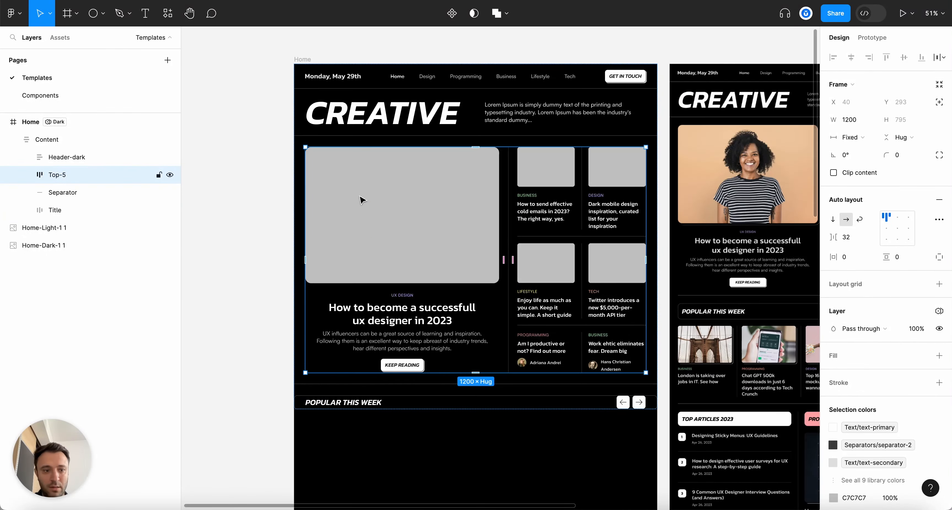
{"action": "scroll", "coordinate": [368, 298], "scroll_direction": "down", "scroll_amount": 3}
{"action": "left_click", "coordinate": [368, 298]}
{"action": "left_click", "coordinate": [857, 136]}
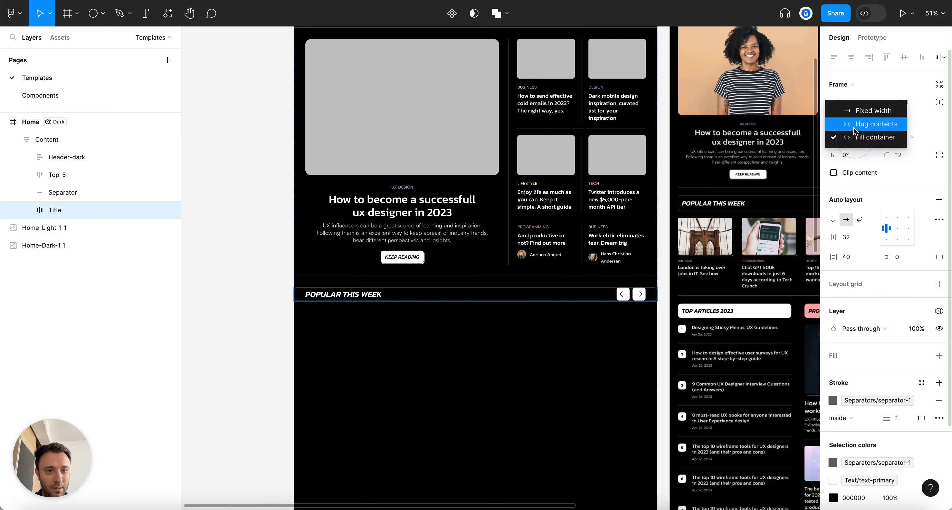
{"action": "left_click", "coordinate": [865, 110]}
{"action": "left_click", "coordinate": [849, 119]}
{"action": "type", "text": "12"}
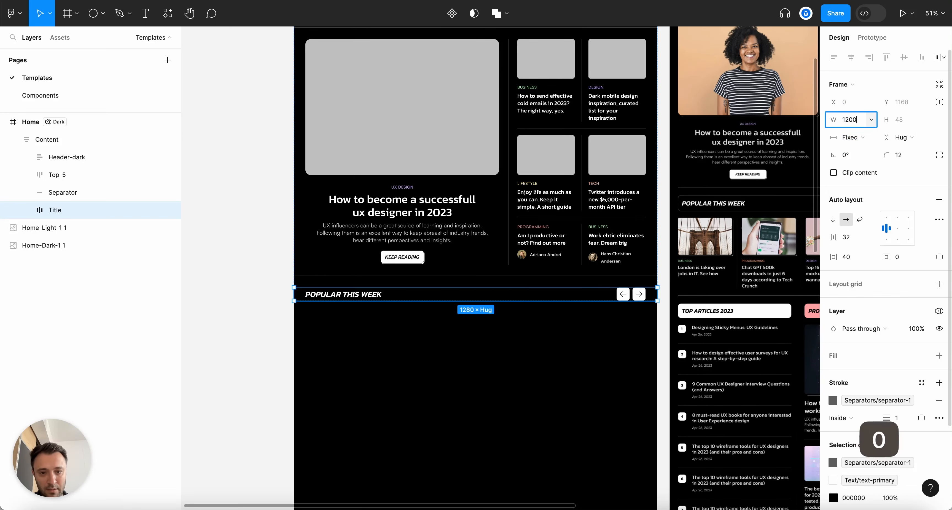
{"action": "type", "text": "00"}
{"action": "key", "text": "Return"}
{"action": "left_click", "coordinate": [535, 378]}
Pad the title bar with 8 top and bottom and 16 on the sides
{"action": "left_click", "coordinate": [421, 294]}
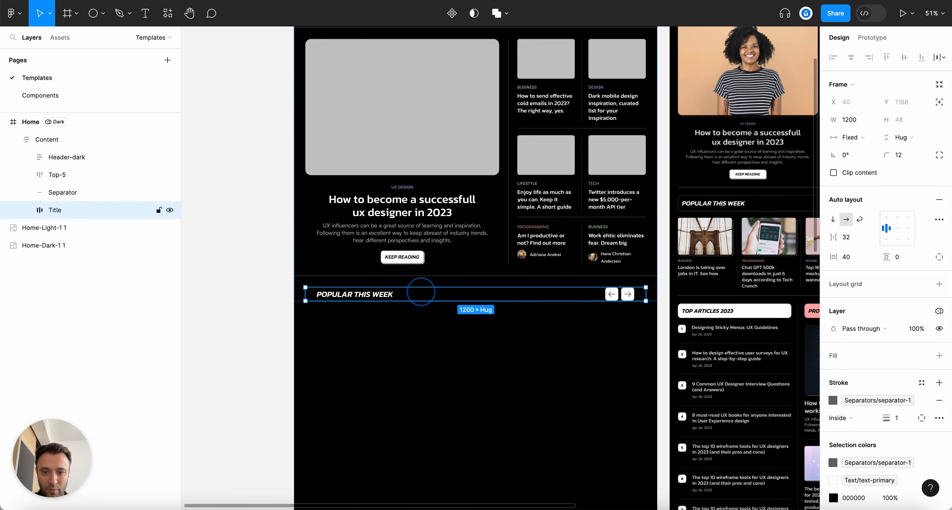
{"action": "type", "text": "0"}
{"action": "key", "text": "Return"}
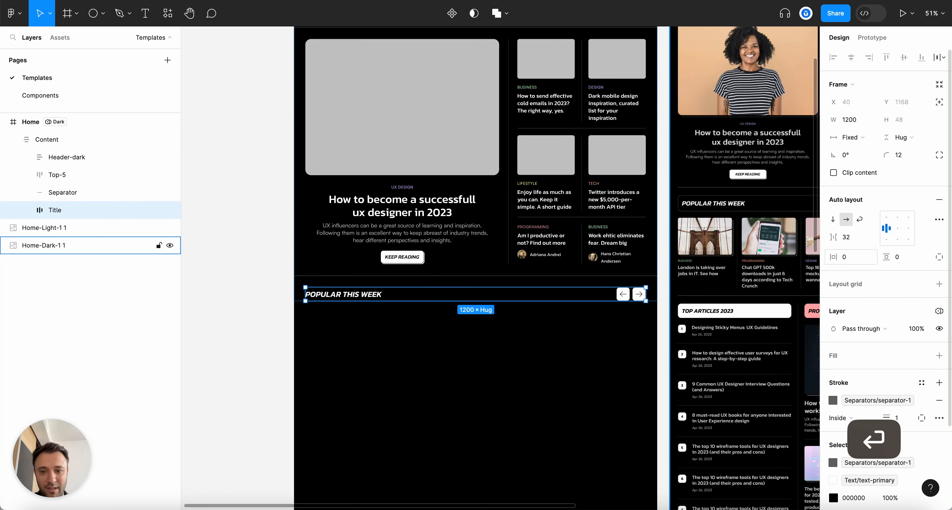
{"action": "scroll", "coordinate": [403, 373], "scroll_direction": "up", "scroll_amount": 5}
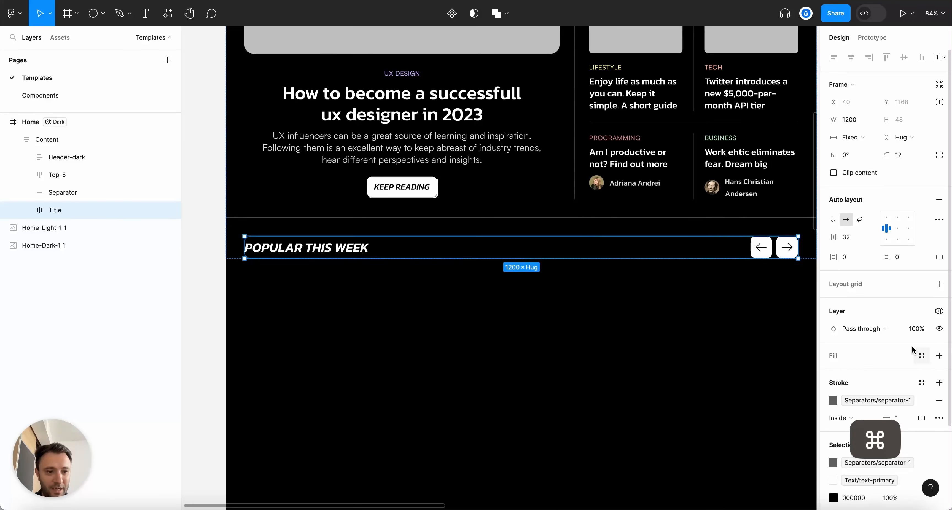
{"action": "scroll", "coordinate": [899, 342], "scroll_direction": "down", "scroll_amount": 2}
{"action": "key", "text": "Up"}
{"action": "key", "text": "Up"}
{"action": "key", "text": "Up"}
{"action": "key", "text": "Up"}
{"action": "key", "text": "Up"}
{"action": "key", "text": "Up"}
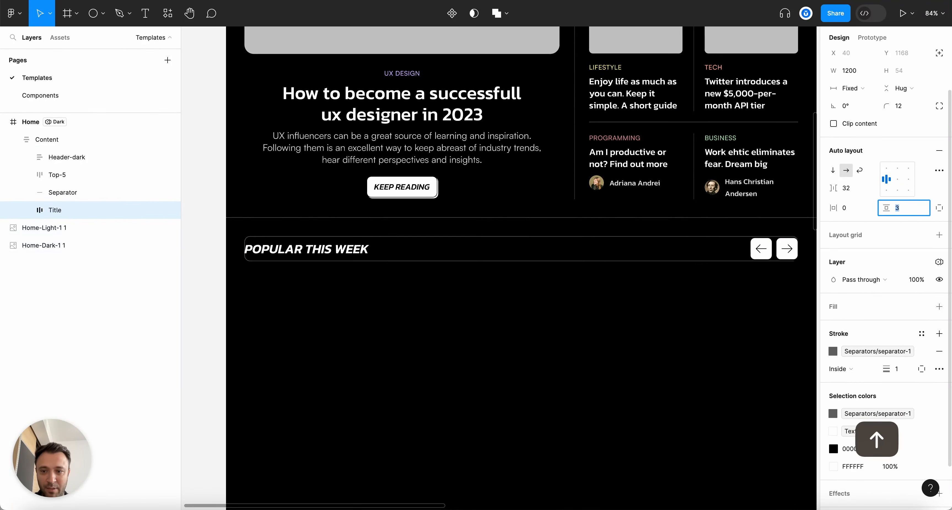
{"action": "key", "text": "Up"}
{"action": "key", "text": "Up"}
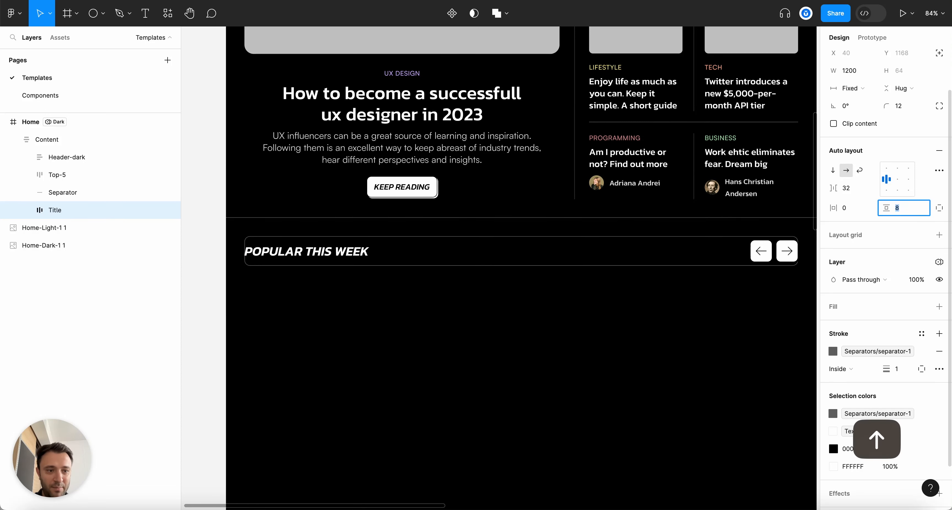
{"action": "left_click", "coordinate": [848, 211]}
{"action": "type", "text": "12"}
{"action": "key", "text": "Return"}
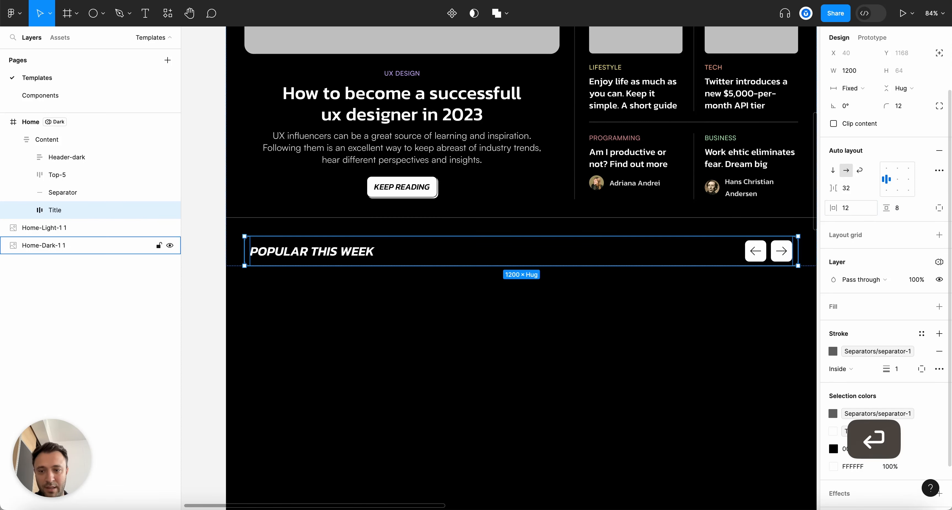
{"action": "left_click", "coordinate": [848, 206]}
{"action": "key", "text": "Up"}
{"action": "key", "text": "Up"}
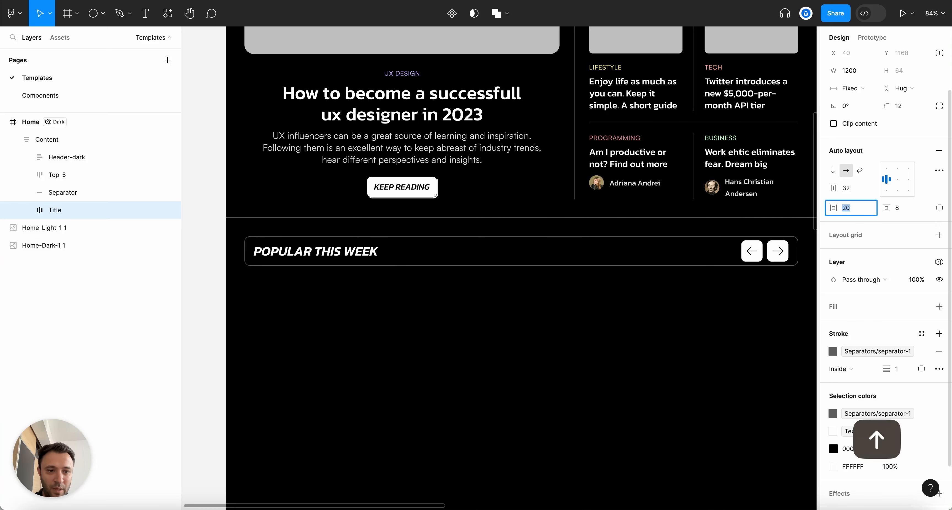
{"action": "key", "text": "Down"}
{"action": "key", "text": "Down"}
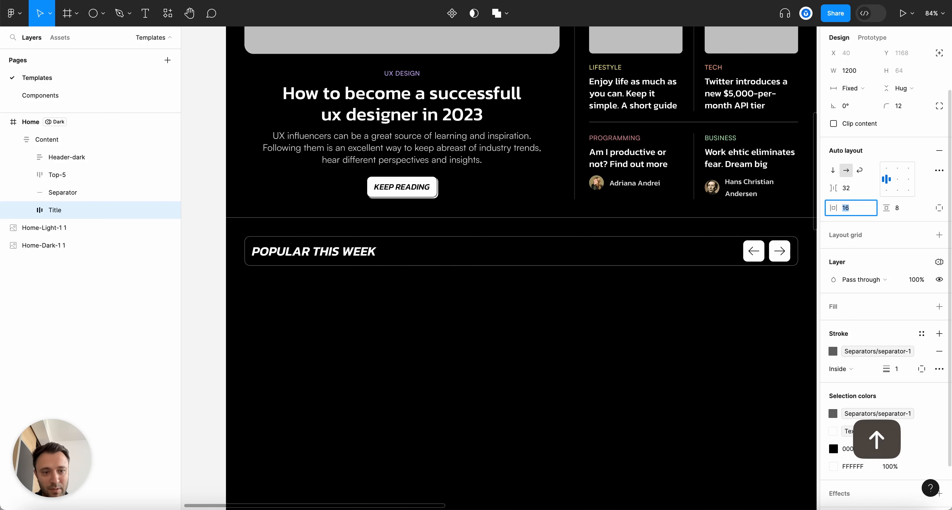
{"action": "left_click", "coordinate": [699, 412]}
{"action": "scroll", "coordinate": [786, 295], "scroll_direction": "up", "scroll_amount": 10}
Try the Light theme on the left arrow button, then undo it
{"action": "left_click", "coordinate": [733, 205], "text": "super"}
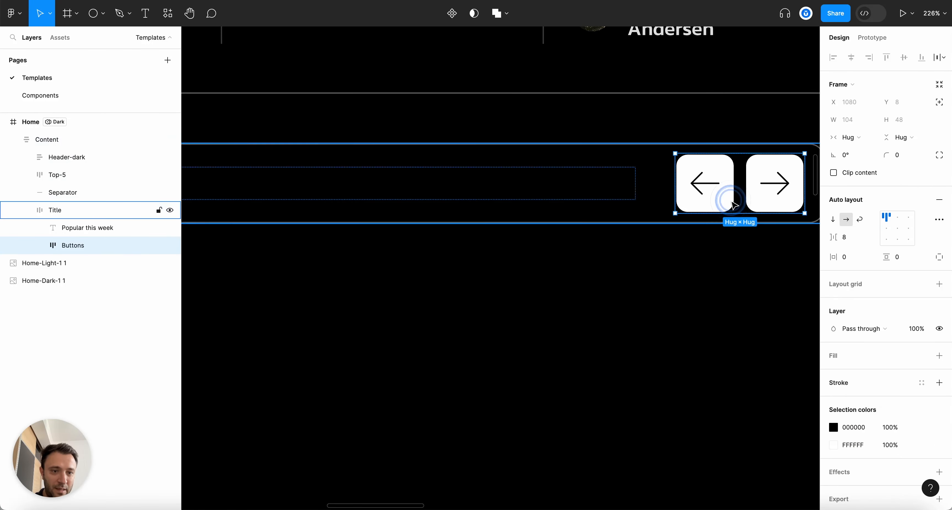
{"action": "double_click", "coordinate": [726, 204]}
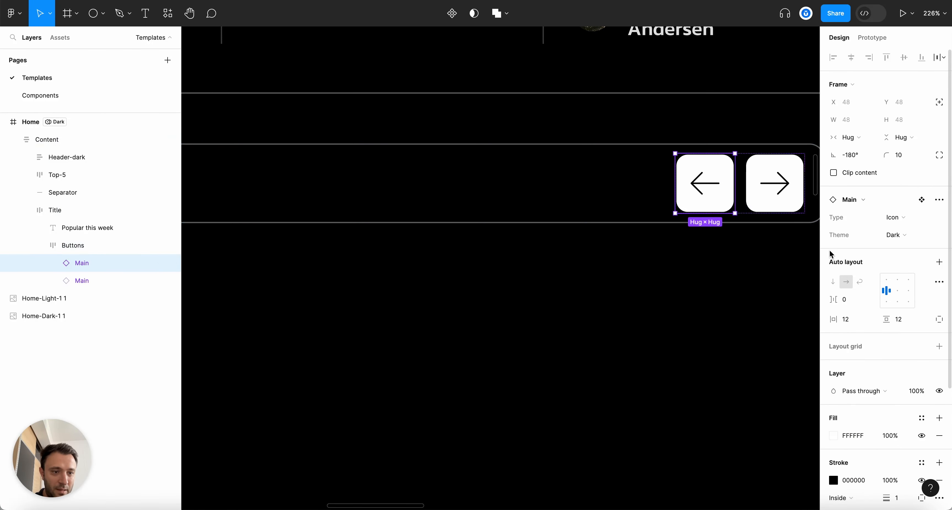
{"action": "left_click", "coordinate": [893, 243]}
{"action": "left_click", "coordinate": [567, 314]}
{"action": "left_click", "coordinate": [873, 236]}
{"action": "left_click", "coordinate": [883, 222]}
{"action": "key", "text": "super+z"}
{"action": "key", "text": "super+z"}
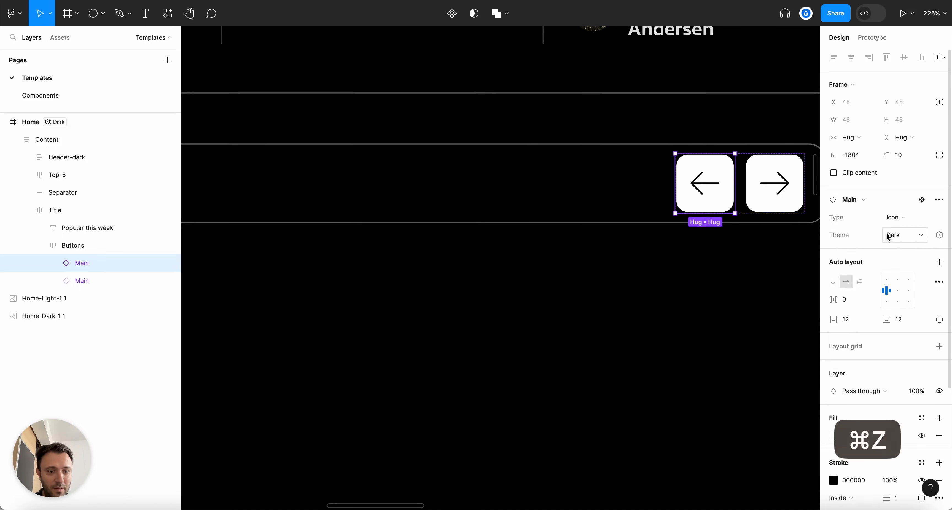
{"action": "scroll", "coordinate": [582, 258], "scroll_direction": "down", "scroll_amount": 5}
Delete the left arrow button from the title bar
{"action": "left_click", "coordinate": [638, 226]}
{"action": "double_click", "coordinate": [638, 226]}
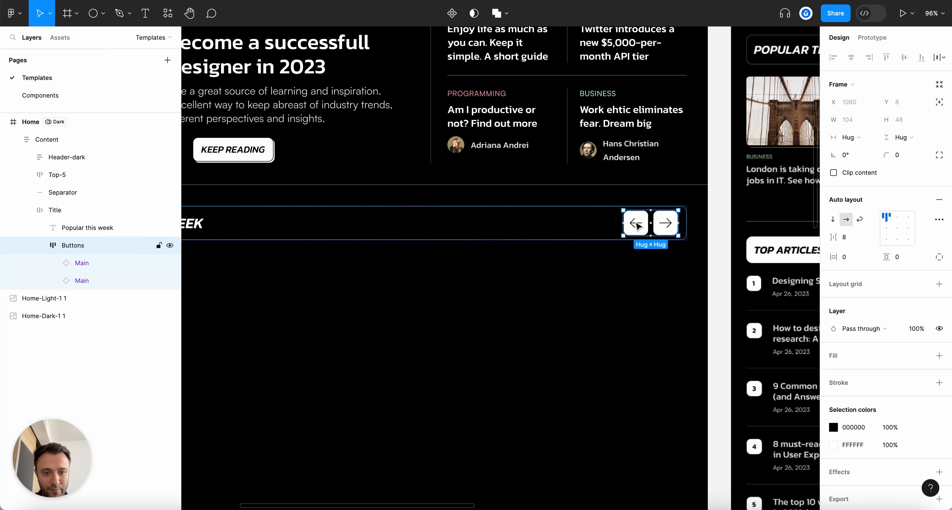
{"action": "left_click", "coordinate": [638, 226]}
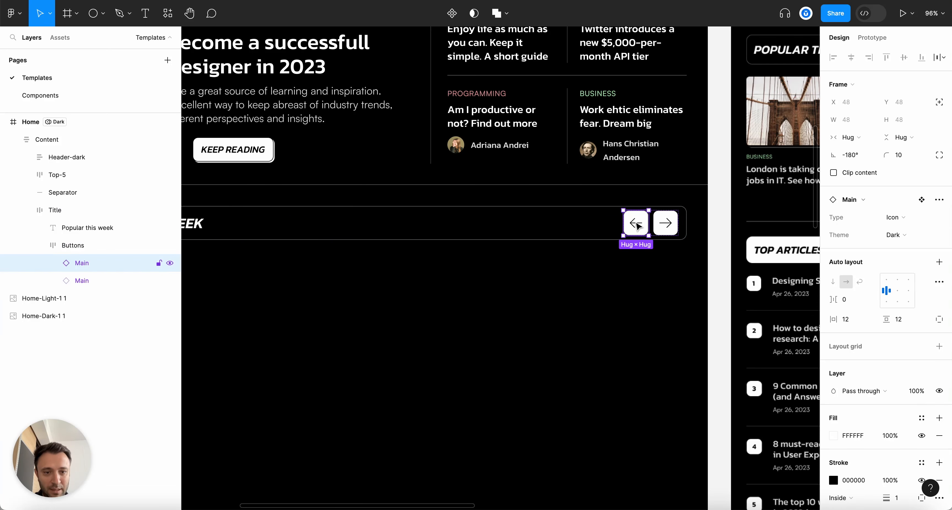
{"action": "key", "text": "BackSpace"}
{"action": "scroll", "coordinate": [645, 220], "scroll_direction": "up", "scroll_amount": 5}
Duplicate the right arrow button and swap the copy's icon to Back-Arrow
{"action": "double_click", "coordinate": [675, 225]}
{"action": "double_click", "coordinate": [676, 226]}
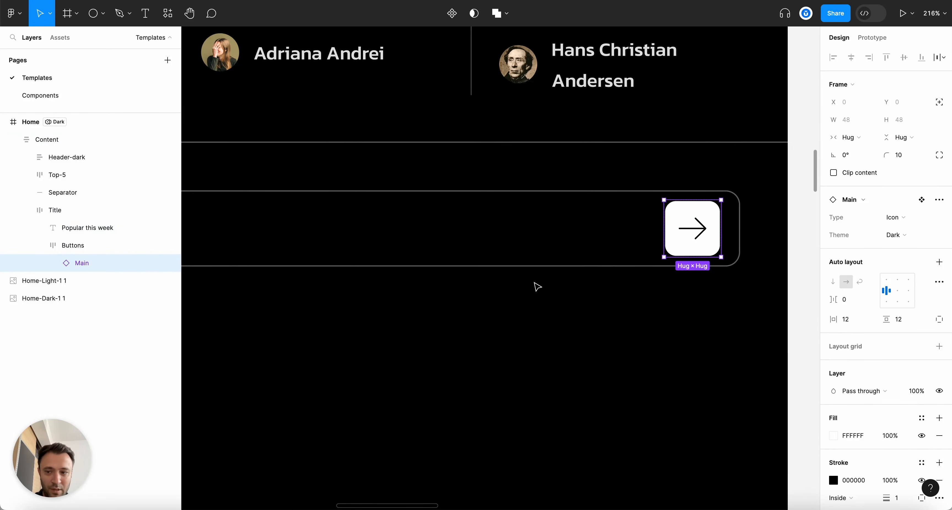
{"action": "key", "text": "ctrl+d"}
{"action": "left_click", "coordinate": [628, 233]}
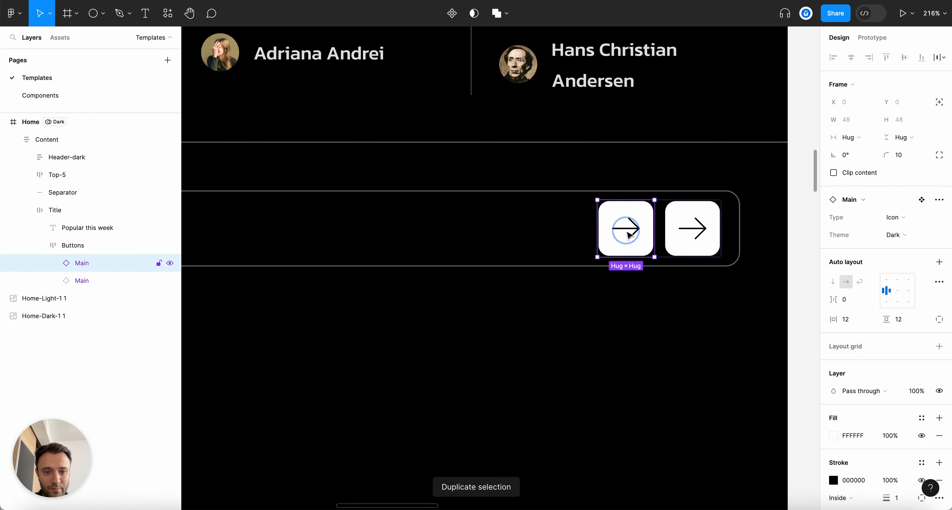
{"action": "left_click", "coordinate": [628, 235]}
{"action": "left_click", "coordinate": [872, 183]}
{"action": "type", "text": "arrow"}
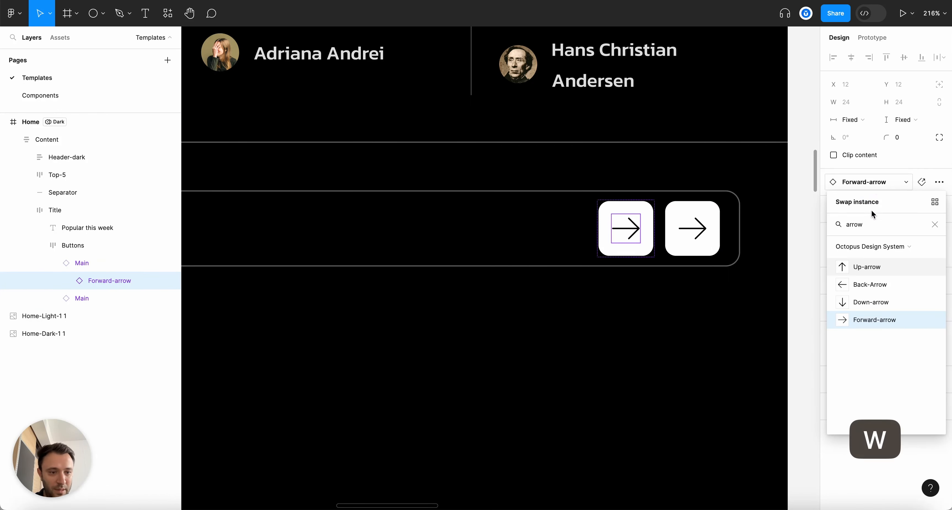
{"action": "left_click", "coordinate": [869, 284]}
Check the new left button's theme options without changing them, and collapse the layers
{"action": "left_click", "coordinate": [683, 315]}
{"action": "left_click", "coordinate": [636, 247]}
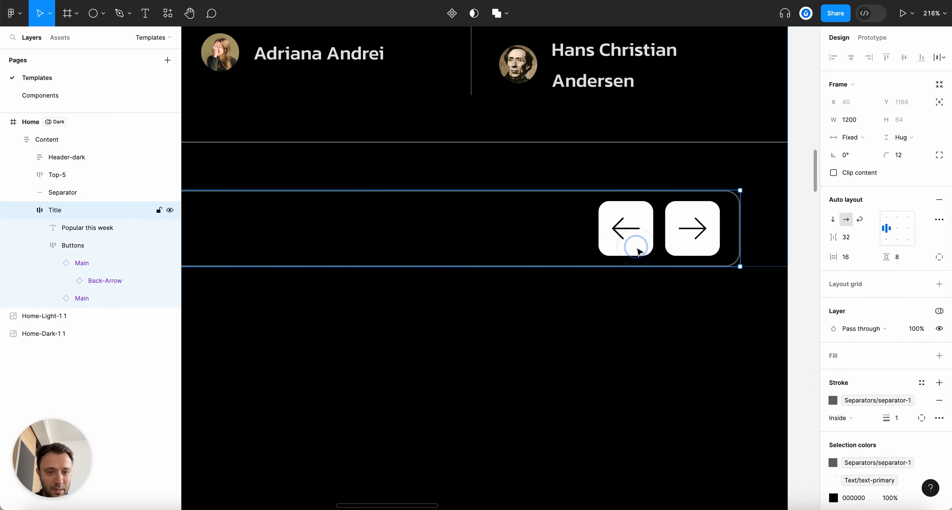
{"action": "left_click", "coordinate": [637, 248], "text": "super"}
{"action": "left_click", "coordinate": [902, 235]}
{"action": "left_click", "coordinate": [644, 300]}
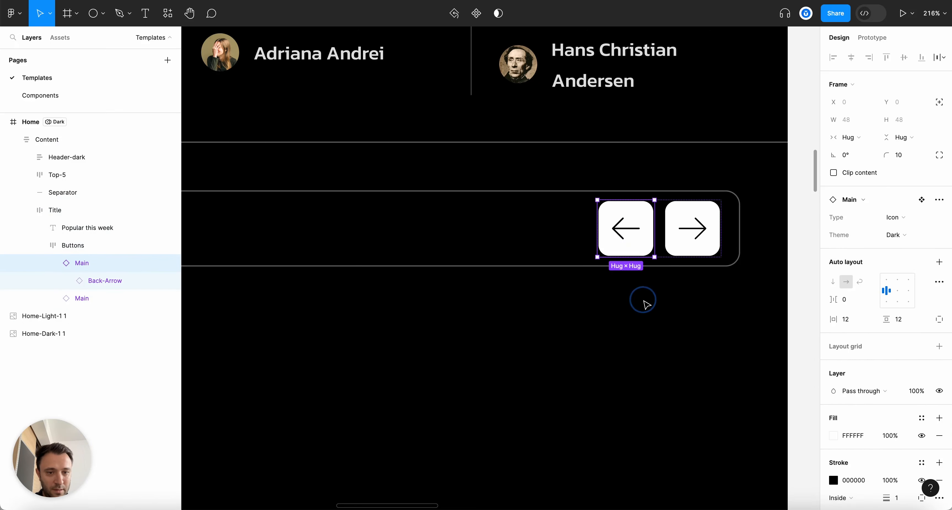
{"action": "key", "text": "alt+l"}
Inspect the title bar and the first article card in the Top-5 feed
{"action": "scroll", "coordinate": [644, 300], "scroll_direction": "down", "scroll_amount": 10}
{"action": "scroll", "coordinate": [507, 319], "scroll_direction": "up", "scroll_amount": 5}
{"action": "left_click", "coordinate": [506, 319]}
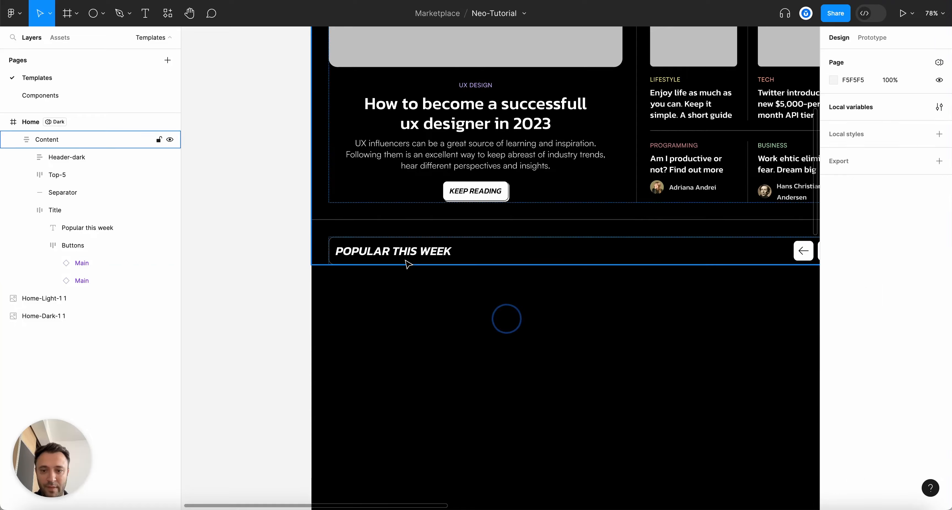
{"action": "double_click", "coordinate": [404, 260]}
{"action": "scroll", "coordinate": [398, 263], "scroll_direction": "down", "scroll_amount": 2}
{"action": "left_click", "coordinate": [29, 210]}
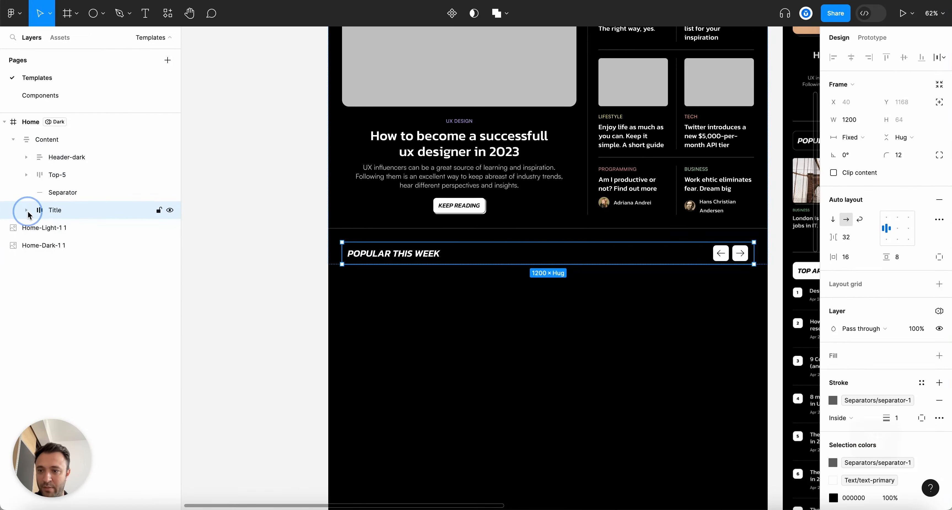
{"action": "scroll", "coordinate": [450, 318], "scroll_direction": "right", "scroll_amount": 5}
{"action": "scroll", "coordinate": [545, 320], "scroll_direction": "down", "scroll_amount": 1}
{"action": "scroll", "coordinate": [543, 320], "scroll_direction": "down", "scroll_amount": 4}
{"action": "scroll", "coordinate": [315, 350], "scroll_direction": "up", "scroll_amount": 6}
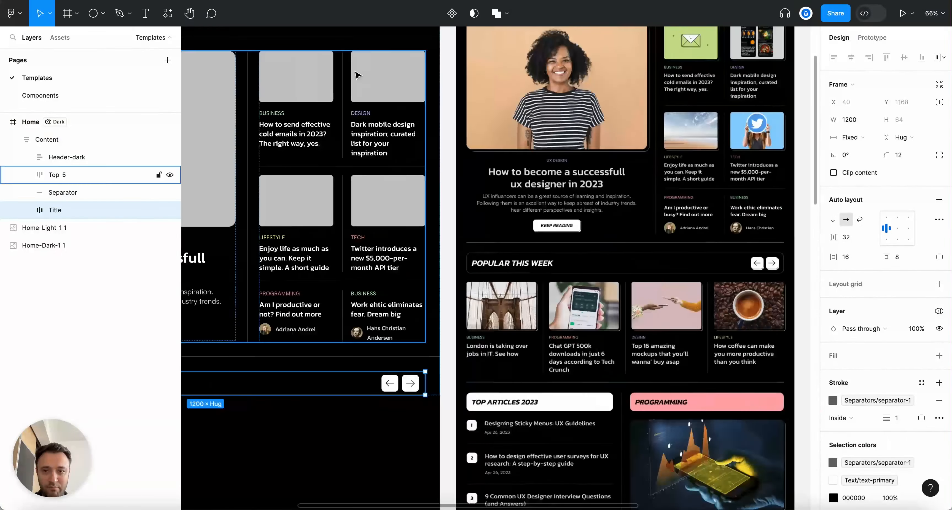
{"action": "double_click", "coordinate": [322, 74]}
{"action": "double_click", "coordinate": [321, 74]}
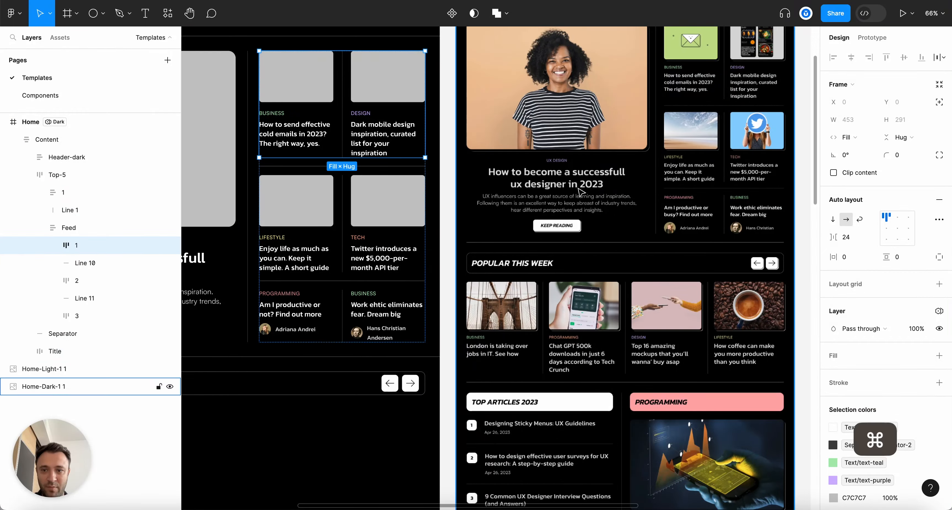
{"action": "double_click", "coordinate": [311, 72]}
{"action": "scroll", "coordinate": [473, 273], "scroll_direction": "up", "scroll_amount": 2}
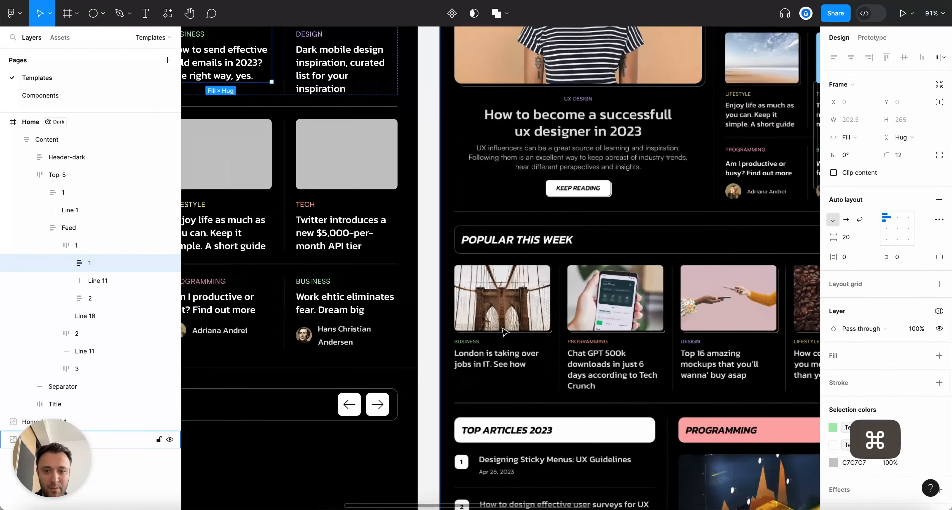
{"action": "scroll", "coordinate": [613, 313], "scroll_direction": "down", "scroll_amount": 5}
{"action": "key", "text": "Escape"}
{"action": "scroll", "coordinate": [463, 361], "scroll_direction": "up", "scroll_amount": 5}
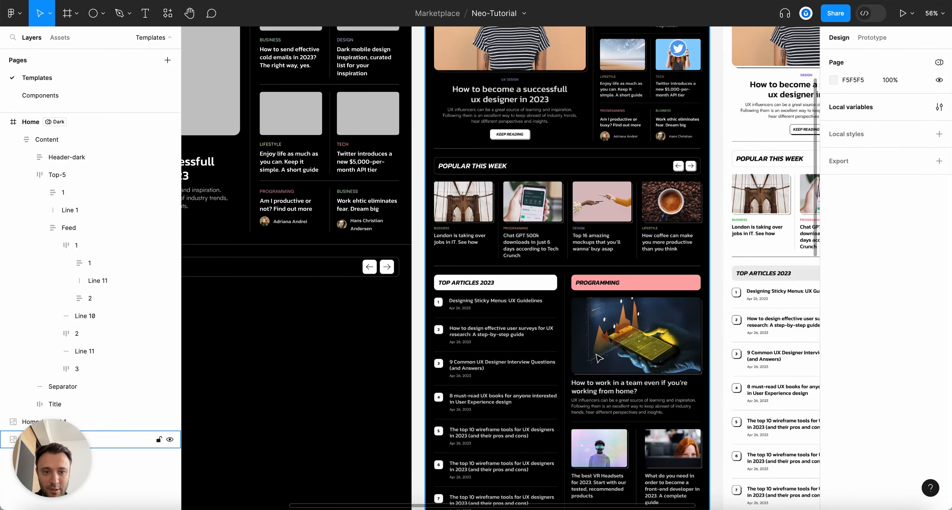
{"action": "scroll", "coordinate": [598, 358], "scroll_direction": "up", "scroll_amount": 5}
Rename the POPULAR THIS WEEK title bar layer to Popular
{"action": "left_click", "coordinate": [467, 221]}
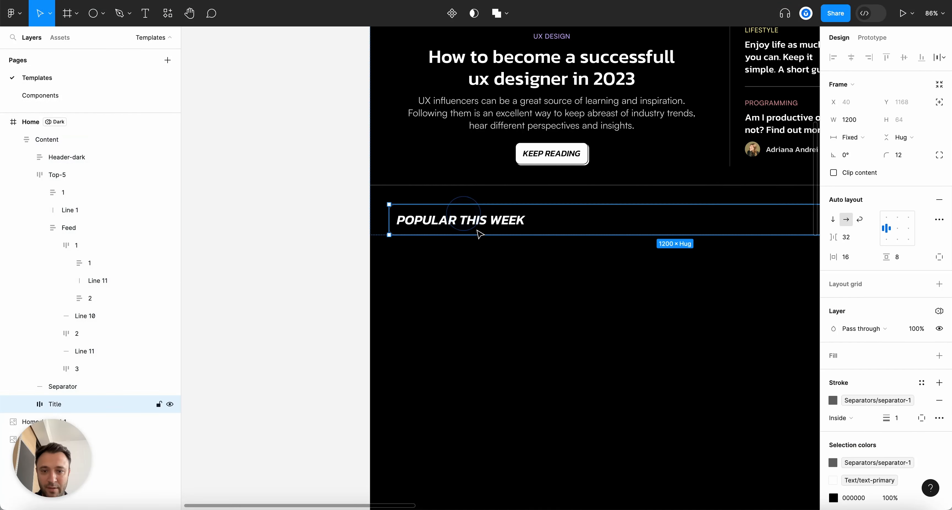
{"action": "scroll", "coordinate": [623, 361], "scroll_direction": "right", "scroll_amount": 3}
{"action": "key", "text": "alt+l"}
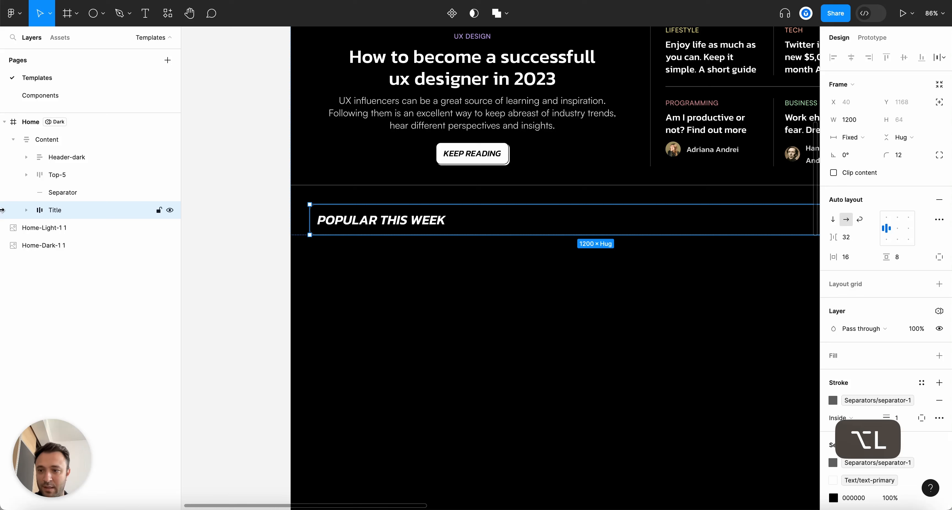
{"action": "double_click", "coordinate": [60, 210]}
{"action": "key", "text": "shift"}
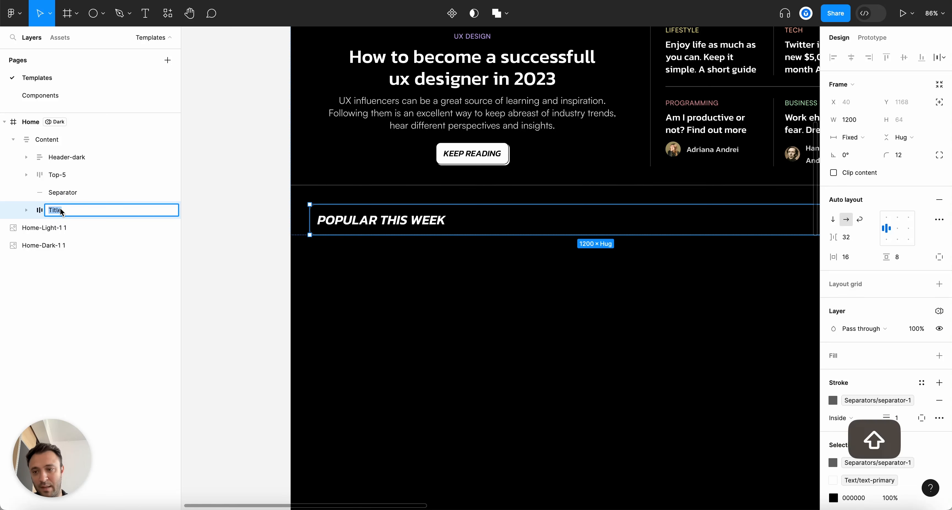
{"action": "type", "text": "Popular"}
{"action": "key", "text": "Return"}
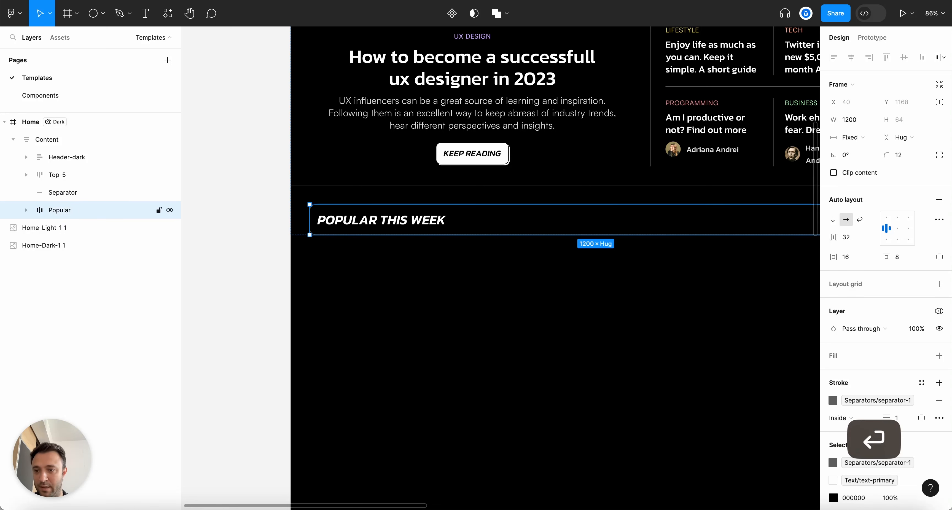
Paste an article card and wrap it with the title bar in an auto-layout frame
{"action": "key", "text": "super+v"}
{"action": "left_click", "coordinate": [69, 210]}
{"action": "mouse_move", "coordinate": [69, 210]}
{"action": "left_mouse_down"}
{"action": "mouse_move", "coordinate": [33, 226]}
{"action": "mouse_move", "coordinate": [64, 209]}
{"action": "left_mouse_up"}
{"action": "left_click", "coordinate": [61, 228], "text": "shift"}
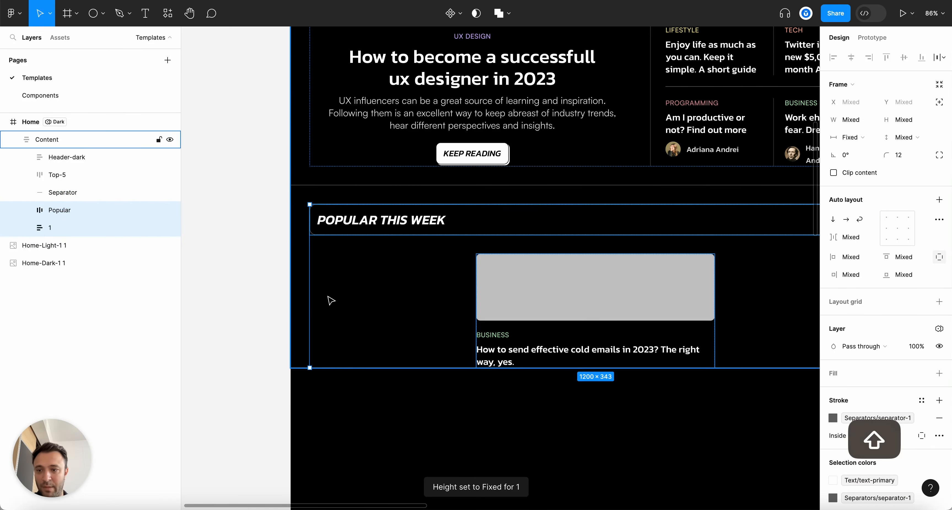
{"action": "key", "text": "shift+a"}
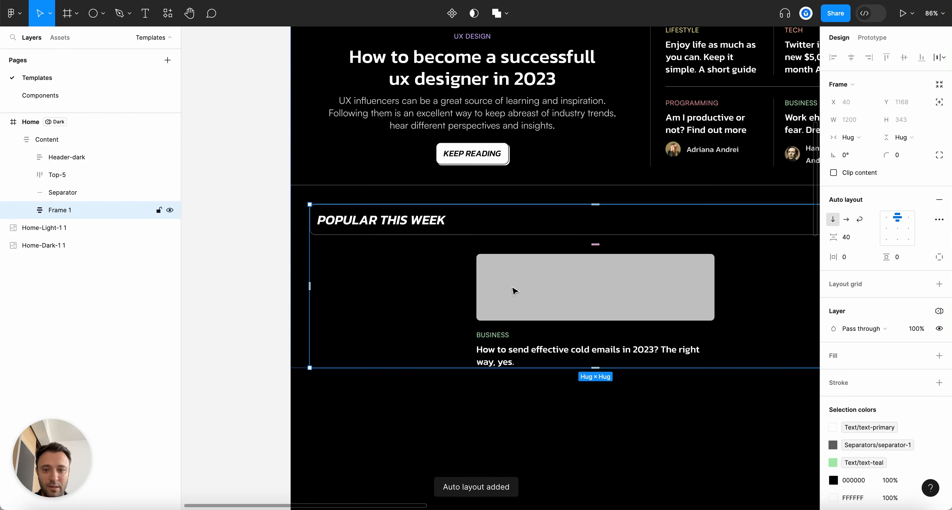
Name the new frame Popular and its header Title, then left-align its contents
{"action": "scroll", "coordinate": [515, 290], "scroll_direction": "right", "scroll_amount": 3}
{"action": "left_click", "coordinate": [54, 213]}
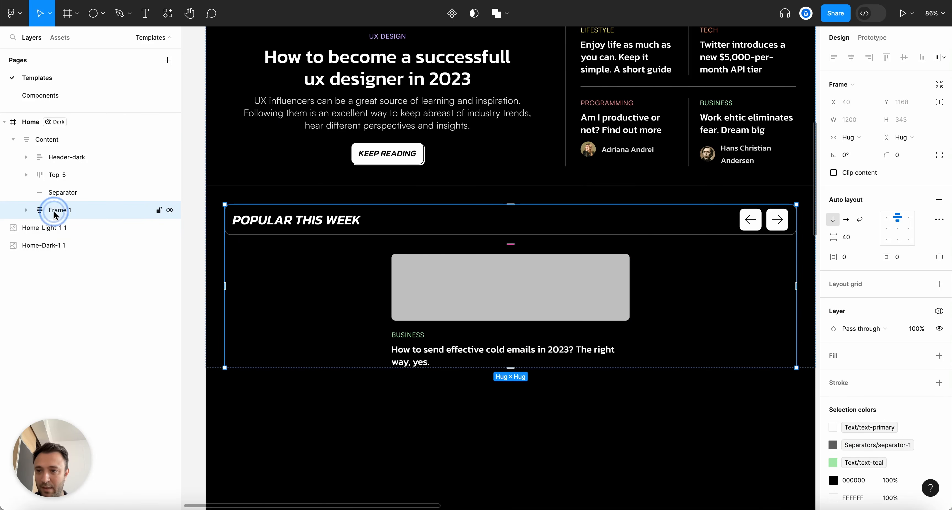
{"action": "double_click", "coordinate": [55, 213]}
{"action": "type", "text": "Popular"}
{"action": "key", "text": "Return"}
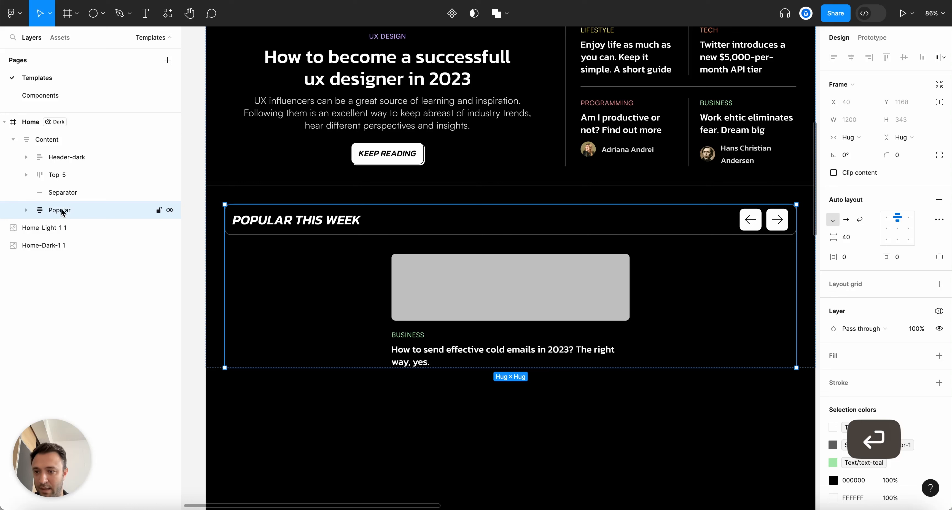
{"action": "key", "text": "Return"}
{"action": "double_click", "coordinate": [72, 232]}
{"action": "type", "text": "Titl"}
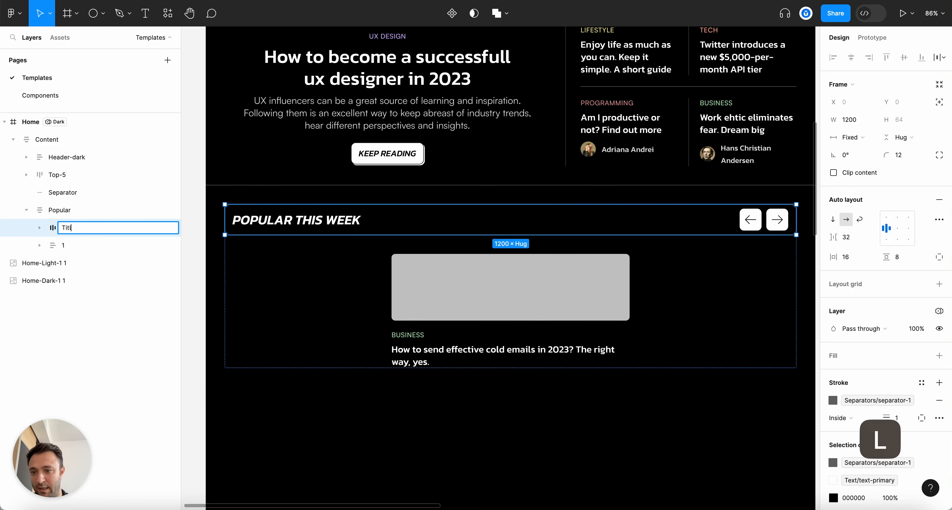
{"action": "type", "text": "e"}
{"action": "key", "text": "Return"}
{"action": "left_click", "coordinate": [55, 209]}
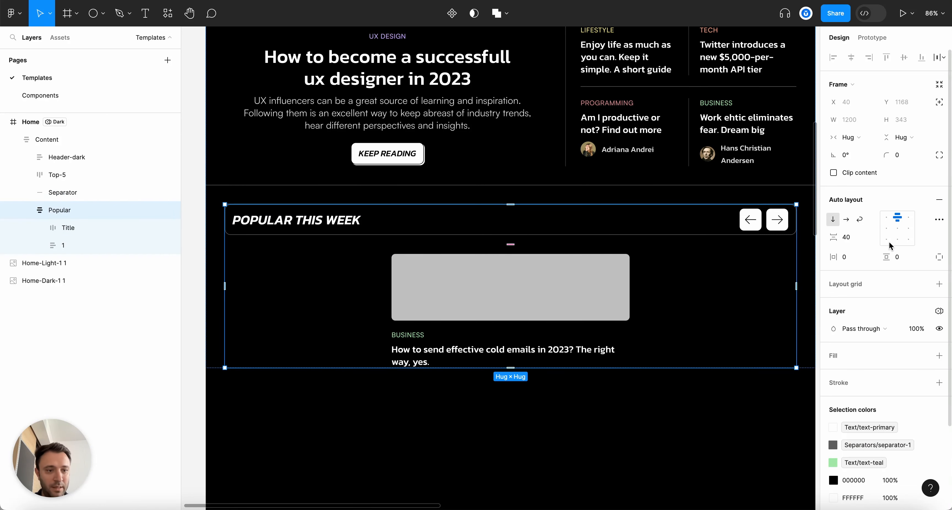
{"action": "left_click", "coordinate": [883, 219]}
Duplicate the article card into four and wrap them in a horizontal auto-layout row
{"action": "scroll", "coordinate": [716, 229], "scroll_direction": "down", "scroll_amount": 3}
{"action": "left_click", "coordinate": [591, 386]}
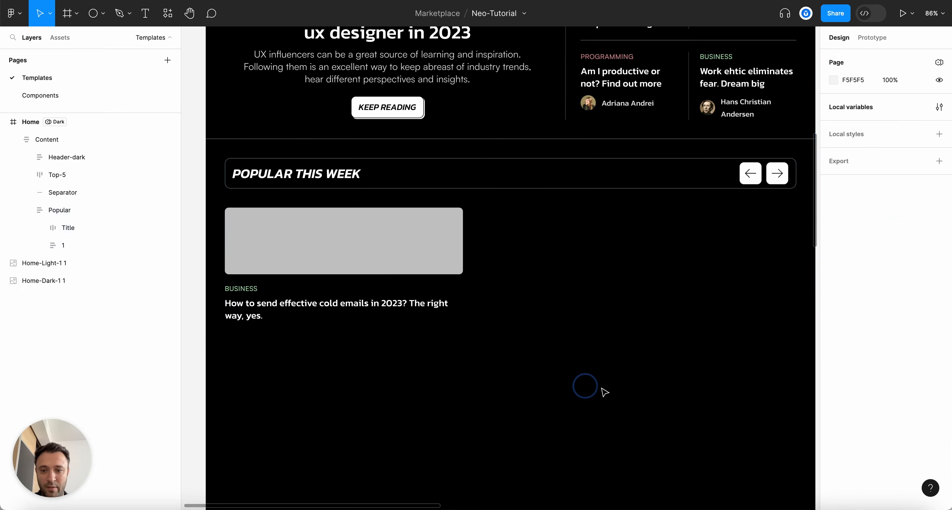
{"action": "left_click", "coordinate": [376, 266]}
{"action": "key", "text": "super+d"}
{"action": "key", "text": "super+d"}
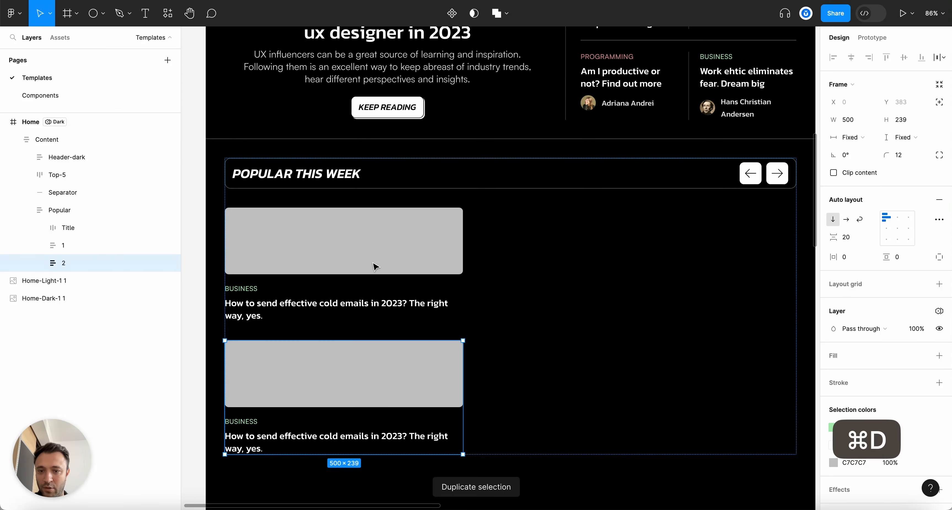
{"action": "key", "text": "super+d"}
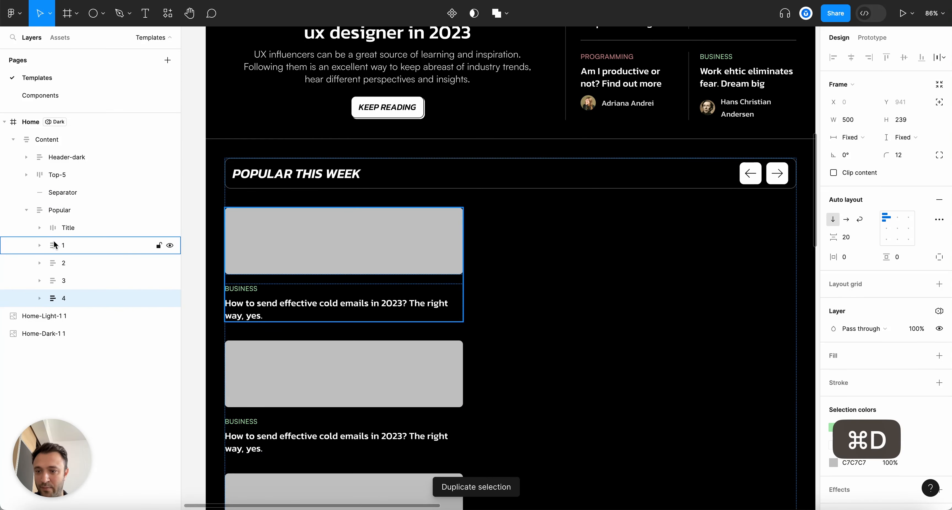
{"action": "key", "text": "super+a"}
{"action": "scroll", "coordinate": [695, 311], "scroll_direction": "down", "scroll_amount": 5}
{"action": "scroll", "coordinate": [509, 266], "scroll_direction": "down", "scroll_amount": 5}
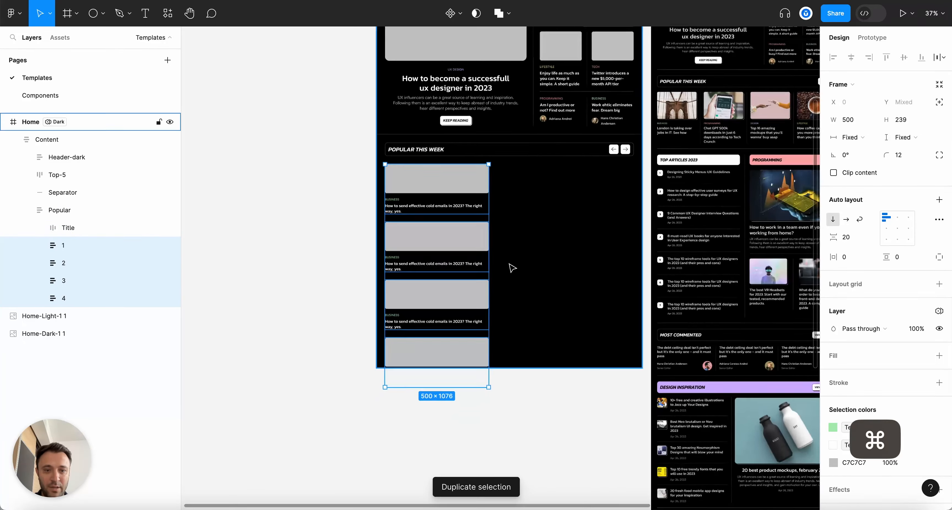
{"action": "scroll", "coordinate": [509, 266], "scroll_direction": "up", "scroll_amount": 3}
{"action": "left_click", "coordinate": [845, 219]}
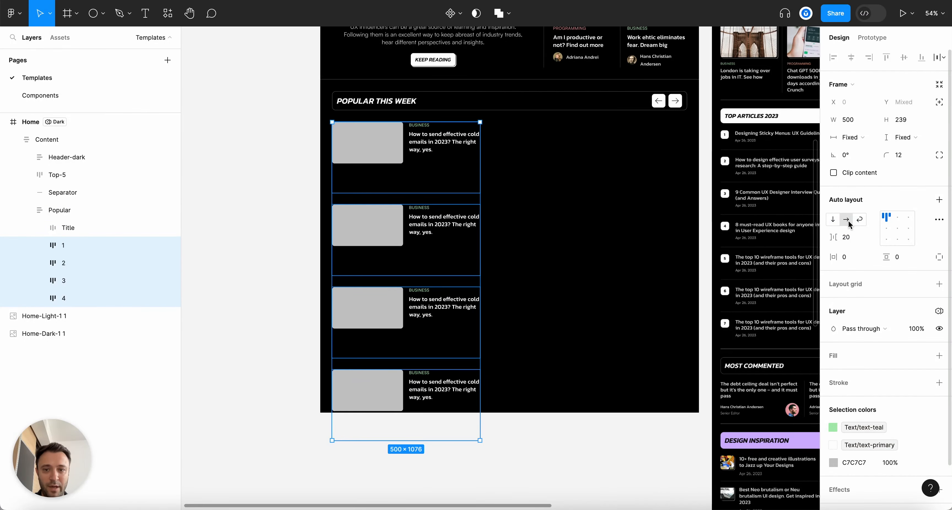
{"action": "key", "text": "super+z"}
{"action": "key", "text": "shift+a"}
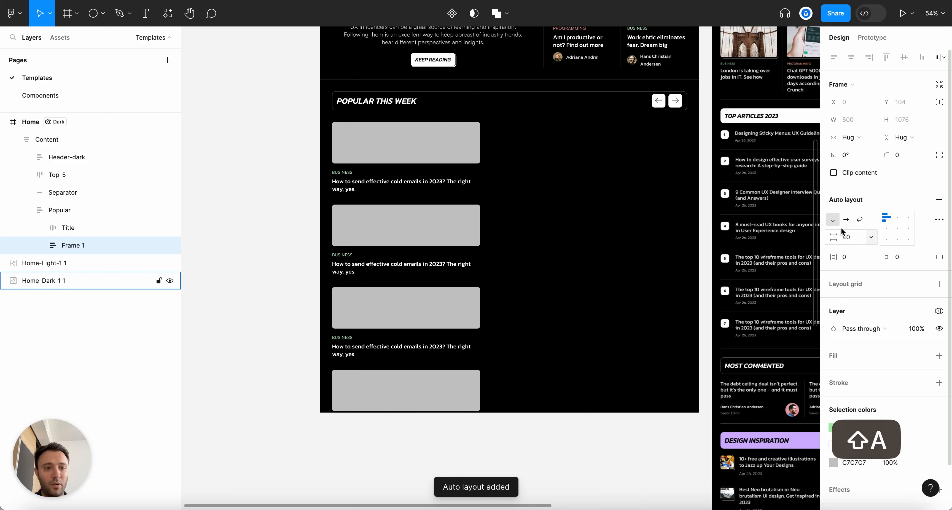
{"action": "left_click", "coordinate": [845, 222]}
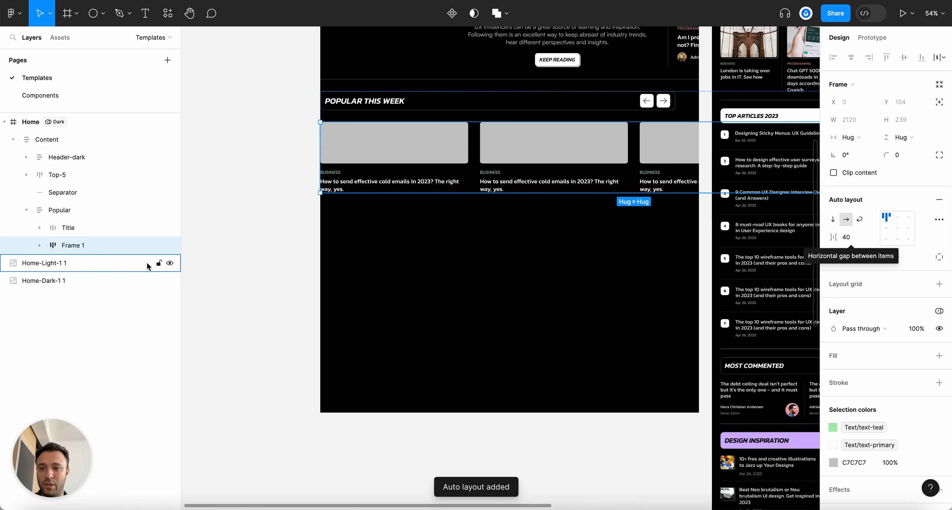
Set the card row and all four article cards to Fill container width
{"action": "left_click", "coordinate": [850, 137]}
{"action": "left_click", "coordinate": [863, 150]}
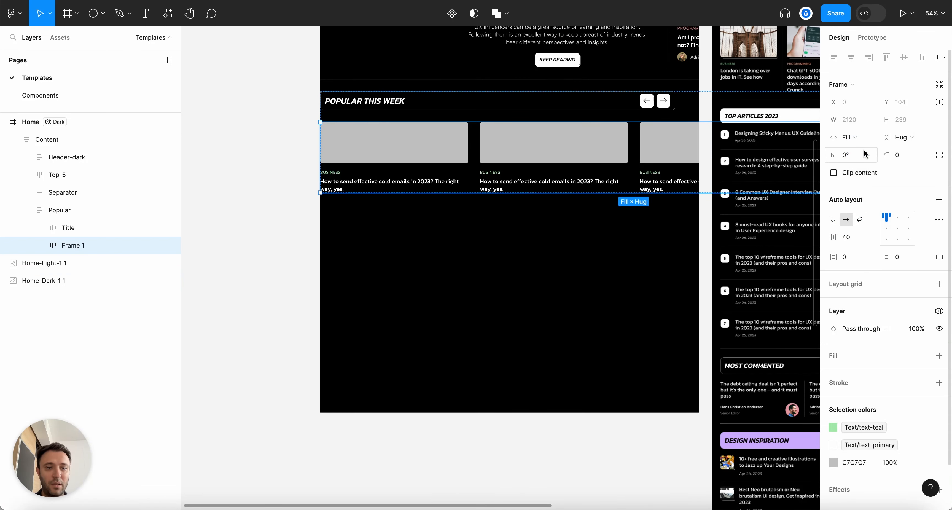
{"action": "left_click", "coordinate": [40, 246]}
{"action": "left_click", "coordinate": [76, 265]}
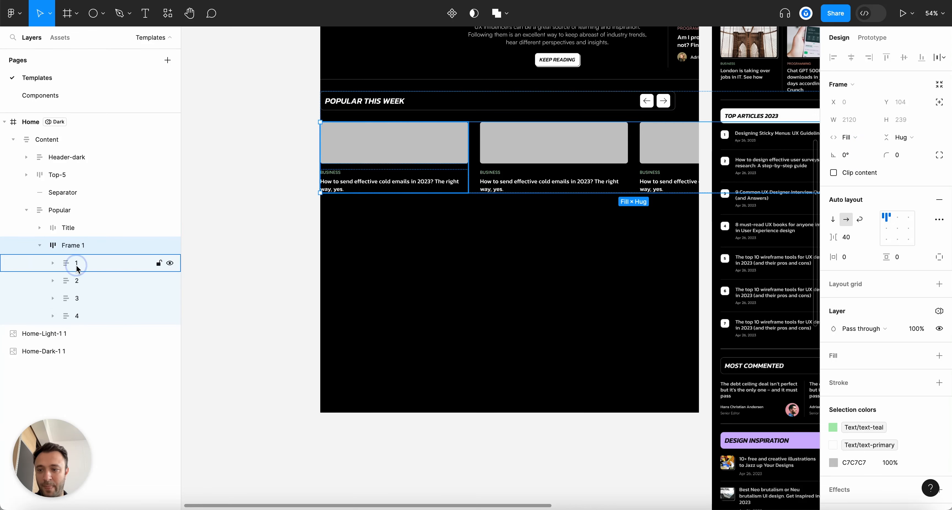
{"action": "left_click", "coordinate": [868, 137]}
{"action": "left_click", "coordinate": [864, 162]}
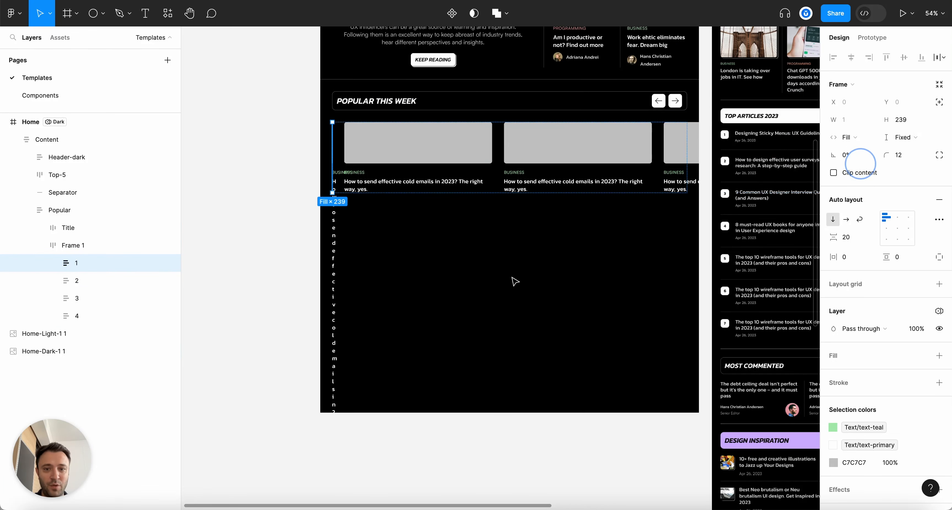
{"action": "left_click", "coordinate": [76, 281]}
{"action": "left_click", "coordinate": [75, 316], "text": "shift"}
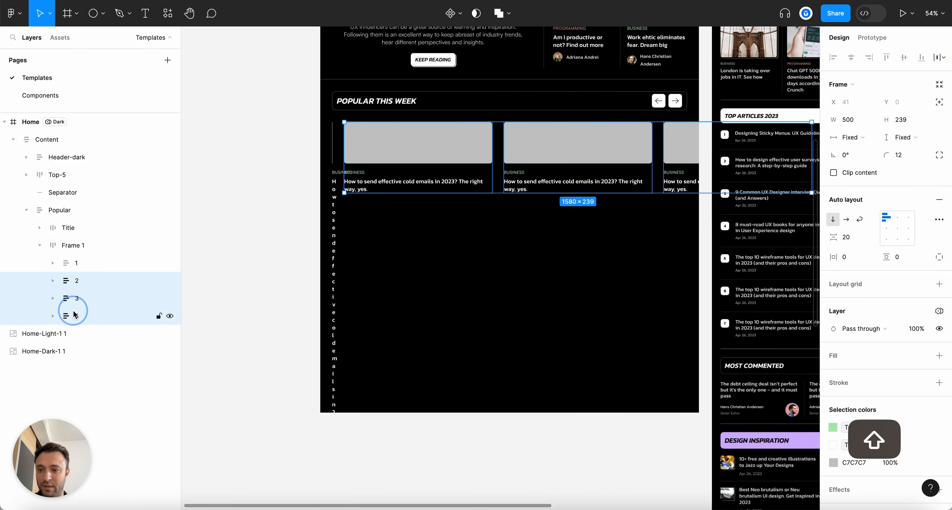
{"action": "left_click", "coordinate": [868, 139]}
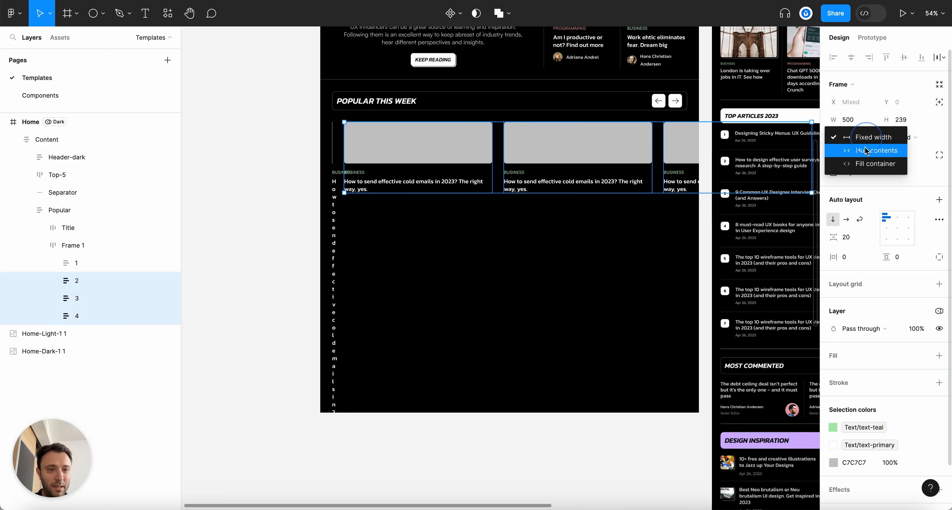
{"action": "left_click", "coordinate": [864, 166]}
{"action": "left_click", "coordinate": [445, 314]}
{"action": "scroll", "coordinate": [449, 318], "scroll_direction": "up", "scroll_amount": 2}
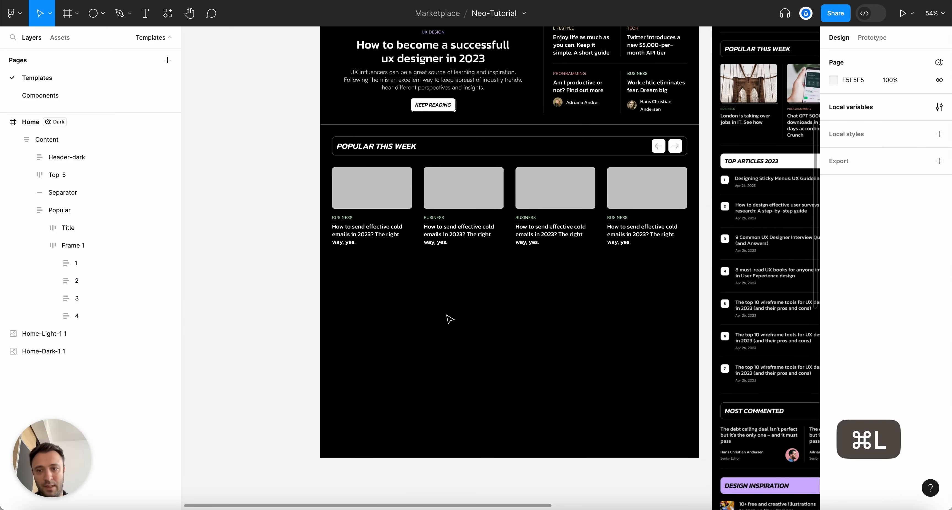
Copy a vertical divider from the top stories grid and rename the card row to Articles
{"action": "scroll", "coordinate": [449, 319], "scroll_direction": "up", "scroll_amount": 9}
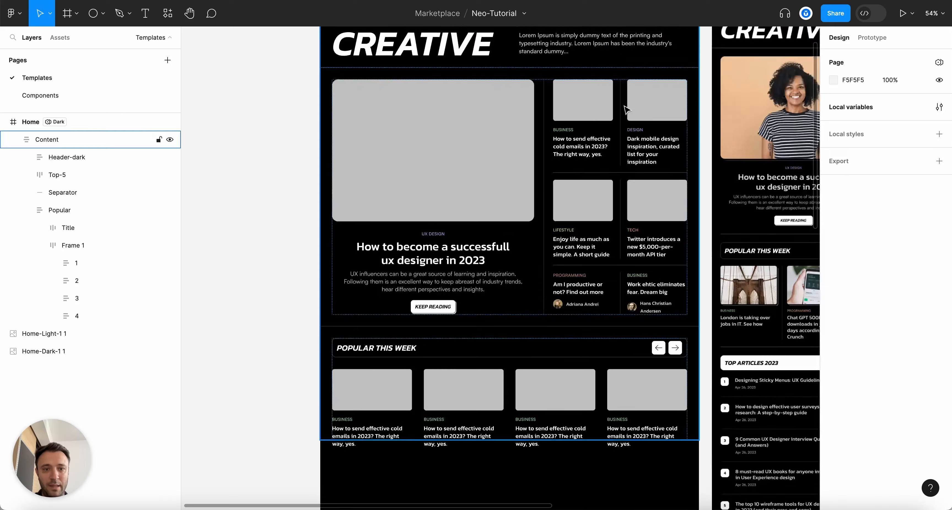
{"action": "left_click", "coordinate": [628, 107], "text": "super"}
{"action": "key", "text": "super+c"}
{"action": "key", "text": "Escape"}
{"action": "scroll", "coordinate": [538, 355], "scroll_direction": "down", "scroll_amount": 5}
{"action": "scroll", "coordinate": [421, 343], "scroll_direction": "up", "scroll_amount": 2}
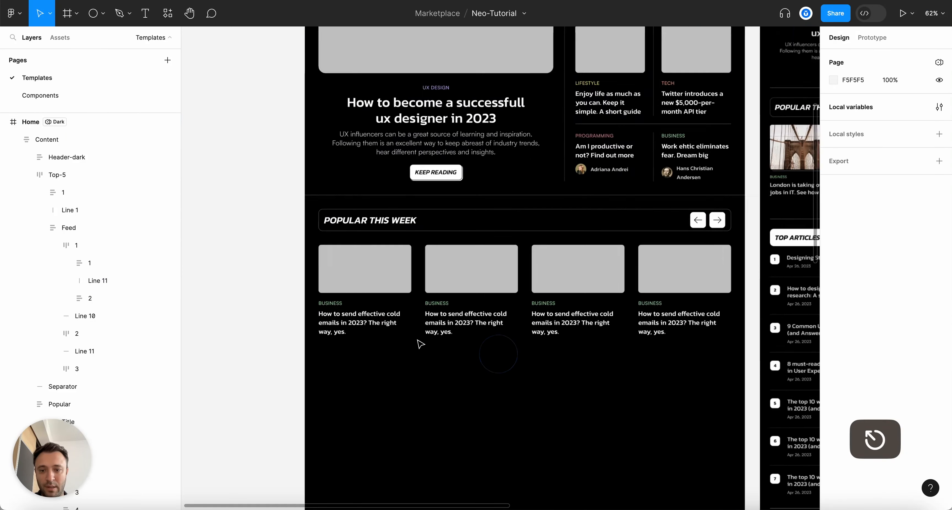
{"action": "scroll", "coordinate": [420, 343], "scroll_direction": "up", "scroll_amount": 5}
{"action": "left_click", "coordinate": [472, 264]}
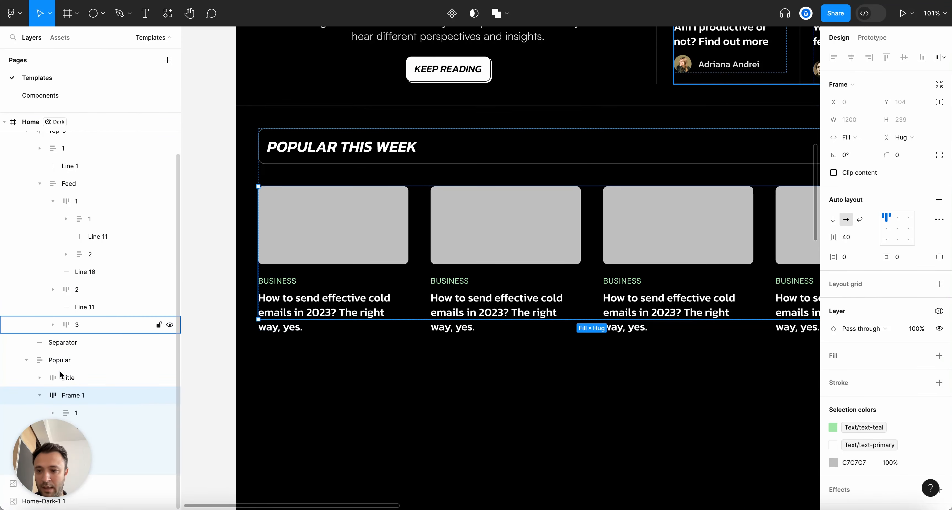
{"action": "double_click", "coordinate": [73, 400]}
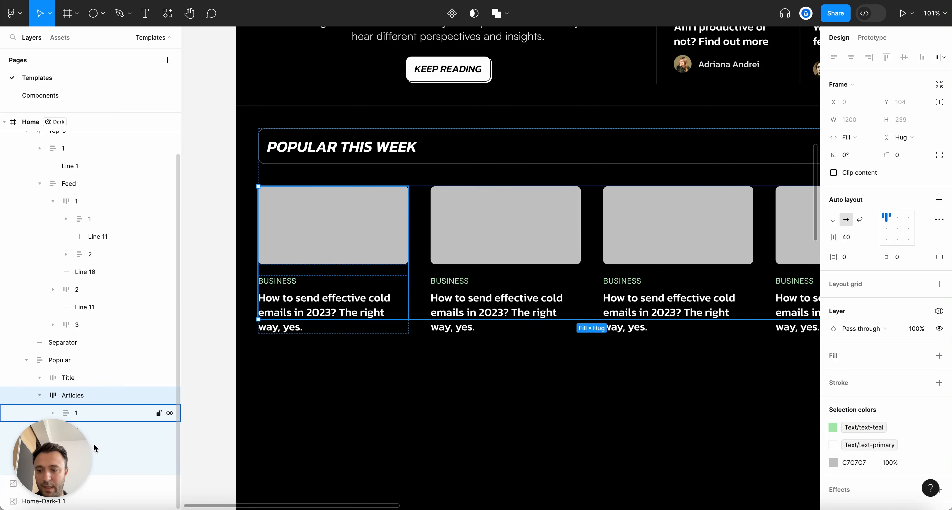
Paste the divider into Articles between the first and second cards, then duplicate it
{"action": "key", "text": "super+v"}
{"action": "scroll", "coordinate": [421, 340], "scroll_direction": "left", "scroll_amount": 5}
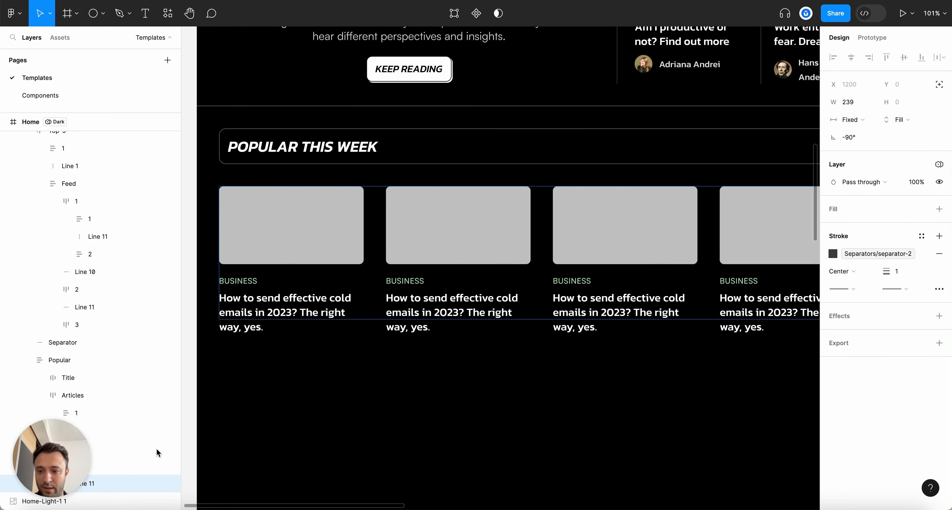
{"action": "left_click_drag", "start_coordinate": [141, 426], "coordinate": [141, 425]}
{"action": "key", "text": "super+d"}
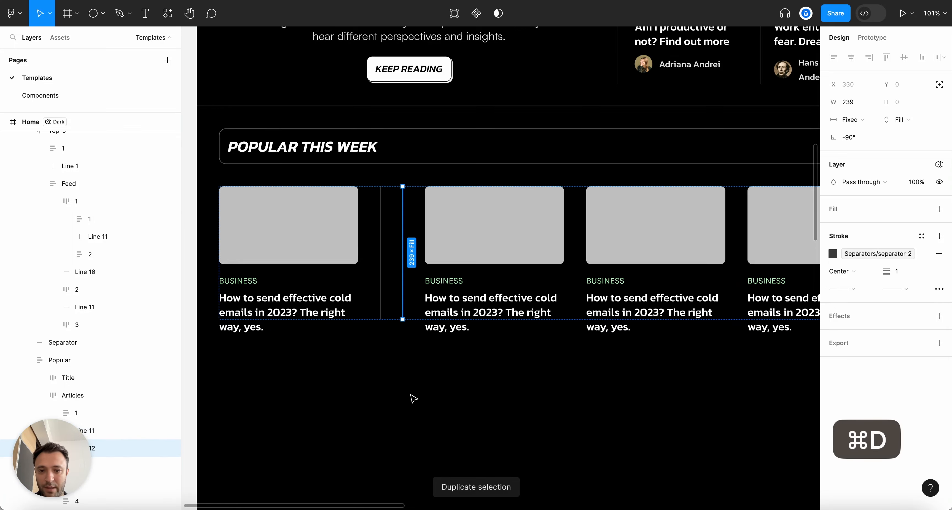
{"action": "left_click", "coordinate": [436, 397]}
{"action": "scroll", "coordinate": [436, 398], "scroll_direction": "down", "scroll_amount": 6}
{"action": "scroll", "coordinate": [438, 399], "scroll_direction": "up", "scroll_amount": 5}
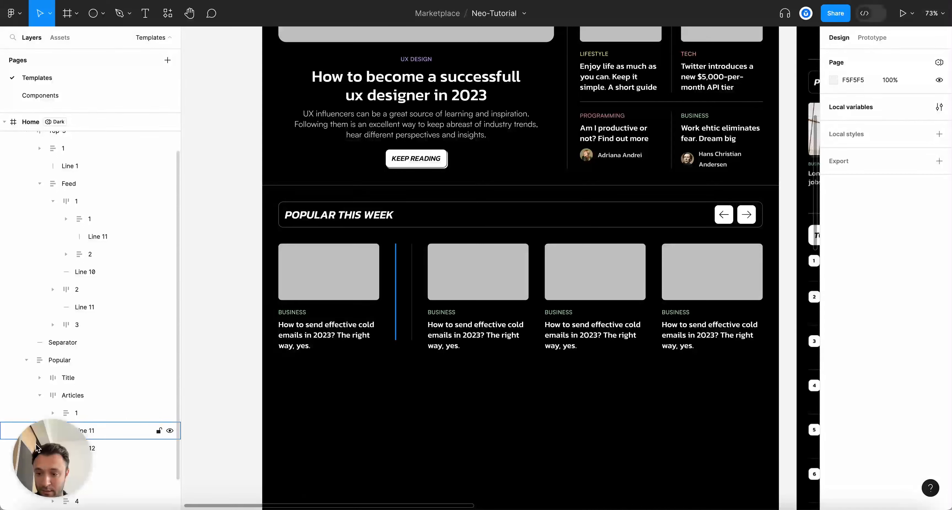
Move the second divider between cards 2 and 3 and duplicate it for the next gap
{"action": "key", "text": "Escape"}
{"action": "left_click", "coordinate": [548, 265]}
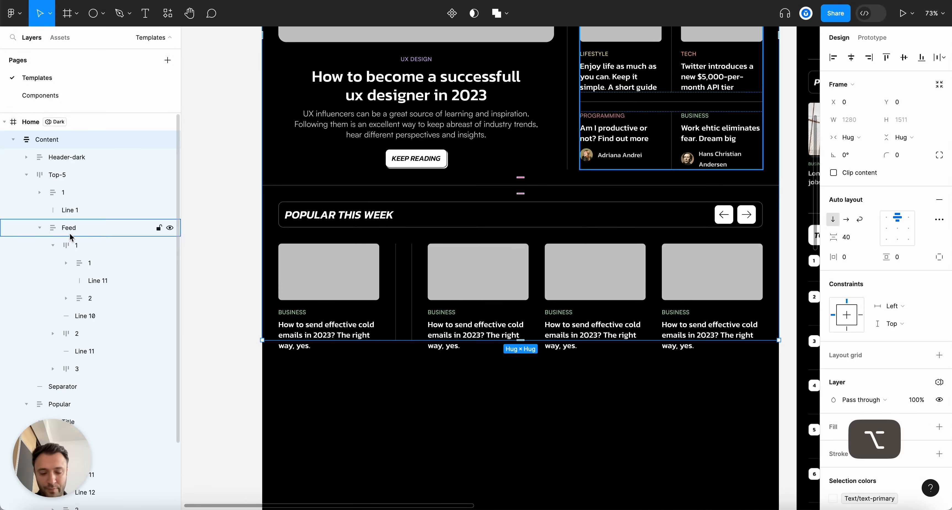
{"action": "key", "text": "alt+l"}
{"action": "double_click", "coordinate": [366, 269]}
{"action": "left_click", "coordinate": [368, 270]}
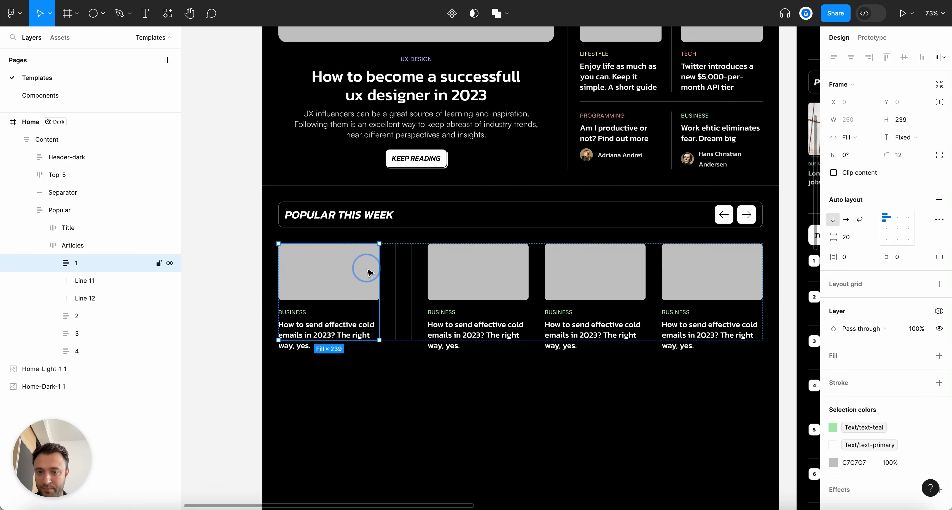
{"action": "left_click", "coordinate": [88, 281]}
{"action": "left_click_drag", "start_coordinate": [86, 297], "coordinate": [91, 358]}
{"action": "key", "text": "super+d"}
Place the third divider between cards 3 and 4 and set the Articles card gap to 20
{"action": "left_click", "coordinate": [75, 260]}
{"action": "left_click", "coordinate": [73, 245]}
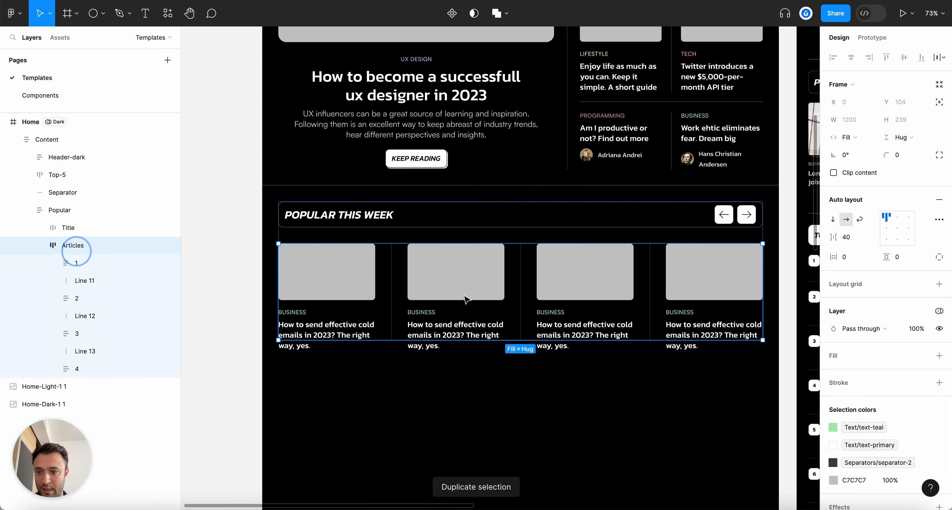
{"action": "left_click", "coordinate": [853, 238]}
{"action": "type", "text": "20"}
{"action": "key", "text": "Return"}
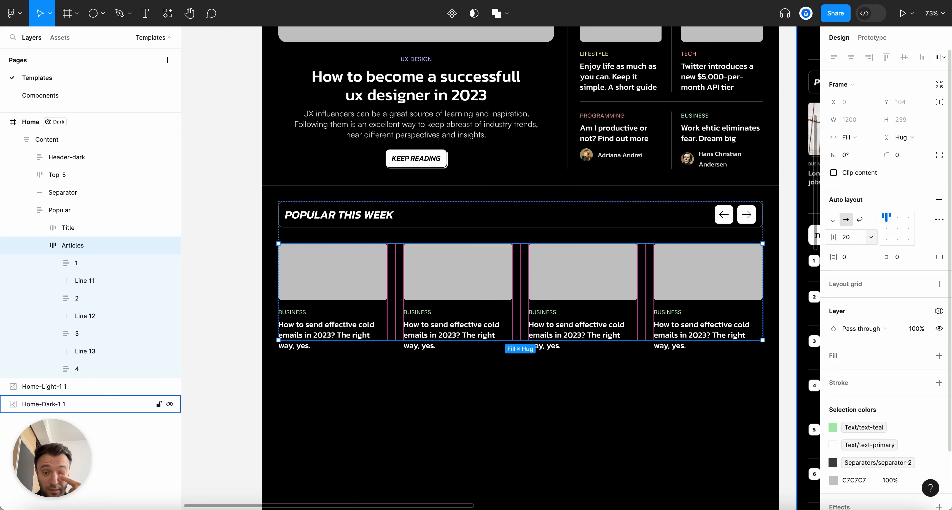
Select all four card image placeholders and raise their height to 170
{"action": "left_click", "coordinate": [364, 276], "text": "super"}
{"action": "left_click", "coordinate": [445, 272], "text": "shift+super"}
{"action": "left_click", "coordinate": [605, 272], "text": "shift+super"}
{"action": "left_click", "coordinate": [682, 274], "text": "shift+super"}
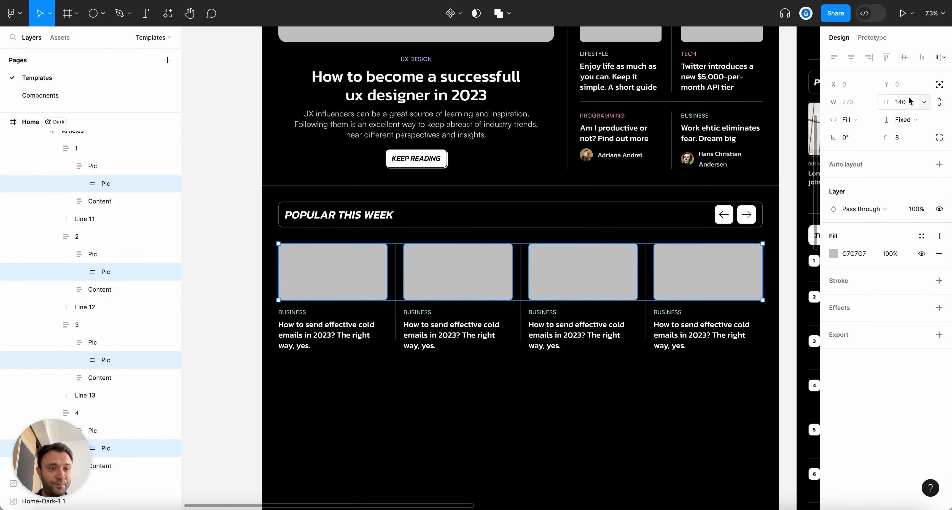
{"action": "key", "text": "shift+Up"}
{"action": "key", "text": "shift+Up"}
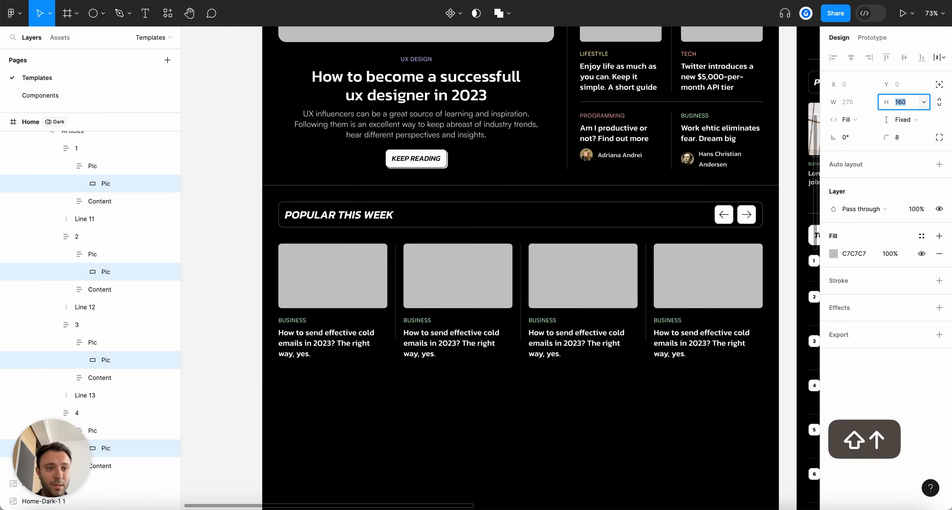
{"action": "key", "text": "shift+Up"}
{"action": "key", "text": "Escape"}
{"action": "key", "text": "Escape"}
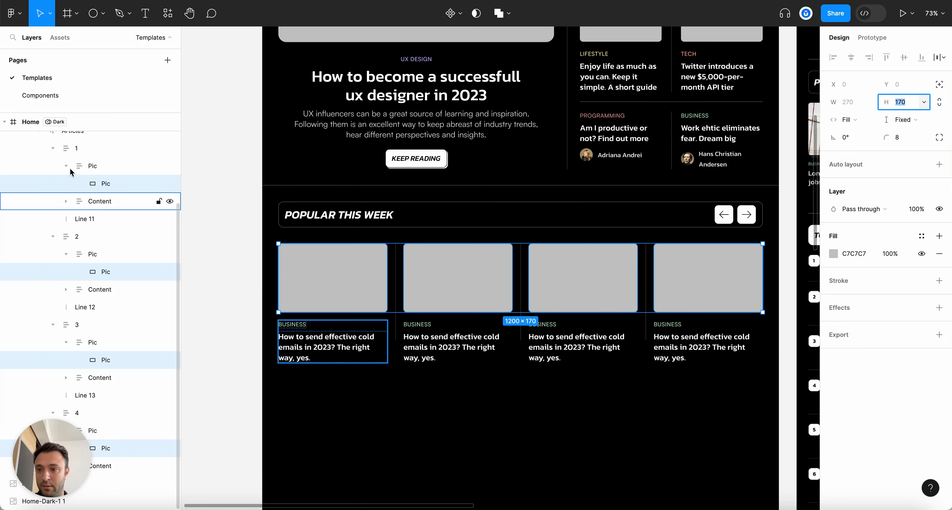
{"action": "left_click", "coordinate": [46, 148]}
{"action": "left_click", "coordinate": [72, 144]}
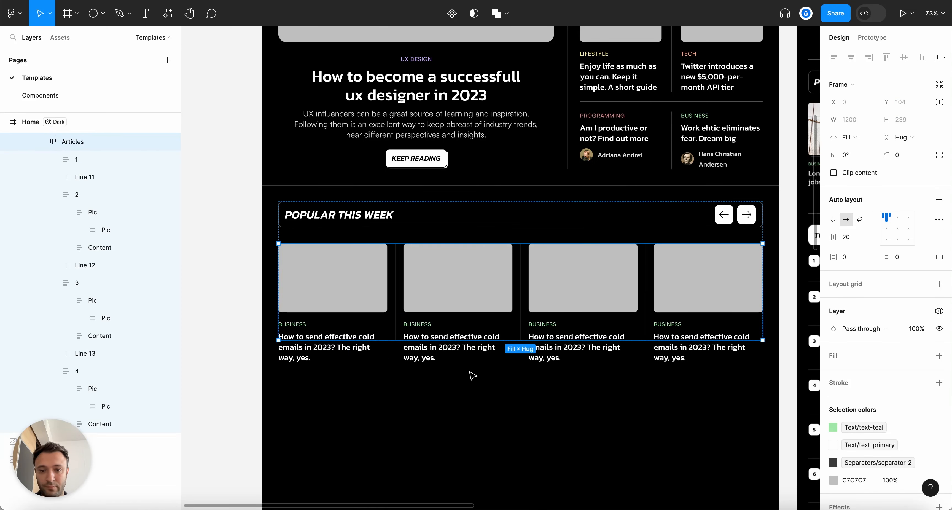
{"action": "left_click", "coordinate": [695, 423]}
{"action": "key", "text": "alt+l"}
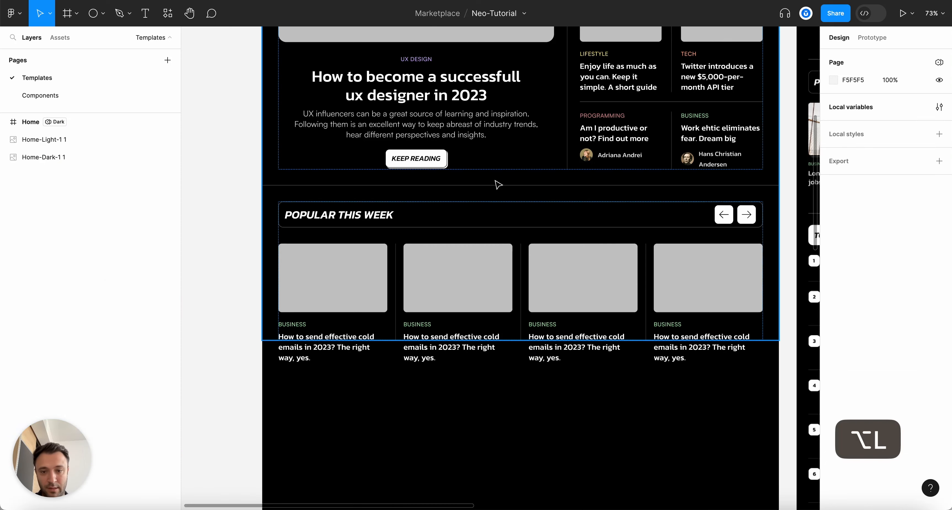
Set the first article card in the Popular section to Hug contents height
{"action": "left_click", "coordinate": [485, 212]}
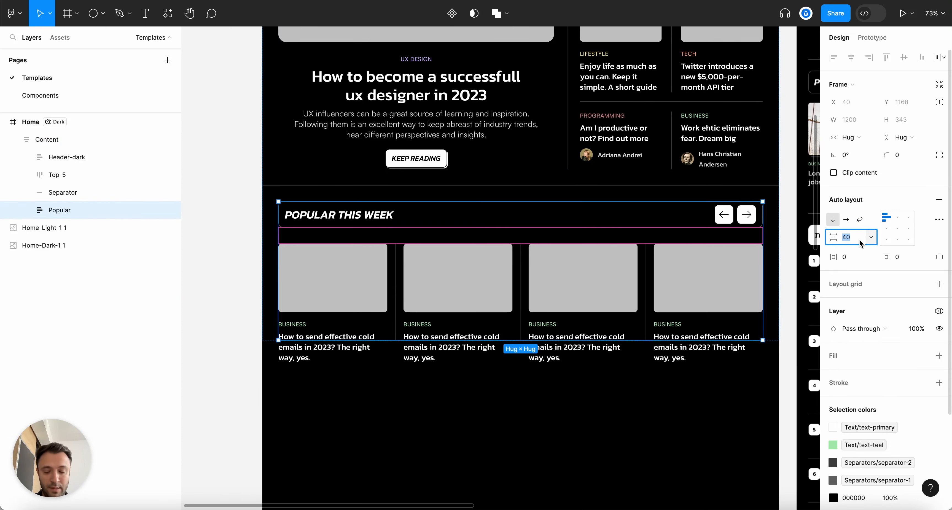
{"action": "scroll", "coordinate": [488, 65], "scroll_direction": "down", "scroll_amount": 3}
{"action": "left_click", "coordinate": [550, 332]}
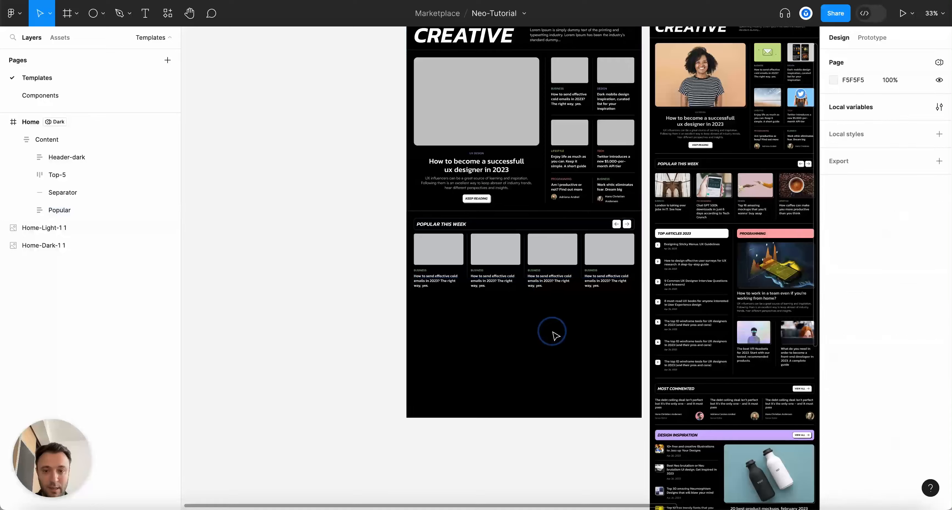
{"action": "left_click", "coordinate": [528, 255]}
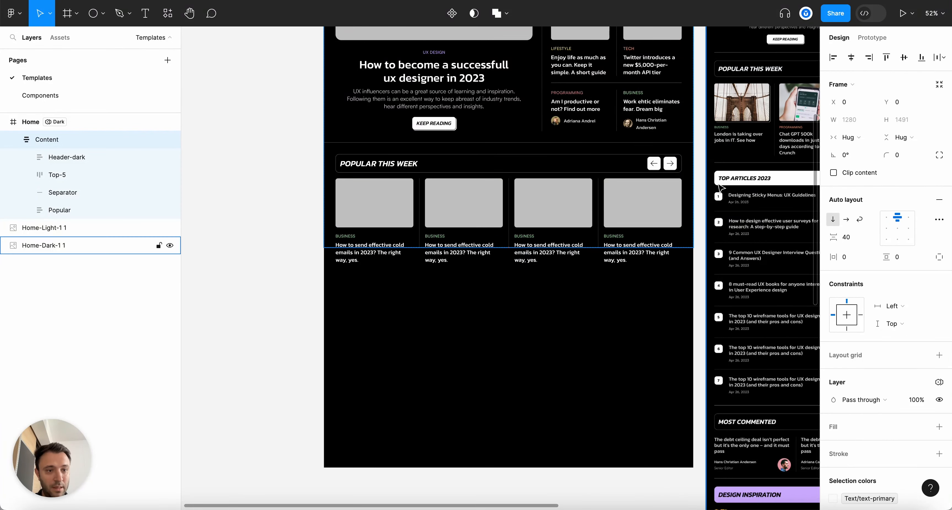
{"action": "scroll", "coordinate": [530, 256], "scroll_direction": "up", "scroll_amount": 3}
{"action": "key", "text": "Escape"}
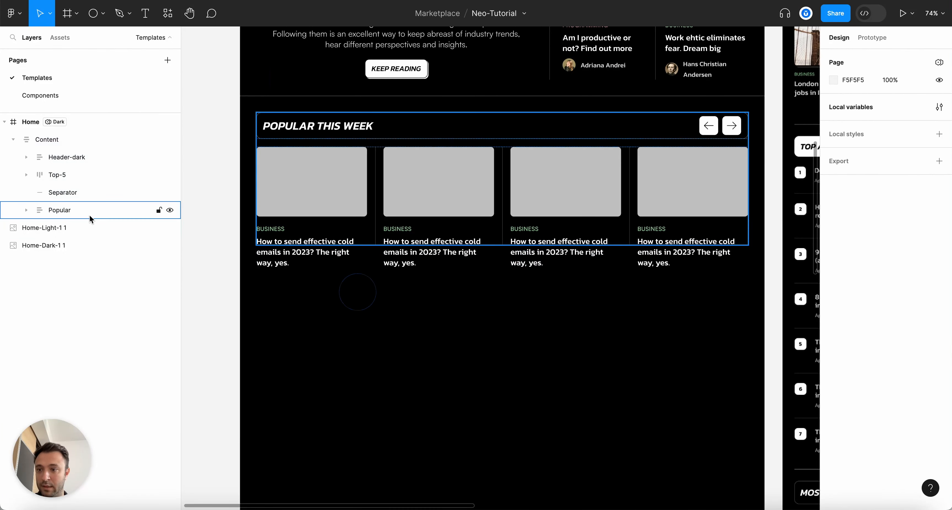
{"action": "left_click", "coordinate": [57, 138]}
{"action": "left_click", "coordinate": [373, 194]}
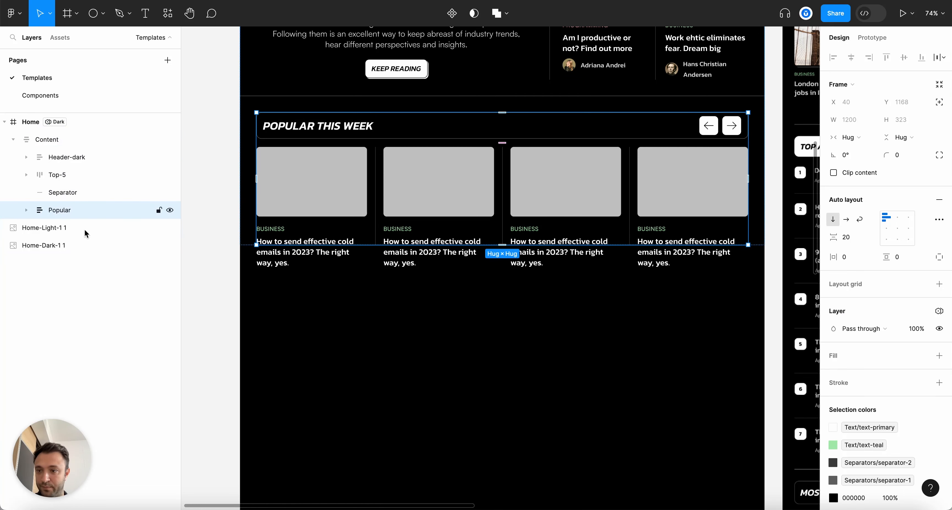
{"action": "left_click", "coordinate": [310, 170]}
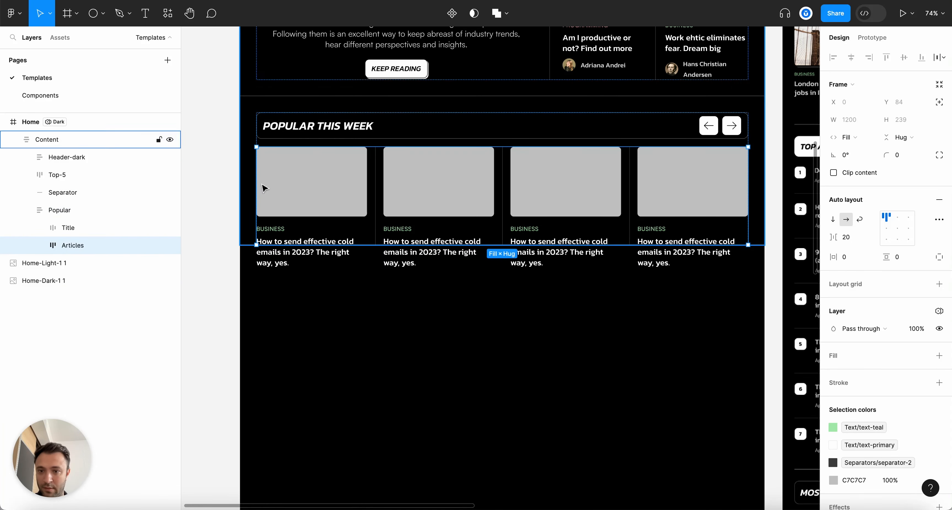
{"action": "left_click", "coordinate": [305, 183]}
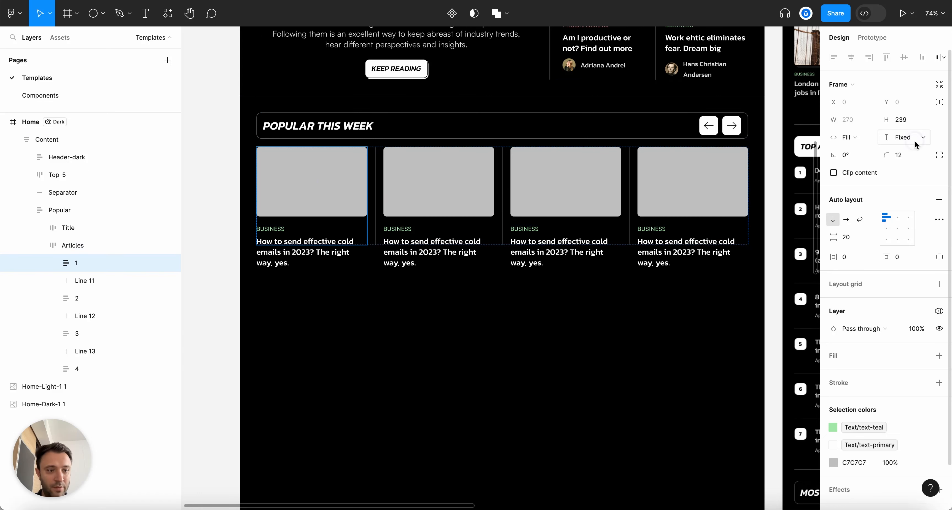
{"action": "left_click", "coordinate": [905, 137]}
{"action": "left_click", "coordinate": [887, 149]}
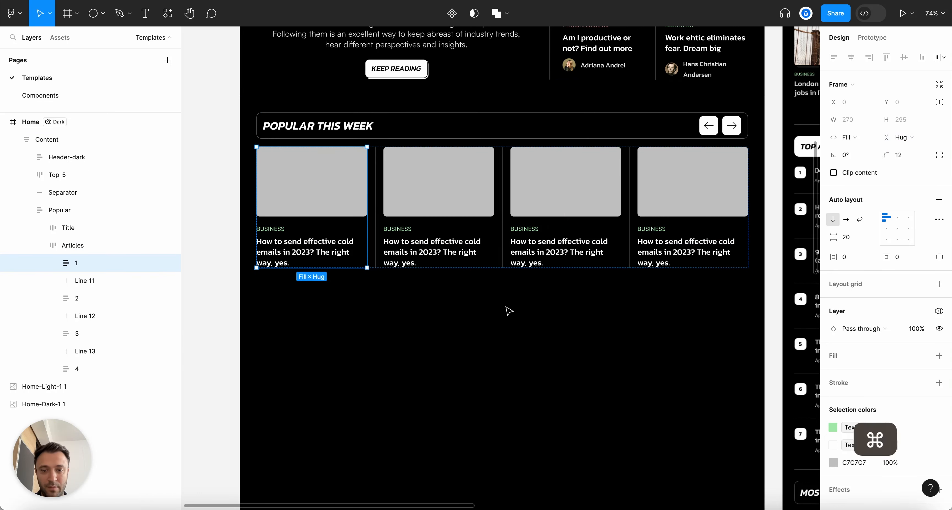
Copy card 1's properties and paste them onto cards 2, 3 and 4
{"action": "key", "text": "alt+super+c"}
{"action": "left_click", "coordinate": [485, 223]}
{"action": "key", "text": "alt+super+v"}
{"action": "left_click", "coordinate": [570, 193]}
{"action": "key", "text": "alt+super+v"}
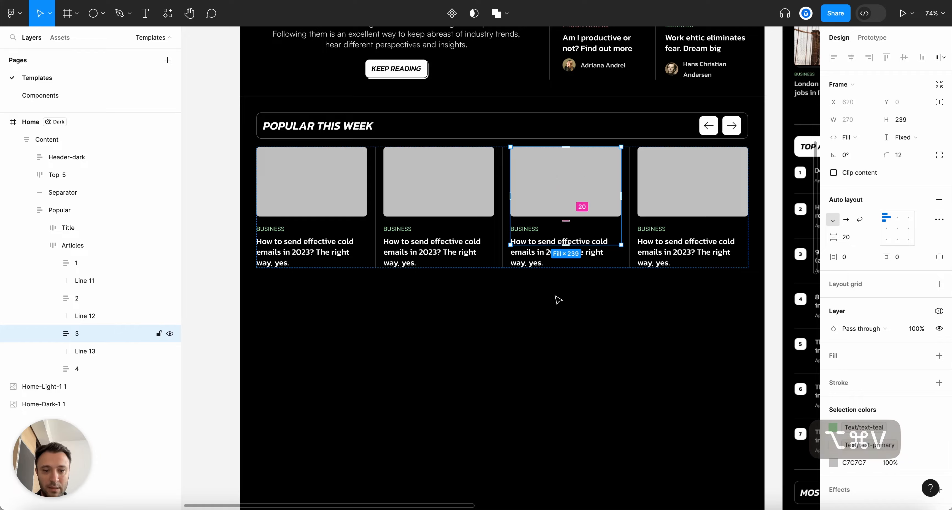
{"action": "left_click", "coordinate": [659, 206]}
{"action": "key", "text": "alt+super+v"}
{"action": "left_click", "coordinate": [640, 344]}
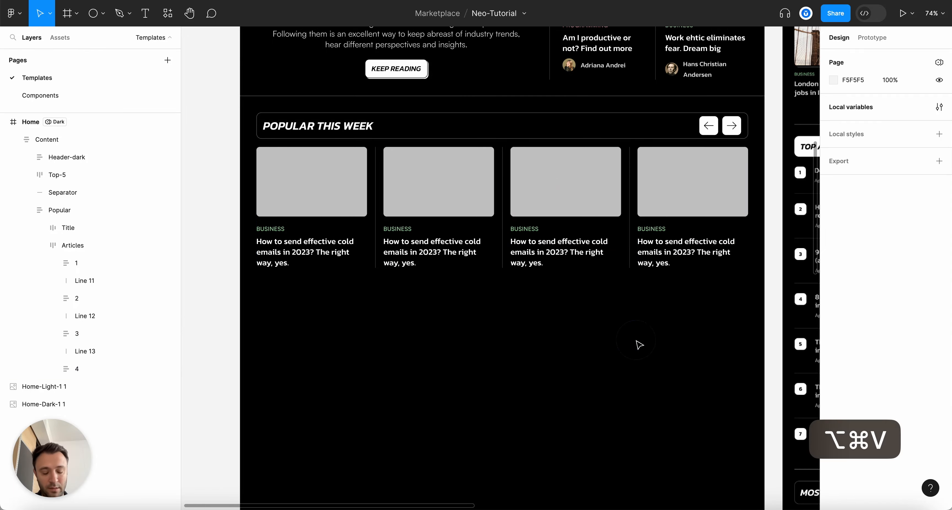
Select the left arrow button in the Popular title bar and drag-resize it to 44 × 44
{"action": "key", "text": "alt+l"}
{"action": "scroll", "coordinate": [639, 344], "scroll_direction": "down", "scroll_amount": 5}
{"action": "scroll", "coordinate": [640, 344], "scroll_direction": "up", "scroll_amount": 4}
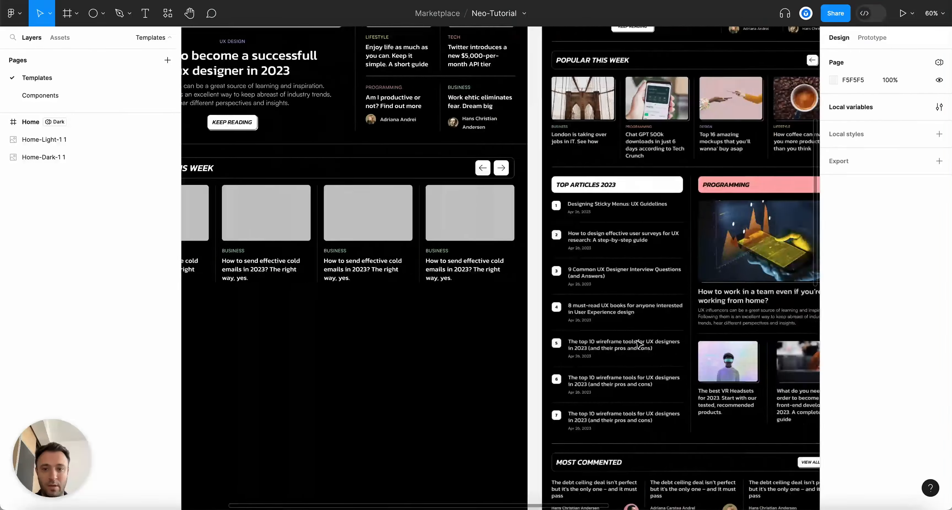
{"action": "scroll", "coordinate": [638, 343], "scroll_direction": "right", "scroll_amount": 6}
{"action": "scroll", "coordinate": [582, 230], "scroll_direction": "up", "scroll_amount": 4}
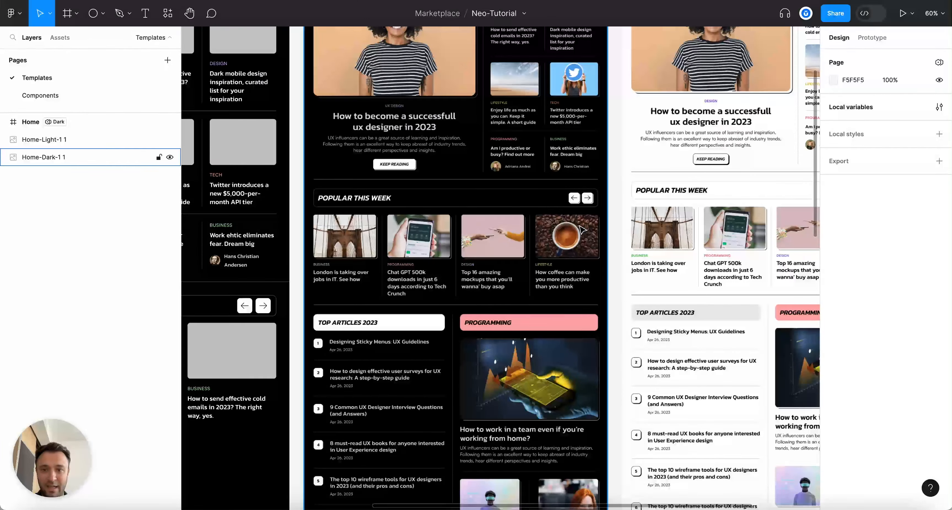
{"action": "scroll", "coordinate": [436, 313], "scroll_direction": "left", "scroll_amount": 8}
{"action": "scroll", "coordinate": [568, 331], "scroll_direction": "down", "scroll_amount": 5}
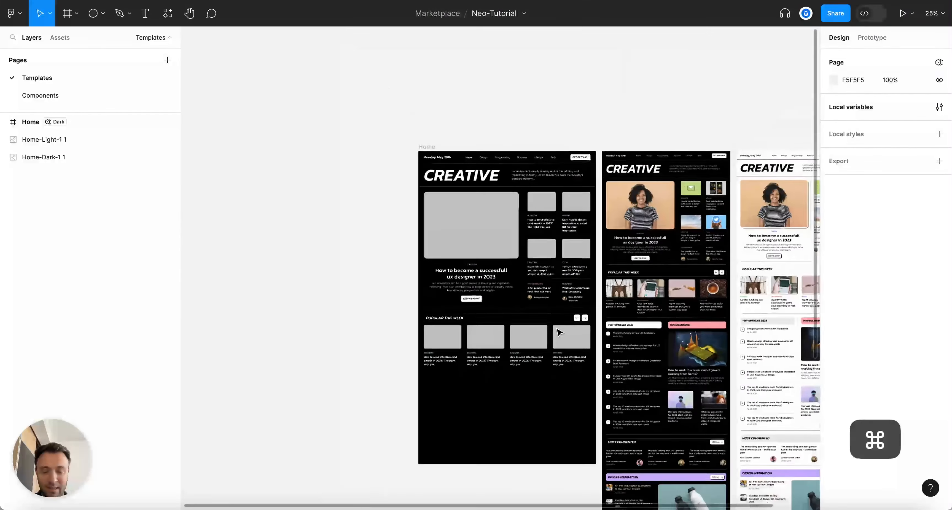
{"action": "scroll", "coordinate": [568, 331], "scroll_direction": "up", "scroll_amount": 6}
{"action": "left_click", "coordinate": [628, 301]}
{"action": "scroll", "coordinate": [636, 305], "scroll_direction": "up", "scroll_amount": 5}
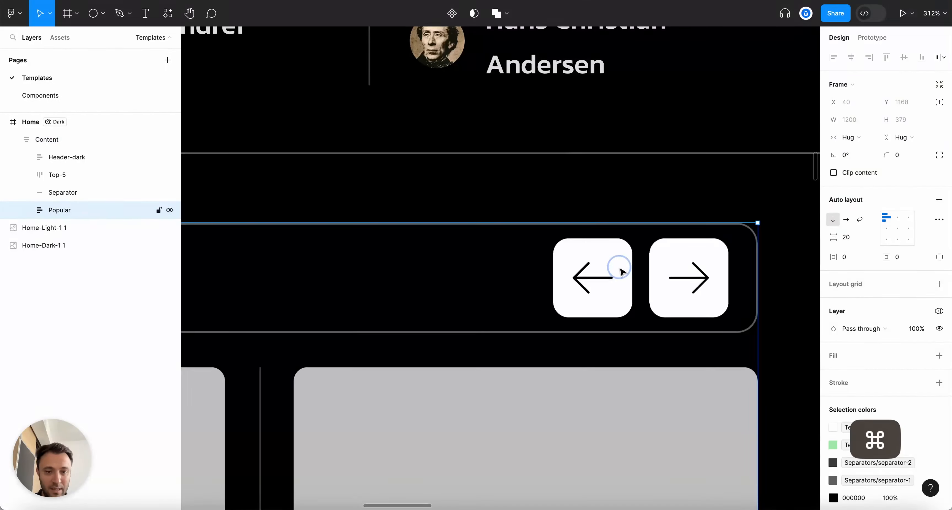
{"action": "left_click", "coordinate": [621, 271]}
{"action": "left_click", "coordinate": [621, 272]}
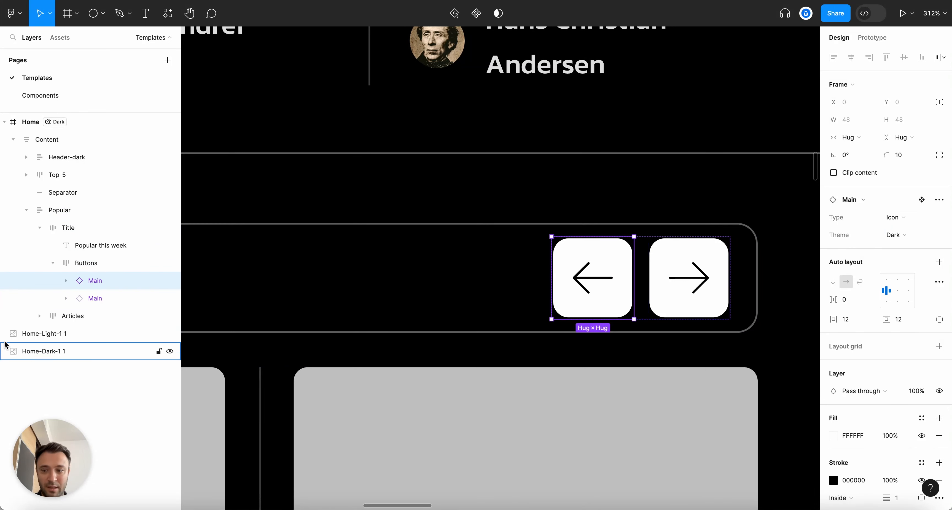
{"action": "left_click", "coordinate": [69, 270]}
{"action": "left_click", "coordinate": [92, 280]}
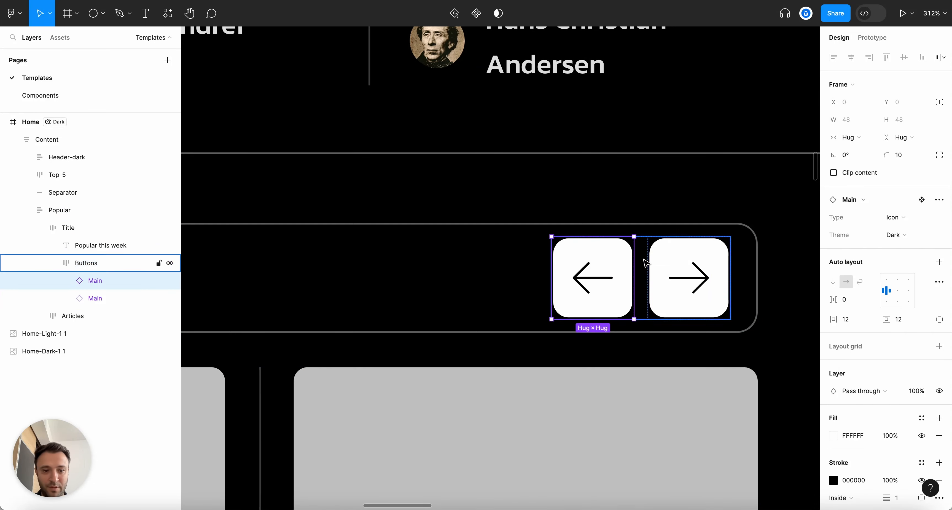
{"action": "left_click_drag", "start_coordinate": [633, 237], "coordinate": [628, 248]}
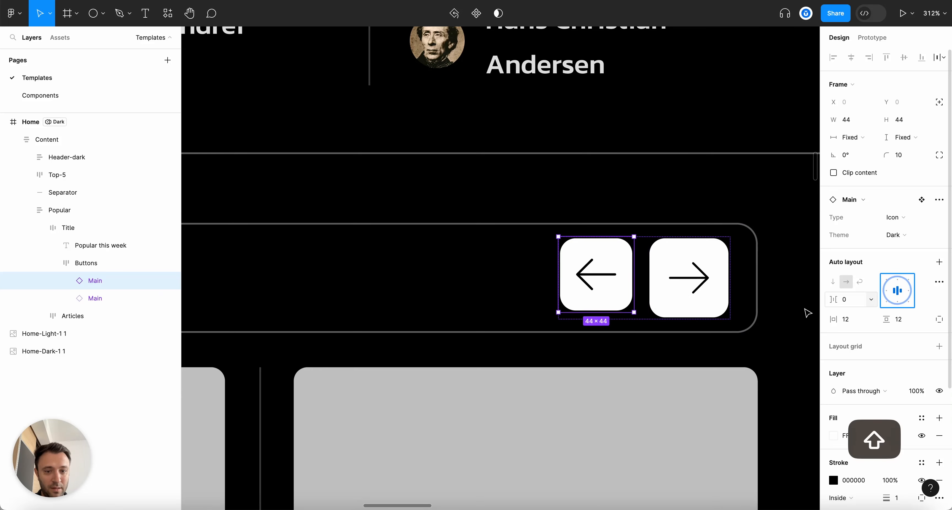
{"action": "scroll", "coordinate": [644, 297], "scroll_direction": "up", "scroll_amount": 3}
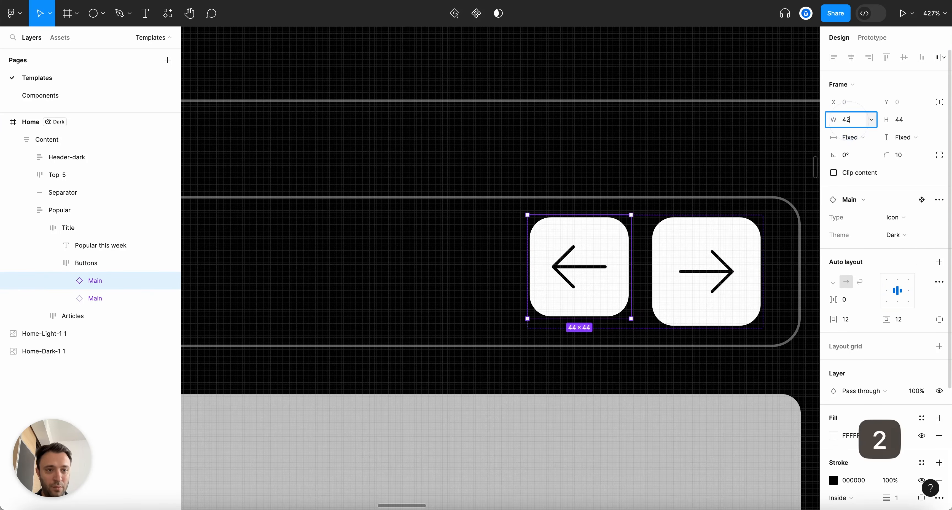
Set the left arrow button to 42 × 42 and copy the 42 value
{"action": "key", "text": "Return"}
{"action": "left_click", "coordinate": [897, 124]}
{"action": "type", "text": "42"}
{"action": "key", "text": "Return"}
{"action": "key", "text": "shift+Tab"}
{"action": "key", "text": "super+c"}
Give the right arrow button a fixed 42 width and 42 height
{"action": "left_click", "coordinate": [735, 239]}
{"action": "left_click", "coordinate": [851, 137]}
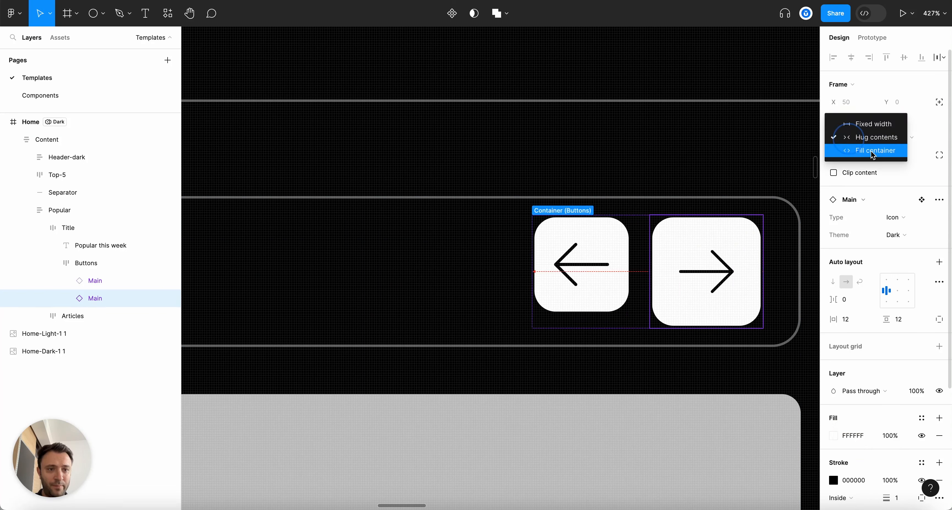
{"action": "left_click", "coordinate": [868, 124]}
{"action": "left_click", "coordinate": [852, 120]}
{"action": "key", "text": "super+v"}
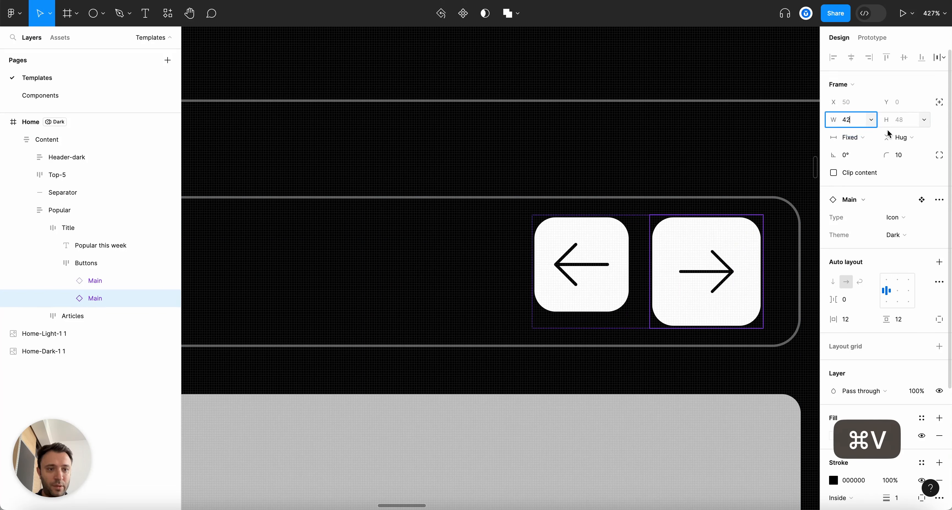
{"action": "key", "text": "Return"}
{"action": "left_click", "coordinate": [898, 140]}
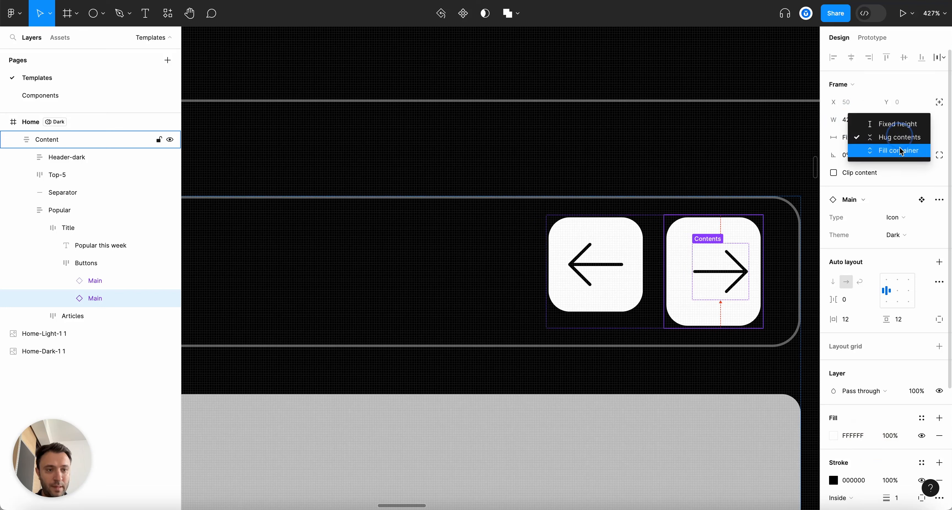
{"action": "left_click", "coordinate": [904, 122]}
{"action": "left_click", "coordinate": [911, 125]}
{"action": "key", "text": "super+v"}
{"action": "key", "text": "Return"}
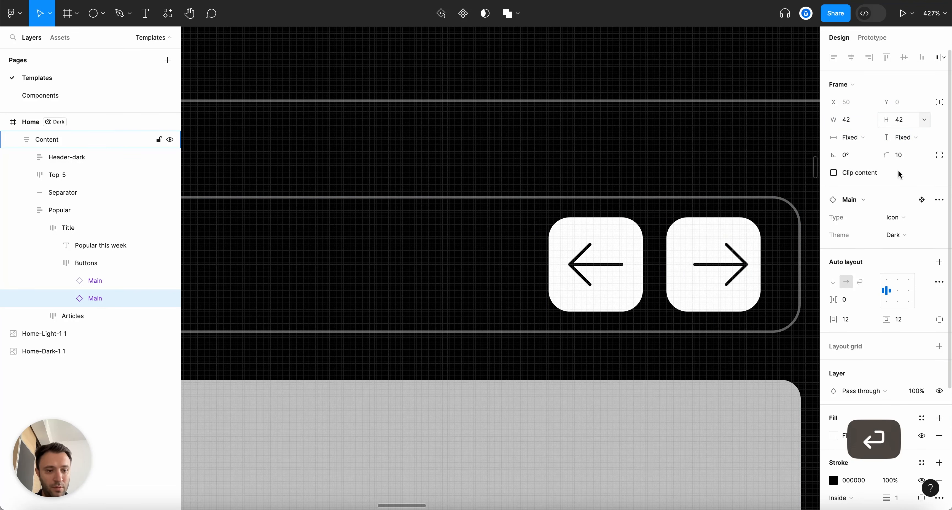
Centre the arrow inside the right button and nudge its horizontal padding up by one
{"action": "left_click", "coordinate": [897, 289]}
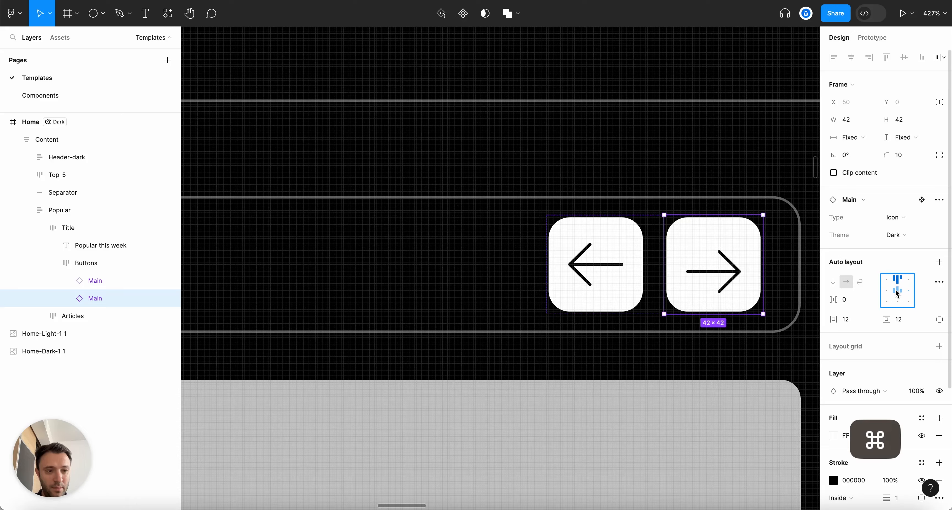
{"action": "scroll", "coordinate": [690, 276], "scroll_direction": "down", "scroll_amount": 5}
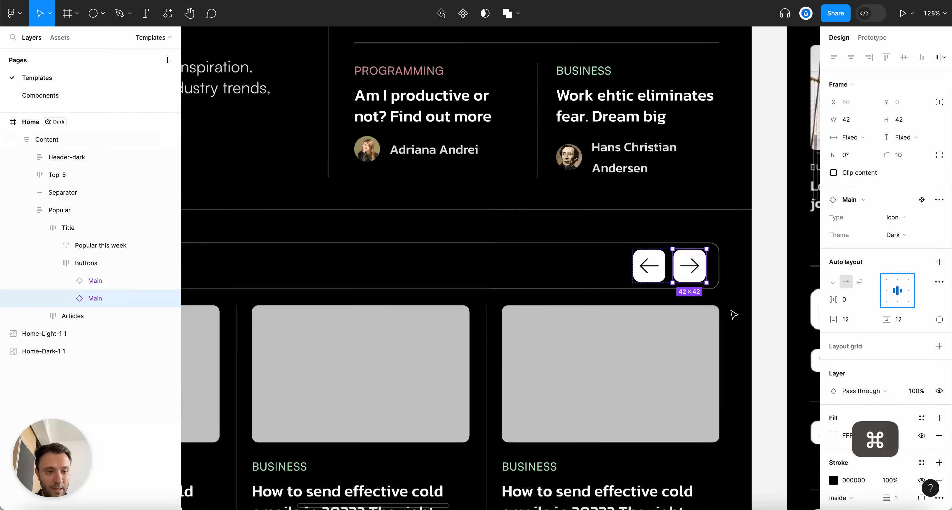
{"action": "scroll", "coordinate": [733, 314], "scroll_direction": "up", "scroll_amount": 3}
{"action": "left_click", "coordinate": [861, 321]}
{"action": "key", "text": "Up"}
{"action": "key", "text": "Escape"}
{"action": "scroll", "coordinate": [678, 223], "scroll_direction": "up", "scroll_amount": 4}
Set the Forward-arrow icon's width to Fill container
{"action": "double_click", "coordinate": [676, 254]}
{"action": "left_click", "coordinate": [678, 258]}
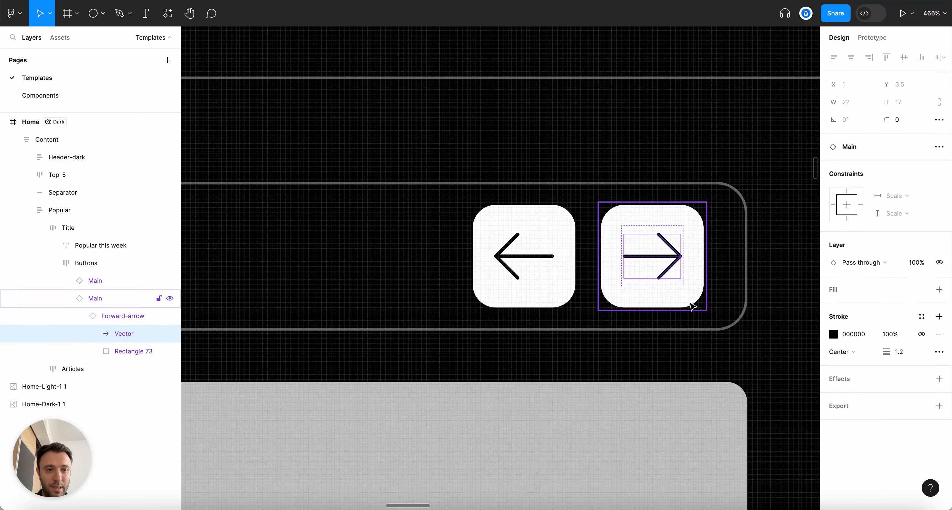
{"action": "left_click", "coordinate": [105, 319]}
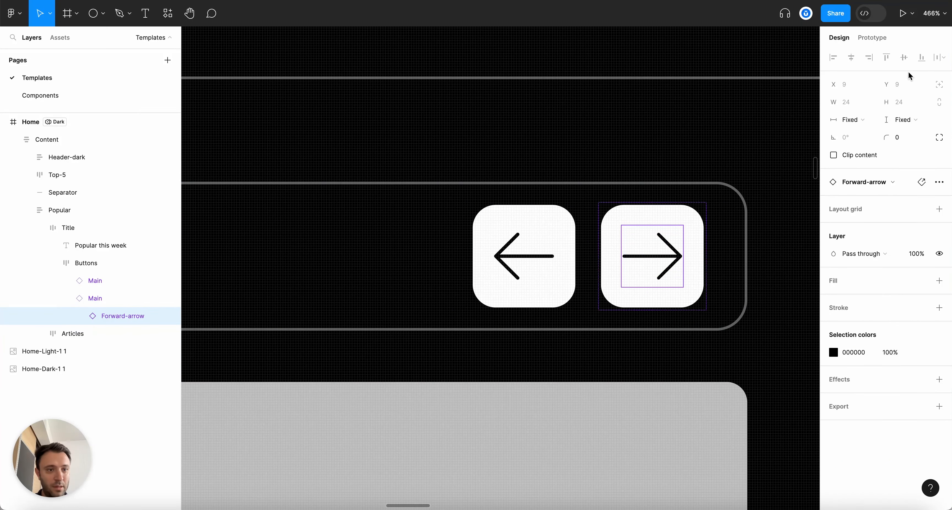
{"action": "left_click", "coordinate": [850, 119]}
{"action": "left_click", "coordinate": [868, 132]}
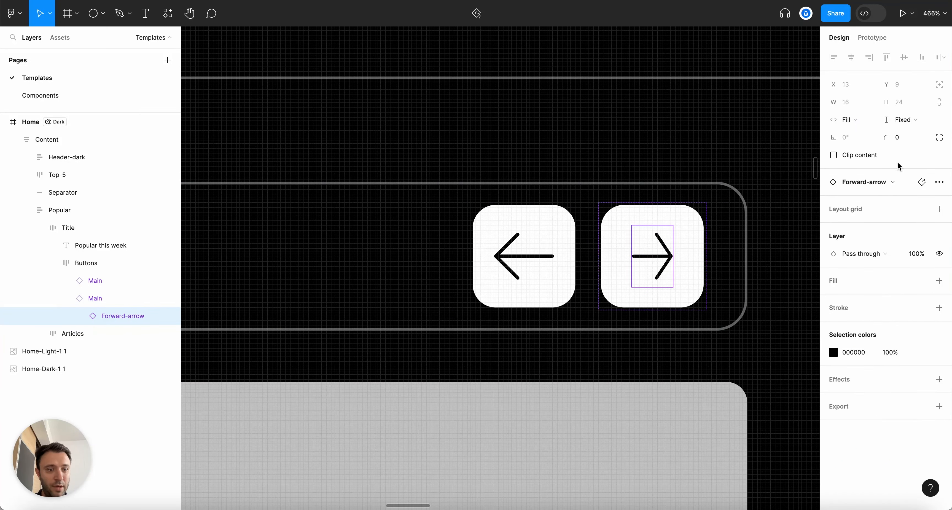
{"action": "left_click", "coordinate": [921, 122]}
Set the Back-Arrow icon's width and height to Fill container
{"action": "left_click", "coordinate": [545, 290]}
{"action": "left_click", "coordinate": [536, 257]}
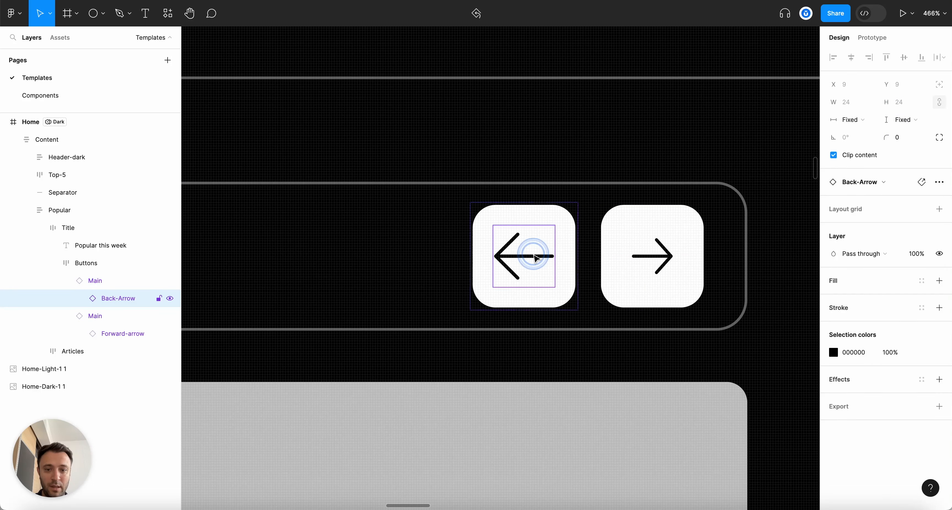
{"action": "left_click", "coordinate": [850, 119]}
{"action": "left_click", "coordinate": [866, 132]}
{"action": "left_click", "coordinate": [901, 119]}
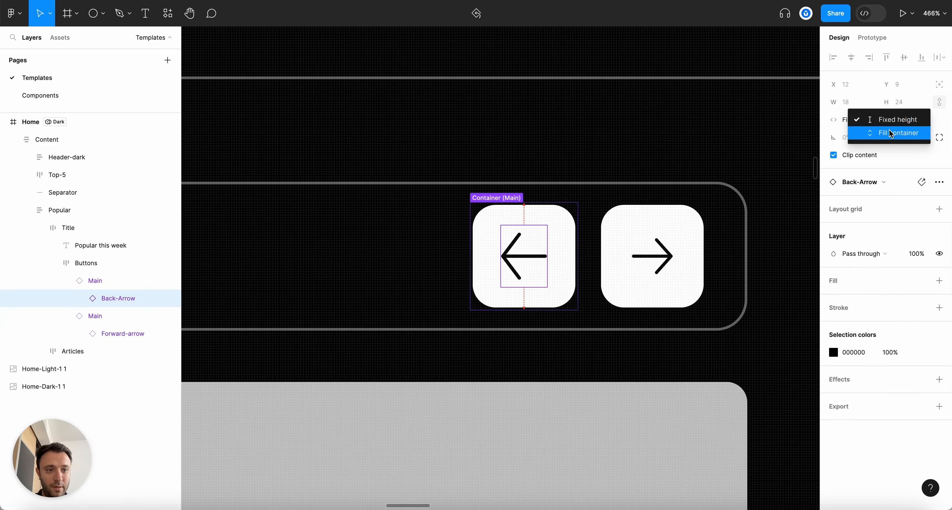
{"action": "left_click", "coordinate": [890, 133]}
Set the left arrow button's horizontal padding to 12
{"action": "left_click", "coordinate": [78, 282]}
{"action": "left_click", "coordinate": [66, 281]}
{"action": "left_click", "coordinate": [66, 298]}
{"action": "left_click", "coordinate": [83, 295]}
{"action": "left_click", "coordinate": [86, 287]}
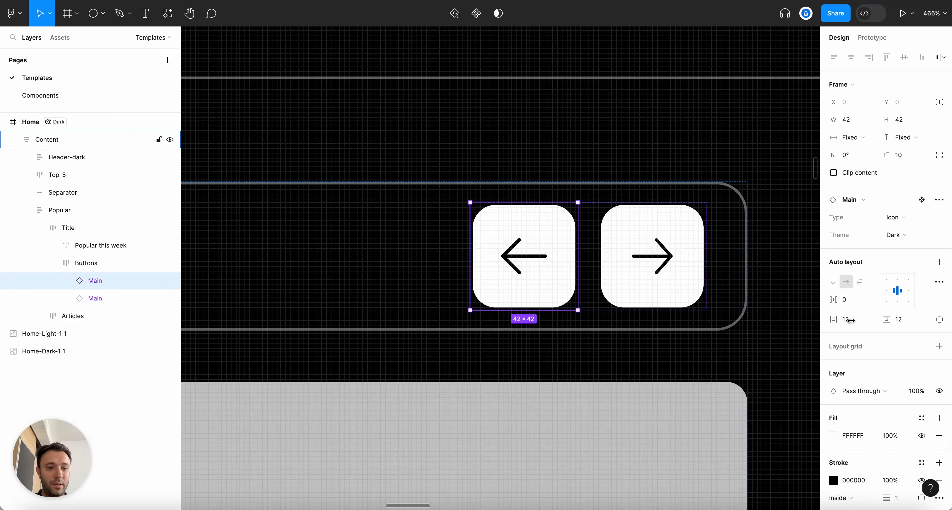
{"action": "key", "text": "Up"}
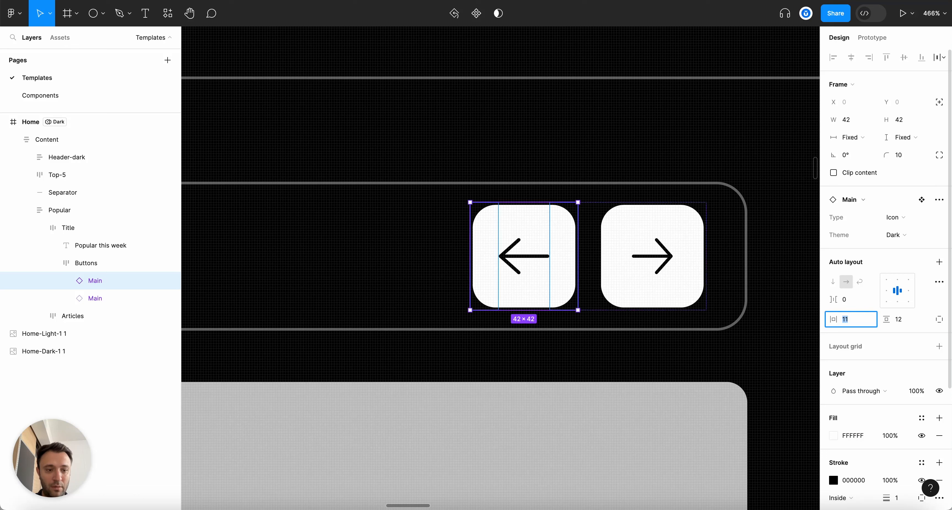
{"action": "left_click", "coordinate": [507, 260], "text": "super"}
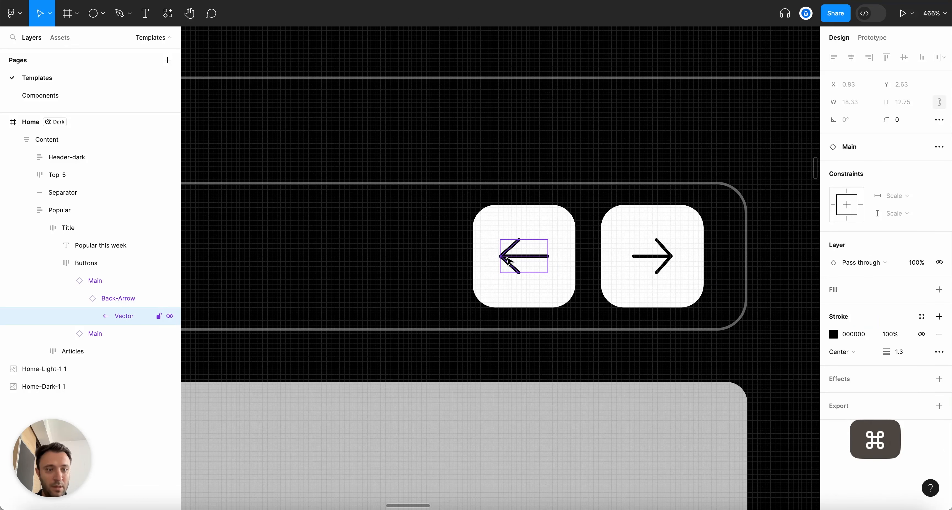
{"action": "left_click", "coordinate": [129, 298]}
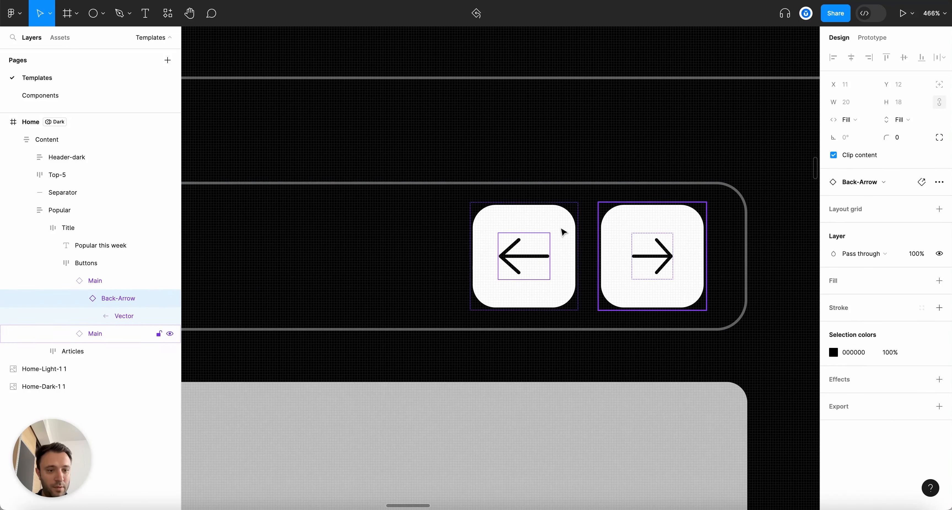
{"action": "left_click", "coordinate": [92, 283]}
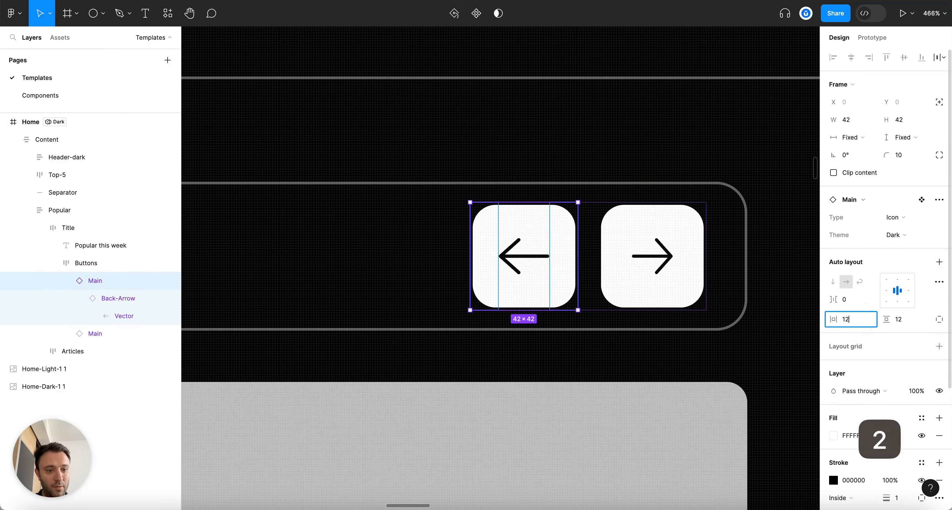
{"action": "key", "text": "Return"}
{"action": "scroll", "coordinate": [591, 207], "scroll_direction": "down", "scroll_amount": 10}
Reduce the Buttons frame's auto-layout gap so the arrow buttons sit 4 apart
{"action": "left_click", "coordinate": [522, 356]}
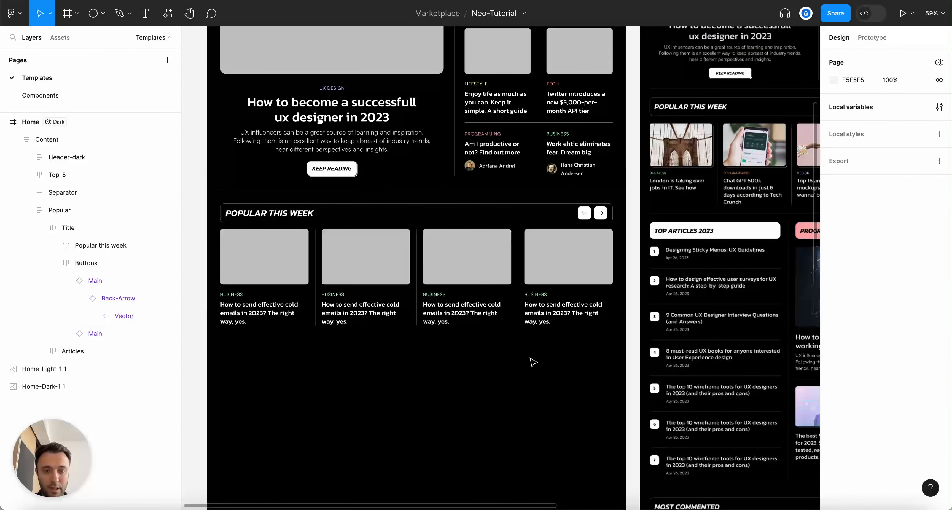
{"action": "scroll", "coordinate": [532, 362], "scroll_direction": "up", "scroll_amount": 5}
{"action": "left_click", "coordinate": [46, 139]}
{"action": "left_click", "coordinate": [66, 280]}
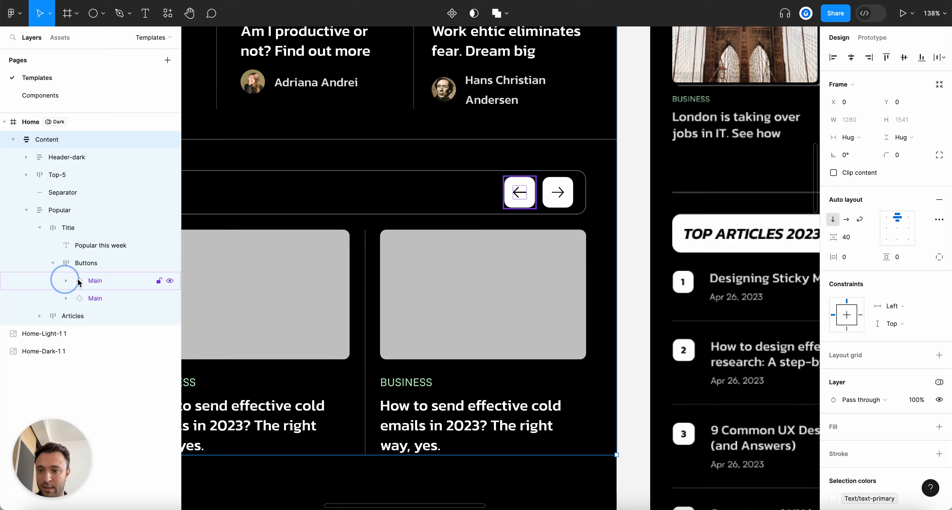
{"action": "left_click", "coordinate": [86, 262]}
{"action": "key", "text": "Down"}
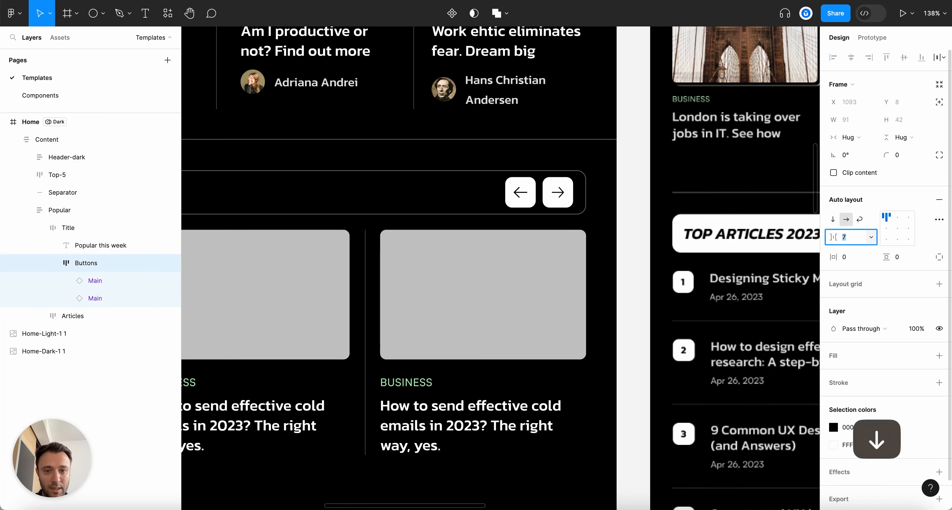
{"action": "key", "text": "Escape"}
{"action": "scroll", "coordinate": [702, 287], "scroll_direction": "down", "scroll_amount": 8}
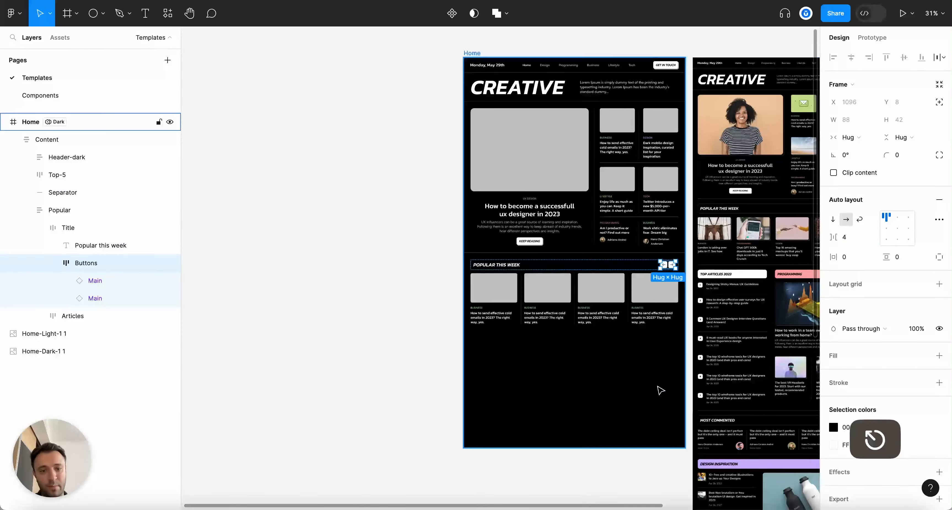
{"action": "left_click", "coordinate": [638, 397]}
Raise the Popular This Week title bar's vertical padding to 12
{"action": "scroll", "coordinate": [611, 395], "scroll_direction": "up", "scroll_amount": 3}
{"action": "left_click", "coordinate": [480, 176]}
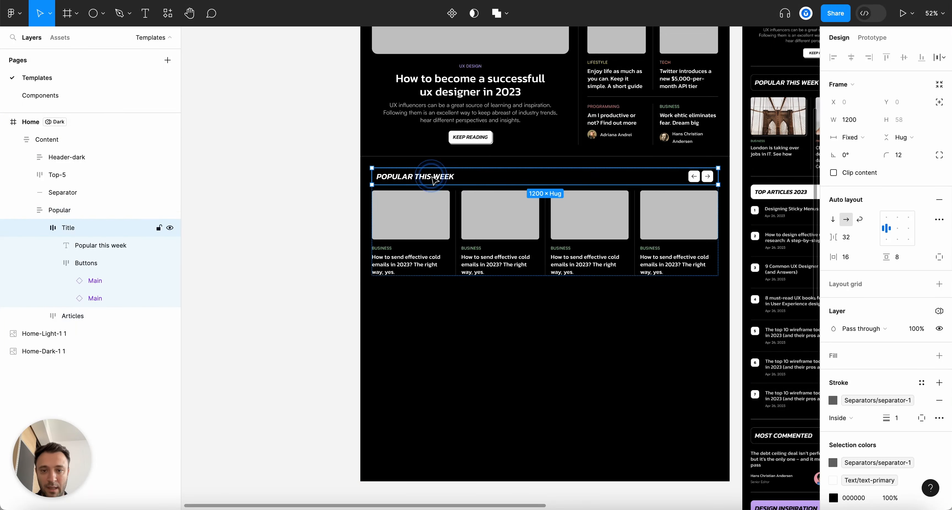
{"action": "scroll", "coordinate": [481, 191], "scroll_direction": "up", "scroll_amount": 5}
{"action": "left_click", "coordinate": [894, 256]}
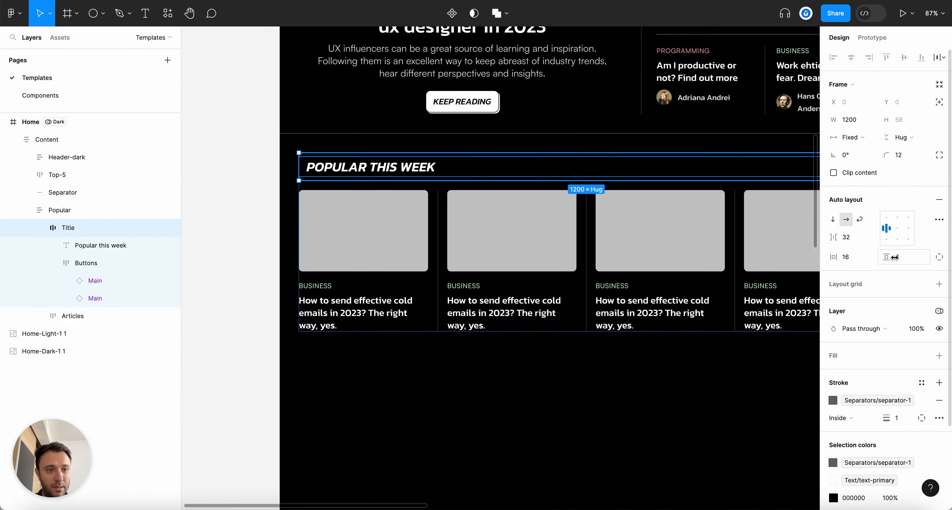
{"action": "key", "text": "Up"}
{"action": "key", "text": "Up"}
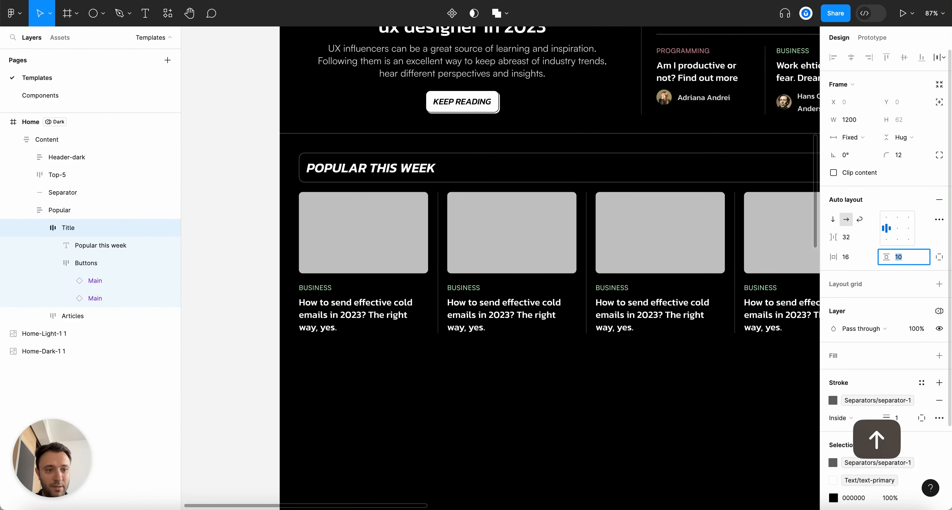
{"action": "key", "text": "Up"}
{"action": "key", "text": "Up"}
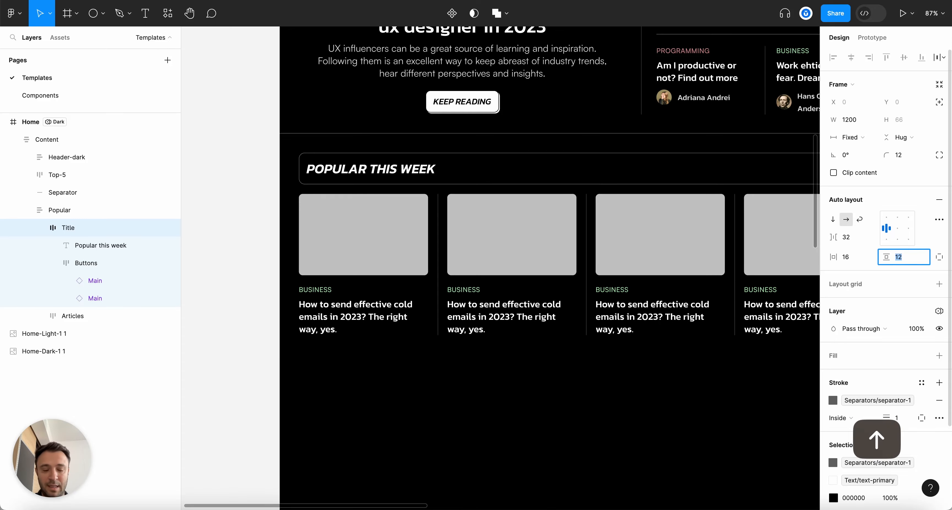
{"action": "scroll", "coordinate": [717, 240], "scroll_direction": "down", "scroll_amount": 3}
{"action": "left_click", "coordinate": [758, 344]}
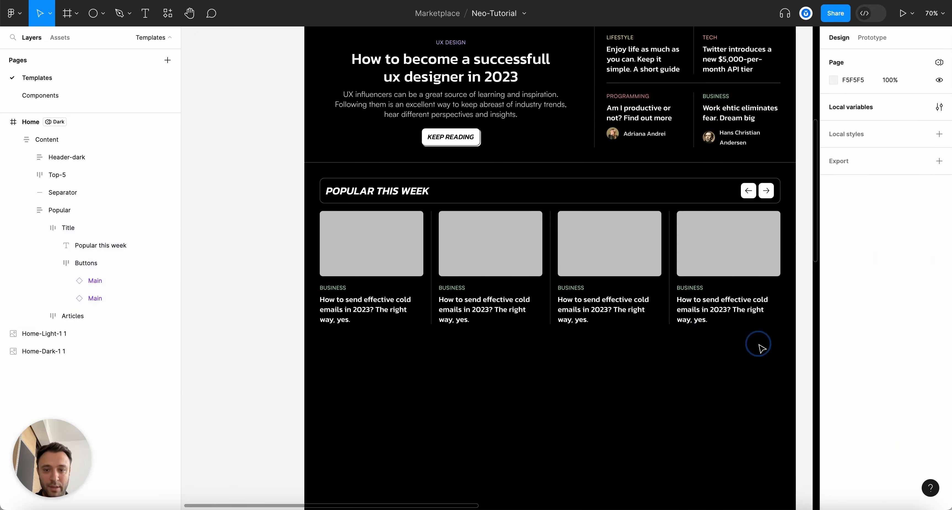
Collapse all layers with Alt+L and pan around the homepage
{"action": "key", "text": "alt+l"}
{"action": "scroll", "coordinate": [507, 338], "scroll_direction": "down", "scroll_amount": 5}
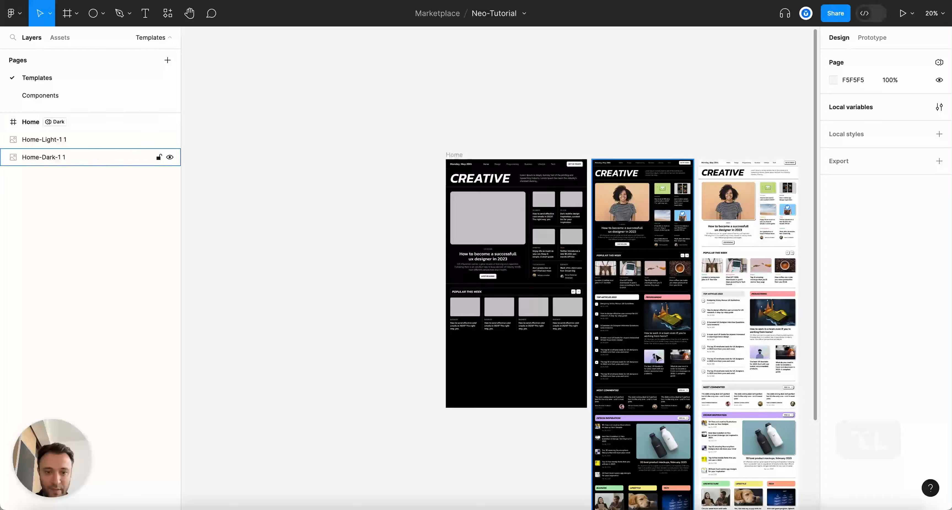
{"action": "scroll", "coordinate": [734, 357], "scroll_direction": "up", "scroll_amount": 5}
{"action": "scroll", "coordinate": [734, 357], "scroll_direction": "right", "scroll_amount": 3}
{"action": "scroll", "coordinate": [734, 357], "scroll_direction": "down", "scroll_amount": 3}
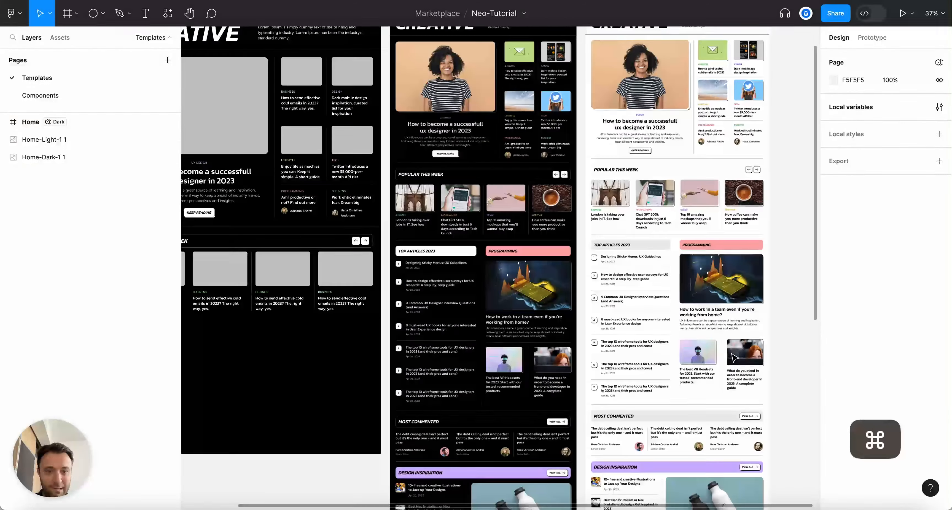
{"action": "scroll", "coordinate": [734, 357], "scroll_direction": "left", "scroll_amount": 5}
{"action": "scroll", "coordinate": [446, 221], "scroll_direction": "up", "scroll_amount": 5}
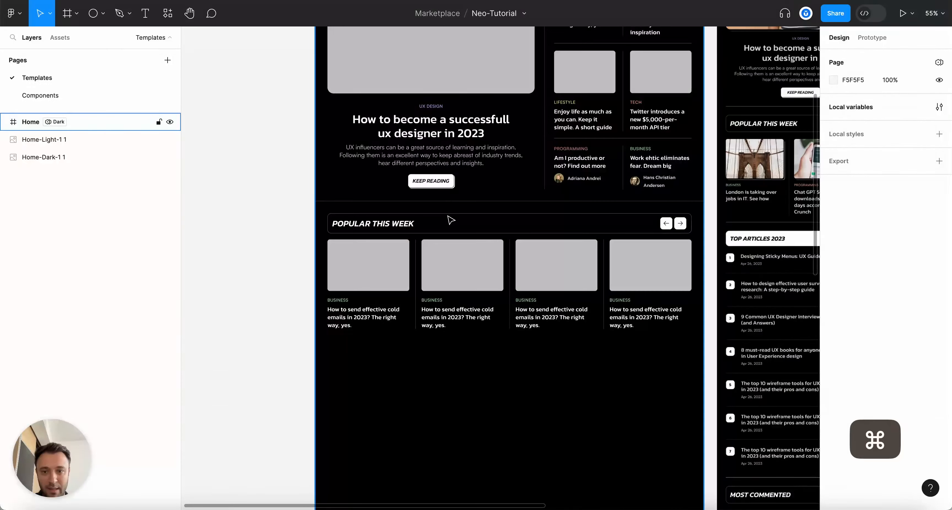
{"action": "scroll", "coordinate": [445, 221], "scroll_direction": "down", "scroll_amount": 5}
{"action": "scroll", "coordinate": [448, 225], "scroll_direction": "right", "scroll_amount": 5}
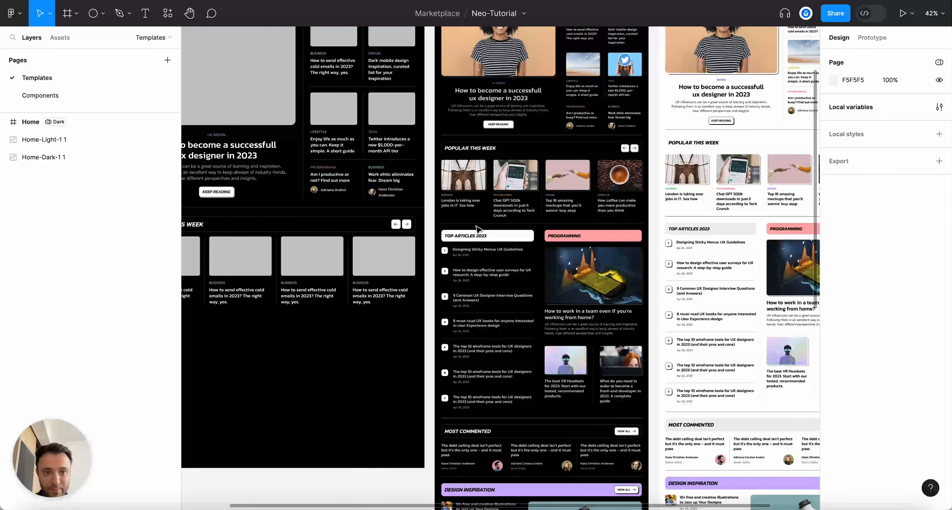
{"action": "scroll", "coordinate": [475, 229], "scroll_direction": "left", "scroll_amount": 5}
{"action": "scroll", "coordinate": [226, 242], "scroll_direction": "up", "scroll_amount": 3}
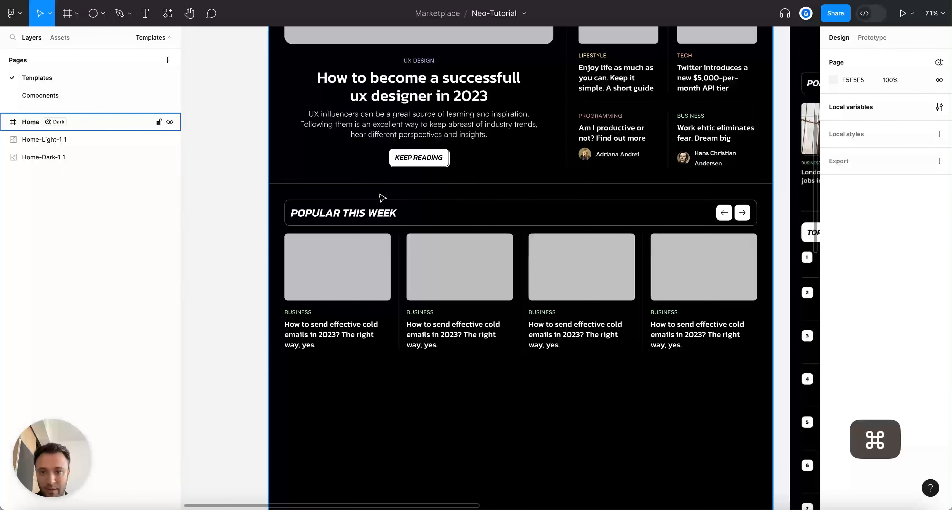
Duplicate the Separator line and move the Popular layer between the two separators
{"action": "left_click", "coordinate": [381, 183]}
{"action": "key", "text": "super+d"}
{"action": "left_click_drag", "start_coordinate": [70, 226], "coordinate": [76, 202]}
{"action": "left_click", "coordinate": [350, 388]}
{"action": "scroll", "coordinate": [350, 388], "scroll_direction": "down", "scroll_amount": 3}
{"action": "scroll", "coordinate": [351, 389], "scroll_direction": "up", "scroll_amount": 4}
{"action": "scroll", "coordinate": [652, 400], "scroll_direction": "down", "scroll_amount": 3}
{"action": "scroll", "coordinate": [652, 400], "scroll_direction": "right", "scroll_amount": 8}
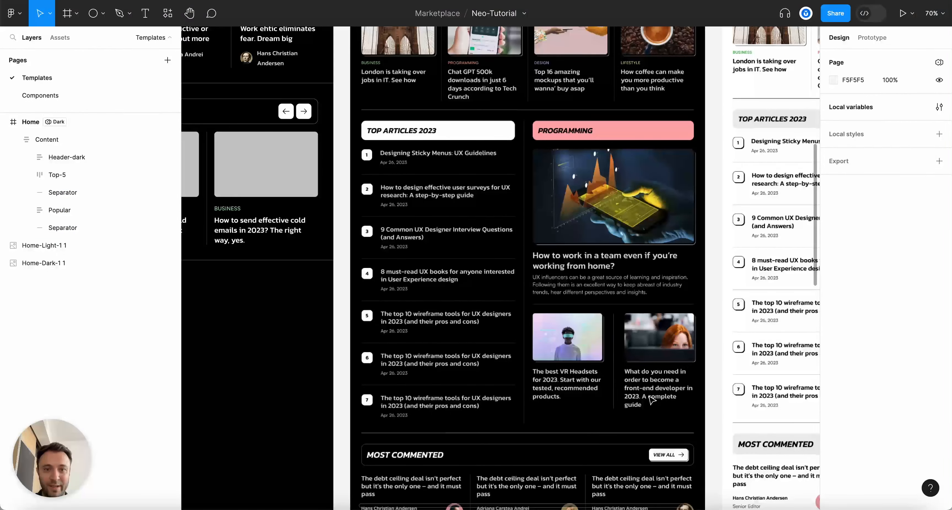
{"action": "scroll", "coordinate": [651, 400], "scroll_direction": "up", "scroll_amount": 1}
{"action": "scroll", "coordinate": [562, 359], "scroll_direction": "left", "scroll_amount": 14}
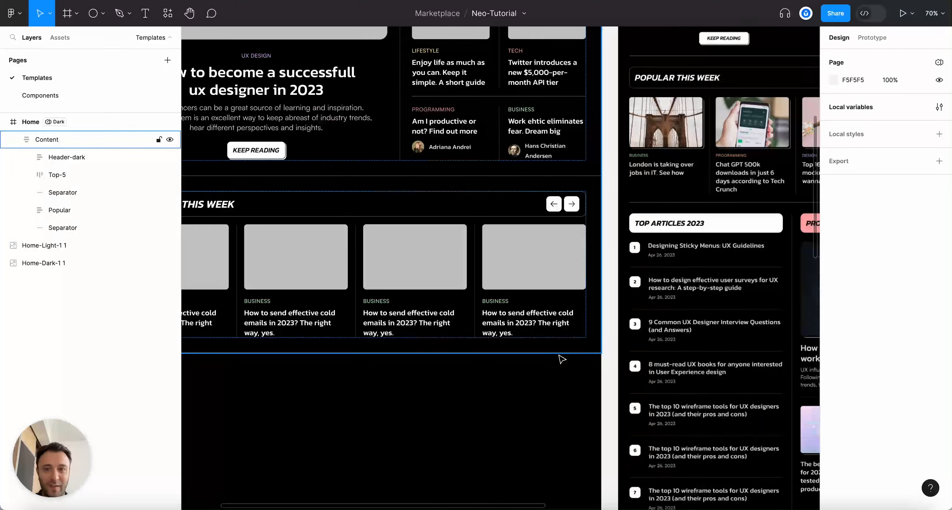
{"action": "scroll", "coordinate": [562, 359], "scroll_direction": "down", "scroll_amount": 3}
{"action": "scroll", "coordinate": [227, 274], "scroll_direction": "up", "scroll_amount": 4}
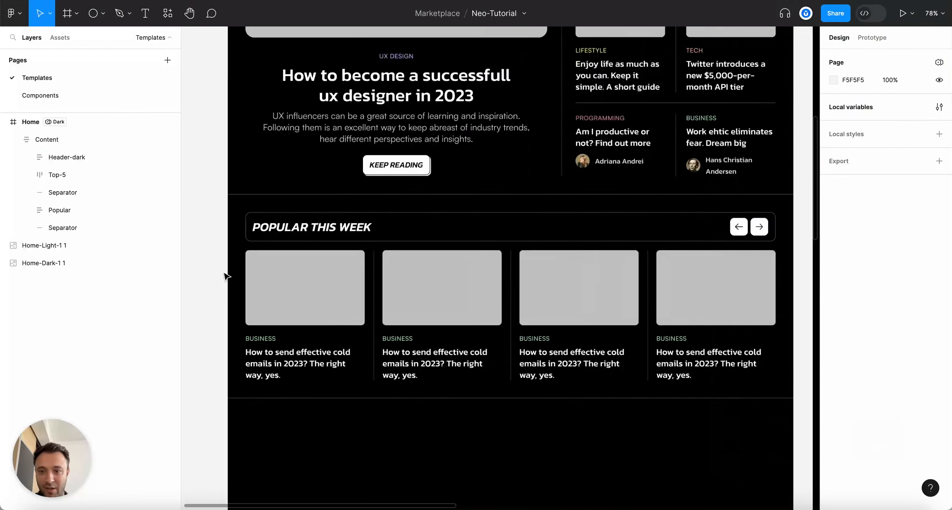
{"action": "scroll", "coordinate": [367, 311], "scroll_direction": "left", "scroll_amount": 2}
{"action": "scroll", "coordinate": [366, 311], "scroll_direction": "down", "scroll_amount": 1}
{"action": "scroll", "coordinate": [367, 310], "scroll_direction": "down", "scroll_amount": 6}
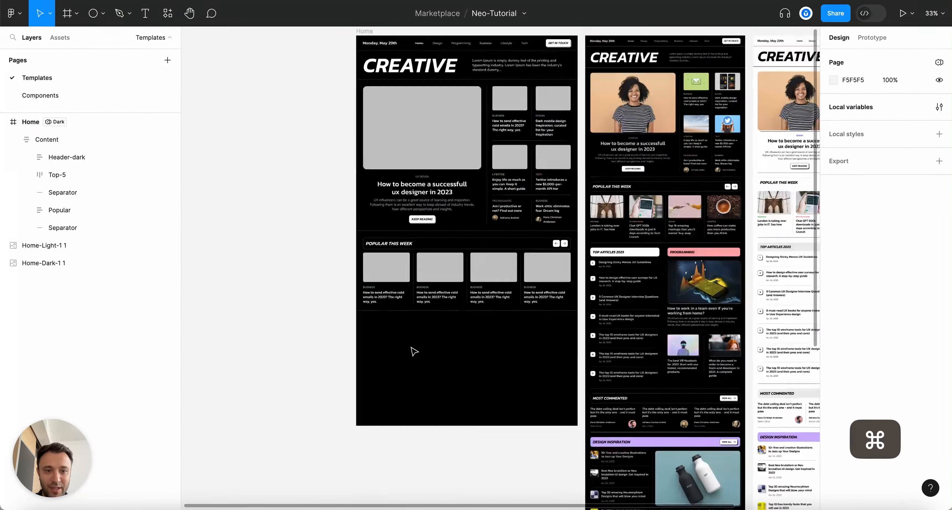
{"action": "scroll", "coordinate": [414, 351], "scroll_direction": "down", "scroll_amount": 1}
{"action": "left_click", "coordinate": [431, 356]}
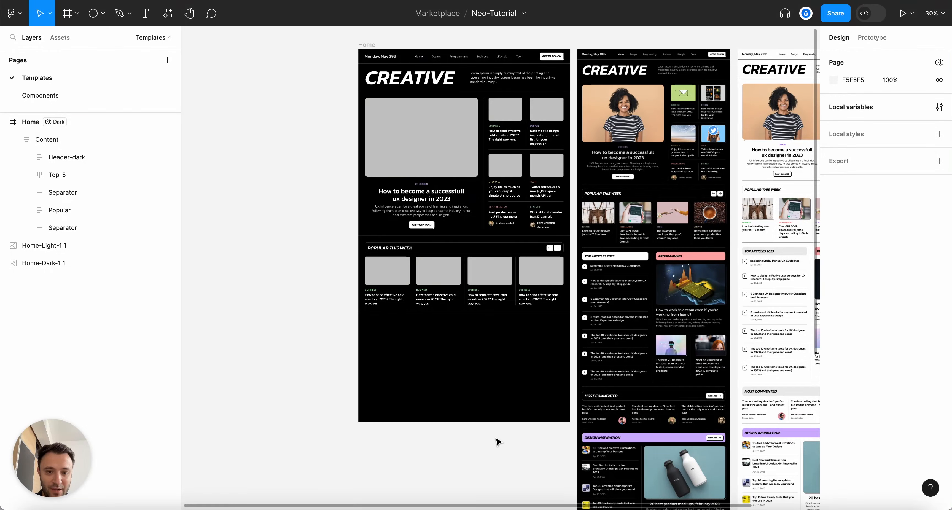
{"action": "scroll", "coordinate": [495, 397], "scroll_direction": "up", "scroll_amount": 3}
{"action": "scroll", "coordinate": [480, 397], "scroll_direction": "down", "scroll_amount": 4}
Drag the Home frame's bottom edge down to make it 3040 px tall
{"action": "left_click", "coordinate": [377, 69]}
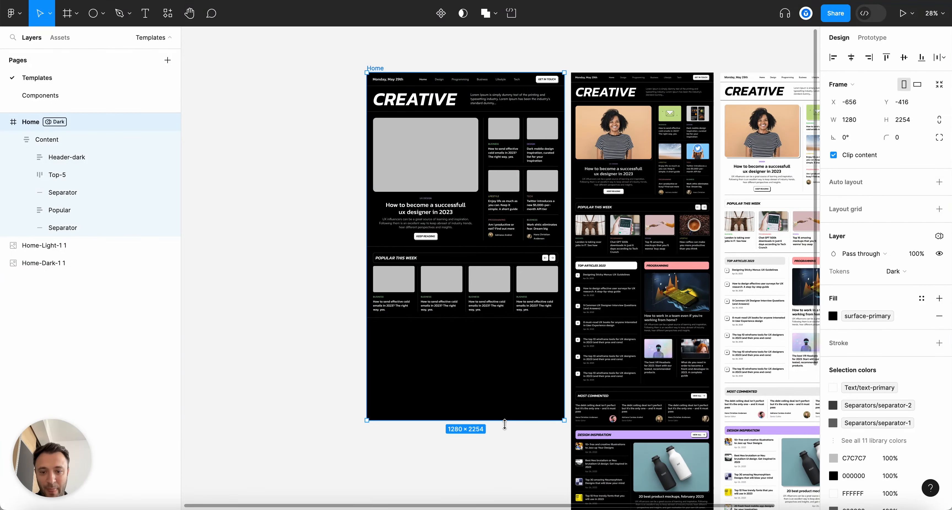
{"action": "left_click_drag", "start_coordinate": [492, 421], "coordinate": [492, 502]}
{"action": "left_click", "coordinate": [299, 242]}
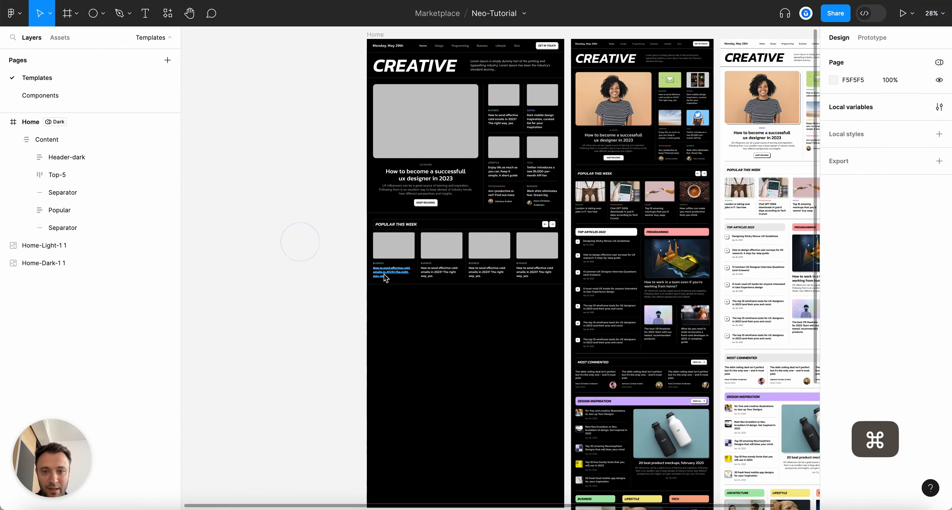
{"action": "scroll", "coordinate": [389, 277], "scroll_direction": "up", "scroll_amount": 4}
{"action": "scroll", "coordinate": [389, 277], "scroll_direction": "up", "scroll_amount": 5}
{"action": "scroll", "coordinate": [492, 313], "scroll_direction": "right", "scroll_amount": 1}
Switch the Home frame's Tokens mode to Light to preview it
{"action": "left_click", "coordinate": [458, 280]}
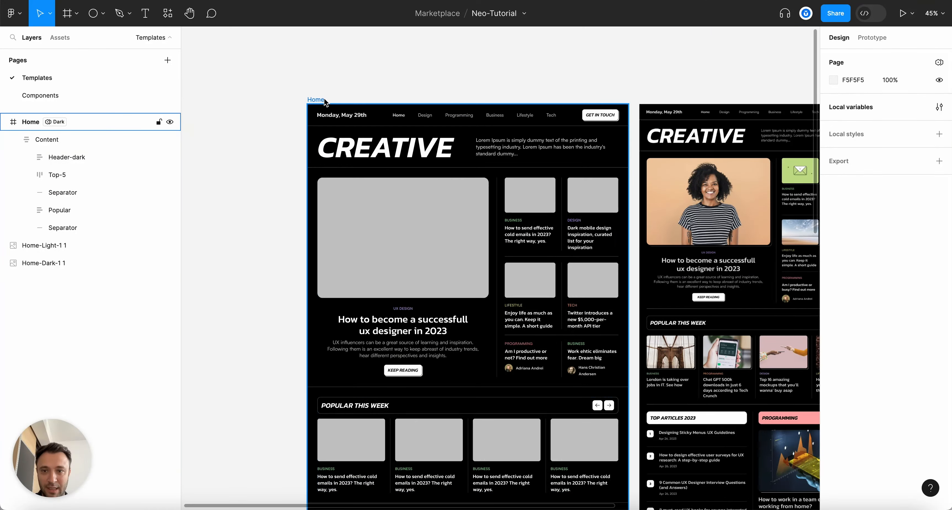
{"action": "left_click", "coordinate": [912, 278]}
{"action": "left_click", "coordinate": [907, 285]}
{"action": "scroll", "coordinate": [618, 303], "scroll_direction": "down", "scroll_amount": 8}
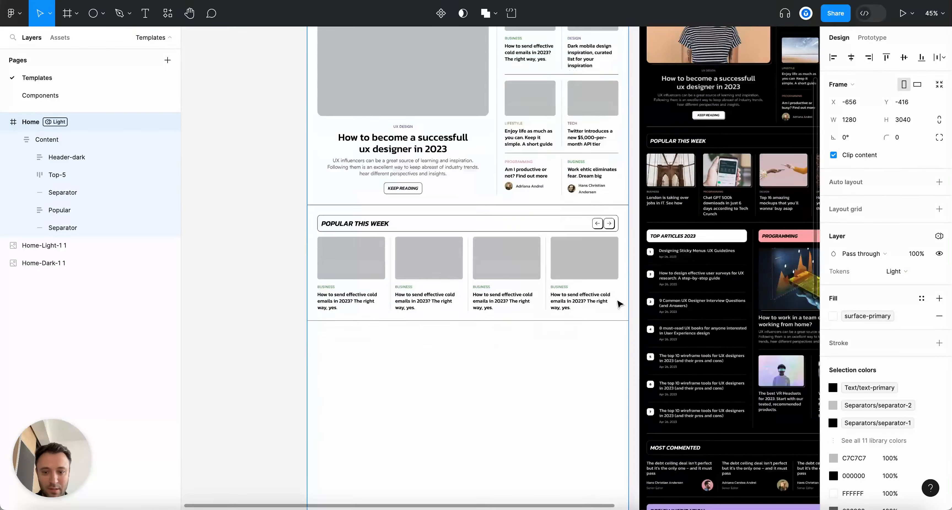
{"action": "left_click", "coordinate": [579, 302]}
{"action": "scroll", "coordinate": [400, 87], "scroll_direction": "up", "scroll_amount": 1}
{"action": "scroll", "coordinate": [400, 87], "scroll_direction": "up", "scroll_amount": 3}
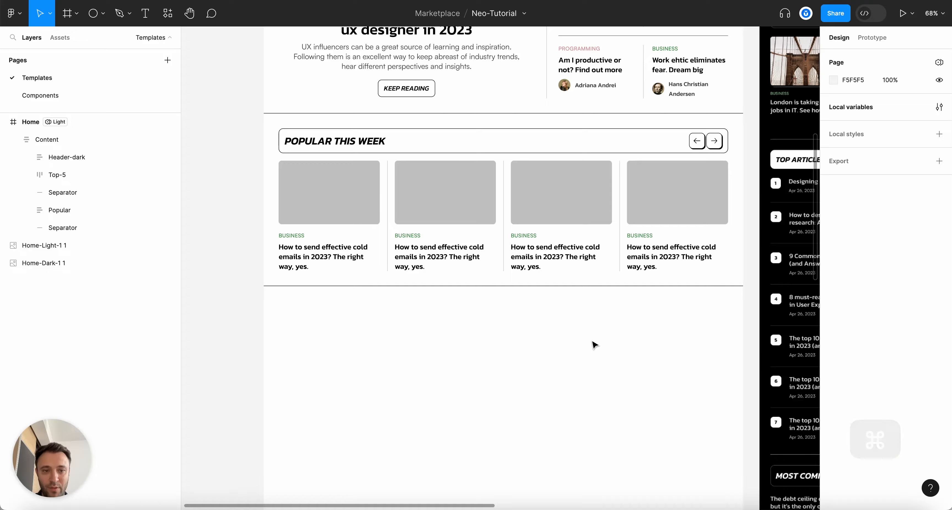
{"action": "scroll", "coordinate": [593, 344], "scroll_direction": "down", "scroll_amount": 3}
{"action": "scroll", "coordinate": [254, 211], "scroll_direction": "up", "scroll_amount": 3}
{"action": "scroll", "coordinate": [254, 211], "scroll_direction": "up", "scroll_amount": 3}
Set the Home frame's Tokens mode back to Dark
{"action": "key", "text": "alt+l"}
{"action": "left_click", "coordinate": [31, 121]}
{"action": "left_click", "coordinate": [901, 271]}
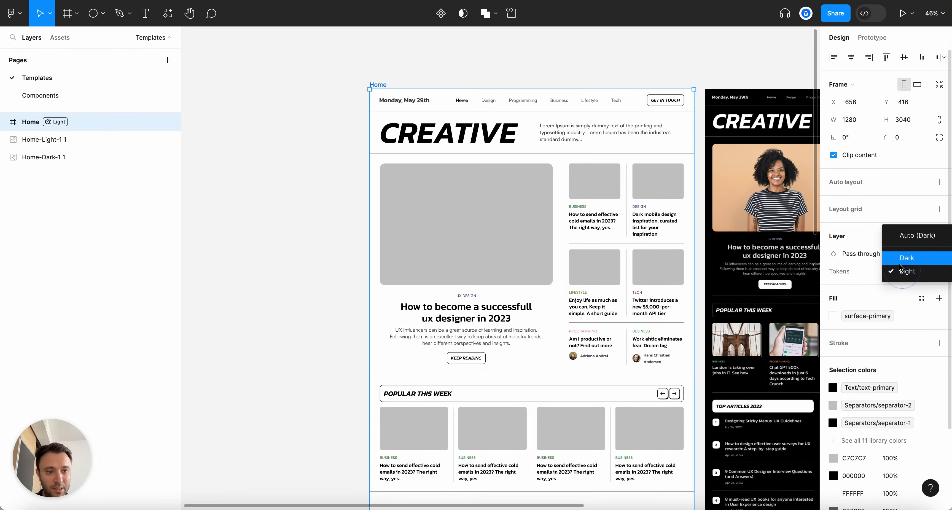
{"action": "left_click", "coordinate": [901, 258]}
{"action": "scroll", "coordinate": [555, 292], "scroll_direction": "down", "scroll_amount": 5}
{"action": "key", "text": "Escape"}
{"action": "scroll", "coordinate": [606, 314], "scroll_direction": "right", "scroll_amount": 5}
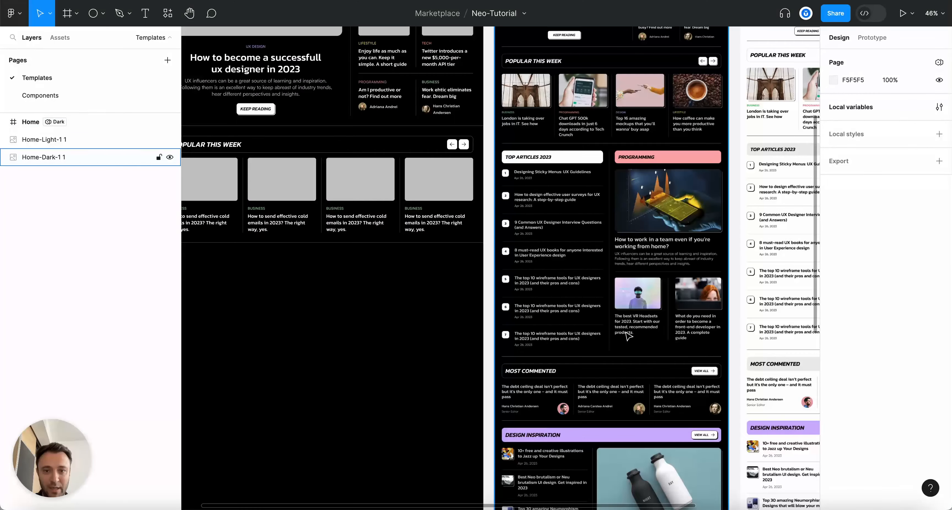
{"action": "scroll", "coordinate": [369, 314], "scroll_direction": "left", "scroll_amount": 3}
{"action": "scroll", "coordinate": [242, 288], "scroll_direction": "up", "scroll_amount": 3}
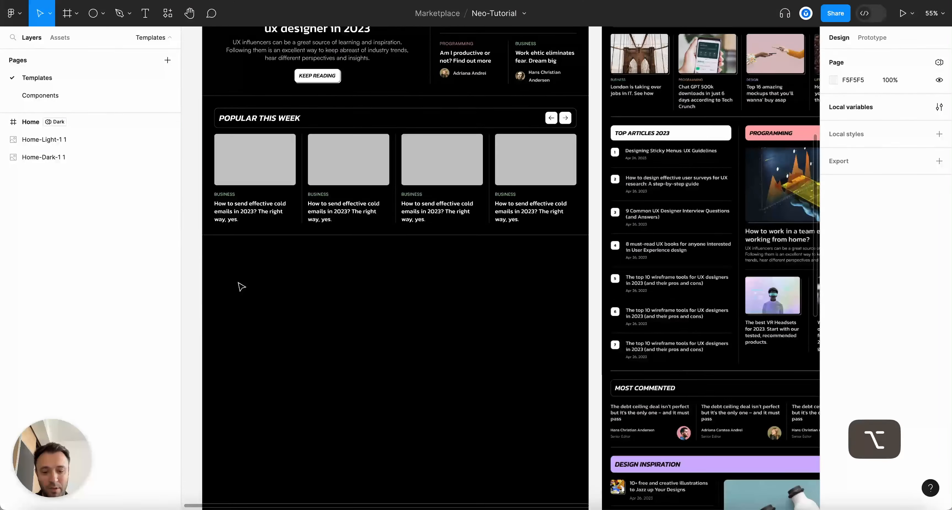
{"action": "scroll", "coordinate": [242, 287], "scroll_direction": "down", "scroll_amount": 5}
{"action": "scroll", "coordinate": [223, 278], "scroll_direction": "up", "scroll_amount": 3}
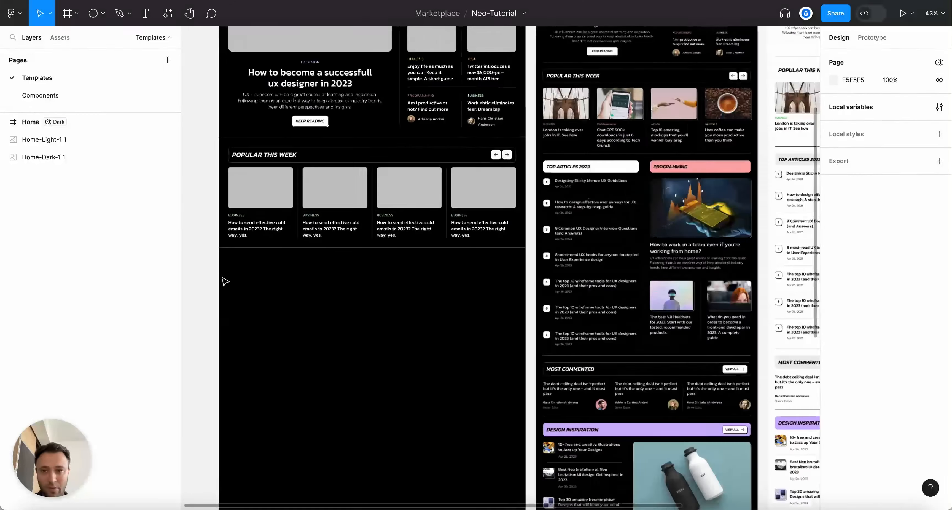
{"action": "scroll", "coordinate": [431, 318], "scroll_direction": "left", "scroll_amount": 3}
{"action": "scroll", "coordinate": [361, 310], "scroll_direction": "up", "scroll_amount": 3}
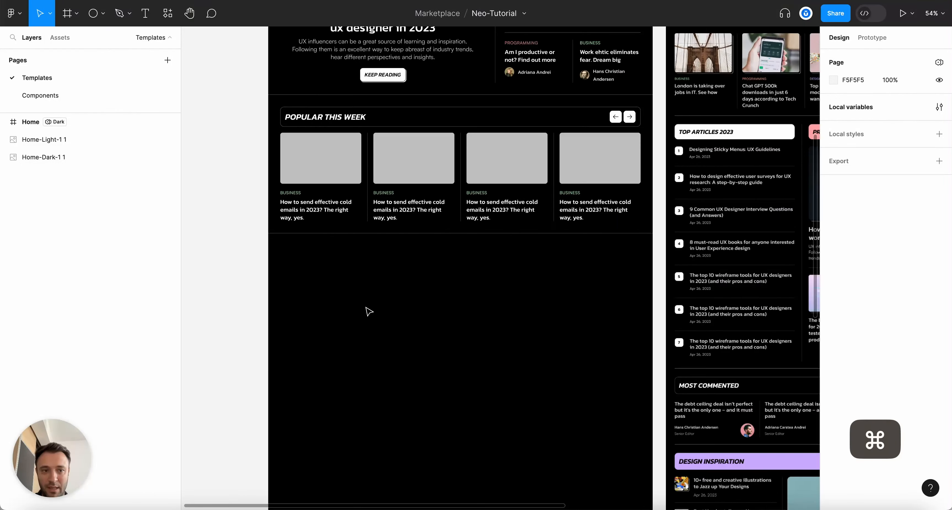
{"action": "scroll", "coordinate": [368, 311], "scroll_direction": "down", "scroll_amount": 3}
Duplicate the Popular section's Title frame with Cmd+D
{"action": "scroll", "coordinate": [365, 310], "scroll_direction": "up", "scroll_amount": 5}
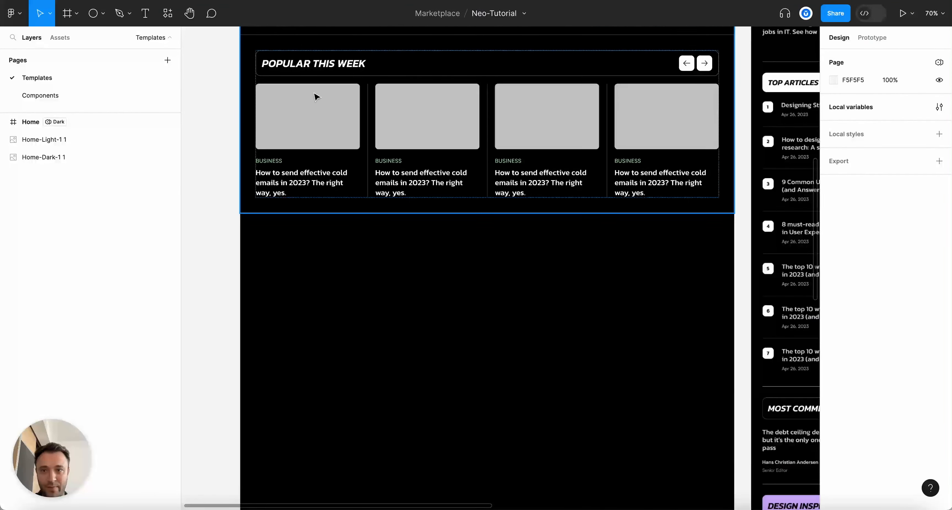
{"action": "left_click", "coordinate": [321, 65]}
{"action": "scroll", "coordinate": [402, 99], "scroll_direction": "down", "scroll_amount": 5}
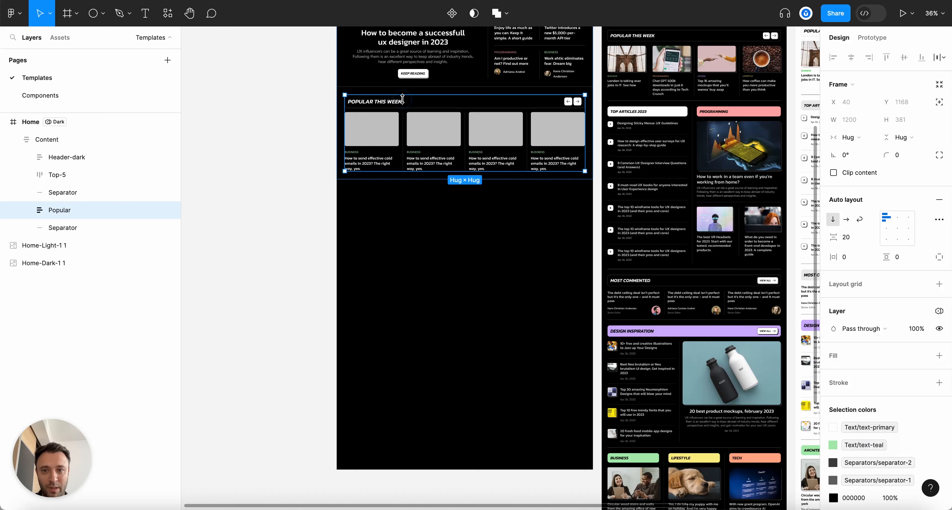
{"action": "left_click", "coordinate": [403, 103]}
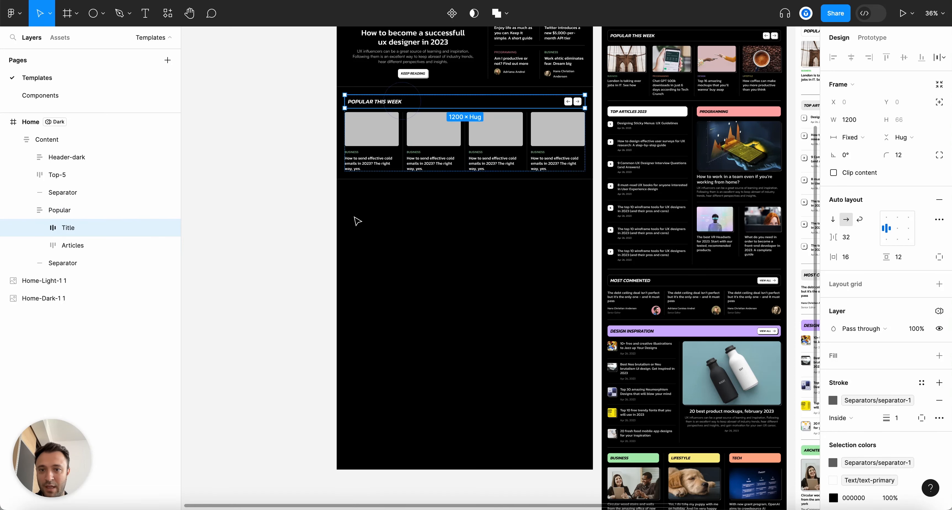
{"action": "key", "text": "super+d"}
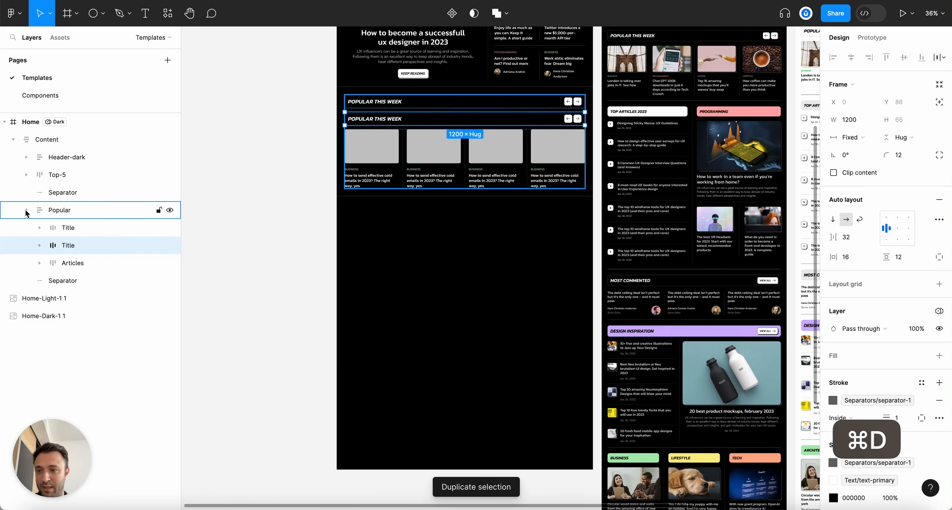
Move the title copy out of Popular to below the Separator in Content
{"action": "left_click_drag", "start_coordinate": [55, 272], "coordinate": [55, 273]}
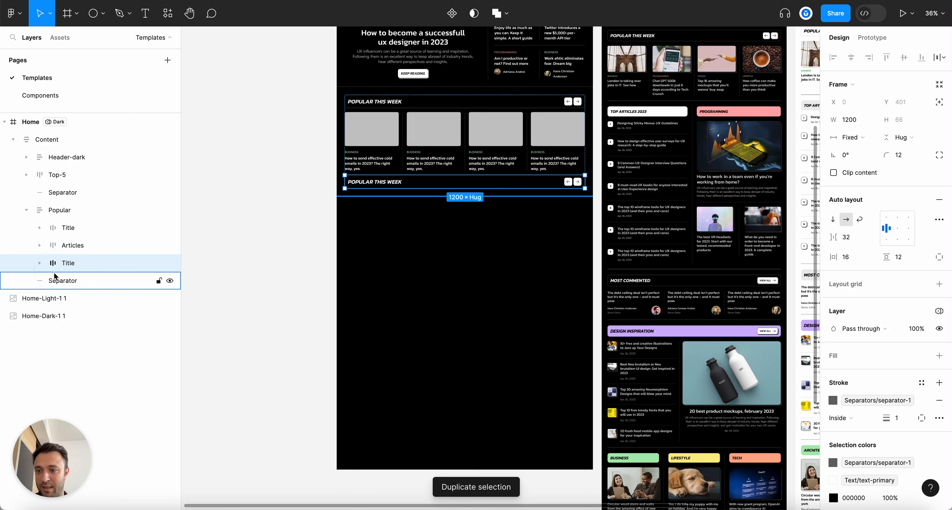
{"action": "left_click", "coordinate": [27, 209]}
{"action": "left_click", "coordinate": [27, 210]}
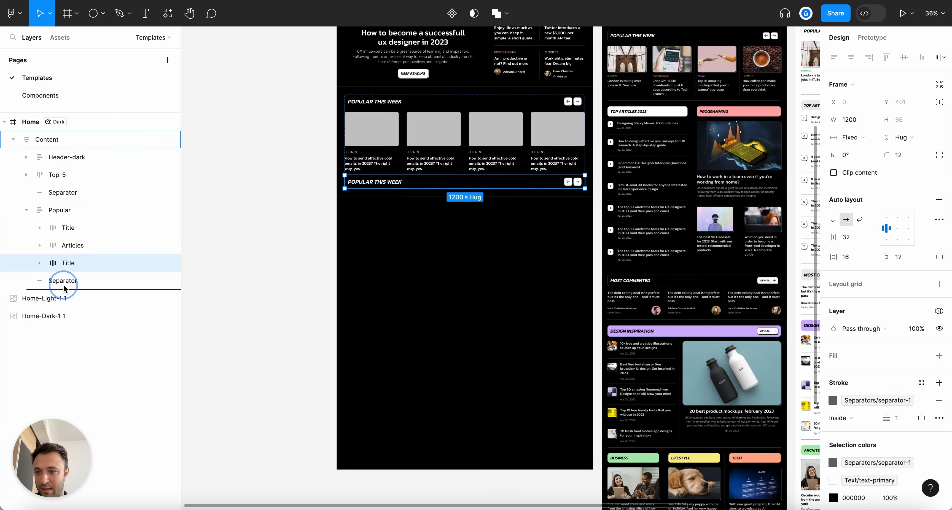
{"action": "left_click_drag", "start_coordinate": [64, 289], "coordinate": [64, 290]}
{"action": "left_click", "coordinate": [26, 210]}
{"action": "left_click", "coordinate": [60, 210]}
{"action": "left_click", "coordinate": [417, 277]}
{"action": "scroll", "coordinate": [383, 223], "scroll_direction": "up", "scroll_amount": 1}
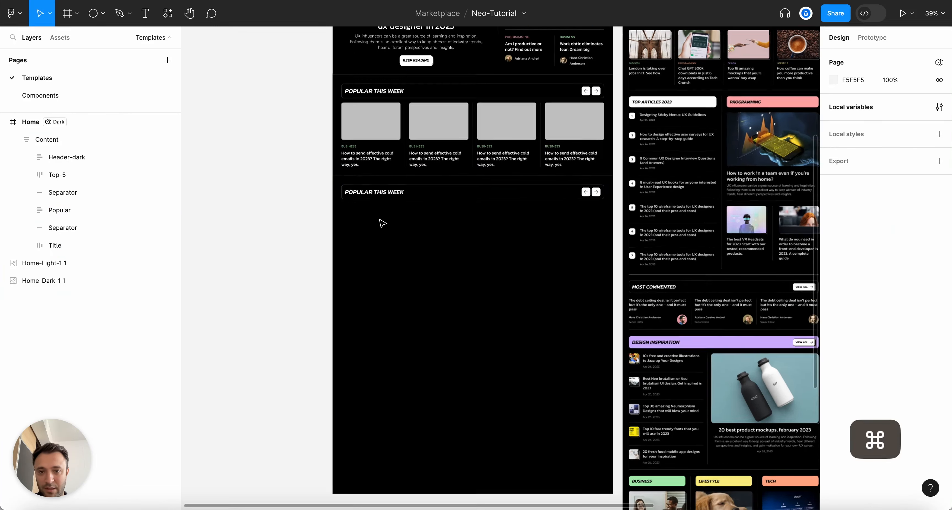
{"action": "left_click", "coordinate": [383, 224]}
{"action": "scroll", "coordinate": [467, 208], "scroll_direction": "up", "scroll_amount": 2}
{"action": "scroll", "coordinate": [468, 208], "scroll_direction": "right", "scroll_amount": 10}
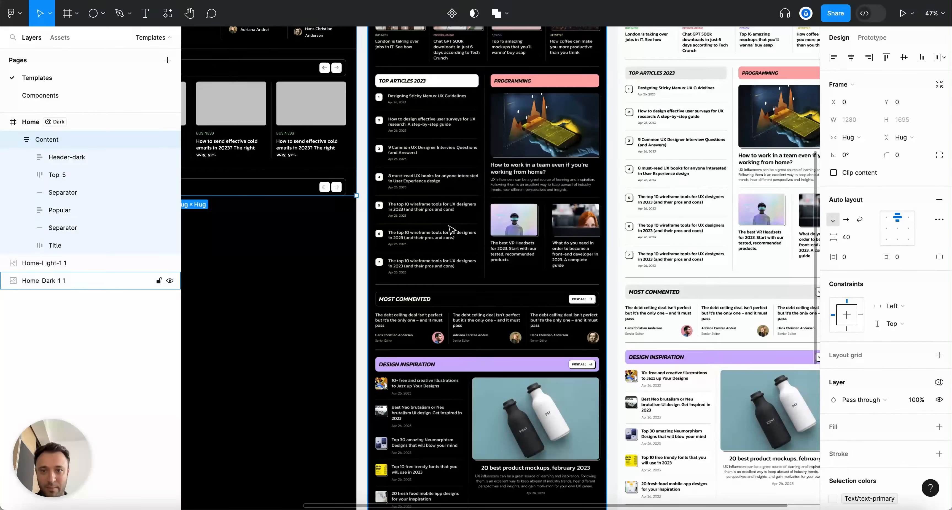
Change the copied title text to 'Top Articles 2023'
{"action": "scroll", "coordinate": [452, 230], "scroll_direction": "left", "scroll_amount": 10}
{"action": "scroll", "coordinate": [427, 202], "scroll_direction": "up", "scroll_amount": 4}
{"action": "double_click", "coordinate": [439, 189], "text": "super"}
{"action": "type", "text": "Top"}
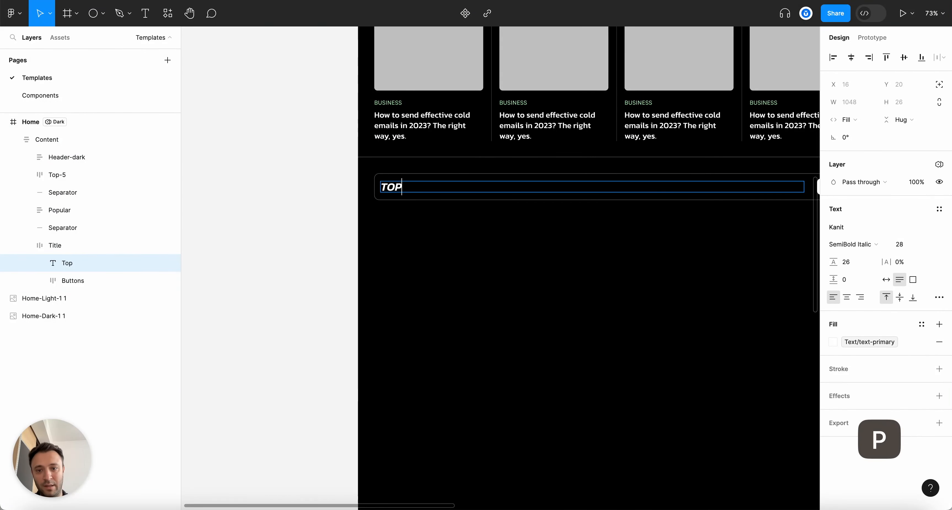
{"action": "type", "text": " Articles 202"}
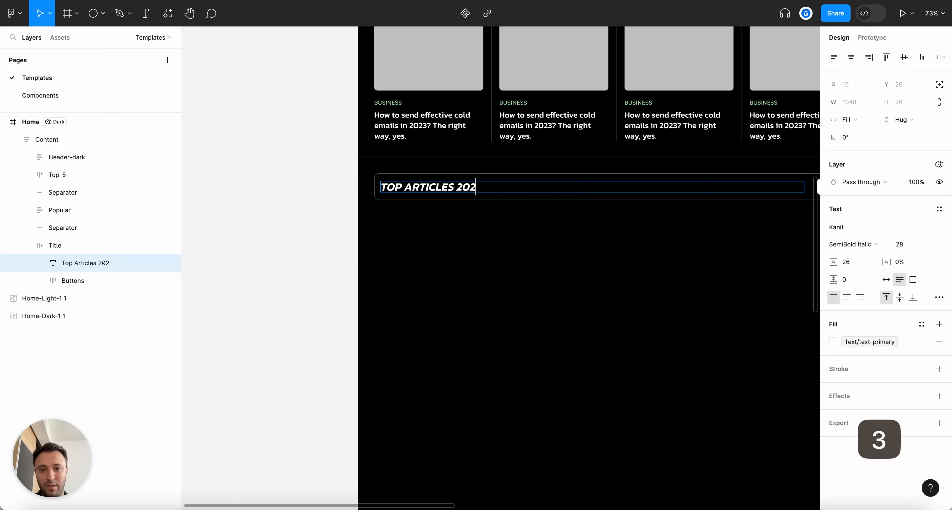
{"action": "type", "text": "3"}
{"action": "key", "text": "Escape"}
Delete the Buttons layer from the copied title bar
{"action": "scroll", "coordinate": [521, 268], "scroll_direction": "down", "scroll_amount": 6}
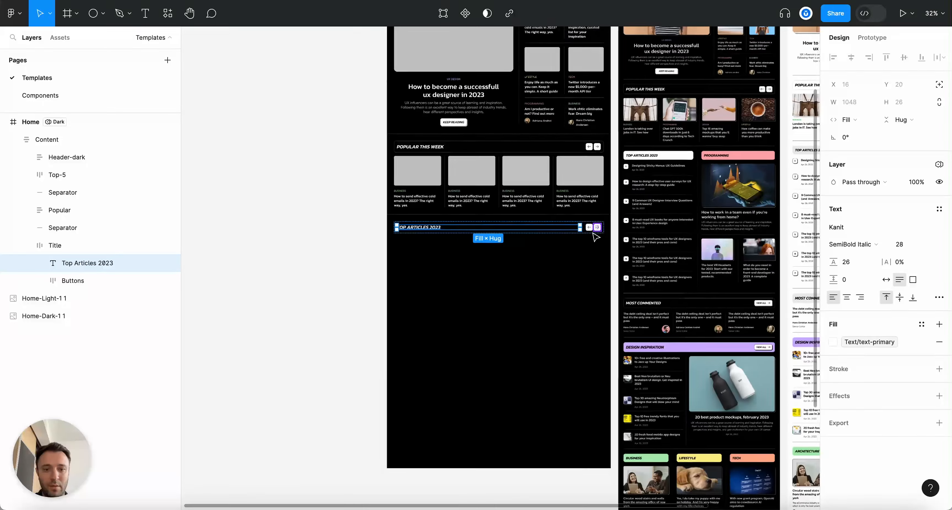
{"action": "scroll", "coordinate": [595, 236], "scroll_direction": "up", "scroll_amount": 6}
{"action": "left_click", "coordinate": [72, 281]}
{"action": "key", "text": "BackSpace"}
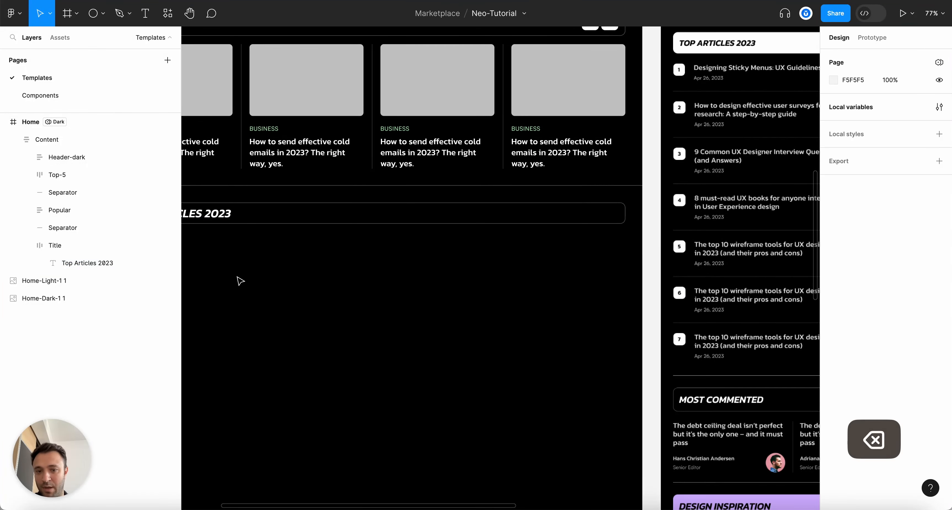
{"action": "left_click", "coordinate": [51, 245]}
{"action": "left_click", "coordinate": [26, 245]}
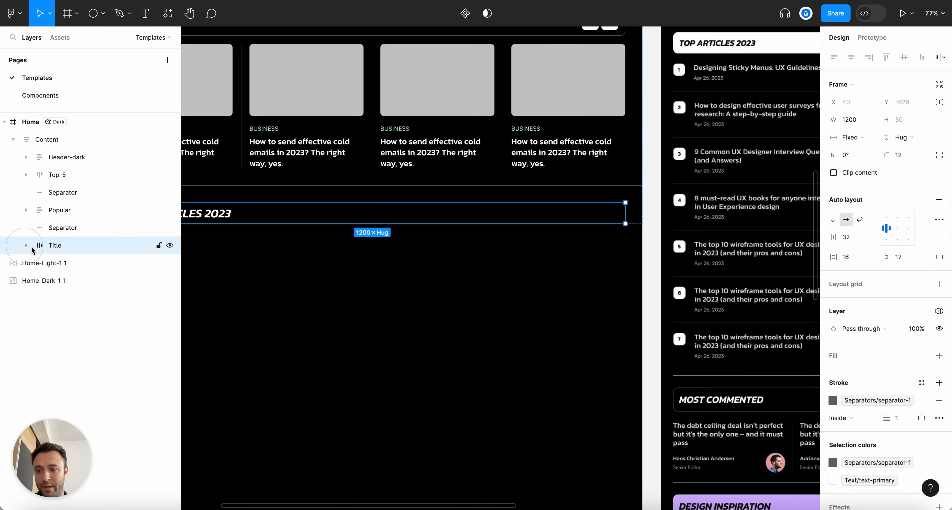
{"action": "scroll", "coordinate": [414, 264], "scroll_direction": "down", "scroll_amount": 4}
{"action": "scroll", "coordinate": [347, 273], "scroll_direction": "up", "scroll_amount": 4}
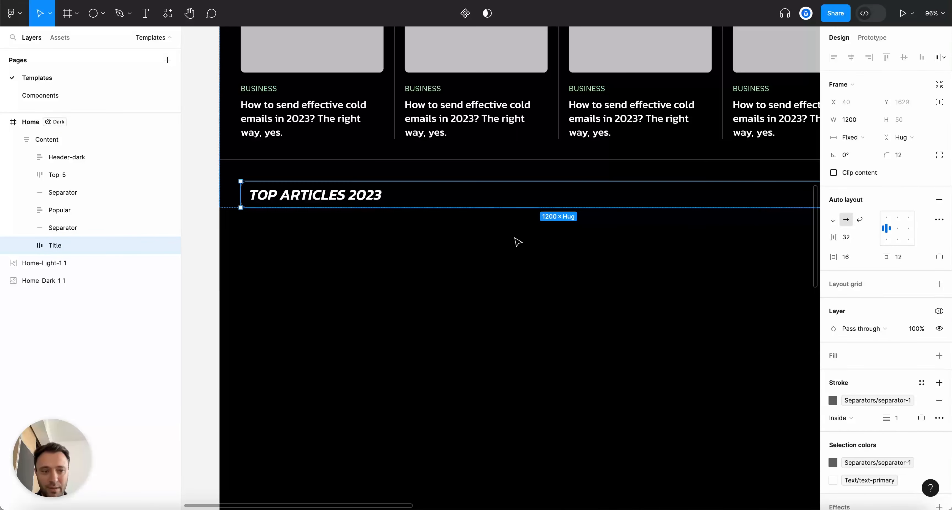
Fill the Title bar with the surface-invert colour style
{"action": "left_click", "coordinate": [921, 357]}
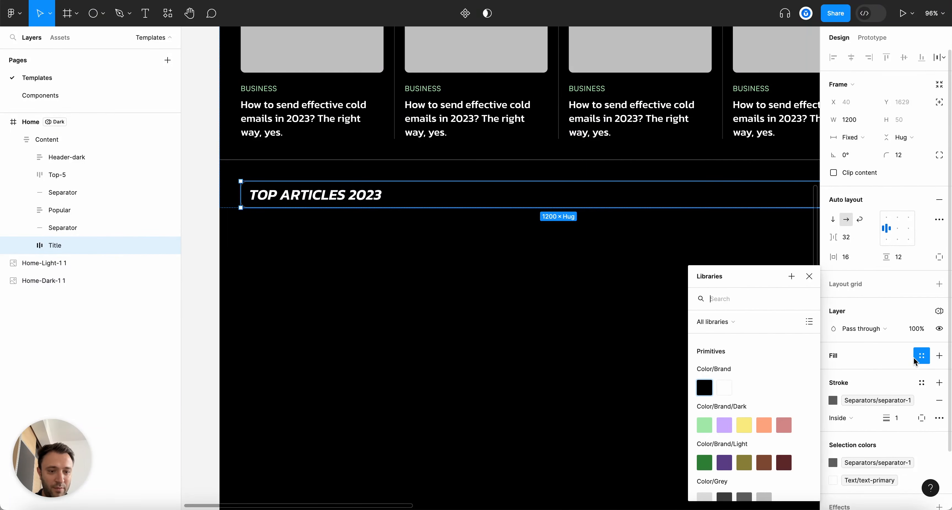
{"action": "type", "text": "surface"}
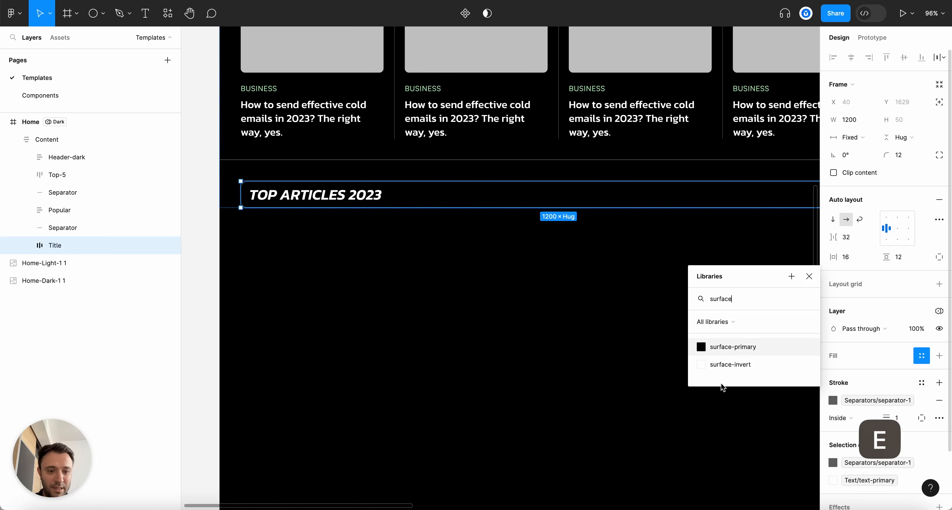
{"action": "left_click", "coordinate": [703, 365]}
Search the 'text' colour styles for the Top Articles 2023 text fill, then dismiss them
{"action": "left_click", "coordinate": [299, 187], "text": "super"}
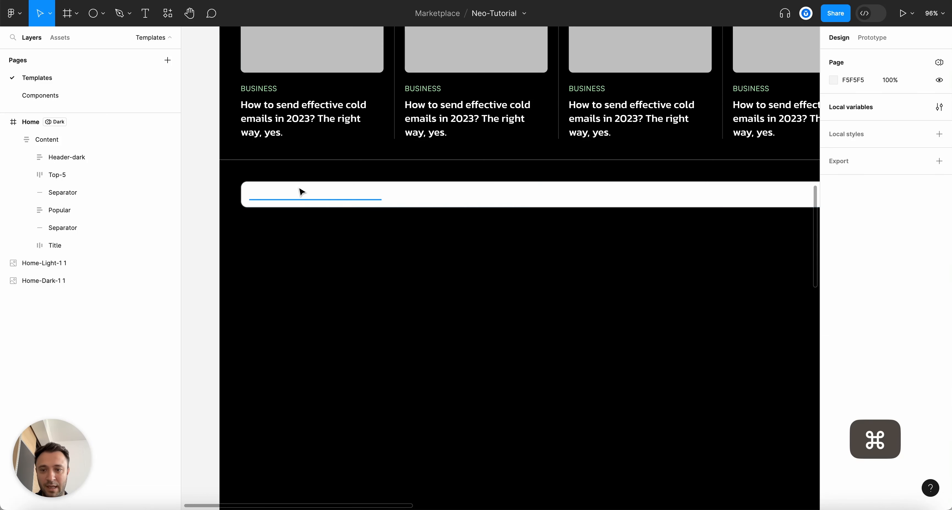
{"action": "left_click", "coordinate": [832, 342]}
{"action": "type", "text": "text"}
{"action": "left_click", "coordinate": [524, 397]}
{"action": "scroll", "coordinate": [569, 128], "scroll_direction": "down", "scroll_amount": 10}
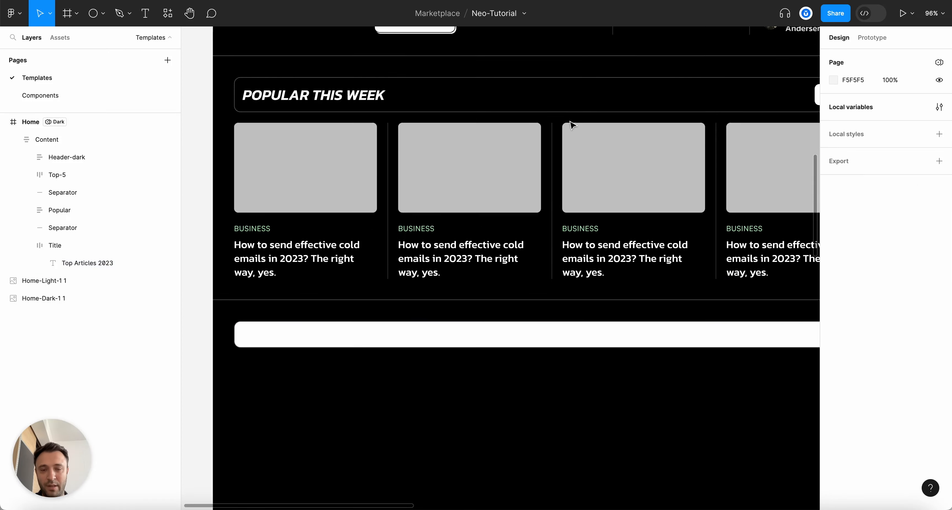
{"action": "scroll", "coordinate": [385, 139], "scroll_direction": "up", "scroll_amount": 4}
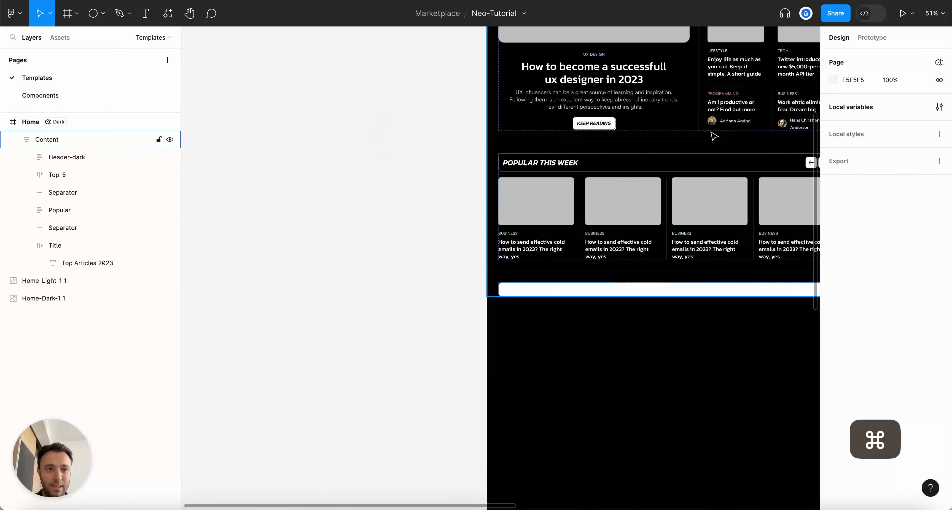
Open local variables and switch to the Text group of the Tokens collection
{"action": "left_click", "coordinate": [939, 106]}
{"action": "left_click", "coordinate": [476, 90]}
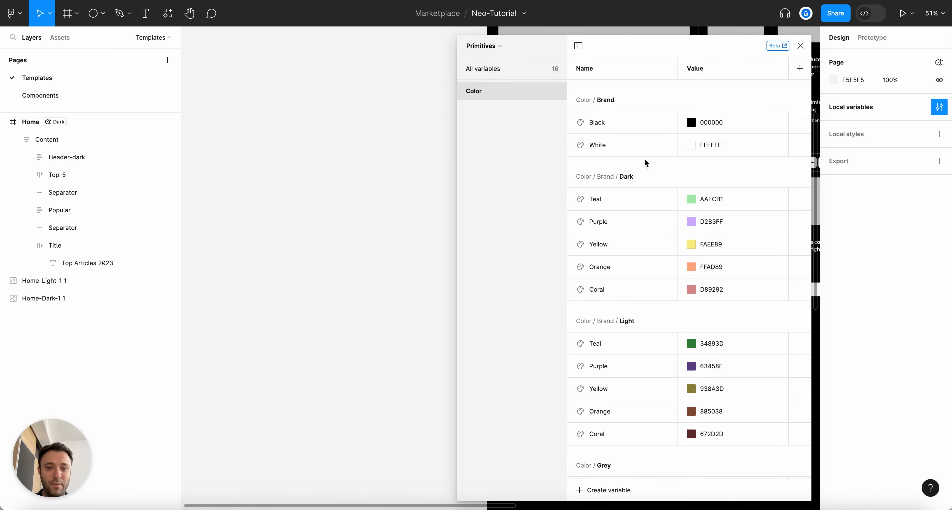
{"action": "left_click", "coordinate": [461, 92]}
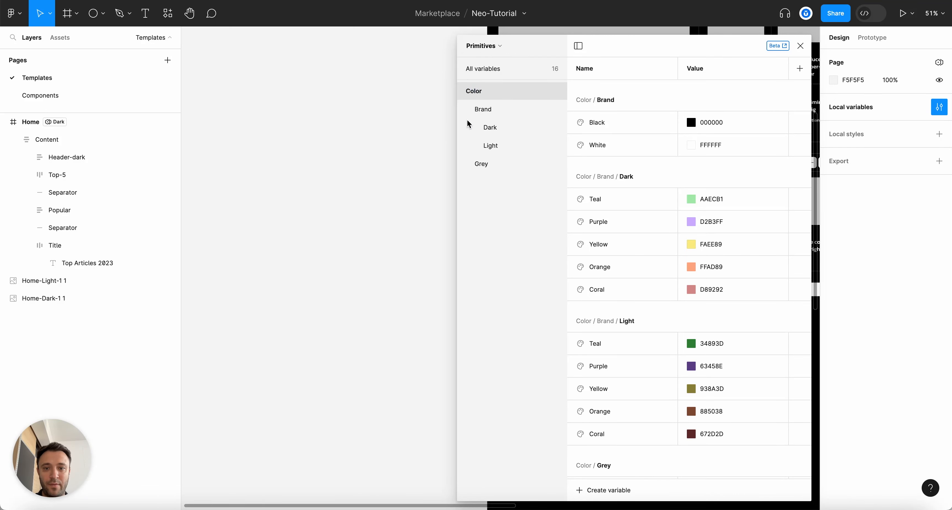
{"action": "left_click", "coordinate": [461, 91]}
{"action": "left_click", "coordinate": [494, 51]}
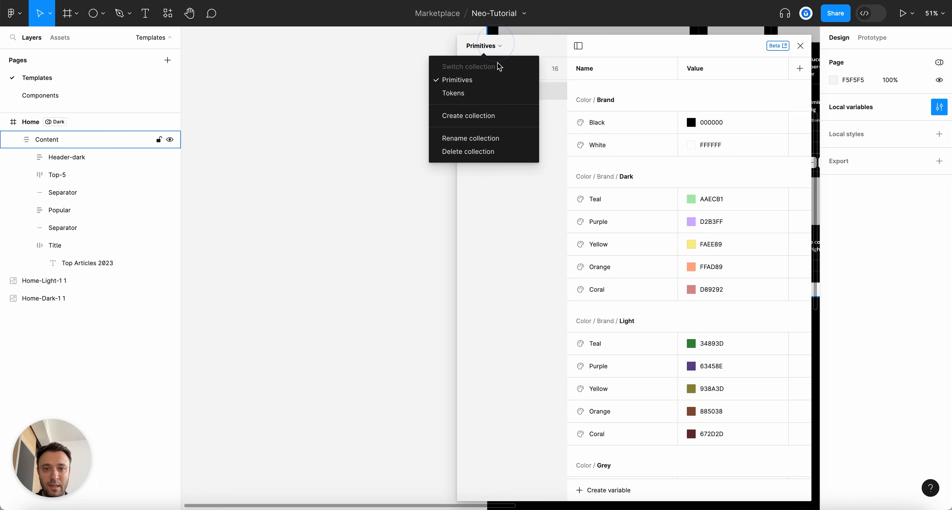
{"action": "left_click", "coordinate": [487, 93]}
{"action": "left_click", "coordinate": [395, 90]}
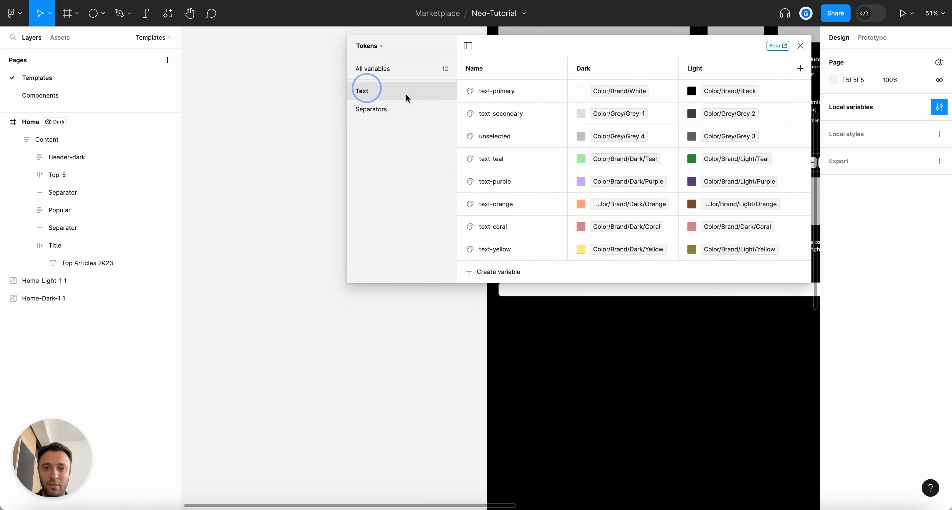
Duplicate the text-primary variable and rename the copy text-invert
{"action": "right_click", "coordinate": [508, 94]}
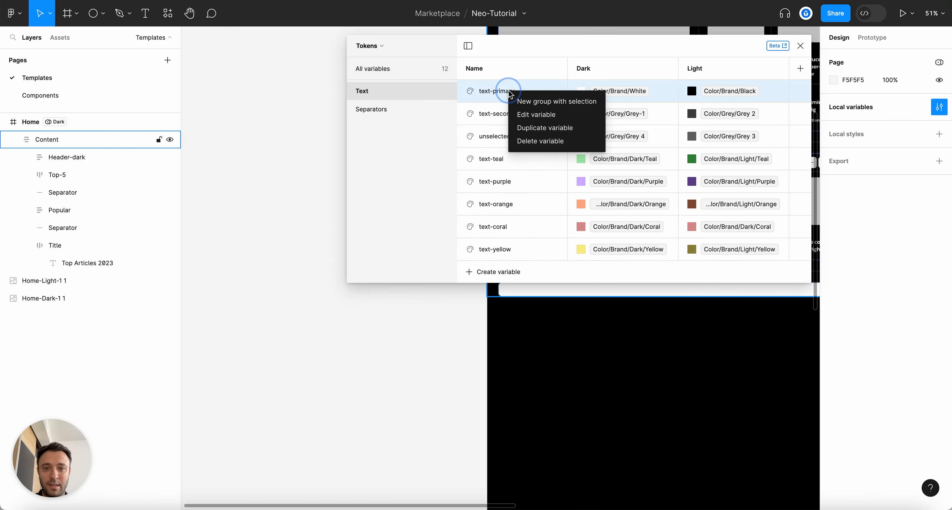
{"action": "left_click", "coordinate": [551, 133]}
{"action": "double_click", "coordinate": [506, 114]}
{"action": "type", "text": "invert"}
{"action": "key", "text": "shift+super+Right"}
{"action": "key", "text": "BackSpace"}
{"action": "key", "text": "Return"}
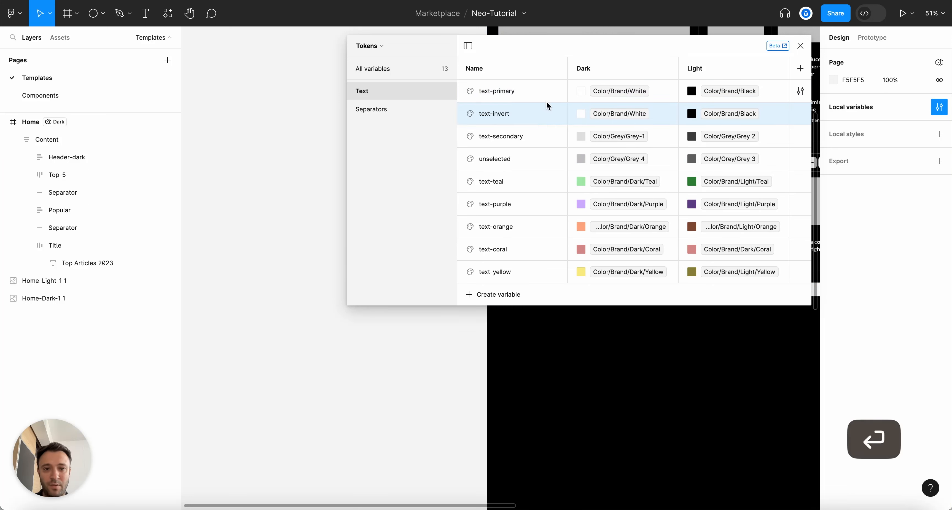
Move text-secondary above text-invert, set text-invert's Dark value to Color/Brand/Black, and close variables
{"action": "left_click", "coordinate": [520, 138]}
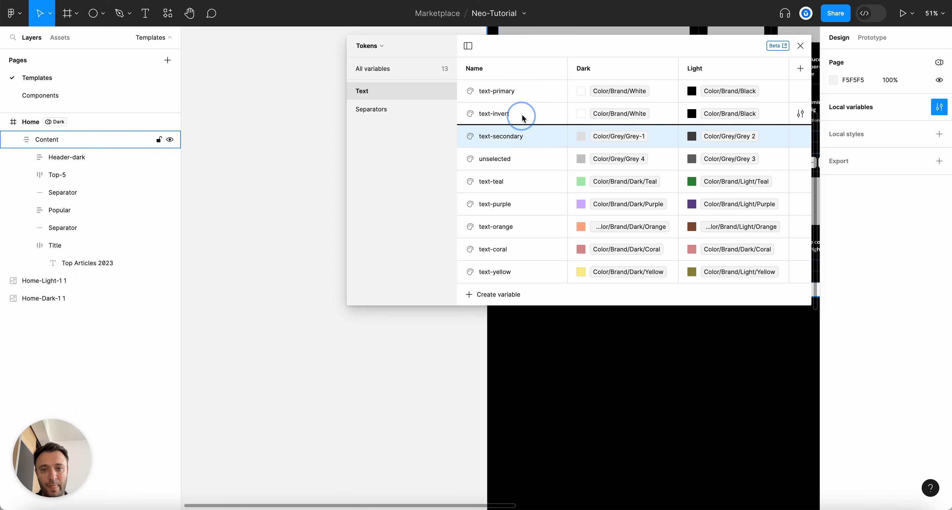
{"action": "left_click_drag", "start_coordinate": [524, 113], "coordinate": [524, 113]}
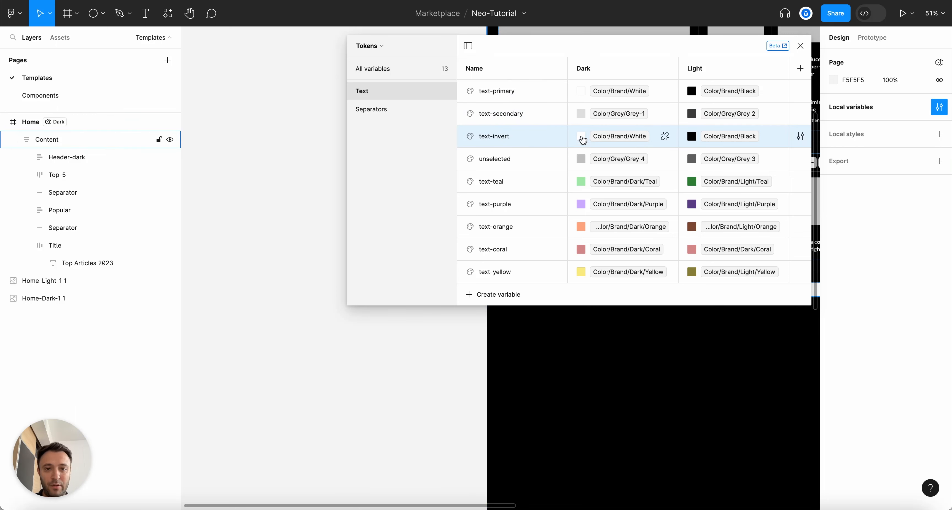
{"action": "left_click", "coordinate": [581, 137]}
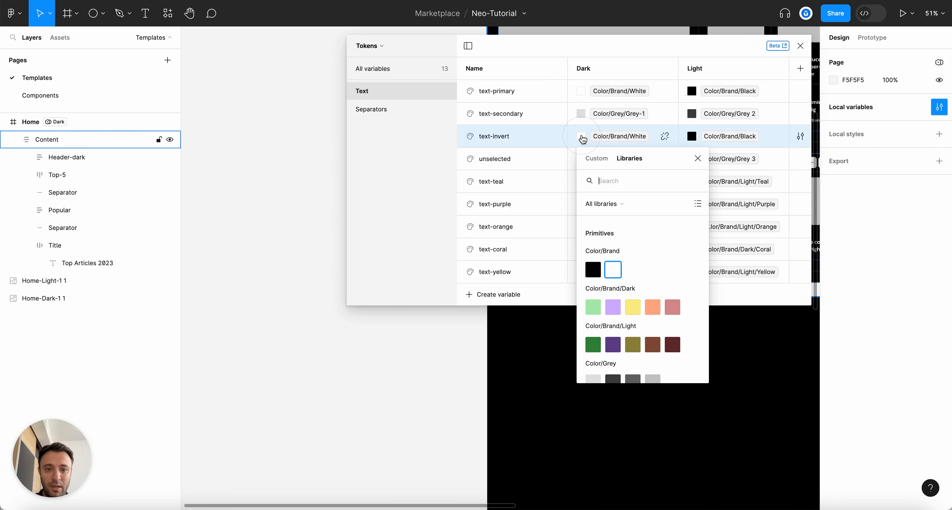
{"action": "left_click", "coordinate": [593, 269]}
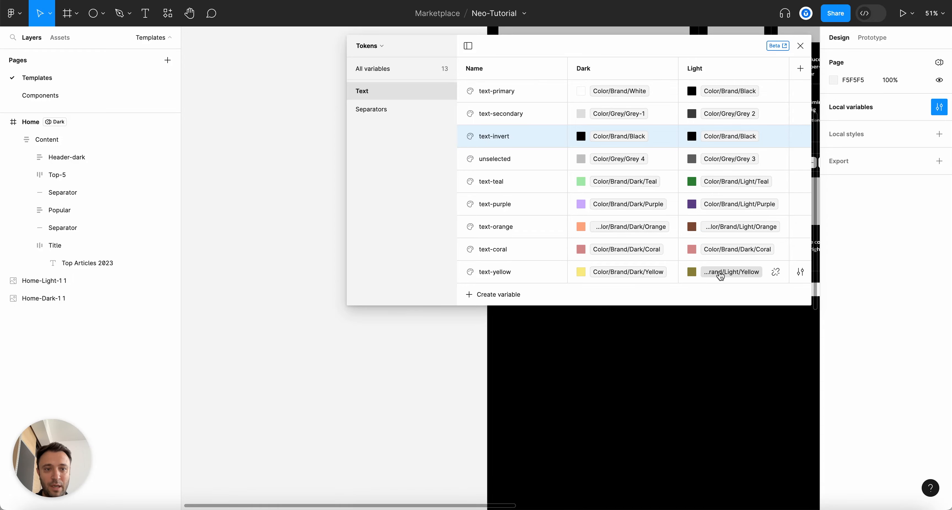
{"action": "left_click", "coordinate": [801, 47]}
{"action": "scroll", "coordinate": [682, 211], "scroll_direction": "down", "scroll_amount": 5}
Fill the TOP ARTICLES 2023 text with the Text/text-invert colour variable
{"action": "scroll", "coordinate": [681, 211], "scroll_direction": "up", "scroll_amount": 5}
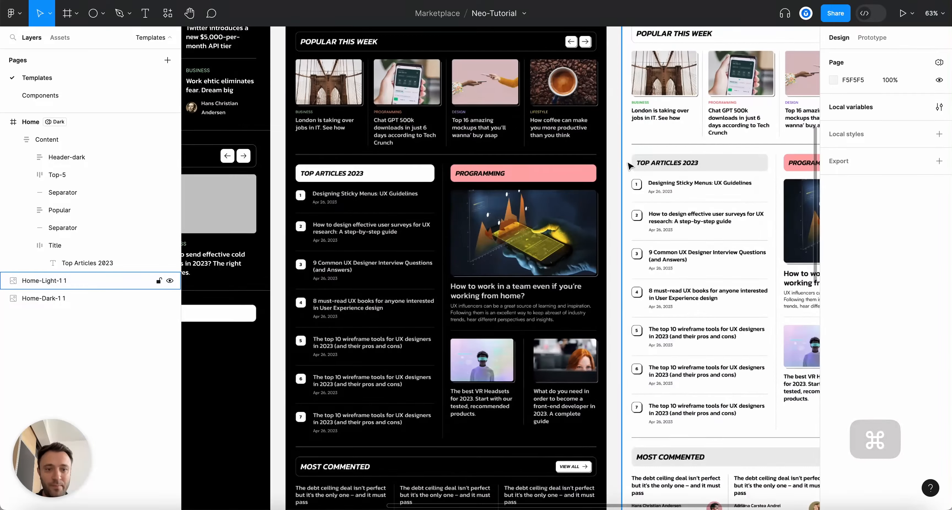
{"action": "scroll", "coordinate": [674, 176], "scroll_direction": "down", "scroll_amount": 5}
{"action": "scroll", "coordinate": [221, 263], "scroll_direction": "up", "scroll_amount": 8}
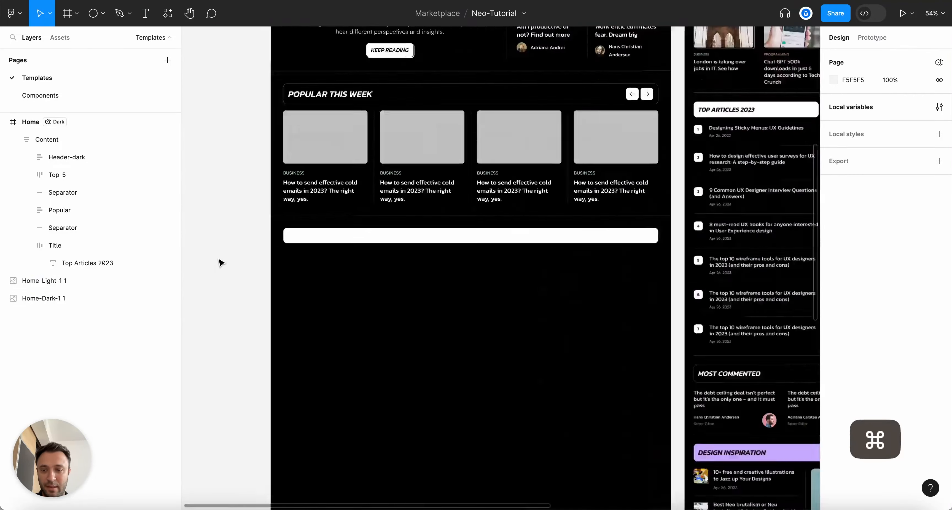
{"action": "left_click", "coordinate": [392, 224], "text": "super"}
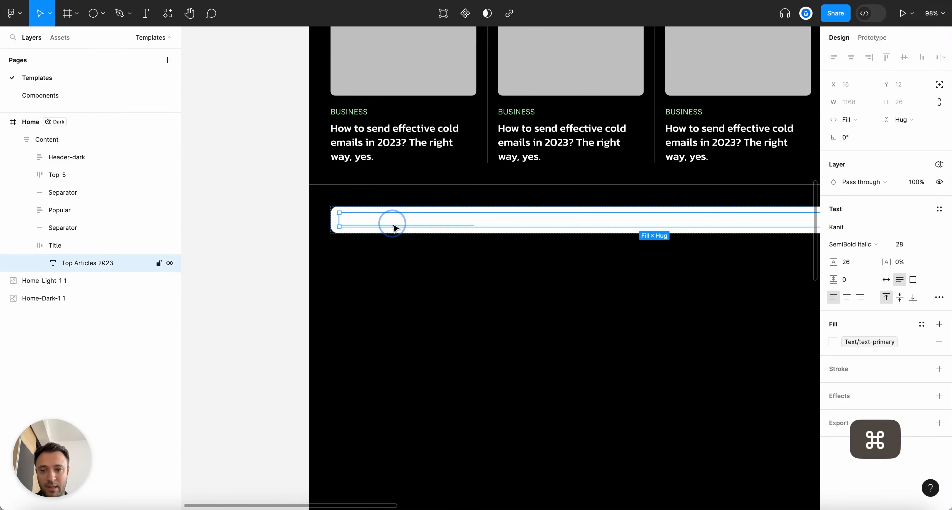
{"action": "left_click", "coordinate": [831, 342]}
{"action": "type", "text": "text"}
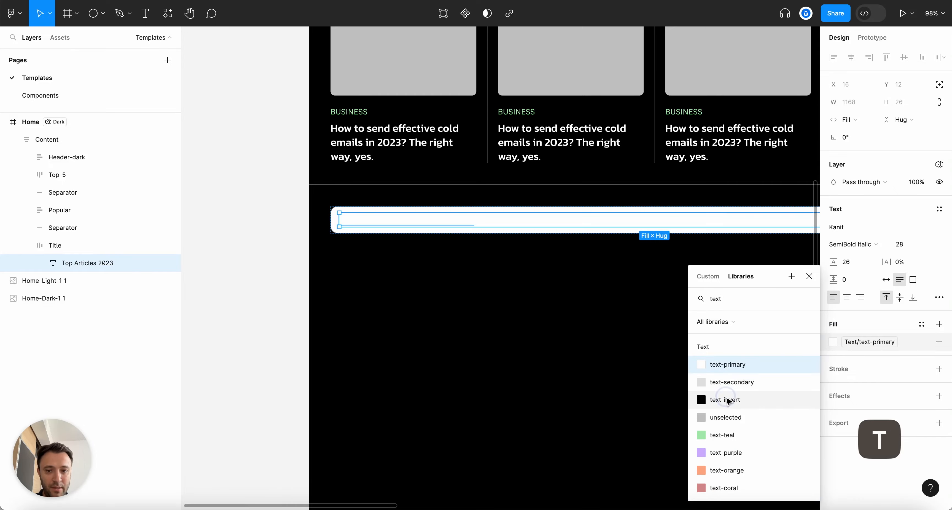
{"action": "left_click", "coordinate": [726, 401]}
{"action": "key", "text": "Escape"}
Remove the outline stroke from the TOP ARTICLES 2023 title bar
{"action": "scroll", "coordinate": [542, 363], "scroll_direction": "down", "scroll_amount": 5}
{"action": "scroll", "coordinate": [599, 363], "scroll_direction": "up", "scroll_amount": 8}
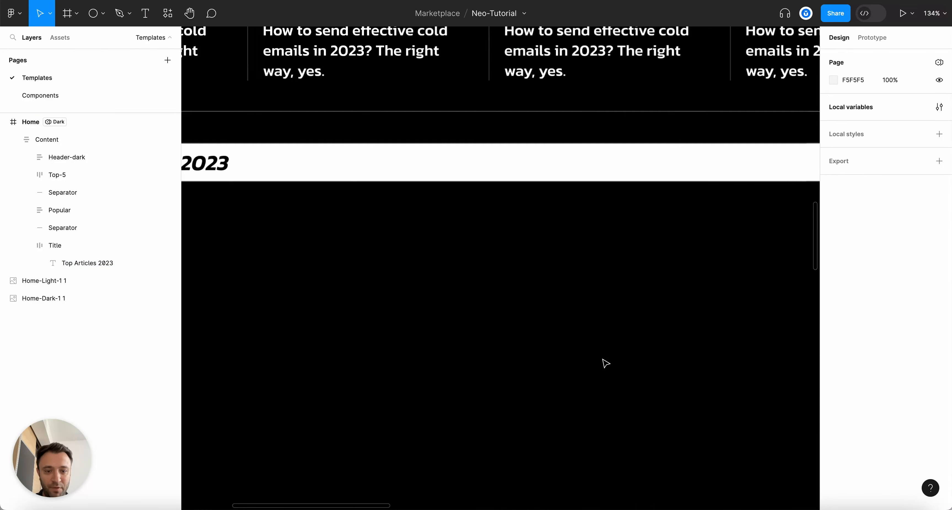
{"action": "scroll", "coordinate": [603, 359], "scroll_direction": "up", "scroll_amount": 2}
{"action": "left_click", "coordinate": [568, 125]}
{"action": "left_click", "coordinate": [574, 131], "text": "super"}
{"action": "scroll", "coordinate": [630, 178], "scroll_direction": "down", "scroll_amount": 8}
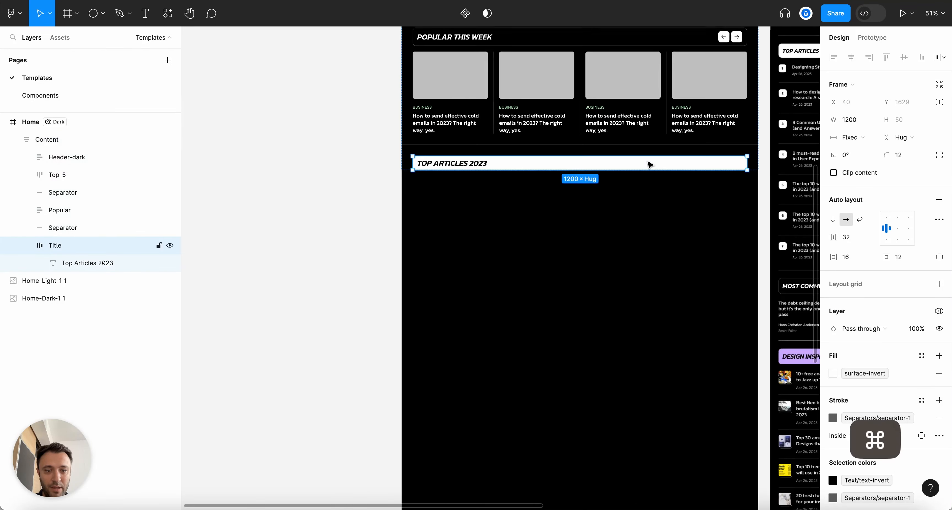
{"action": "scroll", "coordinate": [874, 301], "scroll_direction": "down", "scroll_amount": 3}
{"action": "left_click", "coordinate": [939, 317]}
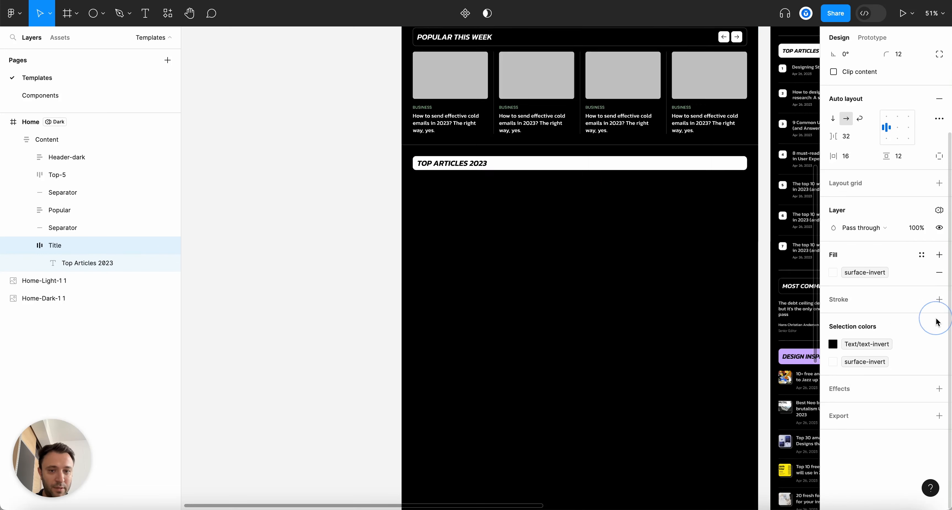
{"action": "left_click", "coordinate": [631, 279]}
Raise the title bar's vertical padding to 16 and enter 16 in its corner radius field
{"action": "scroll", "coordinate": [483, 226], "scroll_direction": "up", "scroll_amount": 5}
{"action": "left_click", "coordinate": [485, 134]}
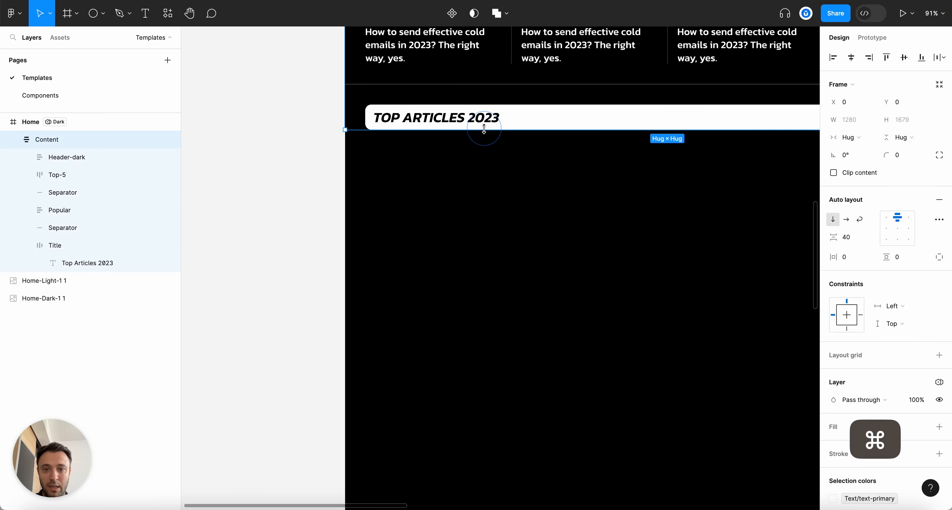
{"action": "left_click", "coordinate": [532, 124], "text": "super"}
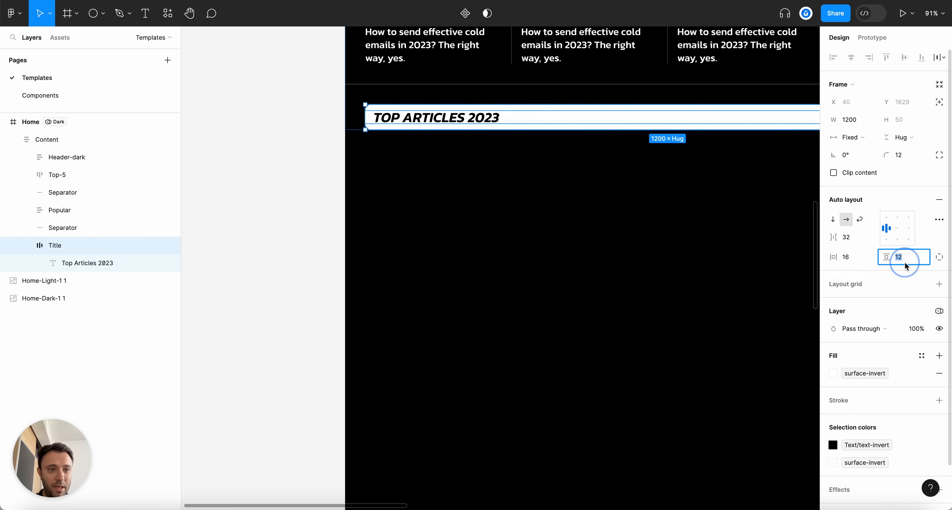
{"action": "key", "text": "Up"}
{"action": "key", "text": "Up"}
{"action": "key", "text": "Up"}
{"action": "key", "text": "Up"}
{"action": "left_click", "coordinate": [902, 154]}
{"action": "type", "text": "16"}
{"action": "key", "text": "Return"}
Compare the POPULAR THIS WEEK and TOP ARTICLES 2023 title bars by selecting each
{"action": "scroll", "coordinate": [497, 253], "scroll_direction": "down", "scroll_amount": 5}
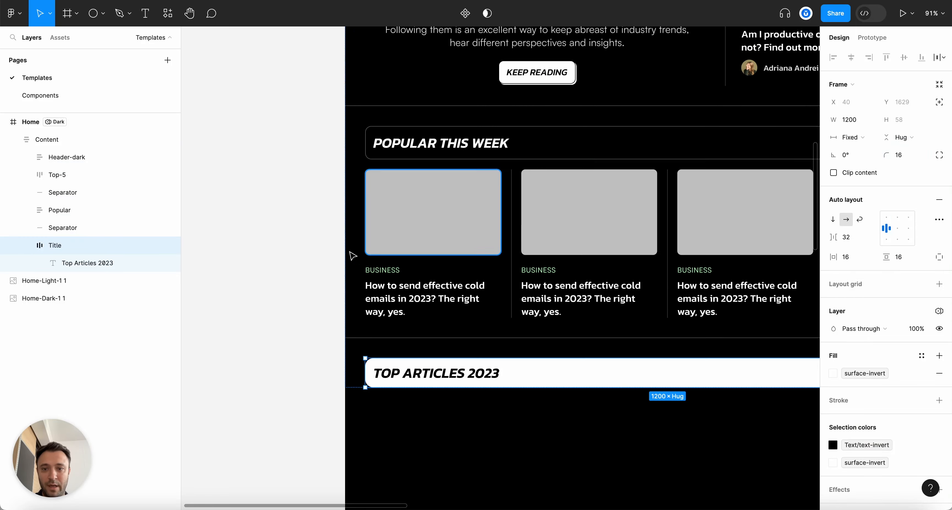
{"action": "scroll", "coordinate": [406, 374], "scroll_direction": "up", "scroll_amount": 5}
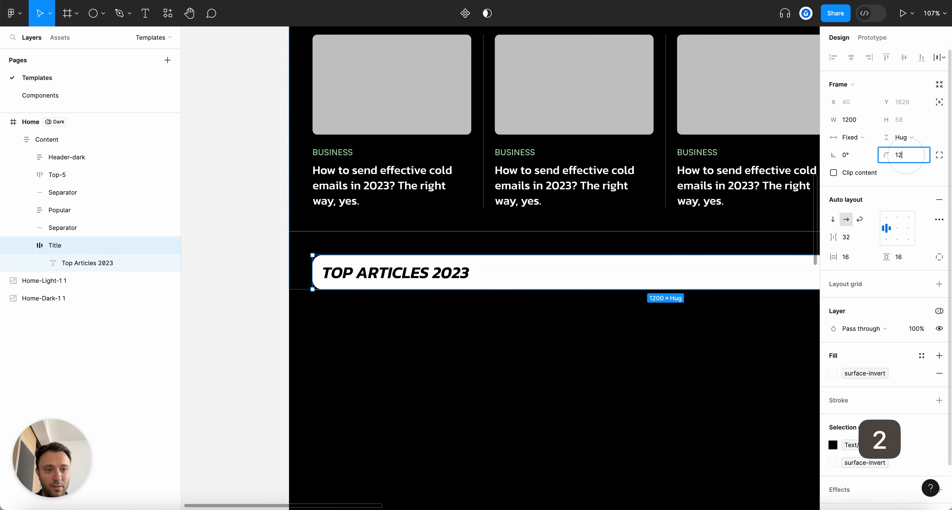
{"action": "scroll", "coordinate": [510, 187], "scroll_direction": "up", "scroll_amount": 5}
{"action": "left_click", "coordinate": [474, 184]}
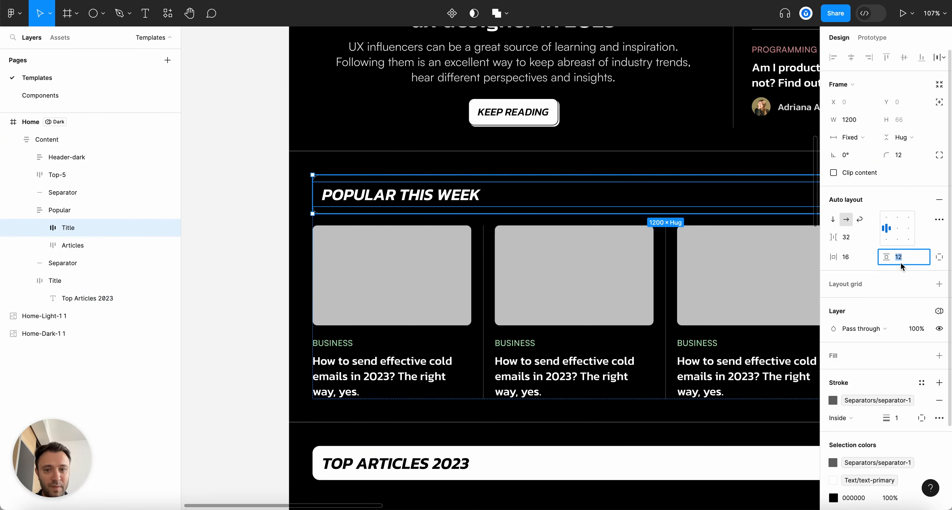
{"action": "scroll", "coordinate": [573, 270], "scroll_direction": "down", "scroll_amount": 5}
{"action": "scroll", "coordinate": [567, 482], "scroll_direction": "right", "scroll_amount": 3}
{"action": "left_click", "coordinate": [518, 469]}
{"action": "scroll", "coordinate": [518, 469], "scroll_direction": "up", "scroll_amount": 3}
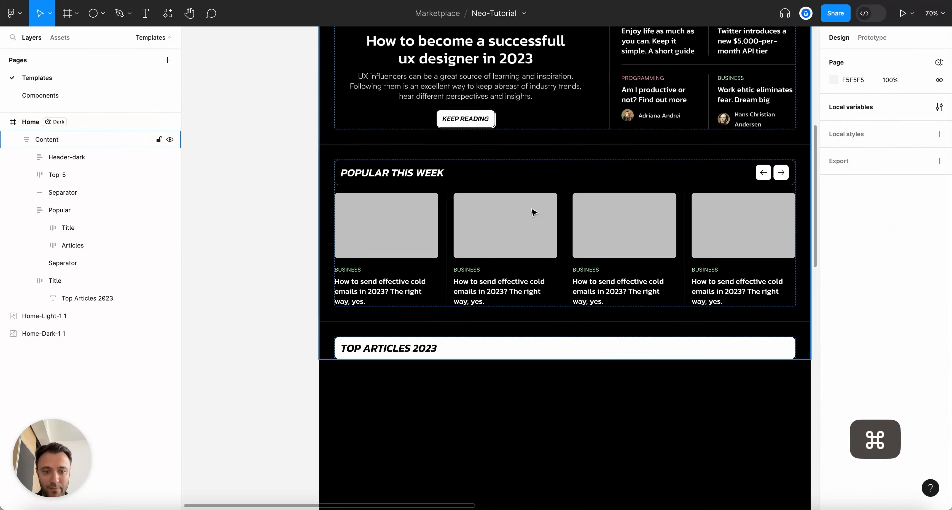
{"action": "left_click", "coordinate": [576, 345]}
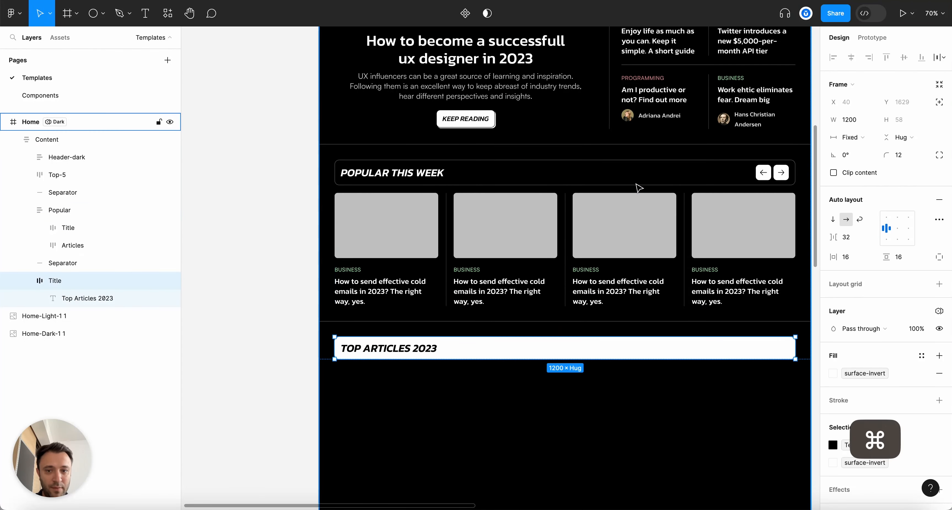
{"action": "left_click", "coordinate": [432, 173], "text": "super"}
{"action": "left_click", "coordinate": [84, 232]}
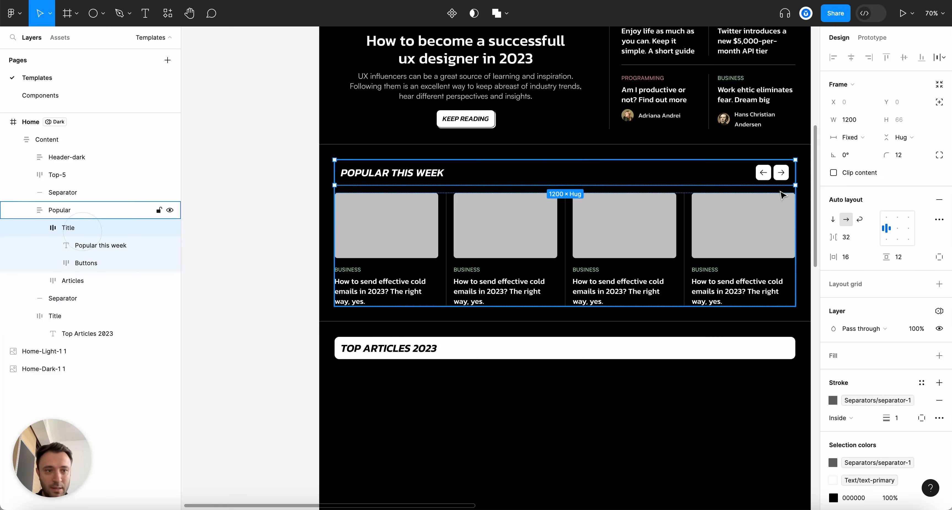
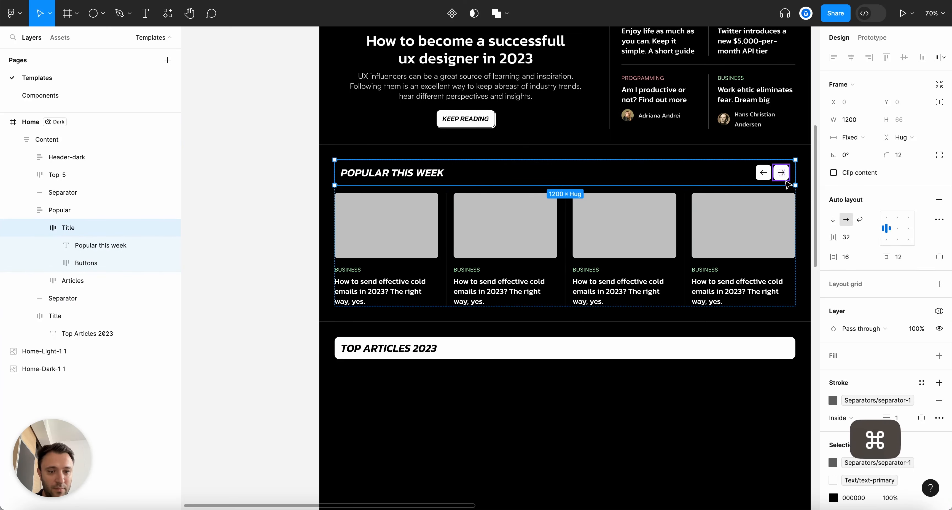
Clear the selection and collapse all groups in the layer list
{"action": "scroll", "coordinate": [569, 366], "scroll_direction": "down", "scroll_amount": 1}
{"action": "left_click", "coordinate": [570, 366]}
{"action": "scroll", "coordinate": [570, 365], "scroll_direction": "up", "scroll_amount": 2}
{"action": "key", "text": "alt+l"}
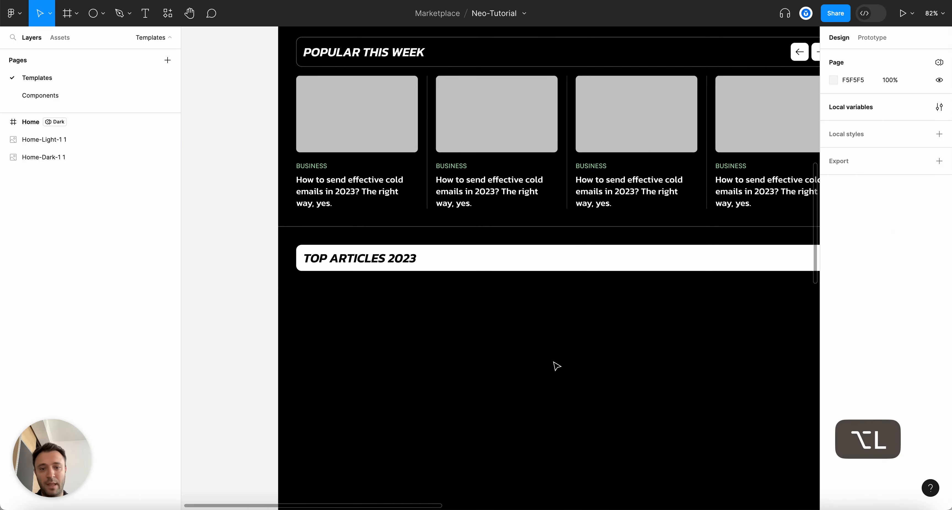
Pan and zoom to compare the empty TOP ARTICLES 2023 area with the Home-Dark reference
{"action": "scroll", "coordinate": [553, 362], "scroll_direction": "down", "scroll_amount": 5}
{"action": "scroll", "coordinate": [565, 363], "scroll_direction": "right", "scroll_amount": 2}
{"action": "scroll", "coordinate": [425, 374], "scroll_direction": "up", "scroll_amount": 3}
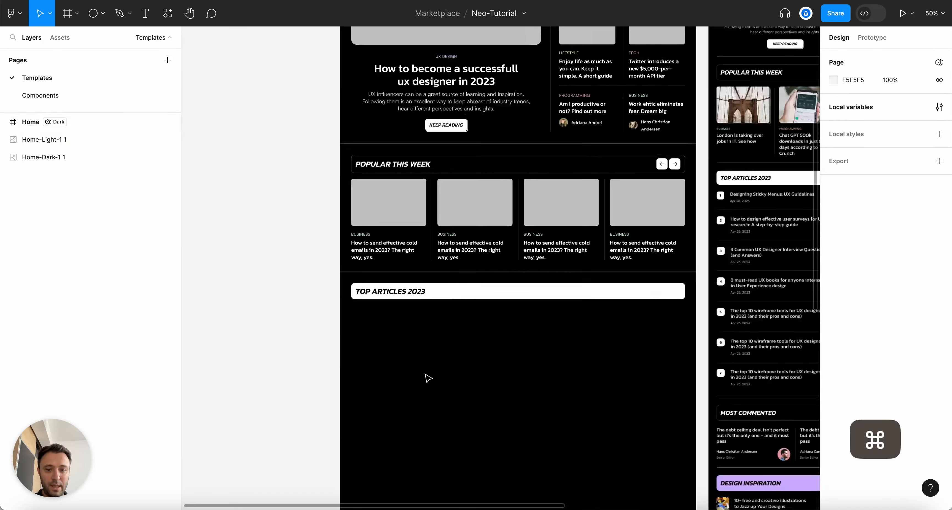
{"action": "scroll", "coordinate": [457, 338], "scroll_direction": "right", "scroll_amount": 1}
{"action": "scroll", "coordinate": [410, 335], "scroll_direction": "up", "scroll_amount": 4}
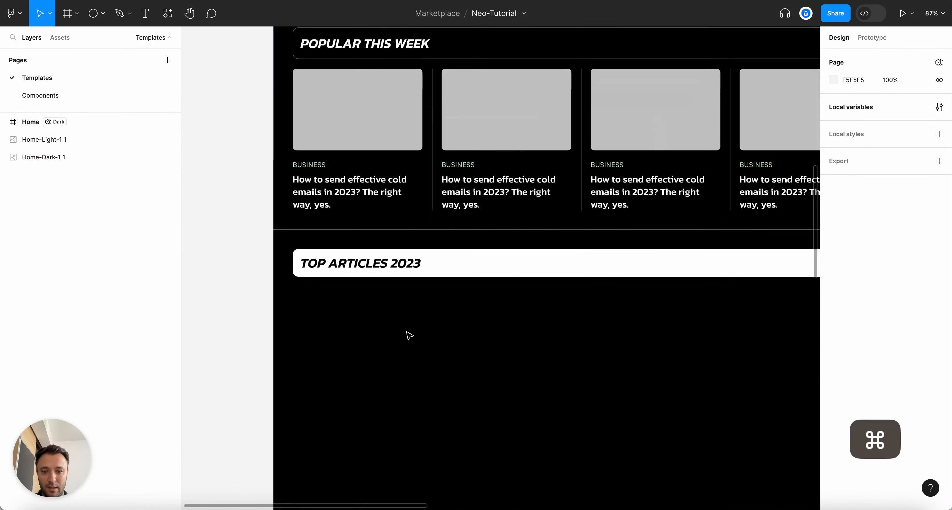
{"action": "scroll", "coordinate": [609, 337], "scroll_direction": "down", "scroll_amount": 2}
{"action": "scroll", "coordinate": [609, 336], "scroll_direction": "down", "scroll_amount": 3}
{"action": "scroll", "coordinate": [665, 406], "scroll_direction": "up", "scroll_amount": 4}
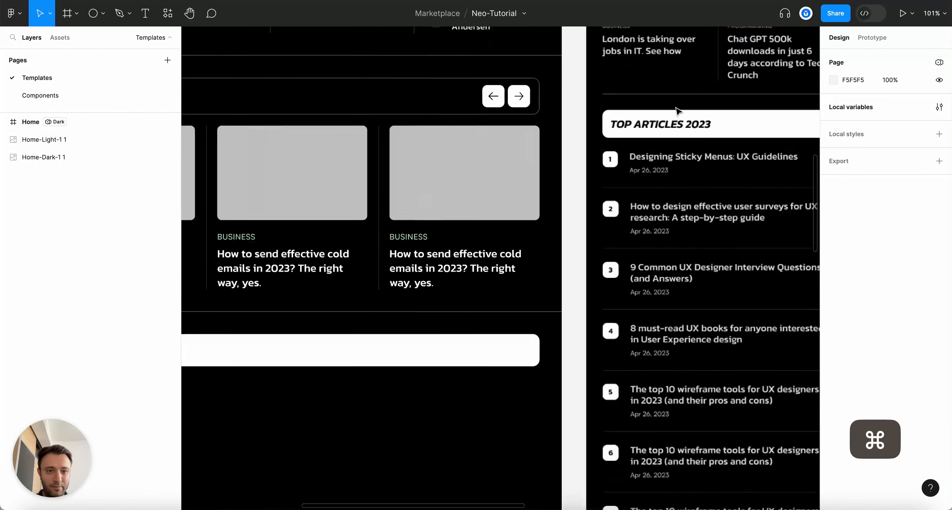
{"action": "scroll", "coordinate": [703, 452], "scroll_direction": "down", "scroll_amount": 3}
{"action": "scroll", "coordinate": [708, 314], "scroll_direction": "down", "scroll_amount": 1}
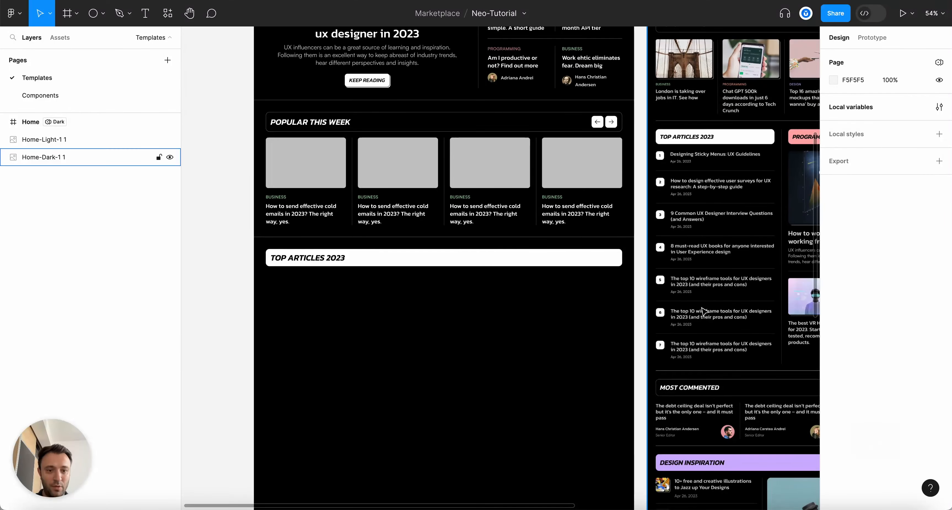
{"action": "scroll", "coordinate": [272, 340], "scroll_direction": "up", "scroll_amount": 5}
Add a new text layer below TOP ARTICLES 2023 beginning the 'Designing' title
{"action": "key", "text": "t"}
{"action": "left_click", "coordinate": [302, 303]}
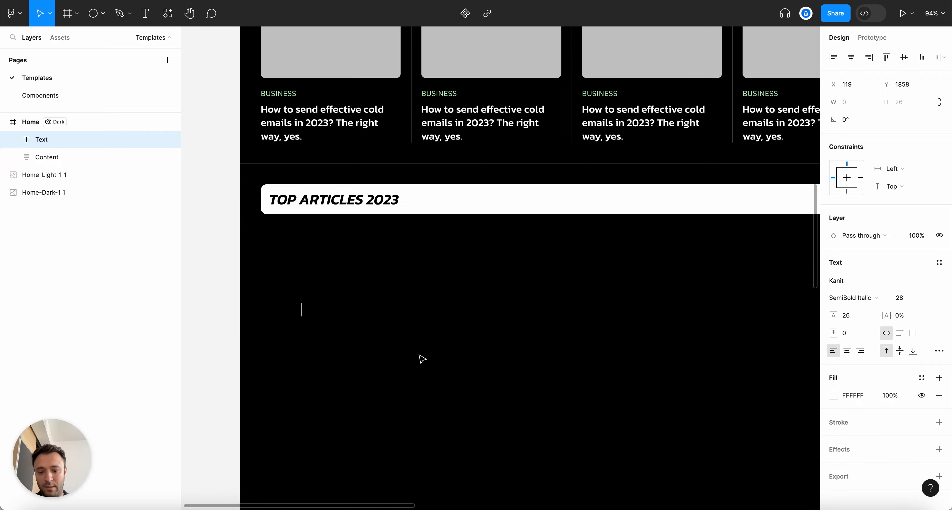
{"action": "type", "text": "De"}
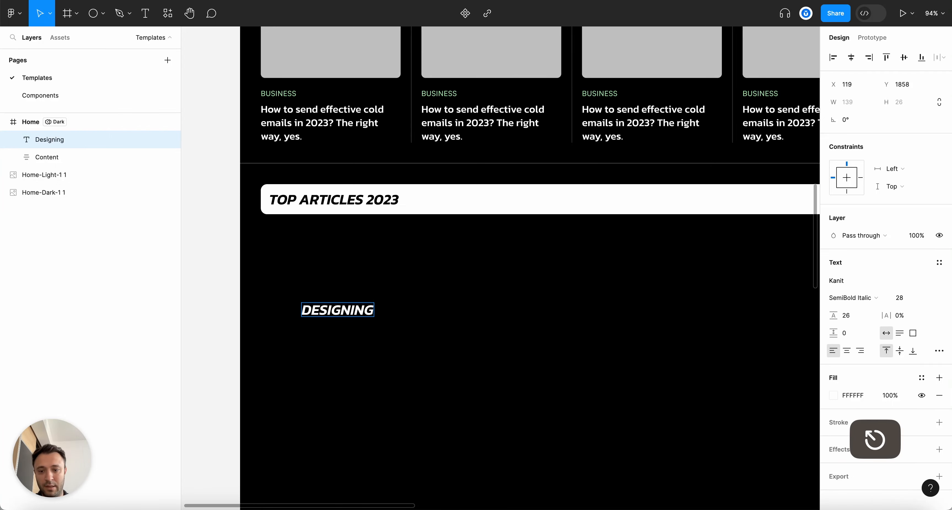
{"action": "key", "text": "Escape"}
{"action": "scroll", "coordinate": [431, 357], "scroll_direction": "down", "scroll_amount": 5}
Copy an existing article title's styling and paste it onto the new text
{"action": "left_click", "coordinate": [558, 77], "text": "super"}
{"action": "key", "text": "alt+super+c"}
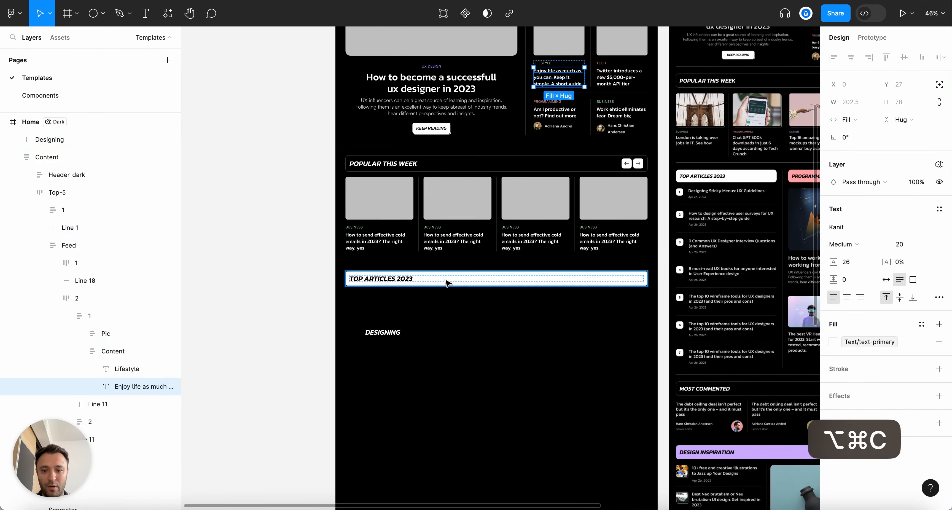
{"action": "scroll", "coordinate": [384, 311], "scroll_direction": "up", "scroll_amount": 4}
{"action": "left_click", "coordinate": [388, 346]}
{"action": "key", "text": "alt+super+v"}
{"action": "scroll", "coordinate": [409, 347], "scroll_direction": "down", "scroll_amount": 5}
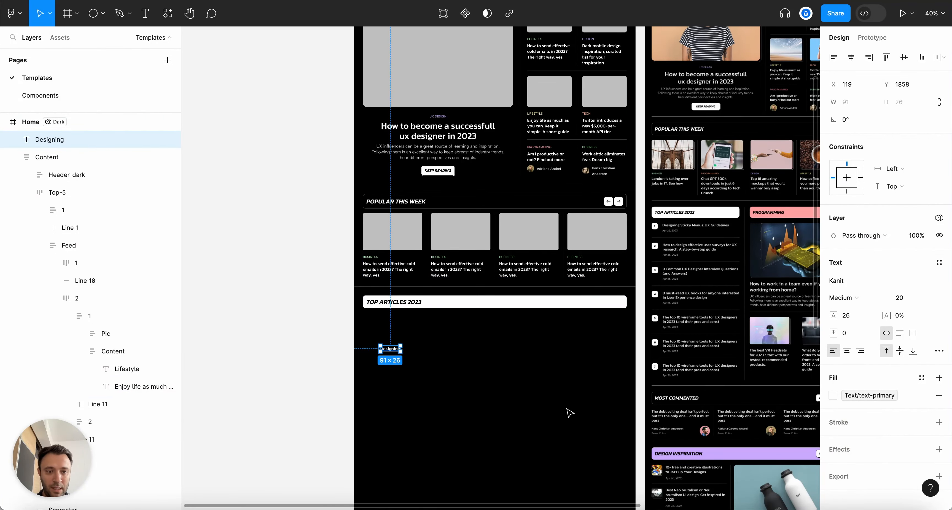
{"action": "scroll", "coordinate": [569, 412], "scroll_direction": "up", "scroll_amount": 3}
{"action": "scroll", "coordinate": [384, 399], "scroll_direction": "up", "scroll_amount": 2}
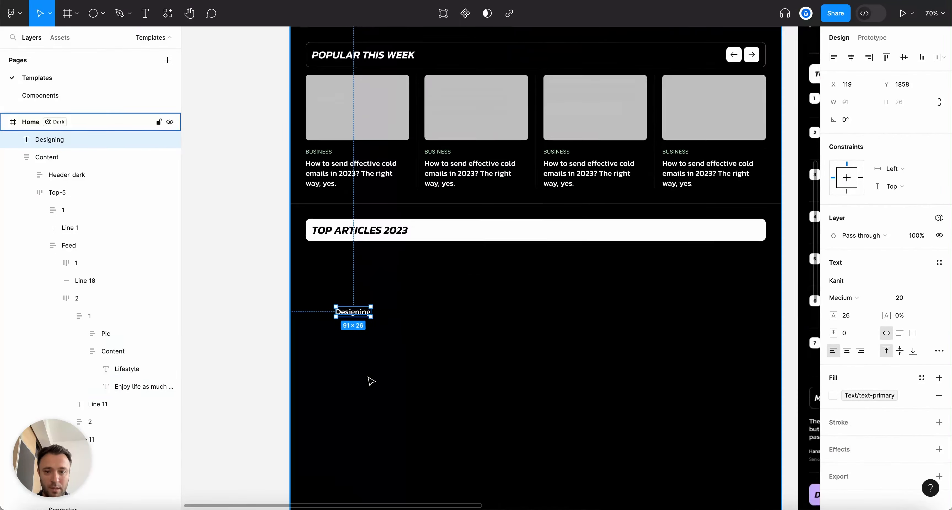
Complete the title text as 'Designing sticky menues UX Guidelines' and select it
{"action": "key", "text": "Right"}
{"action": "type", "text": "s"}
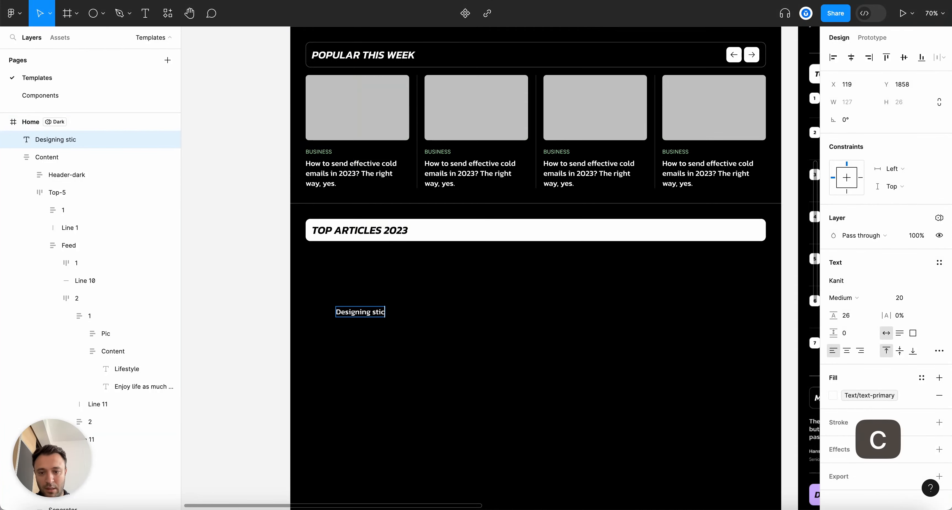
{"action": "key", "text": "Escape"}
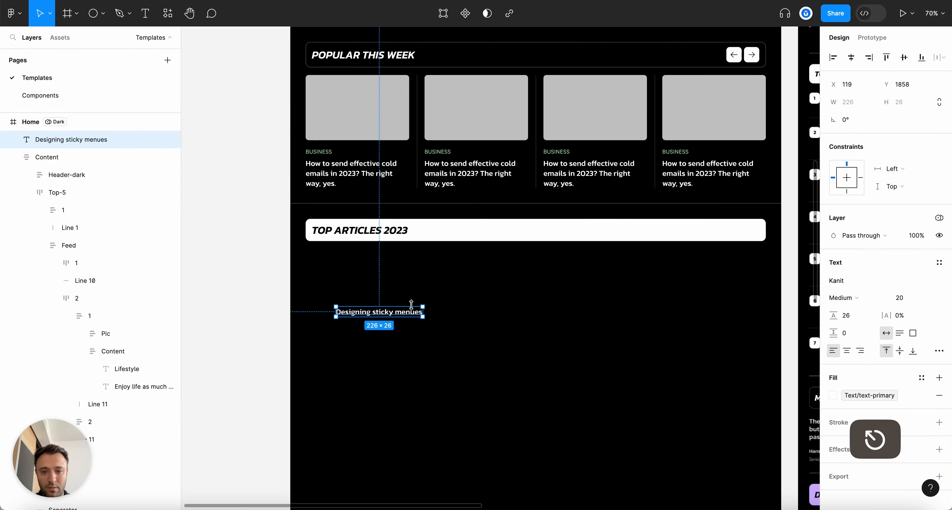
{"action": "scroll", "coordinate": [409, 304], "scroll_direction": "down", "scroll_amount": 5}
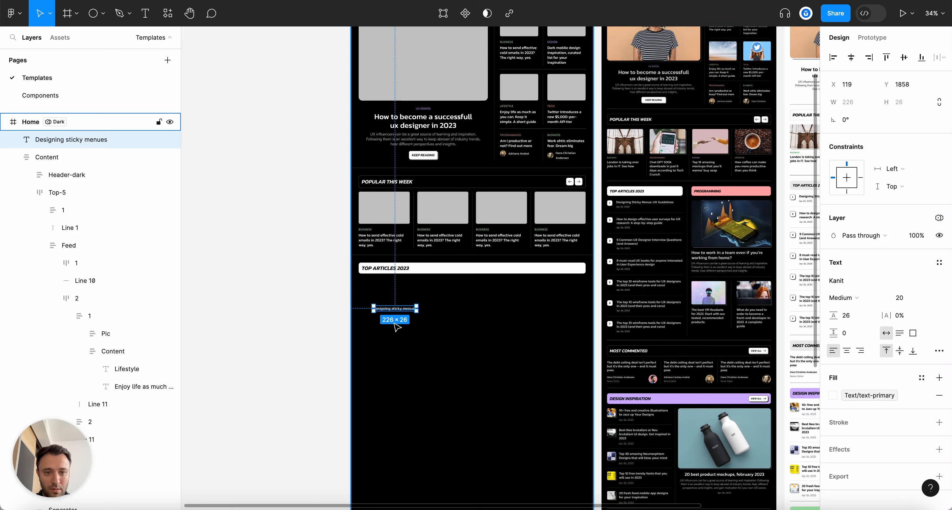
{"action": "scroll", "coordinate": [385, 337], "scroll_direction": "up", "scroll_amount": 5}
{"action": "double_click", "coordinate": [403, 308]}
{"action": "key", "text": "Right"}
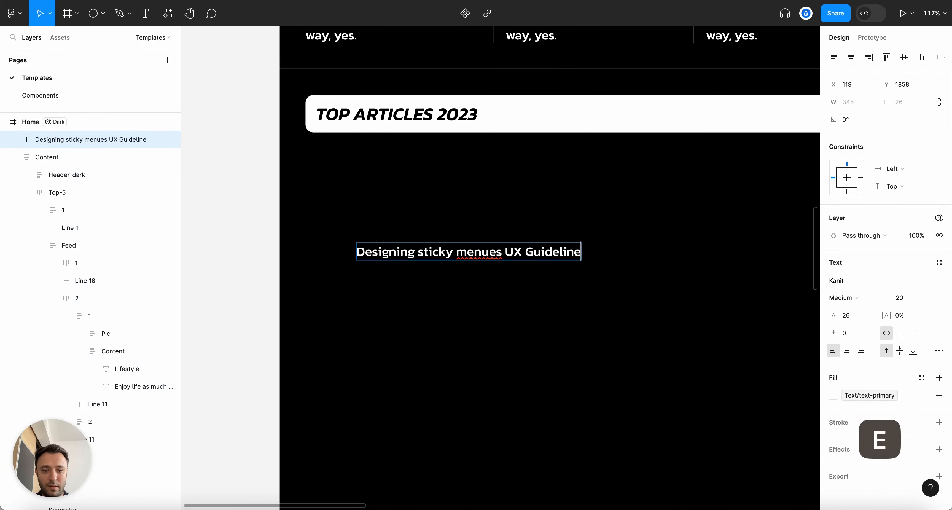
{"action": "type", "text": "s"}
{"action": "key", "text": "Escape"}
{"action": "key", "text": "Escape"}
{"action": "scroll", "coordinate": [300, 250], "scroll_direction": "up", "scroll_amount": 3}
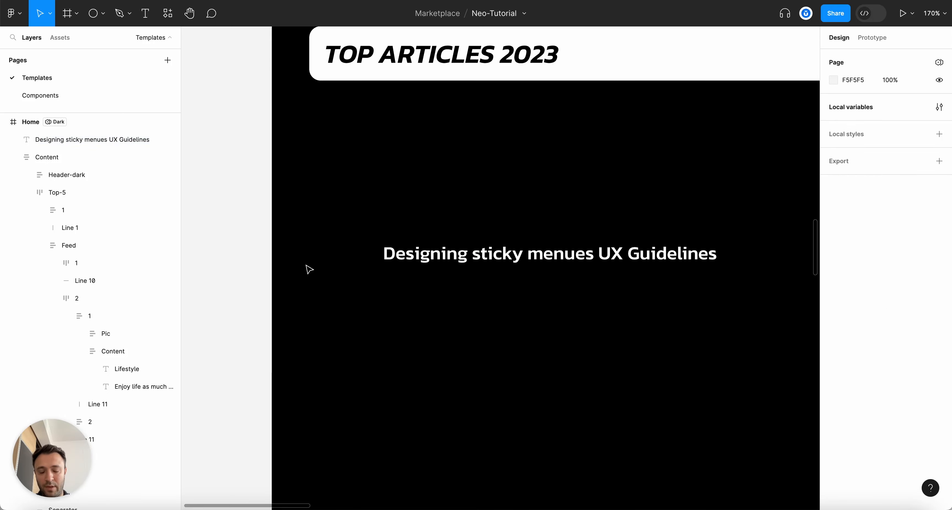
{"action": "scroll", "coordinate": [407, 272], "scroll_direction": "down", "scroll_amount": 4}
{"action": "left_click", "coordinate": [421, 262]}
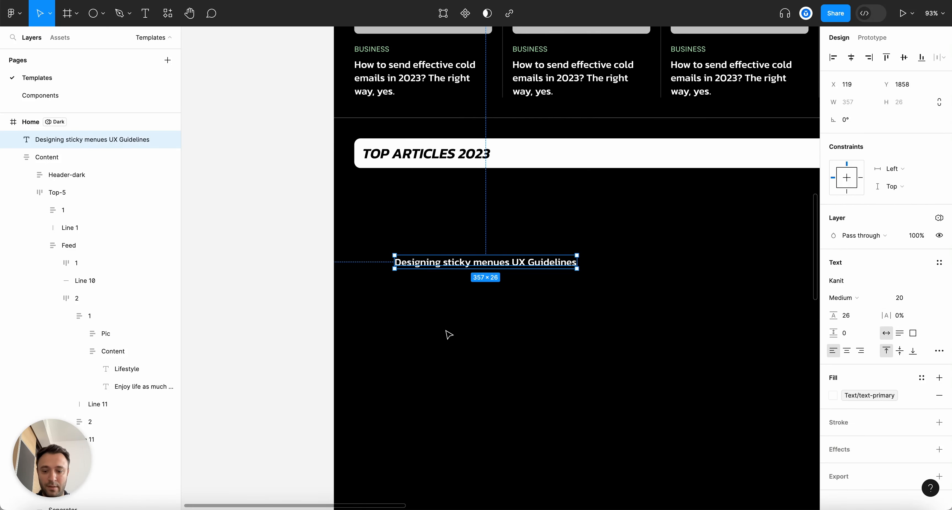
{"action": "scroll", "coordinate": [449, 335], "scroll_direction": "right", "scroll_amount": 8}
{"action": "scroll", "coordinate": [591, 177], "scroll_direction": "left", "scroll_amount": 3}
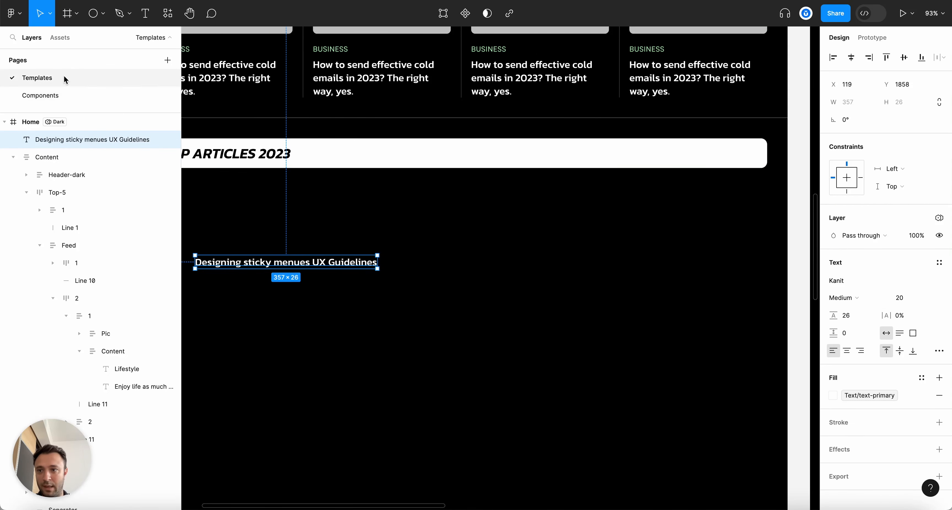
Place the Main button from Assets below the title, text-only type, with label '1'
{"action": "left_click", "coordinate": [63, 37]}
{"action": "left_click_drag", "start_coordinate": [66, 117], "coordinate": [290, 300]}
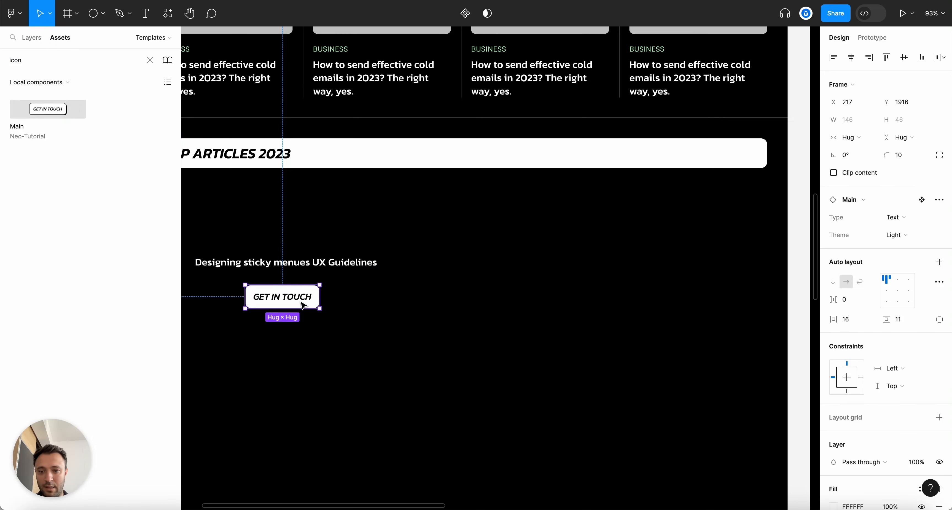
{"action": "scroll", "coordinate": [314, 325], "scroll_direction": "left", "scroll_amount": 5}
{"action": "scroll", "coordinate": [315, 325], "scroll_direction": "up", "scroll_amount": 4}
{"action": "left_click", "coordinate": [889, 218]}
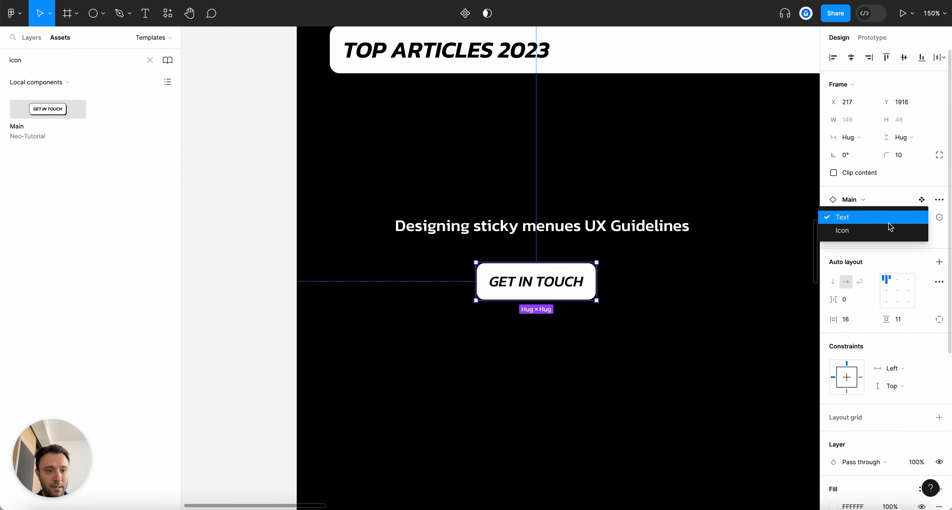
{"action": "left_click", "coordinate": [888, 222]}
{"action": "double_click", "coordinate": [563, 283]}
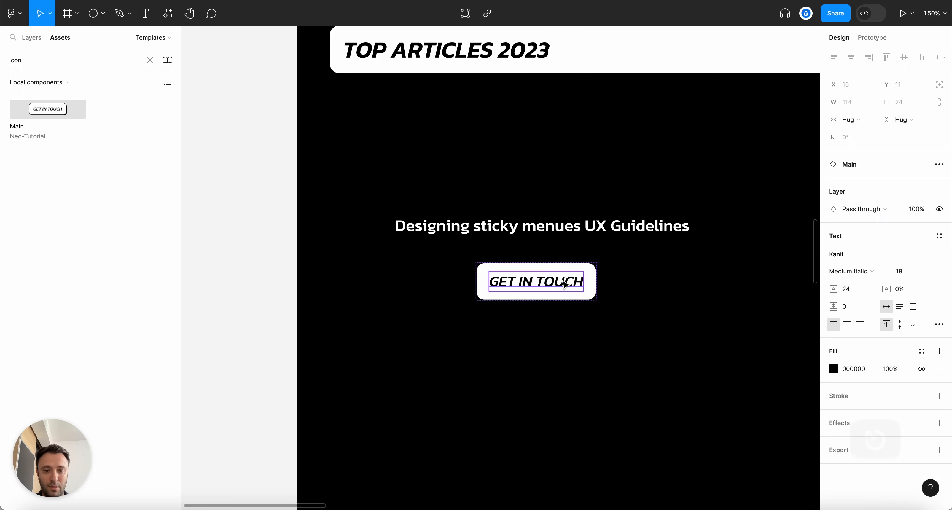
{"action": "type", "text": "1"}
Position the 1 badge left of the article title with padding 10, aligned to it
{"action": "left_click_drag", "start_coordinate": [493, 282], "coordinate": [360, 221]}
{"action": "key", "text": "Down"}
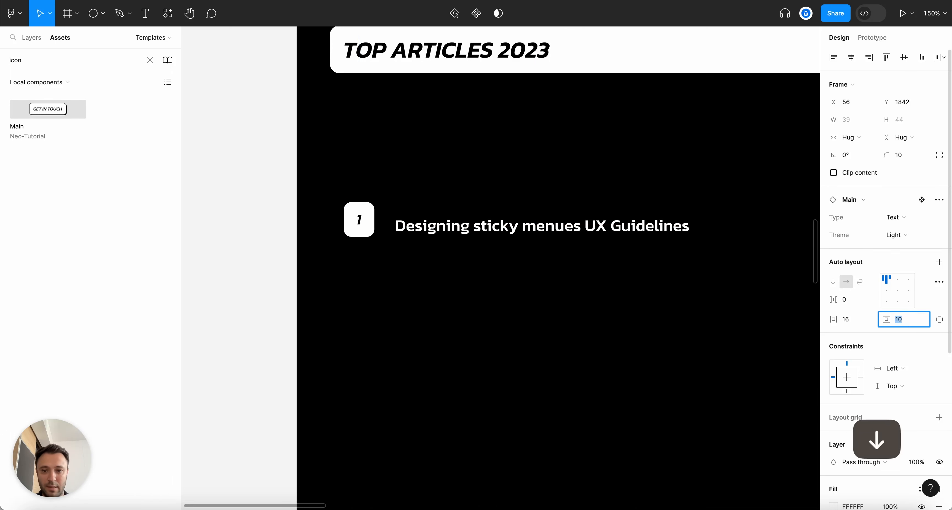
{"action": "left_click", "coordinate": [505, 296]}
{"action": "left_click_drag", "start_coordinate": [364, 222], "coordinate": [365, 237]}
{"action": "left_click", "coordinate": [409, 261]}
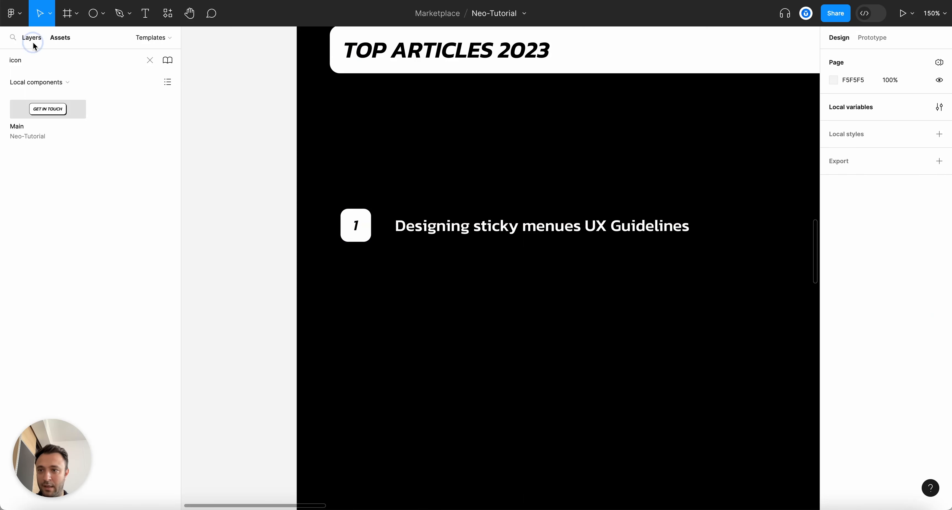
Wrap the badge and title in an auto-layout frame named '1'
{"action": "left_click", "coordinate": [31, 37]}
{"action": "left_click", "coordinate": [342, 344]}
{"action": "left_click_drag", "start_coordinate": [325, 210], "coordinate": [622, 285]}
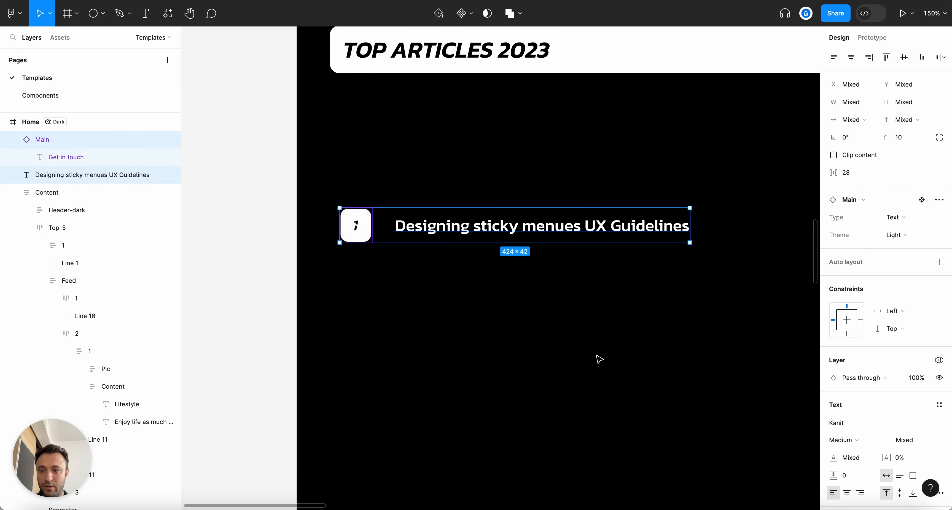
{"action": "key", "text": "shift+a"}
{"action": "left_click", "coordinate": [33, 136]}
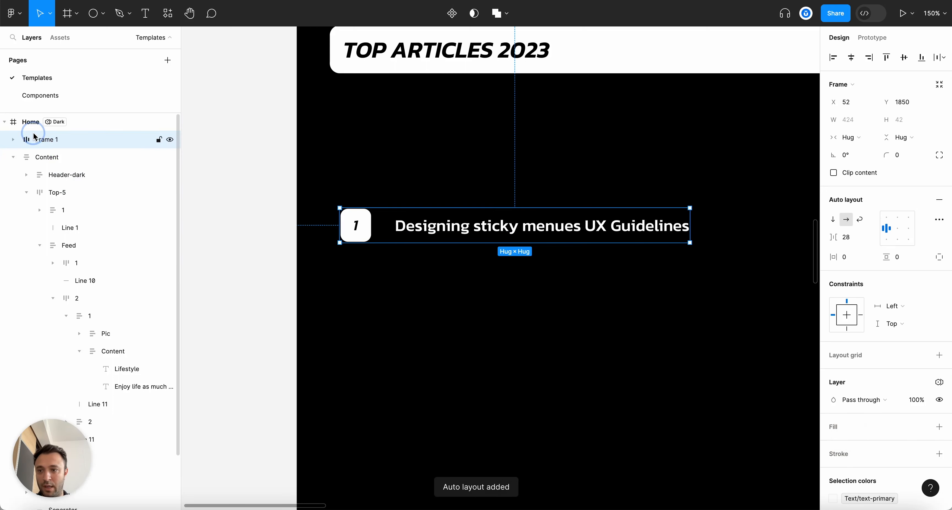
{"action": "double_click", "coordinate": [42, 140]}
{"action": "type", "text": "1"}
{"action": "key", "text": "Return"}
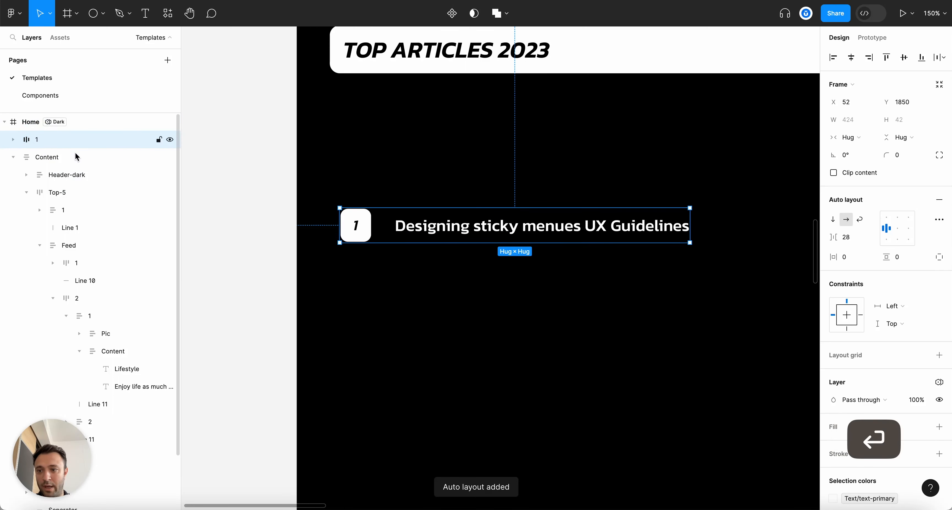
Move frame 1 into Content directly below Title
{"action": "left_click", "coordinate": [13, 157]}
{"action": "left_click", "coordinate": [13, 157]}
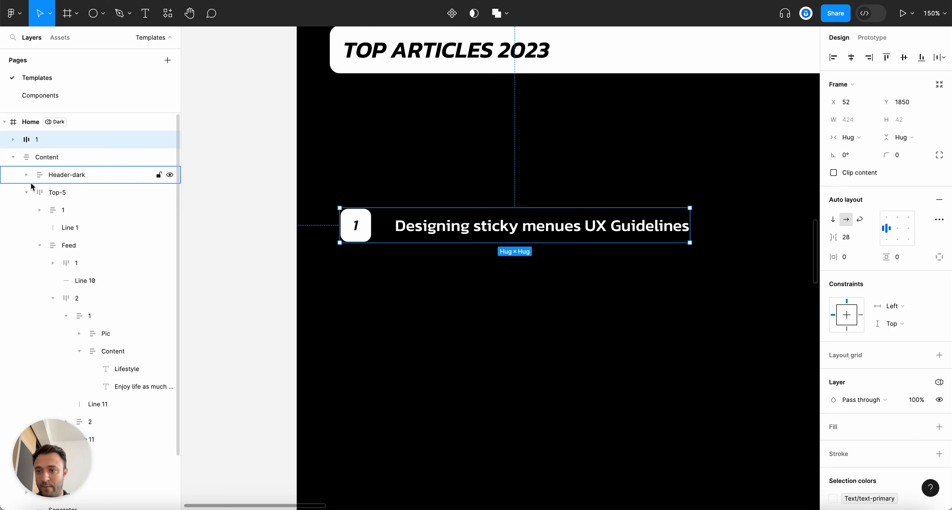
{"action": "left_click", "coordinate": [26, 192]}
{"action": "left_click_drag", "start_coordinate": [74, 261], "coordinate": [74, 275]}
{"action": "scroll", "coordinate": [437, 269], "scroll_direction": "down", "scroll_amount": 5}
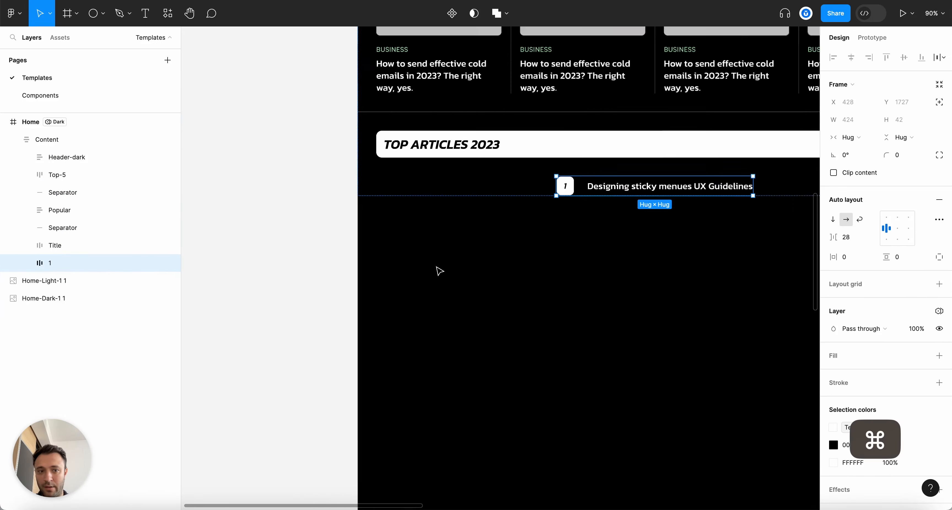
{"action": "scroll", "coordinate": [567, 270], "scroll_direction": "up", "scroll_amount": 2}
{"action": "scroll", "coordinate": [192, 257], "scroll_direction": "up", "scroll_amount": 1}
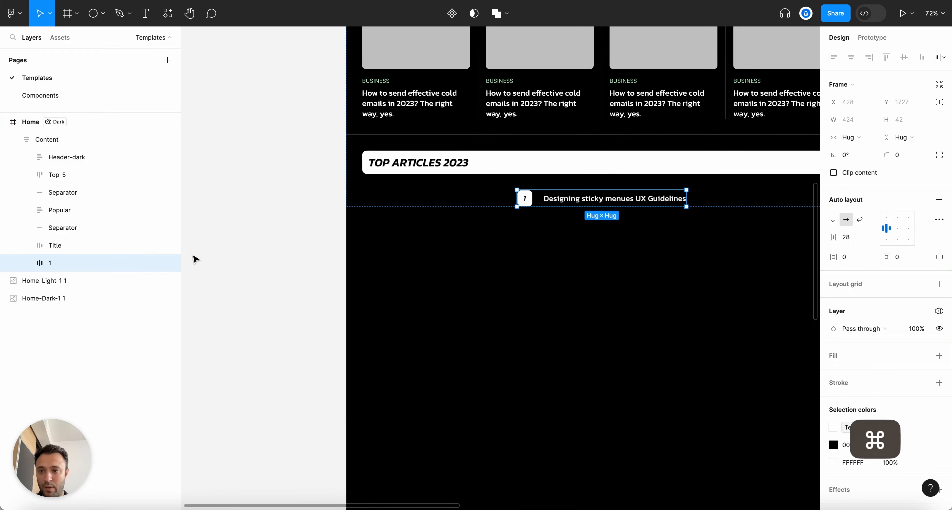
Duplicate the article row five times to make six rows
{"action": "key", "text": "super+d"}
{"action": "key", "text": "super+d"}
{"action": "key", "text": "super+d"}
{"action": "key", "text": "super+d"}
{"action": "key", "text": "super+d"}
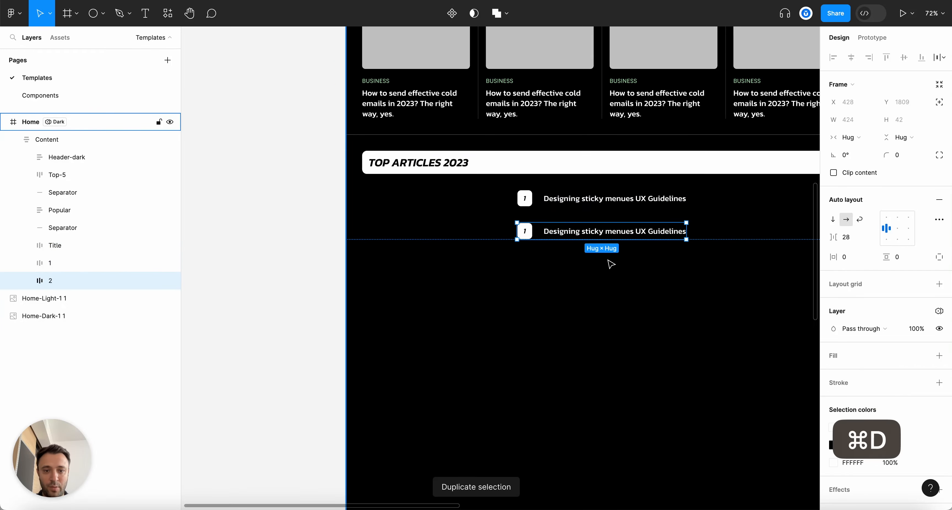
{"action": "scroll", "coordinate": [410, 255], "scroll_direction": "down", "scroll_amount": 5}
{"action": "scroll", "coordinate": [591, 263], "scroll_direction": "up", "scroll_amount": 10}
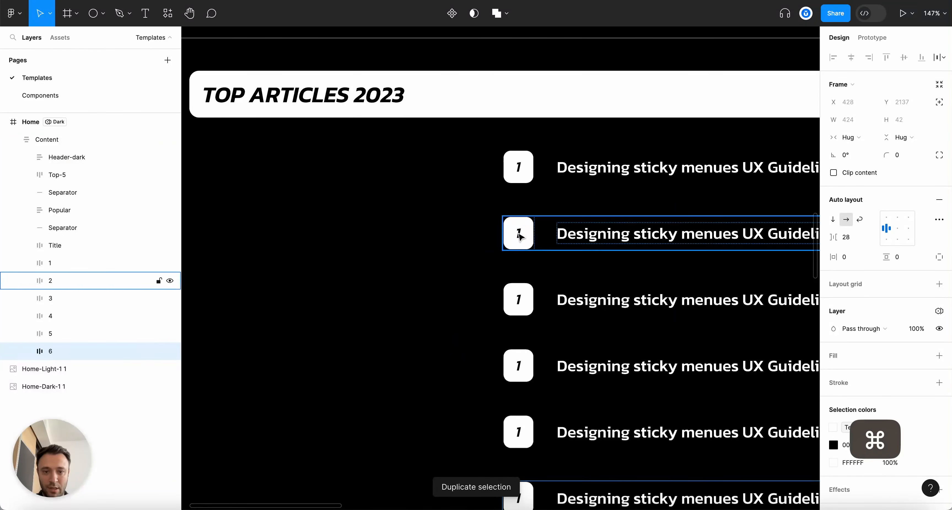
Change the duplicated badges' numbers to 2, 3, 4, 5 and 6
{"action": "left_click", "coordinate": [519, 237], "text": "super"}
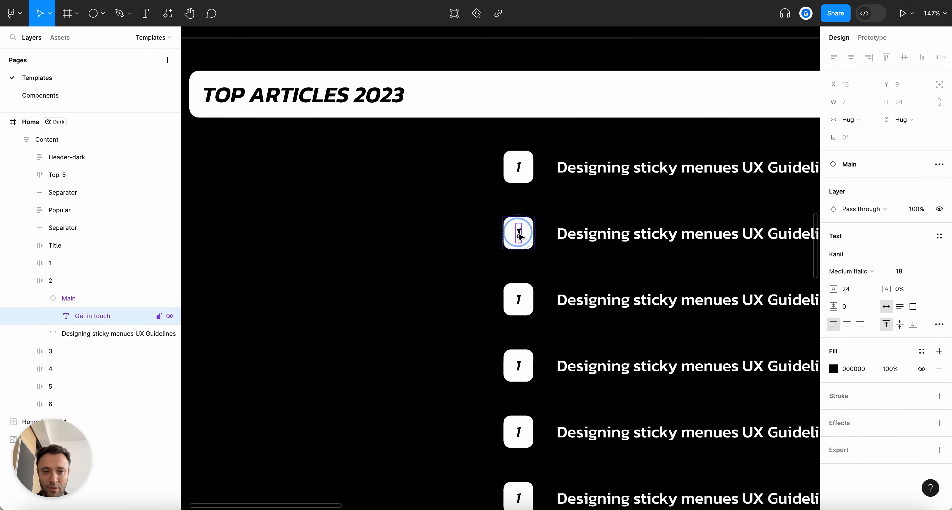
{"action": "type", "text": "2"}
{"action": "key", "text": "Escape"}
{"action": "left_click", "coordinate": [519, 301], "text": "super"}
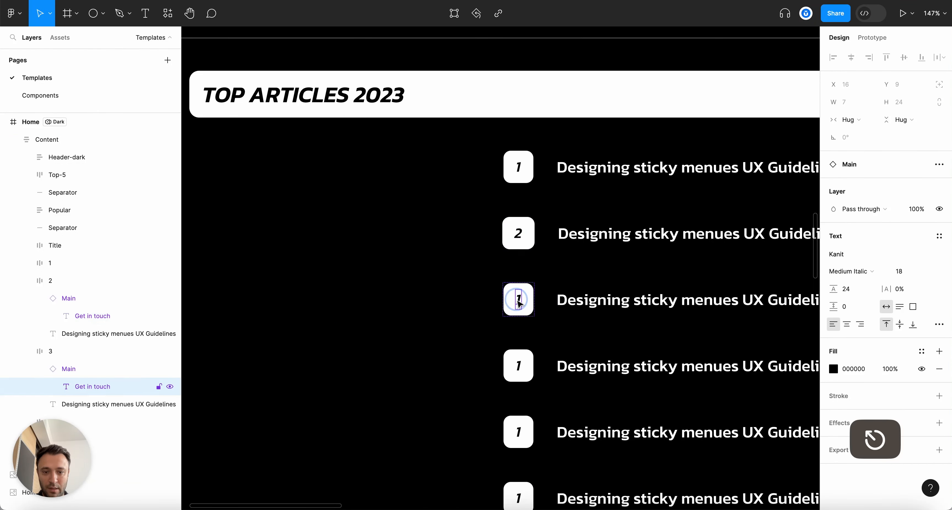
{"action": "type", "text": "3"}
{"action": "key", "text": "Escape"}
{"action": "left_click", "coordinate": [519, 366], "text": "super"}
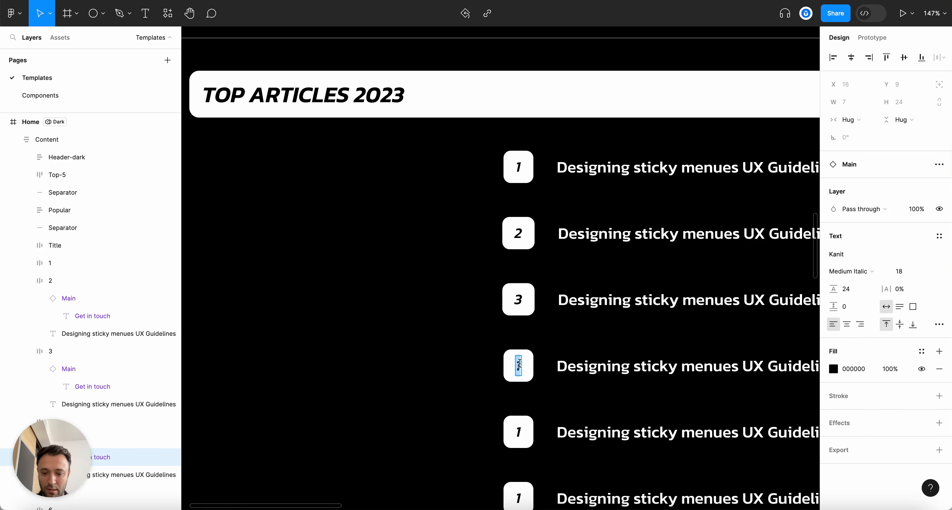
{"action": "type", "text": "4"}
{"action": "scroll", "coordinate": [519, 364], "scroll_direction": "down", "scroll_amount": 3}
{"action": "key", "text": "Escape"}
{"action": "left_click", "coordinate": [522, 354], "text": "super"}
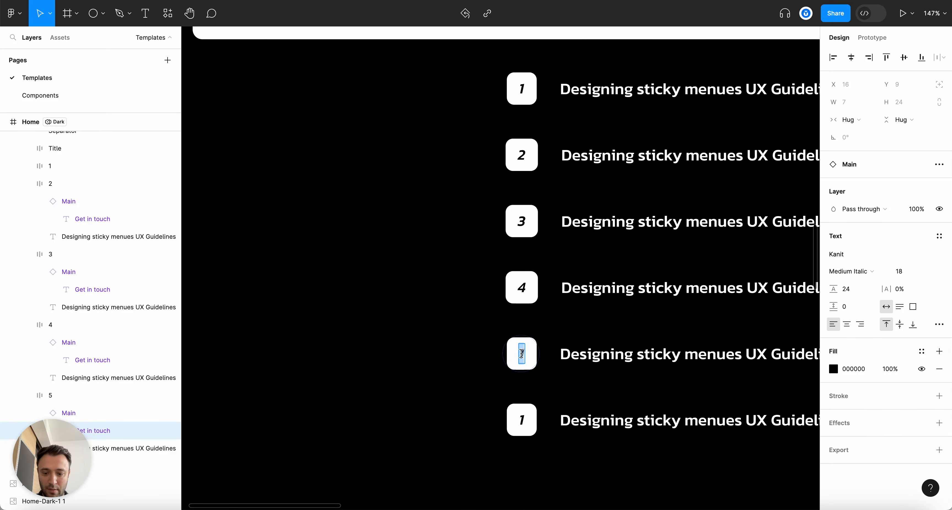
{"action": "type", "text": "5"}
{"action": "key", "text": "Escape"}
{"action": "left_click", "coordinate": [522, 419], "text": "super"}
{"action": "type", "text": "6"}
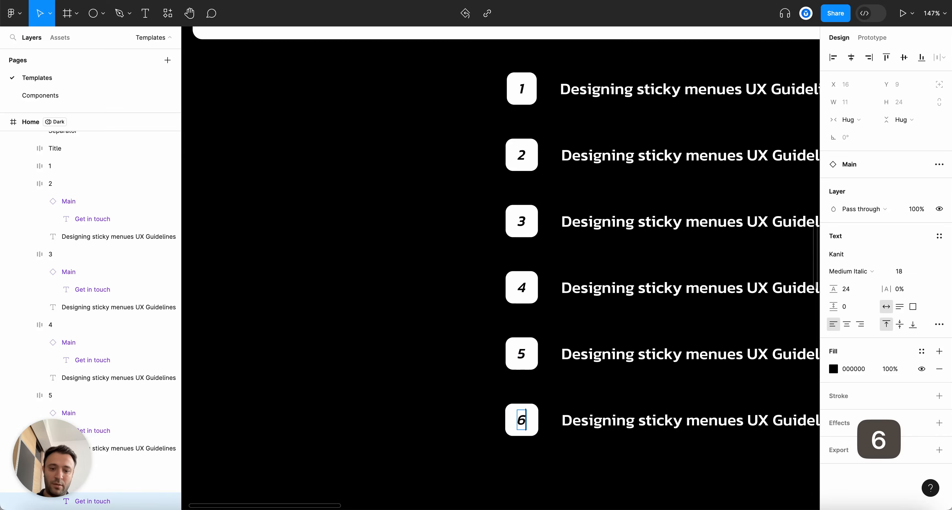
{"action": "key", "text": "Escape"}
Deselect and zoom out to view the whole homepage
{"action": "scroll", "coordinate": [502, 395], "scroll_direction": "down", "scroll_amount": 5}
{"action": "key", "text": "Escape"}
{"action": "key", "text": "alt+l"}
{"action": "scroll", "coordinate": [707, 459], "scroll_direction": "right", "scroll_amount": 10}
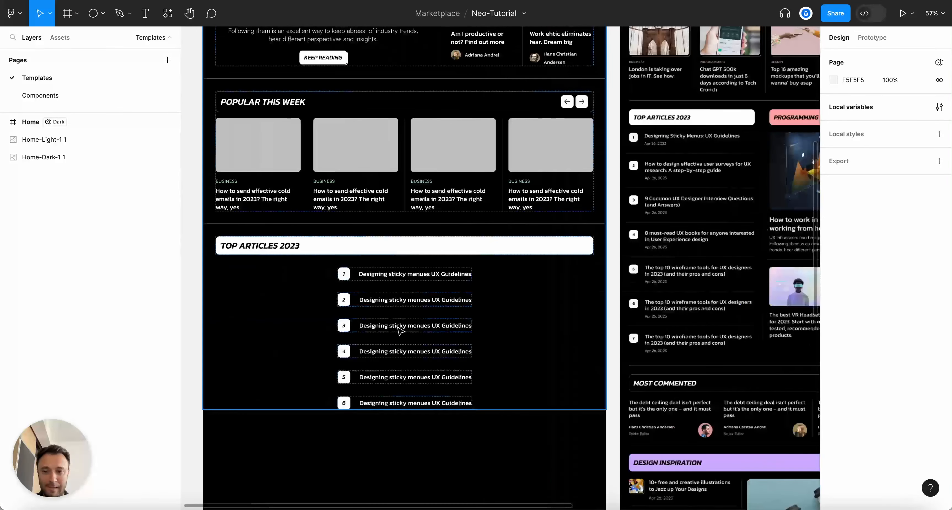
Wrap the Title and all six article rows in one auto-layout frame
{"action": "left_click", "coordinate": [398, 300], "text": "super"}
{"action": "left_click", "coordinate": [52, 245]}
{"action": "left_click", "coordinate": [52, 351], "text": "shift"}
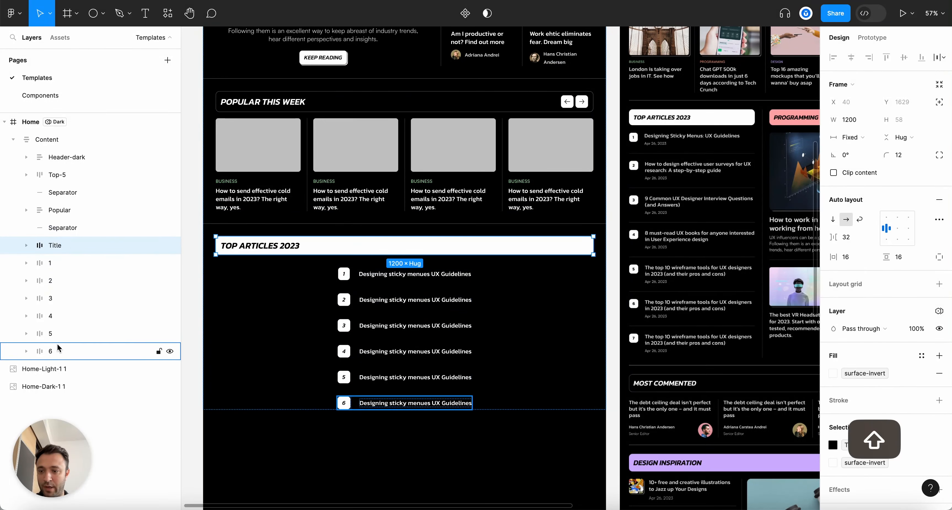
{"action": "key", "text": "shift+a"}
{"action": "scroll", "coordinate": [339, 368], "scroll_direction": "down", "scroll_amount": 2}
{"action": "scroll", "coordinate": [339, 368], "scroll_direction": "left", "scroll_amount": 2}
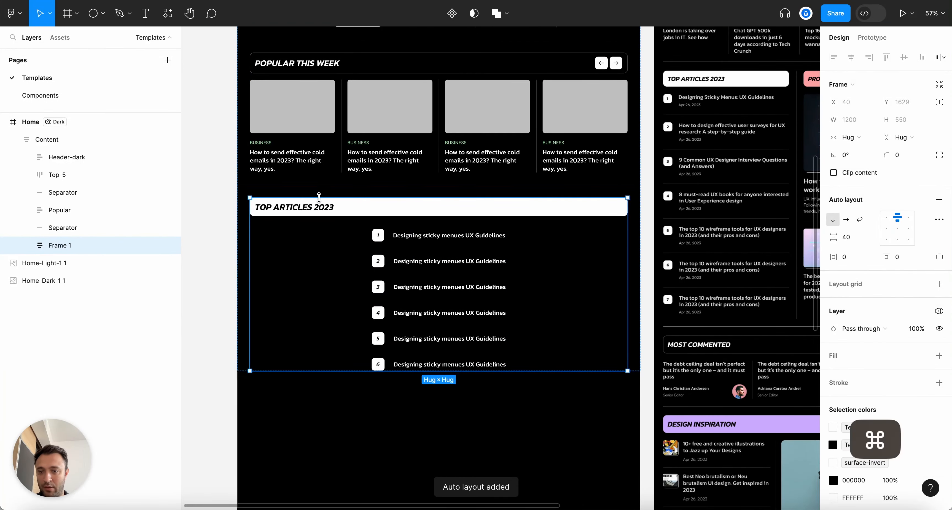
Name the new frame 'TOP ARTICLES 2023' by pasting the heading text
{"action": "left_click", "coordinate": [321, 212], "text": "super"}
{"action": "key", "text": "super+c"}
{"action": "left_click", "coordinate": [66, 246]}
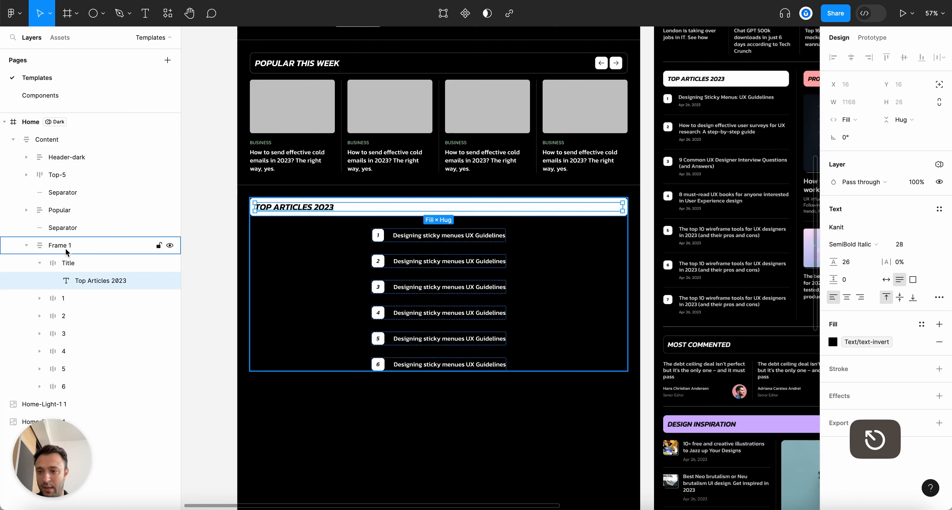
{"action": "double_click", "coordinate": [66, 245]}
{"action": "key", "text": "super+v"}
{"action": "key", "text": "Return"}
{"action": "left_click", "coordinate": [40, 264]}
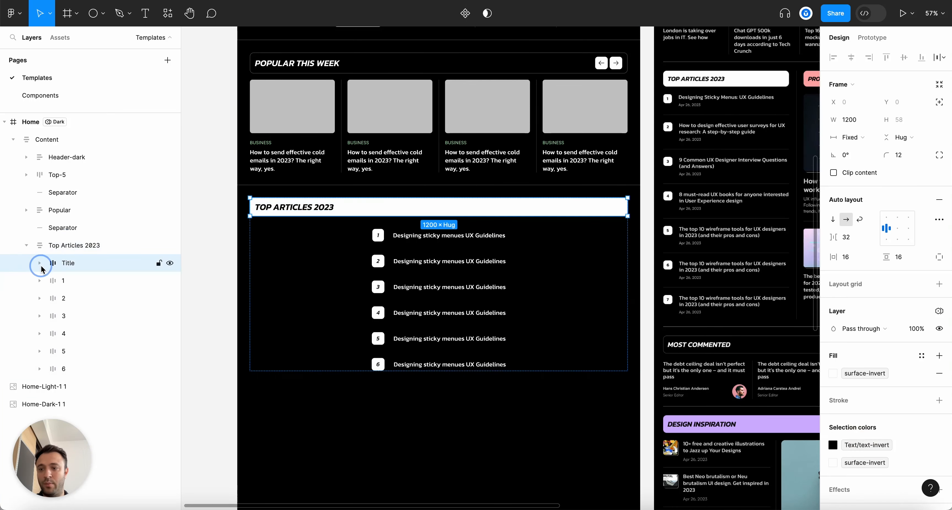
Set the TOP ARTICLES 2023 frame's alignment to top left, then collapse all layers
{"action": "left_click", "coordinate": [107, 245]}
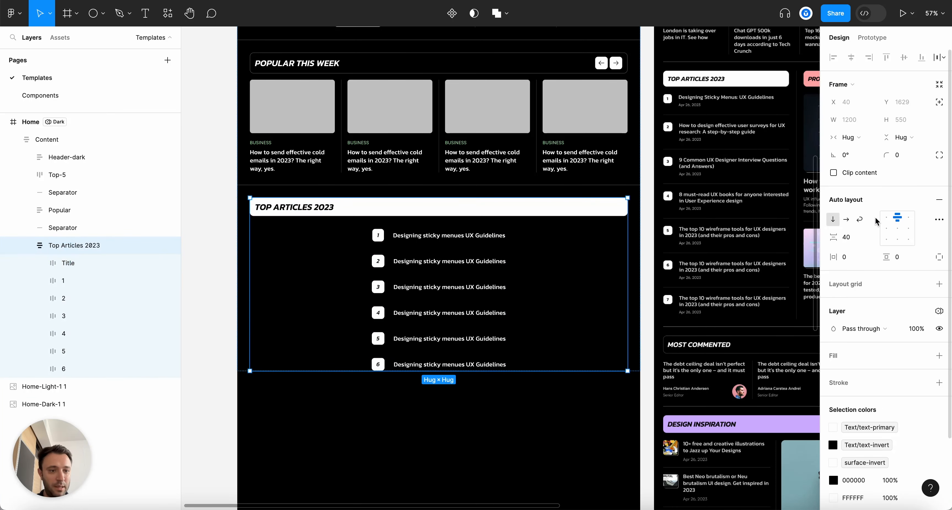
{"action": "left_click", "coordinate": [886, 217]}
{"action": "scroll", "coordinate": [608, 419], "scroll_direction": "down", "scroll_amount": 3}
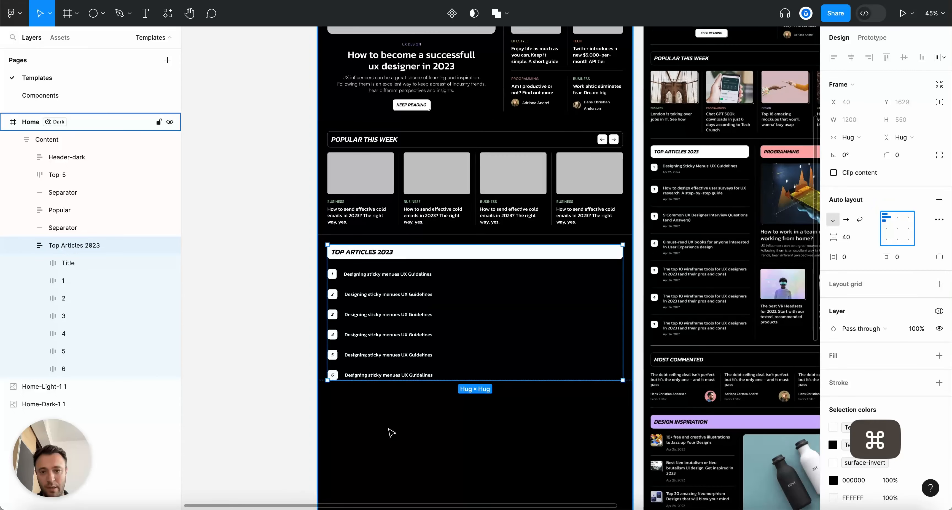
{"action": "scroll", "coordinate": [392, 432], "scroll_direction": "up", "scroll_amount": 5}
{"action": "left_click", "coordinate": [392, 432]}
{"action": "key", "text": "alt+l"}
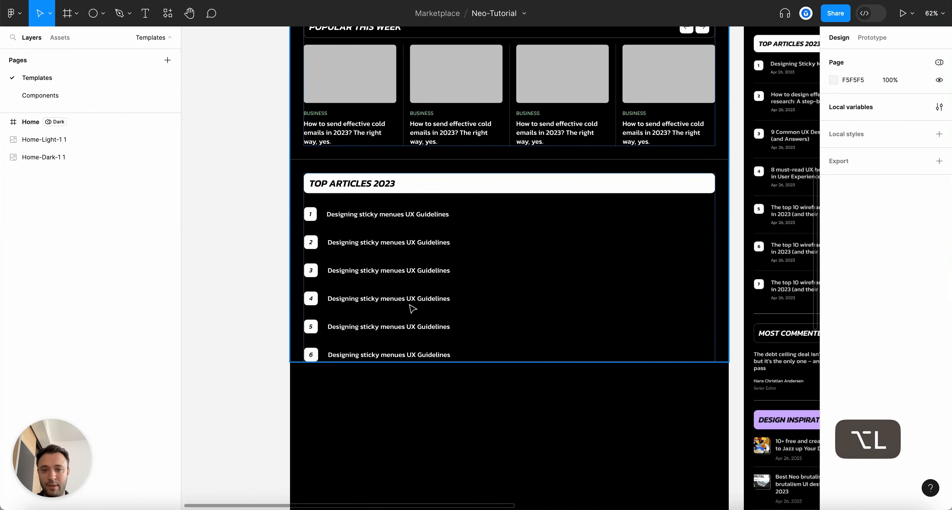
Duplicate the TOP ARTICLES 2023 block and wrap both in a horizontal auto-layout frame
{"action": "left_click", "coordinate": [423, 210]}
{"action": "left_click", "coordinate": [423, 210]}
{"action": "key", "text": "shift+a"}
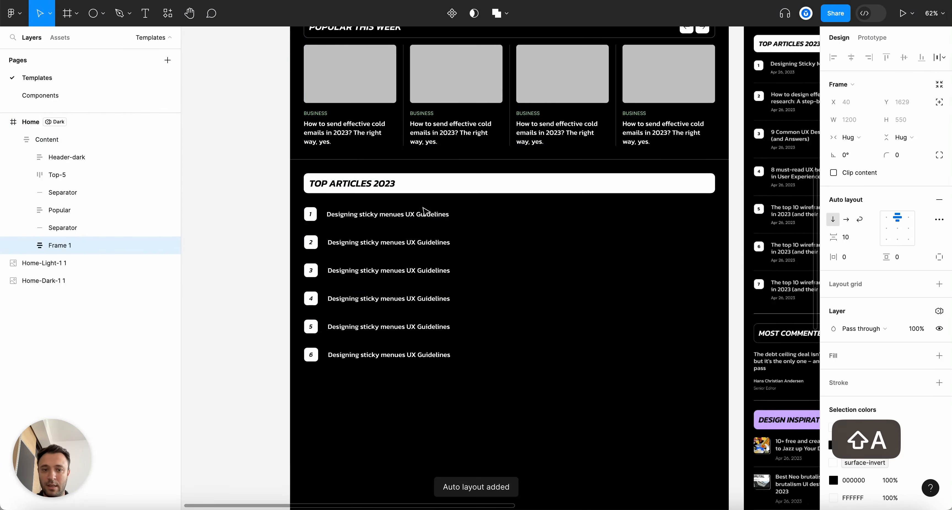
{"action": "key", "text": "super+z"}
{"action": "key", "text": "super+d"}
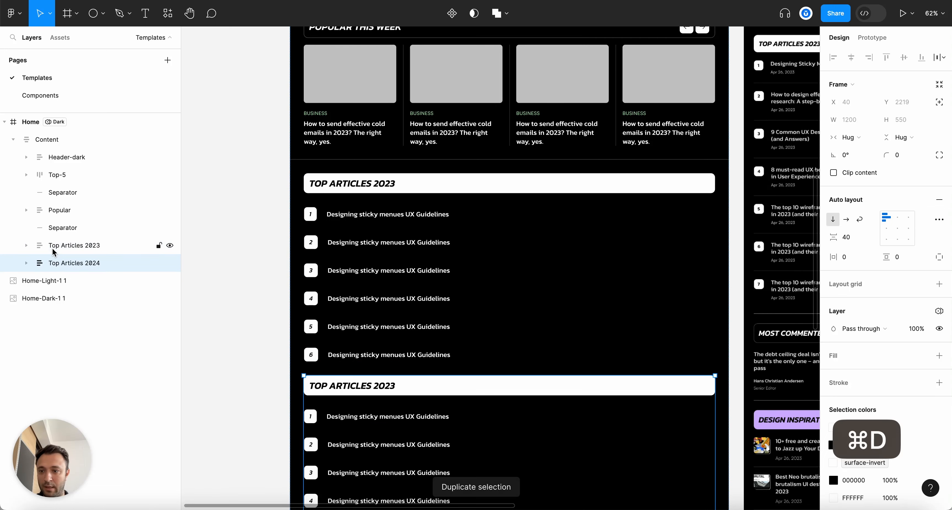
{"action": "left_click", "coordinate": [54, 252], "text": "shift"}
{"action": "key", "text": "shift+a"}
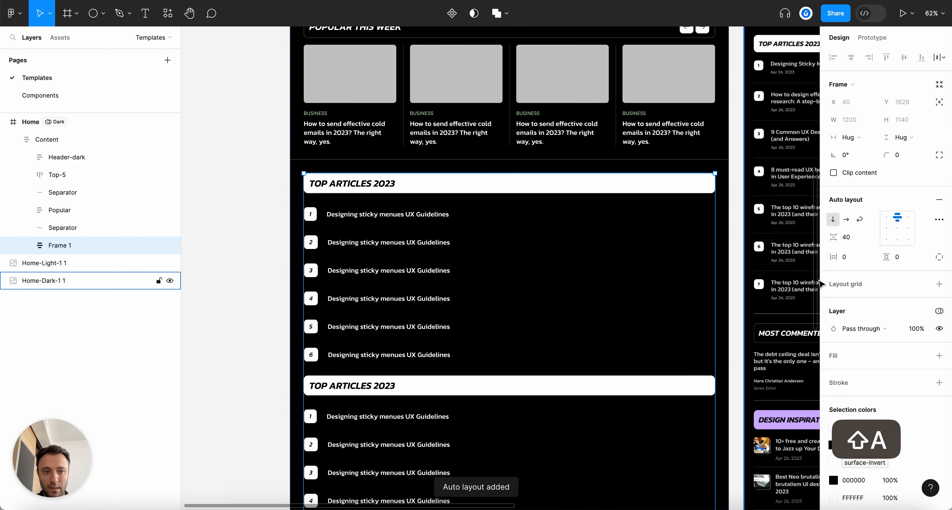
{"action": "left_click", "coordinate": [846, 219]}
Select Frame 1, the wrapper holding both Top Articles blocks
{"action": "key", "text": "Escape"}
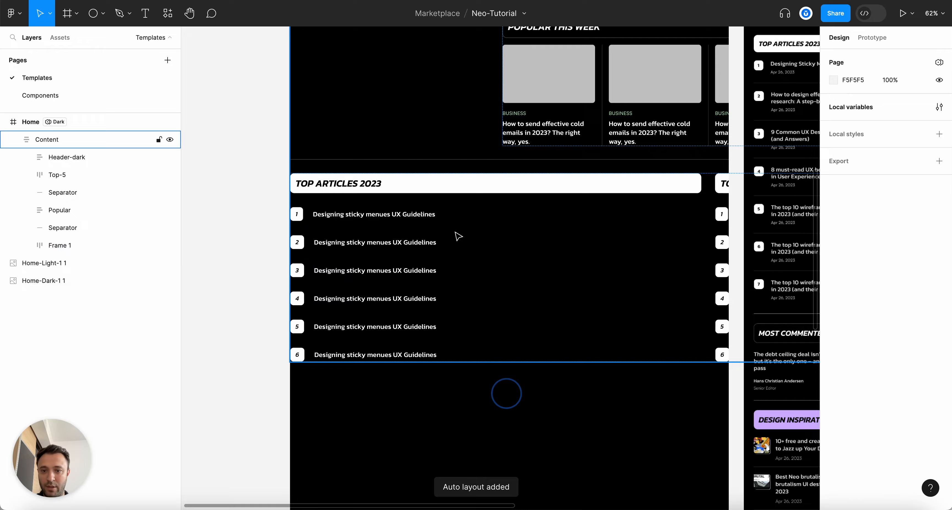
{"action": "left_click", "coordinate": [434, 190]}
{"action": "left_click", "coordinate": [434, 190]}
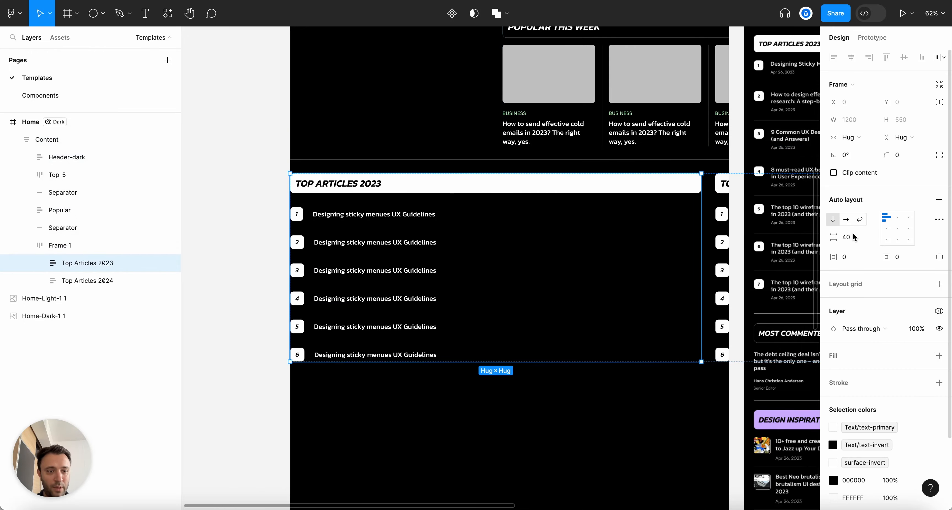
{"action": "scroll", "coordinate": [657, 177], "scroll_direction": "right", "scroll_amount": 10}
{"action": "scroll", "coordinate": [726, 157], "scroll_direction": "left", "scroll_amount": 10}
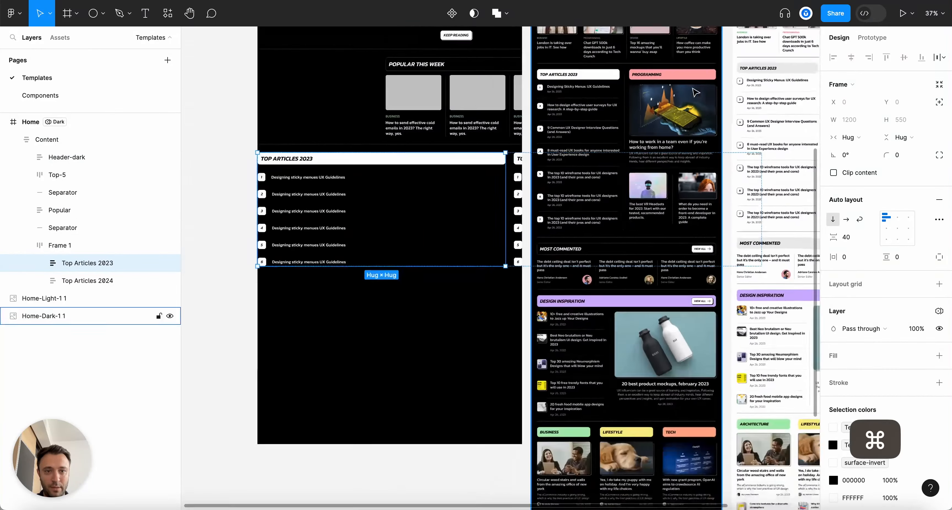
{"action": "scroll", "coordinate": [693, 294], "scroll_direction": "down", "scroll_amount": 2}
{"action": "scroll", "coordinate": [692, 294], "scroll_direction": "up", "scroll_amount": 2}
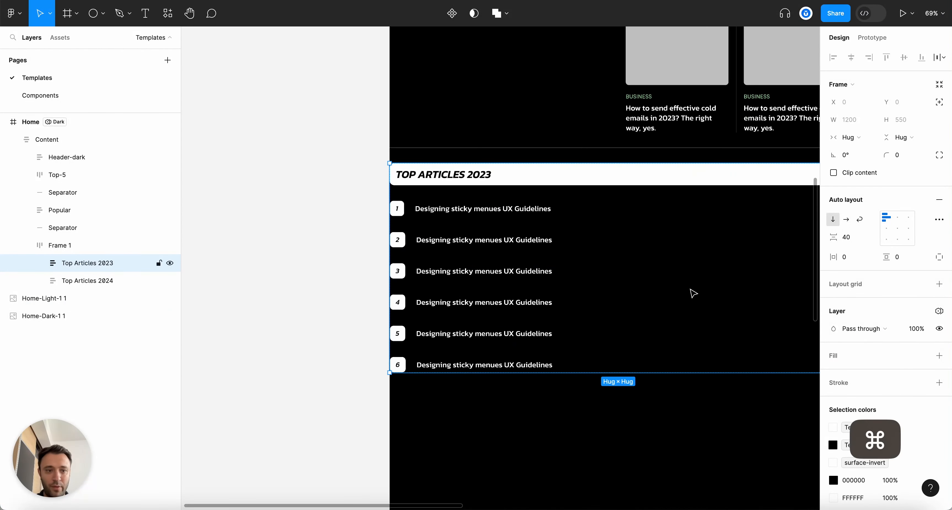
{"action": "scroll", "coordinate": [691, 294], "scroll_direction": "right", "scroll_amount": 3}
{"action": "left_click", "coordinate": [100, 246]}
Set the wrapper's width to Fixed at 1200
{"action": "left_click", "coordinate": [849, 137]}
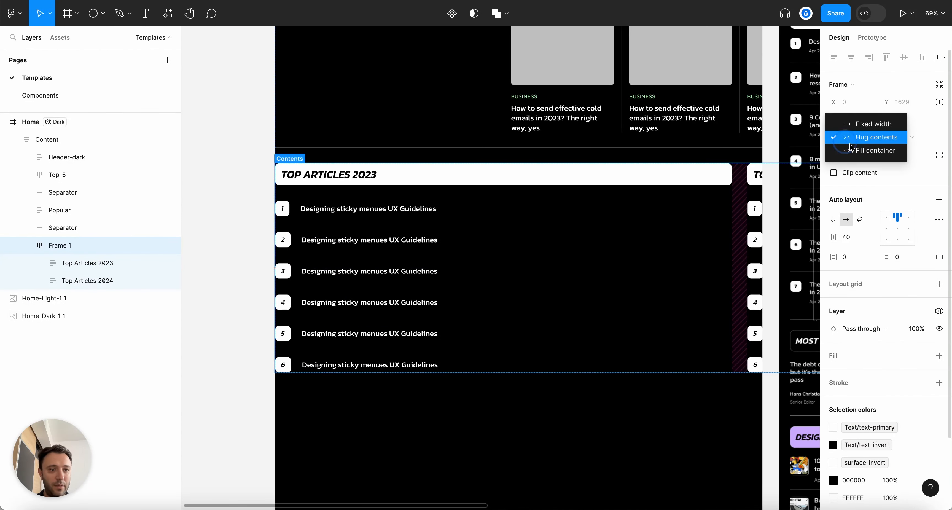
{"action": "left_click", "coordinate": [857, 122]}
{"action": "left_click", "coordinate": [855, 143]}
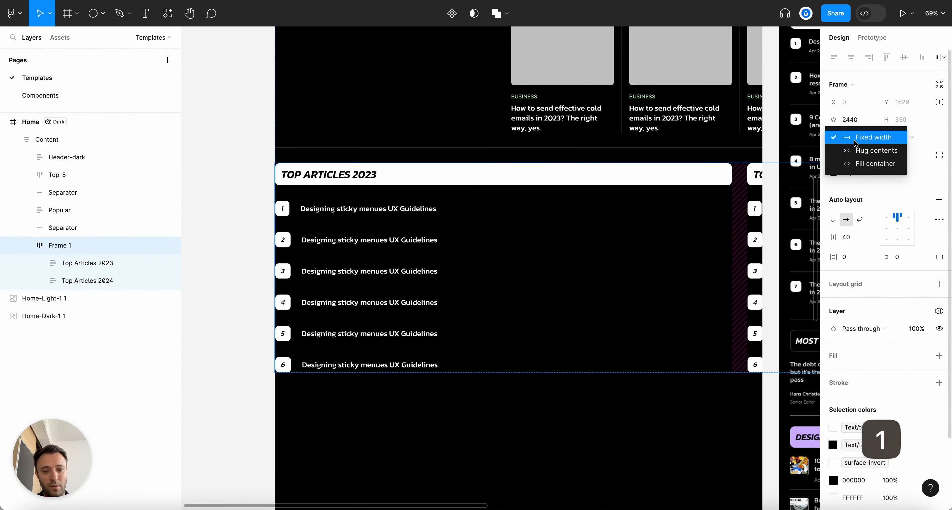
{"action": "left_click", "coordinate": [856, 144]}
{"action": "left_click", "coordinate": [856, 143]}
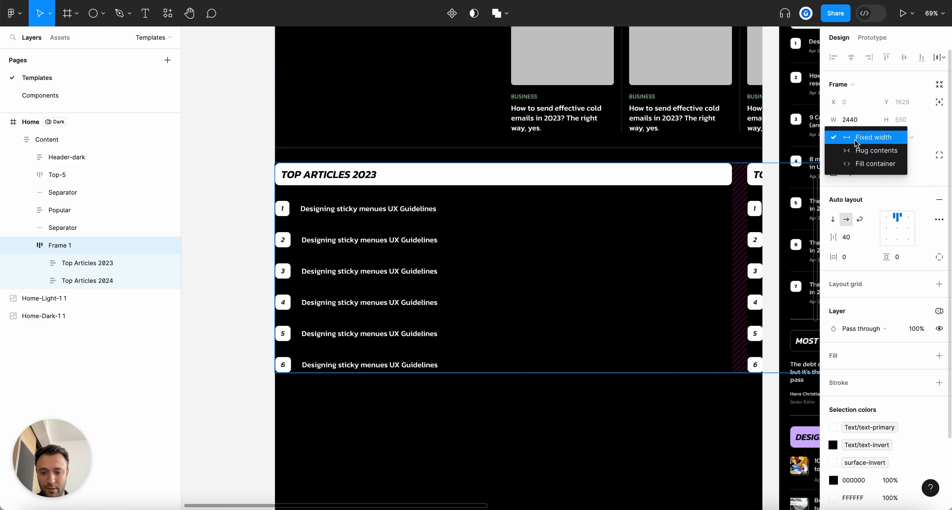
{"action": "left_click", "coordinate": [856, 142]}
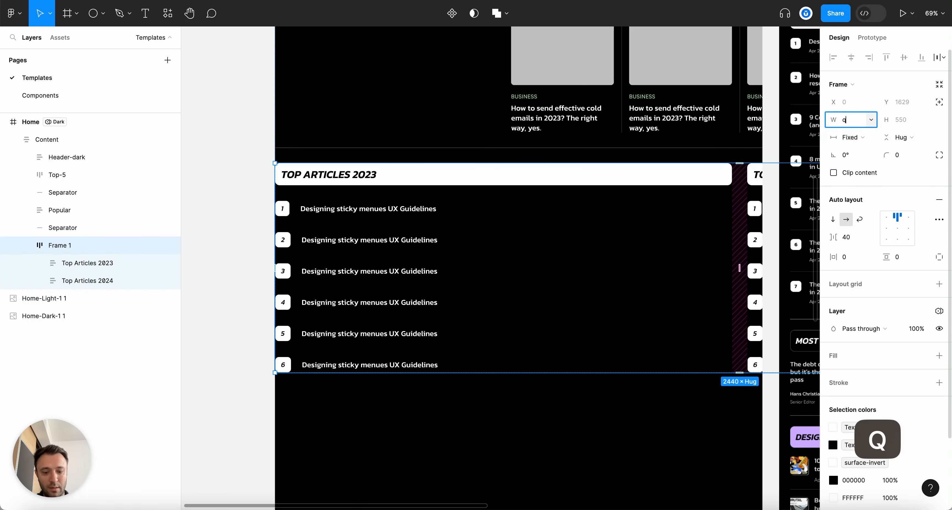
{"action": "type", "text": "1200"}
{"action": "key", "text": "Return"}
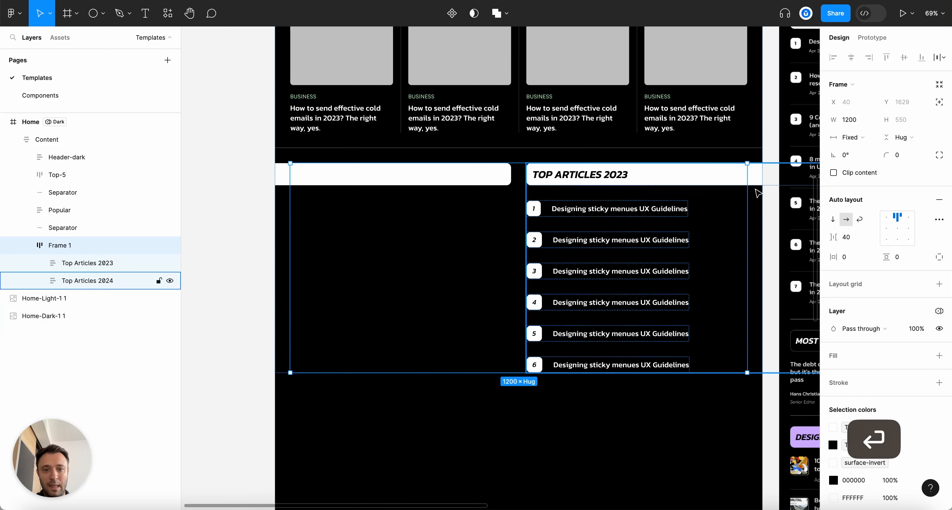
Set Top Articles 2023's width to Fill container, then move to Top Articles 2024
{"action": "left_click", "coordinate": [87, 263]}
{"action": "left_click", "coordinate": [865, 142]}
{"action": "left_click", "coordinate": [866, 149]}
{"action": "key", "text": "Tab"}
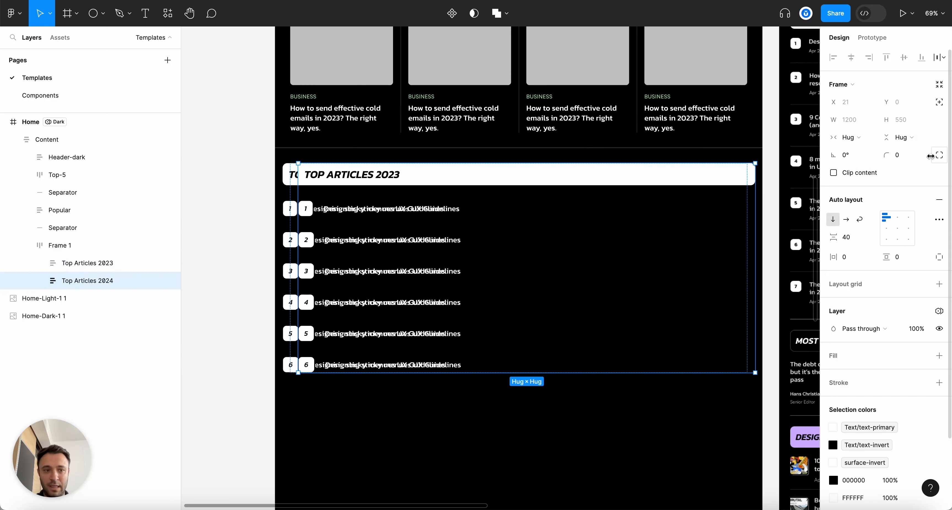
{"action": "left_click", "coordinate": [849, 137]}
Make Top Articles 2024 and the 2023 title bar both fill container width
{"action": "left_click", "coordinate": [878, 149]}
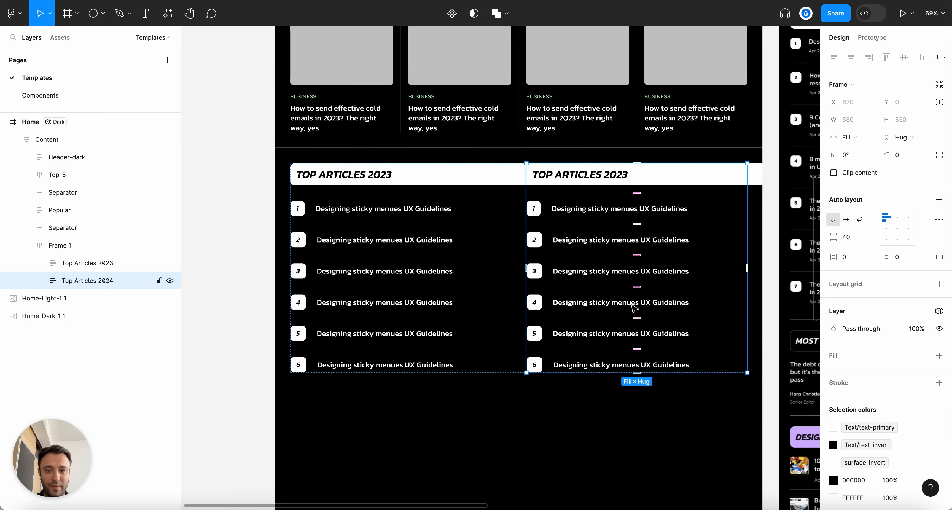
{"action": "left_click", "coordinate": [470, 181], "text": "super"}
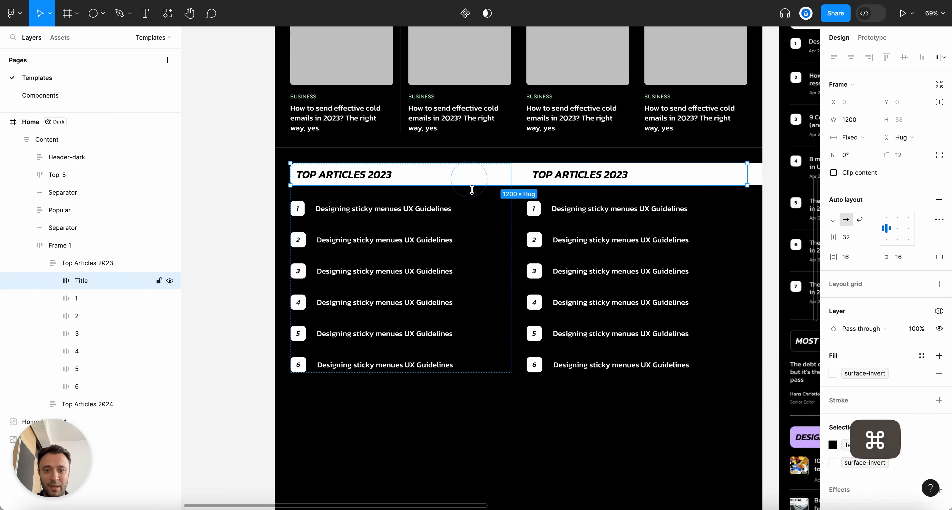
{"action": "left_click", "coordinate": [856, 138]}
{"action": "left_click", "coordinate": [869, 162]}
Set the Top Articles 2024 title bar's width to Fill container
{"action": "left_click", "coordinate": [719, 181]}
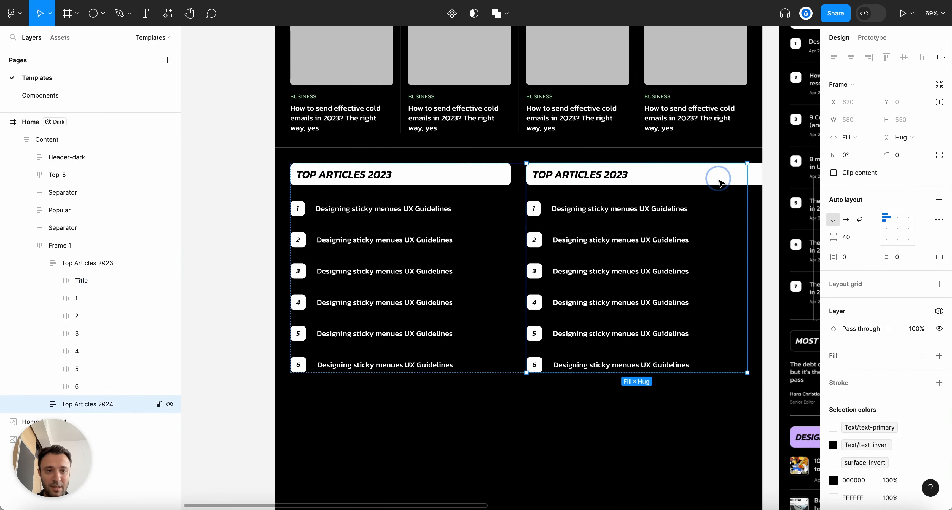
{"action": "left_click", "coordinate": [753, 172], "text": "super"}
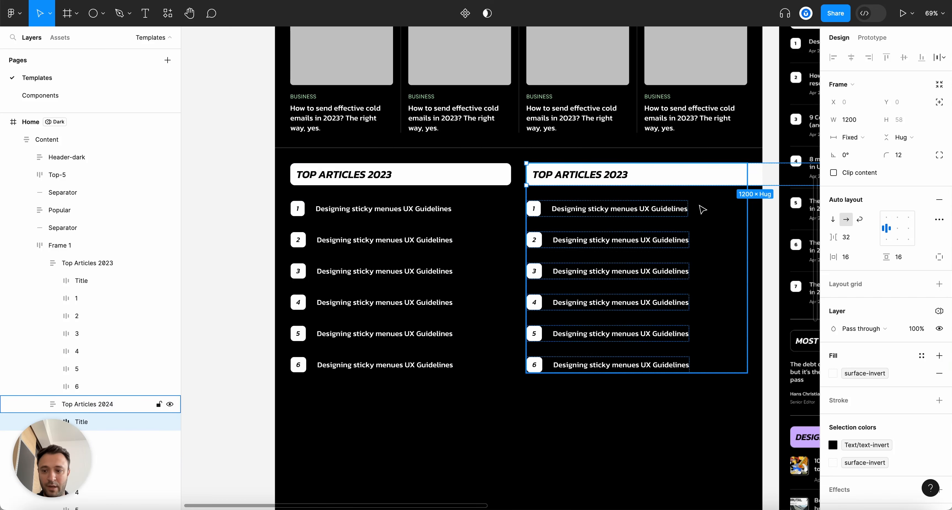
{"action": "scroll", "coordinate": [702, 209], "scroll_direction": "up", "scroll_amount": 2}
{"action": "left_click", "coordinate": [852, 137]}
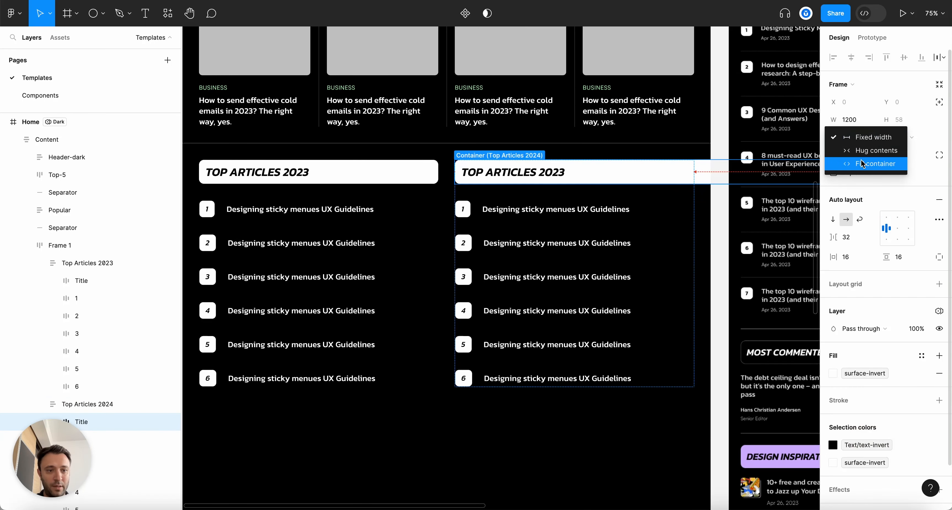
{"action": "left_click", "coordinate": [868, 163]}
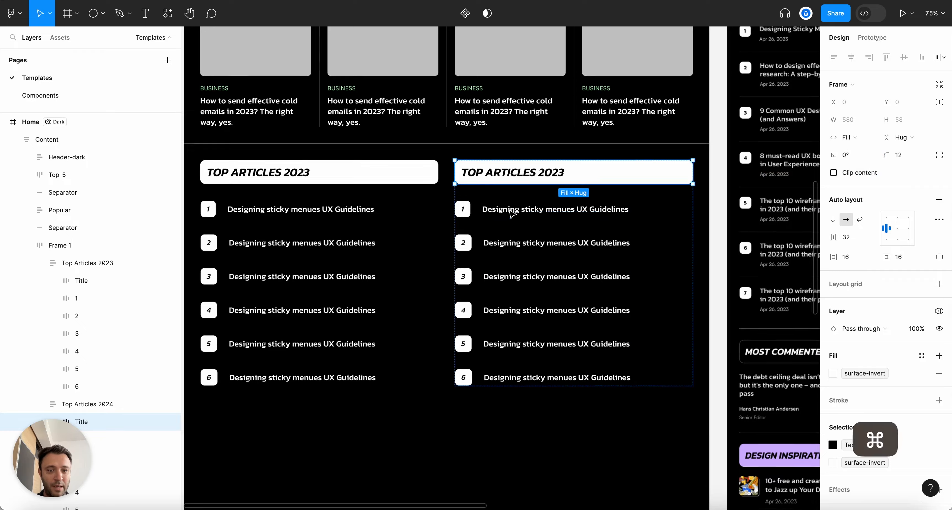
{"action": "scroll", "coordinate": [480, 240], "scroll_direction": "down", "scroll_amount": 5}
{"action": "scroll", "coordinate": [481, 258], "scroll_direction": "up", "scroll_amount": 4}
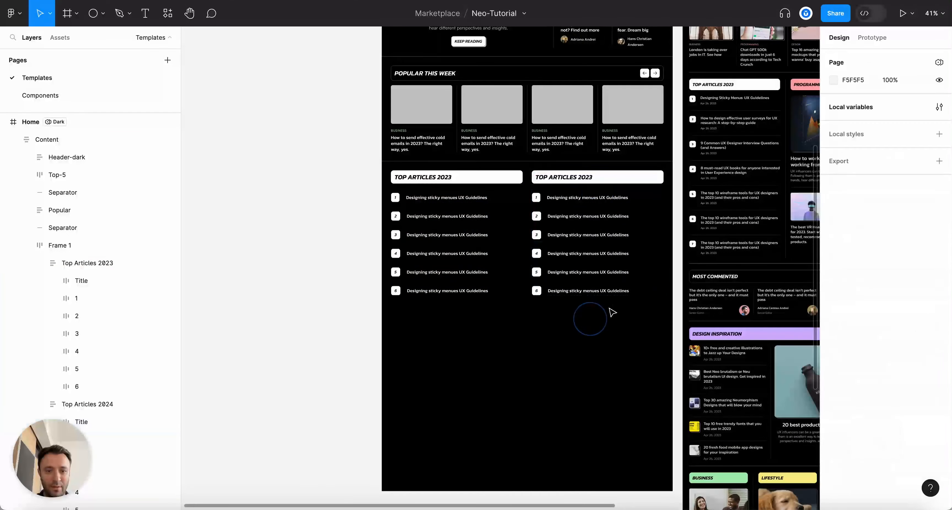
{"action": "scroll", "coordinate": [628, 240], "scroll_direction": "up", "scroll_amount": 3}
Drill into the wrapper to select the right column and its title bar
{"action": "left_click", "coordinate": [648, 163]}
{"action": "double_click", "coordinate": [656, 164]}
{"action": "left_click", "coordinate": [657, 164]}
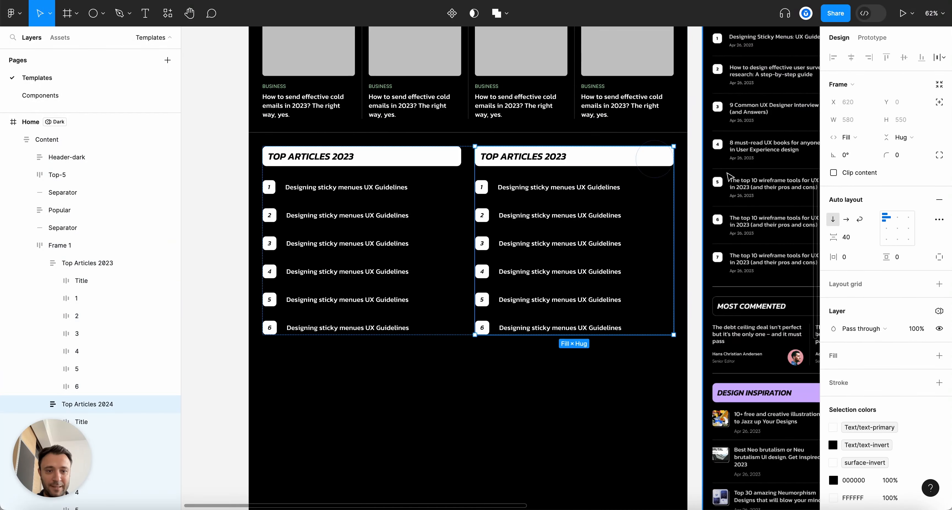
{"action": "double_click", "coordinate": [636, 159]}
{"action": "scroll", "coordinate": [634, 157], "scroll_direction": "up", "scroll_amount": 3}
{"action": "scroll", "coordinate": [884, 384], "scroll_direction": "down", "scroll_amount": 2}
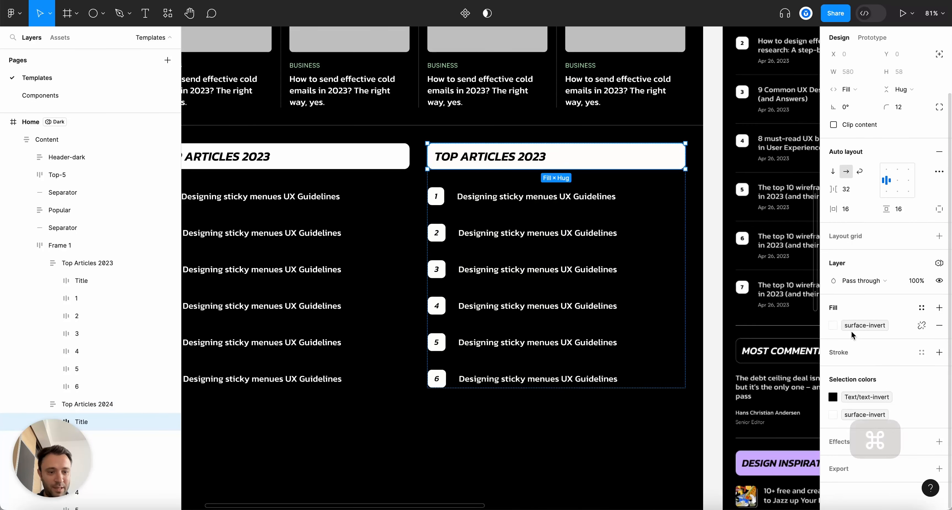
{"action": "left_click", "coordinate": [833, 325]}
{"action": "scroll", "coordinate": [761, 449], "scroll_direction": "down", "scroll_amount": 2}
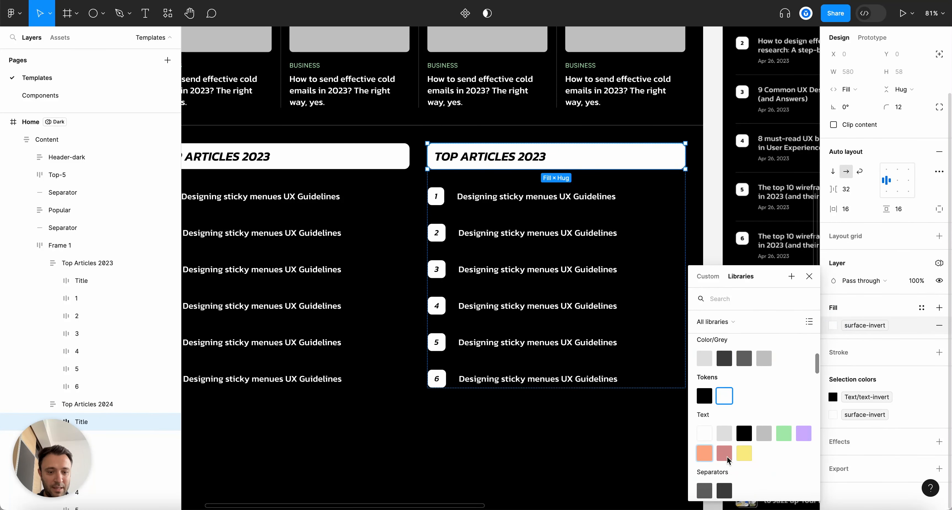
{"action": "type", "text": "surface"}
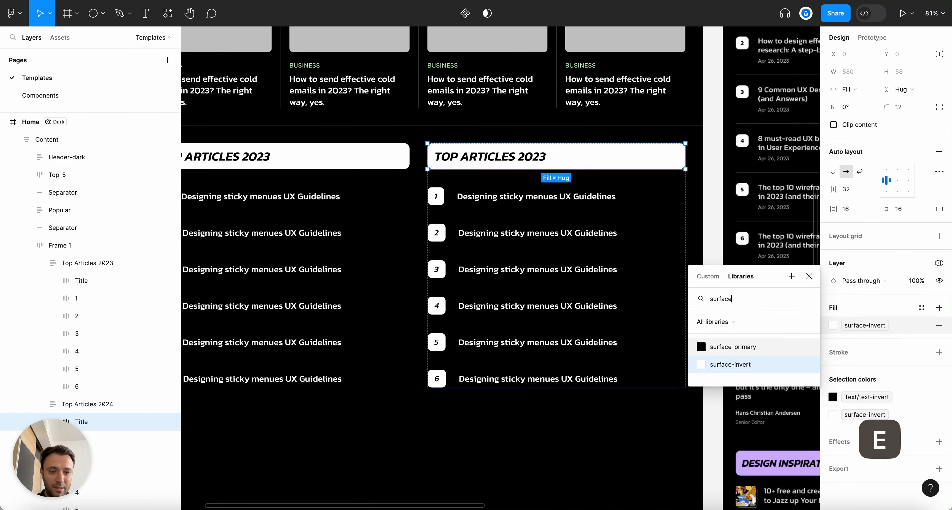
{"action": "key", "text": "Escape"}
{"action": "left_click", "coordinate": [835, 328]}
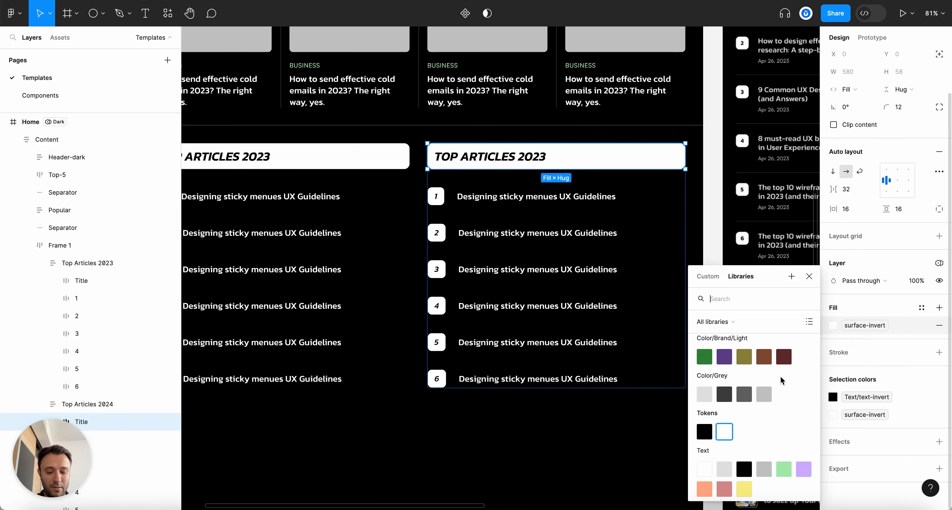
{"action": "type", "text": "surfac"}
{"action": "key", "text": "Escape"}
{"action": "scroll", "coordinate": [472, 209], "scroll_direction": "down", "scroll_amount": 4}
{"action": "scroll", "coordinate": [472, 209], "scroll_direction": "down", "scroll_amount": 3}
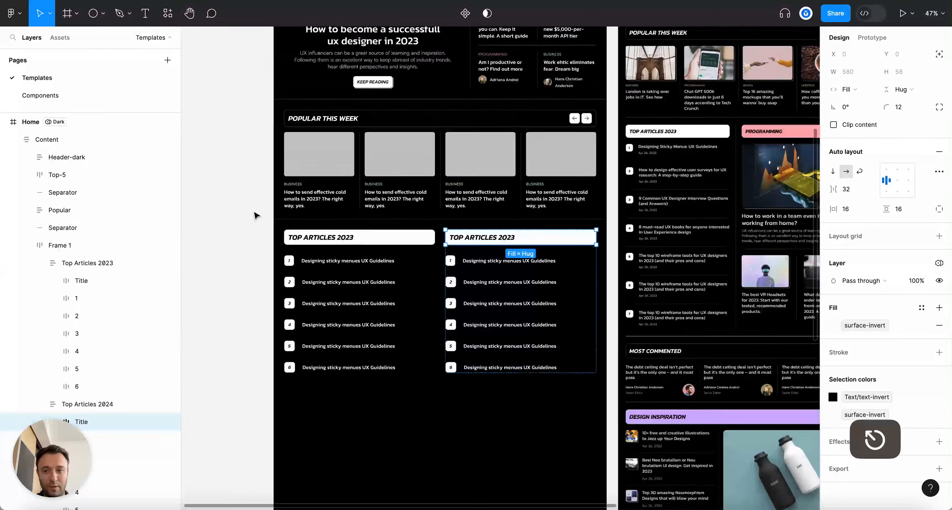
{"action": "left_click", "coordinate": [235, 224]}
{"action": "key", "text": "alt+l"}
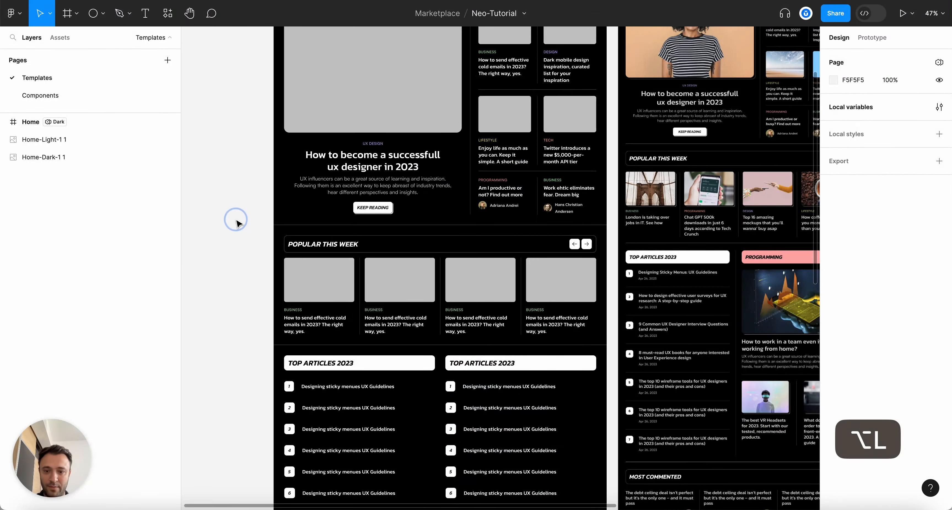
{"action": "scroll", "coordinate": [234, 281], "scroll_direction": "down", "scroll_amount": 3}
{"action": "scroll", "coordinate": [242, 289], "scroll_direction": "up", "scroll_amount": 5}
{"action": "left_click", "coordinate": [666, 271]}
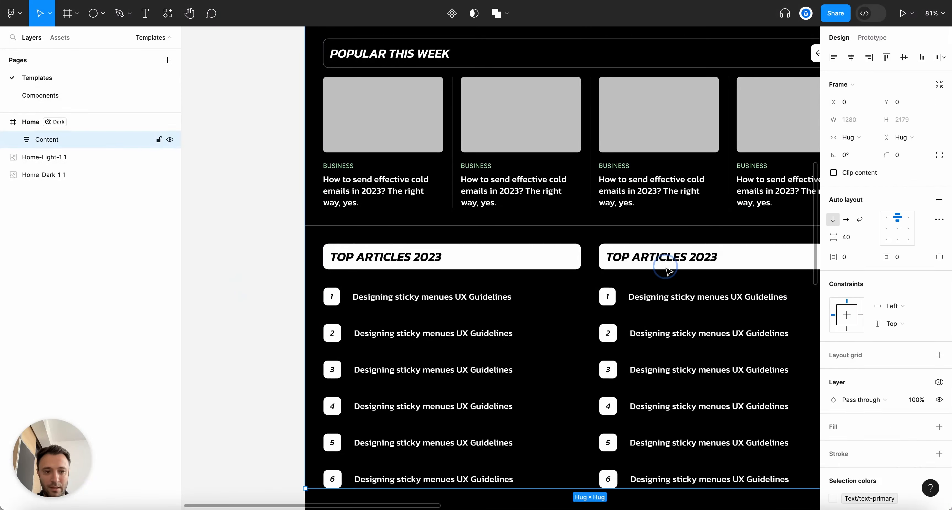
{"action": "double_click", "coordinate": [667, 271]}
{"action": "left_click", "coordinate": [299, 206]}
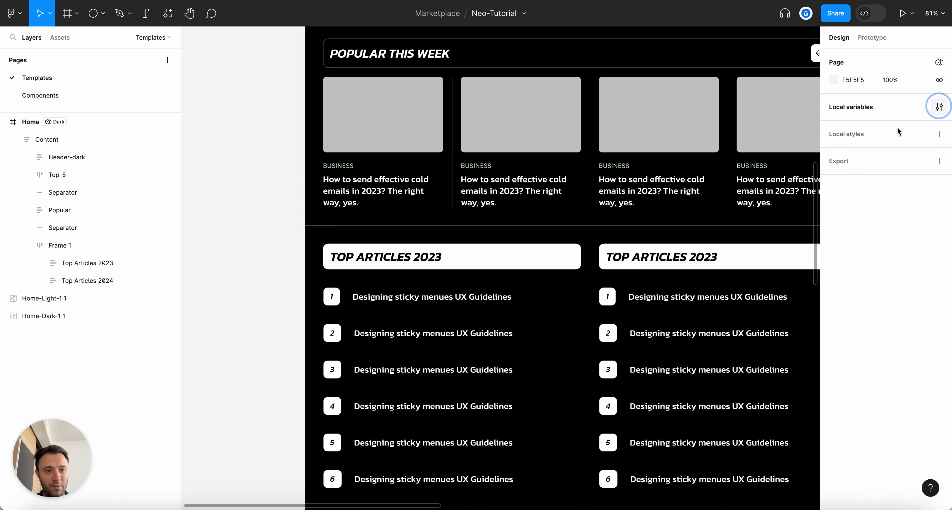
Open the Tokens local variables, browse the Separators and Text groups, and start a new variable
{"action": "left_click", "coordinate": [938, 107]}
{"action": "left_click", "coordinate": [364, 46]}
{"action": "left_click", "coordinate": [364, 47]}
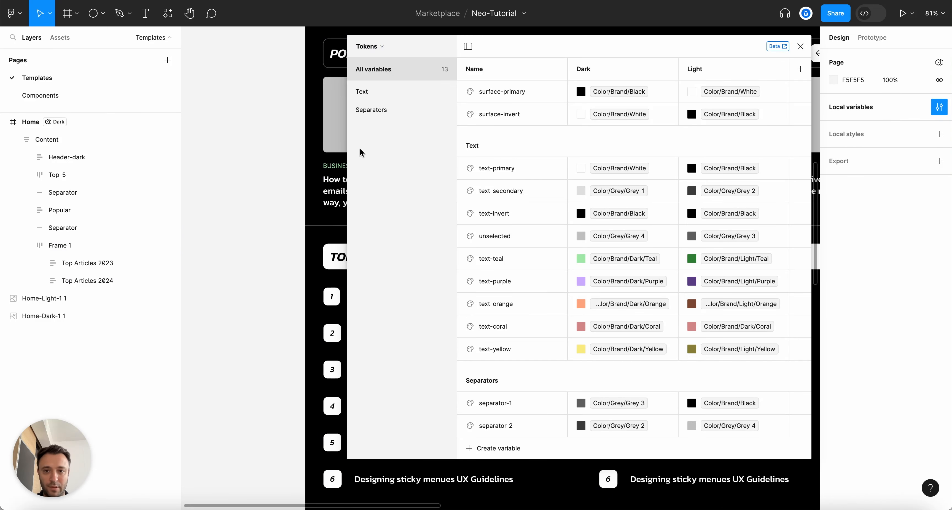
{"action": "left_click", "coordinate": [365, 109]}
{"action": "left_click", "coordinate": [366, 92]}
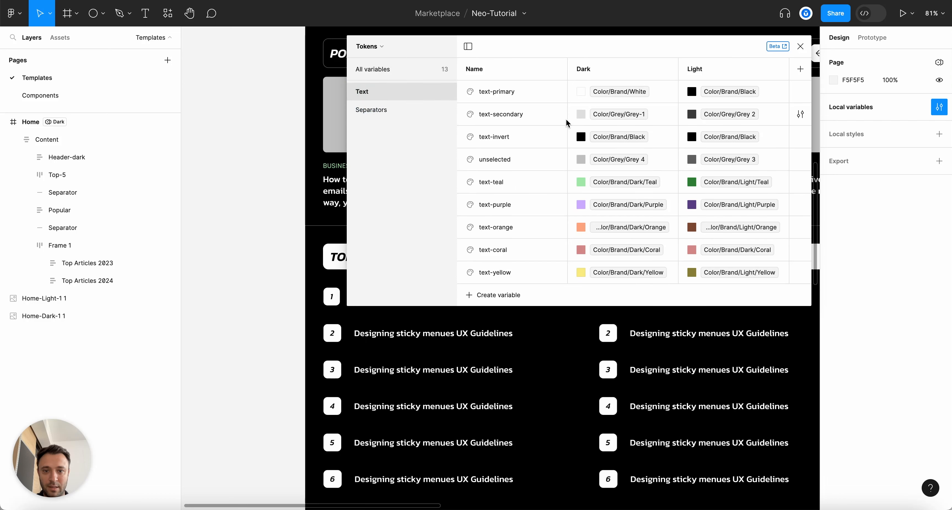
{"action": "left_click", "coordinate": [373, 111]}
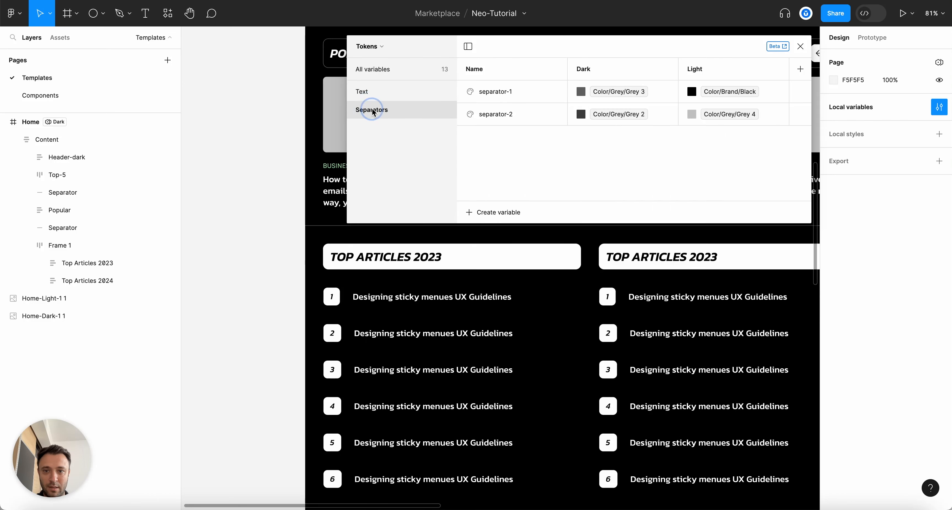
{"action": "left_click", "coordinate": [380, 95]}
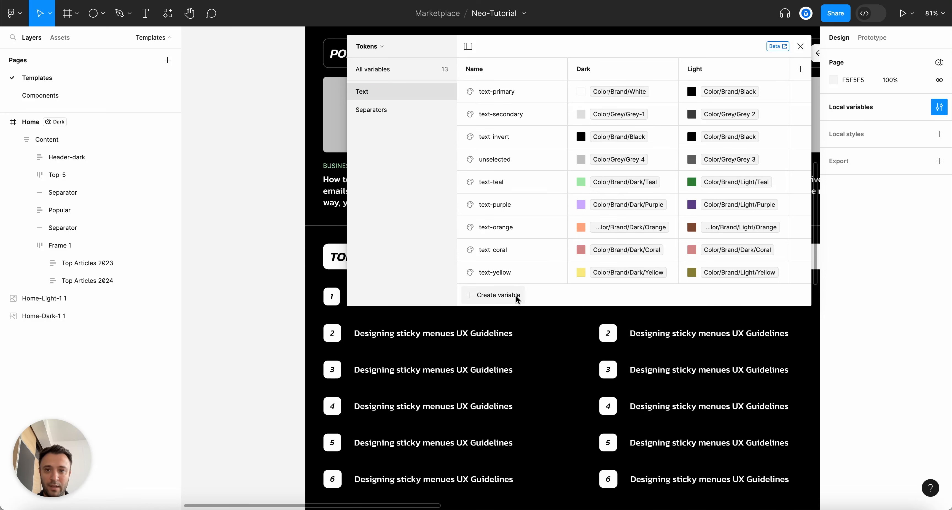
{"action": "left_click", "coordinate": [380, 70]}
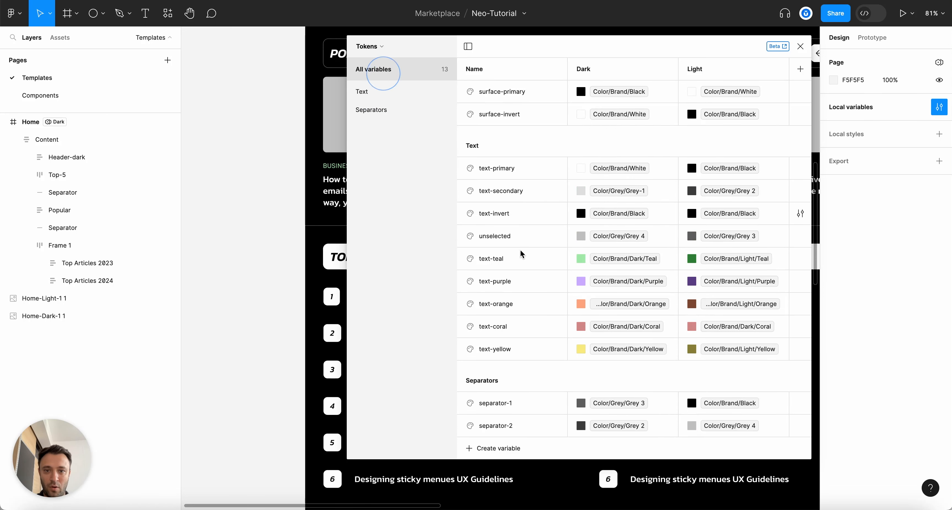
{"action": "left_click", "coordinate": [495, 450]}
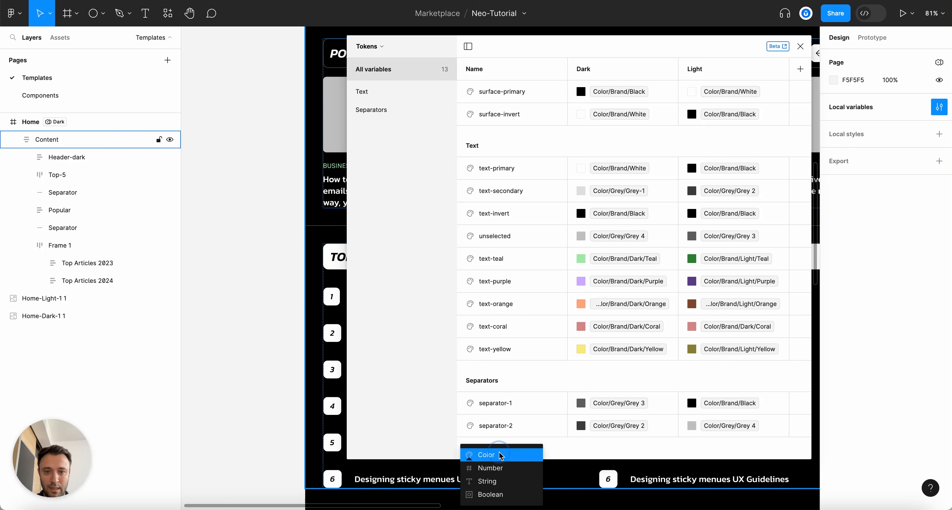
Create colour variable 'surface-teal' with its Dark mode set to Color/Brand/Dark/Teal
{"action": "left_click", "coordinate": [501, 455]}
{"action": "type", "text": "surface-t"}
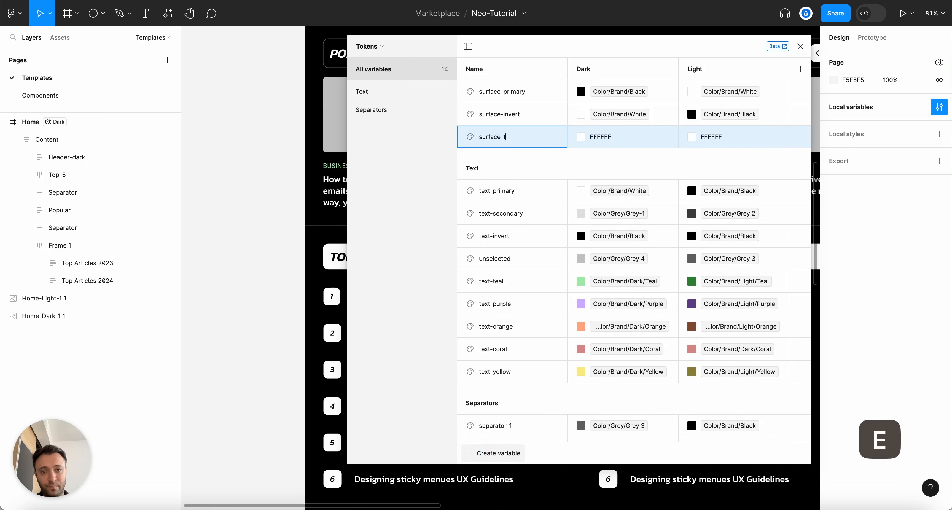
{"action": "key", "text": "Return"}
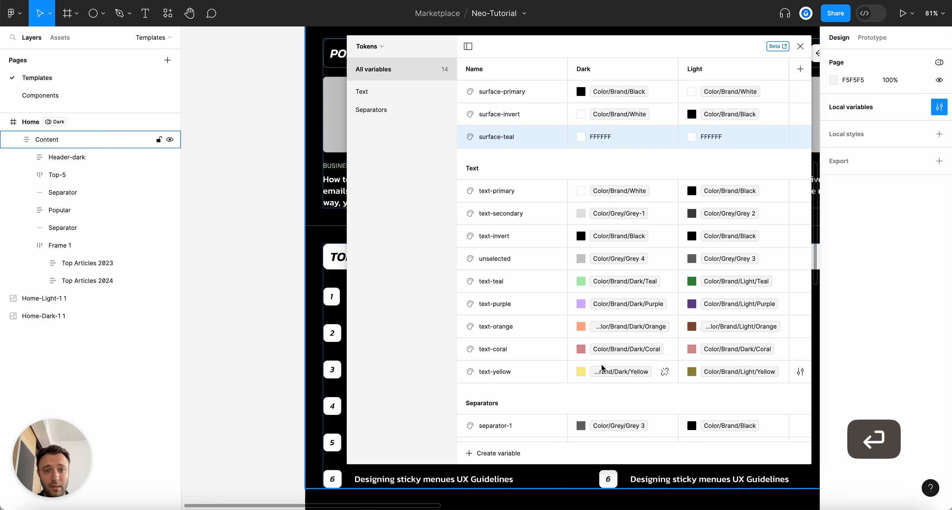
{"action": "left_click", "coordinate": [582, 137]}
{"action": "type", "text": "tea"}
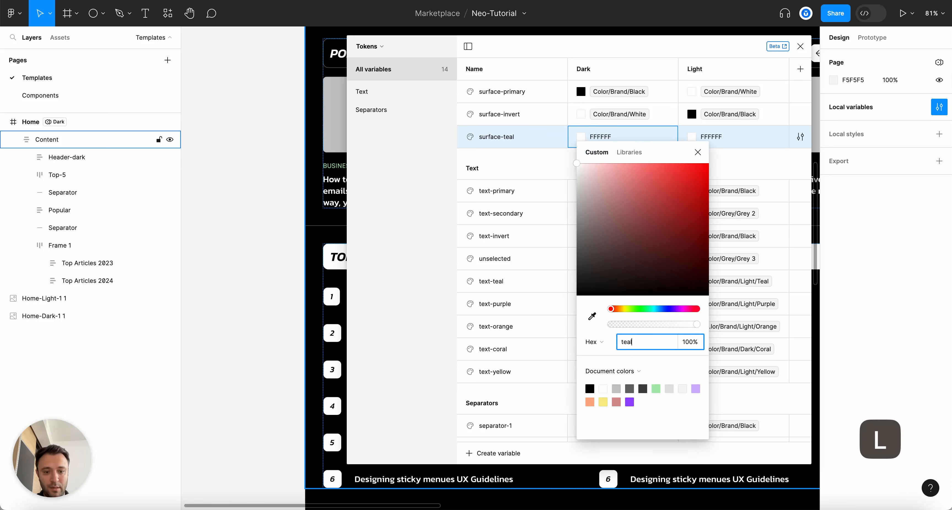
{"action": "type", "text": "l"}
{"action": "left_click", "coordinate": [631, 147]}
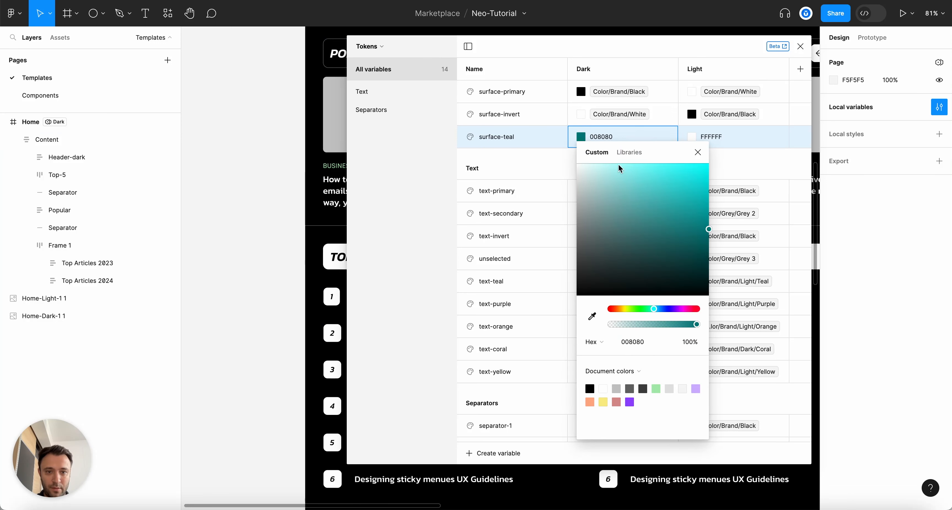
{"action": "left_click", "coordinate": [627, 155]}
{"action": "type", "text": "tea"}
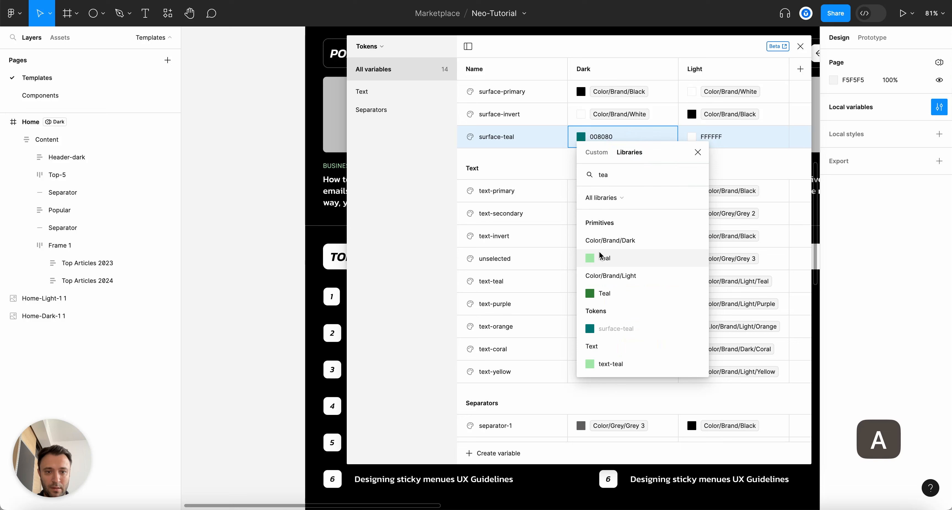
{"action": "left_click", "coordinate": [596, 258]}
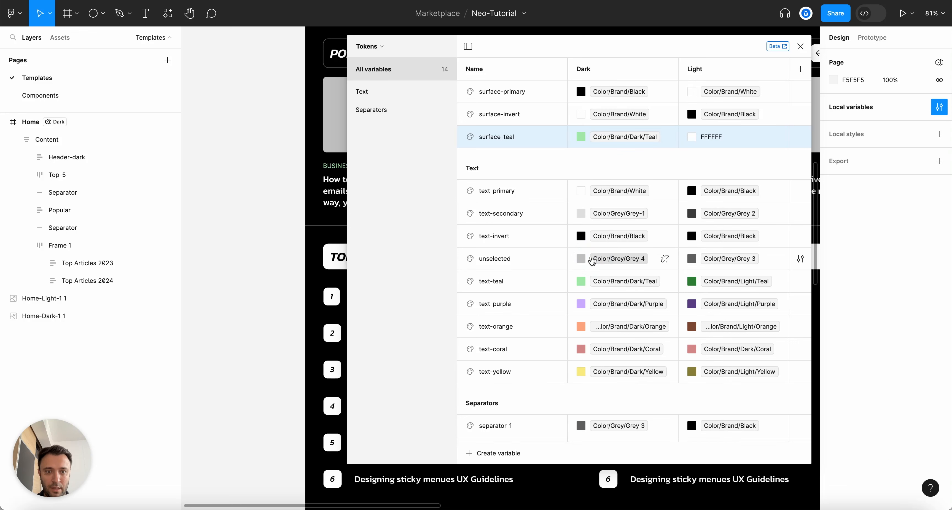
Set surface-teal's Light mode to the Color/Brand/Dark/Teal library colour
{"action": "left_click", "coordinate": [692, 137]}
{"action": "type", "text": "tea"}
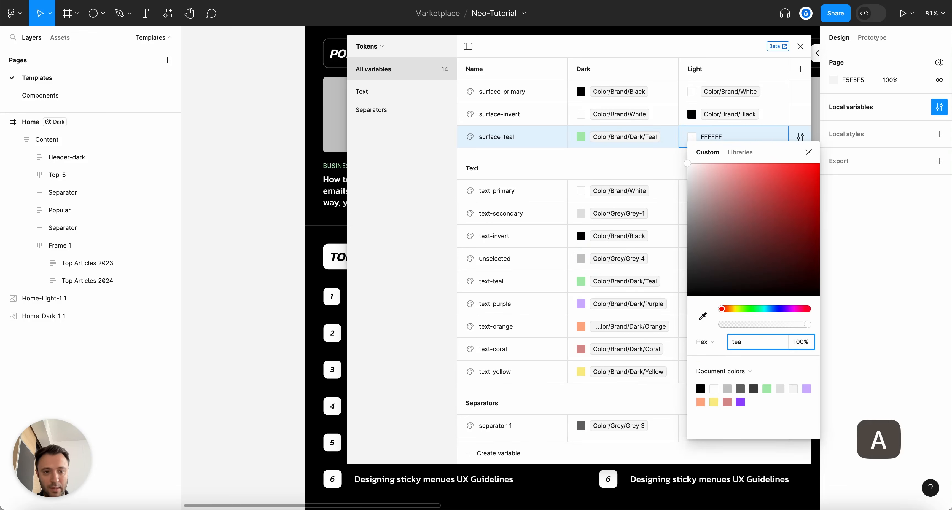
{"action": "left_click", "coordinate": [750, 147]}
{"action": "left_click", "coordinate": [740, 153]}
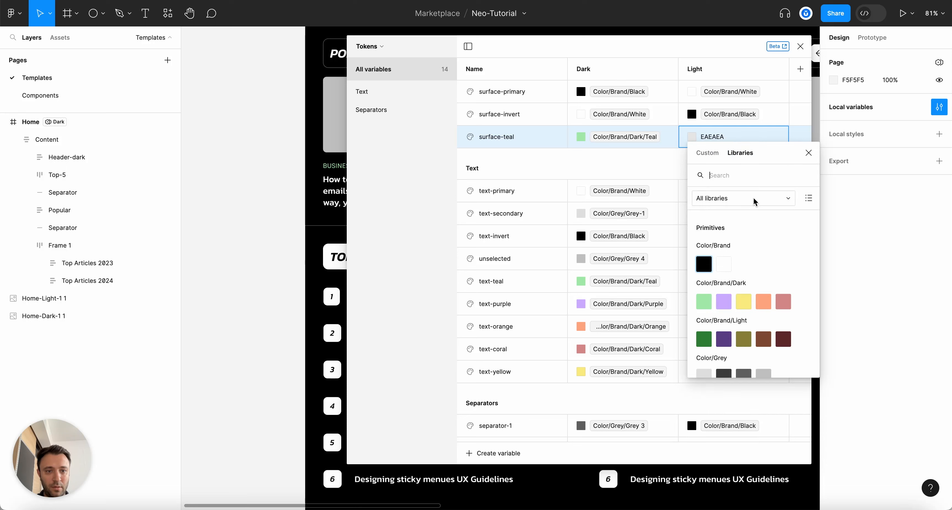
{"action": "type", "text": "tea"}
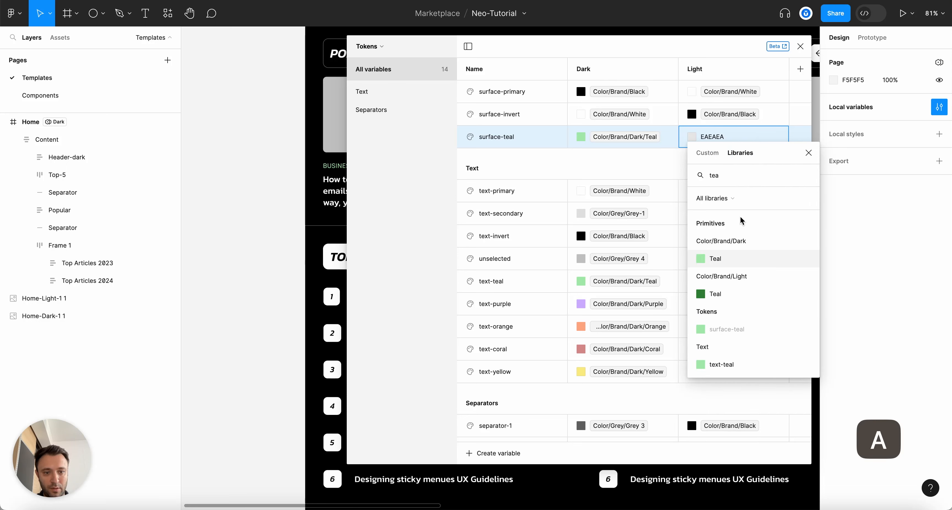
{"action": "left_click", "coordinate": [712, 262]}
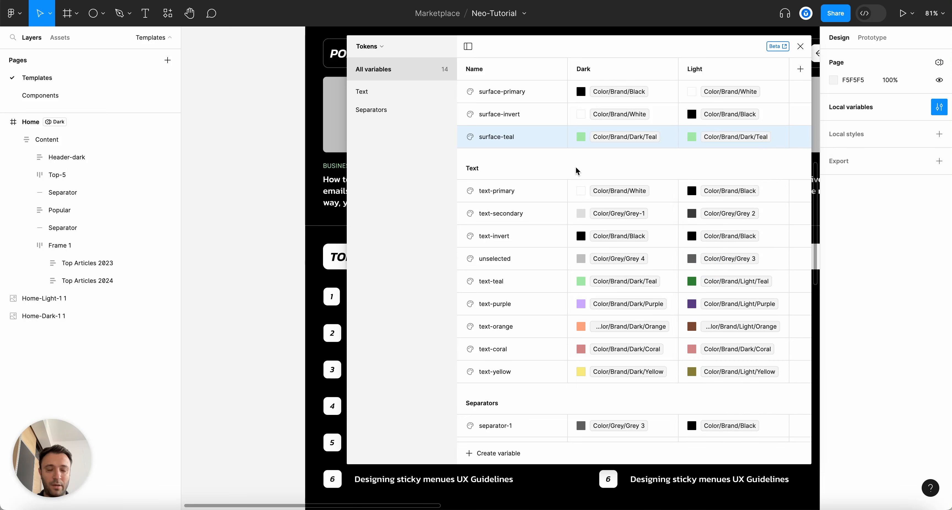
Duplicate surface-teal and rename the copy 'surface-orange'
{"action": "right_click", "coordinate": [533, 140]}
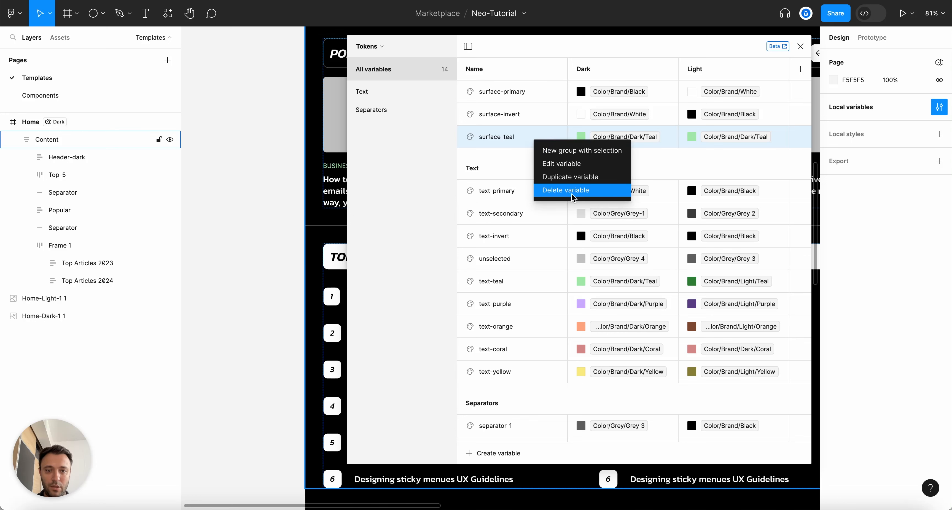
{"action": "left_click", "coordinate": [574, 179]}
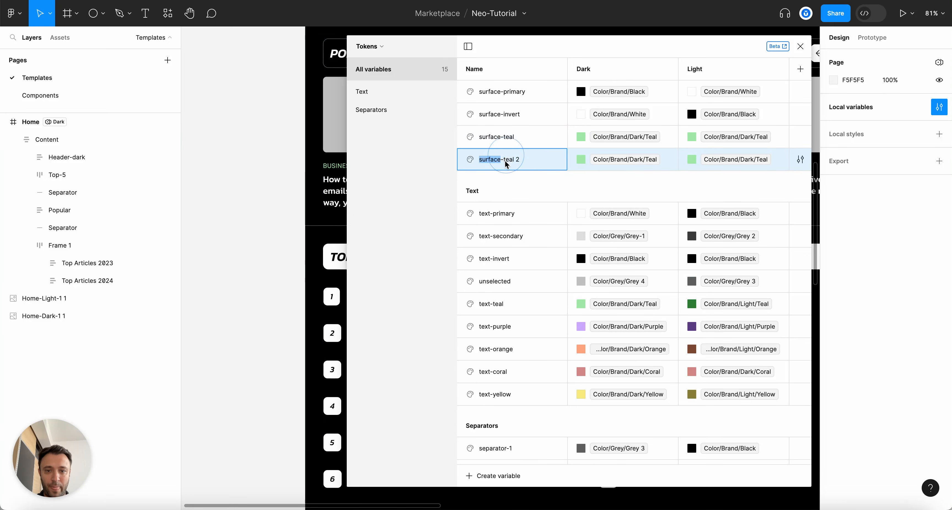
{"action": "key", "text": "BackSpace"}
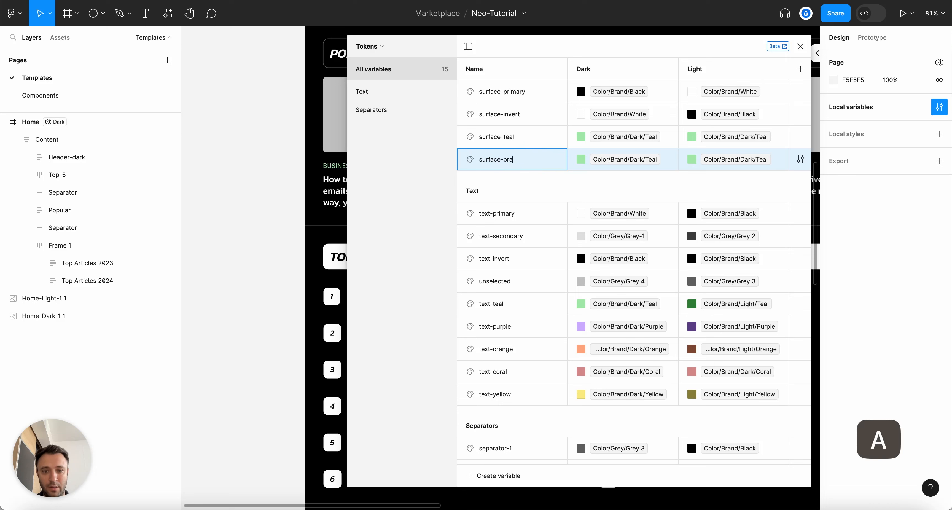
{"action": "key", "text": "Return"}
{"action": "left_click", "coordinate": [581, 160]}
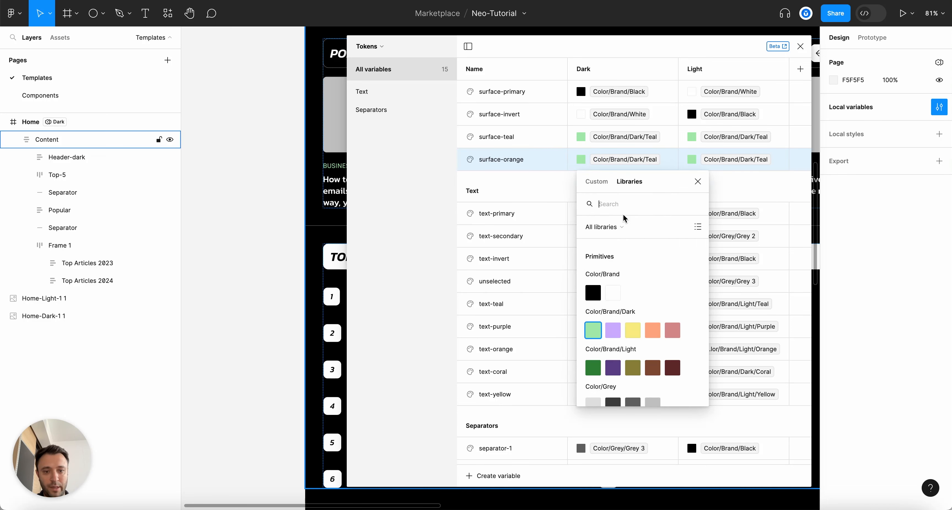
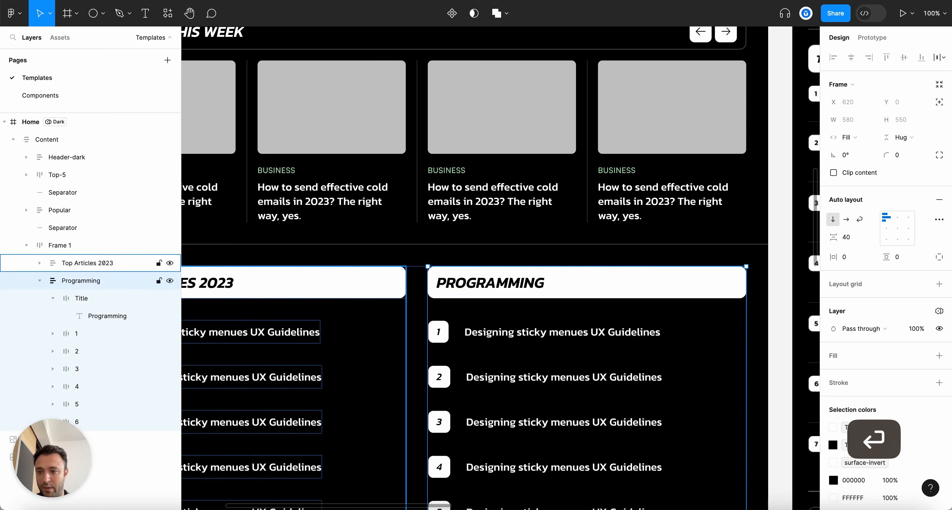
Collapse the finished Programming layer group in the Layers panel
{"action": "left_click", "coordinate": [39, 280]}
{"action": "scroll", "coordinate": [867, 380], "scroll_direction": "down", "scroll_amount": 1}
Fill the Programming title bar with the surface-coral token, replacing a first try with surface-orange
{"action": "left_click", "coordinate": [712, 287], "text": "super"}
{"action": "left_click", "coordinate": [865, 342]}
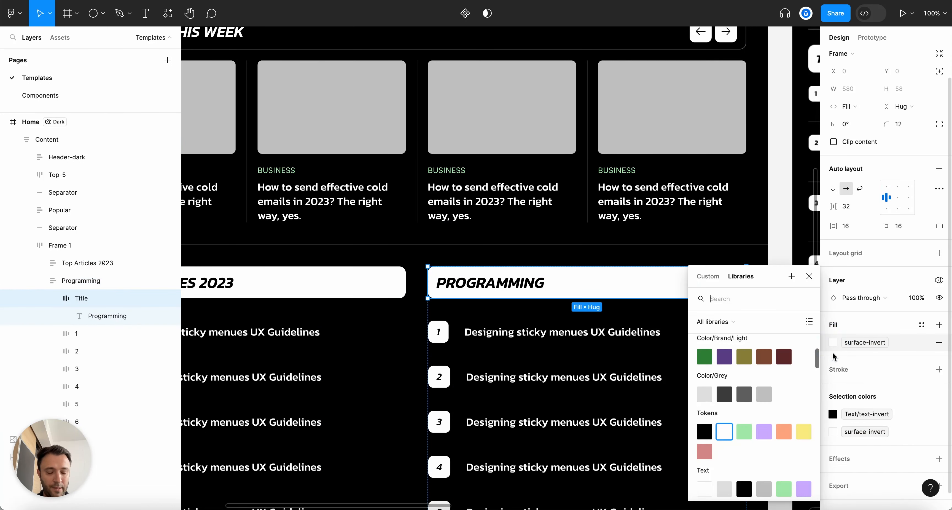
{"action": "type", "text": "surface"}
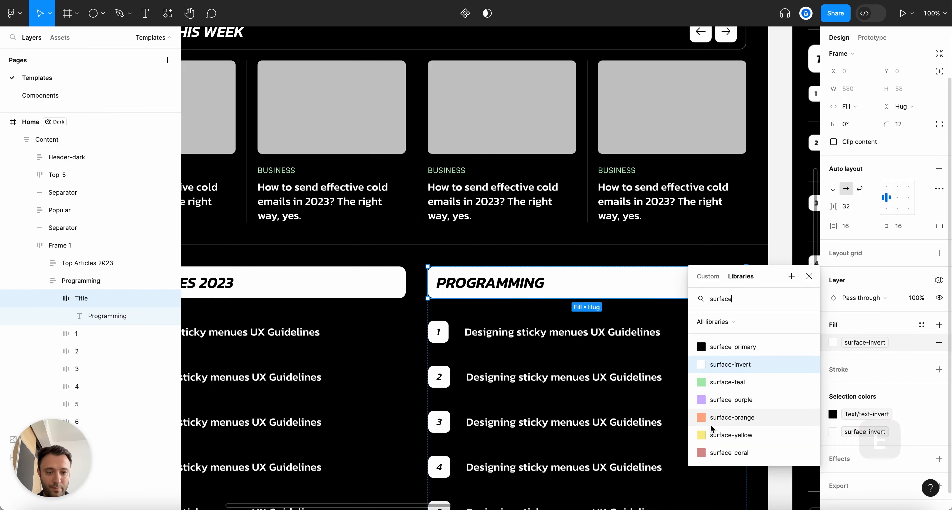
{"action": "left_click", "coordinate": [704, 425]}
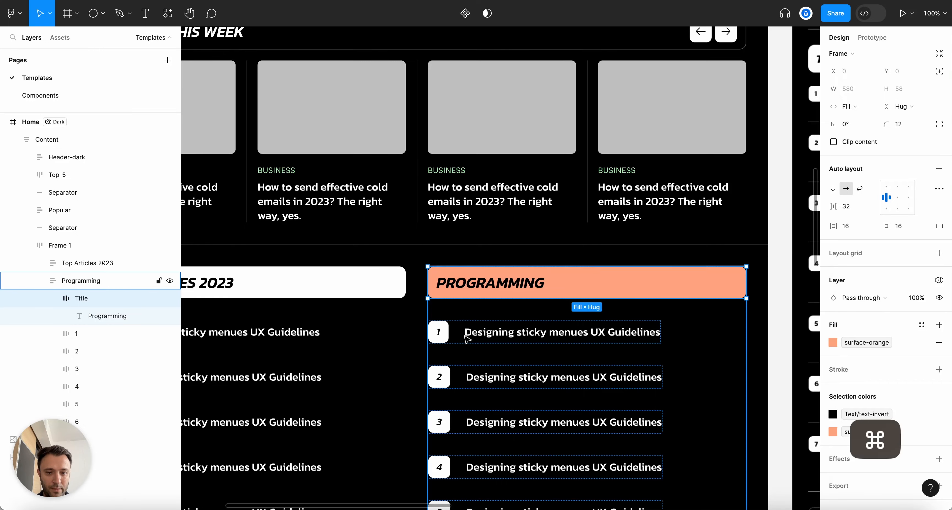
{"action": "scroll", "coordinate": [458, 325], "scroll_direction": "down", "scroll_amount": 5}
{"action": "scroll", "coordinate": [473, 326], "scroll_direction": "up", "scroll_amount": 5}
{"action": "left_click", "coordinate": [833, 343]}
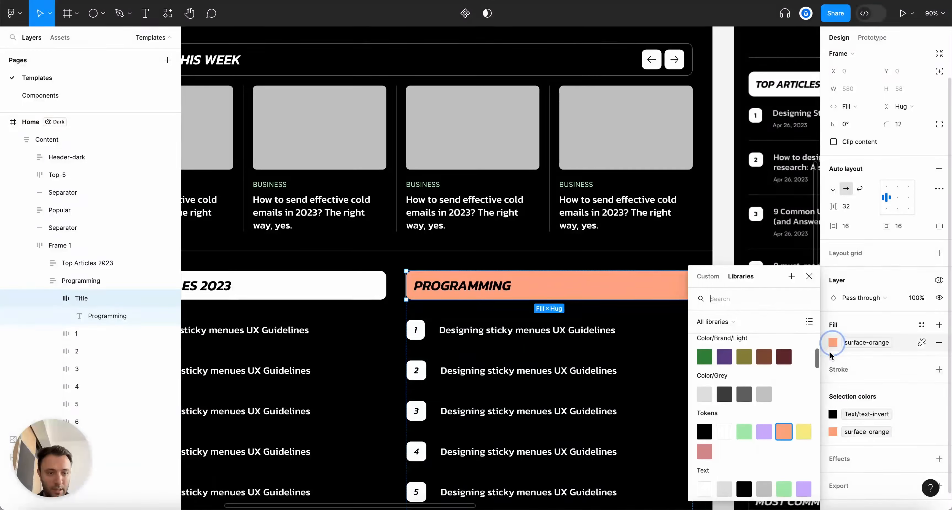
{"action": "left_click", "coordinate": [705, 451]}
{"action": "scroll", "coordinate": [614, 371], "scroll_direction": "down", "scroll_amount": 5}
{"action": "key", "text": "Escape"}
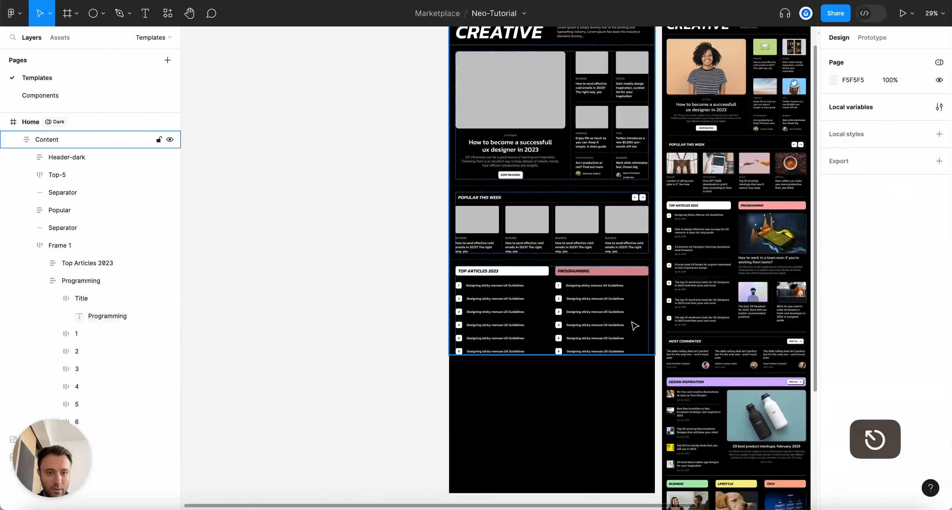
Collapse all layer groups and clear the canvas selection
{"action": "scroll", "coordinate": [403, 260], "scroll_direction": "up", "scroll_amount": 5}
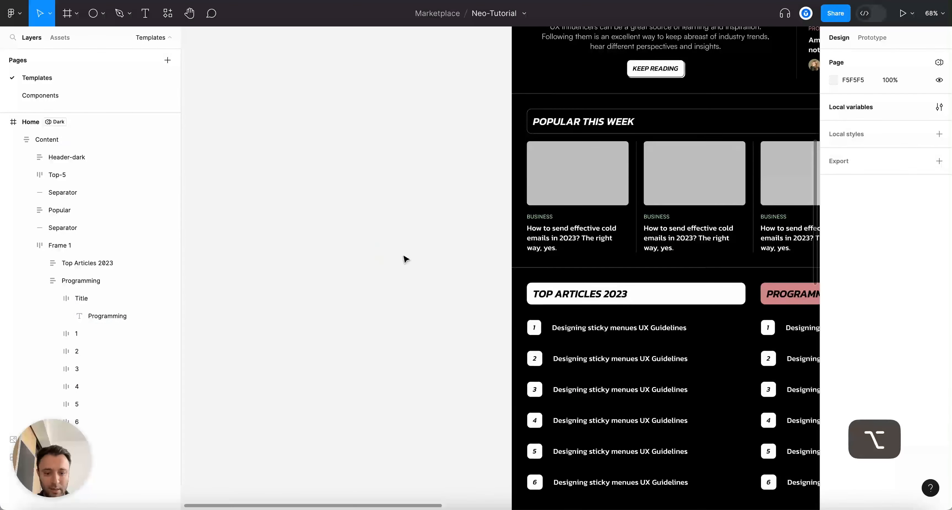
{"action": "key", "text": "alt+l"}
{"action": "left_click", "coordinate": [297, 207]}
{"action": "scroll", "coordinate": [303, 211], "scroll_direction": "down", "scroll_amount": 3}
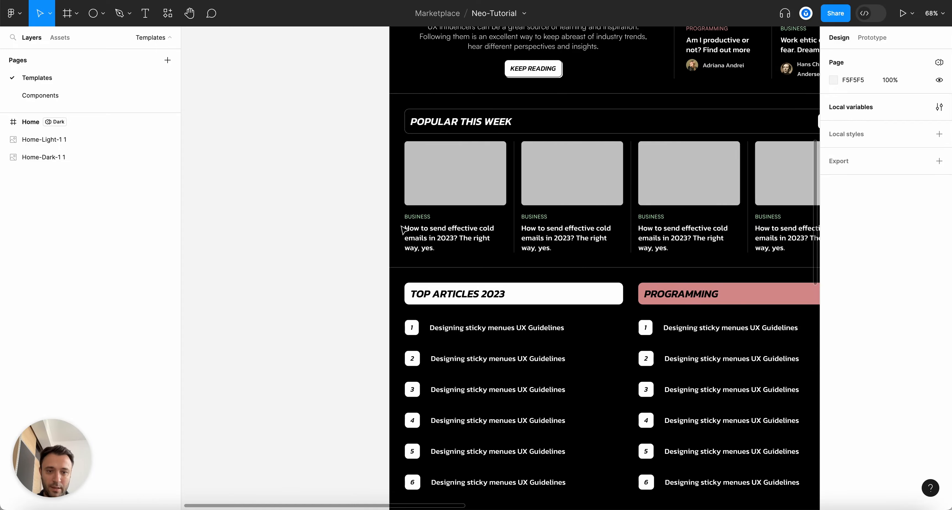
{"action": "left_click", "coordinate": [353, 214]}
{"action": "scroll", "coordinate": [353, 216], "scroll_direction": "up", "scroll_amount": 1}
In the Primitives collection, change the Dark Coral variable from D89292 to EF9E9E
{"action": "left_click", "coordinate": [939, 106]}
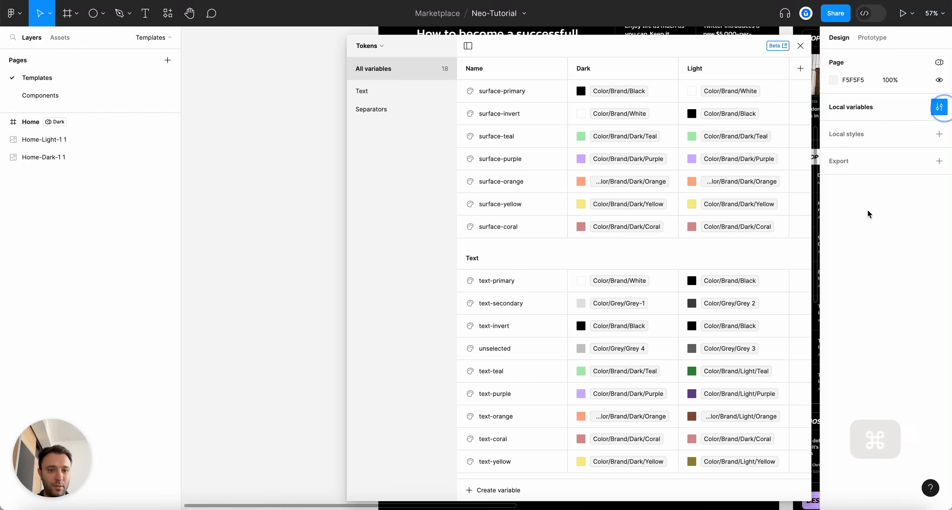
{"action": "left_click", "coordinate": [382, 46]}
{"action": "left_click", "coordinate": [373, 82]}
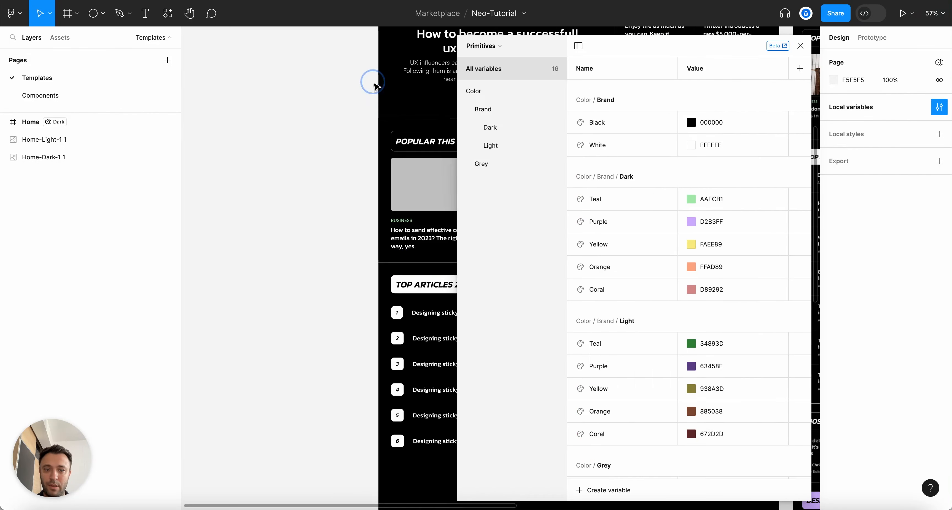
{"action": "left_click", "coordinate": [691, 290]}
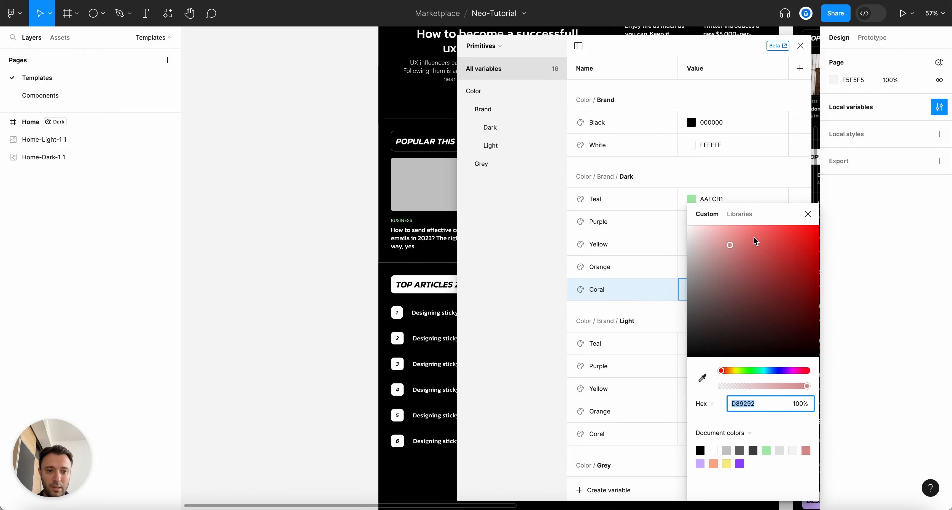
{"action": "left_click", "coordinate": [732, 236]}
{"action": "left_click", "coordinate": [807, 213]}
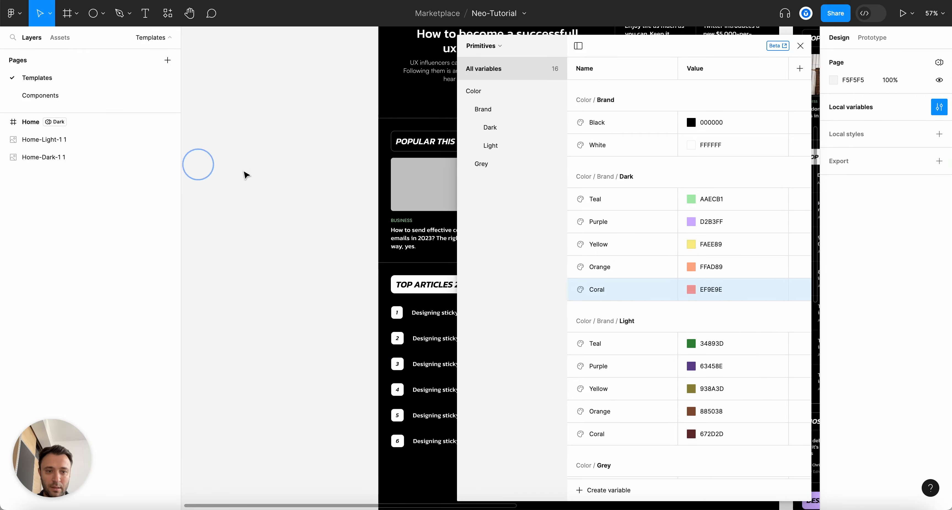
{"action": "left_click", "coordinate": [799, 44]}
{"action": "scroll", "coordinate": [368, 225], "scroll_direction": "down", "scroll_amount": 5}
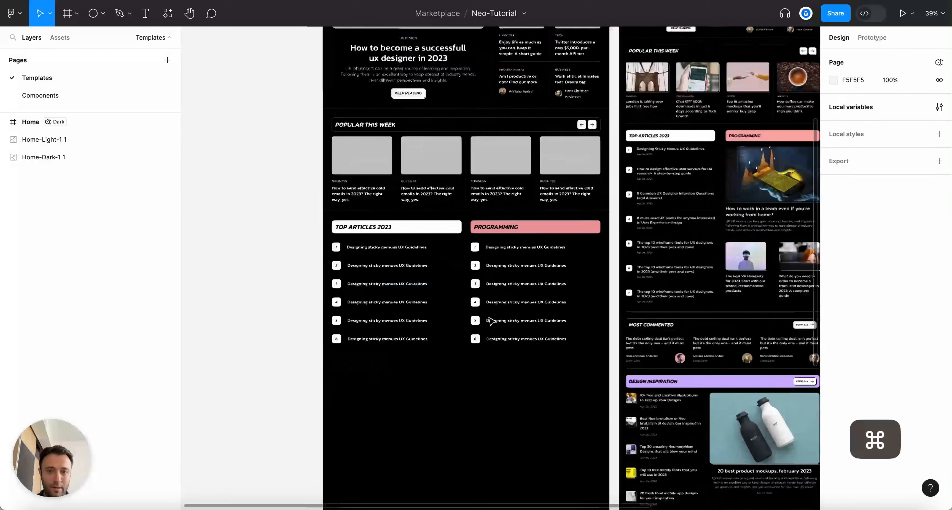
Copy a divider line from the Top-5 feed
{"action": "scroll", "coordinate": [503, 404], "scroll_direction": "down", "scroll_amount": 4}
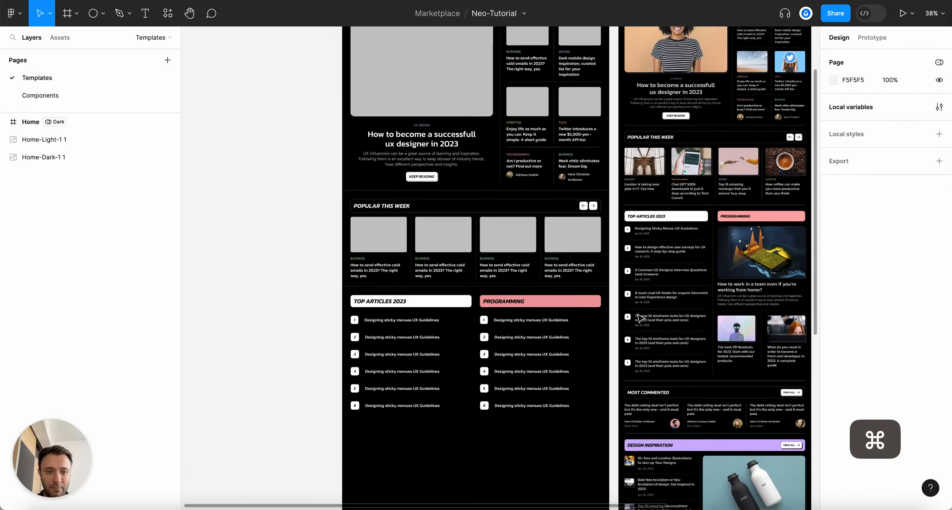
{"action": "scroll", "coordinate": [500, 401], "scroll_direction": "up", "scroll_amount": 4}
{"action": "scroll", "coordinate": [484, 390], "scroll_direction": "up", "scroll_amount": 2}
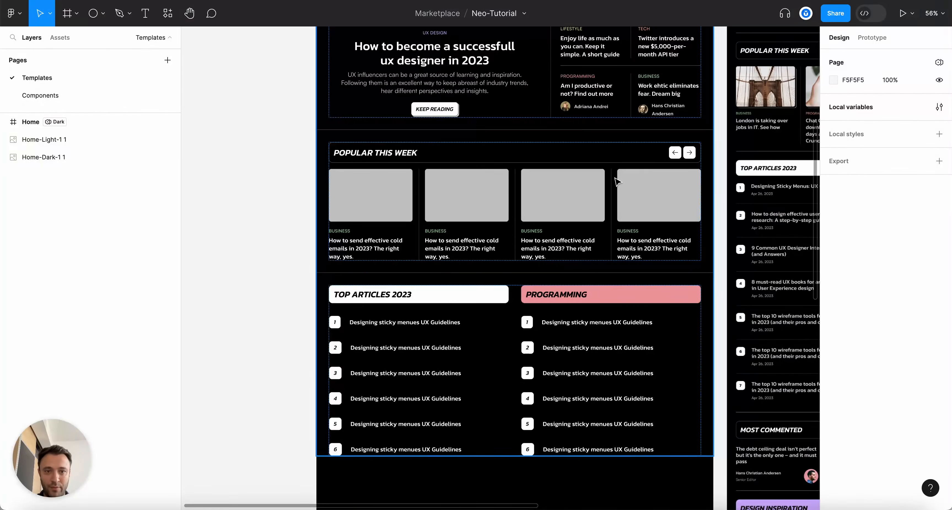
{"action": "scroll", "coordinate": [617, 181], "scroll_direction": "up", "scroll_amount": 2}
{"action": "left_click", "coordinate": [629, 110], "text": "super"}
{"action": "key", "text": "super+c"}
{"action": "key", "text": "Escape"}
Paste the divider into Top Articles 2023 between articles 1 and 2 and rename it Separator
{"action": "scroll", "coordinate": [606, 192], "scroll_direction": "down", "scroll_amount": 5}
{"action": "scroll", "coordinate": [291, 247], "scroll_direction": "up", "scroll_amount": 5}
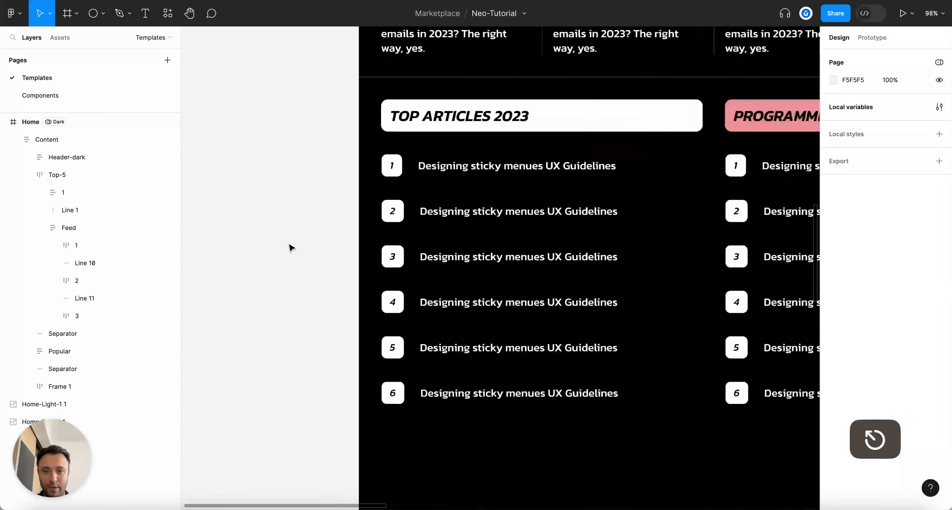
{"action": "key", "text": "alt+l"}
{"action": "left_click", "coordinate": [489, 166]}
{"action": "double_click", "coordinate": [484, 164]}
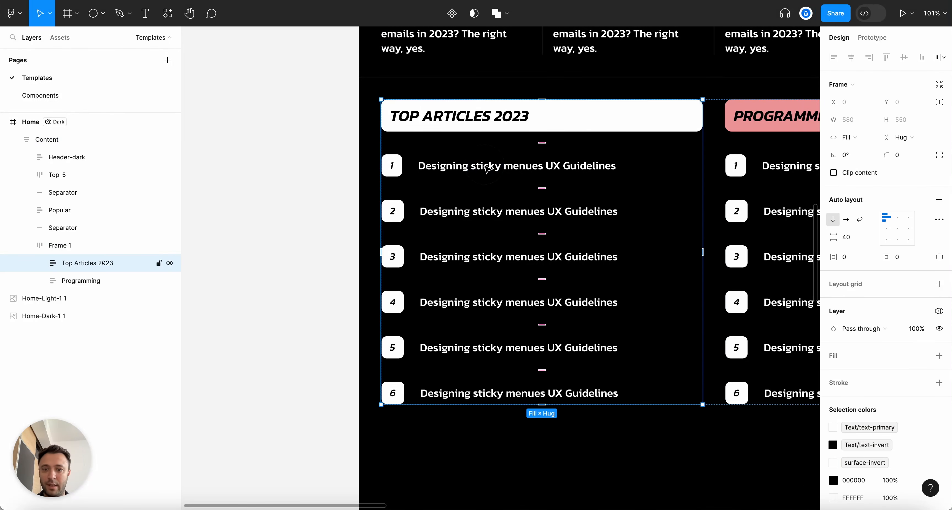
{"action": "double_click", "coordinate": [484, 164]}
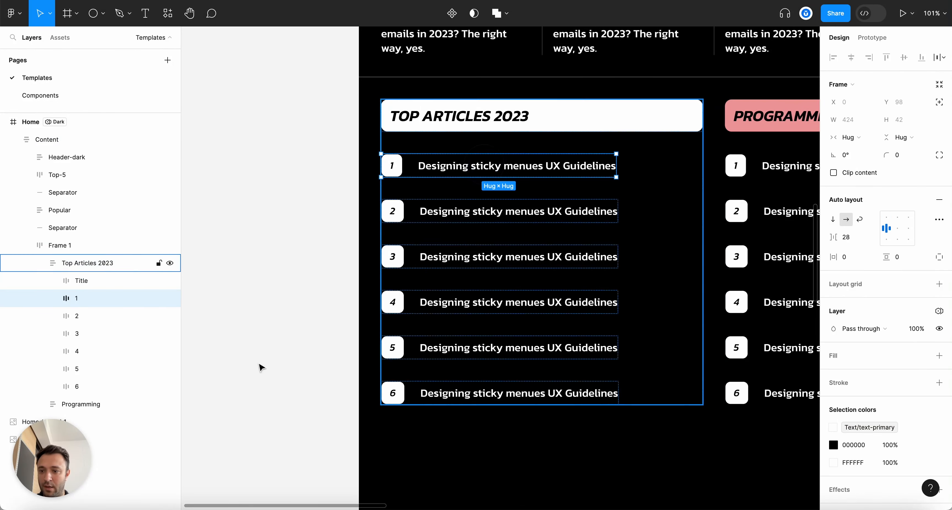
{"action": "left_click", "coordinate": [122, 265]}
{"action": "key", "text": "super+v"}
{"action": "left_click_drag", "start_coordinate": [103, 407], "coordinate": [119, 316]}
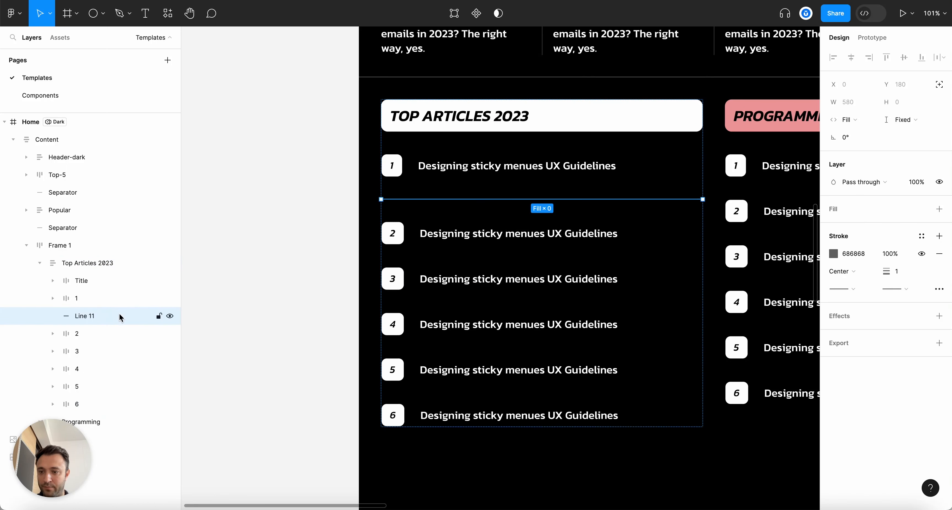
{"action": "double_click", "coordinate": [88, 316]}
{"action": "type", "text": "Separator"}
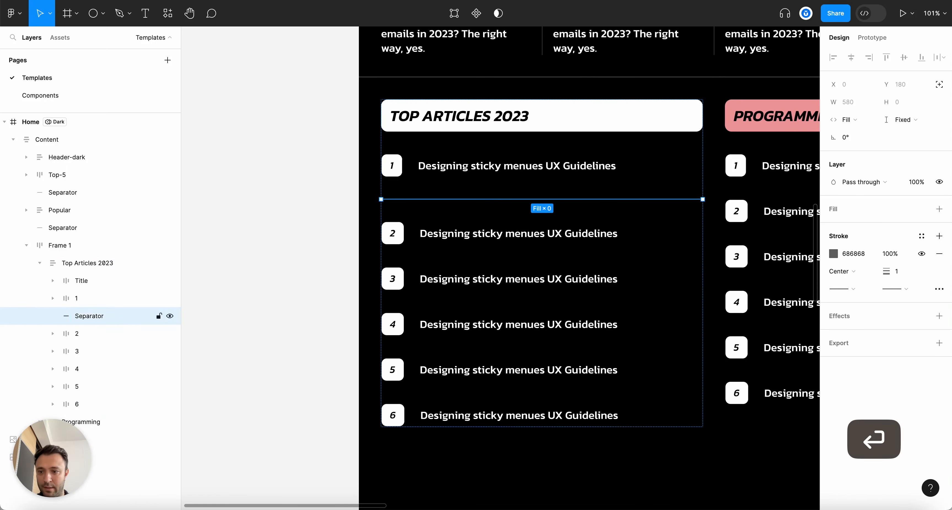
Give the separator line the separator-1 library stroke colour
{"action": "left_click", "coordinate": [833, 254]}
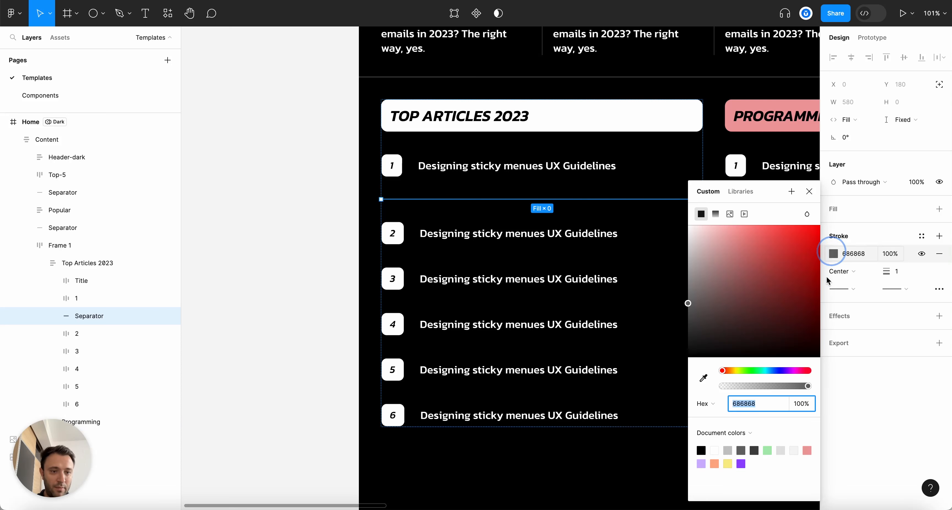
{"action": "left_click", "coordinate": [741, 191]}
{"action": "type", "text": "separa"}
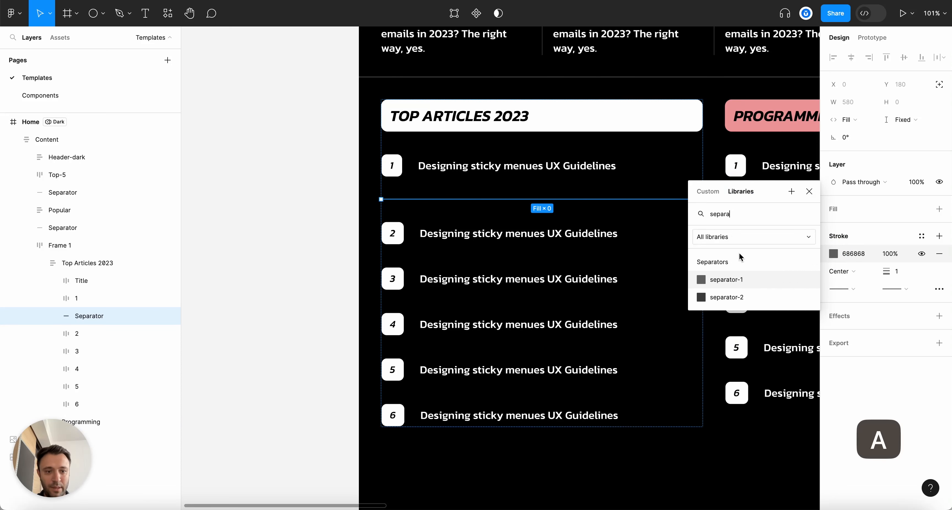
{"action": "left_click", "coordinate": [725, 279]}
Duplicate the separator and interleave copies between articles 2, 3 and 4, hiding one extra copy
{"action": "key", "text": "super+d"}
{"action": "left_click_drag", "start_coordinate": [95, 361], "coordinate": [100, 333]}
{"action": "left_click", "coordinate": [98, 351]}
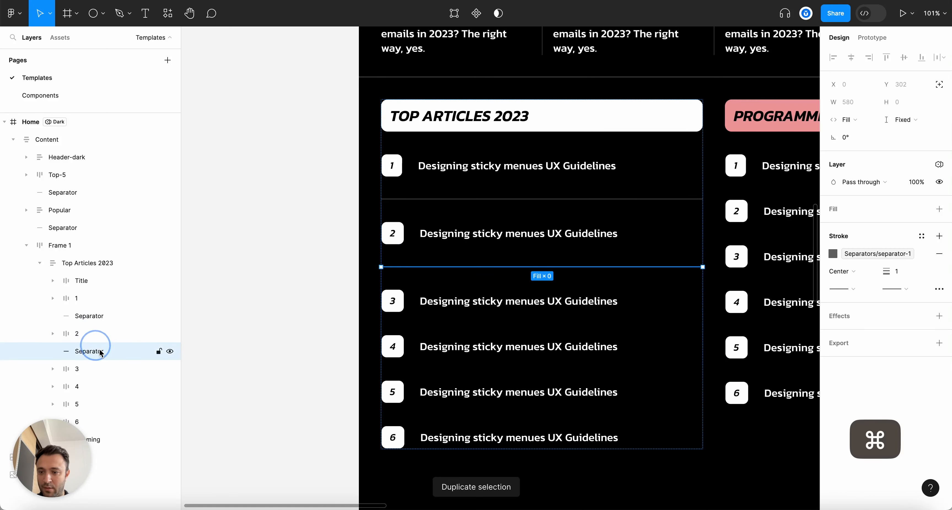
{"action": "key", "text": "super+d"}
{"action": "left_click_drag", "start_coordinate": [87, 386], "coordinate": [92, 367]}
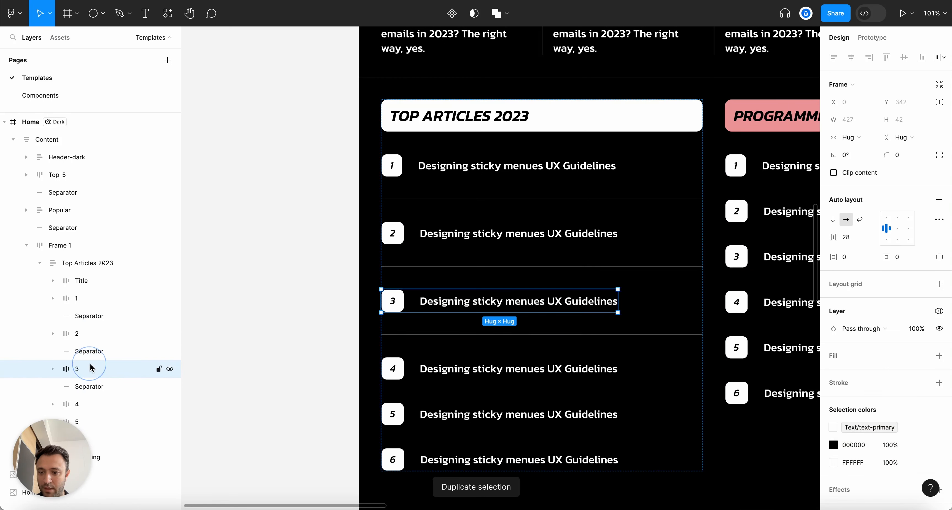
{"action": "left_click", "coordinate": [92, 386]}
{"action": "key", "text": "super+d"}
{"action": "left_click", "coordinate": [97, 420]}
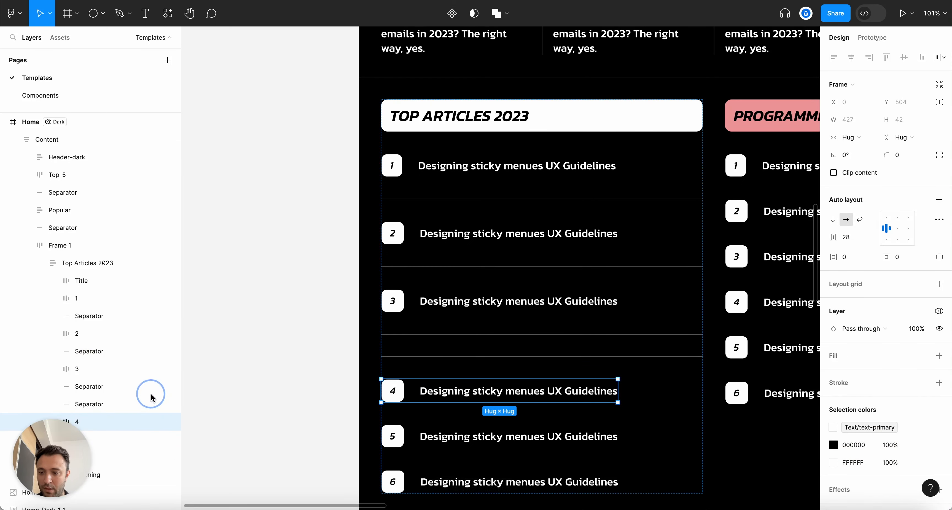
{"action": "left_click_drag", "start_coordinate": [111, 396], "coordinate": [102, 410]}
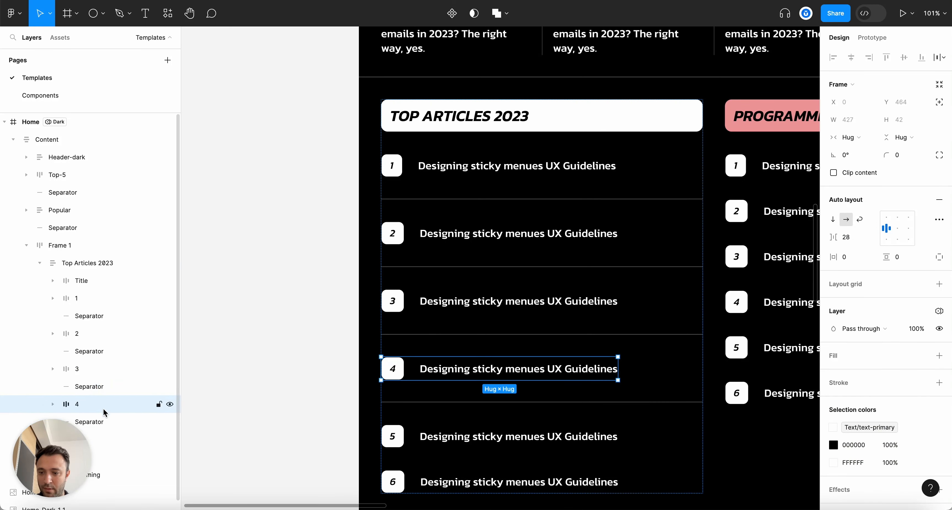
{"action": "left_click", "coordinate": [98, 421]}
{"action": "key", "text": "super+d"}
{"action": "left_click", "coordinate": [169, 422]}
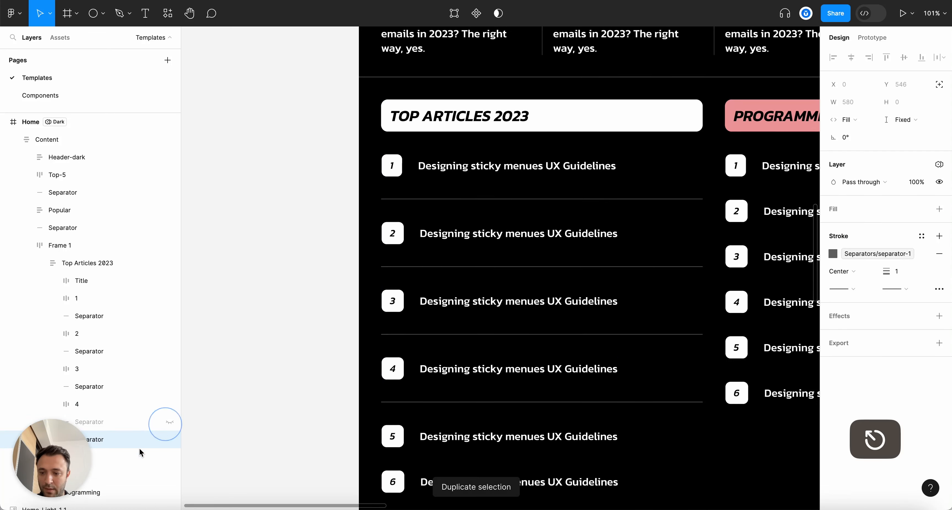
Reposition a separator line around article row 5
{"action": "left_click", "coordinate": [110, 465]}
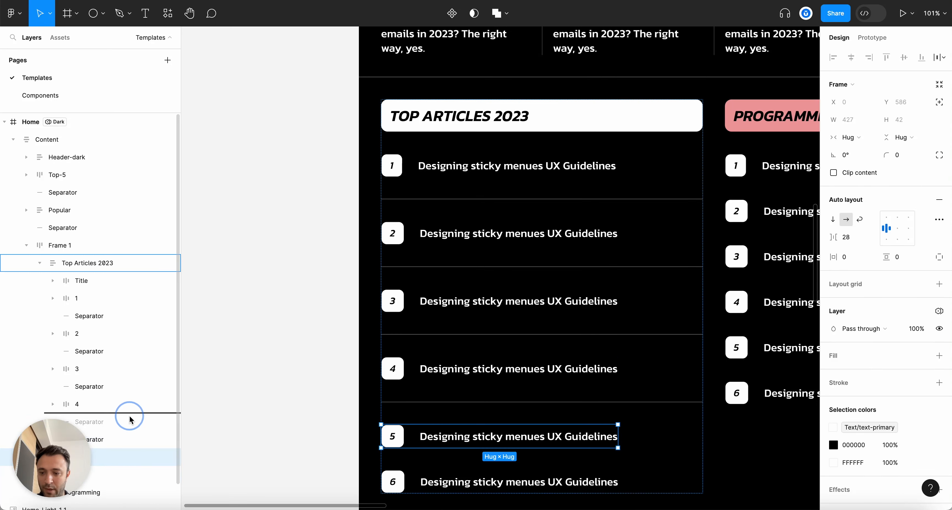
{"action": "left_click_drag", "start_coordinate": [126, 430], "coordinate": [126, 431]}
{"action": "scroll", "coordinate": [565, 396], "scroll_direction": "down", "scroll_amount": 3}
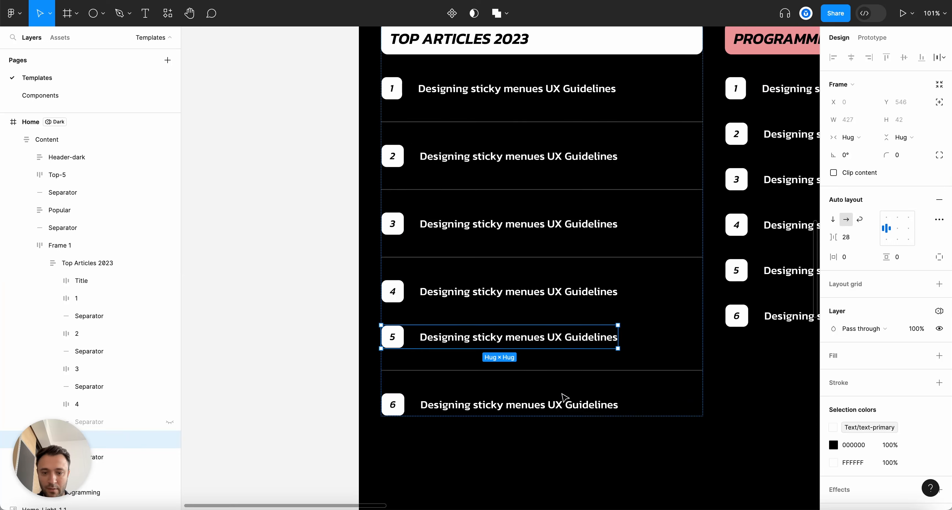
{"action": "left_click", "coordinate": [599, 370]}
{"action": "left_click", "coordinate": [598, 371]}
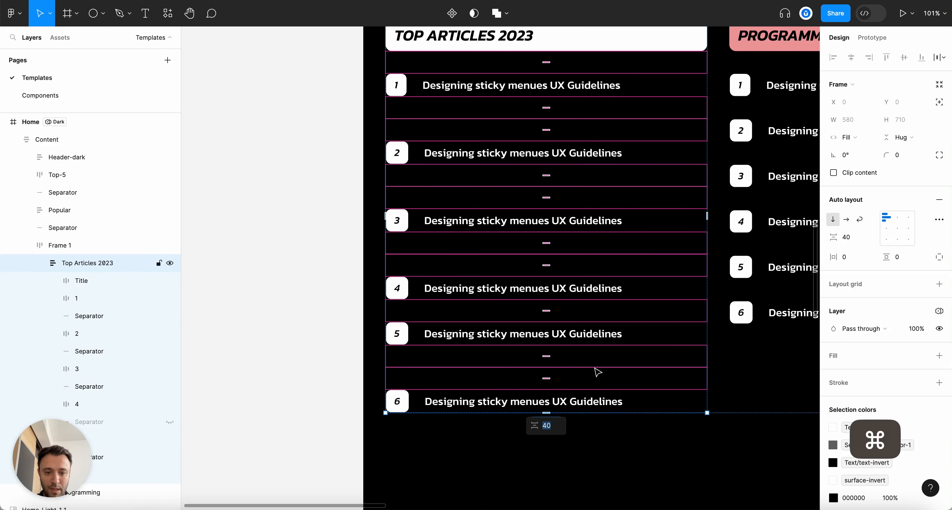
{"action": "left_click_drag", "start_coordinate": [598, 372], "coordinate": [582, 331]}
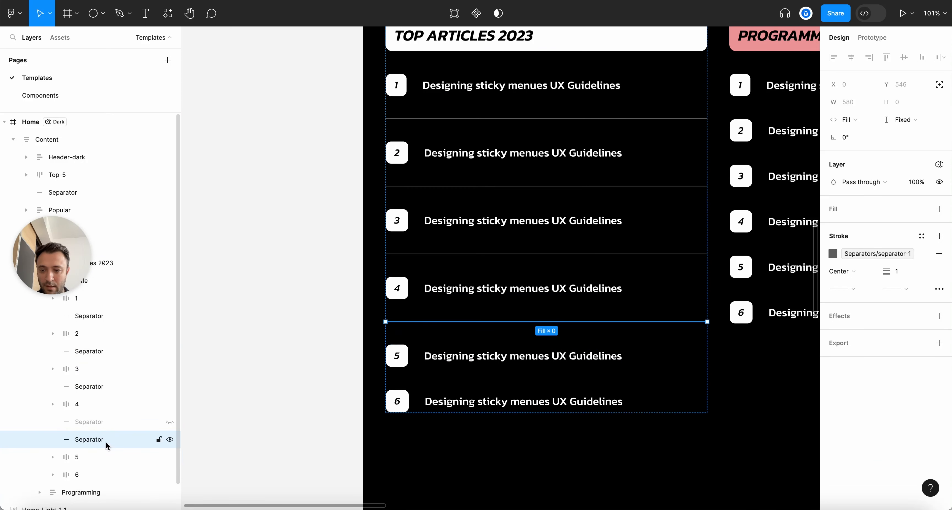
{"action": "left_click_drag", "start_coordinate": [104, 466], "coordinate": [104, 466]}
{"action": "left_click", "coordinate": [269, 334]}
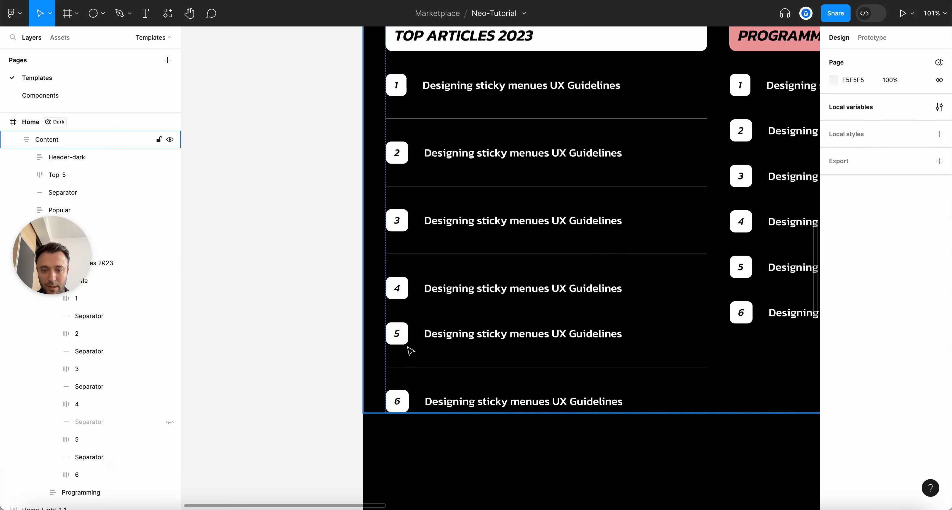
Delete an extra separator duplicate and unhide the separator between rows 4 and 5
{"action": "left_click", "coordinate": [95, 464]}
{"action": "key", "text": "super+d"}
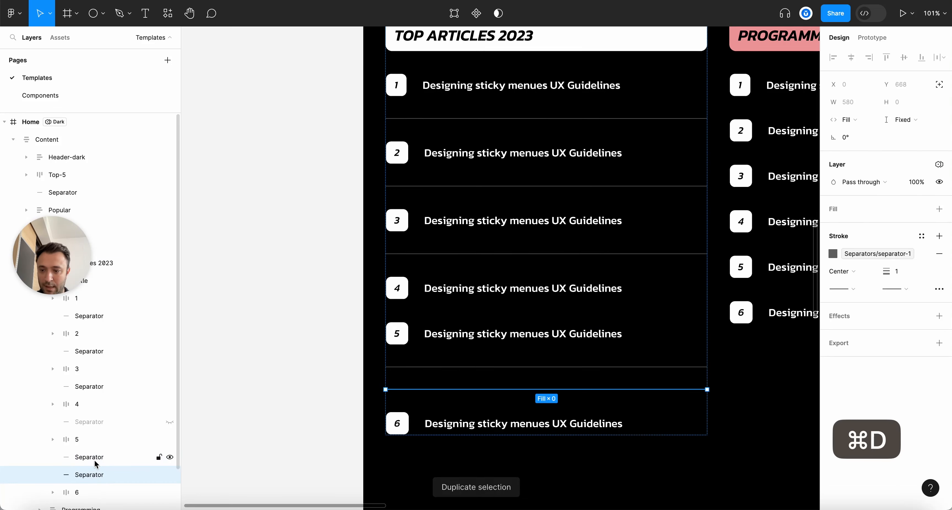
{"action": "key", "text": "BackSpace"}
{"action": "left_click", "coordinate": [169, 422]}
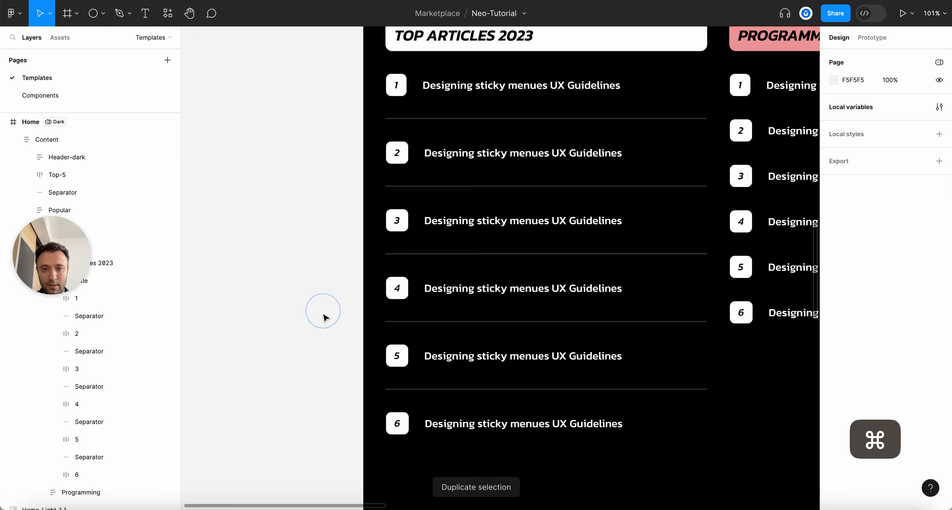
{"action": "scroll", "coordinate": [323, 314], "scroll_direction": "down", "scroll_amount": 5}
{"action": "left_click", "coordinate": [421, 212]}
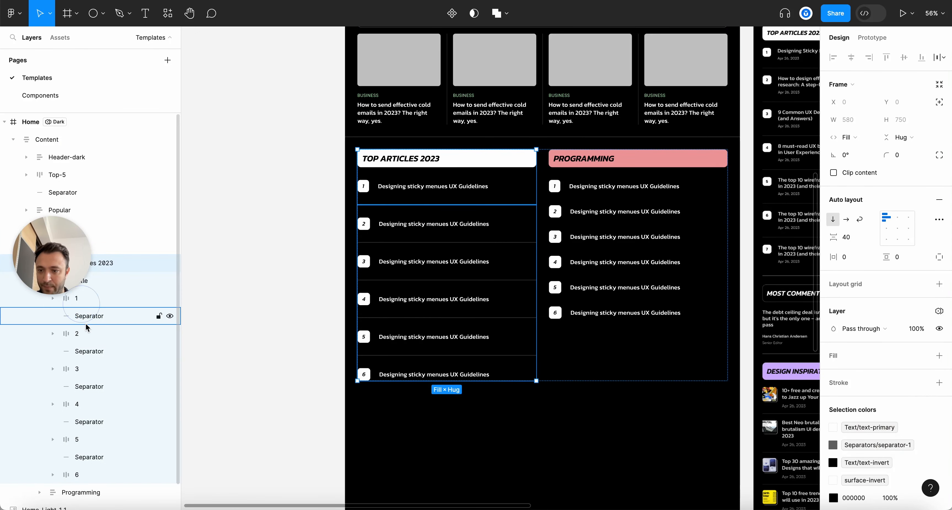
Wrap rows 1–6 and their separators in auto layout with a 20 gap
{"action": "left_click", "coordinate": [89, 305]}
{"action": "left_click", "coordinate": [77, 474], "text": "shift"}
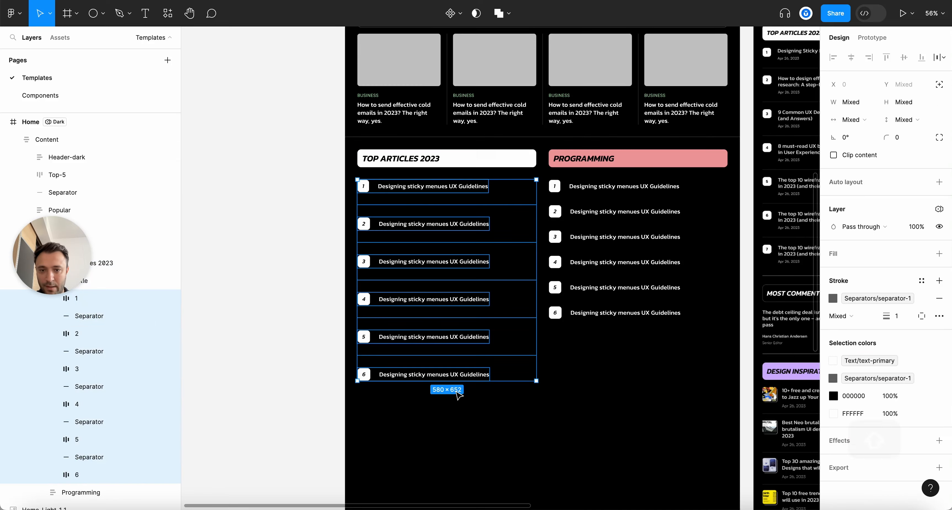
{"action": "key", "text": "shift+a"}
{"action": "left_click", "coordinate": [850, 237]}
{"action": "type", "text": "12"}
{"action": "key", "text": "BackSpace"}
{"action": "key", "text": "BackSpace"}
{"action": "type", "text": "20"}
{"action": "key", "text": "Return"}
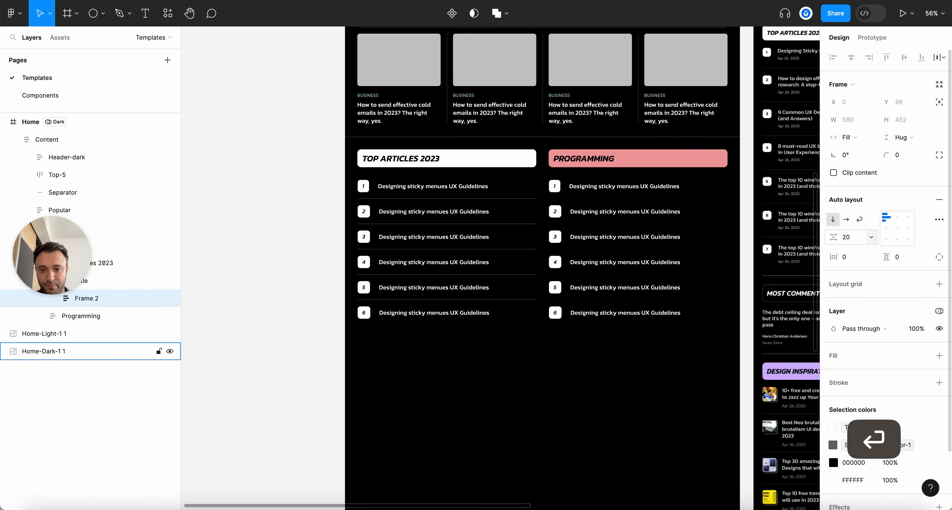
{"action": "left_click", "coordinate": [453, 386]}
{"action": "scroll", "coordinate": [374, 348], "scroll_direction": "down", "scroll_amount": 5}
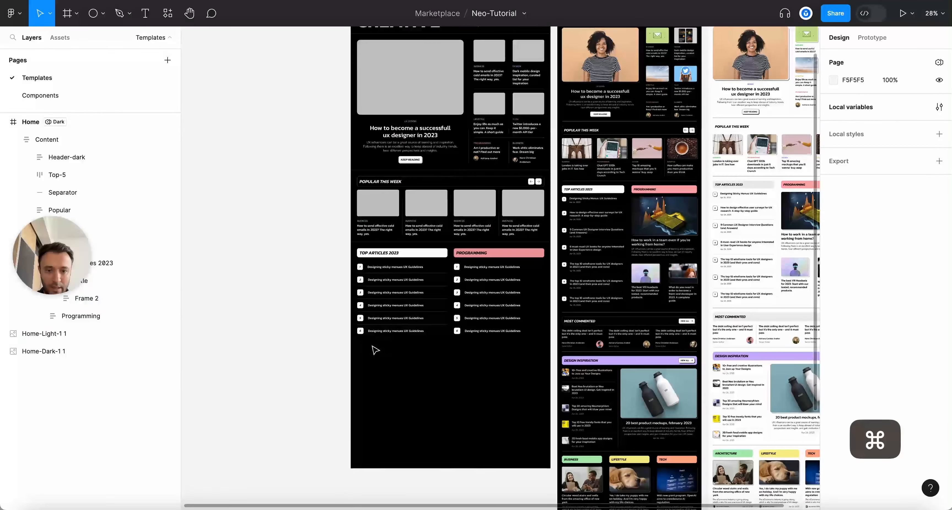
{"action": "scroll", "coordinate": [374, 349], "scroll_direction": "up", "scroll_amount": 5}
Duplicate row 6 as a seventh row and add a separator between rows 6 and 7
{"action": "left_click", "coordinate": [377, 317]}
{"action": "left_click", "coordinate": [384, 313]}
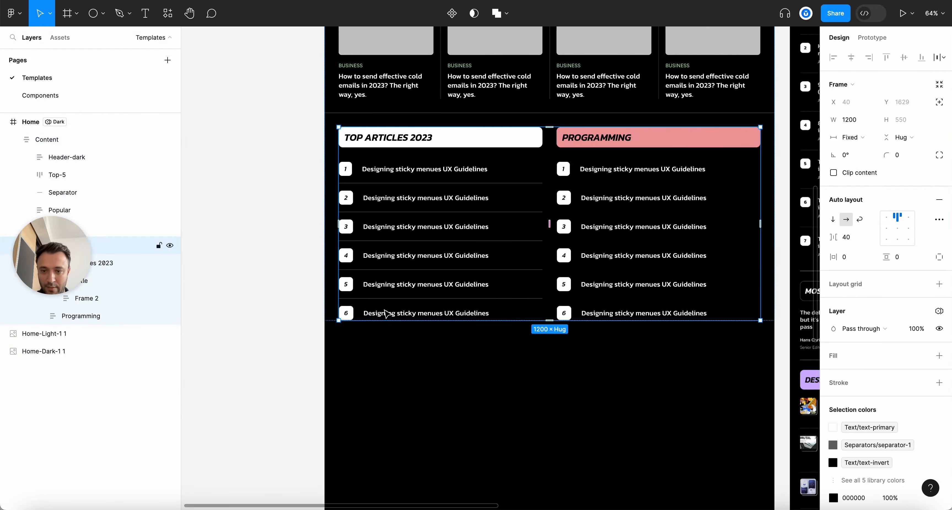
{"action": "left_click", "coordinate": [383, 313]}
{"action": "left_click", "coordinate": [384, 313]}
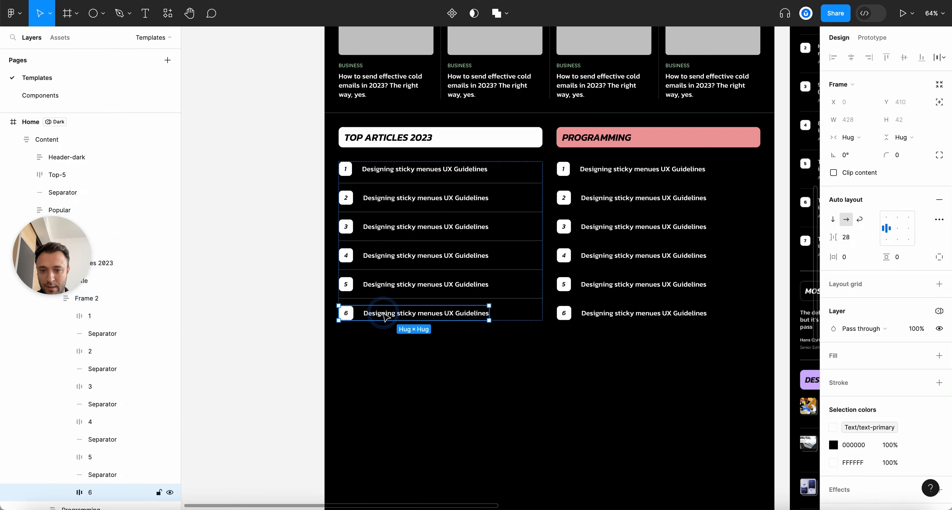
{"action": "key", "text": "super+d"}
{"action": "left_click", "coordinate": [470, 303]}
{"action": "key", "text": "super+d"}
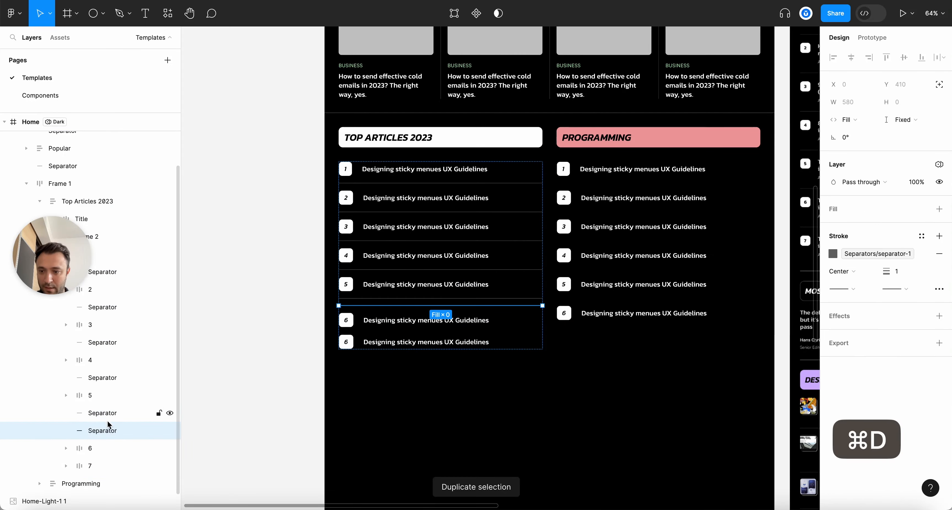
{"action": "left_click_drag", "start_coordinate": [107, 451], "coordinate": [107, 458]}
Change the new row's number to 7
{"action": "scroll", "coordinate": [410, 376], "scroll_direction": "down", "scroll_amount": 3}
{"action": "scroll", "coordinate": [410, 376], "scroll_direction": "up", "scroll_amount": 2}
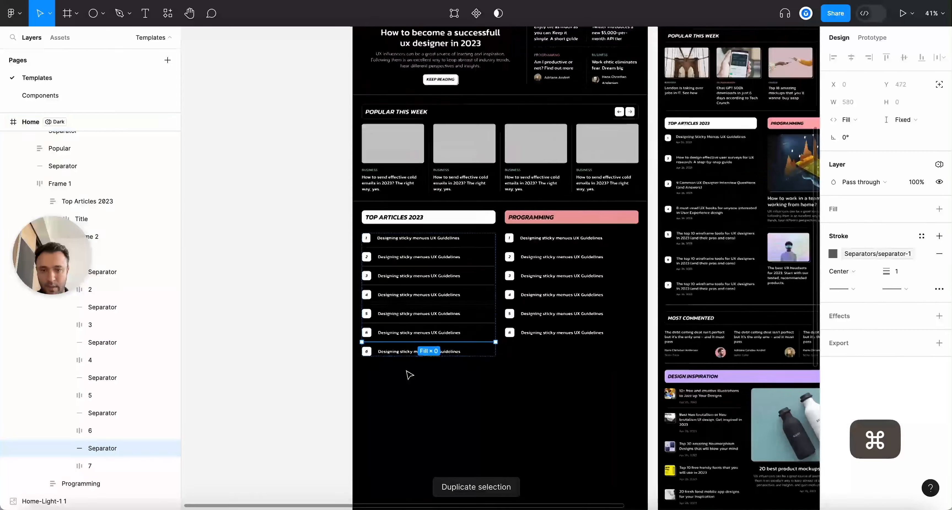
{"action": "left_click", "coordinate": [412, 386]}
{"action": "scroll", "coordinate": [413, 386], "scroll_direction": "up", "scroll_amount": 3}
{"action": "double_click", "coordinate": [313, 319]}
{"action": "type", "text": "7"}
{"action": "key", "text": "Escape"}
{"action": "key", "text": "Escape"}
{"action": "scroll", "coordinate": [444, 366], "scroll_direction": "down", "scroll_amount": 5}
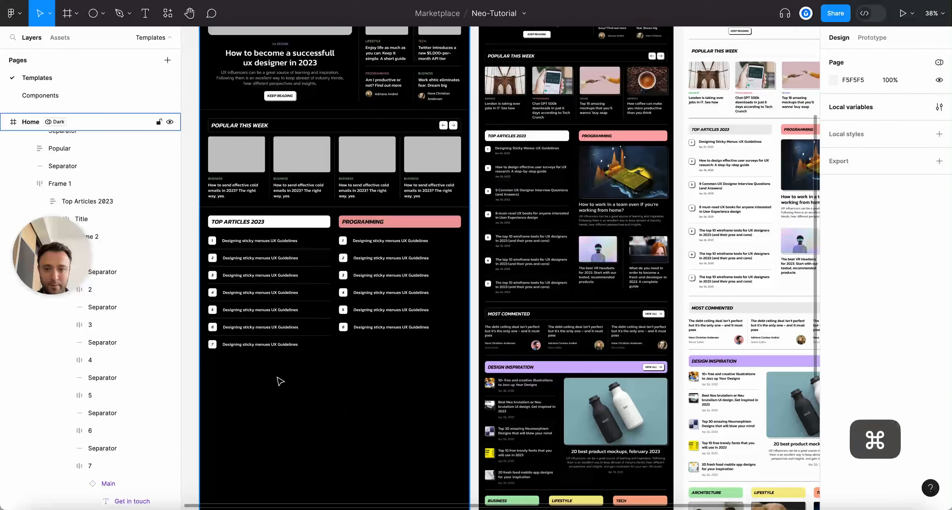
{"action": "scroll", "coordinate": [280, 381], "scroll_direction": "up", "scroll_amount": 3}
{"action": "scroll", "coordinate": [280, 380], "scroll_direction": "right", "scroll_amount": 2}
{"action": "scroll", "coordinate": [283, 377], "scroll_direction": "left", "scroll_amount": 5}
{"action": "scroll", "coordinate": [639, 201], "scroll_direction": "up", "scroll_amount": 5}
Copy an existing vertical divider line and select the two-column articles frame
{"action": "left_click", "coordinate": [620, 332]}
{"action": "key", "text": "super+c"}
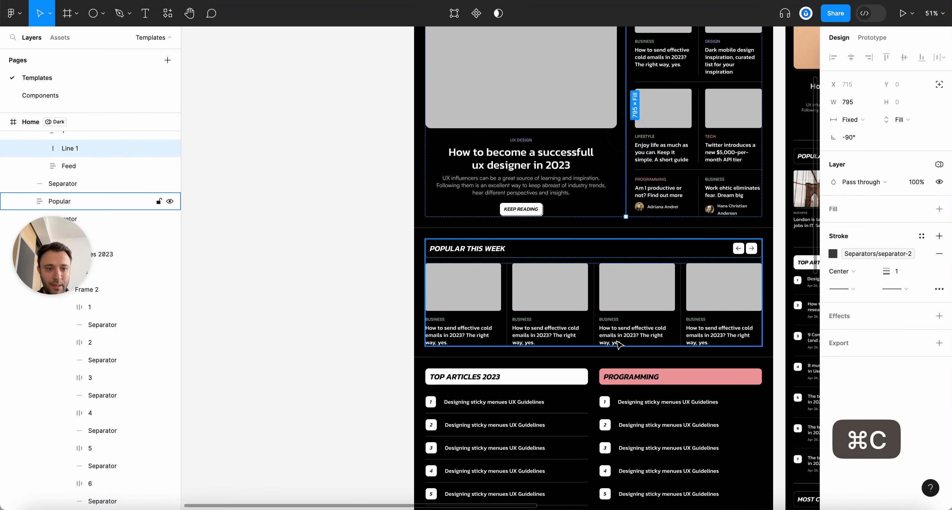
{"action": "key", "text": "Escape"}
{"action": "scroll", "coordinate": [619, 345], "scroll_direction": "down", "scroll_amount": 5}
{"action": "scroll", "coordinate": [620, 344], "scroll_direction": "down", "scroll_amount": 2}
{"action": "key", "text": "alt+l"}
{"action": "scroll", "coordinate": [701, 224], "scroll_direction": "up", "scroll_amount": 3}
{"action": "left_click", "coordinate": [650, 106], "text": "super"}
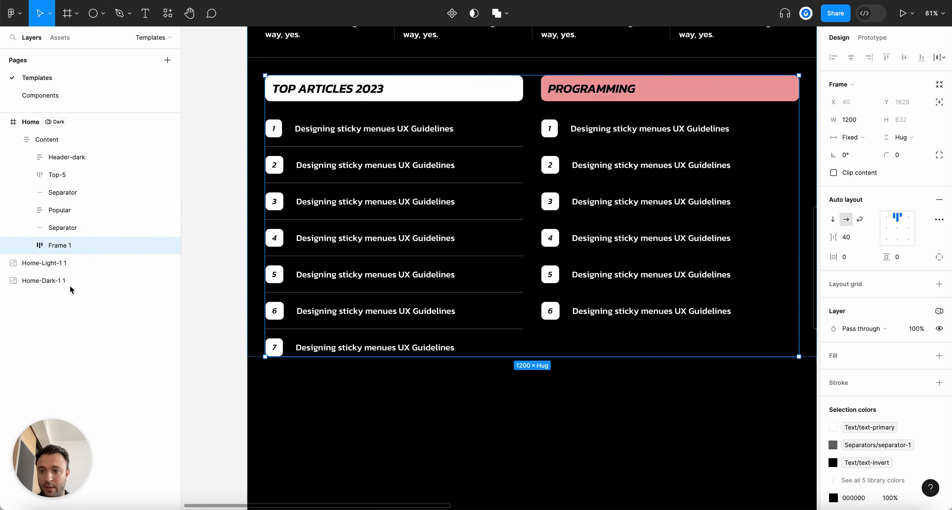
Paste the copied Line 1 into Frame 1 between the Top Articles 2023 and Programming columns
{"action": "double_click", "coordinate": [62, 246]}
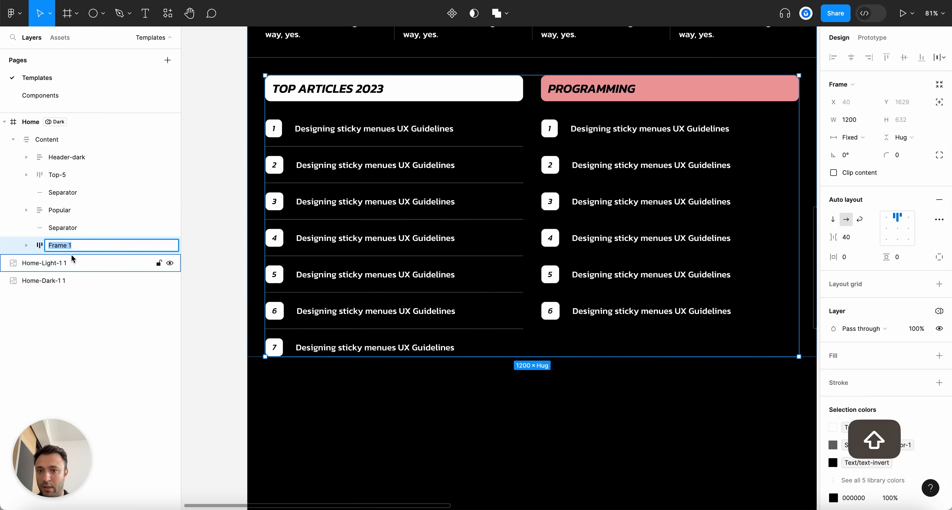
{"action": "left_click", "coordinate": [26, 245]}
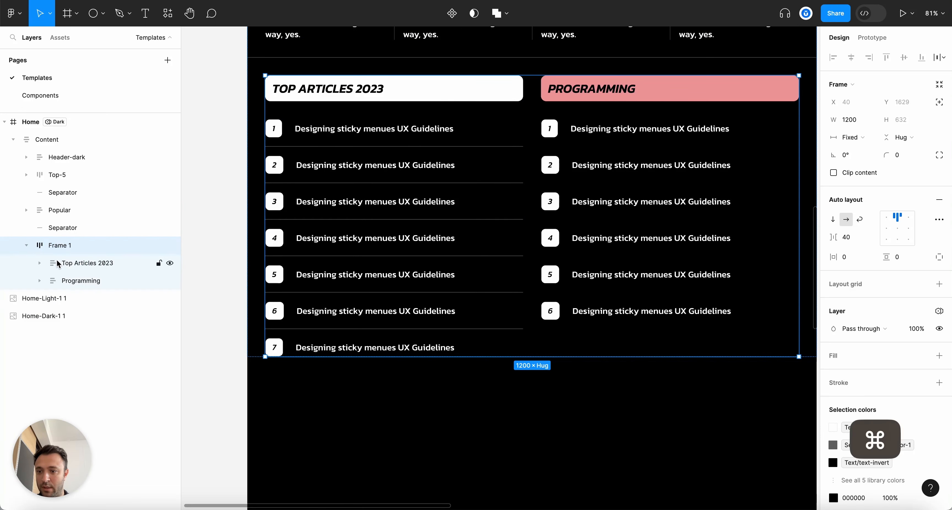
{"action": "key", "text": "super+v"}
{"action": "left_click_drag", "start_coordinate": [63, 299], "coordinate": [65, 277]}
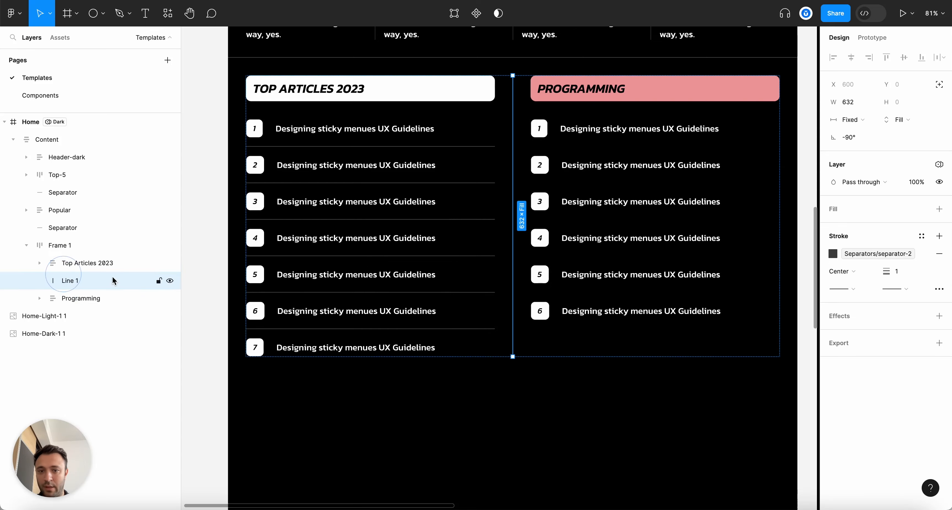
{"action": "scroll", "coordinate": [551, 306], "scroll_direction": "down", "scroll_amount": 3}
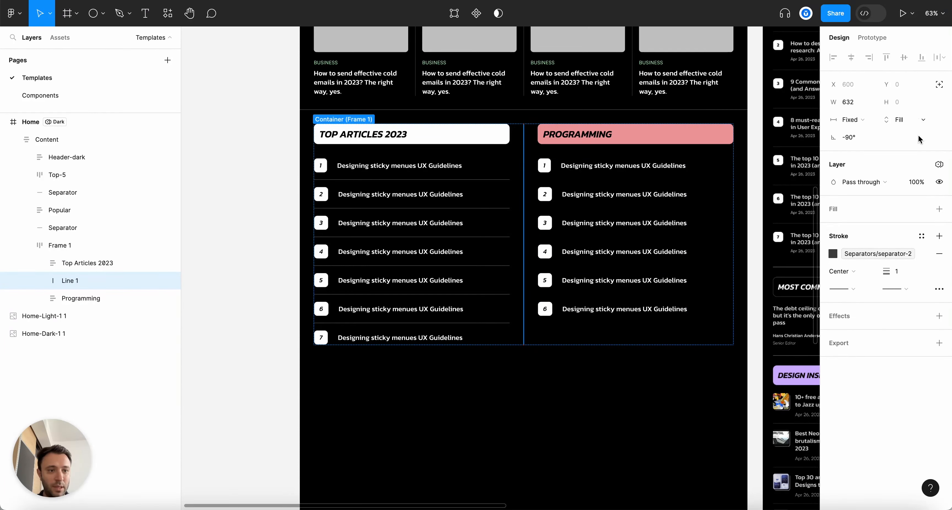
{"action": "scroll", "coordinate": [526, 373], "scroll_direction": "up", "scroll_amount": 3}
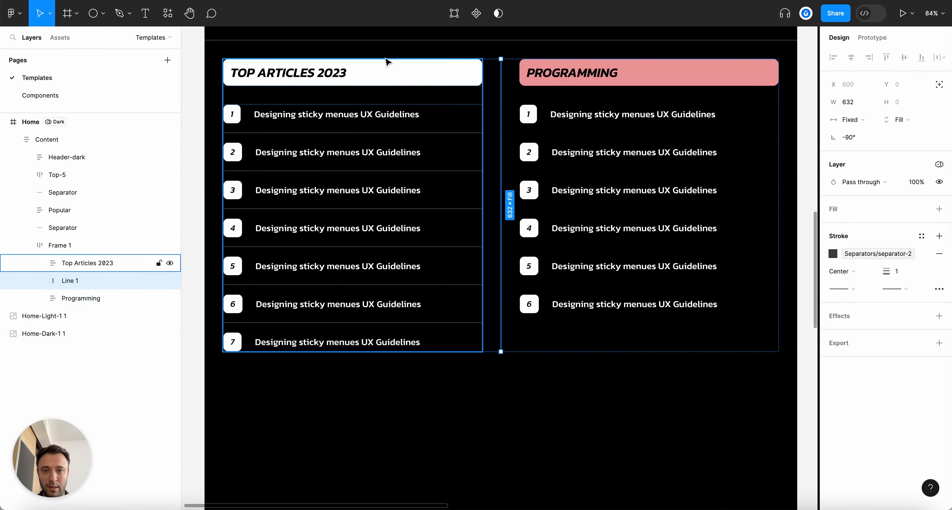
{"action": "scroll", "coordinate": [585, 145], "scroll_direction": "down", "scroll_amount": 3}
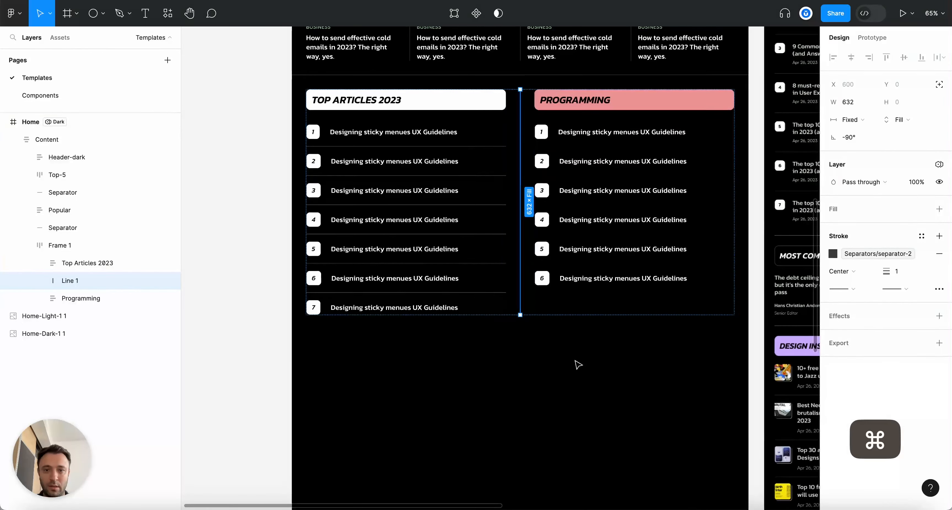
{"action": "left_click", "coordinate": [577, 364]}
{"action": "scroll", "coordinate": [577, 364], "scroll_direction": "up", "scroll_amount": 2}
Scroll up to the CREATIVE header and select the hero article card in the dark Home frame
{"action": "scroll", "coordinate": [575, 363], "scroll_direction": "right", "scroll_amount": 10}
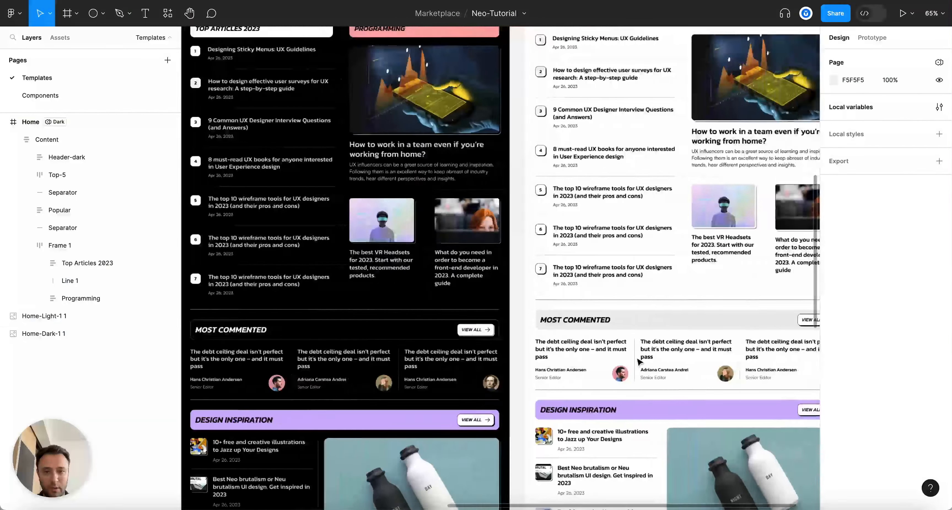
{"action": "scroll", "coordinate": [404, 265], "scroll_direction": "left", "scroll_amount": 2}
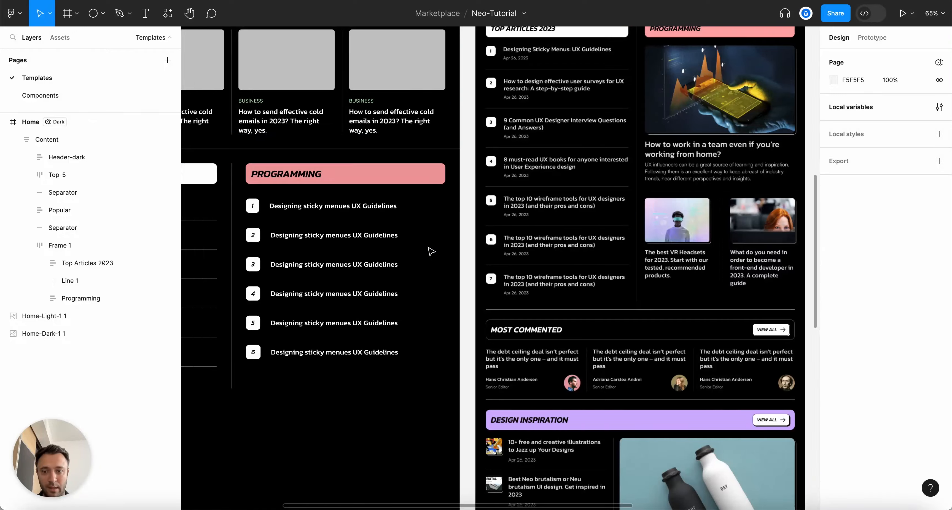
{"action": "scroll", "coordinate": [431, 251], "scroll_direction": "down", "scroll_amount": 5}
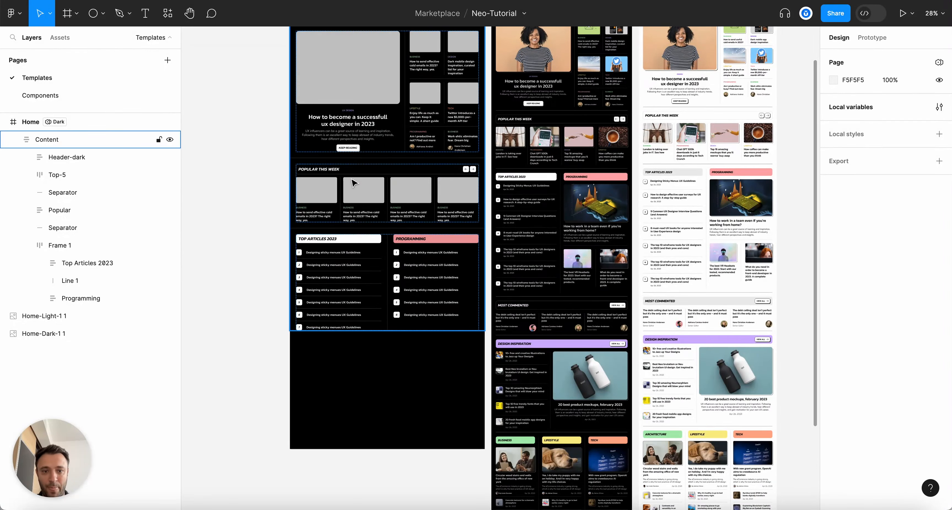
{"action": "scroll", "coordinate": [356, 200], "scroll_direction": "up", "scroll_amount": 2}
{"action": "scroll", "coordinate": [362, 306], "scroll_direction": "up", "scroll_amount": 3}
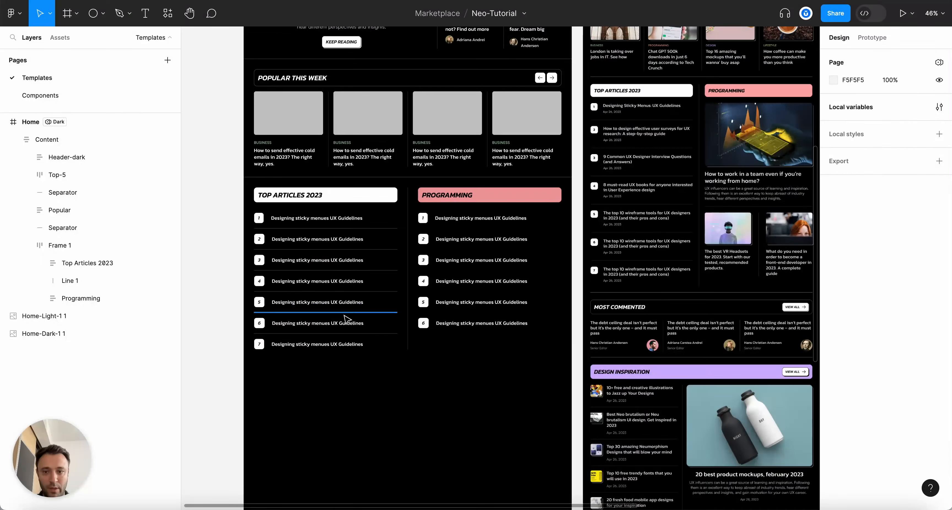
{"action": "scroll", "coordinate": [359, 308], "scroll_direction": "up", "scroll_amount": 3}
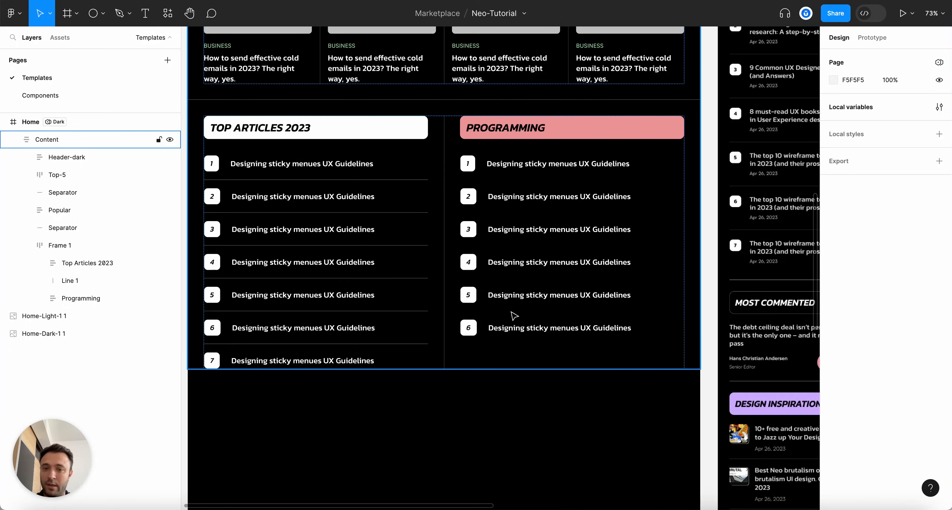
{"action": "scroll", "coordinate": [522, 267], "scroll_direction": "down", "scroll_amount": 5}
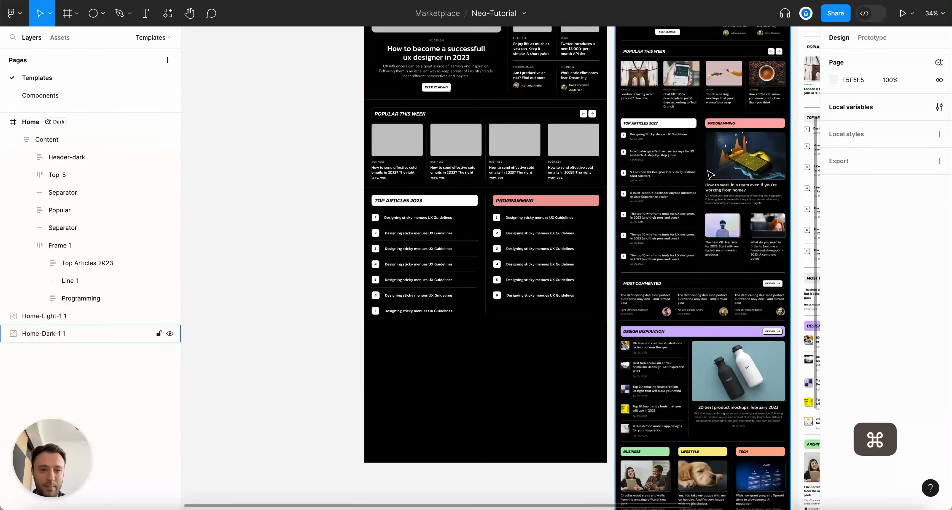
{"action": "scroll", "coordinate": [781, 171], "scroll_direction": "up", "scroll_amount": 3}
{"action": "scroll", "coordinate": [736, 189], "scroll_direction": "up", "scroll_amount": 3}
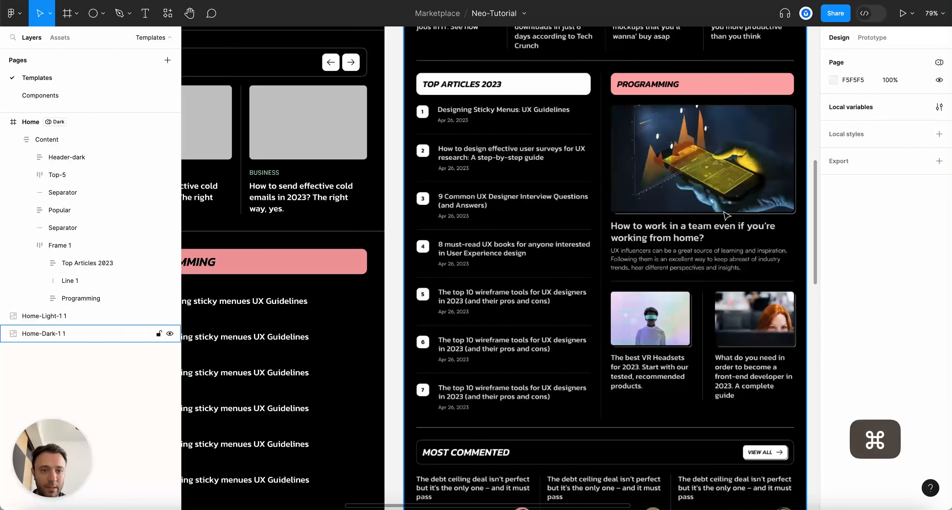
{"action": "scroll", "coordinate": [740, 236], "scroll_direction": "down", "scroll_amount": 5}
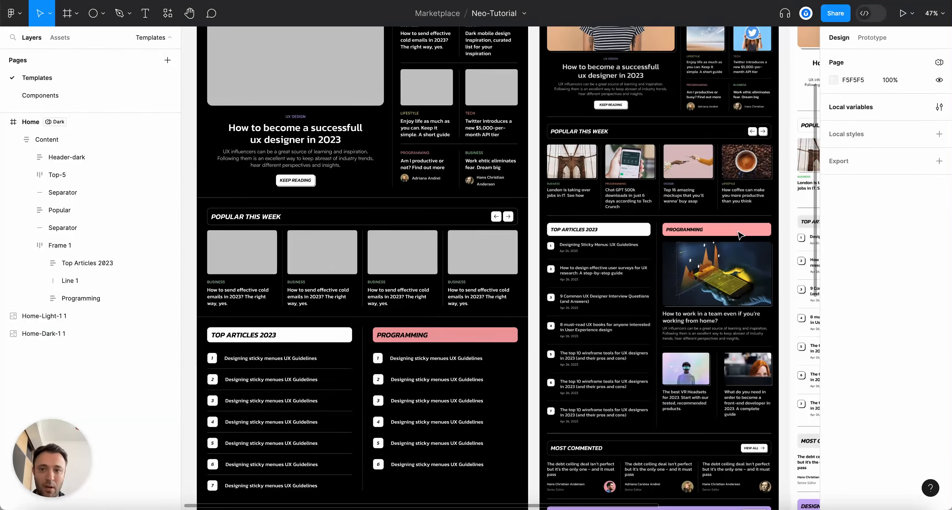
{"action": "scroll", "coordinate": [519, 66], "scroll_direction": "up", "scroll_amount": 3}
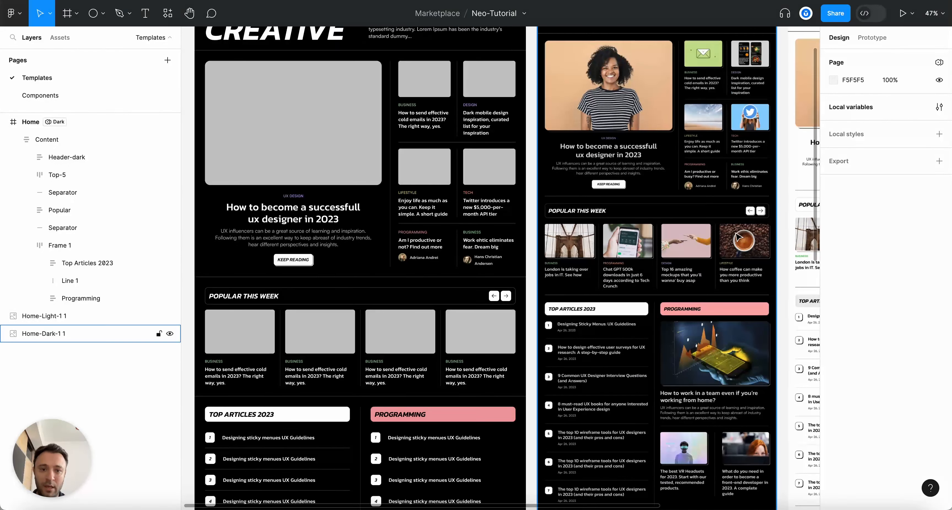
{"action": "left_click", "coordinate": [298, 157]}
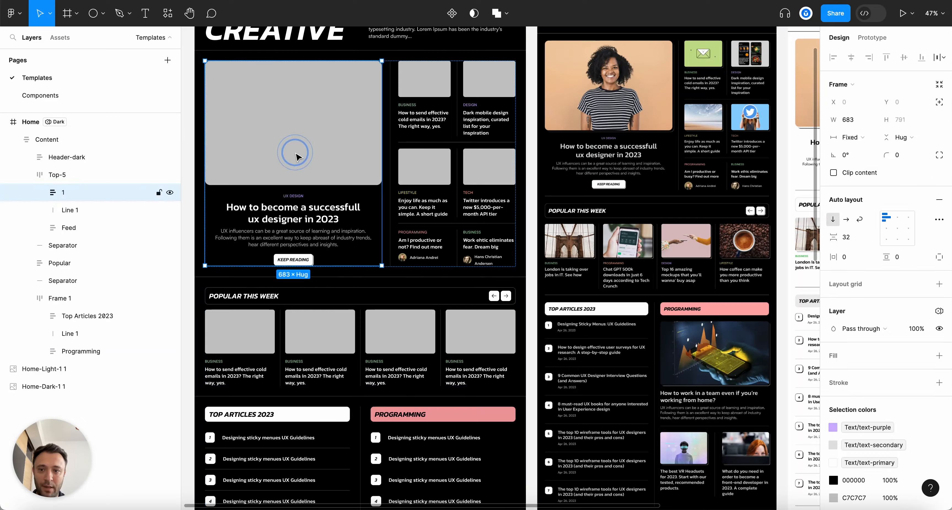
Copy the hero article card and delete the six numbered rows under PROGRAMMING
{"action": "scroll", "coordinate": [448, 346], "scroll_direction": "down", "scroll_amount": 5}
{"action": "key", "text": "Escape"}
{"action": "scroll", "coordinate": [422, 264], "scroll_direction": "up", "scroll_amount": 5}
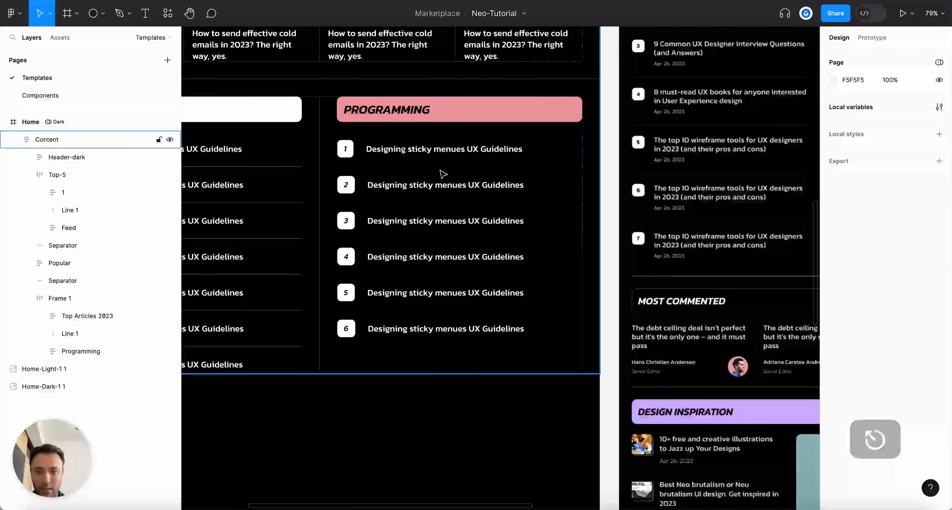
{"action": "left_click", "coordinate": [59, 298]}
{"action": "left_click", "coordinate": [61, 352]}
{"action": "left_click", "coordinate": [40, 351]}
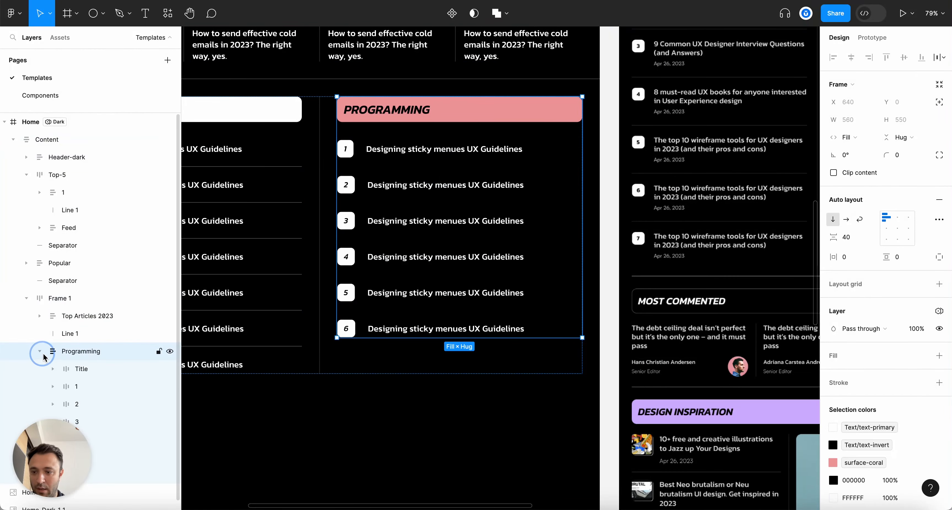
{"action": "left_click", "coordinate": [85, 377]}
{"action": "left_click", "coordinate": [131, 473], "text": "shift"}
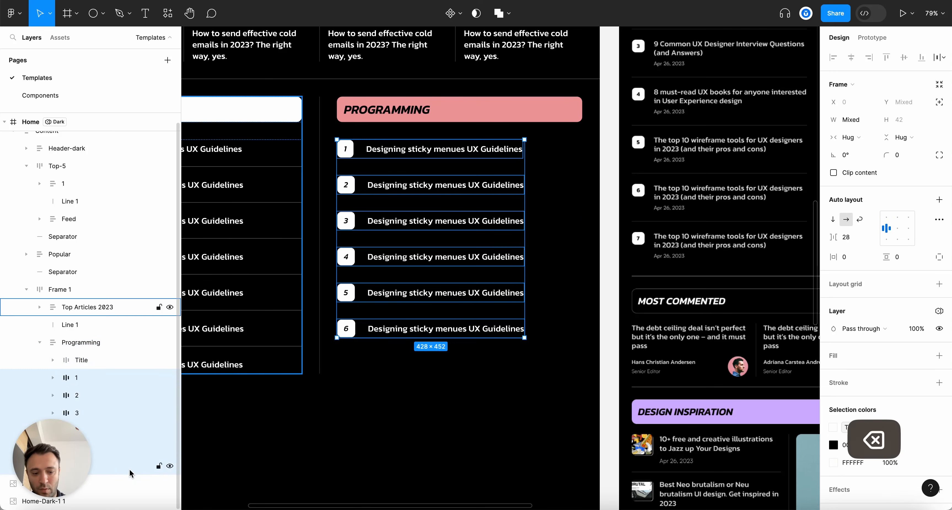
{"action": "key", "text": "BackSpace"}
Paste the hero card into the Programming section and set its width to Fill container
{"action": "left_click", "coordinate": [163, 346]}
{"action": "key", "text": "super+v"}
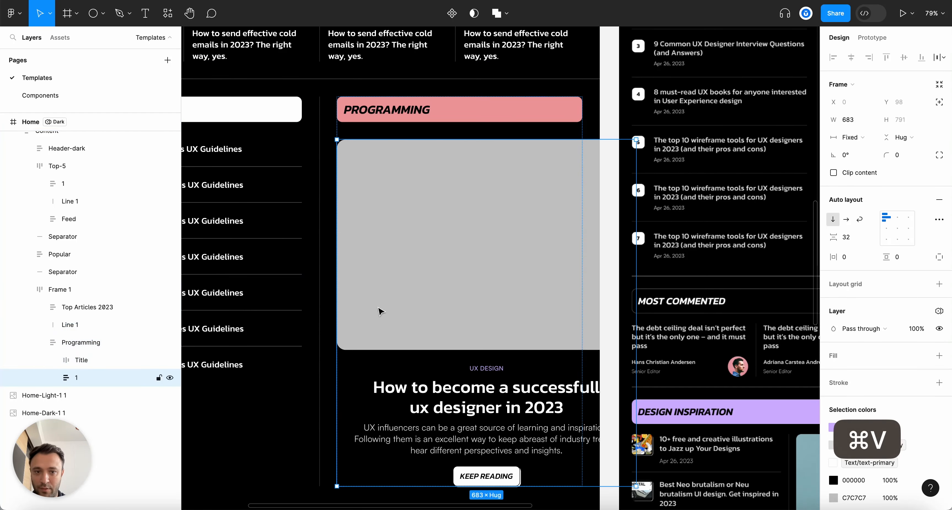
{"action": "left_click", "coordinate": [853, 137]}
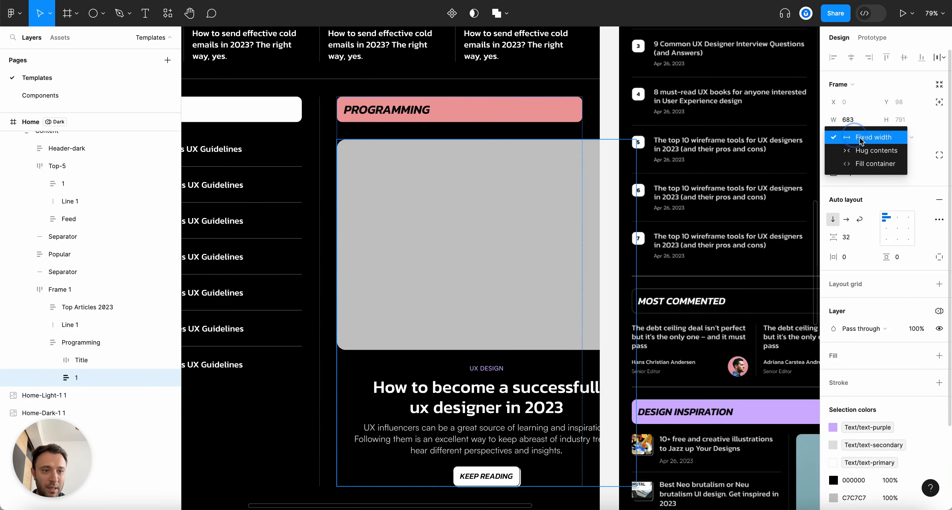
{"action": "left_click", "coordinate": [869, 164]}
{"action": "scroll", "coordinate": [541, 202], "scroll_direction": "down", "scroll_amount": 5}
{"action": "scroll", "coordinate": [628, 208], "scroll_direction": "up", "scroll_amount": 3}
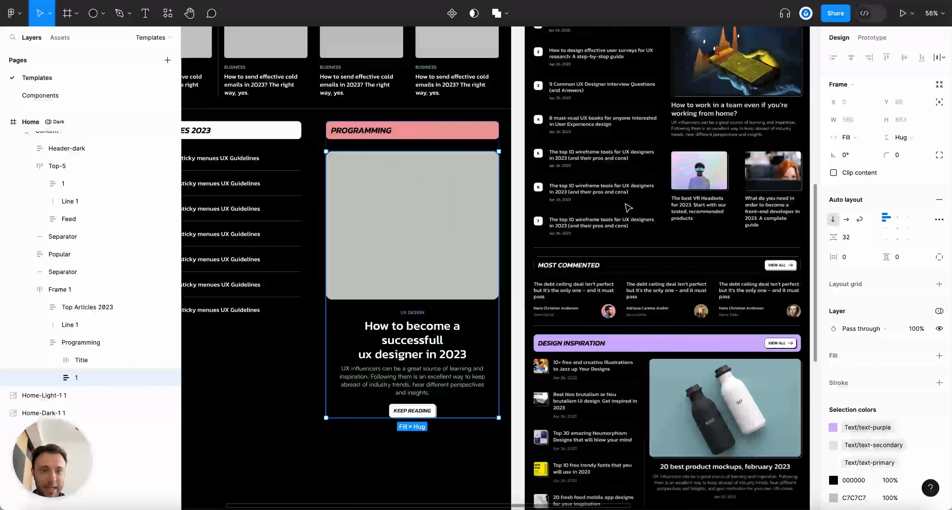
{"action": "left_click", "coordinate": [424, 314], "text": "super"}
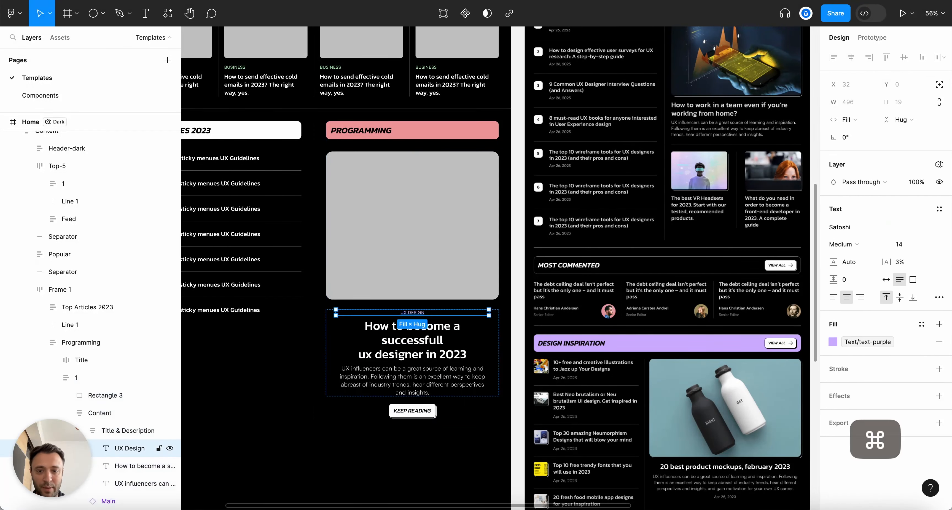
Delete the UX DESIGN label and make the title size 24, left-aligned, line height 32
{"action": "key", "text": "BackSpace"}
{"action": "left_click", "coordinate": [439, 331], "text": "super"}
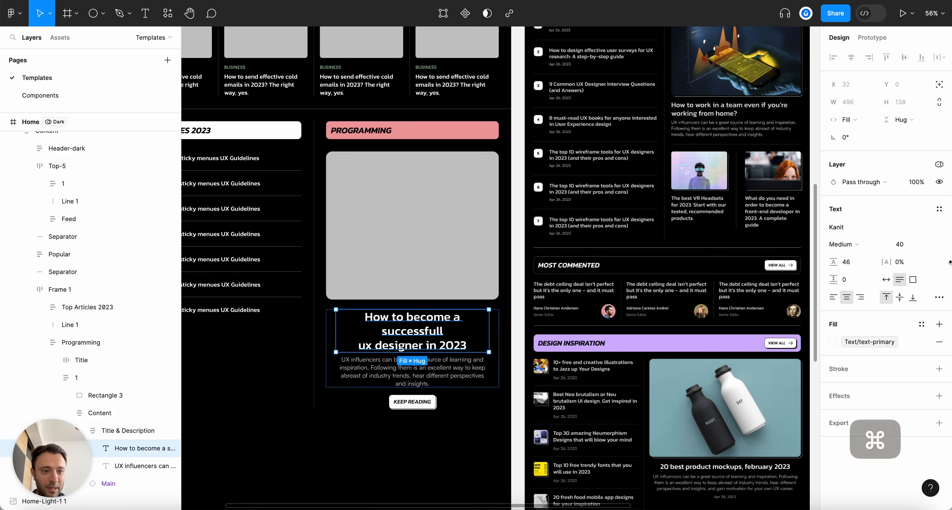
{"action": "type", "text": "24"}
{"action": "key", "text": "Return"}
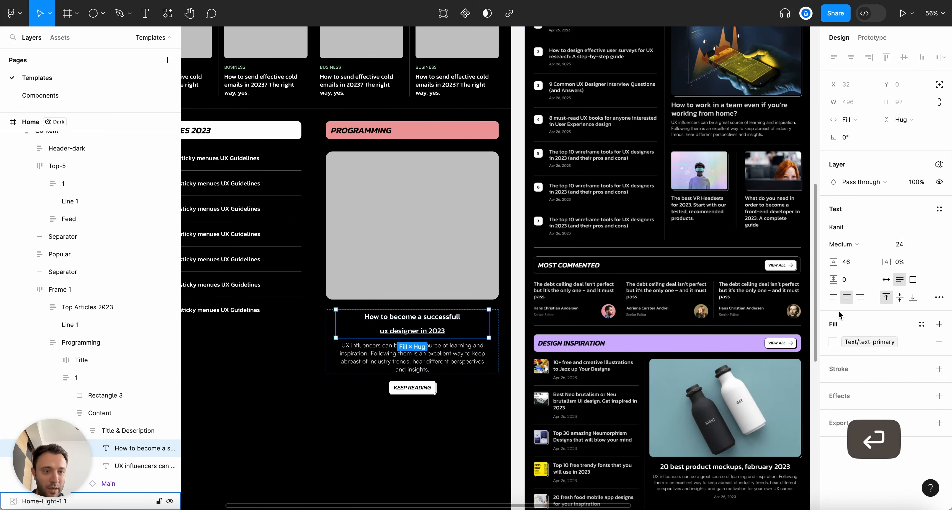
{"action": "left_click", "coordinate": [832, 297]}
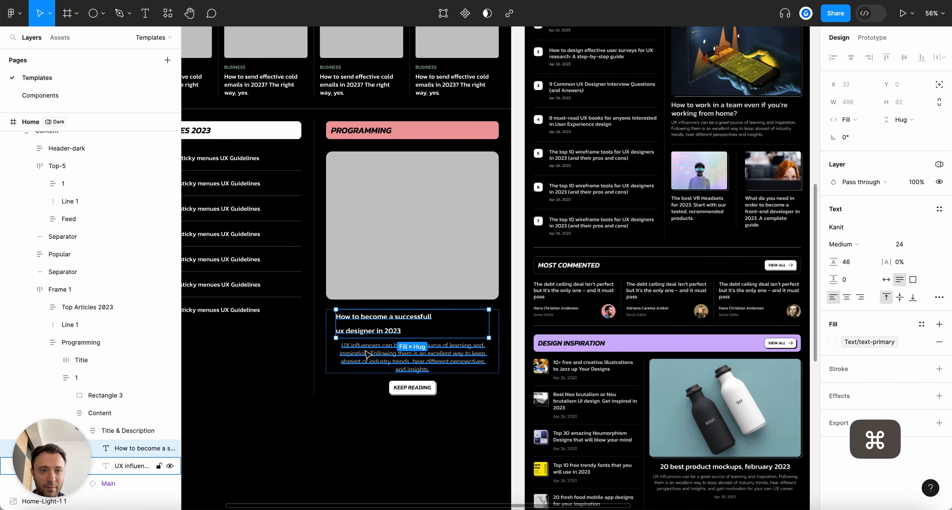
{"action": "scroll", "coordinate": [369, 354], "scroll_direction": "up", "scroll_amount": 1}
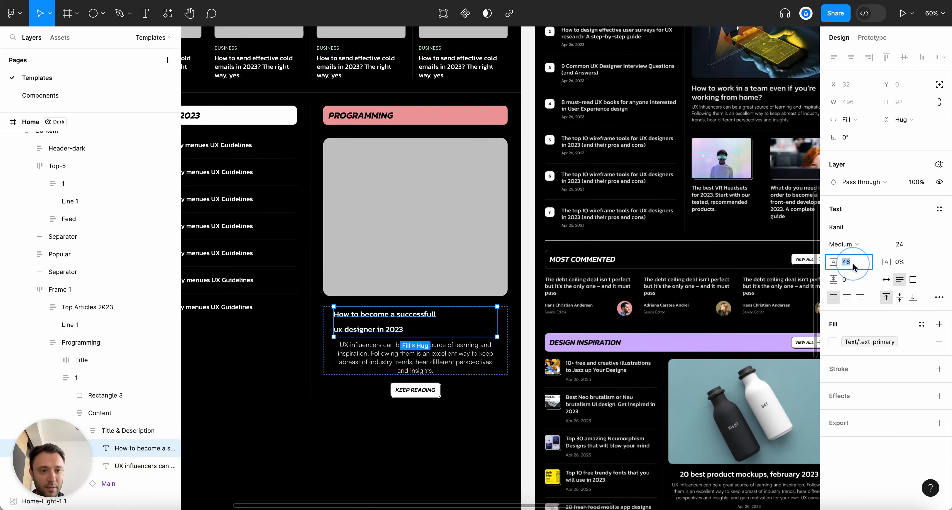
{"action": "key", "text": "shift+Down"}
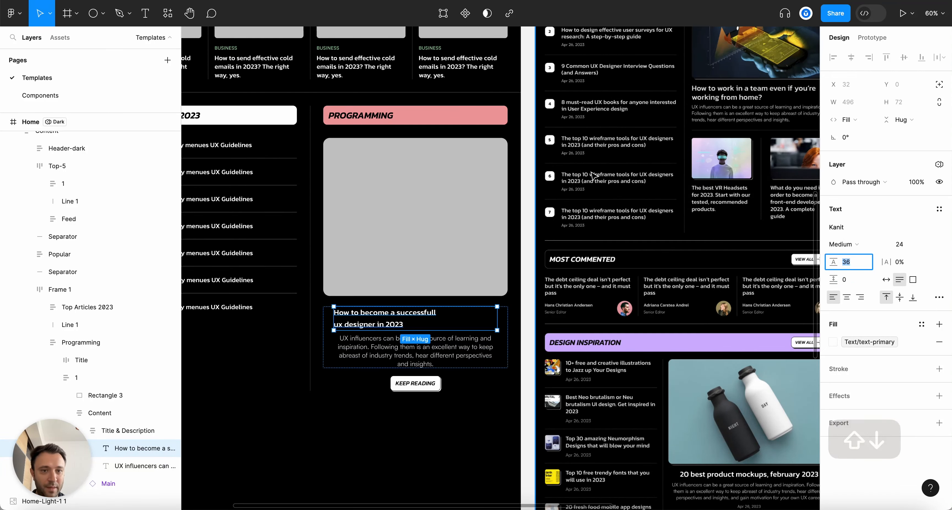
{"action": "scroll", "coordinate": [418, 291], "scroll_direction": "down", "scroll_amount": 2}
{"action": "type", "text": "32"}
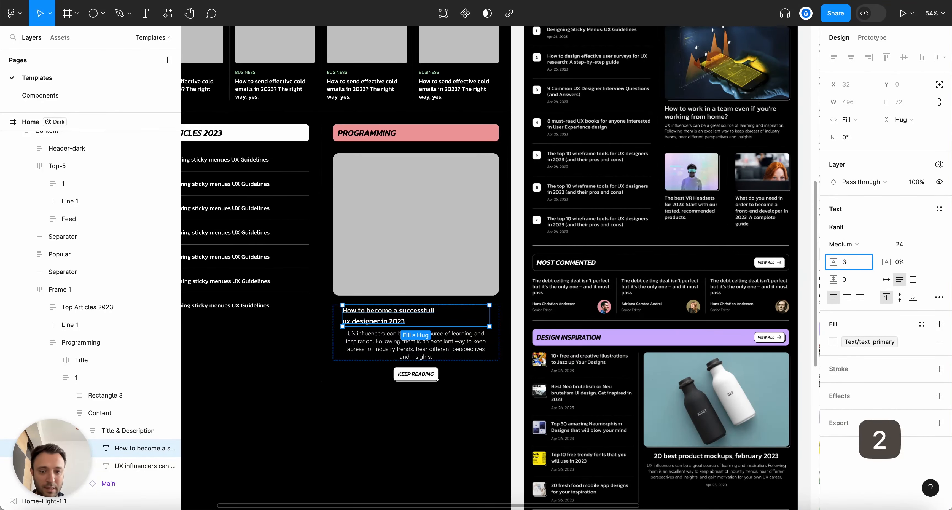
{"action": "key", "text": "Return"}
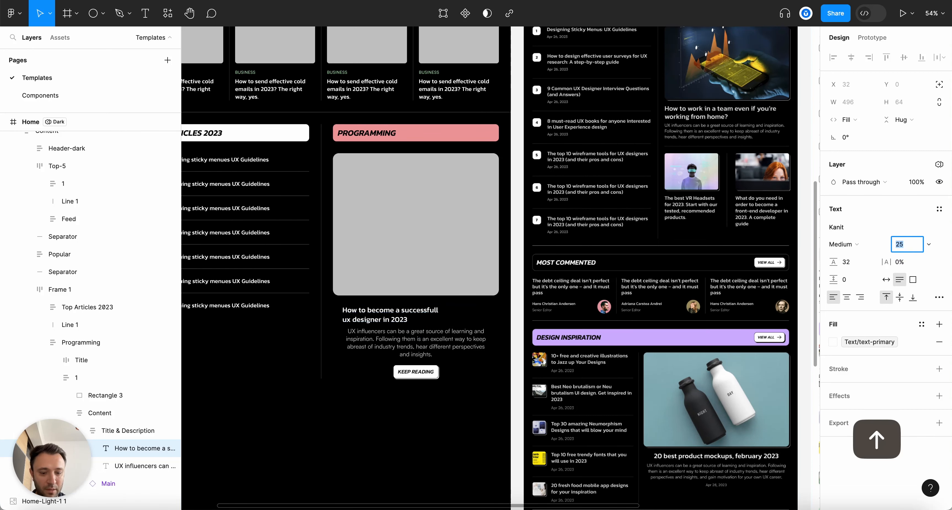
Retitle the card 'How to work in a team even if you're working from home?'
{"action": "double_click", "coordinate": [386, 314]}
{"action": "key", "text": "super+a"}
{"action": "type", "text": "H"}
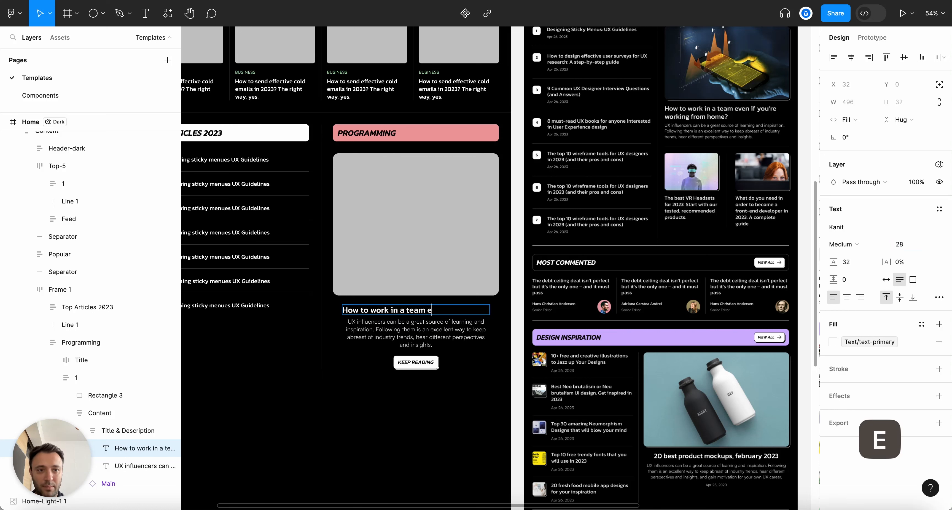
{"action": "type", "text": "ow to work in a team even if you're working from"}
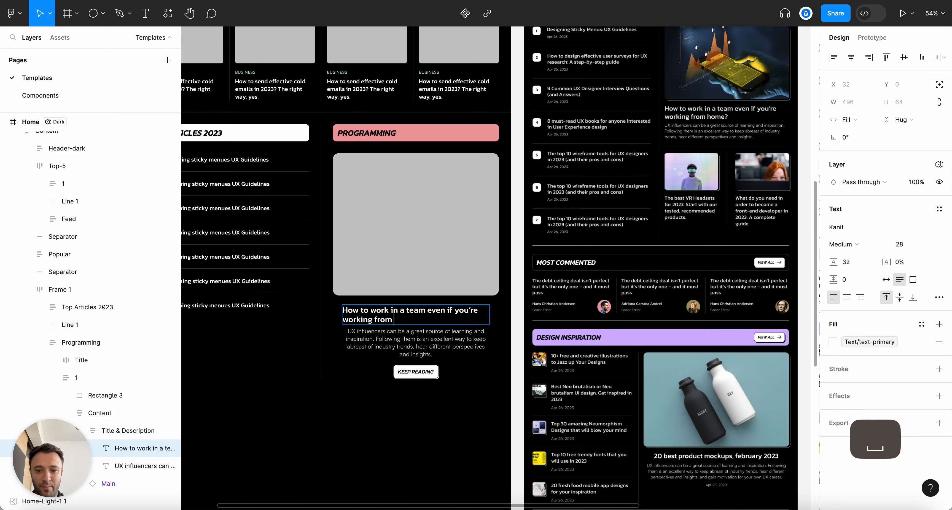
{"action": "type", "text": " home?"}
{"action": "key", "text": "Escape"}
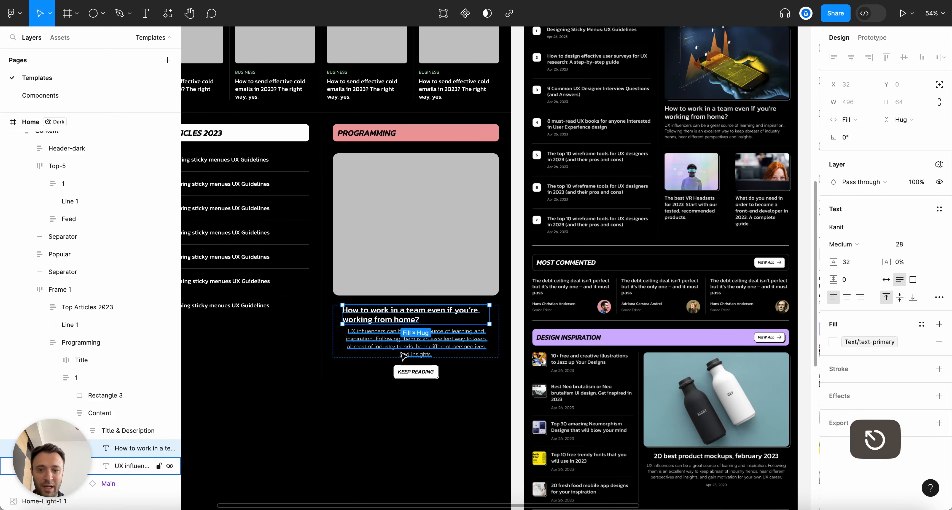
{"action": "left_click", "coordinate": [333, 437]}
{"action": "scroll", "coordinate": [363, 387], "scroll_direction": "up", "scroll_amount": 2}
{"action": "key", "text": "alt+l"}
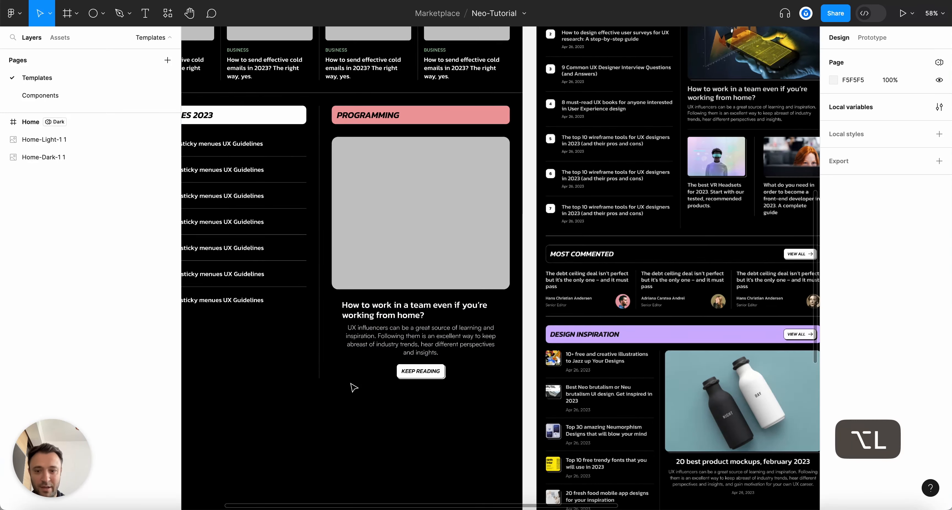
Left-align the Programming card content and set the title/description group's side padding to 0
{"action": "left_click", "coordinate": [406, 304]}
{"action": "left_click", "coordinate": [407, 306]}
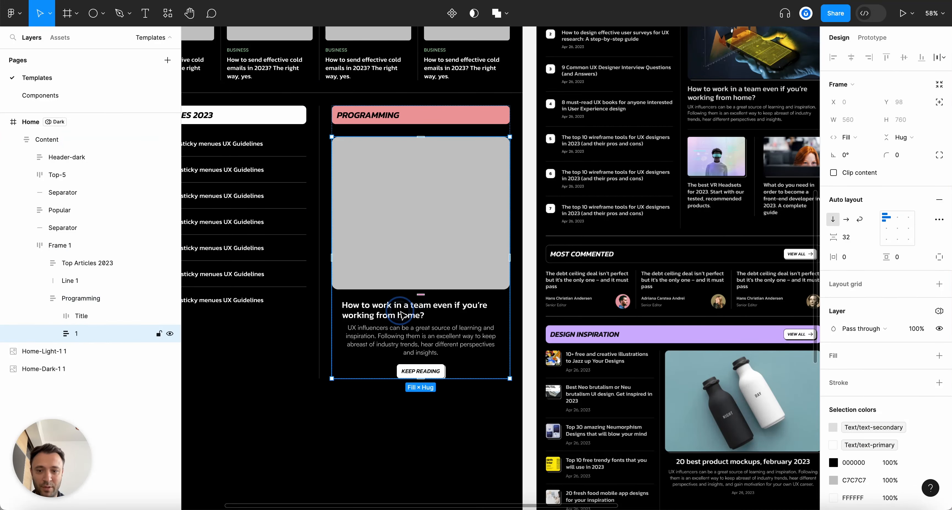
{"action": "left_click", "coordinate": [402, 314]}
{"action": "left_click", "coordinate": [886, 226]}
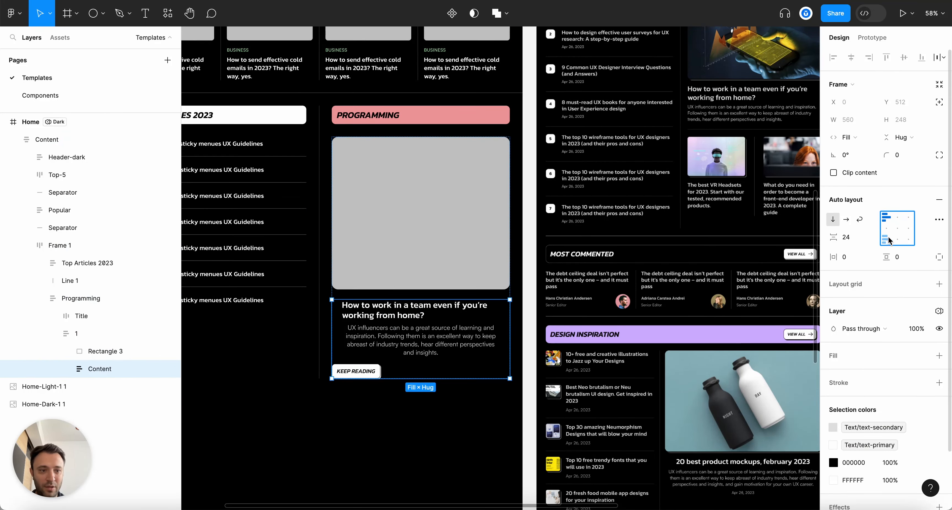
{"action": "left_click", "coordinate": [419, 340]}
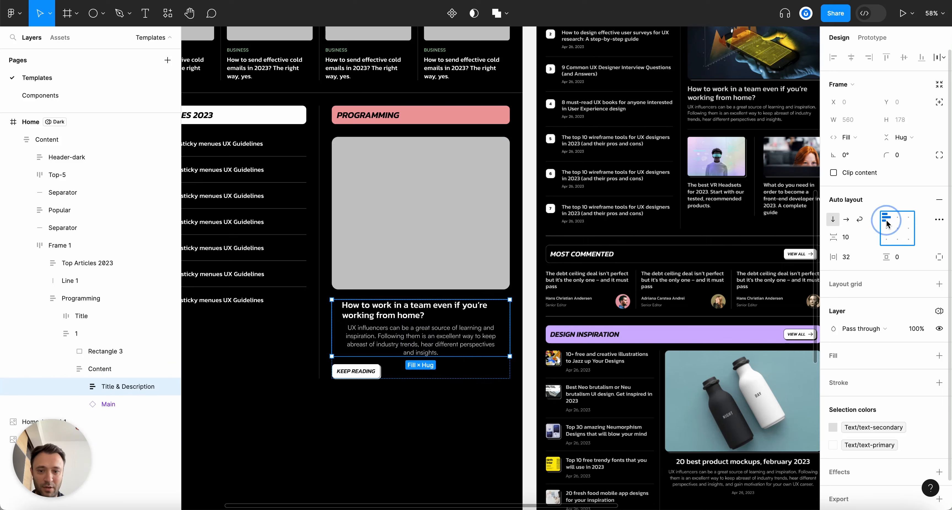
{"action": "left_click", "coordinate": [385, 318], "text": "super"}
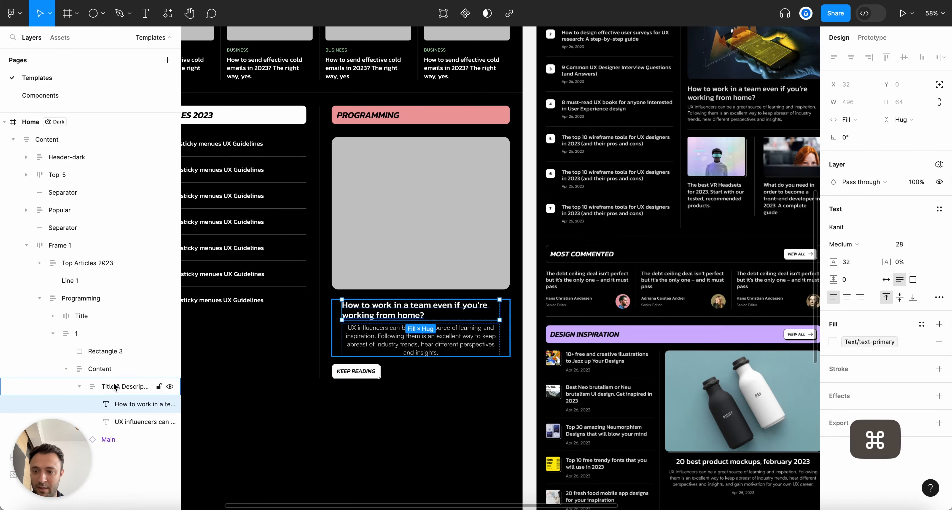
{"action": "left_click", "coordinate": [128, 386]}
{"action": "scroll", "coordinate": [369, 404], "scroll_direction": "up", "scroll_amount": 2}
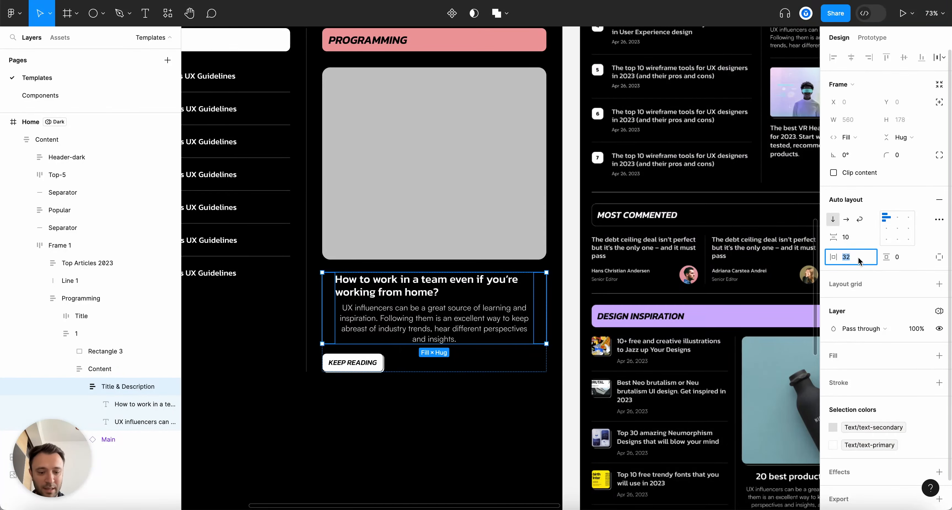
{"action": "type", "text": "0"}
{"action": "key", "text": "Return"}
Left-align the card's description paragraph
{"action": "left_click", "coordinate": [395, 329]}
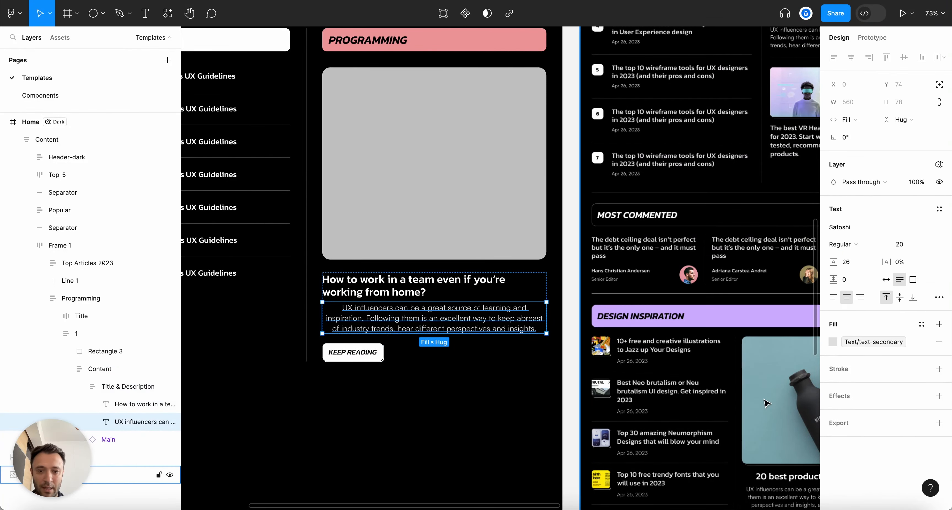
{"action": "left_click", "coordinate": [833, 297]}
{"action": "left_click", "coordinate": [472, 378]}
{"action": "scroll", "coordinate": [412, 382], "scroll_direction": "down", "scroll_amount": 5}
{"action": "scroll", "coordinate": [376, 371], "scroll_direction": "up", "scroll_amount": 5}
Delete the KEEP READING button from the Programming card
{"action": "left_click", "coordinate": [373, 357]}
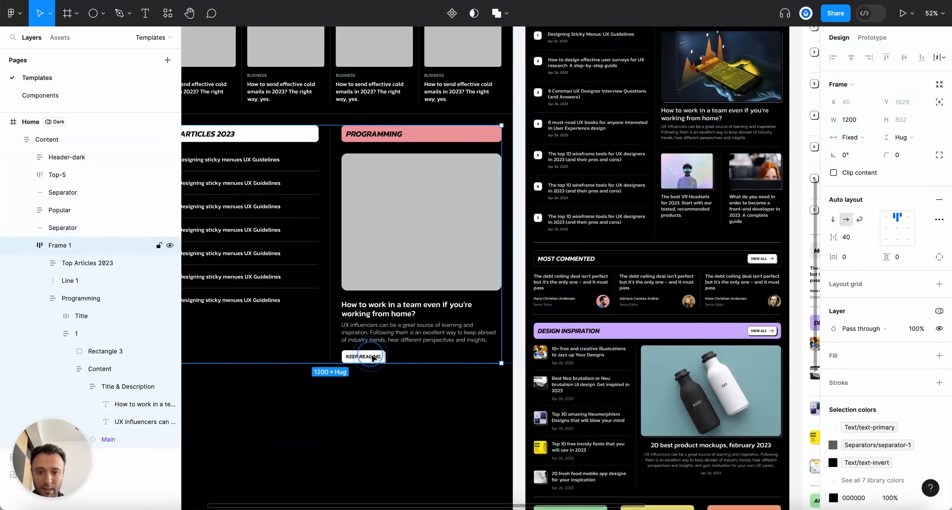
{"action": "double_click", "coordinate": [373, 357]}
{"action": "double_click", "coordinate": [373, 358]}
{"action": "double_click", "coordinate": [373, 358]}
{"action": "key", "text": "BackSpace"}
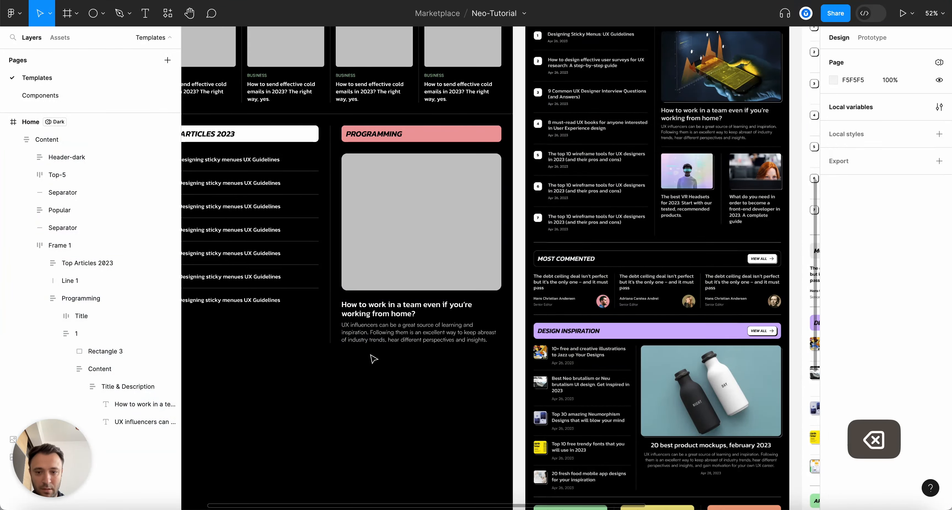
{"action": "scroll", "coordinate": [389, 365], "scroll_direction": "up", "scroll_amount": 3}
{"action": "key", "text": "alt+l"}
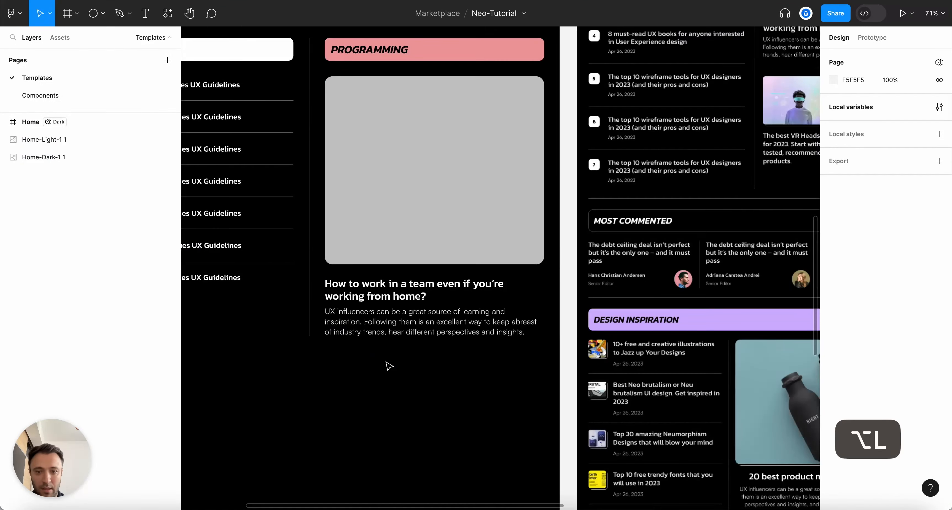
Reduce the grey image placeholder's height to 320
{"action": "left_click", "coordinate": [465, 220]}
{"action": "left_click", "coordinate": [900, 102]}
{"action": "key", "text": "shift+Down"}
{"action": "key", "text": "shift+Down"}
{"action": "key", "text": "shift+Down"}
{"action": "key", "text": "shift+Down"}
{"action": "key", "text": "shift+Down"}
{"action": "key", "text": "shift+Down"}
{"action": "key", "text": "shift+Down"}
{"action": "key", "text": "shift+Down"}
{"action": "key", "text": "shift+Down"}
{"action": "key", "text": "shift+Down"}
{"action": "key", "text": "shift+Down"}
{"action": "key", "text": "shift+Down"}
{"action": "key", "text": "shift+Down"}
{"action": "key", "text": "shift+Down"}
{"action": "key", "text": "shift+Down"}
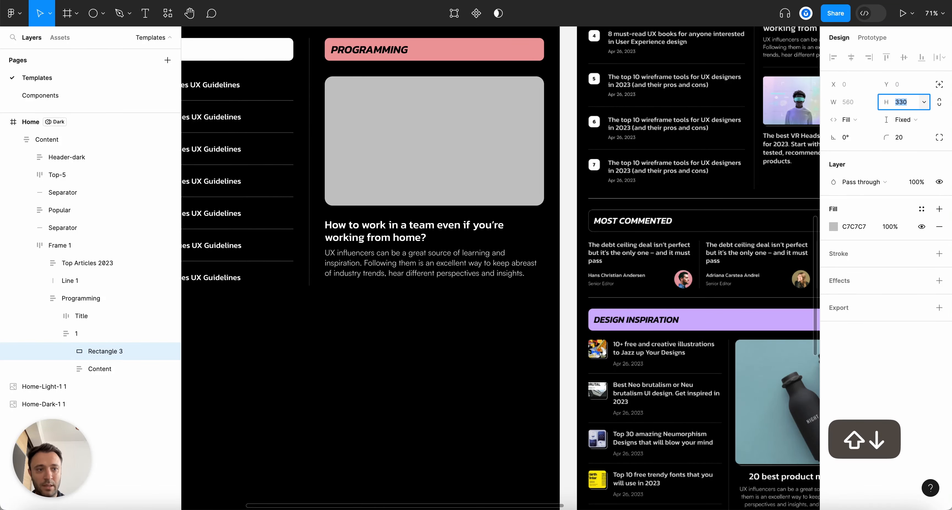
{"action": "key", "text": "shift+Down"}
{"action": "key", "text": "Escape"}
{"action": "scroll", "coordinate": [599, 224], "scroll_direction": "up", "scroll_amount": 5}
{"action": "scroll", "coordinate": [591, 221], "scroll_direction": "down", "scroll_amount": 5}
{"action": "scroll", "coordinate": [553, 364], "scroll_direction": "up", "scroll_amount": 4}
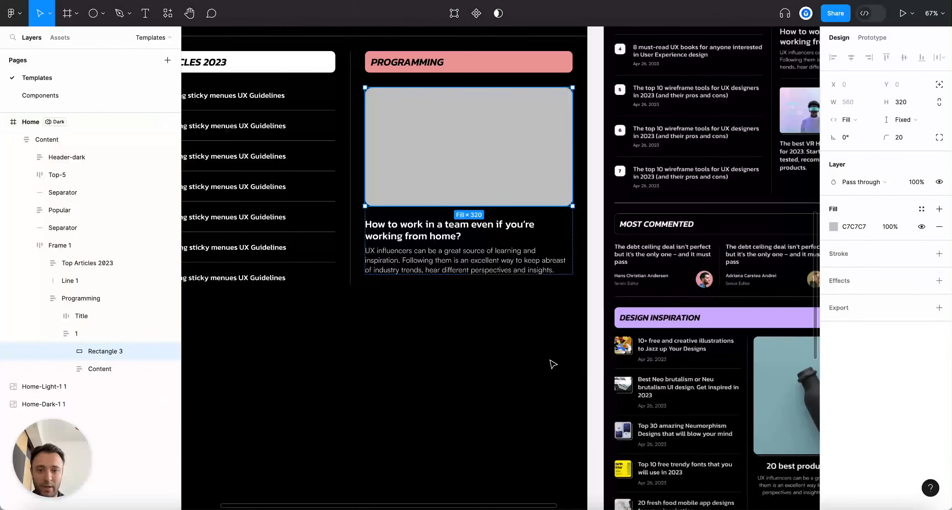
{"action": "left_click", "coordinate": [553, 363]}
{"action": "key", "text": "alt+l"}
Check that the Programming column's width is set to Fill container
{"action": "scroll", "coordinate": [549, 361], "scroll_direction": "down", "scroll_amount": 5}
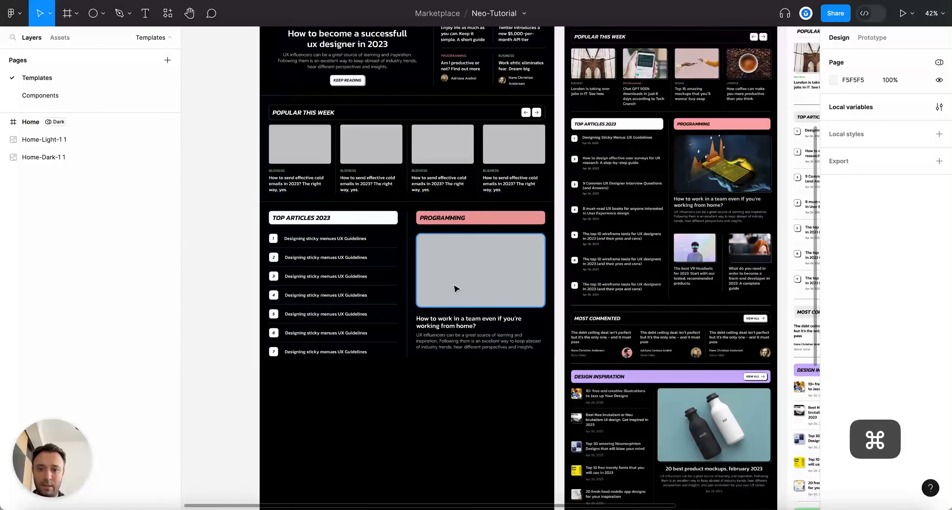
{"action": "scroll", "coordinate": [454, 291], "scroll_direction": "up", "scroll_amount": 5}
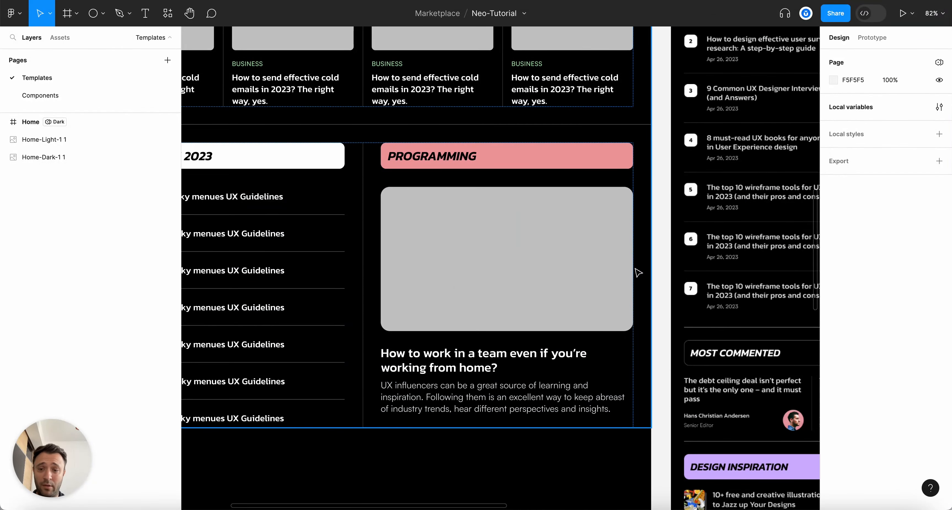
{"action": "left_click", "coordinate": [528, 160]}
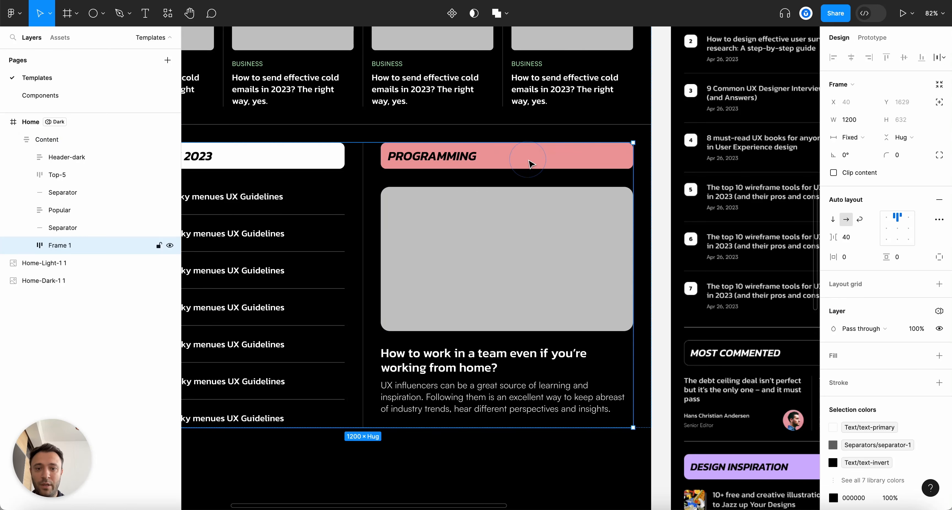
{"action": "left_click", "coordinate": [529, 163]}
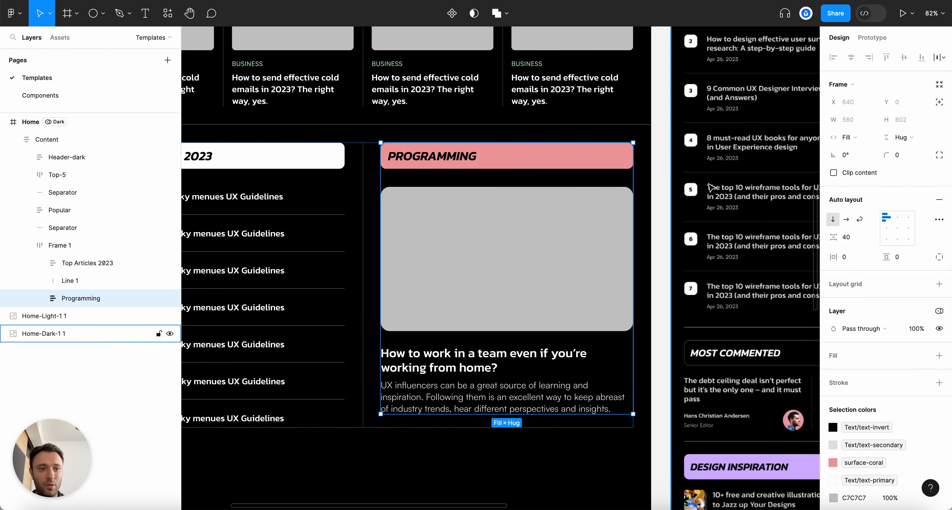
{"action": "left_click", "coordinate": [850, 137]}
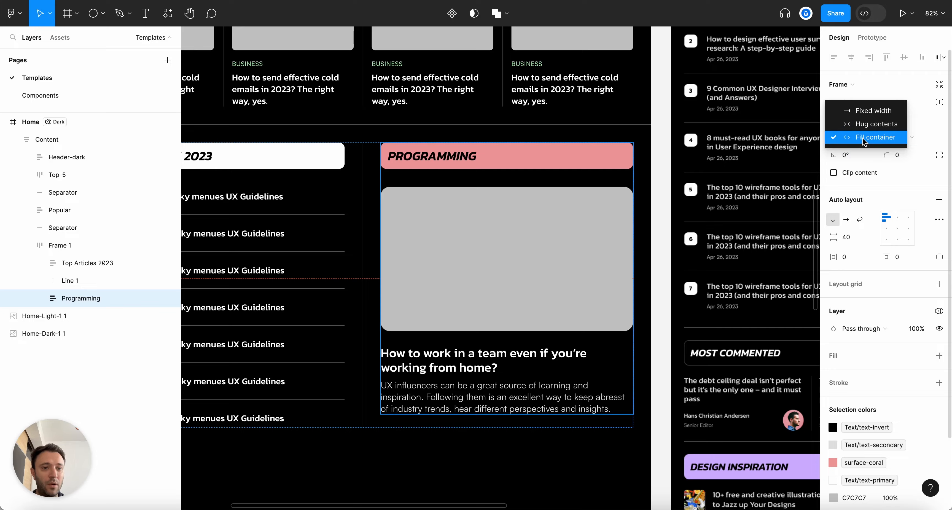
{"action": "key", "text": "Escape"}
{"action": "scroll", "coordinate": [576, 201], "scroll_direction": "down", "scroll_amount": 5}
{"action": "key", "text": "Escape"}
{"action": "scroll", "coordinate": [453, 303], "scroll_direction": "up", "scroll_amount": 3}
Rename the two-column frame to 'Top & Programming'
{"action": "double_click", "coordinate": [554, 184]}
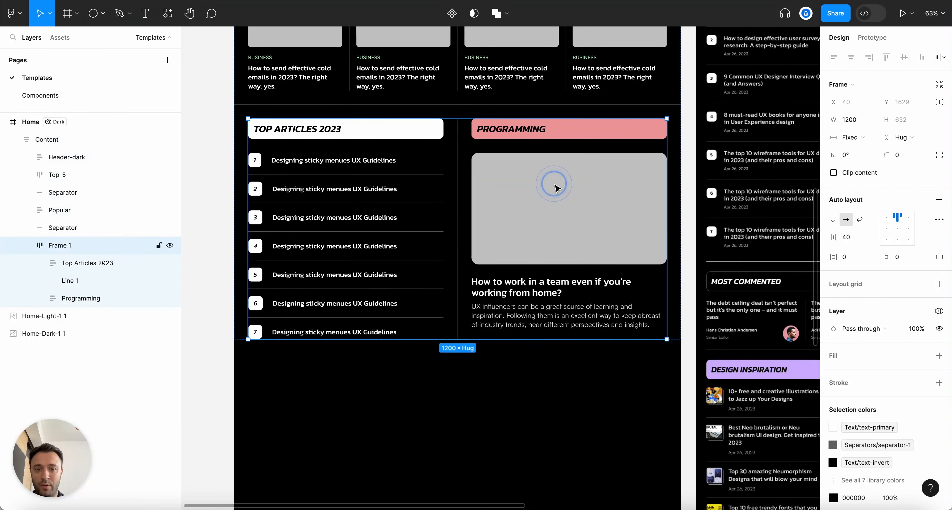
{"action": "double_click", "coordinate": [61, 245]}
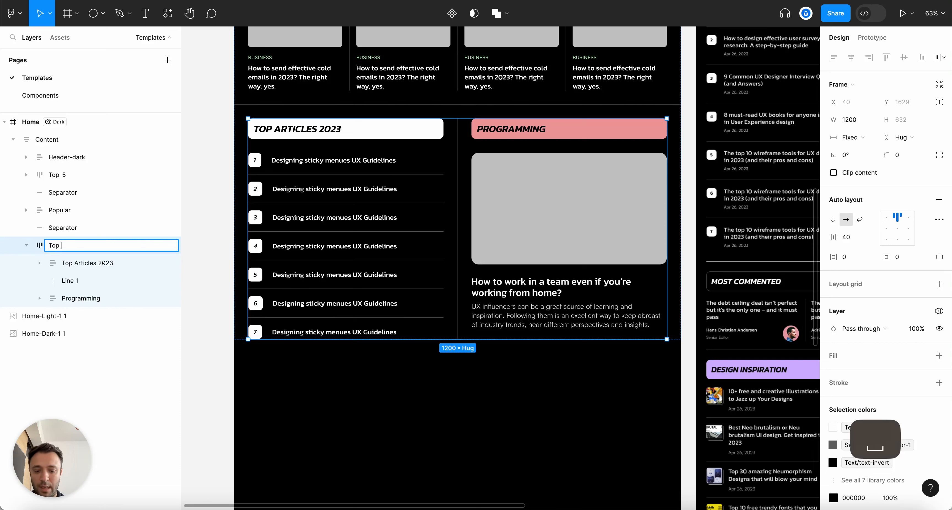
{"action": "type", "text": "Top & Programmin"}
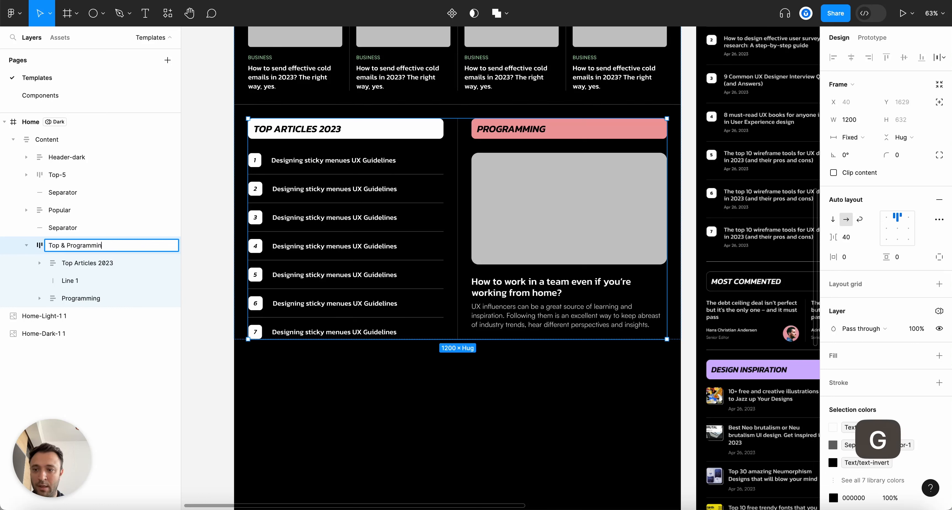
{"action": "type", "text": "g"}
{"action": "key", "text": "Return"}
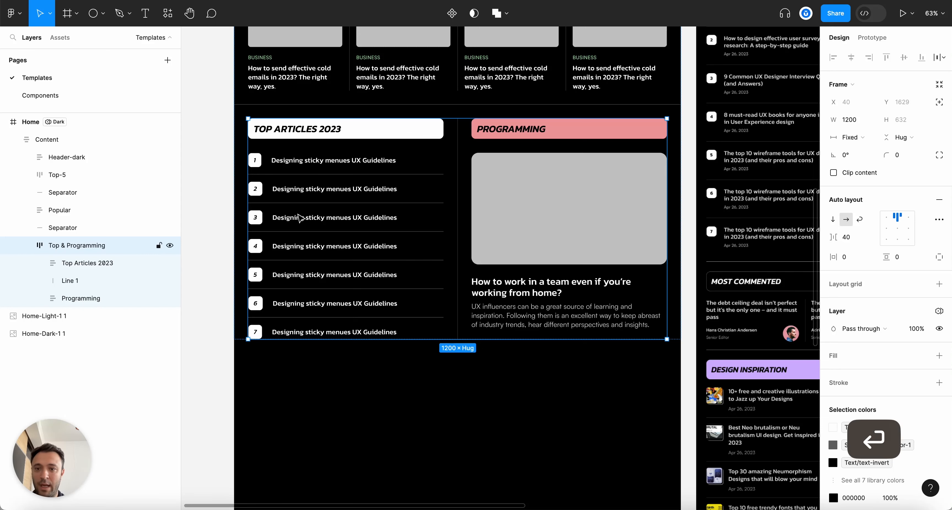
{"action": "left_click", "coordinate": [92, 266]}
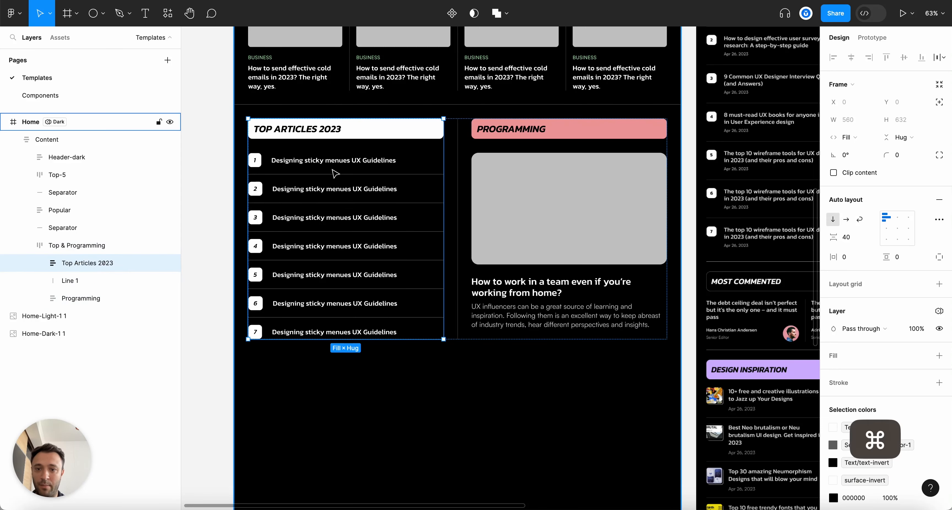
{"action": "scroll", "coordinate": [334, 162], "scroll_direction": "up", "scroll_amount": 1}
{"action": "left_click", "coordinate": [587, 216]}
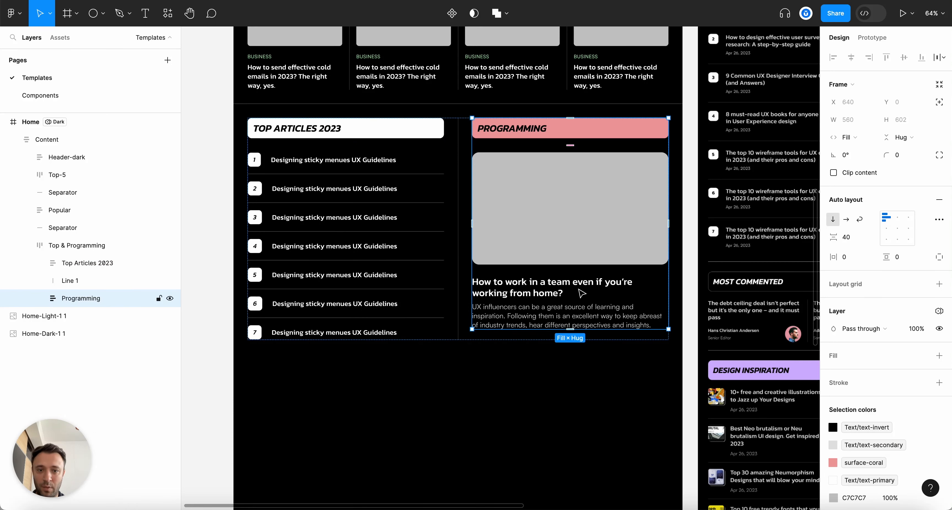
{"action": "left_click", "coordinate": [39, 302]}
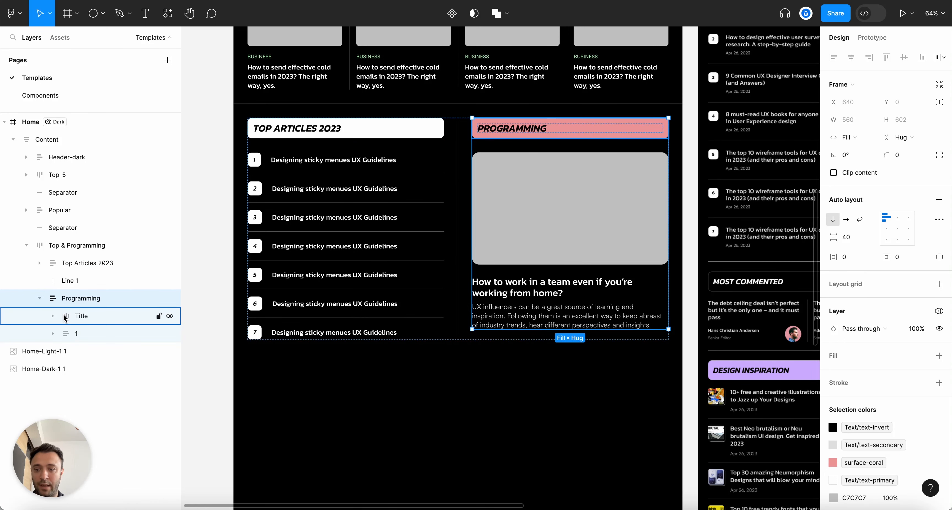
{"action": "left_click", "coordinate": [71, 317]}
{"action": "scroll", "coordinate": [694, 170], "scroll_direction": "up", "scroll_amount": 3}
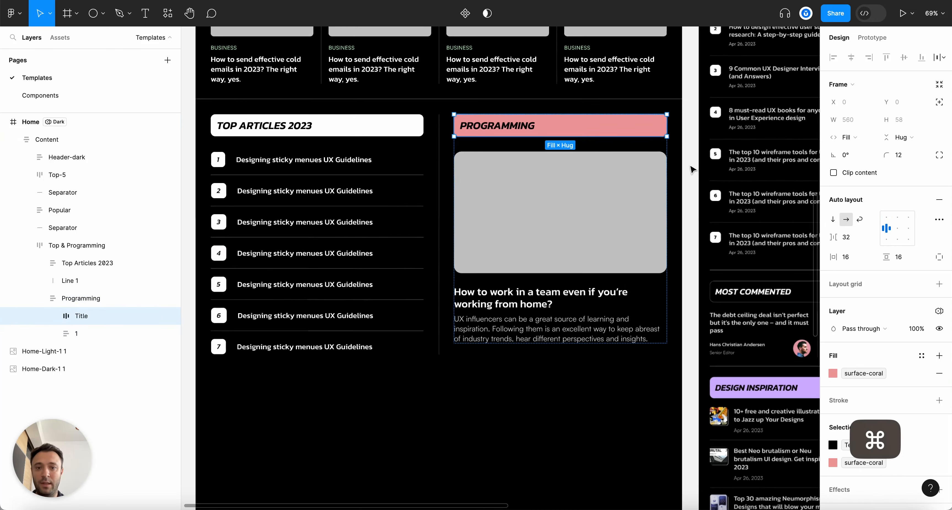
{"action": "scroll", "coordinate": [694, 170], "scroll_direction": "up", "scroll_amount": 1}
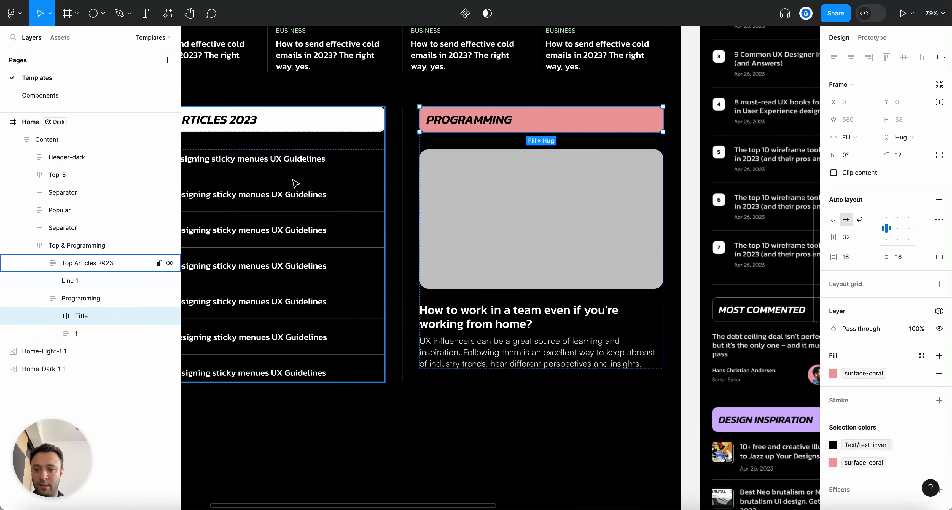
{"action": "left_click", "coordinate": [479, 123], "text": "super"}
{"action": "double_click", "coordinate": [482, 119]}
{"action": "type", "text": "asdasjdbsadj"}
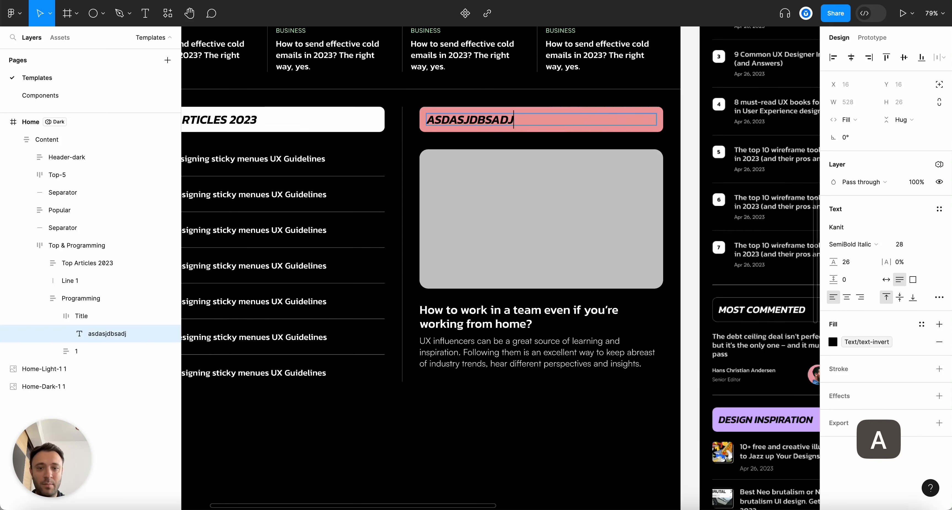
{"action": "type", "text": "ashdjashdasjdhsajdhasjdhsadjhasdjashdasjdhasjdhasdjashdjasdhas"}
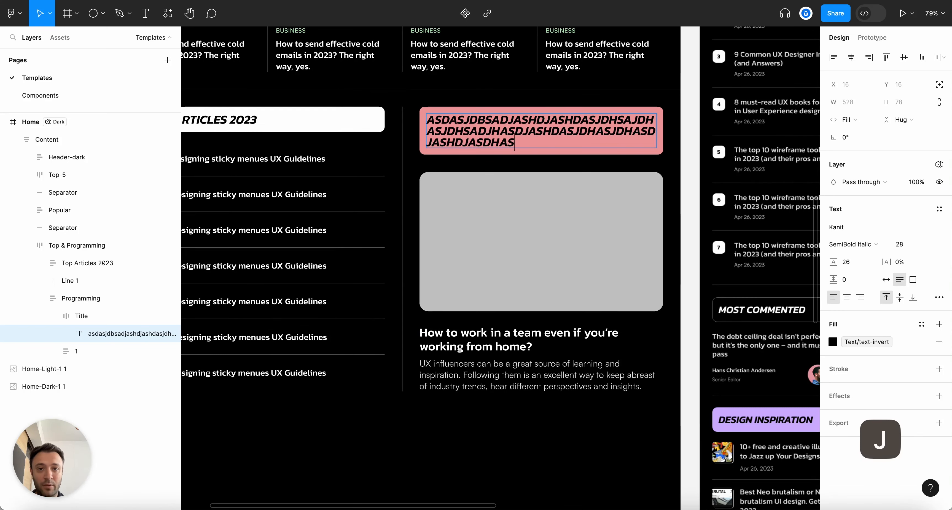
{"action": "key", "text": "super+z"}
{"action": "key", "text": "Escape"}
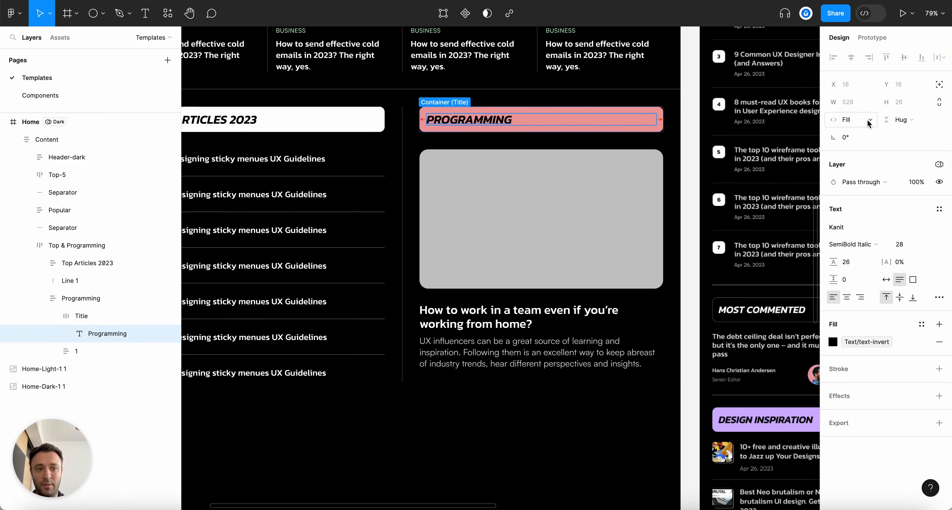
{"action": "left_click", "coordinate": [70, 318]}
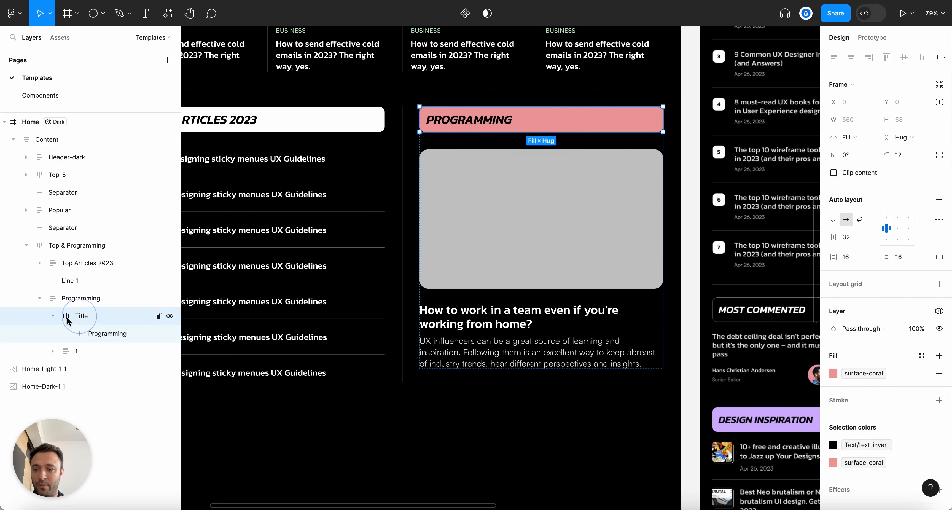
{"action": "left_click", "coordinate": [53, 316]}
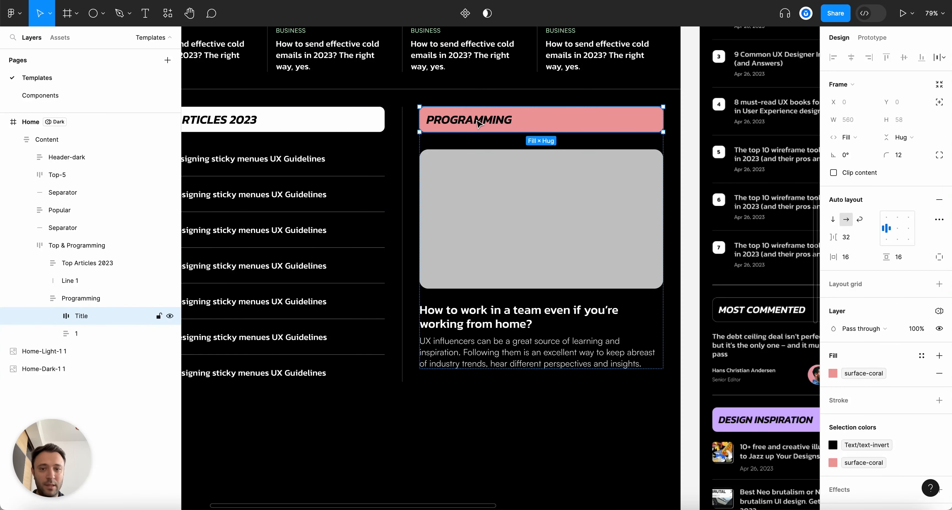
{"action": "scroll", "coordinate": [495, 124], "scroll_direction": "down", "scroll_amount": 5}
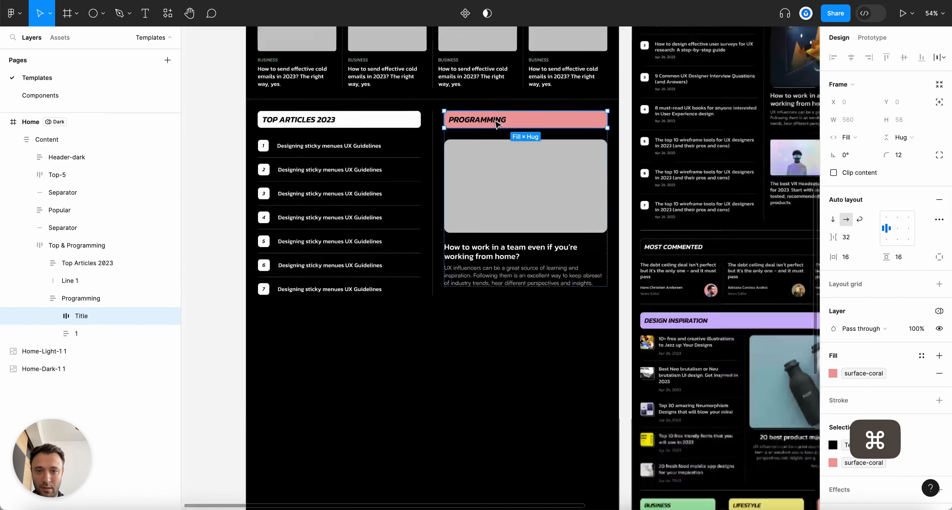
Confirm the headline's font size and remove the Content wrapper around Title & Description
{"action": "scroll", "coordinate": [582, 136], "scroll_direction": "up", "scroll_amount": 3}
{"action": "scroll", "coordinate": [583, 140], "scroll_direction": "down", "scroll_amount": 4}
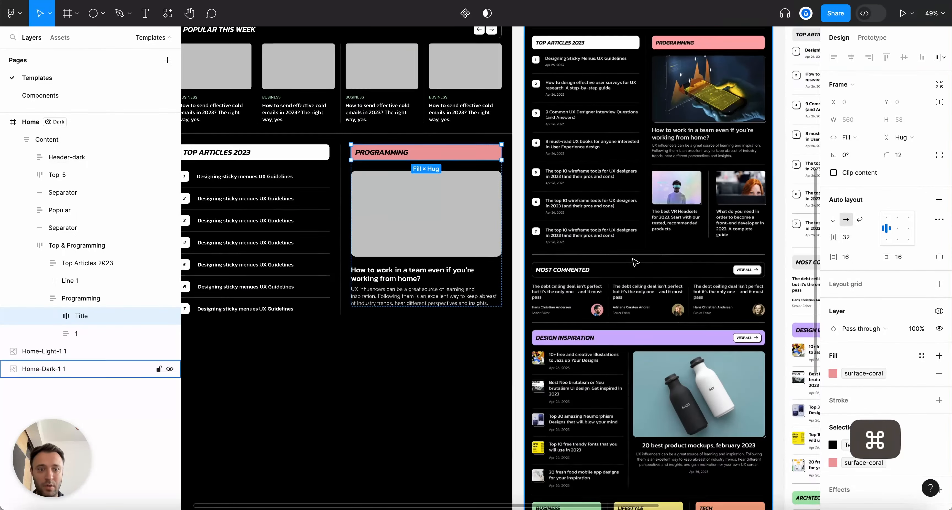
{"action": "scroll", "coordinate": [413, 288], "scroll_direction": "up", "scroll_amount": 6}
{"action": "left_click", "coordinate": [413, 273], "text": "super"}
{"action": "key", "text": "Return"}
{"action": "scroll", "coordinate": [554, 240], "scroll_direction": "down", "scroll_amount": 4}
{"action": "left_click", "coordinate": [457, 389]}
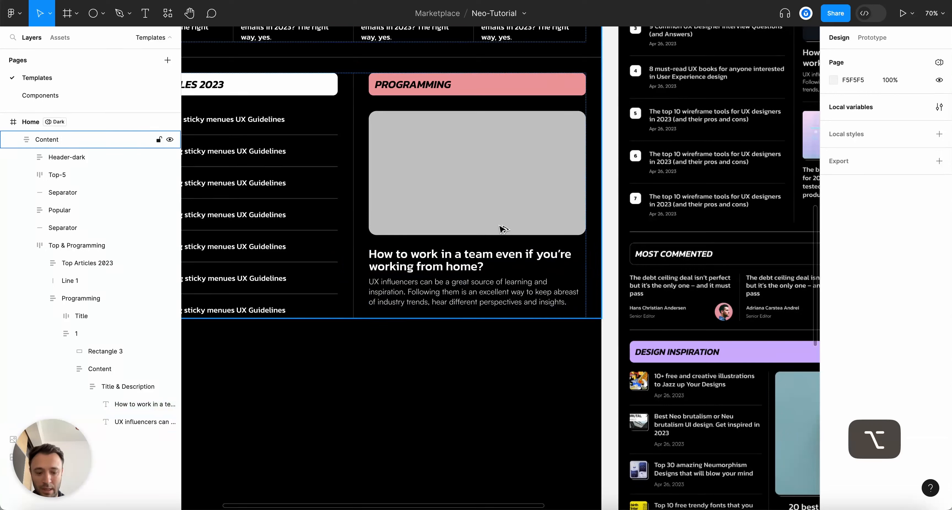
{"action": "left_click", "coordinate": [425, 292], "text": "super"}
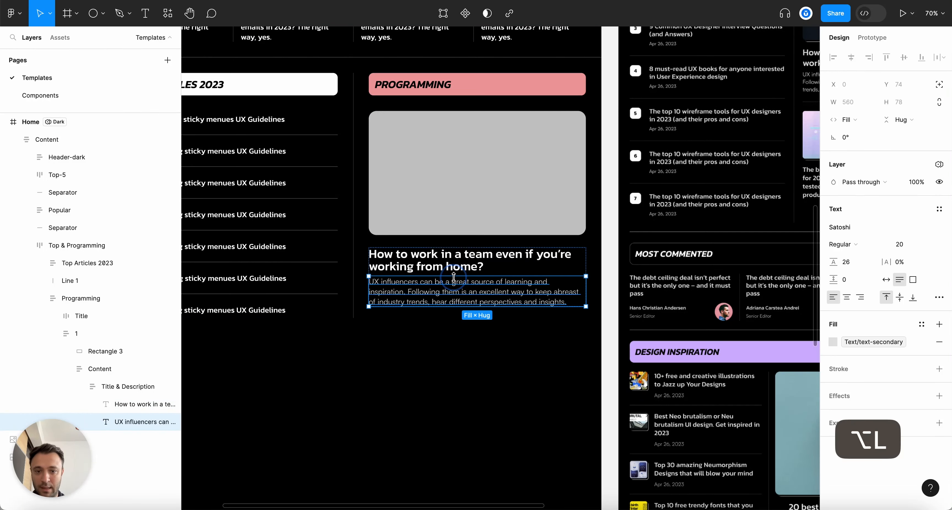
{"action": "left_click", "coordinate": [107, 386]}
{"action": "left_click", "coordinate": [99, 368]}
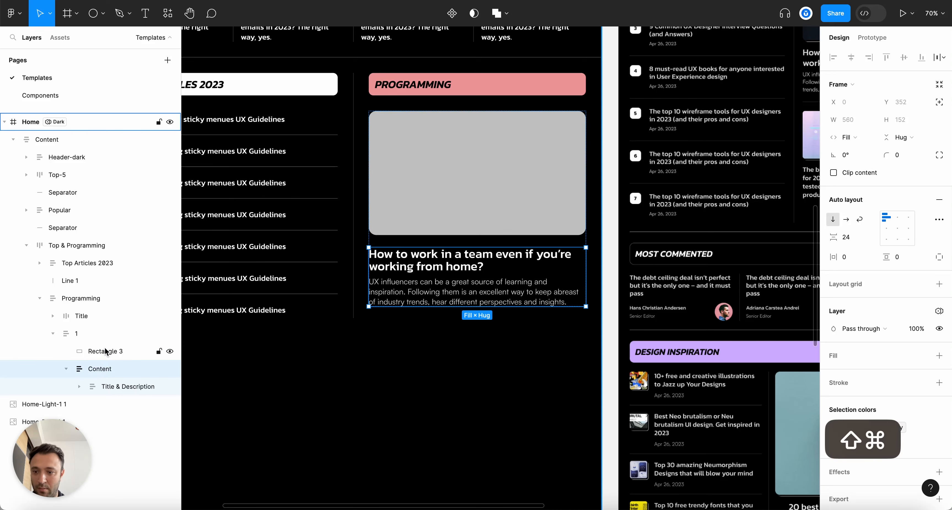
{"action": "key", "text": "shift+super+g"}
{"action": "scroll", "coordinate": [557, 295], "scroll_direction": "up", "scroll_amount": 2}
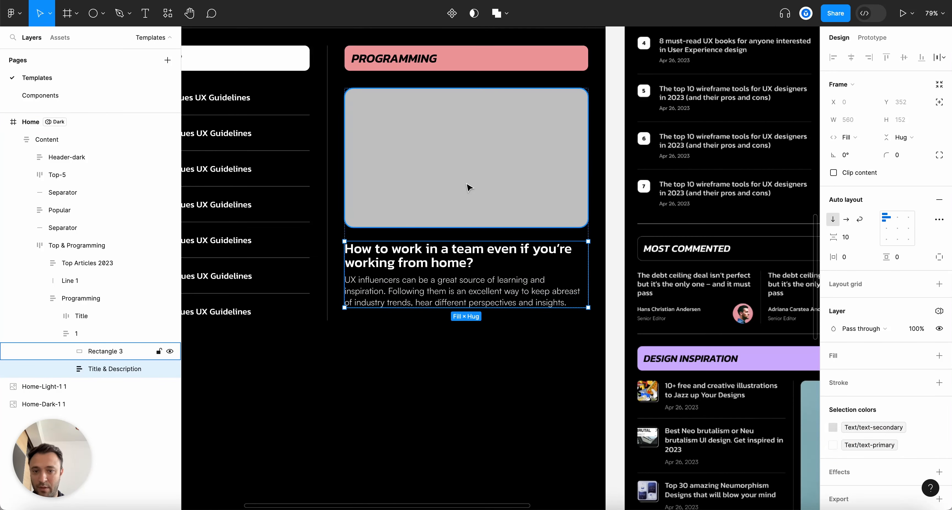
Lower the Programming feature article's auto layout gap from 32 to 24
{"action": "left_click", "coordinate": [468, 194]}
{"action": "key", "text": "alt"}
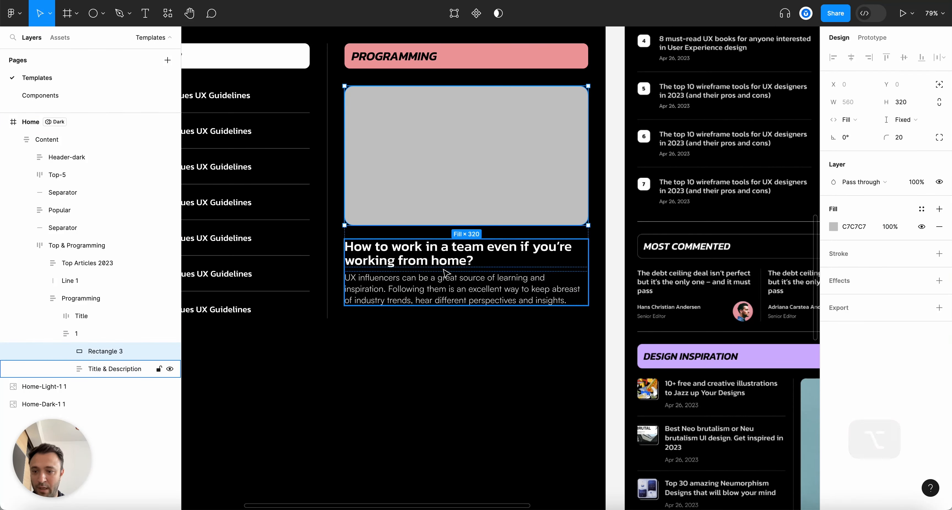
{"action": "scroll", "coordinate": [572, 342], "scroll_direction": "down", "scroll_amount": 5}
{"action": "scroll", "coordinate": [571, 342], "scroll_direction": "up", "scroll_amount": 5}
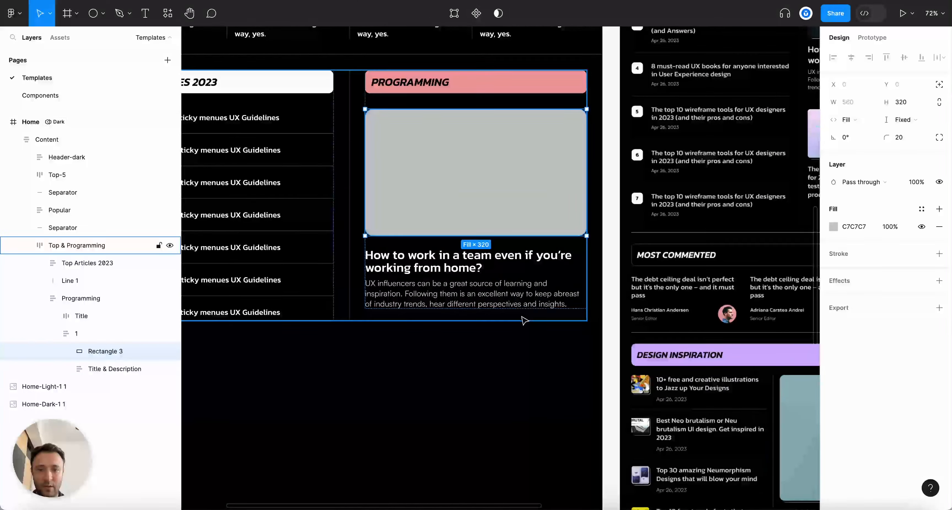
{"action": "left_click", "coordinate": [493, 200]}
{"action": "left_click", "coordinate": [493, 198]}
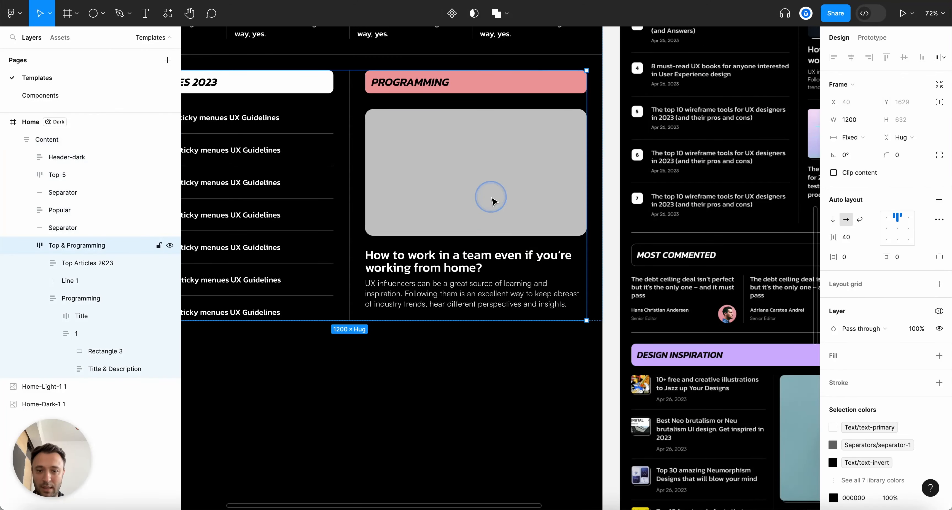
{"action": "left_click", "coordinate": [71, 337]}
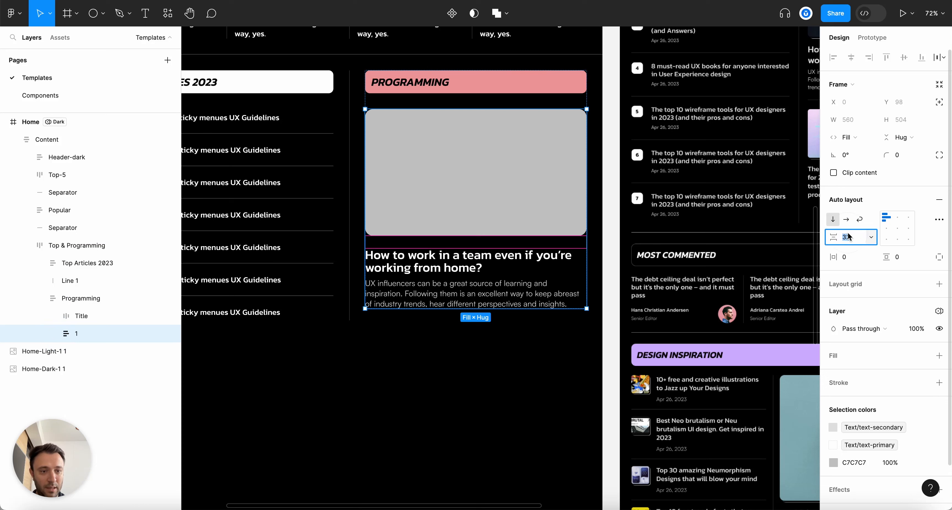
{"action": "key", "text": "Down"}
{"action": "key", "text": "Down"}
{"action": "key", "text": "Down"}
{"action": "key", "text": "Down"}
{"action": "key", "text": "Down"}
{"action": "key", "text": "Down"}
{"action": "key", "text": "Down"}
{"action": "key", "text": "Down"}
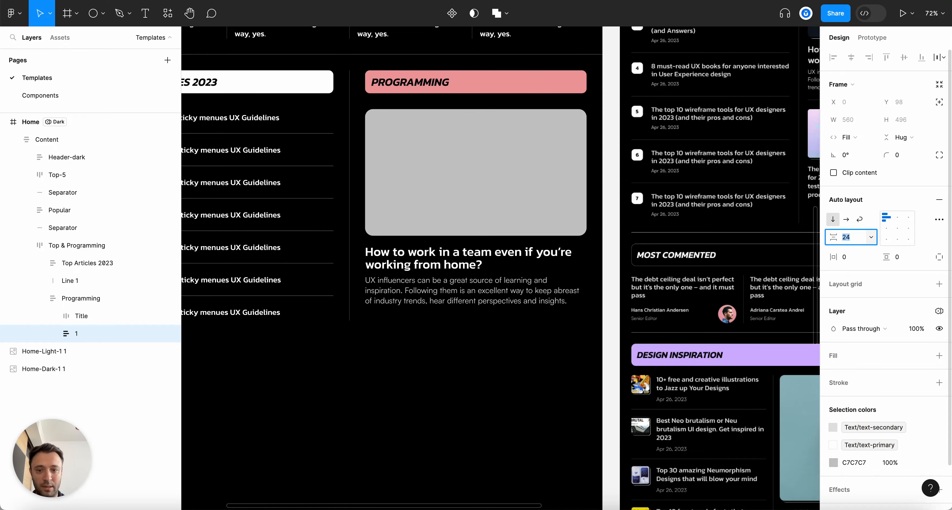
{"action": "left_click", "coordinate": [574, 371]}
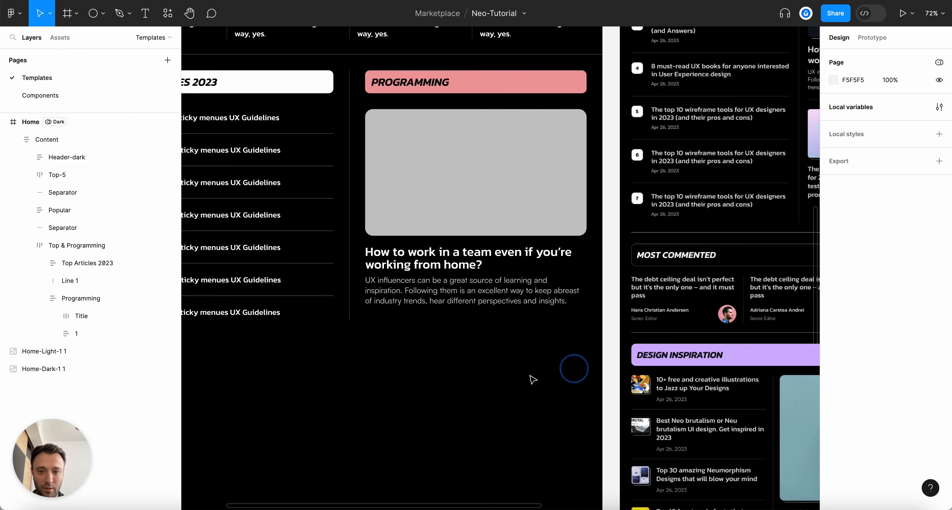
Copy the Feed's two-card row '2' and paste it into the Programming column
{"action": "scroll", "coordinate": [531, 378], "scroll_direction": "down", "scroll_amount": 5}
{"action": "scroll", "coordinate": [456, 378], "scroll_direction": "up", "scroll_amount": 5}
{"action": "scroll", "coordinate": [630, 224], "scroll_direction": "down", "scroll_amount": 5}
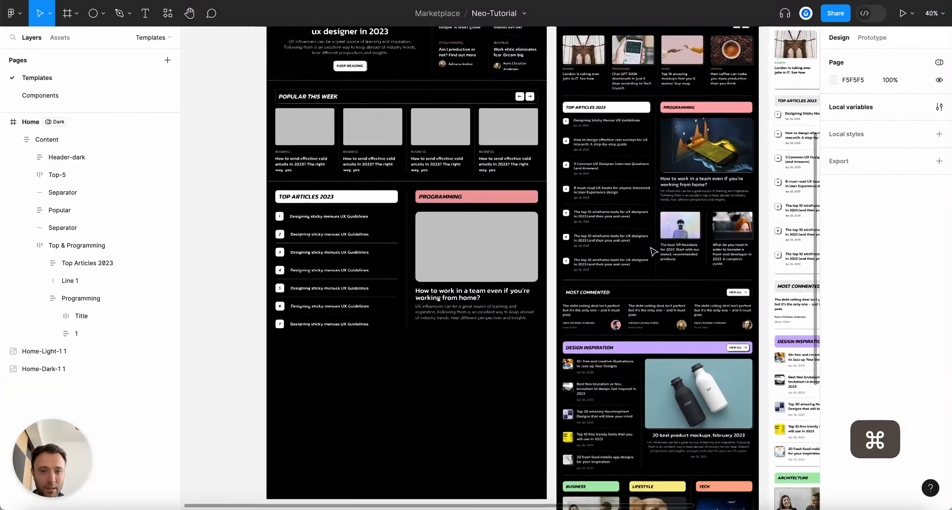
{"action": "scroll", "coordinate": [473, 103], "scroll_direction": "up", "scroll_amount": 2}
{"action": "left_click", "coordinate": [473, 103], "text": "super"}
{"action": "left_click", "coordinate": [473, 102]}
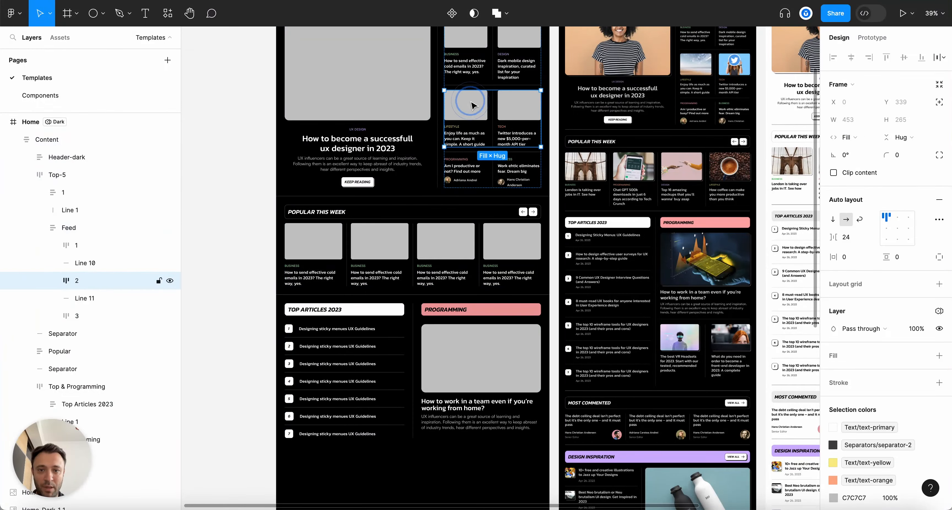
{"action": "key", "text": "super+c"}
{"action": "scroll", "coordinate": [609, 276], "scroll_direction": "right", "scroll_amount": 5}
{"action": "scroll", "coordinate": [608, 276], "scroll_direction": "down", "scroll_amount": 5}
{"action": "key", "text": "Escape"}
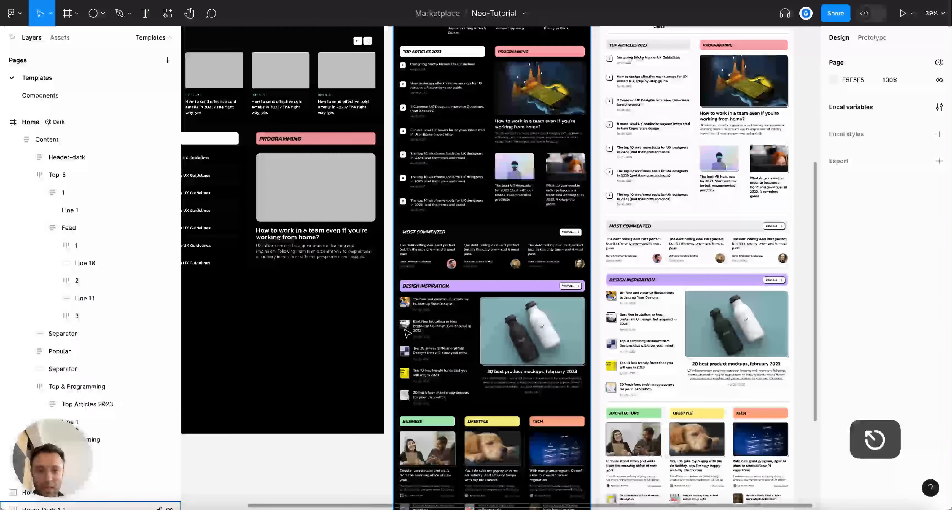
{"action": "scroll", "coordinate": [295, 264], "scroll_direction": "up", "scroll_amount": 5}
{"action": "left_click", "coordinate": [370, 64], "text": "super"}
{"action": "left_click_drag", "start_coordinate": [60, 441], "coordinate": [59, 238]}
{"action": "left_click", "coordinate": [40, 439]}
{"action": "key", "text": "super+v"}
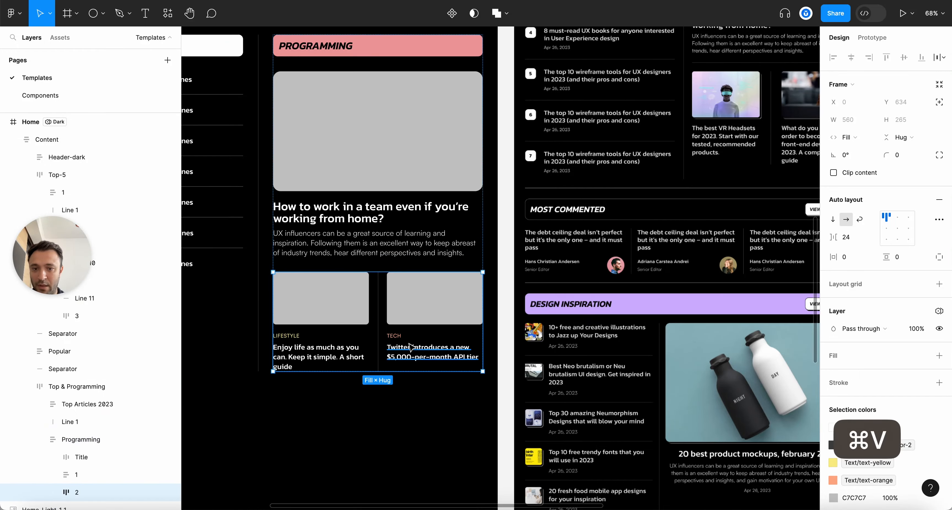
{"action": "key", "text": "shift+2"}
Delete the LIFESTYLE and TECH category labels from the pasted cards
{"action": "scroll", "coordinate": [334, 270], "scroll_direction": "up", "scroll_amount": 2}
{"action": "left_click", "coordinate": [297, 295], "text": "super"}
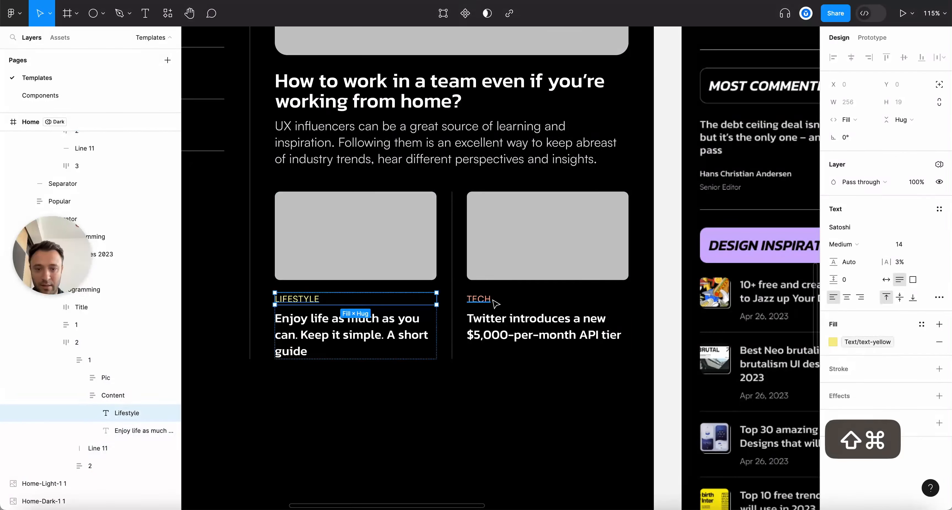
{"action": "left_click", "coordinate": [478, 296], "text": "shift"}
{"action": "key", "text": "BackSpace"}
{"action": "scroll", "coordinate": [485, 344], "scroll_direction": "down", "scroll_amount": 3}
{"action": "key", "text": "alt+l"}
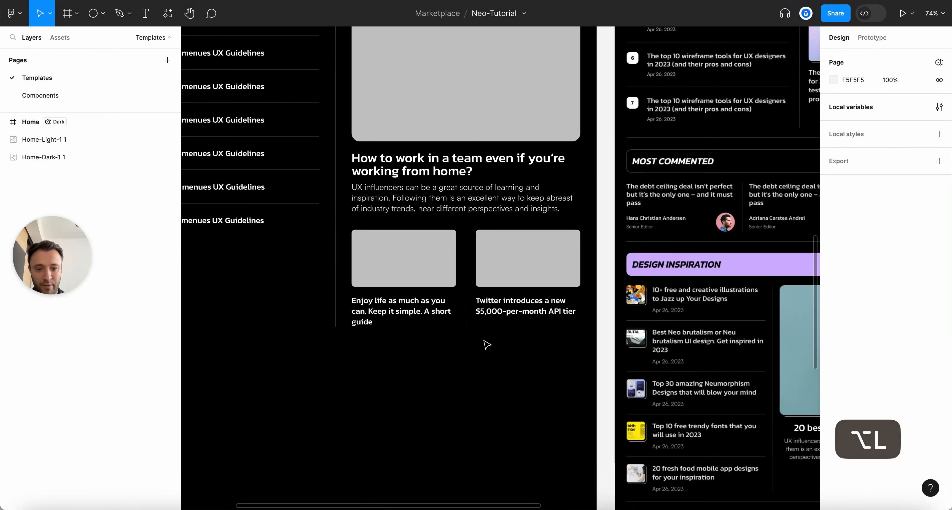
{"action": "scroll", "coordinate": [487, 344], "scroll_direction": "down", "scroll_amount": 5}
{"action": "scroll", "coordinate": [486, 344], "scroll_direction": "up", "scroll_amount": 2}
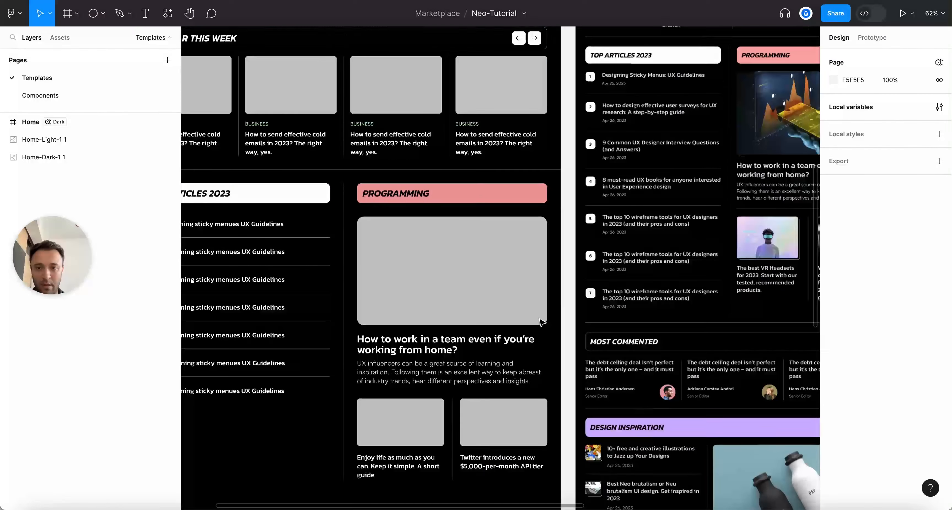
Copy the section divider line, undoing a misplaced first paste
{"action": "left_click", "coordinate": [403, 173], "text": "super"}
{"action": "key", "text": "super+c"}
{"action": "scroll", "coordinate": [403, 173], "scroll_direction": "down", "scroll_amount": 3}
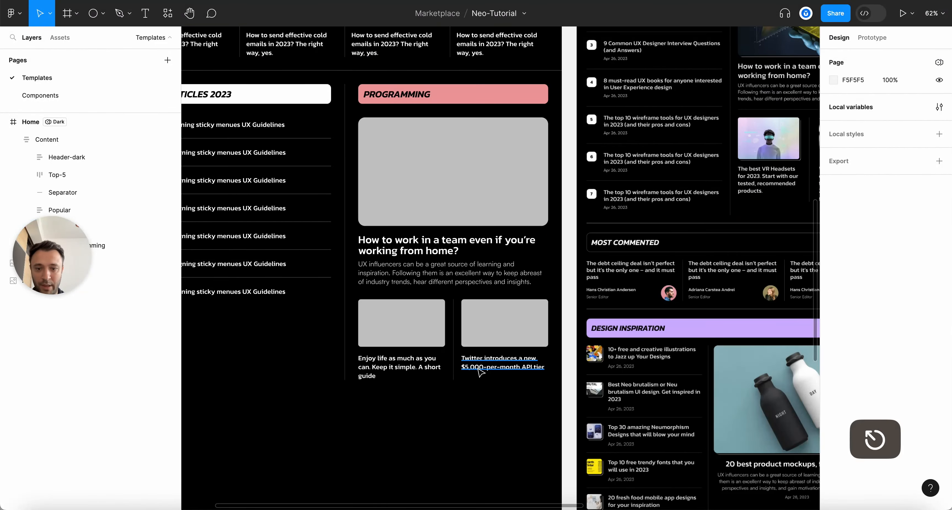
{"action": "scroll", "coordinate": [447, 72], "scroll_direction": "up", "scroll_amount": 3}
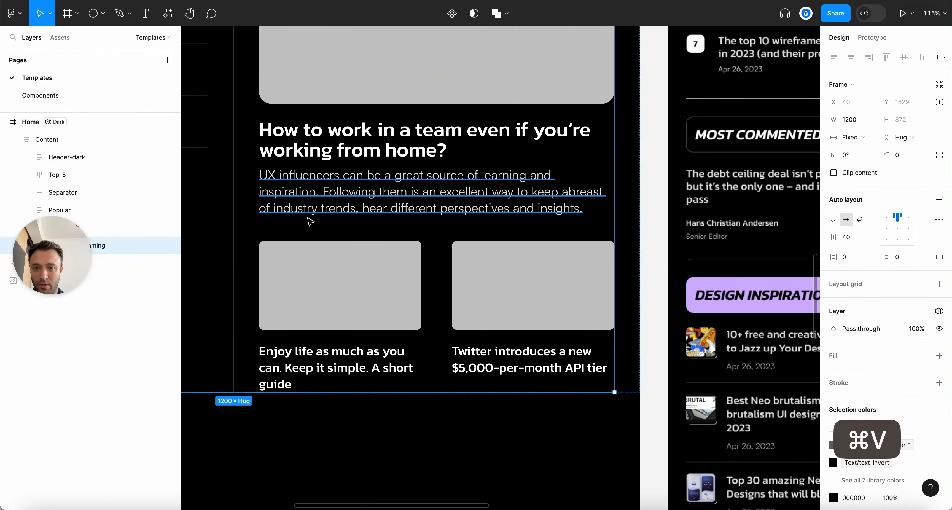
{"action": "key", "text": "super+v"}
{"action": "key", "text": "super+z"}
{"action": "scroll", "coordinate": [466, 243], "scroll_direction": "down", "scroll_amount": 10}
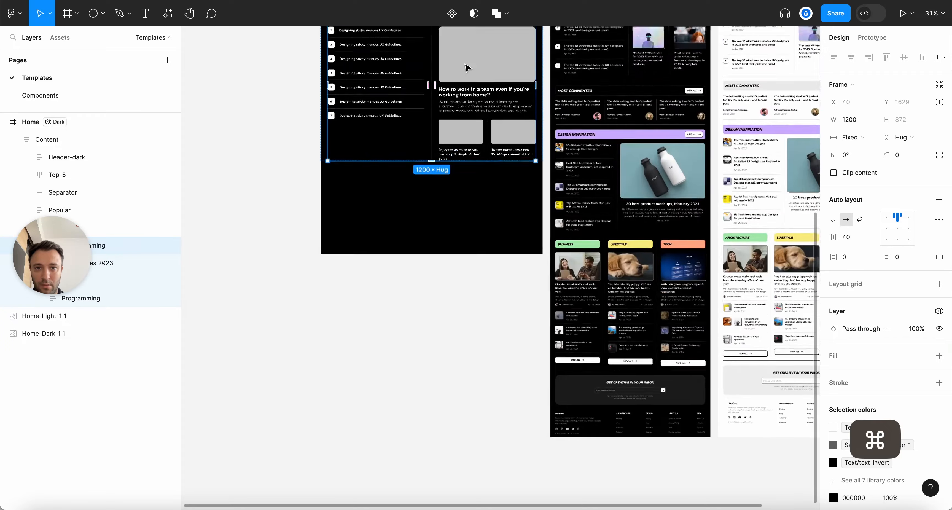
{"action": "scroll", "coordinate": [466, 68], "scroll_direction": "up", "scroll_amount": 5}
{"action": "key", "text": "Escape"}
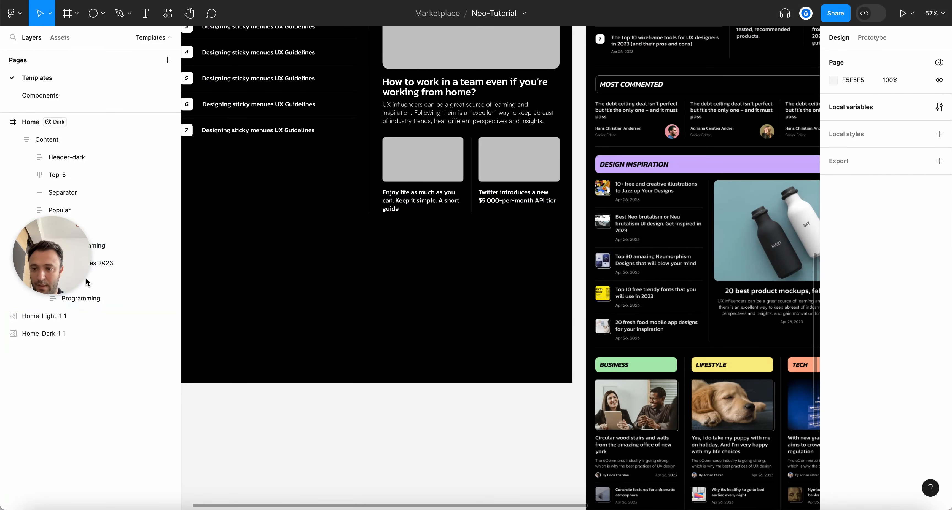
Paste the divider into Programming and place it between the feature article and card row
{"action": "left_click_drag", "start_coordinate": [87, 282], "coordinate": [76, 474]}
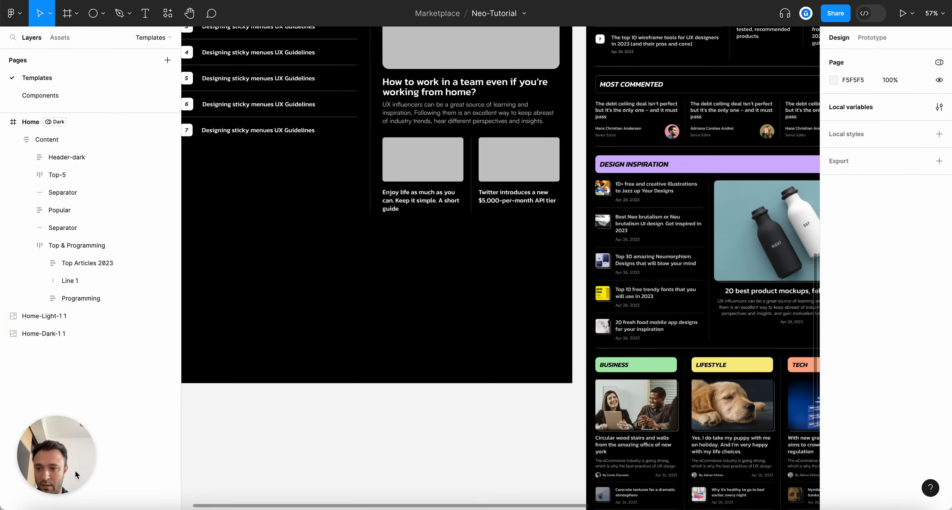
{"action": "left_click", "coordinate": [76, 283]}
{"action": "left_click", "coordinate": [81, 298]}
{"action": "key", "text": "super+v"}
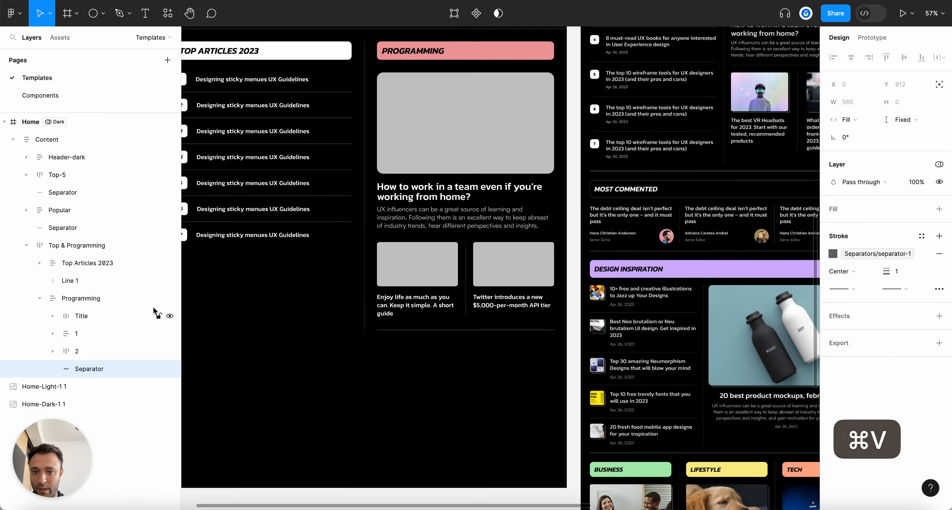
{"action": "left_click_drag", "start_coordinate": [75, 369], "coordinate": [75, 350]}
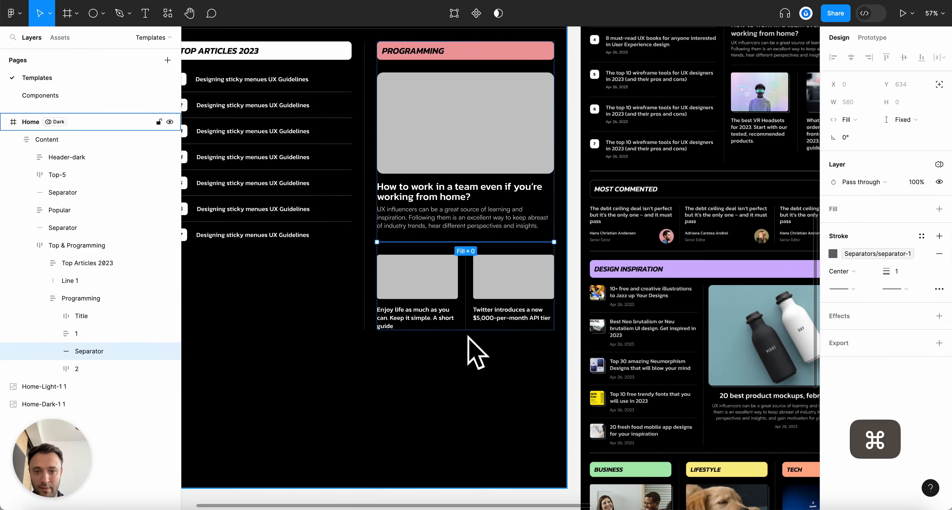
{"action": "scroll", "coordinate": [467, 336], "scroll_direction": "down", "scroll_amount": 3}
{"action": "scroll", "coordinate": [467, 337], "scroll_direction": "up", "scroll_amount": 3}
Set the Programming column's auto layout spacing to 24
{"action": "left_click", "coordinate": [82, 298]}
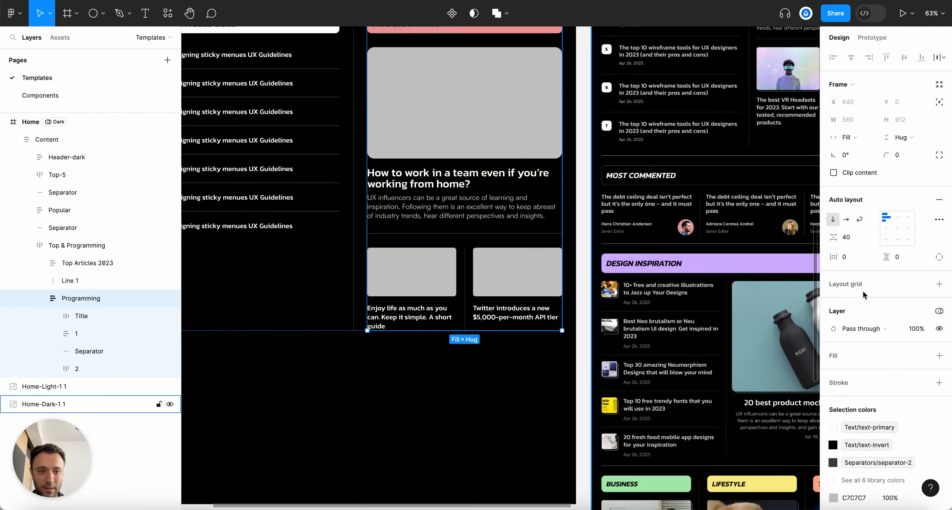
{"action": "key", "text": "Return"}
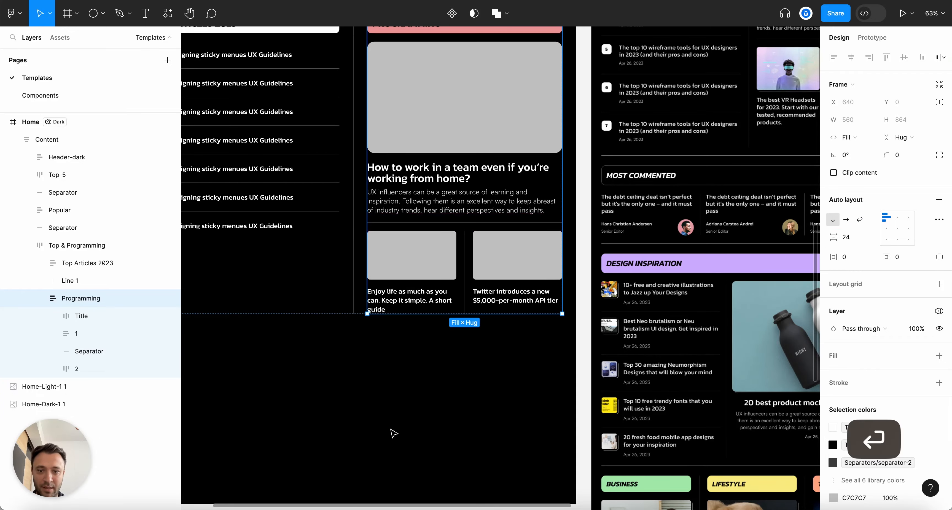
{"action": "left_click", "coordinate": [436, 374]}
Make both small card images 160 tall instead of 140
{"action": "scroll", "coordinate": [434, 377], "scroll_direction": "up", "scroll_amount": 3}
{"action": "scroll", "coordinate": [434, 377], "scroll_direction": "down", "scroll_amount": 3}
{"action": "scroll", "coordinate": [453, 323], "scroll_direction": "down", "scroll_amount": 5}
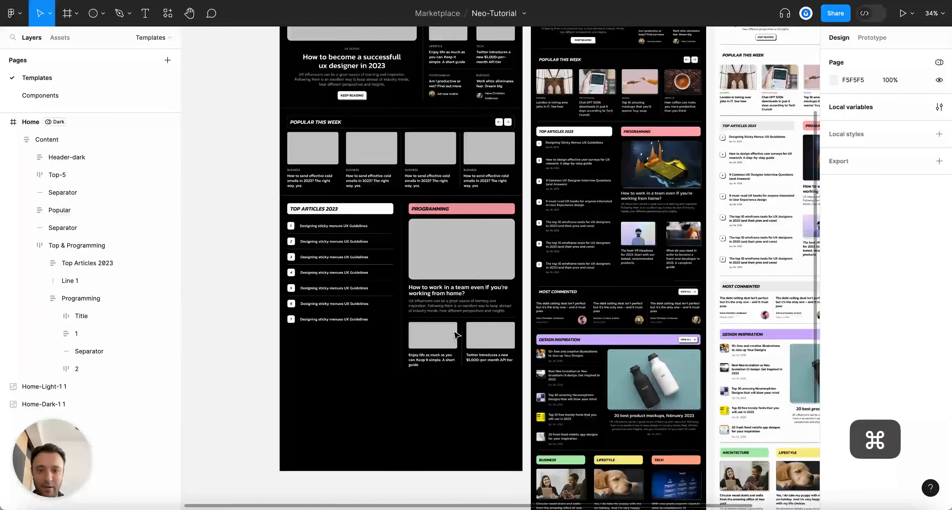
{"action": "scroll", "coordinate": [477, 394], "scroll_direction": "up", "scroll_amount": 5}
{"action": "left_click", "coordinate": [403, 286], "text": "super"}
{"action": "left_click", "coordinate": [518, 283], "text": "shift+super"}
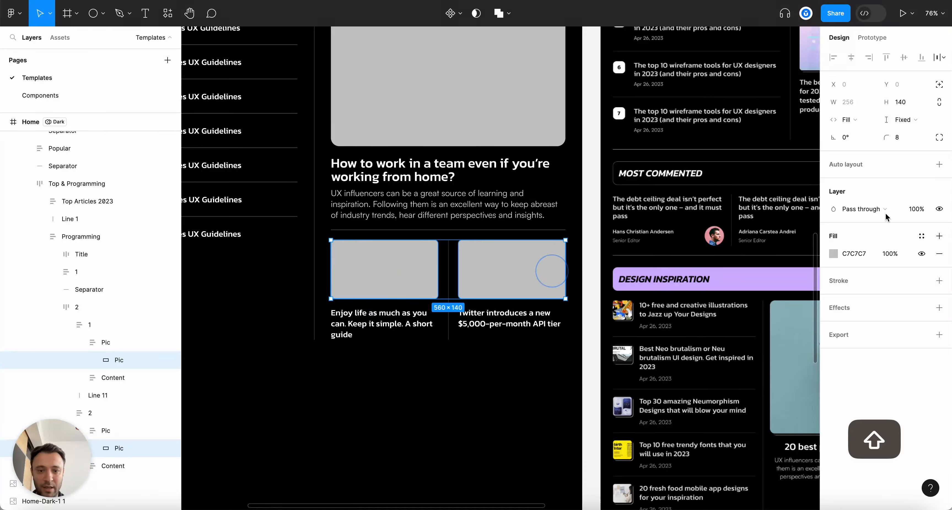
{"action": "key", "text": "shift+Up"}
{"action": "key", "text": "shift+Up"}
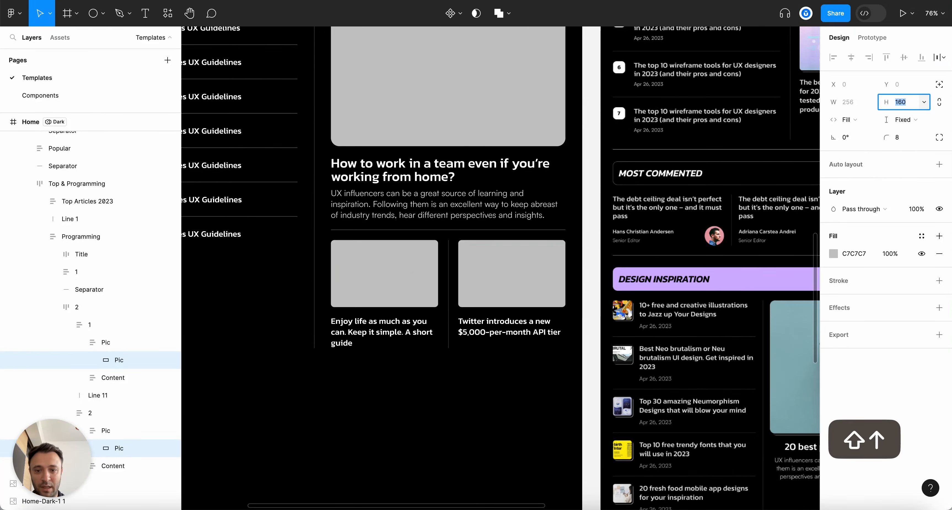
{"action": "left_click", "coordinate": [457, 361]}
Select the first small card's headline text
{"action": "scroll", "coordinate": [457, 360], "scroll_direction": "down", "scroll_amount": 3}
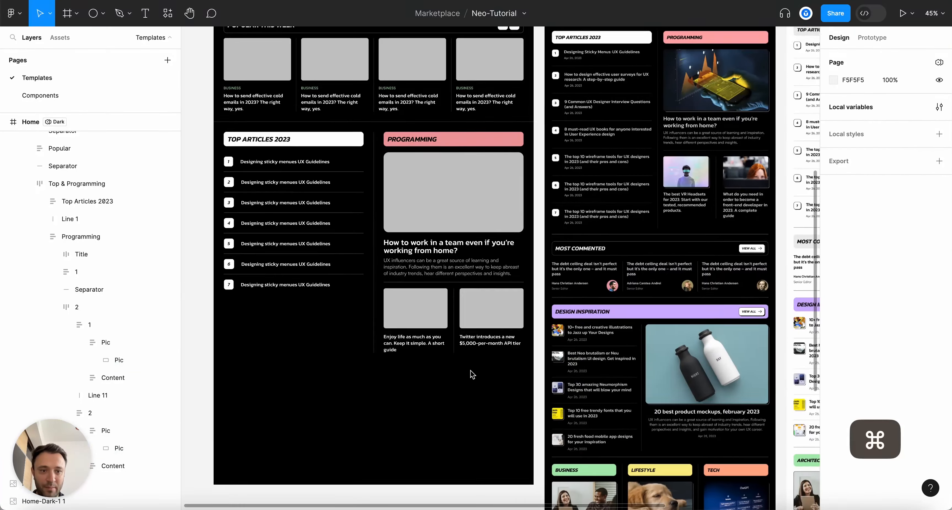
{"action": "scroll", "coordinate": [488, 365], "scroll_direction": "up", "scroll_amount": 3}
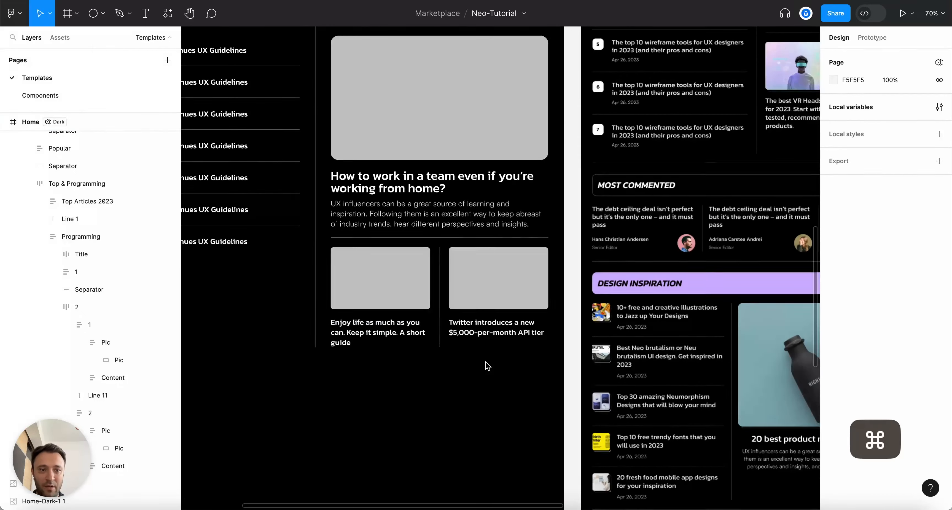
{"action": "left_click", "coordinate": [394, 334], "text": "super"}
{"action": "scroll", "coordinate": [464, 332], "scroll_direction": "down", "scroll_amount": 5}
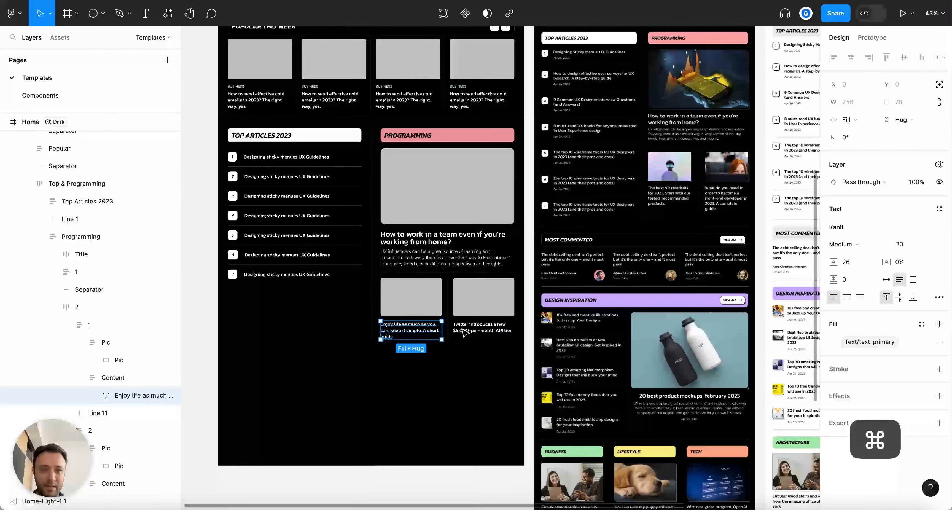
Change the first card's headline to 'The best VR headsets for 2023. Start with our tested recommended products.'
{"action": "scroll", "coordinate": [459, 332], "scroll_direction": "up", "scroll_amount": 4}
{"action": "double_click", "coordinate": [411, 334]}
{"action": "type", "text": "T"}
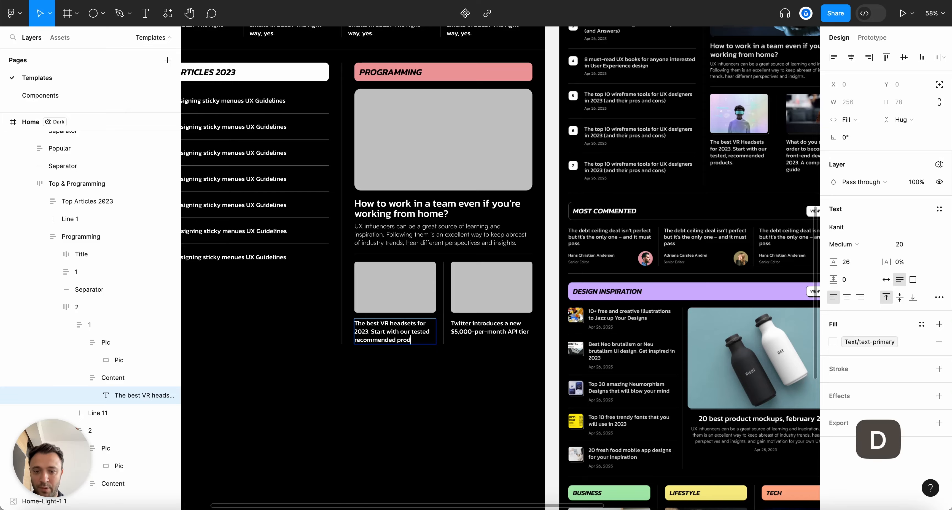
{"action": "left_click", "coordinate": [419, 413]}
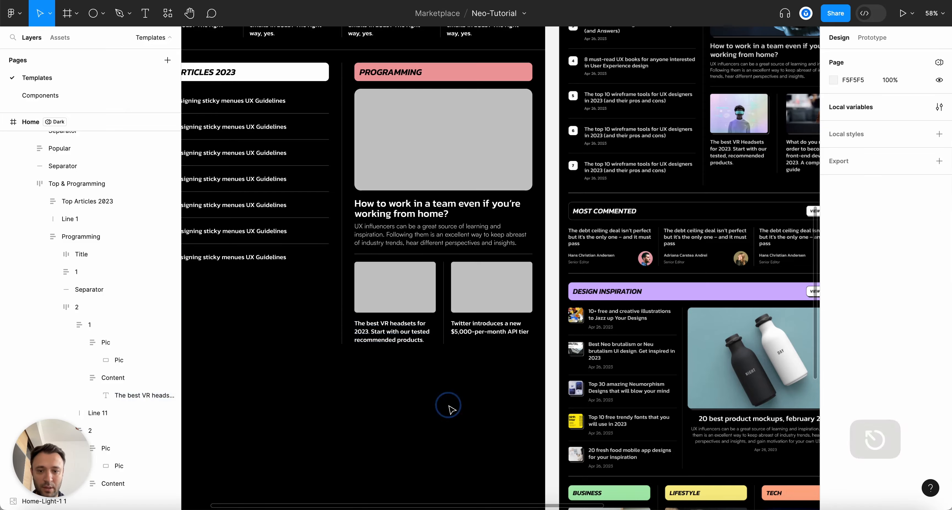
{"action": "scroll", "coordinate": [418, 414], "scroll_direction": "down", "scroll_amount": 5}
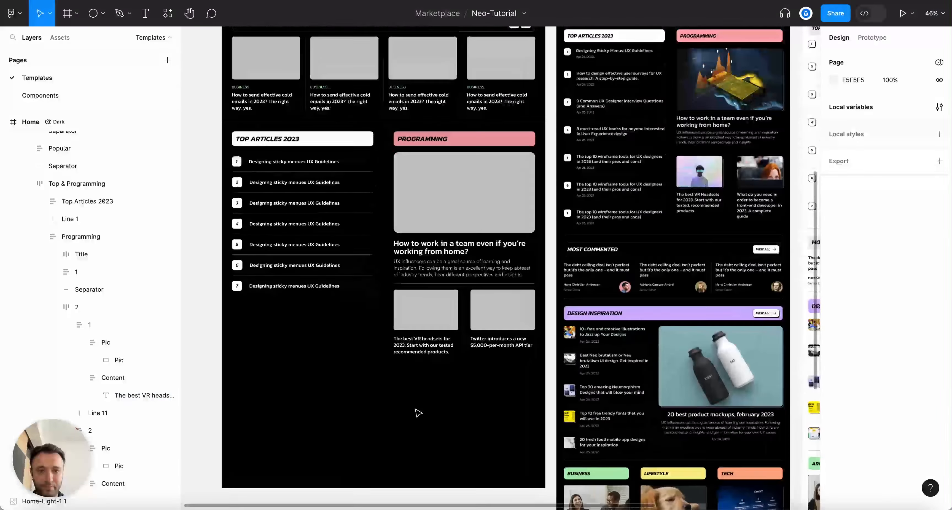
{"action": "scroll", "coordinate": [418, 413], "scroll_direction": "up", "scroll_amount": 2}
{"action": "left_click", "coordinate": [316, 214]}
{"action": "double_click", "coordinate": [317, 214]}
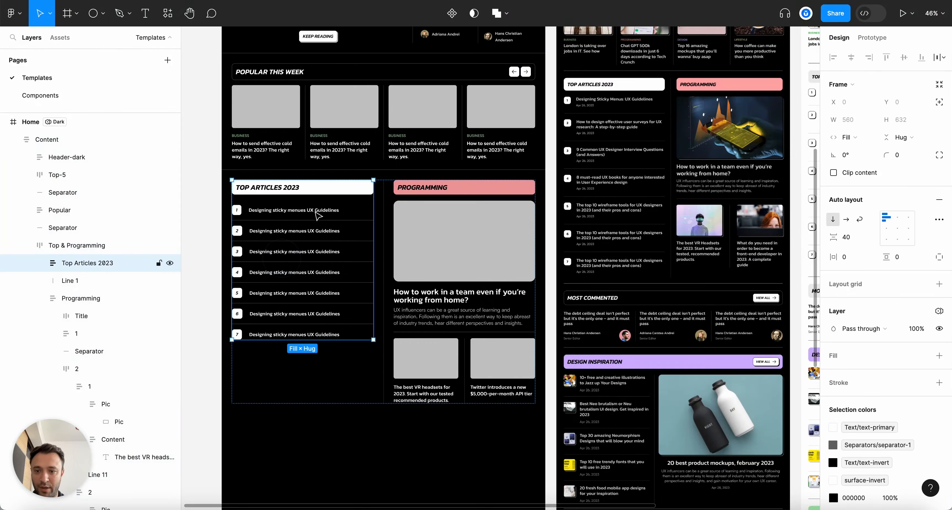
{"action": "double_click", "coordinate": [271, 207]}
{"action": "scroll", "coordinate": [451, 456], "scroll_direction": "down", "scroll_amount": 2}
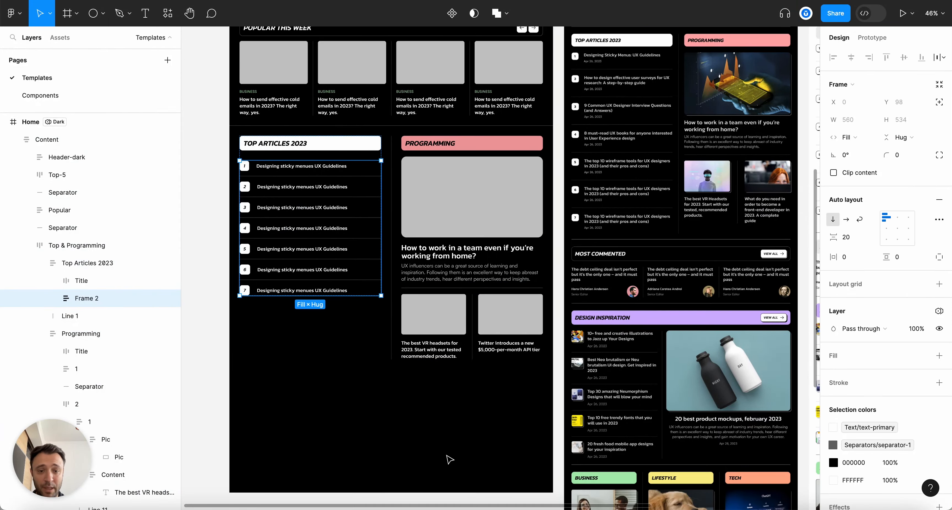
{"action": "scroll", "coordinate": [448, 452], "scroll_direction": "down", "scroll_amount": 3}
{"action": "scroll", "coordinate": [430, 446], "scroll_direction": "up", "scroll_amount": 4}
{"action": "left_click", "coordinate": [432, 446]}
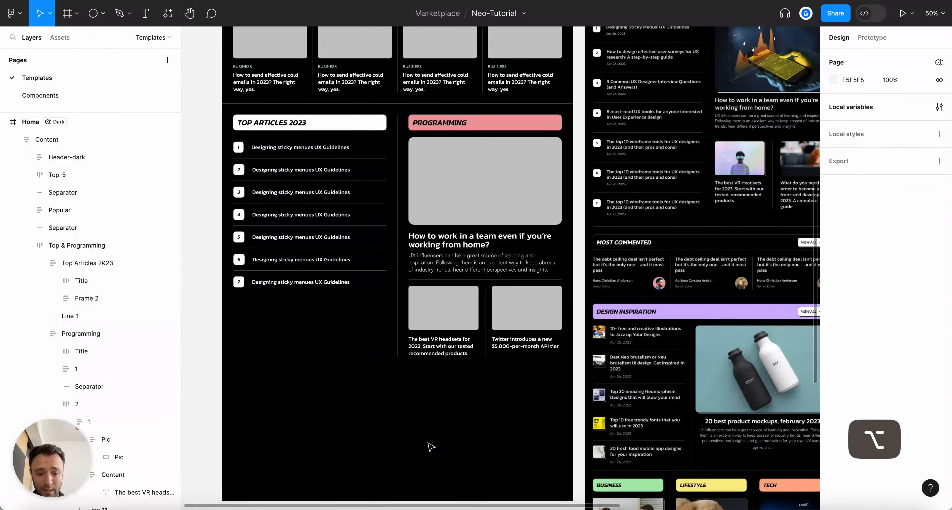
{"action": "key", "text": "alt+l"}
{"action": "scroll", "coordinate": [431, 445], "scroll_direction": "down", "scroll_amount": 3}
{"action": "left_click", "coordinate": [470, 295]}
{"action": "scroll", "coordinate": [468, 291], "scroll_direction": "up", "scroll_amount": 3}
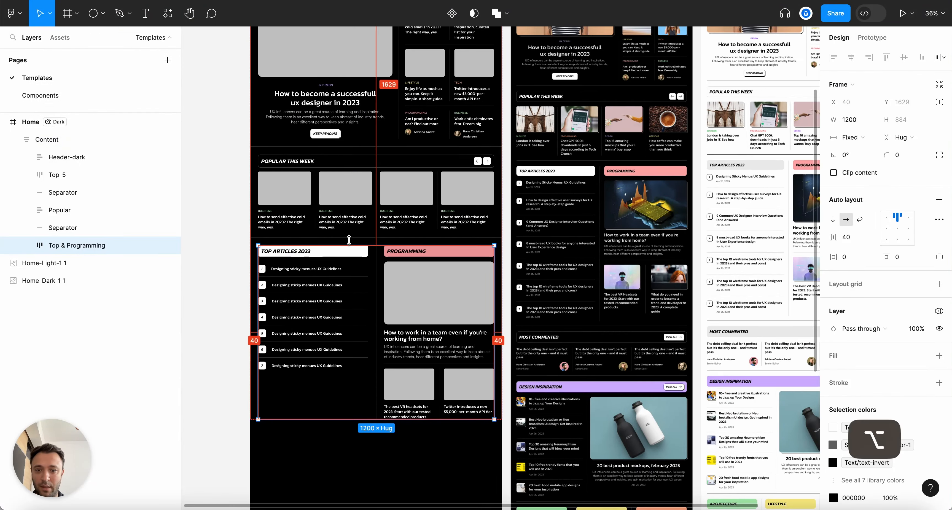
{"action": "left_click", "coordinate": [355, 238]}
{"action": "left_click", "coordinate": [359, 196]}
{"action": "scroll", "coordinate": [286, 113], "scroll_direction": "up", "scroll_amount": 2}
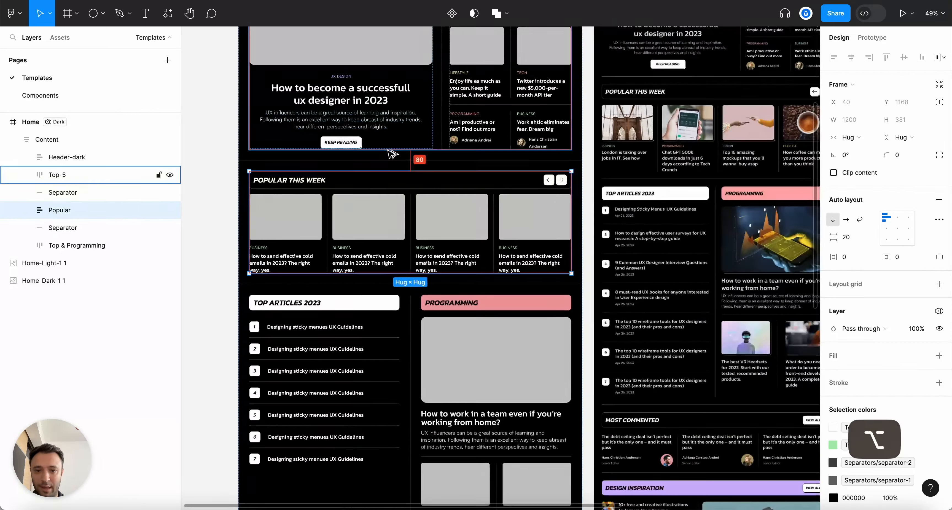
{"action": "scroll", "coordinate": [393, 351], "scroll_direction": "down", "scroll_amount": 5}
{"action": "key", "text": "Escape"}
{"action": "scroll", "coordinate": [393, 351], "scroll_direction": "up", "scroll_amount": 5}
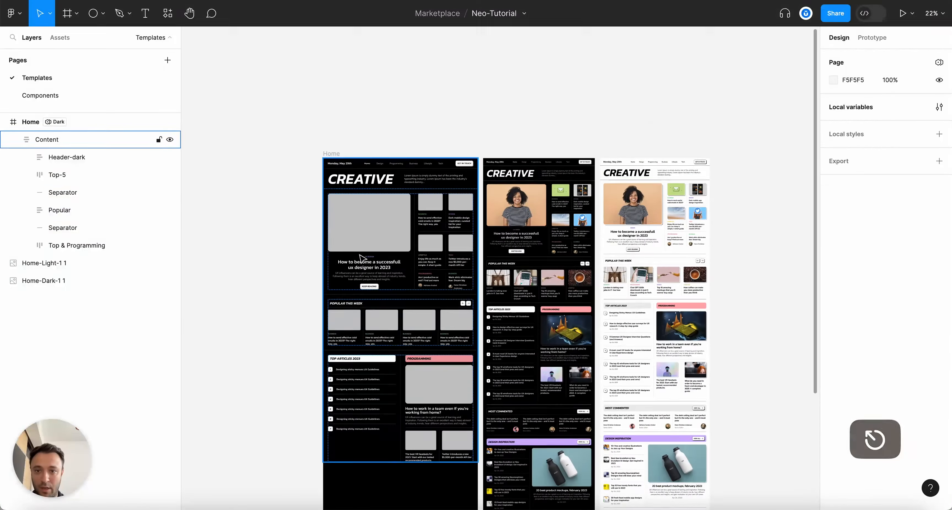
{"action": "scroll", "coordinate": [349, 198], "scroll_direction": "up", "scroll_amount": 2}
{"action": "left_click", "coordinate": [324, 139]}
{"action": "scroll", "coordinate": [384, 443], "scroll_direction": "up", "scroll_amount": 5}
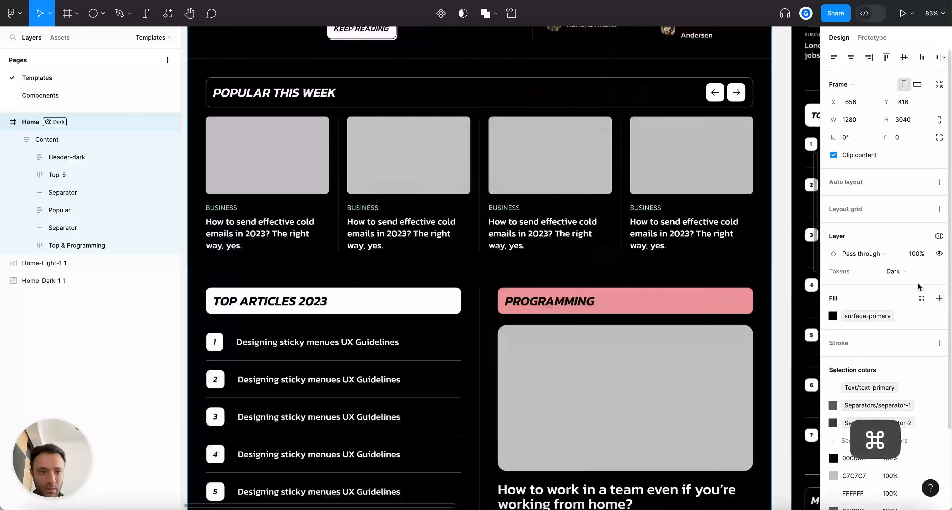
{"action": "left_click", "coordinate": [895, 271]}
{"action": "left_click", "coordinate": [907, 280]}
{"action": "scroll", "coordinate": [565, 269], "scroll_direction": "down", "scroll_amount": 5}
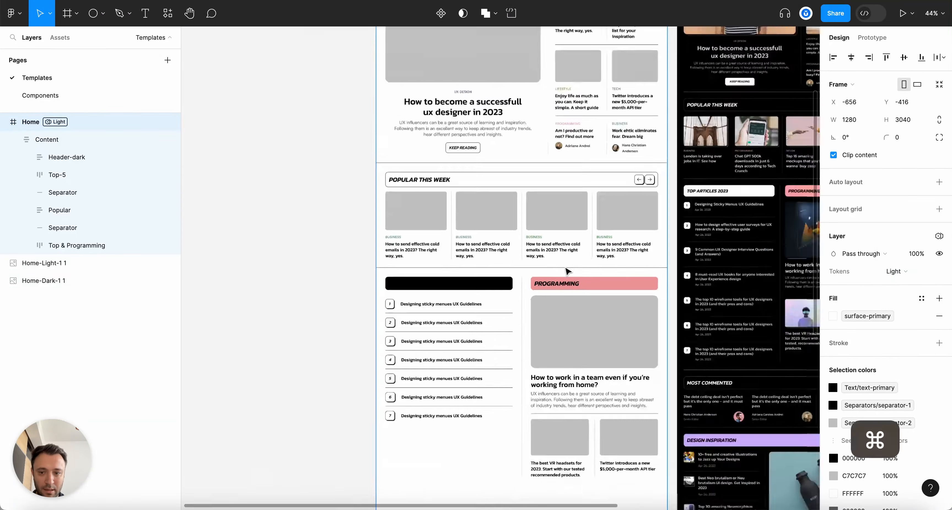
{"action": "left_click", "coordinate": [584, 440]}
{"action": "left_click", "coordinate": [398, 314]}
{"action": "scroll", "coordinate": [406, 322], "scroll_direction": "down", "scroll_amount": 3}
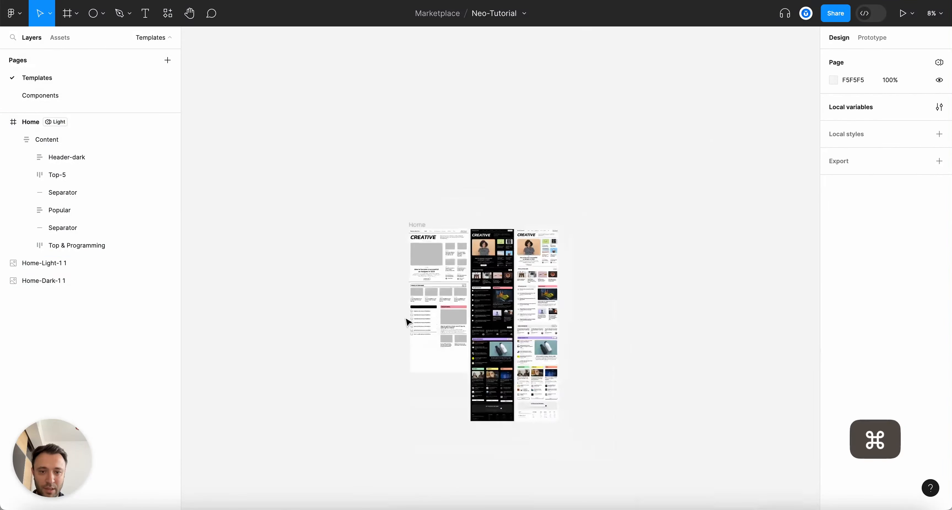
{"action": "scroll", "coordinate": [408, 323], "scroll_direction": "up", "scroll_amount": 5}
{"action": "scroll", "coordinate": [524, 344], "scroll_direction": "up", "scroll_amount": 3}
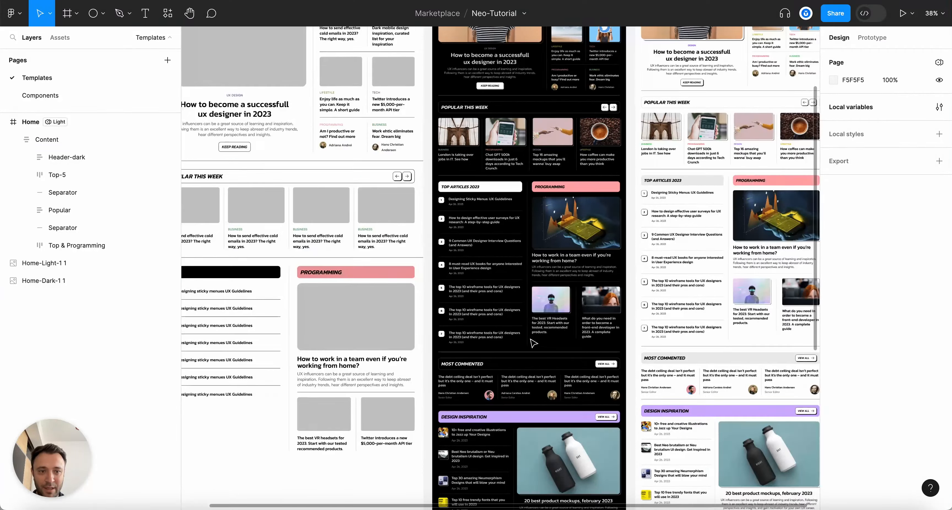
{"action": "scroll", "coordinate": [363, 300], "scroll_direction": "up", "scroll_amount": 1}
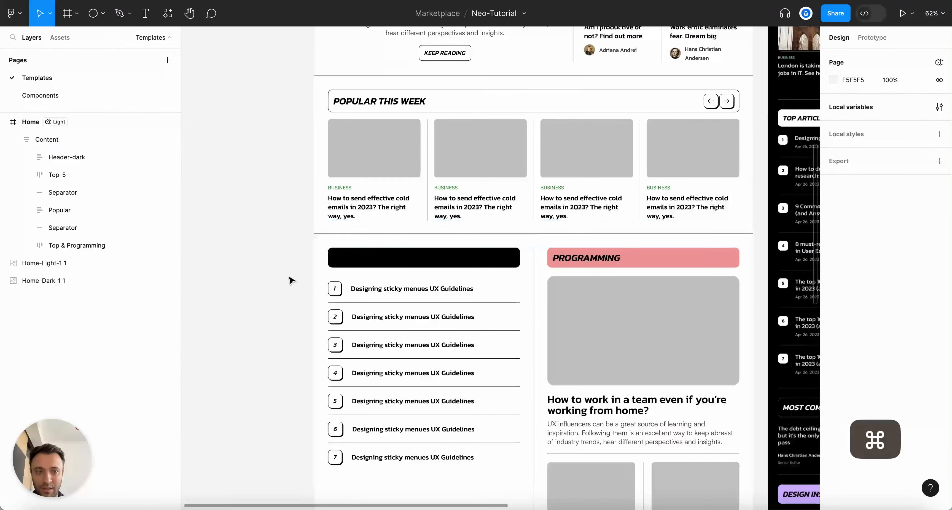
{"action": "key", "text": "alt+l"}
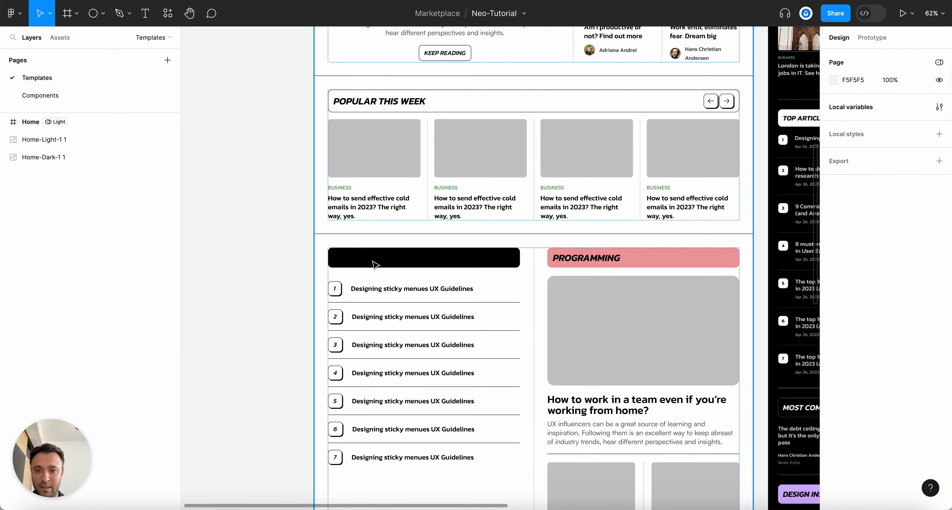
{"action": "scroll", "coordinate": [457, 259], "scroll_direction": "down", "scroll_amount": 5}
{"action": "scroll", "coordinate": [495, 263], "scroll_direction": "up", "scroll_amount": 2}
{"action": "scroll", "coordinate": [495, 264], "scroll_direction": "up", "scroll_amount": 4}
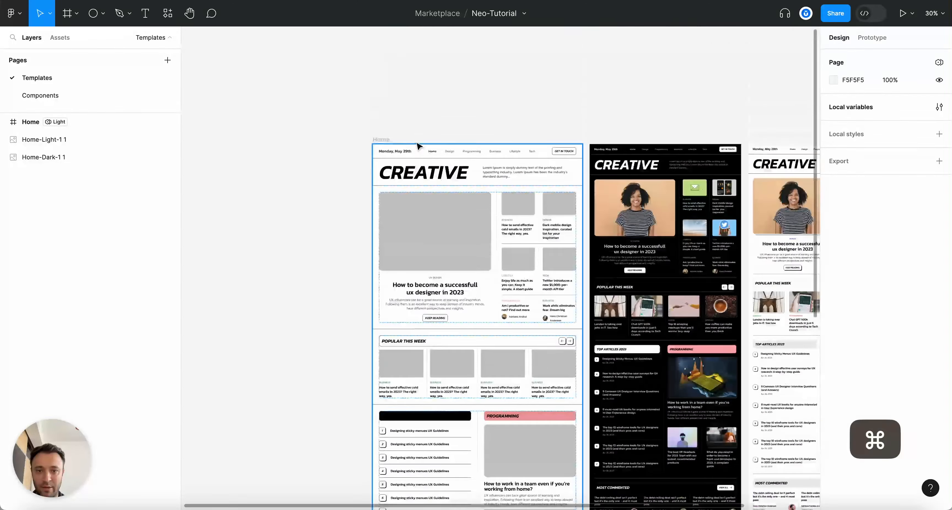
{"action": "left_click", "coordinate": [386, 140]}
{"action": "scroll", "coordinate": [472, 202], "scroll_direction": "down", "scroll_amount": 3}
{"action": "scroll", "coordinate": [400, 257], "scroll_direction": "up", "scroll_amount": 4}
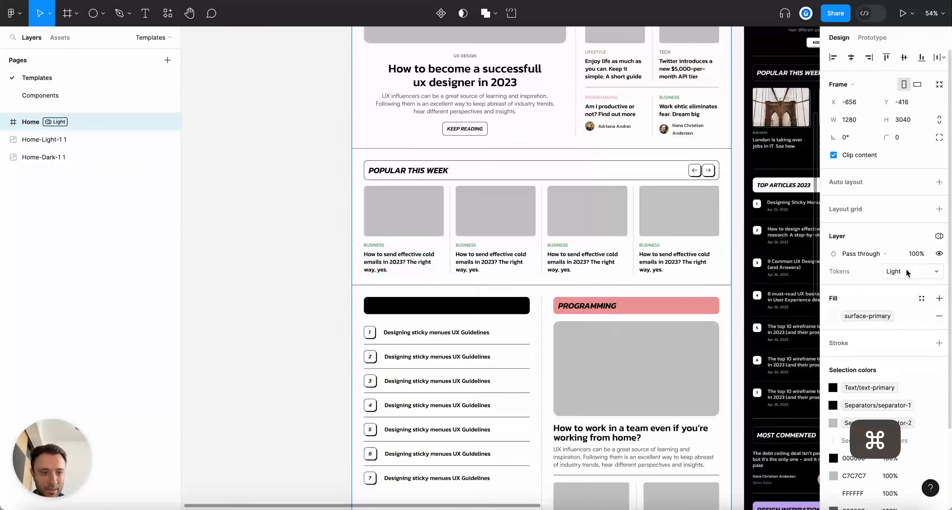
{"action": "left_click", "coordinate": [898, 272]}
{"action": "scroll", "coordinate": [553, 347], "scroll_direction": "down", "scroll_amount": 2}
{"action": "left_click", "coordinate": [283, 229]}
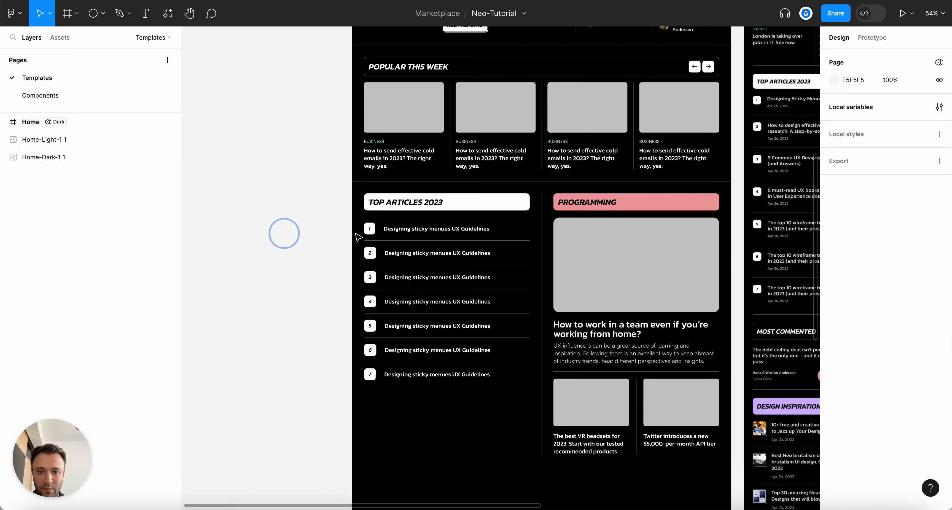
{"action": "scroll", "coordinate": [428, 192], "scroll_direction": "up", "scroll_amount": 3}
{"action": "left_click", "coordinate": [425, 177], "text": "super"}
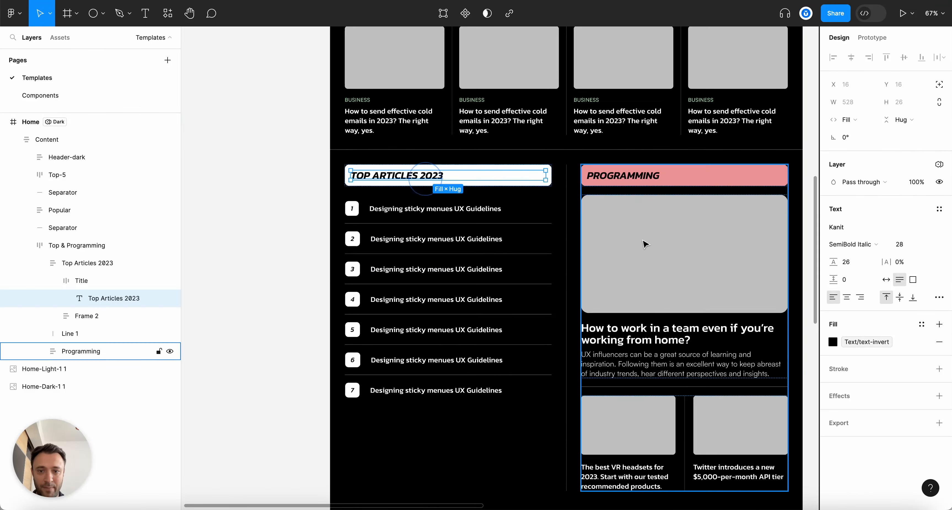
Fill the TOP ARTICLES 2023 title box with the brand White colour
{"action": "scroll", "coordinate": [710, 98], "scroll_direction": "down", "scroll_amount": 5}
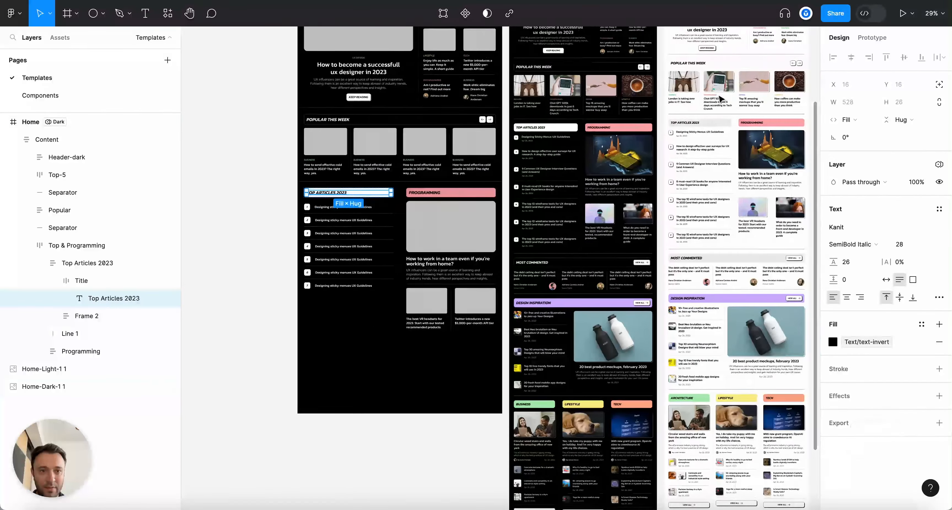
{"action": "scroll", "coordinate": [584, 157], "scroll_direction": "up", "scroll_amount": 6}
{"action": "scroll", "coordinate": [673, 76], "scroll_direction": "down", "scroll_amount": 3}
{"action": "scroll", "coordinate": [673, 77], "scroll_direction": "up", "scroll_amount": 1}
{"action": "scroll", "coordinate": [554, 89], "scroll_direction": "right", "scroll_amount": 3}
{"action": "scroll", "coordinate": [415, 103], "scroll_direction": "up", "scroll_amount": 2}
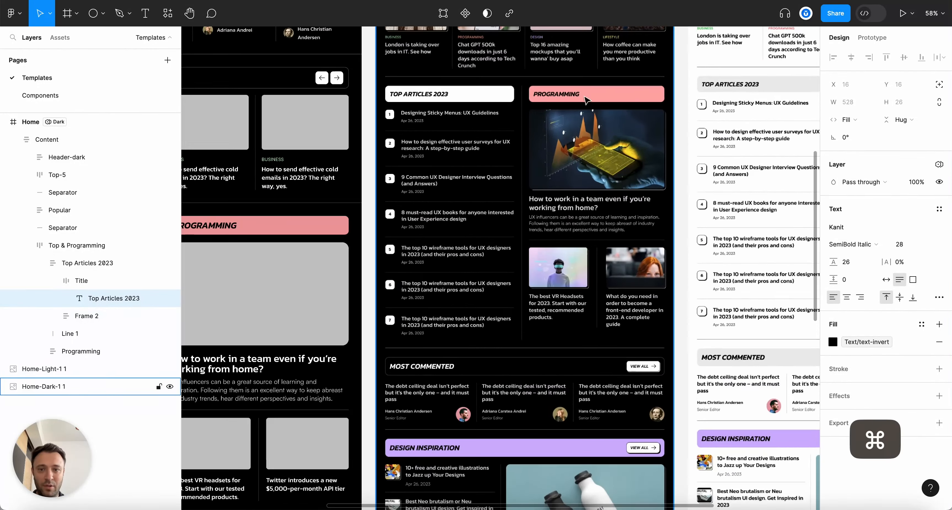
{"action": "scroll", "coordinate": [416, 103], "scroll_direction": "down", "scroll_amount": 3}
{"action": "scroll", "coordinate": [406, 148], "scroll_direction": "up", "scroll_amount": 2}
{"action": "scroll", "coordinate": [370, 219], "scroll_direction": "left", "scroll_amount": 4}
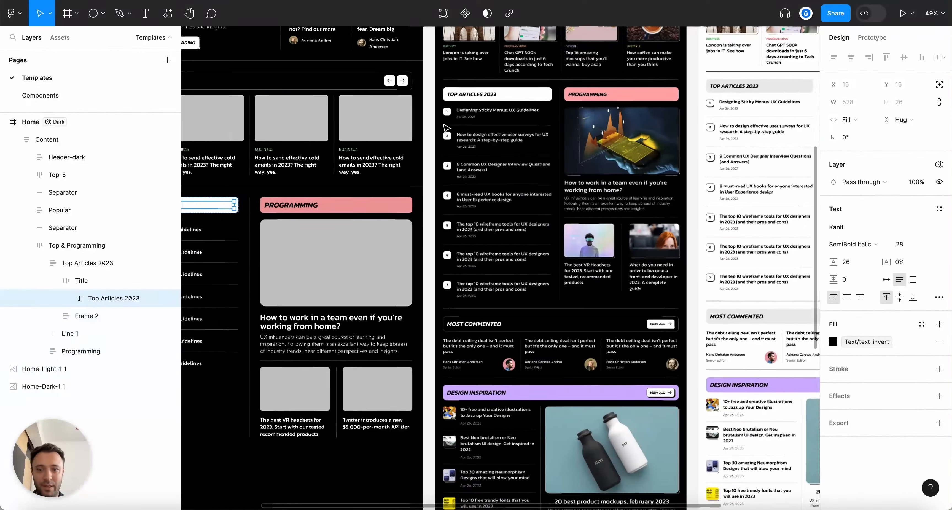
{"action": "left_click", "coordinate": [368, 207], "text": "super"}
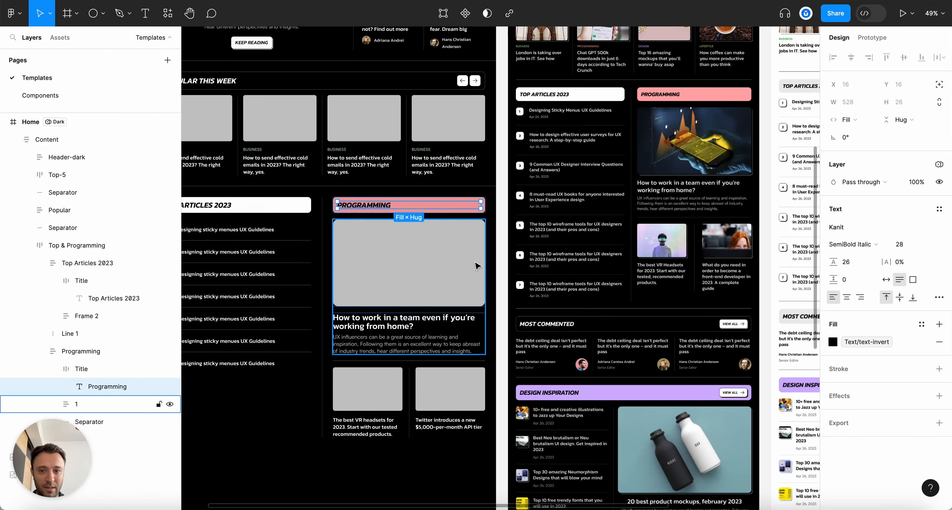
{"action": "scroll", "coordinate": [477, 265], "scroll_direction": "left", "scroll_amount": 2}
{"action": "scroll", "coordinate": [477, 266], "scroll_direction": "left", "scroll_amount": 3}
{"action": "scroll", "coordinate": [477, 266], "scroll_direction": "down", "scroll_amount": 3}
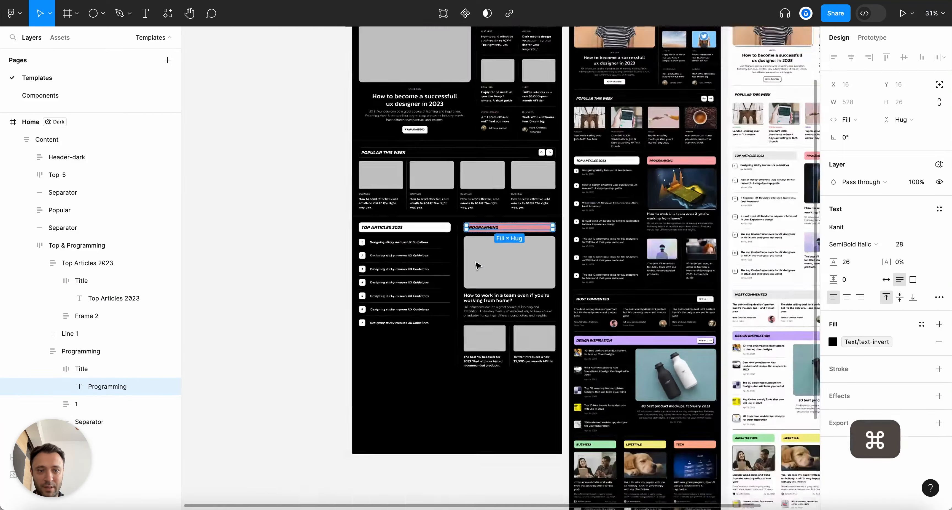
{"action": "scroll", "coordinate": [477, 265], "scroll_direction": "up", "scroll_amount": 5}
{"action": "left_click", "coordinate": [389, 179]}
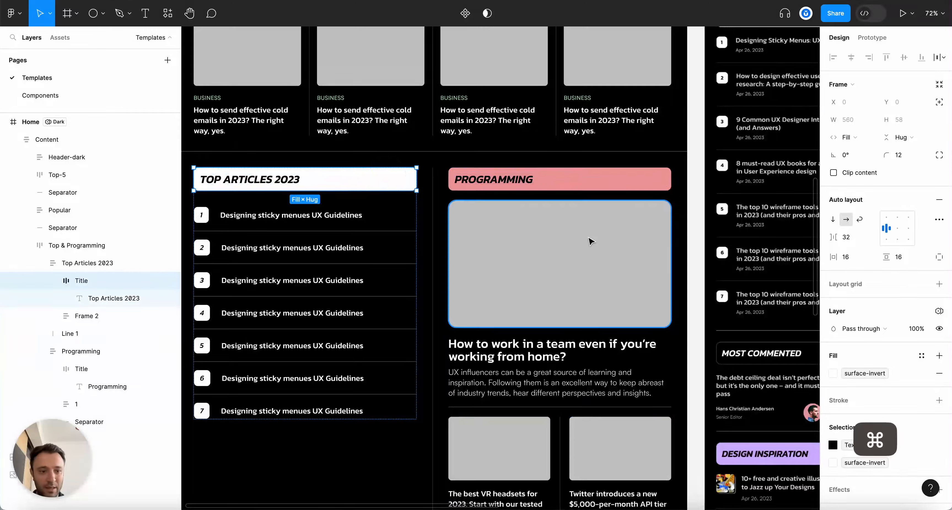
{"action": "scroll", "coordinate": [588, 240], "scroll_direction": "down", "scroll_amount": 3}
{"action": "scroll", "coordinate": [499, 250], "scroll_direction": "down", "scroll_amount": 3}
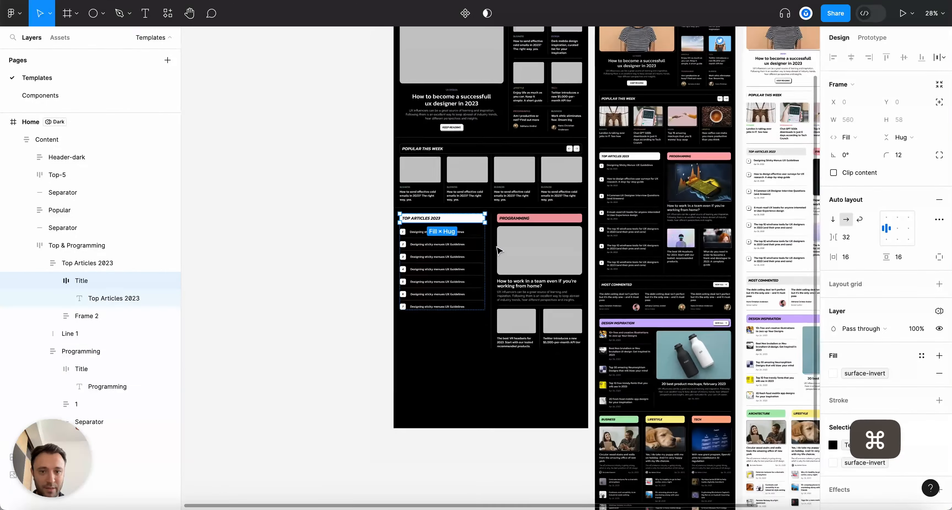
{"action": "scroll", "coordinate": [506, 251], "scroll_direction": "up", "scroll_amount": 3}
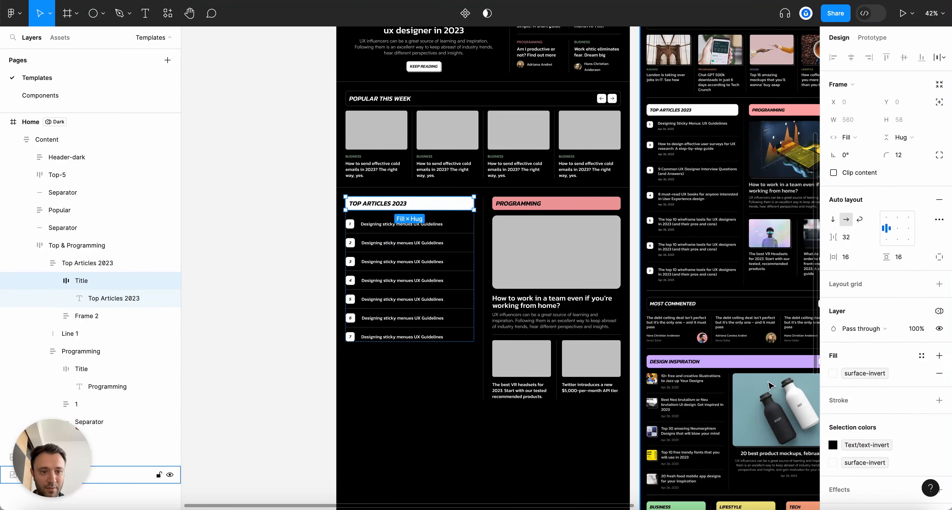
{"action": "left_click", "coordinate": [832, 373]}
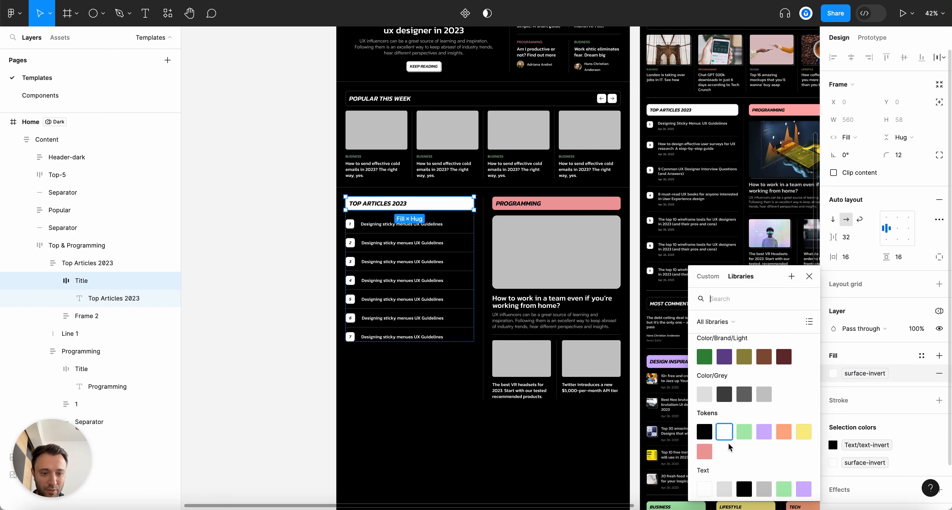
{"action": "scroll", "coordinate": [735, 451], "scroll_direction": "down", "scroll_amount": 2}
{"action": "scroll", "coordinate": [704, 444], "scroll_direction": "down", "scroll_amount": 3}
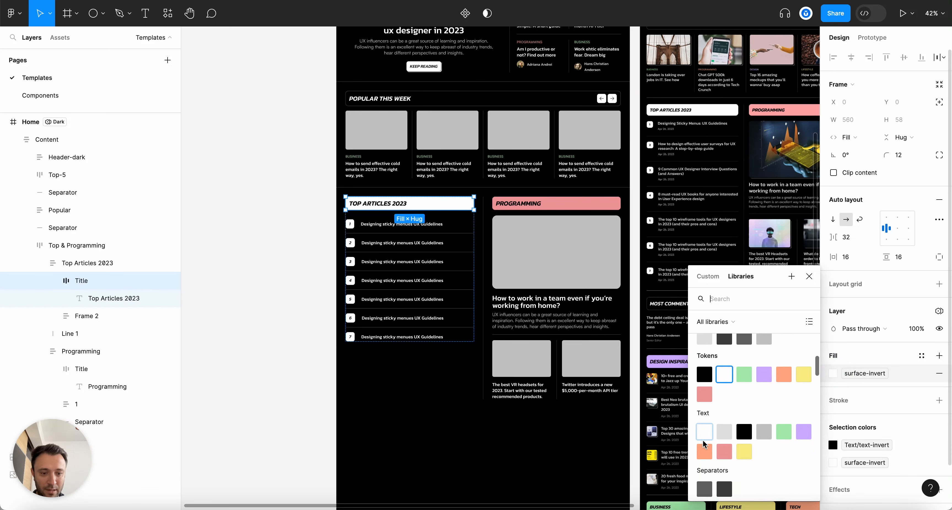
{"action": "scroll", "coordinate": [704, 443], "scroll_direction": "up", "scroll_amount": 1}
{"action": "type", "text": "col"}
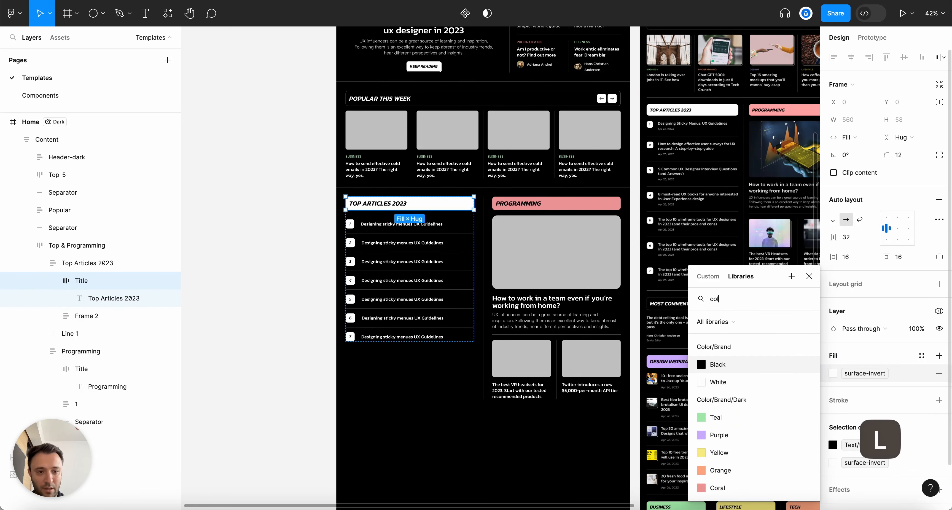
{"action": "type", "text": "or"}
{"action": "left_click", "coordinate": [713, 381]}
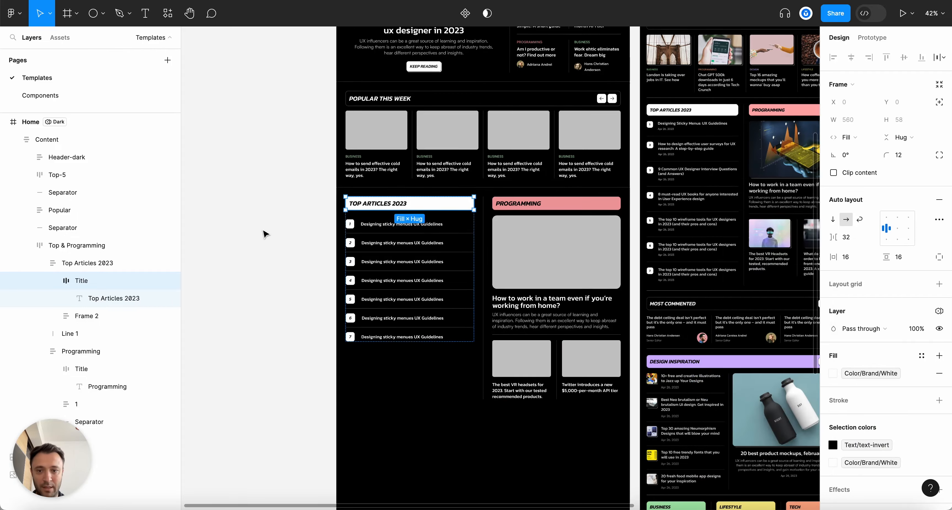
{"action": "left_click", "coordinate": [263, 231]}
Switch the Home frame's token mode to Light
{"action": "scroll", "coordinate": [264, 232], "scroll_direction": "down", "scroll_amount": 5, "text": "ctrl"}
{"action": "scroll", "coordinate": [263, 231], "scroll_direction": "up", "scroll_amount": 3}
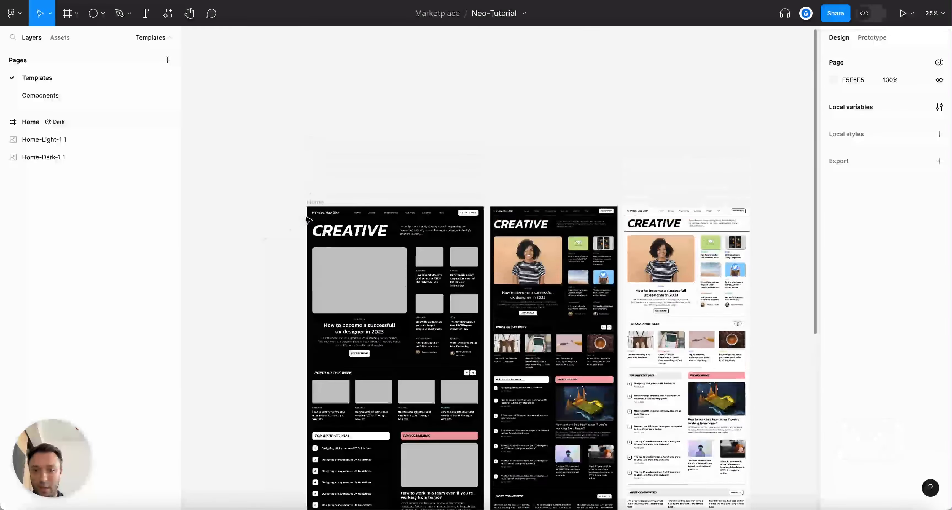
{"action": "left_click", "coordinate": [311, 203]}
{"action": "scroll", "coordinate": [444, 240], "scroll_direction": "down", "scroll_amount": 7}
{"action": "left_click", "coordinate": [895, 271]}
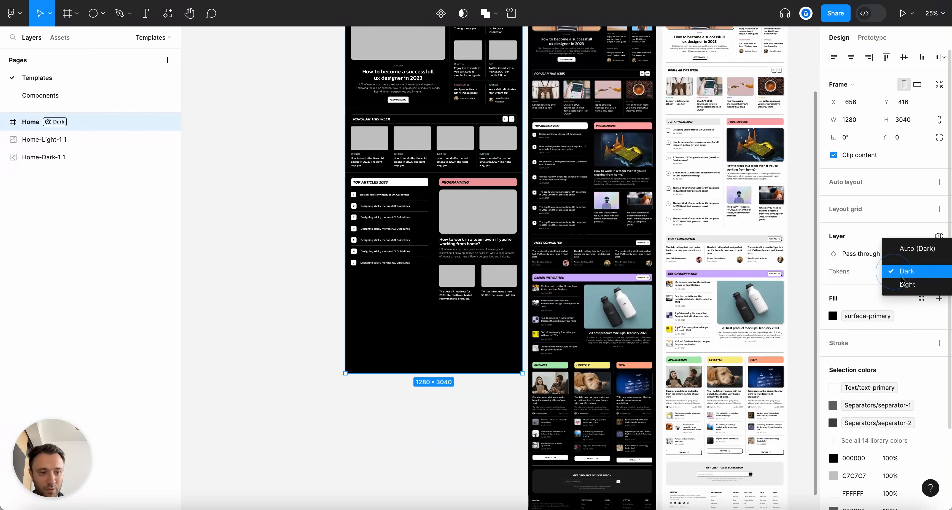
{"action": "left_click", "coordinate": [901, 284]}
{"action": "scroll", "coordinate": [435, 229], "scroll_direction": "up", "scroll_amount": 6}
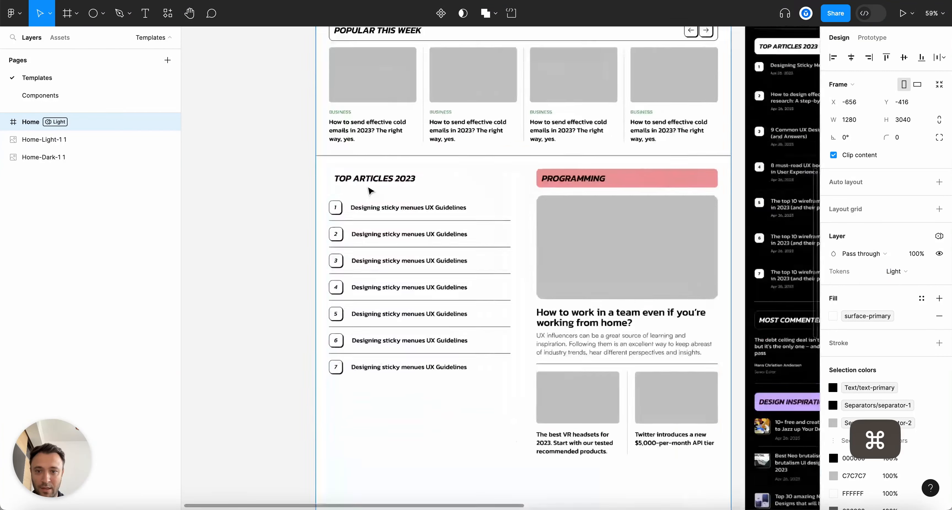
Fill the Top Articles 2023 title bar with Color/Grey Grey-1
{"action": "left_click", "coordinate": [451, 184], "text": "ctrl"}
{"action": "left_click", "coordinate": [452, 184]}
{"action": "left_click", "coordinate": [465, 178]}
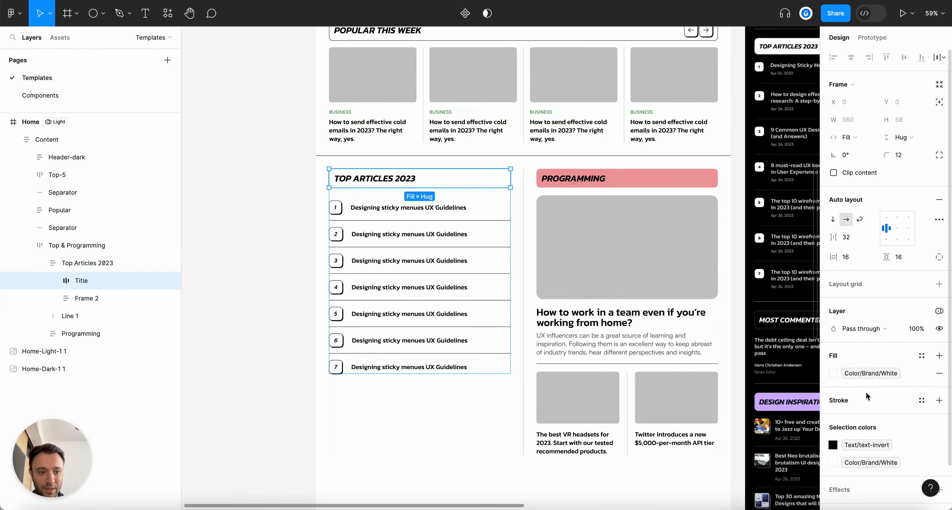
{"action": "scroll", "coordinate": [868, 398], "scroll_direction": "down", "scroll_amount": 1}
{"action": "left_click", "coordinate": [832, 344]}
{"action": "type", "text": "grey"}
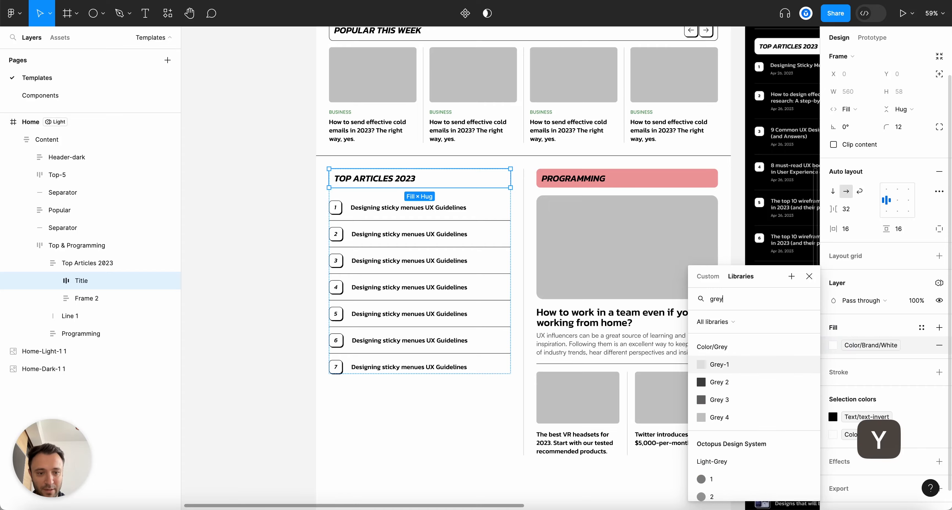
{"action": "left_click", "coordinate": [706, 364]}
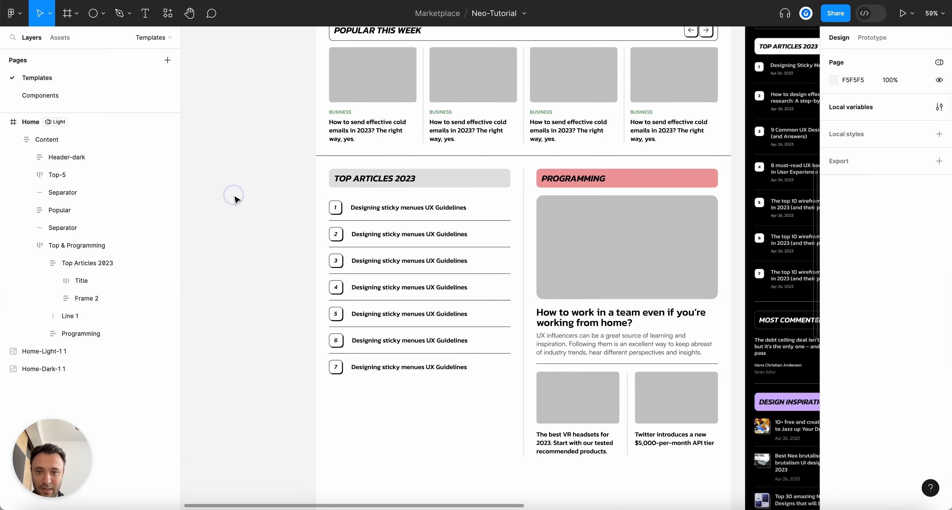
{"action": "left_click", "coordinate": [236, 197]}
{"action": "scroll", "coordinate": [235, 197], "scroll_direction": "down", "scroll_amount": 3}
{"action": "key", "text": "alt+l"}
{"action": "scroll", "coordinate": [343, 235], "scroll_direction": "up", "scroll_amount": 5}
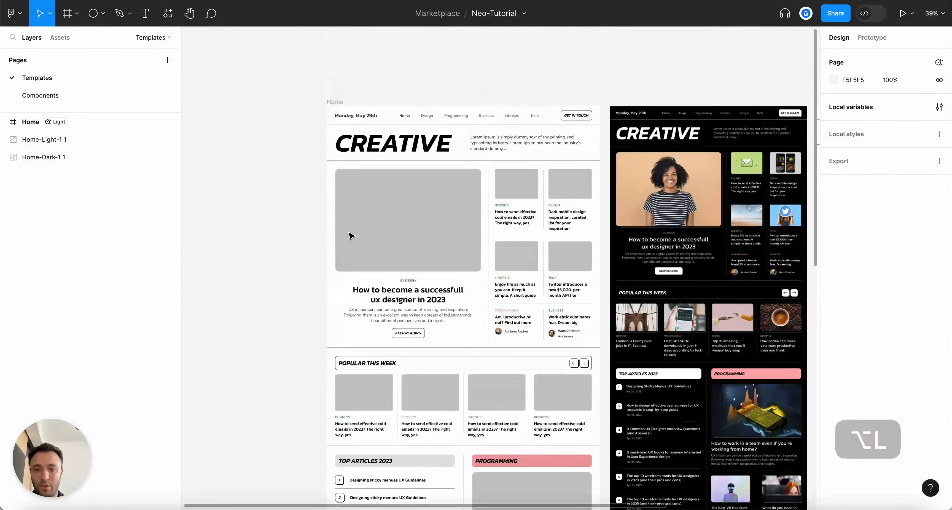
Set the Home frame's Tokens mode back to Dark
{"action": "scroll", "coordinate": [370, 281], "scroll_direction": "down", "scroll_amount": 3}
{"action": "scroll", "coordinate": [410, 281], "scroll_direction": "up", "scroll_amount": 2}
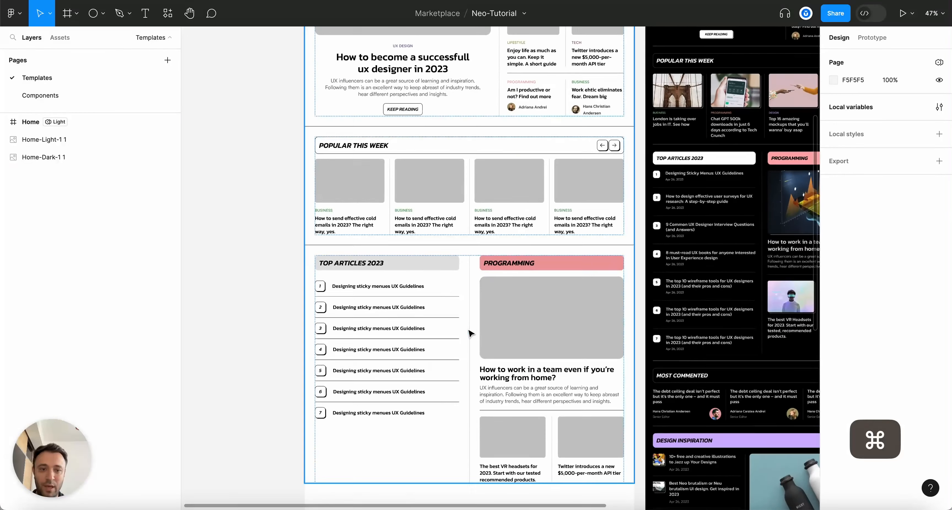
{"action": "scroll", "coordinate": [707, 167], "scroll_direction": "right", "scroll_amount": 3}
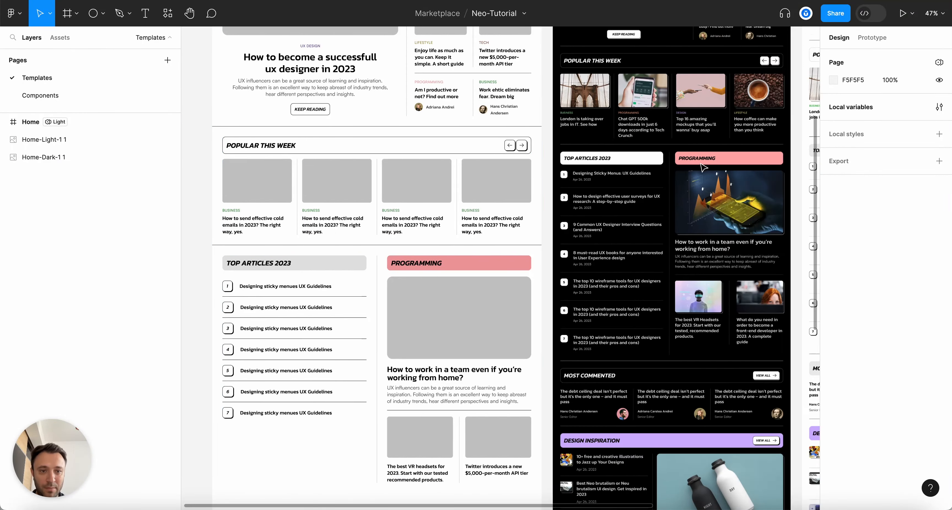
{"action": "scroll", "coordinate": [650, 165], "scroll_direction": "right", "scroll_amount": 5}
{"action": "scroll", "coordinate": [665, 154], "scroll_direction": "left", "scroll_amount": 10}
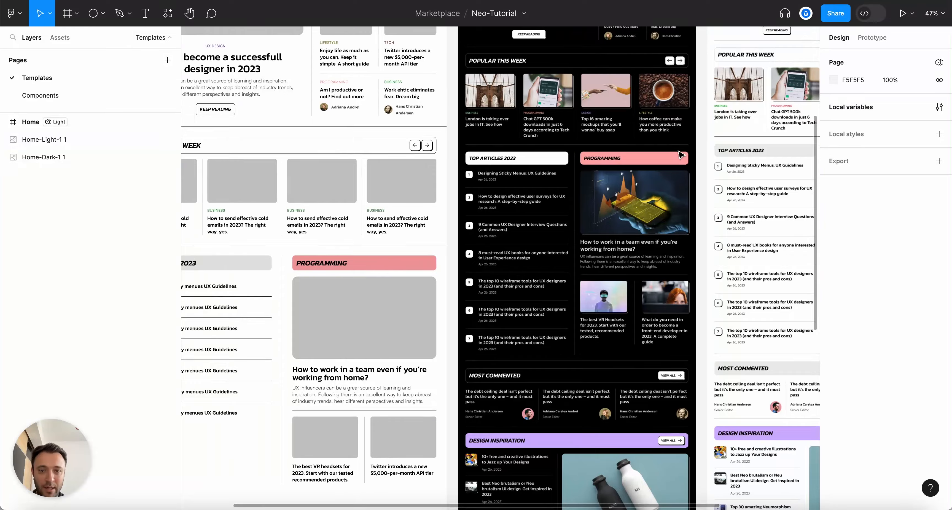
{"action": "scroll", "coordinate": [516, 244], "scroll_direction": "down", "scroll_amount": 5}
{"action": "scroll", "coordinate": [516, 244], "scroll_direction": "up", "scroll_amount": 5}
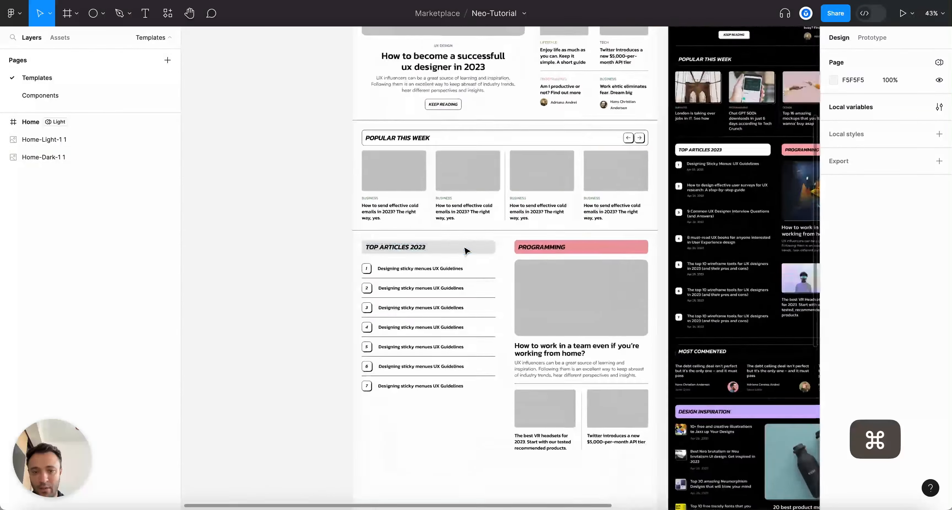
{"action": "scroll", "coordinate": [525, 248], "scroll_direction": "up", "scroll_amount": 6}
{"action": "left_click", "coordinate": [362, 60]}
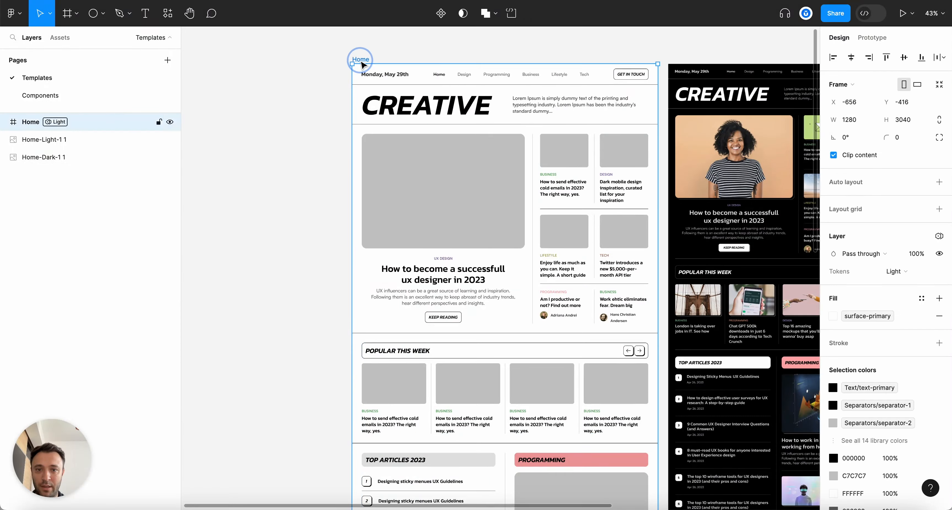
{"action": "scroll", "coordinate": [517, 258], "scroll_direction": "down", "scroll_amount": 5}
{"action": "scroll", "coordinate": [578, 264], "scroll_direction": "up", "scroll_amount": 3}
{"action": "scroll", "coordinate": [578, 264], "scroll_direction": "up", "scroll_amount": 3}
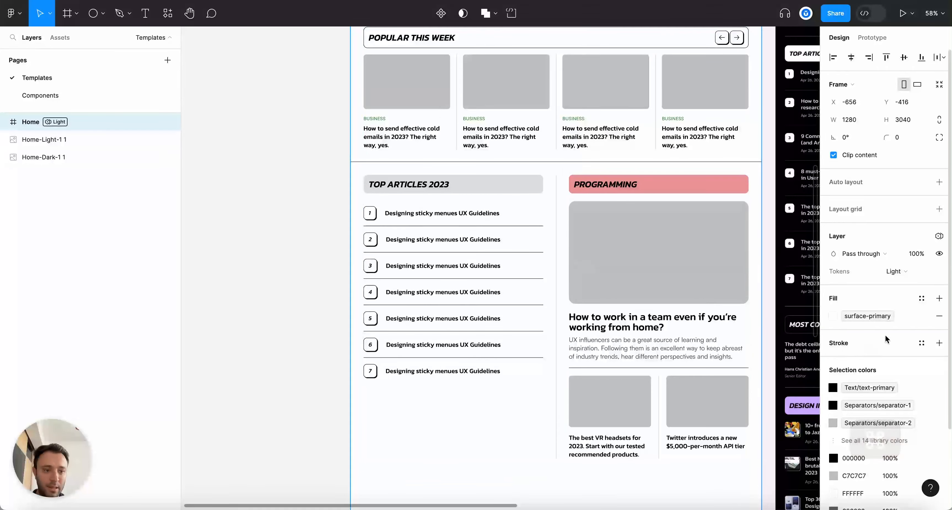
{"action": "left_click", "coordinate": [898, 271]}
{"action": "left_click", "coordinate": [906, 258]}
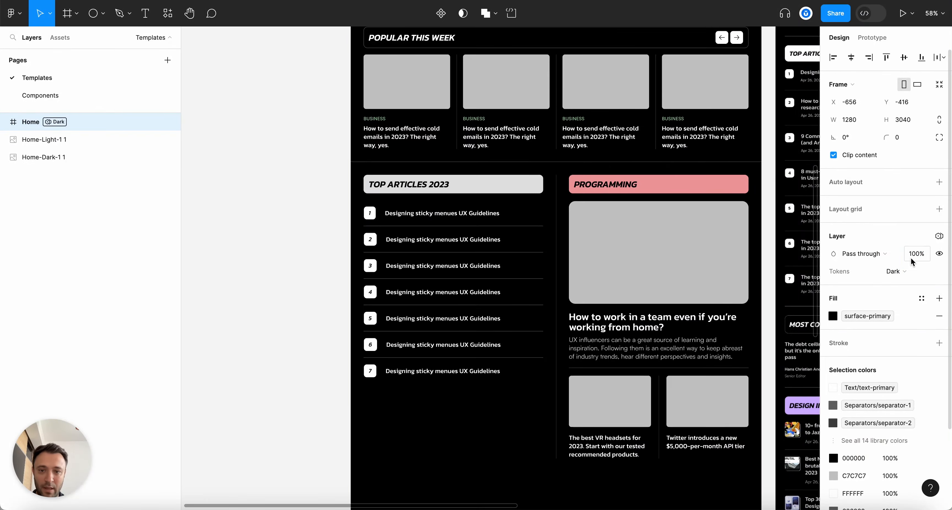
{"action": "scroll", "coordinate": [478, 236], "scroll_direction": "up", "scroll_amount": 5}
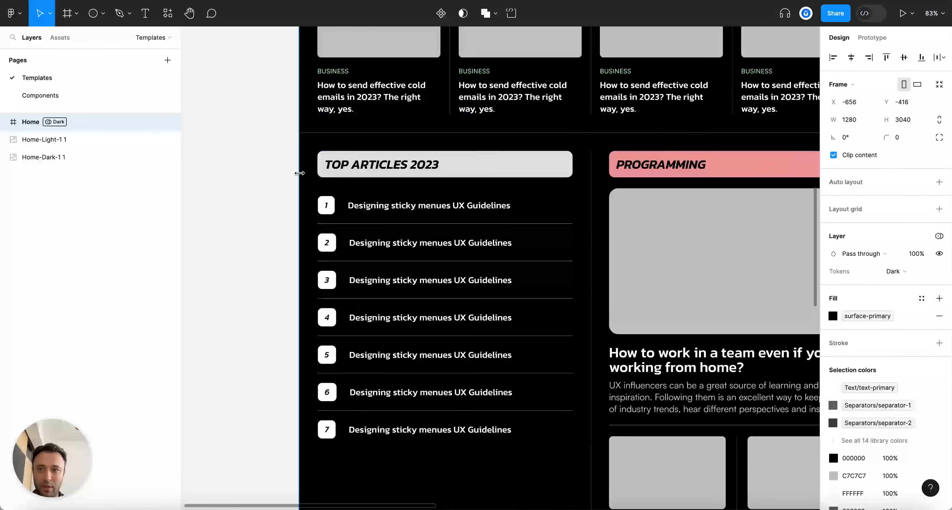
{"action": "scroll", "coordinate": [407, 177], "scroll_direction": "down", "scroll_amount": 4}
{"action": "scroll", "coordinate": [458, 179], "scroll_direction": "up", "scroll_amount": 4}
{"action": "scroll", "coordinate": [500, 176], "scroll_direction": "down", "scroll_amount": 4}
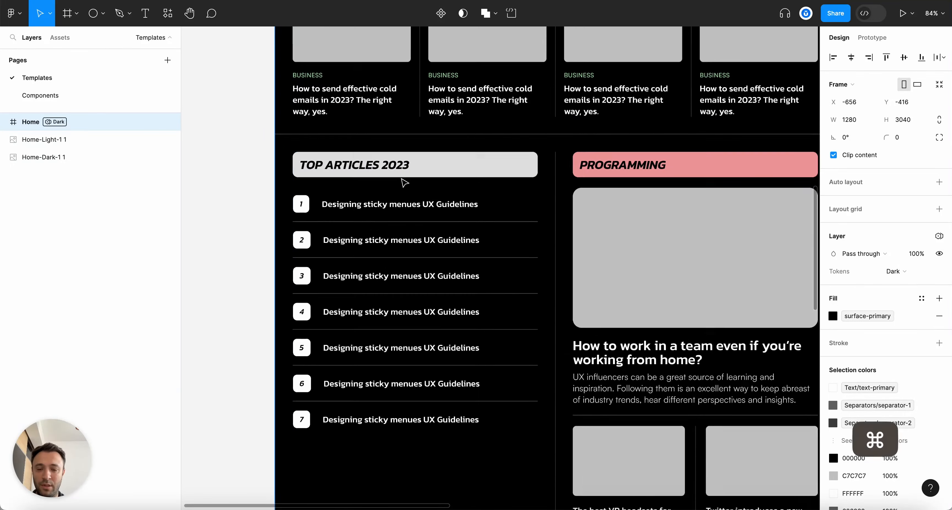
{"action": "scroll", "coordinate": [261, 181], "scroll_direction": "down", "scroll_amount": 2}
{"action": "scroll", "coordinate": [333, 207], "scroll_direction": "up", "scroll_amount": 4}
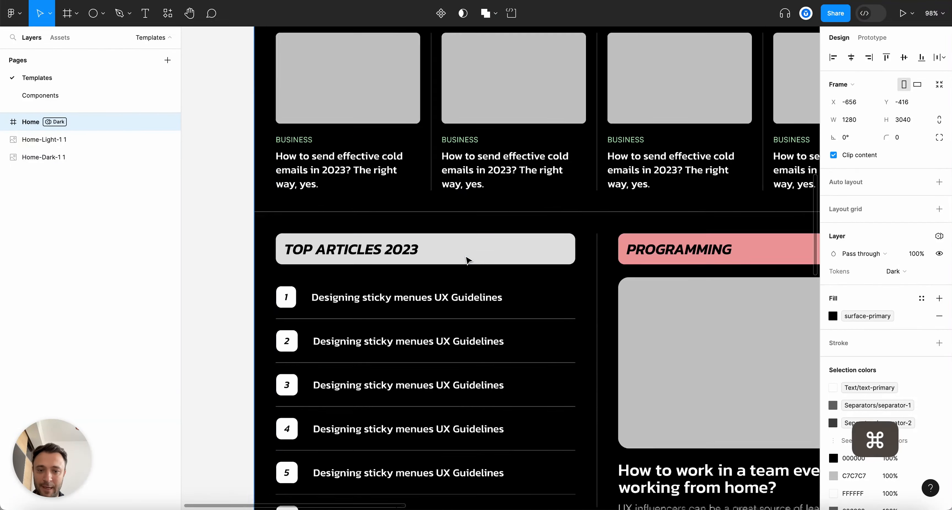
{"action": "scroll", "coordinate": [421, 265], "scroll_direction": "down", "scroll_amount": 3}
{"action": "scroll", "coordinate": [405, 257], "scroll_direction": "up", "scroll_amount": 2}
{"action": "left_click", "coordinate": [278, 189]}
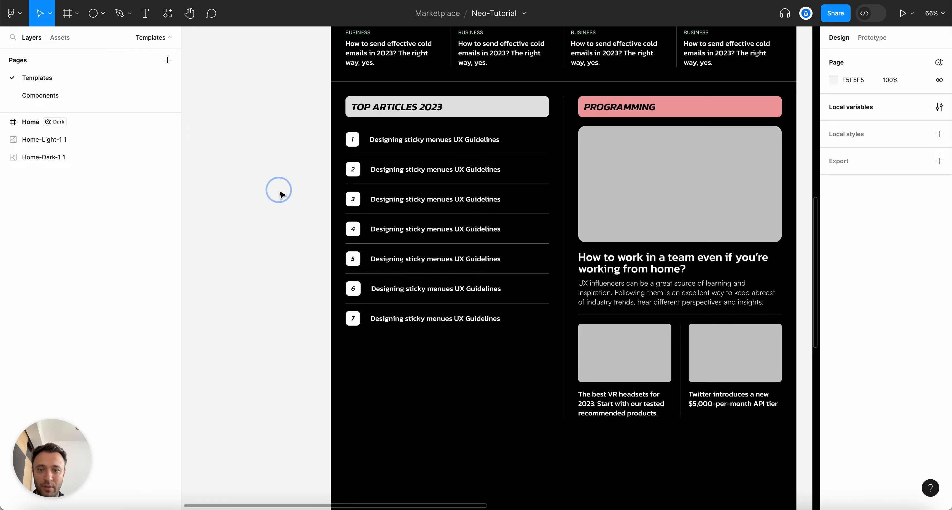
Duplicate a Separator and place the copy below Top & Programming in Layers
{"action": "scroll", "coordinate": [281, 193], "scroll_direction": "down", "scroll_amount": 3}
{"action": "scroll", "coordinate": [281, 193], "scroll_direction": "up", "scroll_amount": 2}
{"action": "scroll", "coordinate": [281, 194], "scroll_direction": "down", "scroll_amount": 2}
{"action": "scroll", "coordinate": [280, 194], "scroll_direction": "up", "scroll_amount": 4}
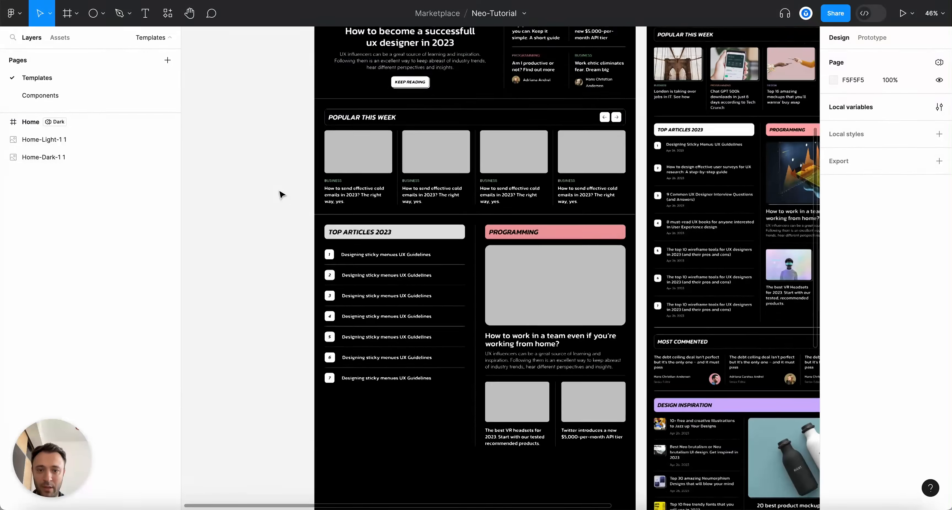
{"action": "scroll", "coordinate": [280, 194], "scroll_direction": "down", "scroll_amount": 3}
{"action": "scroll", "coordinate": [528, 229], "scroll_direction": "up", "scroll_amount": 3}
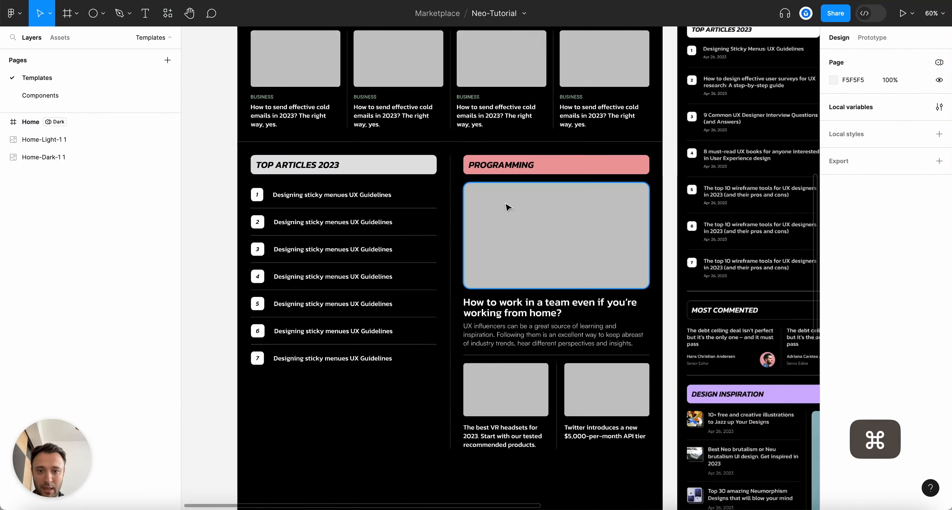
{"action": "left_click", "coordinate": [442, 142], "text": "super"}
{"action": "key", "text": "super+c"}
{"action": "key", "text": "super+d"}
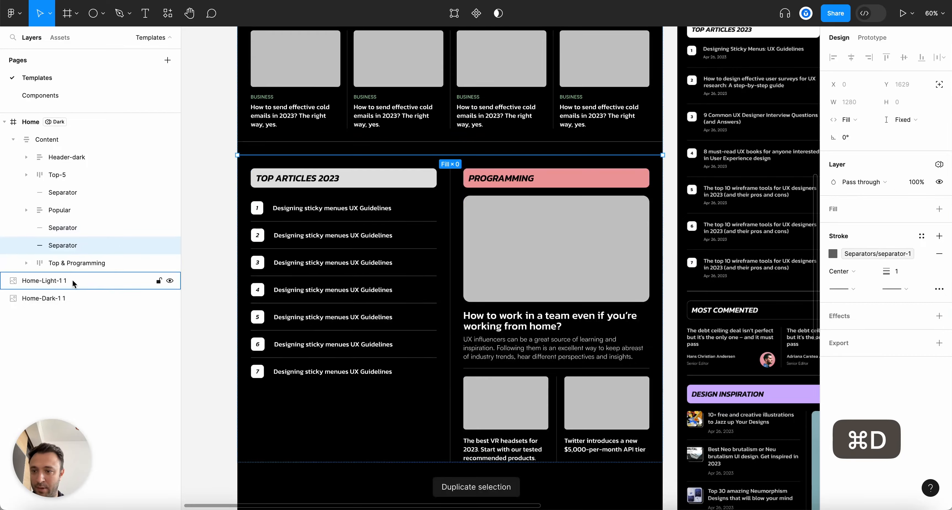
{"action": "left_click", "coordinate": [74, 266]}
{"action": "left_click_drag", "start_coordinate": [83, 250], "coordinate": [181, 299]}
{"action": "left_click", "coordinate": [187, 300]}
Extend the Home frame's bottom edge down to 3674 tall
{"action": "scroll", "coordinate": [443, 370], "scroll_direction": "down", "scroll_amount": 2}
{"action": "scroll", "coordinate": [388, 325], "scroll_direction": "down", "scroll_amount": 5}
{"action": "left_click", "coordinate": [517, 357]}
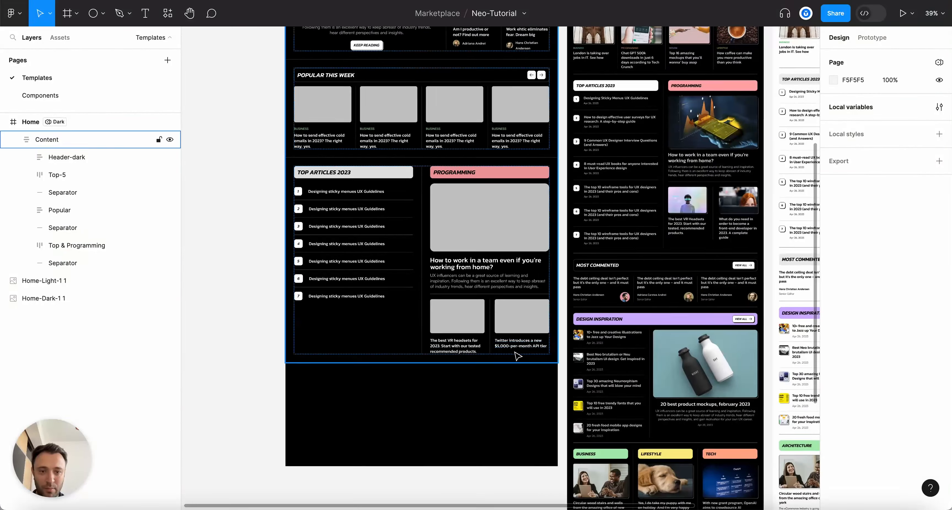
{"action": "scroll", "coordinate": [438, 291], "scroll_direction": "up", "scroll_amount": 5}
{"action": "key", "text": "shift+Return"}
{"action": "scroll", "coordinate": [457, 175], "scroll_direction": "down", "scroll_amount": 10}
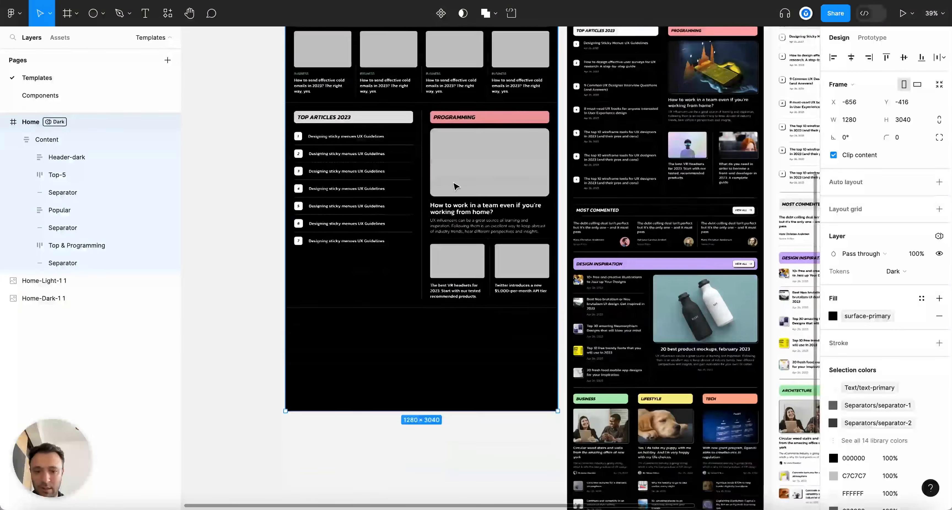
{"action": "left_click_drag", "start_coordinate": [465, 323], "coordinate": [451, 456]}
{"action": "left_click", "coordinate": [282, 248]}
Go to the Components page
{"action": "scroll", "coordinate": [304, 202], "scroll_direction": "down", "scroll_amount": 3}
{"action": "scroll", "coordinate": [308, 198], "scroll_direction": "up", "scroll_amount": 5}
{"action": "scroll", "coordinate": [513, 195], "scroll_direction": "right", "scroll_amount": 5}
{"action": "scroll", "coordinate": [498, 192], "scroll_direction": "up", "scroll_amount": 5}
{"action": "scroll", "coordinate": [491, 185], "scroll_direction": "down", "scroll_amount": 2}
{"action": "scroll", "coordinate": [487, 184], "scroll_direction": "up", "scroll_amount": 5}
{"action": "scroll", "coordinate": [479, 193], "scroll_direction": "down", "scroll_amount": 3}
{"action": "scroll", "coordinate": [591, 243], "scroll_direction": "up", "scroll_amount": 5}
{"action": "scroll", "coordinate": [609, 257], "scroll_direction": "down", "scroll_amount": 10}
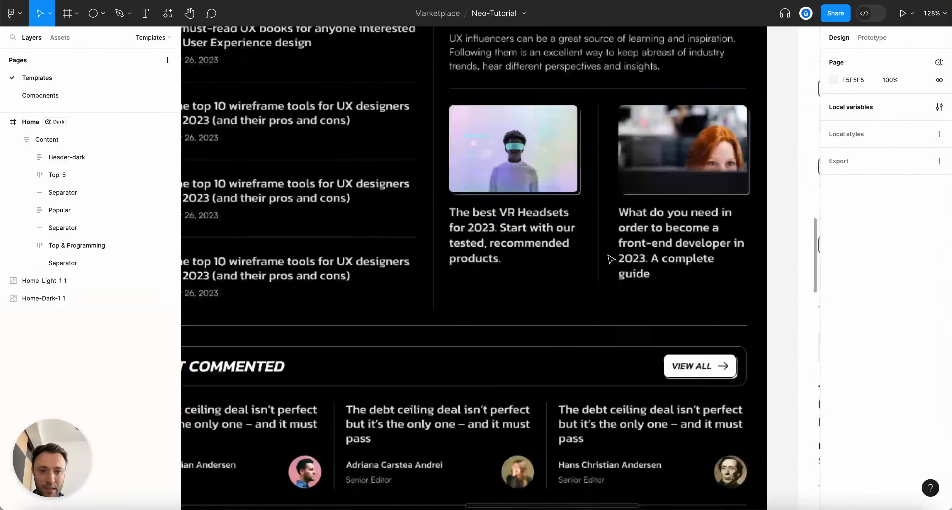
{"action": "scroll", "coordinate": [698, 376], "scroll_direction": "down", "scroll_amount": 10}
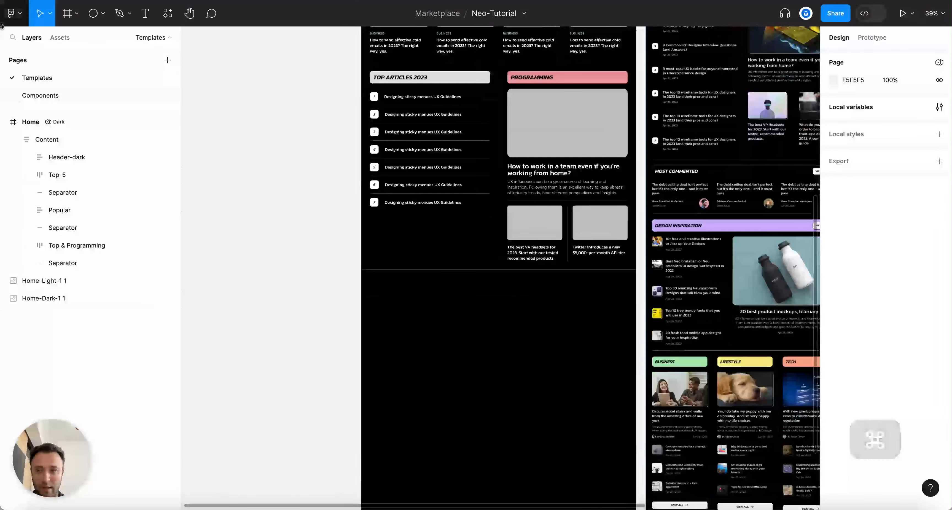
{"action": "left_click", "coordinate": [63, 90]}
Duplicate the Text, Light variant in the Main button component set
{"action": "left_click", "coordinate": [476, 315]}
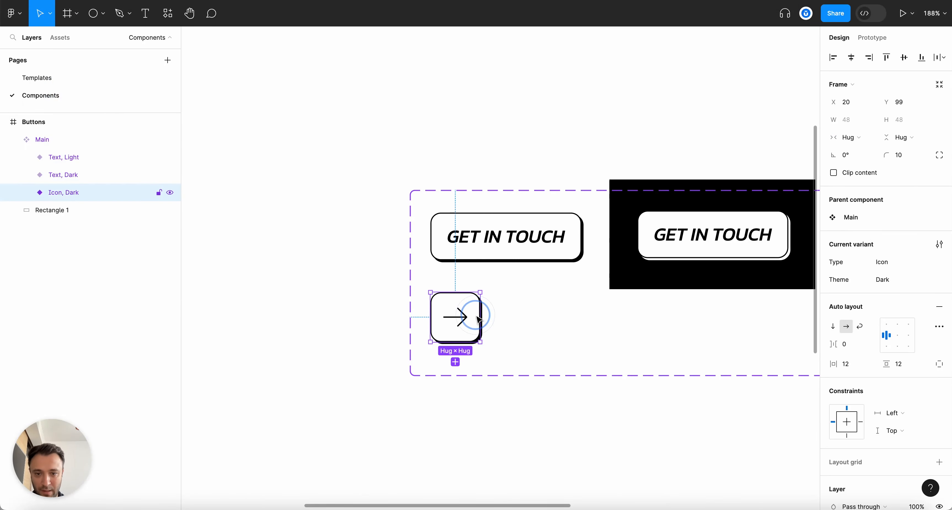
{"action": "scroll", "coordinate": [665, 388], "scroll_direction": "down", "scroll_amount": 2}
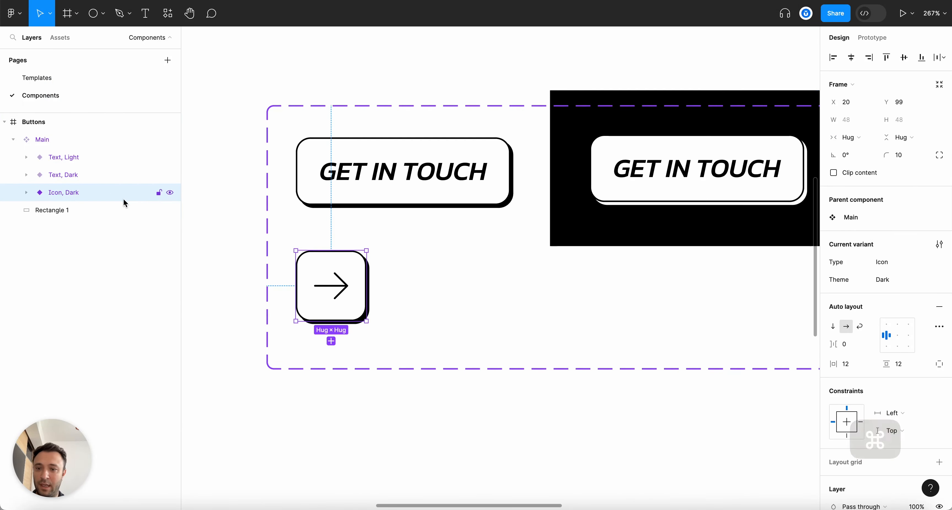
{"action": "scroll", "coordinate": [224, 218], "scroll_direction": "up", "scroll_amount": 3}
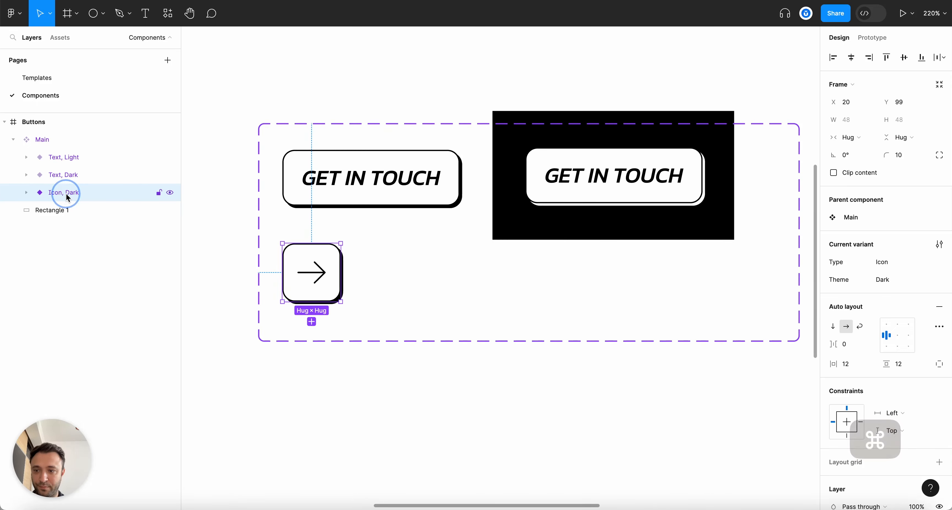
{"action": "left_click", "coordinate": [317, 342]}
{"action": "left_click", "coordinate": [396, 176]}
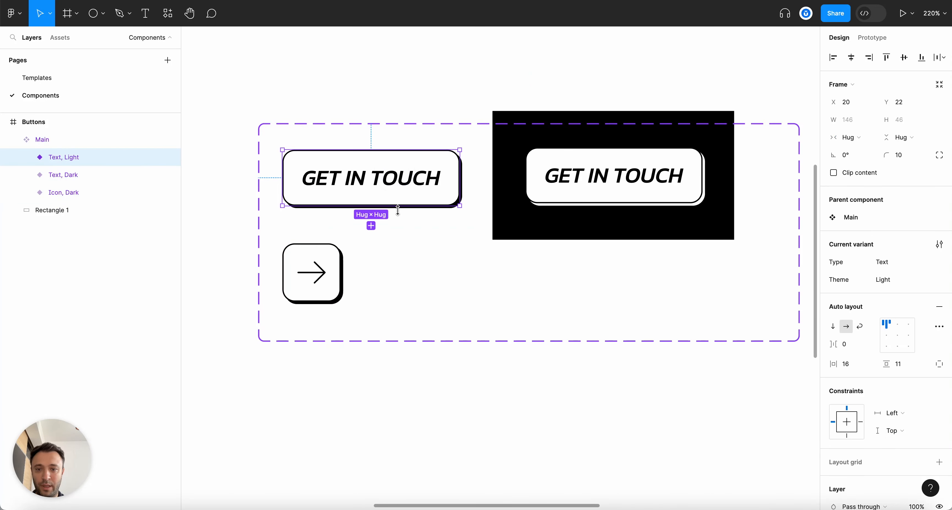
{"action": "key", "text": "super+d"}
Rename the duplicate variant to Type=Text-Icon, Theme=Light
{"action": "double_click", "coordinate": [57, 159]}
{"action": "left_click", "coordinate": [79, 157]}
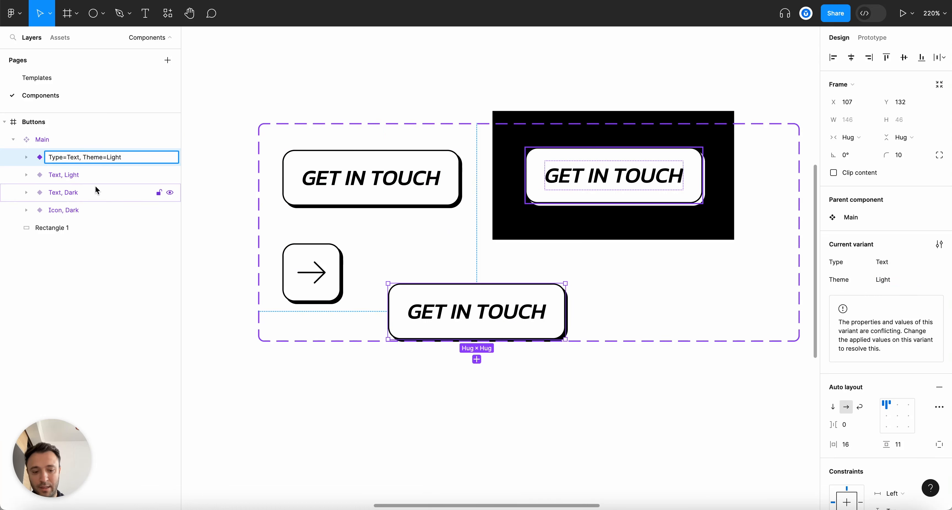
{"action": "type", "text": "-Icoon"}
{"action": "key", "text": "Return"}
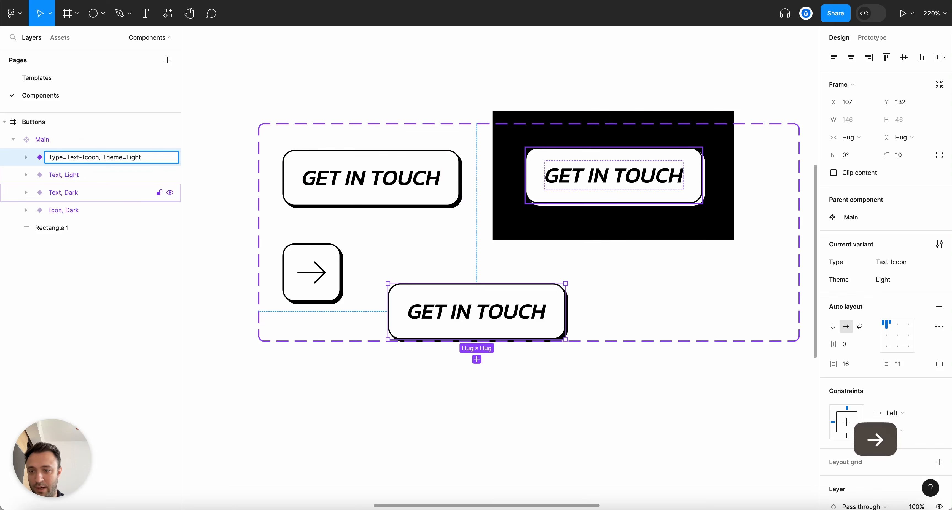
{"action": "key", "text": "Return"}
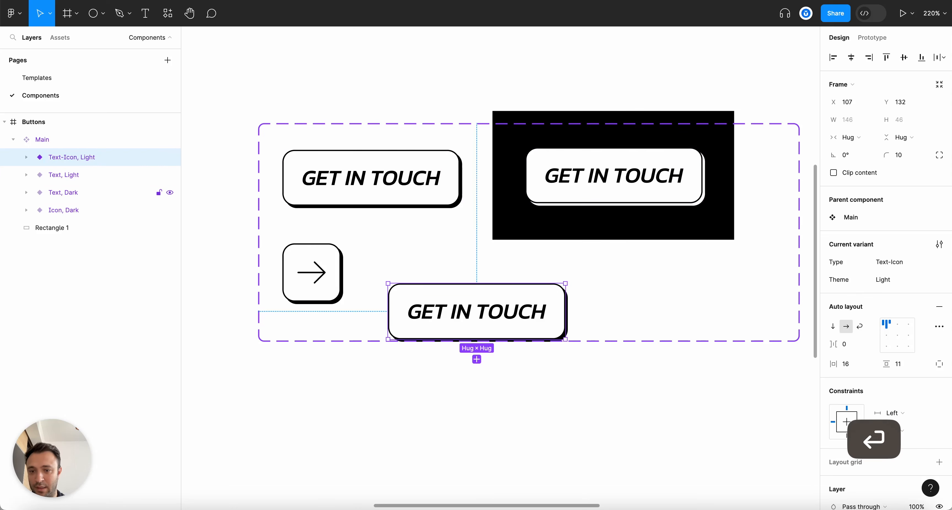
Select the Icon, Dark variant's Forward-arrow, then try and undo widening the Get in touch text
{"action": "left_click", "coordinate": [326, 273]}
{"action": "left_click", "coordinate": [323, 273]}
{"action": "scroll", "coordinate": [555, 327], "scroll_direction": "up", "scroll_amount": 2}
{"action": "left_click", "coordinate": [551, 321]}
{"action": "left_click", "coordinate": [551, 296]}
{"action": "left_click_drag", "start_coordinate": [547, 308], "coordinate": [544, 282]}
{"action": "key", "text": "super+z"}
{"action": "left_click", "coordinate": [589, 300]}
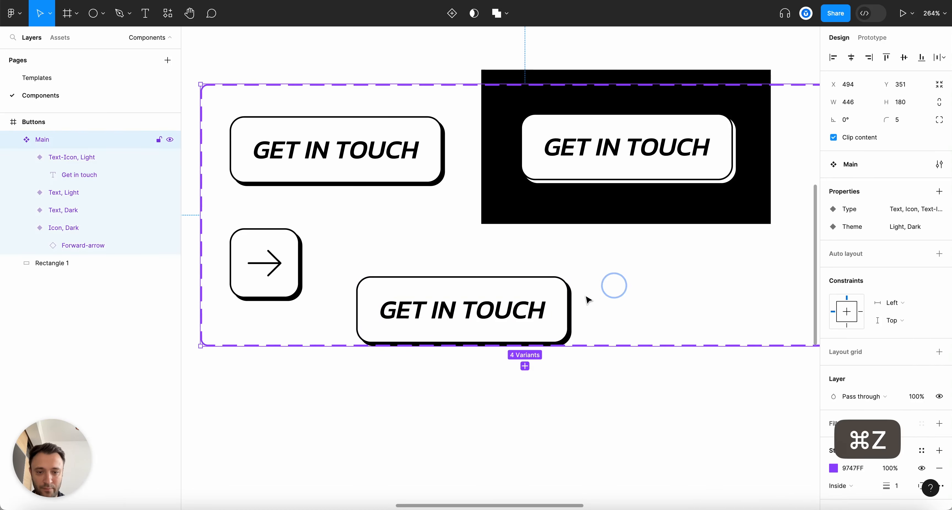
Paste the forward arrow after GET IN TOUCH in the Text-Icon, Light button with an 11 gap
{"action": "double_click", "coordinate": [549, 298]}
{"action": "left_click_drag", "start_coordinate": [558, 301], "coordinate": [555, 275]}
{"action": "key", "text": "super+v"}
{"action": "scroll", "coordinate": [577, 303], "scroll_direction": "up", "scroll_amount": 1}
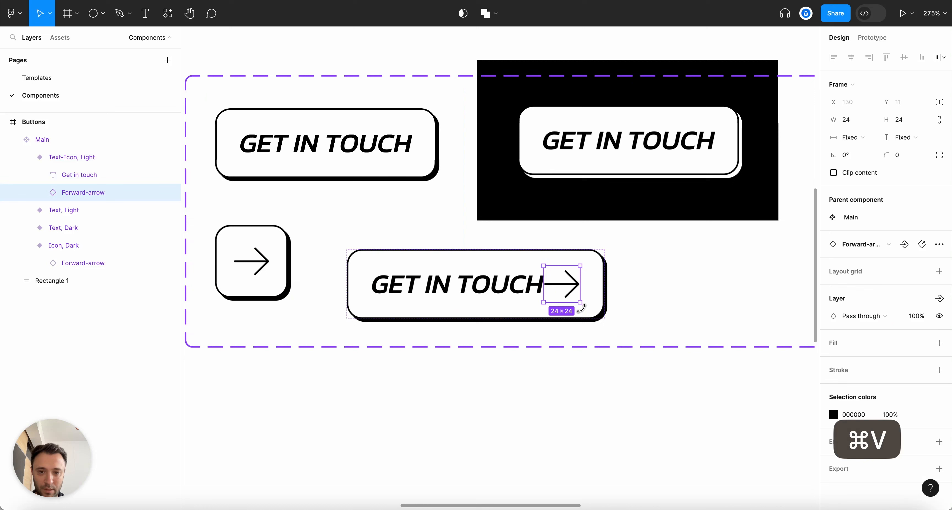
{"action": "left_click", "coordinate": [99, 157]}
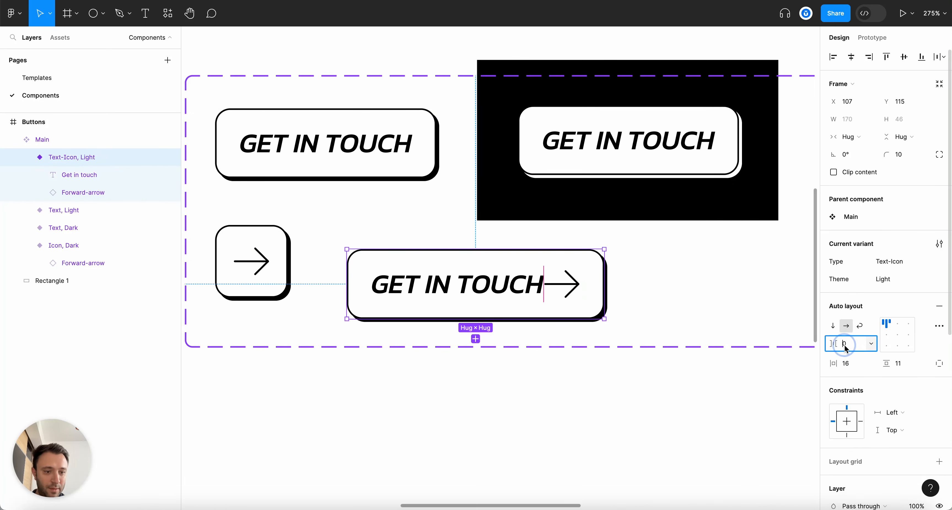
{"action": "key", "text": "Up"}
{"action": "key", "text": "Up"}
{"action": "key", "text": "Up"}
{"action": "key", "text": "Up"}
{"action": "key", "text": "Up"}
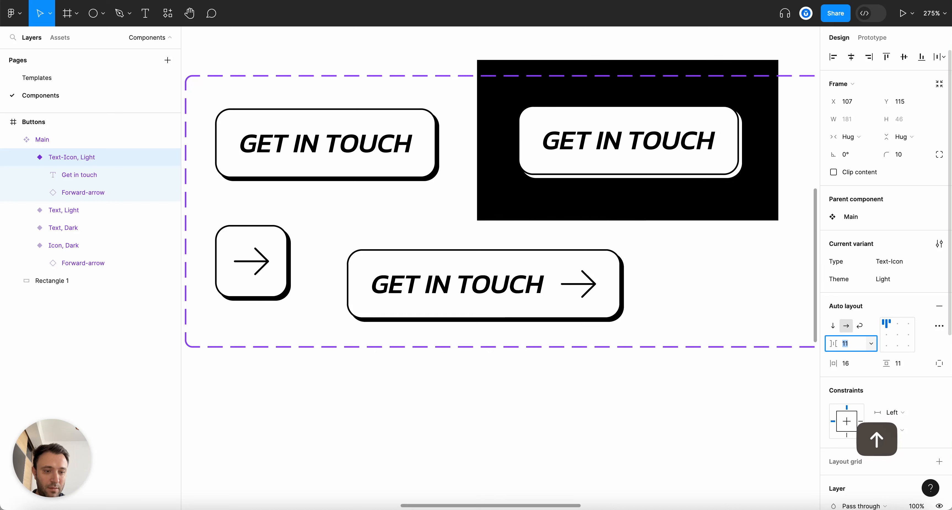
Alt-drag a copy of the Text-Icon, Light variant and widen and heighten the variant set
{"action": "left_click", "coordinate": [656, 304]}
{"action": "scroll", "coordinate": [591, 304], "scroll_direction": "right", "scroll_amount": 3}
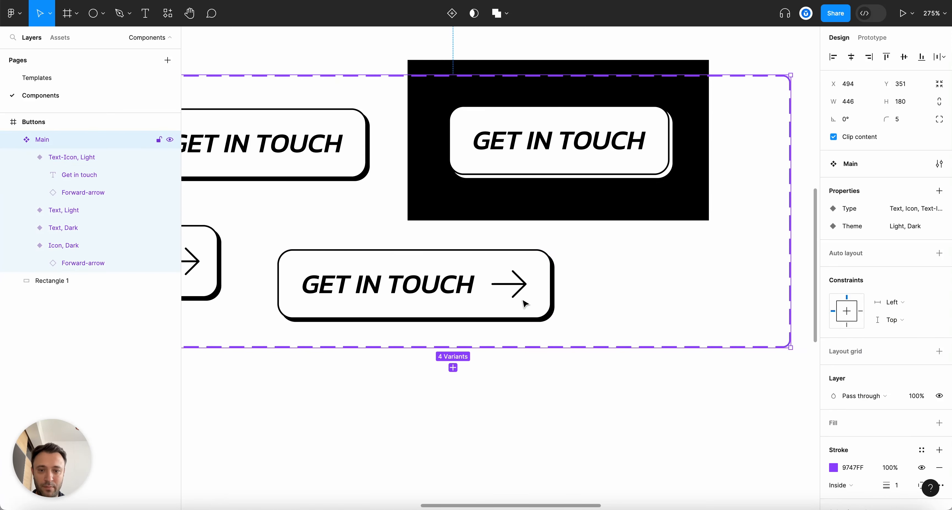
{"action": "left_click", "coordinate": [484, 306]}
{"action": "left_click_drag", "start_coordinate": [484, 306], "coordinate": [752, 297]}
{"action": "scroll", "coordinate": [622, 215], "scroll_direction": "right", "scroll_amount": 5}
{"action": "left_click_drag", "start_coordinate": [615, 205], "coordinate": [739, 205]}
{"action": "scroll", "coordinate": [739, 205], "scroll_direction": "down", "scroll_amount": 5}
{"action": "left_click", "coordinate": [485, 232]}
{"action": "left_click_drag", "start_coordinate": [525, 256], "coordinate": [527, 357]}
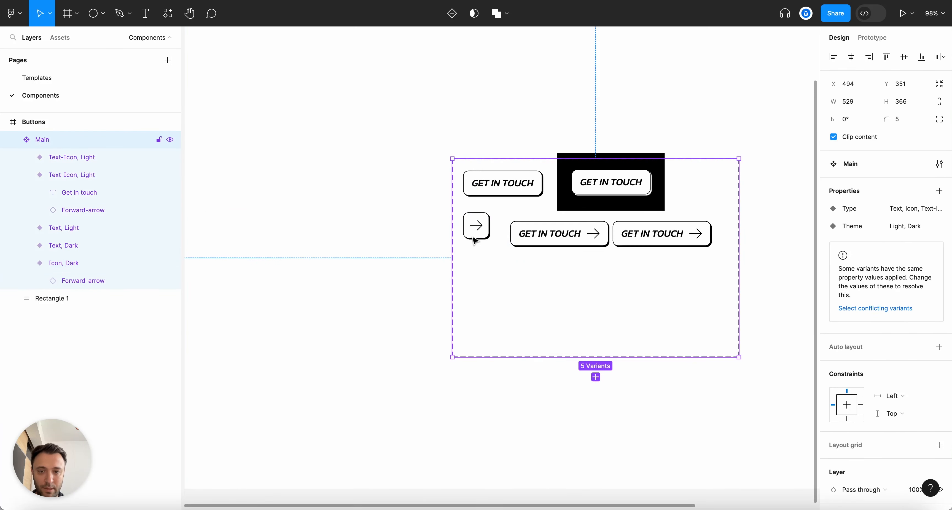
Rearrange the variants, placing the Text-Icon, Light button under the plain GET IN TOUCH button
{"action": "left_click_drag", "start_coordinate": [474, 240], "coordinate": [478, 330]}
{"action": "left_click", "coordinate": [521, 235]}
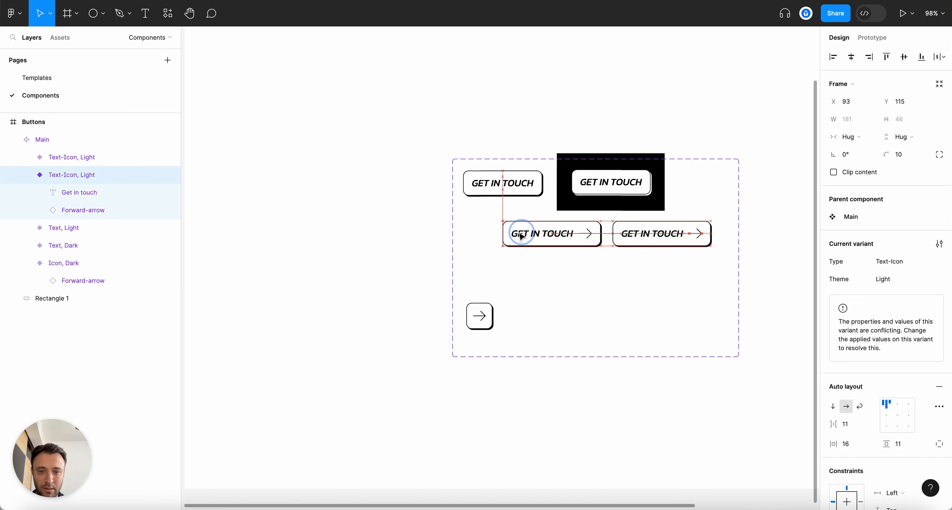
{"action": "mouse_move", "coordinate": [507, 235]}
{"action": "left_mouse_down"}
{"action": "mouse_move", "coordinate": [586, 284]}
{"action": "mouse_move", "coordinate": [511, 220]}
{"action": "left_mouse_up"}
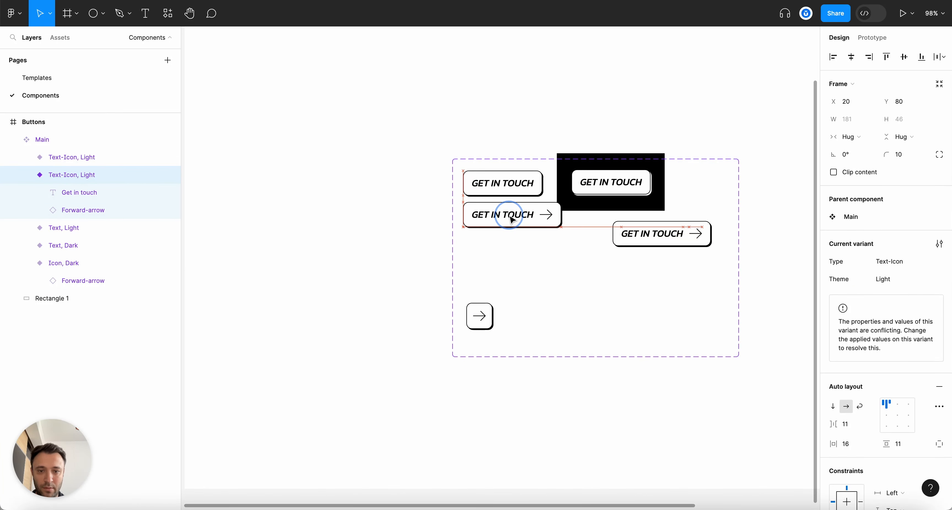
{"action": "left_click", "coordinate": [600, 191]}
{"action": "left_click_drag", "start_coordinate": [665, 203], "coordinate": [689, 206]}
{"action": "key", "text": "super+z"}
{"action": "key", "text": "super+z"}
{"action": "key", "text": "super+z"}
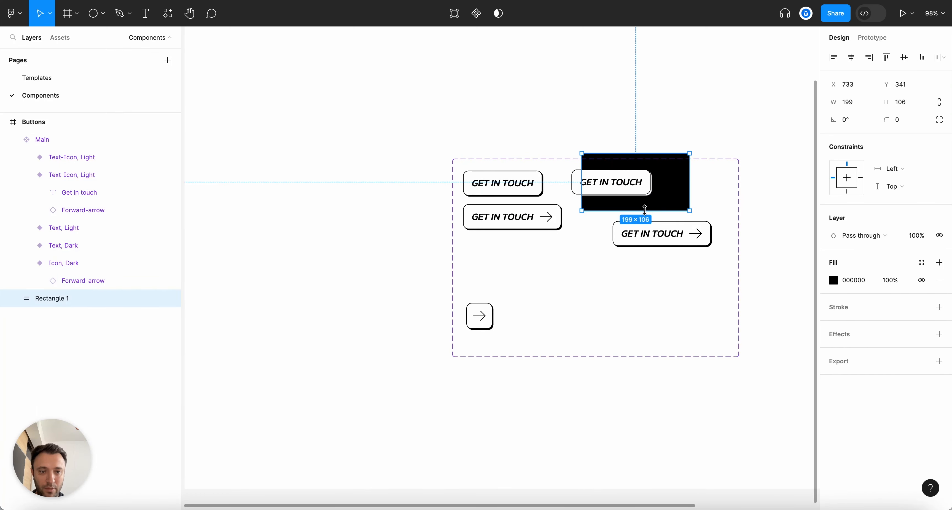
Enlarge the black background rectangle and position the copied arrow button on it
{"action": "left_click_drag", "start_coordinate": [644, 209], "coordinate": [643, 239]}
{"action": "left_click_drag", "start_coordinate": [690, 188], "coordinate": [724, 188]}
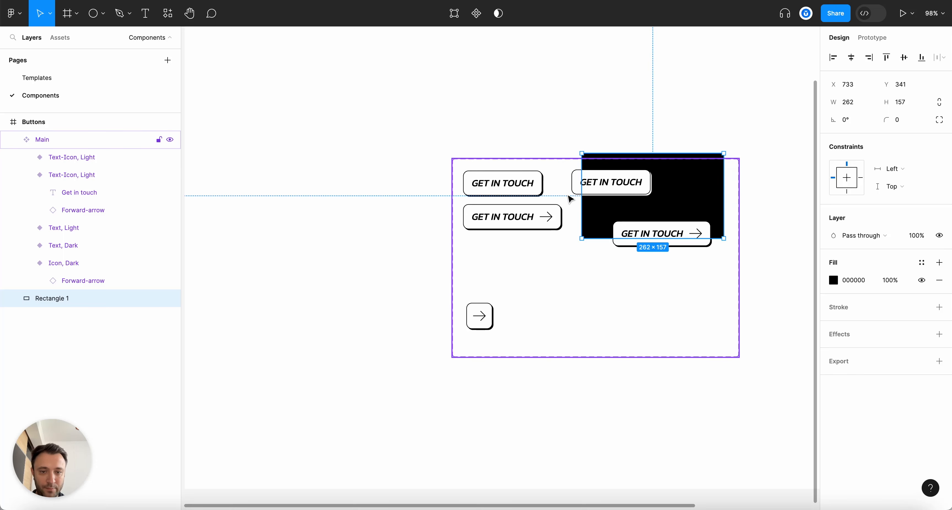
{"action": "left_click_drag", "start_coordinate": [578, 198], "coordinate": [564, 199]}
{"action": "left_click_drag", "start_coordinate": [628, 186], "coordinate": [653, 185]}
{"action": "left_click_drag", "start_coordinate": [696, 237], "coordinate": [674, 223]}
Copy the Text, Dark button's properties and set a 12 gap before the arrow on both buttons
{"action": "scroll", "coordinate": [770, 227], "scroll_direction": "up", "scroll_amount": 5}
{"action": "left_click", "coordinate": [75, 176]}
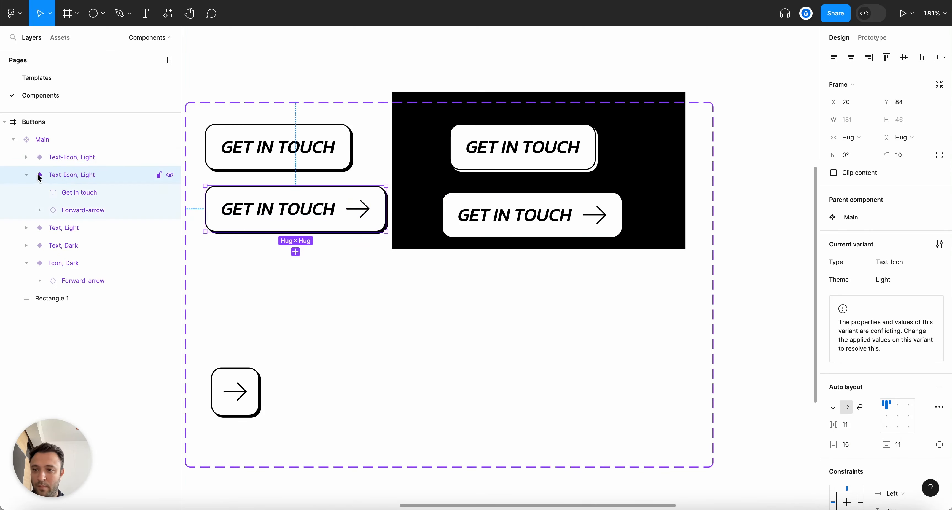
{"action": "left_click", "coordinate": [533, 153]}
{"action": "key", "text": "alt+super+c"}
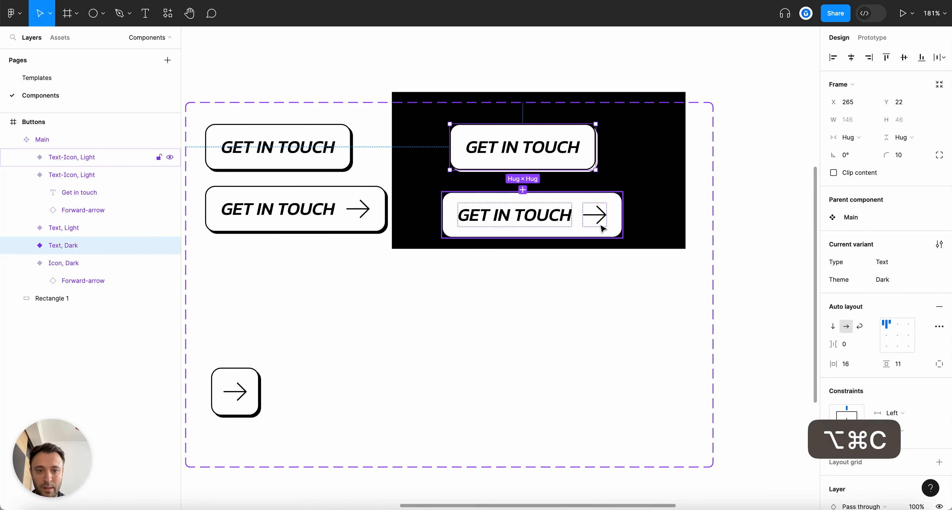
{"action": "left_click", "coordinate": [605, 226]}
{"action": "left_click", "coordinate": [739, 217]}
{"action": "double_click", "coordinate": [579, 227]}
{"action": "left_click", "coordinate": [310, 215]}
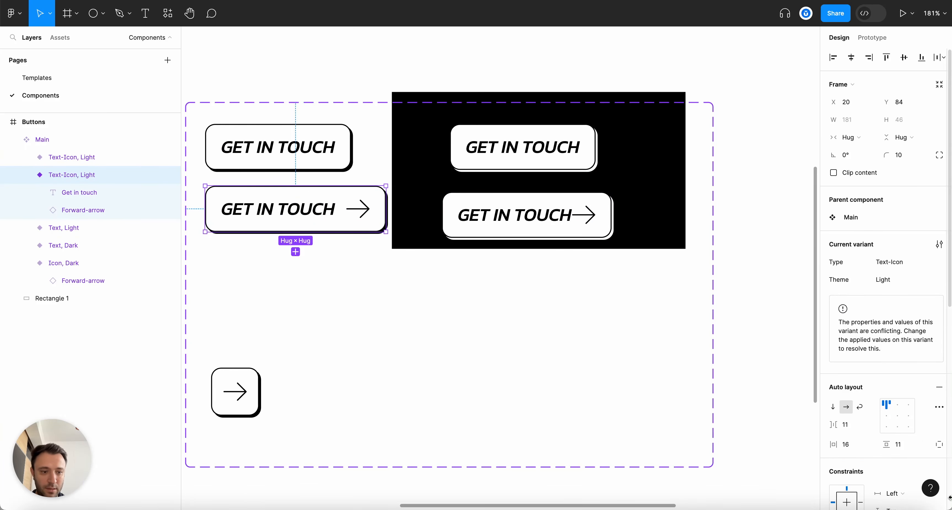
{"action": "key", "text": "Up"}
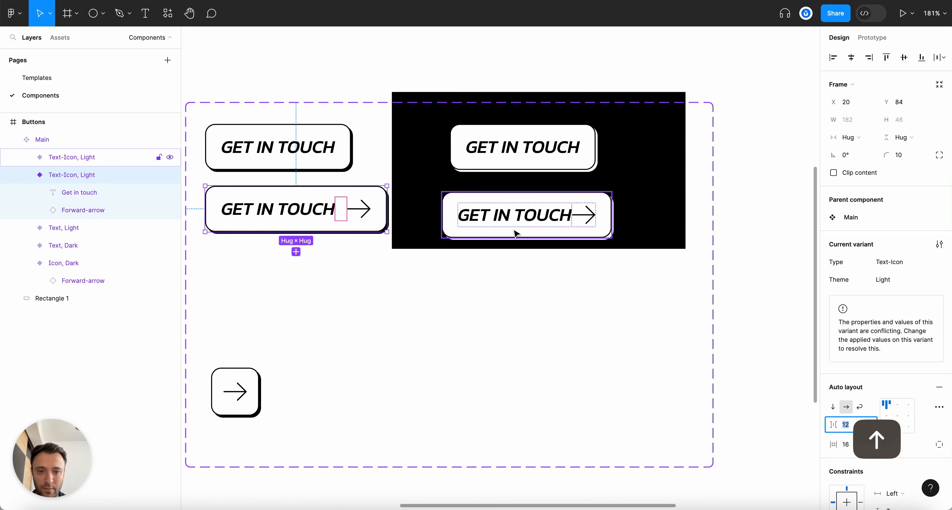
{"action": "left_click", "coordinate": [525, 230]}
{"action": "type", "text": "12"}
{"action": "key", "text": "Return"}
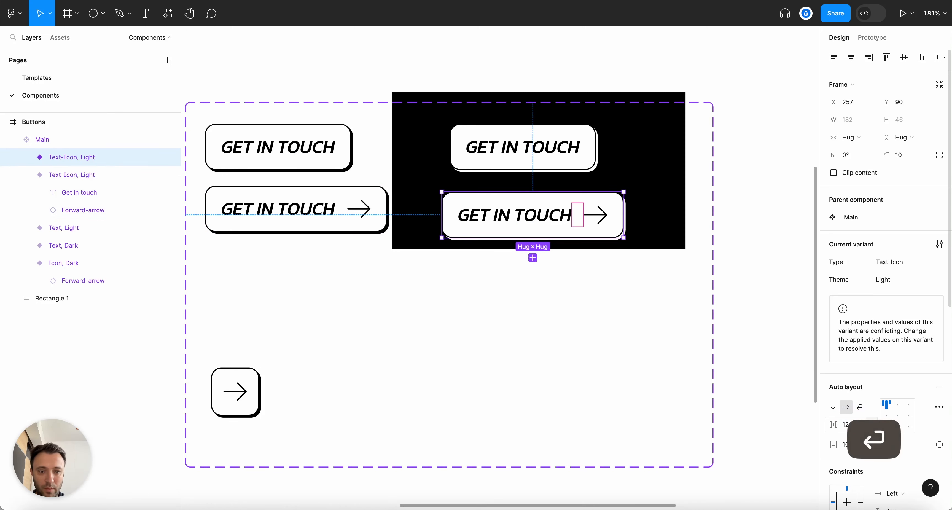
Reorder the black-panel variant's layer and rename it Type=Text-Icon, Theme=Dark
{"action": "scroll", "coordinate": [665, 309], "scroll_direction": "up", "scroll_amount": 3}
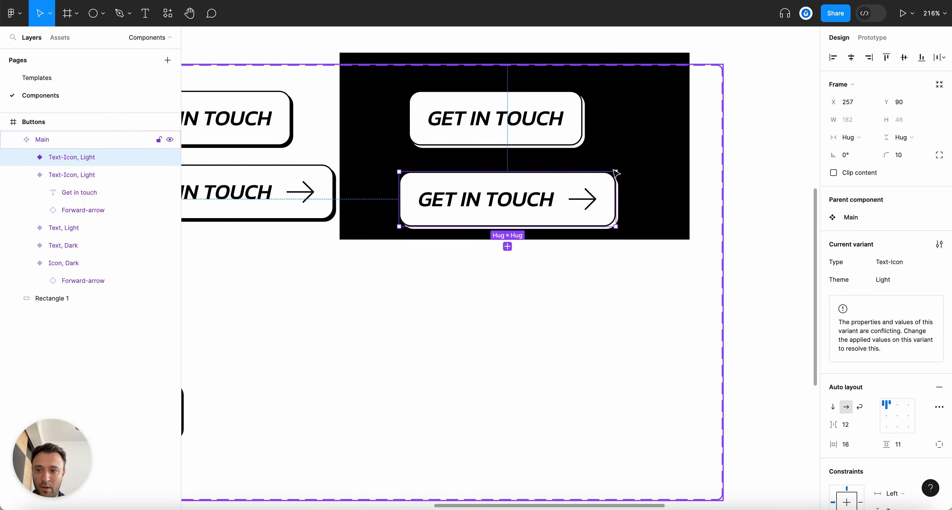
{"action": "left_click", "coordinate": [33, 180]}
{"action": "left_click", "coordinate": [27, 175]}
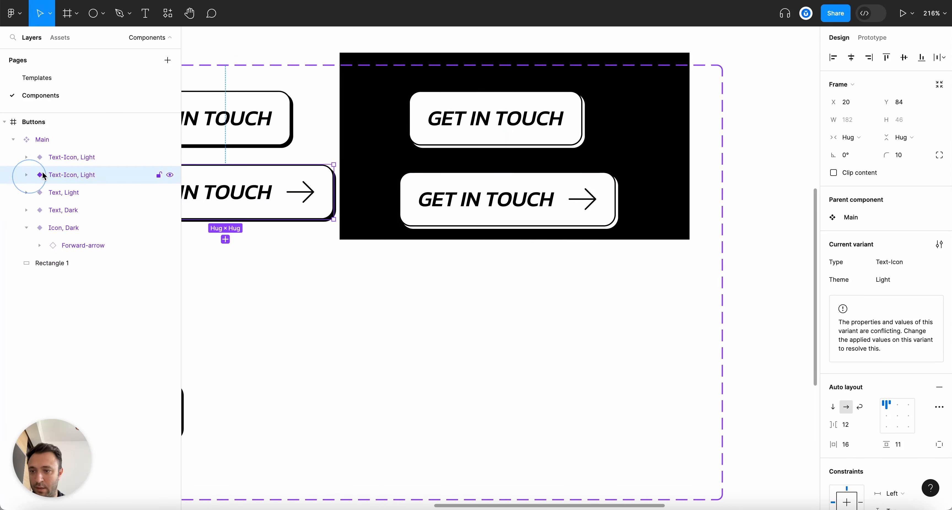
{"action": "key", "text": "super+bracketright"}
{"action": "double_click", "coordinate": [70, 174]}
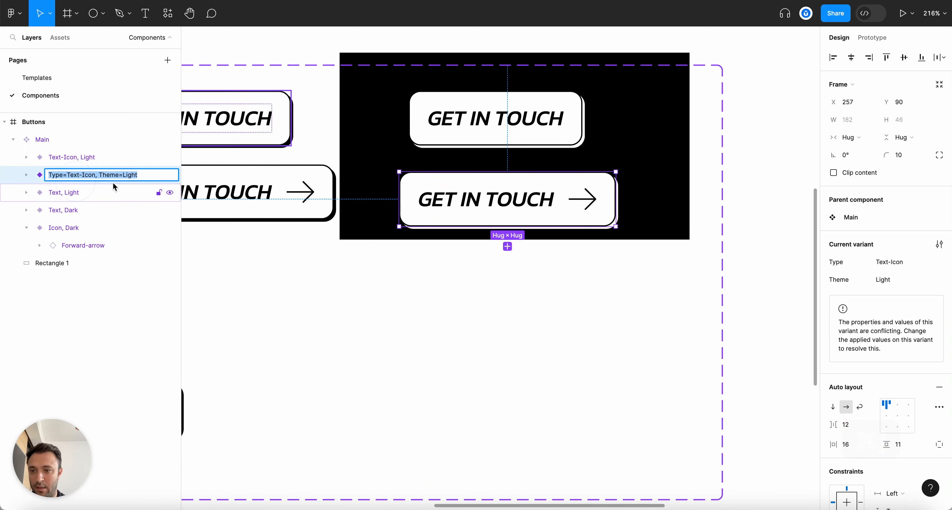
{"action": "type", "text": "Dar"}
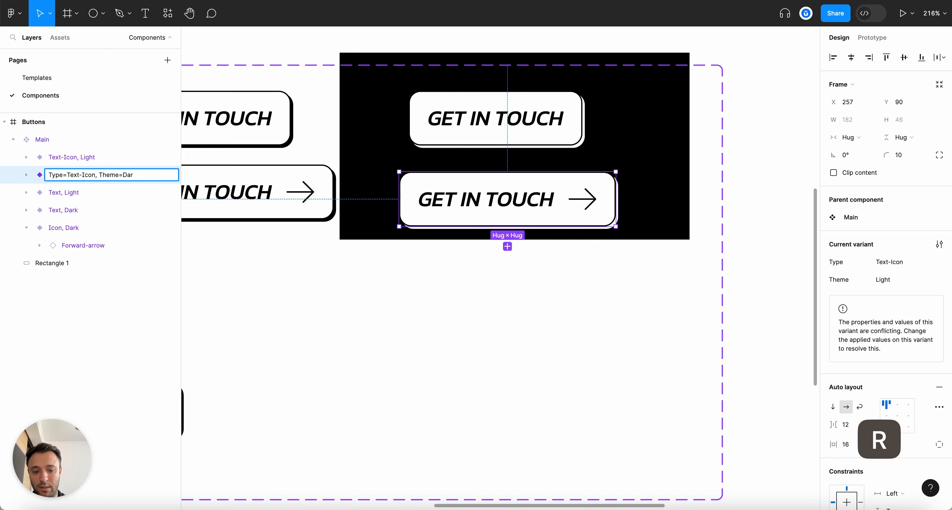
{"action": "type", "text": "k"}
{"action": "key", "text": "Return"}
{"action": "scroll", "coordinate": [432, 175], "scroll_direction": "down", "scroll_amount": 3}
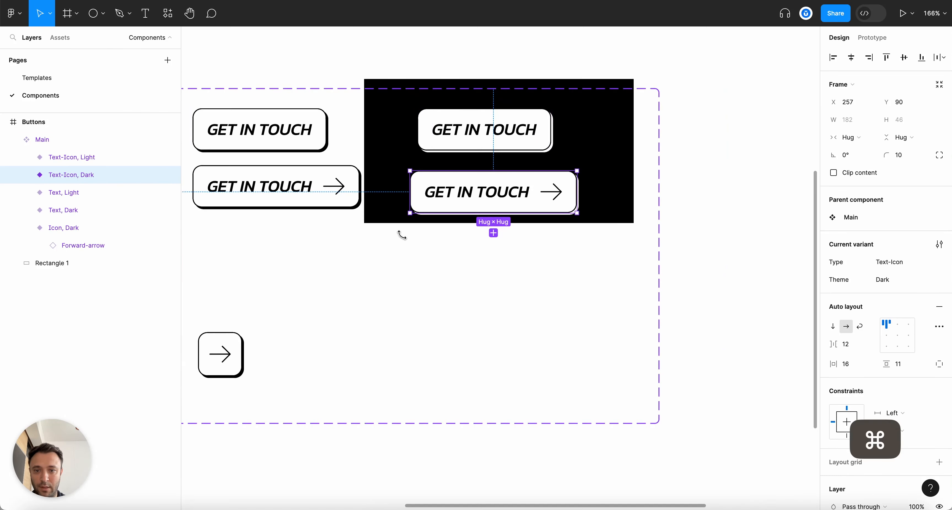
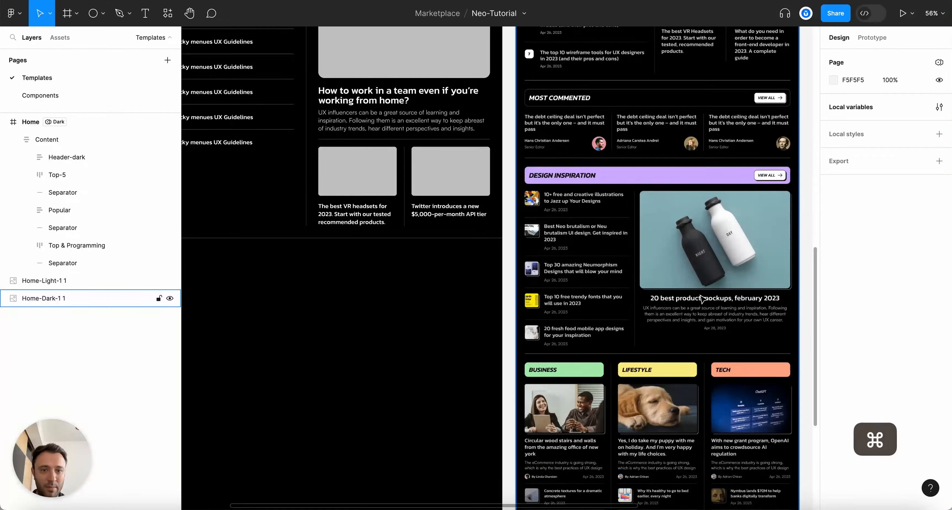
Duplicate the Popular this week section and move the copy to the end of the page
{"action": "scroll", "coordinate": [597, 321], "scroll_direction": "up", "scroll_amount": 3}
{"action": "scroll", "coordinate": [458, 327], "scroll_direction": "up", "scroll_amount": 5}
{"action": "left_click", "coordinate": [327, 101]}
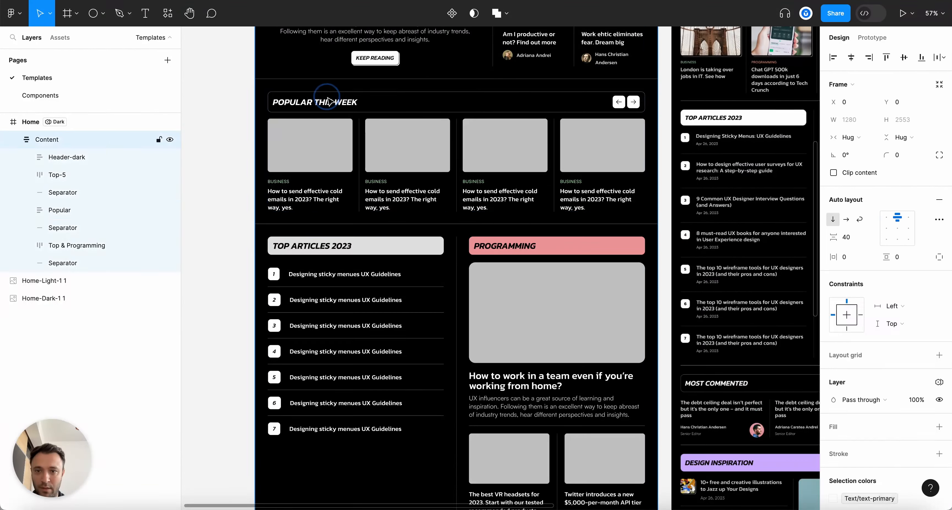
{"action": "double_click", "coordinate": [327, 102]}
{"action": "scroll", "coordinate": [329, 104], "scroll_direction": "down", "scroll_amount": 4}
{"action": "scroll", "coordinate": [354, 145], "scroll_direction": "down", "scroll_amount": 5}
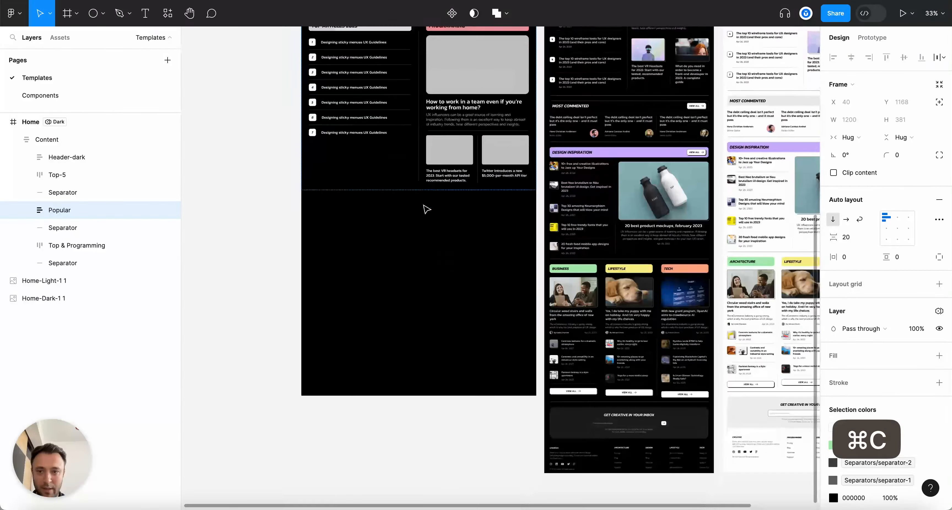
{"action": "scroll", "coordinate": [425, 206], "scroll_direction": "up", "scroll_amount": 2}
{"action": "key", "text": "super+d"}
{"action": "left_click_drag", "start_coordinate": [58, 234], "coordinate": [57, 286]}
Retitle the copied section 'Most commented'
{"action": "scroll", "coordinate": [444, 404], "scroll_direction": "up", "scroll_amount": 3}
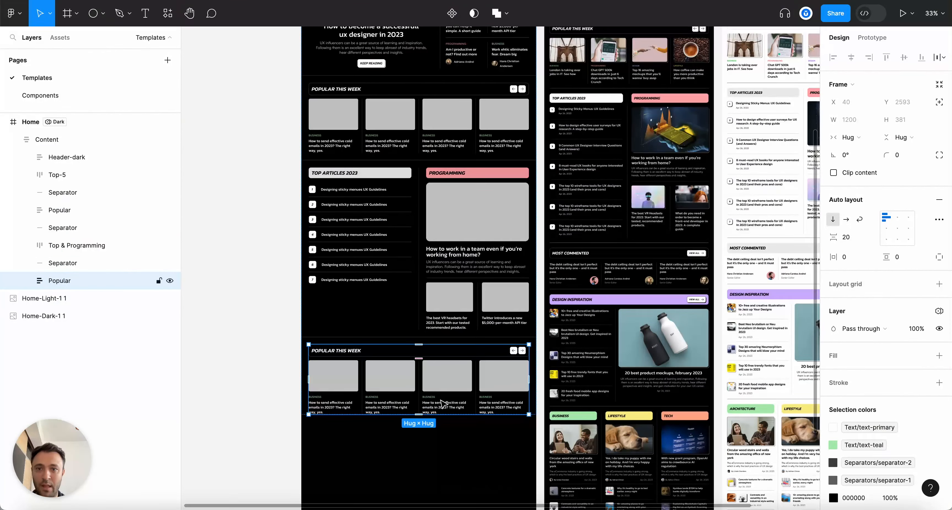
{"action": "scroll", "coordinate": [455, 380], "scroll_direction": "up", "scroll_amount": 5}
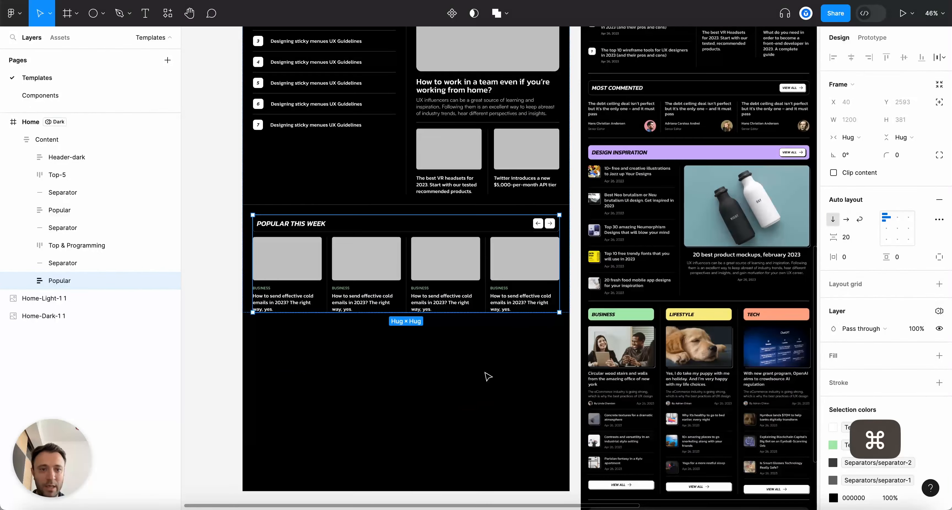
{"action": "scroll", "coordinate": [328, 290], "scroll_direction": "up", "scroll_amount": 5}
{"action": "scroll", "coordinate": [325, 193], "scroll_direction": "down", "scroll_amount": 3}
{"action": "left_click", "coordinate": [281, 167]}
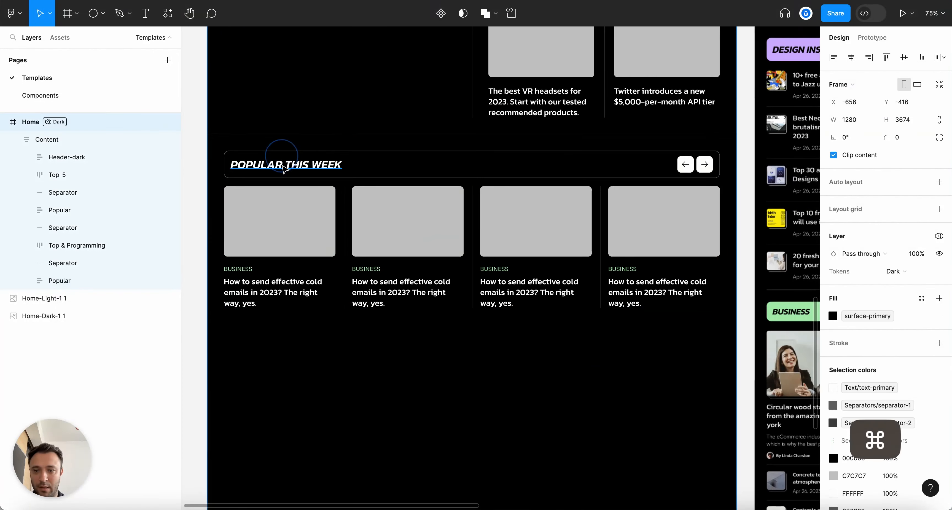
{"action": "double_click", "coordinate": [285, 167]}
{"action": "double_click", "coordinate": [284, 167]}
{"action": "double_click", "coordinate": [285, 167]}
{"action": "type", "text": "Most comments"}
{"action": "key", "text": "BackSpace"}
{"action": "type", "text": "ed"}
{"action": "key", "text": "Escape"}
Ungroup the title bar's arrow pair and delete the left arrow button
{"action": "scroll", "coordinate": [697, 180], "scroll_direction": "up", "scroll_amount": 3}
{"action": "left_click", "coordinate": [682, 166]}
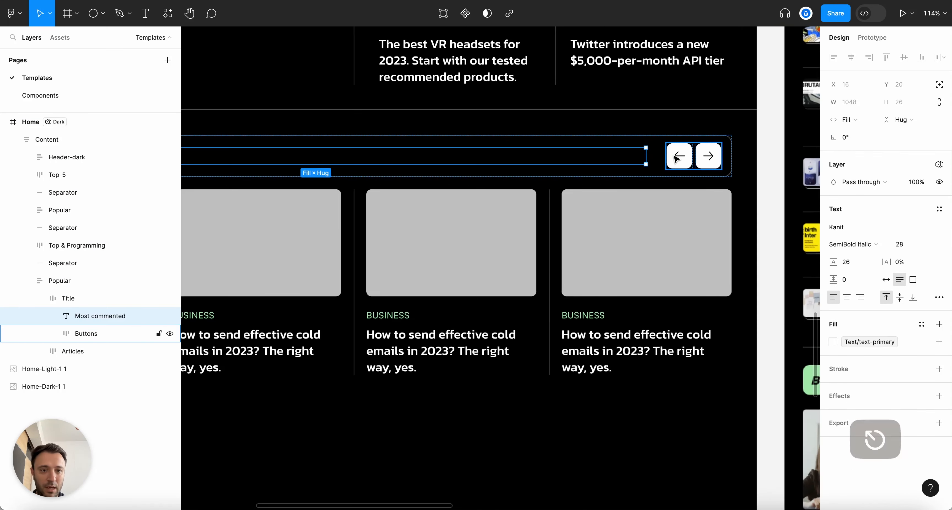
{"action": "key", "text": "alt+super+g"}
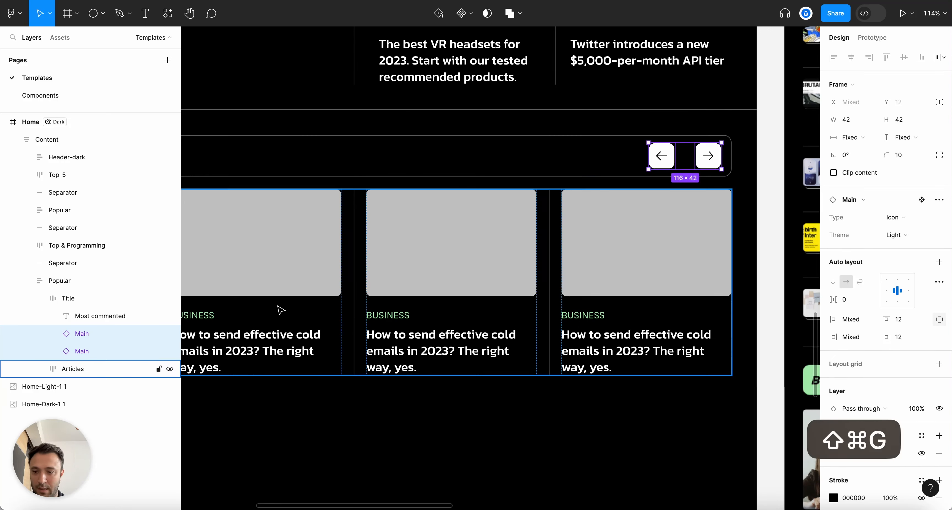
{"action": "left_click", "coordinate": [100, 335]}
{"action": "key", "text": "BackSpace"}
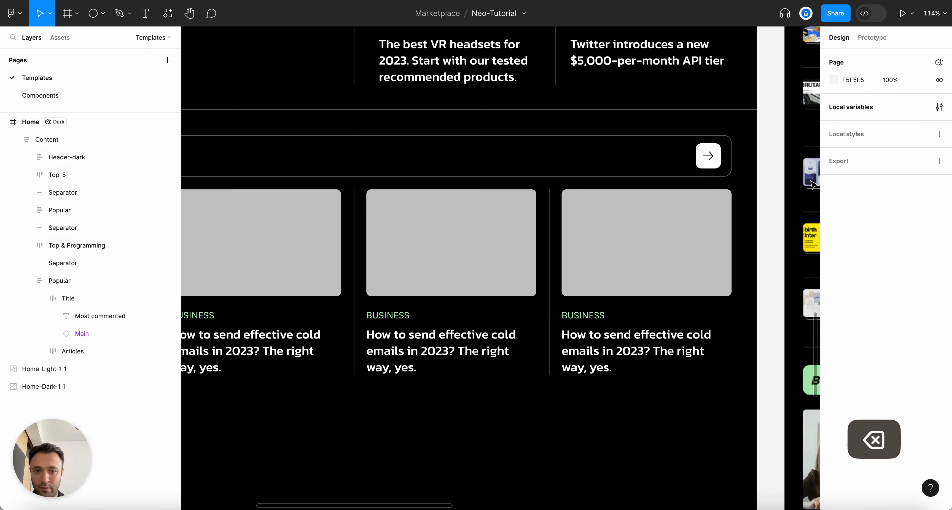
Make the remaining button a Text-Icon type and relabel it 'View all'
{"action": "scroll", "coordinate": [739, 177], "scroll_direction": "up", "scroll_amount": 3}
{"action": "left_click", "coordinate": [691, 148]}
{"action": "left_click", "coordinate": [704, 163], "text": "super"}
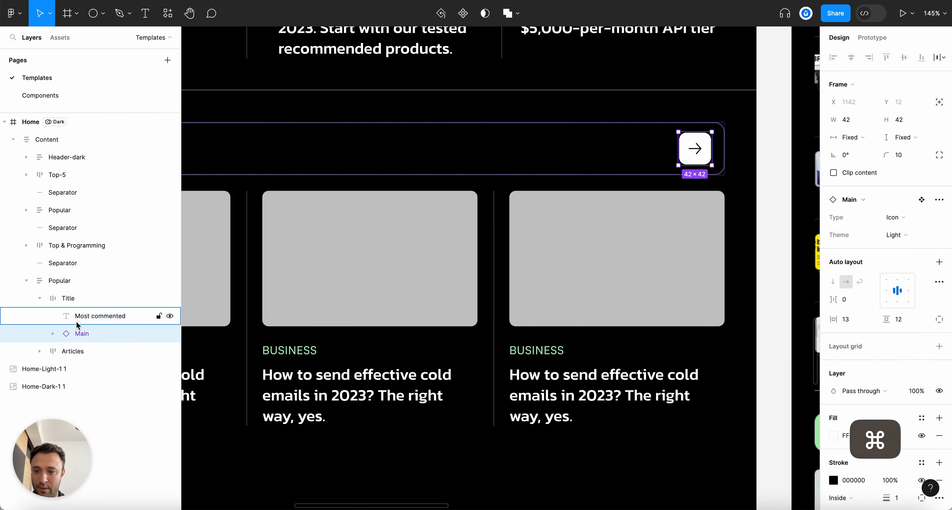
{"action": "left_click", "coordinate": [897, 217]}
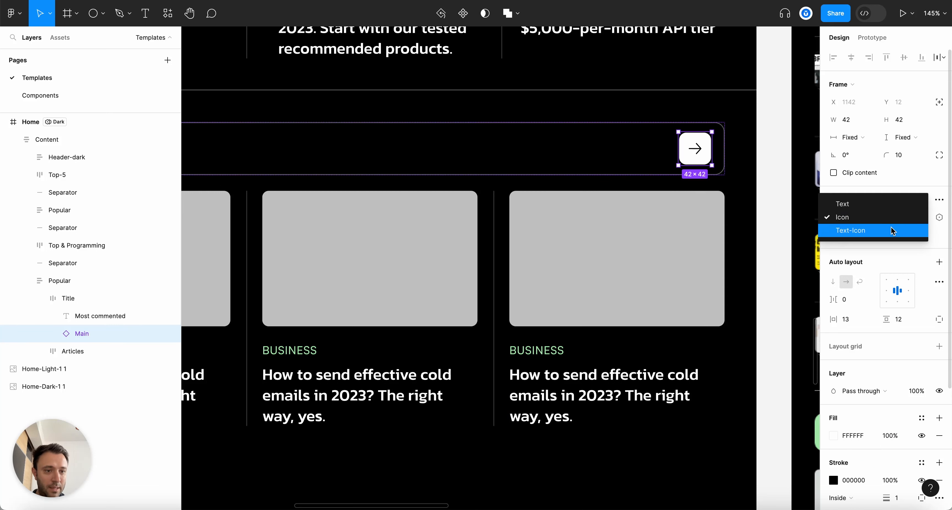
{"action": "left_click", "coordinate": [892, 228]}
{"action": "left_click", "coordinate": [625, 151], "text": "super"}
{"action": "key", "text": "Return"}
{"action": "type", "text": "Vie"}
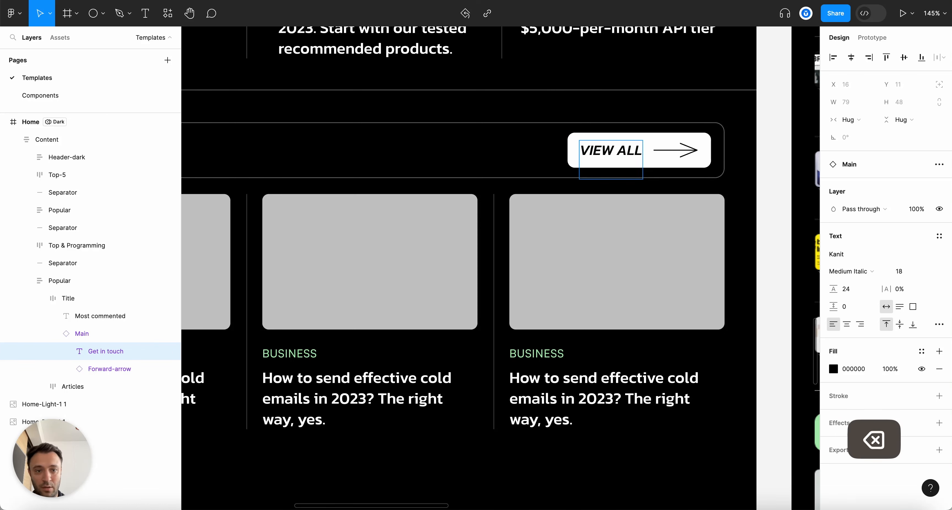
Fix the button's arrow icon width at 24
{"action": "left_click", "coordinate": [685, 155]}
{"action": "left_click", "coordinate": [849, 119]}
{"action": "left_click", "coordinate": [850, 100]}
{"action": "scroll", "coordinate": [788, 112], "scroll_direction": "up", "scroll_amount": 4}
{"action": "scroll", "coordinate": [760, 136], "scroll_direction": "down", "scroll_amount": 4}
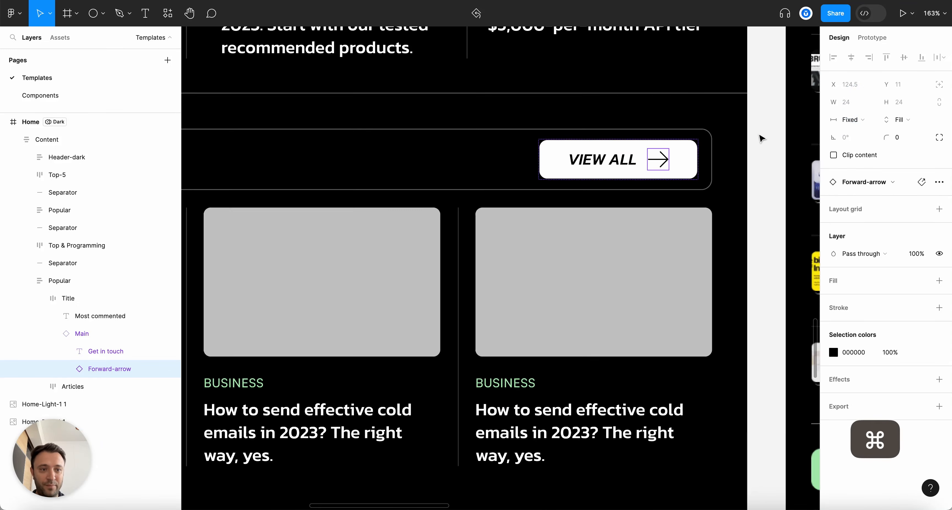
Set the VIEW ALL button width to Hug and adjust its horizontal padding
{"action": "left_click", "coordinate": [84, 333]}
{"action": "left_click", "coordinate": [103, 352]}
{"action": "key", "text": "Escape"}
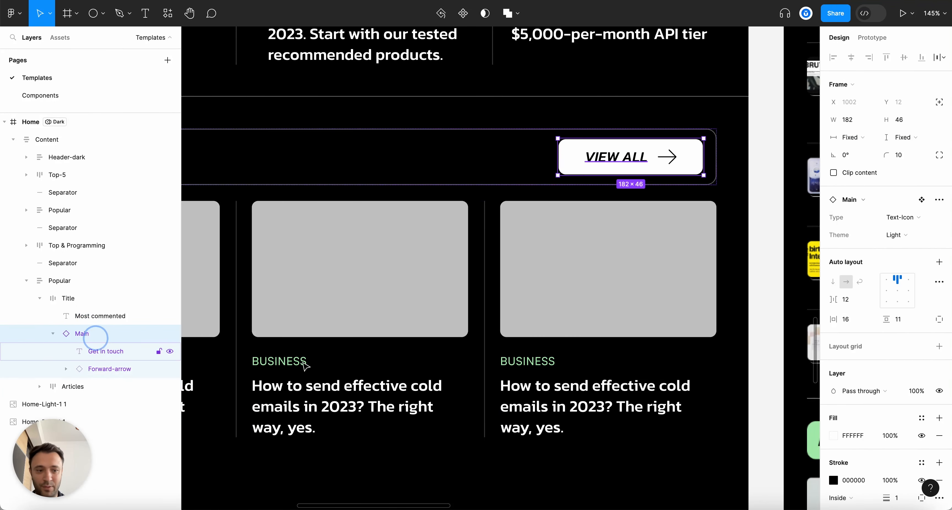
{"action": "key", "text": "Down"}
{"action": "key", "text": "Down"}
{"action": "key", "text": "Down"}
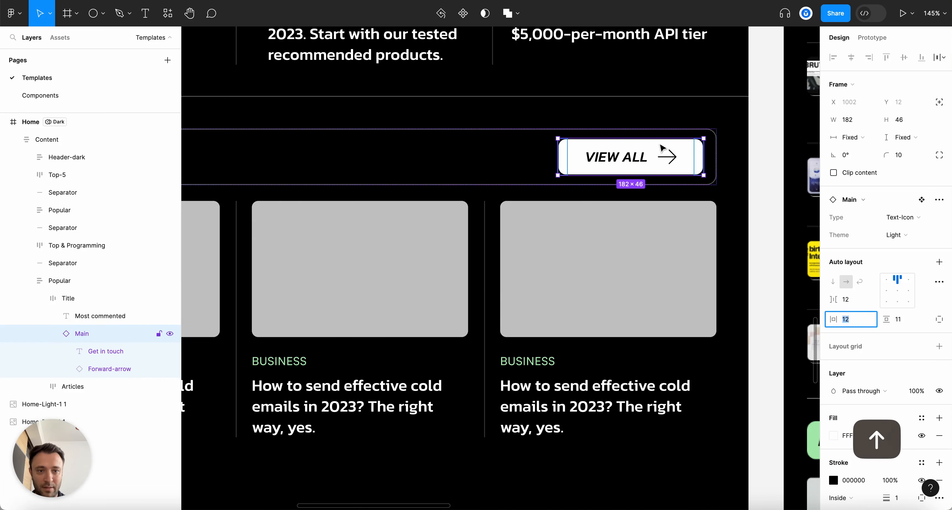
{"action": "left_click", "coordinate": [852, 137]}
{"action": "left_click", "coordinate": [850, 152]}
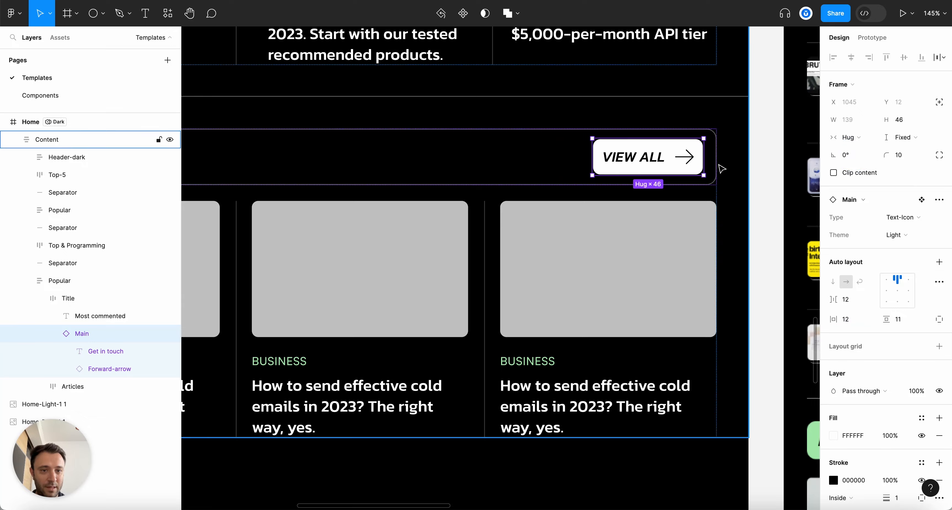
{"action": "scroll", "coordinate": [731, 166], "scroll_direction": "down", "scroll_amount": 3}
{"action": "scroll", "coordinate": [707, 161], "scroll_direction": "up", "scroll_amount": 3}
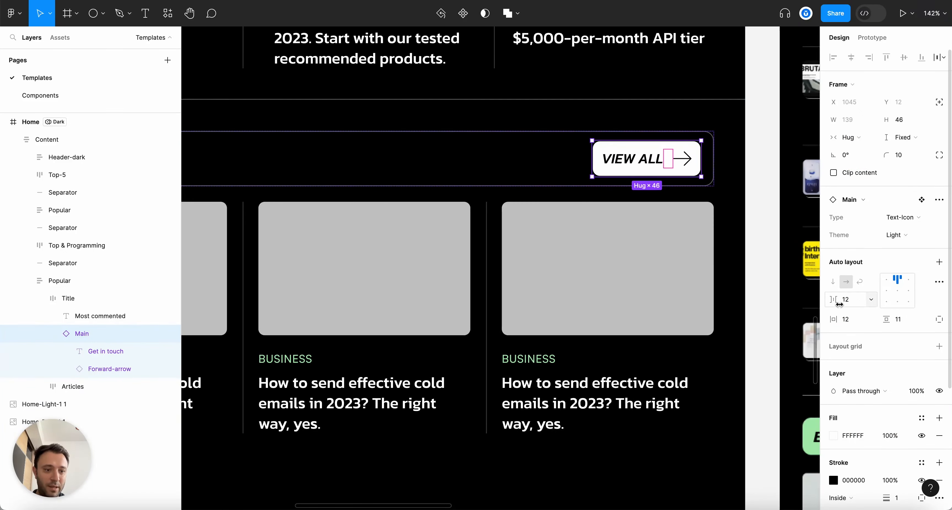
{"action": "key", "text": "Up"}
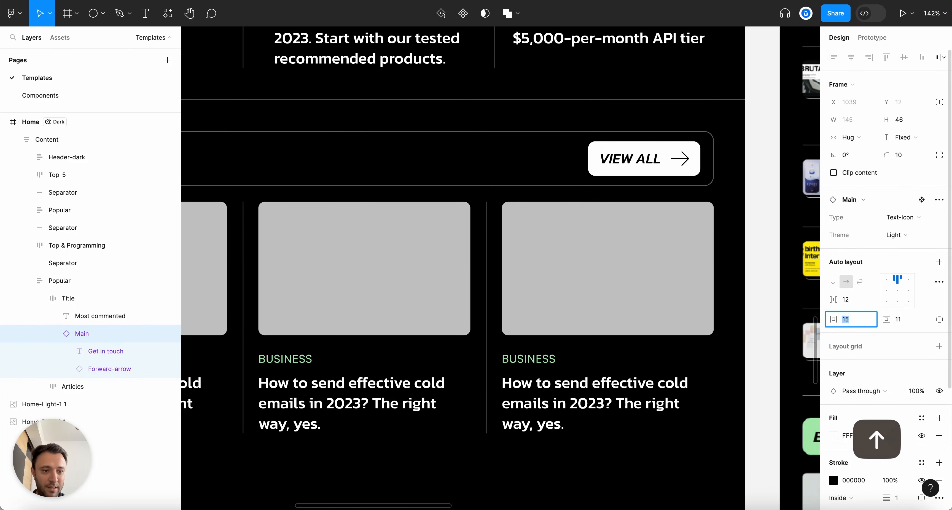
Switch the VIEW ALL button to the Dark theme
{"action": "left_click", "coordinate": [896, 234]}
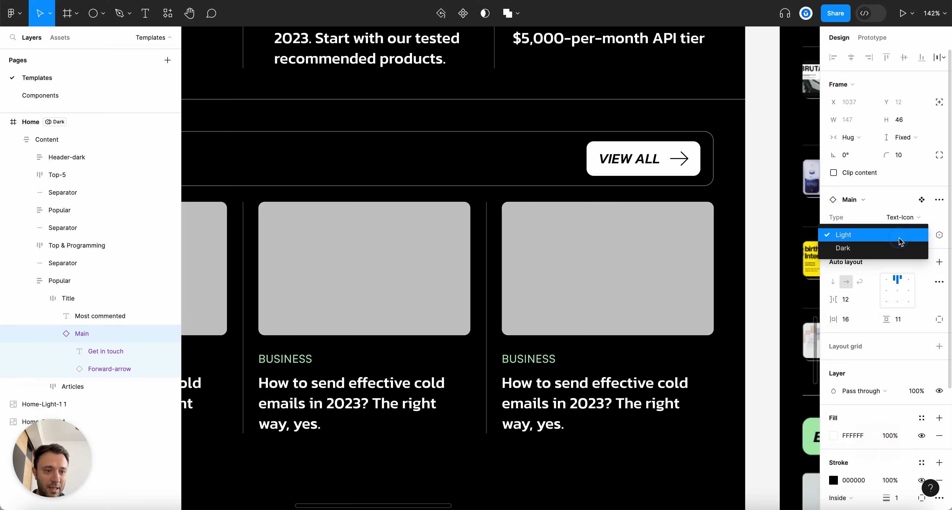
{"action": "left_click", "coordinate": [887, 245]}
{"action": "left_click", "coordinate": [760, 185]}
{"action": "scroll", "coordinate": [761, 189], "scroll_direction": "down", "scroll_amount": 5}
{"action": "scroll", "coordinate": [680, 163], "scroll_direction": "up", "scroll_amount": 8}
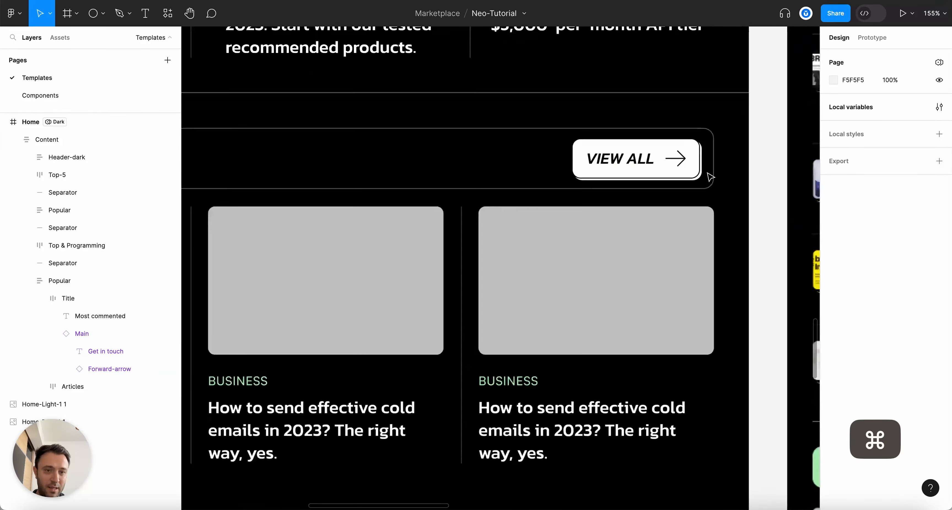
Fix the arrow icon's height at 24, making it 24×24
{"action": "left_click", "coordinate": [677, 157], "text": "super"}
{"action": "scroll", "coordinate": [676, 157], "scroll_direction": "up", "scroll_amount": 5}
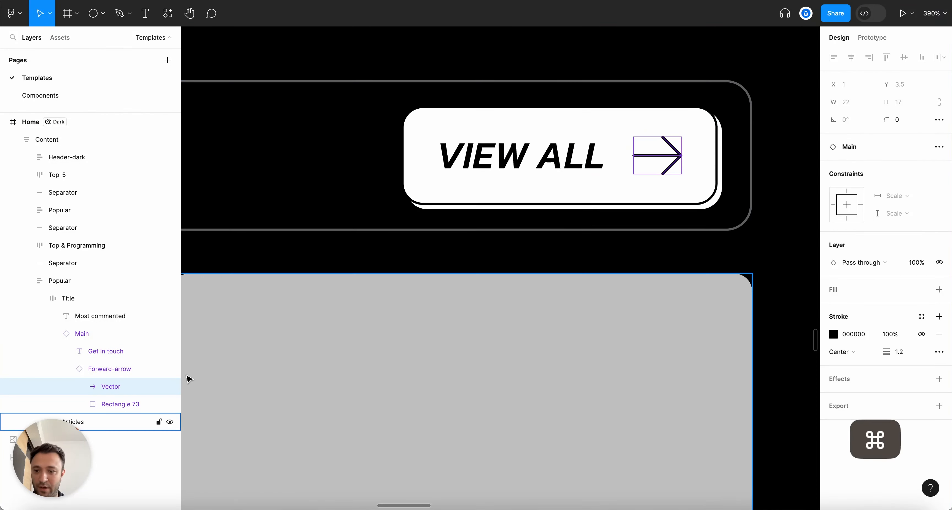
{"action": "left_click", "coordinate": [79, 369]}
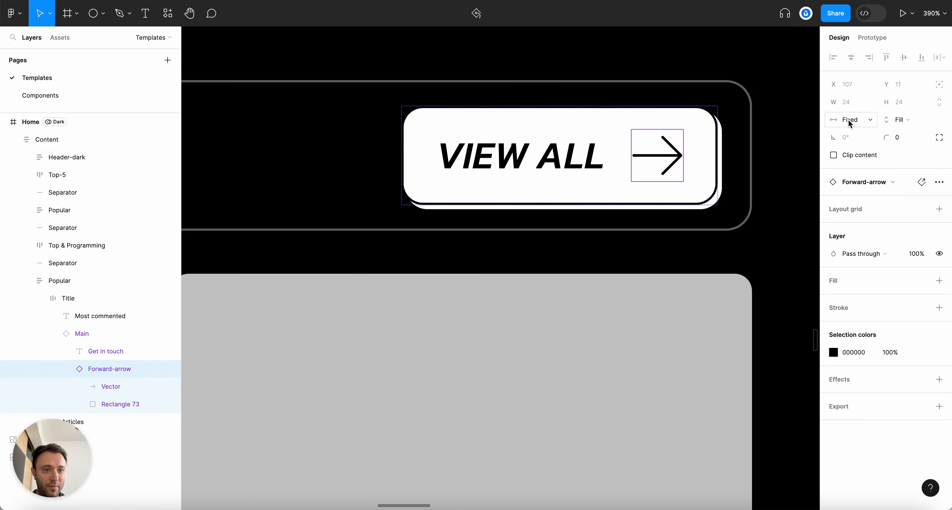
{"action": "left_click", "coordinate": [899, 121]}
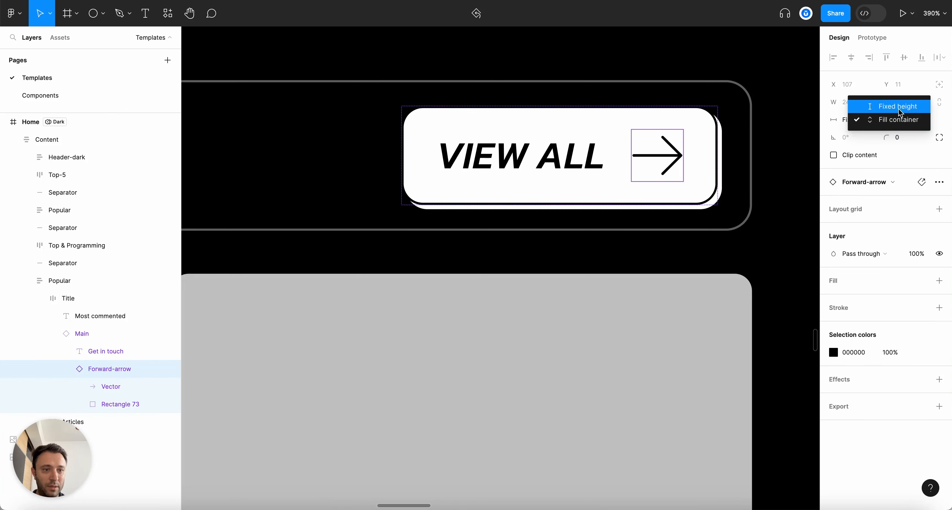
{"action": "left_click", "coordinate": [885, 108]}
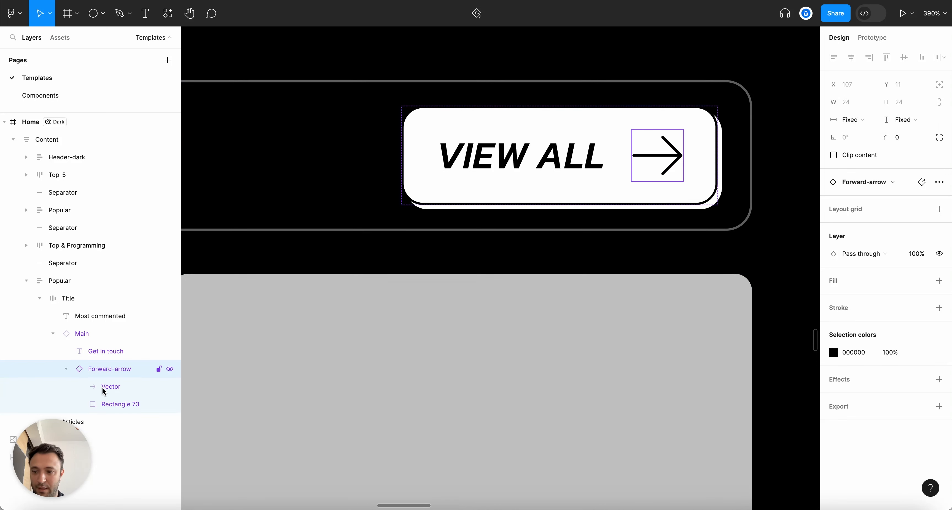
{"action": "left_click", "coordinate": [65, 369]}
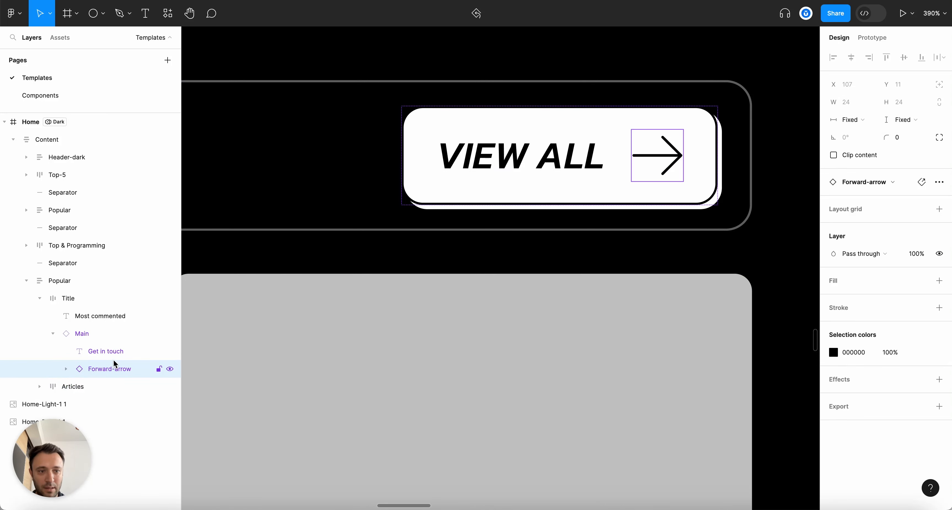
Review the button's label and arrow stroke layers, then collapse its layers
{"action": "left_click", "coordinate": [102, 355]}
{"action": "left_click", "coordinate": [97, 384]}
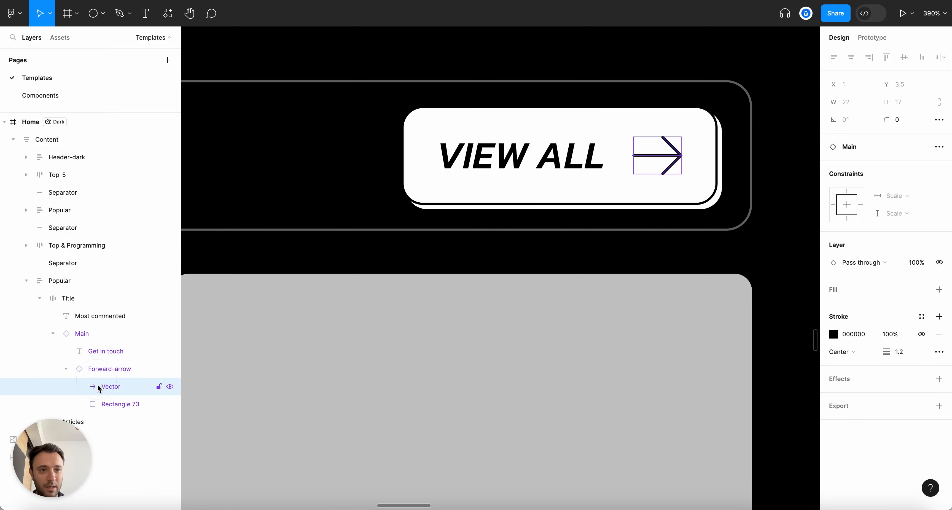
{"action": "left_click", "coordinate": [65, 369]}
{"action": "left_click", "coordinate": [53, 334]}
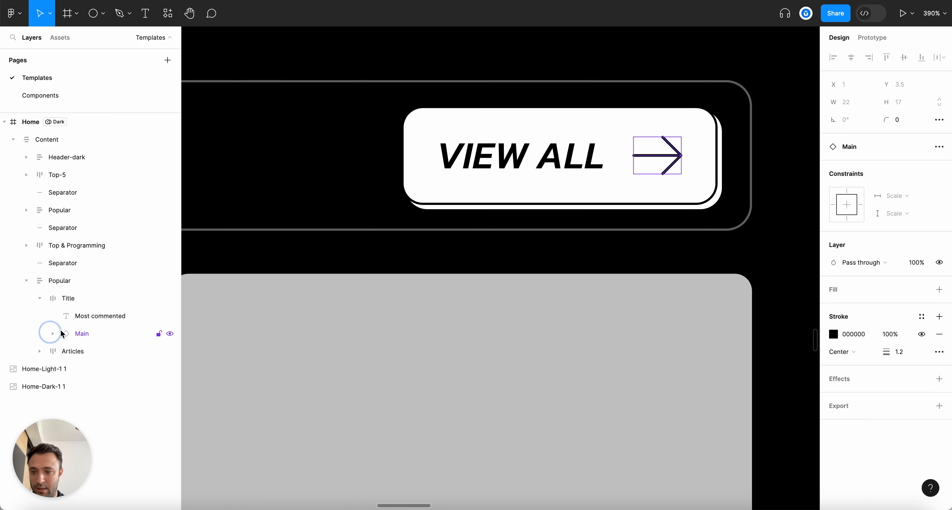
{"action": "left_click", "coordinate": [78, 334]}
{"action": "scroll", "coordinate": [638, 253], "scroll_direction": "down", "scroll_amount": 5}
{"action": "key", "text": "Escape"}
Copy the author row and its properties from the first Programming feed card
{"action": "scroll", "coordinate": [621, 373], "scroll_direction": "down", "scroll_amount": 3}
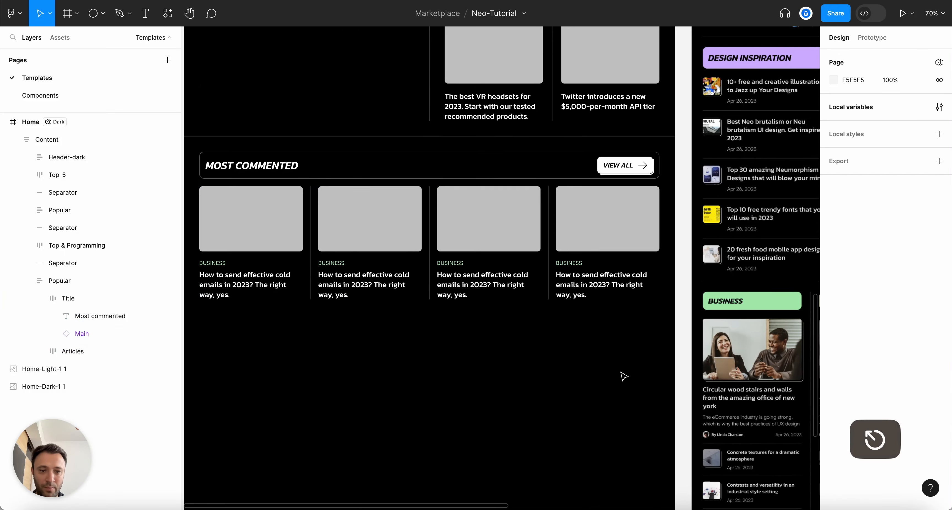
{"action": "scroll", "coordinate": [624, 376], "scroll_direction": "down", "scroll_amount": 2}
{"action": "scroll", "coordinate": [606, 213], "scroll_direction": "right", "scroll_amount": 5}
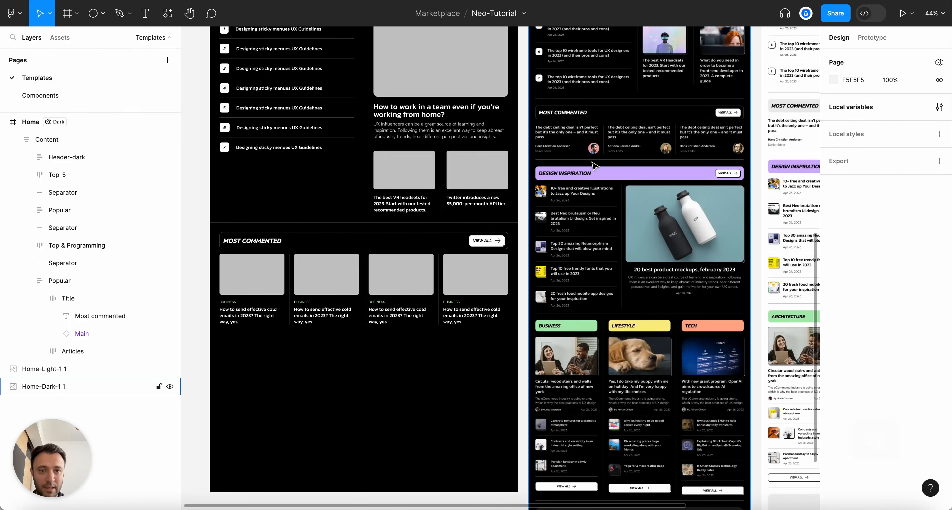
{"action": "scroll", "coordinate": [627, 158], "scroll_direction": "up", "scroll_amount": 5}
{"action": "scroll", "coordinate": [480, 157], "scroll_direction": "right", "scroll_amount": 3}
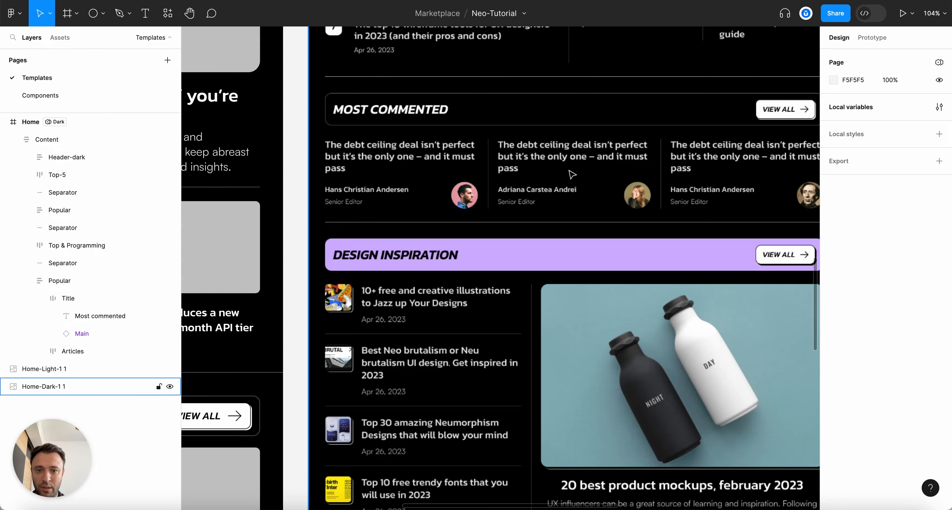
{"action": "scroll", "coordinate": [568, 179], "scroll_direction": "right", "scroll_amount": 3}
{"action": "scroll", "coordinate": [628, 222], "scroll_direction": "down", "scroll_amount": 5}
{"action": "scroll", "coordinate": [664, 233], "scroll_direction": "down", "scroll_amount": 10}
{"action": "scroll", "coordinate": [662, 229], "scroll_direction": "down", "scroll_amount": 3}
{"action": "scroll", "coordinate": [519, 140], "scroll_direction": "up", "scroll_amount": 6}
{"action": "scroll", "coordinate": [578, 169], "scroll_direction": "up", "scroll_amount": 3}
{"action": "left_click", "coordinate": [578, 169]}
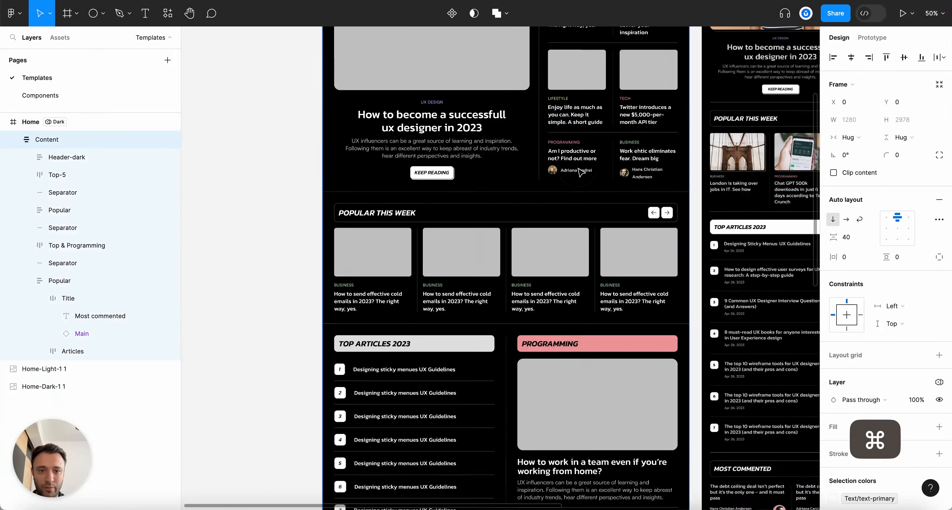
{"action": "scroll", "coordinate": [580, 172], "scroll_direction": "up", "scroll_amount": 5}
{"action": "left_click", "coordinate": [571, 179]}
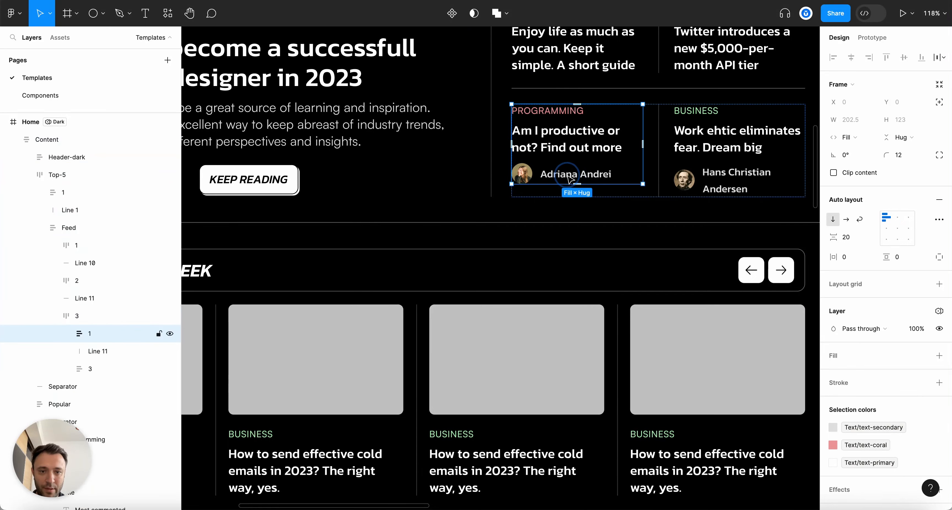
{"action": "double_click", "coordinate": [571, 179]}
{"action": "double_click", "coordinate": [571, 178]}
{"action": "key", "text": "alt+super+c"}
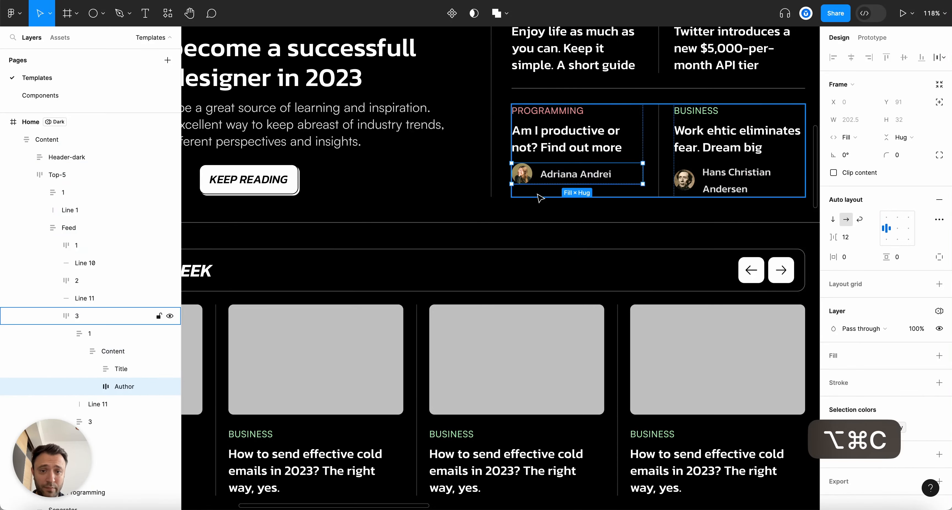
{"action": "key", "text": "super+c"}
Delete the image placeholders from all four Most Commented cards
{"action": "scroll", "coordinate": [547, 199], "scroll_direction": "down", "scroll_amount": 5}
{"action": "scroll", "coordinate": [576, 205], "scroll_direction": "down", "scroll_amount": 5}
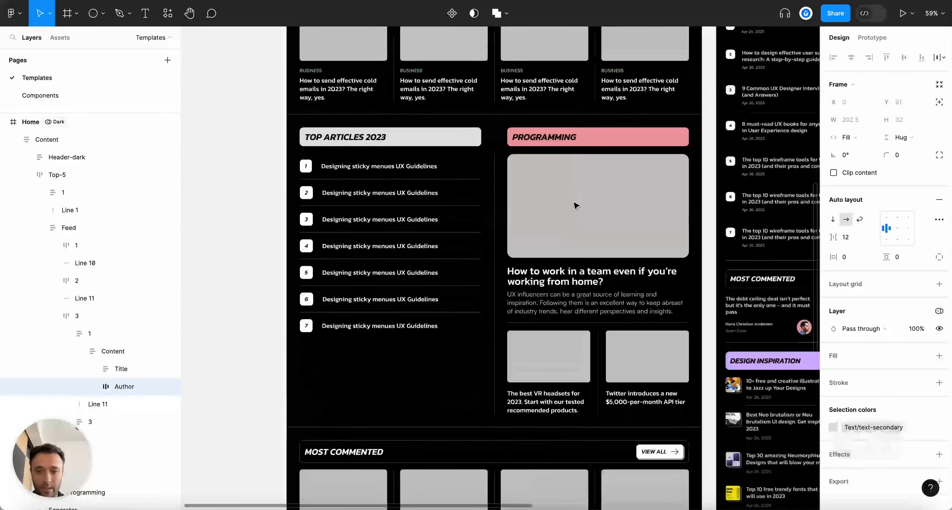
{"action": "scroll", "coordinate": [575, 205], "scroll_direction": "down", "scroll_amount": 5}
{"action": "key", "text": "Escape"}
{"action": "scroll", "coordinate": [551, 332], "scroll_direction": "right", "scroll_amount": 5}
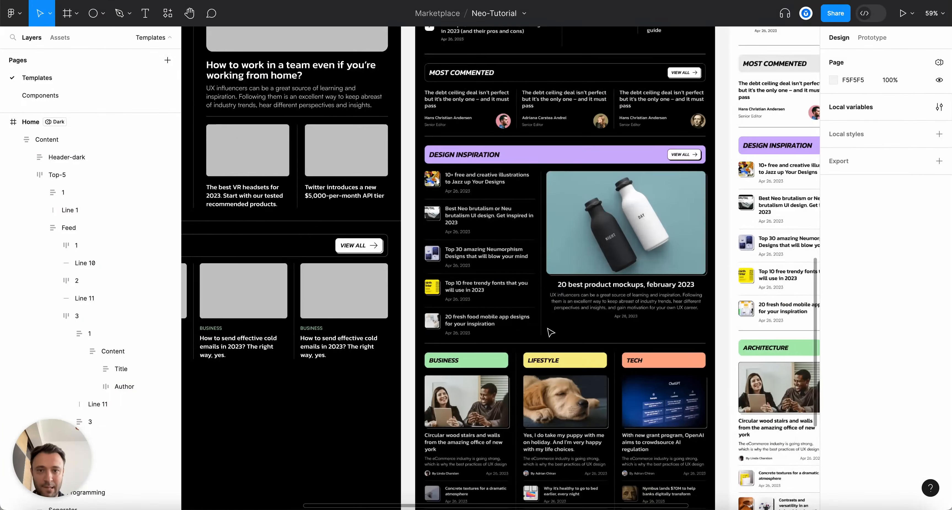
{"action": "scroll", "coordinate": [551, 333], "scroll_direction": "down", "scroll_amount": 5}
{"action": "scroll", "coordinate": [511, 330], "scroll_direction": "up", "scroll_amount": 3}
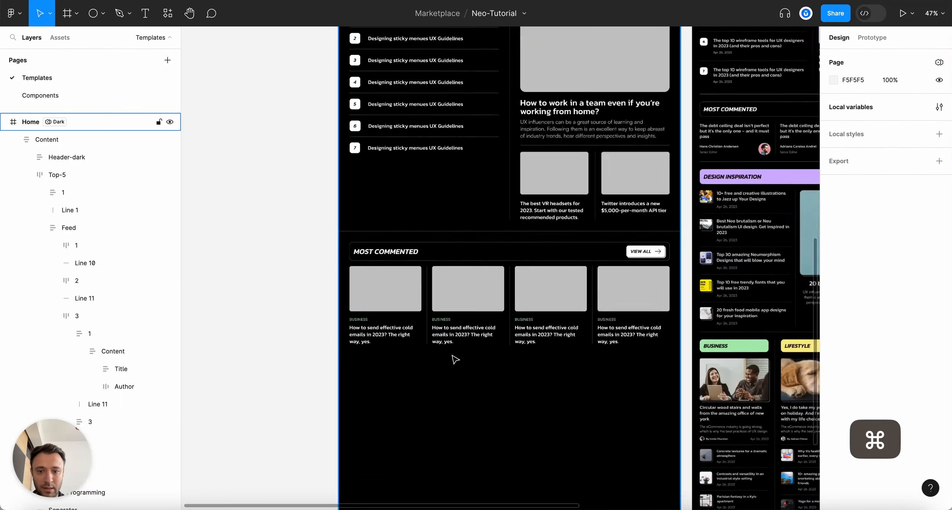
{"action": "left_click", "coordinate": [388, 280], "text": "super"}
{"action": "key", "text": "BackSpace"}
{"action": "left_click", "coordinate": [454, 292], "text": "super"}
{"action": "key", "text": "super+BackSpace"}
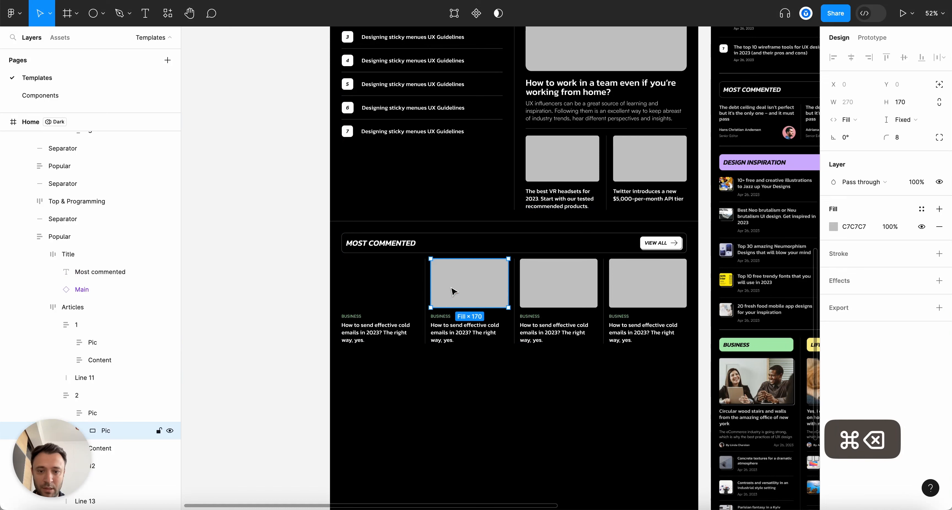
{"action": "key", "text": "BackSpace"}
{"action": "left_click", "coordinate": [565, 284], "text": "super"}
{"action": "left_click", "coordinate": [650, 292], "text": "shift+super"}
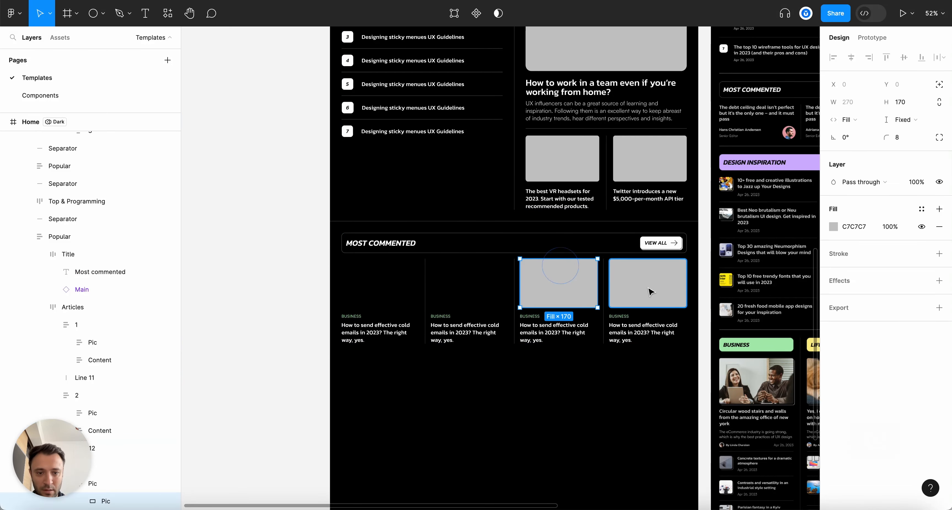
{"action": "key", "text": "BackSpace"}
{"action": "key", "text": "Escape"}
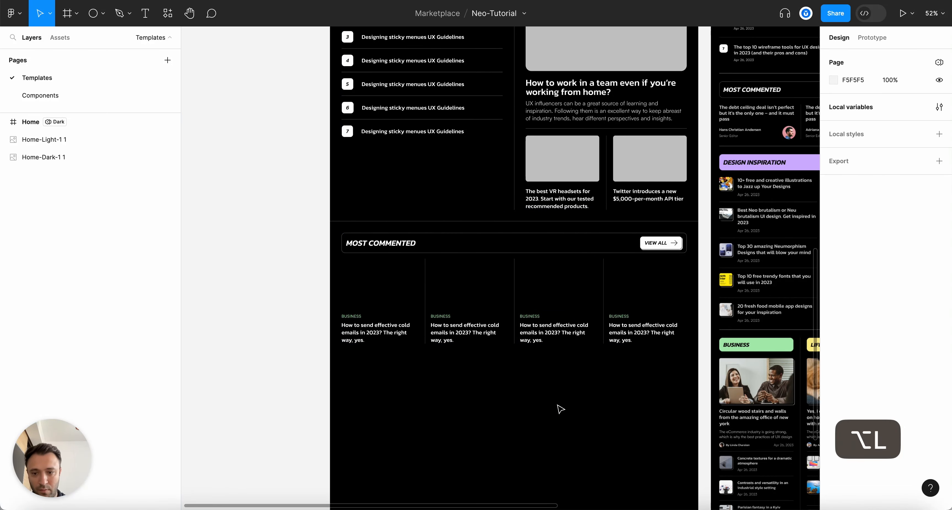
Delete the empty picture frames from the first two Most Commented cards
{"action": "left_click", "coordinate": [347, 330]}
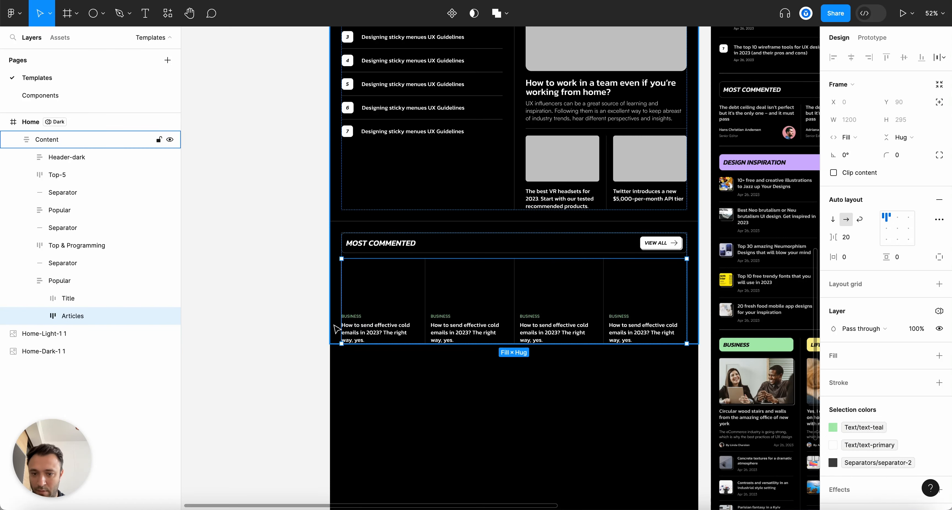
{"action": "left_click", "coordinate": [375, 329]}
{"action": "left_click", "coordinate": [53, 333]}
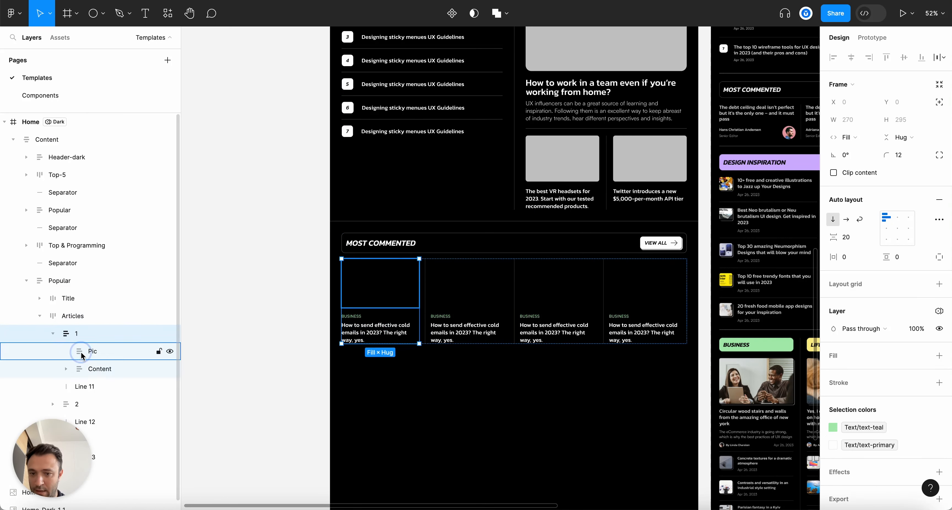
{"action": "left_click", "coordinate": [81, 351]}
{"action": "key", "text": "BackSpace"}
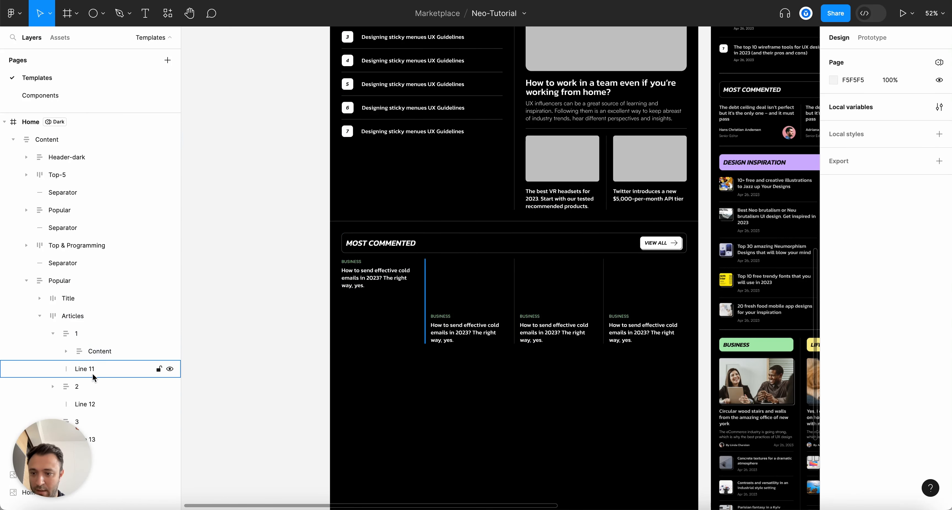
{"action": "left_click", "coordinate": [54, 386]}
{"action": "left_click", "coordinate": [104, 407]}
{"action": "key", "text": "BackSpace"}
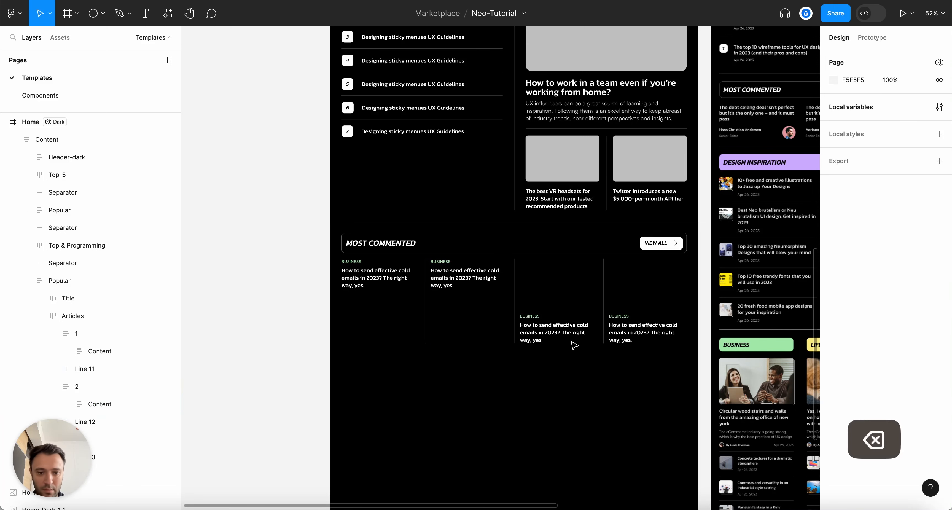
Delete the empty picture frames from the third and fourth cards
{"action": "left_click", "coordinate": [548, 291]}
{"action": "left_click", "coordinate": [550, 322], "text": "super"}
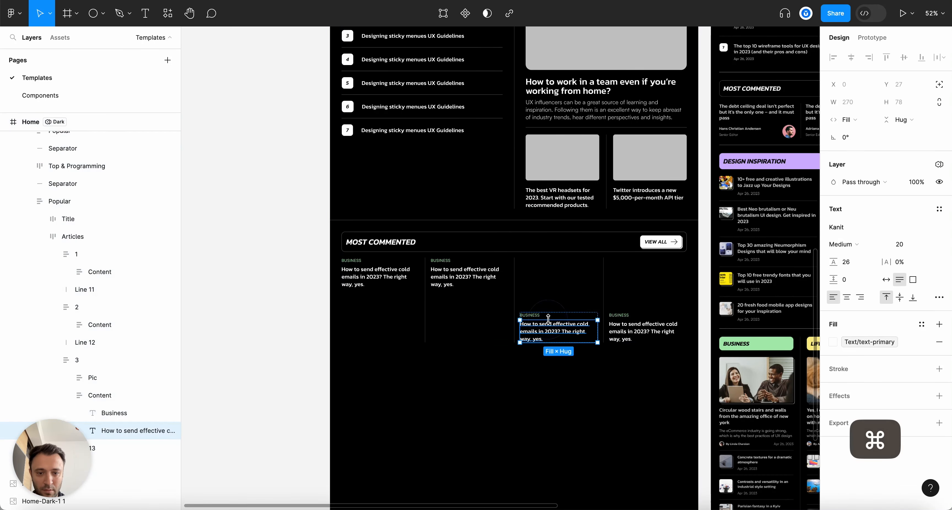
{"action": "left_click", "coordinate": [106, 382]}
{"action": "key", "text": "BackSpace"}
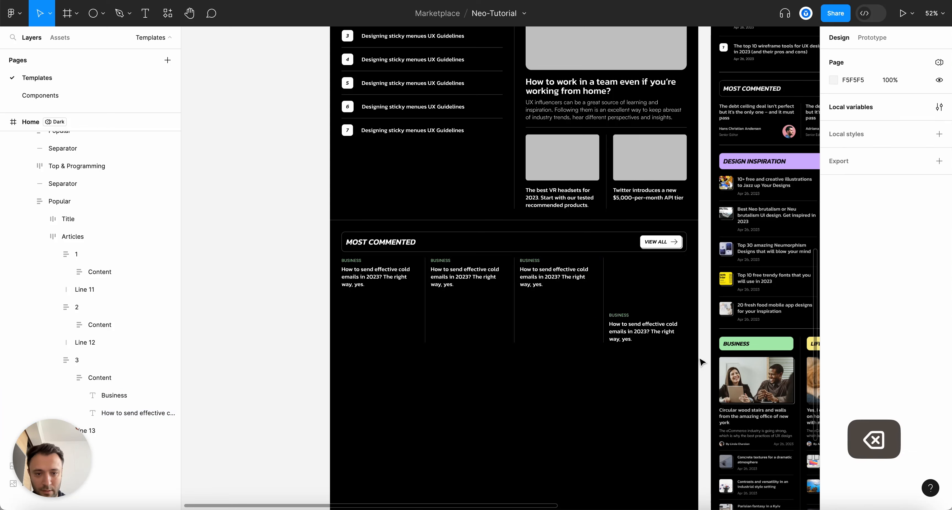
{"action": "left_click", "coordinate": [643, 327], "text": "super"}
{"action": "left_click", "coordinate": [635, 290]}
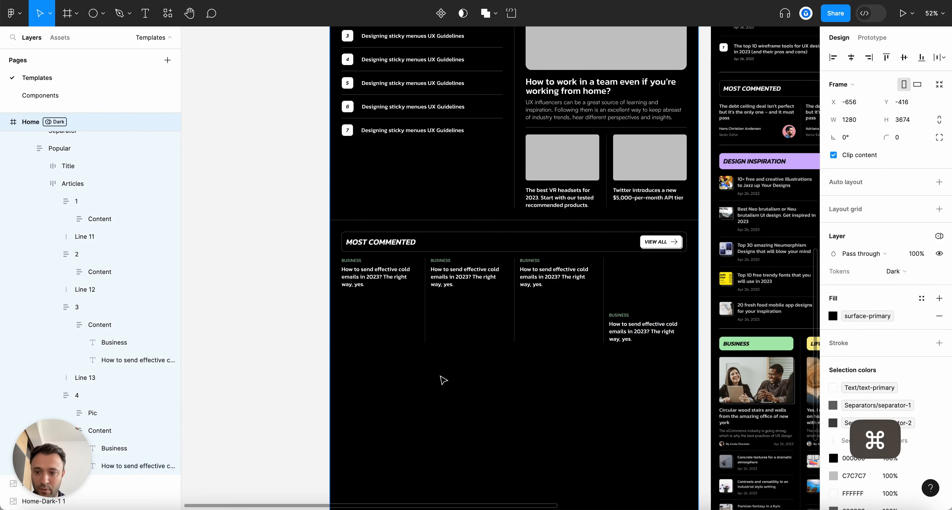
{"action": "left_click", "coordinate": [119, 412]}
{"action": "key", "text": "BackSpace"}
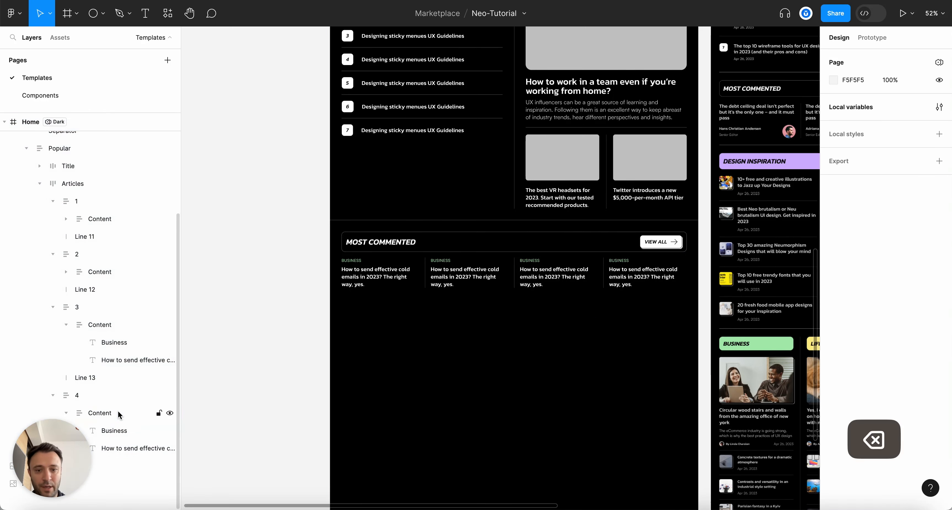
{"action": "scroll", "coordinate": [593, 248], "scroll_direction": "right", "scroll_amount": 6}
{"action": "scroll", "coordinate": [593, 248], "scroll_direction": "down", "scroll_amount": 2}
{"action": "scroll", "coordinate": [593, 248], "scroll_direction": "left", "scroll_amount": 5}
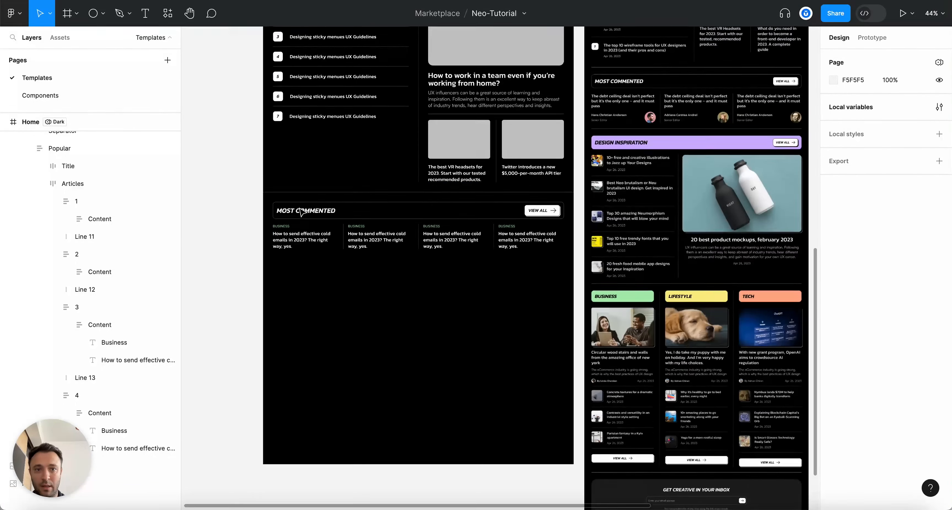
{"action": "scroll", "coordinate": [302, 213], "scroll_direction": "up", "scroll_amount": 5}
Paste the copied author row into each of the four Most Commented cards' text groups
{"action": "left_click", "coordinate": [299, 278], "text": "super"}
{"action": "scroll", "coordinate": [347, 372], "scroll_direction": "up", "scroll_amount": 3}
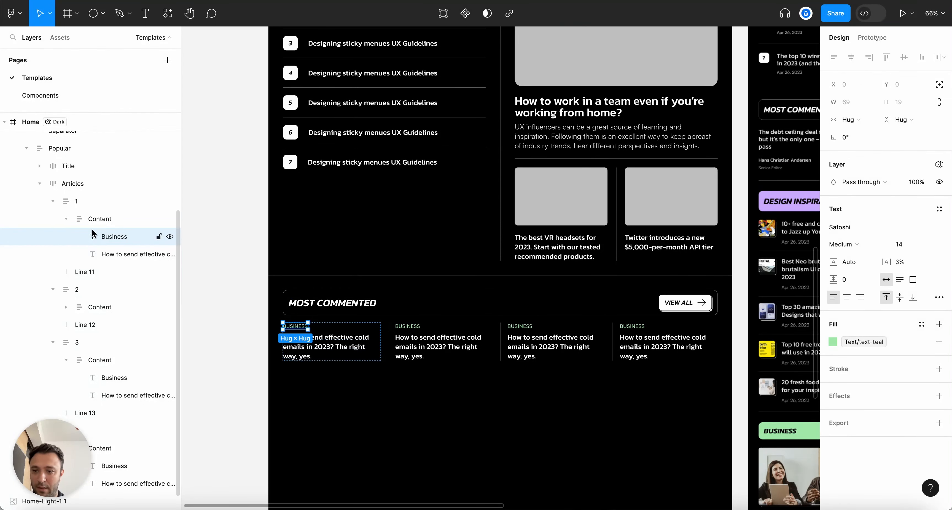
{"action": "left_click", "coordinate": [70, 219]}
{"action": "key", "text": "super+v"}
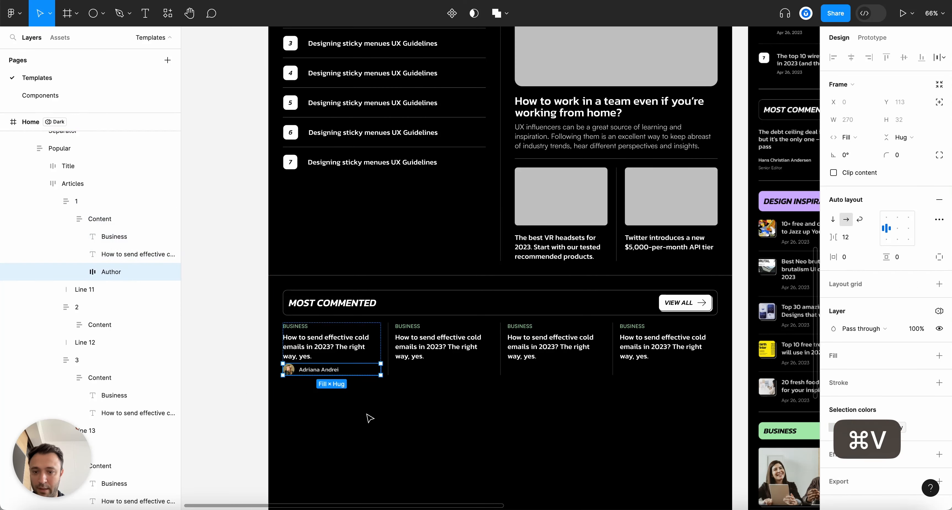
{"action": "scroll", "coordinate": [364, 410], "scroll_direction": "up", "scroll_amount": 5}
{"action": "left_click", "coordinate": [468, 306]}
{"action": "key", "text": "super+v"}
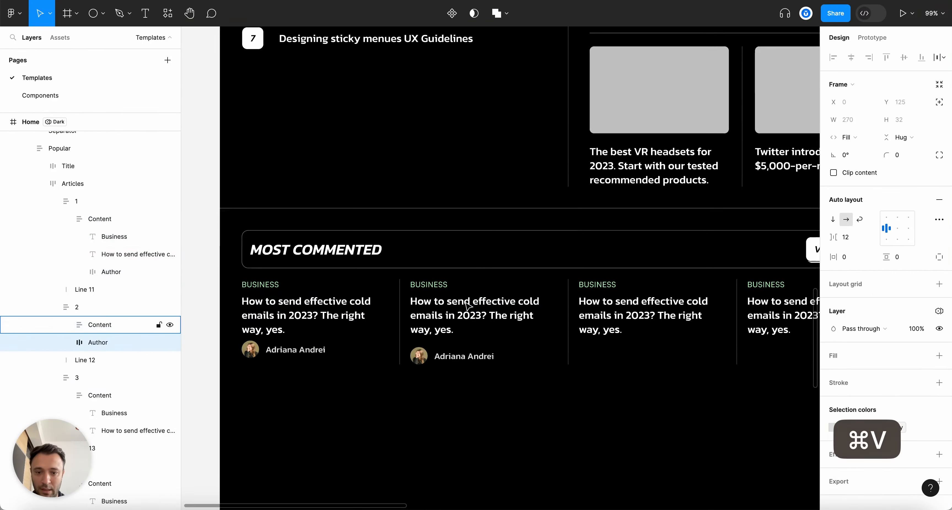
{"action": "scroll", "coordinate": [541, 329], "scroll_direction": "right", "scroll_amount": 3}
{"action": "left_click", "coordinate": [542, 325]}
{"action": "key", "text": "super+v"}
{"action": "scroll", "coordinate": [671, 327], "scroll_direction": "right", "scroll_amount": 3}
{"action": "left_click", "coordinate": [671, 327]}
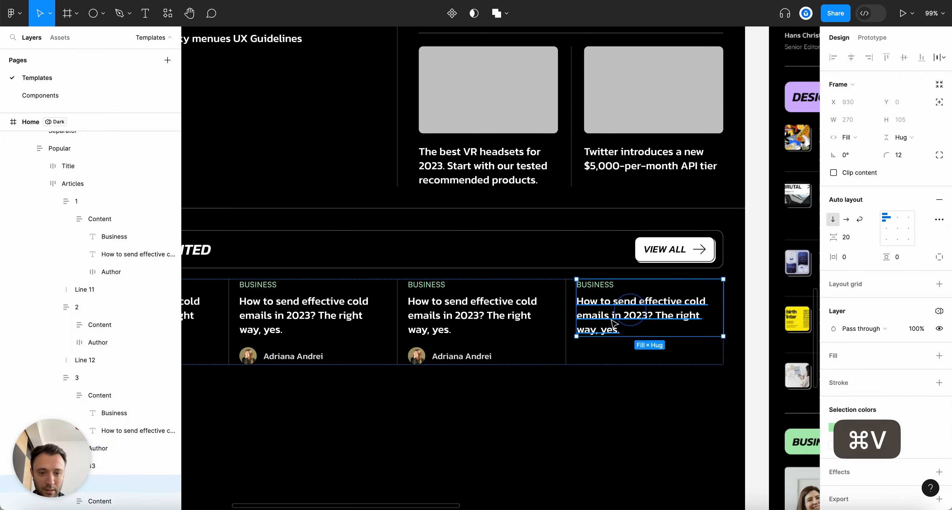
{"action": "key", "text": "super+v"}
{"action": "scroll", "coordinate": [670, 326], "scroll_direction": "down", "scroll_amount": 5}
{"action": "scroll", "coordinate": [364, 348], "scroll_direction": "right", "scroll_amount": 3}
Clear the selection, then select the first card's BUSINESS label and second card's text group
{"action": "key", "text": "Escape"}
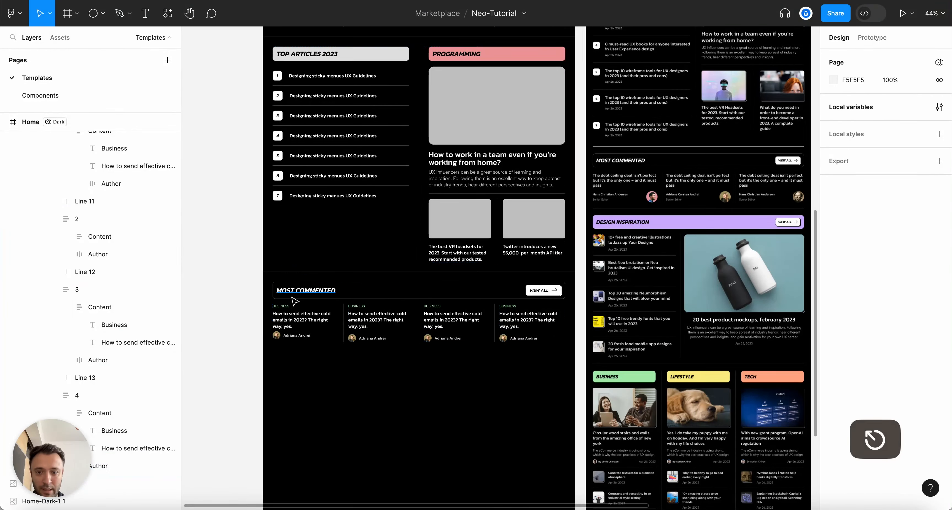
{"action": "scroll", "coordinate": [294, 307], "scroll_direction": "up", "scroll_amount": 4}
{"action": "left_click", "coordinate": [283, 313]}
{"action": "left_click", "coordinate": [411, 330]}
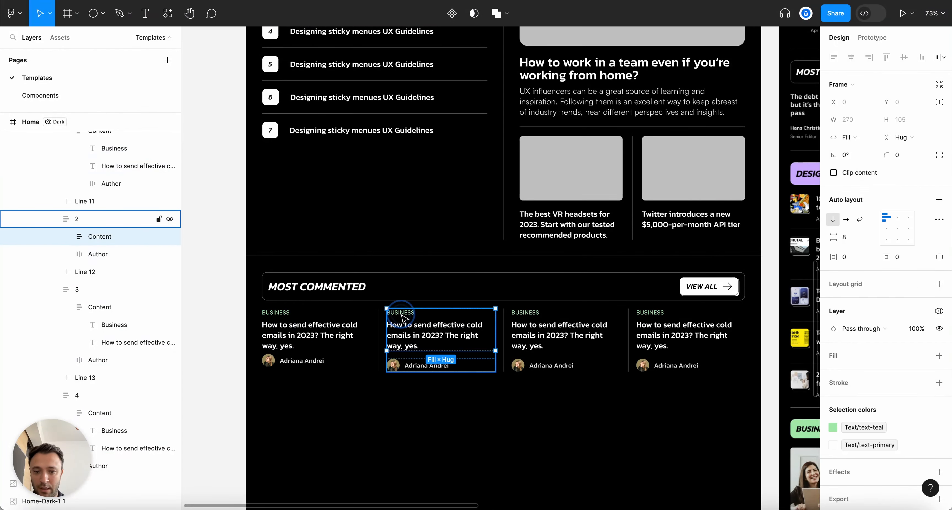
{"action": "scroll", "coordinate": [491, 327], "scroll_direction": "up", "scroll_amount": 6}
{"action": "scroll", "coordinate": [541, 209], "scroll_direction": "down", "scroll_amount": 4}
Replace the second card's BUSINESS label with a copy of the DESIGN label
{"action": "scroll", "coordinate": [540, 209], "scroll_direction": "up", "scroll_amount": 5}
{"action": "scroll", "coordinate": [540, 210], "scroll_direction": "down", "scroll_amount": 2}
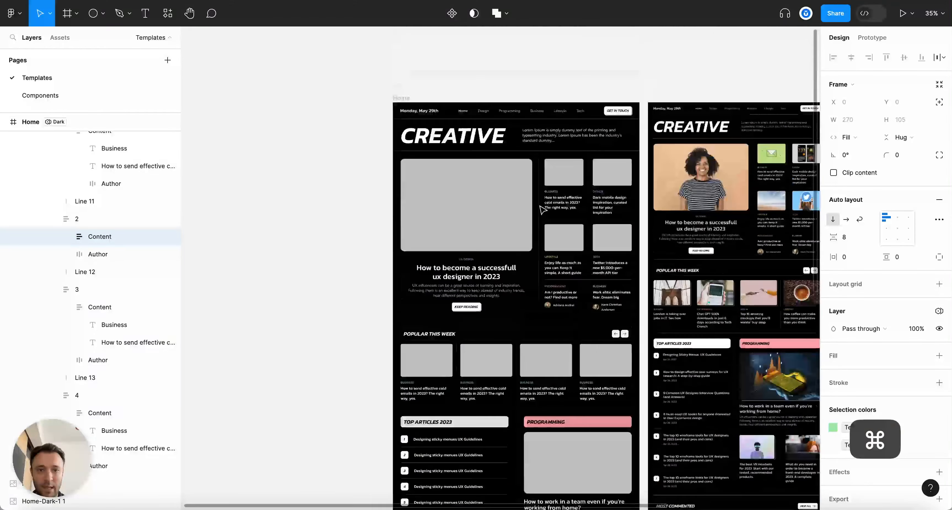
{"action": "left_click", "coordinate": [601, 192], "text": "super"}
{"action": "scroll", "coordinate": [604, 191], "scroll_direction": "up", "scroll_amount": 6}
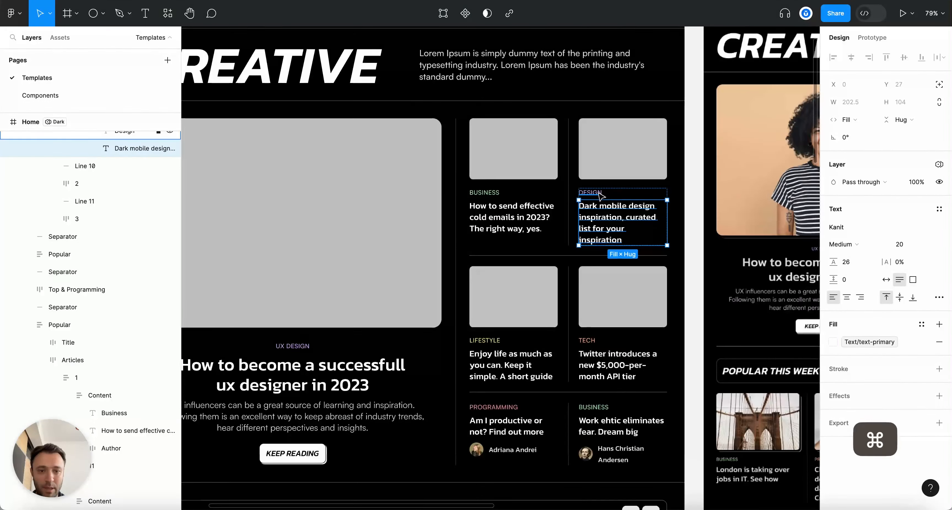
{"action": "left_click", "coordinate": [597, 191], "text": "super"}
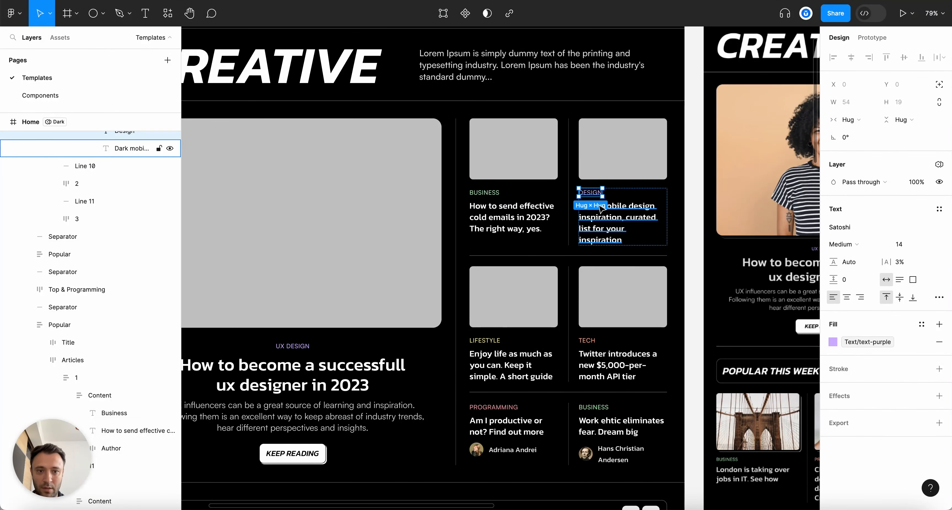
{"action": "key", "text": "super+c"}
{"action": "scroll", "coordinate": [628, 258], "scroll_direction": "down", "scroll_amount": 5}
{"action": "scroll", "coordinate": [591, 259], "scroll_direction": "down", "scroll_amount": 5}
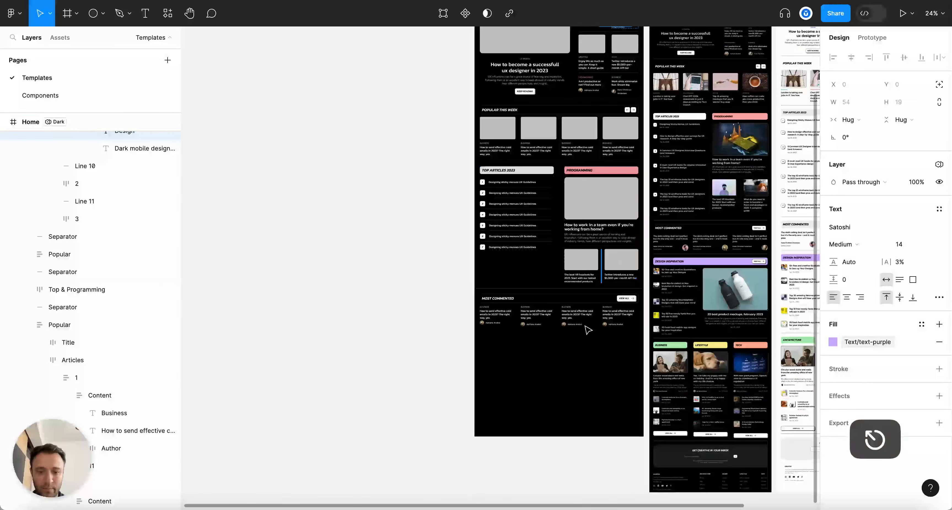
{"action": "scroll", "coordinate": [530, 337], "scroll_direction": "up", "scroll_amount": 4}
{"action": "scroll", "coordinate": [520, 245], "scroll_direction": "up", "scroll_amount": 4}
{"action": "left_click", "coordinate": [503, 251], "text": "super"}
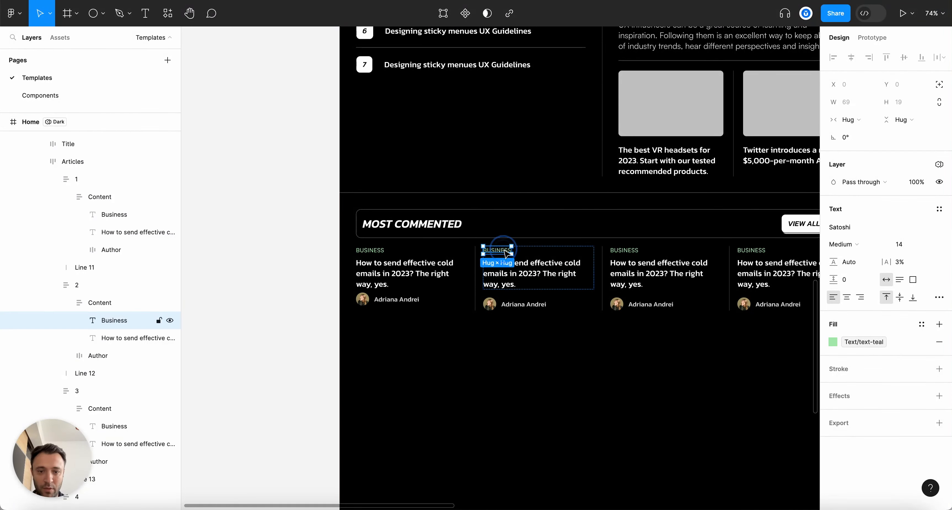
{"action": "key", "text": "super+v"}
Make the third card's category label read TECH using the copied TECH label
{"action": "scroll", "coordinate": [591, 258], "scroll_direction": "up", "scroll_amount": 10}
{"action": "scroll", "coordinate": [591, 259], "scroll_direction": "right", "scroll_amount": 3}
{"action": "scroll", "coordinate": [674, 308], "scroll_direction": "up", "scroll_amount": 6}
{"action": "left_click", "coordinate": [658, 153], "text": "super"}
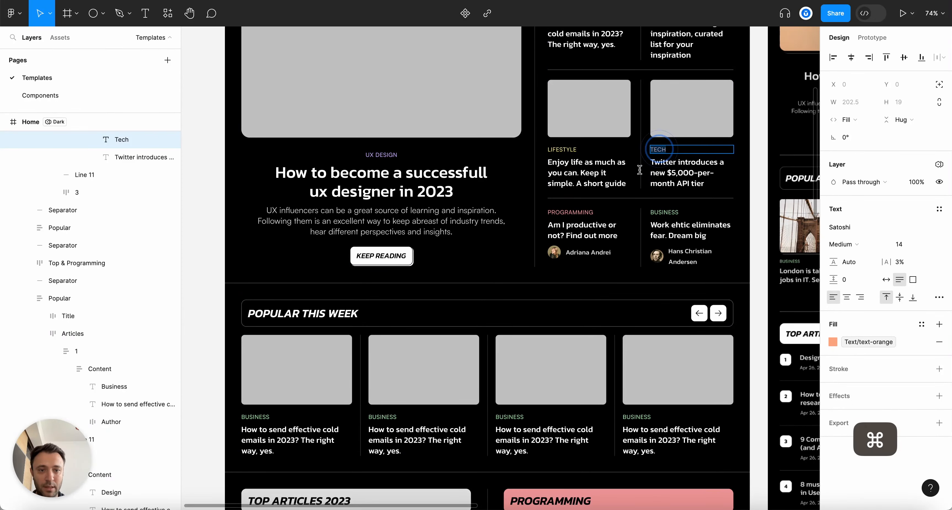
{"action": "key", "text": "super+c"}
{"action": "scroll", "coordinate": [554, 332], "scroll_direction": "down", "scroll_amount": 10}
{"action": "left_click", "coordinate": [524, 315], "text": "super"}
{"action": "left_click", "coordinate": [532, 317], "text": "super"}
{"action": "key", "text": "super+z"}
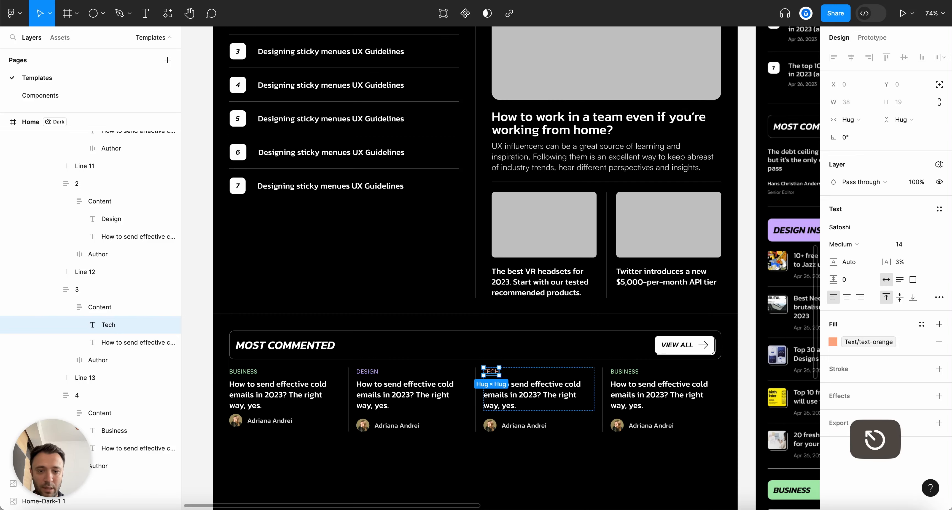
{"action": "left_click", "coordinate": [858, 122]}
{"action": "left_click", "coordinate": [859, 129]}
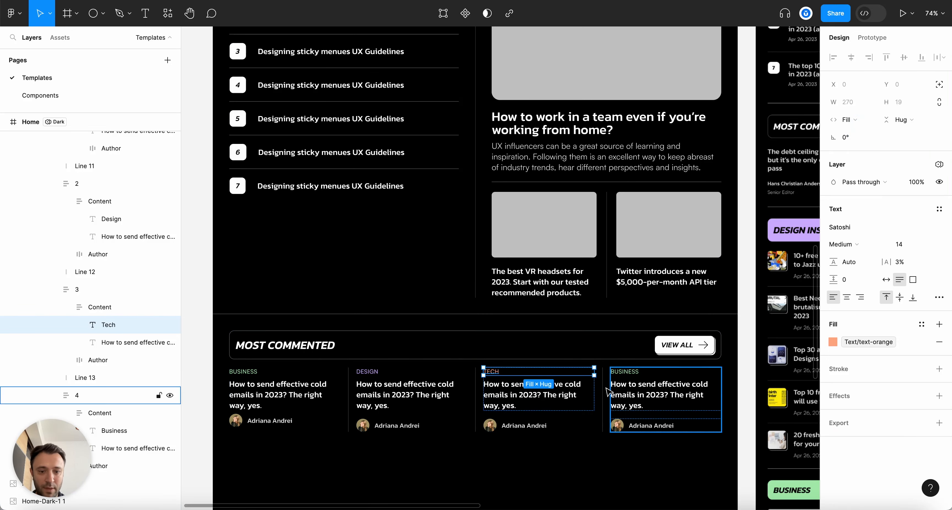
Set the fourth BUSINESS, the DESIGN and the first BUSINESS labels' width to Fill container
{"action": "left_click", "coordinate": [625, 371], "text": "super"}
{"action": "scroll", "coordinate": [694, 399], "scroll_direction": "up", "scroll_amount": 5}
{"action": "left_click", "coordinate": [863, 121]}
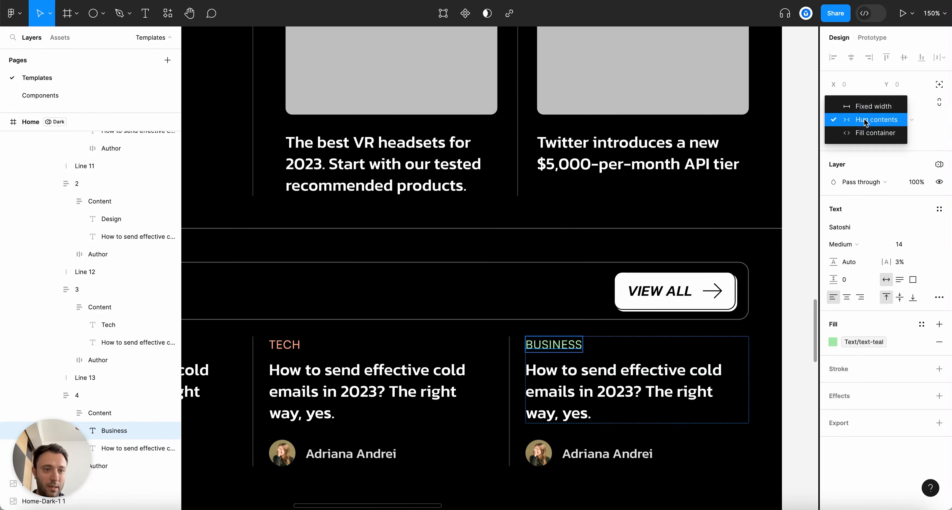
{"action": "left_click", "coordinate": [873, 135]}
{"action": "scroll", "coordinate": [718, 187], "scroll_direction": "down", "scroll_amount": 4}
{"action": "scroll", "coordinate": [718, 187], "scroll_direction": "left", "scroll_amount": 10}
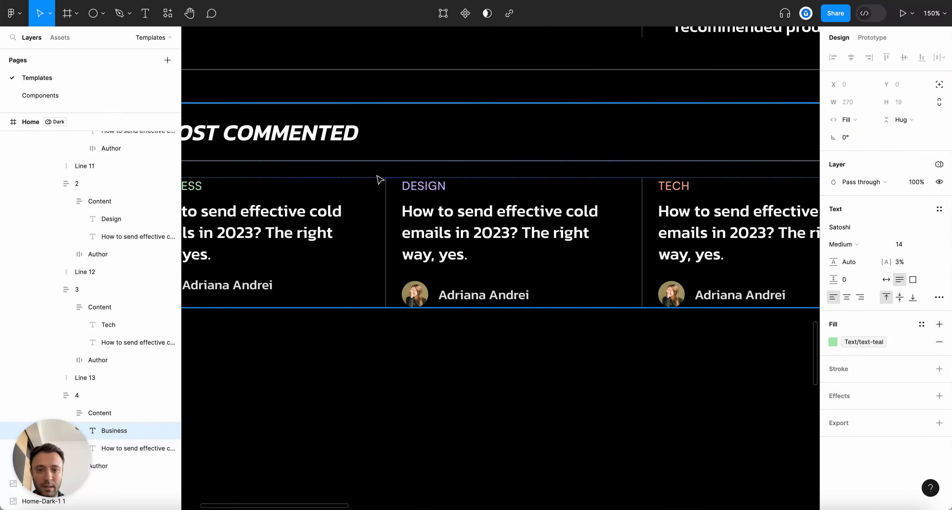
{"action": "left_click", "coordinate": [405, 182], "text": "super"}
{"action": "left_click", "coordinate": [855, 119]}
{"action": "left_click", "coordinate": [873, 132]}
{"action": "scroll", "coordinate": [499, 259], "scroll_direction": "left", "scroll_amount": 6}
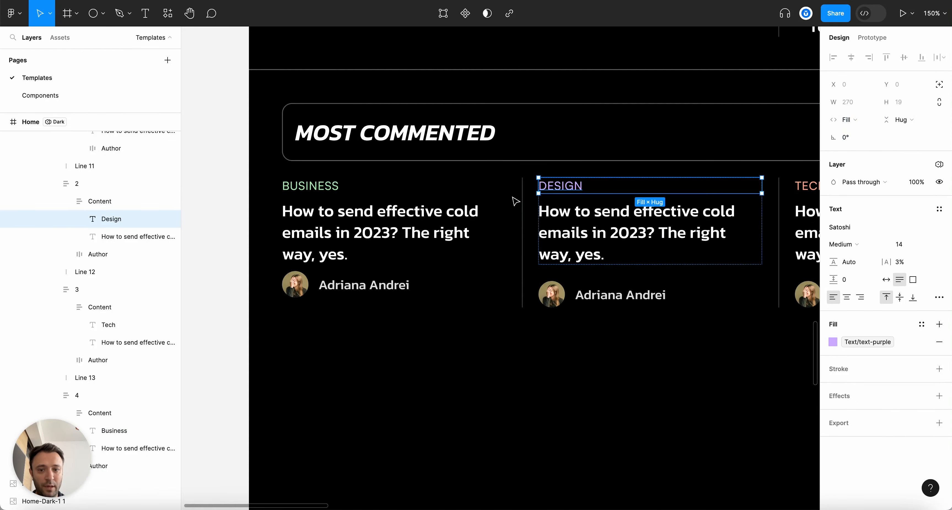
{"action": "left_click", "coordinate": [340, 186], "text": "super"}
{"action": "left_click", "coordinate": [855, 119]}
{"action": "left_click", "coordinate": [853, 133]}
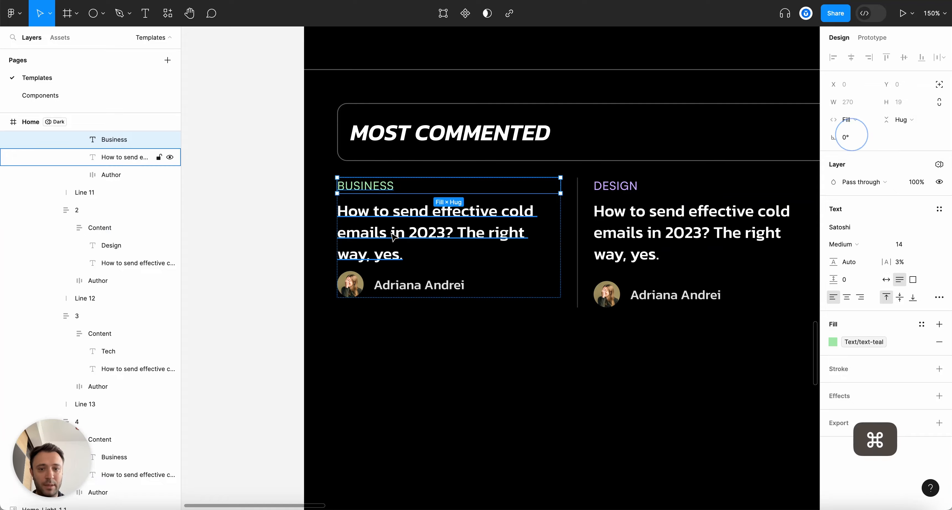
{"action": "scroll", "coordinate": [573, 323], "scroll_direction": "down", "scroll_amount": 5}
{"action": "left_click", "coordinate": [583, 321]}
{"action": "scroll", "coordinate": [583, 321], "scroll_direction": "up", "scroll_amount": 2}
{"action": "scroll", "coordinate": [587, 325], "scroll_direction": "up", "scroll_amount": 7}
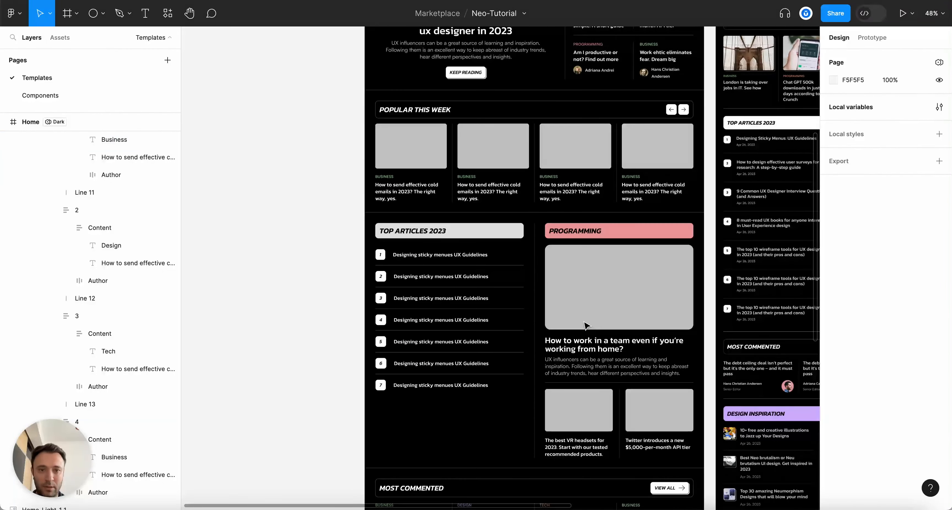
Move the first and second cards' author names above their avatars in Layers
{"action": "scroll", "coordinate": [586, 325], "scroll_direction": "down", "scroll_amount": 8}
{"action": "scroll", "coordinate": [586, 325], "scroll_direction": "right", "scroll_amount": 5}
{"action": "scroll", "coordinate": [696, 304], "scroll_direction": "right", "scroll_amount": 3}
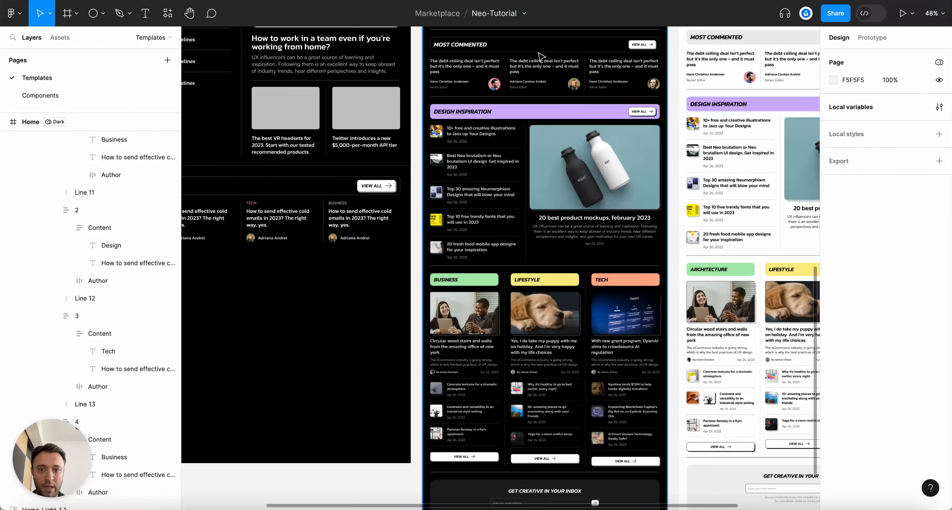
{"action": "scroll", "coordinate": [540, 56], "scroll_direction": "left", "scroll_amount": 6}
{"action": "scroll", "coordinate": [540, 55], "scroll_direction": "right", "scroll_amount": 5}
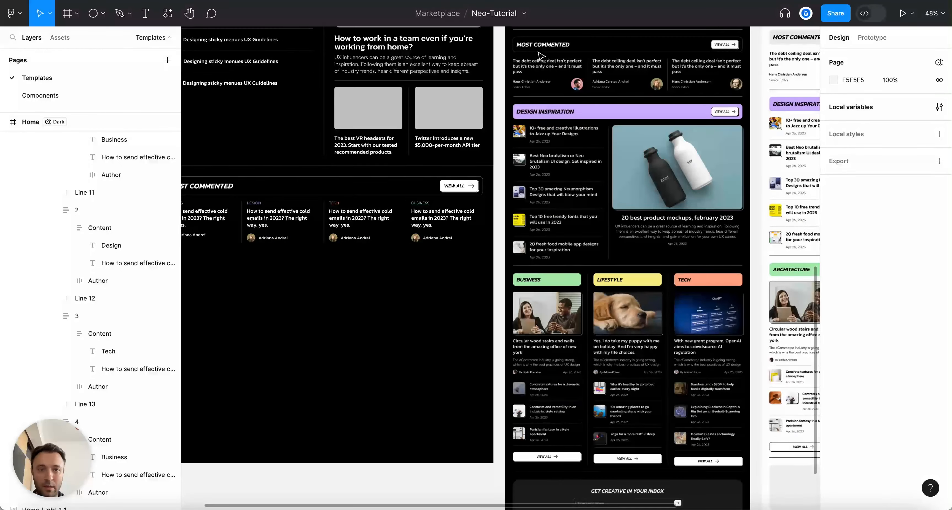
{"action": "scroll", "coordinate": [516, 142], "scroll_direction": "left", "scroll_amount": 2}
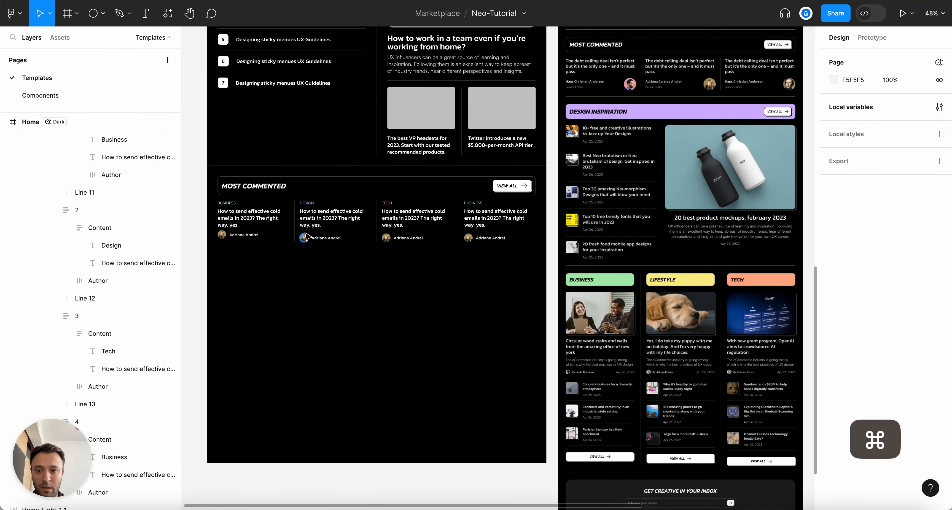
{"action": "scroll", "coordinate": [248, 230], "scroll_direction": "up", "scroll_amount": 8}
{"action": "scroll", "coordinate": [549, 297], "scroll_direction": "right", "scroll_amount": 2}
{"action": "left_click", "coordinate": [443, 277], "text": "super"}
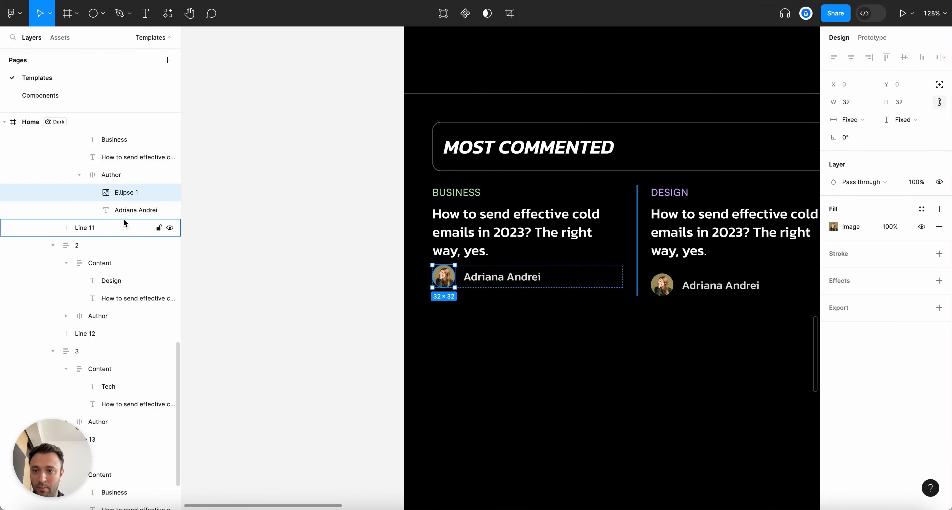
{"action": "left_click", "coordinate": [127, 211]}
{"action": "left_click_drag", "start_coordinate": [131, 195], "coordinate": [131, 192]}
{"action": "scroll", "coordinate": [527, 323], "scroll_direction": "right", "scroll_amount": 2}
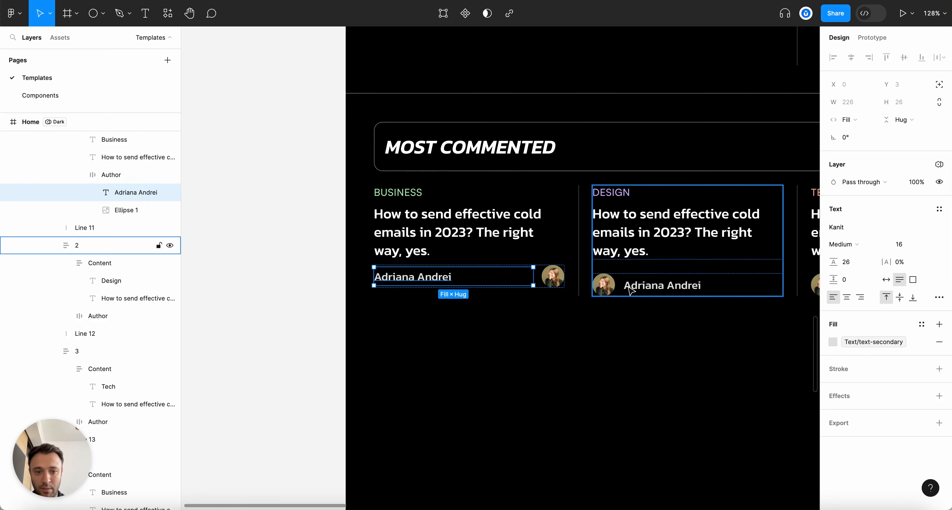
{"action": "left_click", "coordinate": [641, 291]}
{"action": "left_click", "coordinate": [68, 317]}
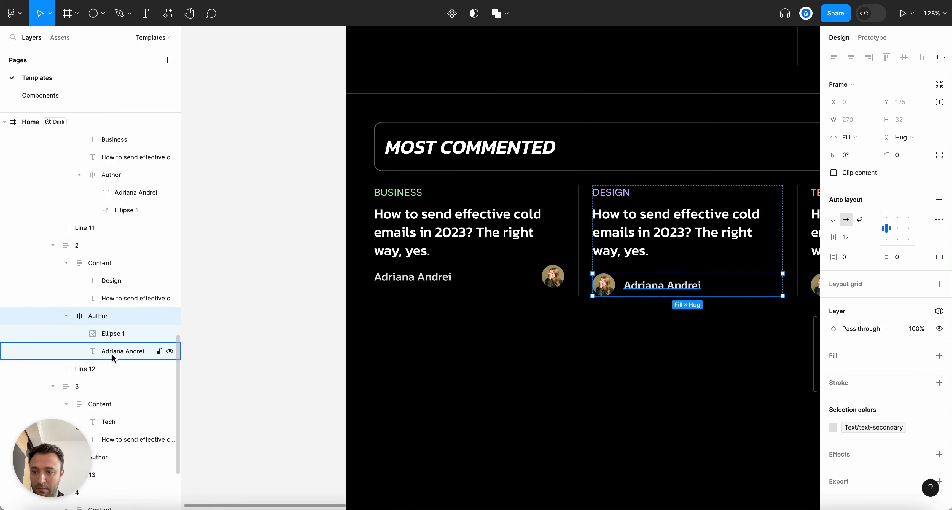
{"action": "left_click", "coordinate": [113, 351]}
{"action": "left_click_drag", "start_coordinate": [113, 351], "coordinate": [118, 338]}
Move the third and last cards' author names ahead of their avatars
{"action": "scroll", "coordinate": [470, 362], "scroll_direction": "right", "scroll_amount": 5}
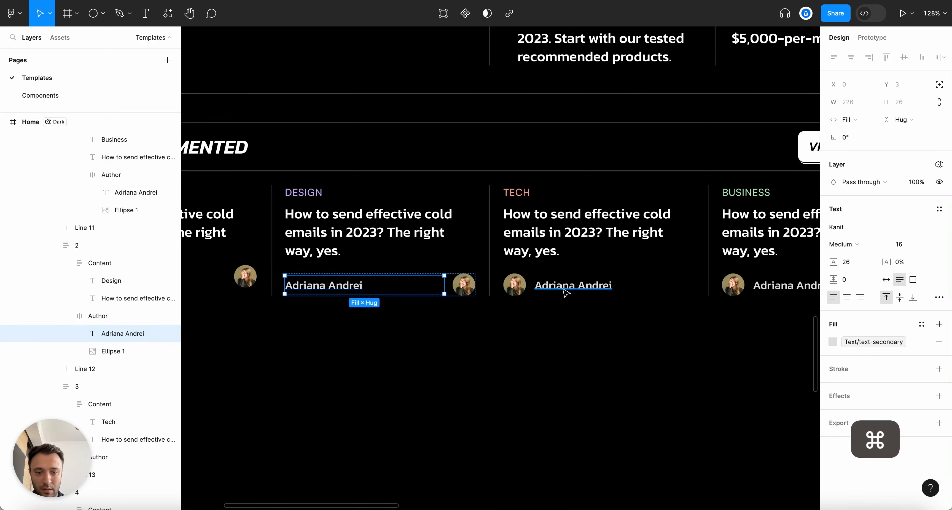
{"action": "left_click", "coordinate": [576, 285], "text": "super"}
{"action": "left_click", "coordinate": [97, 350]}
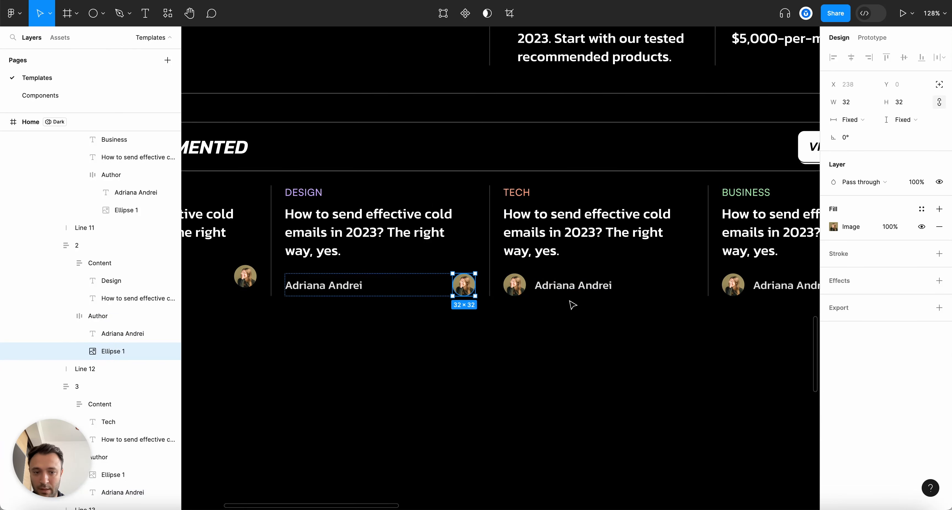
{"action": "left_click", "coordinate": [573, 285], "text": "super"}
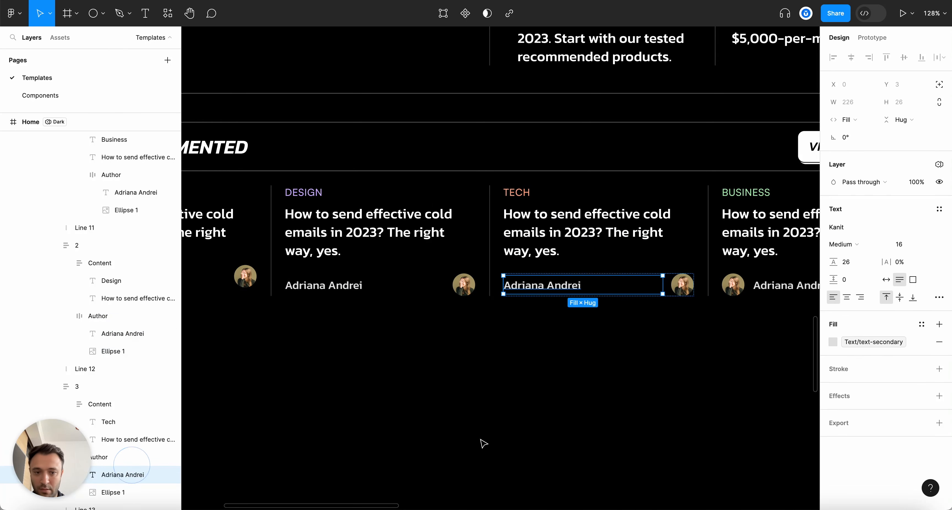
{"action": "scroll", "coordinate": [548, 333], "scroll_direction": "right", "scroll_amount": 5}
{"action": "left_click", "coordinate": [569, 289], "text": "super"}
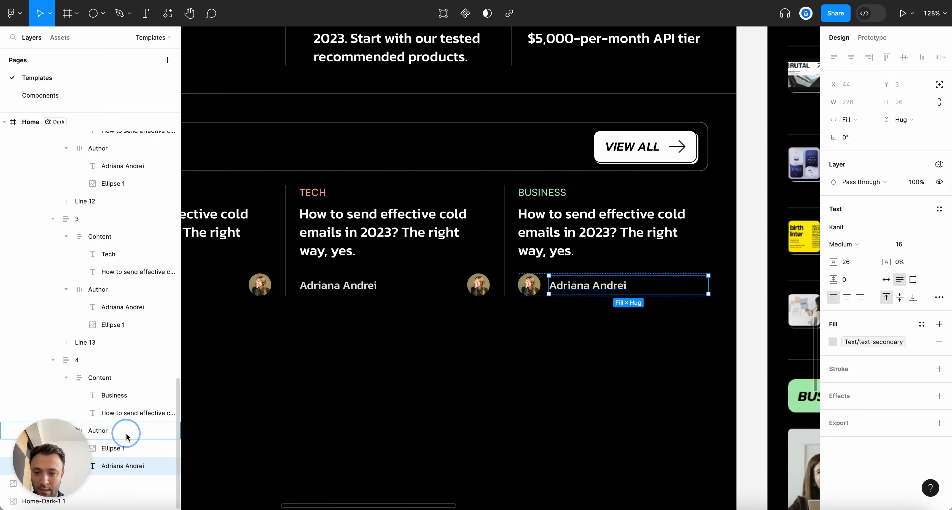
{"action": "left_click_drag", "start_coordinate": [125, 439], "coordinate": [126, 439]}
Duplicate the first card's author name and wrap both copies in an auto-layout frame
{"action": "scroll", "coordinate": [573, 399], "scroll_direction": "down", "scroll_amount": 5}
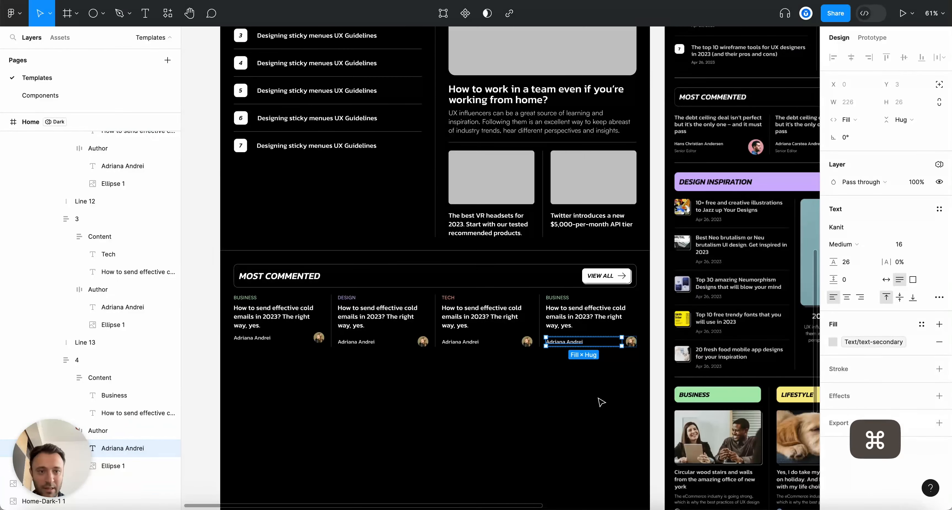
{"action": "scroll", "coordinate": [601, 402], "scroll_direction": "up", "scroll_amount": 3}
{"action": "scroll", "coordinate": [697, 257], "scroll_direction": "down", "scroll_amount": 5}
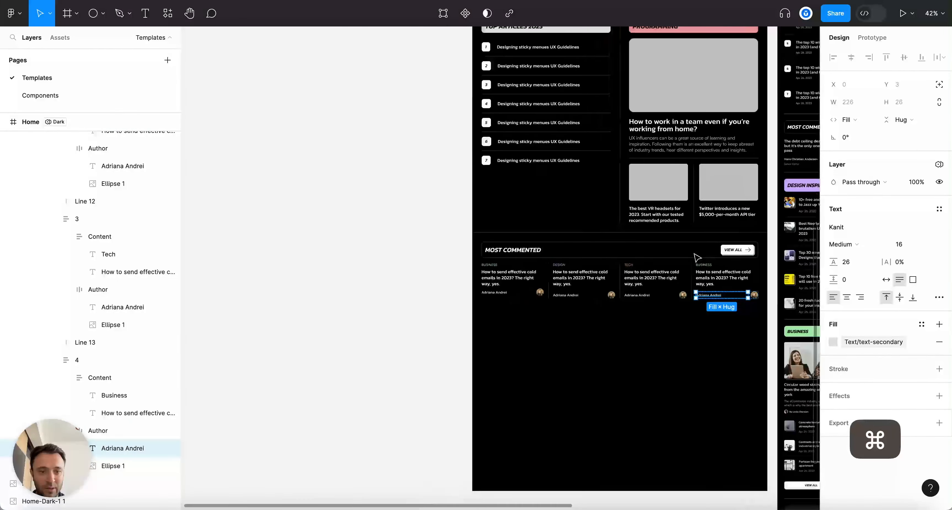
{"action": "scroll", "coordinate": [697, 258], "scroll_direction": "up", "scroll_amount": 10}
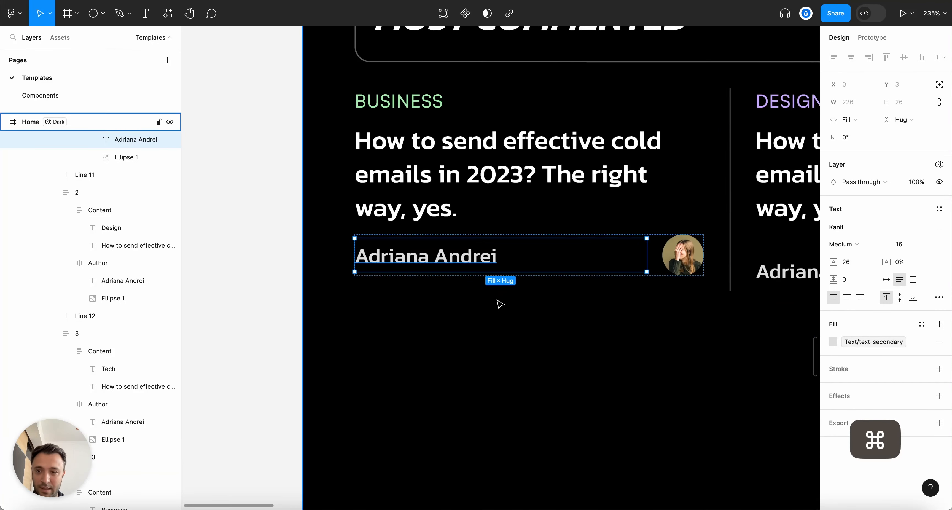
{"action": "scroll", "coordinate": [121, 211], "scroll_direction": "up", "scroll_amount": 2}
{"action": "key", "text": "super+d"}
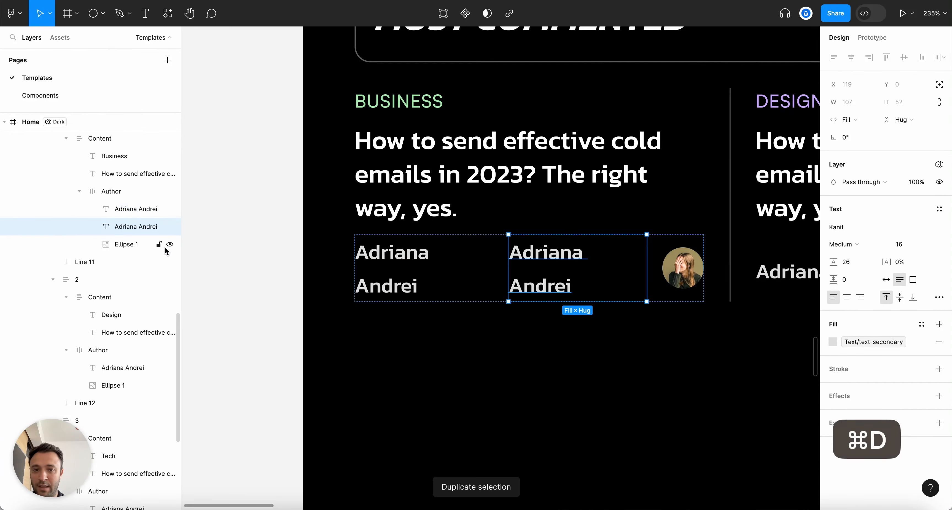
{"action": "left_click", "coordinate": [134, 214], "text": "shift"}
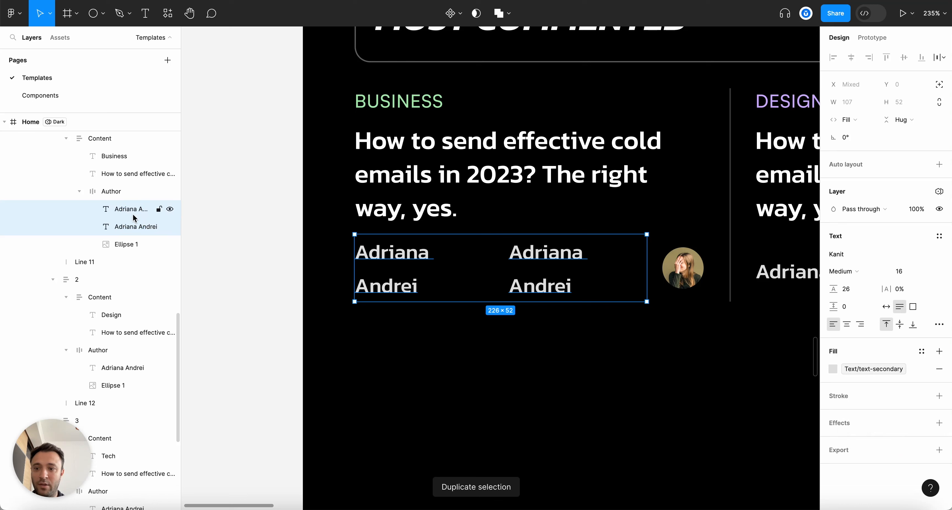
{"action": "key", "text": "shift+a"}
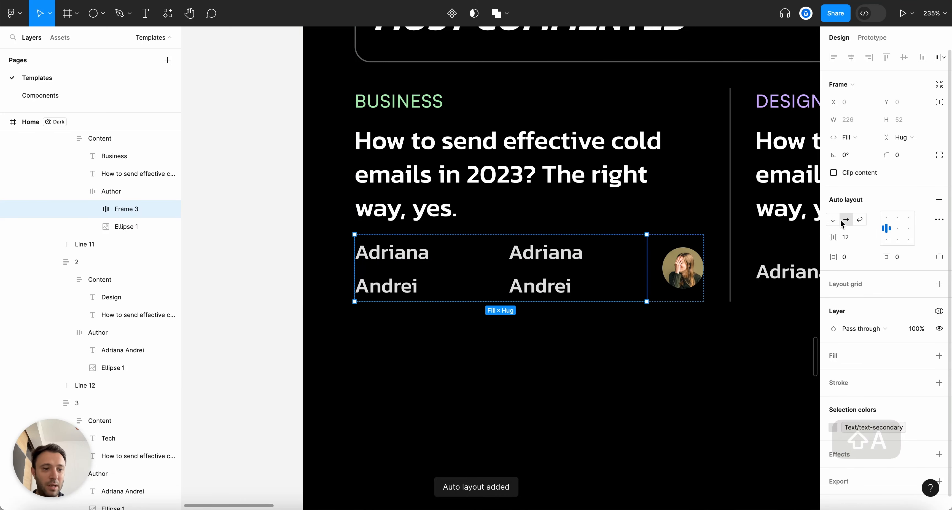
Make the new frame's auto layout vertical with a 4 px gap
{"action": "left_click", "coordinate": [833, 221]}
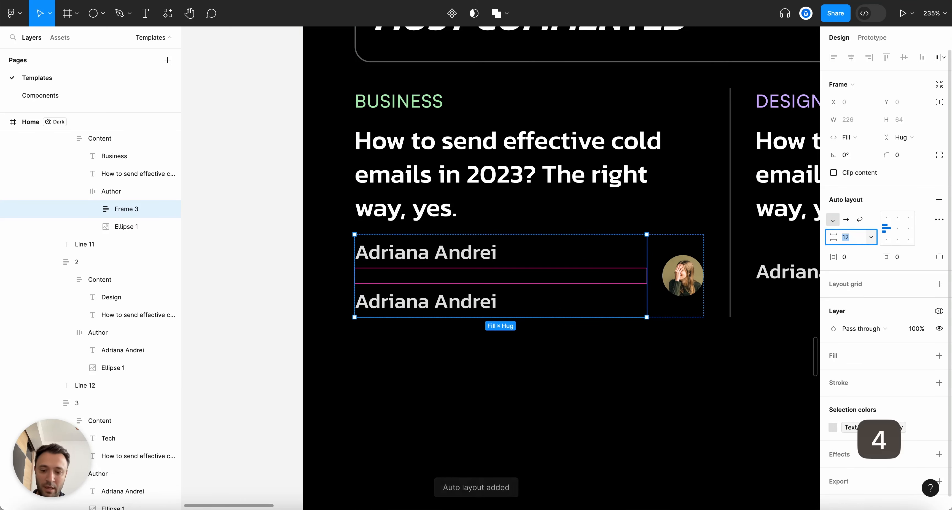
{"action": "type", "text": "4"}
{"action": "key", "text": "Return"}
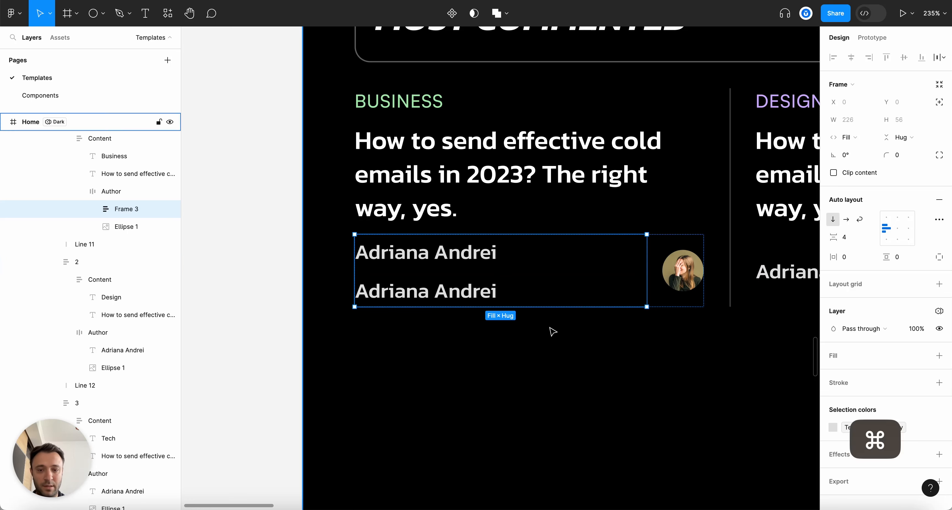
{"action": "scroll", "coordinate": [551, 327], "scroll_direction": "up", "scroll_amount": 3}
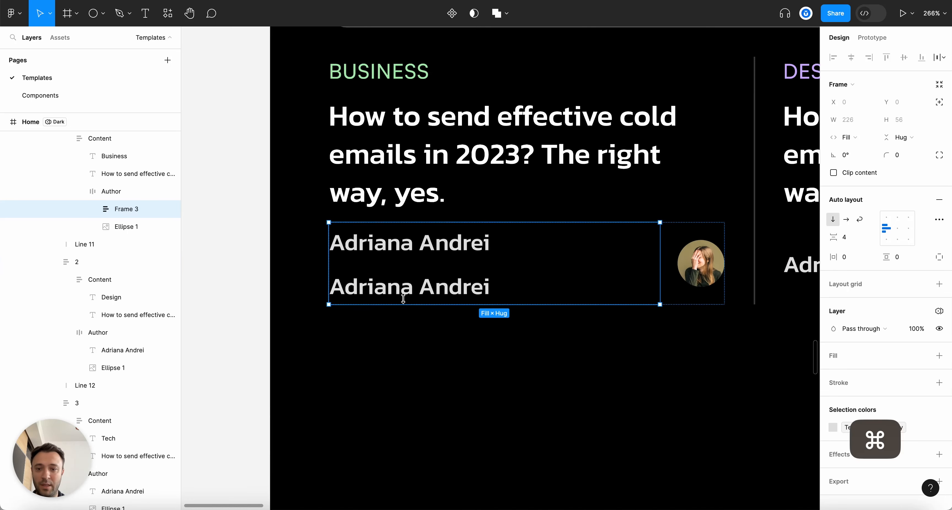
Style the second name line as 12 size, Regular weight, with Auto line height
{"action": "left_click", "coordinate": [414, 250], "text": "super"}
{"action": "left_click", "coordinate": [439, 297], "text": "super"}
{"action": "scroll", "coordinate": [545, 279], "scroll_direction": "down", "scroll_amount": 10}
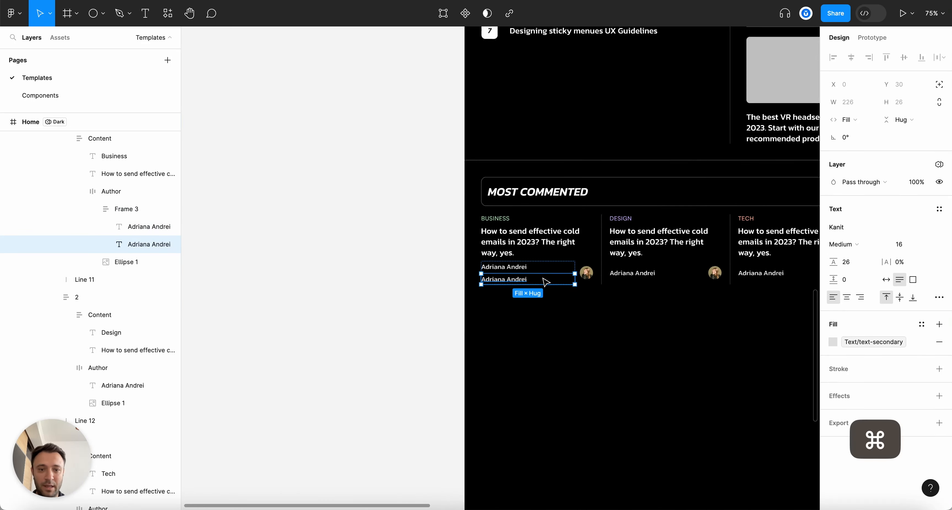
{"action": "scroll", "coordinate": [624, 282], "scroll_direction": "up", "scroll_amount": 4}
{"action": "left_click", "coordinate": [901, 248]}
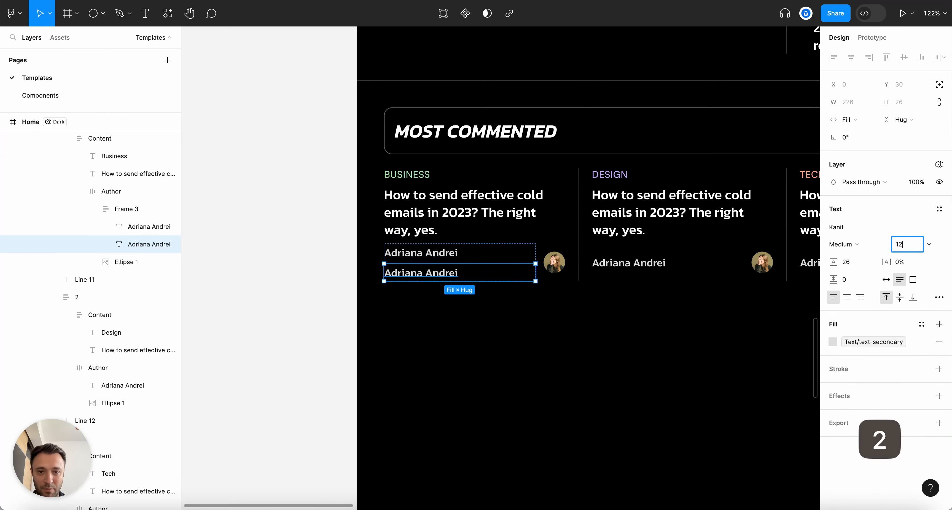
{"action": "key", "text": "Return"}
{"action": "left_click", "coordinate": [831, 247]}
{"action": "left_click", "coordinate": [850, 265]}
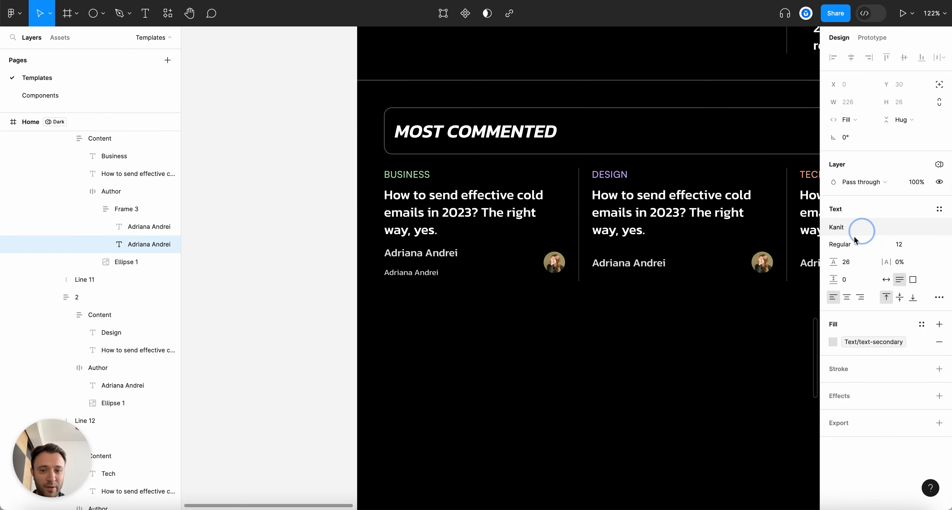
{"action": "scroll", "coordinate": [366, 304], "scroll_direction": "up", "scroll_amount": 5}
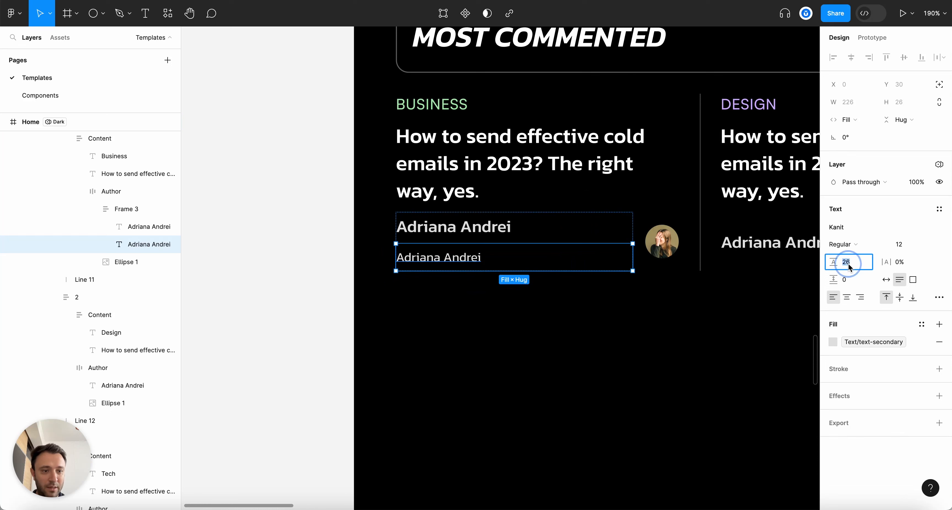
{"action": "type", "text": "a"}
{"action": "key", "text": "Return"}
Change the second line's text to 'Senior Editor' and begin renaming the wrapping frame
{"action": "scroll", "coordinate": [516, 306], "scroll_direction": "right", "scroll_amount": 5}
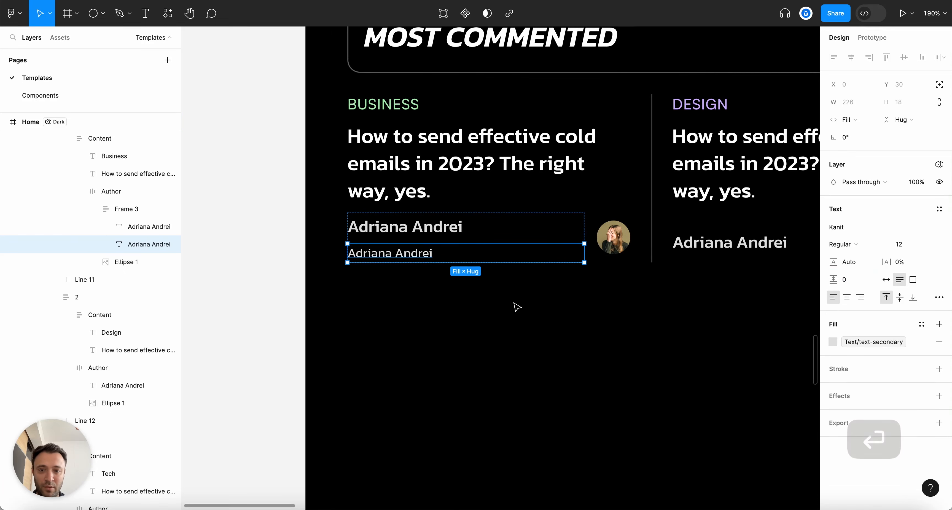
{"action": "double_click", "coordinate": [390, 260]}
{"action": "type", "text": "Senior Editor"}
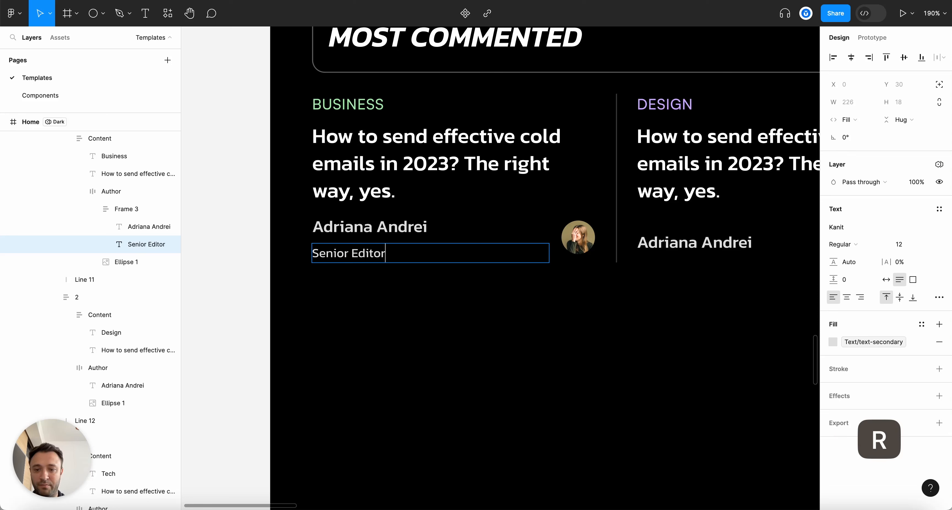
{"action": "left_click", "coordinate": [128, 209]}
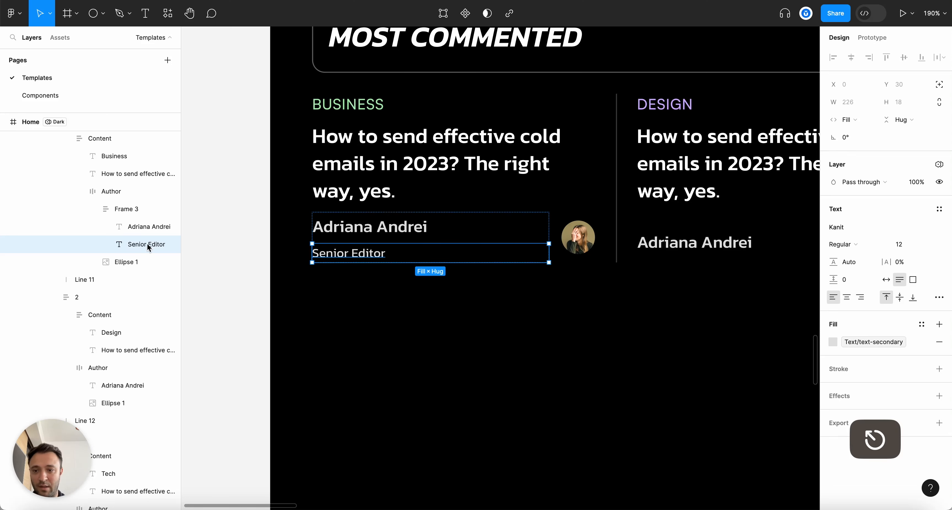
{"action": "left_click", "coordinate": [133, 211]}
{"action": "double_click", "coordinate": [134, 211]}
{"action": "type", "text": "A"}
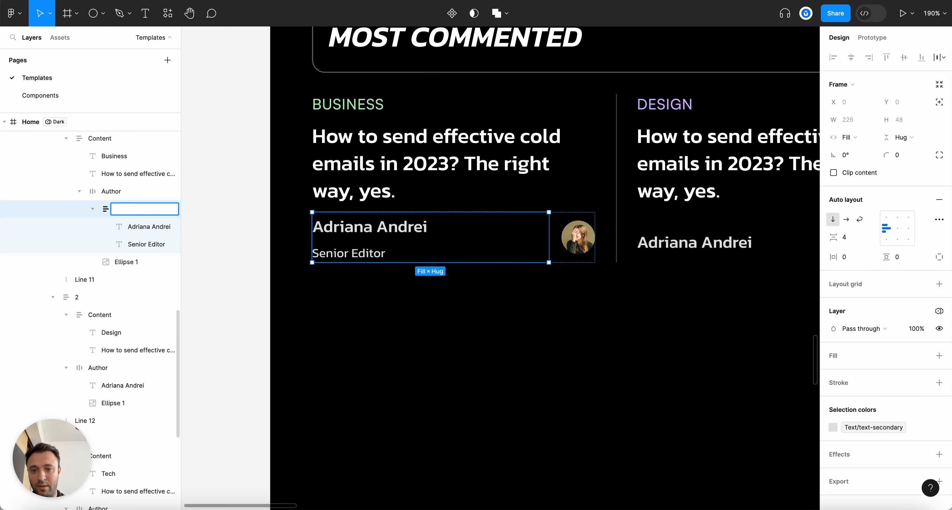
{"action": "type", "text": "A"}
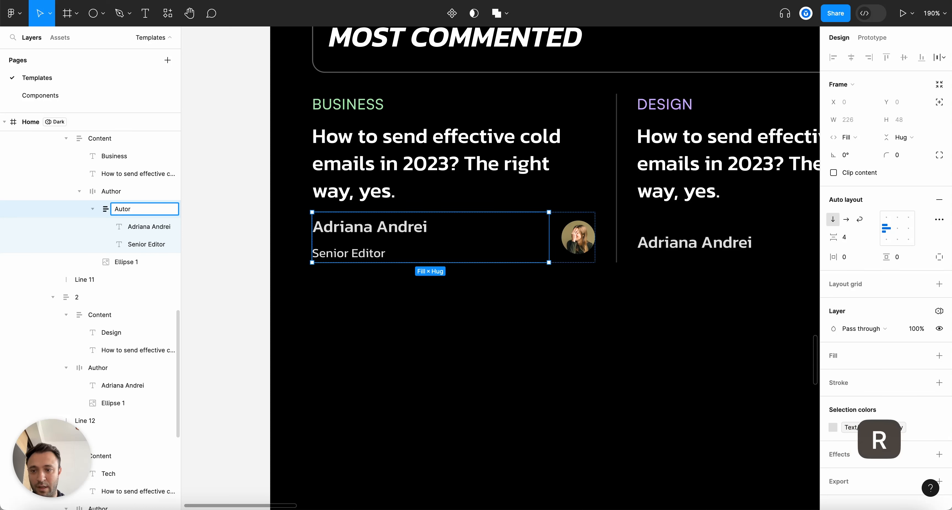
Top-align the avatar within the first card's Author row
{"action": "left_click", "coordinate": [93, 209]}
{"action": "left_click", "coordinate": [111, 191]}
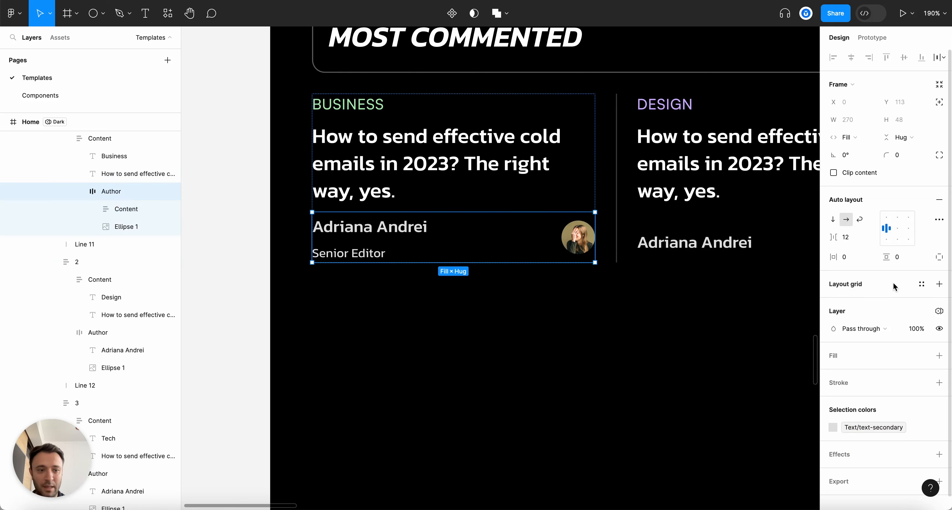
{"action": "scroll", "coordinate": [485, 261], "scroll_direction": "down", "scroll_amount": 5}
{"action": "scroll", "coordinate": [485, 261], "scroll_direction": "up", "scroll_amount": 4}
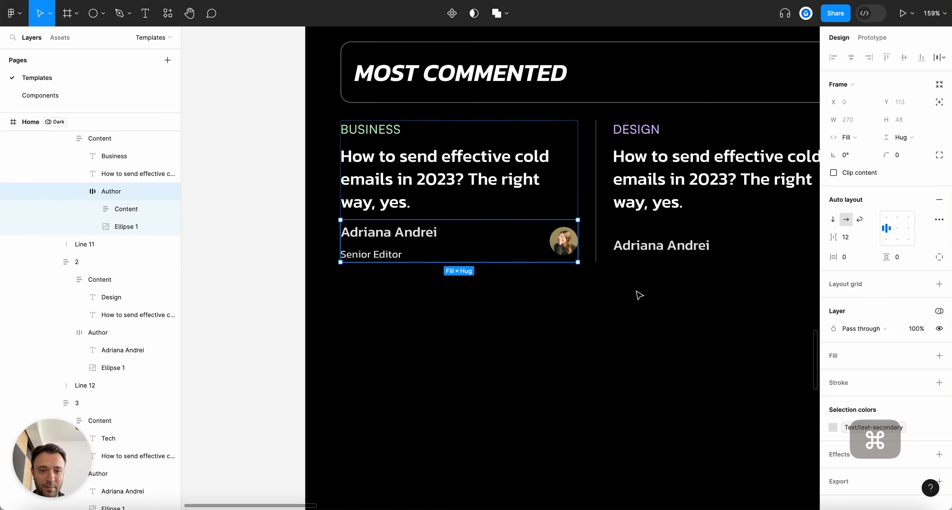
{"action": "left_click", "coordinate": [886, 218]}
{"action": "scroll", "coordinate": [550, 319], "scroll_direction": "down", "scroll_amount": 5}
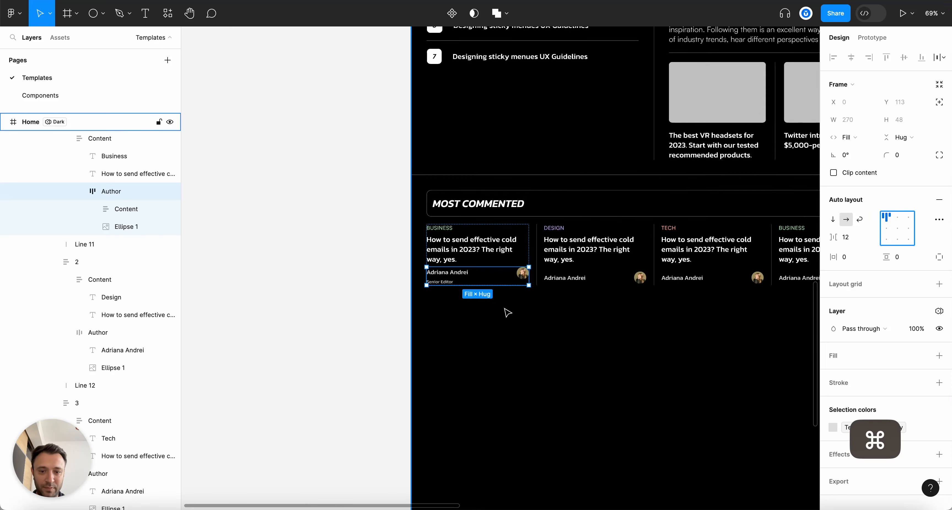
{"action": "scroll", "coordinate": [506, 312], "scroll_direction": "up", "scroll_amount": 4}
Wrap the BUSINESS label and headline in an auto-layout frame named Title
{"action": "left_click", "coordinate": [79, 191]}
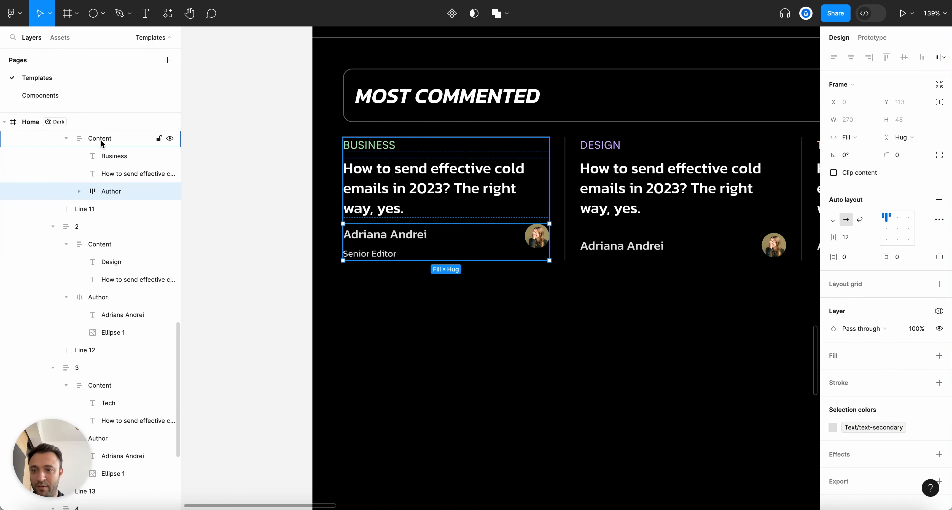
{"action": "left_click", "coordinate": [100, 138]}
{"action": "left_click", "coordinate": [118, 174], "text": "shift"}
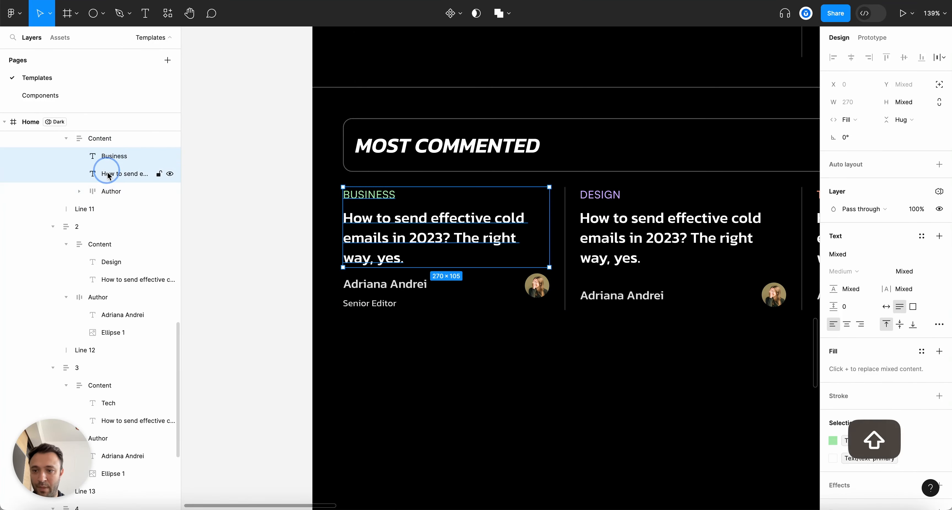
{"action": "key", "text": "shift+a"}
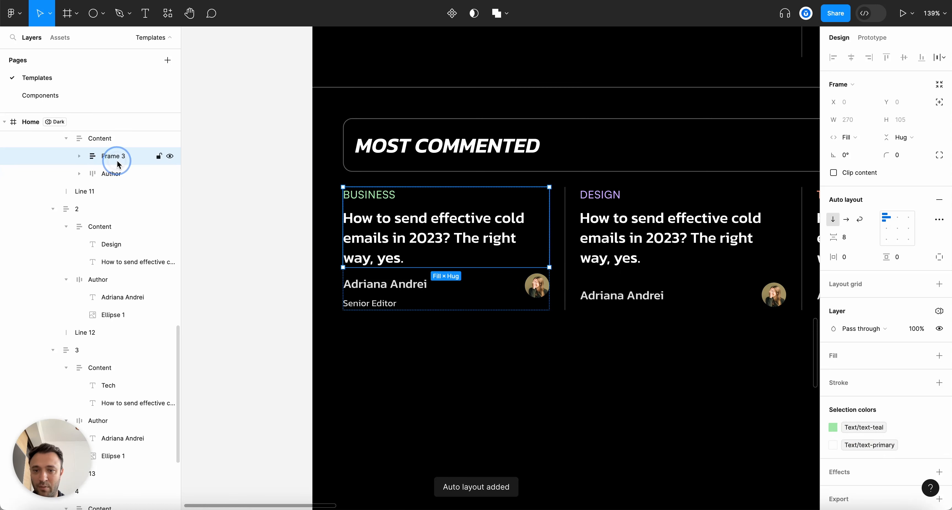
{"action": "double_click", "coordinate": [117, 160]}
{"action": "key", "text": "Return"}
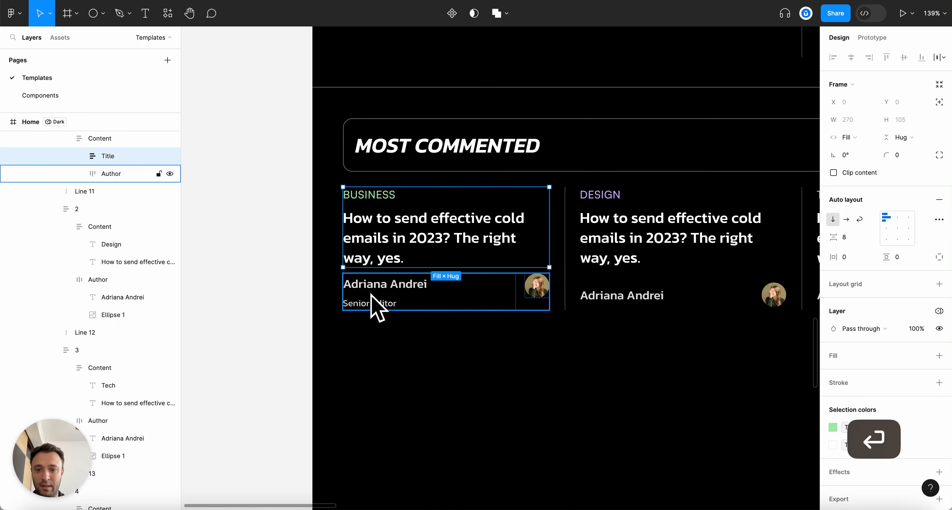
Raise the card Content frame's auto-layout gap to 13
{"action": "left_click", "coordinate": [104, 137]}
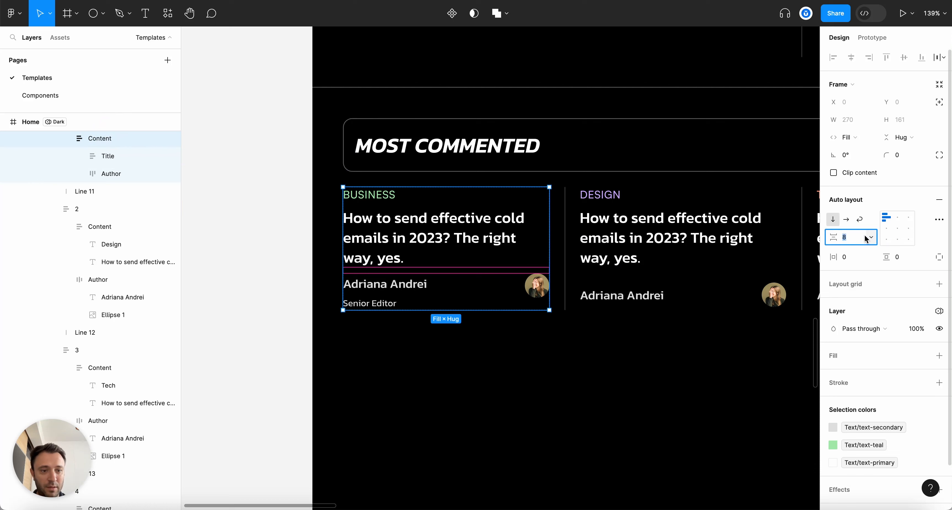
{"action": "key", "text": "Up"}
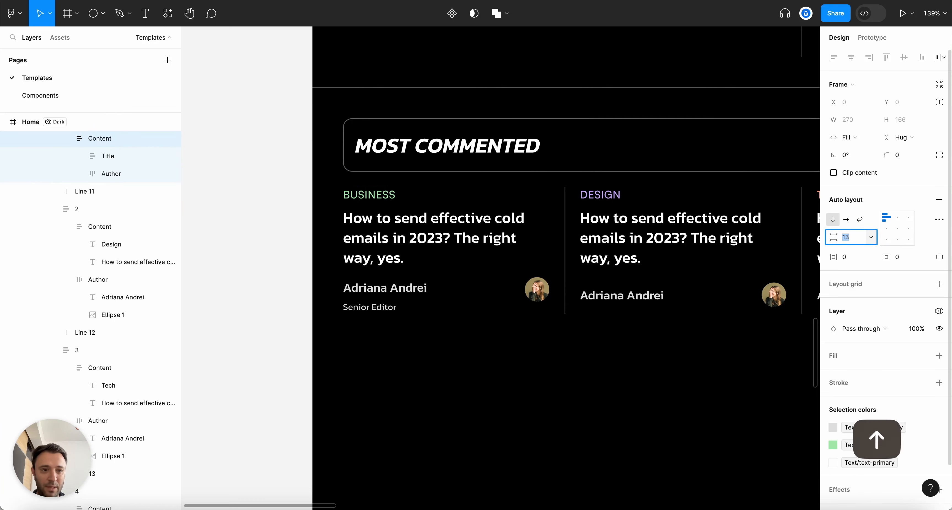
{"action": "left_click", "coordinate": [487, 255], "text": "super"}
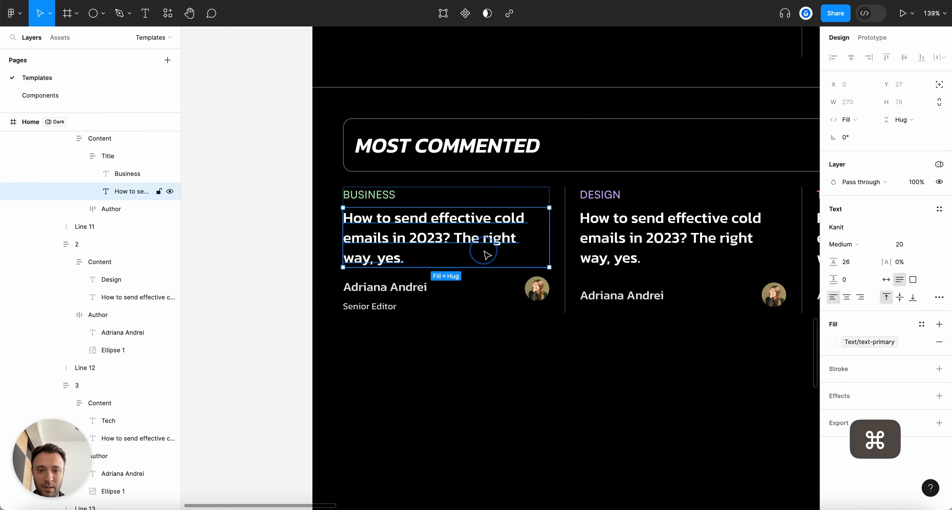
{"action": "scroll", "coordinate": [305, 178], "scroll_direction": "down", "scroll_amount": 5}
{"action": "key", "text": "Escape"}
Copy the first card's author row with the Senior Editor subtitle
{"action": "scroll", "coordinate": [450, 353], "scroll_direction": "up", "scroll_amount": 2}
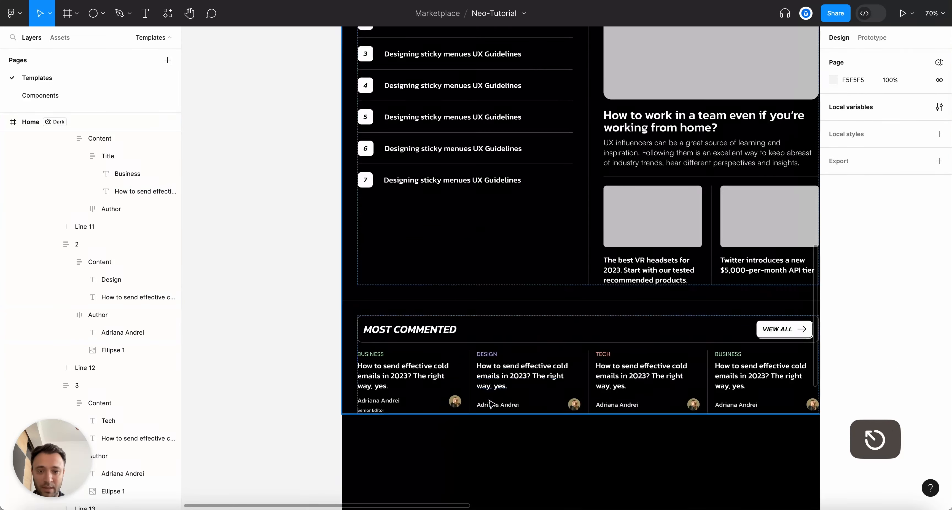
{"action": "scroll", "coordinate": [492, 404], "scroll_direction": "down", "scroll_amount": 3}
{"action": "scroll", "coordinate": [363, 247], "scroll_direction": "up", "scroll_amount": 5}
{"action": "scroll", "coordinate": [363, 246], "scroll_direction": "up", "scroll_amount": 1}
{"action": "key", "text": "alt+l"}
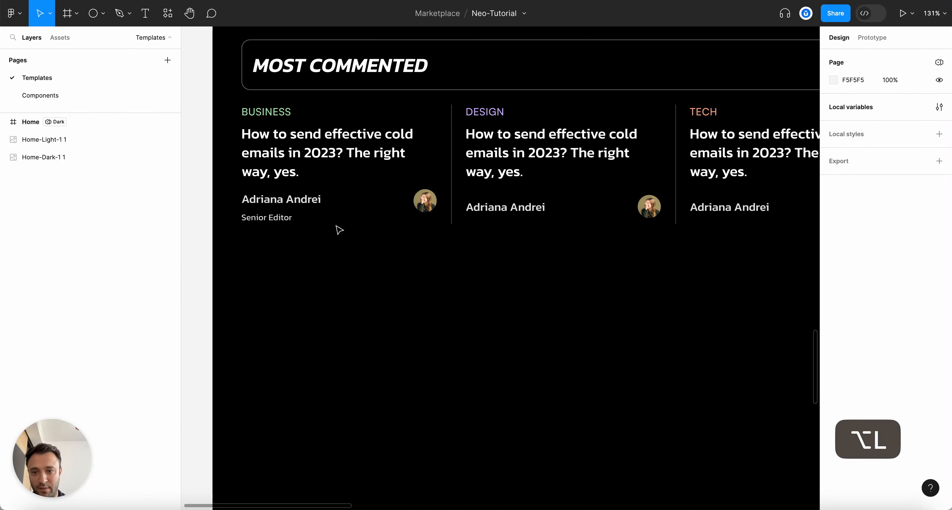
{"action": "left_click", "coordinate": [302, 211]}
{"action": "double_click", "coordinate": [302, 208]}
{"action": "double_click", "coordinate": [301, 208]}
{"action": "double_click", "coordinate": [302, 208]}
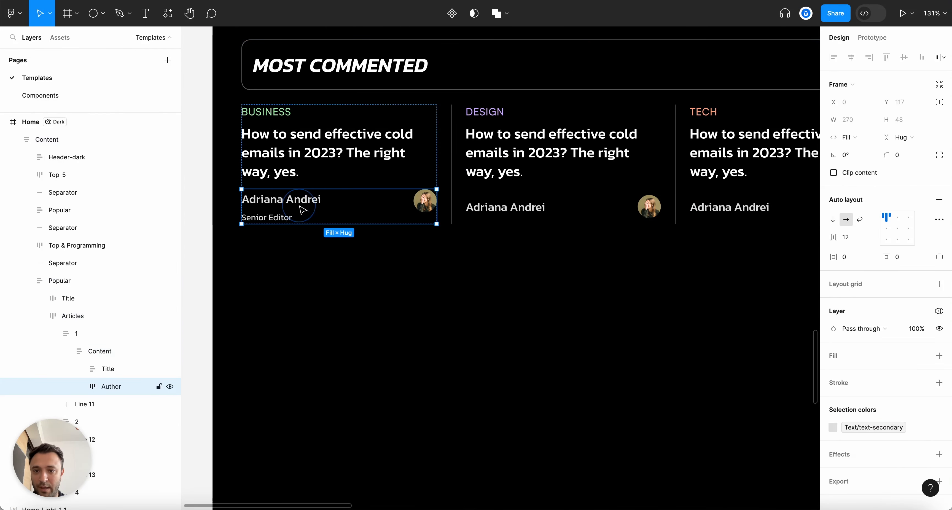
{"action": "key", "text": "super+c"}
Paste the author row into the DESIGN card and delete its old author row
{"action": "scroll", "coordinate": [480, 266], "scroll_direction": "right", "scroll_amount": 3}
{"action": "left_click", "coordinate": [407, 216]}
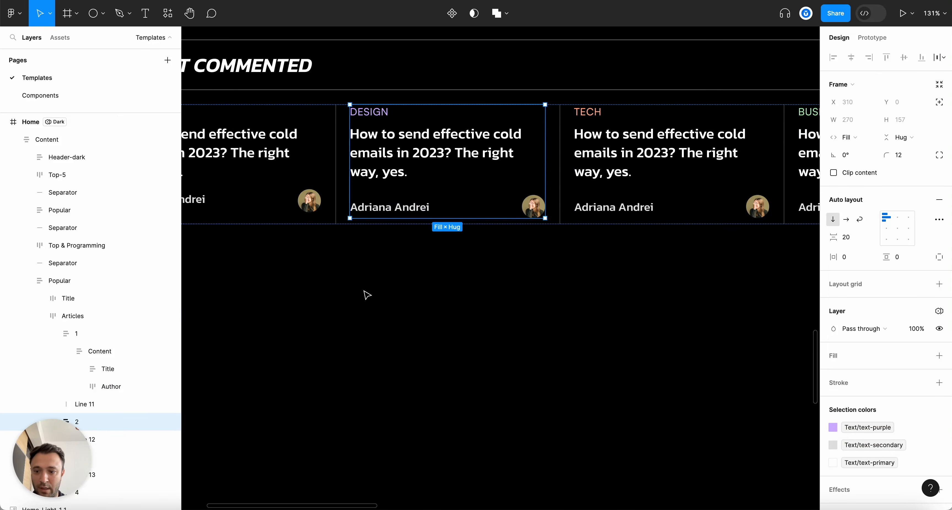
{"action": "key", "text": "super+v"}
{"action": "left_click", "coordinate": [416, 205]}
{"action": "key", "text": "BackSpace"}
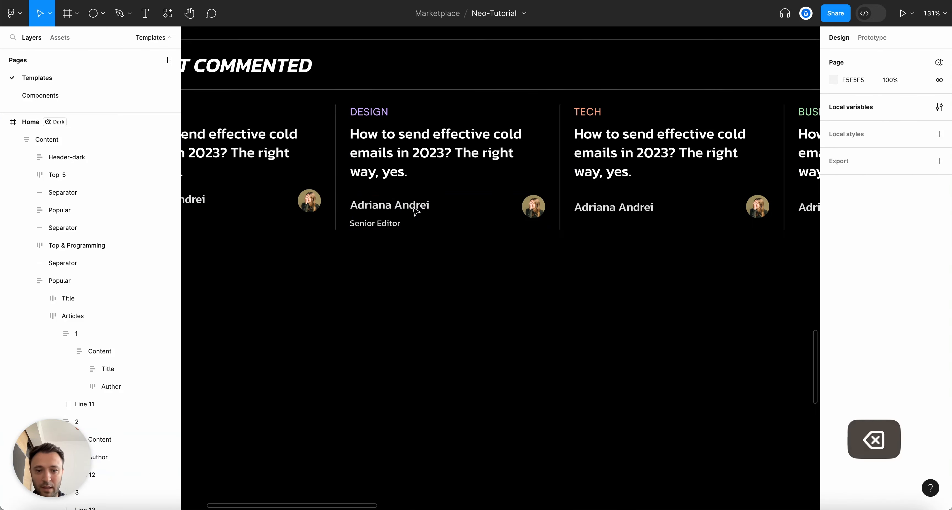
Replace the TECH card's old author row with the pasted copy
{"action": "scroll", "coordinate": [416, 210], "scroll_direction": "right", "scroll_amount": 2}
{"action": "left_click", "coordinate": [542, 208]}
{"action": "double_click", "coordinate": [543, 208]}
{"action": "double_click", "coordinate": [550, 210]}
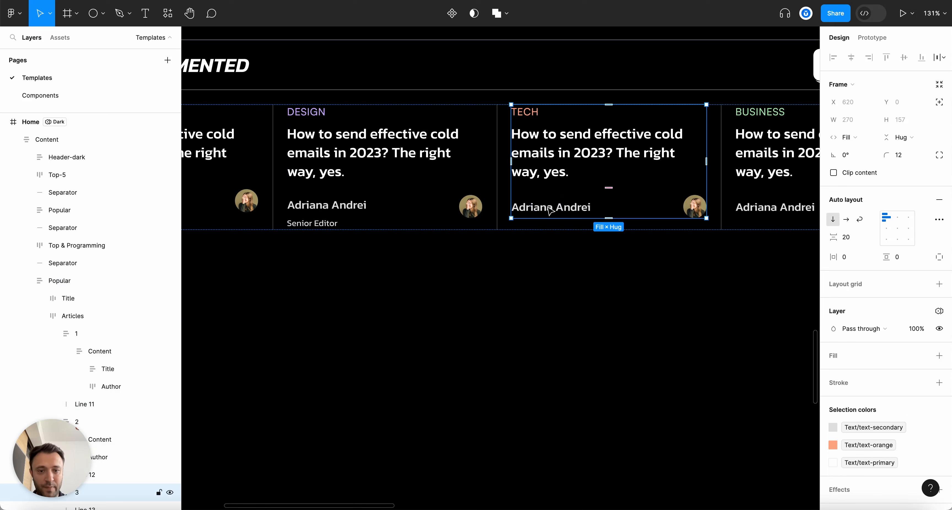
{"action": "double_click", "coordinate": [550, 210]}
{"action": "key", "text": "BackSpace"}
{"action": "double_click", "coordinate": [554, 157]}
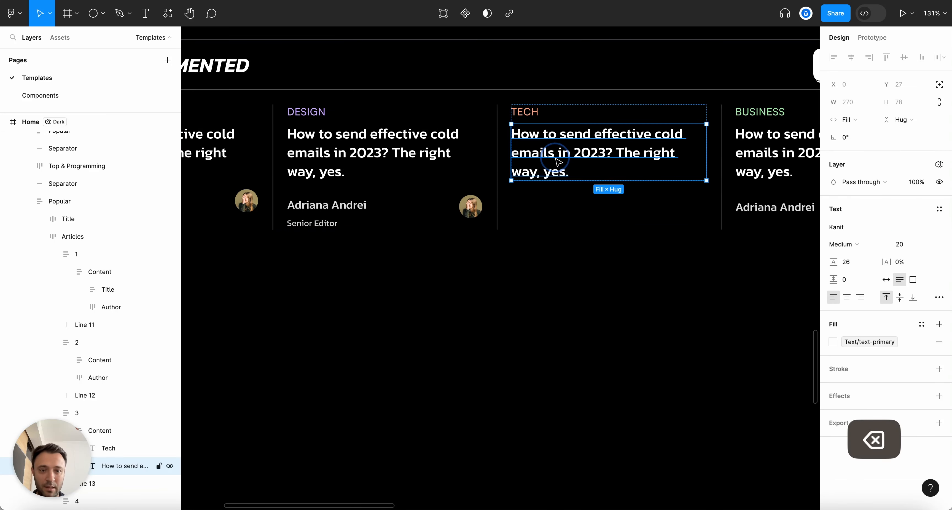
{"action": "left_click", "coordinate": [162, 431]}
{"action": "key", "text": "super+v"}
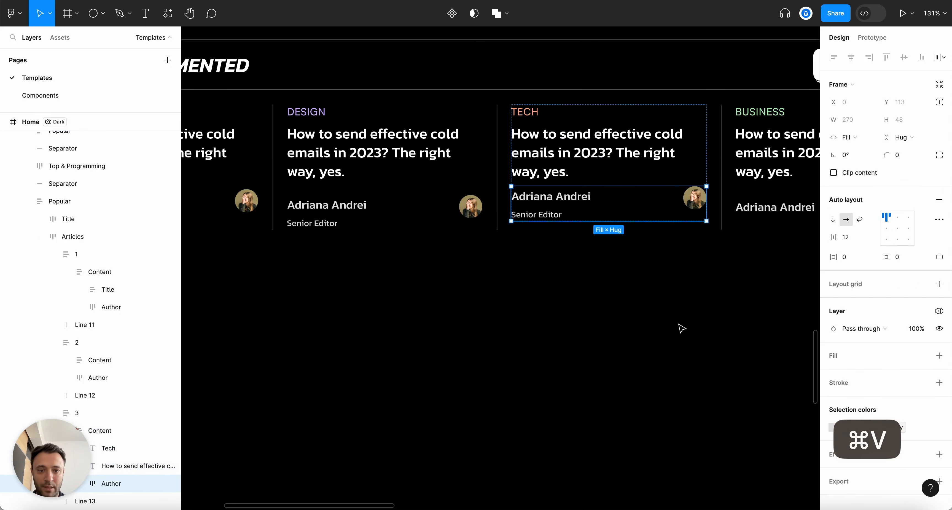
Paste the author row into the second BUSINESS card and delete its old one
{"action": "scroll", "coordinate": [363, 387], "scroll_direction": "right", "scroll_amount": 3}
{"action": "scroll", "coordinate": [300, 297], "scroll_direction": "left", "scroll_amount": 2}
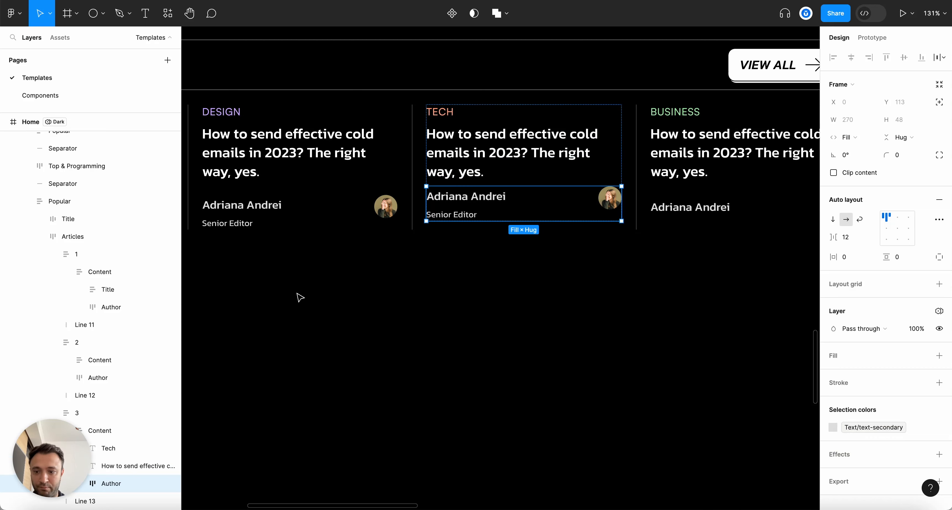
{"action": "scroll", "coordinate": [508, 332], "scroll_direction": "right", "scroll_amount": 10}
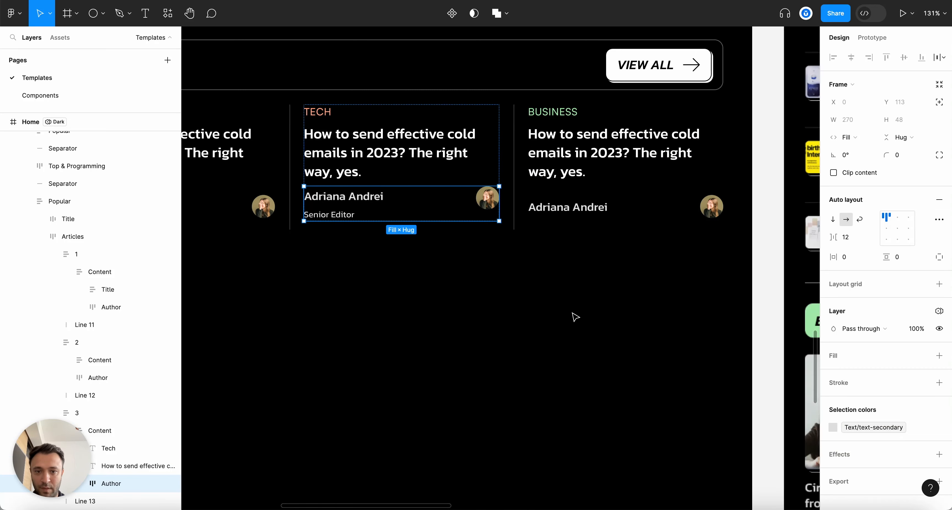
{"action": "left_click", "coordinate": [572, 134]}
{"action": "key", "text": "super+v"}
{"action": "left_click", "coordinate": [595, 220]}
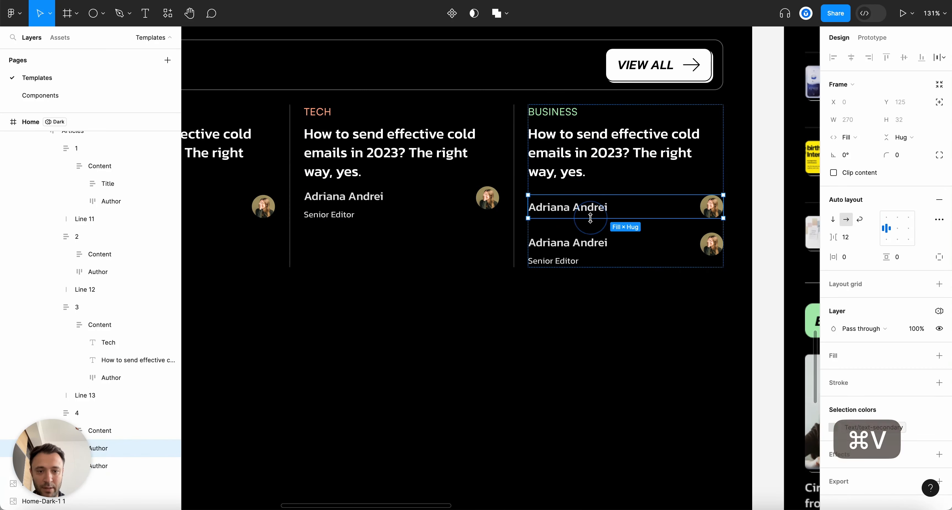
{"action": "key", "text": "BackSpace"}
Move the TECH card's author row out of its content group to card level
{"action": "scroll", "coordinate": [591, 221], "scroll_direction": "left", "scroll_amount": 6}
{"action": "left_click", "coordinate": [661, 151], "text": "super"}
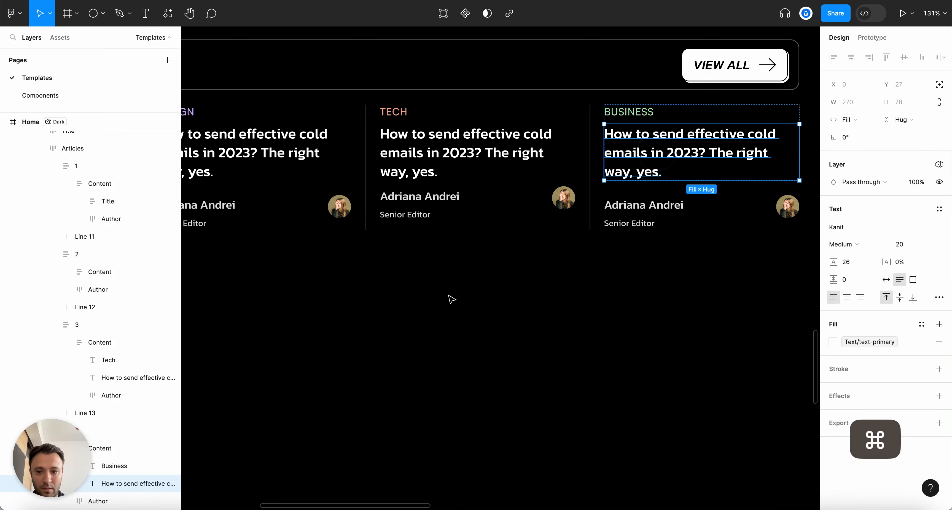
{"action": "left_click", "coordinate": [119, 448]}
{"action": "scroll", "coordinate": [659, 346], "scroll_direction": "left", "scroll_amount": 5}
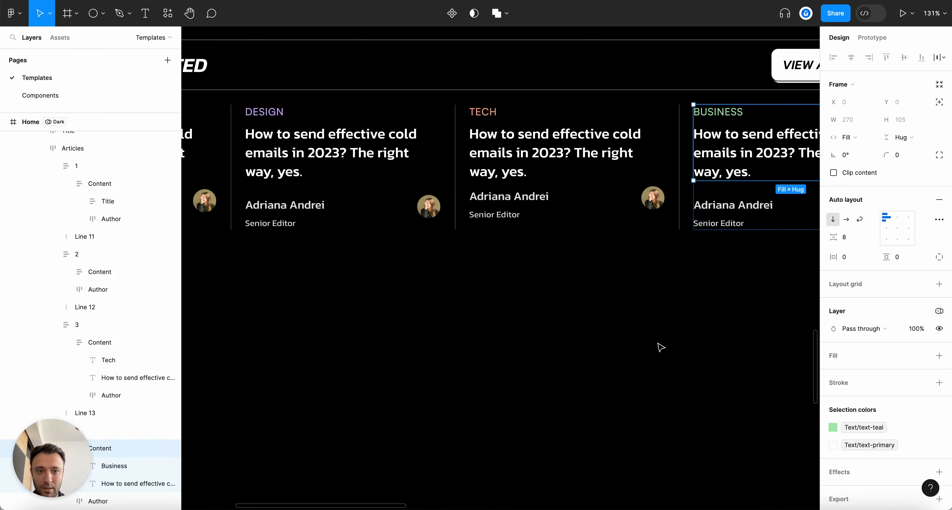
{"action": "left_click", "coordinate": [582, 157]}
{"action": "left_click", "coordinate": [579, 155]}
{"action": "scroll", "coordinate": [579, 155], "scroll_direction": "left", "scroll_amount": 5}
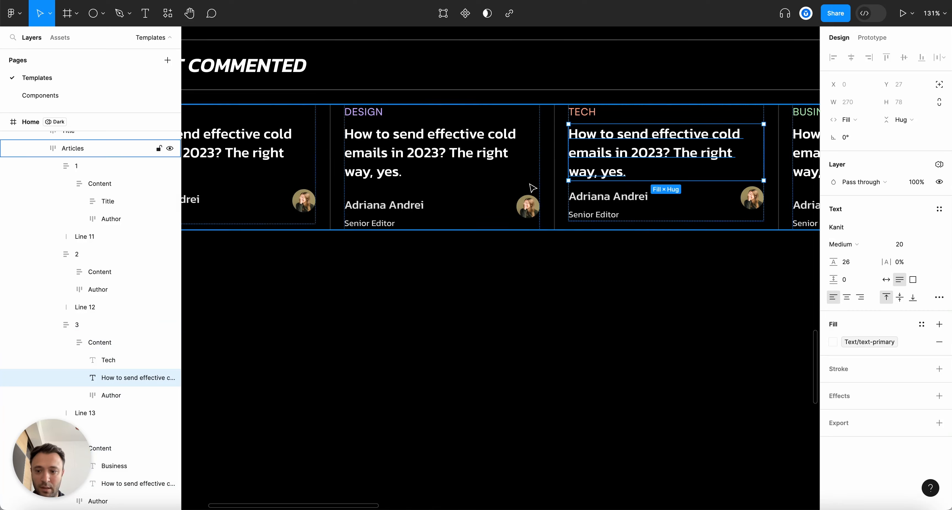
{"action": "left_click", "coordinate": [81, 342]}
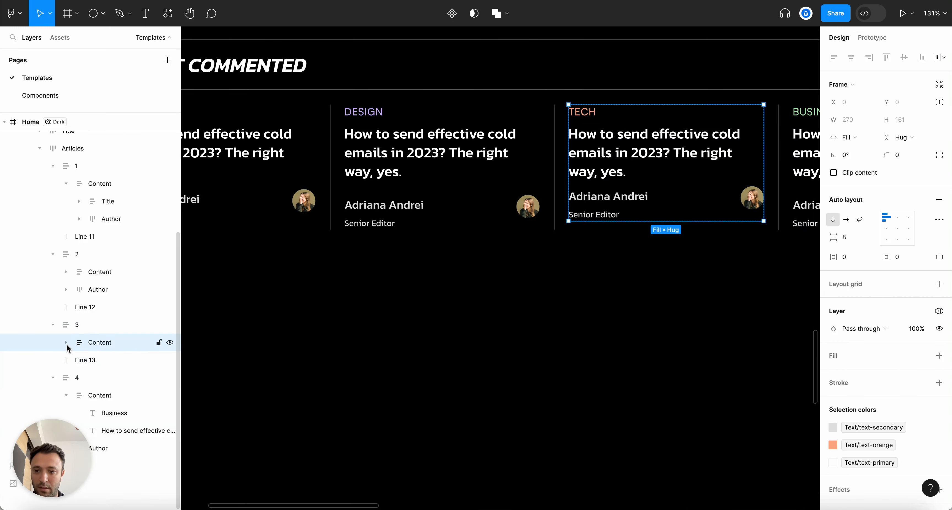
{"action": "left_click", "coordinate": [100, 397]}
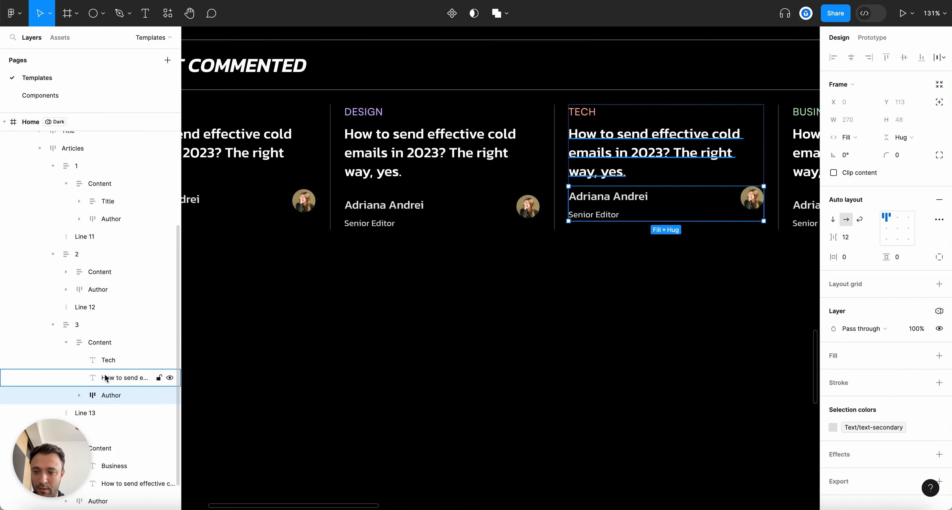
{"action": "mouse_move", "coordinate": [103, 343]}
{"action": "left_mouse_down"}
{"action": "mouse_move", "coordinate": [112, 357]}
{"action": "mouse_move", "coordinate": [115, 338]}
{"action": "left_mouse_up"}
Check the DESIGN and first BUSINESS cards' author row layers, then clear the selection
{"action": "scroll", "coordinate": [428, 303], "scroll_direction": "left", "scroll_amount": 3}
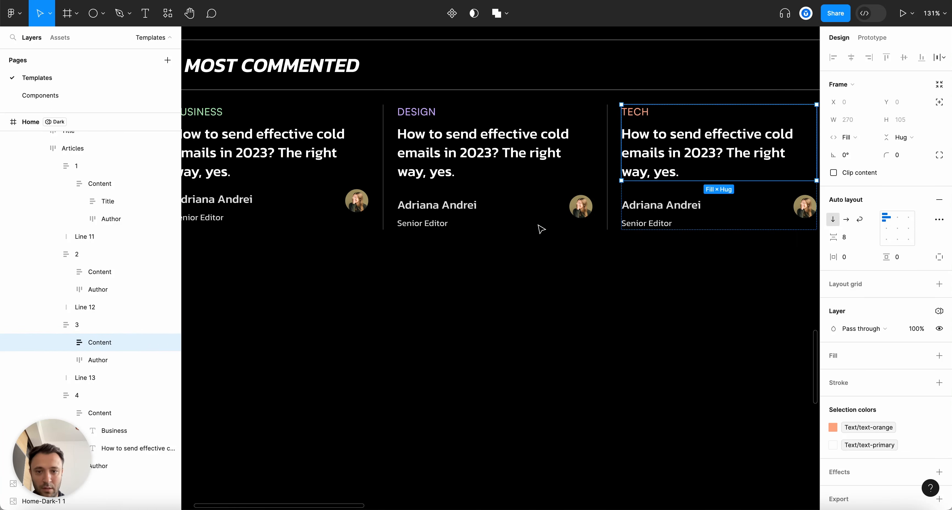
{"action": "left_click", "coordinate": [139, 272]}
{"action": "left_click", "coordinate": [94, 281]}
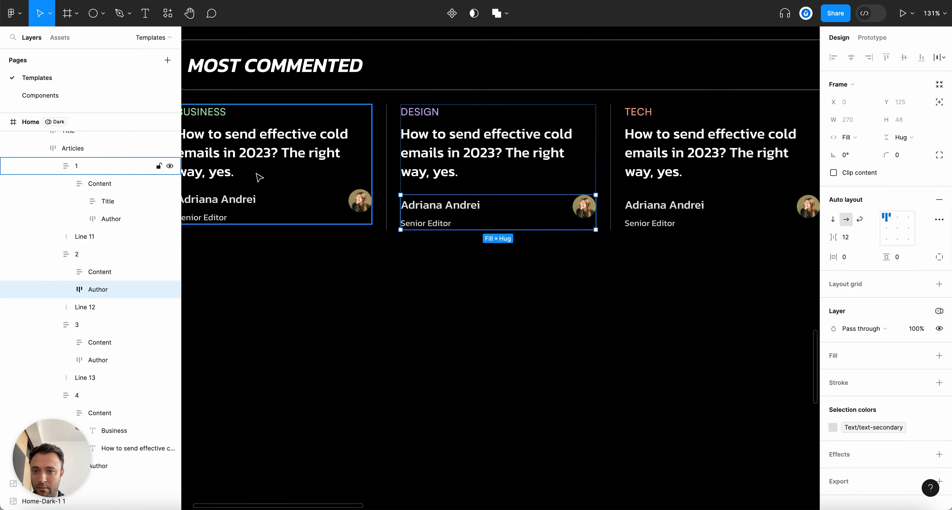
{"action": "left_click", "coordinate": [257, 157]}
{"action": "left_click", "coordinate": [383, 316]}
Replace the DESIGN card's author name with a longer two-line name
{"action": "key", "text": "alt+l"}
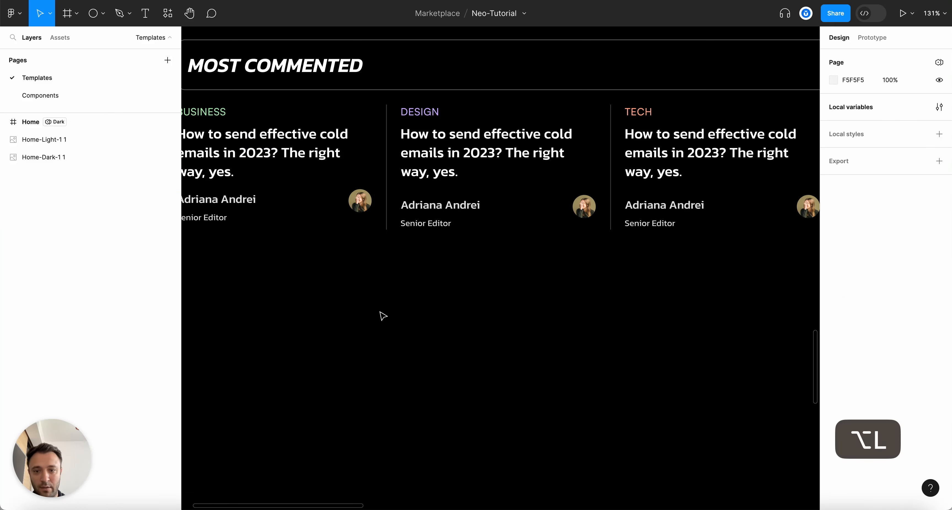
{"action": "scroll", "coordinate": [383, 316], "scroll_direction": "down", "scroll_amount": 2}
{"action": "scroll", "coordinate": [373, 261], "scroll_direction": "up", "scroll_amount": 2}
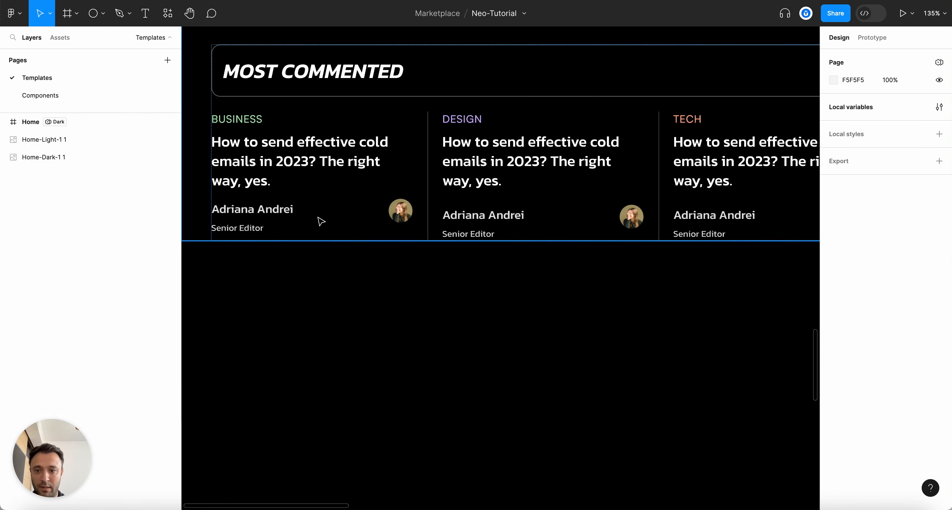
{"action": "left_click", "coordinate": [489, 214], "text": "super"}
{"action": "double_click", "coordinate": [482, 214]}
{"action": "key", "text": "super+a"}
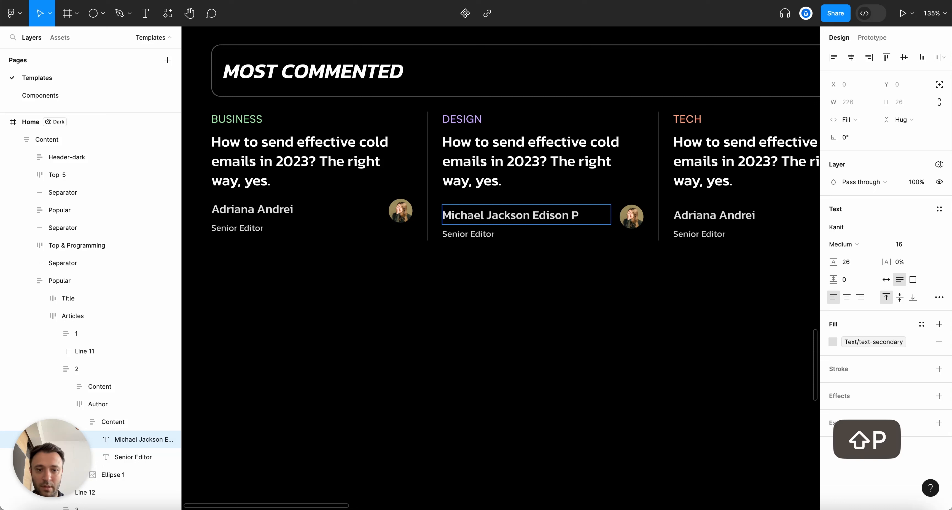
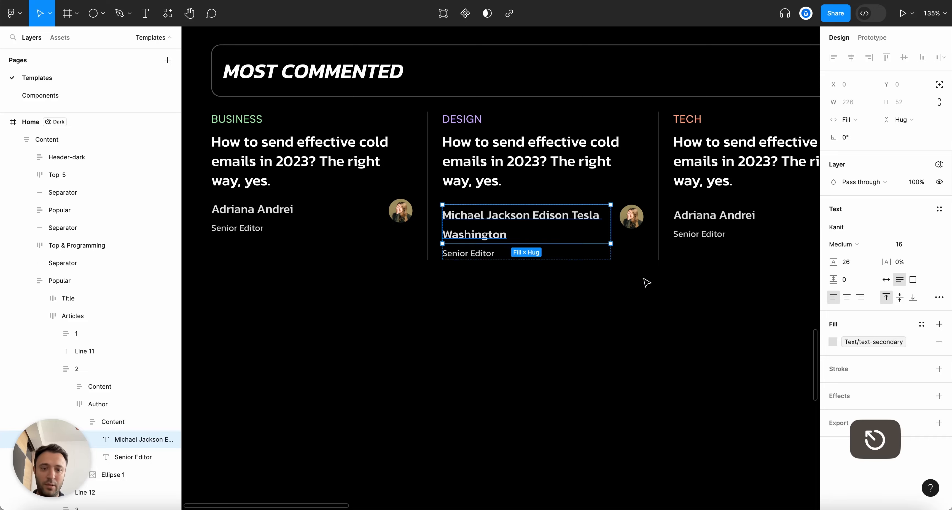
{"action": "key", "text": "Escape"}
Fill the DESIGN author's avatar with the man-pink.jpg photo
{"action": "scroll", "coordinate": [646, 281], "scroll_direction": "up", "scroll_amount": 3}
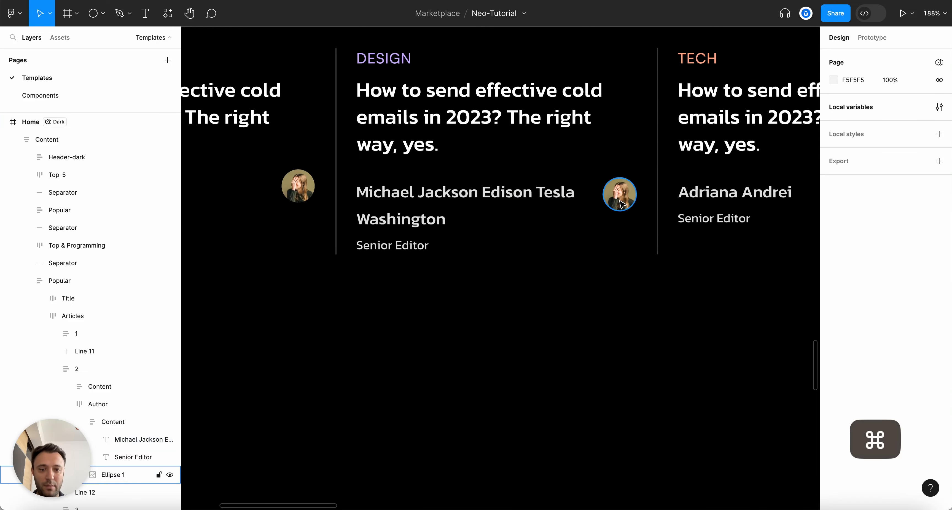
{"action": "key", "text": "Tab"}
{"action": "left_click", "coordinate": [833, 226]}
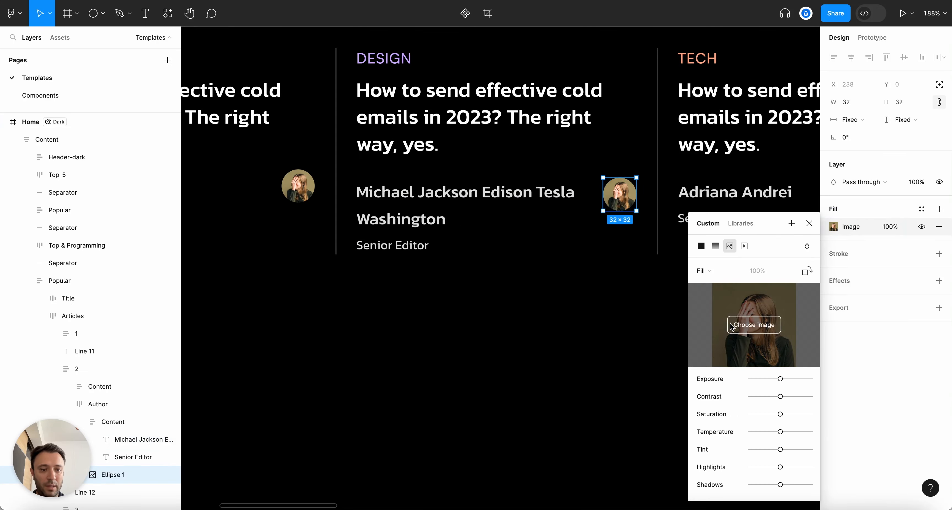
{"action": "left_click", "coordinate": [753, 324]}
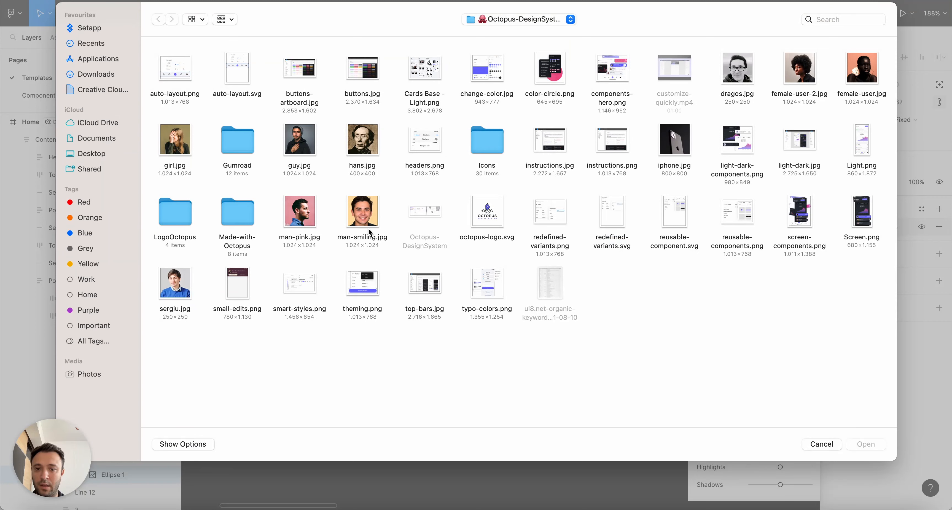
{"action": "double_click", "coordinate": [312, 226]}
{"action": "scroll", "coordinate": [616, 283], "scroll_direction": "right", "scroll_amount": 5}
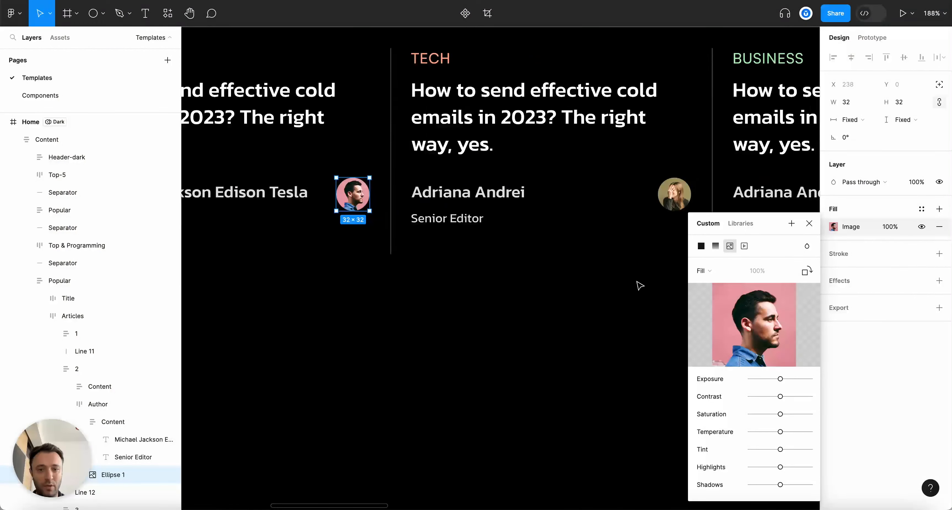
{"action": "left_click", "coordinate": [808, 223]}
Type a new author name into the TECH card's author text
{"action": "left_click", "coordinate": [472, 188], "text": "super"}
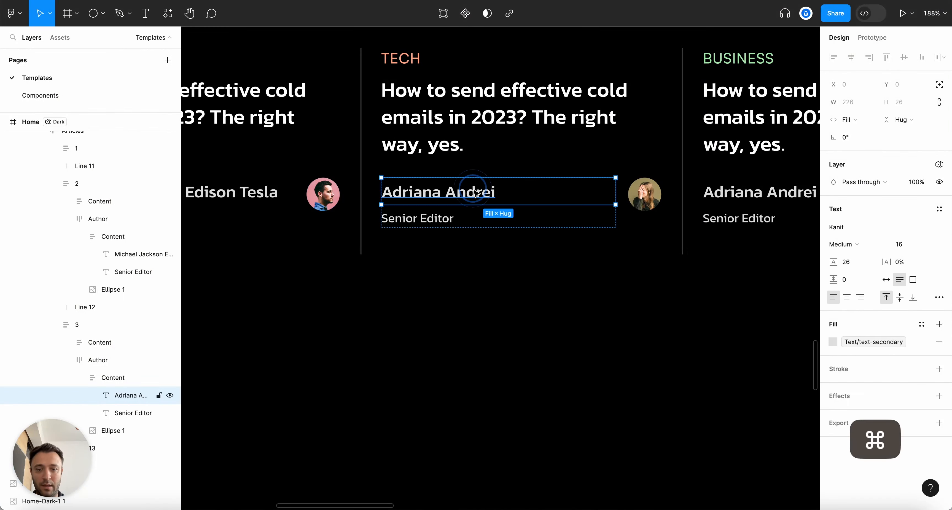
{"action": "double_click", "coordinate": [472, 189]}
{"action": "type", "text": "Hans Christian"}
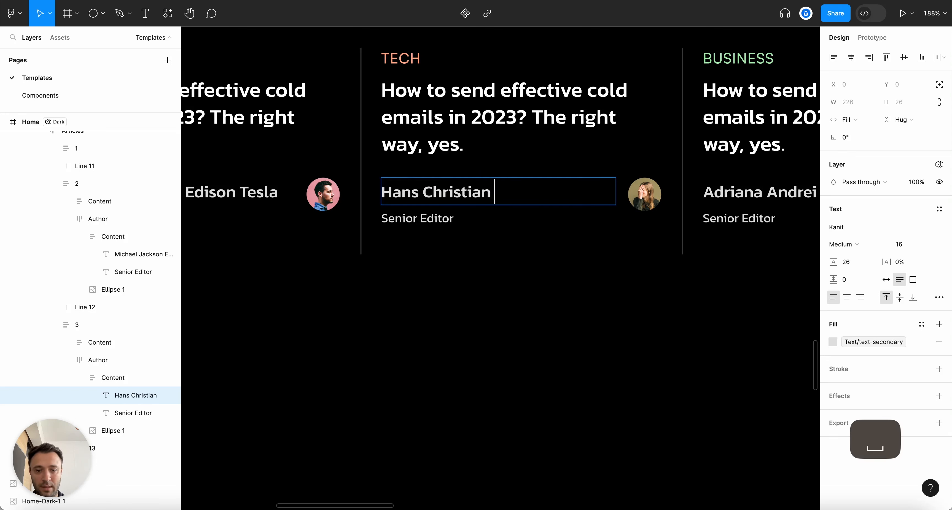
{"action": "type", "text": " Andersen"}
{"action": "key", "text": "Escape"}
{"action": "key", "text": "Escape"}
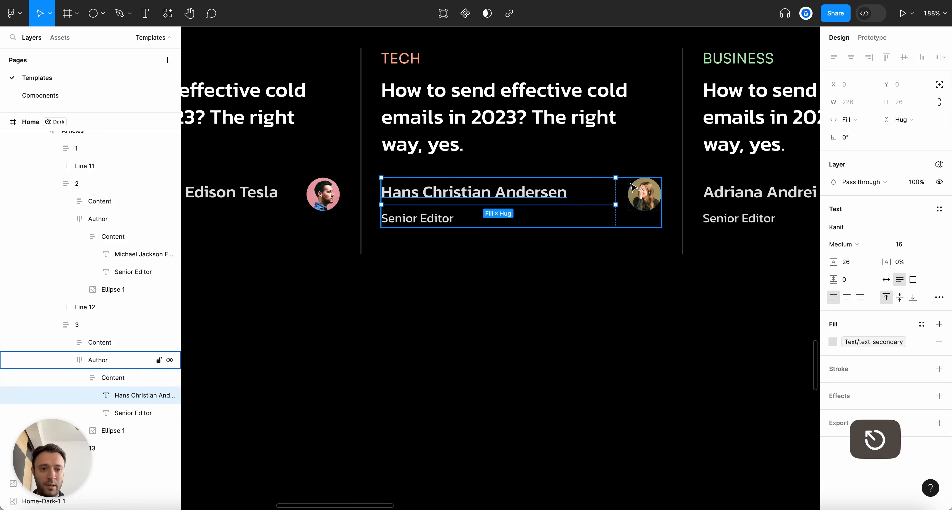
Fill the TECH author's avatar with the hans.jpg vintage portrait
{"action": "key", "text": "Tab"}
{"action": "left_click", "coordinate": [833, 226]}
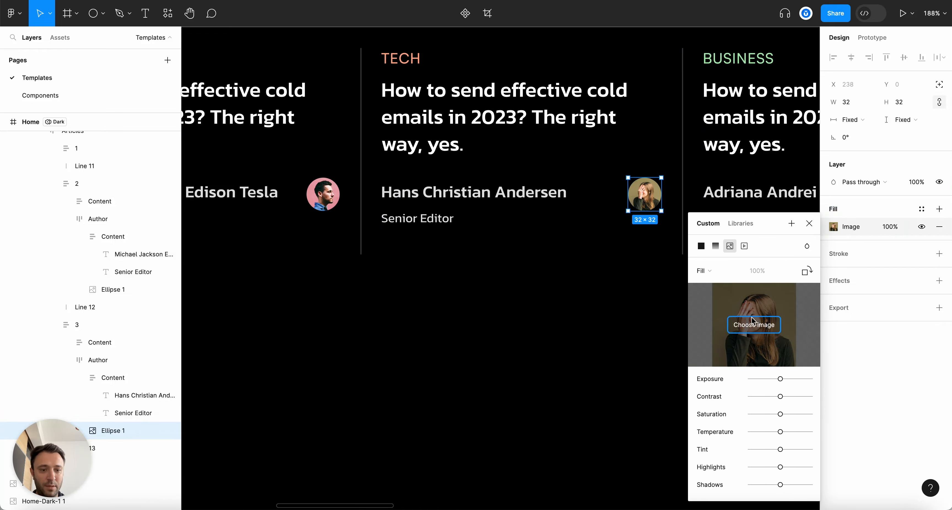
{"action": "left_click", "coordinate": [743, 330]}
{"action": "double_click", "coordinate": [356, 131]}
{"action": "scroll", "coordinate": [357, 208], "scroll_direction": "right", "scroll_amount": 8}
Replace the last BUSINESS card's author name with a new name and city
{"action": "left_click", "coordinate": [374, 192], "text": "super"}
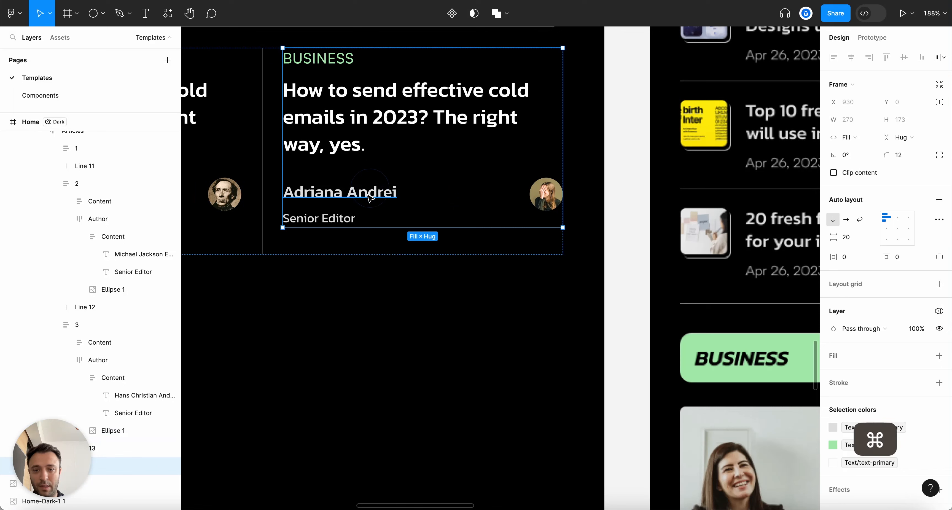
{"action": "double_click", "coordinate": [372, 193]}
{"action": "left_click", "coordinate": [367, 193]}
{"action": "key", "text": "super+a"}
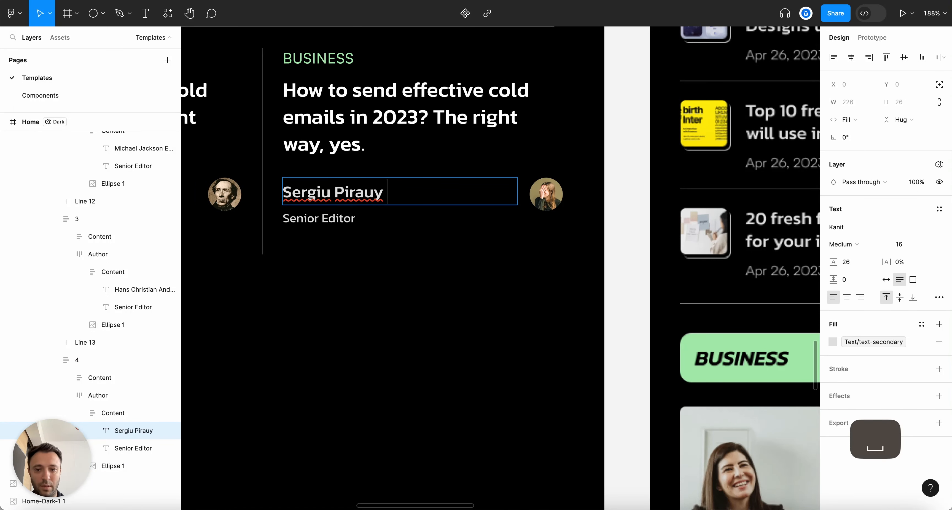
{"action": "key", "text": "Escape"}
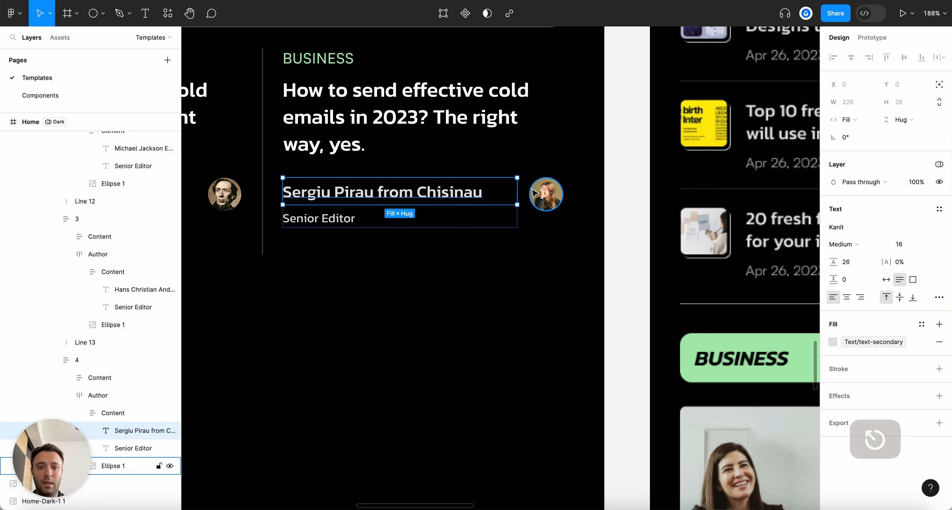
Fill the BUSINESS author's avatar with the sergiu.jpg portrait
{"action": "left_click", "coordinate": [546, 194]}
{"action": "left_click", "coordinate": [833, 226]}
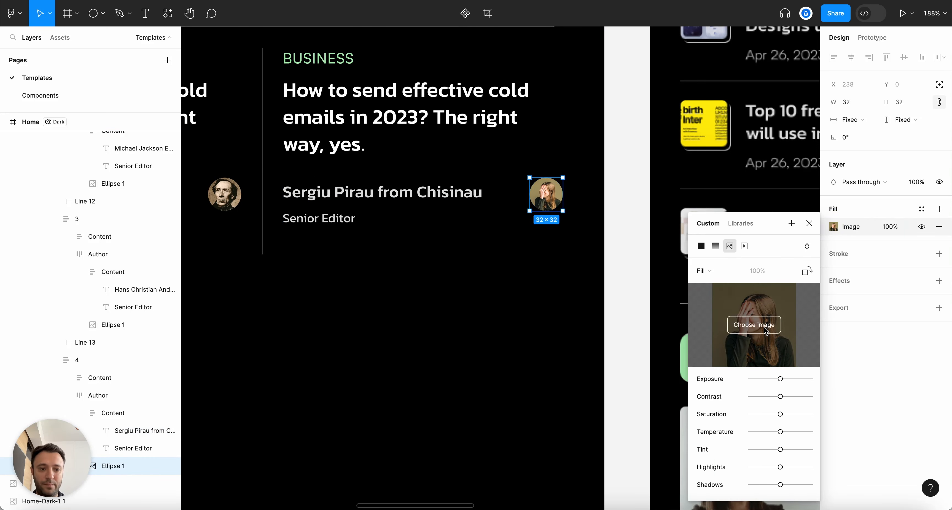
{"action": "left_click", "coordinate": [754, 326]}
{"action": "double_click", "coordinate": [175, 283]}
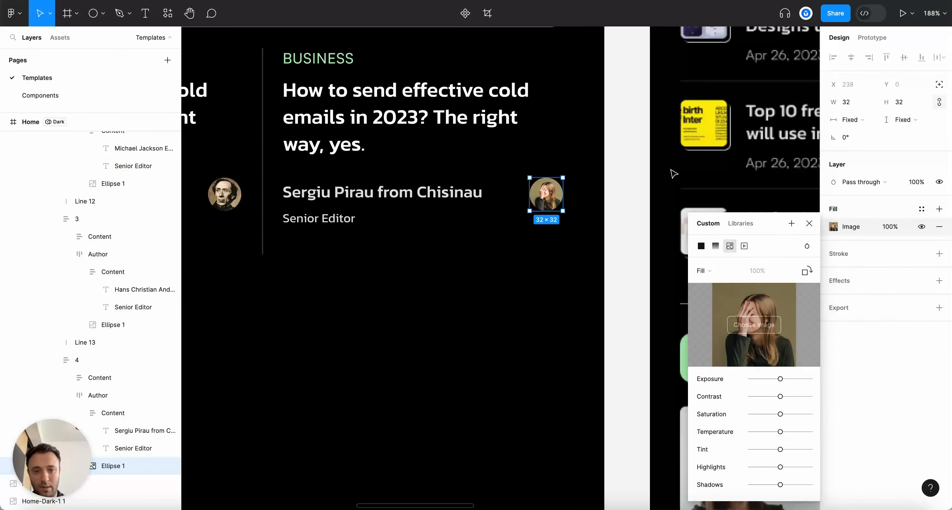
{"action": "scroll", "coordinate": [418, 302], "scroll_direction": "down", "scroll_amount": 5}
Inspect the first card's title and DESIGN author name, then clear the selection
{"action": "left_click", "coordinate": [417, 302]}
{"action": "scroll", "coordinate": [467, 265], "scroll_direction": "down", "scroll_amount": 4}
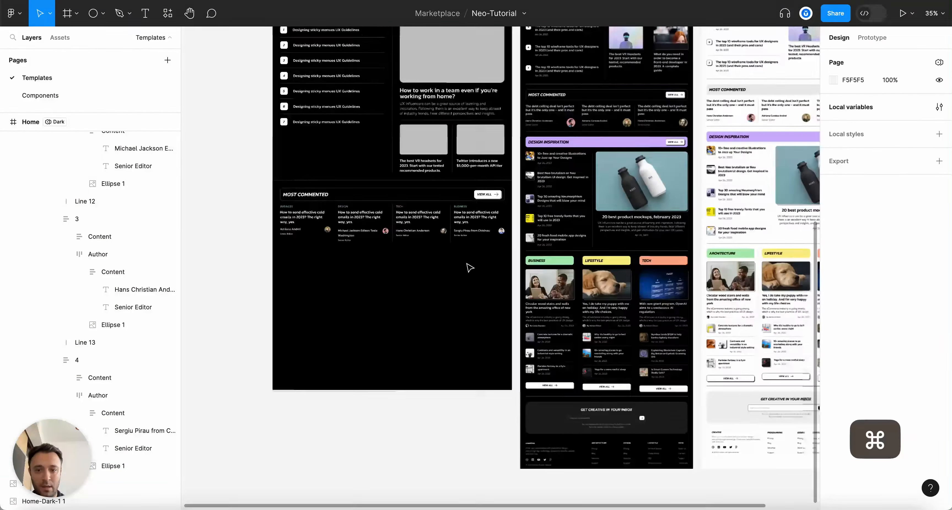
{"action": "scroll", "coordinate": [425, 408], "scroll_direction": "up", "scroll_amount": 5}
{"action": "key", "text": "alt+l"}
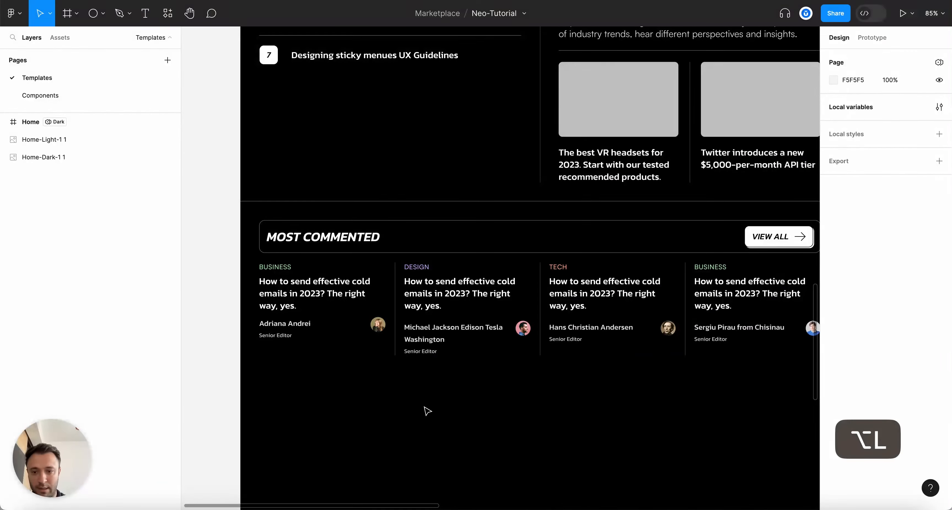
{"action": "left_click", "coordinate": [354, 301], "text": "super"}
{"action": "left_click", "coordinate": [425, 333], "text": "super"}
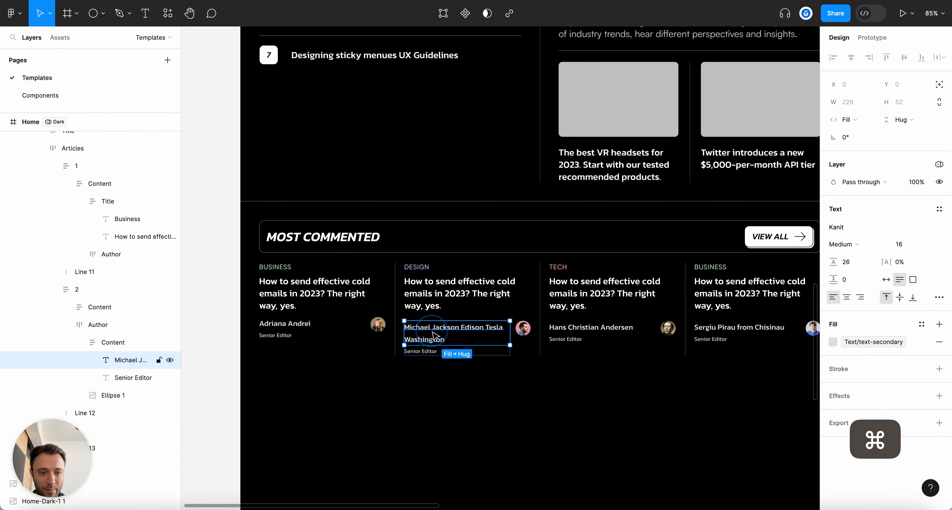
{"action": "left_click", "coordinate": [563, 371]}
{"action": "scroll", "coordinate": [554, 370], "scroll_direction": "down", "scroll_amount": 5}
{"action": "scroll", "coordinate": [543, 369], "scroll_direction": "up", "scroll_amount": 5}
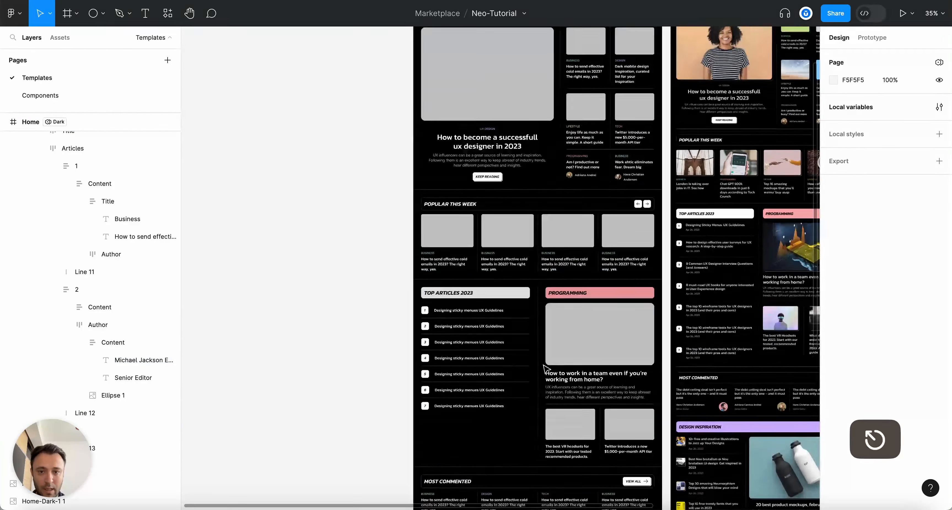
Switch the whole Home frame to Light mode
{"action": "left_click", "coordinate": [30, 121]}
{"action": "scroll", "coordinate": [490, 199], "scroll_direction": "down", "scroll_amount": 6}
{"action": "scroll", "coordinate": [606, 362], "scroll_direction": "up", "scroll_amount": 3}
{"action": "left_click", "coordinate": [892, 271]}
{"action": "left_click", "coordinate": [896, 284]}
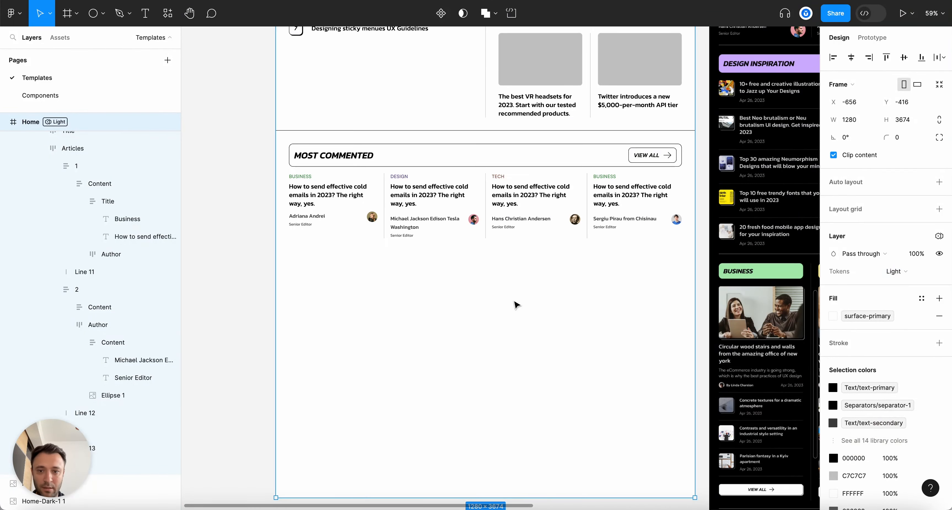
{"action": "scroll", "coordinate": [533, 310], "scroll_direction": "down", "scroll_amount": 4}
{"action": "scroll", "coordinate": [382, 242], "scroll_direction": "up", "scroll_amount": 6}
{"action": "key", "text": "Escape"}
Try the Light theme on the Most Commented VIEW ALL button, then undo it
{"action": "scroll", "coordinate": [484, 392], "scroll_direction": "down", "scroll_amount": 8}
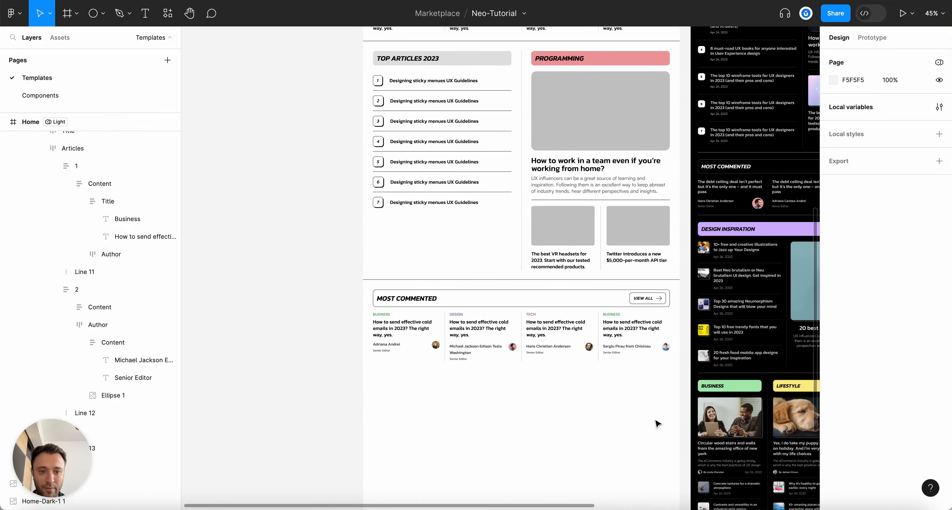
{"action": "scroll", "coordinate": [655, 421], "scroll_direction": "up", "scroll_amount": 2}
{"action": "scroll", "coordinate": [623, 340], "scroll_direction": "down", "scroll_amount": 3}
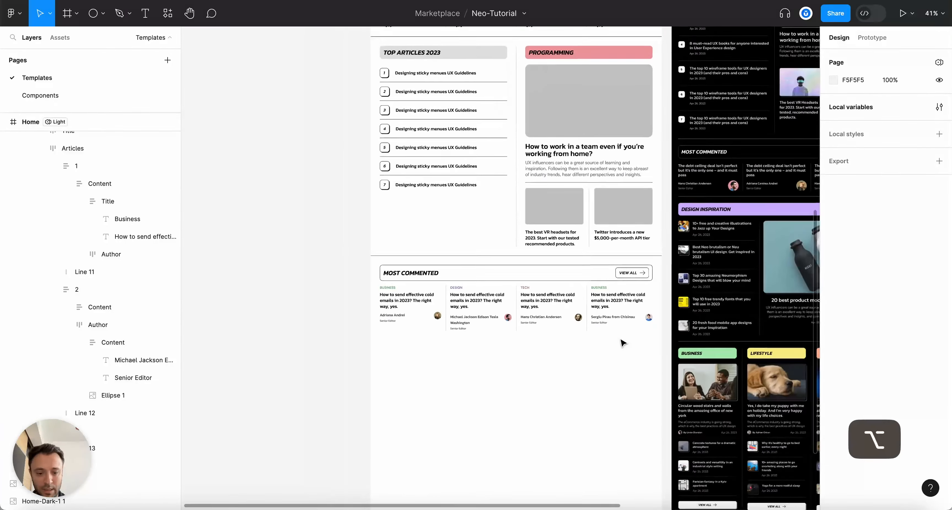
{"action": "key", "text": "alt+l"}
{"action": "scroll", "coordinate": [656, 296], "scroll_direction": "up", "scroll_amount": 5}
{"action": "left_click", "coordinate": [616, 232]}
{"action": "double_click", "coordinate": [568, 239]}
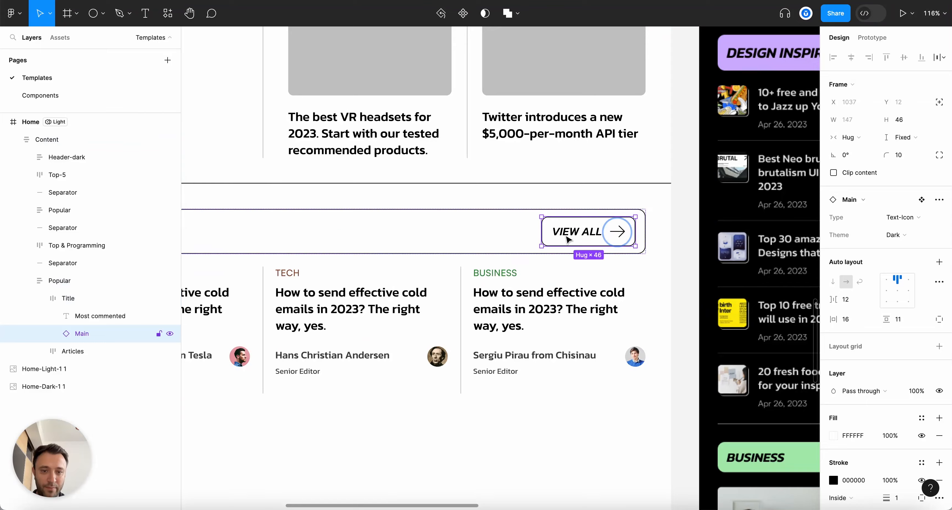
{"action": "left_click", "coordinate": [894, 235]}
{"action": "left_click", "coordinate": [894, 224]}
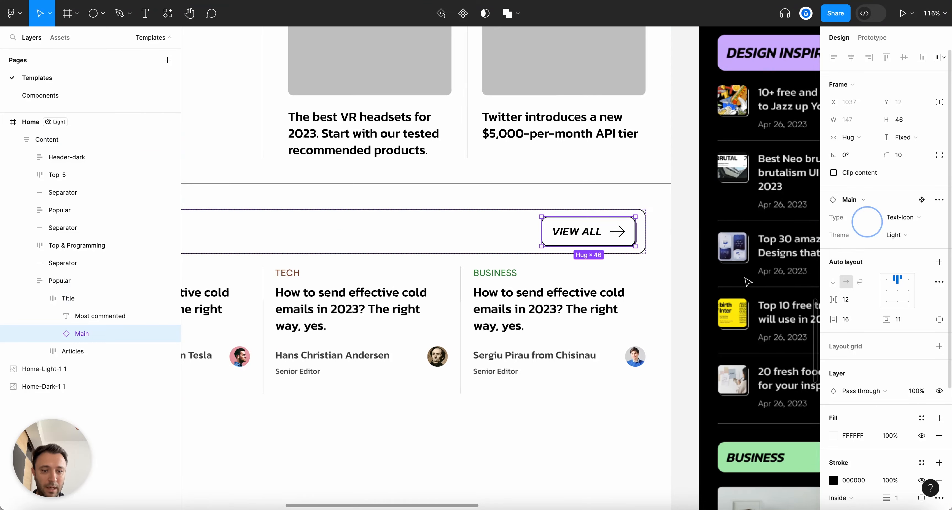
{"action": "scroll", "coordinate": [628, 349], "scroll_direction": "down", "scroll_amount": 5}
{"action": "left_click", "coordinate": [606, 403]}
{"action": "key", "text": "super+z"}
{"action": "key", "text": "super+z"}
{"action": "key", "text": "super+z"}
{"action": "key", "text": "super+z"}
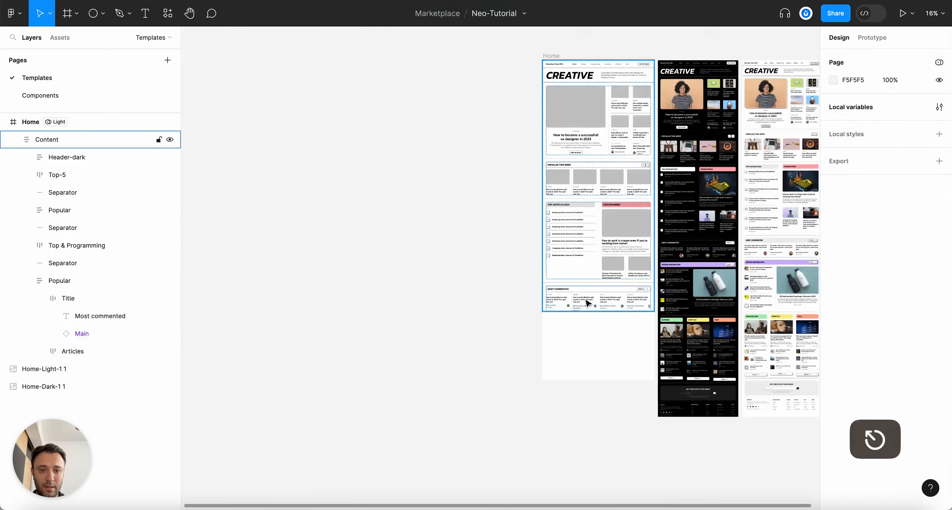
Switch the Home frame back to Dark mode
{"action": "left_click", "coordinate": [463, 182]}
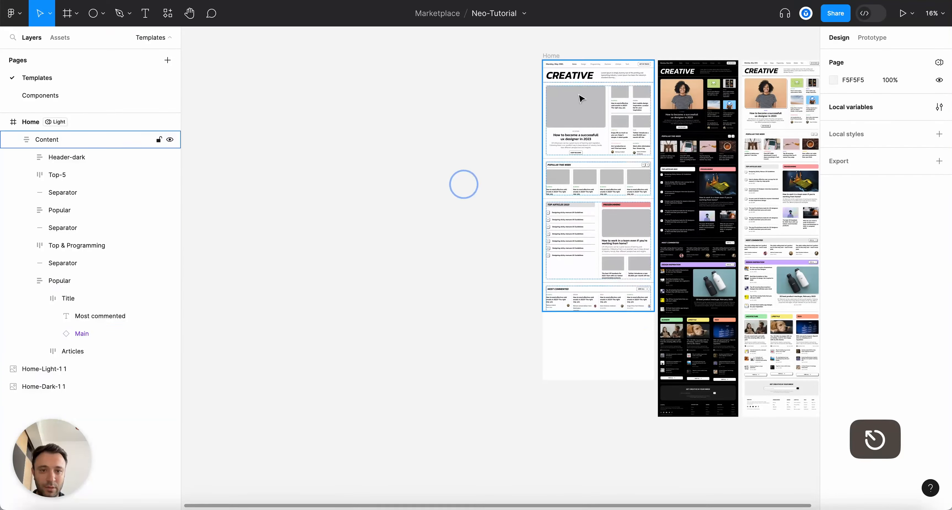
{"action": "left_click", "coordinate": [551, 55]}
{"action": "left_click", "coordinate": [915, 270]}
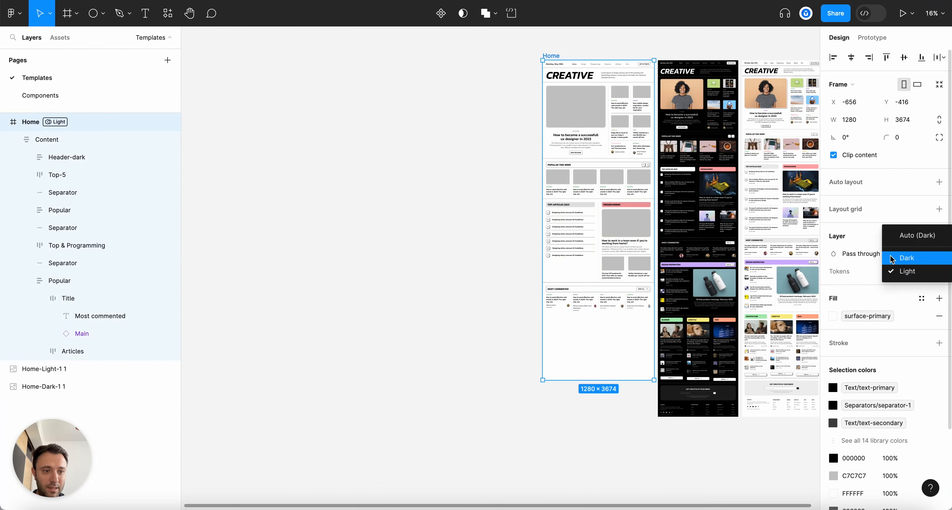
{"action": "left_click", "coordinate": [891, 269]}
{"action": "left_click", "coordinate": [526, 294]}
Collapse the layer tree and reselect the dark Home page frame, then deselect it
{"action": "scroll", "coordinate": [709, 354], "scroll_direction": "up", "scroll_amount": 5}
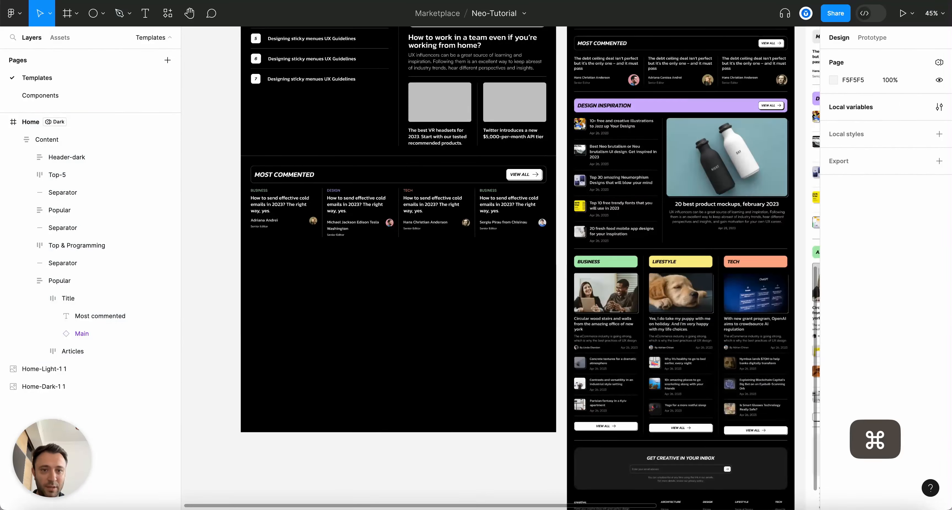
{"action": "scroll", "coordinate": [695, 295], "scroll_direction": "up", "scroll_amount": 3}
{"action": "key", "text": "Escape"}
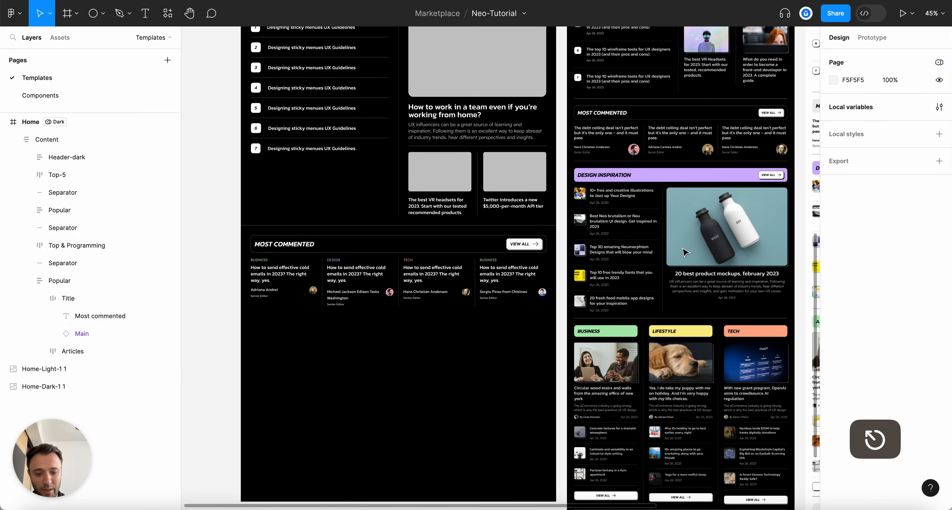
{"action": "key", "text": "alt+l"}
{"action": "scroll", "coordinate": [347, 321], "scroll_direction": "down", "scroll_amount": 3}
{"action": "scroll", "coordinate": [347, 321], "scroll_direction": "down", "scroll_amount": 5}
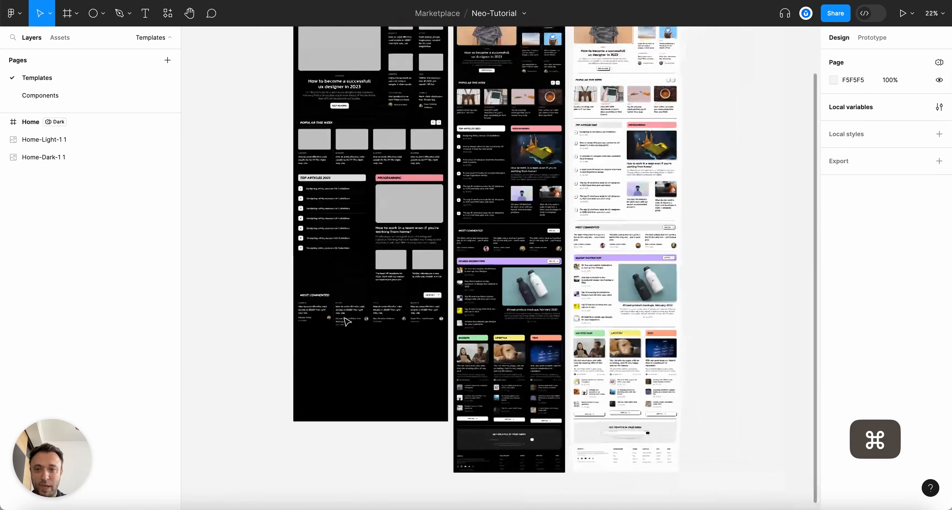
{"action": "scroll", "coordinate": [270, 95], "scroll_direction": "up", "scroll_amount": 5}
{"action": "left_click", "coordinate": [297, 65]}
{"action": "left_click", "coordinate": [297, 65]}
{"action": "scroll", "coordinate": [384, 346], "scroll_direction": "down", "scroll_amount": 5}
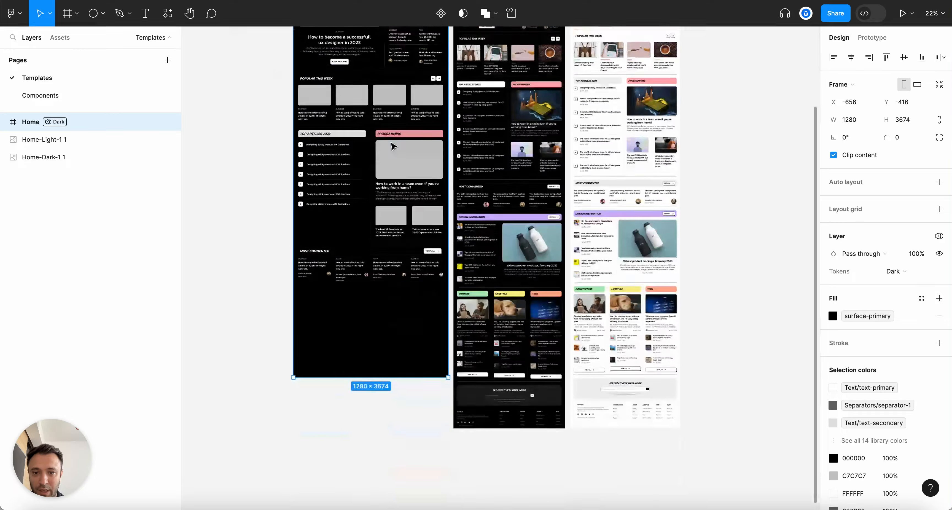
{"action": "left_click", "coordinate": [287, 276]}
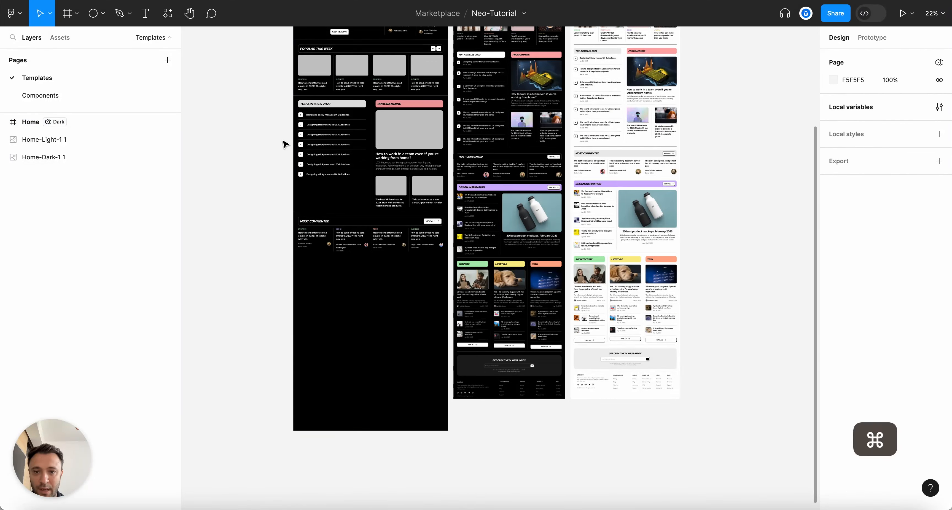
Select the Programming column's featured article card, then clear the selection
{"action": "scroll", "coordinate": [285, 144], "scroll_direction": "up", "scroll_amount": 5}
{"action": "scroll", "coordinate": [434, 140], "scroll_direction": "right", "scroll_amount": 2}
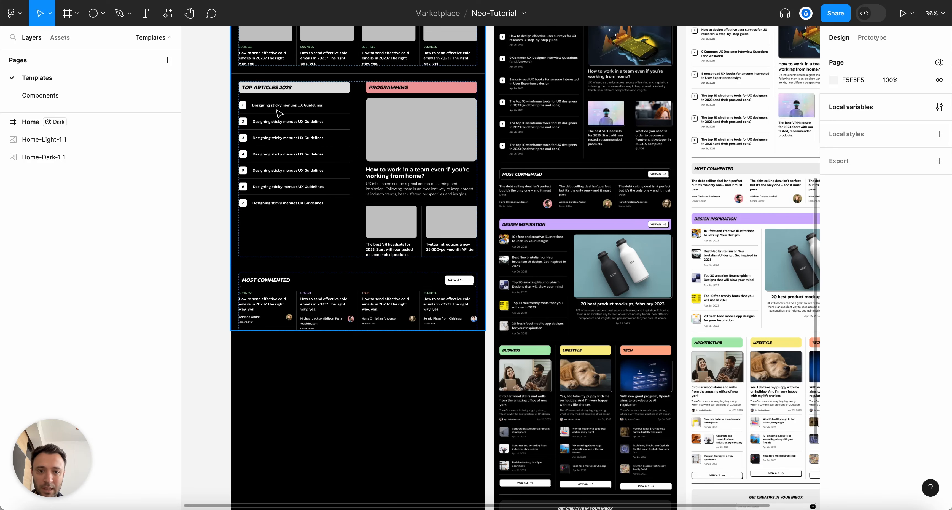
{"action": "scroll", "coordinate": [283, 113], "scroll_direction": "up", "scroll_amount": 2}
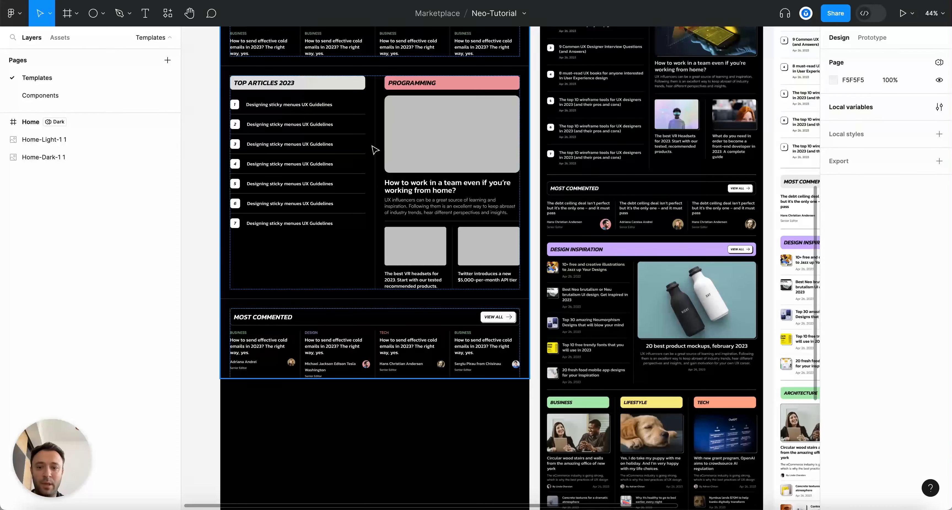
{"action": "scroll", "coordinate": [475, 163], "scroll_direction": "down", "scroll_amount": 2}
{"action": "left_click", "coordinate": [476, 152], "text": "super"}
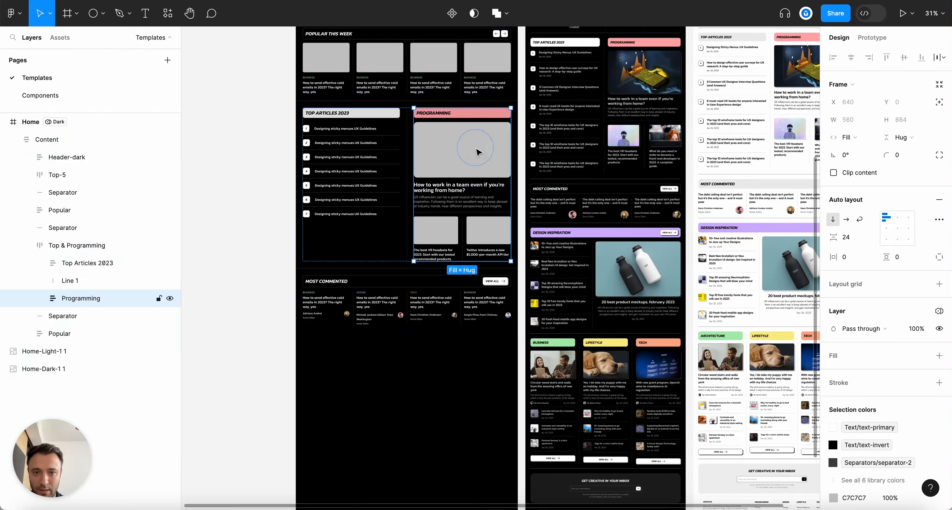
{"action": "left_click", "coordinate": [477, 151]}
{"action": "key", "text": "Escape"}
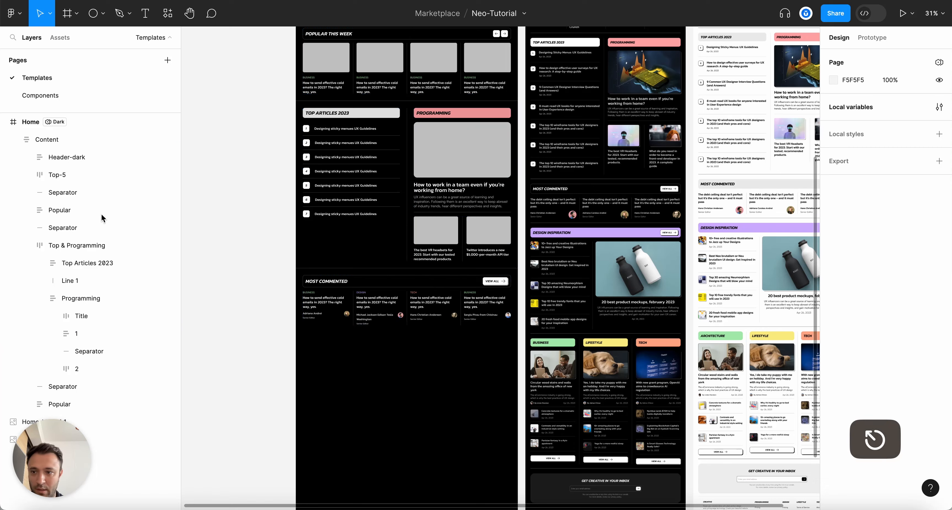
{"action": "left_click", "coordinate": [217, 298]}
Select the page's Content frame and expand its child layers
{"action": "scroll", "coordinate": [346, 374], "scroll_direction": "up", "scroll_amount": 2}
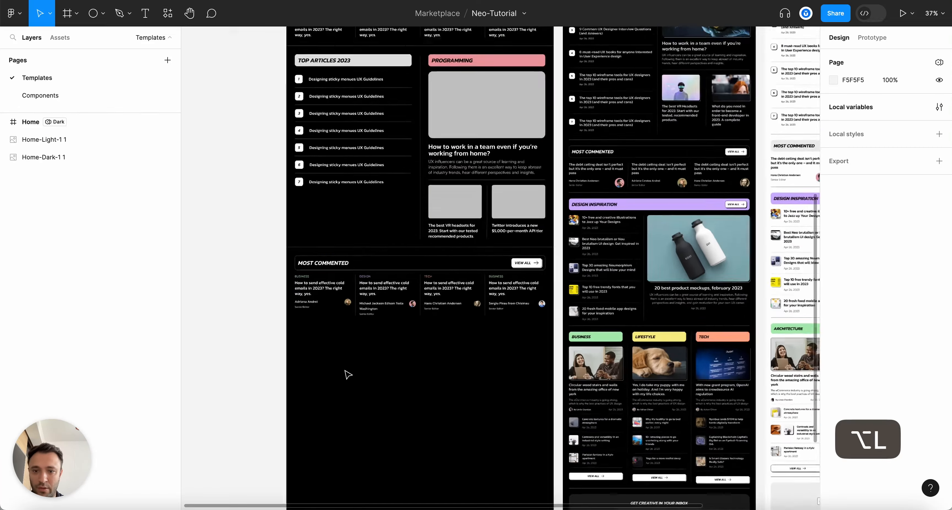
{"action": "key", "text": "alt"}
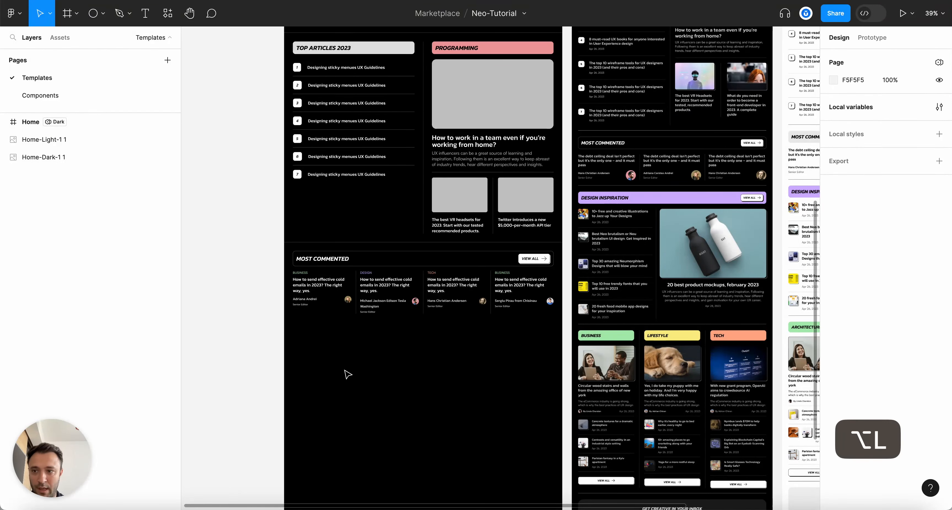
{"action": "left_click", "coordinate": [369, 321]}
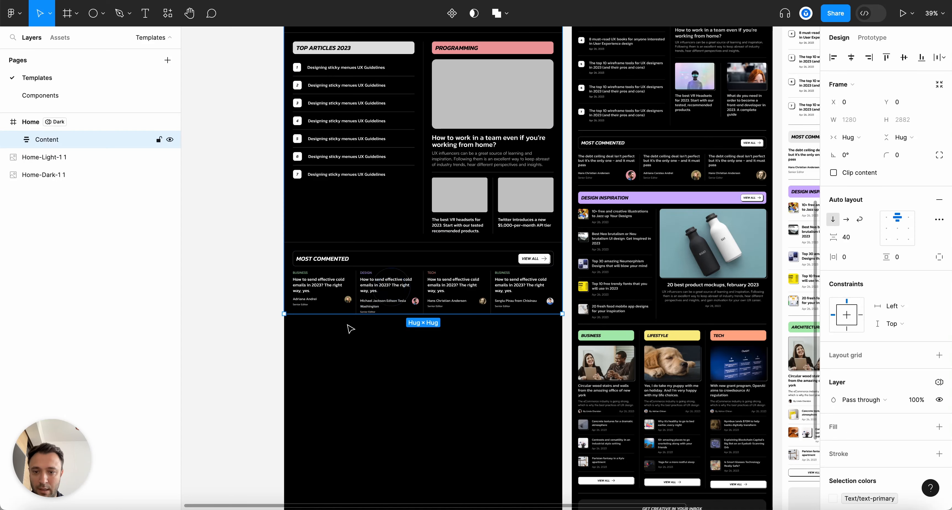
{"action": "left_click", "coordinate": [13, 139]}
Paste the featured article card into the Content frame below Most Commented
{"action": "left_click", "coordinate": [69, 280]}
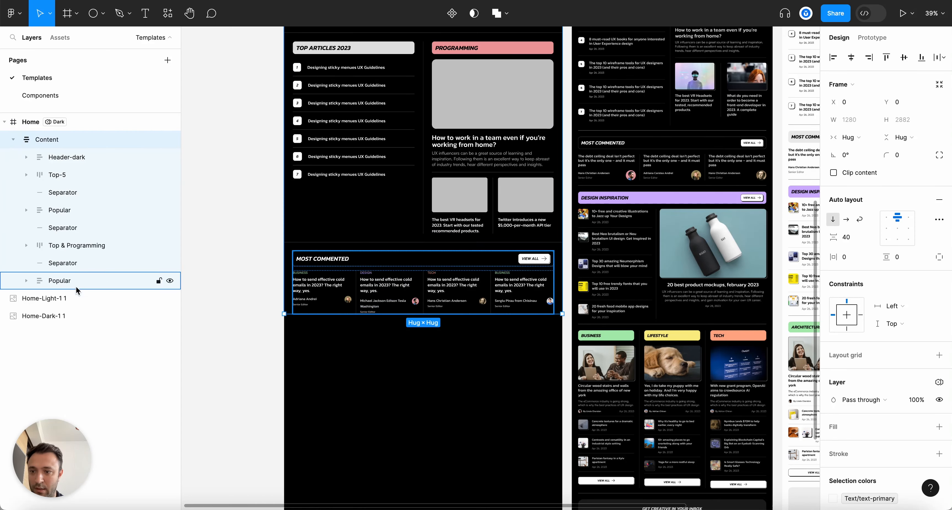
{"action": "left_click", "coordinate": [47, 139]}
{"action": "key", "text": "super+v"}
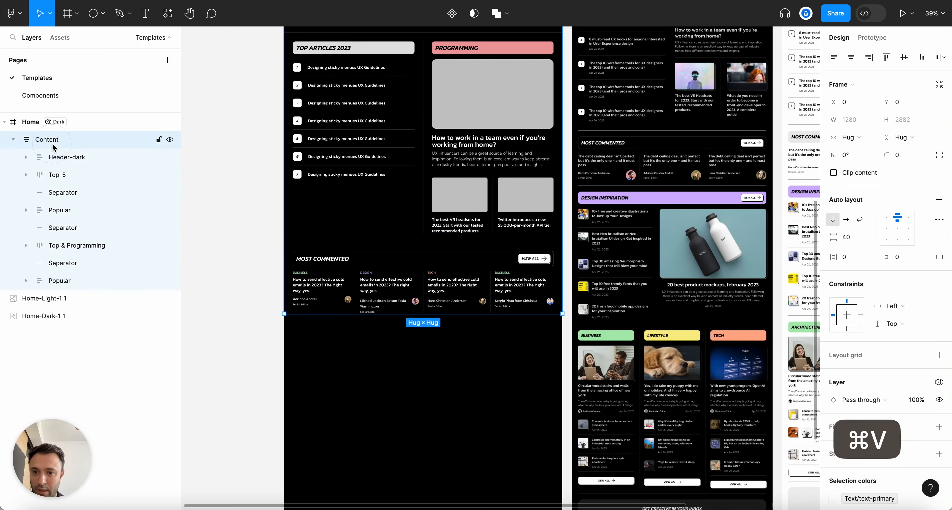
{"action": "scroll", "coordinate": [488, 391], "scroll_direction": "up", "scroll_amount": 3}
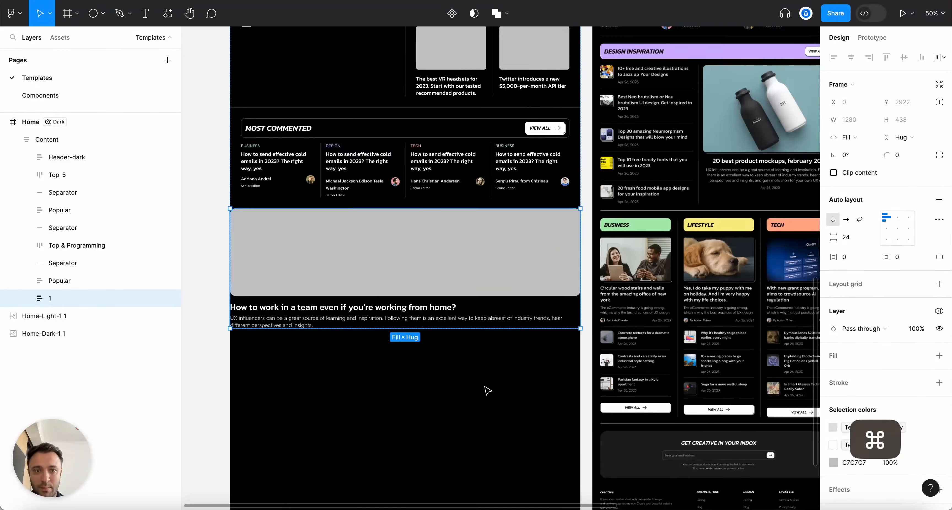
{"action": "scroll", "coordinate": [302, 298], "scroll_direction": "up", "scroll_amount": 3}
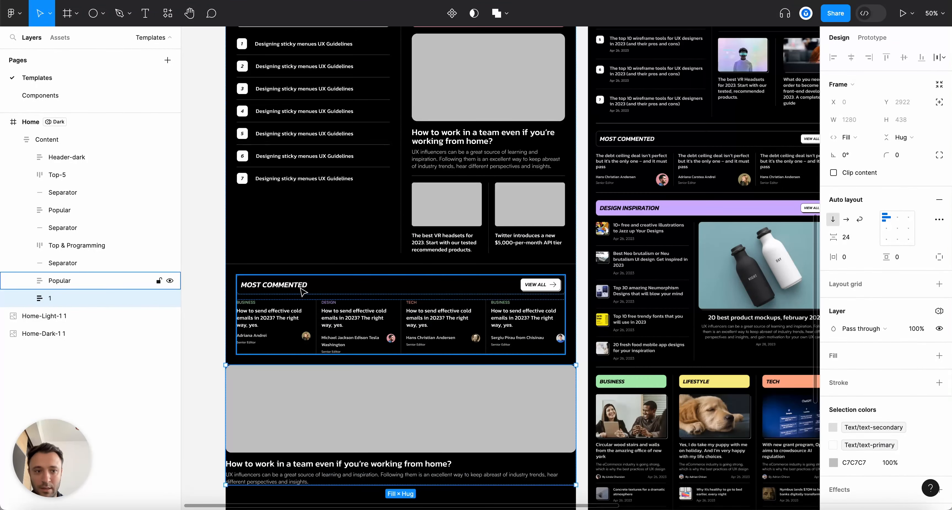
Copy the Most Commented title bar above the card and wrap both in auto layout
{"action": "double_click", "coordinate": [303, 292]}
{"action": "key", "text": "super+c"}
{"action": "key", "text": "alt+l"}
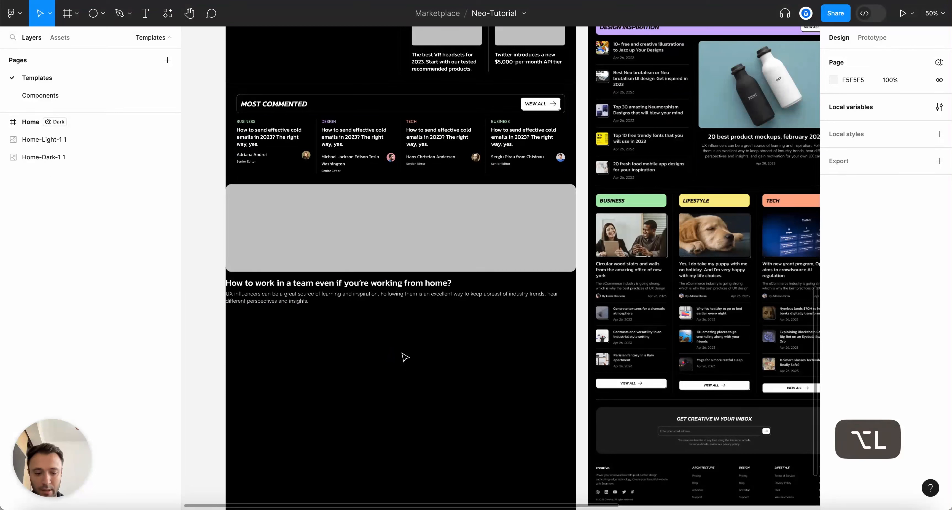
{"action": "left_click", "coordinate": [312, 208]}
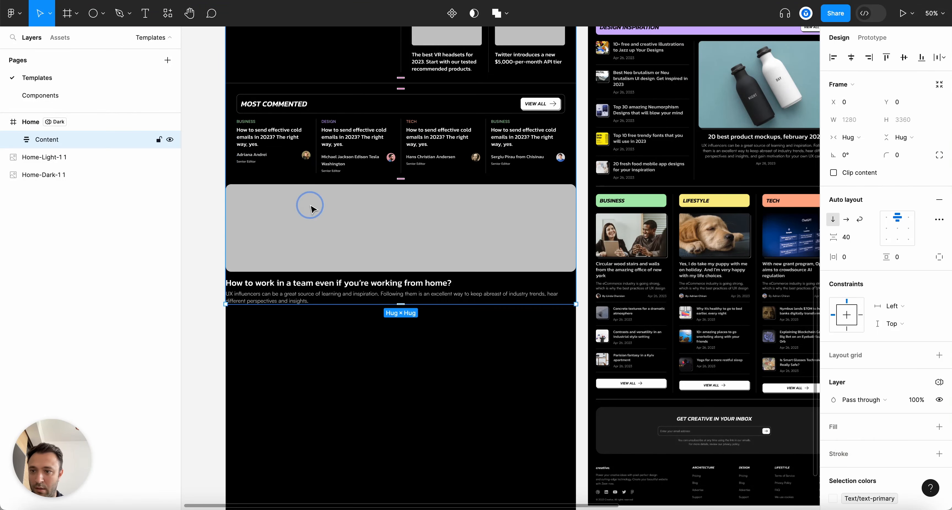
{"action": "left_click", "coordinate": [312, 208]}
{"action": "key", "text": "super+v"}
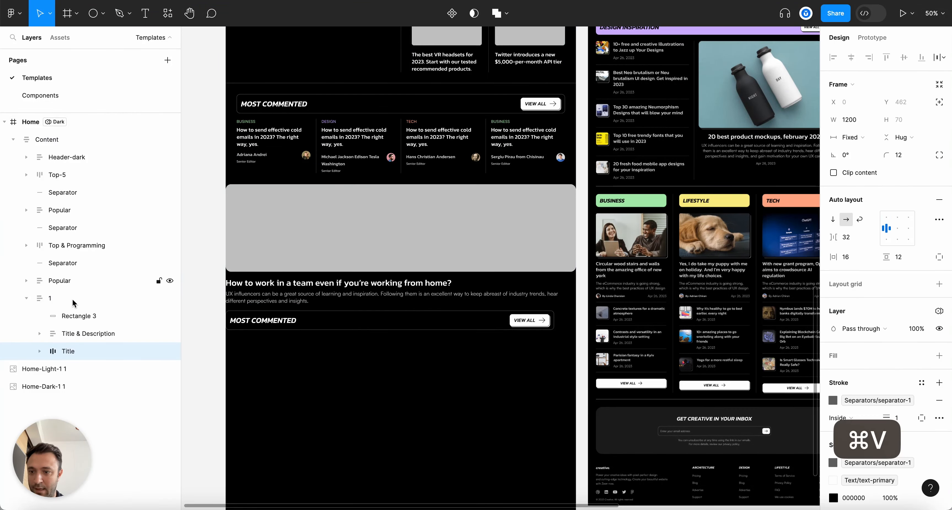
{"action": "left_click_drag", "start_coordinate": [72, 354], "coordinate": [56, 296]}
{"action": "left_click", "coordinate": [26, 316]}
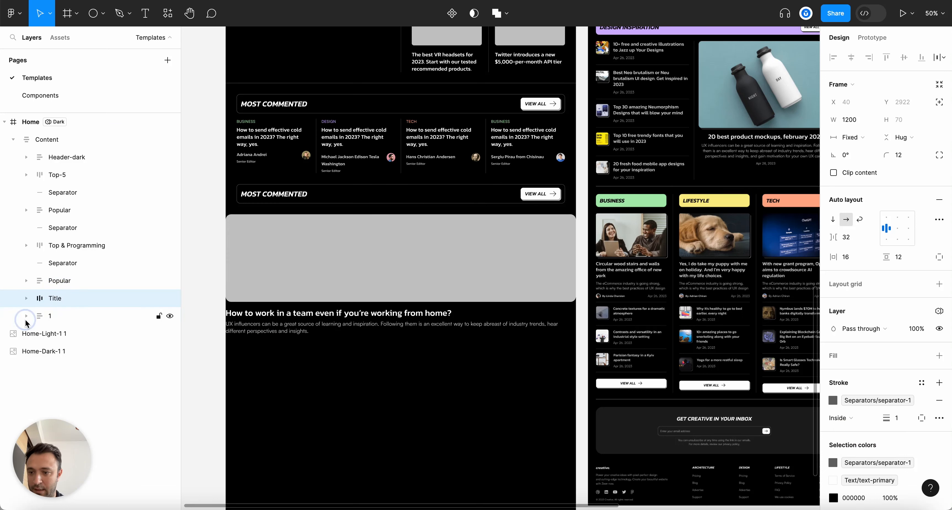
{"action": "left_click", "coordinate": [52, 317], "text": "shift"}
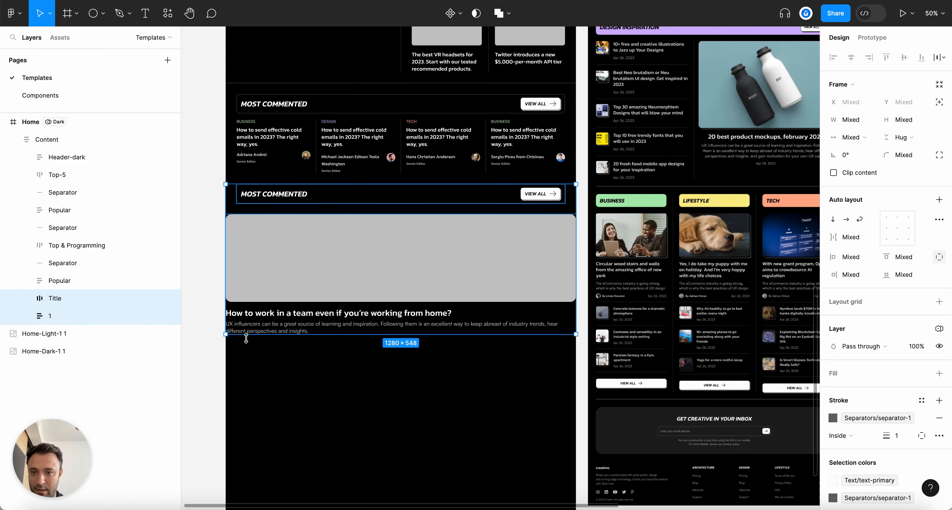
{"action": "key", "text": "shift+a"}
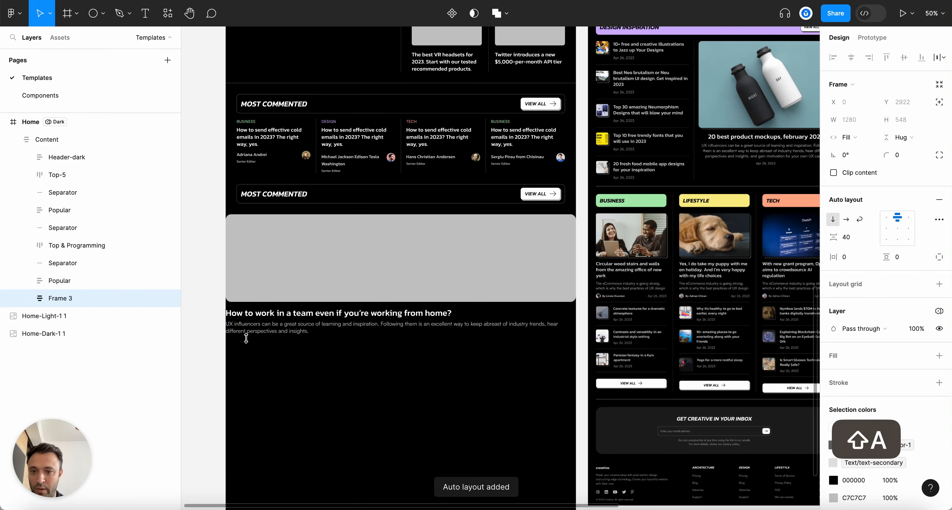
Retype the copied heading as 'Design Inspiration'
{"action": "left_click", "coordinate": [446, 394]}
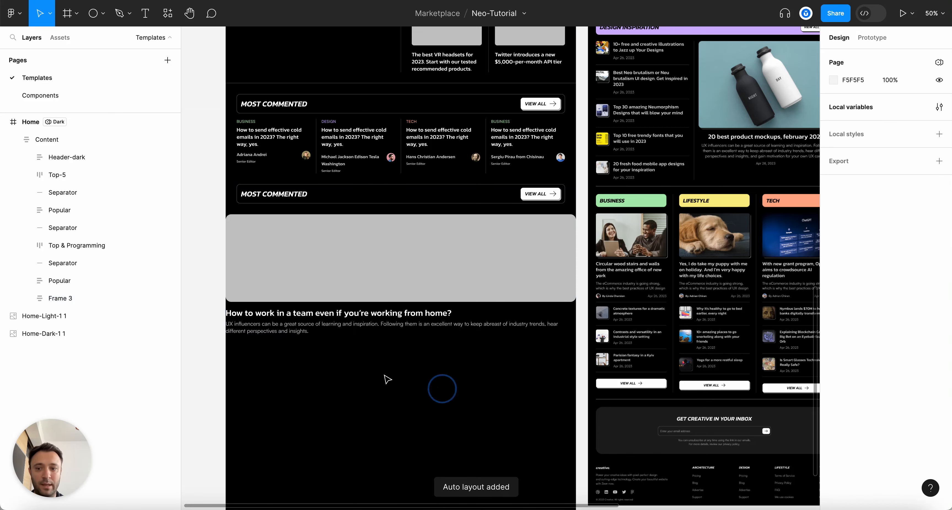
{"action": "scroll", "coordinate": [280, 205], "scroll_direction": "up", "scroll_amount": 3}
{"action": "double_click", "coordinate": [280, 199]}
{"action": "type", "text": "Design Inspiration"}
{"action": "key", "text": "Escape"}
Remove the title bar's border and fill it with the surface-purple style
{"action": "left_click", "coordinate": [76, 315]}
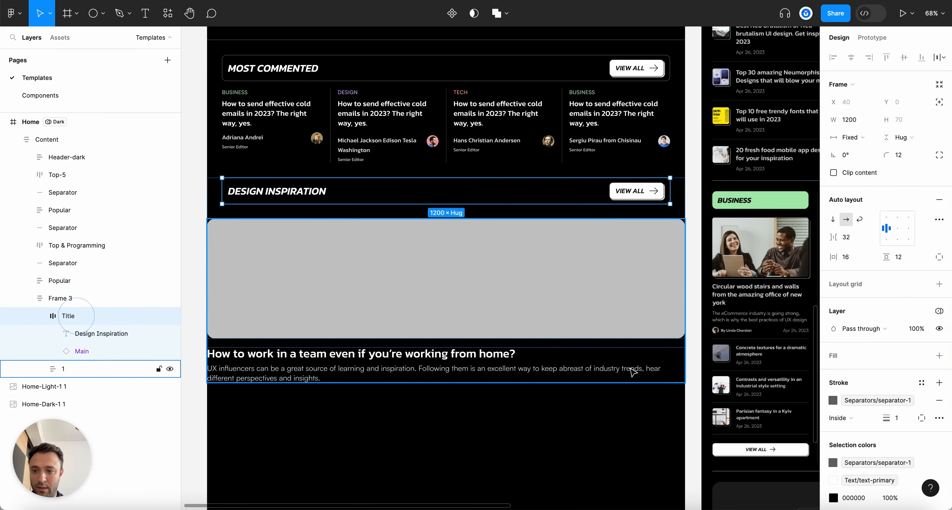
{"action": "left_click", "coordinate": [40, 316]}
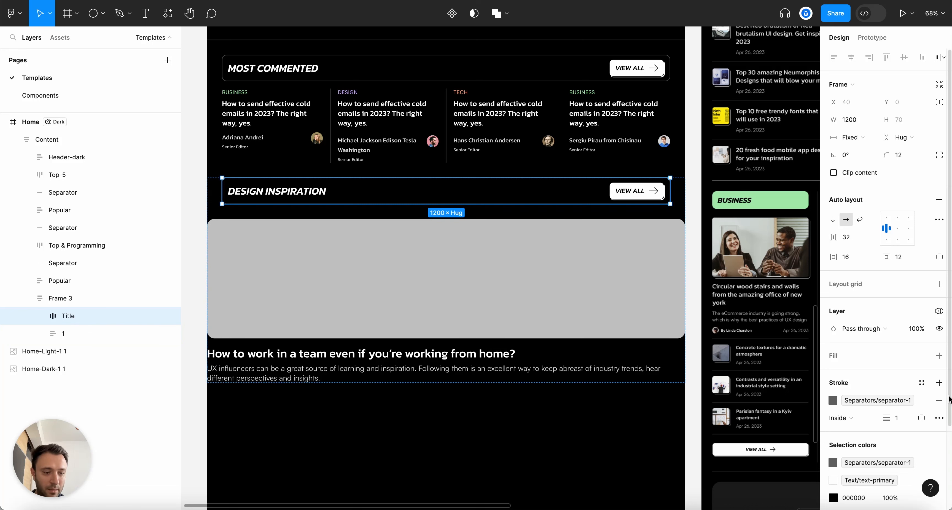
{"action": "left_click", "coordinate": [940, 400]}
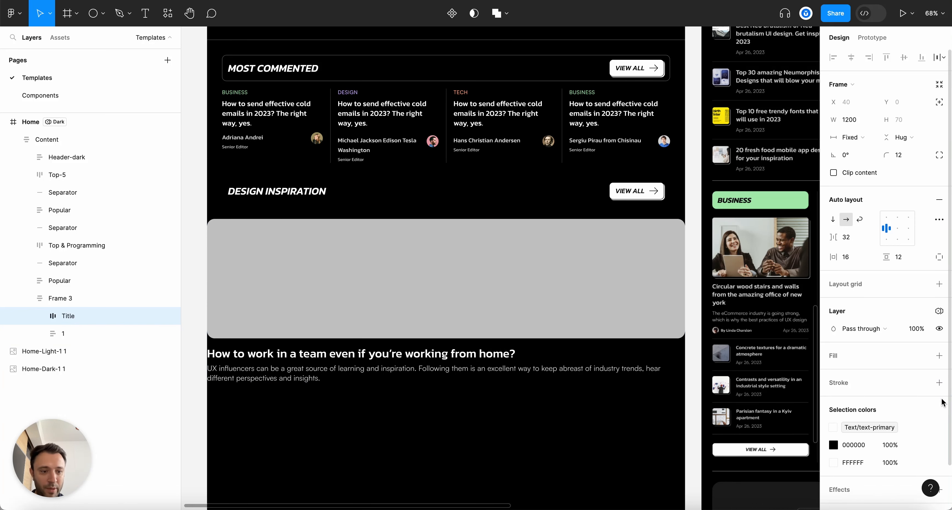
{"action": "left_click", "coordinate": [921, 357]}
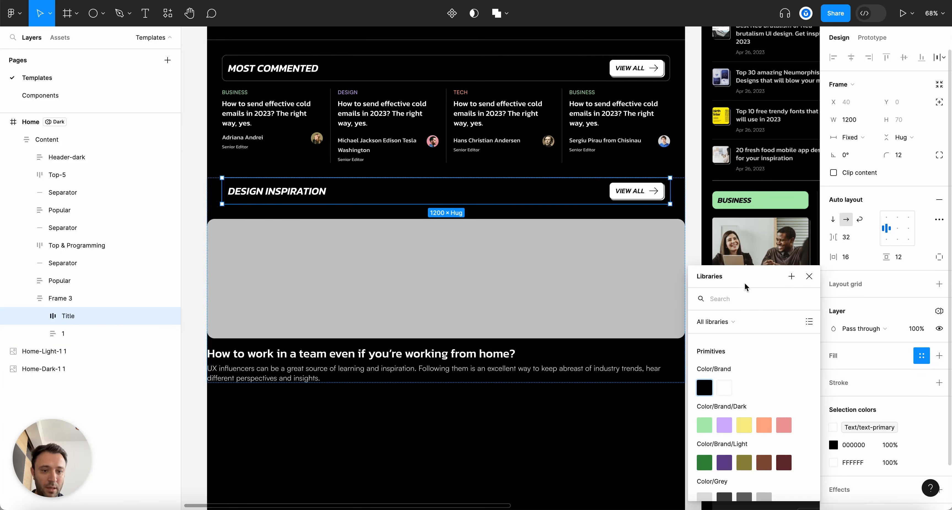
{"action": "type", "text": "surface"}
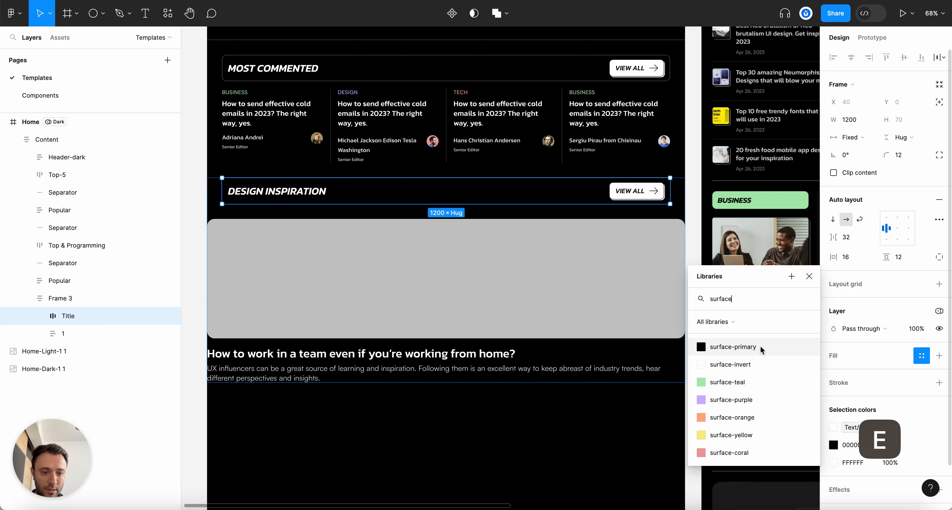
{"action": "left_click", "coordinate": [738, 398]}
Set the Design Inspiration heading text fill to Color/Brand/Black
{"action": "left_click", "coordinate": [280, 192], "text": "super"}
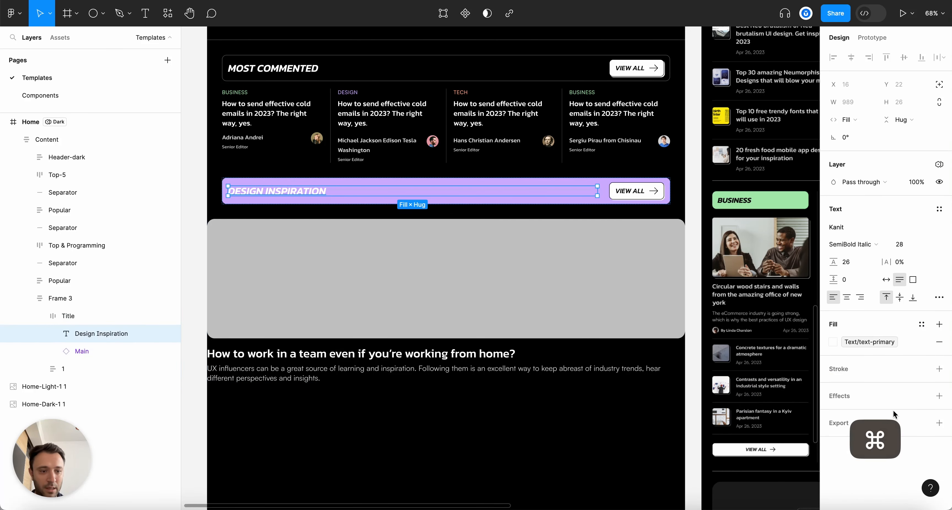
{"action": "left_click", "coordinate": [834, 344]}
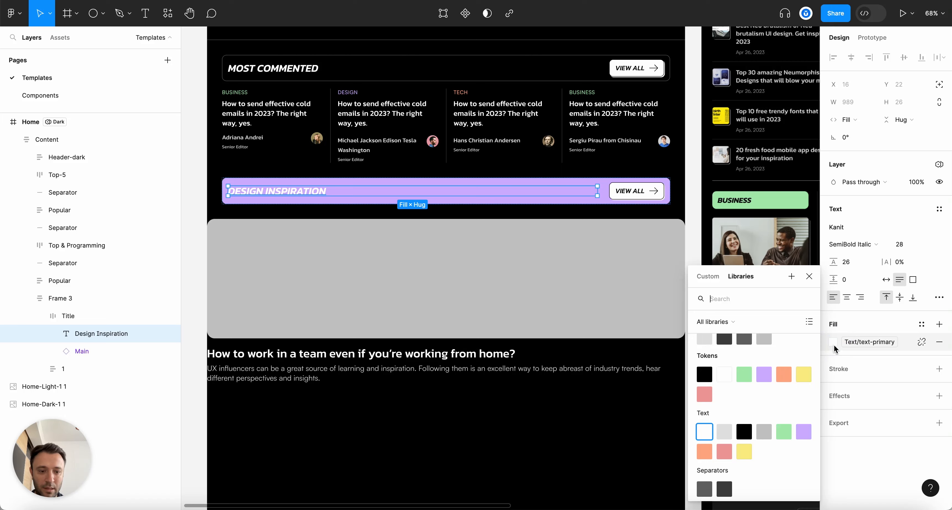
{"action": "scroll", "coordinate": [309, 196], "scroll_direction": "down", "scroll_amount": 5}
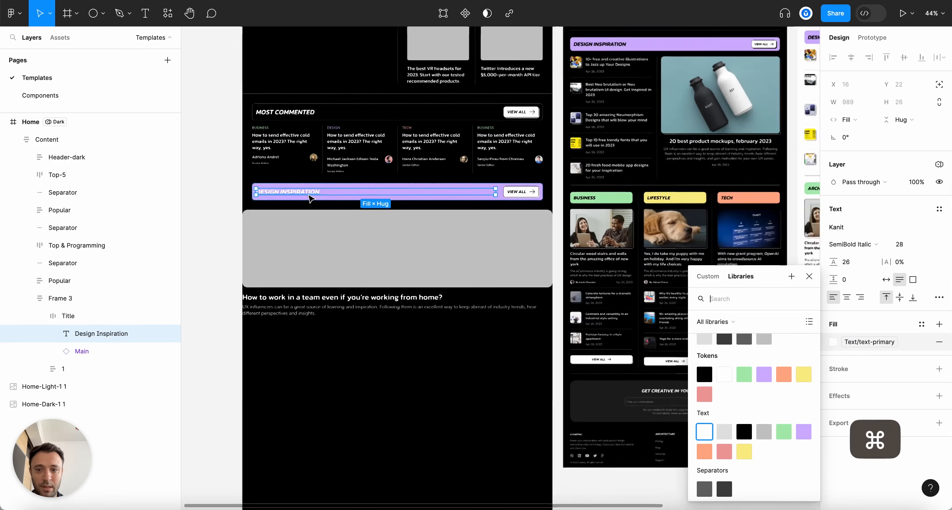
{"action": "scroll", "coordinate": [309, 196], "scroll_direction": "up", "scroll_amount": 4}
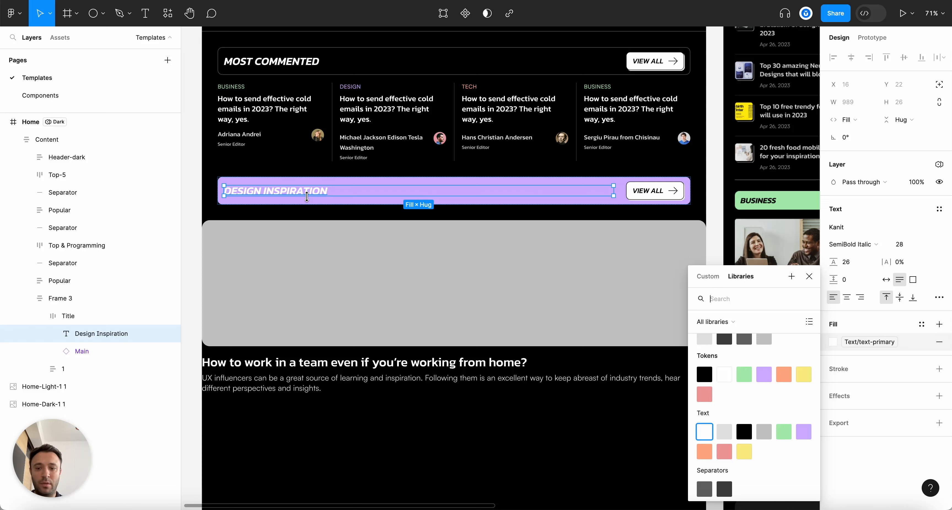
{"action": "type", "text": "col"}
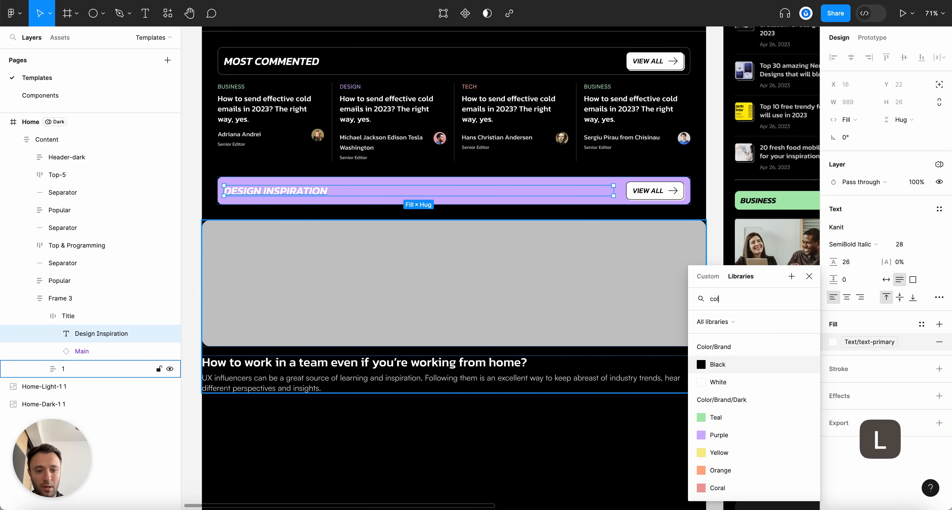
{"action": "left_click", "coordinate": [735, 359]}
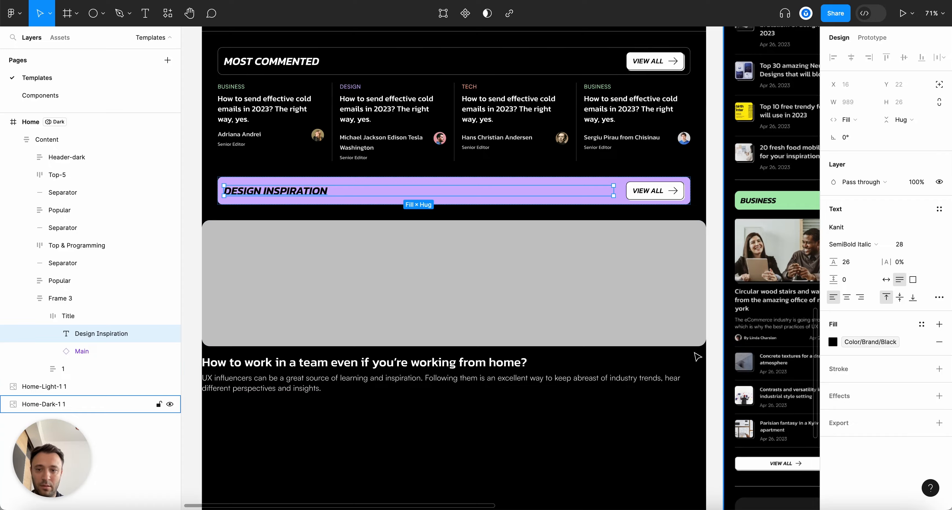
{"action": "scroll", "coordinate": [565, 326], "scroll_direction": "down", "scroll_amount": 3}
{"action": "scroll", "coordinate": [564, 326], "scroll_direction": "down", "scroll_amount": 2}
{"action": "key", "text": "Escape"}
Rename the new section frame from Frame 3 to 'Design Inspiration'
{"action": "scroll", "coordinate": [629, 408], "scroll_direction": "right", "scroll_amount": 5}
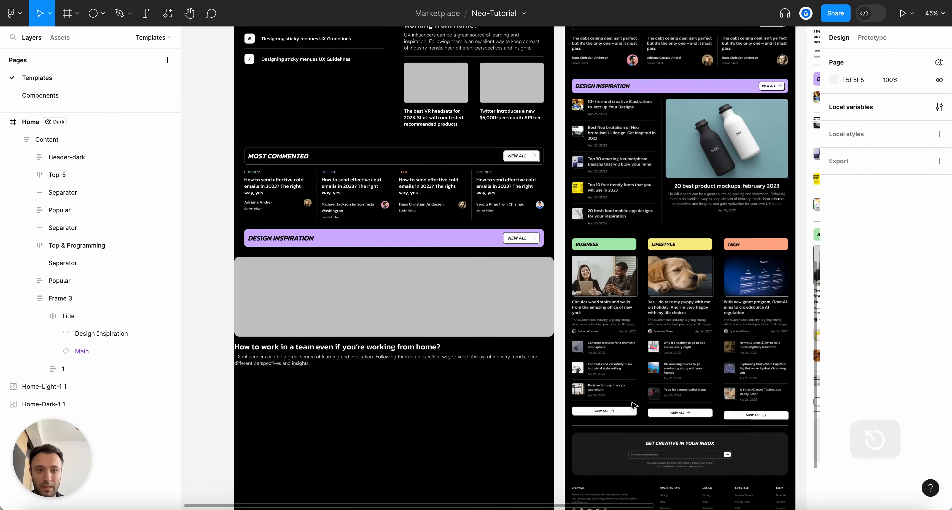
{"action": "scroll", "coordinate": [407, 316], "scroll_direction": "left", "scroll_amount": 4}
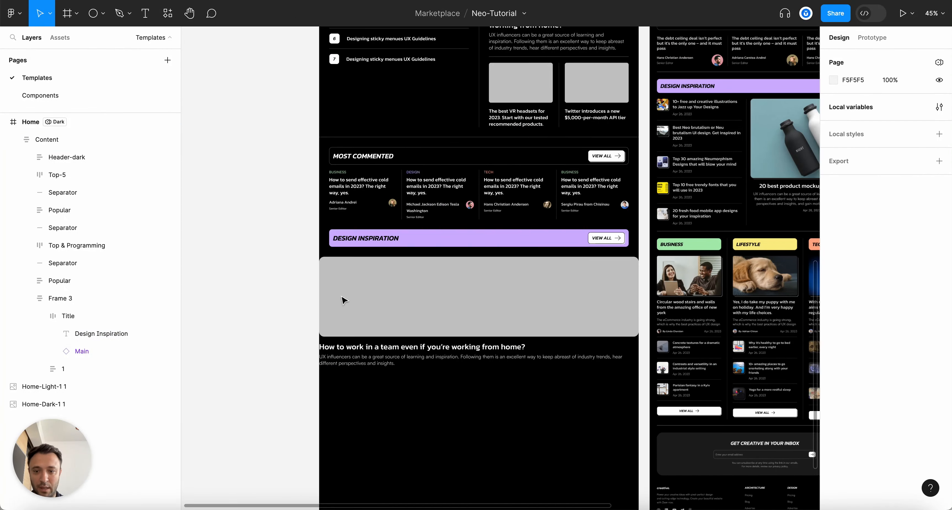
{"action": "scroll", "coordinate": [472, 271], "scroll_direction": "up", "scroll_amount": 3}
{"action": "left_click", "coordinate": [472, 271]}
{"action": "left_click", "coordinate": [471, 271]}
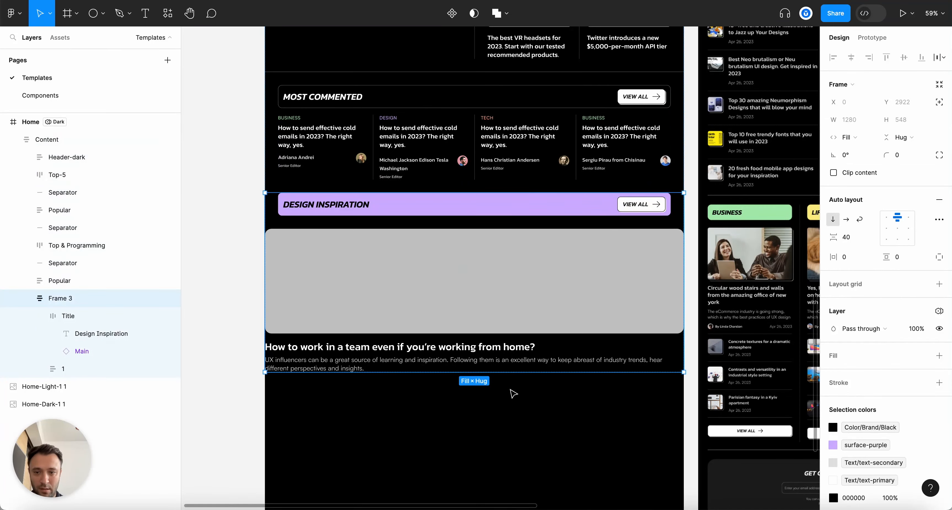
{"action": "key", "text": "alt+l"}
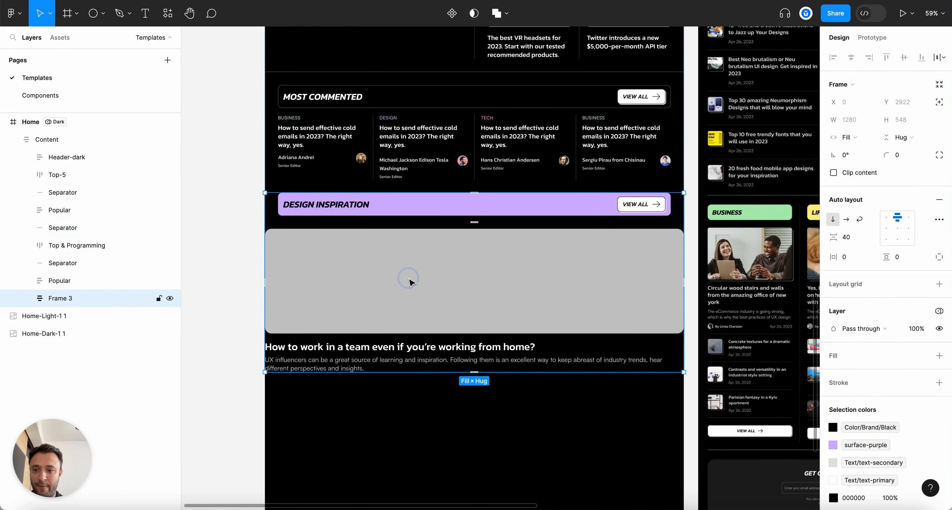
{"action": "double_click", "coordinate": [66, 298]}
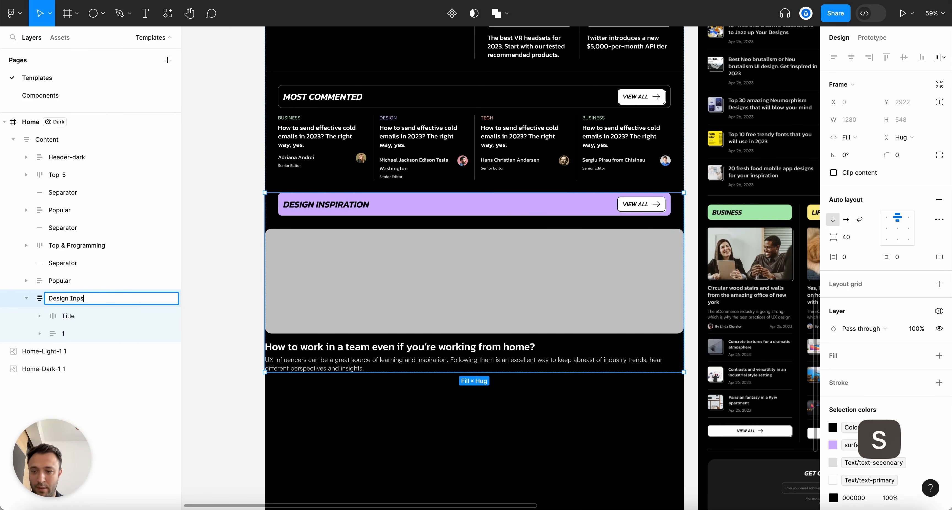
{"action": "type", "text": "Design Inspiration"}
{"action": "key", "text": "Return"}
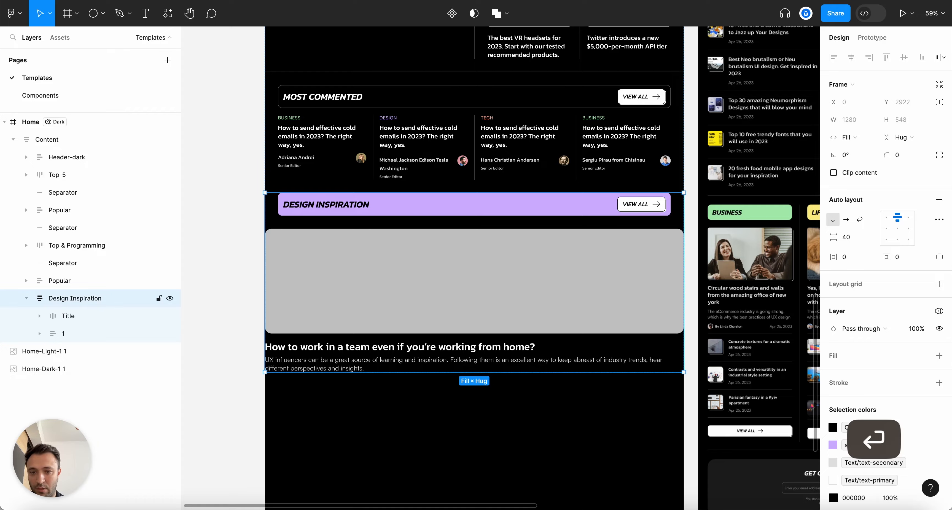
Copy the Top Articles 2023 list from the Top & Programming section
{"action": "scroll", "coordinate": [415, 322], "scroll_direction": "down", "scroll_amount": 3}
{"action": "scroll", "coordinate": [518, 222], "scroll_direction": "right", "scroll_amount": 5}
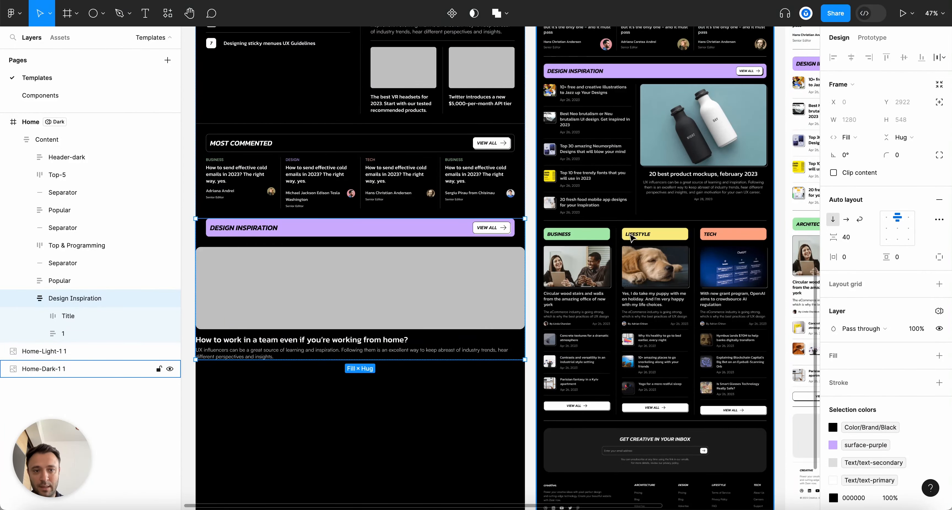
{"action": "scroll", "coordinate": [389, 275], "scroll_direction": "down", "scroll_amount": 3}
{"action": "scroll", "coordinate": [393, 281], "scroll_direction": "up", "scroll_amount": 3}
{"action": "scroll", "coordinate": [263, 133], "scroll_direction": "up", "scroll_amount": 5}
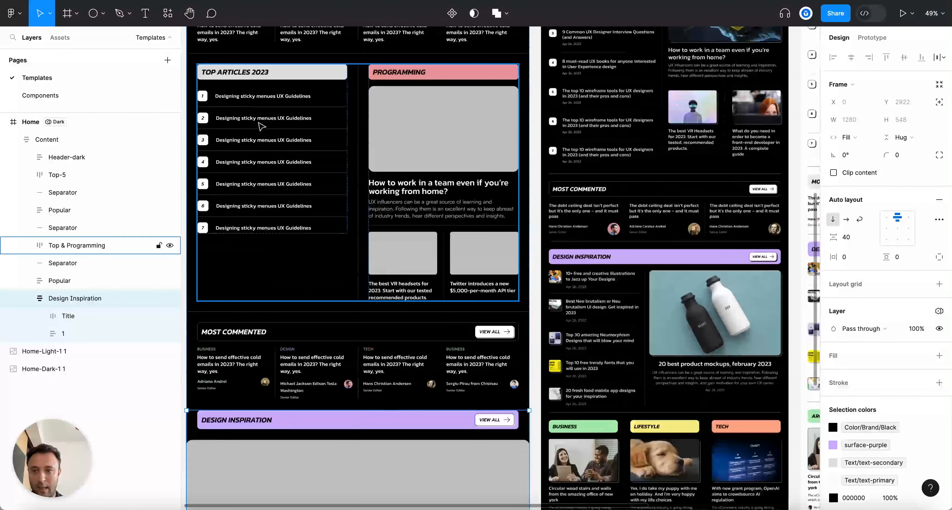
{"action": "left_click", "coordinate": [263, 133]}
{"action": "key", "text": "super+c"}
Select the featured card group inside the Design Inspiration section
{"action": "scroll", "coordinate": [303, 159], "scroll_direction": "down", "scroll_amount": 5}
{"action": "key", "text": "Escape"}
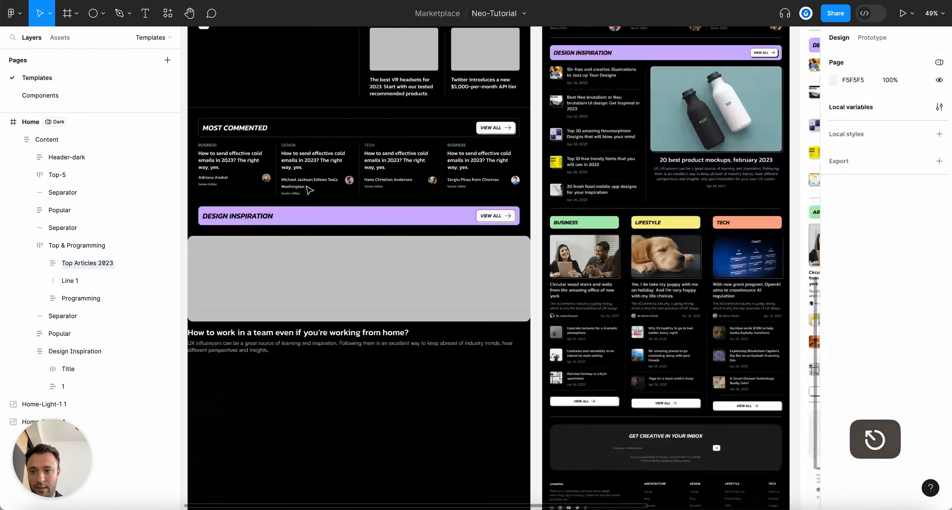
{"action": "key", "text": "alt+l"}
{"action": "left_click", "coordinate": [318, 289]}
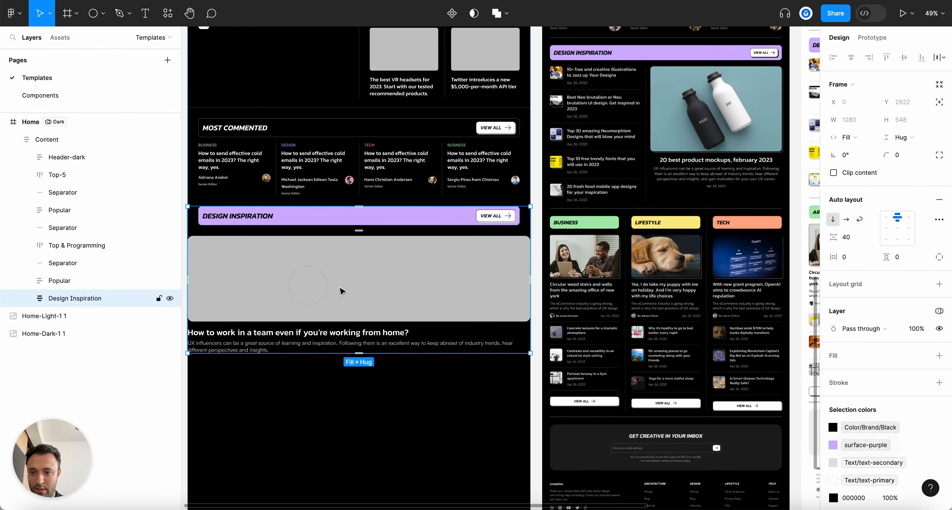
{"action": "scroll", "coordinate": [370, 292], "scroll_direction": "down", "scroll_amount": 3}
{"action": "scroll", "coordinate": [402, 295], "scroll_direction": "left", "scroll_amount": 1}
{"action": "left_click", "coordinate": [295, 196]}
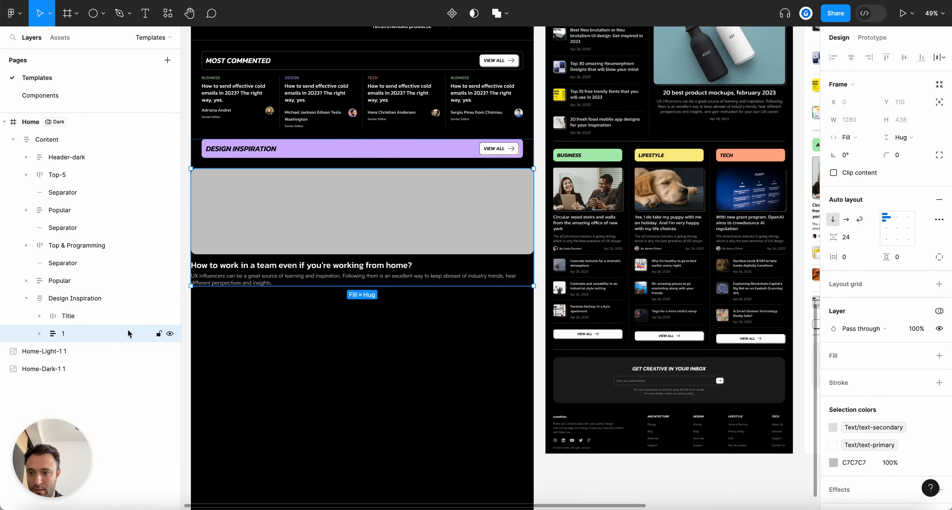
Paste the Top Articles 2023 list and place it beside the featured card in a horizontal auto-layout row
{"action": "left_click", "coordinate": [85, 299]}
{"action": "key", "text": "super+v"}
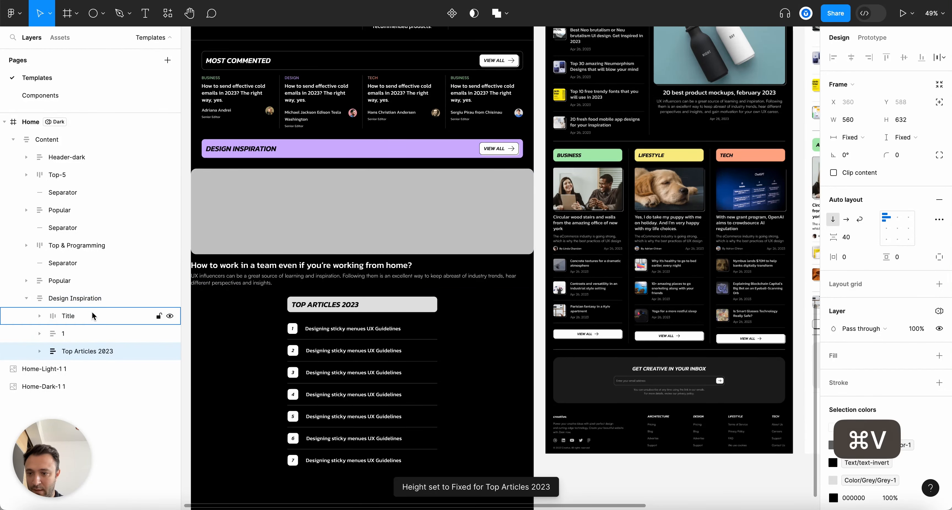
{"action": "left_click", "coordinate": [71, 333]}
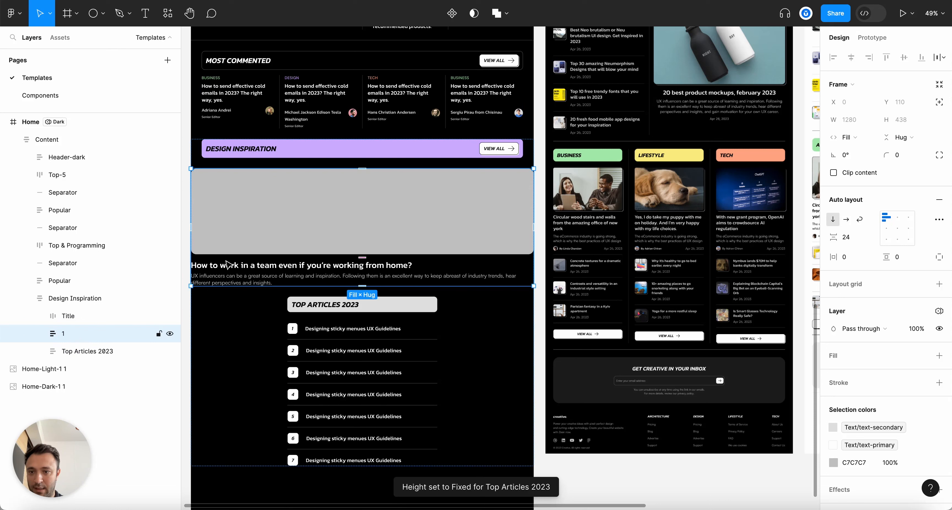
{"action": "left_click", "coordinate": [100, 351]}
{"action": "left_click_drag", "start_coordinate": [97, 327], "coordinate": [96, 328]}
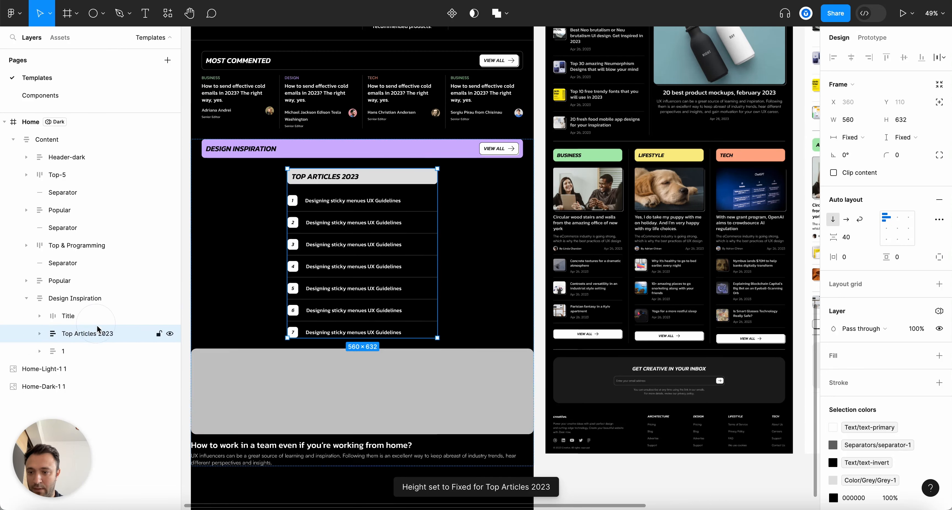
{"action": "left_click", "coordinate": [90, 351], "text": "shift"}
{"action": "key", "text": "shift+a"}
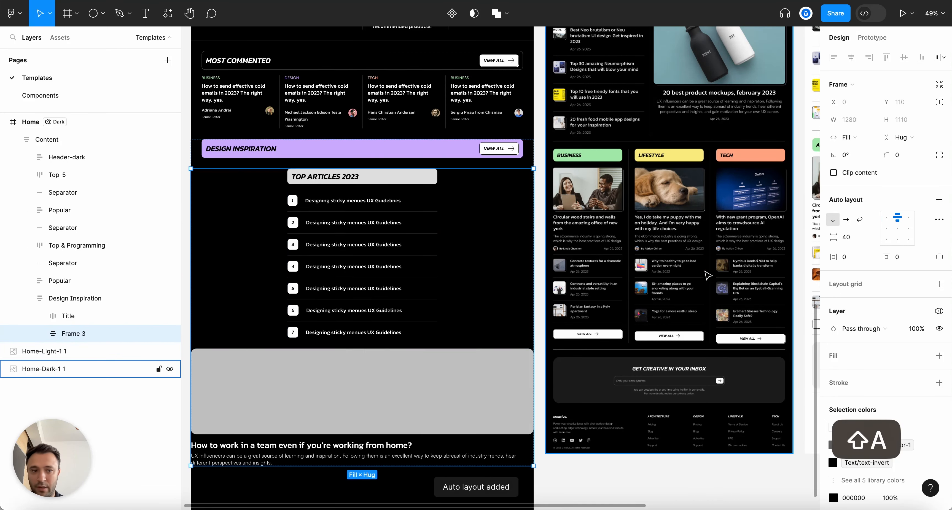
{"action": "left_click", "coordinate": [847, 220]}
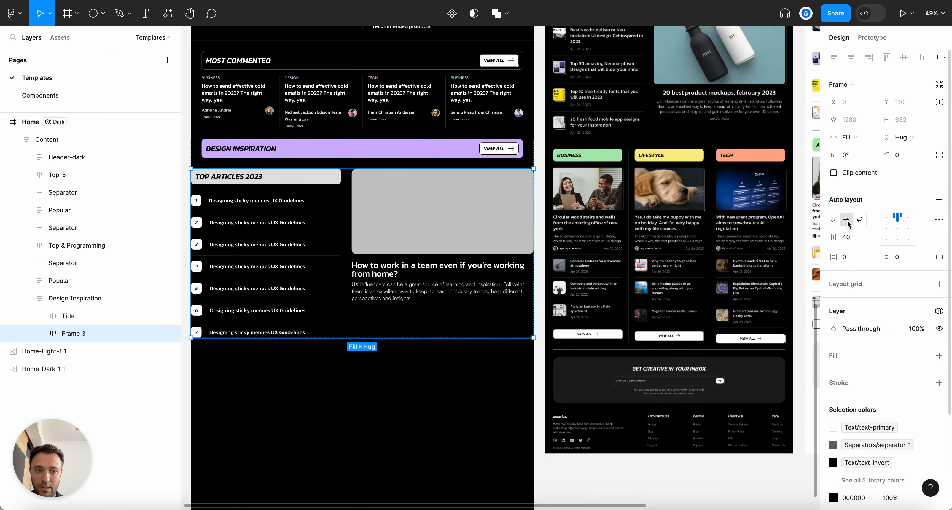
Give the Design Inspiration section a fixed width of 1200
{"action": "scroll", "coordinate": [244, 240], "scroll_direction": "up", "scroll_amount": 3}
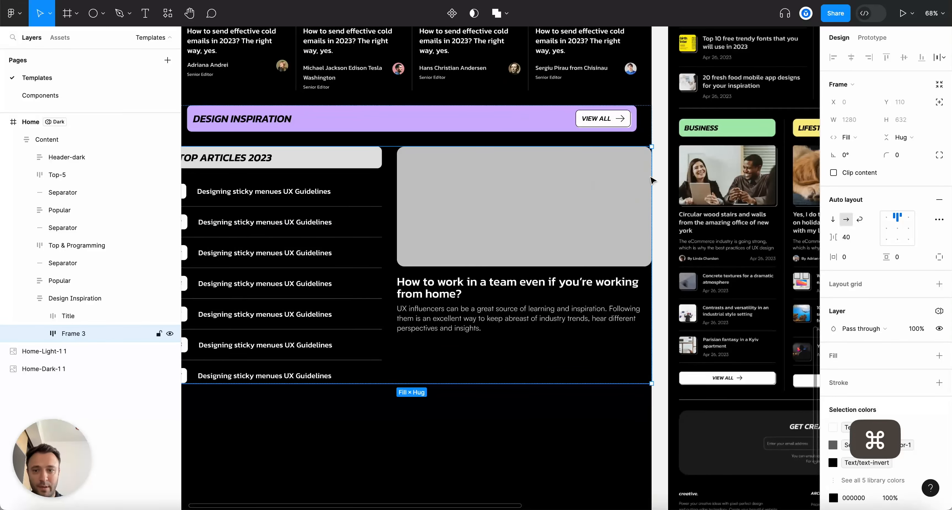
{"action": "left_click", "coordinate": [119, 298]}
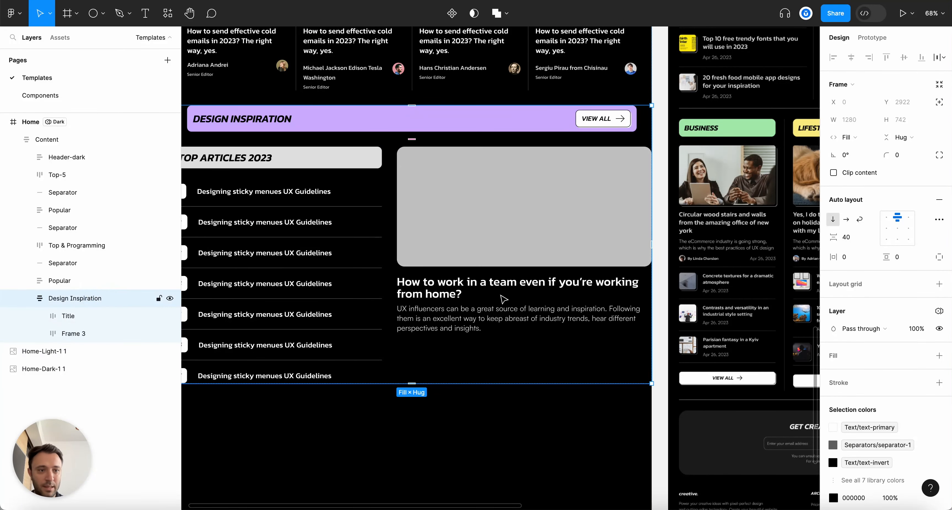
{"action": "scroll", "coordinate": [504, 298], "scroll_direction": "down", "scroll_amount": 1}
{"action": "left_click", "coordinate": [849, 137]}
{"action": "left_click", "coordinate": [856, 108]}
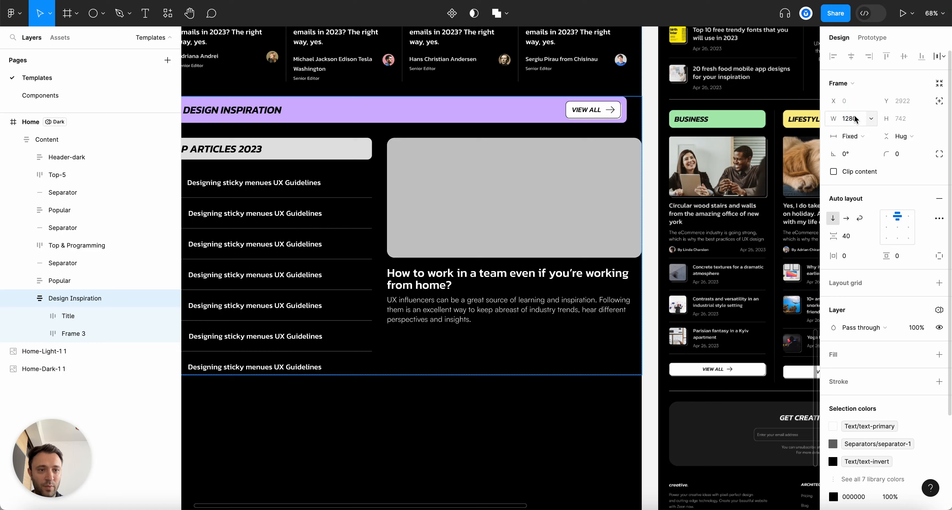
{"action": "left_click", "coordinate": [856, 119]}
{"action": "type", "text": "1200"}
{"action": "key", "text": "Return"}
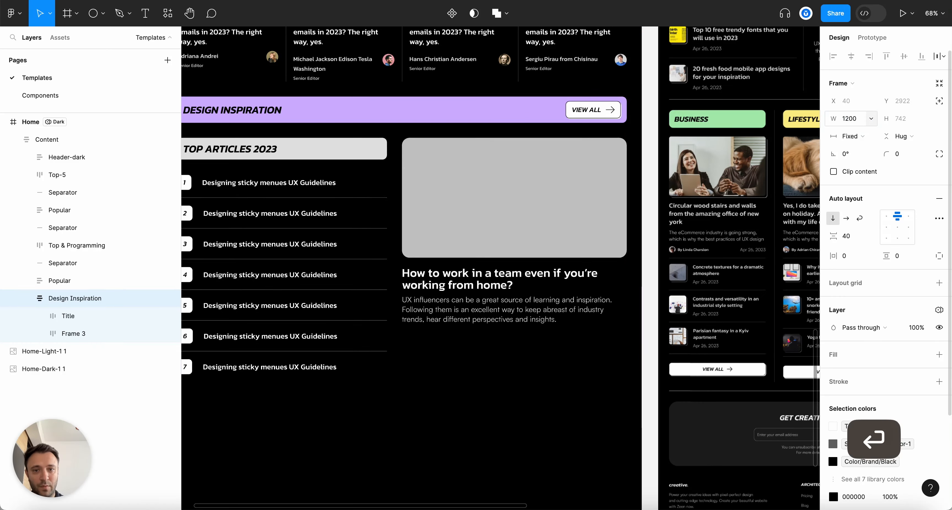
Make the purple title bar fill the section's width
{"action": "scroll", "coordinate": [413, 248], "scroll_direction": "down", "scroll_amount": 3}
{"action": "scroll", "coordinate": [299, 187], "scroll_direction": "up", "scroll_amount": 3}
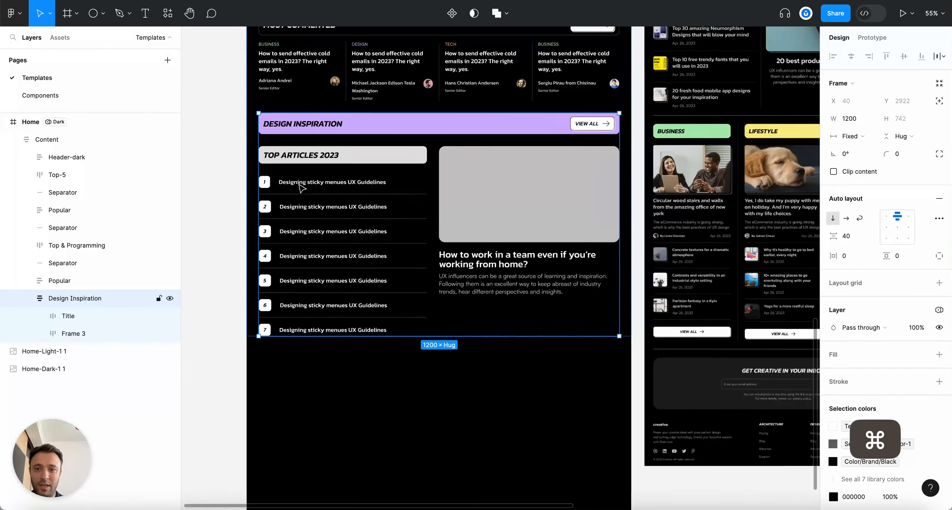
{"action": "left_click", "coordinate": [541, 407]}
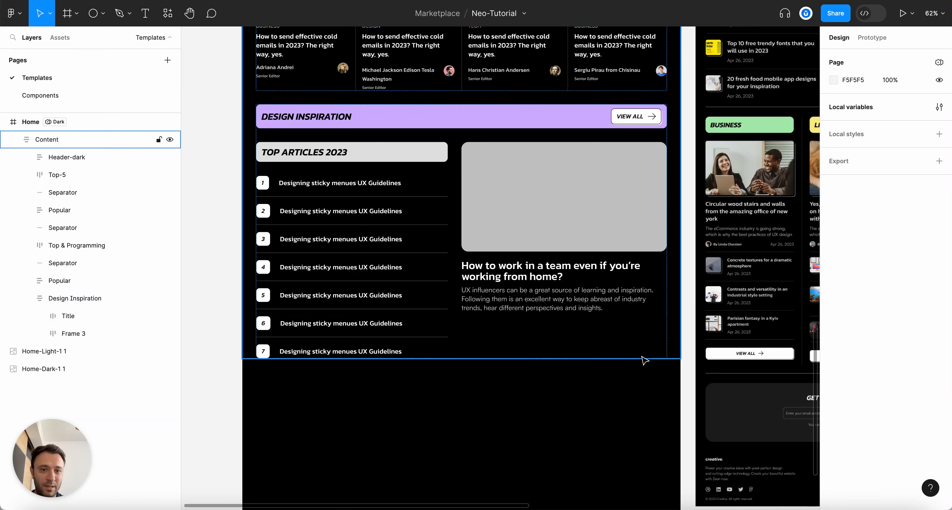
{"action": "scroll", "coordinate": [662, 236], "scroll_direction": "up", "scroll_amount": 1}
{"action": "left_click", "coordinate": [301, 112]}
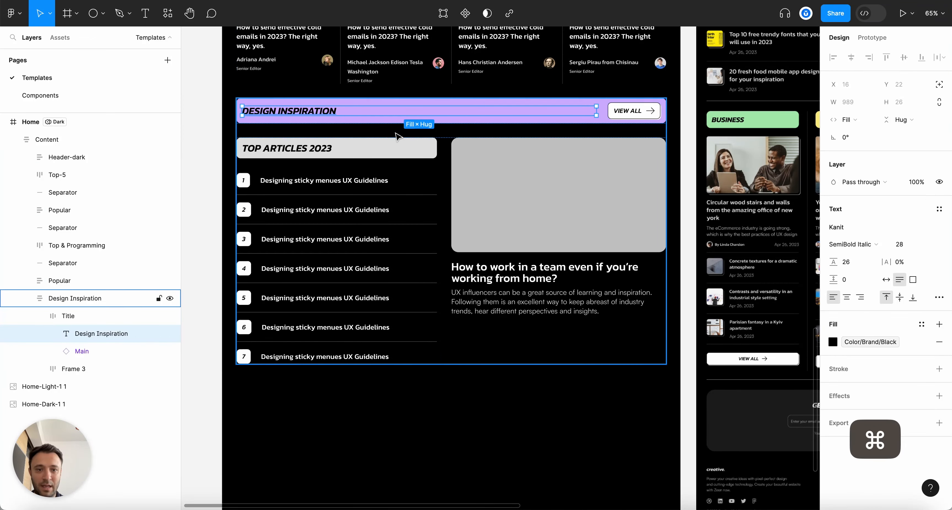
{"action": "left_click", "coordinate": [605, 115]}
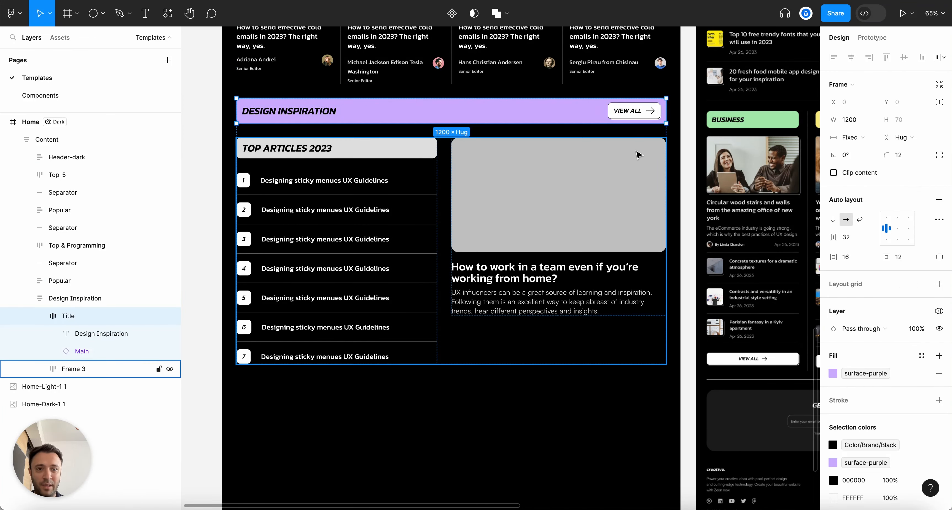
{"action": "left_click", "coordinate": [39, 317]}
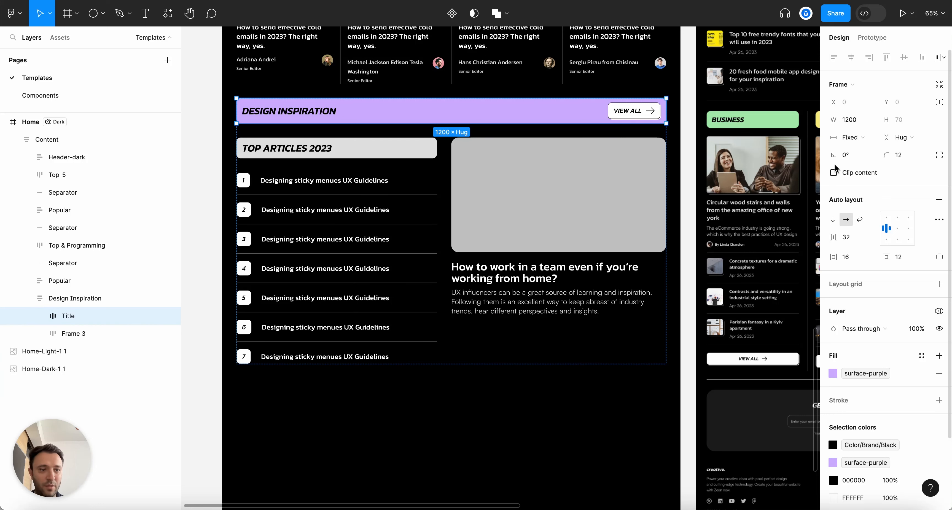
{"action": "left_click", "coordinate": [852, 137]}
{"action": "left_click", "coordinate": [861, 163]}
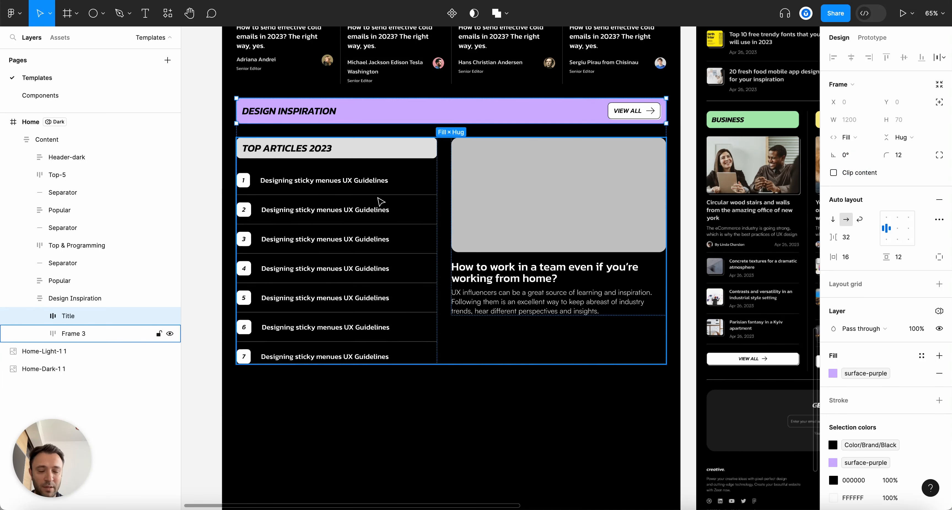
Check the row's spacing, then set the section's item spacing to 24
{"action": "left_click", "coordinate": [87, 333]}
{"action": "scroll", "coordinate": [533, 134], "scroll_direction": "up", "scroll_amount": 3}
{"action": "scroll", "coordinate": [534, 134], "scroll_direction": "down", "scroll_amount": 3}
{"action": "key", "text": "alt"}
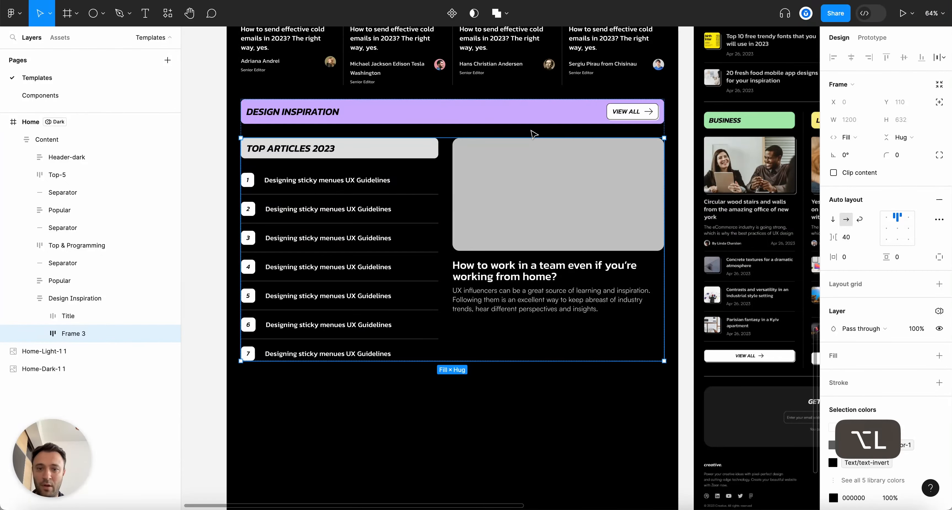
{"action": "scroll", "coordinate": [535, 126], "scroll_direction": "right", "scroll_amount": 7}
{"action": "scroll", "coordinate": [553, 120], "scroll_direction": "up", "scroll_amount": 3}
{"action": "scroll", "coordinate": [552, 121], "scroll_direction": "up", "scroll_amount": 2}
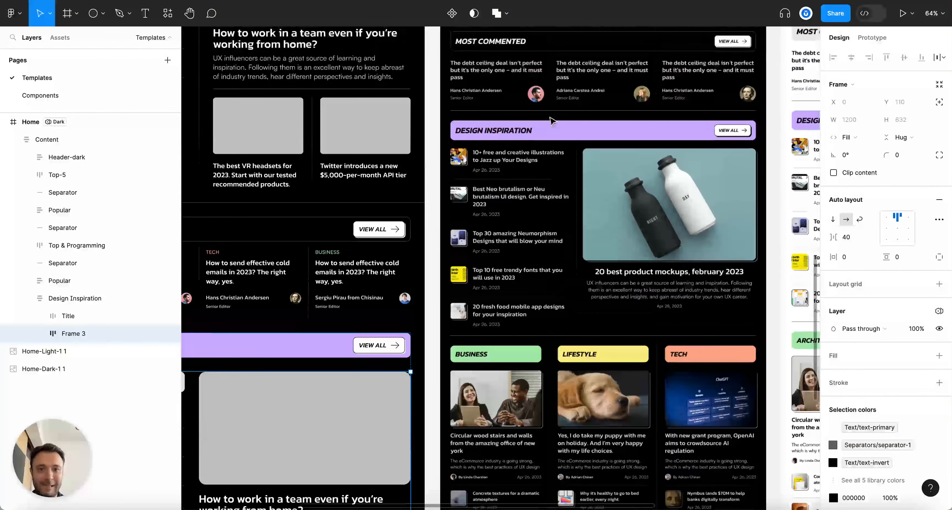
{"action": "scroll", "coordinate": [552, 120], "scroll_direction": "left", "scroll_amount": 7}
{"action": "left_click", "coordinate": [90, 303]}
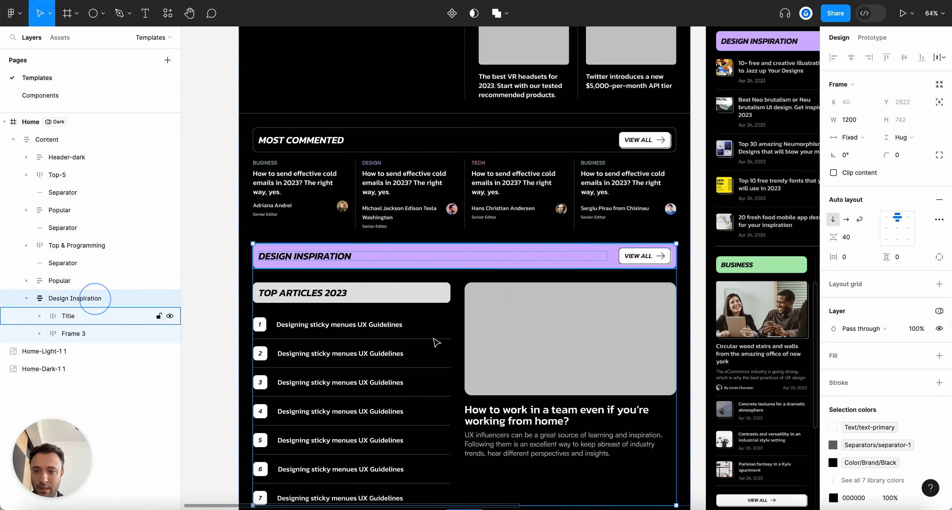
{"action": "left_click", "coordinate": [846, 236]}
{"action": "type", "text": "32"}
{"action": "key", "text": "Return"}
{"action": "type", "text": "24"}
{"action": "key", "text": "Return"}
Delete the leftover grey TOP ARTICLES 2023 heading from the pasted list
{"action": "scroll", "coordinate": [458, 223], "scroll_direction": "down", "scroll_amount": 5}
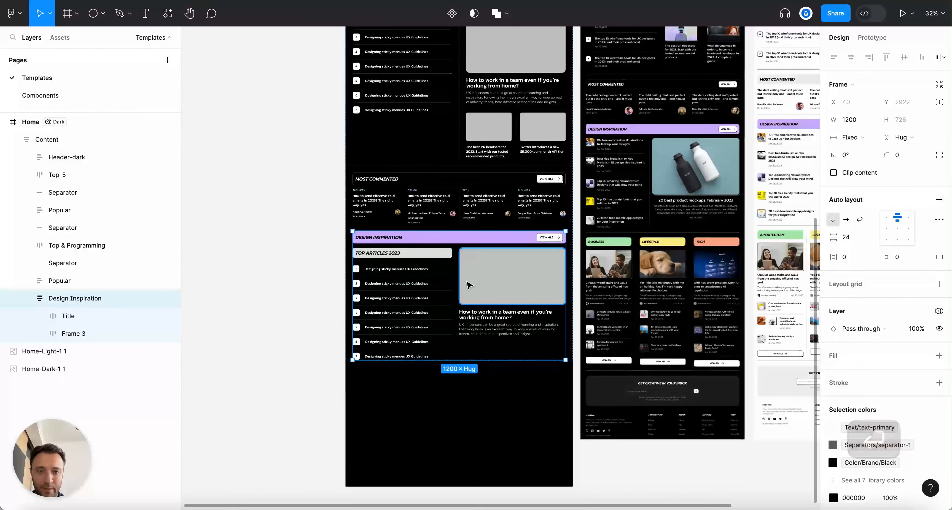
{"action": "scroll", "coordinate": [470, 281], "scroll_direction": "up", "scroll_amount": 5}
{"action": "left_click", "coordinate": [410, 210]}
{"action": "left_click", "coordinate": [410, 213]}
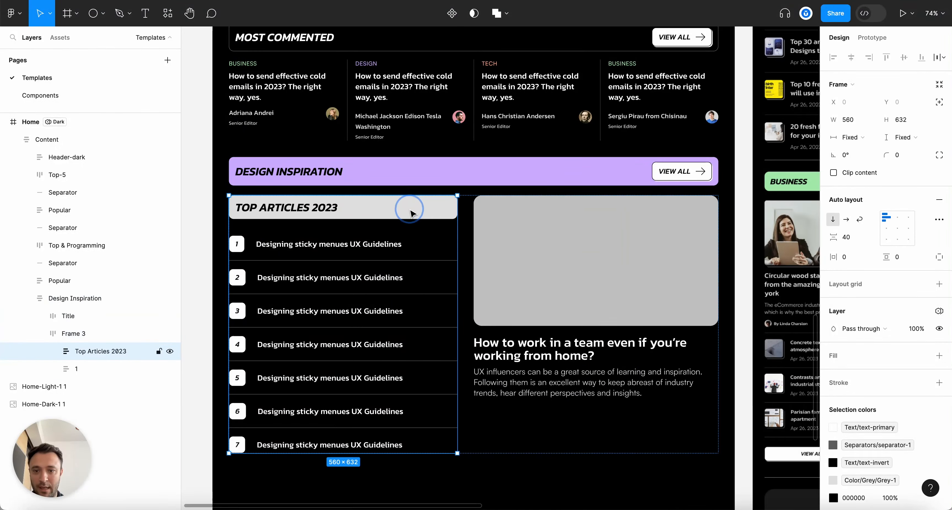
{"action": "left_click", "coordinate": [410, 214]}
{"action": "key", "text": "BackSpace"}
Copy the grey VR headset image placeholder
{"action": "scroll", "coordinate": [411, 213], "scroll_direction": "down", "scroll_amount": 3}
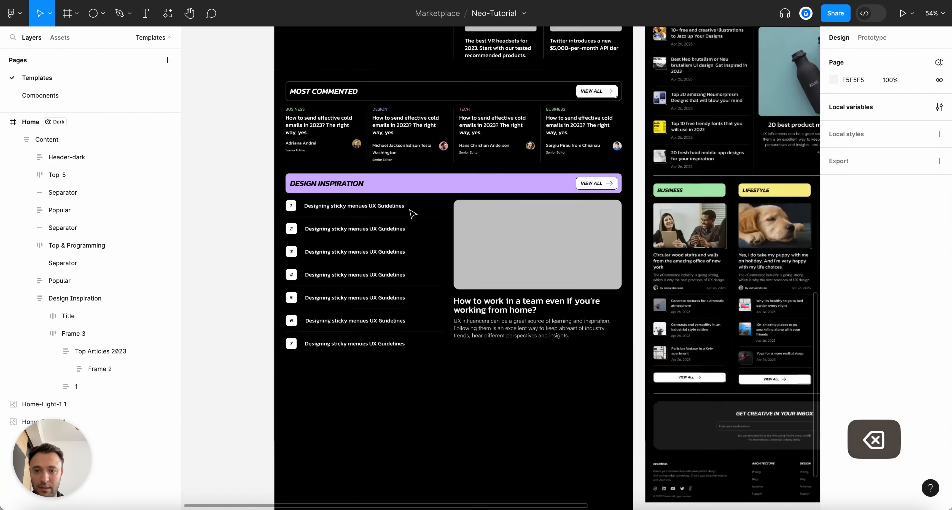
{"action": "scroll", "coordinate": [412, 214], "scroll_direction": "up", "scroll_amount": 1}
{"action": "scroll", "coordinate": [413, 213], "scroll_direction": "up", "scroll_amount": 2}
{"action": "scroll", "coordinate": [292, 294], "scroll_direction": "up", "scroll_amount": 3}
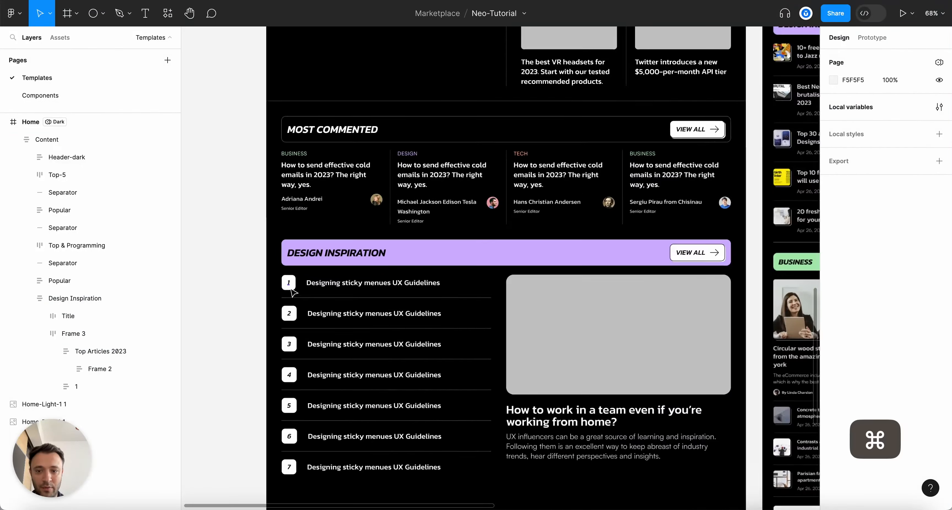
{"action": "scroll", "coordinate": [308, 282], "scroll_direction": "down", "scroll_amount": 3}
{"action": "scroll", "coordinate": [343, 288], "scroll_direction": "up", "scroll_amount": 3}
{"action": "scroll", "coordinate": [359, 292], "scroll_direction": "up", "scroll_amount": 5}
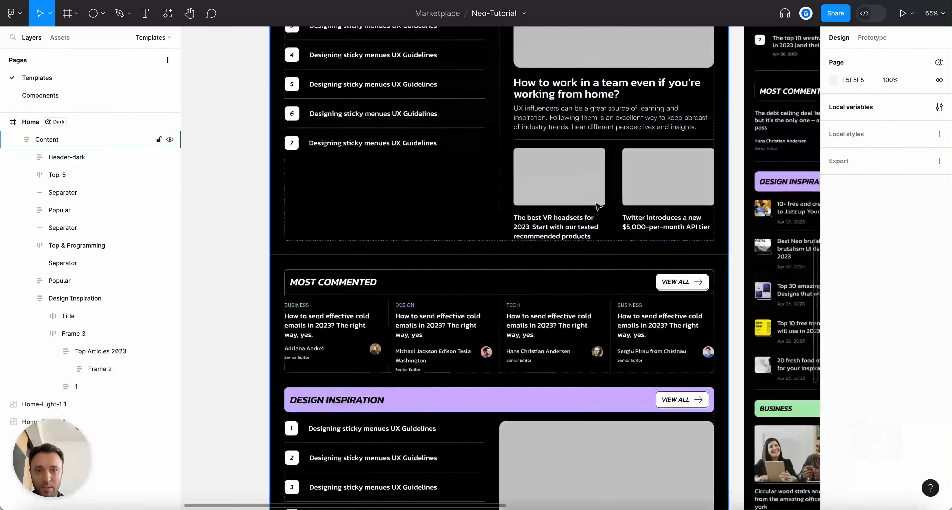
{"action": "left_click", "coordinate": [574, 170], "text": "super"}
{"action": "key", "text": "super+c"}
{"action": "scroll", "coordinate": [523, 266], "scroll_direction": "down", "scroll_amount": 6}
{"action": "key", "text": "Escape"}
{"action": "scroll", "coordinate": [308, 279], "scroll_direction": "up", "scroll_amount": 6}
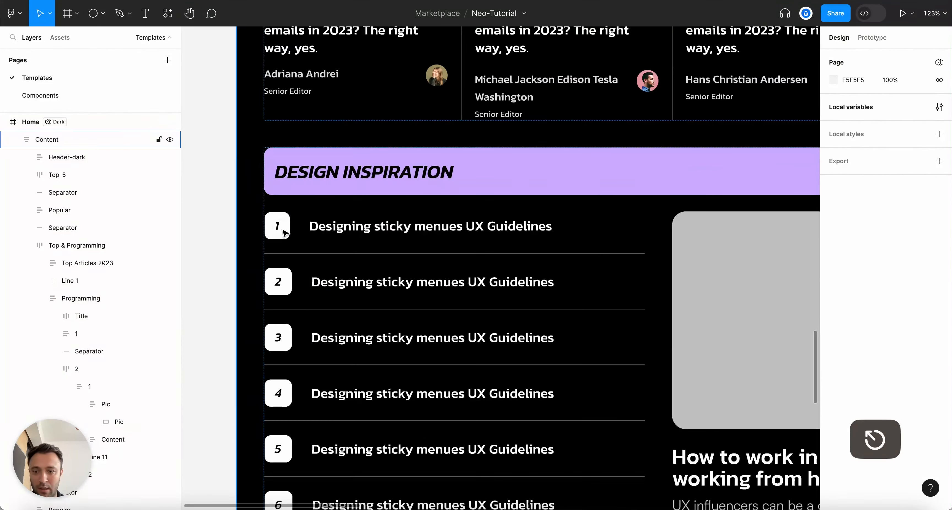
Paste the placeholder into the first article row, ahead of the number badge, and delete the badge
{"action": "double_click", "coordinate": [282, 227]}
{"action": "double_click", "coordinate": [282, 226]}
{"action": "double_click", "coordinate": [282, 227]}
{"action": "double_click", "coordinate": [282, 227]}
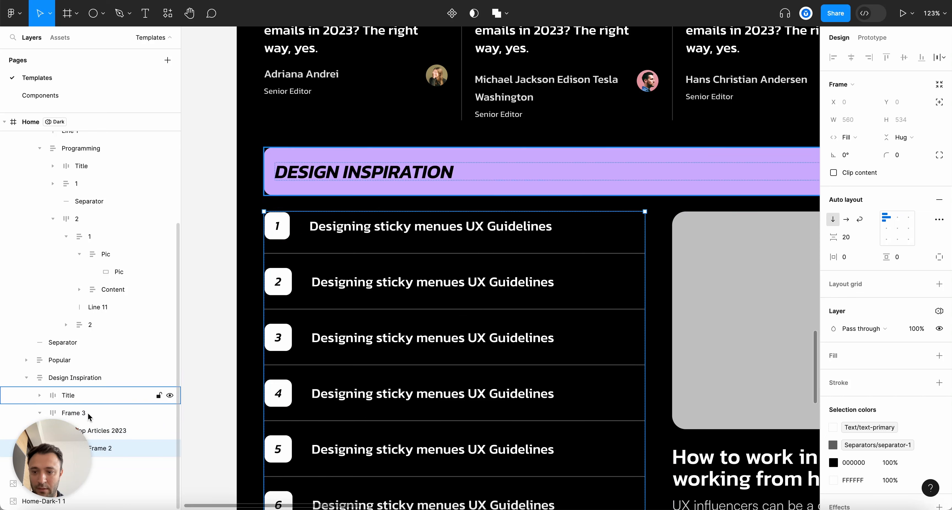
{"action": "double_click", "coordinate": [296, 239]}
{"action": "scroll", "coordinate": [111, 461], "scroll_direction": "down", "scroll_amount": 2}
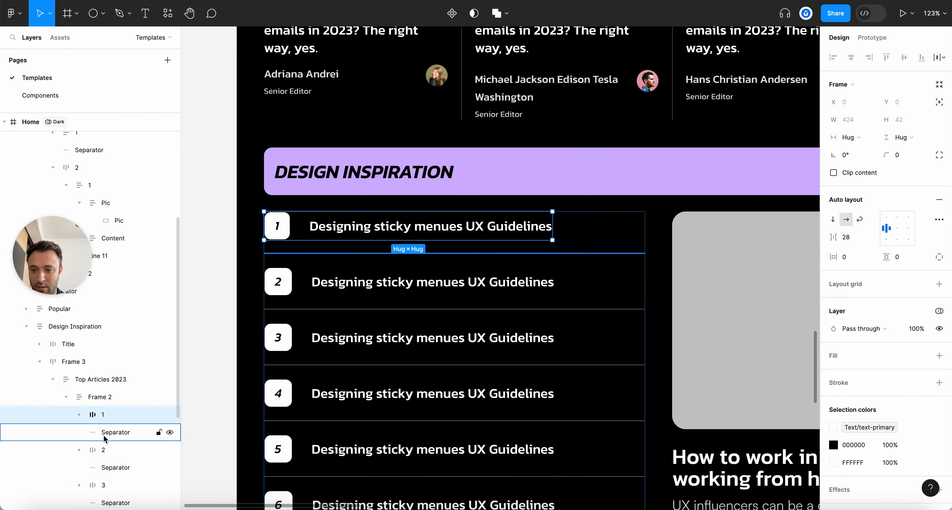
{"action": "left_click", "coordinate": [78, 415]}
{"action": "key", "text": "super+v"}
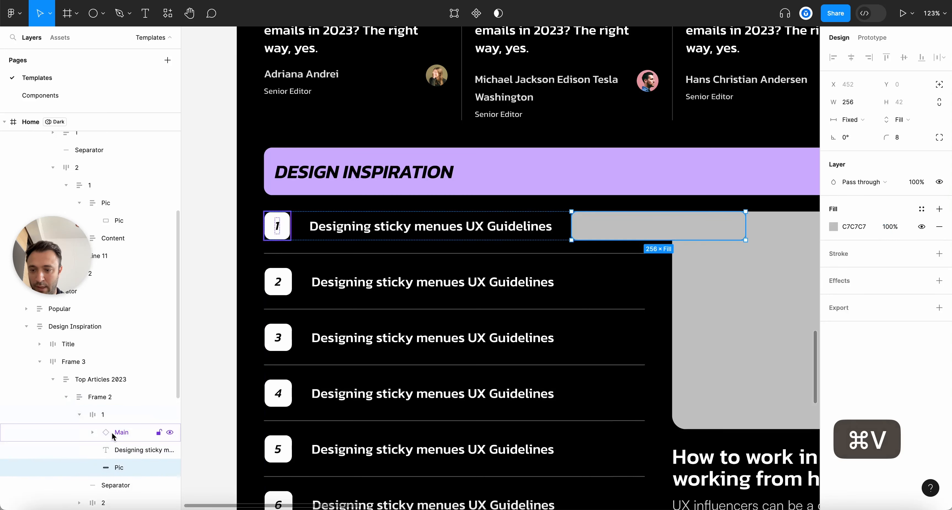
{"action": "left_click_drag", "start_coordinate": [119, 467], "coordinate": [116, 425]}
{"action": "left_click", "coordinate": [115, 449]}
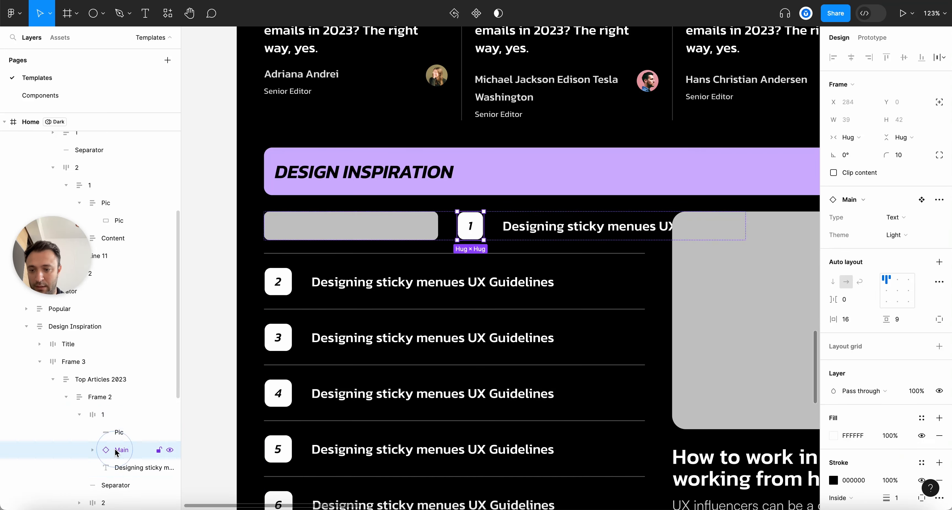
{"action": "key", "text": "BackSpace"}
{"action": "left_click", "coordinate": [115, 432]}
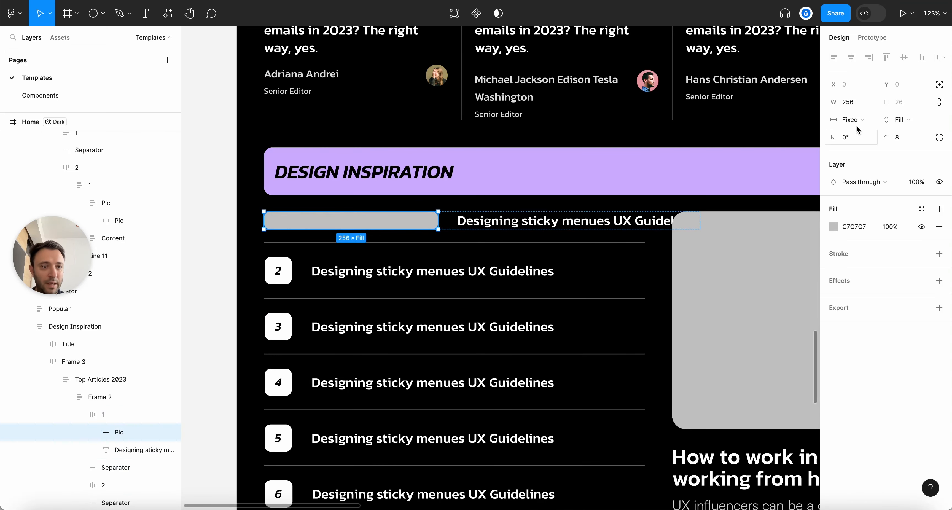
Set both the placeholder and the first row's title text to Fill width
{"action": "left_click", "coordinate": [852, 120]}
{"action": "left_click", "coordinate": [863, 136]}
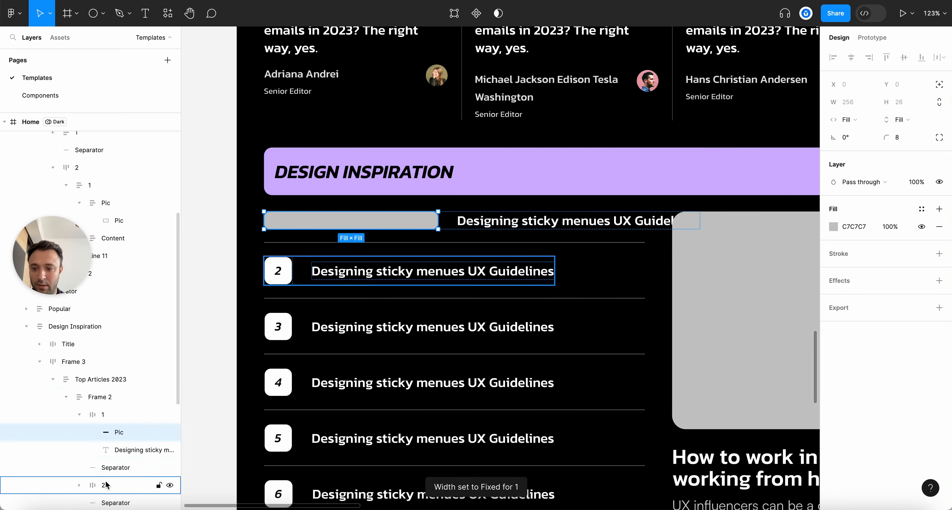
{"action": "left_click", "coordinate": [110, 450]}
{"action": "left_click", "coordinate": [863, 119]}
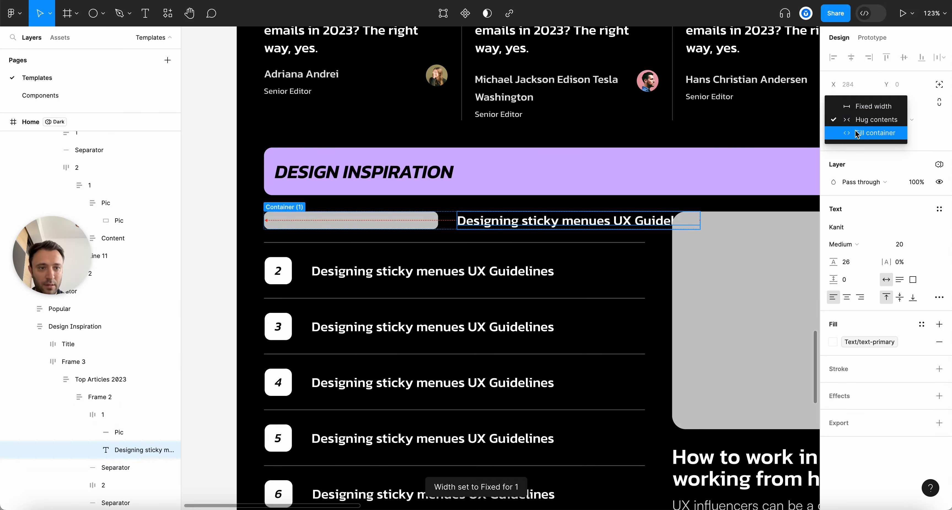
{"action": "left_click", "coordinate": [863, 132]}
Fix the placeholder at 120×80 and align the first row's contents top-left
{"action": "left_click", "coordinate": [400, 239]}
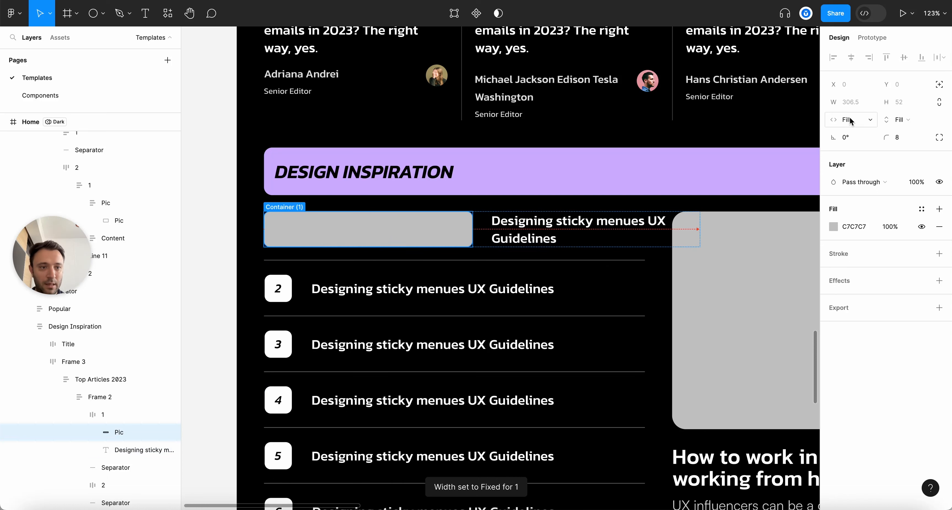
{"action": "left_click", "coordinate": [865, 107]}
{"action": "left_click", "coordinate": [853, 104]}
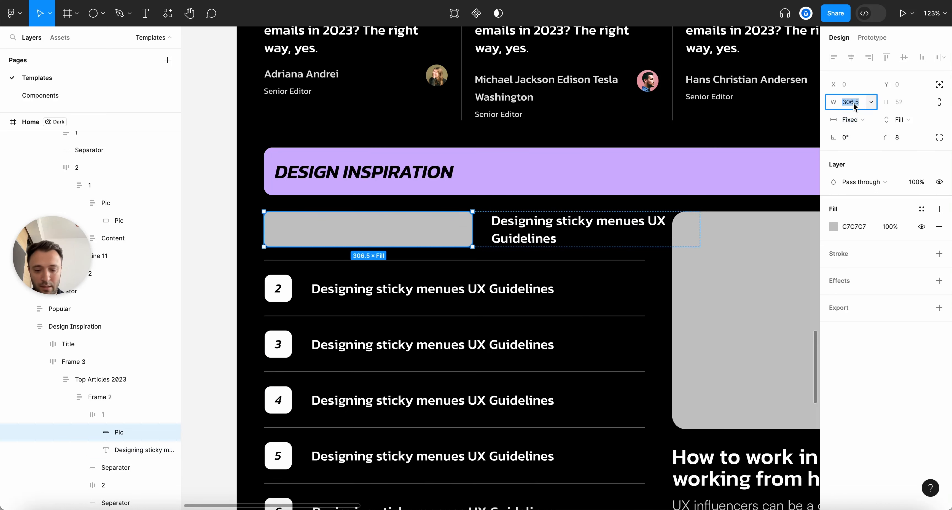
{"action": "type", "text": "200"}
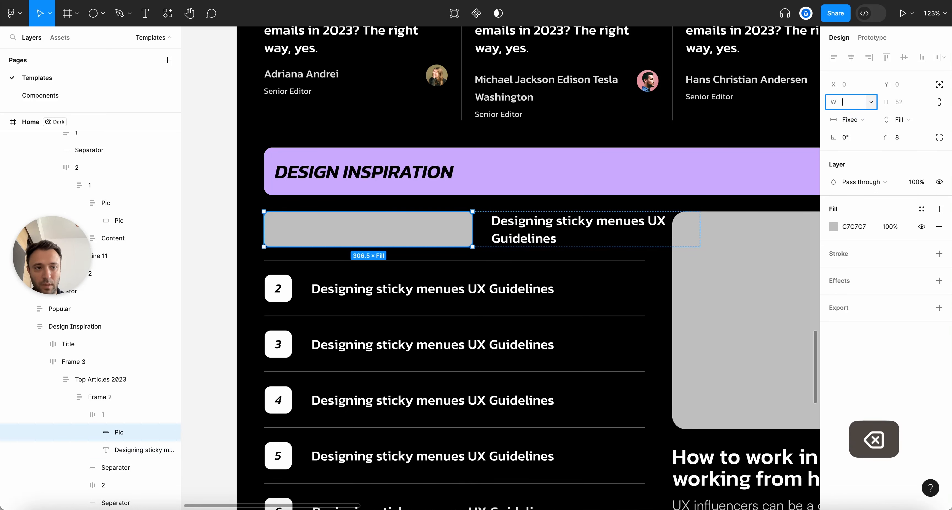
{"action": "key", "text": "Return"}
{"action": "left_click", "coordinate": [901, 120]}
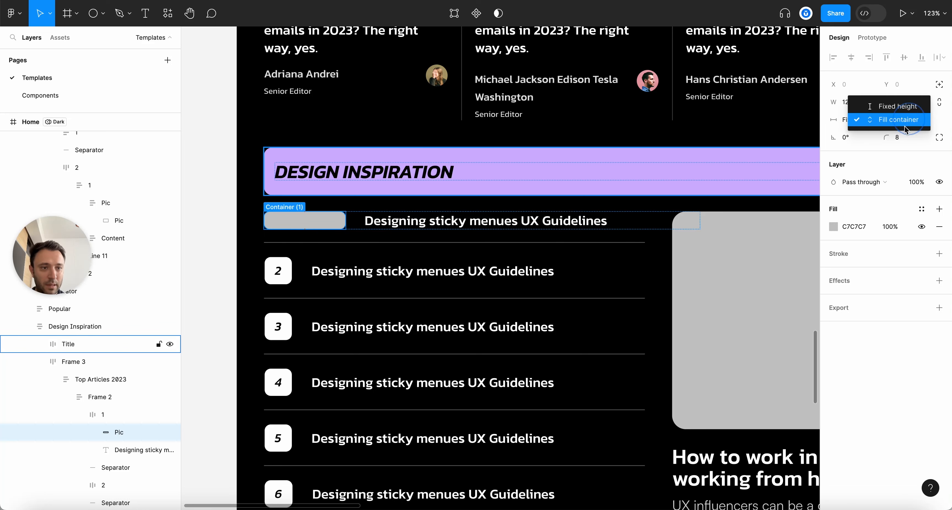
{"action": "left_click", "coordinate": [902, 106]}
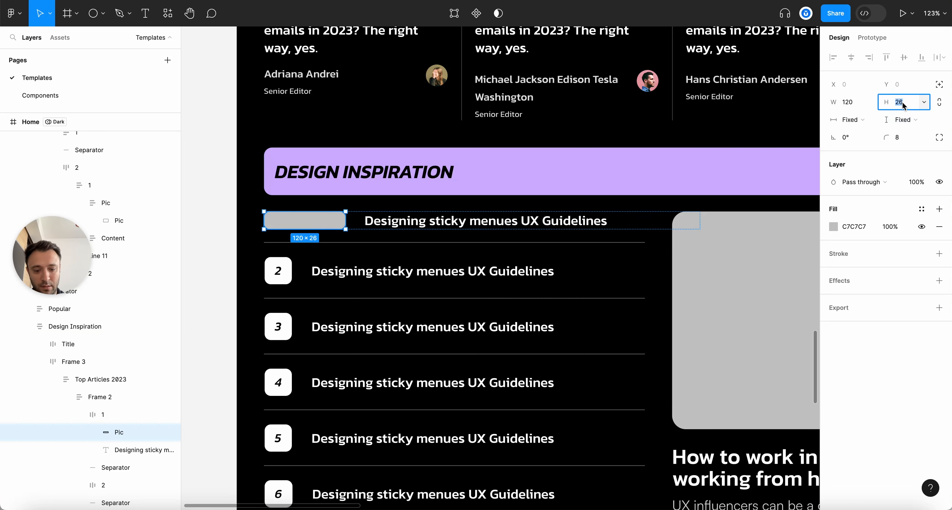
{"action": "type", "text": "80"}
{"action": "key", "text": "Return"}
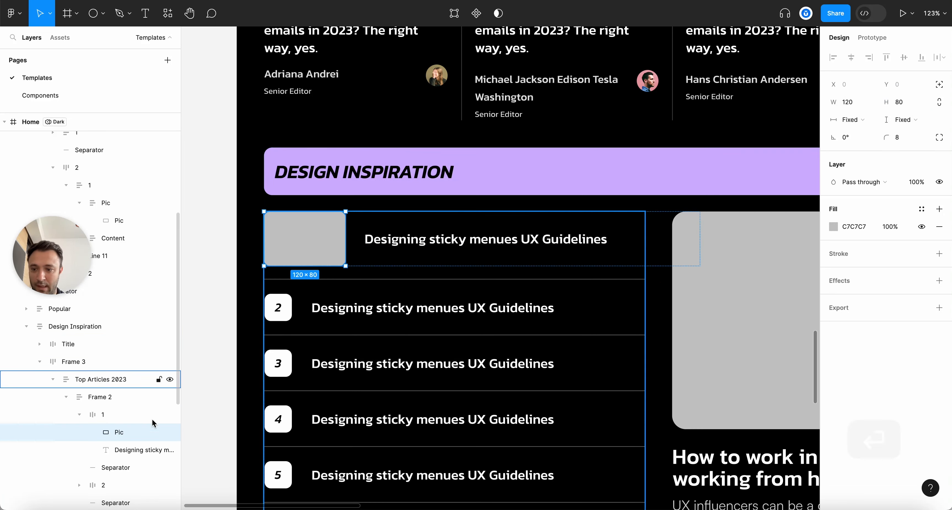
{"action": "left_click", "coordinate": [96, 414]}
{"action": "left_click", "coordinate": [886, 217]}
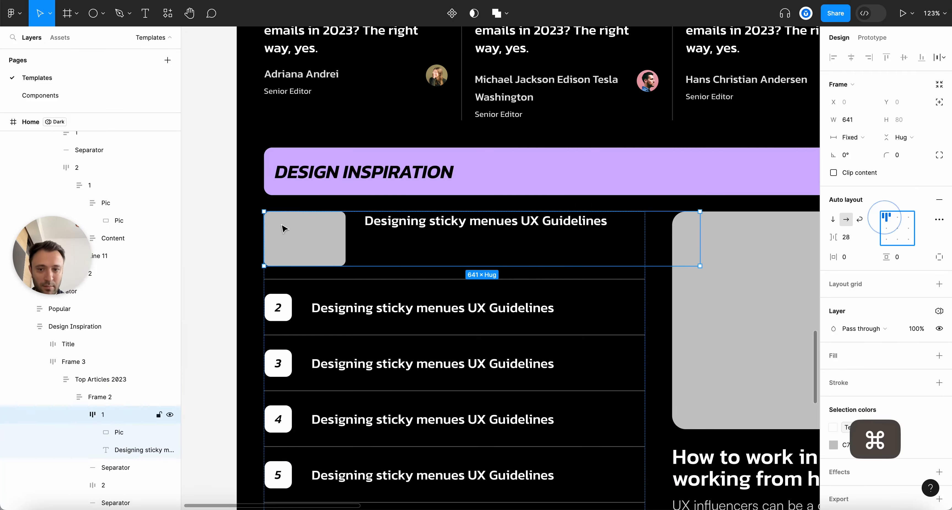
Copy the UX influencers paragraph text
{"action": "scroll", "coordinate": [275, 218], "scroll_direction": "down", "scroll_amount": 10}
{"action": "scroll", "coordinate": [595, 99], "scroll_direction": "up", "scroll_amount": 5}
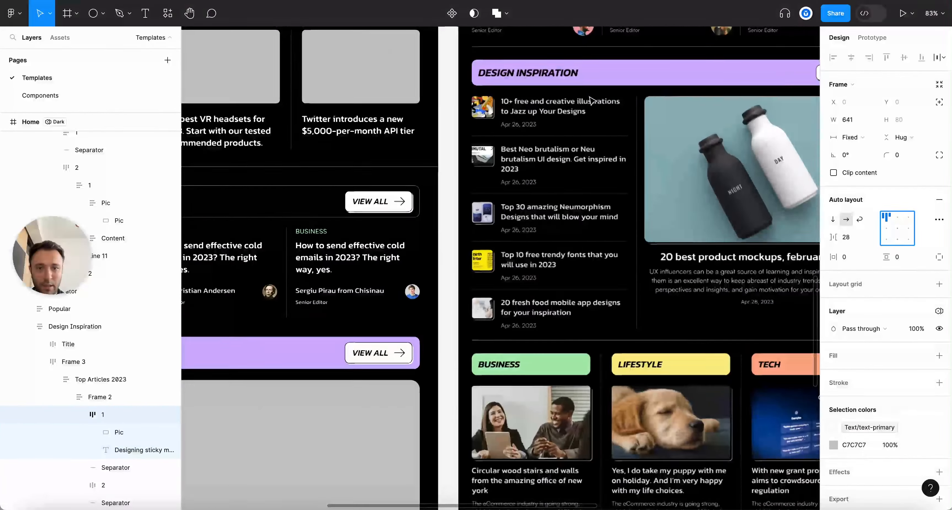
{"action": "scroll", "coordinate": [594, 99], "scroll_direction": "left", "scroll_amount": 5}
{"action": "scroll", "coordinate": [591, 99], "scroll_direction": "down", "scroll_amount": 5}
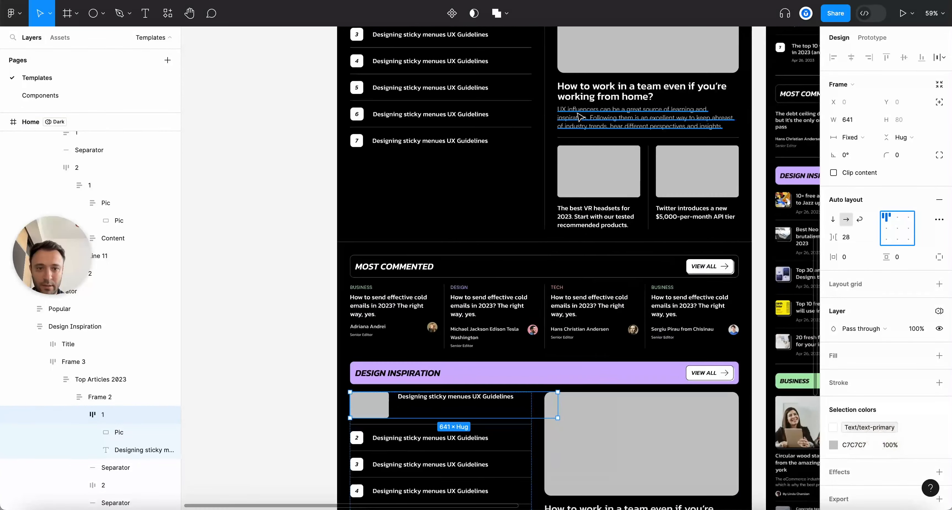
{"action": "left_click", "coordinate": [578, 116], "text": "super"}
{"action": "key", "text": "super+c"}
Paste the Senior Editor caption into the second row and set its width to Hug
{"action": "scroll", "coordinate": [578, 117], "scroll_direction": "up", "scroll_amount": 5}
{"action": "scroll", "coordinate": [499, 278], "scroll_direction": "down", "scroll_amount": 6}
{"action": "left_click", "coordinate": [389, 82], "text": "super"}
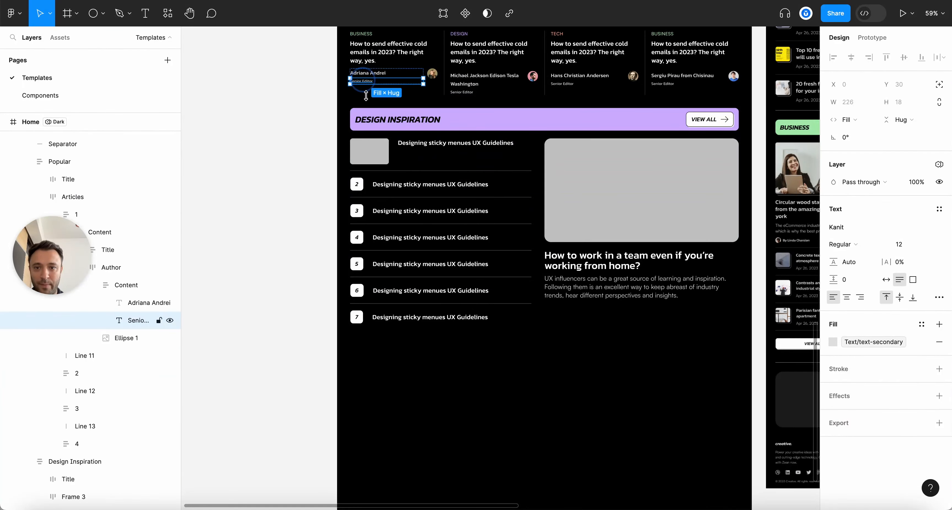
{"action": "key", "text": "Escape"}
{"action": "scroll", "coordinate": [379, 194], "scroll_direction": "up", "scroll_amount": 5}
{"action": "left_click", "coordinate": [391, 177], "text": "super"}
{"action": "key", "text": "super+v"}
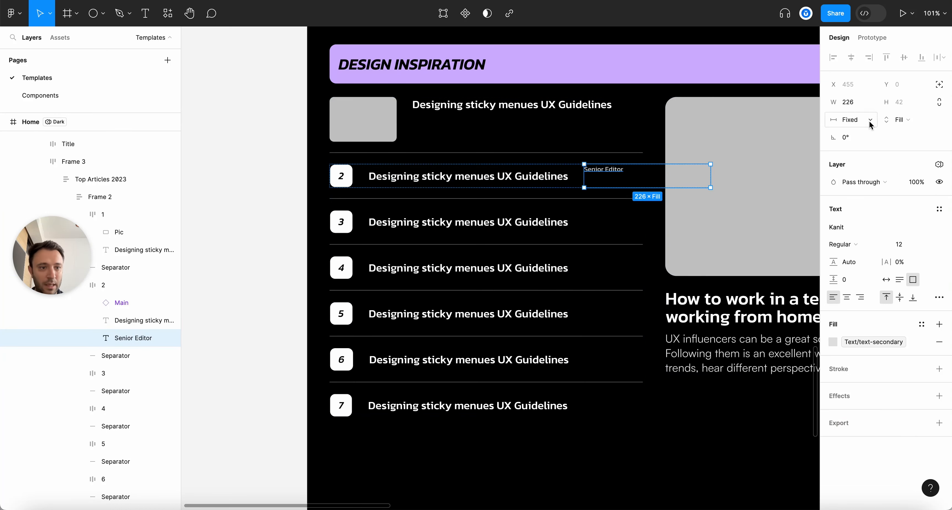
{"action": "left_click", "coordinate": [852, 119]}
{"action": "left_click", "coordinate": [861, 130]}
Stack title and caption in a vertical auto layout with 6 px gap, then start typing the date
{"action": "left_click", "coordinate": [132, 323], "text": "shift"}
{"action": "key", "text": "shift+a"}
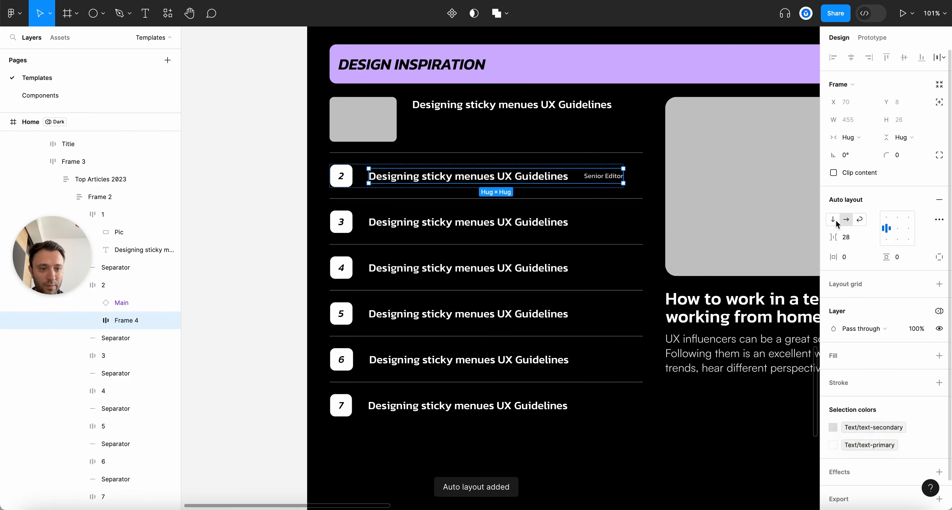
{"action": "left_click", "coordinate": [835, 219]}
{"action": "left_click", "coordinate": [857, 242]}
{"action": "type", "text": "6"}
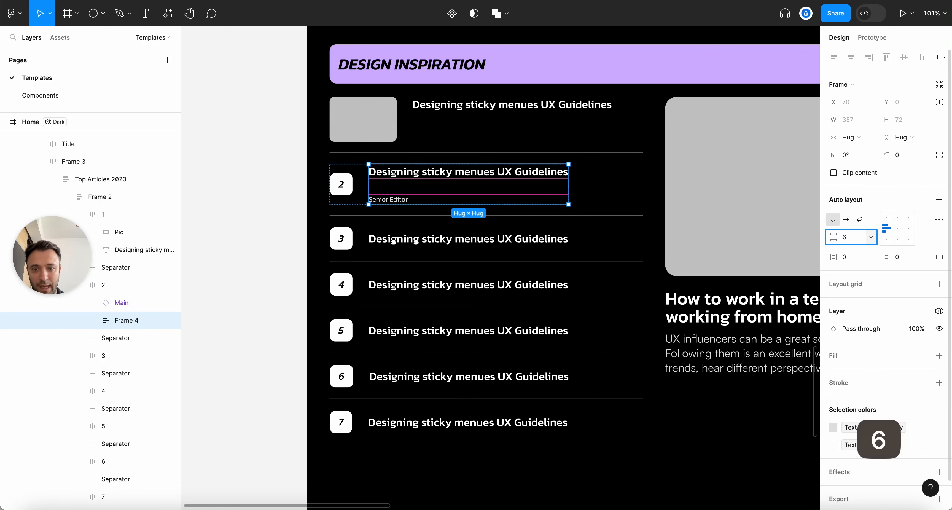
{"action": "key", "text": "Return"}
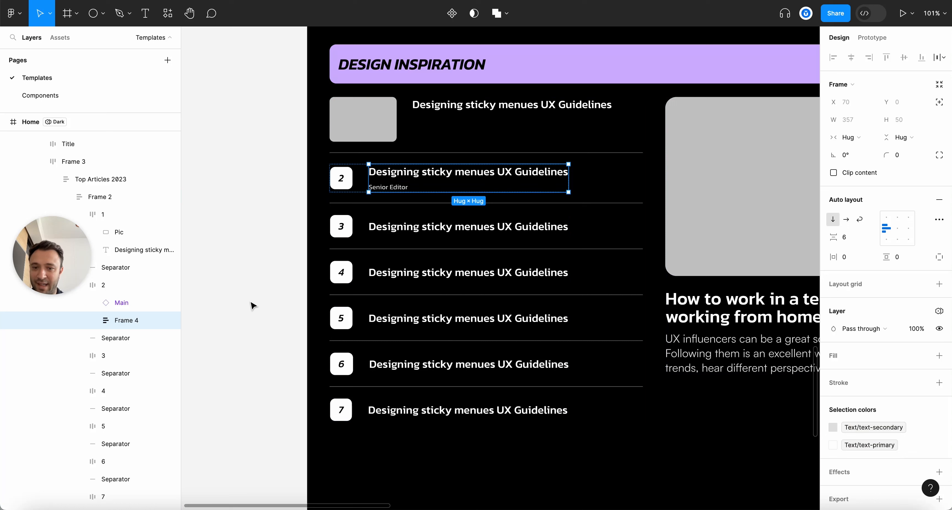
{"action": "double_click", "coordinate": [389, 187], "text": "super"}
{"action": "type", "text": "Sep 21, 2023 at: 4pm"}
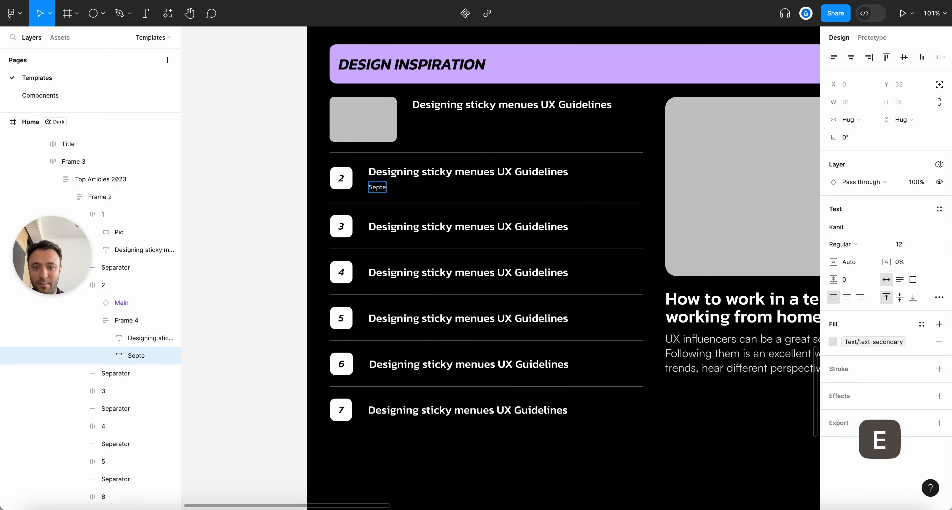
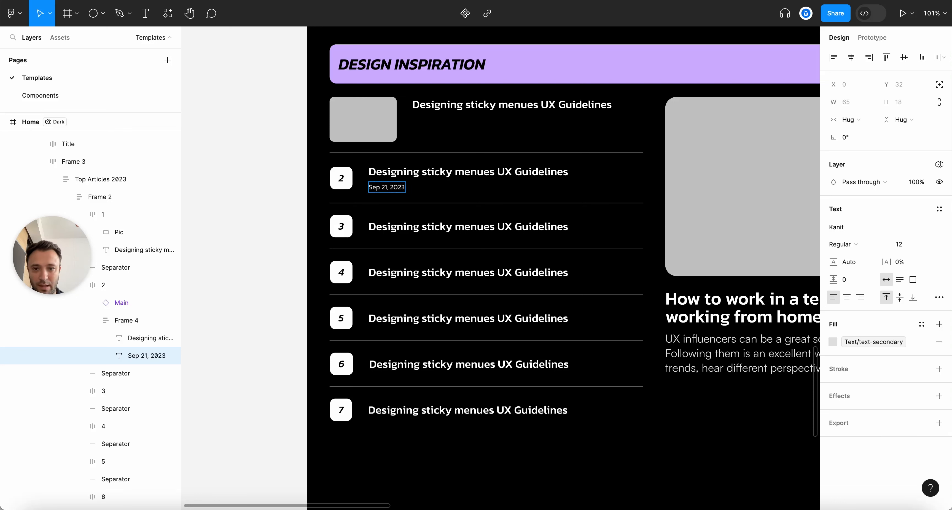
Finish the second article's date line so it reads 'Sep 21, 2023 at: 4pm'
{"action": "type", "text": "at: 4pm"}
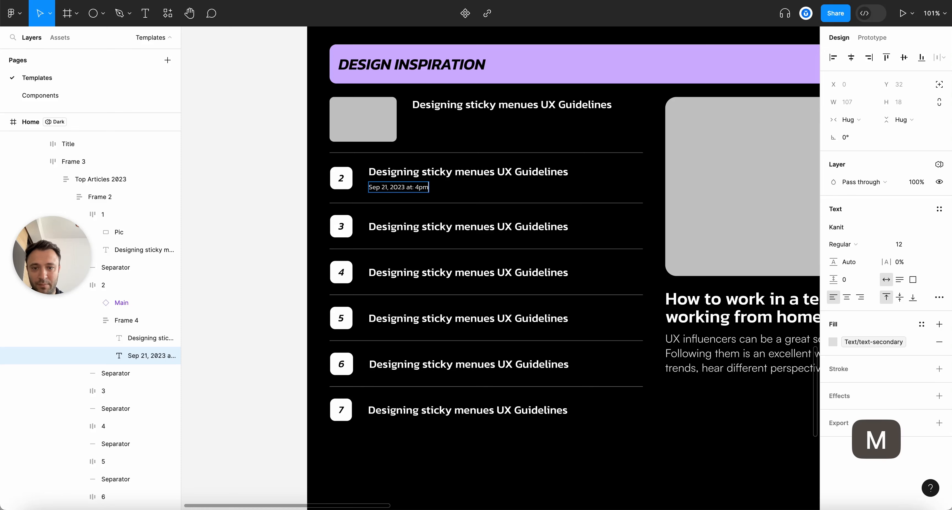
{"action": "key", "text": "Escape"}
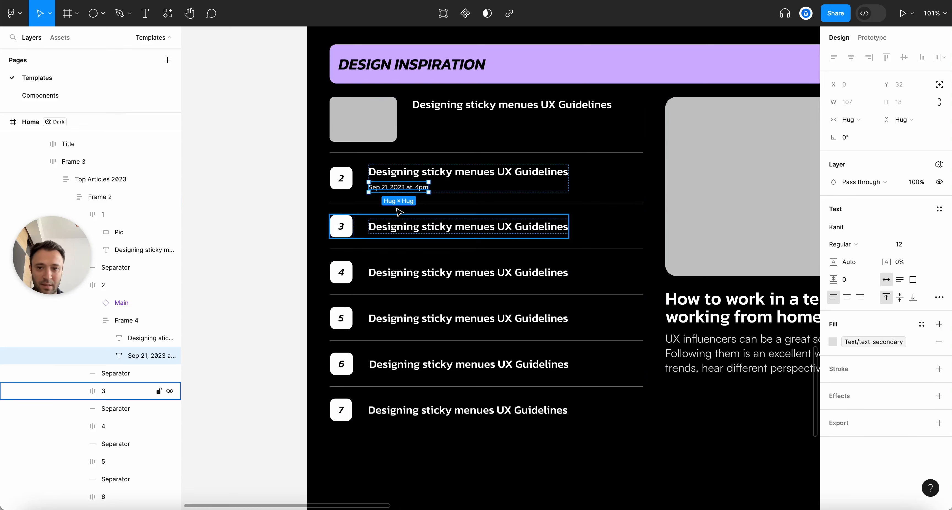
{"action": "scroll", "coordinate": [299, 184], "scroll_direction": "up", "scroll_amount": 3}
{"action": "scroll", "coordinate": [299, 185], "scroll_direction": "down", "scroll_amount": 2}
{"action": "left_click", "coordinate": [290, 202]}
Copy the second article's title-and-date group (Frame 4)
{"action": "key", "text": "alt+l"}
{"action": "left_click", "coordinate": [402, 189]}
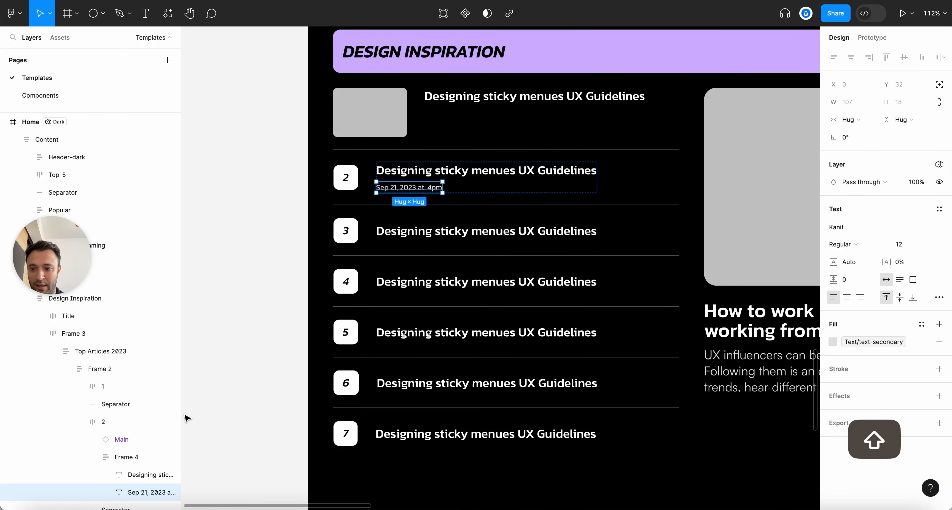
{"action": "left_click", "coordinate": [97, 456]}
{"action": "key", "text": "super+c"}
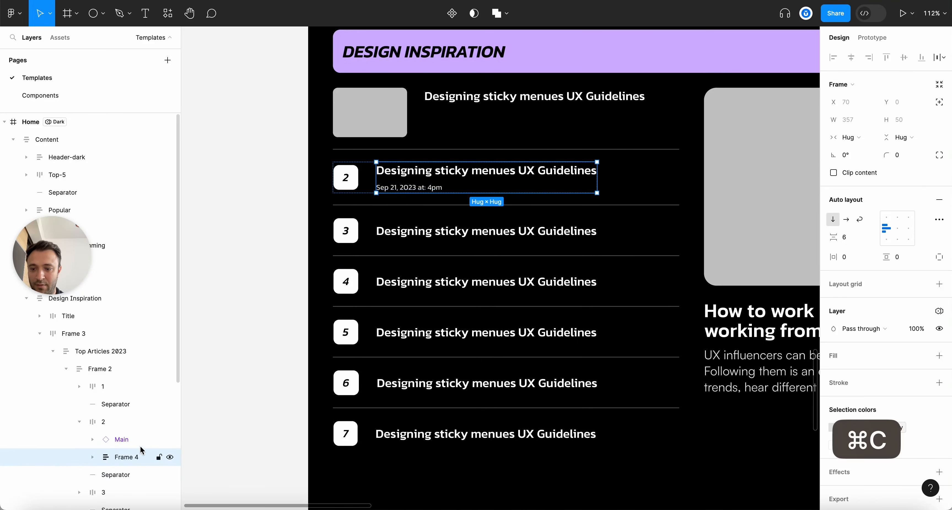
Paste the title-and-date group into the first article and delete its old standalone title
{"action": "left_click", "coordinate": [106, 394]}
{"action": "key", "text": "super+v"}
{"action": "left_click", "coordinate": [119, 420]}
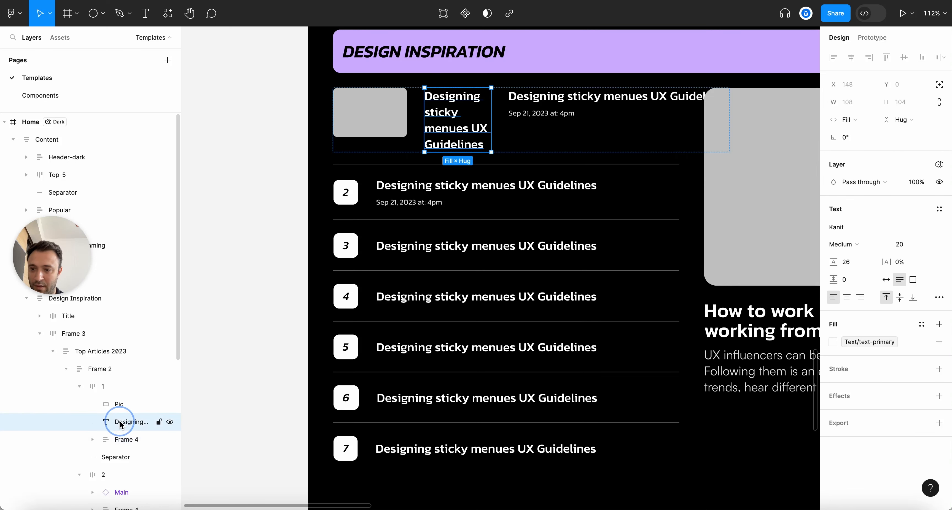
{"action": "key", "text": "BackSpace"}
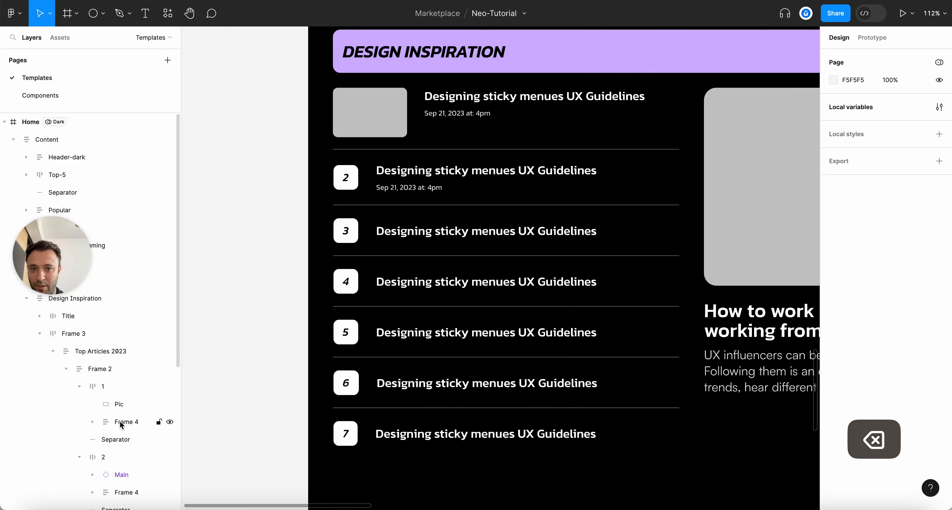
Shrink the first article's image placeholder width from 120 to 100 px
{"action": "left_click", "coordinate": [382, 117], "text": "super"}
{"action": "left_click", "coordinate": [852, 105]}
{"action": "key", "text": "shift+Down"}
{"action": "key", "text": "shift+Down"}
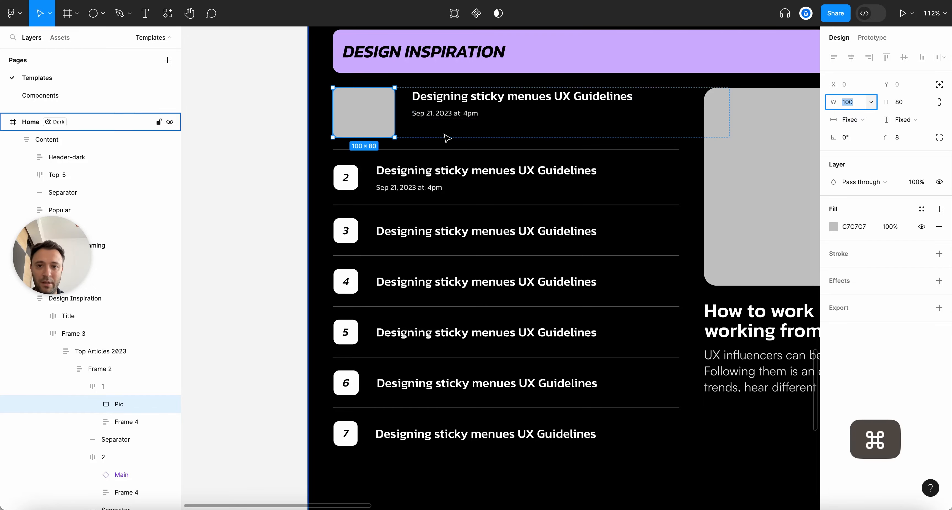
{"action": "scroll", "coordinate": [446, 136], "scroll_direction": "down", "scroll_amount": 5}
{"action": "scroll", "coordinate": [491, 153], "scroll_direction": "up", "scroll_amount": 3}
{"action": "scroll", "coordinate": [753, 220], "scroll_direction": "down", "scroll_amount": 5}
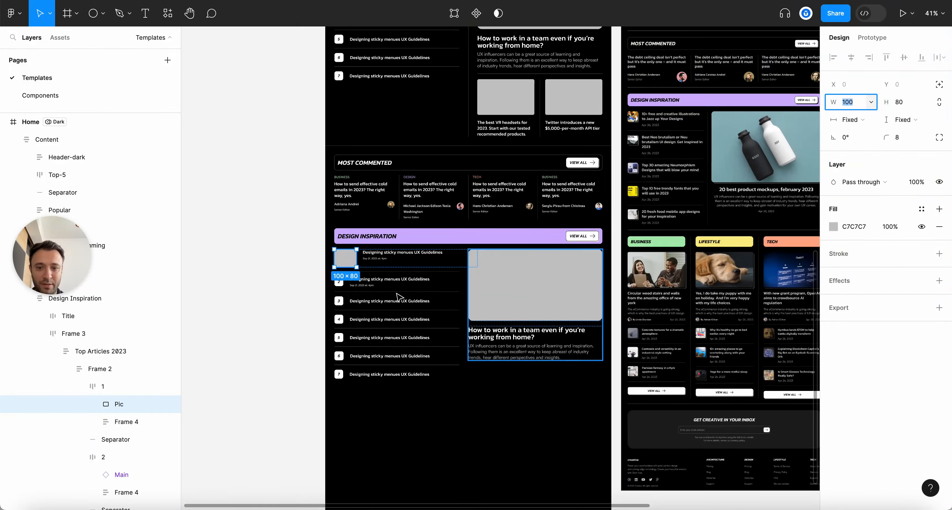
{"action": "scroll", "coordinate": [292, 275], "scroll_direction": "up", "scroll_amount": 5}
Set the first article row's width to Fill container
{"action": "left_click", "coordinate": [290, 275]}
{"action": "key", "text": "alt+l"}
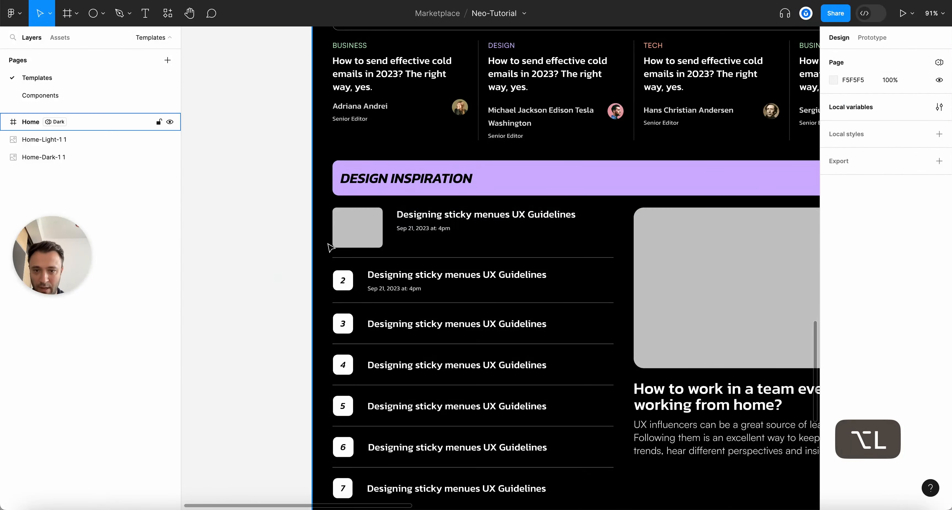
{"action": "scroll", "coordinate": [328, 244], "scroll_direction": "up", "scroll_amount": 3}
{"action": "left_click", "coordinate": [368, 226]}
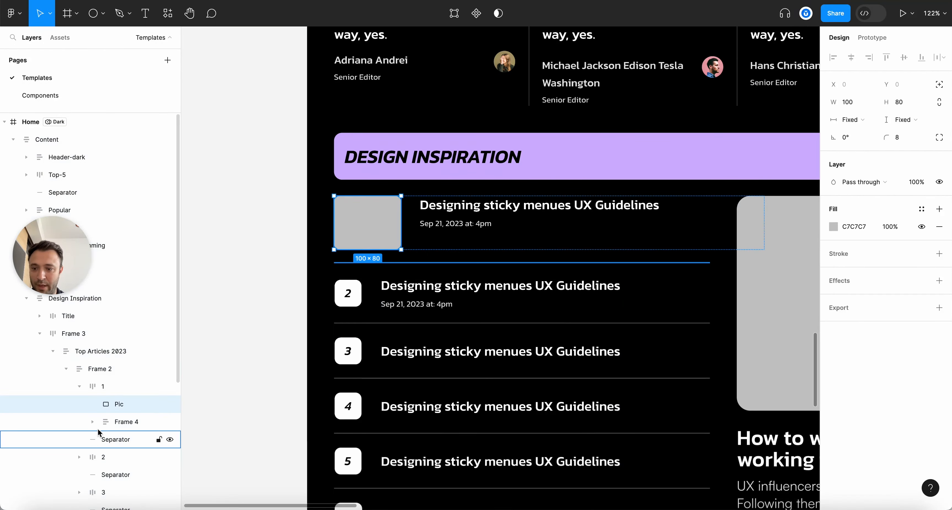
{"action": "left_click", "coordinate": [101, 391]}
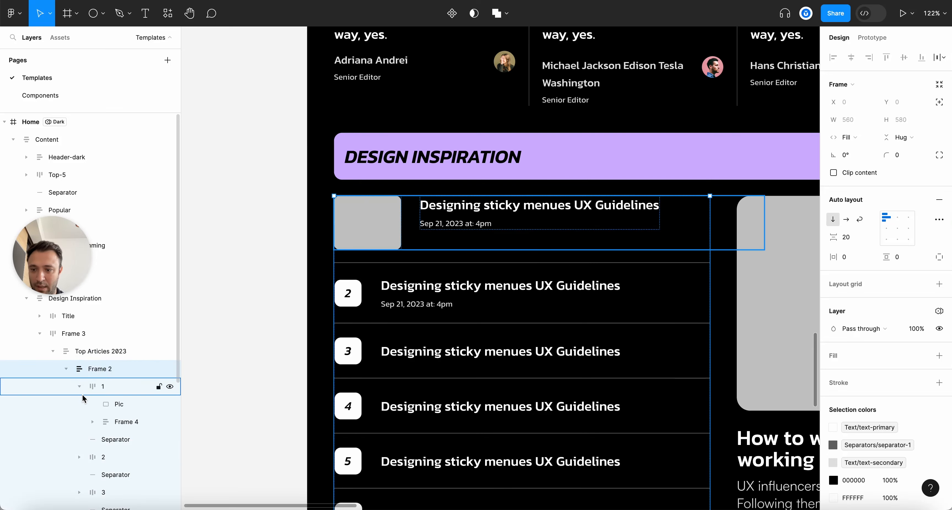
{"action": "left_click", "coordinate": [78, 387]}
{"action": "scroll", "coordinate": [222, 396], "scroll_direction": "down", "scroll_amount": 5}
{"action": "scroll", "coordinate": [241, 391], "scroll_direction": "up", "scroll_amount": 4}
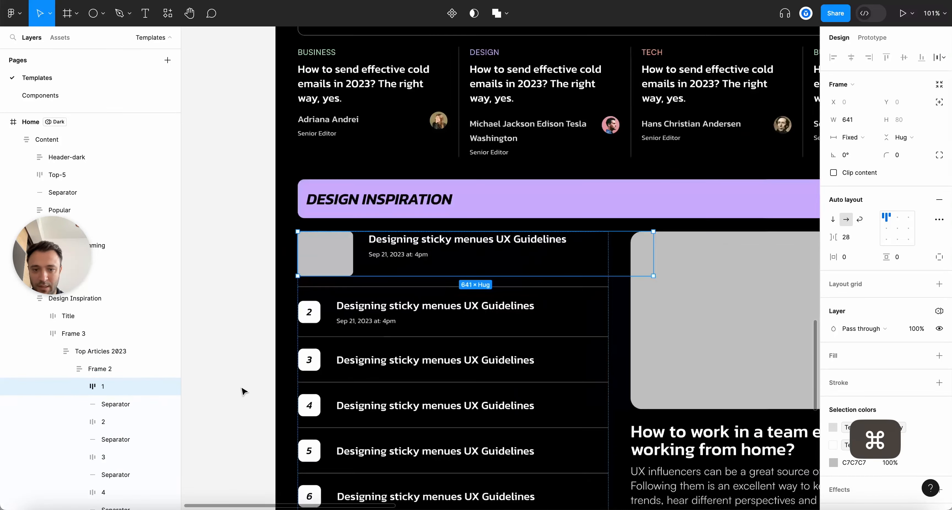
{"action": "left_click", "coordinate": [853, 141]}
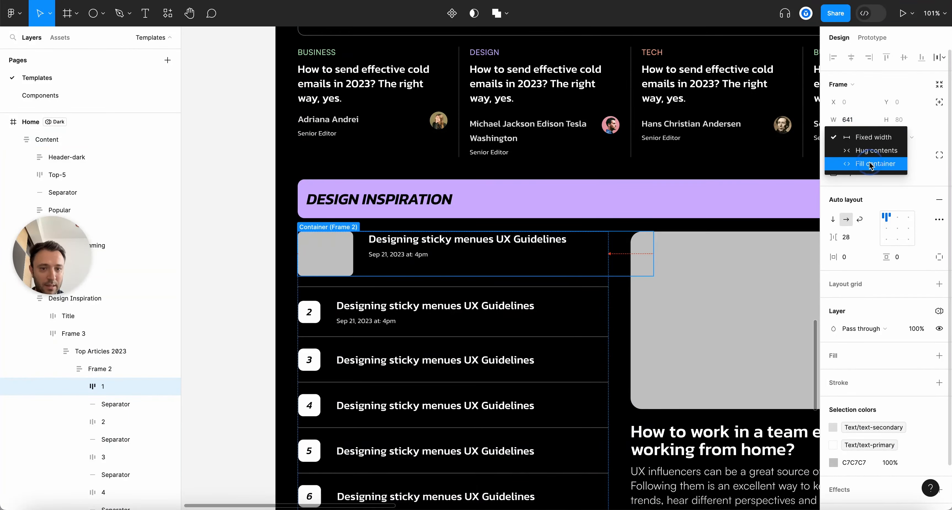
{"action": "left_click", "coordinate": [874, 161]}
Set both the title text and the date text to Fill container width
{"action": "left_click", "coordinate": [556, 243], "text": "super"}
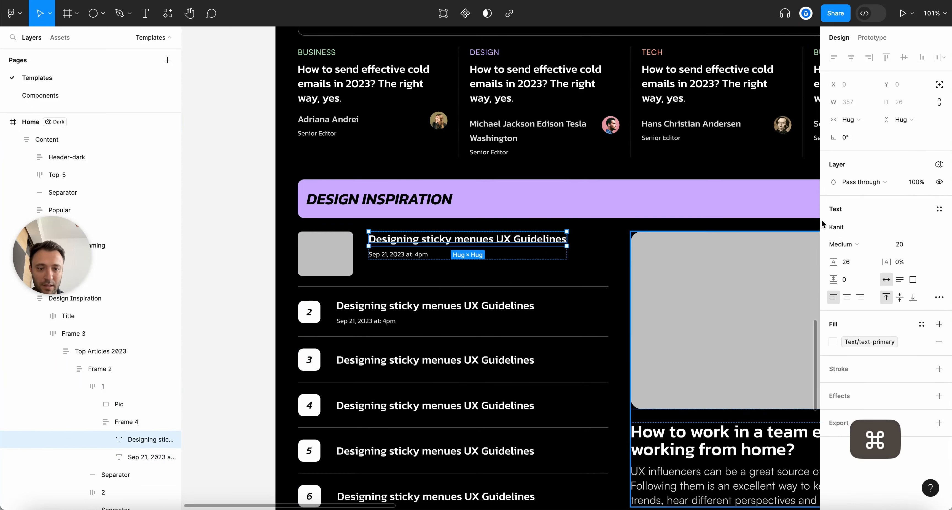
{"action": "left_click", "coordinate": [855, 119]}
{"action": "left_click", "coordinate": [869, 136]}
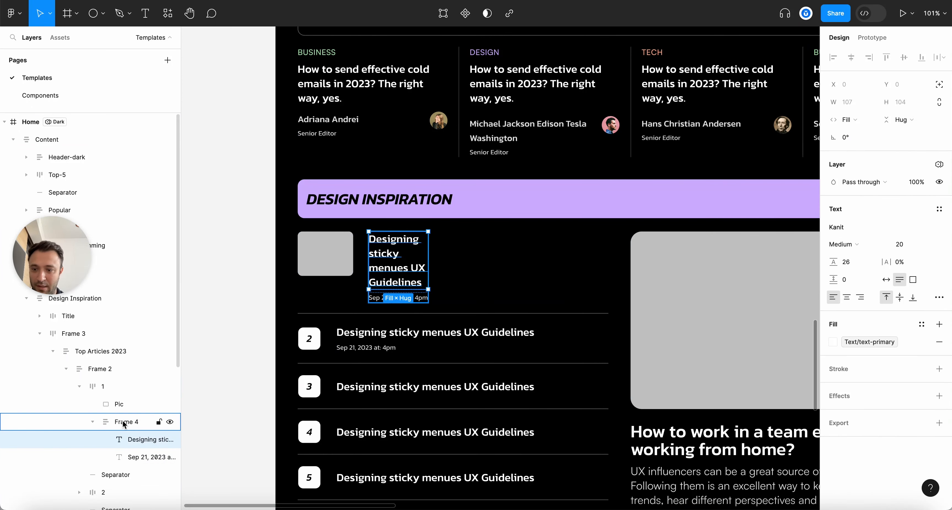
{"action": "left_click", "coordinate": [105, 369]}
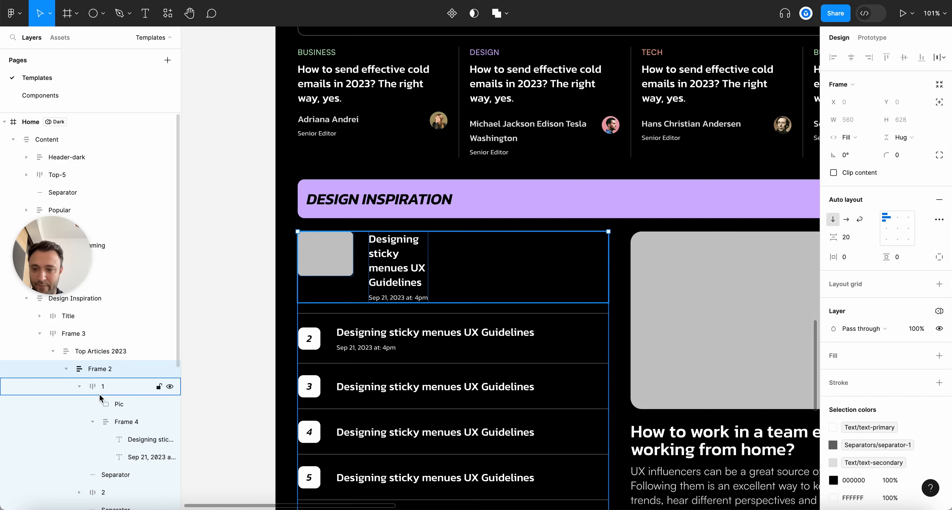
{"action": "left_click", "coordinate": [96, 387]}
{"action": "left_click", "coordinate": [79, 386]}
{"action": "scroll", "coordinate": [428, 327], "scroll_direction": "down", "scroll_amount": 3}
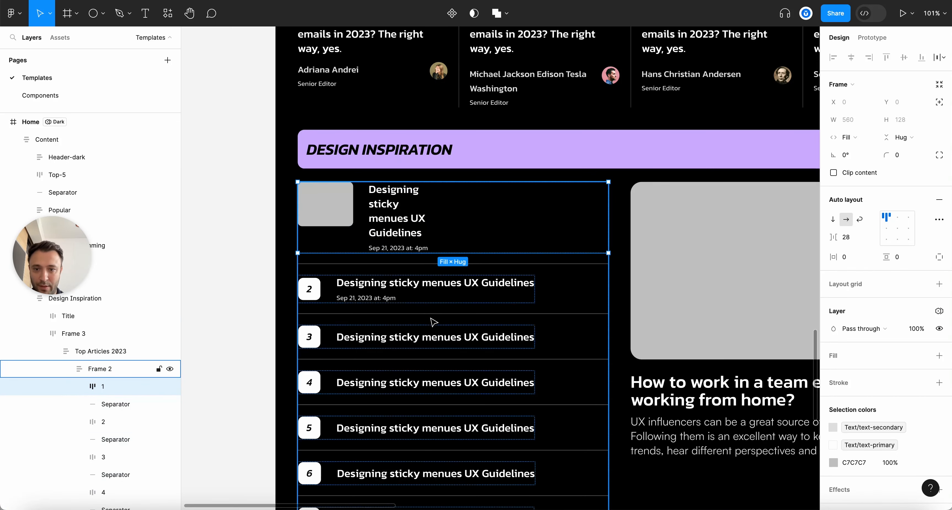
{"action": "left_click", "coordinate": [422, 233], "text": "super"}
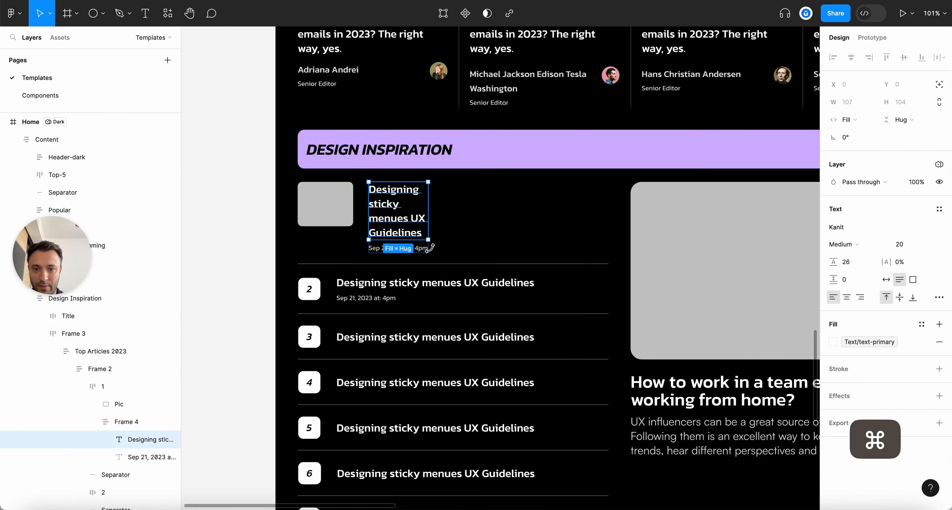
{"action": "left_click", "coordinate": [129, 457]}
{"action": "left_click", "coordinate": [127, 422]}
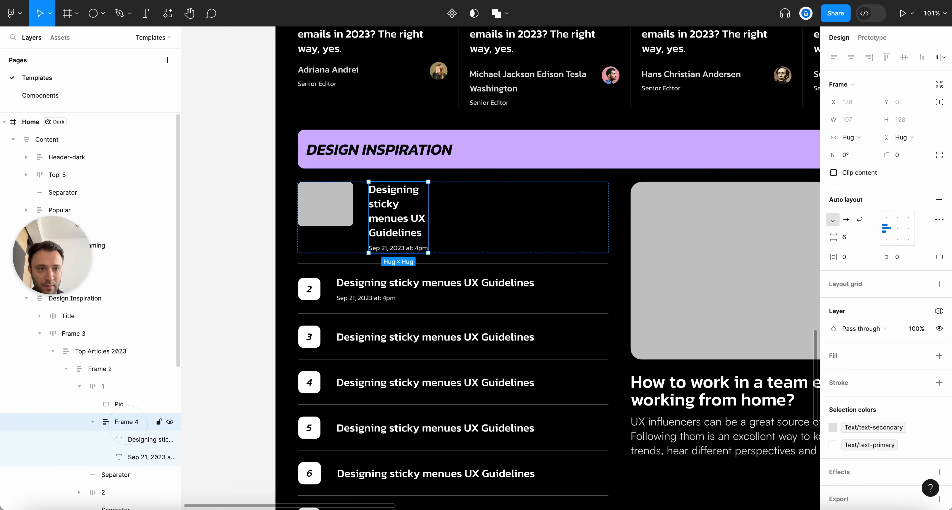
{"action": "left_click", "coordinate": [139, 458]}
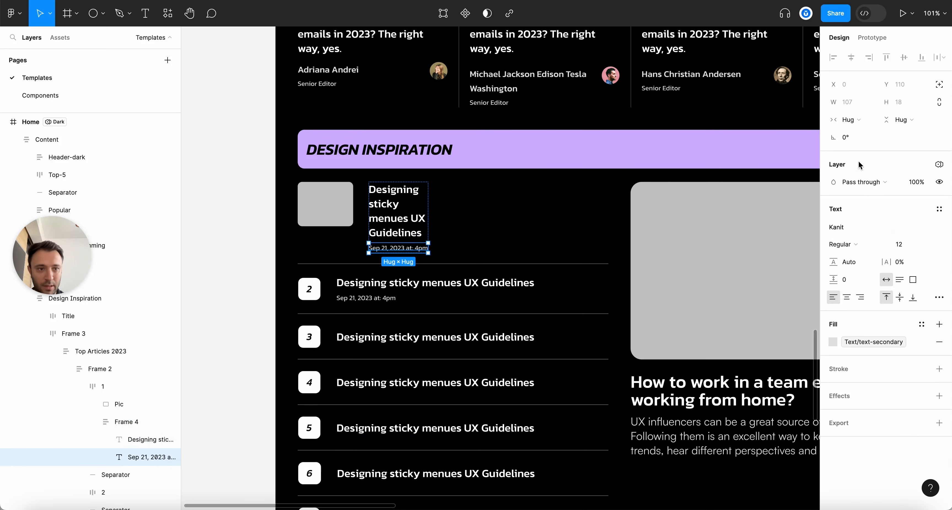
{"action": "left_click", "coordinate": [854, 121]}
{"action": "left_click", "coordinate": [867, 133]}
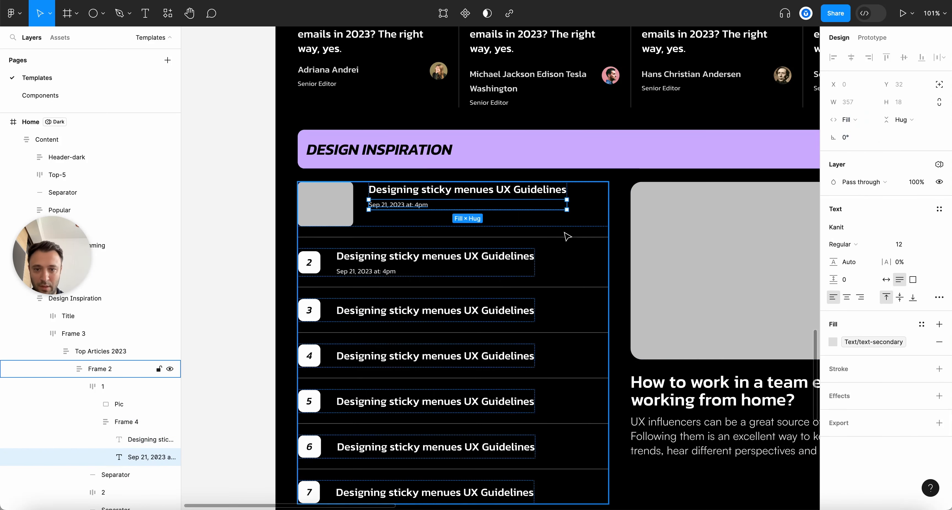
Make the title-and-date group fill the row width
{"action": "left_click", "coordinate": [97, 422]}
{"action": "left_click", "coordinate": [117, 420]}
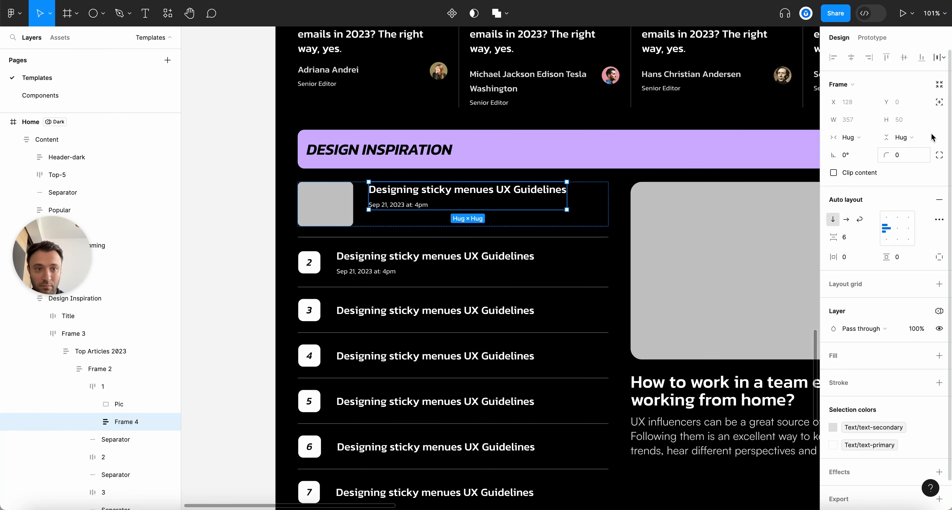
{"action": "left_click", "coordinate": [849, 138]}
{"action": "left_click", "coordinate": [854, 150]}
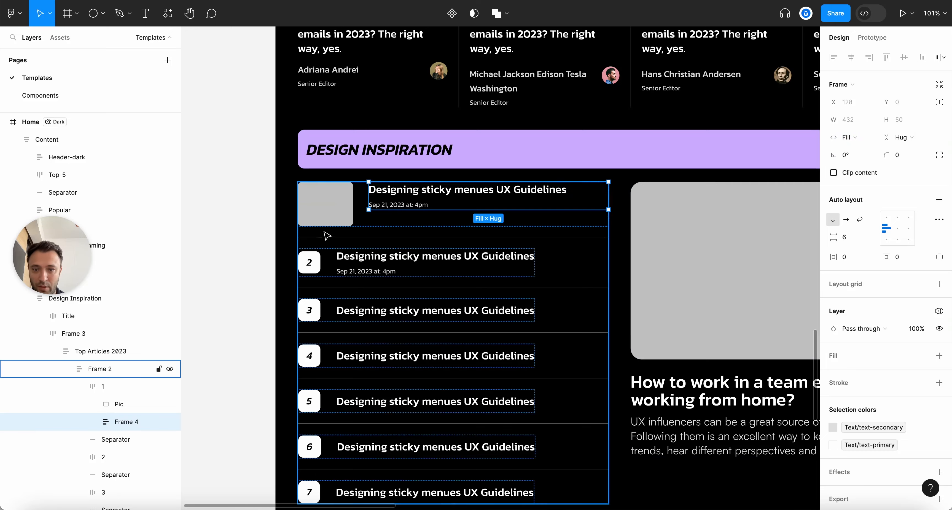
{"action": "left_click", "coordinate": [330, 209]}
{"action": "scroll", "coordinate": [330, 209], "scroll_direction": "down", "scroll_amount": 5}
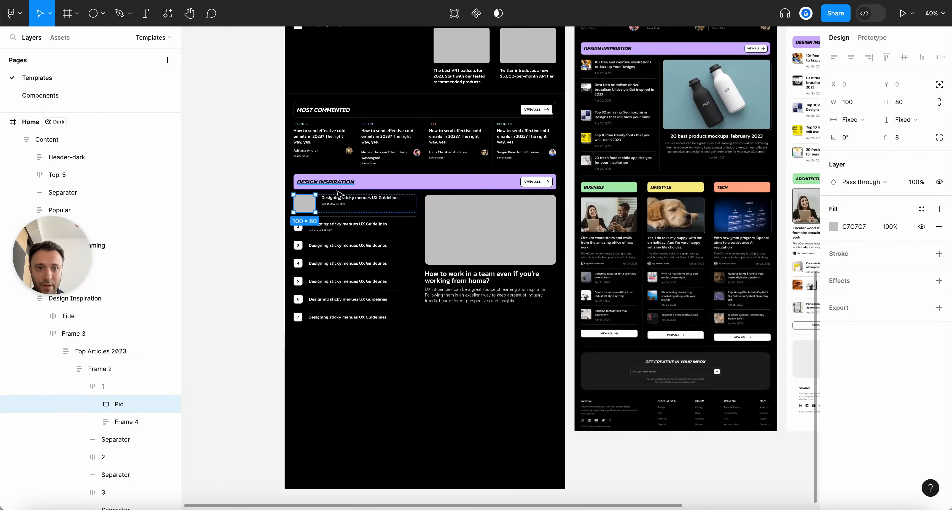
Shrink the first article's image placeholder to a square 80×80
{"action": "scroll", "coordinate": [289, 213], "scroll_direction": "up", "scroll_amount": 4}
{"action": "left_click", "coordinate": [870, 103]}
{"action": "left_click", "coordinate": [854, 101]}
{"action": "key", "text": "shift+Down"}
{"action": "key", "text": "shift+Down"}
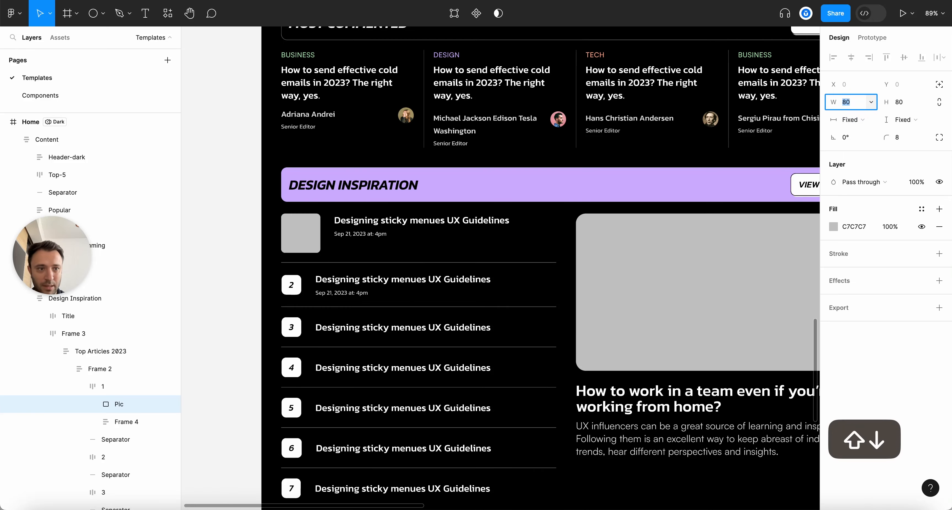
{"action": "scroll", "coordinate": [310, 216], "scroll_direction": "down", "scroll_amount": 5}
{"action": "scroll", "coordinate": [468, 287], "scroll_direction": "up", "scroll_amount": 5}
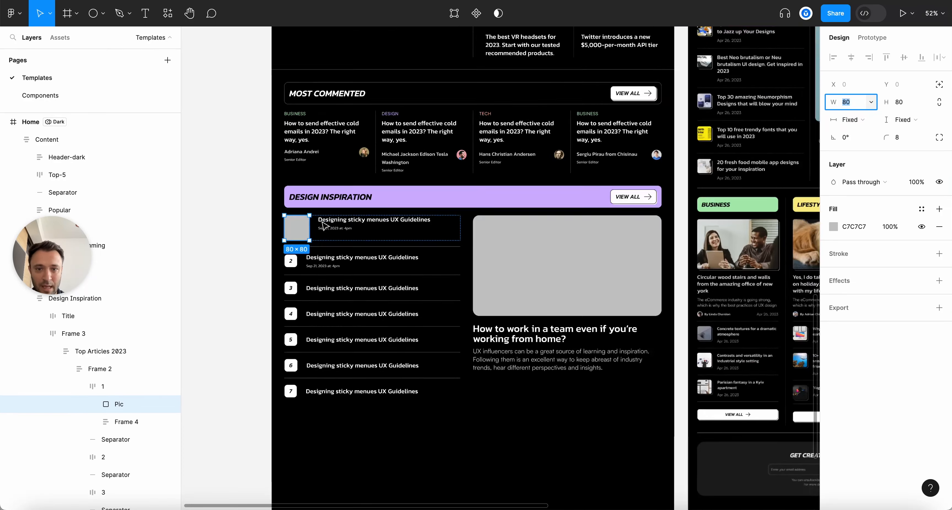
{"action": "left_click", "coordinate": [321, 86], "text": "super"}
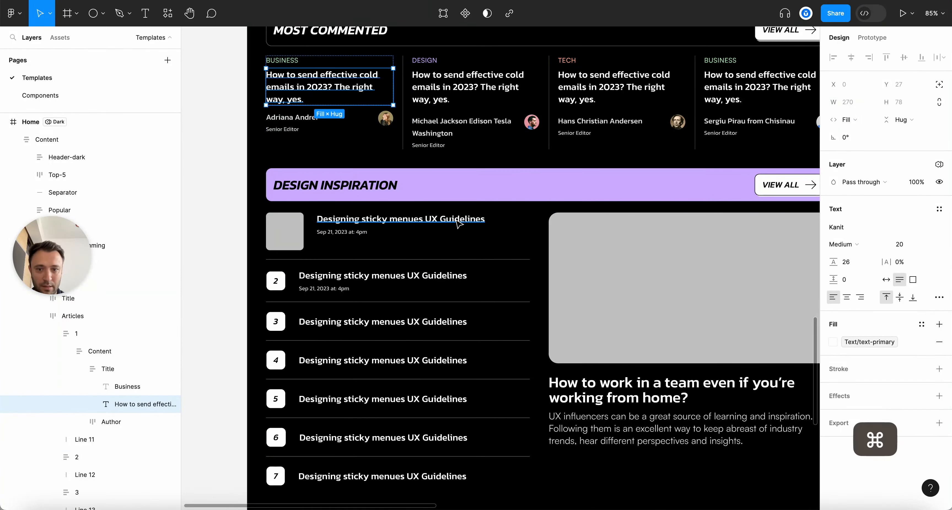
Enlarge the title font, raise the date to size 14, and set the title-to-date gap to 10
{"action": "left_click", "coordinate": [510, 219], "text": "super"}
{"action": "key", "text": "Return"}
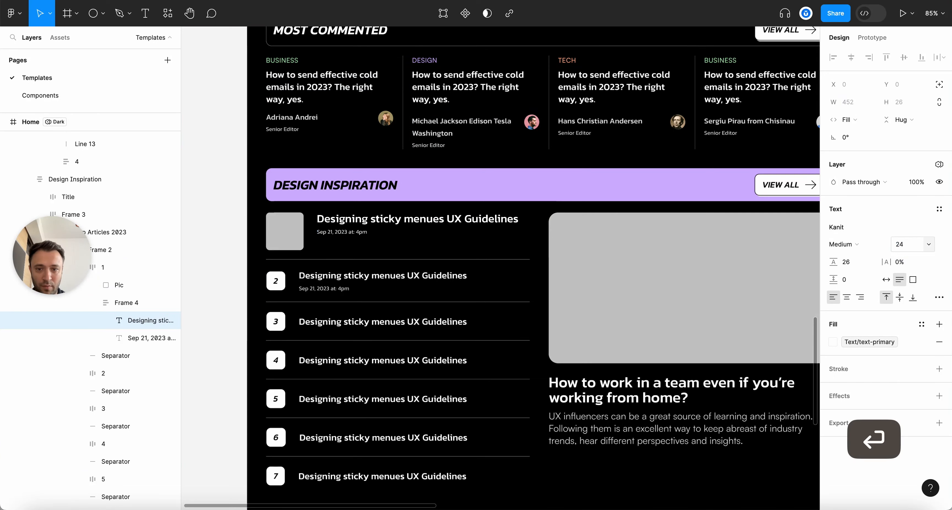
{"action": "left_click", "coordinate": [338, 236]}
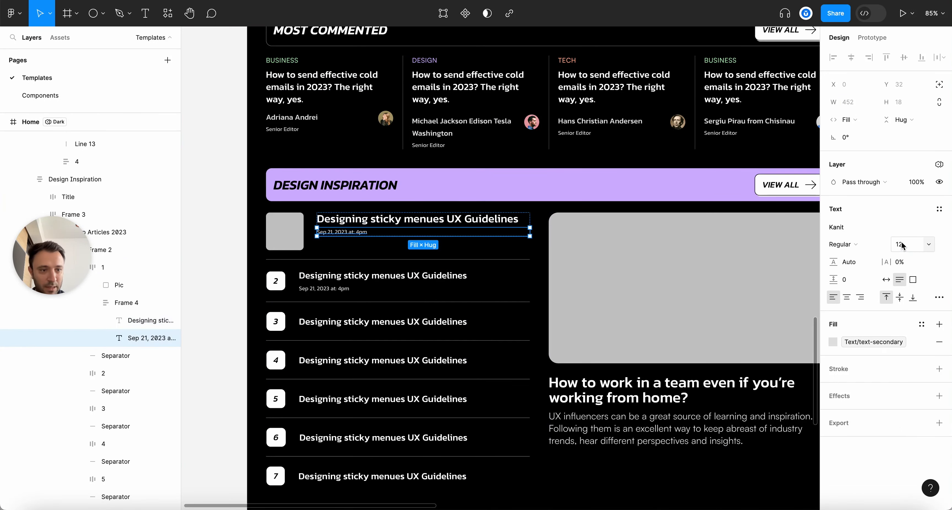
{"action": "key", "text": "Up"}
{"action": "key", "text": "Up"}
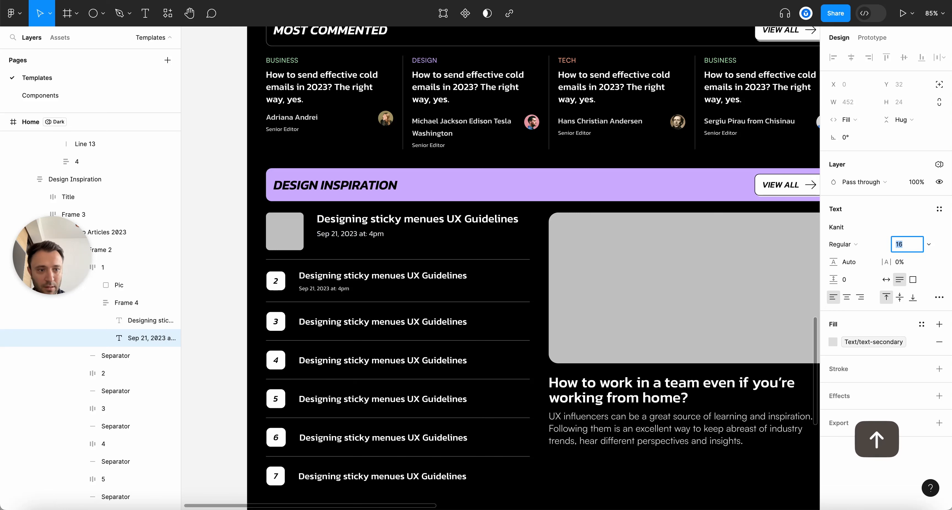
{"action": "left_click", "coordinate": [122, 302]}
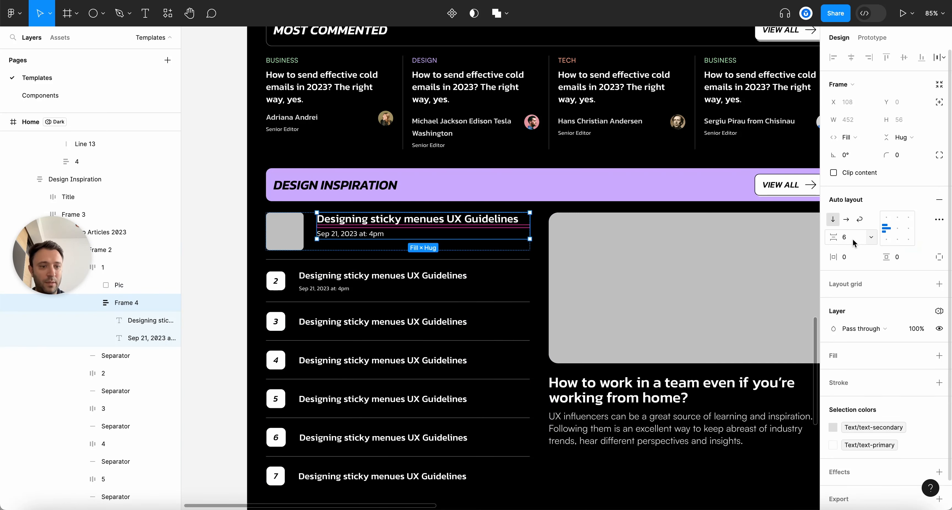
{"action": "key", "text": "Up"}
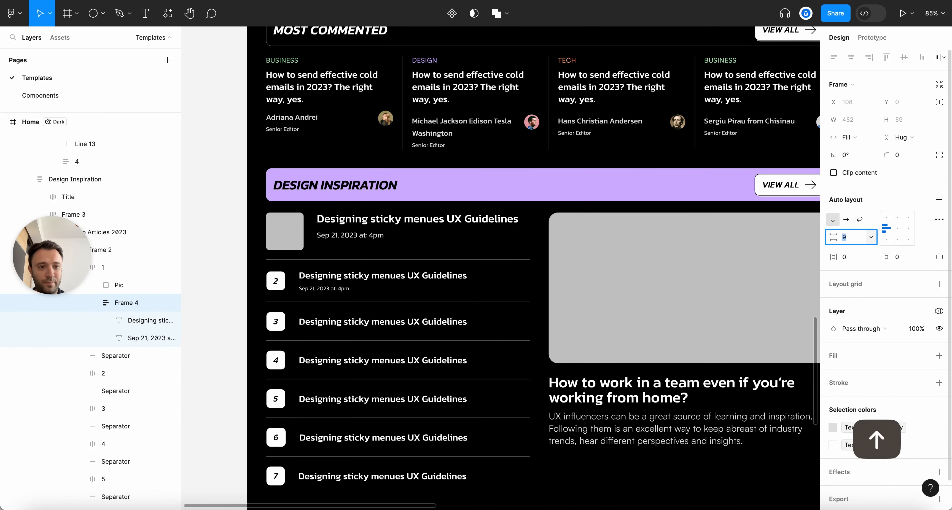
{"action": "key", "text": "Escape"}
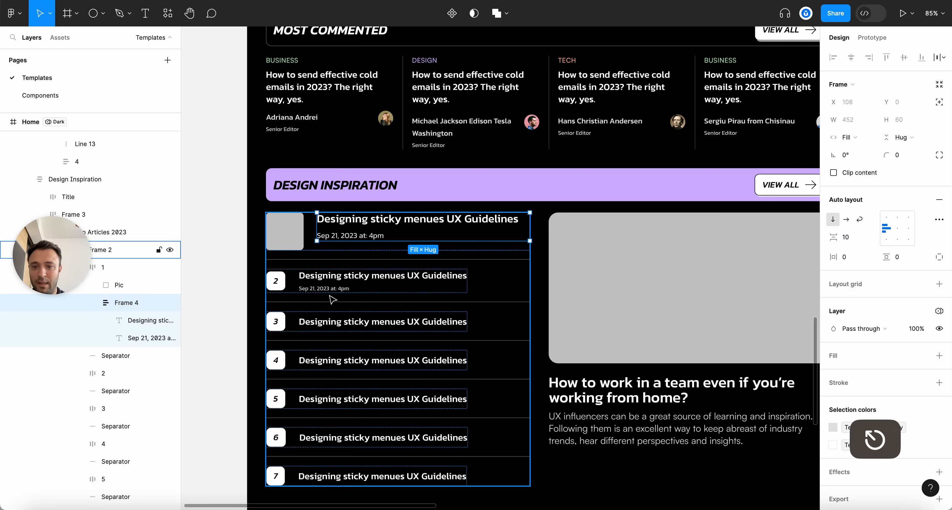
Resize the thumbnail with linked proportions to 72×72
{"action": "left_click", "coordinate": [285, 231]}
{"action": "scroll", "coordinate": [522, 261], "scroll_direction": "down", "scroll_amount": 5}
{"action": "left_click", "coordinate": [939, 102]}
{"action": "left_click", "coordinate": [848, 102]}
{"action": "scroll", "coordinate": [421, 168], "scroll_direction": "up", "scroll_amount": 5}
{"action": "scroll", "coordinate": [424, 172], "scroll_direction": "up", "scroll_amount": 2}
{"action": "key", "text": "shift+Down"}
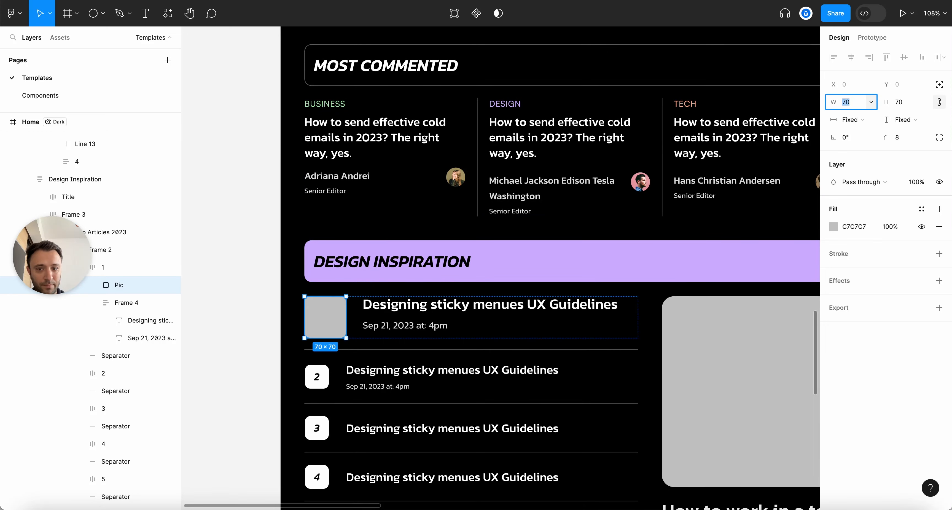
{"action": "key", "text": "Up"}
{"action": "key", "text": "Up"}
{"action": "scroll", "coordinate": [185, 370], "scroll_direction": "down", "scroll_amount": 5}
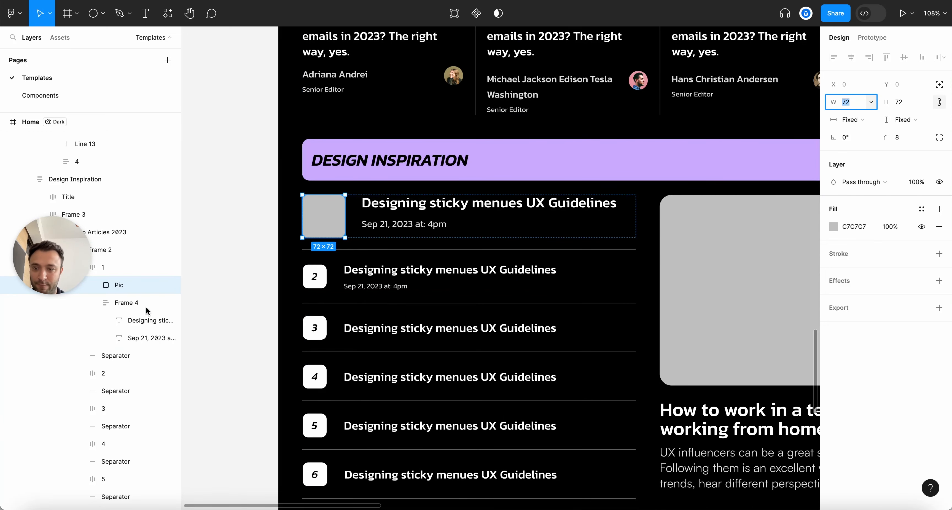
Set the row's thumbnail-to-text gap to 24, centre it vertically, and save
{"action": "left_click", "coordinate": [115, 268]}
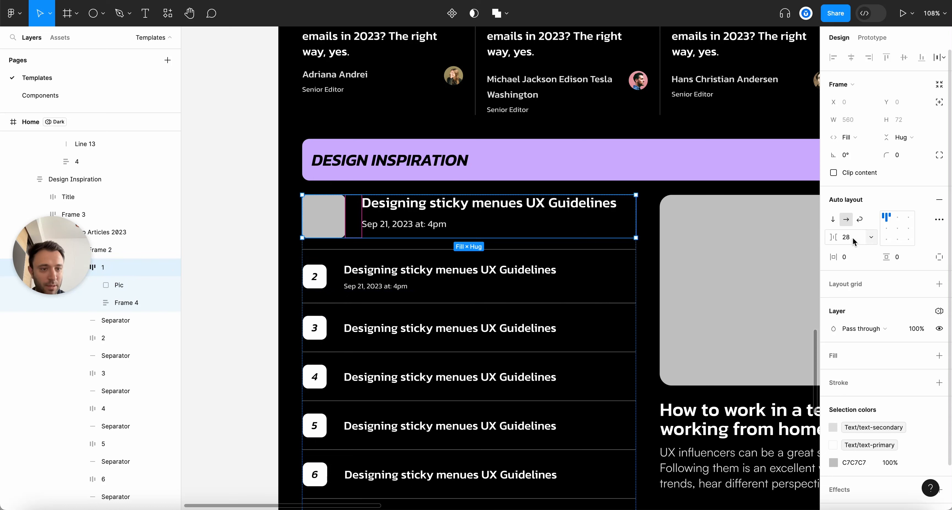
{"action": "key", "text": "Down"}
{"action": "key", "text": "Down"}
{"action": "key", "text": "Down"}
{"action": "key", "text": "Down"}
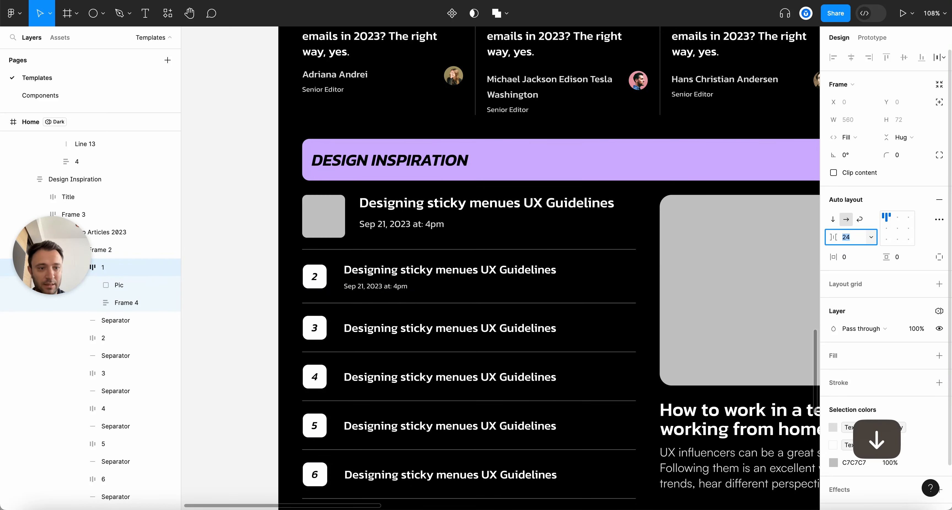
{"action": "left_click", "coordinate": [886, 237]}
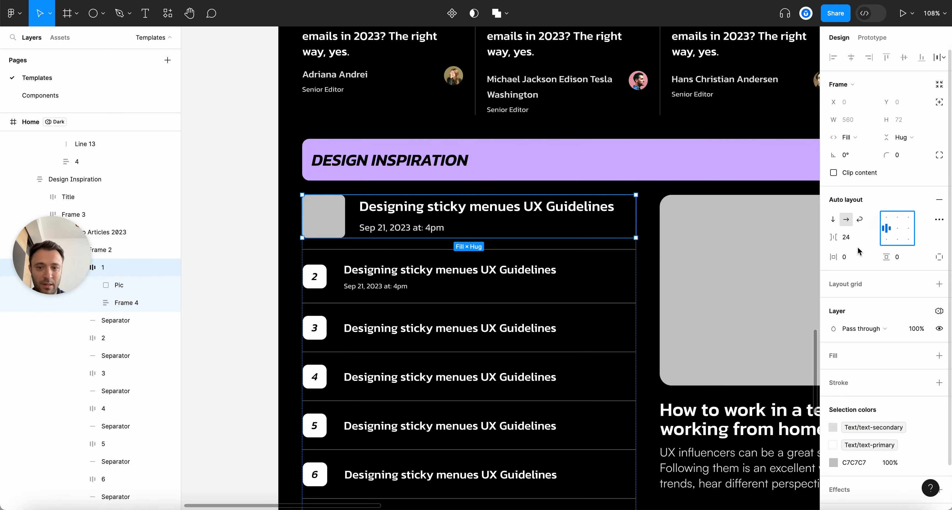
{"action": "scroll", "coordinate": [485, 237], "scroll_direction": "down", "scroll_amount": 2}
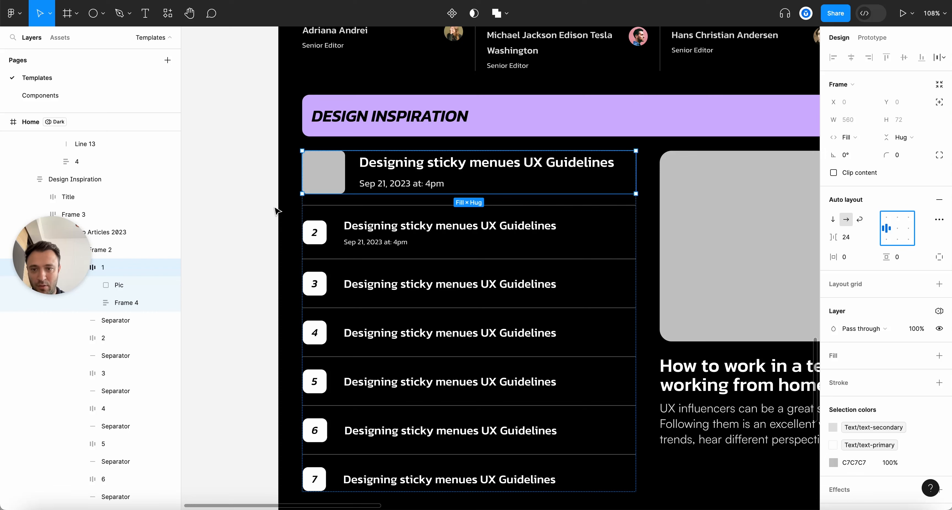
{"action": "left_click", "coordinate": [275, 208]}
{"action": "key", "text": "alt+l"}
{"action": "key", "text": "super+s"}
Delete the old numbered article rows 2 through 6 from the list
{"action": "left_click", "coordinate": [350, 229]}
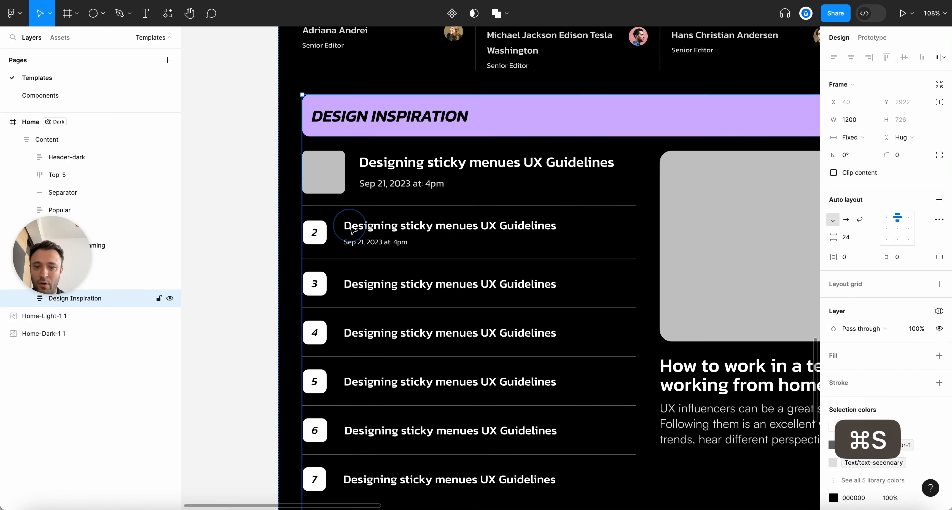
{"action": "left_click", "coordinate": [350, 229]}
{"action": "left_click", "coordinate": [350, 229]}
{"action": "left_click", "coordinate": [350, 229]}
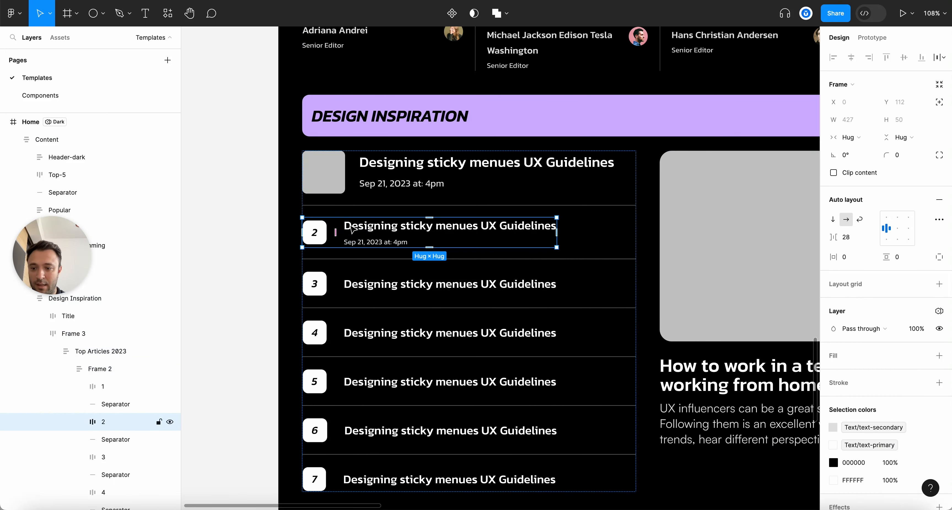
{"action": "left_click", "coordinate": [102, 456], "text": "super"}
{"action": "scroll", "coordinate": [110, 451], "scroll_direction": "down", "scroll_amount": 2}
{"action": "left_click", "coordinate": [104, 433], "text": "super"}
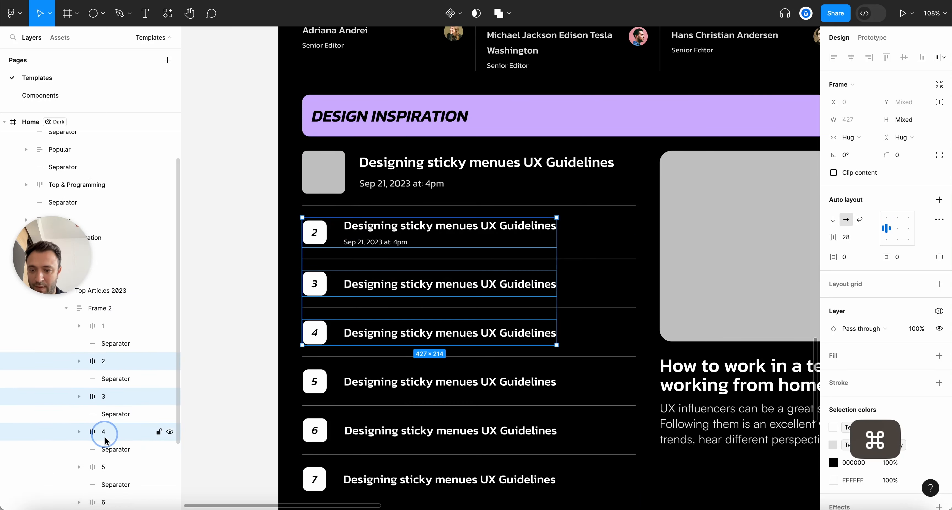
{"action": "left_click", "coordinate": [104, 466], "text": "super"}
{"action": "scroll", "coordinate": [105, 459], "scroll_direction": "down", "scroll_amount": 2}
{"action": "left_click", "coordinate": [106, 431], "text": "super"}
{"action": "key", "text": "BackSpace"}
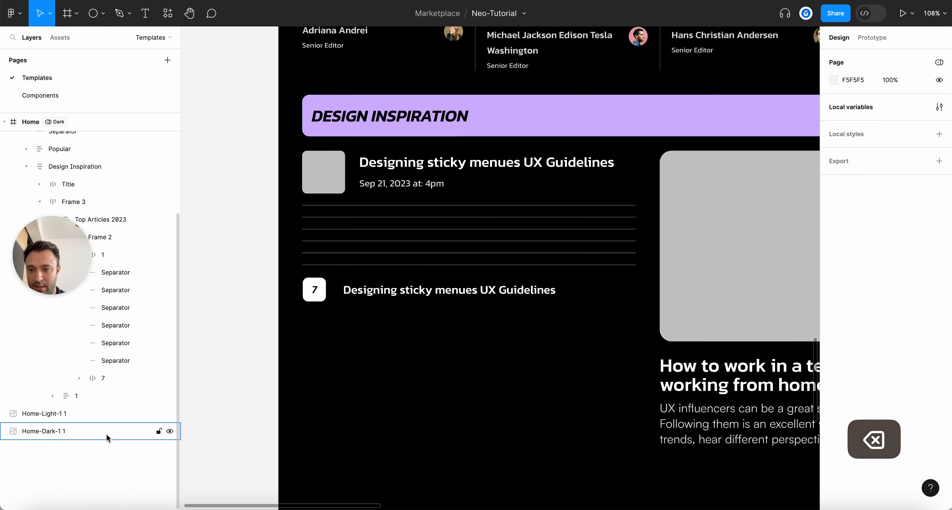
Duplicate the first article row twice, place a separator between them, and name the copies 2 and 3
{"action": "left_click", "coordinate": [445, 180]}
{"action": "left_click", "coordinate": [445, 180]}
{"action": "left_click", "coordinate": [446, 179]}
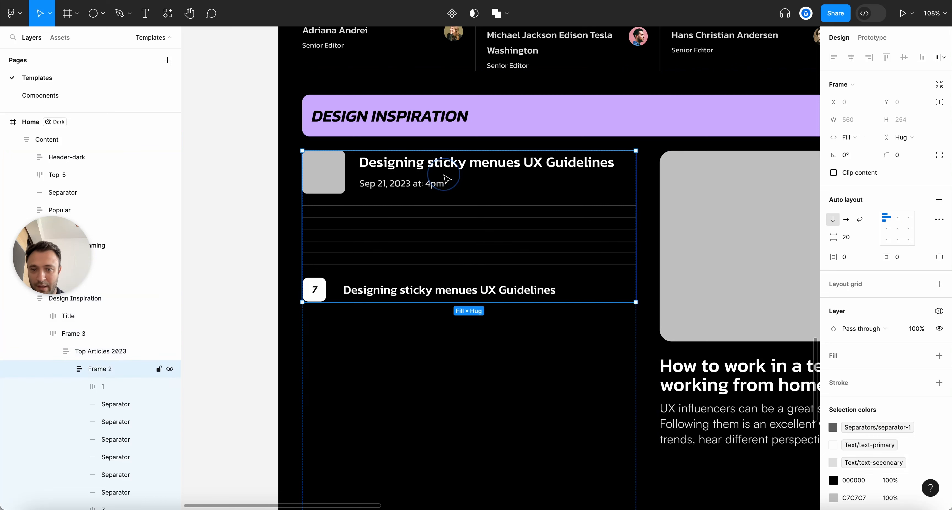
{"action": "left_click", "coordinate": [446, 180]}
{"action": "key", "text": "super+d"}
{"action": "left_click", "coordinate": [114, 423]}
{"action": "left_click_drag", "start_coordinate": [114, 423], "coordinate": [116, 396]}
{"action": "double_click", "coordinate": [110, 422]}
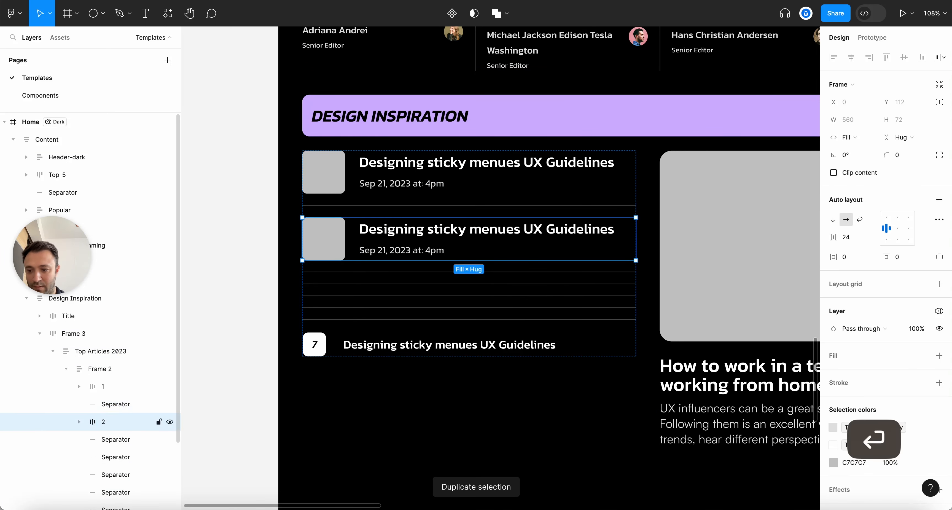
{"action": "key", "text": "super+d"}
{"action": "left_click_drag", "start_coordinate": [107, 446], "coordinate": [106, 427]}
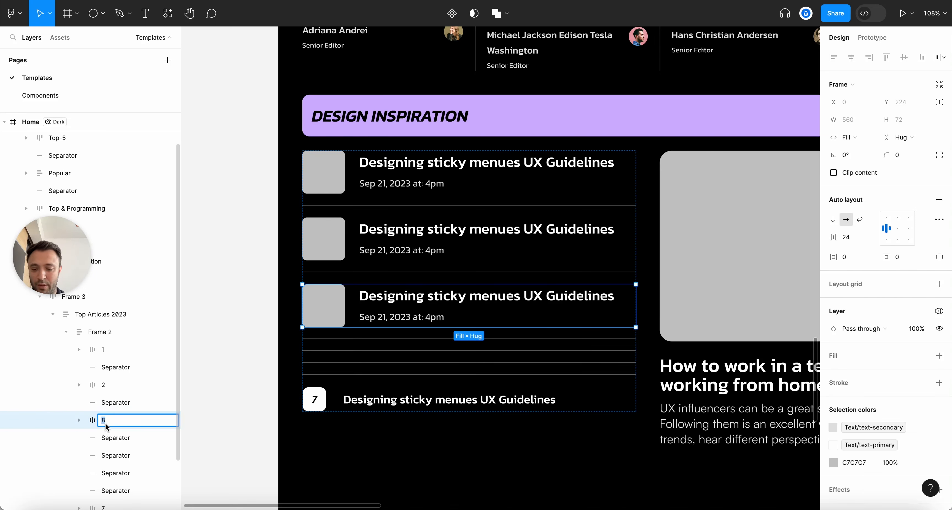
{"action": "type", "text": "3"}
{"action": "key", "text": "Return"}
Add fourth and fifth article copies with separators above them, naming them 4 and 5
{"action": "key", "text": "super+d"}
{"action": "left_click", "coordinate": [118, 456]}
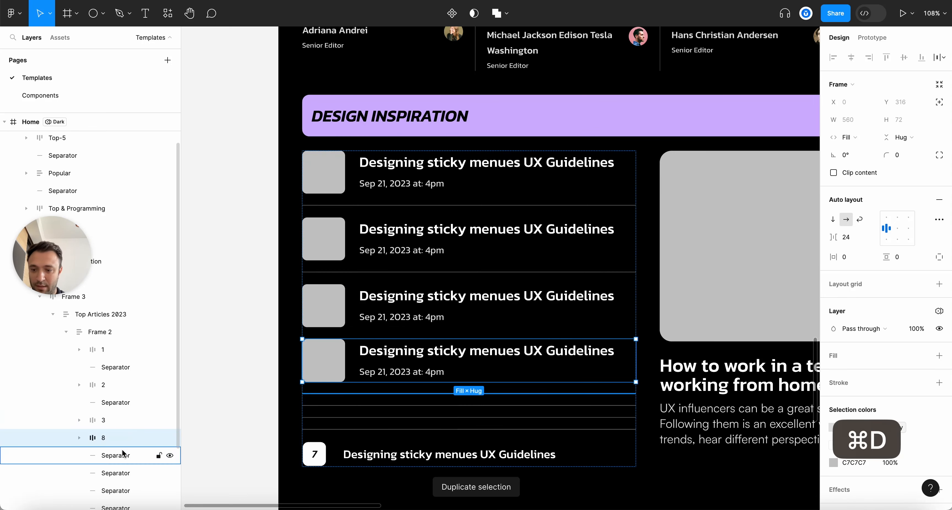
{"action": "left_click_drag", "start_coordinate": [118, 457], "coordinate": [117, 430]}
{"action": "left_click", "coordinate": [112, 457]}
{"action": "double_click", "coordinate": [111, 457]}
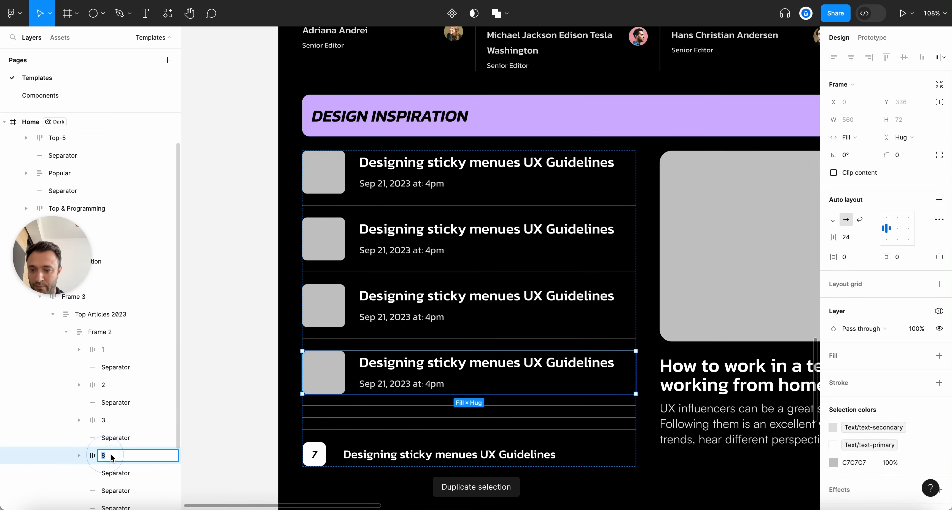
{"action": "key", "text": "super+d"}
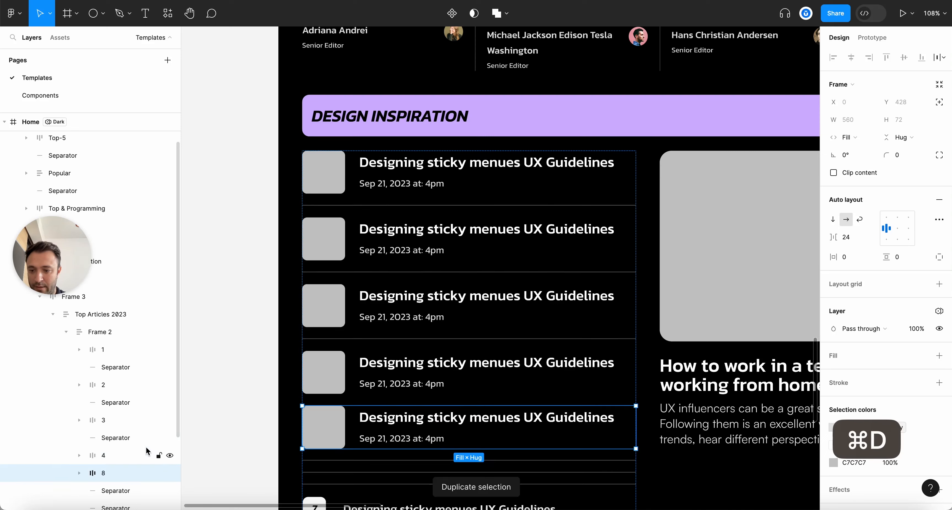
{"action": "scroll", "coordinate": [102, 435], "scroll_direction": "down", "scroll_amount": 2}
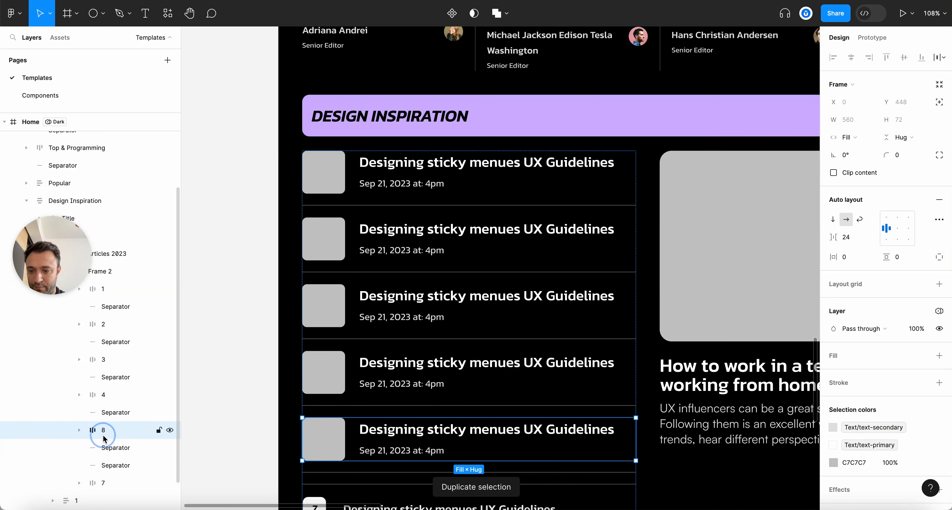
{"action": "type", "text": "5"}
{"action": "key", "text": "Return"}
Duplicate the fifth row below the next separator and delete the leftover separator and old row 7
{"action": "left_click", "coordinate": [111, 446]}
{"action": "left_click", "coordinate": [106, 428]}
{"action": "key", "text": "super+d"}
{"action": "left_click_drag", "start_coordinate": [115, 472], "coordinate": [117, 477]}
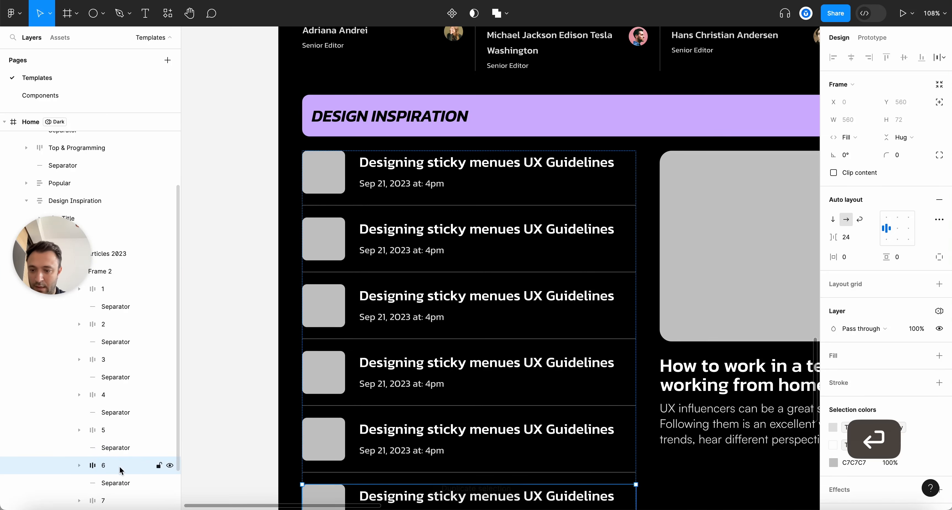
{"action": "left_click", "coordinate": [111, 482]}
{"action": "left_click", "coordinate": [103, 498], "text": "shift"}
{"action": "key", "text": "BackSpace"}
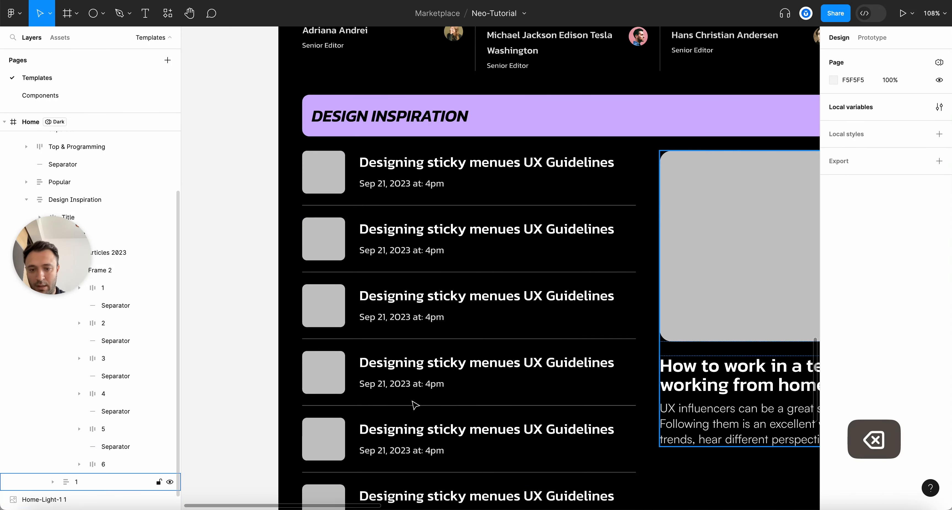
Delete the extra sixth article row, leaving five rows
{"action": "scroll", "coordinate": [416, 405], "scroll_direction": "down", "scroll_amount": 5}
{"action": "scroll", "coordinate": [521, 435], "scroll_direction": "up", "scroll_amount": 3}
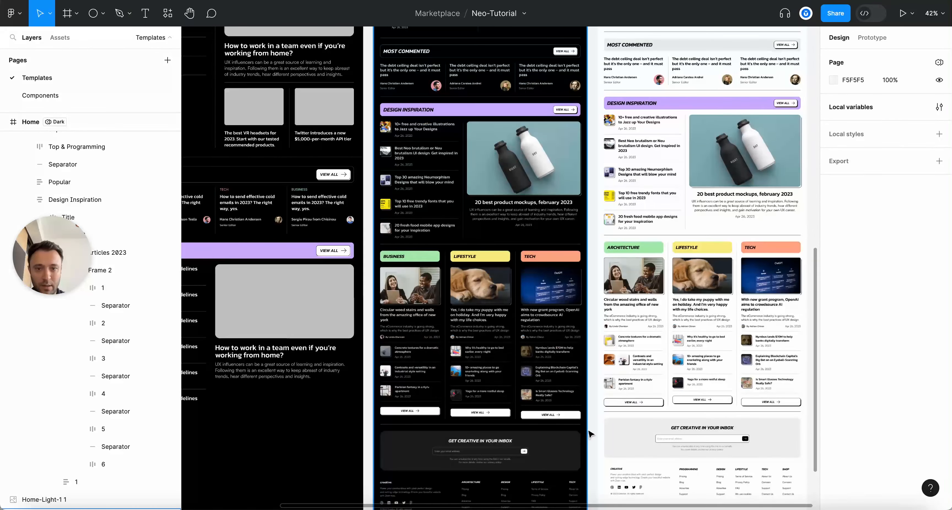
{"action": "scroll", "coordinate": [589, 433], "scroll_direction": "down", "scroll_amount": 3}
{"action": "scroll", "coordinate": [460, 253], "scroll_direction": "up", "scroll_amount": 2}
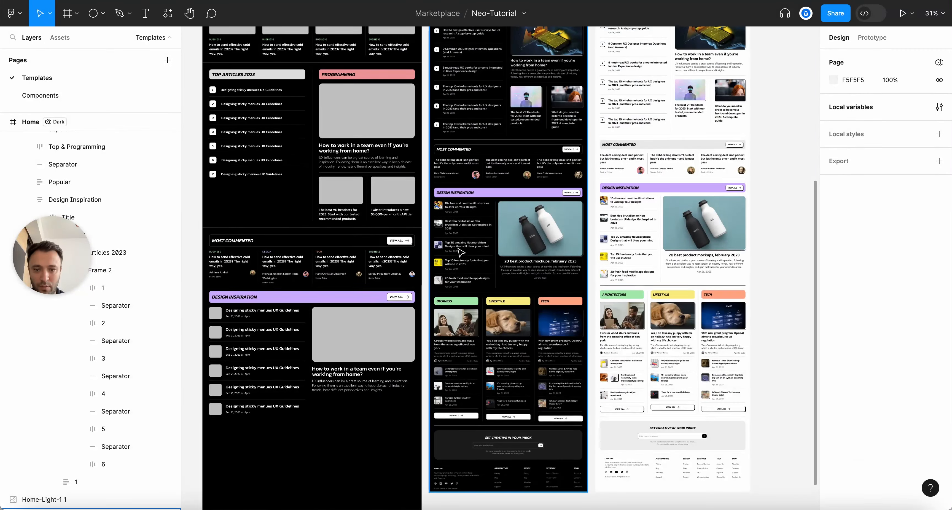
{"action": "scroll", "coordinate": [211, 383], "scroll_direction": "up", "scroll_amount": 5}
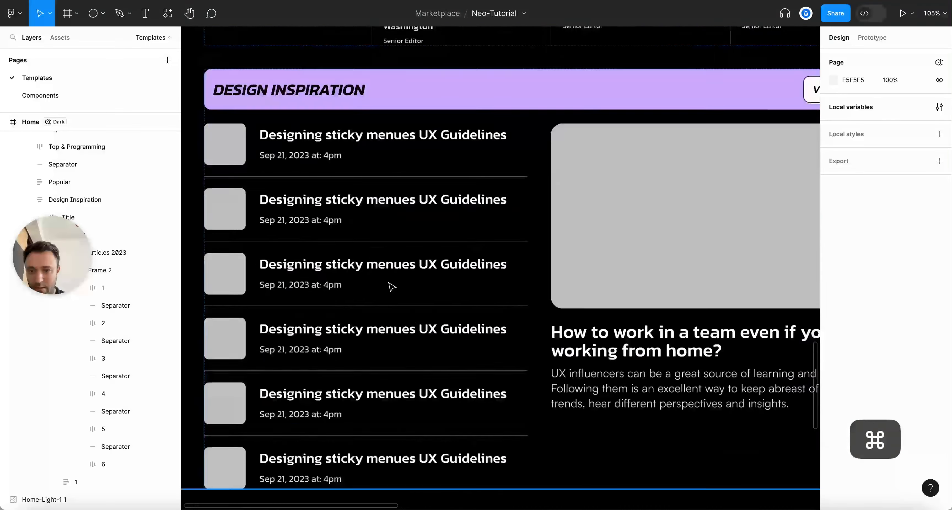
{"action": "scroll", "coordinate": [391, 287], "scroll_direction": "down", "scroll_amount": 4}
{"action": "scroll", "coordinate": [391, 287], "scroll_direction": "left", "scroll_amount": 3}
{"action": "key", "text": "alt+l"}
{"action": "left_click", "coordinate": [345, 317]}
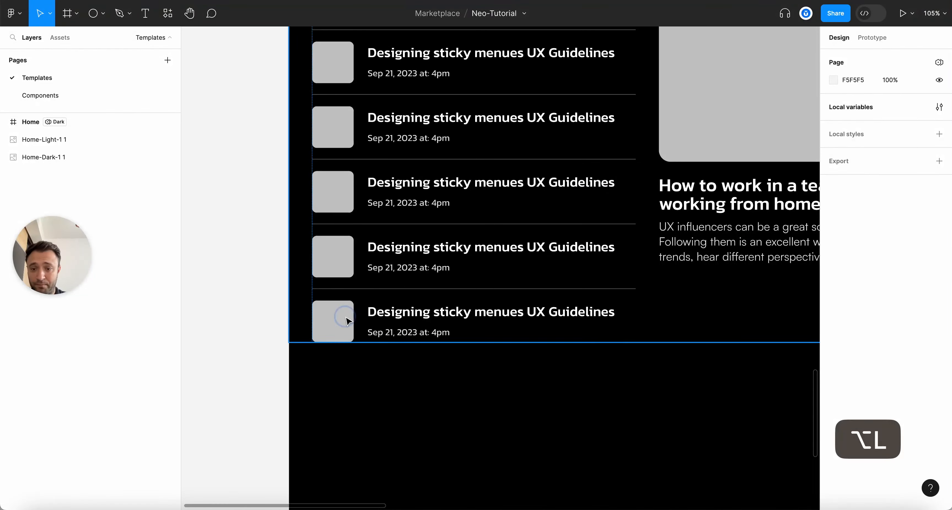
{"action": "double_click", "coordinate": [345, 318]}
{"action": "double_click", "coordinate": [345, 319]}
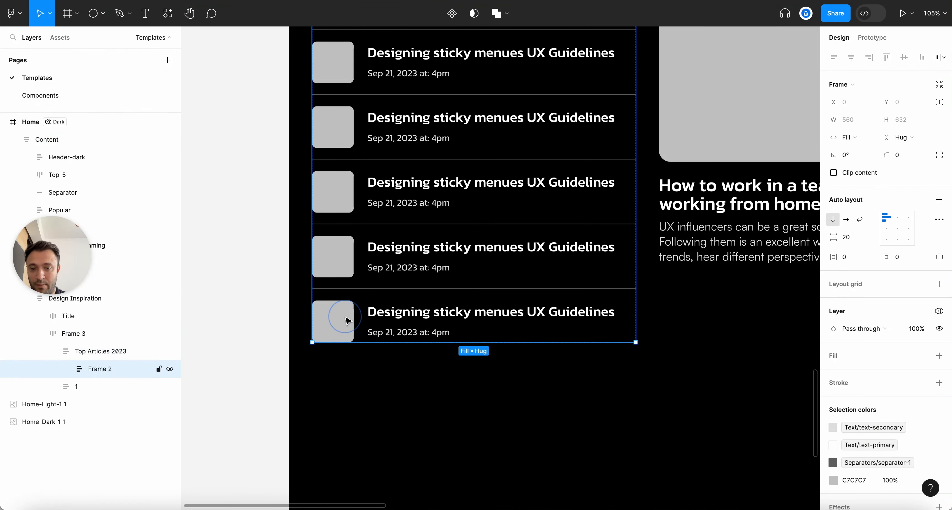
{"action": "double_click", "coordinate": [346, 319]}
{"action": "key", "text": "BackSpace"}
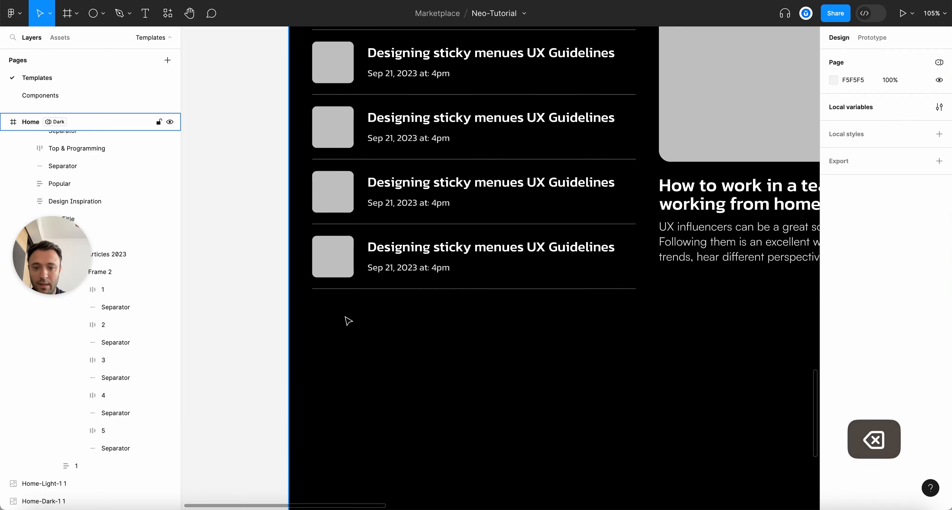
{"action": "scroll", "coordinate": [537, 355], "scroll_direction": "down", "scroll_amount": 10}
Centre-align the featured card's title and description text
{"action": "scroll", "coordinate": [570, 348], "scroll_direction": "down", "scroll_amount": 5}
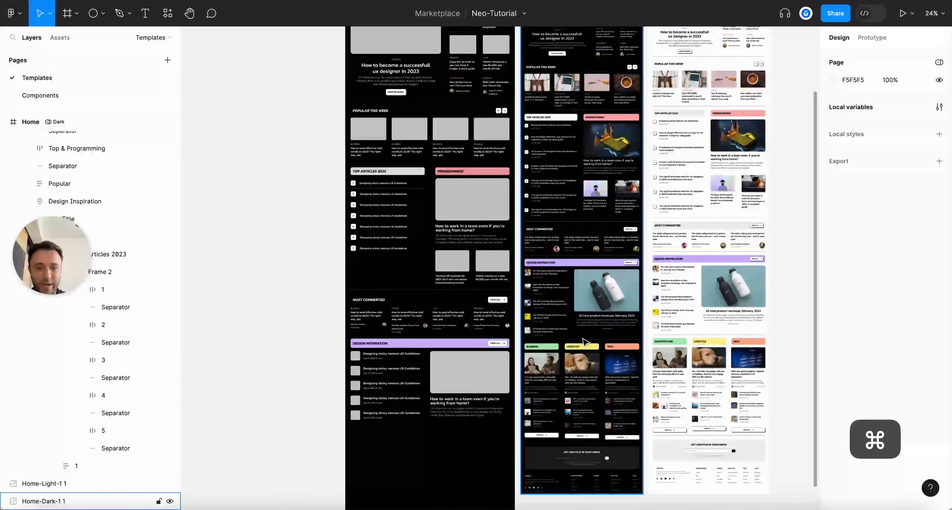
{"action": "scroll", "coordinate": [514, 399], "scroll_direction": "up", "scroll_amount": 6}
{"action": "scroll", "coordinate": [500, 382], "scroll_direction": "up", "scroll_amount": 4}
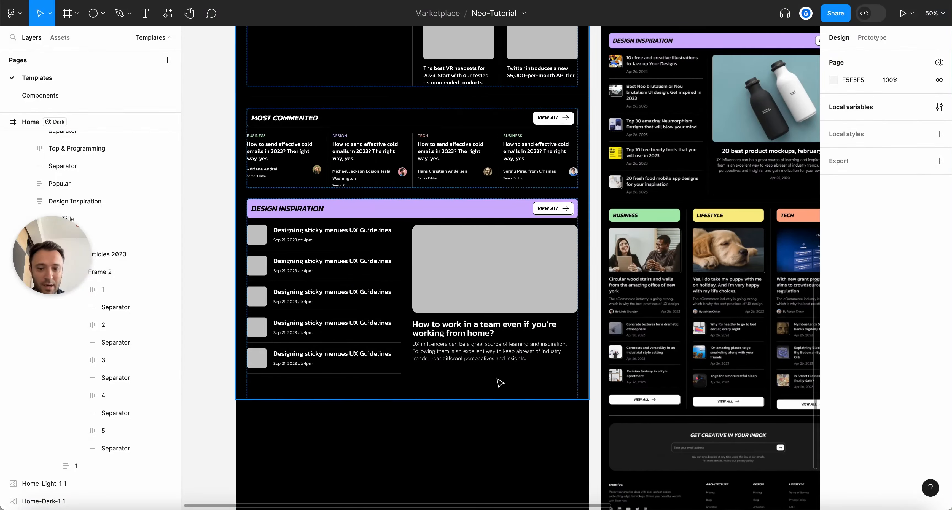
{"action": "left_click", "coordinate": [414, 314], "text": "super"}
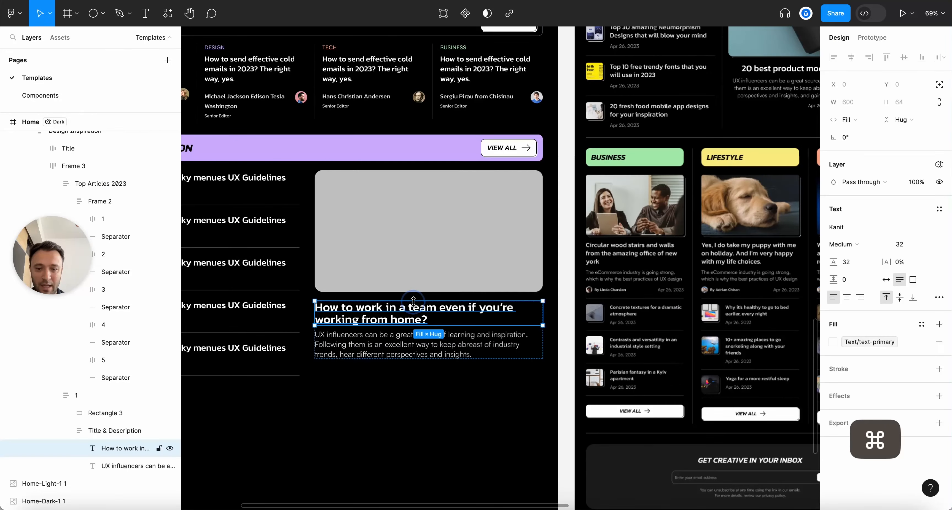
{"action": "left_click", "coordinate": [846, 297]}
{"action": "key", "text": "Tab"}
{"action": "left_click", "coordinate": [846, 297]}
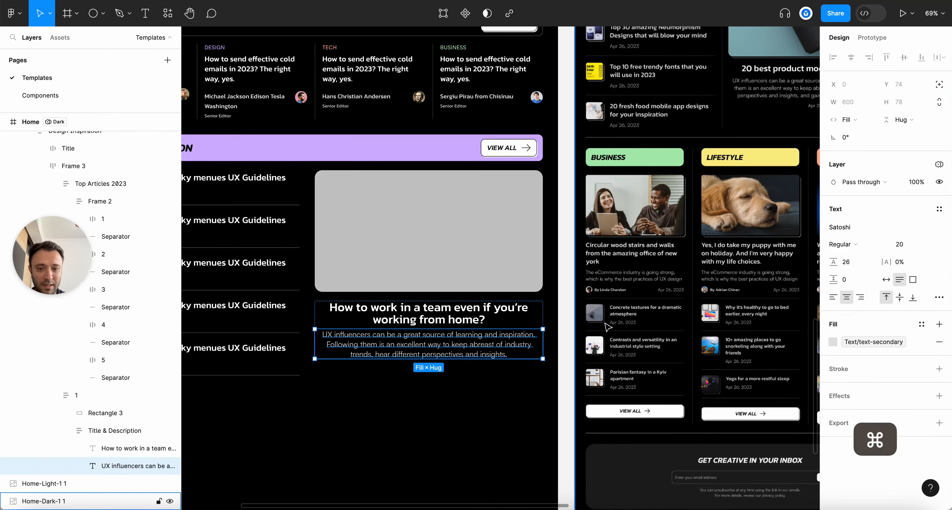
Inspect the article list's titles, date text and picture placeholder, then collapse the layers
{"action": "scroll", "coordinate": [628, 322], "scroll_direction": "down", "scroll_amount": 3}
{"action": "scroll", "coordinate": [281, 361], "scroll_direction": "up", "scroll_amount": 5}
{"action": "left_click", "coordinate": [434, 222], "text": "super"}
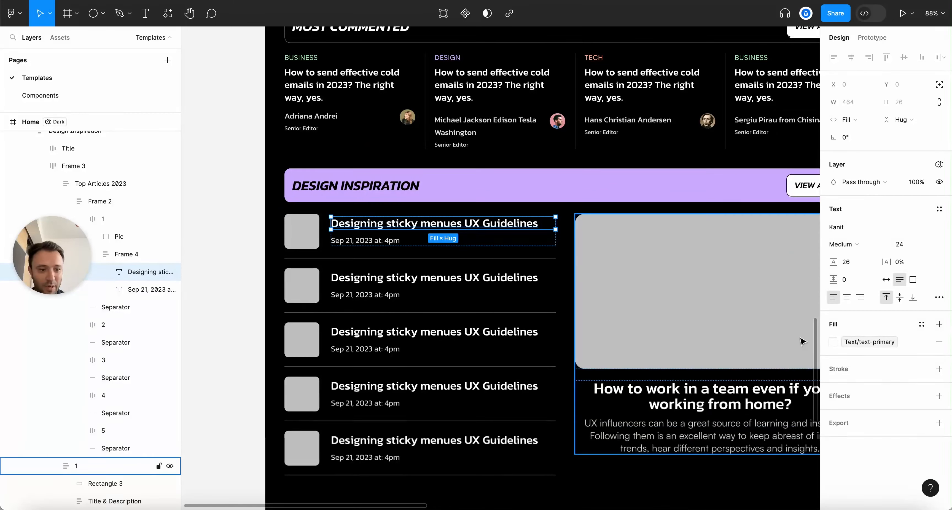
{"action": "left_click", "coordinate": [406, 277], "text": "super"}
{"action": "left_click", "coordinate": [384, 331], "text": "super"}
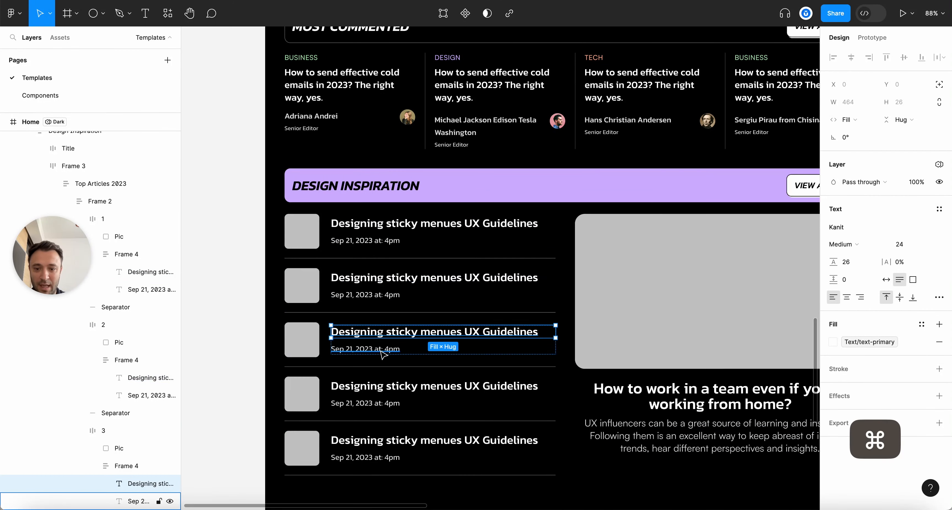
{"action": "left_click", "coordinate": [383, 354], "text": "super"}
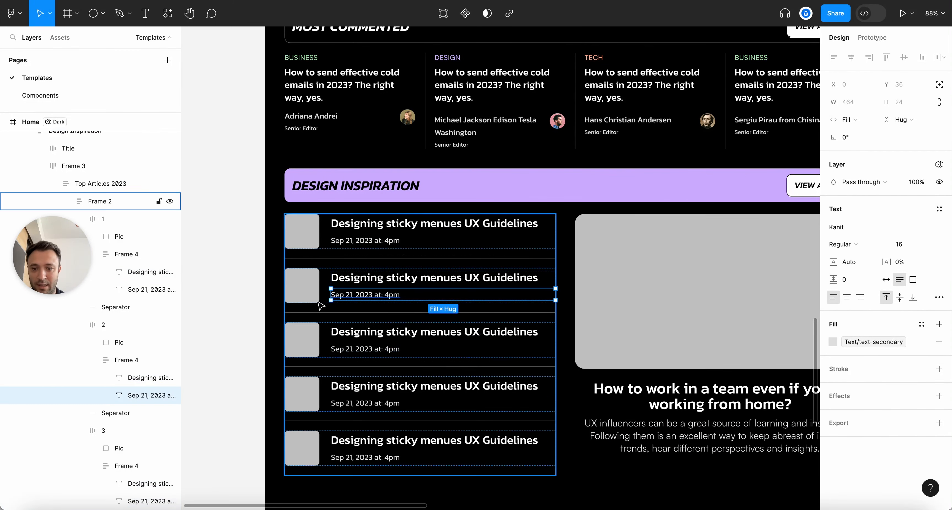
{"action": "left_click", "coordinate": [296, 287], "text": "super"}
{"action": "key", "text": "alt+l"}
Increase the Design Inspiration section's vertical auto layout gap
{"action": "scroll", "coordinate": [262, 277], "scroll_direction": "down", "scroll_amount": 5}
{"action": "left_click", "coordinate": [414, 220]}
{"action": "left_click", "coordinate": [399, 248]}
{"action": "scroll", "coordinate": [366, 254], "scroll_direction": "up", "scroll_amount": 3}
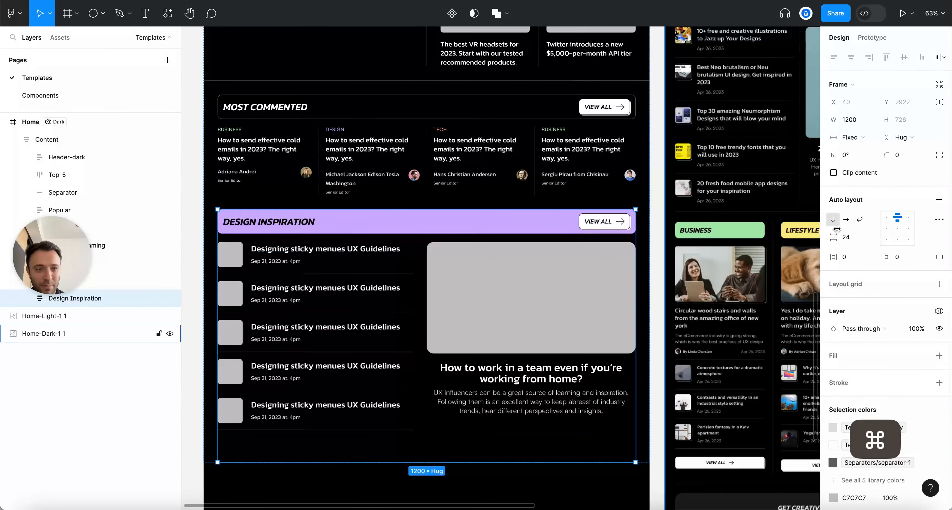
{"action": "left_click", "coordinate": [853, 237]}
{"action": "key", "text": "Up"}
{"action": "key", "text": "Up"}
{"action": "key", "text": "Up"}
{"action": "key", "text": "Up"}
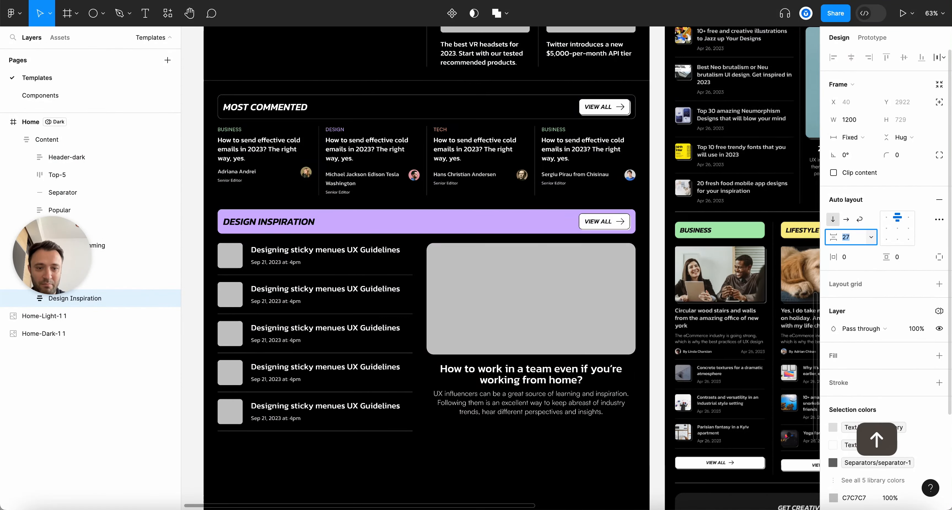
Set the View All button instance's Theme to Light
{"action": "left_click", "coordinate": [661, 209]}
{"action": "scroll", "coordinate": [661, 208], "scroll_direction": "up", "scroll_amount": 5}
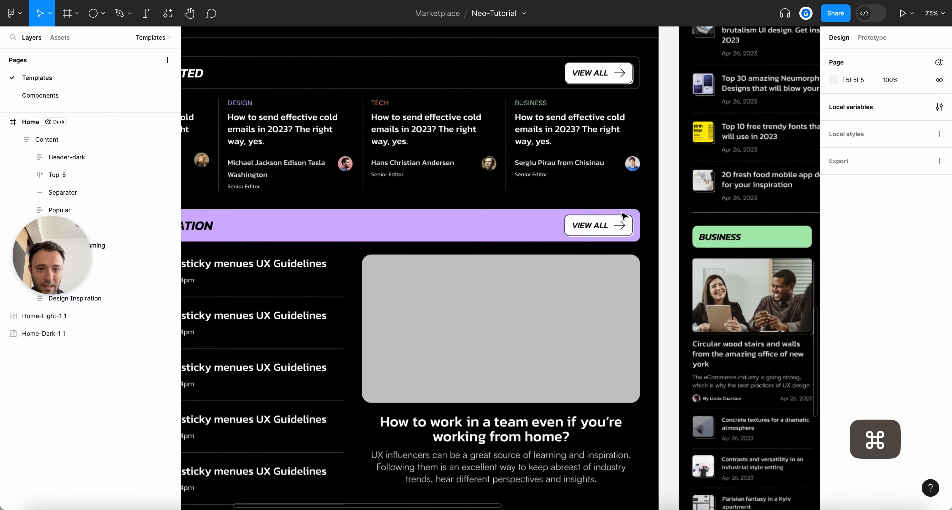
{"action": "left_click", "coordinate": [621, 220]}
{"action": "double_click", "coordinate": [621, 220]}
{"action": "left_click", "coordinate": [621, 220]}
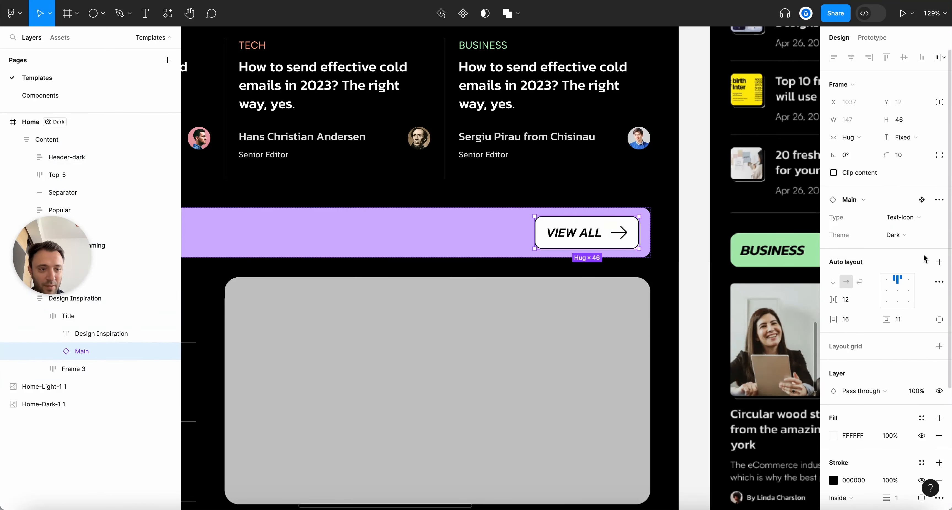
{"action": "left_click", "coordinate": [896, 235]}
{"action": "left_click", "coordinate": [894, 219]}
Move the selection back up to the Content frame
{"action": "scroll", "coordinate": [589, 237], "scroll_direction": "down", "scroll_amount": 5}
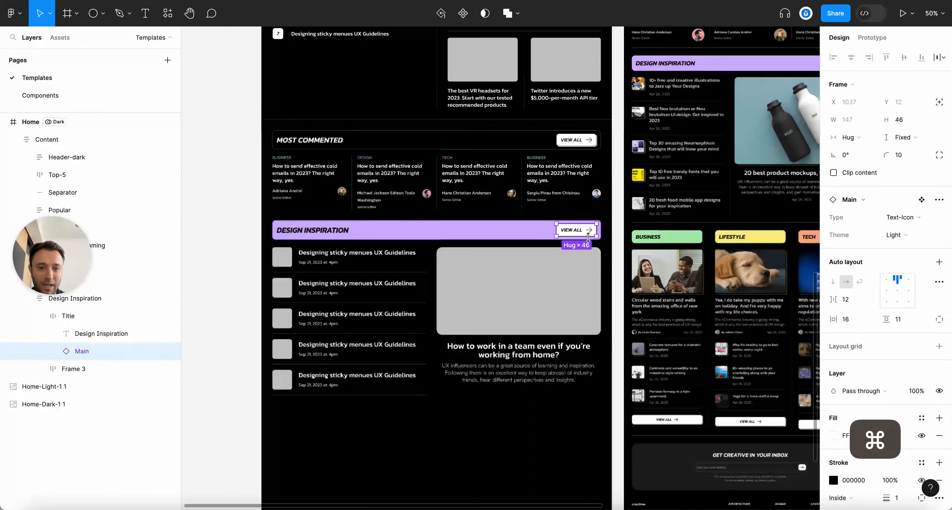
{"action": "key", "text": "Escape"}
{"action": "key", "text": "Escape"}
{"action": "key", "text": "Escape"}
{"action": "key", "text": "alt+l"}
{"action": "scroll", "coordinate": [598, 217], "scroll_direction": "down", "scroll_amount": 3}
{"action": "scroll", "coordinate": [599, 218], "scroll_direction": "up", "scroll_amount": 3}
Copy the vertical separator line and collapse the layer tree
{"action": "key", "text": "super+c"}
{"action": "scroll", "coordinate": [537, 360], "scroll_direction": "down", "scroll_amount": 5}
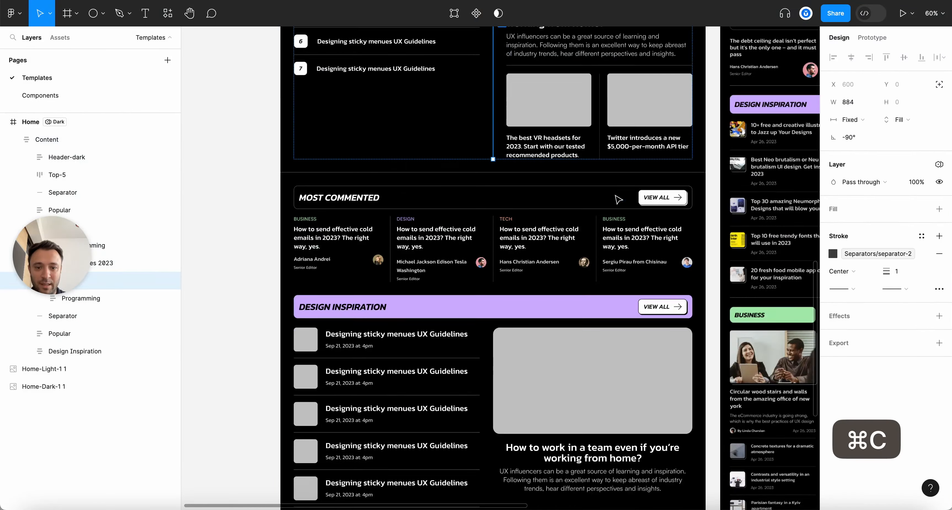
{"action": "key", "text": "Escape"}
{"action": "scroll", "coordinate": [537, 359], "scroll_direction": "up", "scroll_amount": 5}
{"action": "key", "text": "alt+l"}
{"action": "scroll", "coordinate": [538, 360], "scroll_direction": "up", "scroll_amount": 3}
{"action": "scroll", "coordinate": [538, 360], "scroll_direction": "right", "scroll_amount": 2}
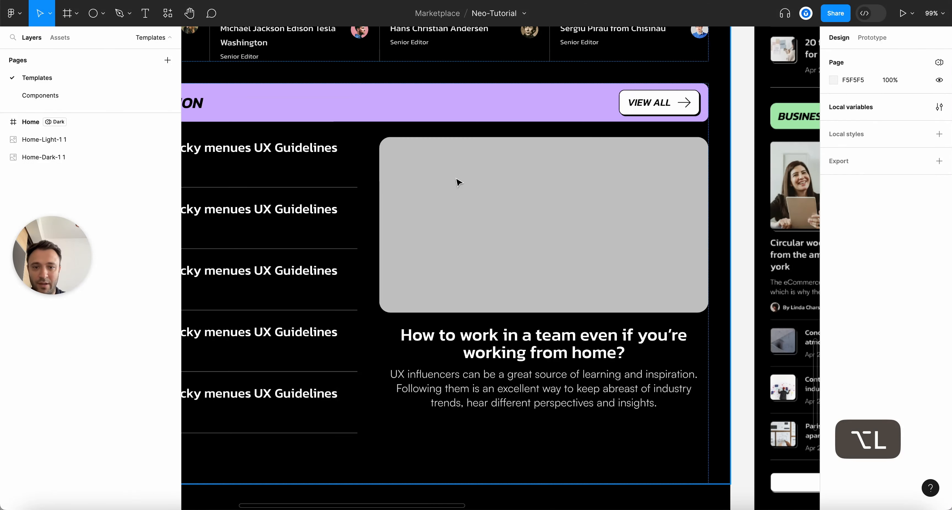
Paste the line into the Design Inspiration section and move it above Frame 3
{"action": "left_click", "coordinate": [448, 148]}
{"action": "scroll", "coordinate": [554, 185], "scroll_direction": "left", "scroll_amount": 2}
{"action": "left_click", "coordinate": [637, 217]}
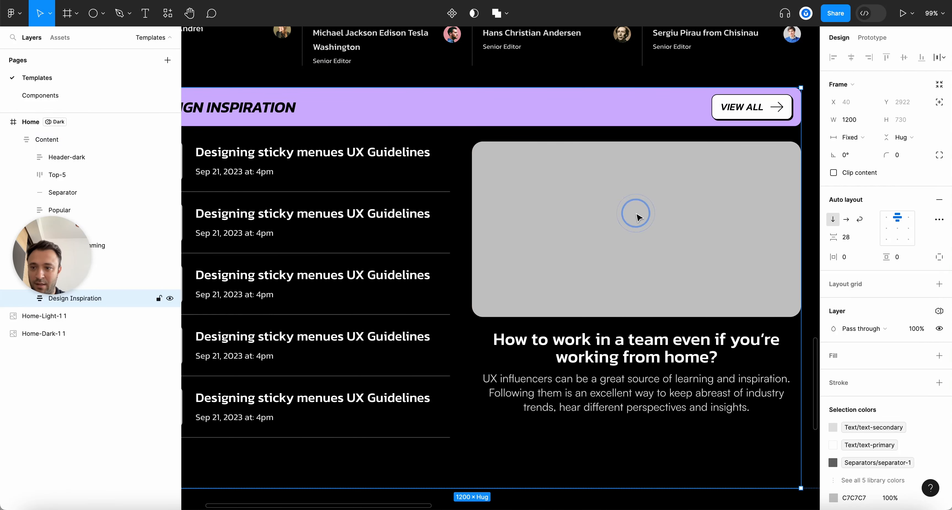
{"action": "key", "text": "super+v"}
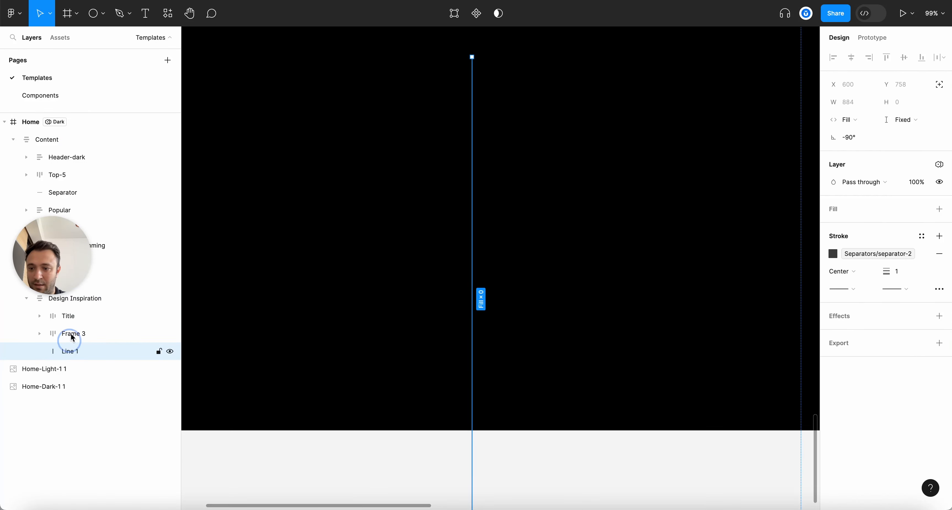
{"action": "left_click_drag", "start_coordinate": [71, 350], "coordinate": [70, 328]}
{"action": "scroll", "coordinate": [630, 319], "scroll_direction": "down", "scroll_amount": 5}
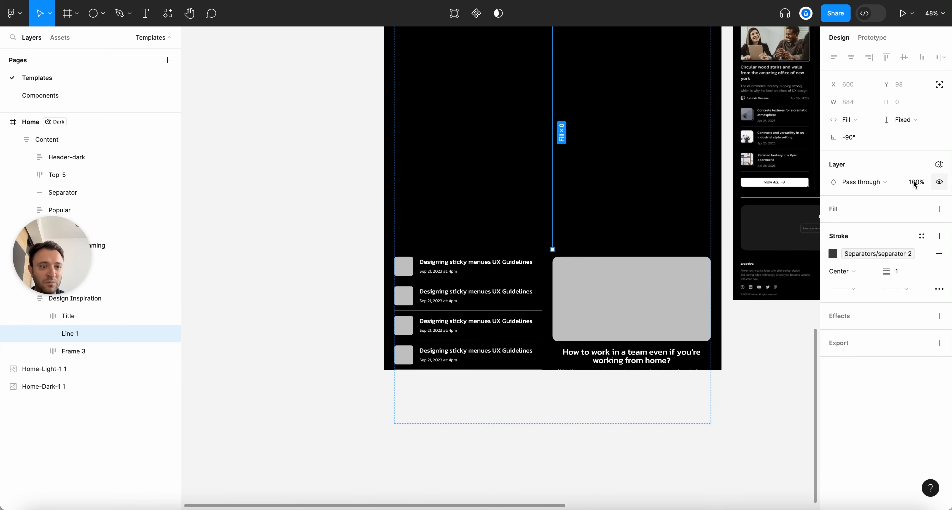
{"action": "scroll", "coordinate": [425, 207], "scroll_direction": "up", "scroll_amount": 5}
Place Line 1 inside Frame 3, right after Top Articles 2023
{"action": "left_click", "coordinate": [84, 315]}
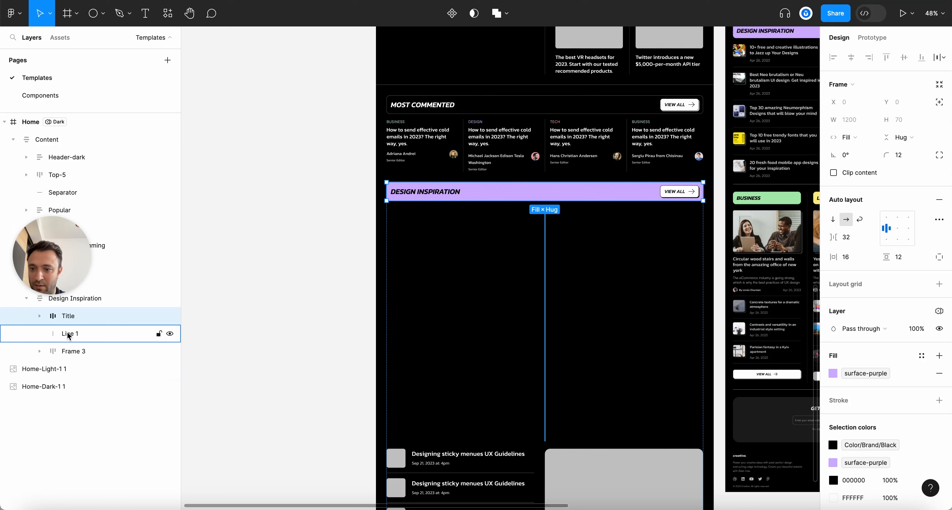
{"action": "left_click", "coordinate": [77, 299]}
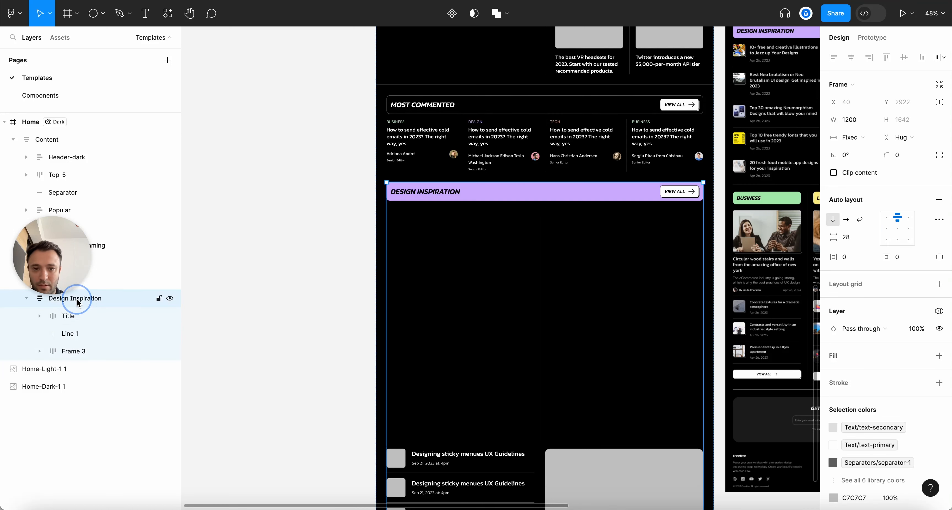
{"action": "left_click", "coordinate": [81, 318]}
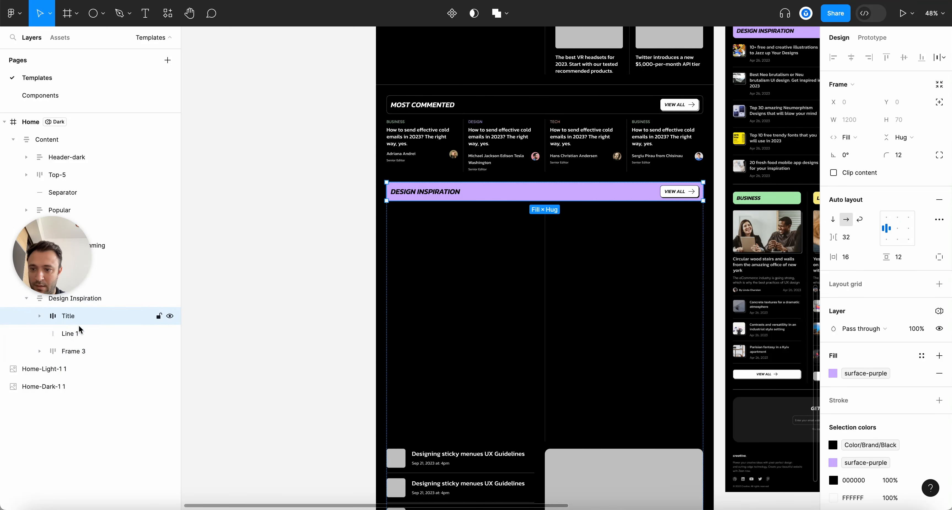
{"action": "left_click", "coordinate": [77, 337]}
{"action": "left_click", "coordinate": [40, 351]}
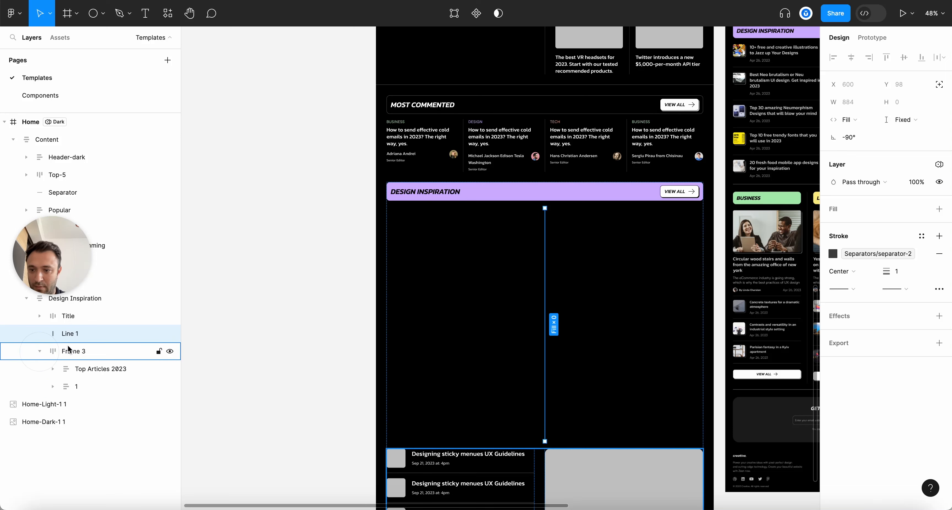
{"action": "left_click_drag", "start_coordinate": [77, 377], "coordinate": [77, 374]}
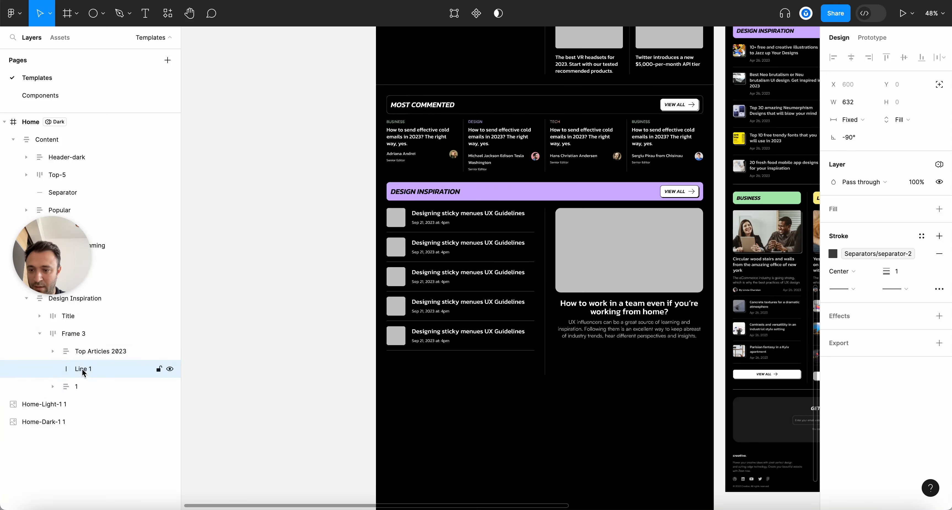
Rename the line layer 'Vertical Separator'
{"action": "double_click", "coordinate": [82, 369]}
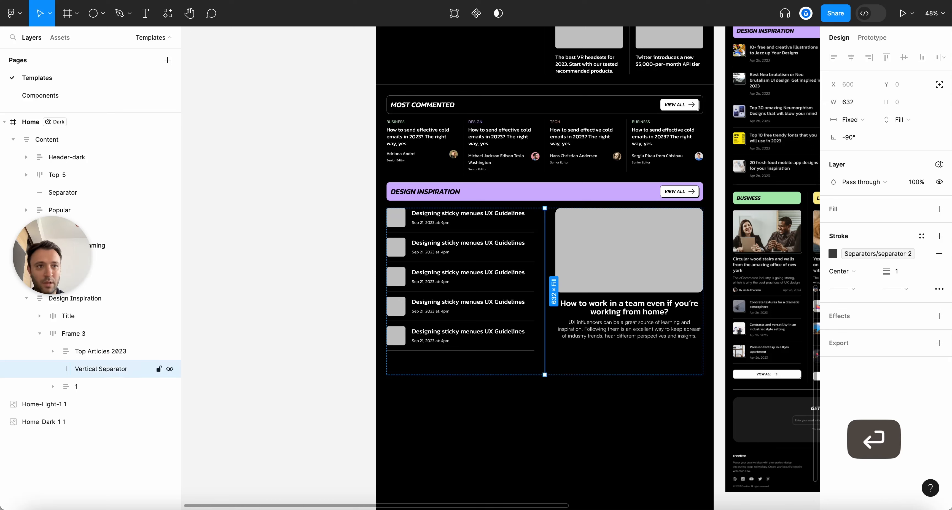
{"action": "left_click", "coordinate": [314, 355]}
{"action": "key", "text": "alt+l"}
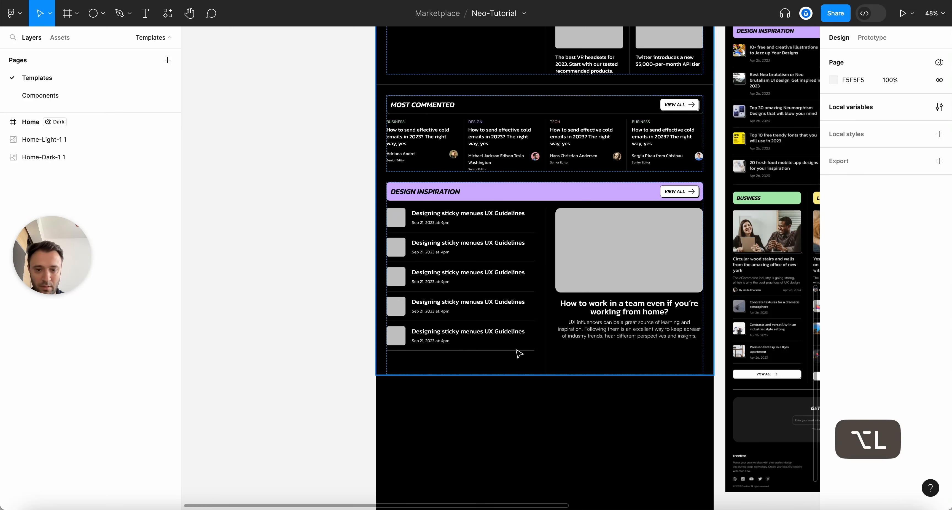
{"action": "left_click", "coordinate": [516, 349]}
Remove the Top Articles 2023 wrapper so the article list sits directly in Frame 3
{"action": "scroll", "coordinate": [596, 371], "scroll_direction": "up", "scroll_amount": 3}
{"action": "scroll", "coordinate": [605, 357], "scroll_direction": "up", "scroll_amount": 1}
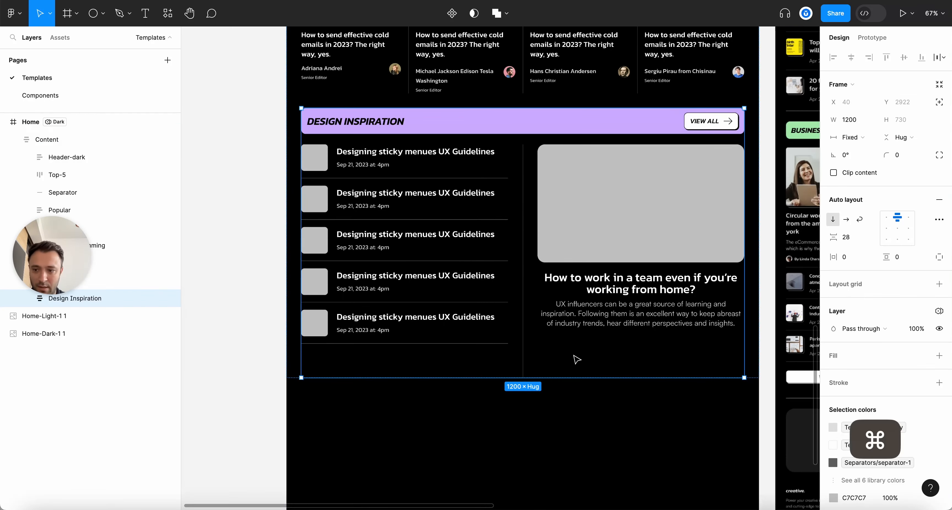
{"action": "left_click", "coordinate": [414, 303]}
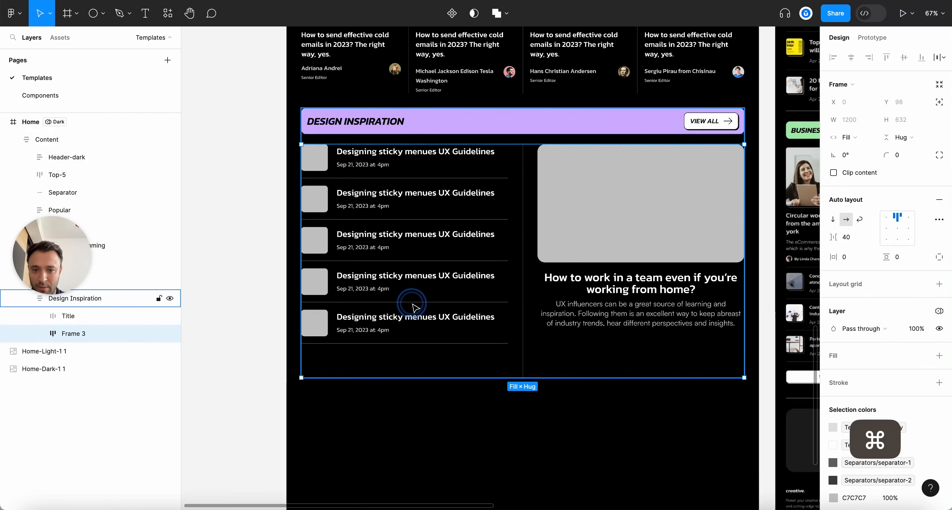
{"action": "left_click", "coordinate": [39, 333]}
{"action": "left_click", "coordinate": [84, 356]}
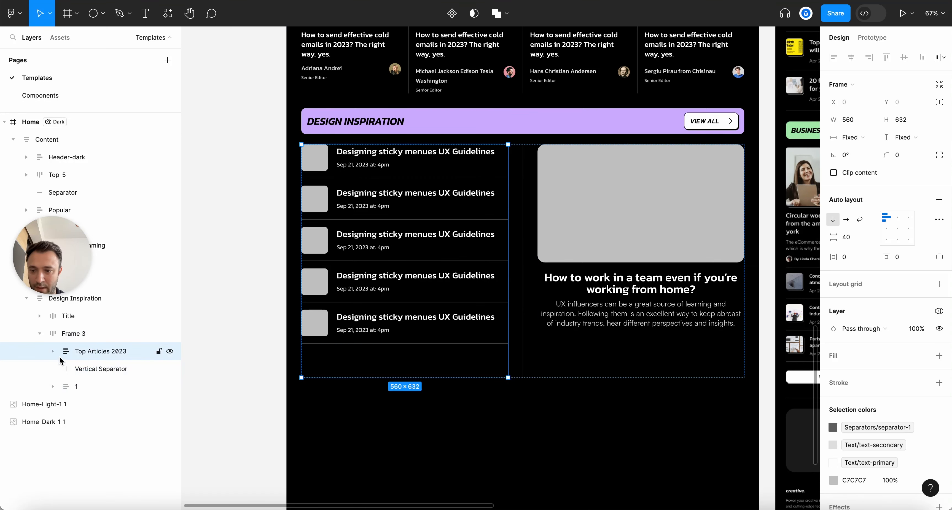
{"action": "left_click", "coordinate": [52, 351]}
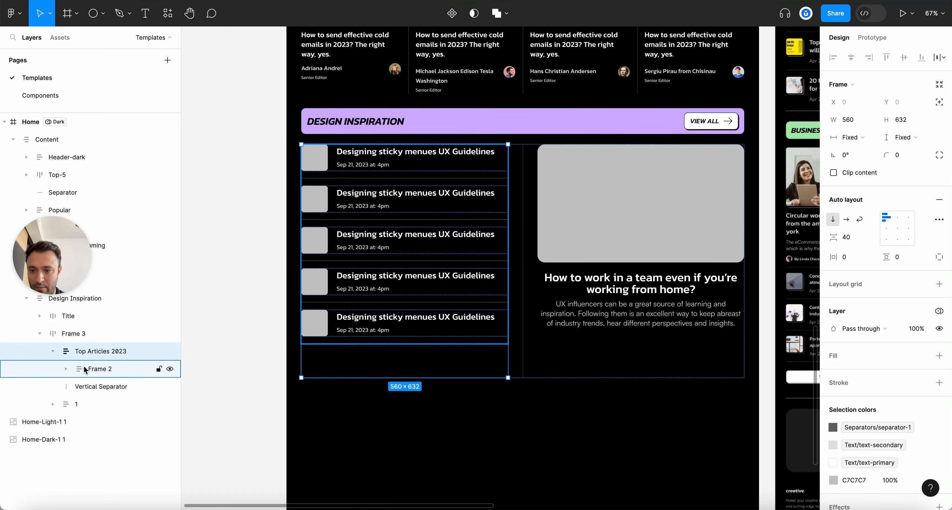
{"action": "left_click", "coordinate": [86, 352]}
{"action": "key", "text": "shift+super+g"}
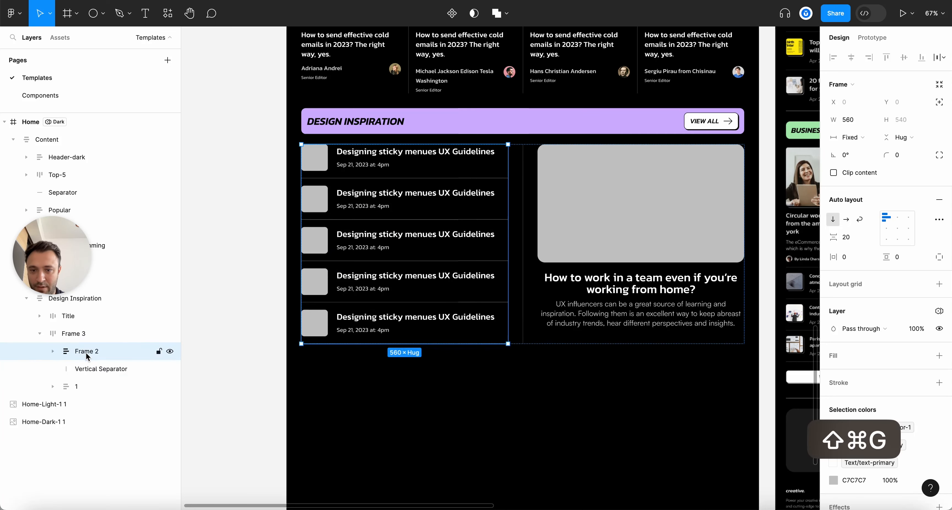
Increase the spacing between the five Design Inspiration article rows
{"action": "scroll", "coordinate": [465, 346], "scroll_direction": "up", "scroll_amount": 2}
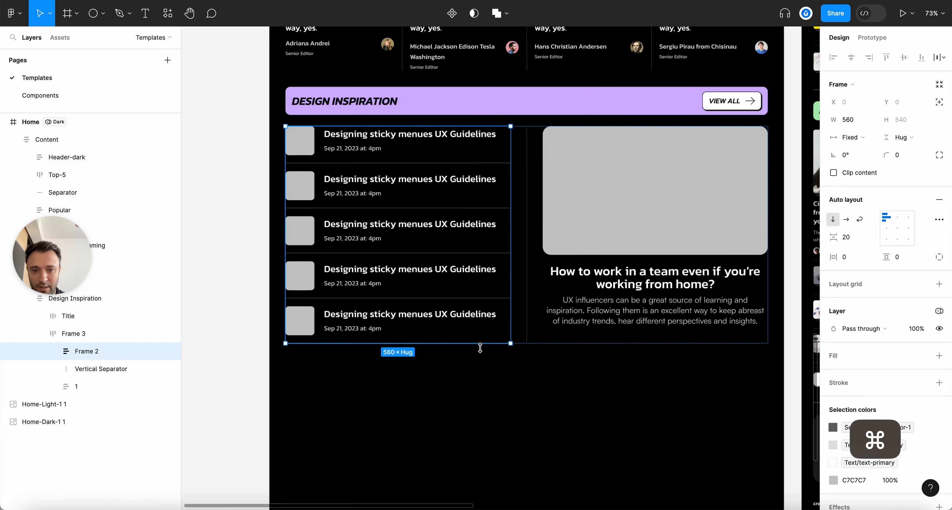
{"action": "left_click", "coordinate": [481, 413]}
{"action": "scroll", "coordinate": [533, 391], "scroll_direction": "down", "scroll_amount": 5}
{"action": "scroll", "coordinate": [769, 264], "scroll_direction": "right", "scroll_amount": 10}
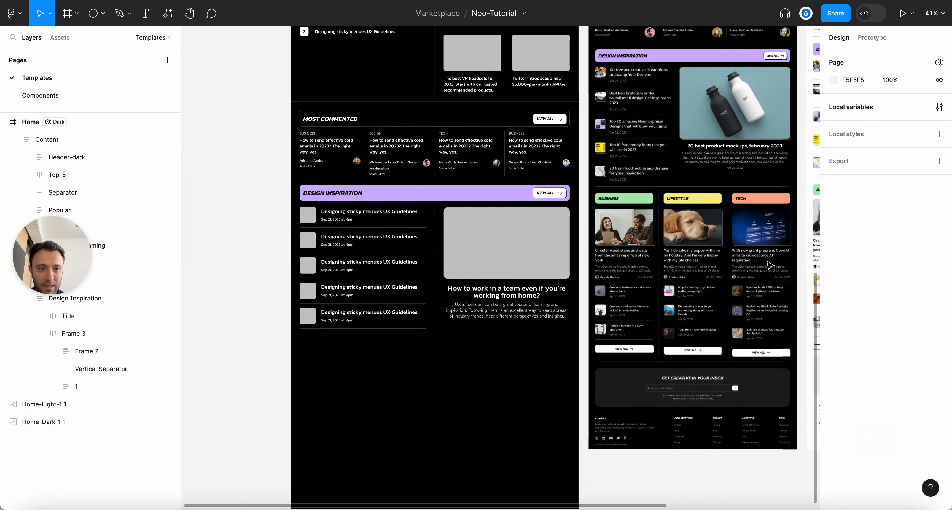
{"action": "scroll", "coordinate": [214, 374], "scroll_direction": "up", "scroll_amount": 3}
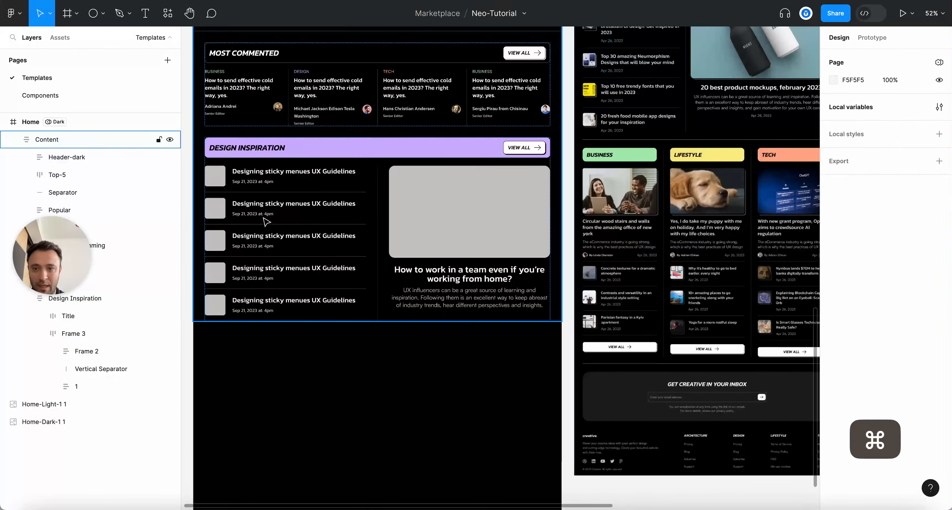
{"action": "double_click", "coordinate": [265, 215]}
{"action": "double_click", "coordinate": [261, 223]}
{"action": "scroll", "coordinate": [254, 228], "scroll_direction": "up", "scroll_amount": 1}
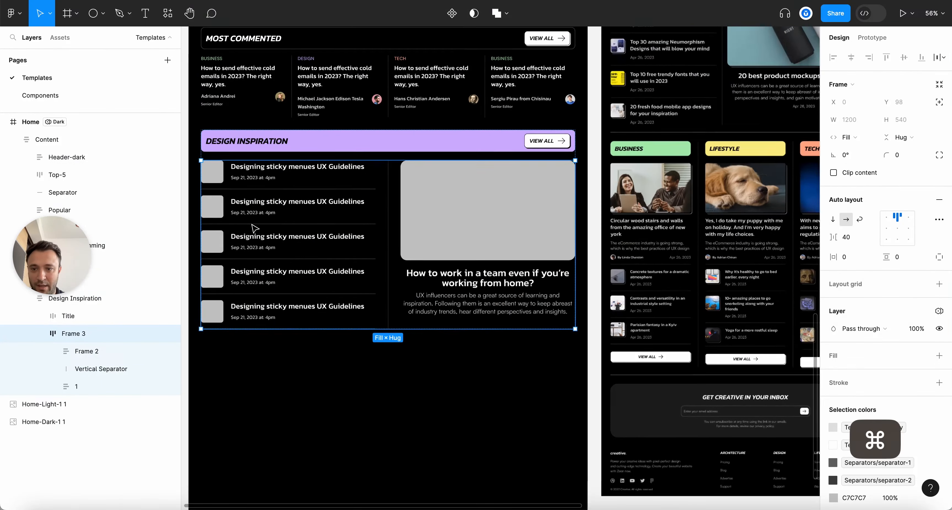
{"action": "double_click", "coordinate": [261, 207]}
{"action": "key", "text": "Up"}
{"action": "key", "text": "Up"}
{"action": "key", "text": "Up"}
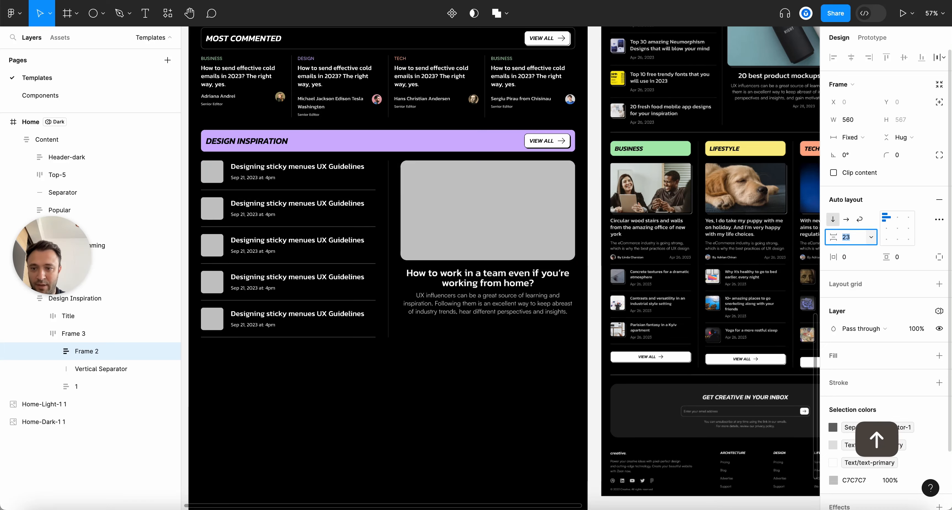
{"action": "key", "text": "Up"}
{"action": "key", "text": "Up"}
{"action": "key", "text": "Up"}
{"action": "key", "text": "Up"}
{"action": "key", "text": "Up"}
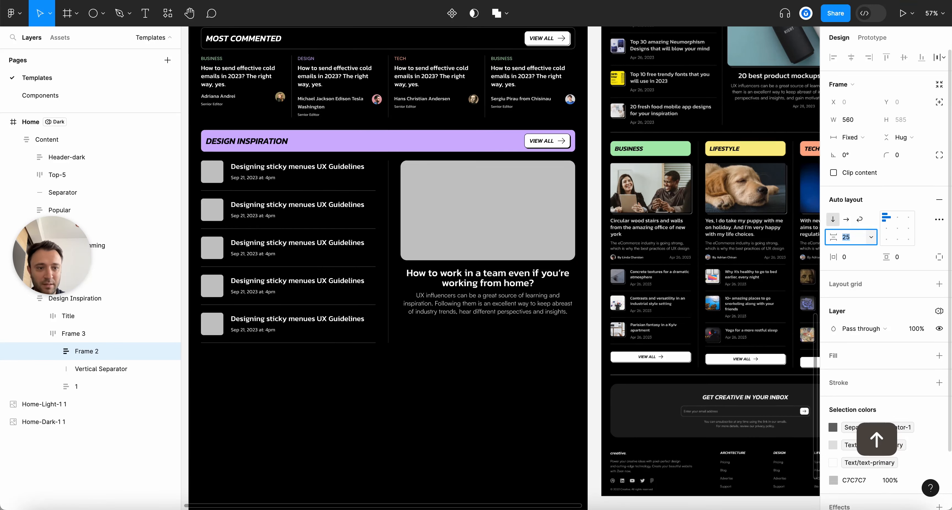
Deselect the article list and collapse the layer tree
{"action": "scroll", "coordinate": [543, 294], "scroll_direction": "down", "scroll_amount": 5}
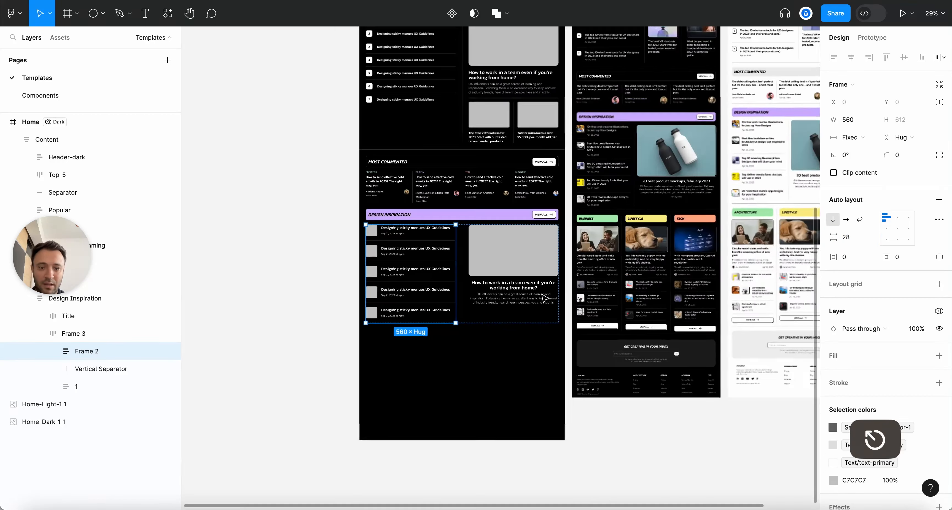
{"action": "scroll", "coordinate": [542, 294], "scroll_direction": "up", "scroll_amount": 4}
{"action": "scroll", "coordinate": [462, 364], "scroll_direction": "down", "scroll_amount": 2}
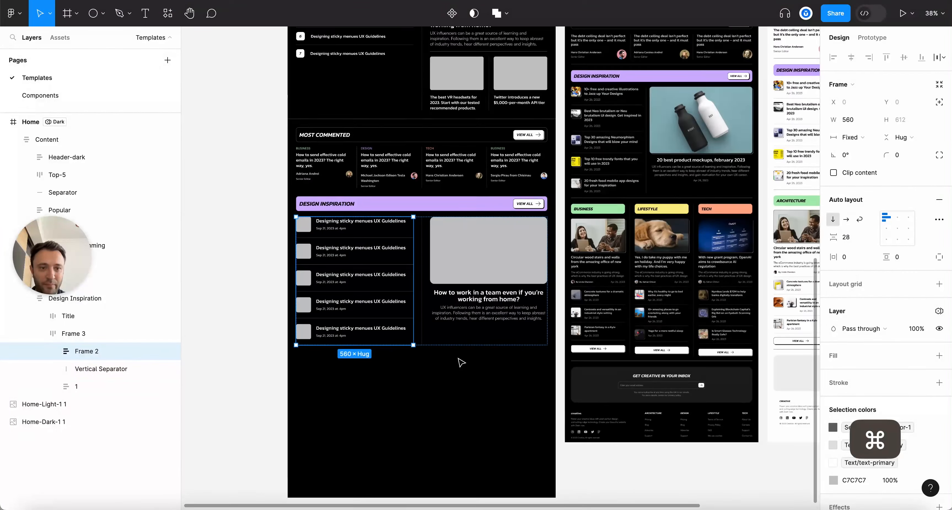
{"action": "left_click", "coordinate": [461, 419]}
{"action": "scroll", "coordinate": [664, 265], "scroll_direction": "up", "scroll_amount": 2}
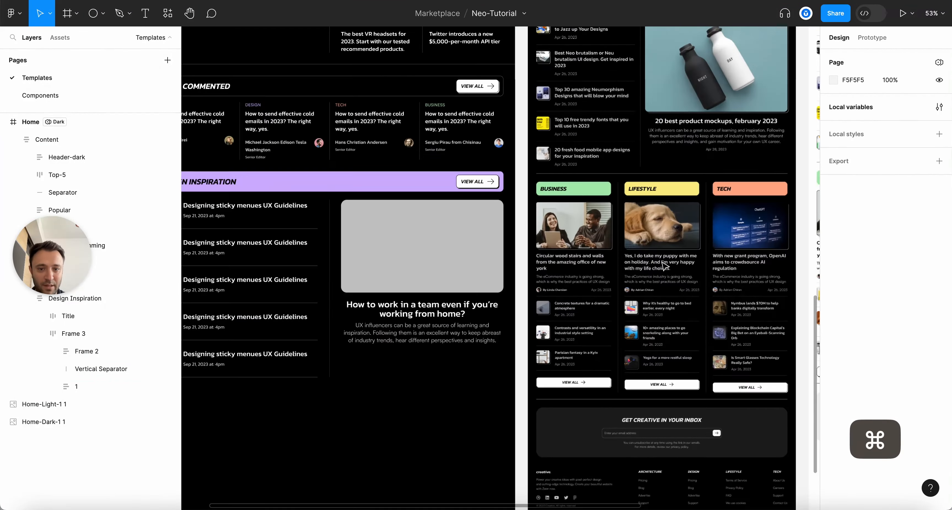
{"action": "key", "text": "alt+l"}
{"action": "scroll", "coordinate": [663, 268], "scroll_direction": "down", "scroll_amount": 2}
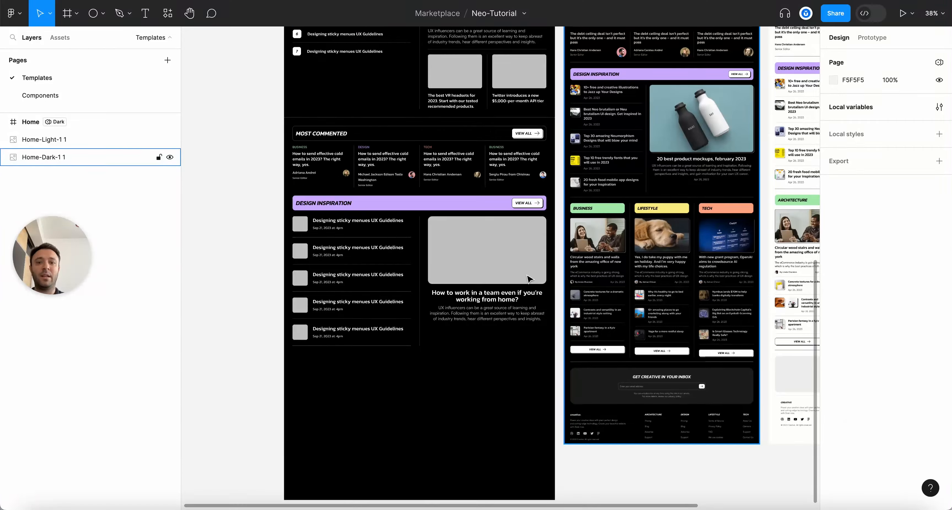
{"action": "scroll", "coordinate": [268, 241], "scroll_direction": "up", "scroll_amount": 6}
{"action": "scroll", "coordinate": [268, 241], "scroll_direction": "up", "scroll_amount": 2}
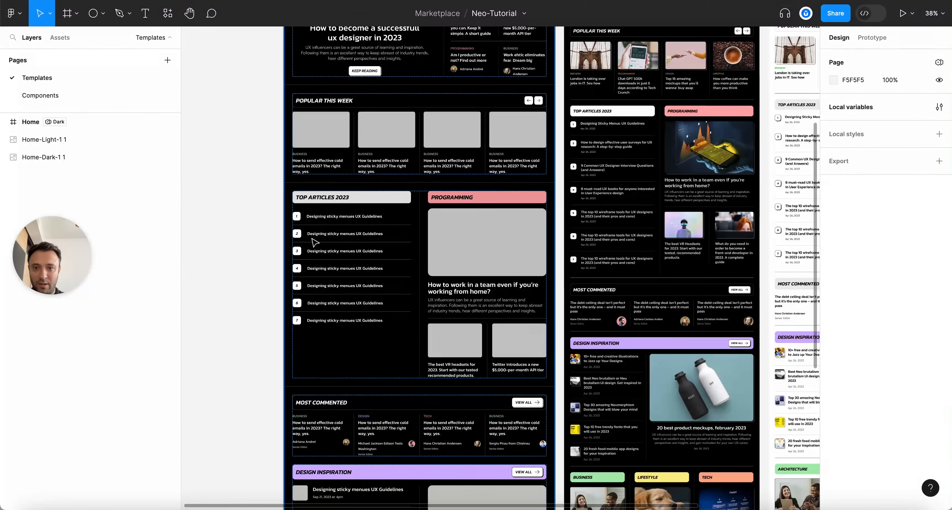
{"action": "scroll", "coordinate": [499, 364], "scroll_direction": "down", "scroll_amount": 3}
{"action": "scroll", "coordinate": [554, 380], "scroll_direction": "up", "scroll_amount": 3}
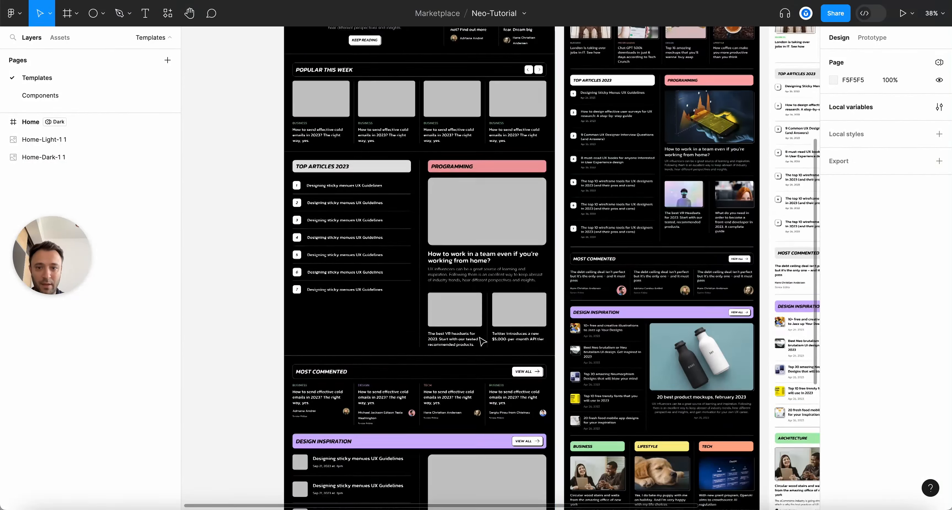
{"action": "key", "text": "super"}
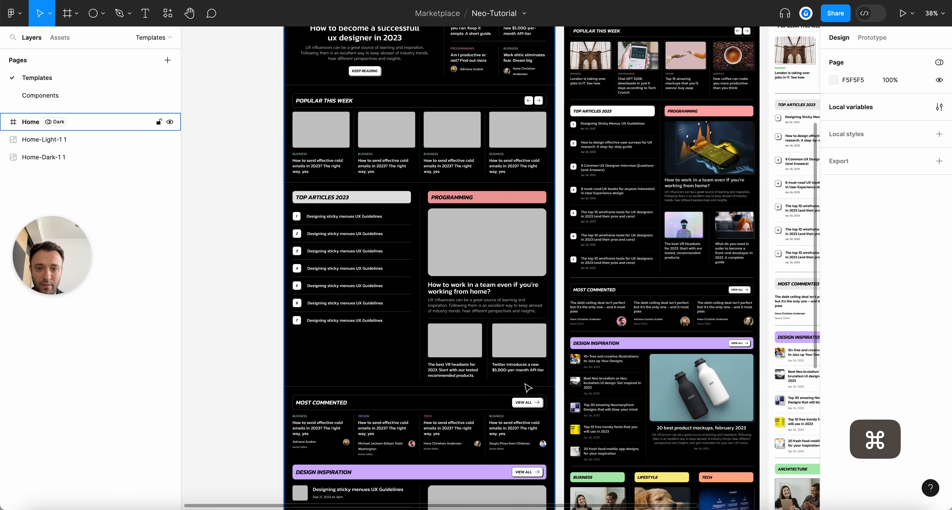
{"action": "scroll", "coordinate": [344, 278], "scroll_direction": "up", "scroll_amount": 2}
Change the row spacing of the Top Articles 2023 numbered list
{"action": "double_click", "coordinate": [363, 250]}
{"action": "double_click", "coordinate": [363, 250]}
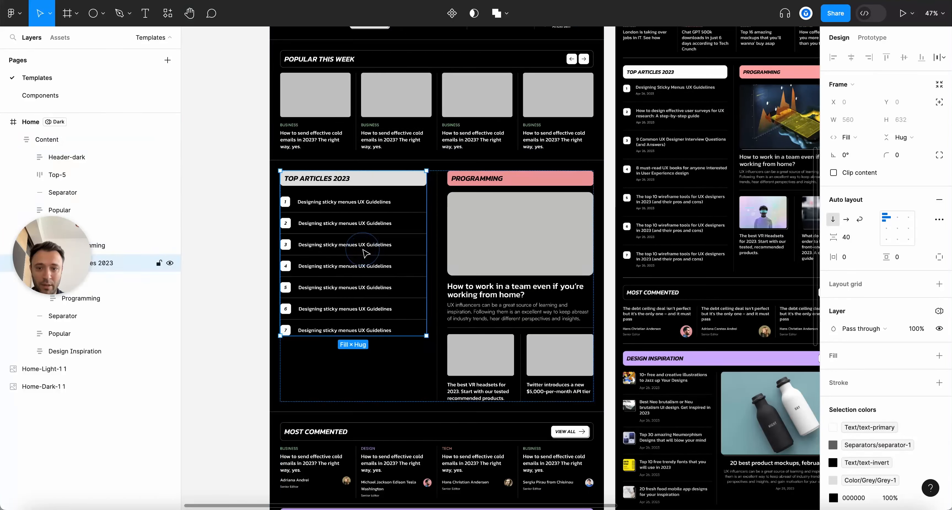
{"action": "double_click", "coordinate": [363, 250]}
{"action": "left_click", "coordinate": [854, 238]}
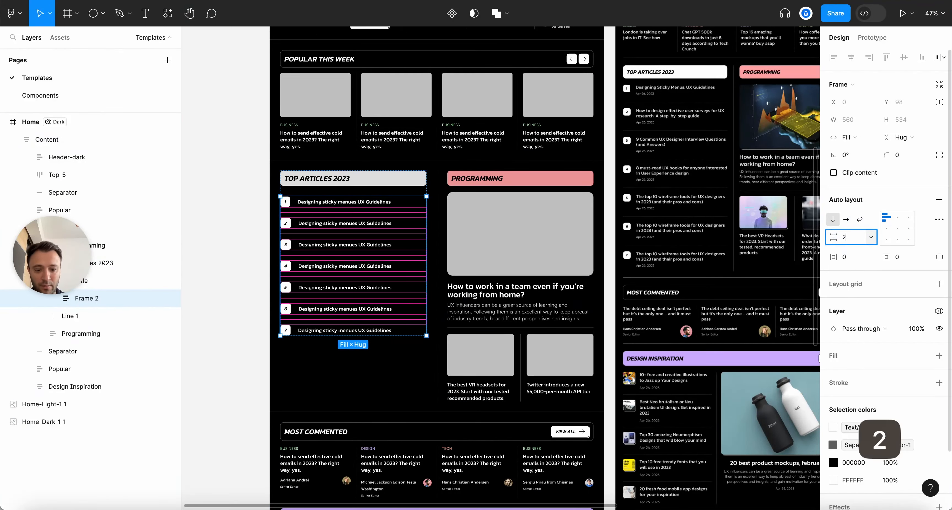
{"action": "key", "text": "Return"}
{"action": "key", "text": "Escape"}
Collapse the layer tree and select the Design Inspiration section
{"action": "scroll", "coordinate": [325, 286], "scroll_direction": "down", "scroll_amount": 5}
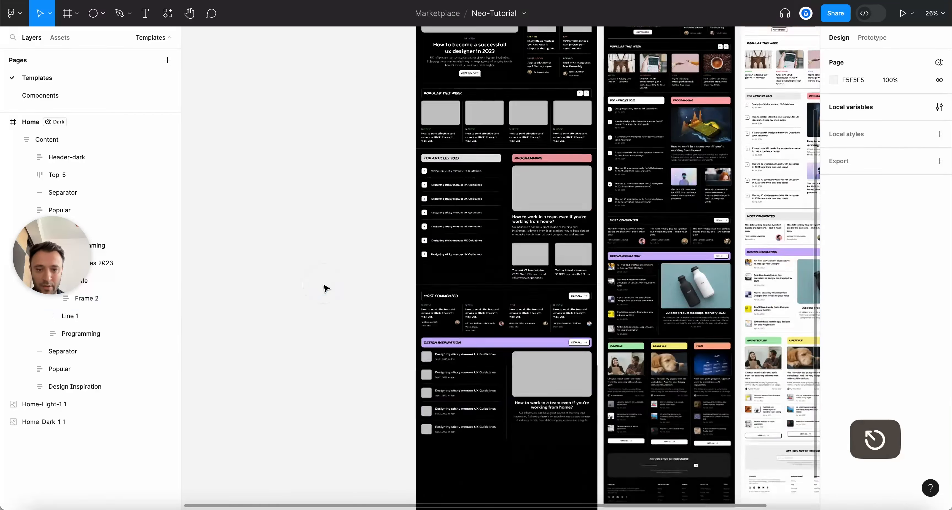
{"action": "scroll", "coordinate": [324, 287], "scroll_direction": "up", "scroll_amount": 3}
{"action": "key", "text": "alt+l"}
{"action": "scroll", "coordinate": [414, 374], "scroll_direction": "down", "scroll_amount": 4}
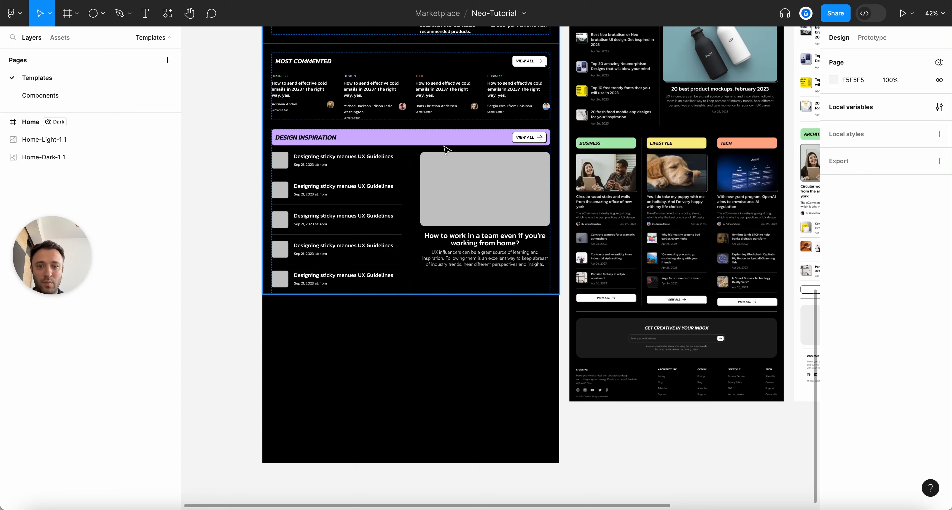
{"action": "left_click", "coordinate": [451, 151]}
Duplicate the Design Inspiration section and place a copied separator line above it
{"action": "key", "text": "super+d"}
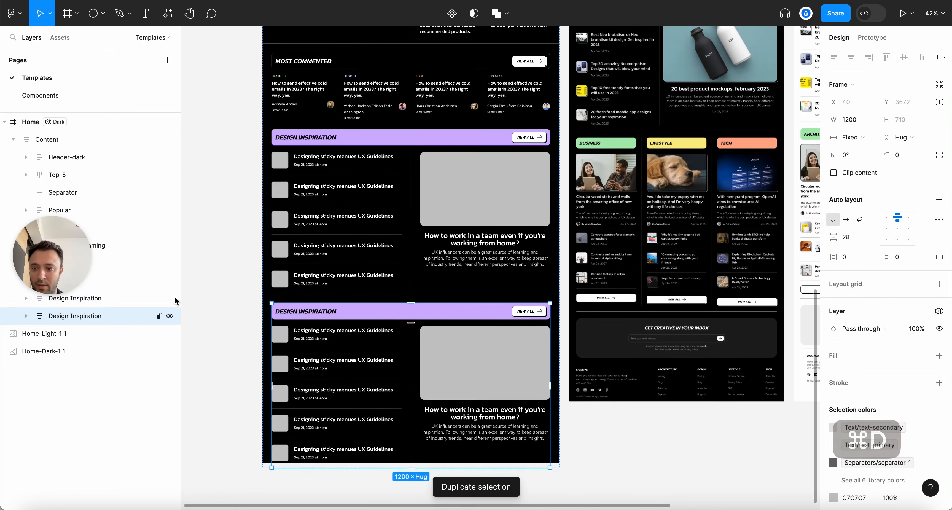
{"action": "scroll", "coordinate": [413, 262], "scroll_direction": "up", "scroll_amount": 3}
{"action": "left_click", "coordinate": [403, 126], "text": "super"}
{"action": "key", "text": "super+d"}
{"action": "left_click_drag", "start_coordinate": [121, 280], "coordinate": [118, 329]}
{"action": "scroll", "coordinate": [347, 384], "scroll_direction": "down", "scroll_amount": 5}
{"action": "scroll", "coordinate": [377, 384], "scroll_direction": "up", "scroll_amount": 2}
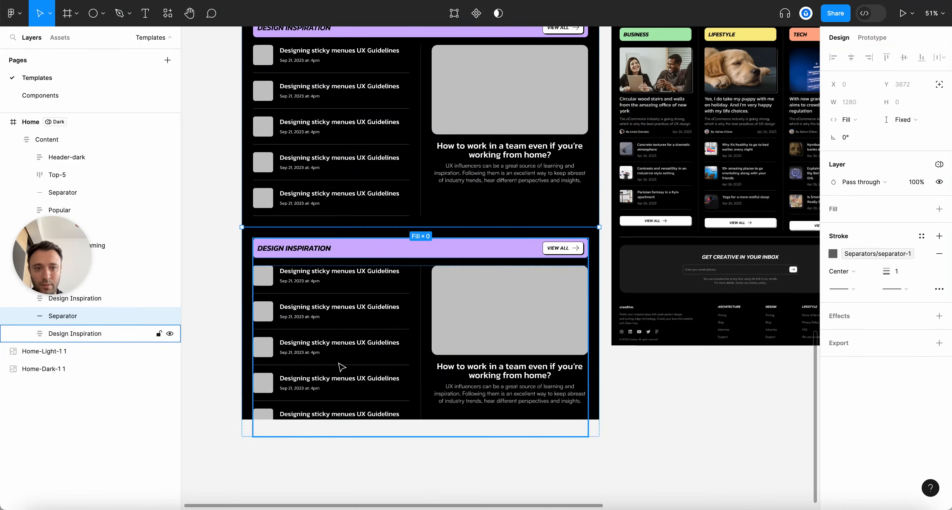
Retitle the copied heading BUSINESS and delete its VIEW ALL button
{"action": "left_click", "coordinate": [303, 251], "text": "super"}
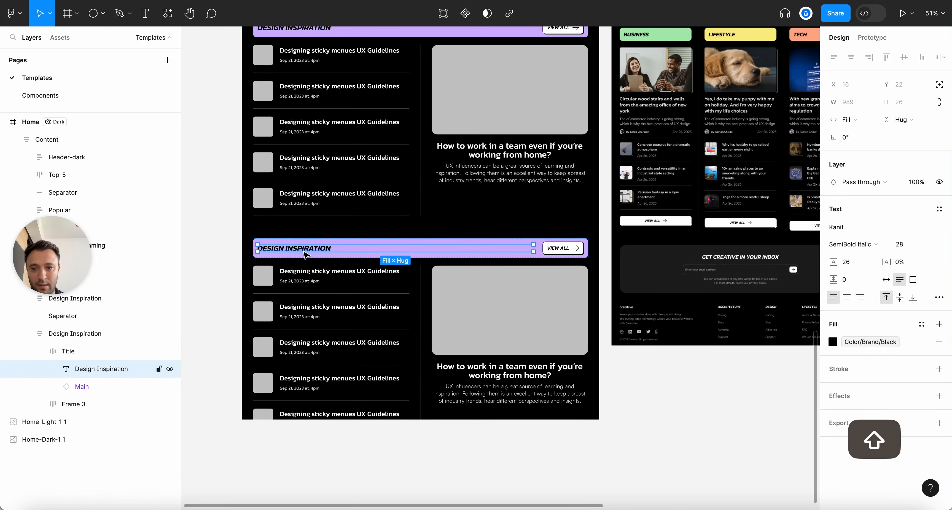
{"action": "type", "text": "BUSINESS"}
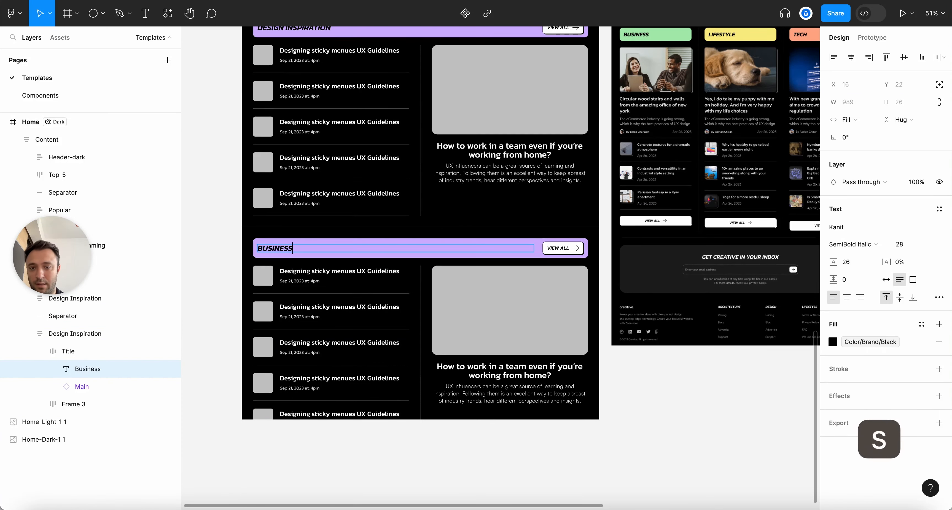
{"action": "key", "text": "Escape"}
{"action": "key", "text": "Escape"}
{"action": "key", "text": "alt+l"}
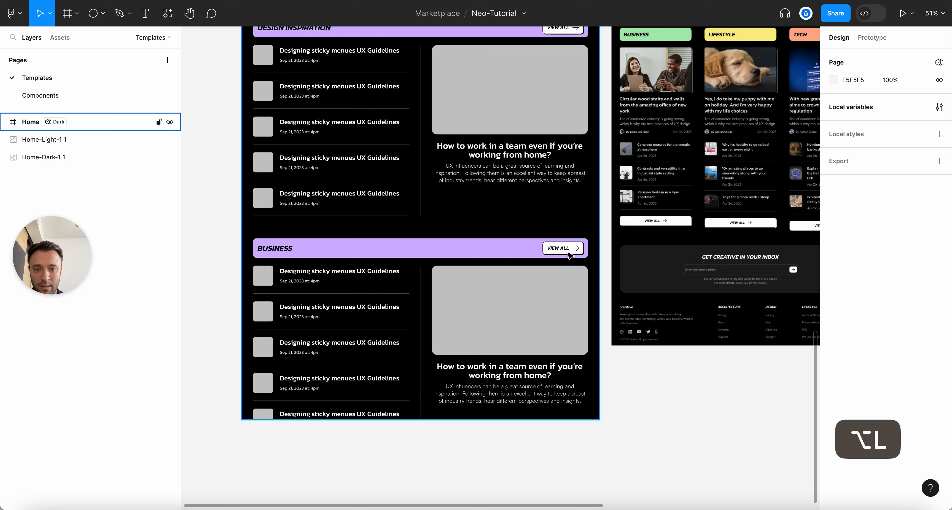
{"action": "left_click", "coordinate": [569, 254], "text": "super"}
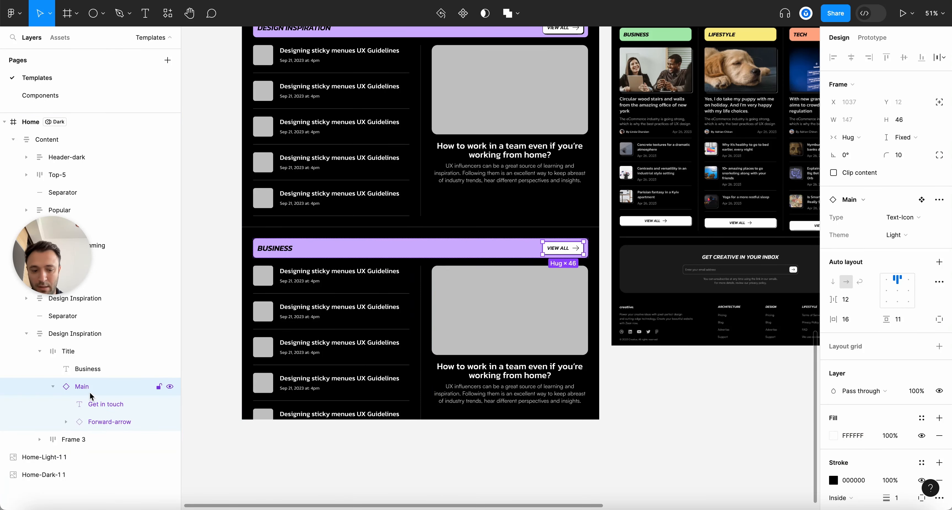
{"action": "key", "text": "BackSpace"}
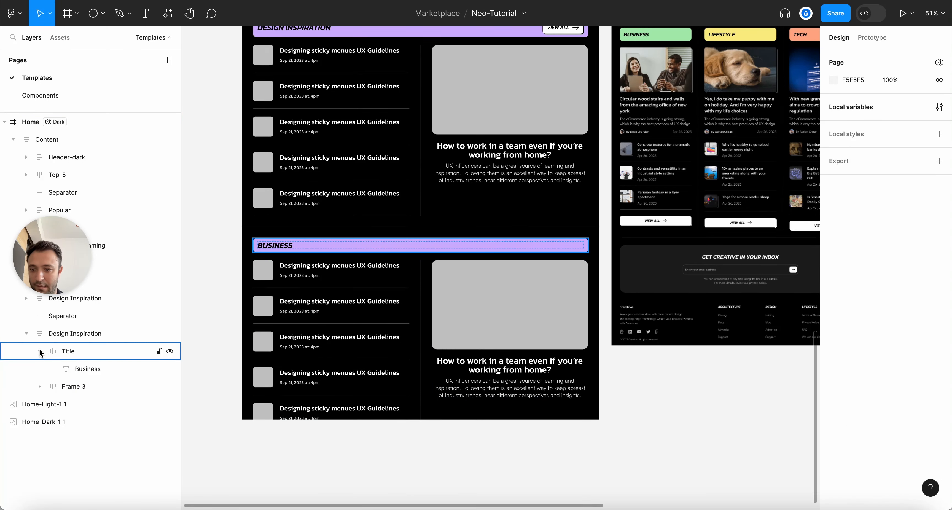
Fill the BUSINESS title bar with Teal
{"action": "left_click", "coordinate": [60, 353]}
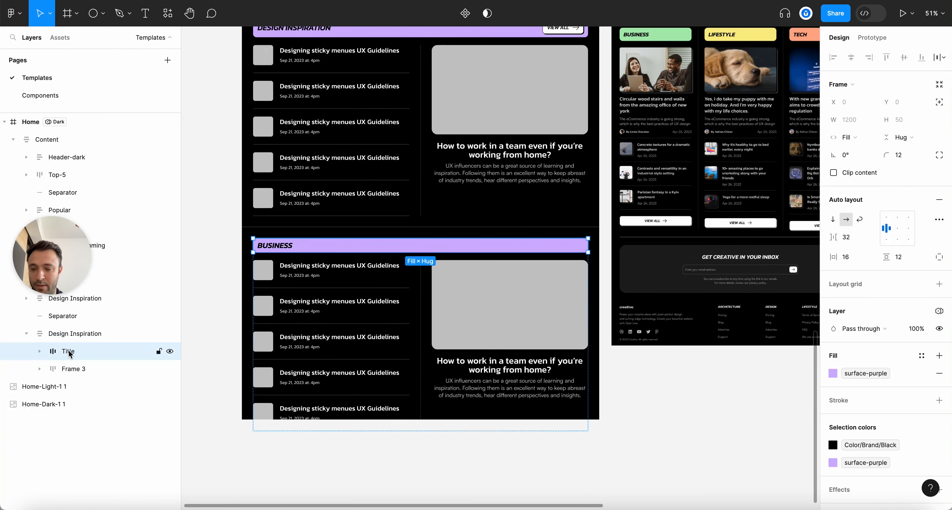
{"action": "left_click", "coordinate": [832, 373]}
{"action": "type", "text": "tea"}
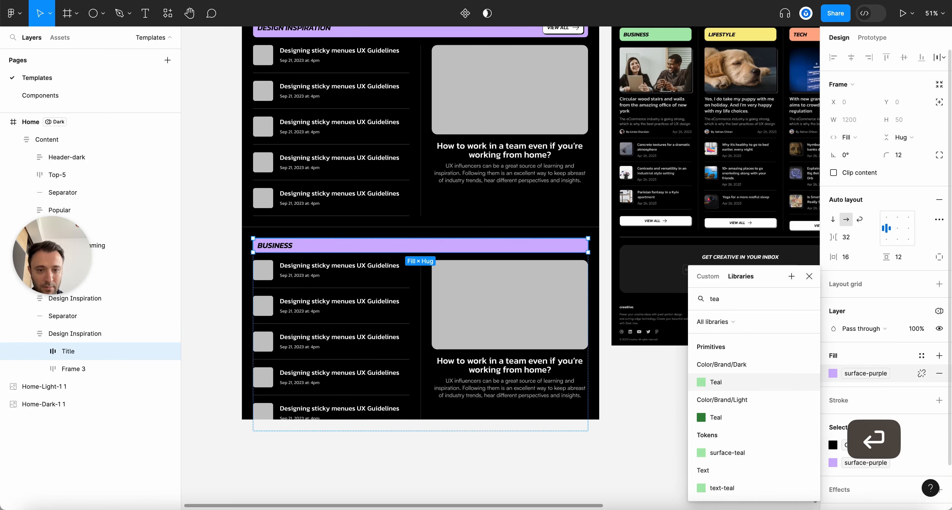
{"action": "key", "text": "Return"}
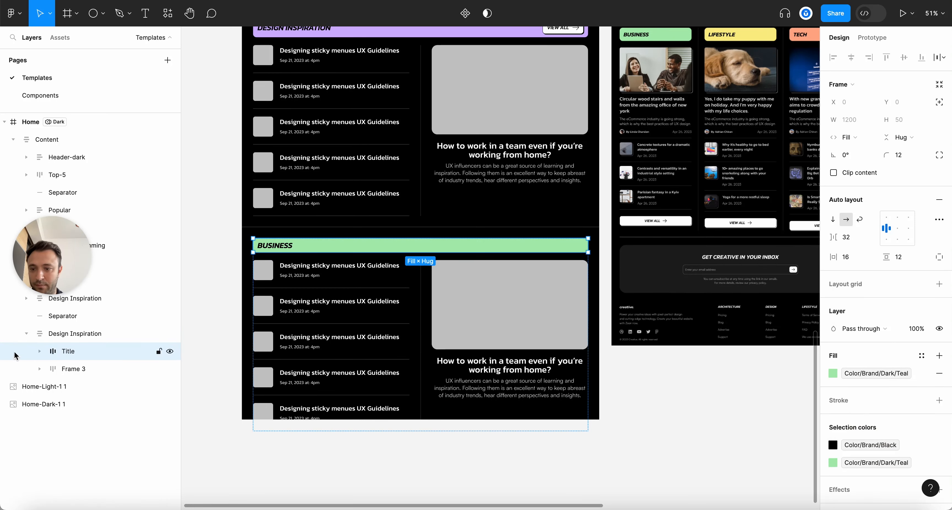
{"action": "left_click", "coordinate": [26, 333]}
{"action": "left_click", "coordinate": [72, 333]}
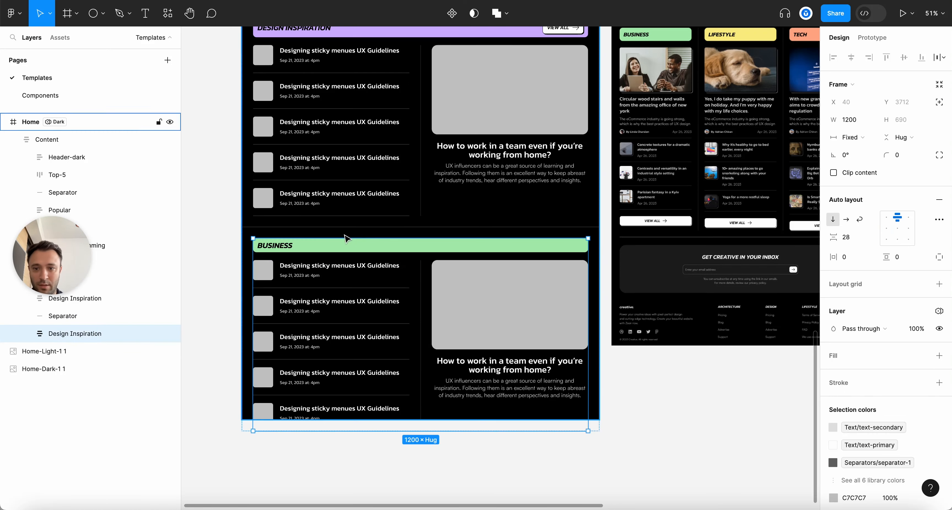
Name the copied section layer 'Business' using its heading text
{"action": "left_click", "coordinate": [346, 244], "text": "super"}
{"action": "key", "text": "super+c"}
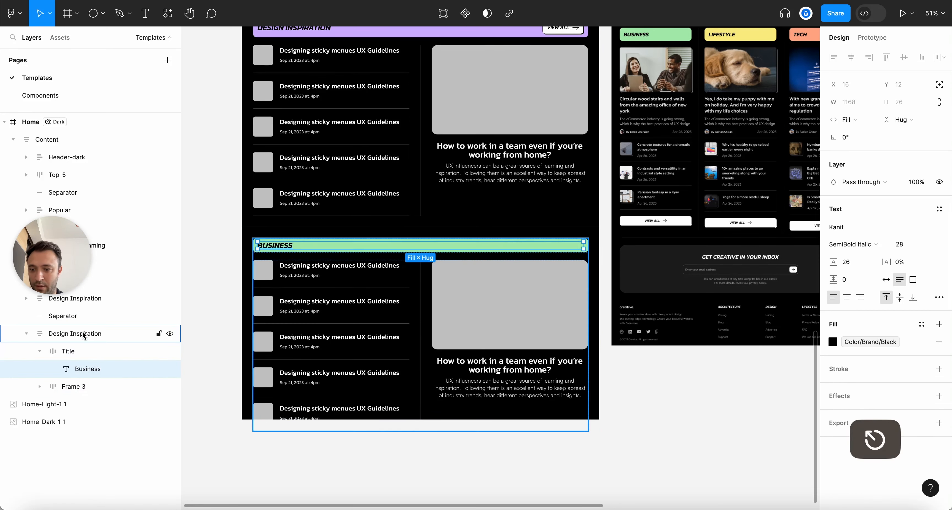
{"action": "double_click", "coordinate": [83, 335]}
{"action": "key", "text": "super+v"}
{"action": "key", "text": "Return"}
{"action": "left_click", "coordinate": [40, 352]}
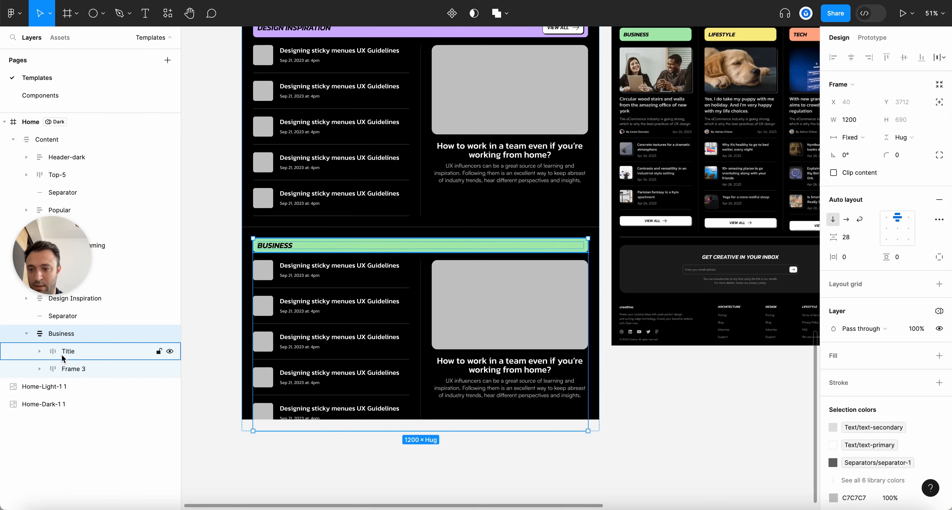
{"action": "left_click", "coordinate": [63, 354]}
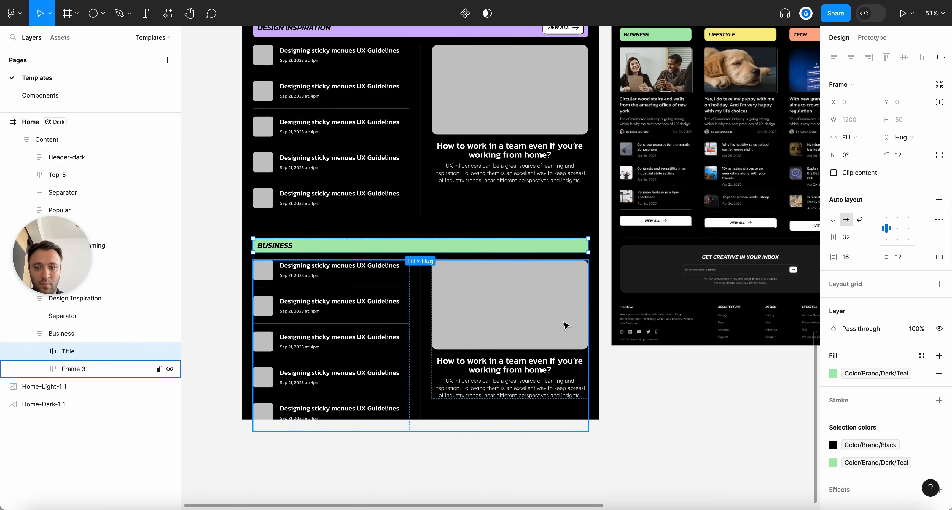
Delete the fourth and fifth posts from the Business article list
{"action": "left_click", "coordinate": [534, 337]}
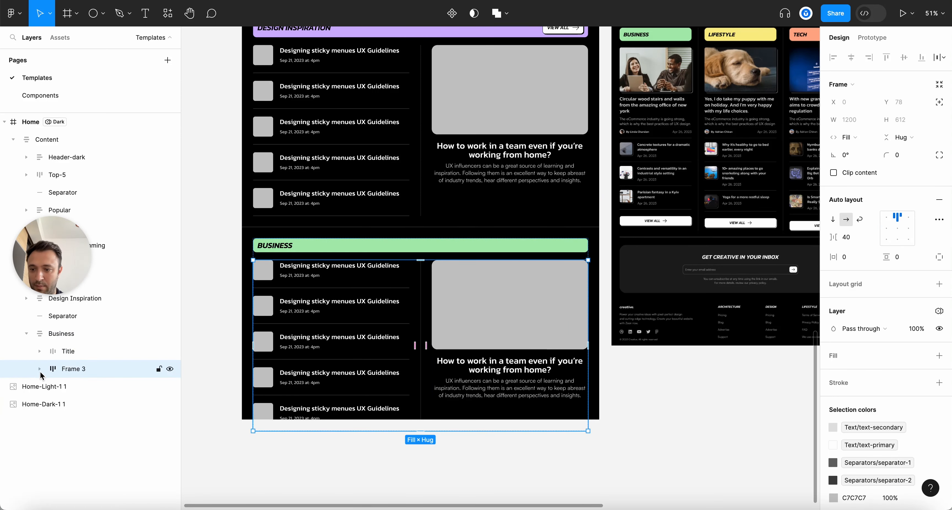
{"action": "left_click", "coordinate": [39, 351]}
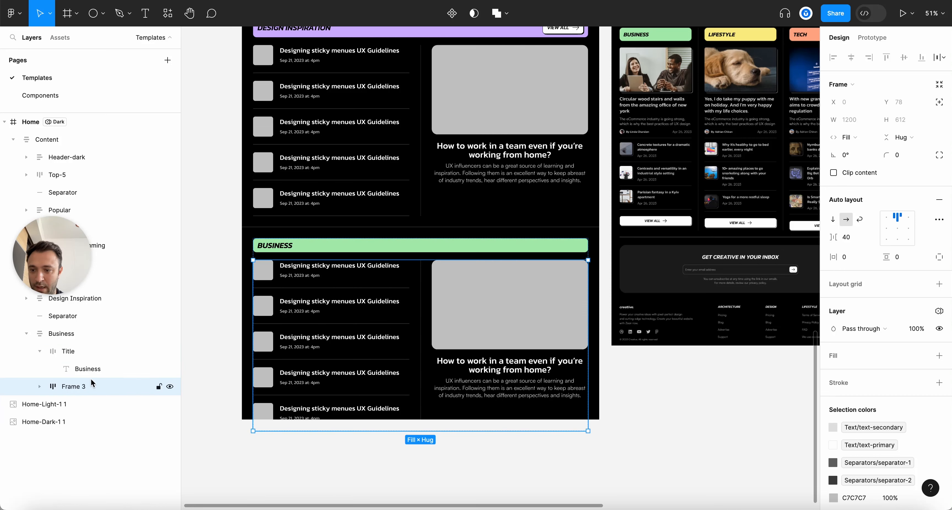
{"action": "left_click", "coordinate": [39, 351]}
{"action": "left_click", "coordinate": [40, 369]}
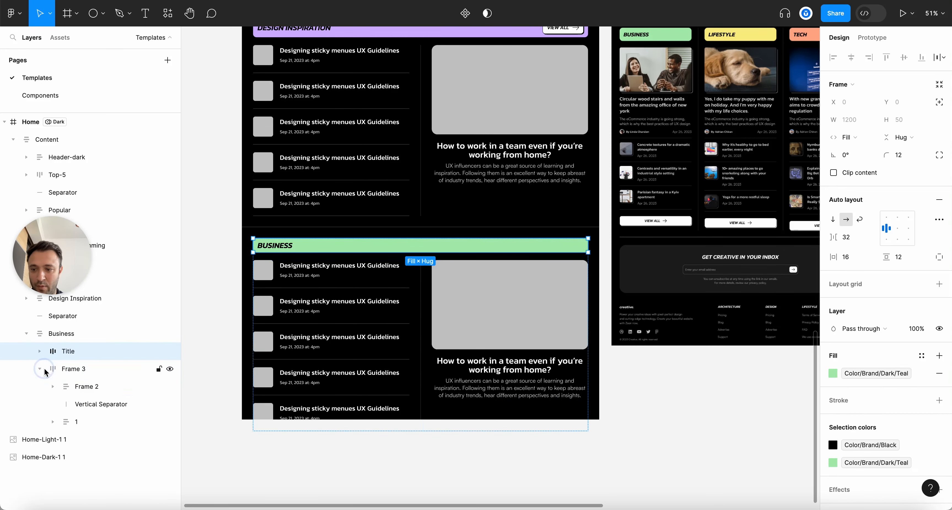
{"action": "left_click", "coordinate": [79, 388]}
{"action": "left_click", "coordinate": [52, 386]}
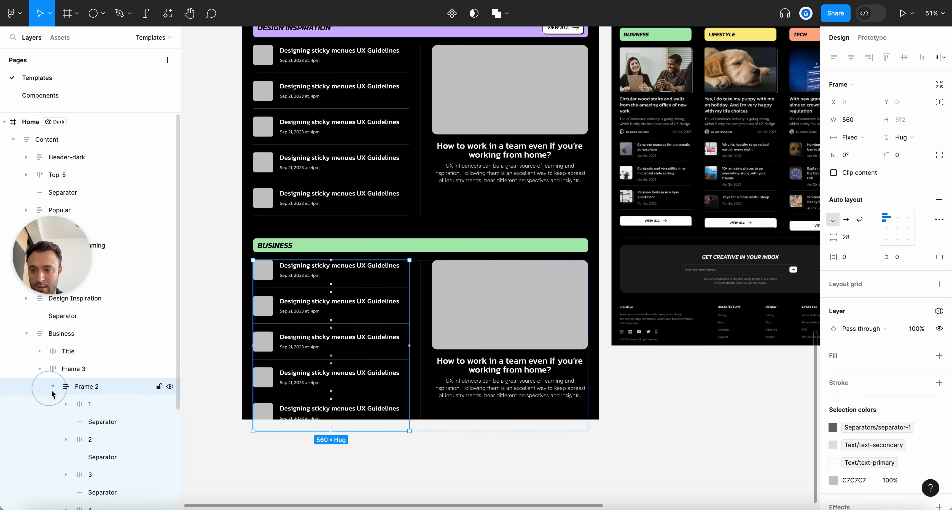
{"action": "scroll", "coordinate": [80, 410], "scroll_direction": "down", "scroll_amount": 3}
{"action": "left_click", "coordinate": [90, 442]}
{"action": "left_click", "coordinate": [94, 409], "text": "super"}
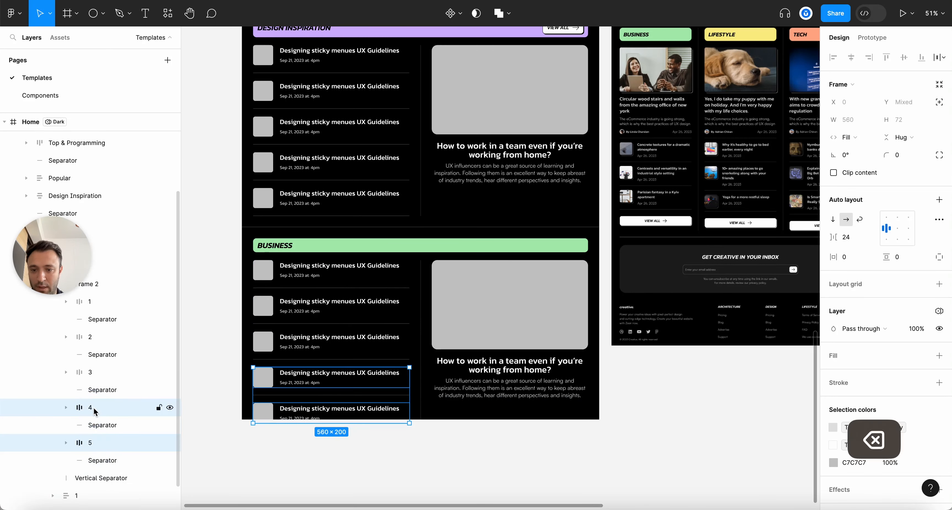
{"action": "key", "text": "BackSpace"}
Delete the leftover extra divider lines from the list
{"action": "left_click", "coordinate": [105, 424], "text": "shift"}
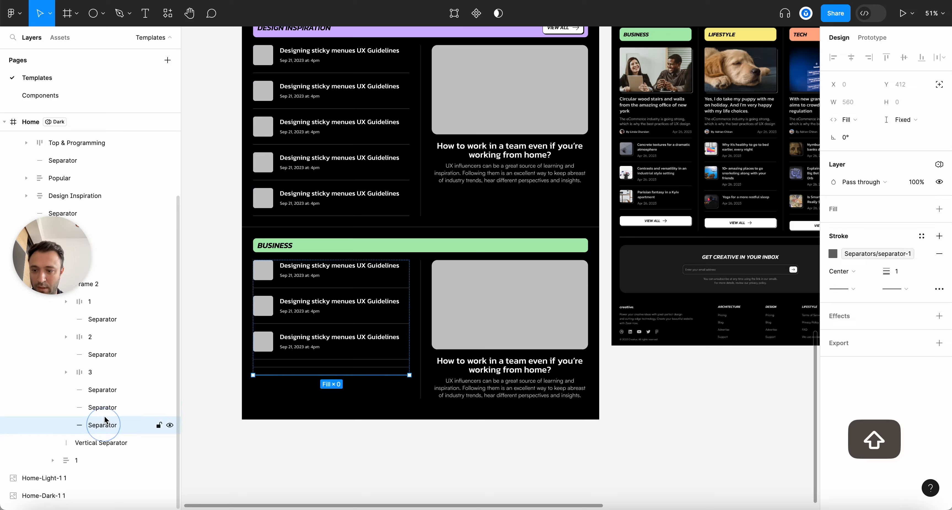
{"action": "left_click", "coordinate": [112, 395], "text": "shift"}
{"action": "key", "text": "BackSpace"}
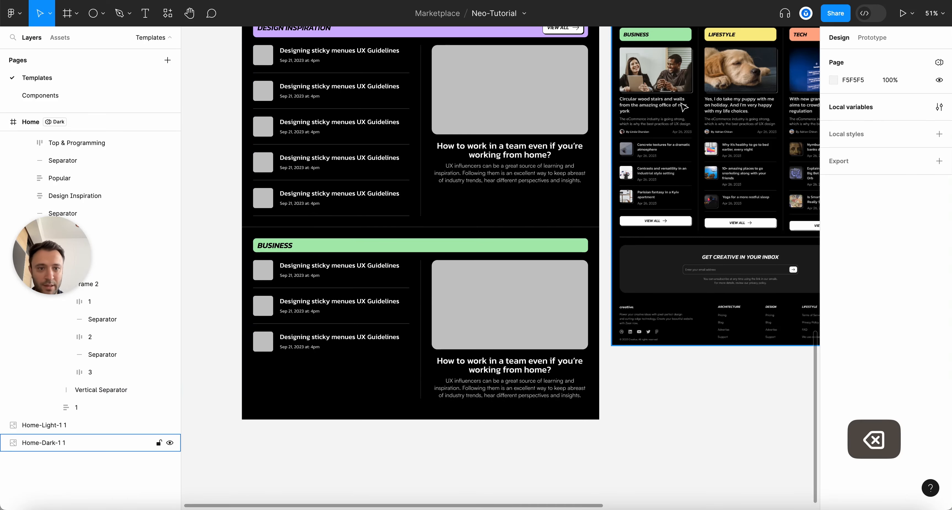
Move the Business featured card from the right column to the top of the post list
{"action": "scroll", "coordinate": [673, 162], "scroll_direction": "down", "scroll_amount": 5}
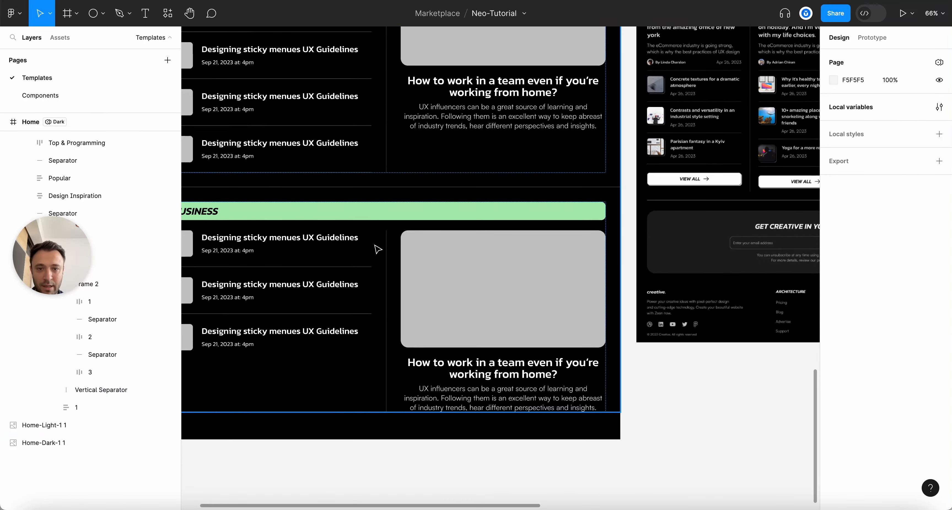
{"action": "scroll", "coordinate": [426, 255], "scroll_direction": "down", "scroll_amount": 2}
{"action": "scroll", "coordinate": [233, 250], "scroll_direction": "up", "scroll_amount": 5}
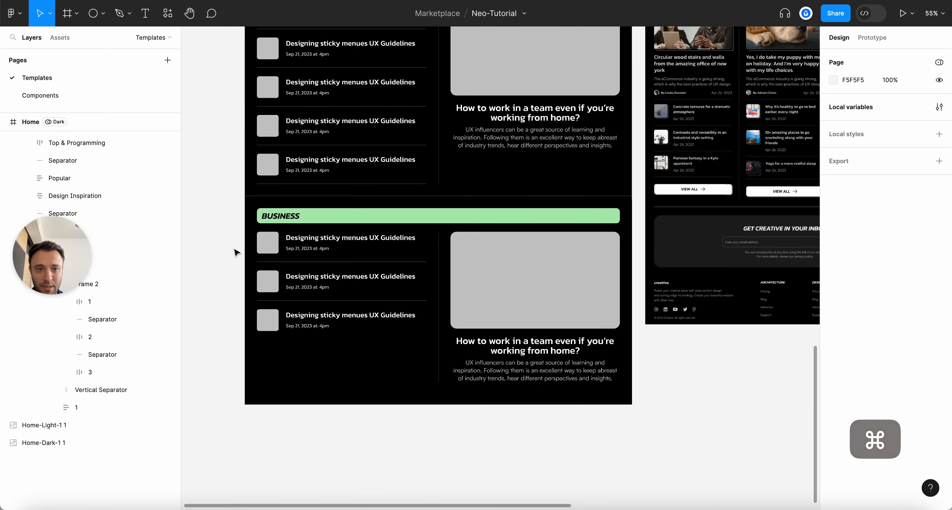
{"action": "left_click", "coordinate": [569, 301]}
{"action": "left_click", "coordinate": [570, 301]}
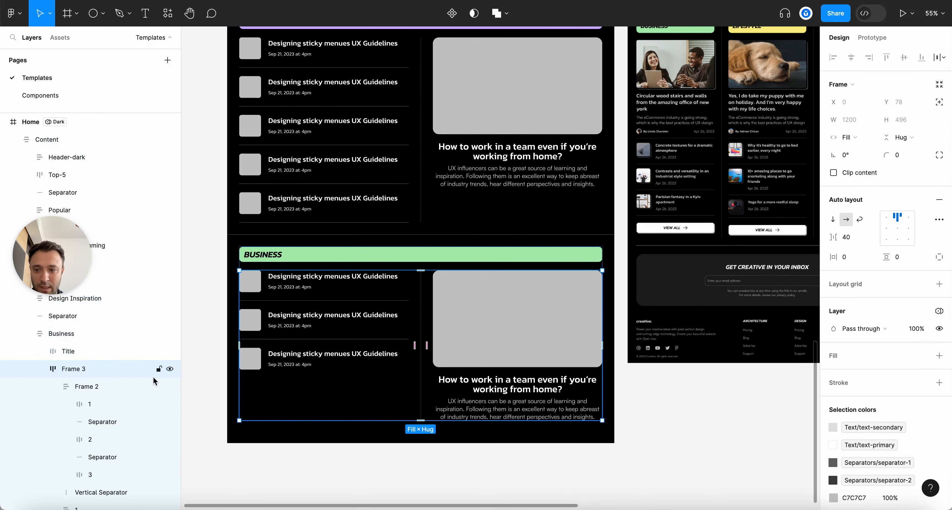
{"action": "left_click", "coordinate": [54, 387]}
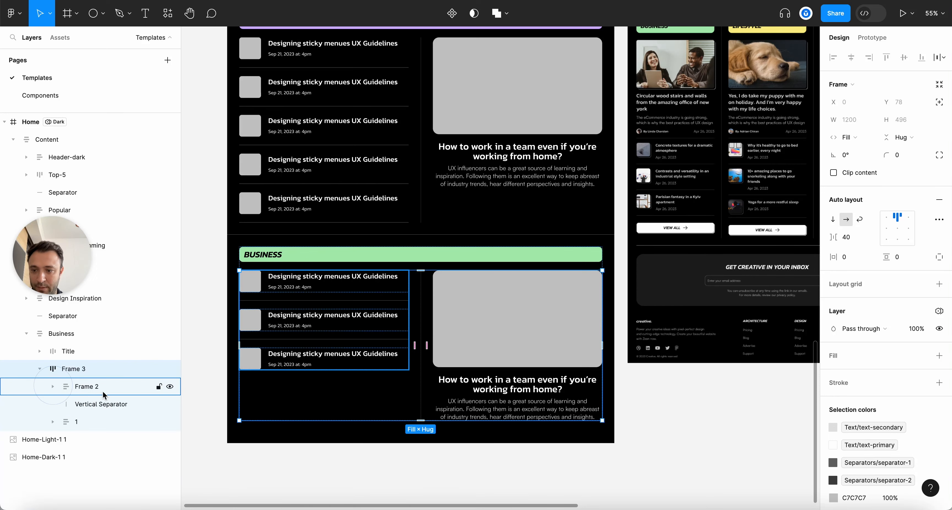
{"action": "left_click", "coordinate": [574, 333]}
{"action": "key", "text": "super+x"}
{"action": "left_click", "coordinate": [392, 307]}
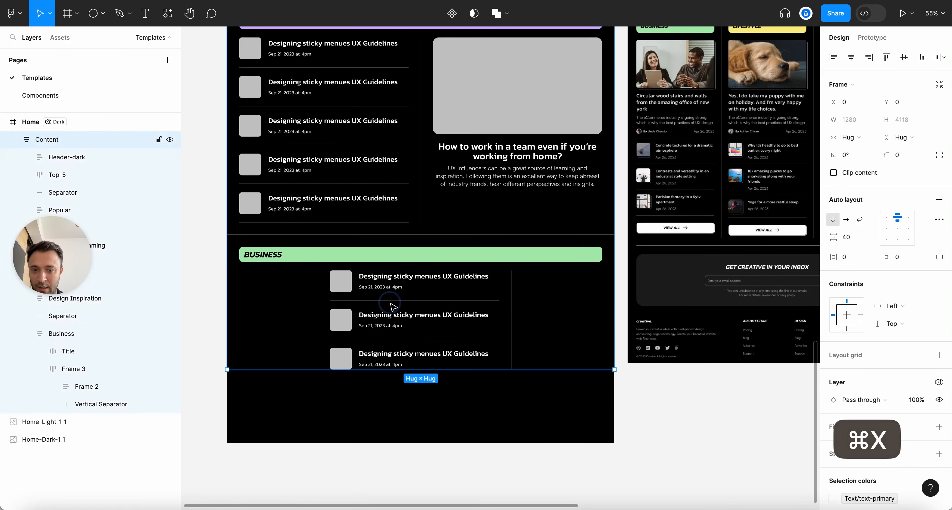
{"action": "left_click", "coordinate": [88, 386]}
{"action": "key", "text": "super+v"}
{"action": "left_click_drag", "start_coordinate": [102, 492], "coordinate": [103, 396]}
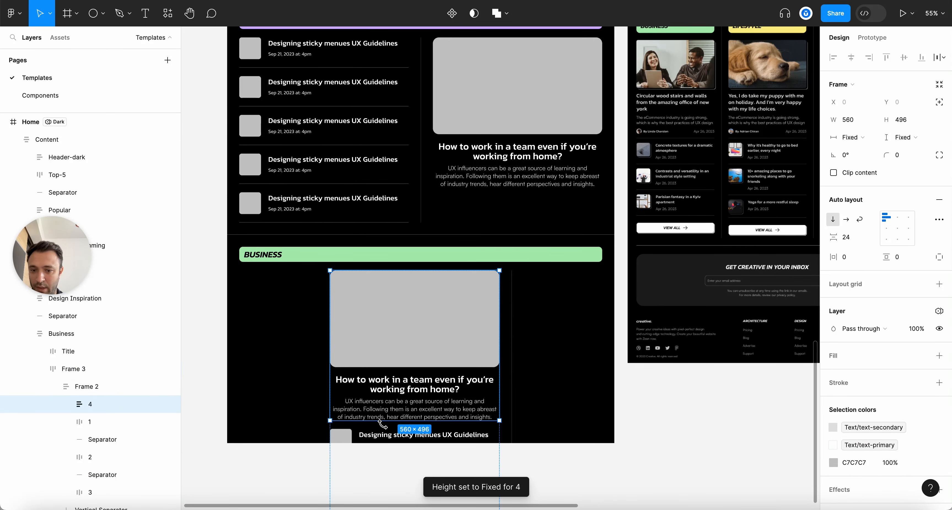
Ungroup the redundant two-column wrapper so its contents stay in the Business section
{"action": "left_click", "coordinate": [71, 368]}
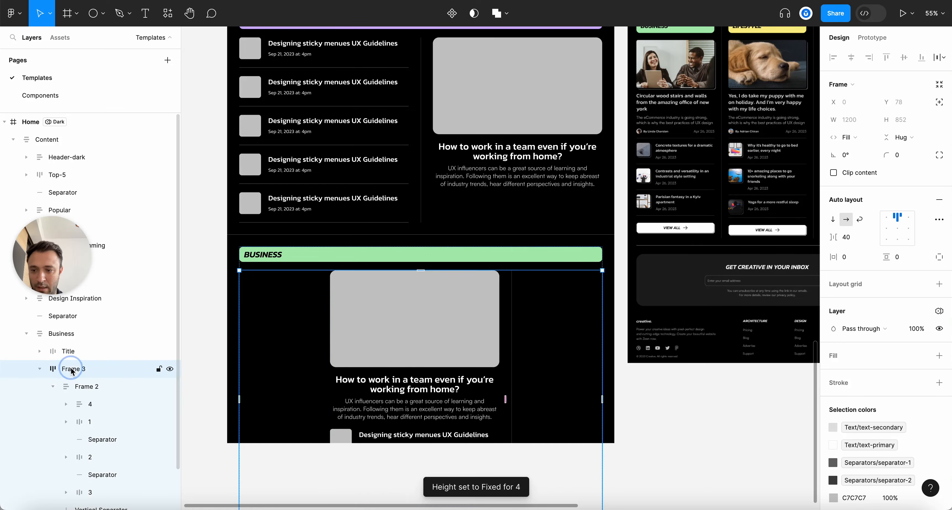
{"action": "key", "text": "super+shift+g"}
{"action": "left_click", "coordinate": [39, 369]}
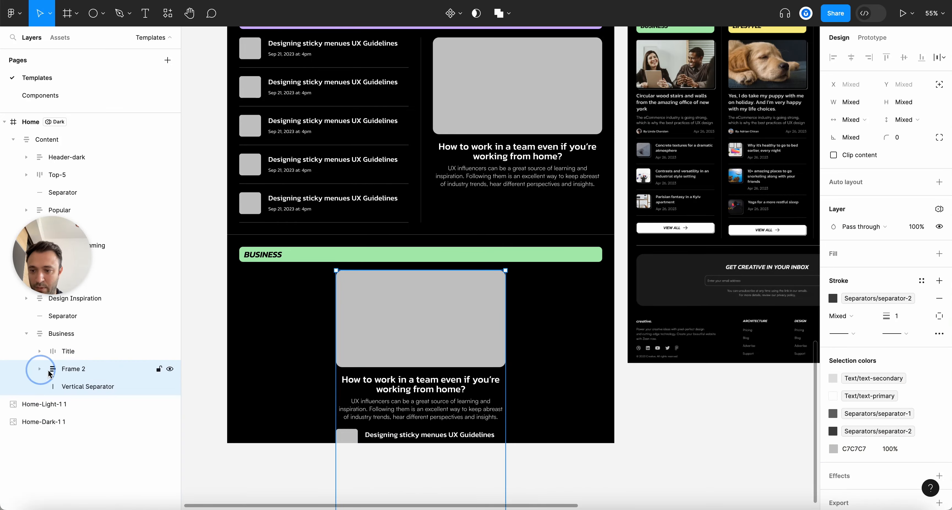
{"action": "scroll", "coordinate": [458, 359], "scroll_direction": "down", "scroll_amount": 5}
{"action": "scroll", "coordinate": [449, 355], "scroll_direction": "up", "scroll_amount": 3}
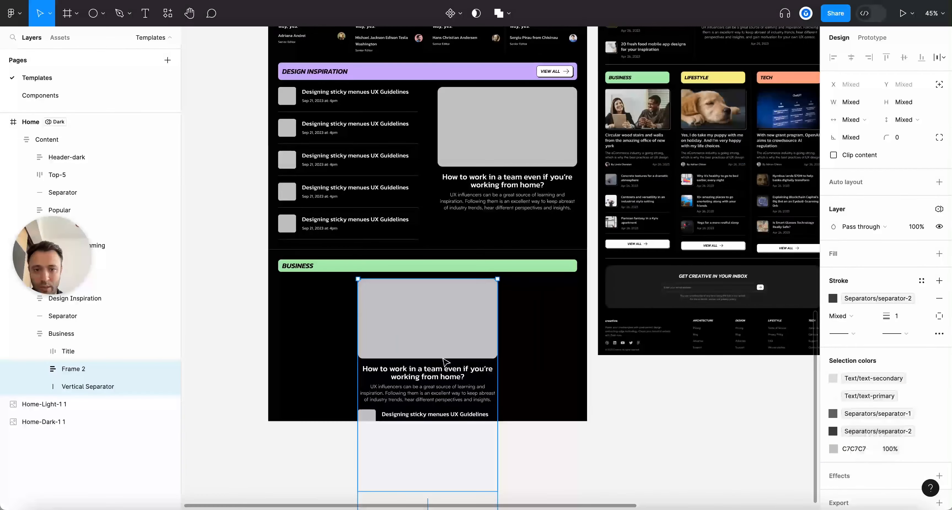
{"action": "scroll", "coordinate": [440, 352], "scroll_direction": "down", "scroll_amount": 5}
{"action": "scroll", "coordinate": [440, 351], "scroll_direction": "up", "scroll_amount": 5}
Extend the Home frame's height to about 5250 px
{"action": "left_click", "coordinate": [371, 85]}
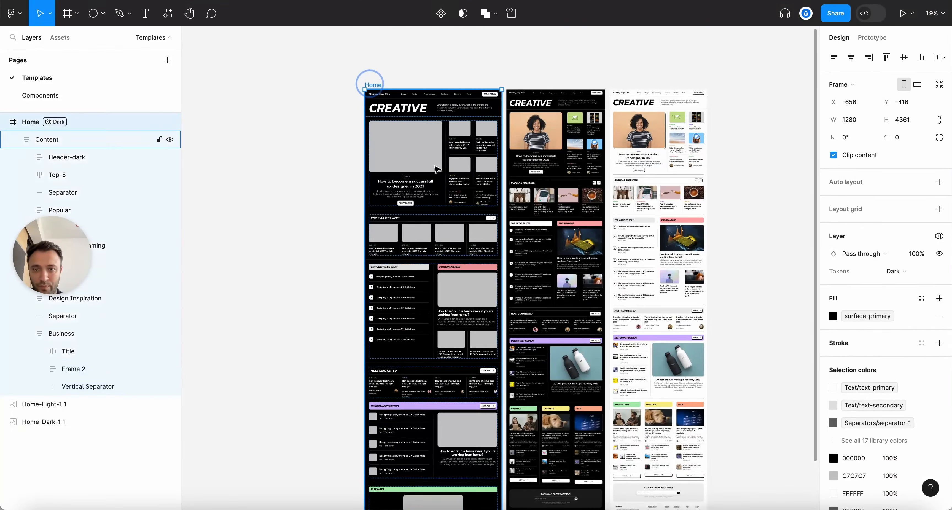
{"action": "scroll", "coordinate": [435, 168], "scroll_direction": "down", "scroll_amount": 5}
{"action": "left_click_drag", "start_coordinate": [477, 283], "coordinate": [476, 377]}
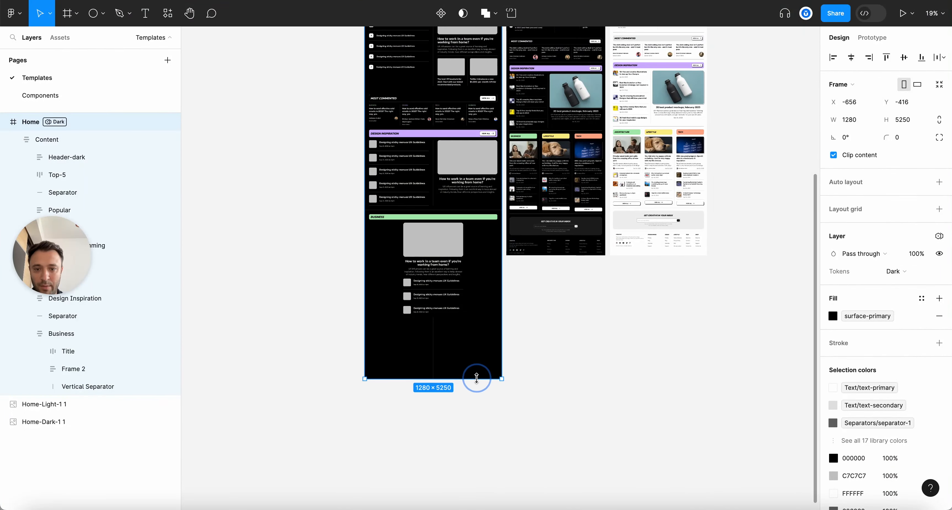
{"action": "left_click", "coordinate": [591, 315]}
{"action": "scroll", "coordinate": [434, 260], "scroll_direction": "up", "scroll_amount": 4}
Align the Business section's auto-layout content to the top-left
{"action": "left_click", "coordinate": [434, 260]}
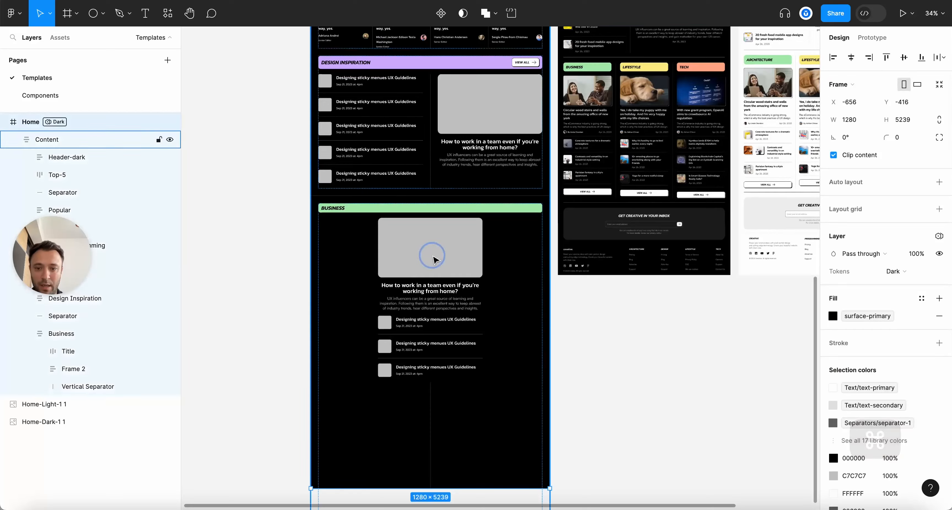
{"action": "left_click", "coordinate": [408, 218]}
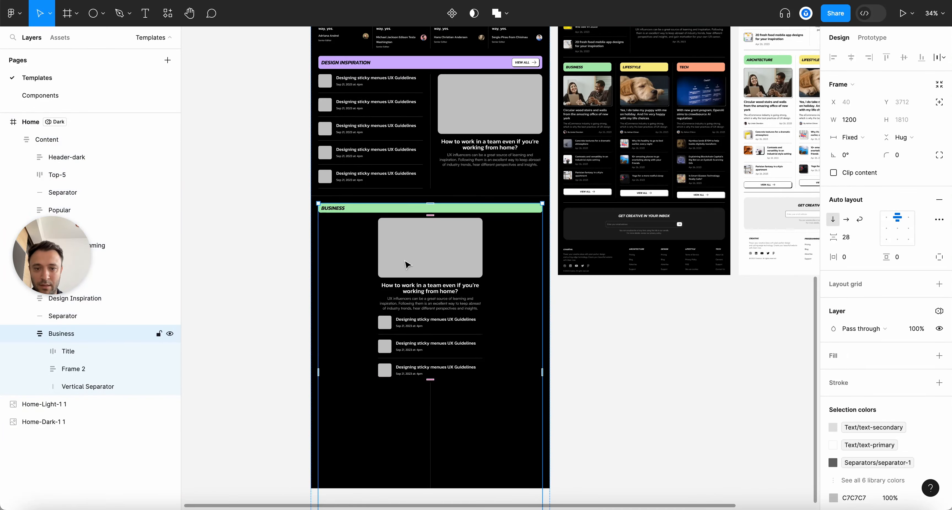
{"action": "scroll", "coordinate": [404, 259], "scroll_direction": "up", "scroll_amount": 2}
{"action": "left_click", "coordinate": [885, 219]}
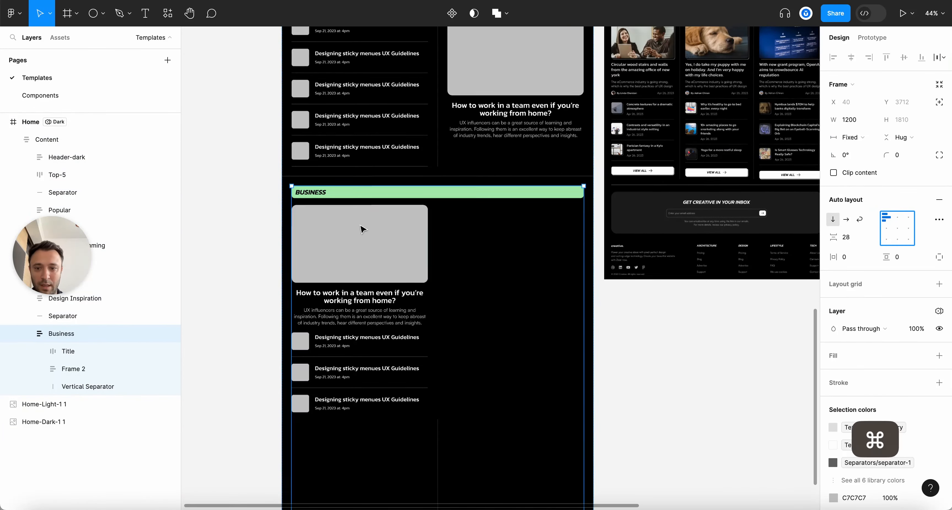
{"action": "scroll", "coordinate": [361, 226], "scroll_direction": "down", "scroll_amount": 3}
{"action": "scroll", "coordinate": [361, 226], "scroll_direction": "up", "scroll_amount": 3}
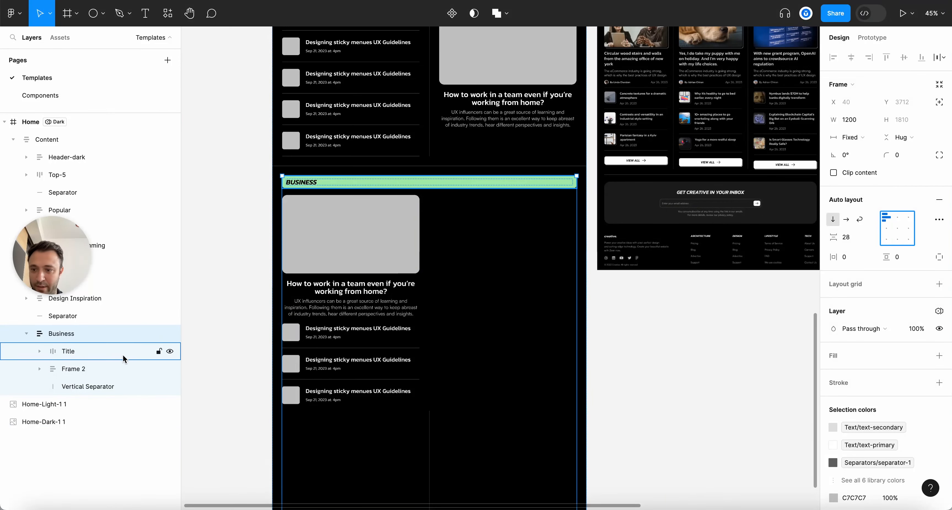
{"action": "left_click", "coordinate": [68, 352]}
Cut the vertical divider line out of the post list and paste it into Business
{"action": "left_click", "coordinate": [70, 368]}
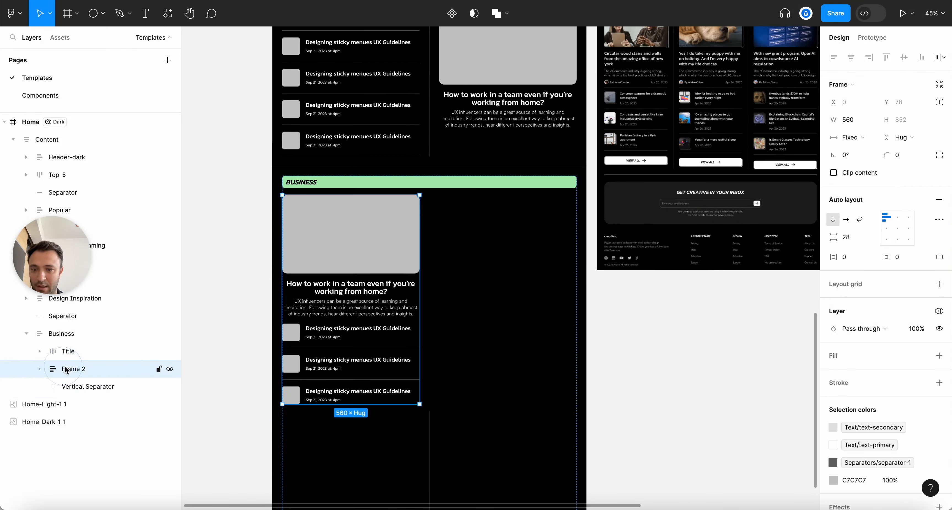
{"action": "scroll", "coordinate": [333, 352], "scroll_direction": "down", "scroll_amount": 3}
{"action": "left_click", "coordinate": [39, 369]}
{"action": "scroll", "coordinate": [39, 373], "scroll_direction": "down", "scroll_amount": 1}
{"action": "left_click", "coordinate": [79, 379]}
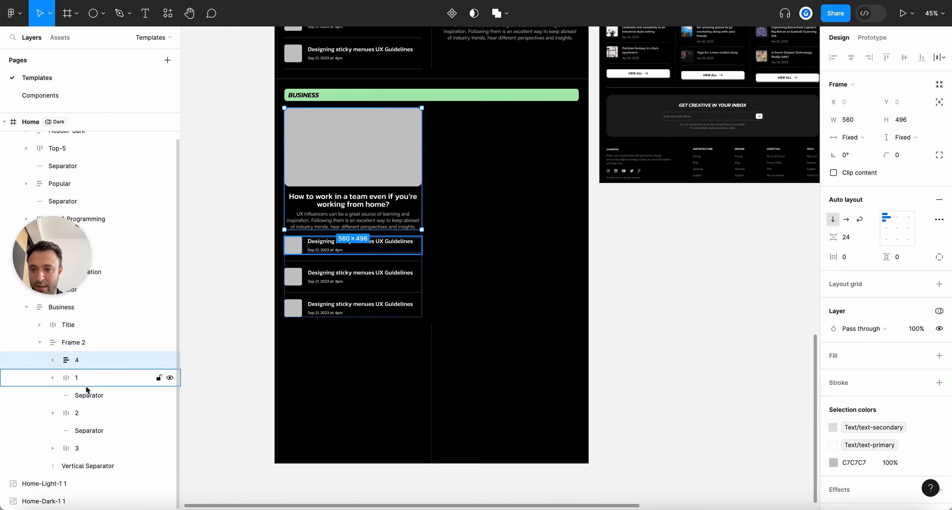
{"action": "left_click", "coordinate": [78, 412]}
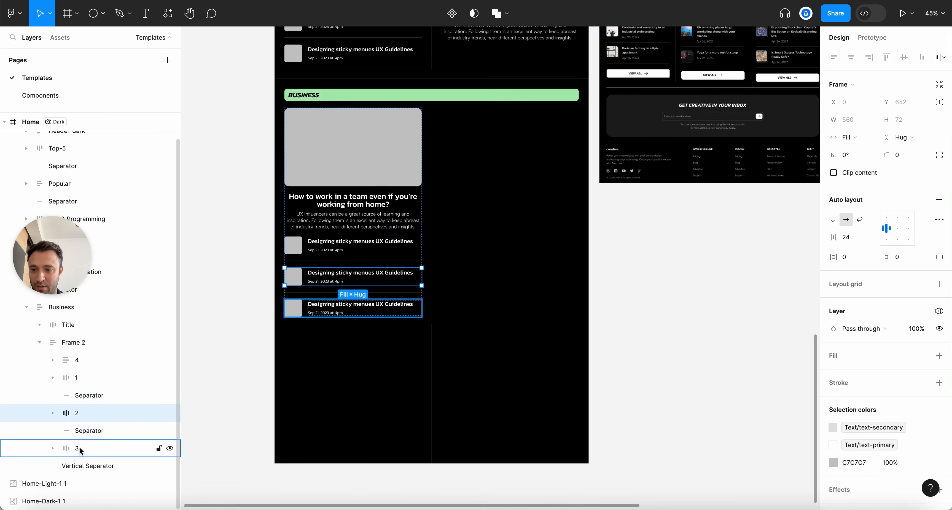
{"action": "left_click", "coordinate": [79, 449]}
{"action": "left_click", "coordinate": [84, 468]}
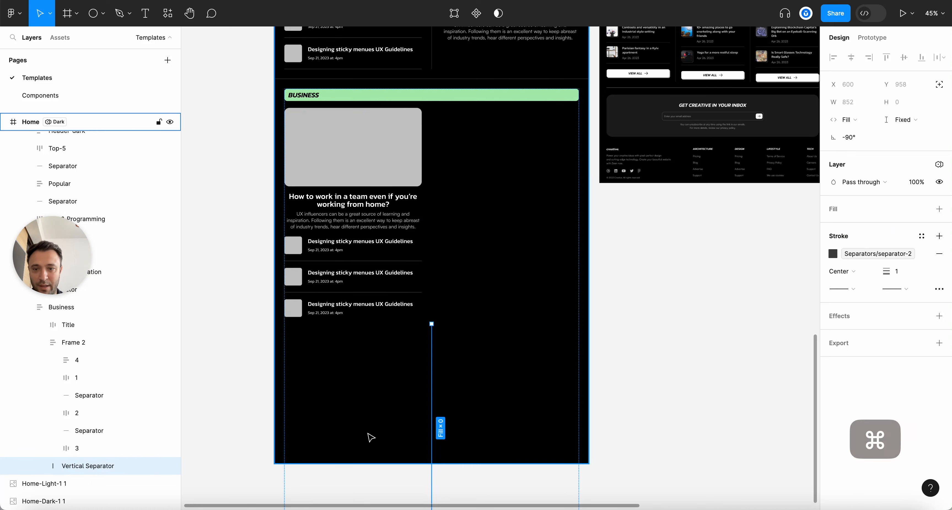
{"action": "key", "text": "super+x"}
{"action": "left_click", "coordinate": [61, 325]}
{"action": "left_click", "coordinate": [83, 366]}
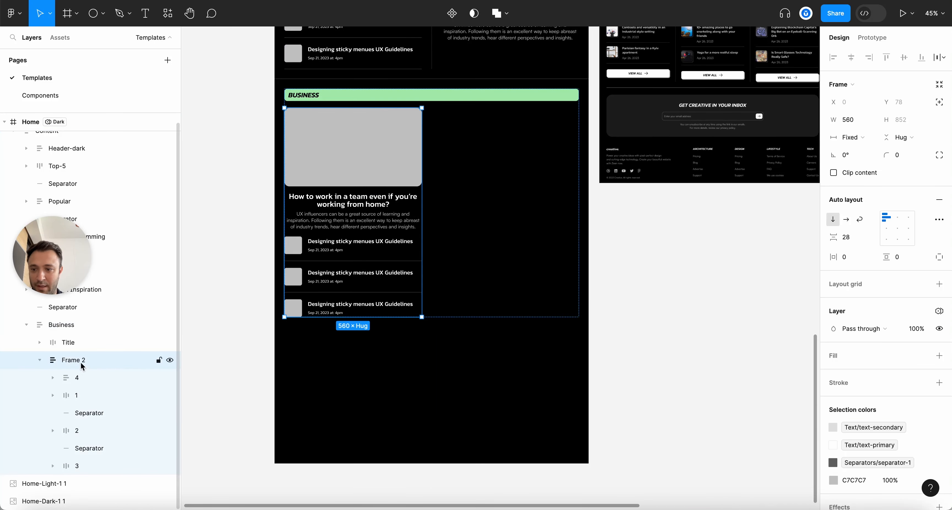
{"action": "left_click", "coordinate": [39, 360]}
{"action": "left_click", "coordinate": [59, 325]}
{"action": "key", "text": "super+v"}
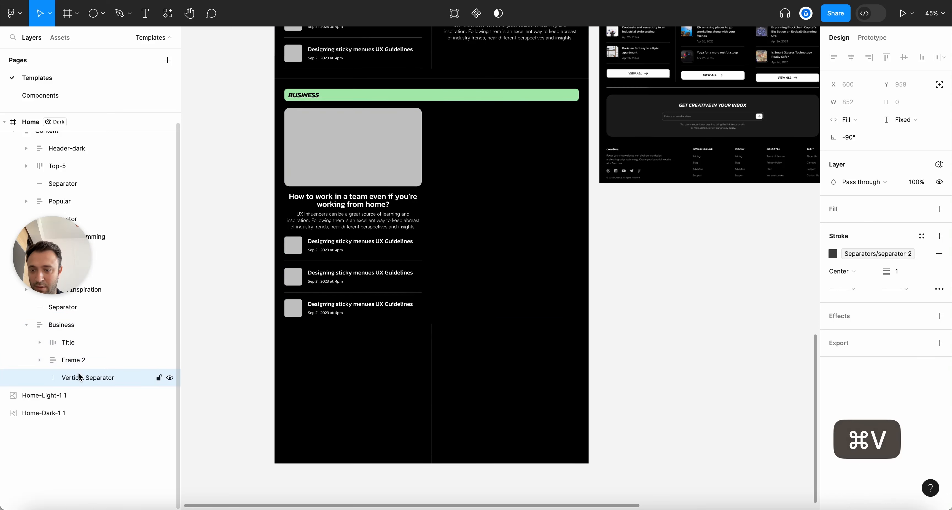
Move the vertical divider above the Business section and delete it
{"action": "left_click", "coordinate": [71, 361]}
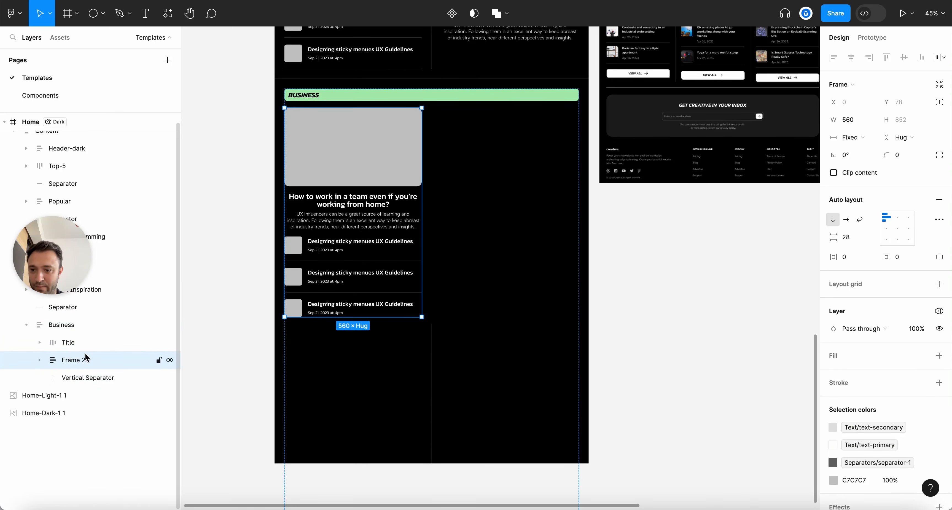
{"action": "left_click", "coordinate": [71, 373]}
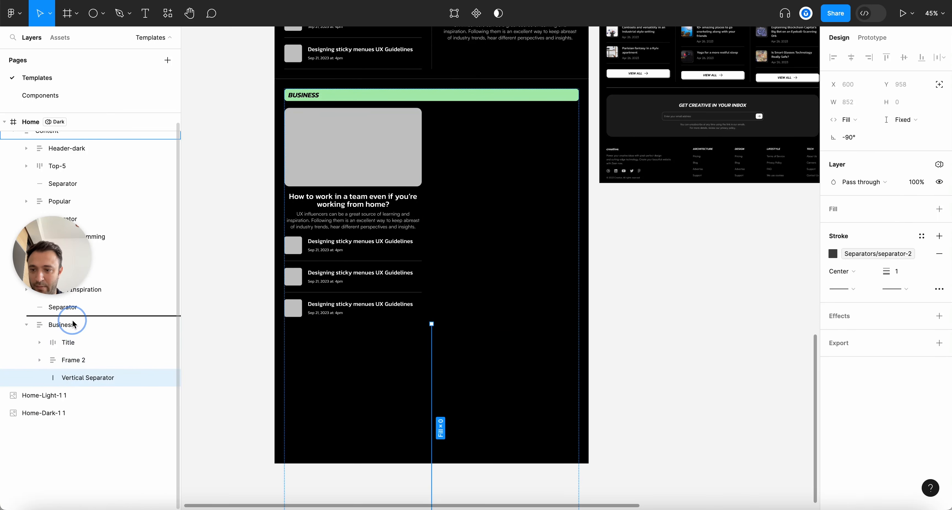
{"action": "left_click_drag", "start_coordinate": [73, 324], "coordinate": [73, 324]}
{"action": "key", "text": "BackSpace"}
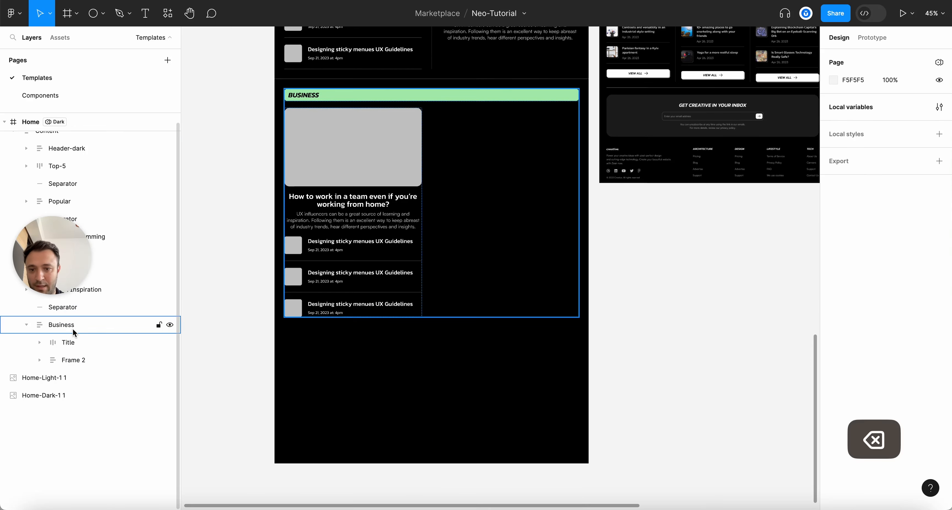
Set the group holding the featured card and article list to Fill container width
{"action": "left_click", "coordinate": [70, 324]}
{"action": "scroll", "coordinate": [425, 87], "scroll_direction": "up", "scroll_amount": 3}
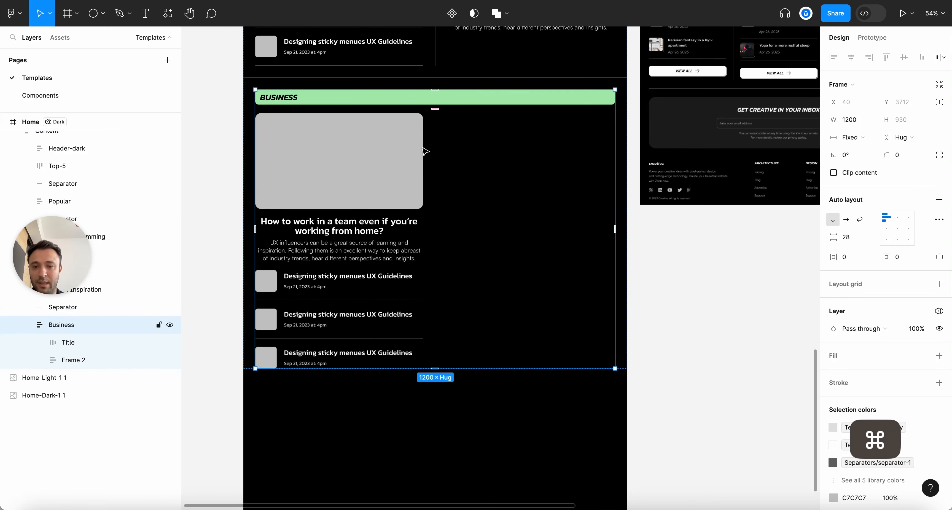
{"action": "scroll", "coordinate": [425, 152], "scroll_direction": "up", "scroll_amount": 1}
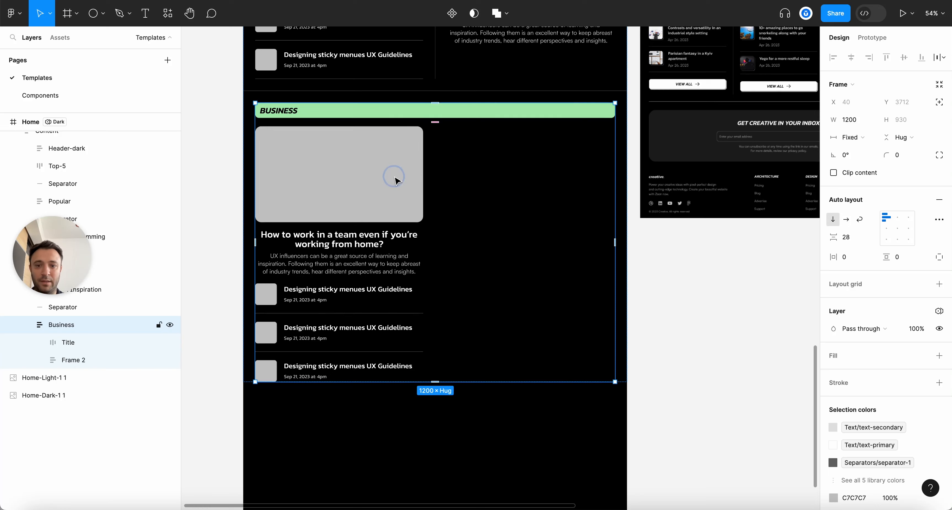
{"action": "left_click", "coordinate": [396, 181]}
{"action": "scroll", "coordinate": [445, 181], "scroll_direction": "up", "scroll_amount": 1}
{"action": "left_click", "coordinate": [490, 138]}
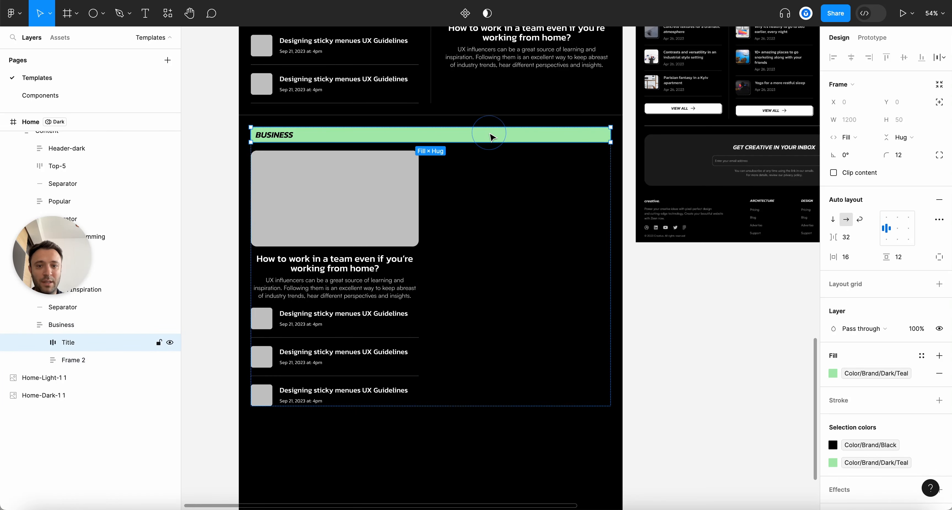
{"action": "left_click", "coordinate": [380, 226]}
{"action": "left_click", "coordinate": [850, 137]}
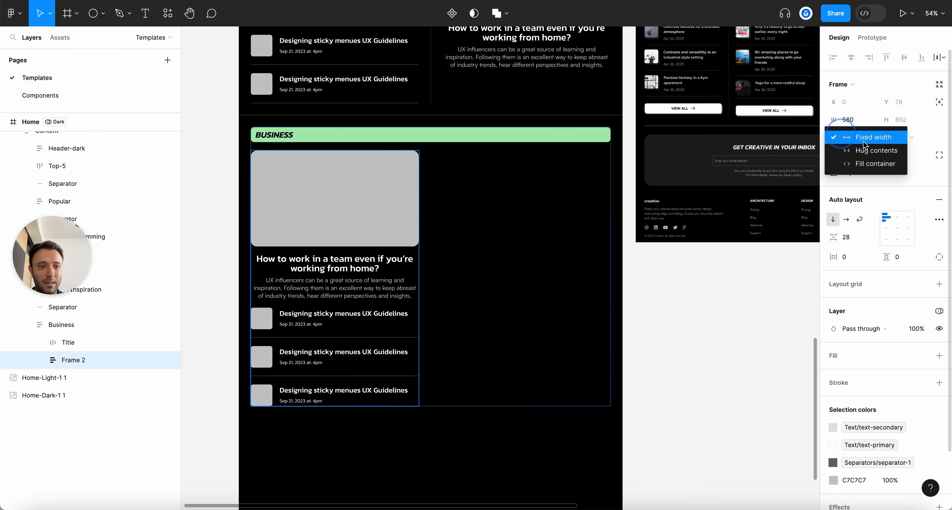
{"action": "left_click", "coordinate": [862, 162]}
Set the featured card's width to Fill container, then review the three article rows
{"action": "left_click", "coordinate": [402, 204]}
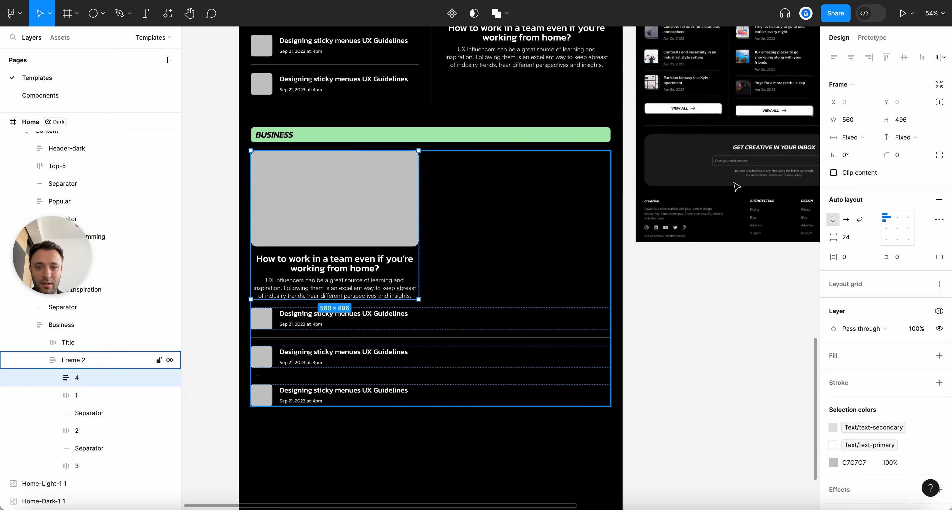
{"action": "left_click", "coordinate": [858, 139]}
{"action": "left_click", "coordinate": [851, 161]}
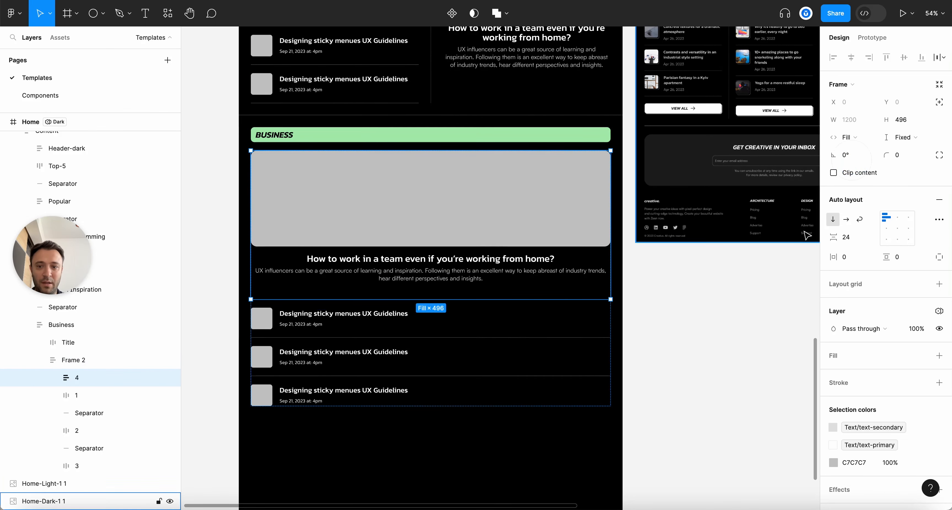
{"action": "left_click", "coordinate": [418, 325]}
{"action": "left_click", "coordinate": [414, 355]}
{"action": "left_click", "coordinate": [398, 389]}
{"action": "left_click", "coordinate": [659, 387]}
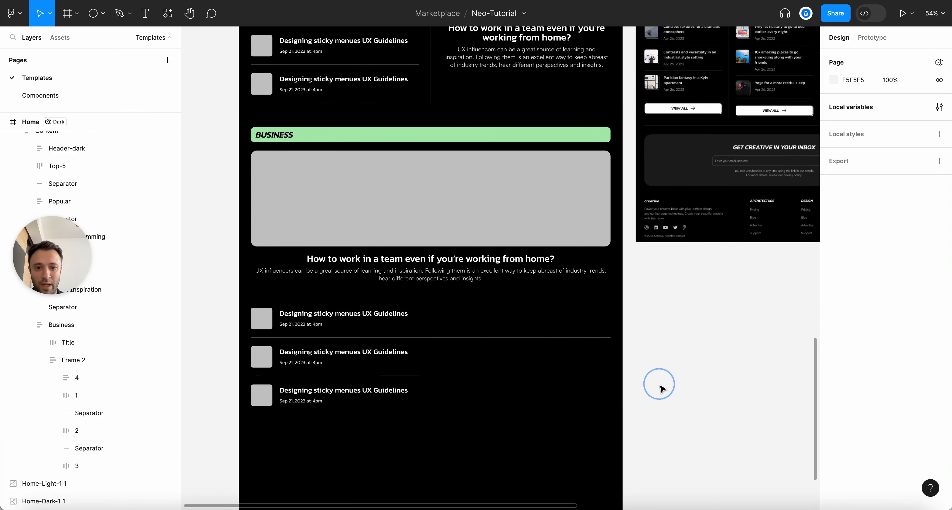
{"action": "key", "text": "alt+l"}
{"action": "scroll", "coordinate": [384, 192], "scroll_direction": "down", "scroll_amount": 3}
Duplicate the Business section and retitle the copy LIFESTYLE
{"action": "left_click", "coordinate": [386, 176]}
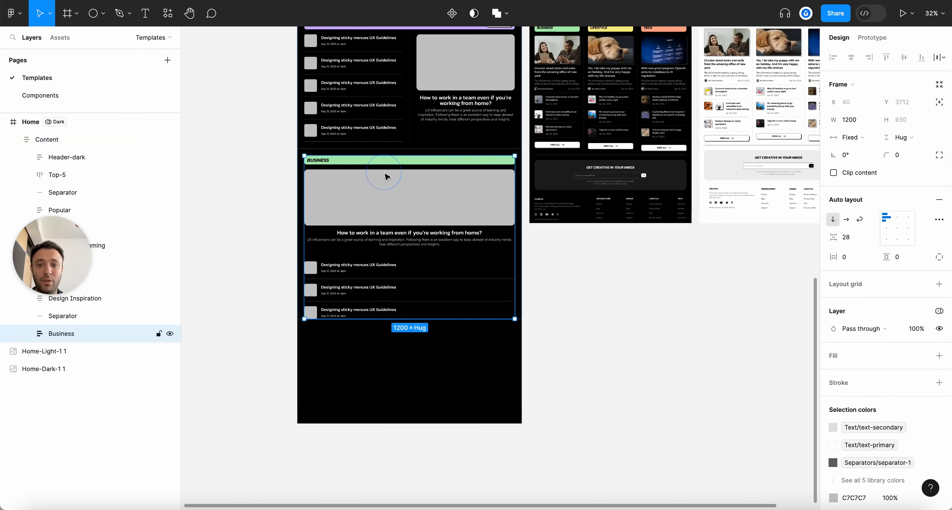
{"action": "scroll", "coordinate": [386, 176], "scroll_direction": "up", "scroll_amount": 3}
{"action": "key", "text": "super+d"}
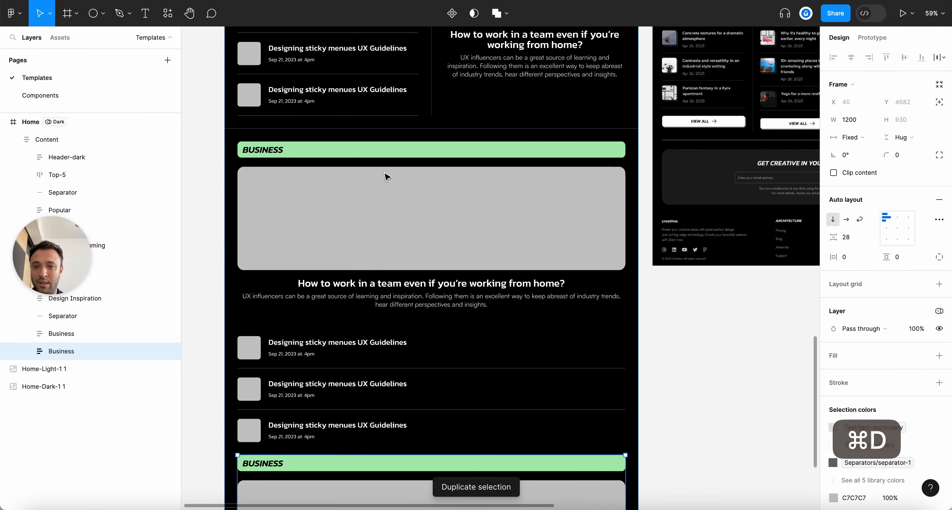
{"action": "scroll", "coordinate": [387, 176], "scroll_direction": "down", "scroll_amount": 3}
{"action": "scroll", "coordinate": [386, 176], "scroll_direction": "up", "scroll_amount": 3}
{"action": "scroll", "coordinate": [386, 178], "scroll_direction": "down", "scroll_amount": 4}
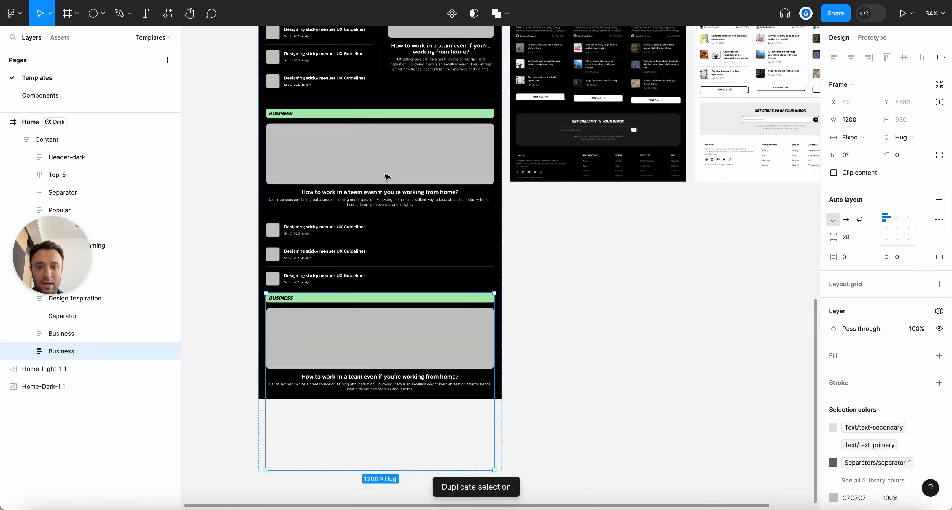
{"action": "scroll", "coordinate": [304, 354], "scroll_direction": "up", "scroll_amount": 3}
{"action": "left_click", "coordinate": [268, 233], "text": "super"}
{"action": "key", "text": "Return"}
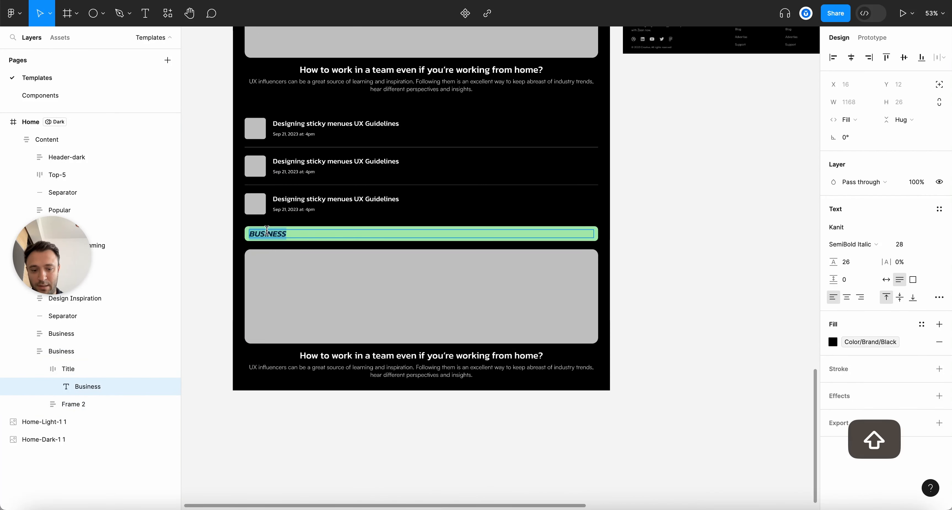
{"action": "type", "text": "Li"}
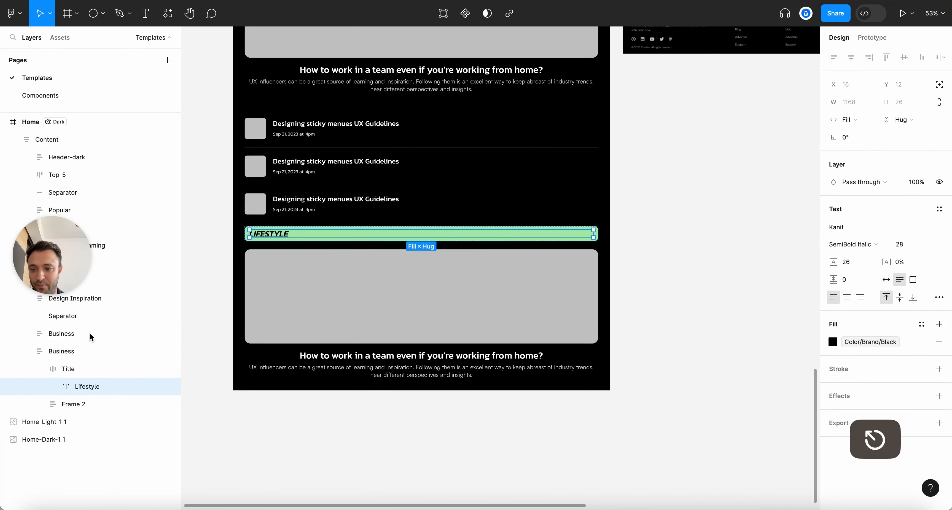
Fill the LIFESTYLE title bar with the yellow library colour
{"action": "left_click", "coordinate": [65, 368]}
{"action": "left_click", "coordinate": [833, 373]}
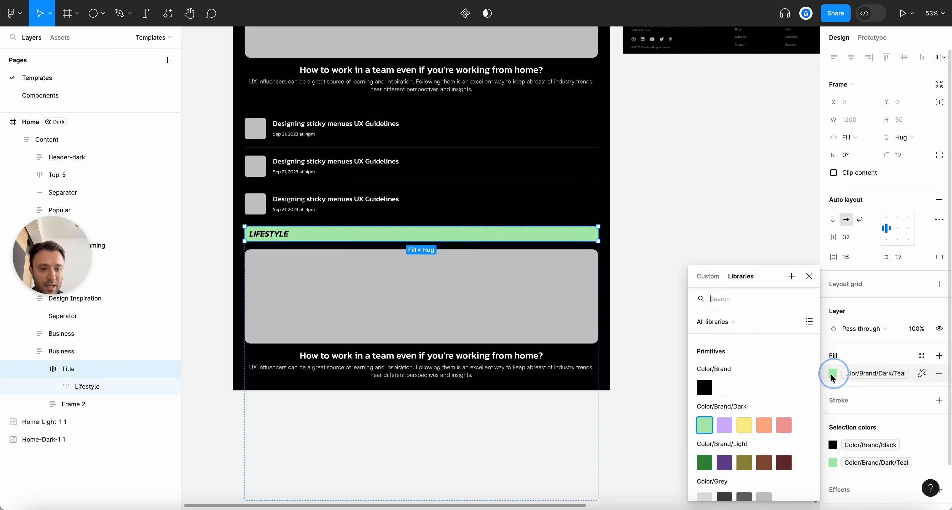
{"action": "left_click", "coordinate": [744, 425]}
{"action": "left_click", "coordinate": [713, 259]}
{"action": "scroll", "coordinate": [518, 278], "scroll_direction": "down", "scroll_amount": 5}
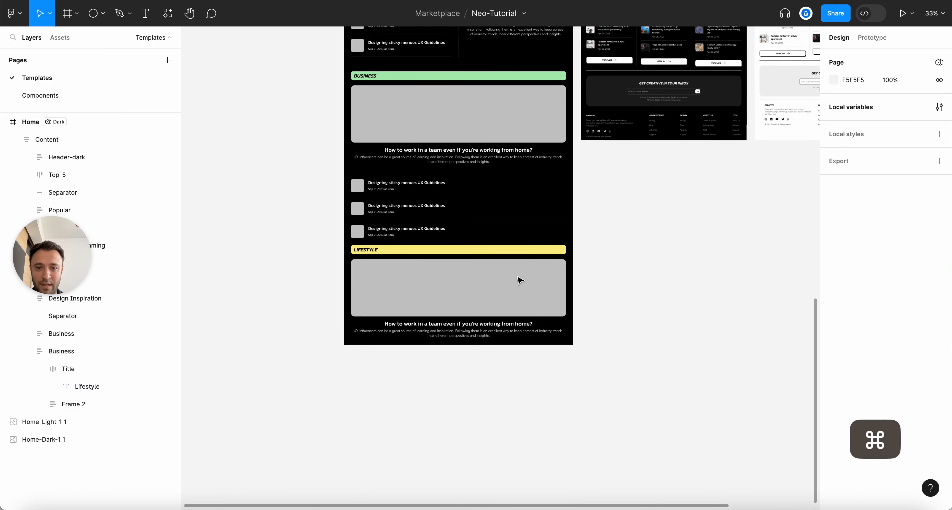
{"action": "scroll", "coordinate": [520, 279], "scroll_direction": "up", "scroll_amount": 4}
{"action": "key", "text": "alt+l"}
Rename the copied section's layer to Lifestyle using its copied title text
{"action": "scroll", "coordinate": [563, 301], "scroll_direction": "up", "scroll_amount": 3}
{"action": "double_click", "coordinate": [478, 240]}
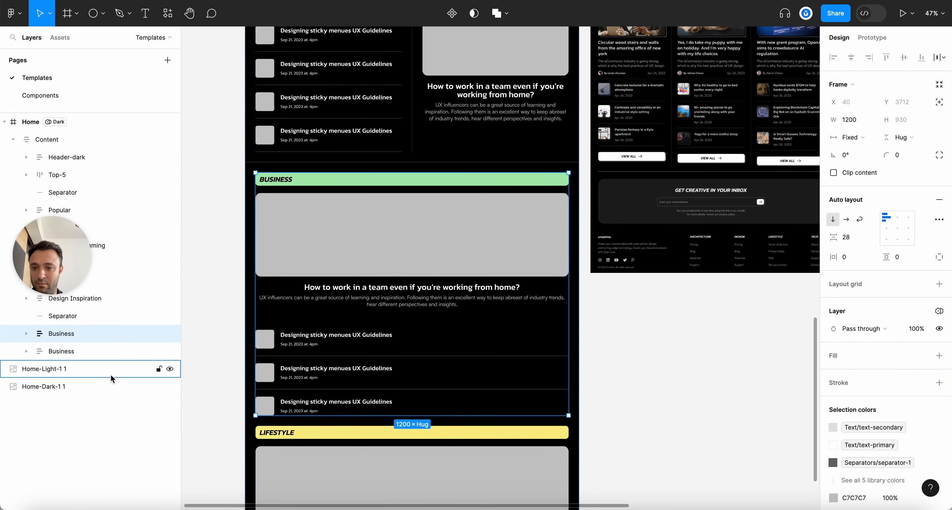
{"action": "left_click", "coordinate": [72, 351]}
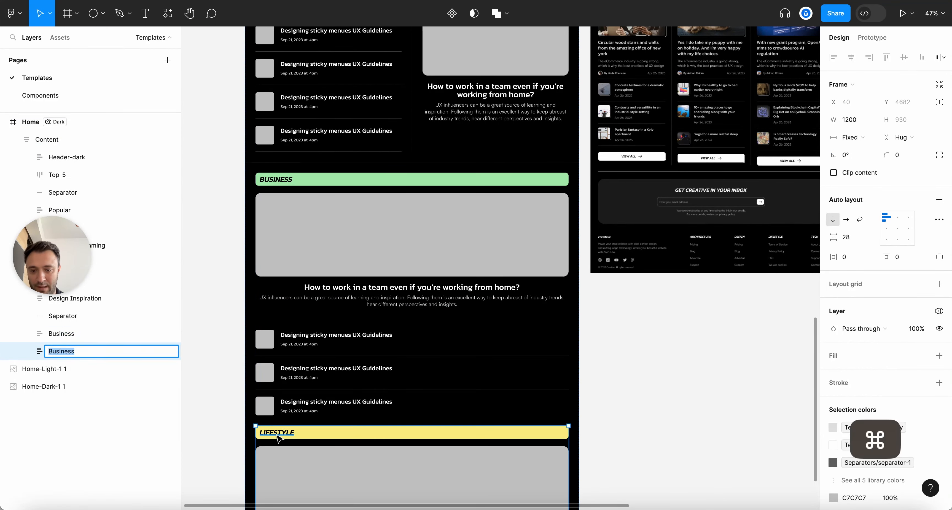
{"action": "double_click", "coordinate": [278, 434]}
{"action": "left_click", "coordinate": [284, 432], "text": "super"}
{"action": "key", "text": "super+c"}
{"action": "key", "text": "Escape"}
{"action": "double_click", "coordinate": [72, 357]}
{"action": "key", "text": "super+v"}
{"action": "key", "text": "Return"}
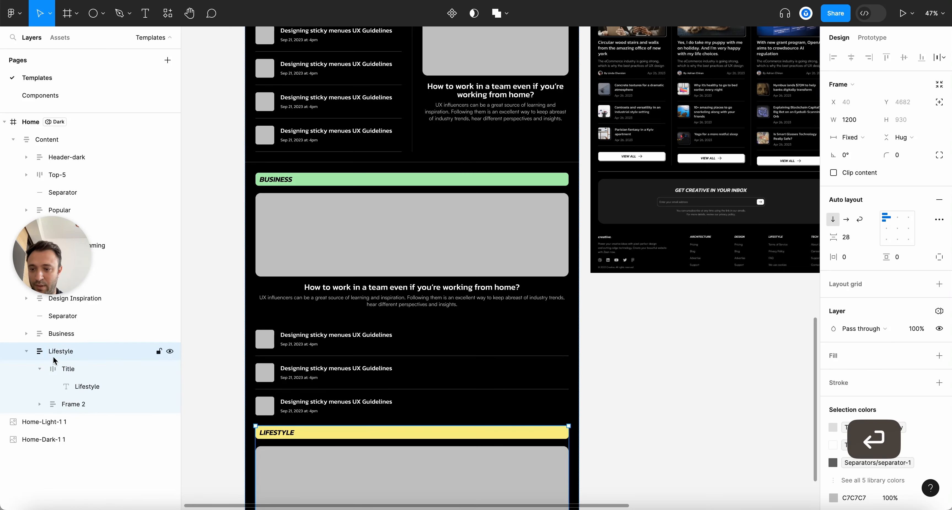
Wrap the Business and Lifestyle sections together in a new auto-layout frame
{"action": "left_click", "coordinate": [27, 353]}
{"action": "left_click", "coordinate": [63, 333], "text": "shift"}
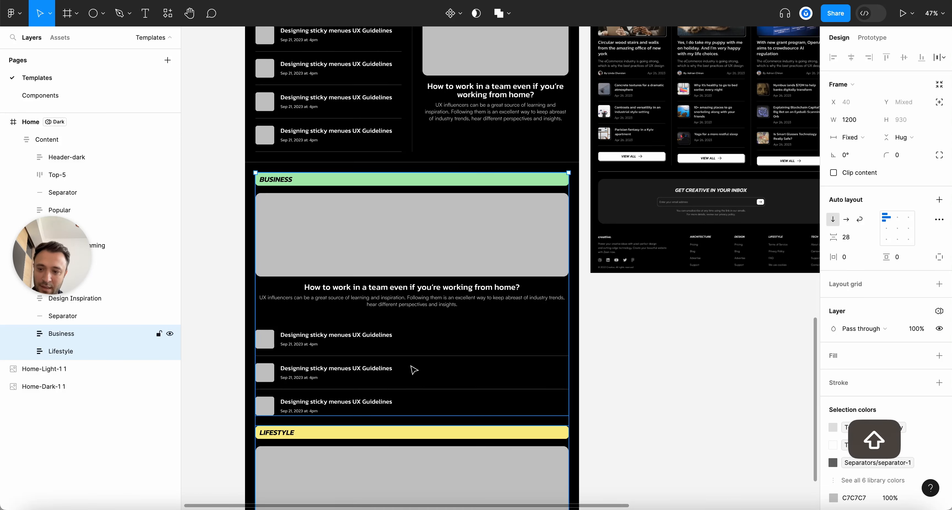
{"action": "key", "text": "shift+a"}
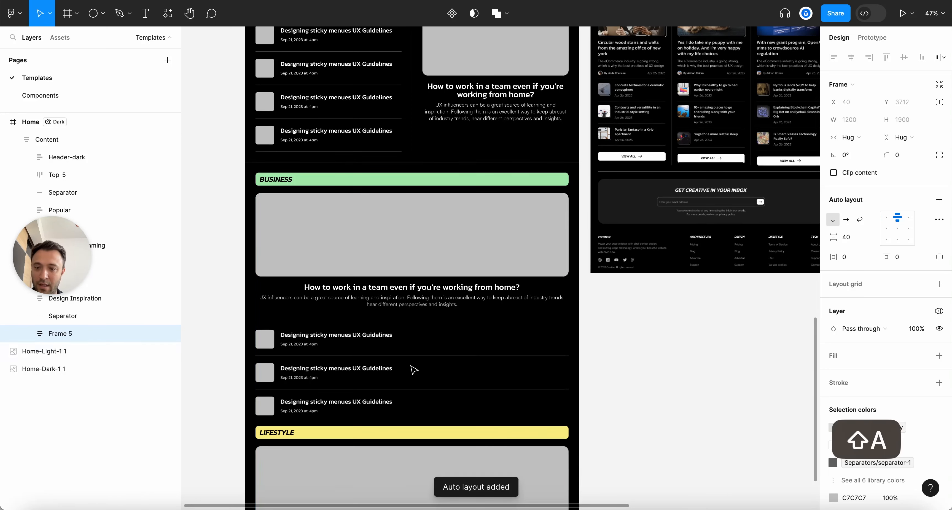
Make the new frame a horizontal auto layout with a fixed 1200 px width
{"action": "left_click", "coordinate": [846, 220]}
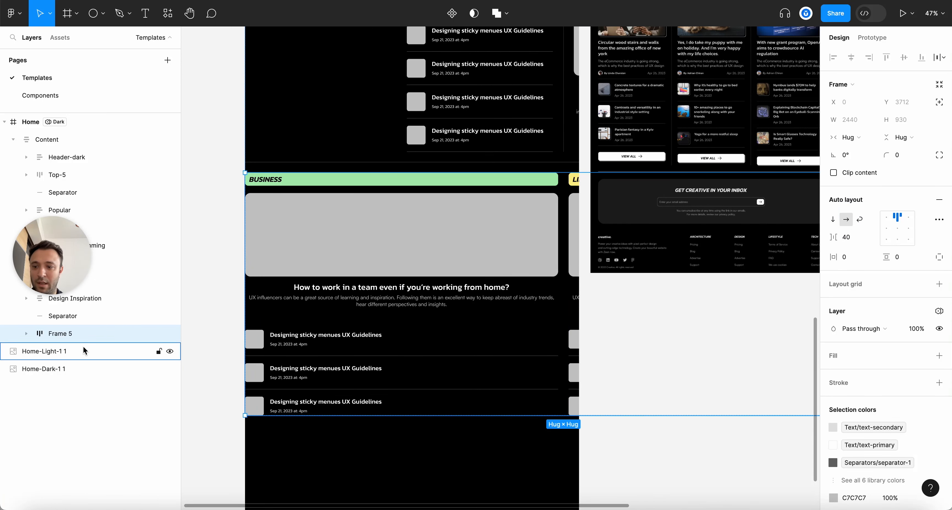
{"action": "scroll", "coordinate": [111, 308], "scroll_direction": "up", "scroll_amount": 2}
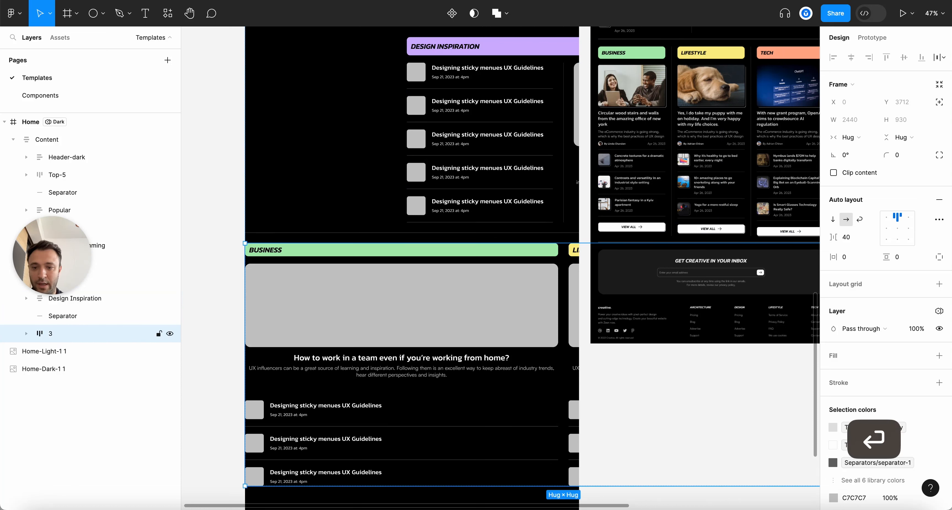
{"action": "left_click", "coordinate": [845, 137]}
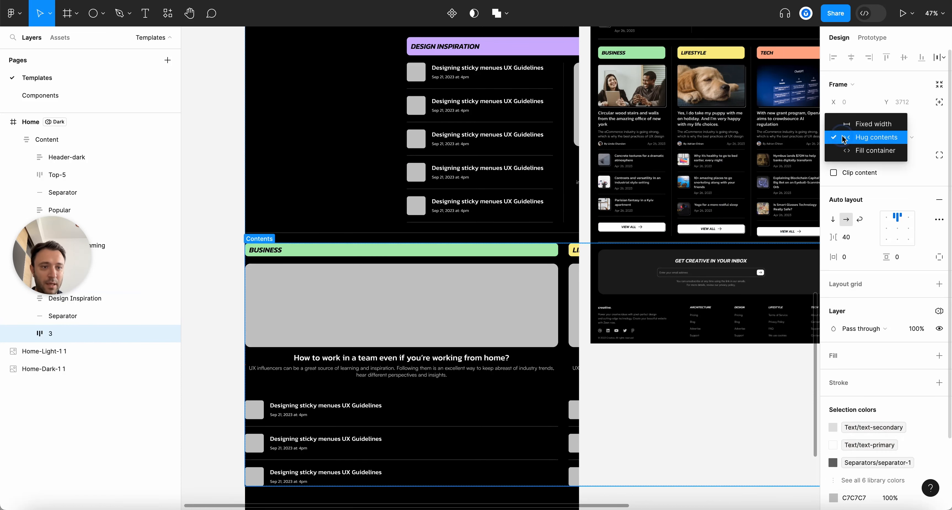
{"action": "left_click", "coordinate": [869, 126]}
{"action": "type", "text": "1200"}
{"action": "key", "text": "Return"}
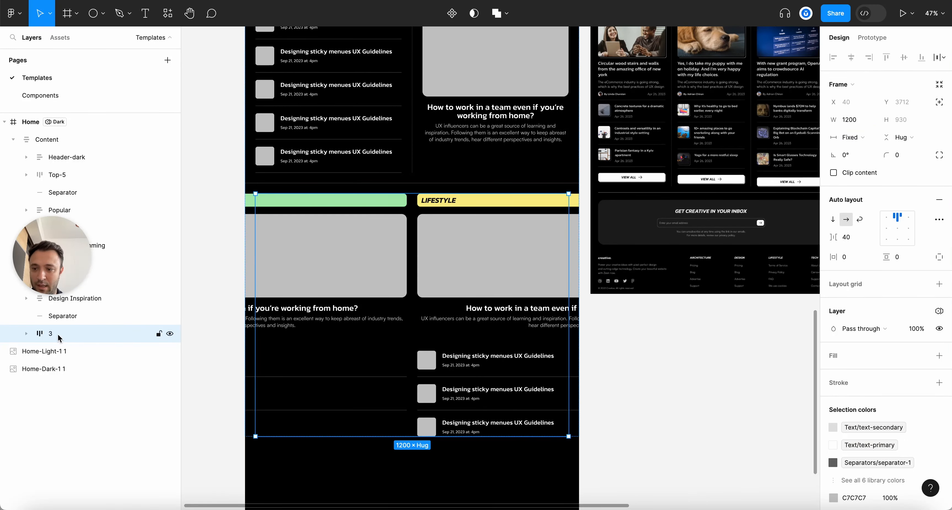
Set both Business and Lifestyle widths to Fill container as equal columns
{"action": "left_click", "coordinate": [27, 334]}
{"action": "left_click", "coordinate": [64, 352]}
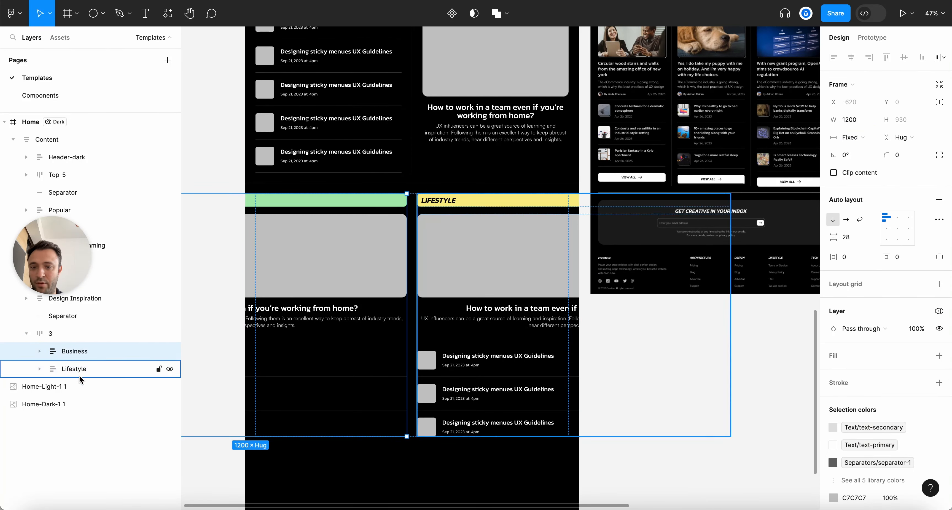
{"action": "left_click", "coordinate": [858, 138]}
{"action": "left_click", "coordinate": [863, 164]}
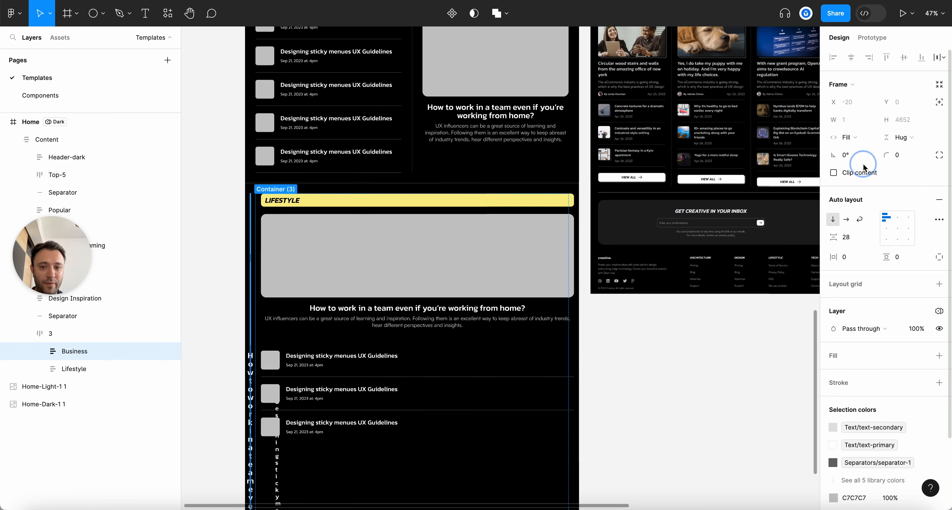
{"action": "left_click", "coordinate": [93, 368]}
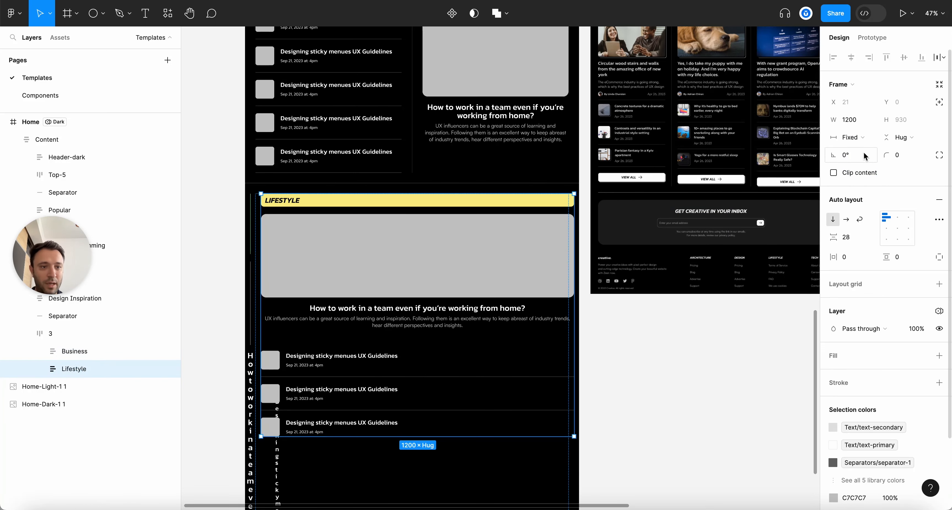
{"action": "left_click", "coordinate": [850, 137]}
{"action": "left_click", "coordinate": [863, 164]}
{"action": "scroll", "coordinate": [528, 236], "scroll_direction": "down", "scroll_amount": 5}
{"action": "scroll", "coordinate": [497, 229], "scroll_direction": "up", "scroll_amount": 3}
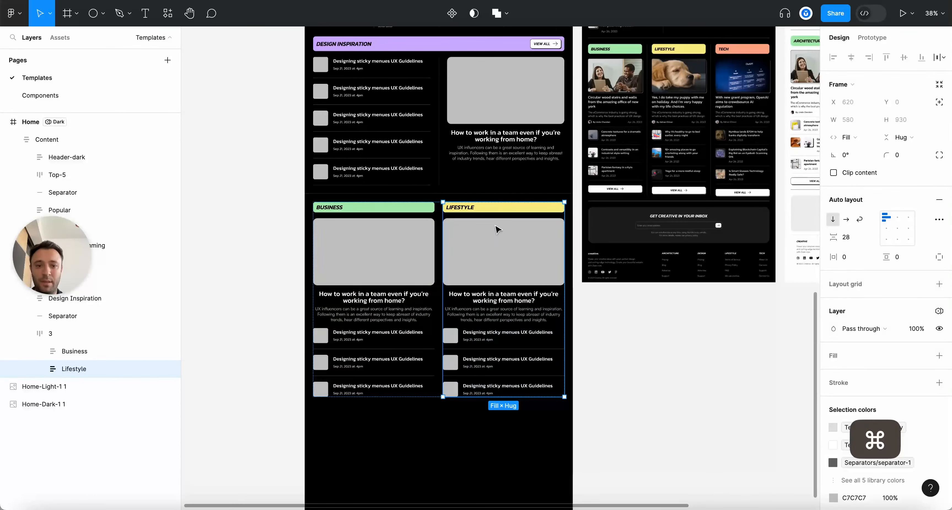
Left-align the Business featured card's title and description text
{"action": "scroll", "coordinate": [496, 229], "scroll_direction": "up", "scroll_amount": 2}
{"action": "scroll", "coordinate": [244, 321], "scroll_direction": "up", "scroll_amount": 2}
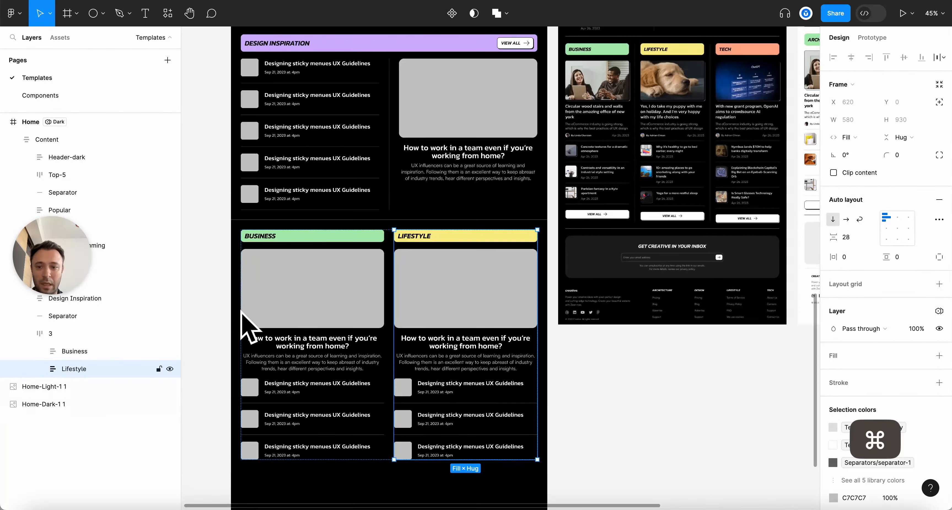
{"action": "scroll", "coordinate": [287, 377], "scroll_direction": "up", "scroll_amount": 1}
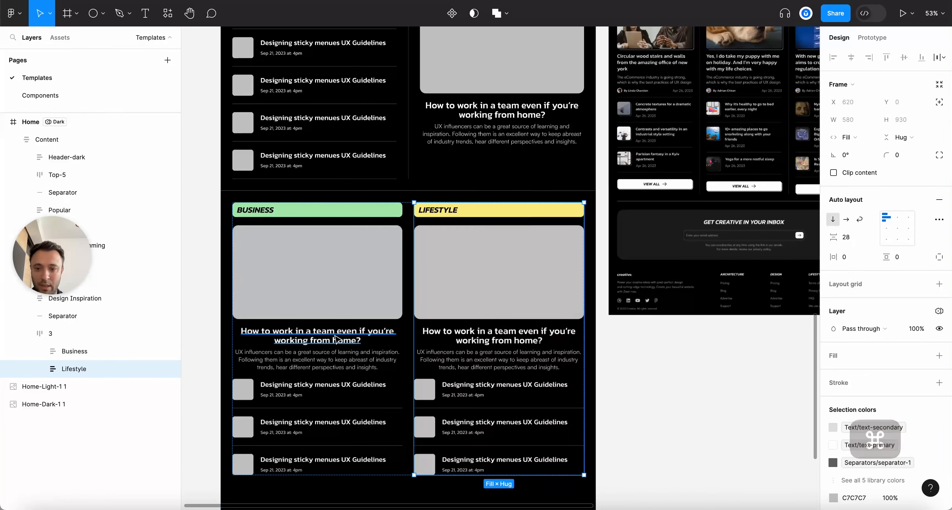
{"action": "scroll", "coordinate": [737, 47], "scroll_direction": "up", "scroll_amount": 3}
{"action": "scroll", "coordinate": [737, 48], "scroll_direction": "up", "scroll_amount": 4}
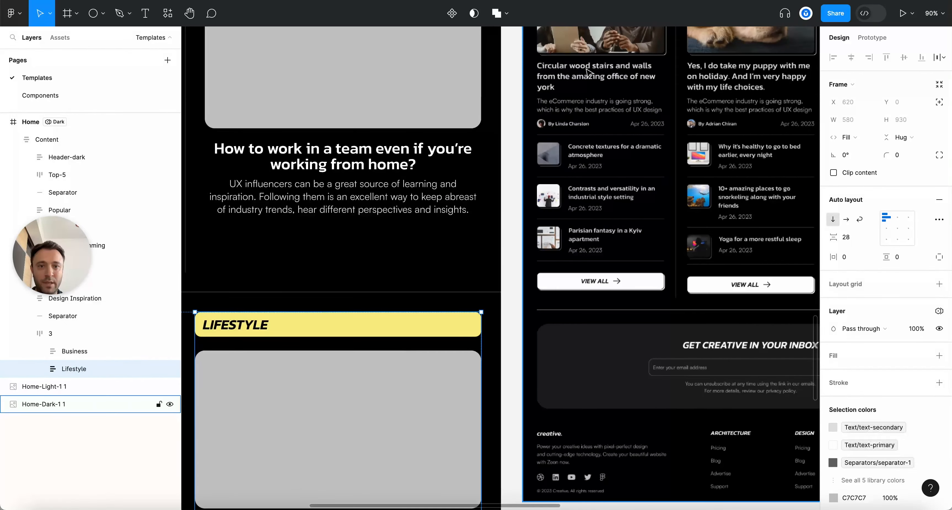
{"action": "scroll", "coordinate": [636, 82], "scroll_direction": "down", "scroll_amount": 4}
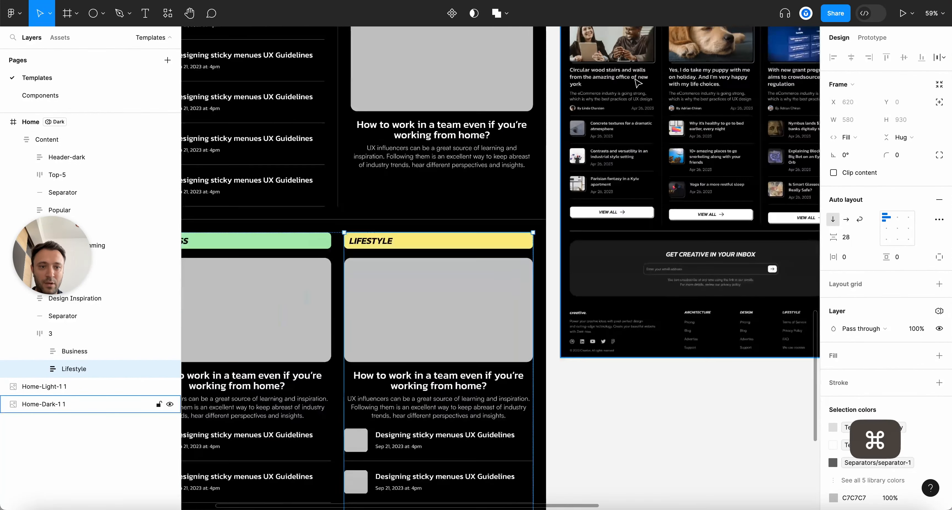
{"action": "scroll", "coordinate": [399, 317], "scroll_direction": "up", "scroll_amount": 4}
{"action": "scroll", "coordinate": [399, 318], "scroll_direction": "left", "scroll_amount": 2}
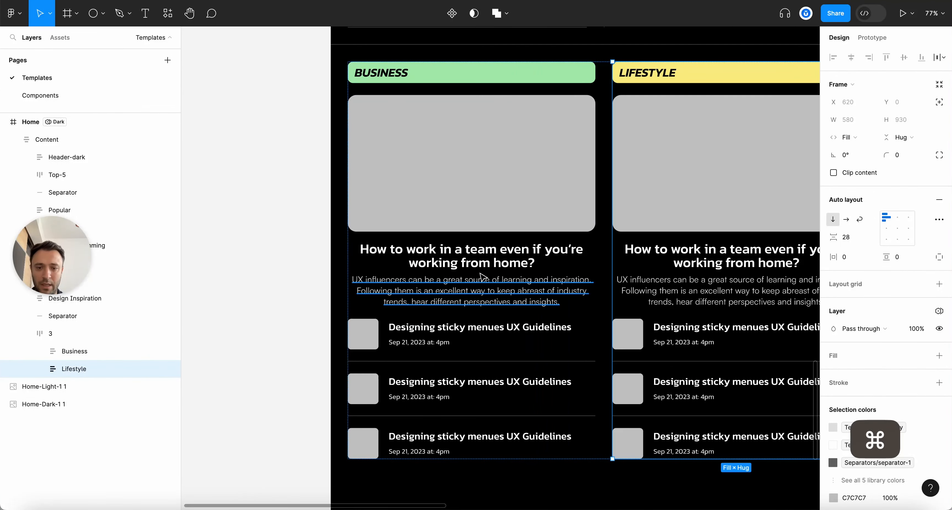
{"action": "left_click", "coordinate": [425, 291], "text": "super"}
{"action": "left_click", "coordinate": [469, 257], "text": "super"}
{"action": "left_click", "coordinate": [834, 299]}
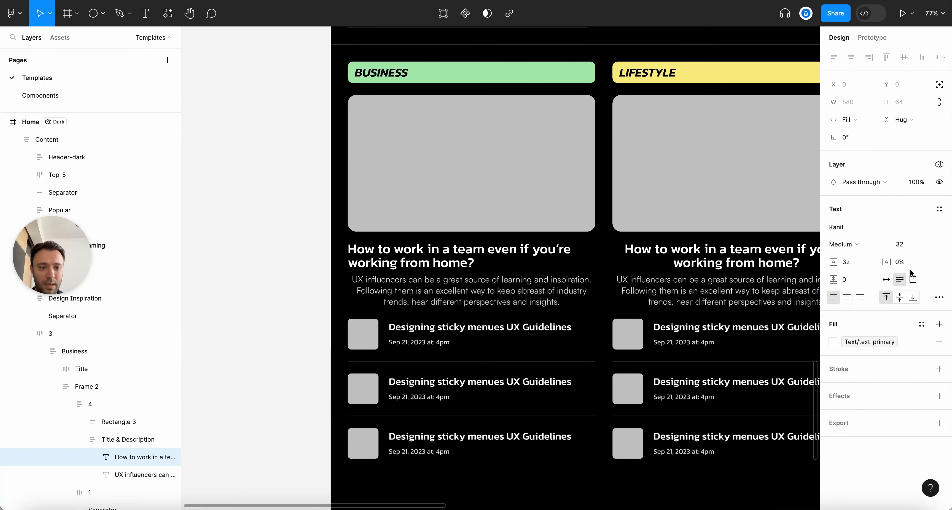
{"action": "scroll", "coordinate": [427, 273], "scroll_direction": "down", "scroll_amount": 3}
{"action": "left_click", "coordinate": [426, 274], "text": "super"}
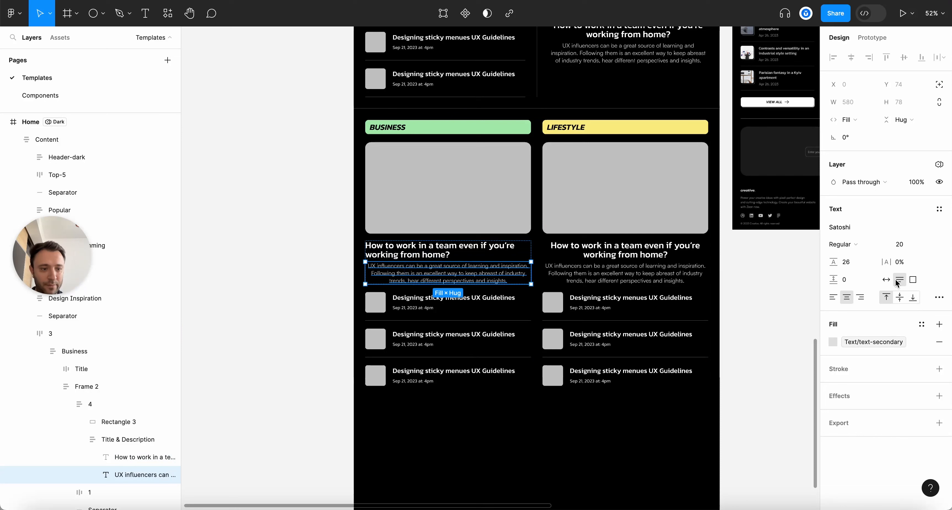
{"action": "left_click", "coordinate": [834, 297]}
Paste the left alignment onto the Lifestyle card's description and title
{"action": "key", "text": "alt+super+c"}
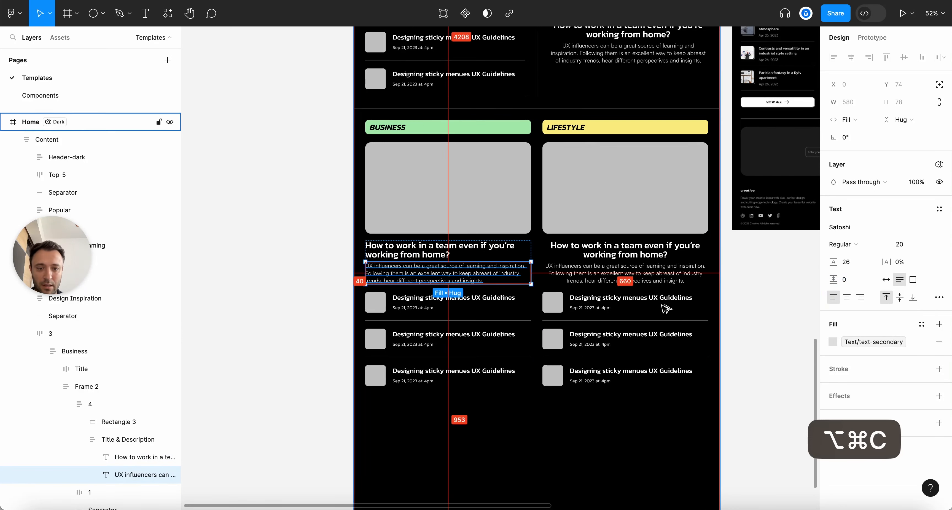
{"action": "left_click", "coordinate": [661, 280], "text": "super"}
{"action": "key", "text": "alt+super+v"}
{"action": "left_click", "coordinate": [465, 249], "text": "super"}
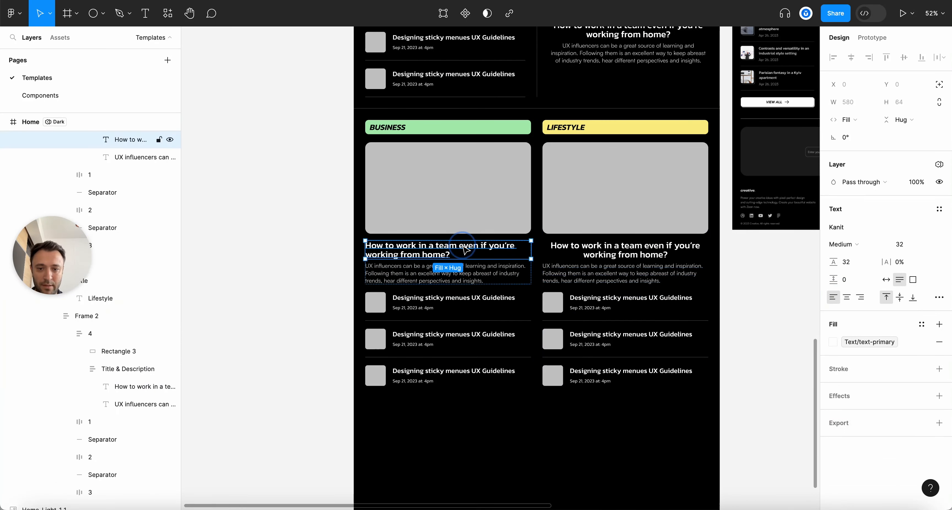
{"action": "left_click", "coordinate": [628, 254], "text": "super"}
{"action": "key", "text": "alt+super+v"}
Copy a Most Commented title's text style onto the Business and Lifestyle featured titles
{"action": "scroll", "coordinate": [707, 299], "scroll_direction": "down", "scroll_amount": 3}
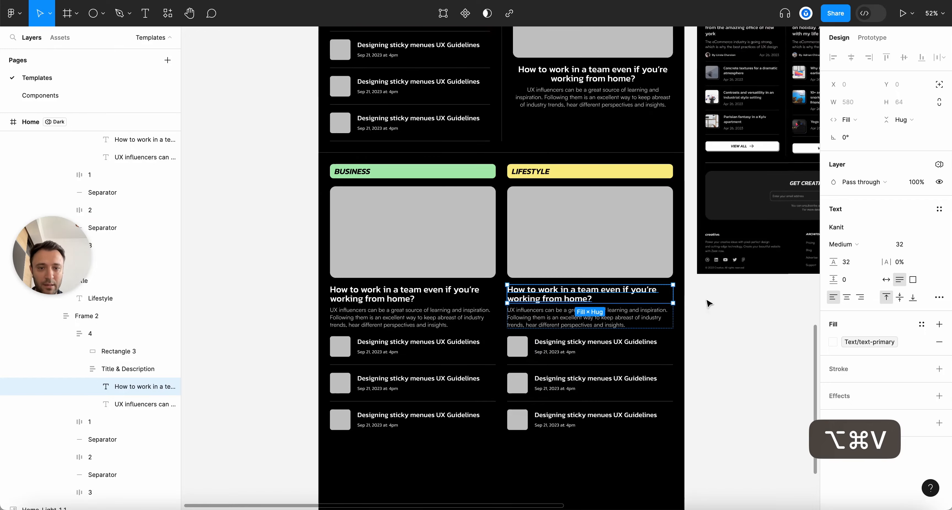
{"action": "scroll", "coordinate": [333, 259], "scroll_direction": "down", "scroll_amount": 3}
{"action": "scroll", "coordinate": [336, 261], "scroll_direction": "up", "scroll_amount": 1}
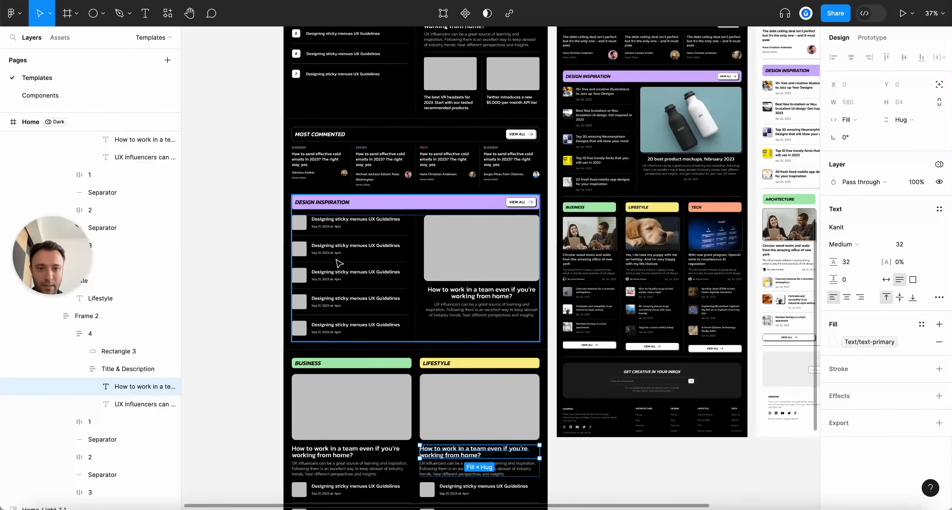
{"action": "scroll", "coordinate": [340, 263], "scroll_direction": "up", "scroll_amount": 1}
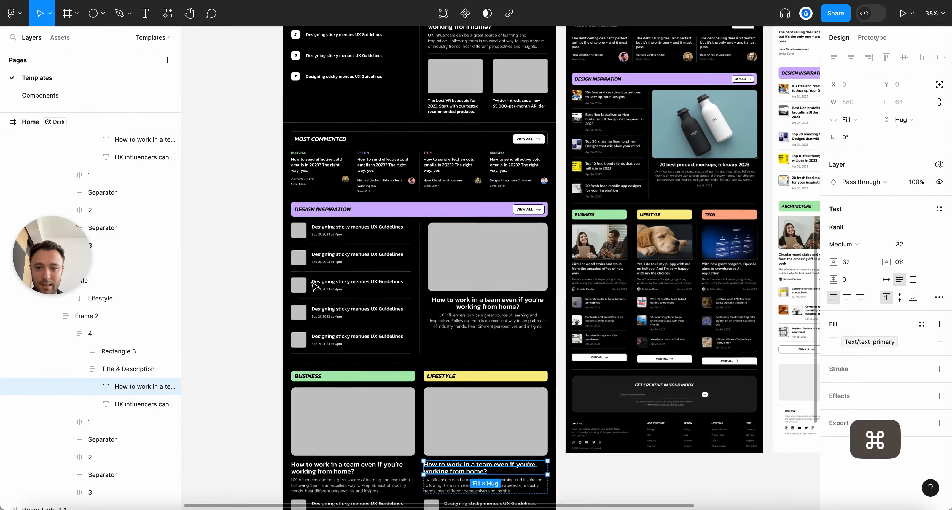
{"action": "scroll", "coordinate": [333, 265], "scroll_direction": "up", "scroll_amount": 5}
{"action": "left_click", "coordinate": [316, 169], "text": "super"}
{"action": "scroll", "coordinate": [591, 276], "scroll_direction": "up", "scroll_amount": 10}
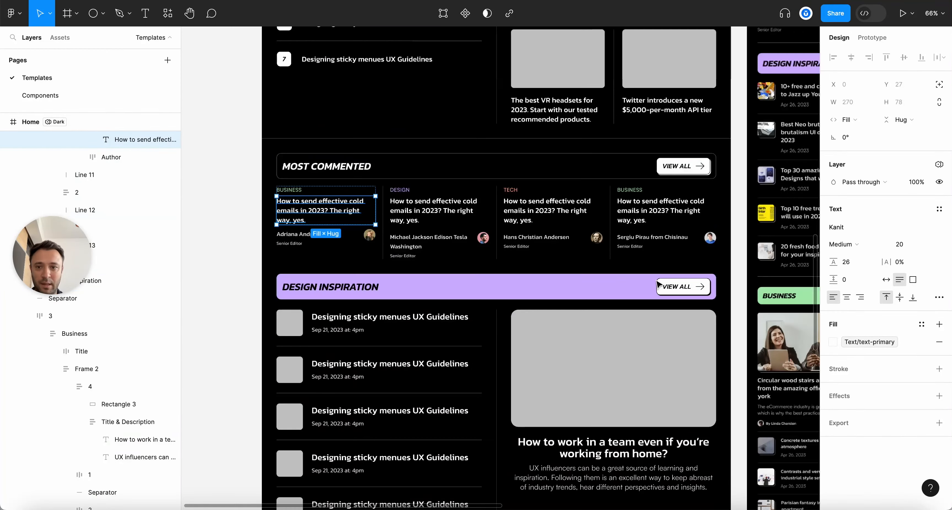
{"action": "scroll", "coordinate": [493, 266], "scroll_direction": "down", "scroll_amount": 7}
{"action": "scroll", "coordinate": [494, 266], "scroll_direction": "down", "scroll_amount": 10}
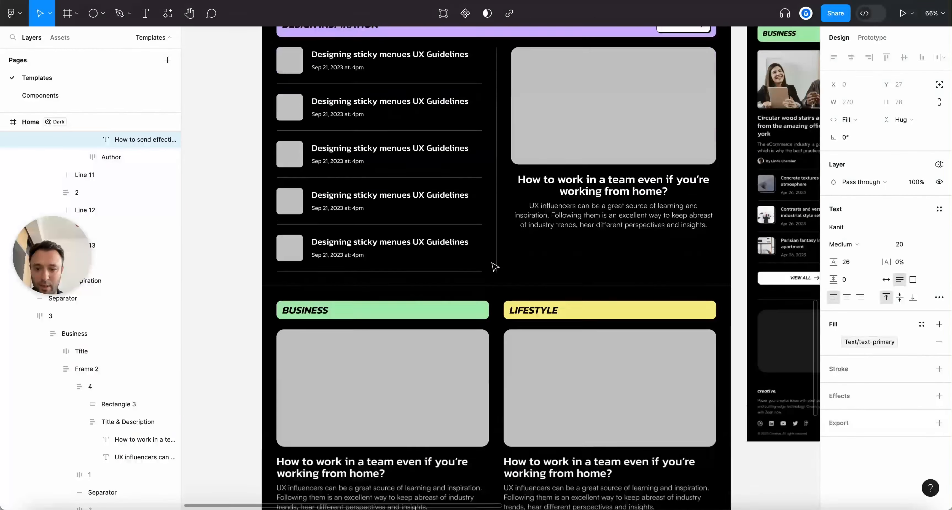
{"action": "key", "text": "alt+super+c"}
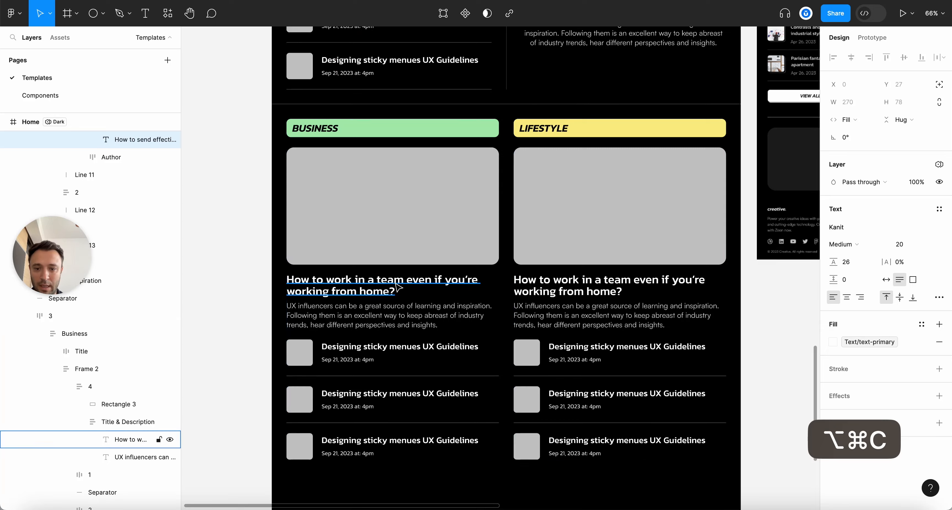
{"action": "left_click", "coordinate": [457, 291], "text": "super"}
{"action": "key", "text": "alt+super+v"}
{"action": "left_click", "coordinate": [528, 288], "text": "super"}
{"action": "key", "text": "alt+super+v"}
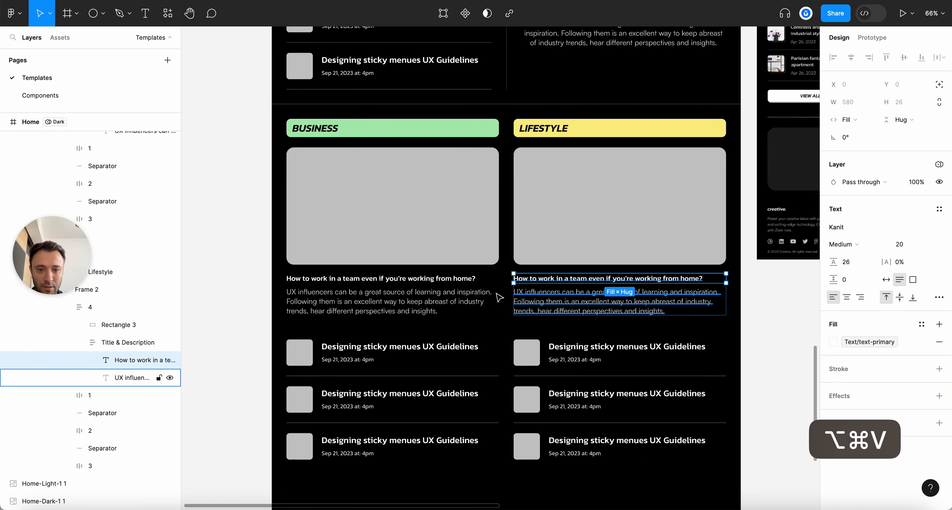
Apply the 'Designing sticky menues' list title's Medium 24 style to both featured titles
{"action": "scroll", "coordinate": [422, 284], "scroll_direction": "down", "scroll_amount": 5}
{"action": "scroll", "coordinate": [377, 286], "scroll_direction": "up", "scroll_amount": 5}
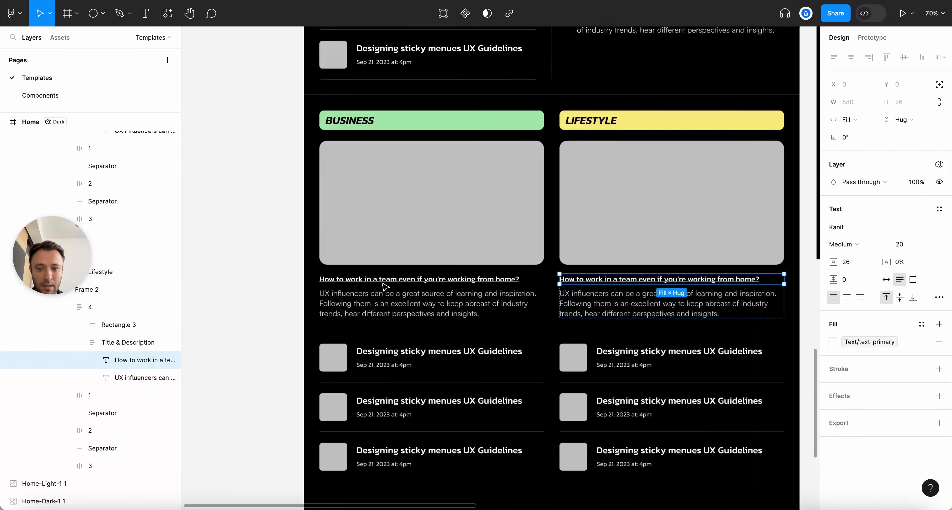
{"action": "scroll", "coordinate": [385, 281], "scroll_direction": "up", "scroll_amount": 10}
{"action": "scroll", "coordinate": [425, 291], "scroll_direction": "down", "scroll_amount": 4}
{"action": "scroll", "coordinate": [401, 149], "scroll_direction": "down", "scroll_amount": 5}
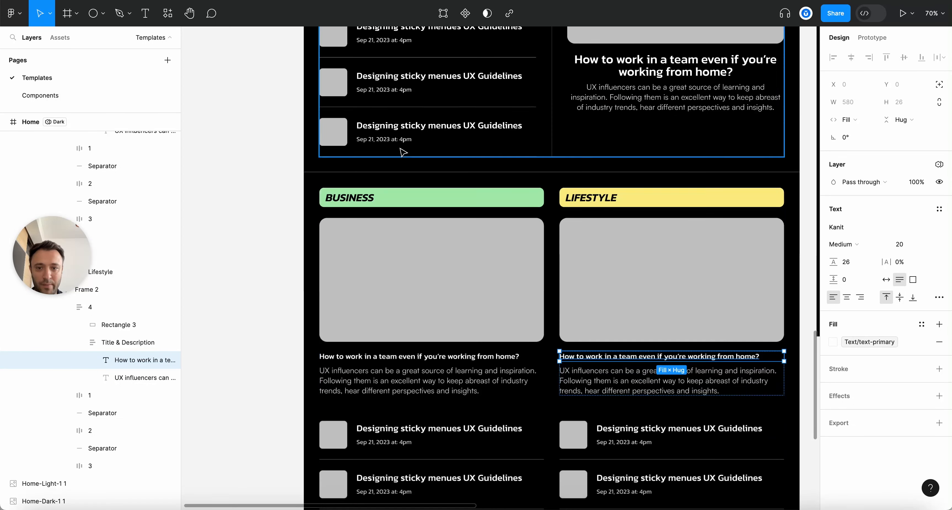
{"action": "left_click", "coordinate": [435, 119]}
{"action": "left_click", "coordinate": [440, 120], "text": "super"}
{"action": "scroll", "coordinate": [582, 298], "scroll_direction": "down", "scroll_amount": 5}
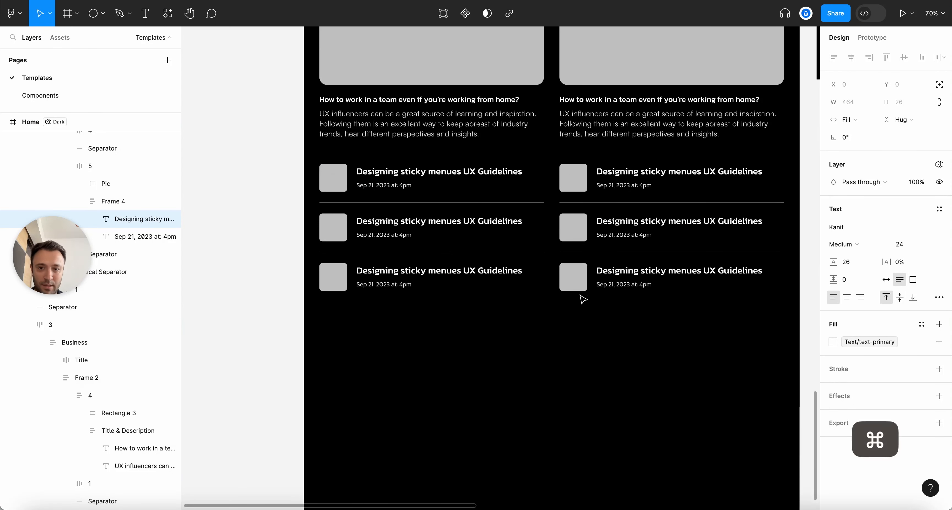
{"action": "key", "text": "alt+super+c"}
{"action": "left_click", "coordinate": [418, 101], "text": "super"}
{"action": "key", "text": "alt+super+v"}
{"action": "left_click", "coordinate": [617, 101], "text": "super"}
{"action": "key", "text": "alt+super+v"}
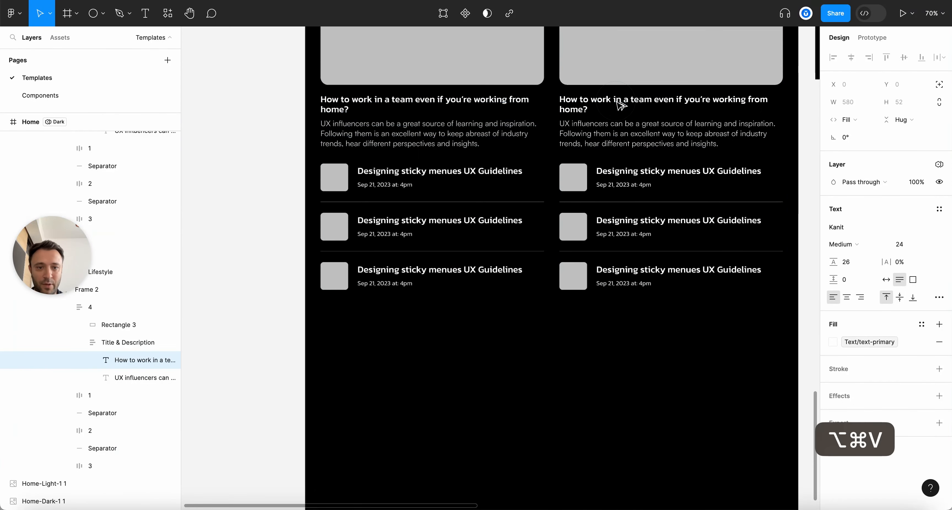
{"action": "left_click", "coordinate": [255, 185]}
{"action": "key", "text": "alt+l"}
{"action": "scroll", "coordinate": [255, 184], "scroll_direction": "up", "scroll_amount": 3}
{"action": "scroll", "coordinate": [408, 222], "scroll_direction": "down", "scroll_amount": 5}
Copy the Author row with avatar from the first Most Commented article
{"action": "scroll", "coordinate": [408, 221], "scroll_direction": "up", "scroll_amount": 2}
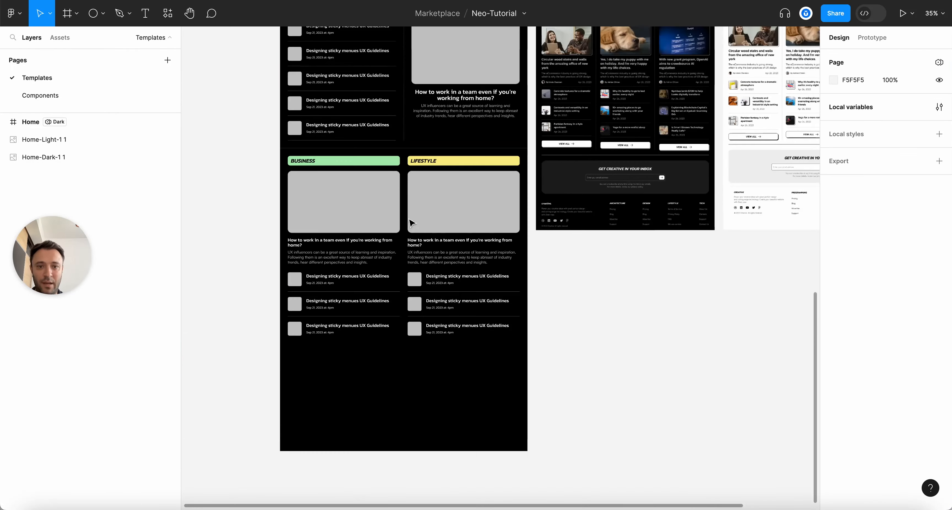
{"action": "scroll", "coordinate": [590, 92], "scroll_direction": "up", "scroll_amount": 4}
{"action": "scroll", "coordinate": [591, 97], "scroll_direction": "up", "scroll_amount": 3}
{"action": "scroll", "coordinate": [553, 162], "scroll_direction": "up", "scroll_amount": 3}
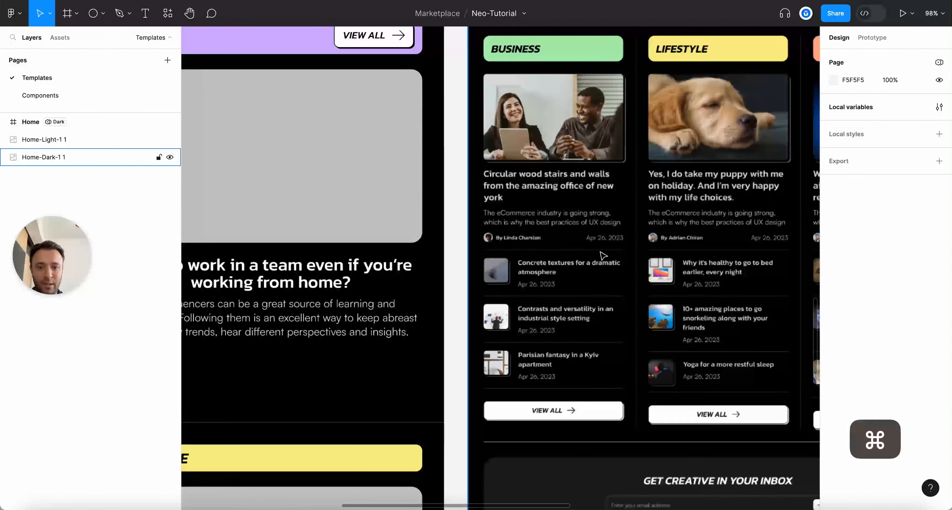
{"action": "scroll", "coordinate": [622, 247], "scroll_direction": "down", "scroll_amount": 8}
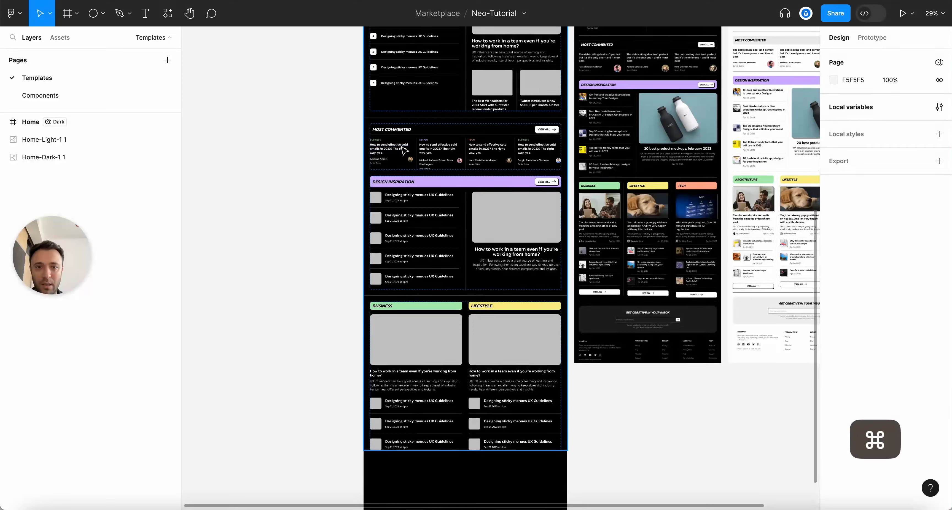
{"action": "scroll", "coordinate": [406, 165], "scroll_direction": "up", "scroll_amount": 3}
{"action": "left_click", "coordinate": [378, 161]}
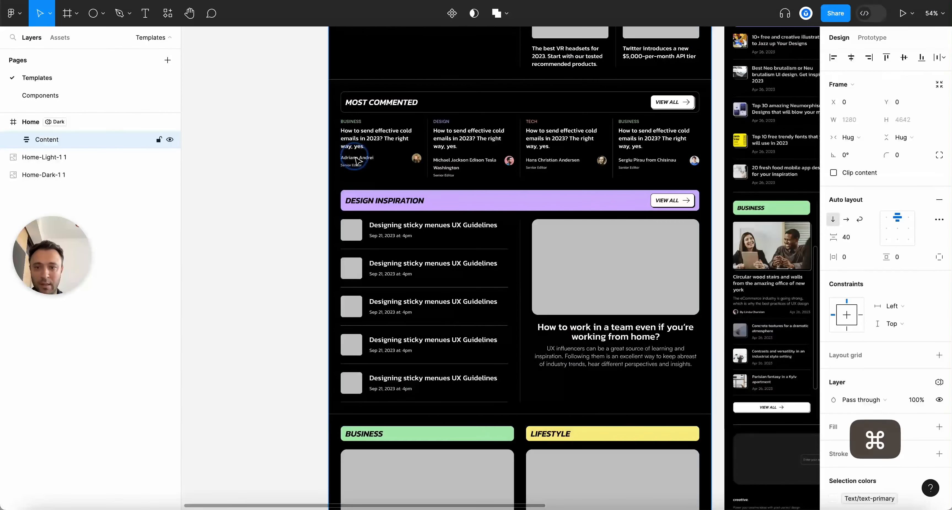
{"action": "double_click", "coordinate": [379, 161]}
{"action": "double_click", "coordinate": [357, 160]}
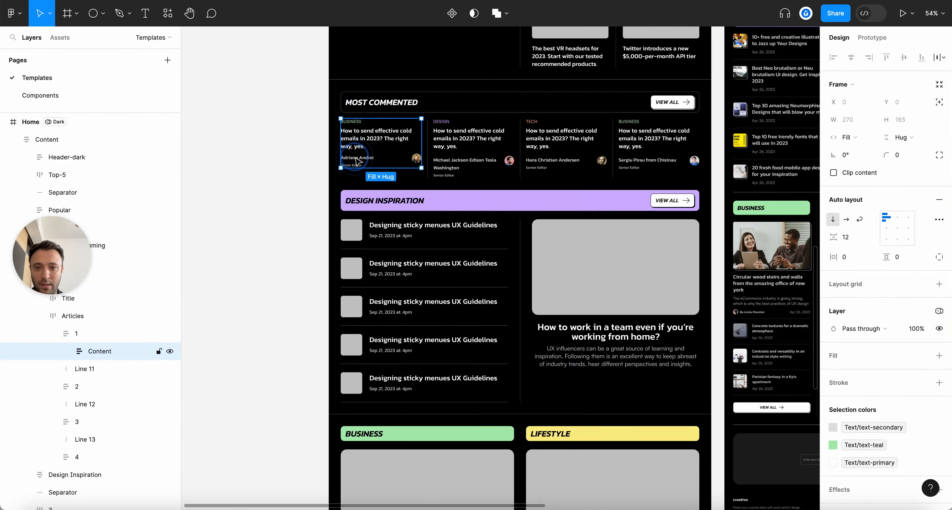
{"action": "double_click", "coordinate": [356, 161]}
{"action": "scroll", "coordinate": [539, 252], "scroll_direction": "down", "scroll_amount": 5}
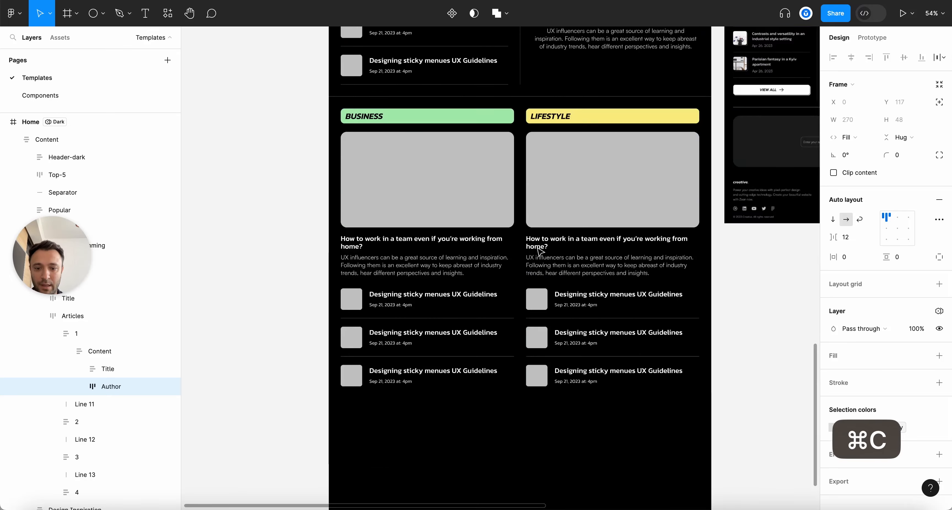
{"action": "key", "text": "Escape"}
In the Business card's Frame 2, rename the featured article layer to 1
{"action": "scroll", "coordinate": [418, 159], "scroll_direction": "up", "scroll_amount": 3}
{"action": "left_click", "coordinate": [419, 159]}
{"action": "double_click", "coordinate": [421, 159]}
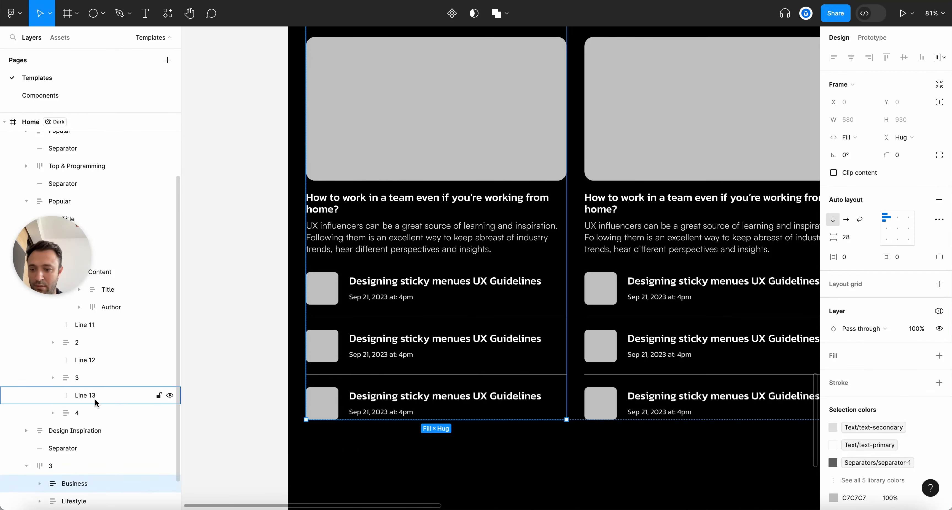
{"action": "key", "text": "alt+l"}
{"action": "double_click", "coordinate": [434, 117]}
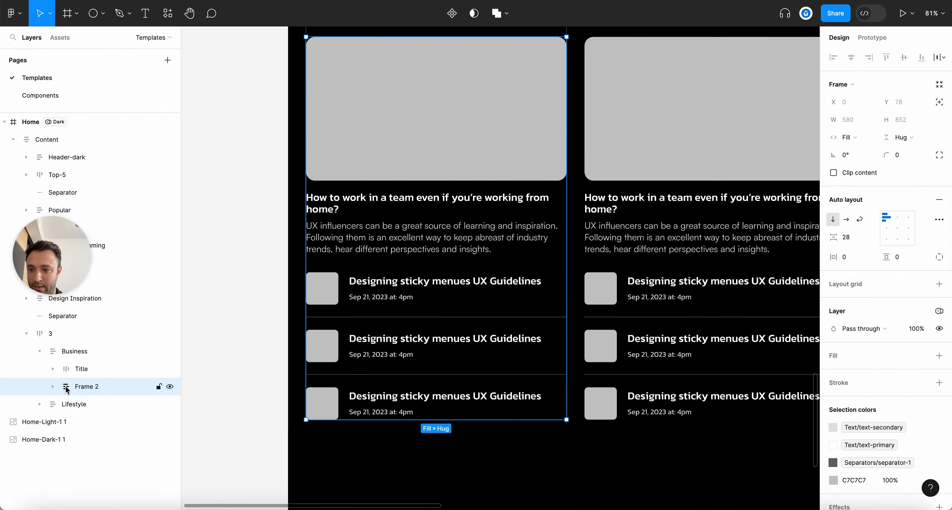
{"action": "left_click", "coordinate": [53, 386]}
{"action": "scroll", "coordinate": [74, 384], "scroll_direction": "down", "scroll_amount": 1}
{"action": "left_click", "coordinate": [88, 378]}
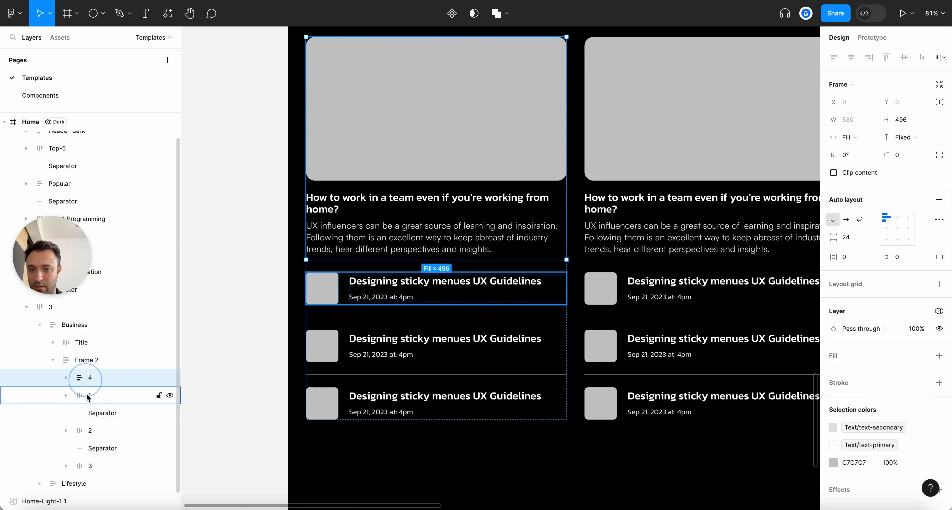
{"action": "double_click", "coordinate": [91, 378]}
{"action": "type", "text": "1"}
Renumber the remaining article layers 3 and 4, and paste the author row into layer 1
{"action": "left_click", "coordinate": [103, 396]}
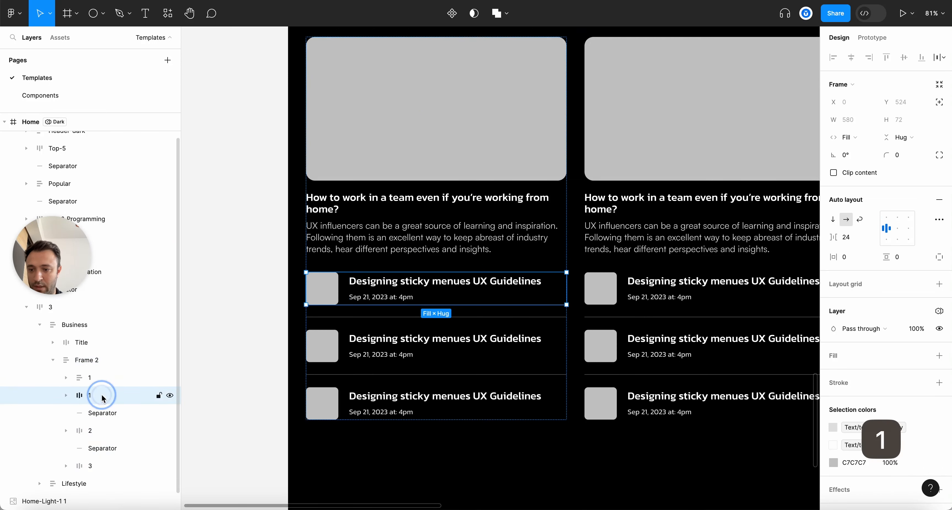
{"action": "double_click", "coordinate": [91, 431]}
{"action": "type", "text": "3"}
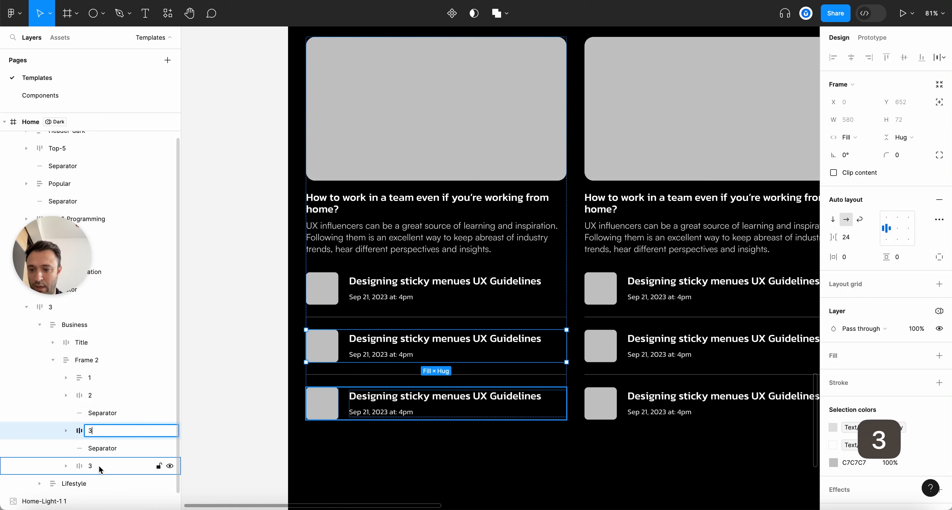
{"action": "double_click", "coordinate": [93, 466]}
{"action": "type", "text": "4"}
{"action": "left_click", "coordinate": [90, 379]}
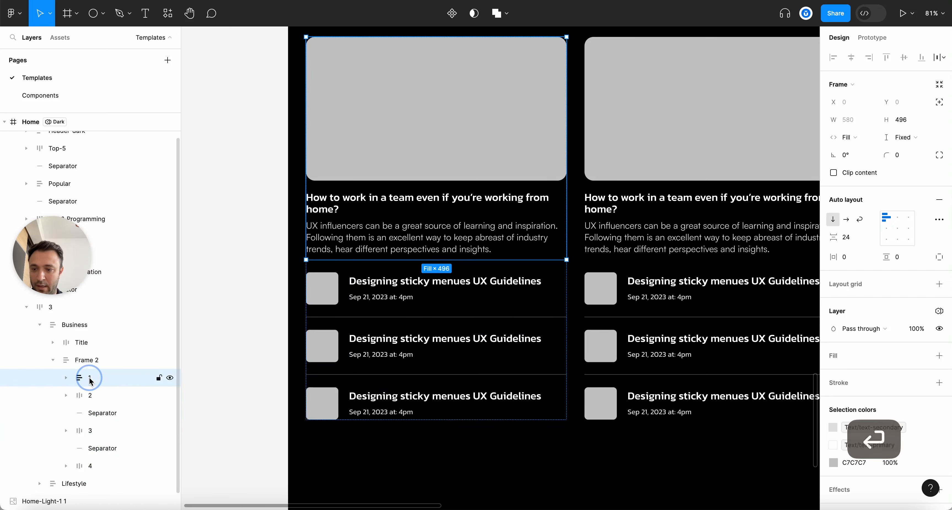
{"action": "key", "text": "super+v"}
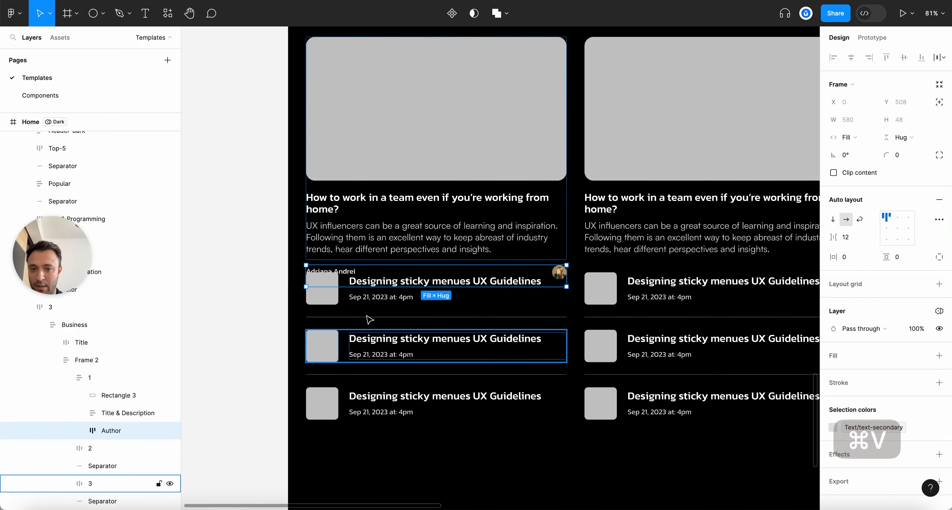
Set the featured Business card's height to Hug contents (556 px), then select its author row
{"action": "left_click", "coordinate": [67, 378]}
{"action": "left_click", "coordinate": [88, 379]}
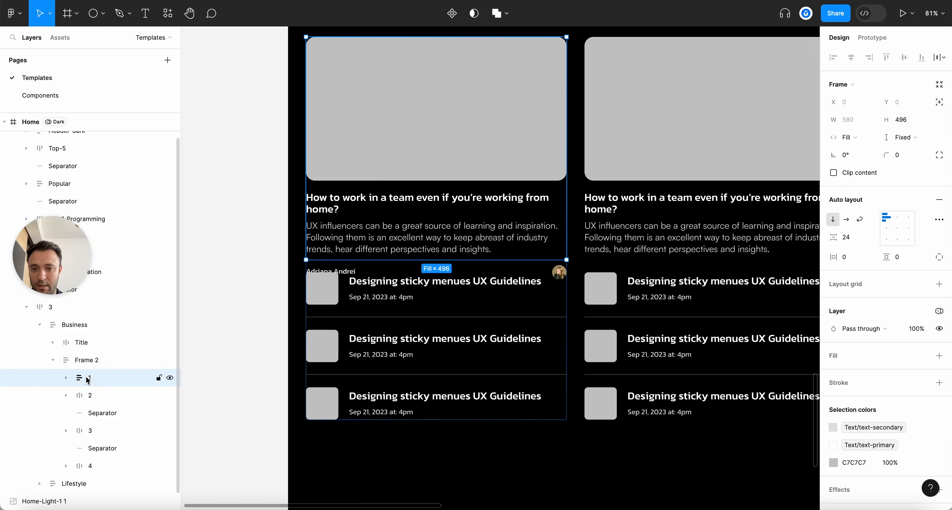
{"action": "left_click", "coordinate": [903, 140]}
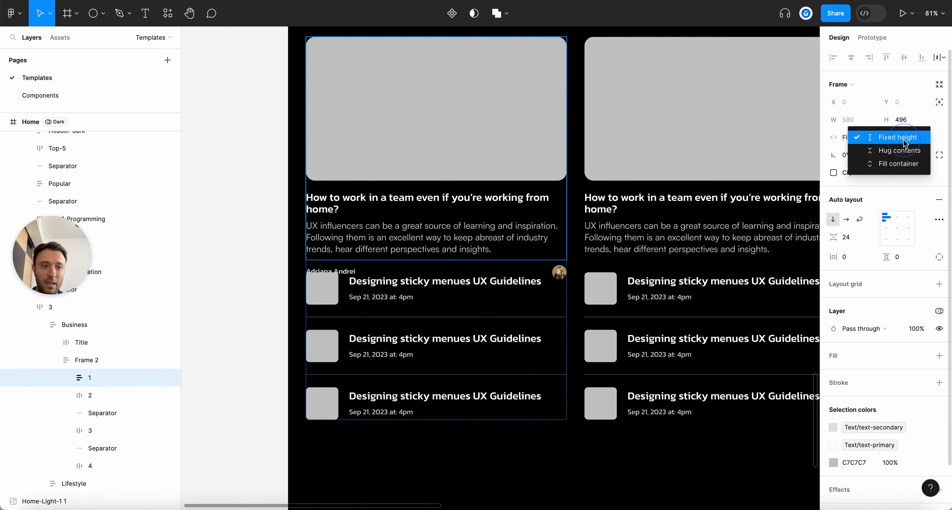
{"action": "left_click", "coordinate": [900, 152]}
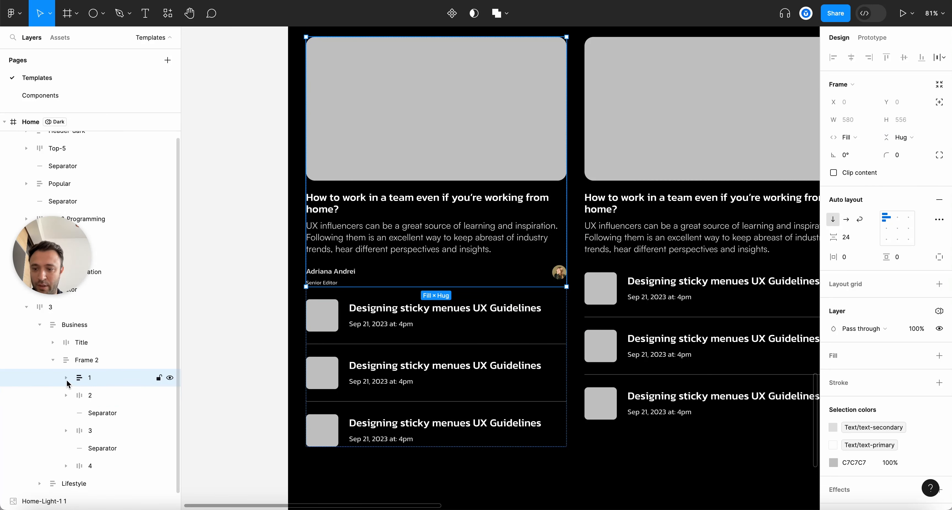
{"action": "left_click", "coordinate": [67, 377]}
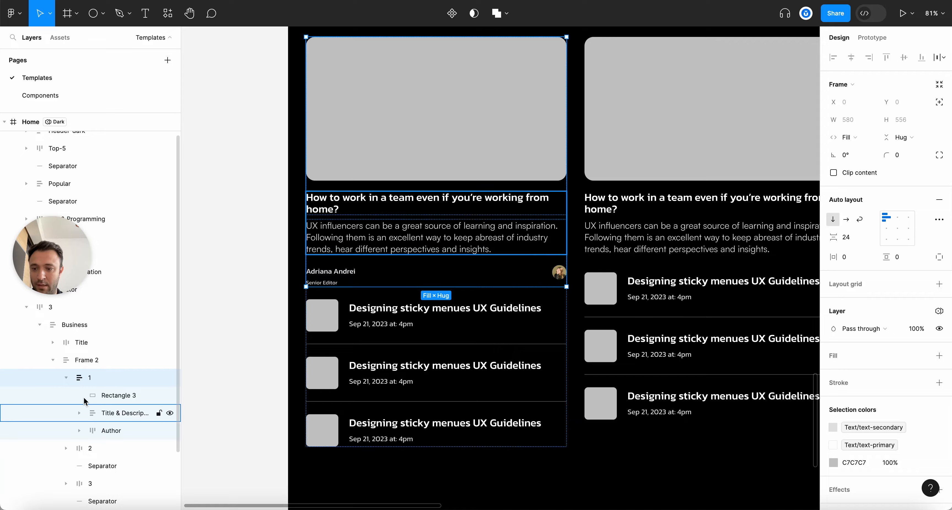
{"action": "left_click", "coordinate": [66, 377]}
{"action": "scroll", "coordinate": [383, 341], "scroll_direction": "down", "scroll_amount": 3}
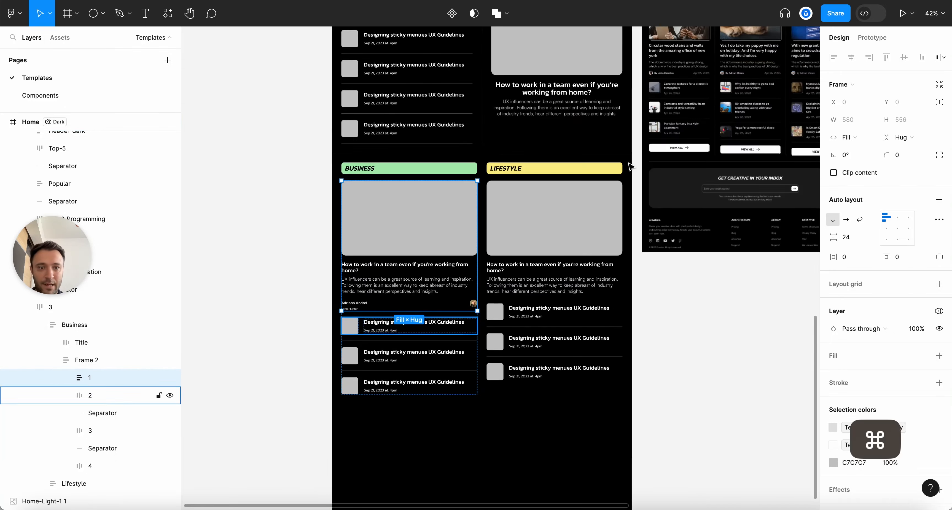
{"action": "scroll", "coordinate": [715, 89], "scroll_direction": "up", "scroll_amount": 5}
{"action": "scroll", "coordinate": [715, 89], "scroll_direction": "down", "scroll_amount": 5}
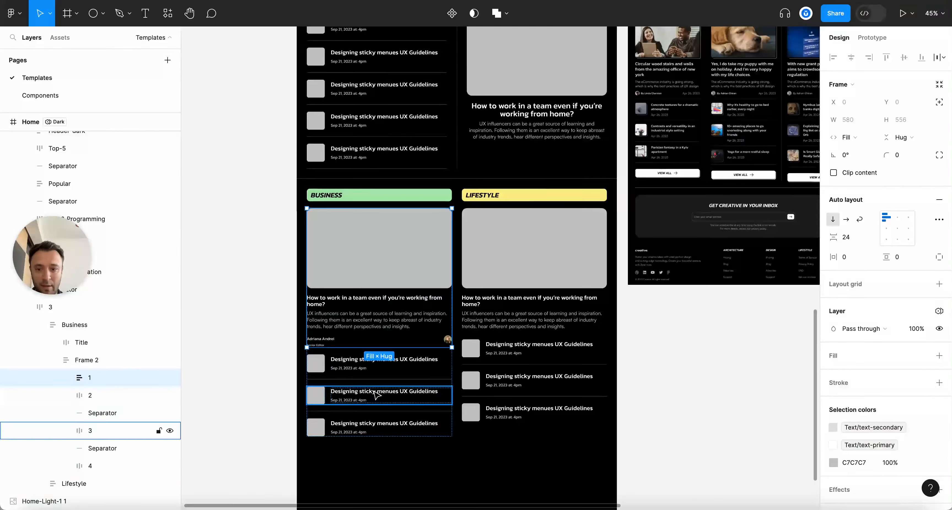
{"action": "scroll", "coordinate": [346, 355], "scroll_direction": "up", "scroll_amount": 3}
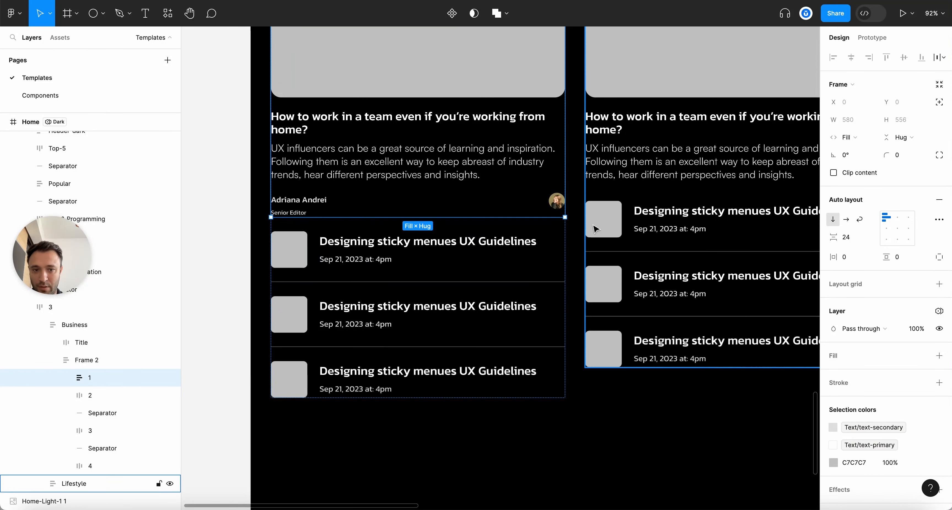
{"action": "left_click", "coordinate": [355, 205]}
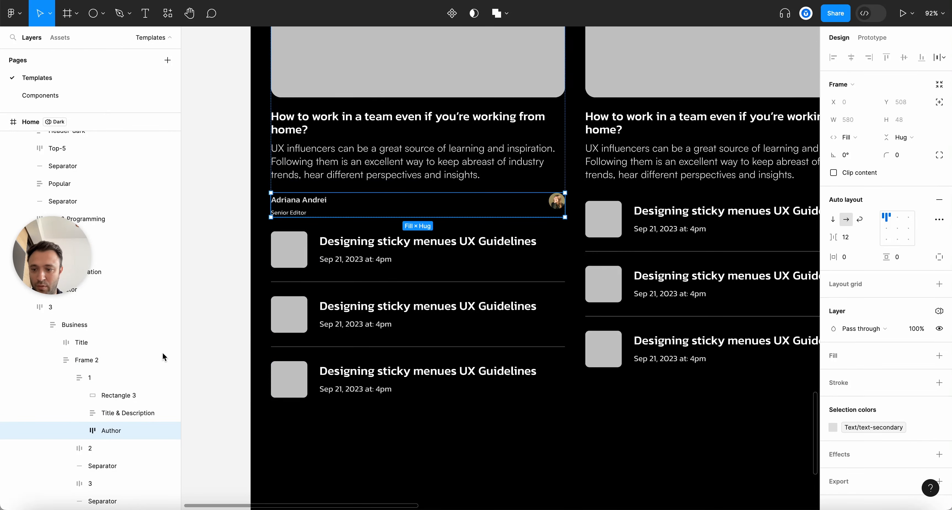
Ungroup the author row, move the avatar above Content, and wrap both in horizontal auto layout
{"action": "left_click", "coordinate": [79, 430]}
{"action": "scroll", "coordinate": [100, 427], "scroll_direction": "down", "scroll_amount": 2}
{"action": "left_click", "coordinate": [105, 428]}
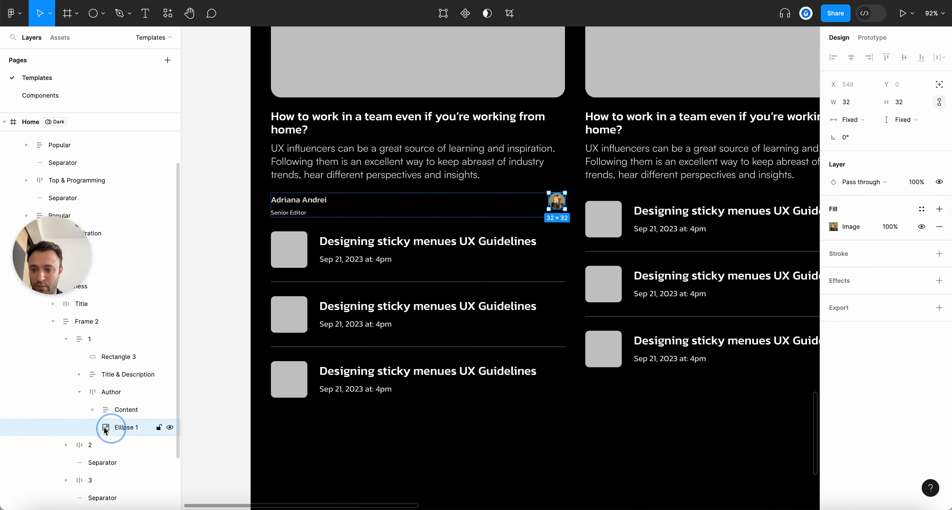
{"action": "left_click", "coordinate": [109, 392]}
{"action": "key", "text": "shift+super+g"}
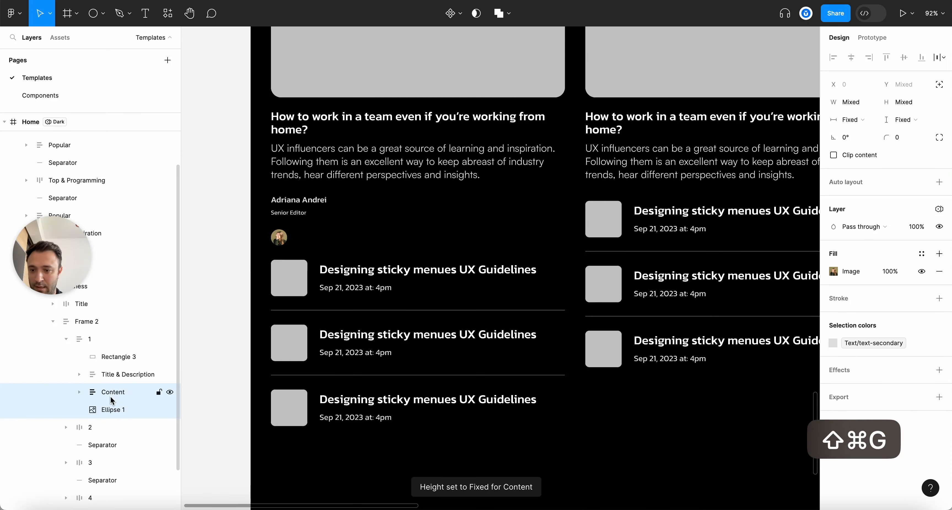
{"action": "left_click", "coordinate": [112, 410]}
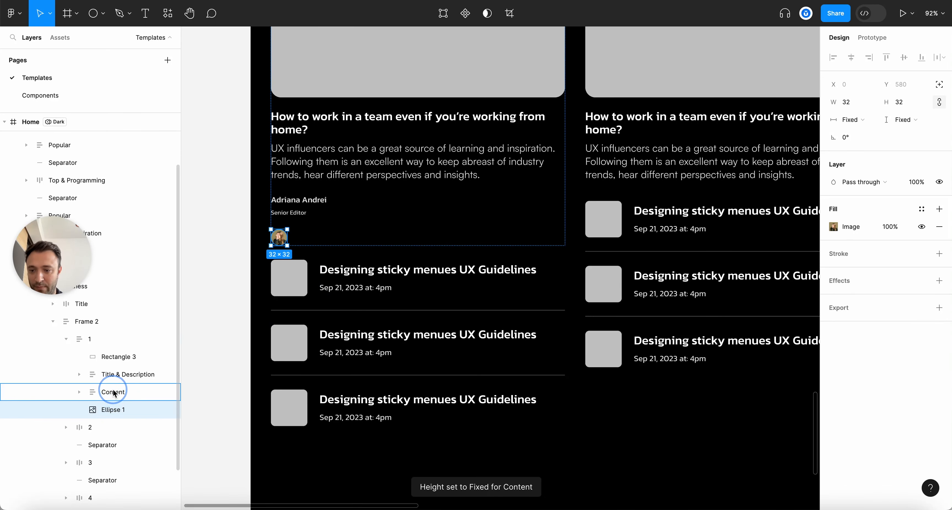
{"action": "left_click_drag", "start_coordinate": [116, 390], "coordinate": [110, 400]}
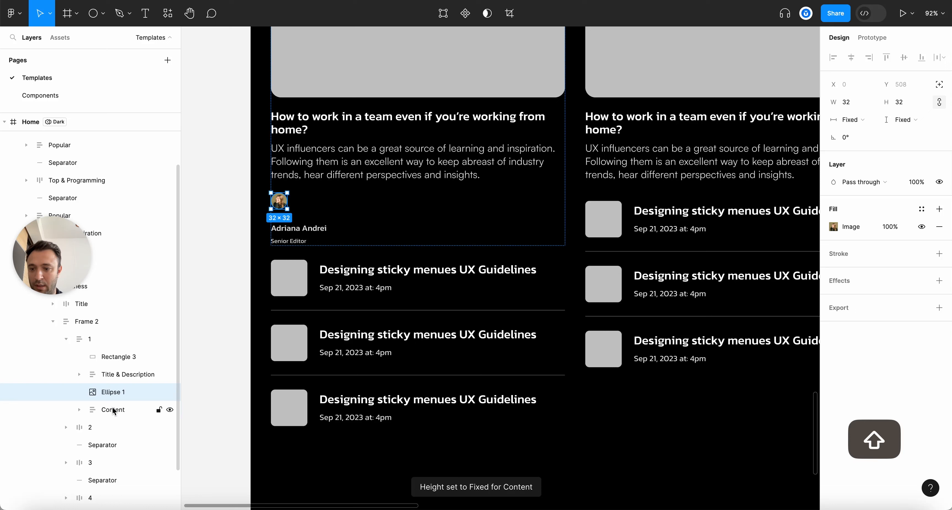
{"action": "left_click", "coordinate": [113, 409], "text": "shift"}
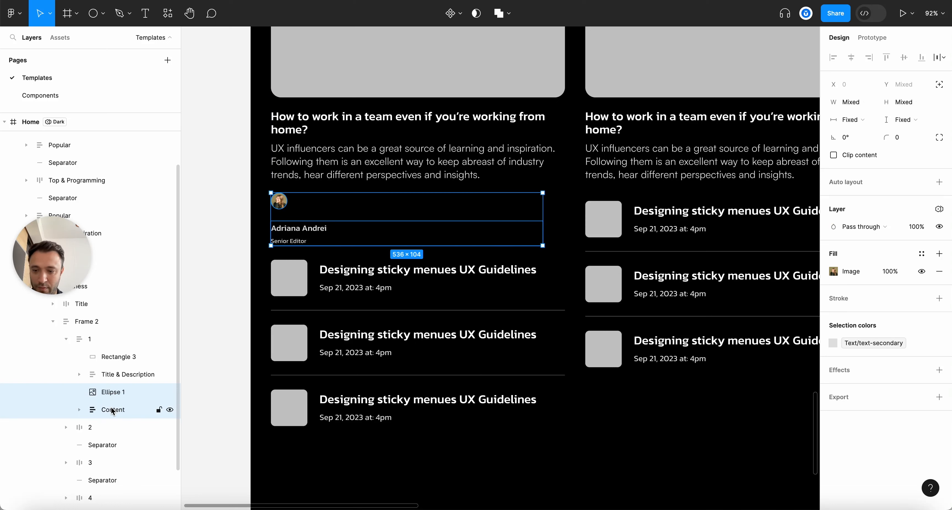
{"action": "key", "text": "shift+a"}
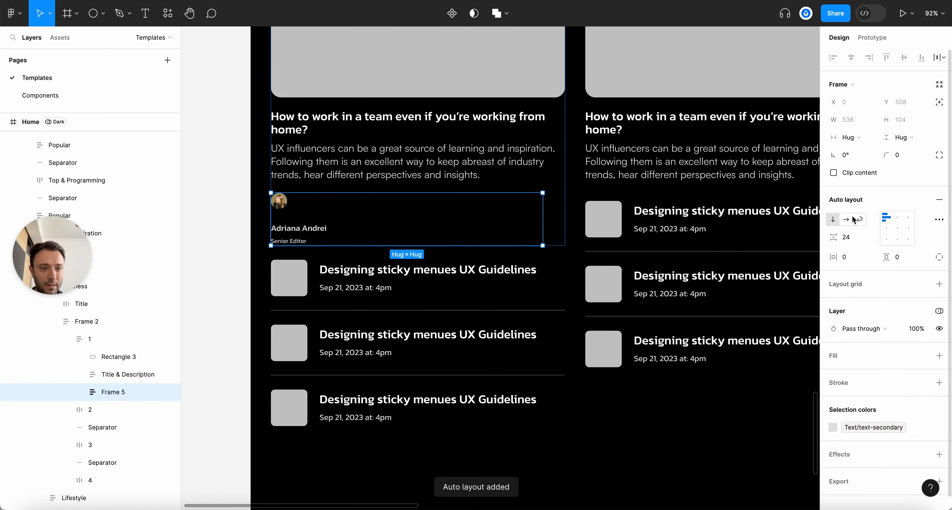
{"action": "left_click", "coordinate": [847, 220]}
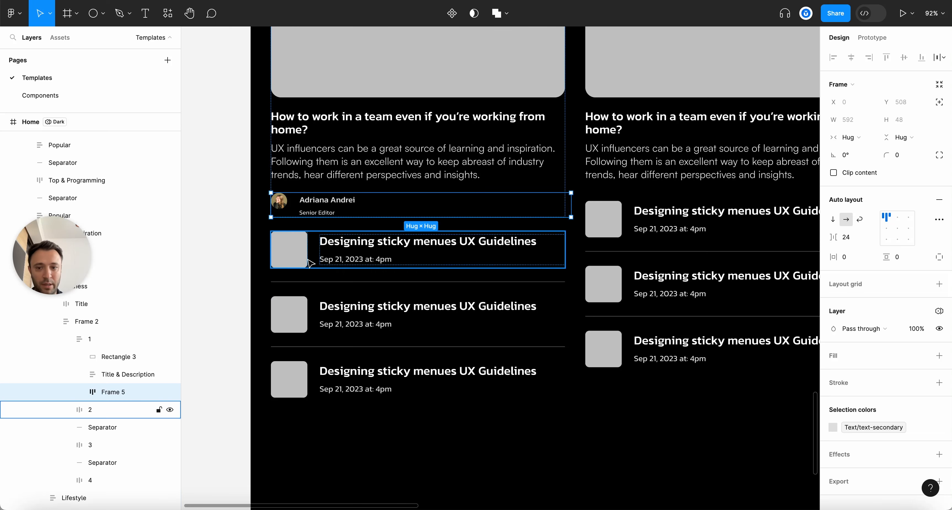
Rename the new frame to Author and set its name-and-title block to Fill width
{"action": "double_click", "coordinate": [107, 392]}
{"action": "type", "text": "Author"}
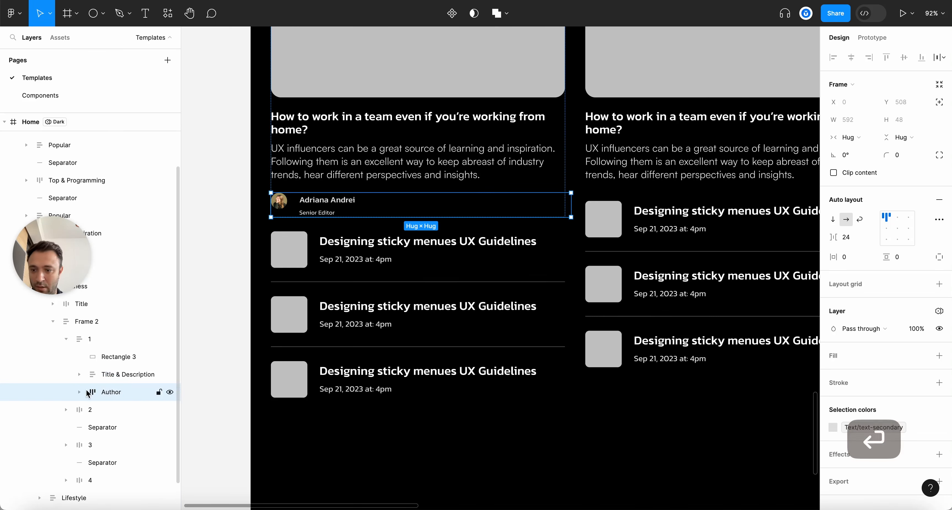
{"action": "left_click", "coordinate": [80, 391]}
{"action": "left_click", "coordinate": [123, 427]}
{"action": "left_click", "coordinate": [852, 138]}
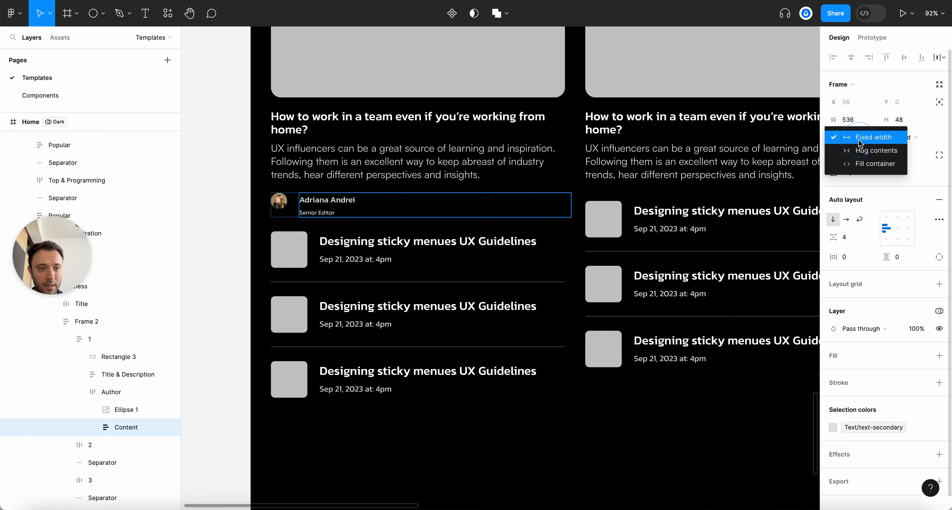
{"action": "left_click", "coordinate": [872, 166]}
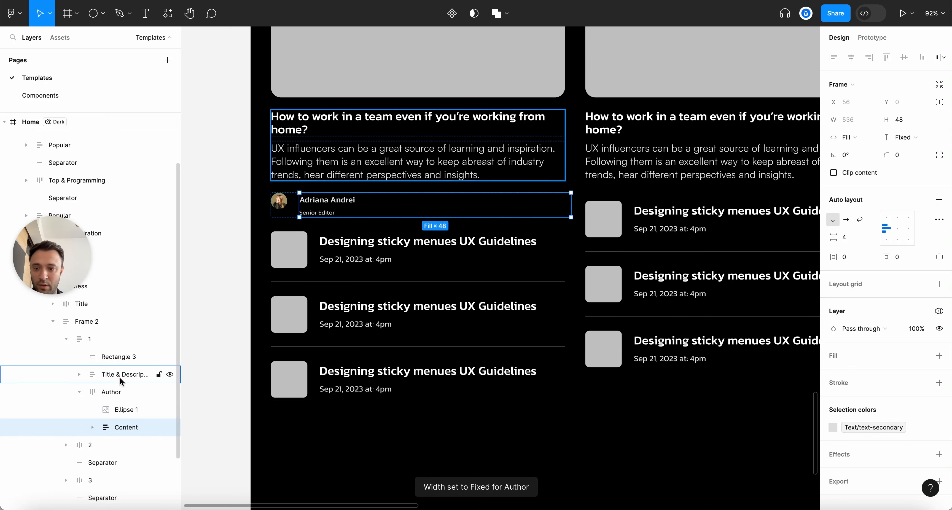
Make the Author row fill the card width, centre it vertically, and resize the avatar to 48×48
{"action": "left_click", "coordinate": [112, 392]}
{"action": "left_click", "coordinate": [871, 136]}
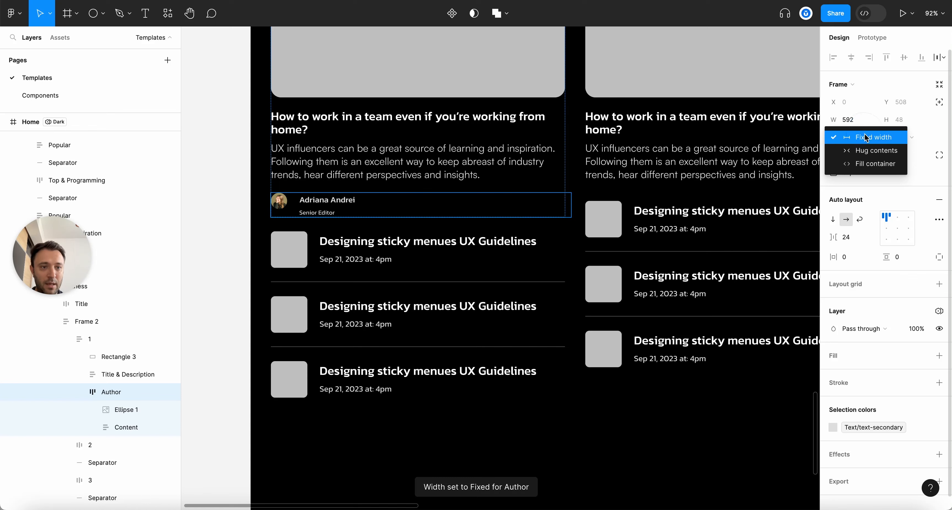
{"action": "left_click", "coordinate": [860, 167]}
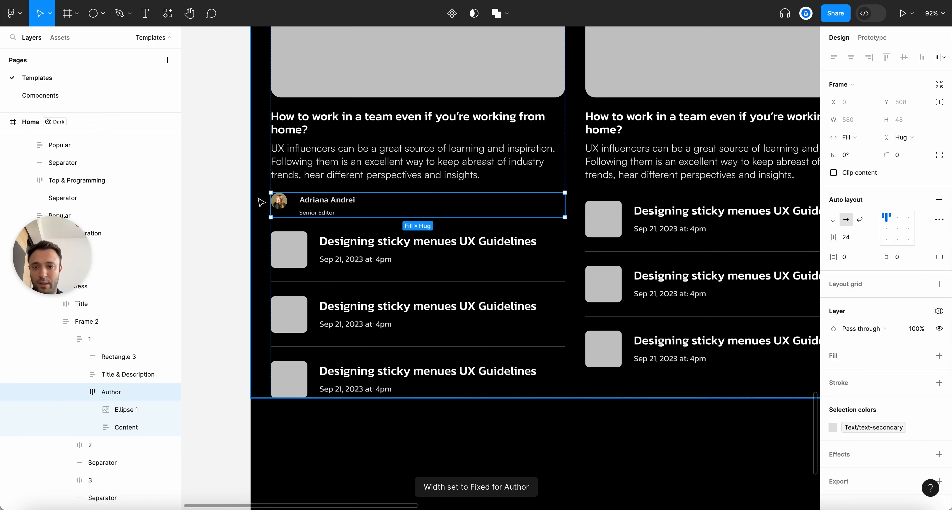
{"action": "left_click", "coordinate": [890, 228]}
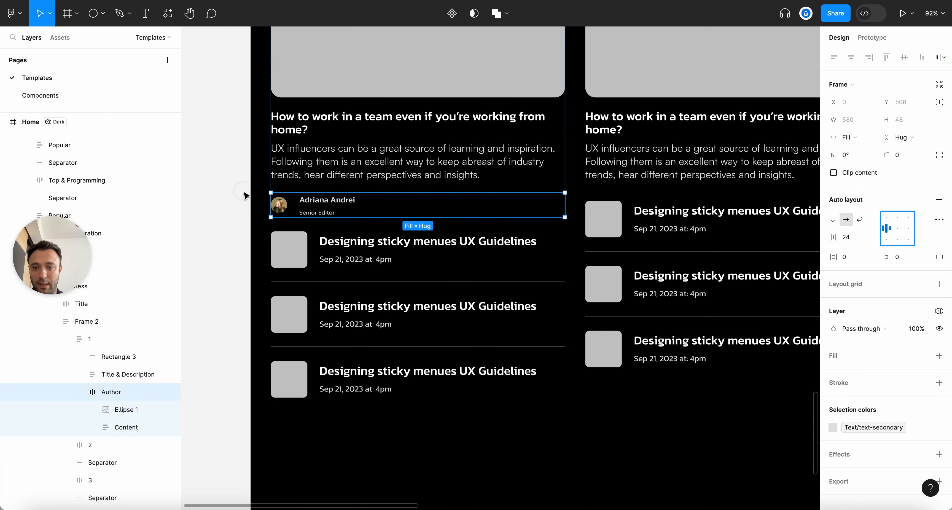
{"action": "scroll", "coordinate": [243, 196], "scroll_direction": "up", "scroll_amount": 5}
{"action": "left_click", "coordinate": [279, 205], "text": "super"}
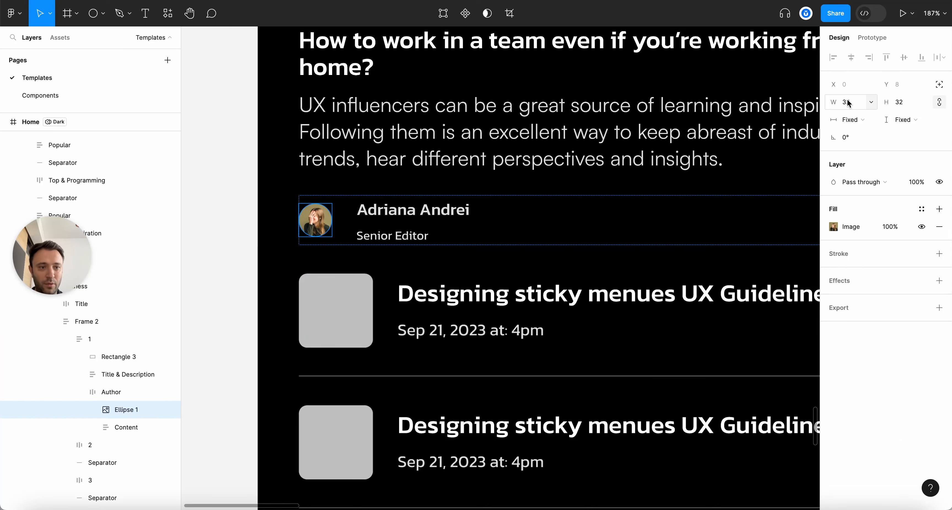
{"action": "key", "text": "Return"}
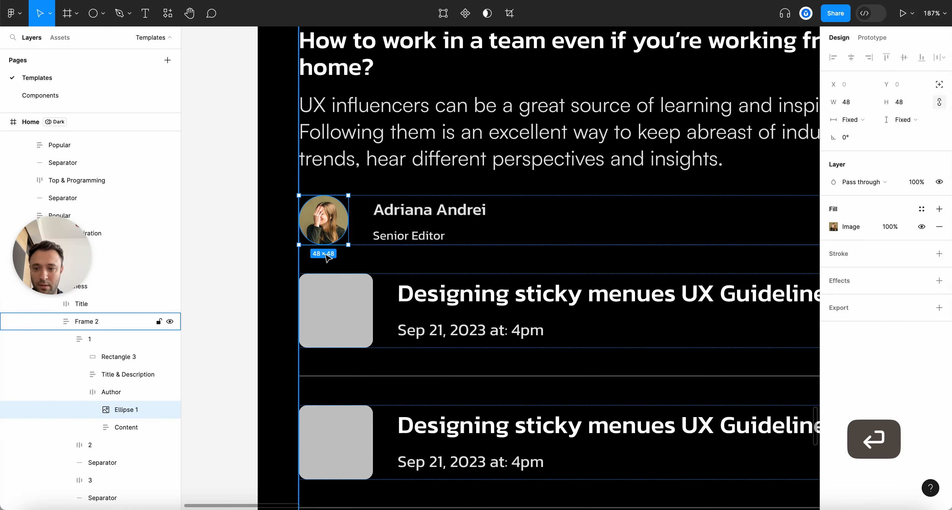
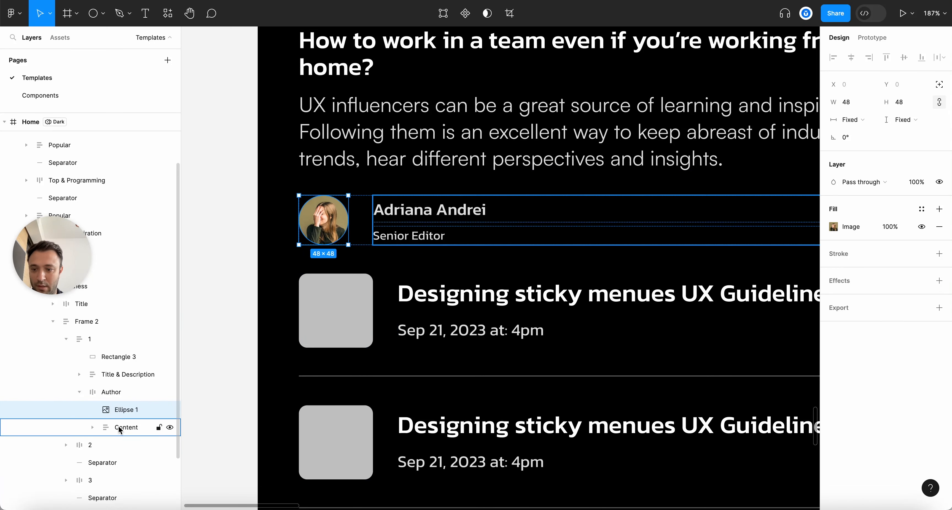
Raise the Senior Editor title to 16 and the author name to 18
{"action": "left_click", "coordinate": [465, 238], "text": "super"}
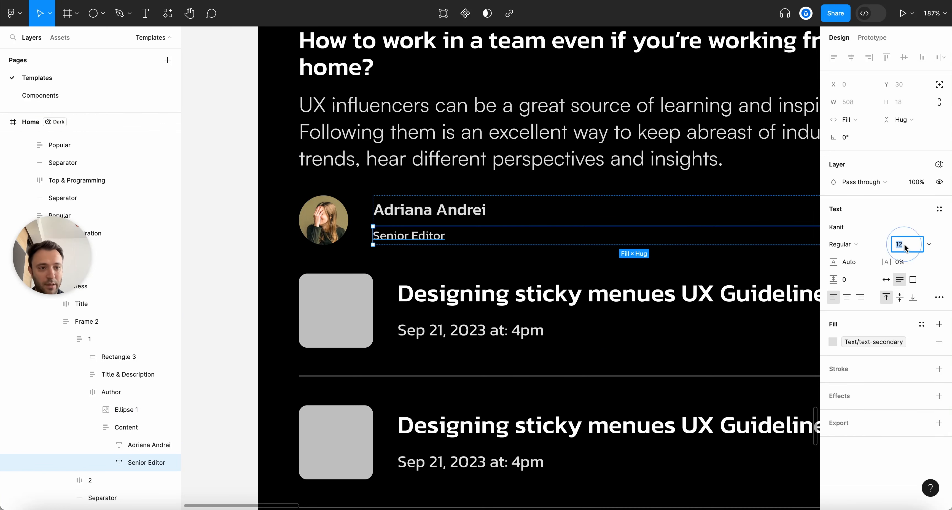
{"action": "key", "text": "Up"}
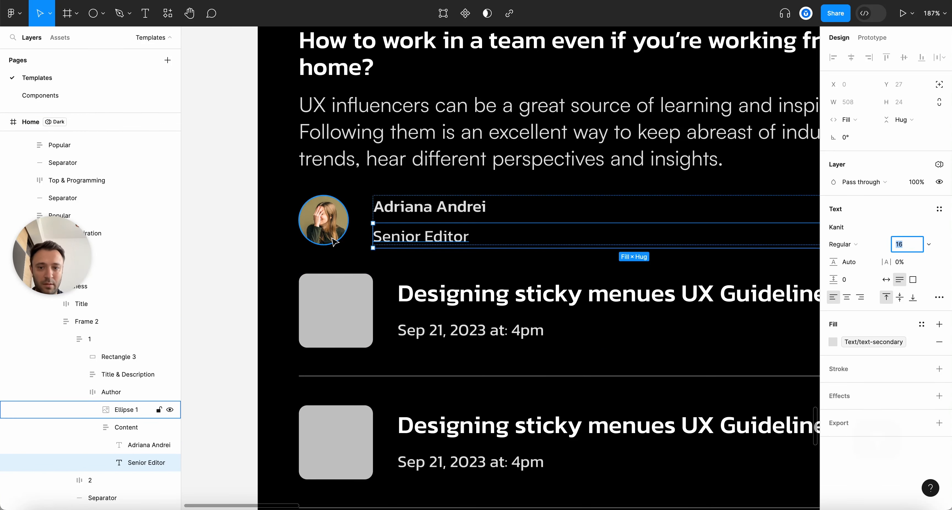
{"action": "left_click", "coordinate": [437, 202]}
{"action": "key", "text": "Up"}
{"action": "key", "text": "Up"}
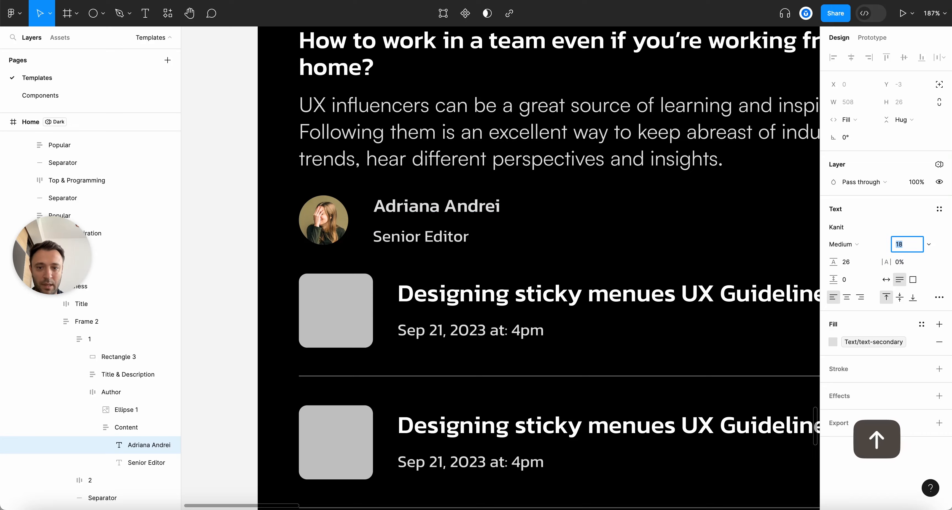
Collapse the Content layers, select the whole Author row, then select the Business and Lifestyle section frame
{"action": "scroll", "coordinate": [324, 293], "scroll_direction": "down", "scroll_amount": 5}
{"action": "left_click", "coordinate": [92, 427]}
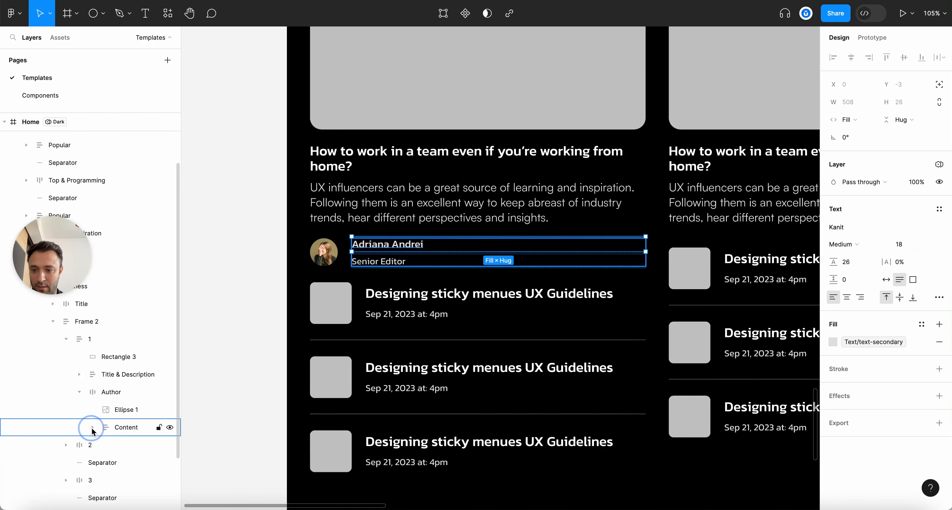
{"action": "left_click", "coordinate": [135, 425]}
{"action": "left_click", "coordinate": [126, 409]}
{"action": "left_click", "coordinate": [374, 247]}
{"action": "key", "text": "alt"}
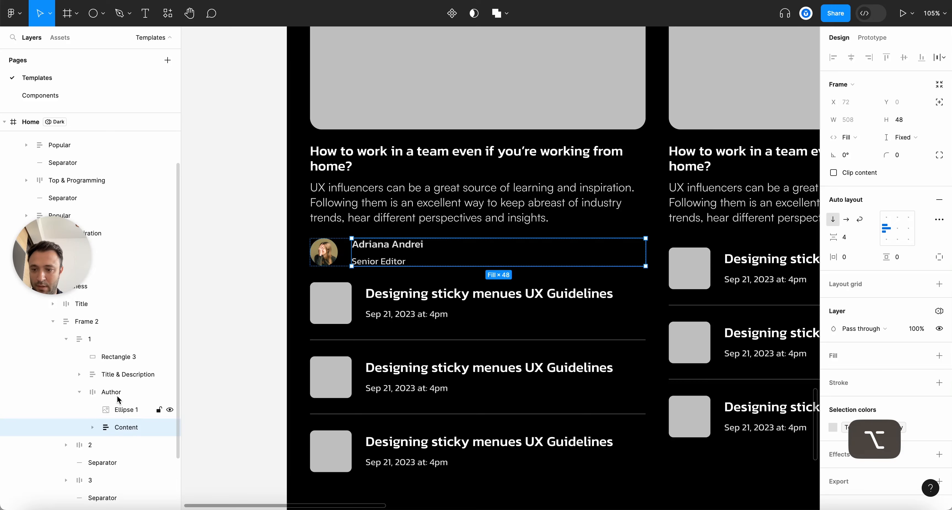
{"action": "left_click", "coordinate": [122, 399]}
{"action": "scroll", "coordinate": [298, 275], "scroll_direction": "down", "scroll_amount": 5}
{"action": "key", "text": "Escape"}
{"action": "left_click", "coordinate": [651, 230]}
Paste the Author row into Lifestyle card 4 and set the card height to Hug contents
{"action": "scroll", "coordinate": [685, 211], "scroll_direction": "up", "scroll_amount": 2}
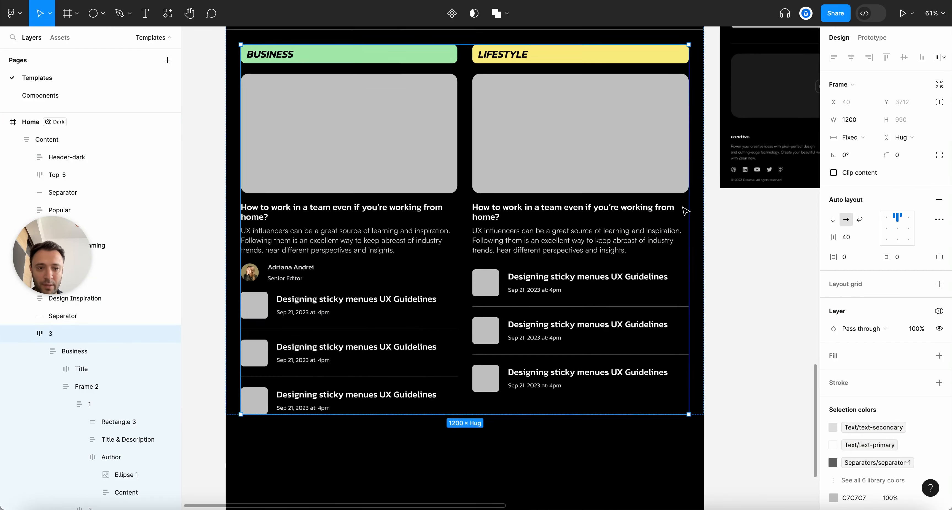
{"action": "scroll", "coordinate": [754, 255], "scroll_direction": "up", "scroll_amount": 2}
{"action": "left_click", "coordinate": [754, 255]}
{"action": "key", "text": "alt+l"}
{"action": "double_click", "coordinate": [553, 262]}
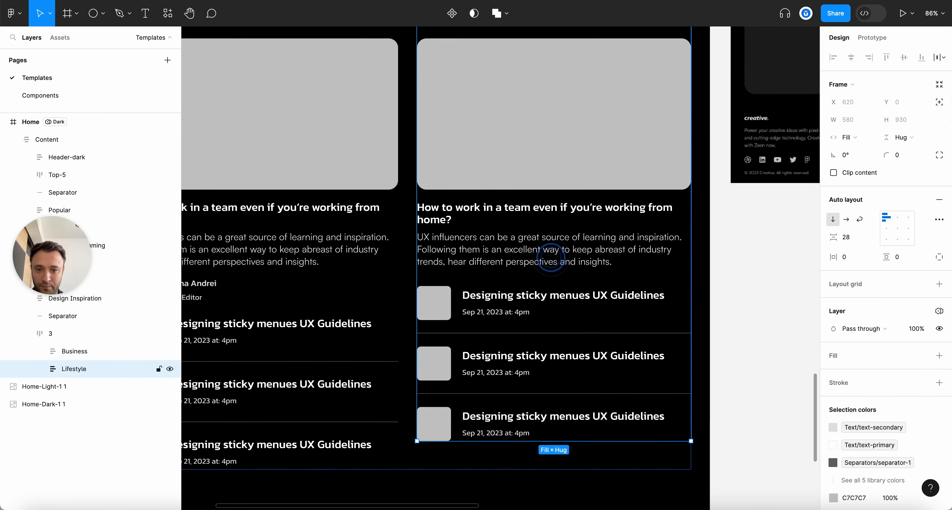
{"action": "double_click", "coordinate": [553, 262]}
{"action": "double_click", "coordinate": [553, 263]}
{"action": "key", "text": "super+v"}
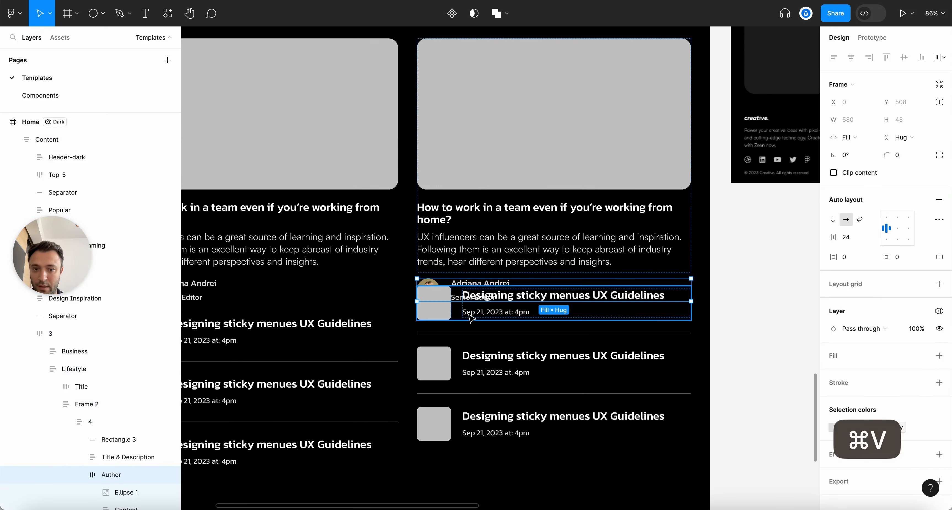
{"action": "left_click", "coordinate": [923, 137]}
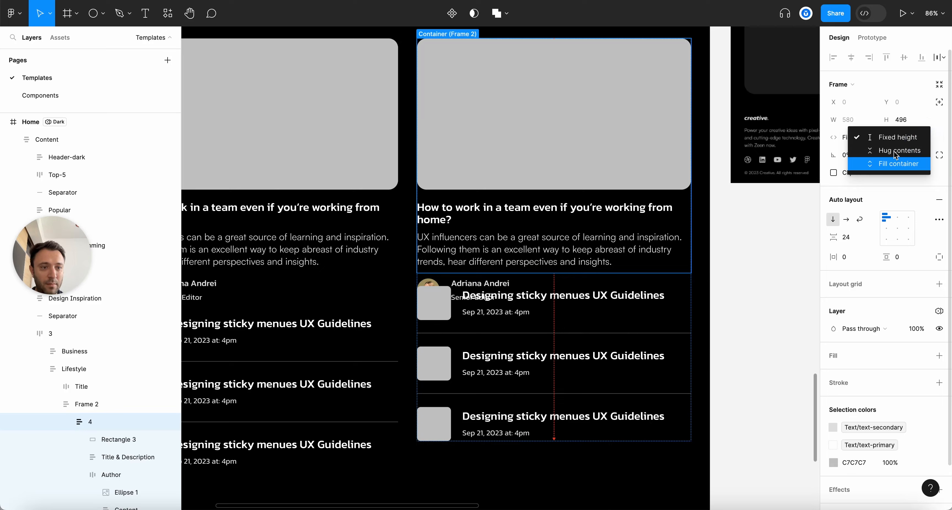
{"action": "left_click", "coordinate": [860, 223]}
Duplicate a Business divider line and place the copy just below the author row
{"action": "scroll", "coordinate": [679, 214], "scroll_direction": "down", "scroll_amount": 3}
{"action": "left_click", "coordinate": [739, 220]}
{"action": "scroll", "coordinate": [738, 220], "scroll_direction": "down", "scroll_amount": 5}
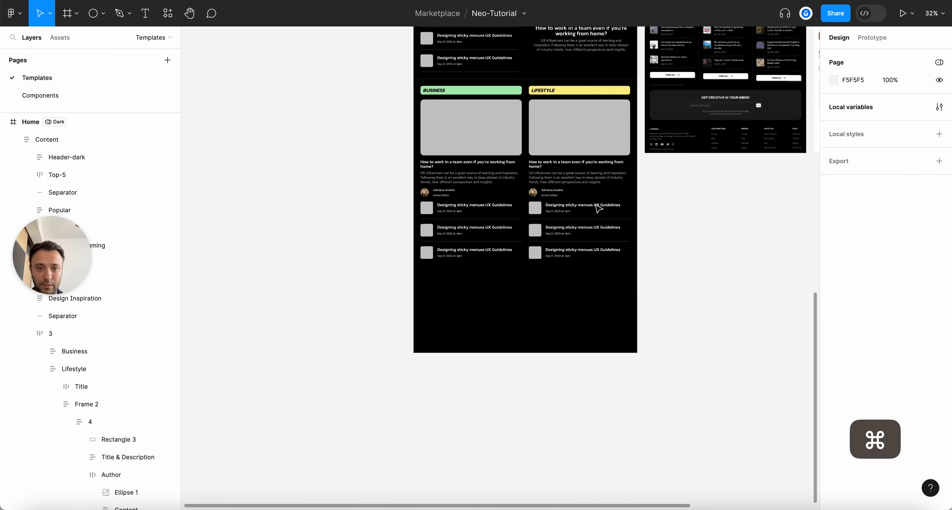
{"action": "scroll", "coordinate": [601, 206], "scroll_direction": "up", "scroll_amount": 5}
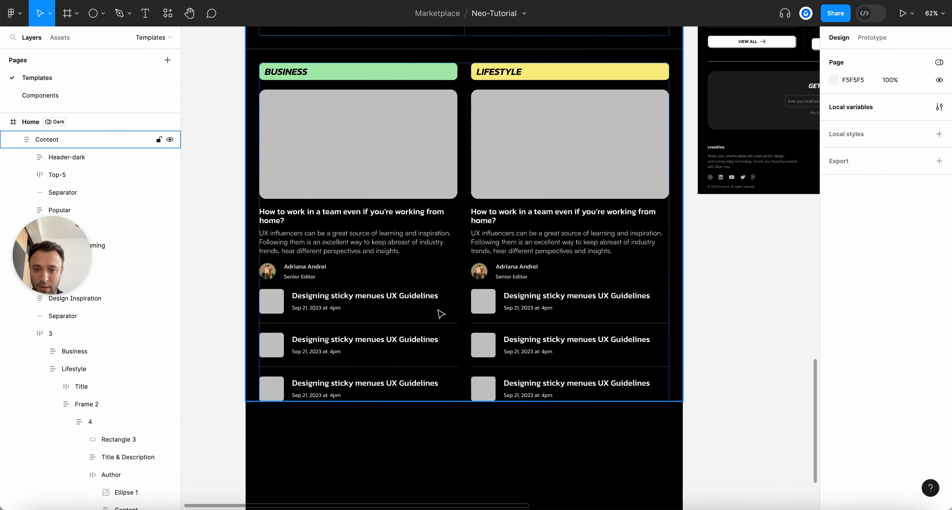
{"action": "left_click", "coordinate": [325, 323], "text": "super"}
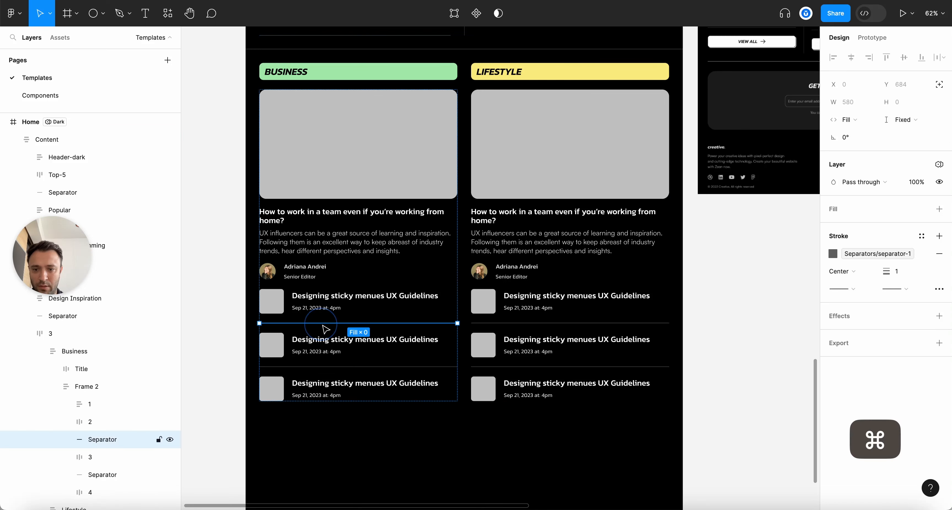
{"action": "key", "text": "super+d"}
{"action": "left_click_drag", "start_coordinate": [93, 441], "coordinate": [111, 423]}
Duplicate a Lifestyle divider line and place it below the Lifestyle author row
{"action": "left_click", "coordinate": [584, 298]}
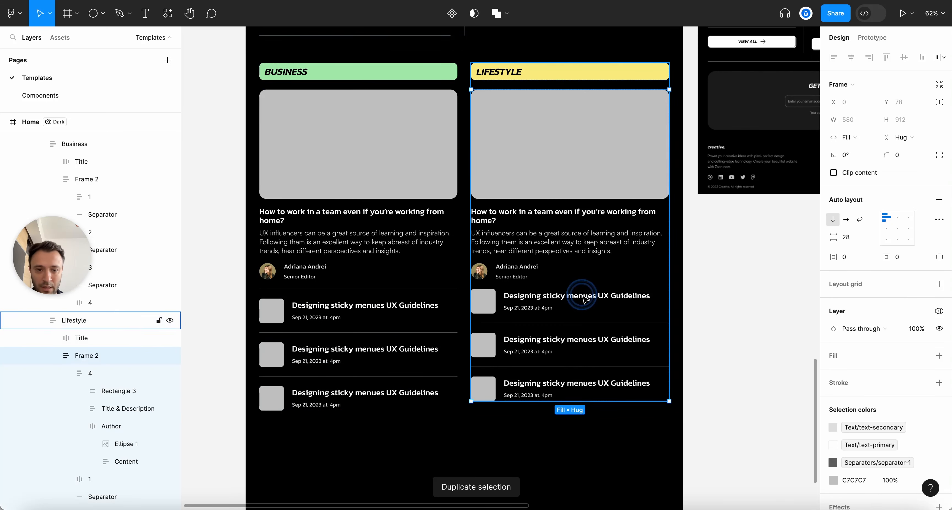
{"action": "left_click", "coordinate": [584, 298]}
{"action": "scroll", "coordinate": [58, 429], "scroll_direction": "down", "scroll_amount": 1}
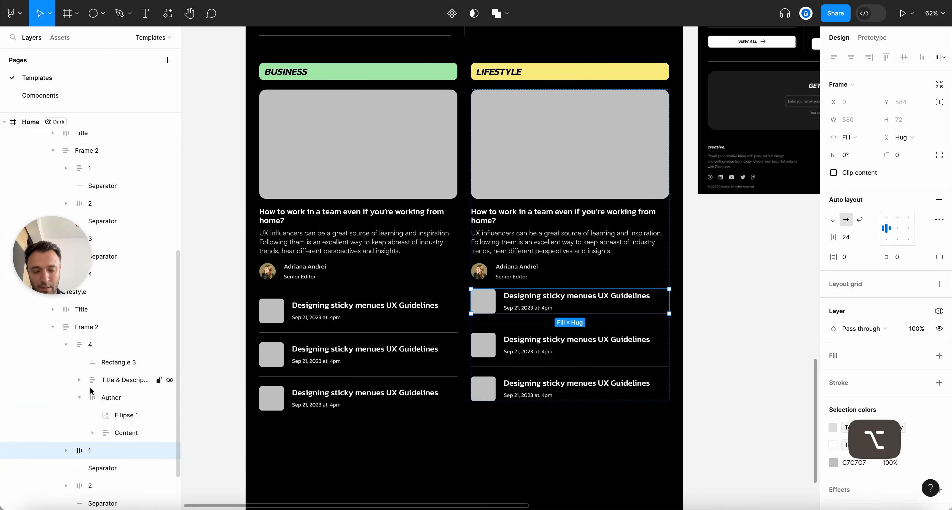
{"action": "key", "text": "alt+l"}
{"action": "left_click", "coordinate": [612, 160]}
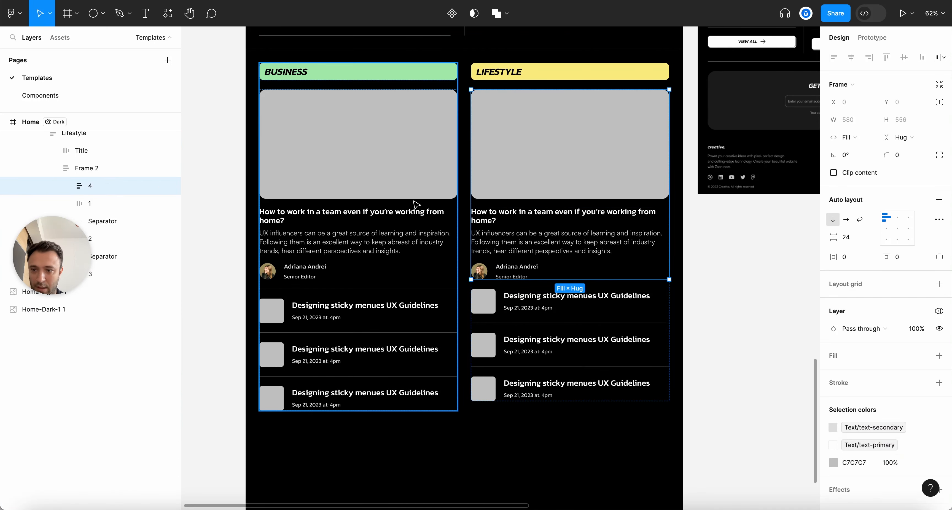
{"action": "left_click", "coordinate": [104, 228]}
{"action": "key", "text": "super+d"}
{"action": "left_click_drag", "start_coordinate": [106, 239], "coordinate": [105, 195]}
{"action": "left_click", "coordinate": [694, 299]}
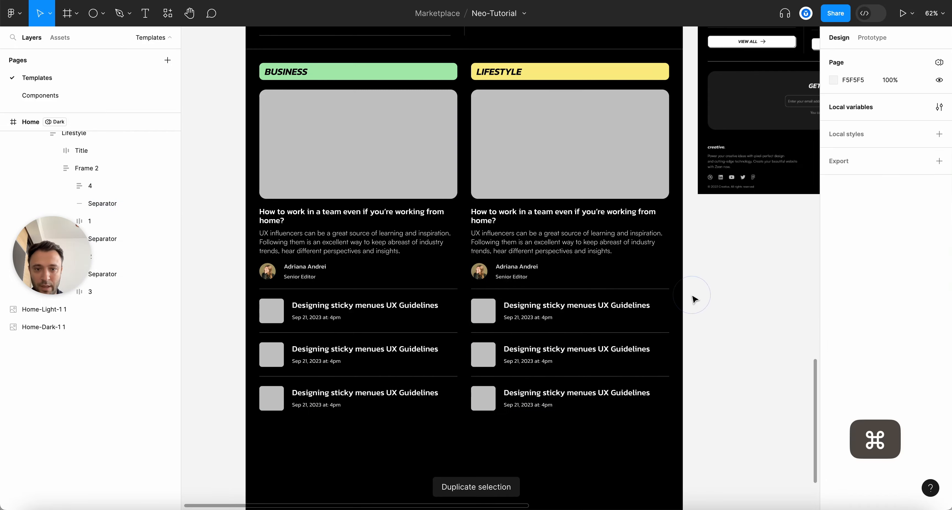
{"action": "scroll", "coordinate": [702, 288], "scroll_direction": "down", "scroll_amount": 5}
Ungroup the name-and-title frame so both texts sit directly in the Business Author row
{"action": "scroll", "coordinate": [589, 101], "scroll_direction": "up", "scroll_amount": 5}
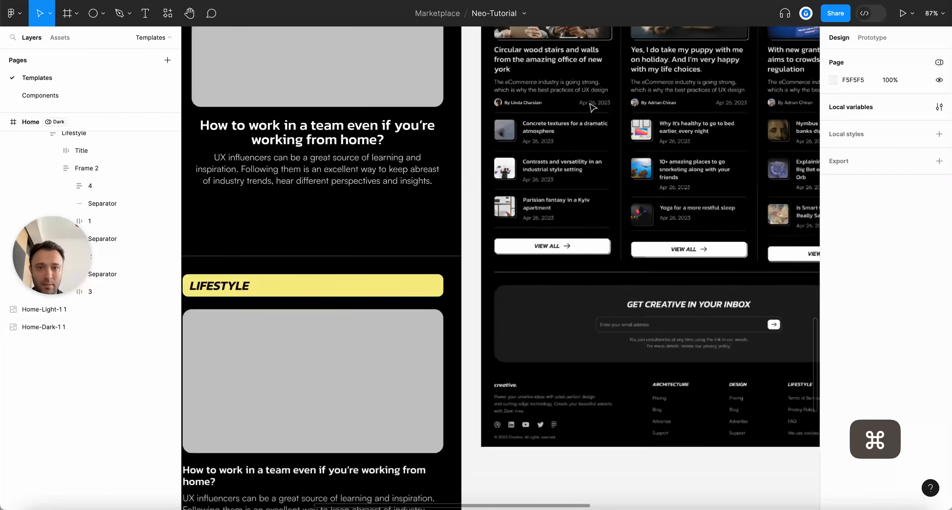
{"action": "scroll", "coordinate": [650, 105], "scroll_direction": "up", "scroll_amount": 5}
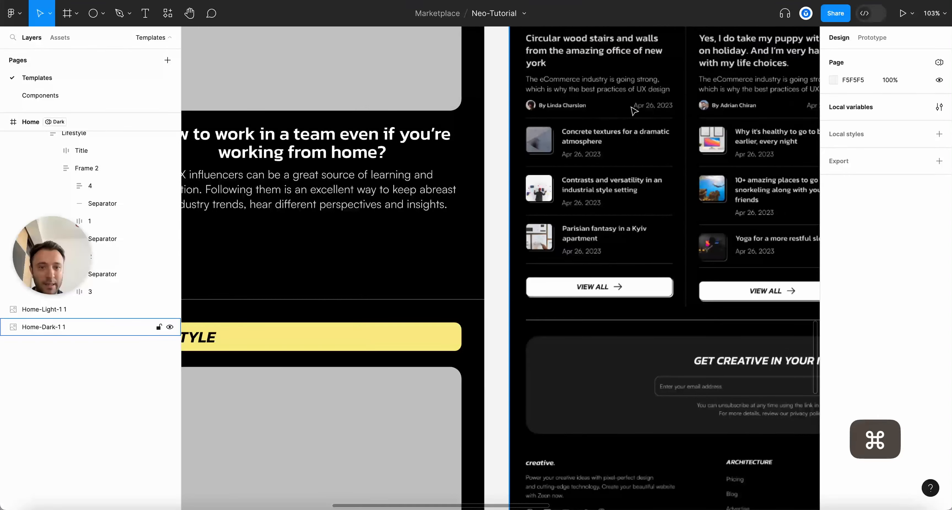
{"action": "scroll", "coordinate": [700, 109], "scroll_direction": "down", "scroll_amount": 5}
{"action": "scroll", "coordinate": [570, 249], "scroll_direction": "up", "scroll_amount": 5}
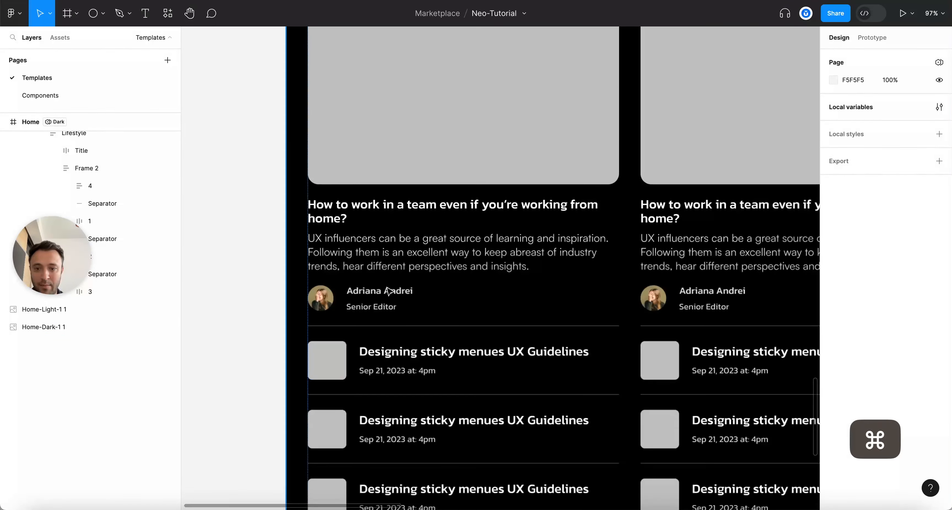
{"action": "left_click", "coordinate": [388, 291]}
{"action": "double_click", "coordinate": [386, 286]}
{"action": "double_click", "coordinate": [384, 290]}
{"action": "double_click", "coordinate": [384, 290]}
{"action": "double_click", "coordinate": [383, 292]}
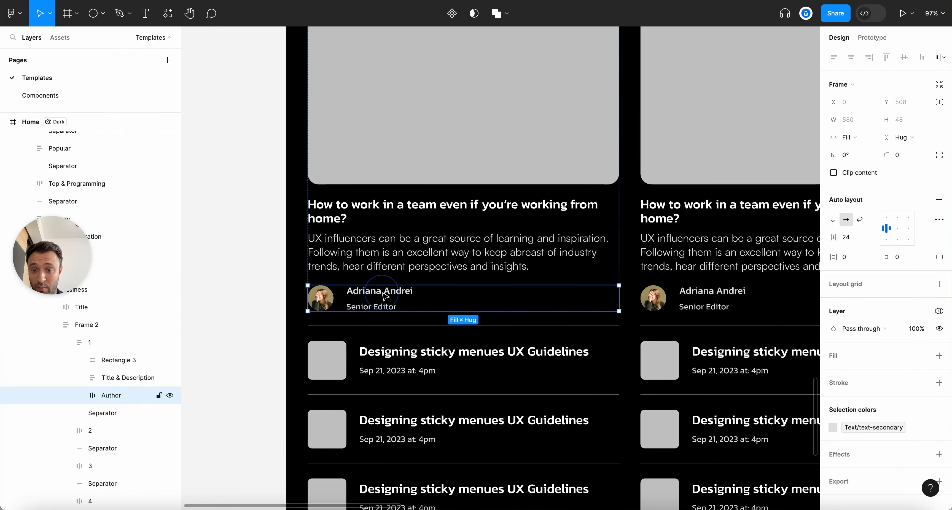
{"action": "double_click", "coordinate": [382, 293]}
{"action": "key", "text": "shift+super+g"}
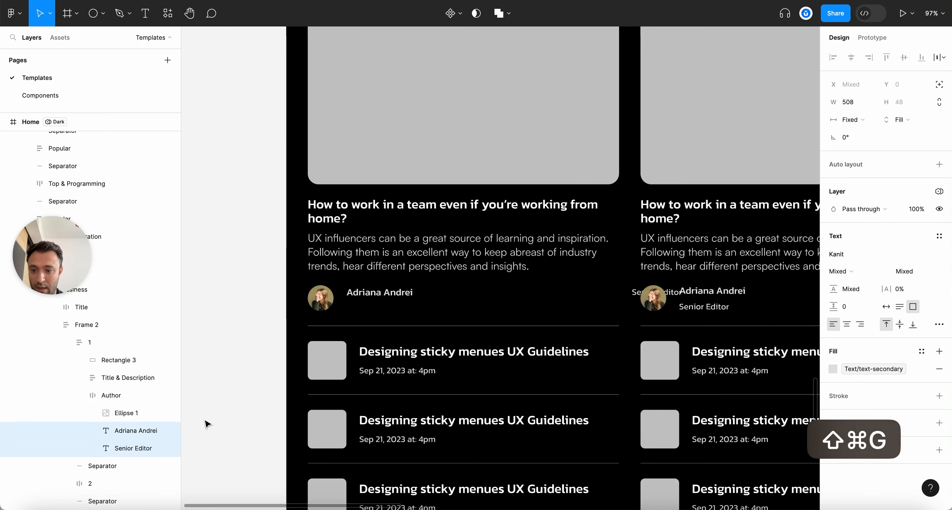
Set the author name text to Fill width and Hug height
{"action": "left_click", "coordinate": [382, 298], "text": "super"}
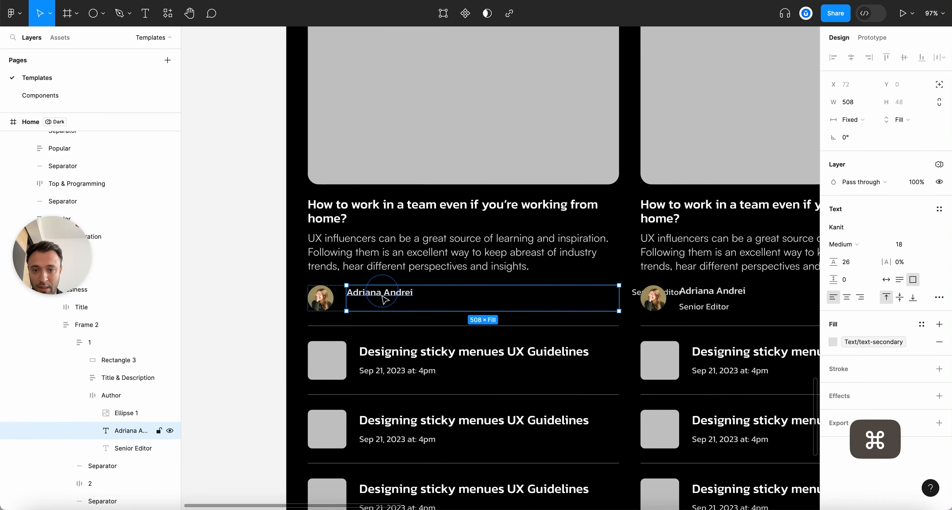
{"action": "left_click", "coordinate": [860, 120]}
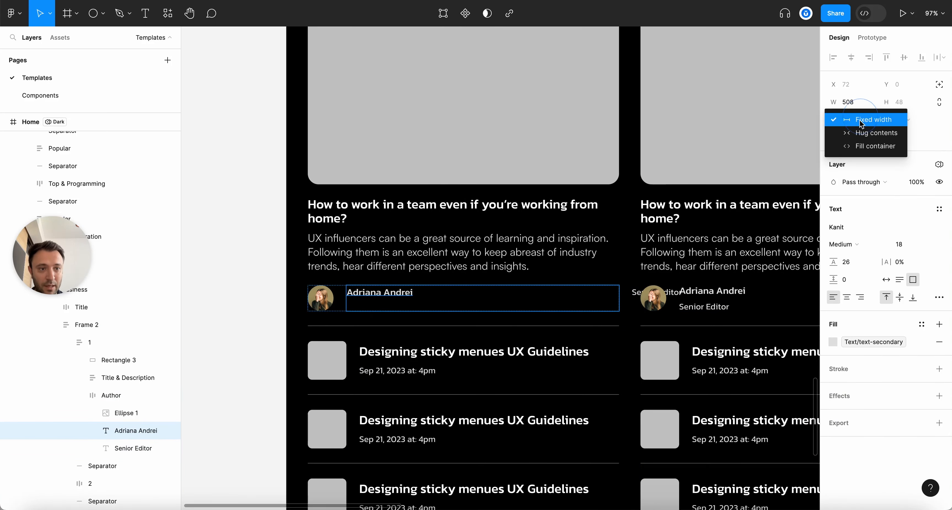
{"action": "left_click", "coordinate": [854, 146]}
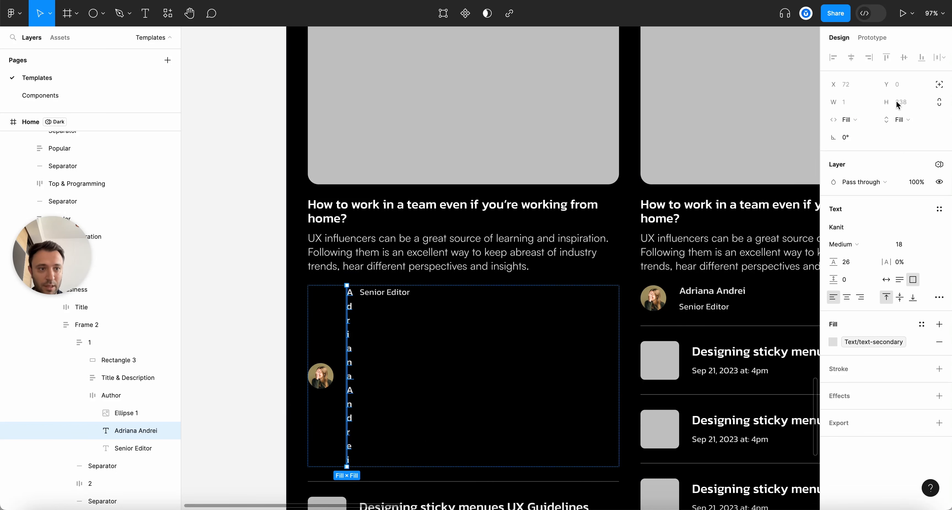
{"action": "left_click", "coordinate": [899, 117]}
{"action": "left_click", "coordinate": [896, 110]}
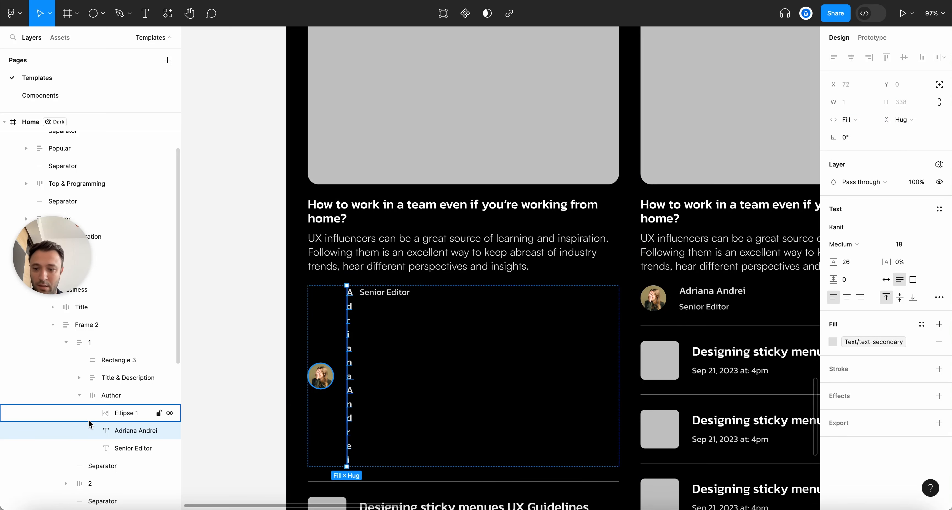
Set the Senior Editor title to Fill width and Hug height, and right-align it
{"action": "left_click", "coordinate": [123, 450]}
{"action": "left_click", "coordinate": [850, 119]}
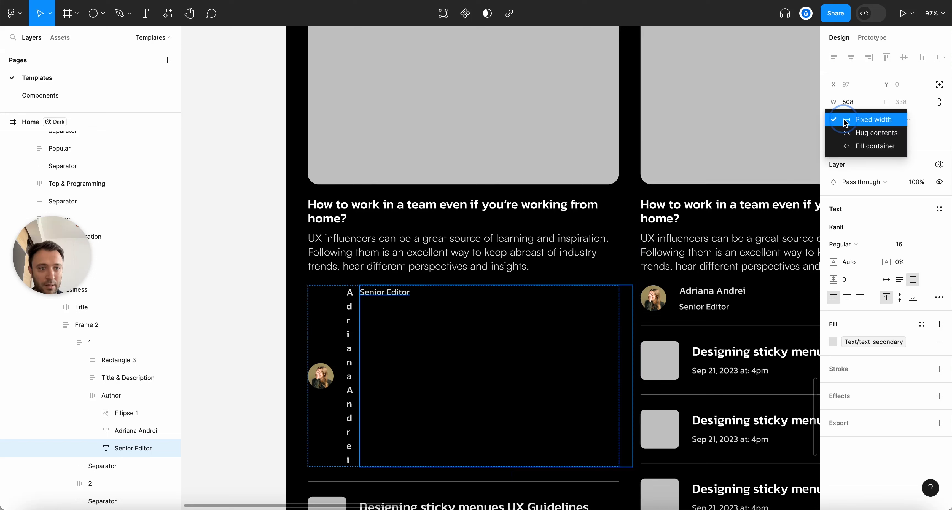
{"action": "left_click", "coordinate": [850, 146]}
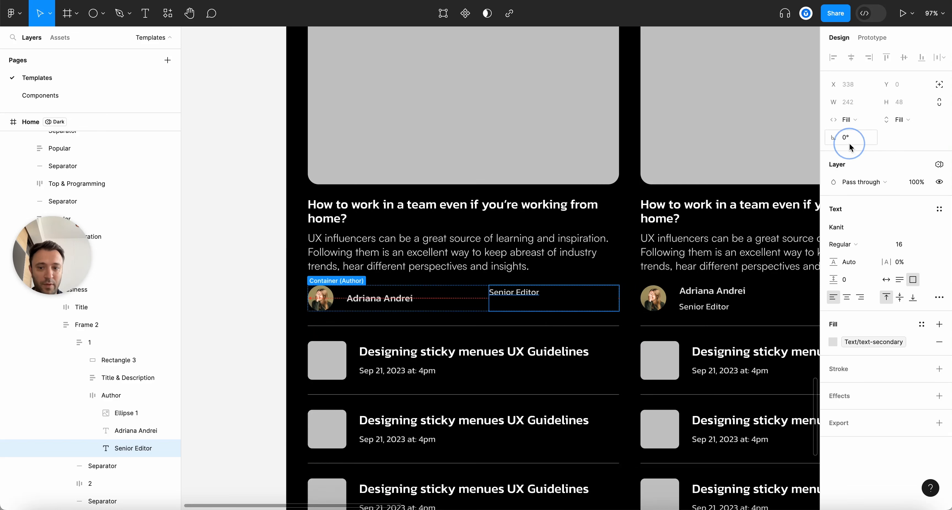
{"action": "left_click", "coordinate": [897, 121]}
{"action": "left_click", "coordinate": [896, 107]}
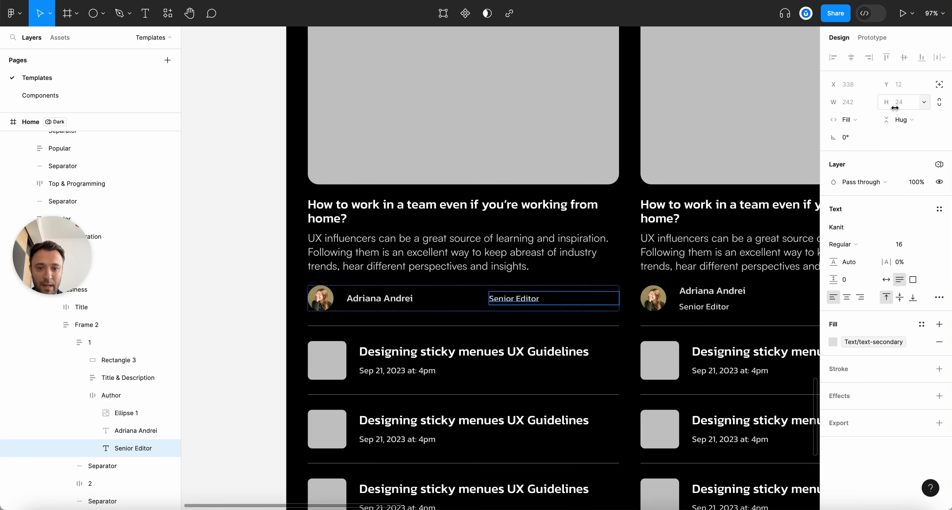
{"action": "left_click", "coordinate": [860, 298]}
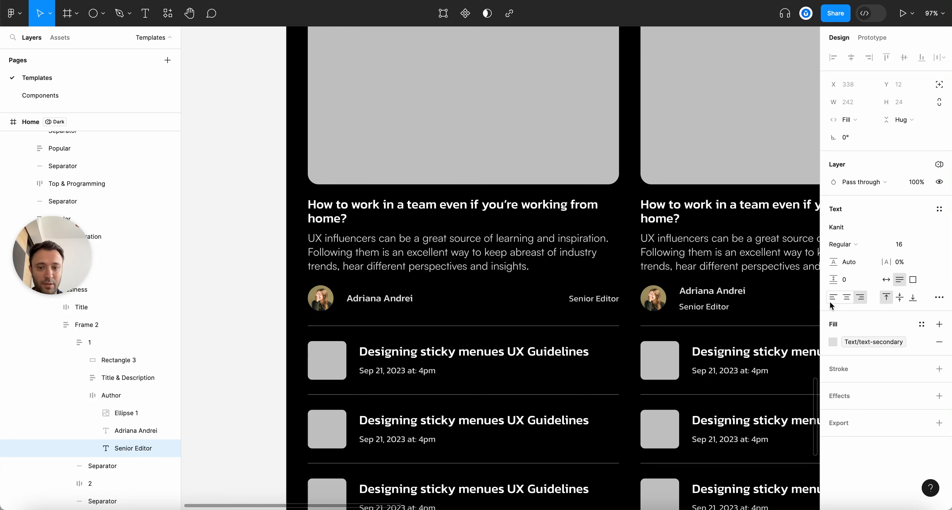
{"action": "left_click", "coordinate": [370, 298]}
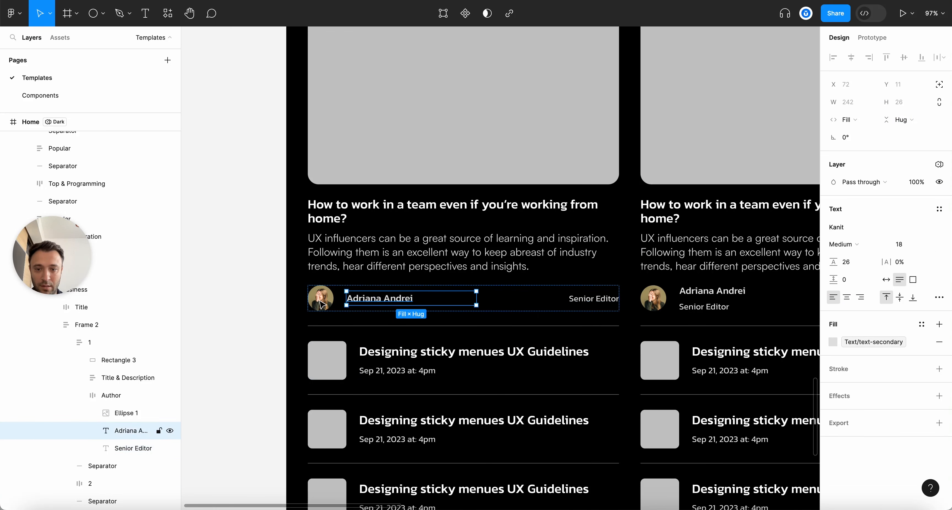
{"action": "left_click", "coordinate": [316, 304]}
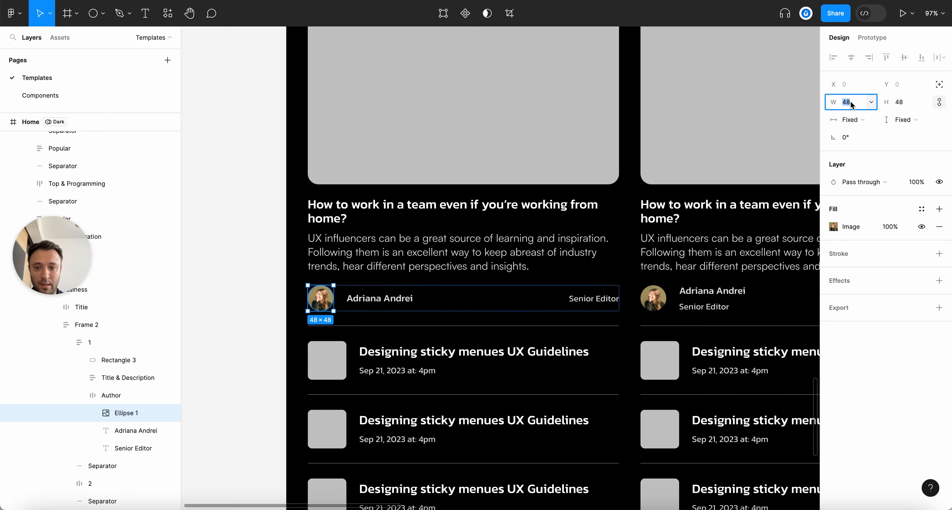
Resize the avatar to 40×40 and reduce the Author row spacing to 16
{"action": "type", "text": "42"}
{"action": "key", "text": "Return"}
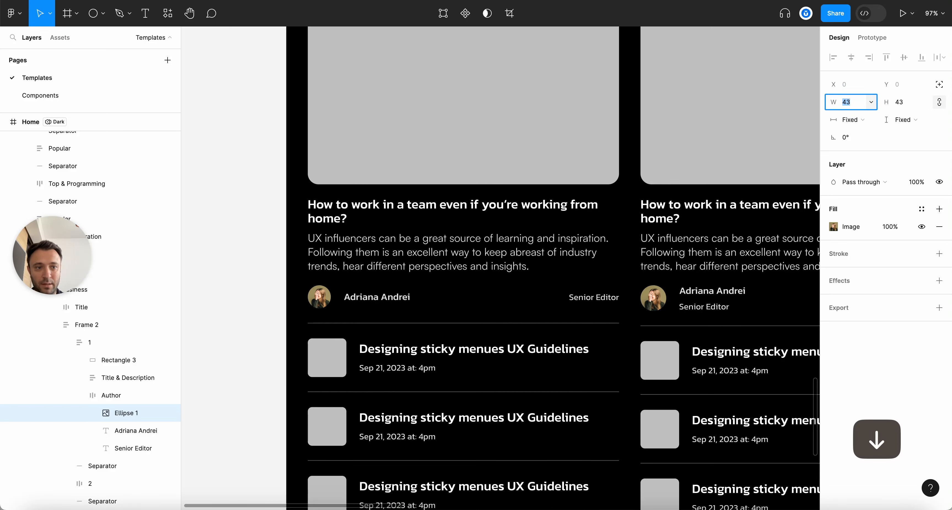
{"action": "type", "text": "40"}
{"action": "key", "text": "Return"}
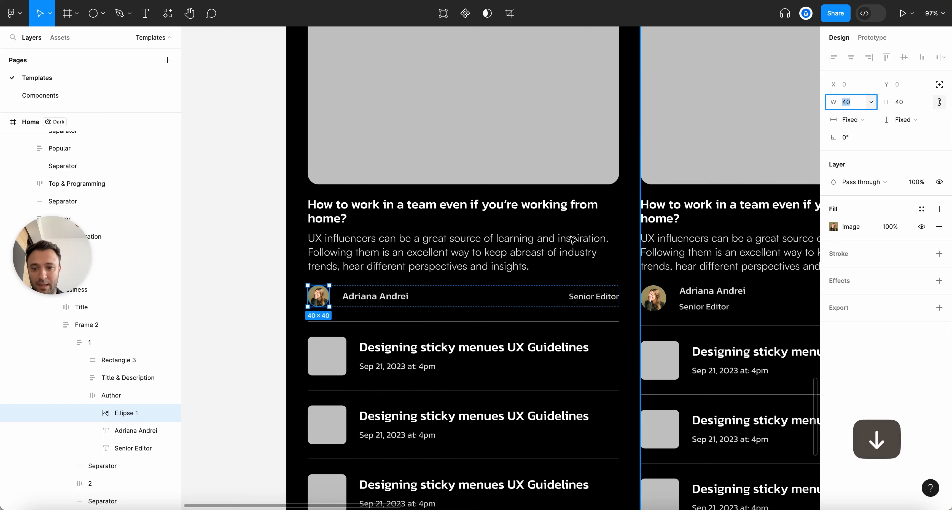
{"action": "scroll", "coordinate": [299, 307], "scroll_direction": "up", "scroll_amount": 3}
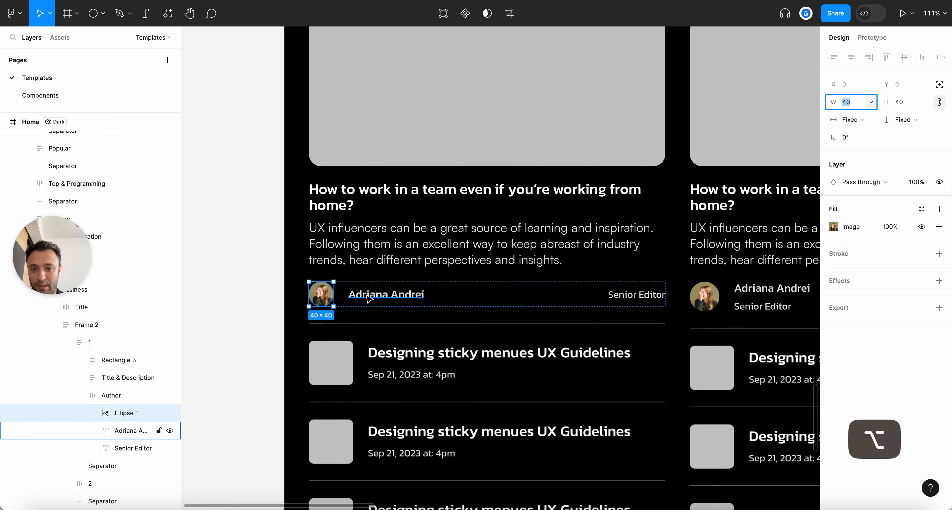
{"action": "left_click", "coordinate": [367, 298]}
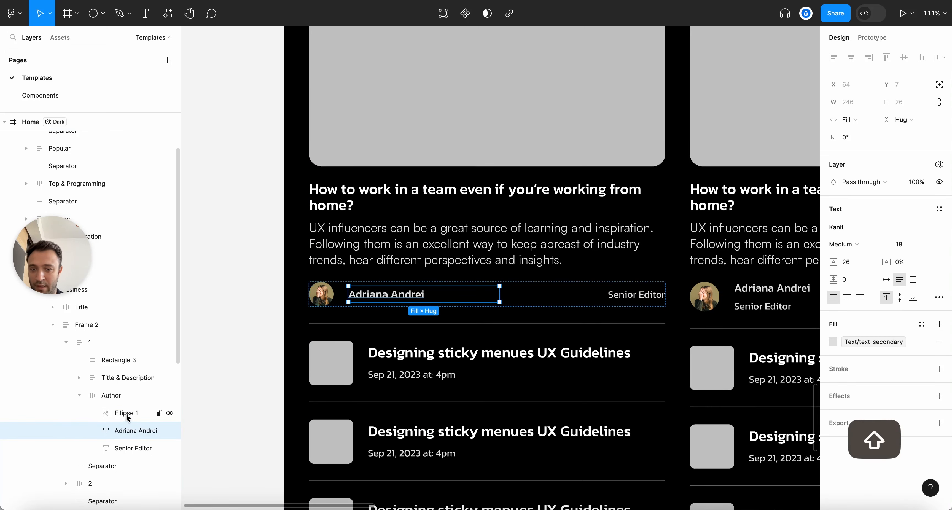
{"action": "left_click", "coordinate": [115, 395]}
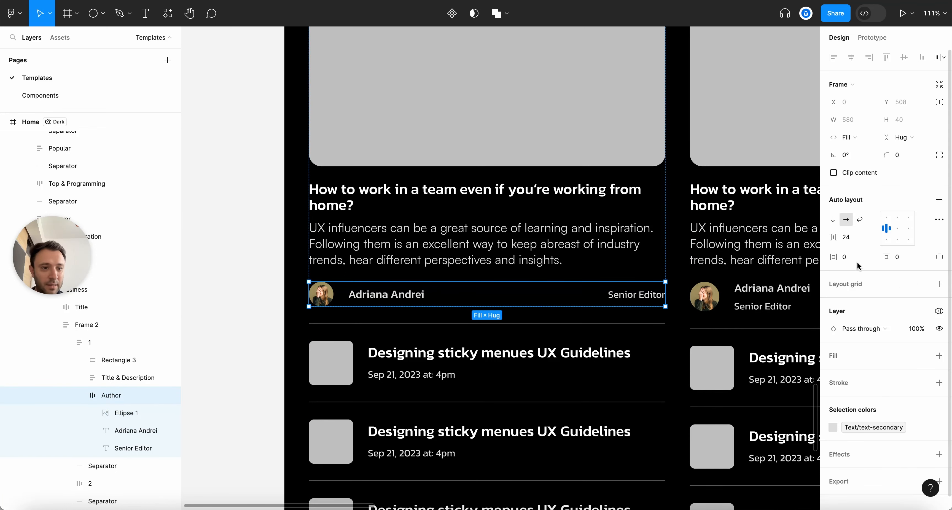
{"action": "key", "text": "Down"}
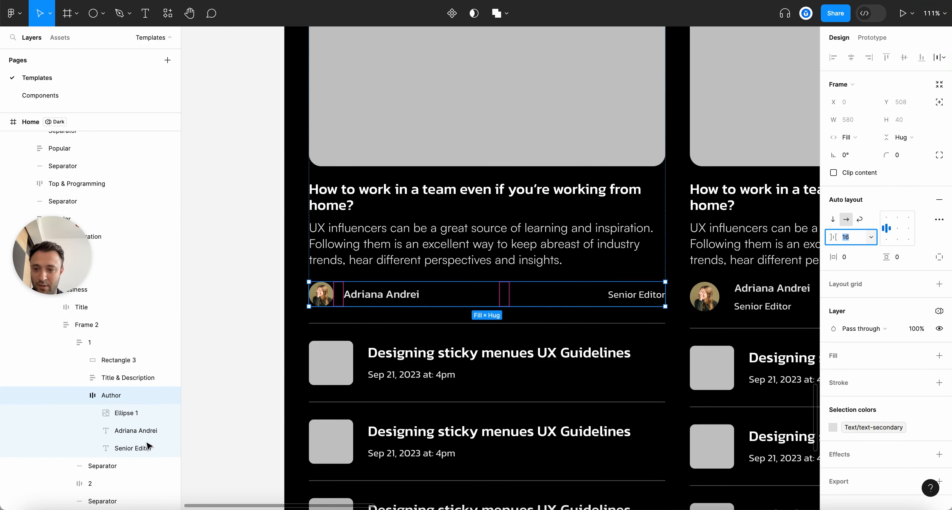
Copy the Author row into the Lifestyle card and delete its old nested author row
{"action": "left_click", "coordinate": [80, 395]}
{"action": "key", "text": "super+c"}
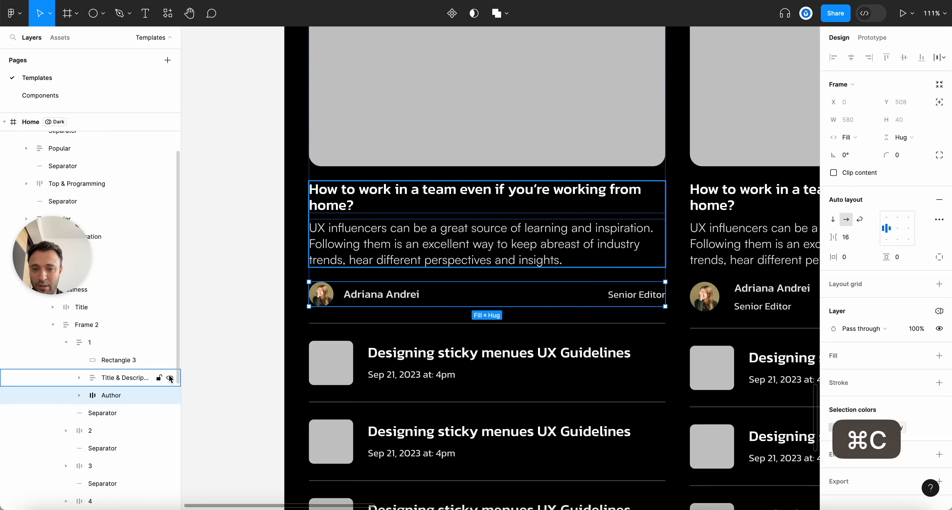
{"action": "left_click", "coordinate": [251, 323]}
{"action": "key", "text": "alt+l"}
{"action": "scroll", "coordinate": [637, 323], "scroll_direction": "down", "scroll_amount": 5}
{"action": "scroll", "coordinate": [640, 323], "scroll_direction": "up", "scroll_amount": 5}
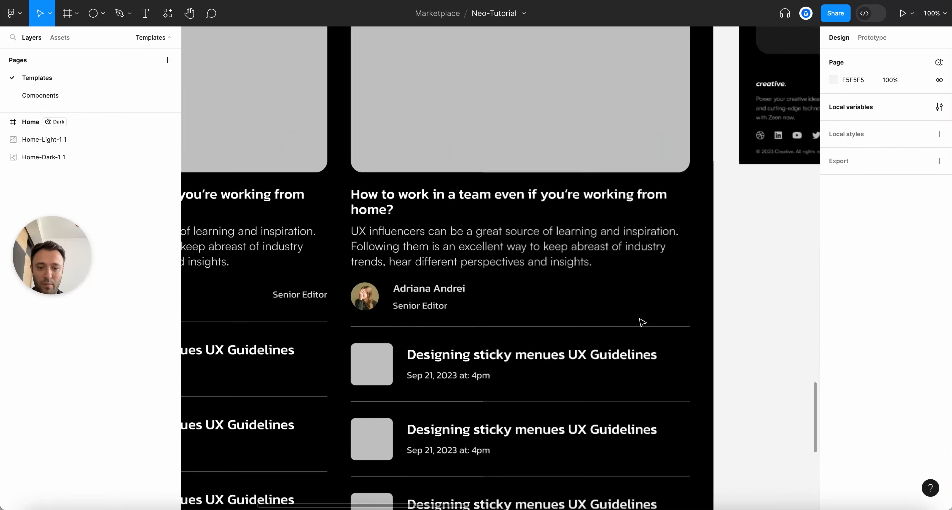
{"action": "left_click", "coordinate": [421, 293]}
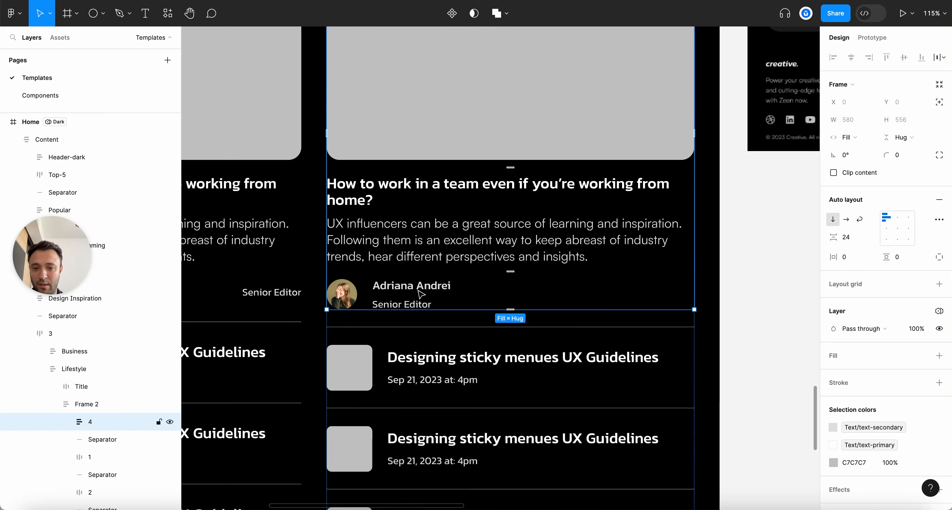
{"action": "double_click", "coordinate": [422, 294]}
{"action": "key", "text": "super+v"}
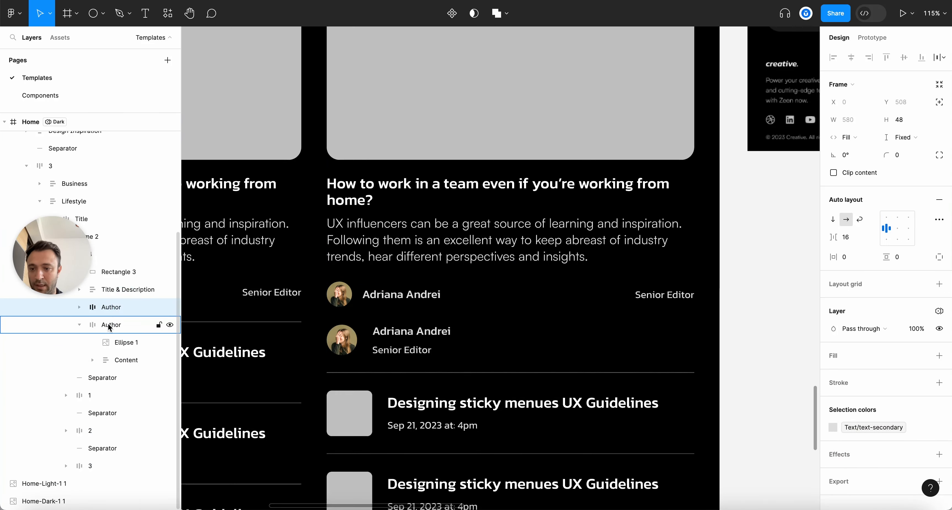
{"action": "key", "text": "BackSpace"}
{"action": "scroll", "coordinate": [337, 302], "scroll_direction": "down", "scroll_amount": 5}
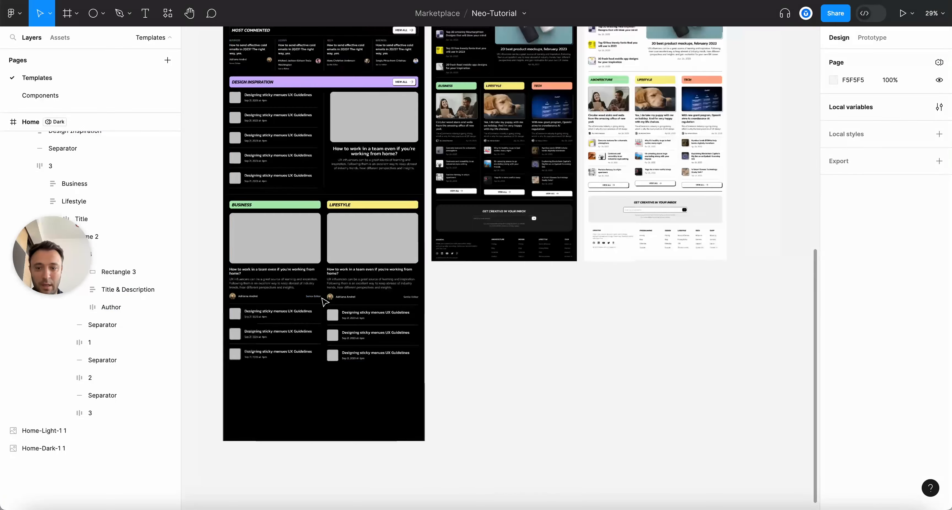
{"action": "scroll", "coordinate": [489, 318], "scroll_direction": "up", "scroll_amount": 3}
Duplicate the Lifestyle card into a third column and rename the layer Tech
{"action": "scroll", "coordinate": [488, 318], "scroll_direction": "up", "scroll_amount": 1}
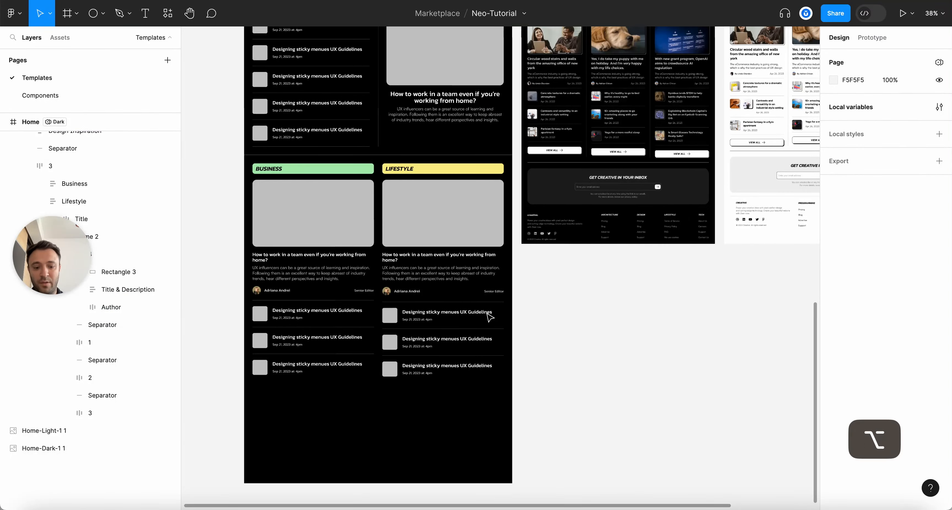
{"action": "key", "text": "alt+l"}
{"action": "scroll", "coordinate": [263, 206], "scroll_direction": "up", "scroll_amount": 3}
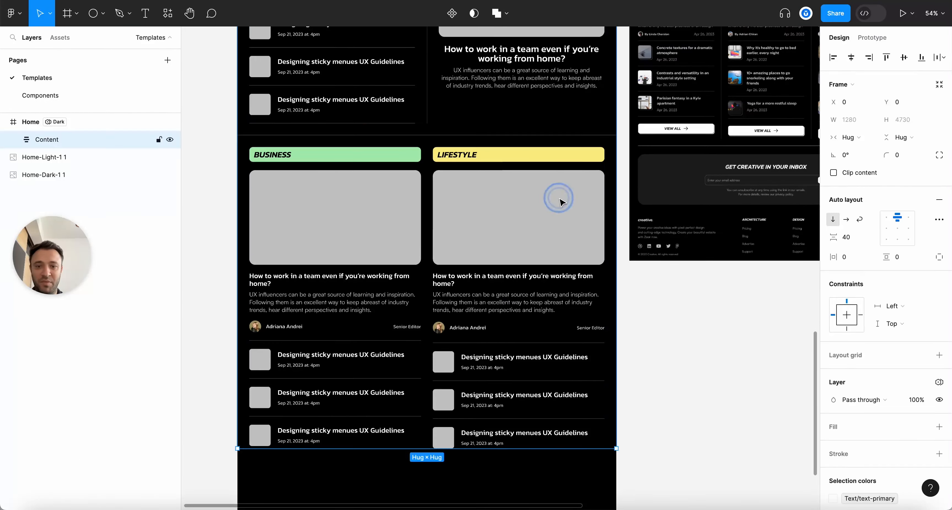
{"action": "double_click", "coordinate": [559, 199]}
{"action": "left_click", "coordinate": [560, 200]}
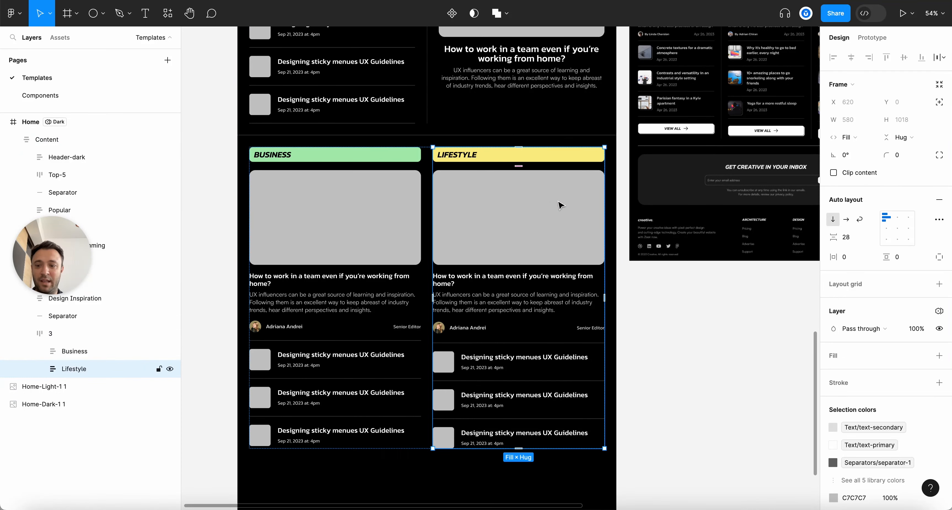
{"action": "key", "text": "super+d"}
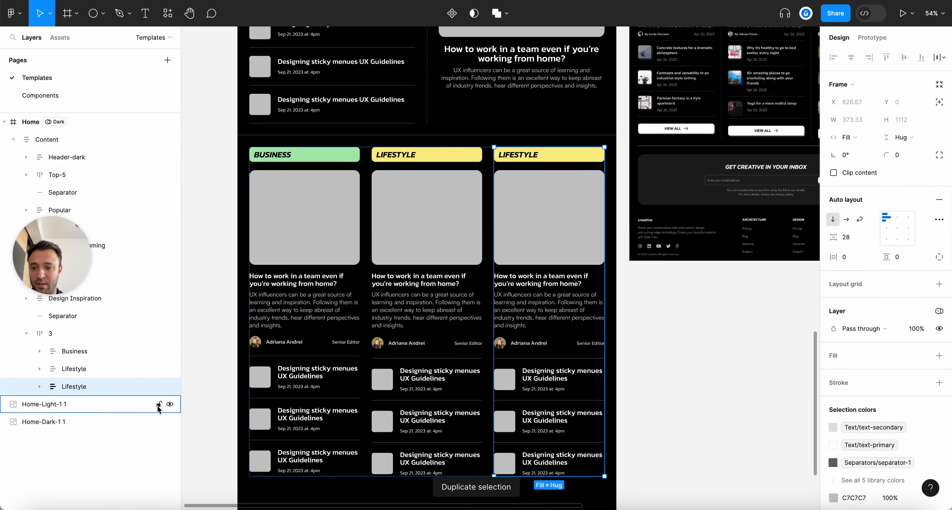
{"action": "scroll", "coordinate": [560, 262], "scroll_direction": "up", "scroll_amount": 7}
{"action": "scroll", "coordinate": [560, 262], "scroll_direction": "right", "scroll_amount": 3}
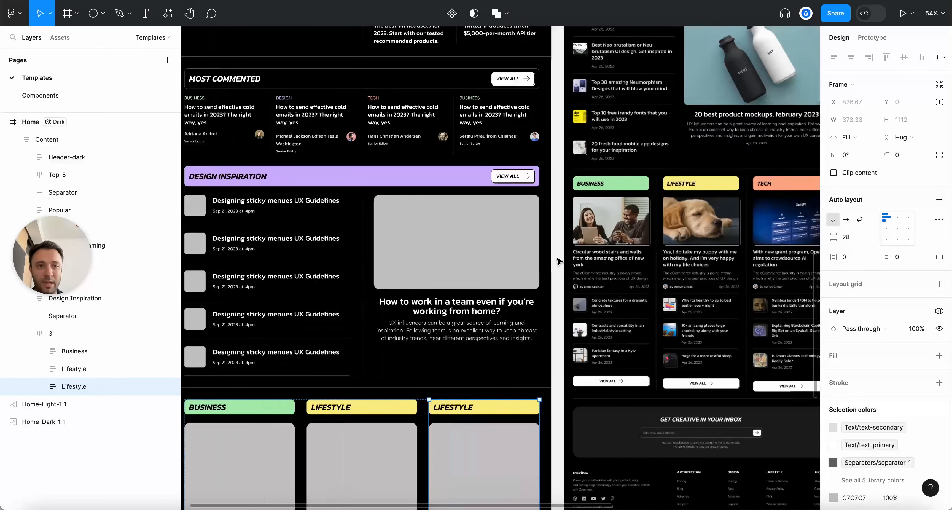
{"action": "scroll", "coordinate": [566, 261], "scroll_direction": "left", "scroll_amount": 4}
{"action": "scroll", "coordinate": [566, 262], "scroll_direction": "down", "scroll_amount": 5}
{"action": "double_click", "coordinate": [74, 386]}
{"action": "type", "text": "Tech"}
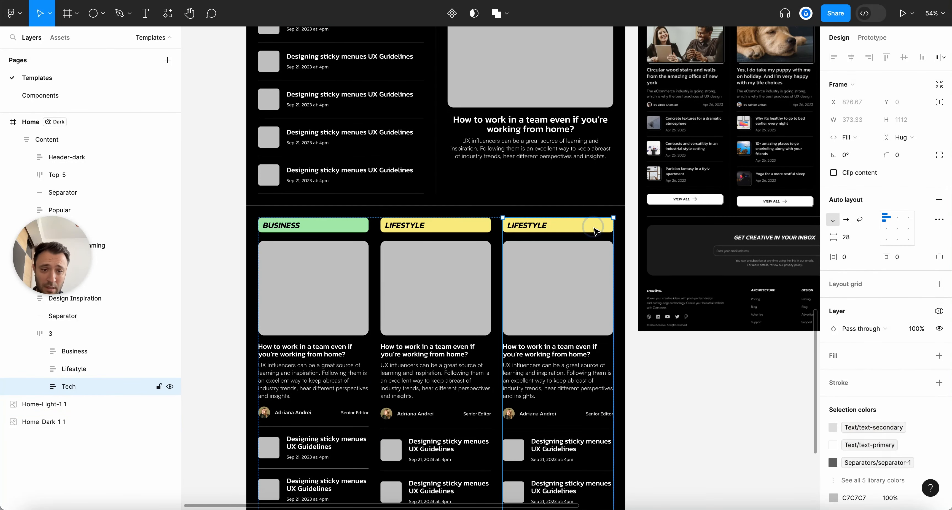
Fill the third label with surface-orange and the middle LIFESTYLE label with surface-yellow
{"action": "left_click", "coordinate": [602, 224]}
{"action": "left_click", "coordinate": [833, 373]}
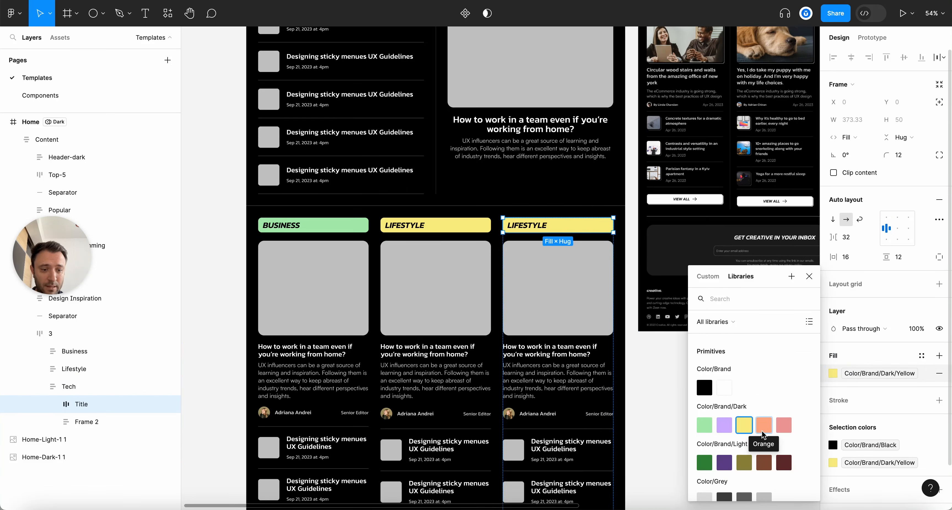
{"action": "type", "text": "surface"}
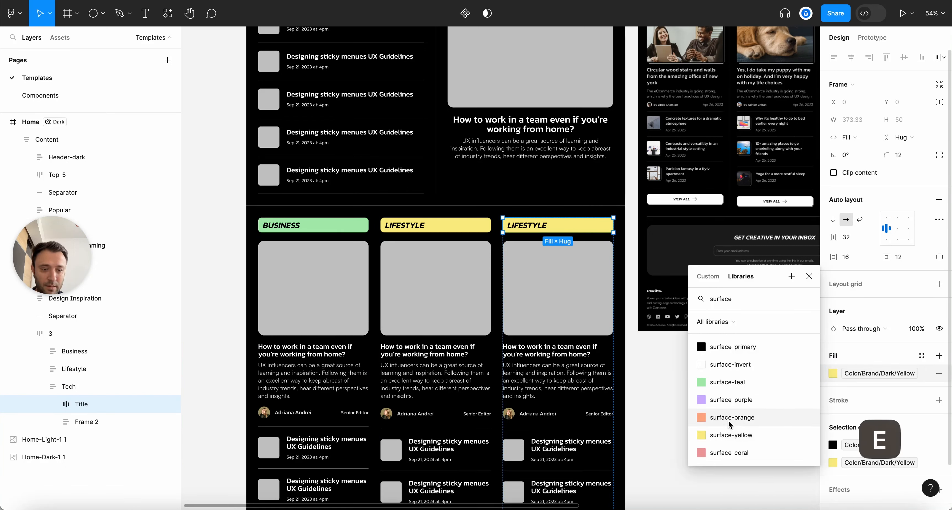
{"action": "left_click", "coordinate": [732, 417]}
{"action": "left_click", "coordinate": [441, 221]}
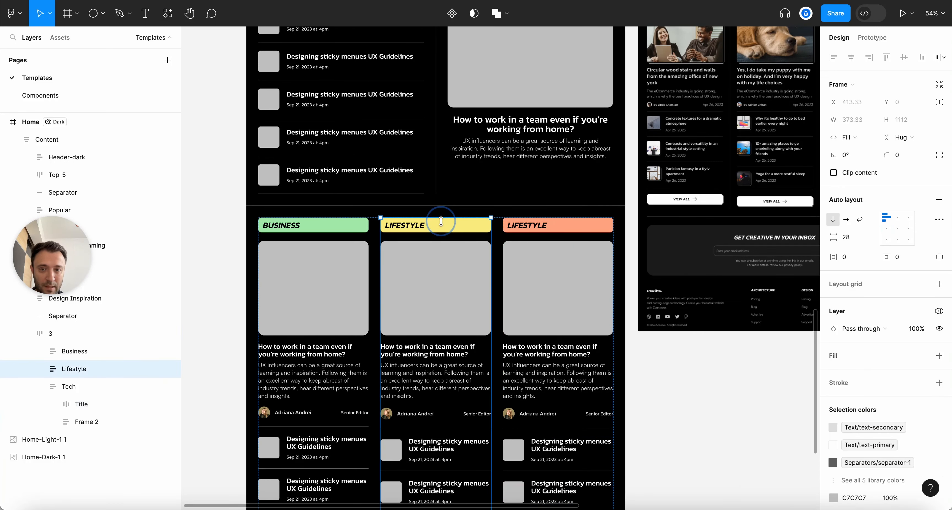
{"action": "left_click", "coordinate": [457, 226]}
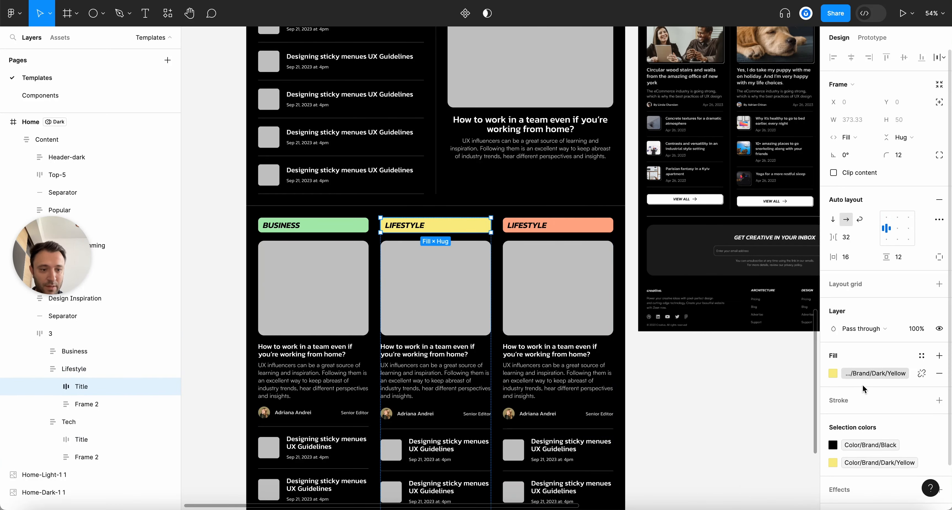
{"action": "left_click", "coordinate": [833, 372]}
{"action": "type", "text": "surface"}
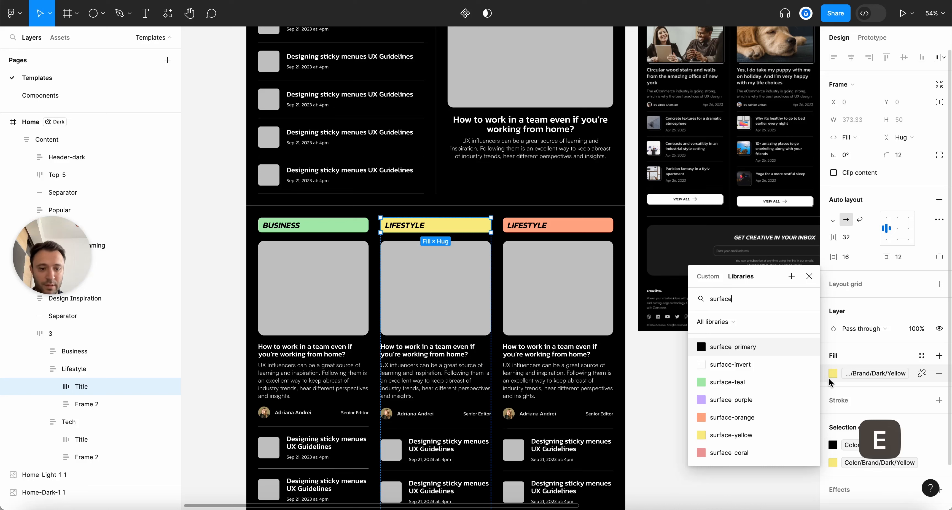
{"action": "left_click", "coordinate": [730, 418]}
{"action": "left_click", "coordinate": [834, 374]}
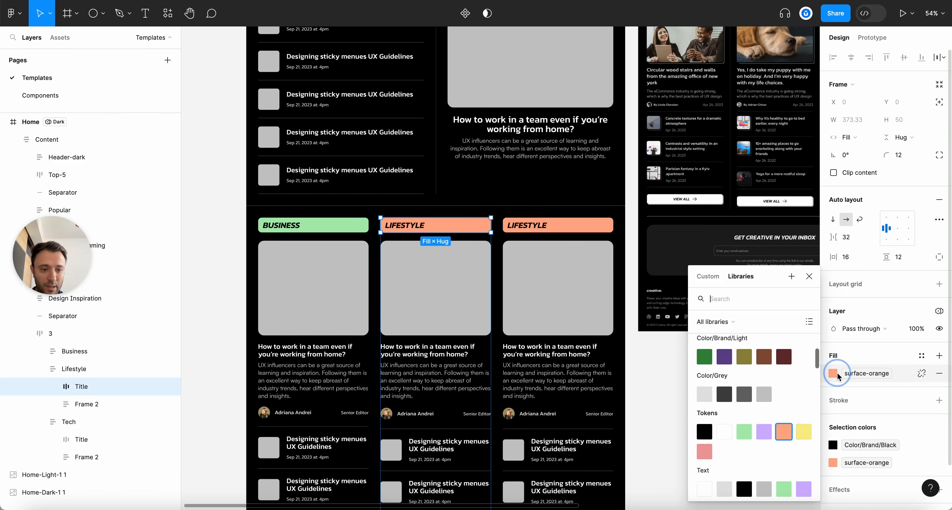
{"action": "type", "text": "surface"}
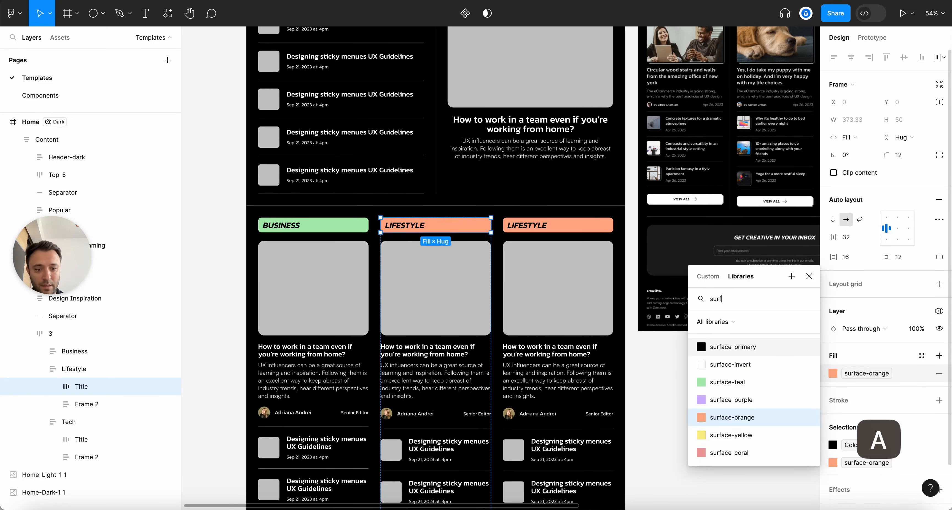
{"action": "left_click", "coordinate": [731, 435]}
Fill the BUSINESS label with surface-teal
{"action": "left_click", "coordinate": [74, 351]}
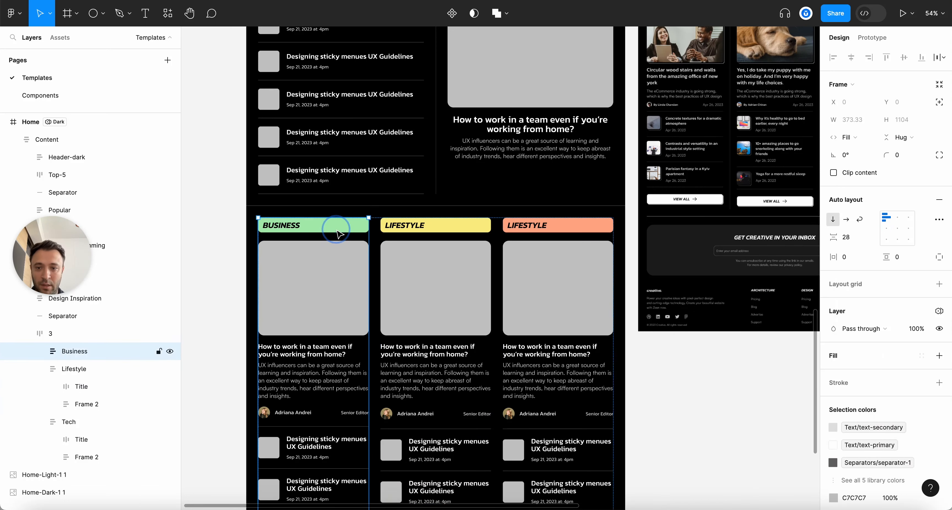
{"action": "left_click", "coordinate": [314, 225]}
{"action": "left_click", "coordinate": [833, 373]}
{"action": "type", "text": "bs"}
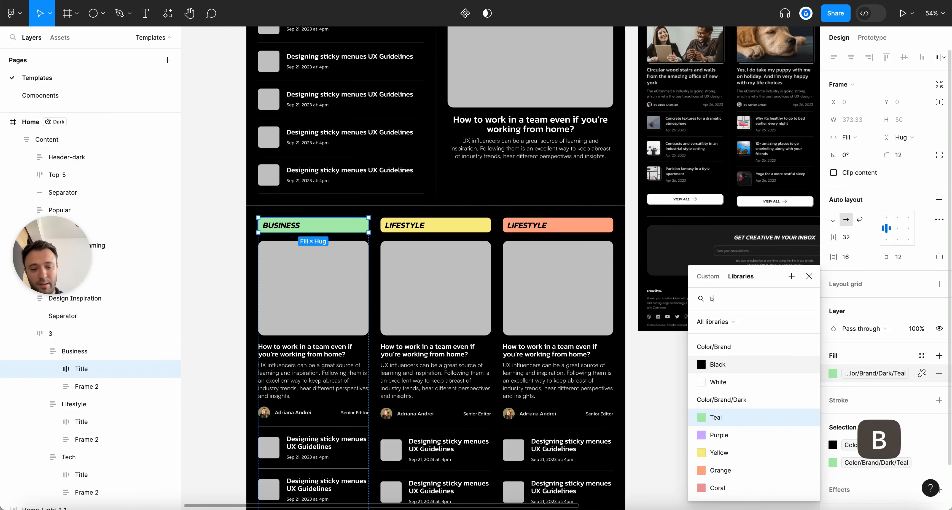
{"action": "key", "text": "BackSpace"}
{"action": "key", "text": "BackSpace"}
{"action": "type", "text": "surface"}
{"action": "left_click", "coordinate": [727, 382]}
{"action": "key", "text": "Escape"}
{"action": "key", "text": "alt+l"}
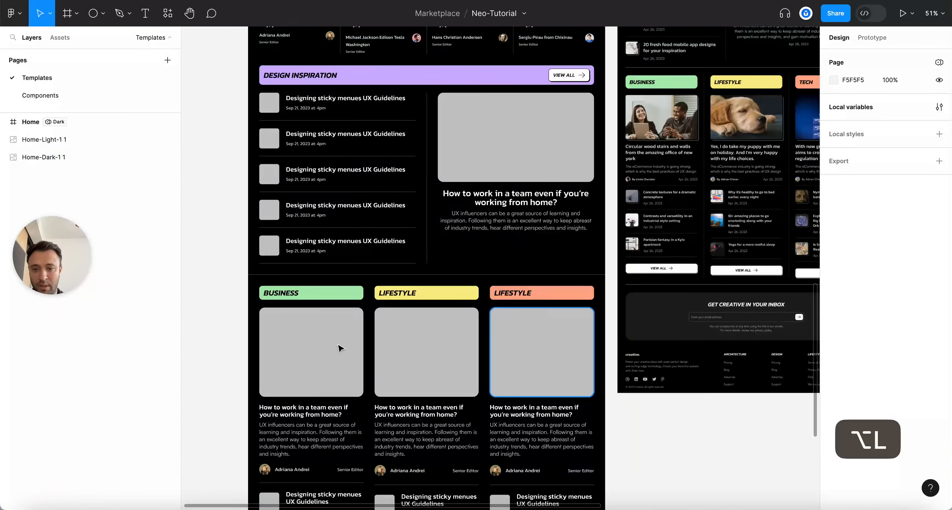
Zoom to the dark homepage's three-column row, select the Business column, and open Assets
{"action": "scroll", "coordinate": [391, 345], "scroll_direction": "down", "scroll_amount": 5}
{"action": "scroll", "coordinate": [504, 315], "scroll_direction": "up", "scroll_amount": 3}
{"action": "scroll", "coordinate": [463, 270], "scroll_direction": "down", "scroll_amount": 3}
{"action": "scroll", "coordinate": [465, 278], "scroll_direction": "down", "scroll_amount": 5}
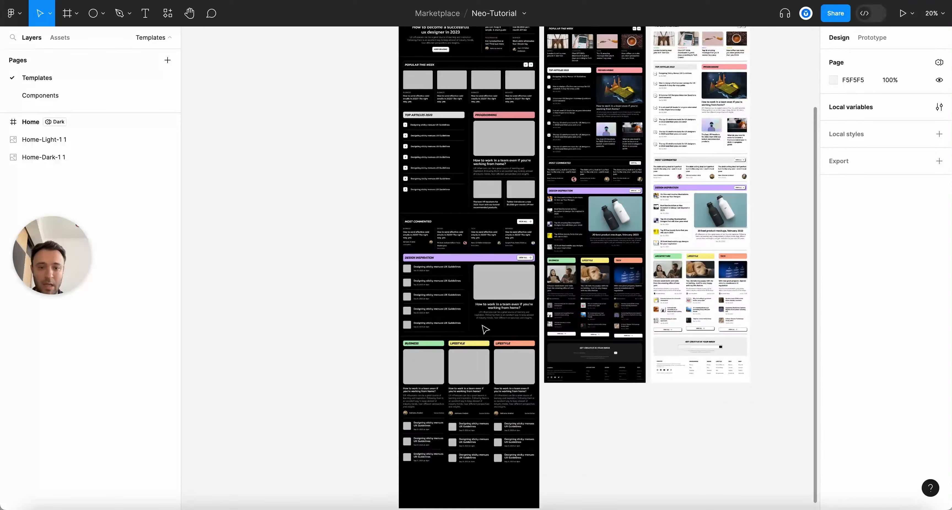
{"action": "scroll", "coordinate": [498, 351], "scroll_direction": "down", "scroll_amount": 3}
{"action": "scroll", "coordinate": [537, 425], "scroll_direction": "up", "scroll_amount": 8}
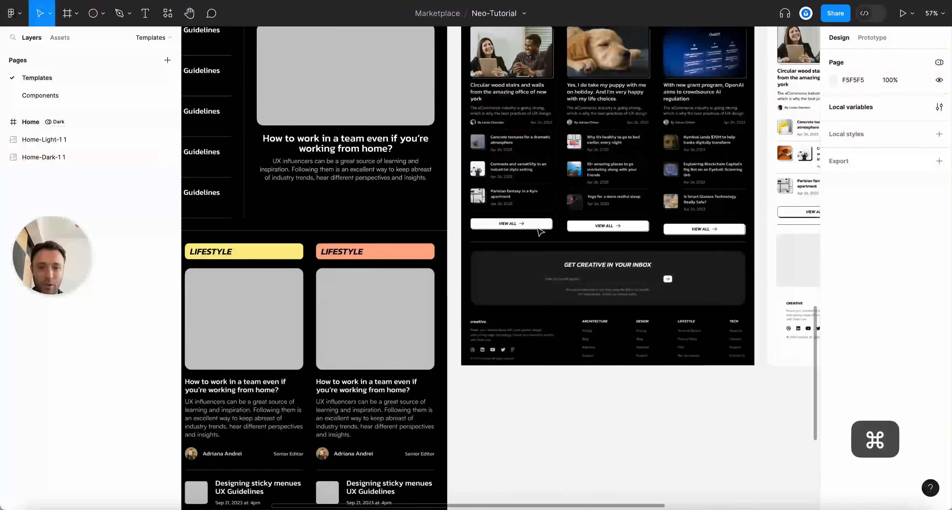
{"action": "scroll", "coordinate": [539, 231], "scroll_direction": "down", "scroll_amount": 8}
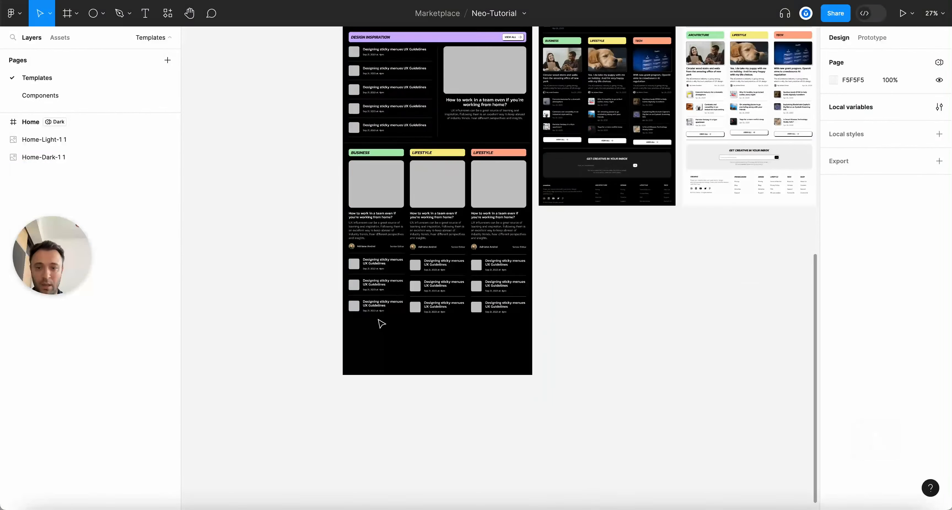
{"action": "scroll", "coordinate": [384, 324], "scroll_direction": "up", "scroll_amount": 10}
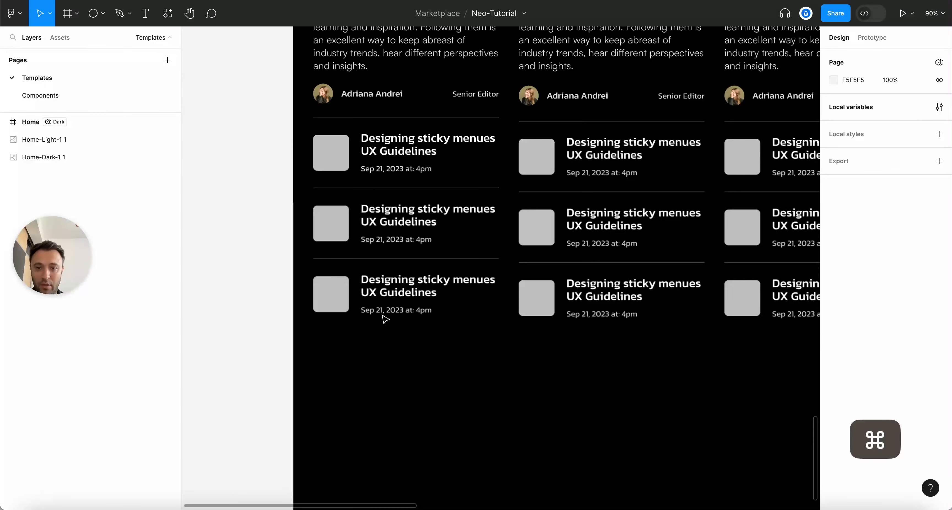
{"action": "left_click", "coordinate": [392, 297]}
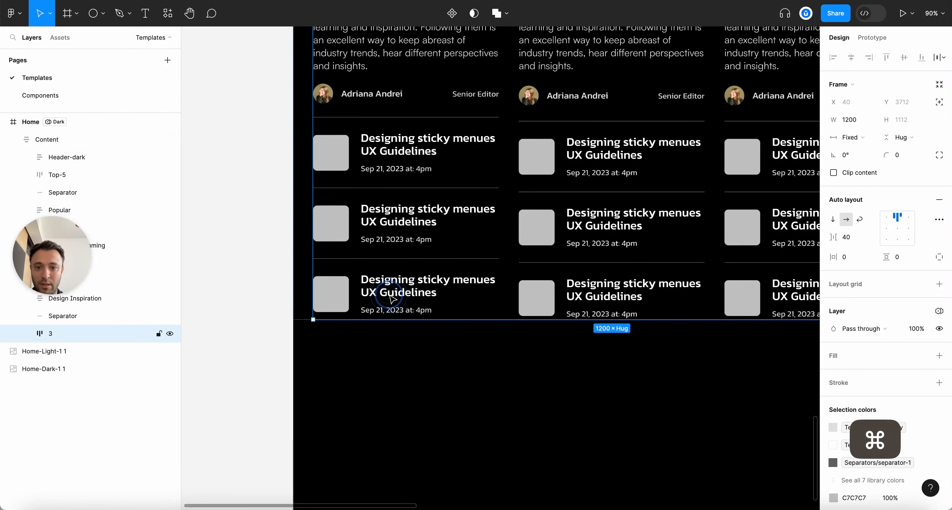
{"action": "double_click", "coordinate": [391, 298]}
{"action": "left_click", "coordinate": [46, 333]}
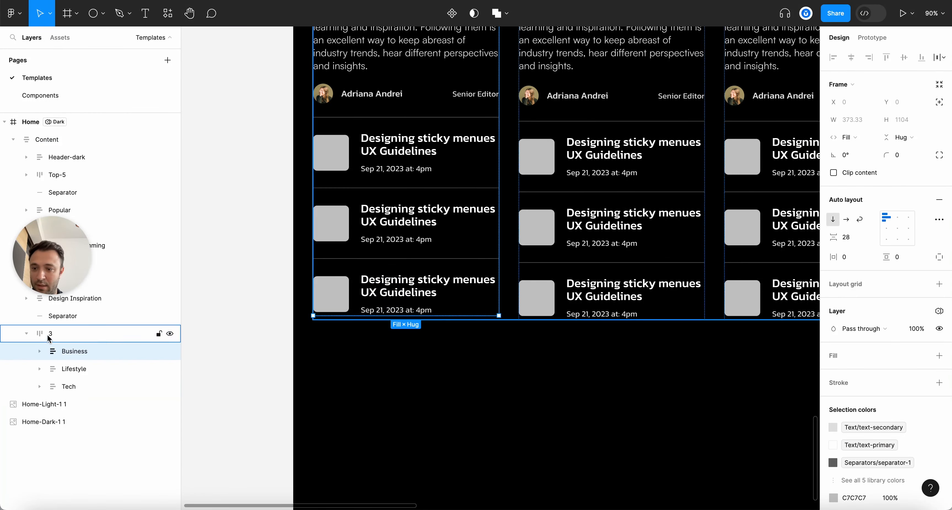
{"action": "double_click", "coordinate": [379, 295]}
{"action": "scroll", "coordinate": [375, 311], "scroll_direction": "down", "scroll_amount": 3, "text": "super"}
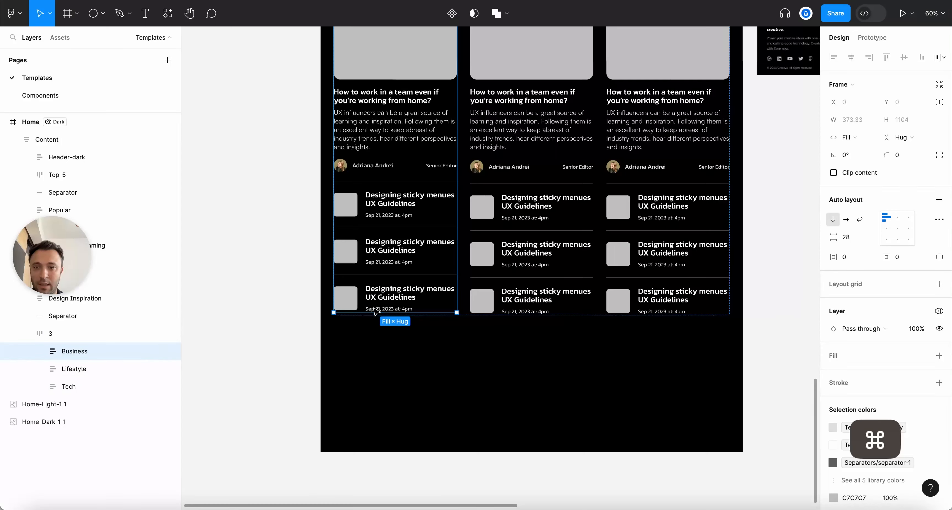
{"action": "left_click", "coordinate": [68, 38]}
Move the GET IN TOUCH button to the bottom of the Business column
{"action": "left_click_drag", "start_coordinate": [65, 113], "coordinate": [381, 312]}
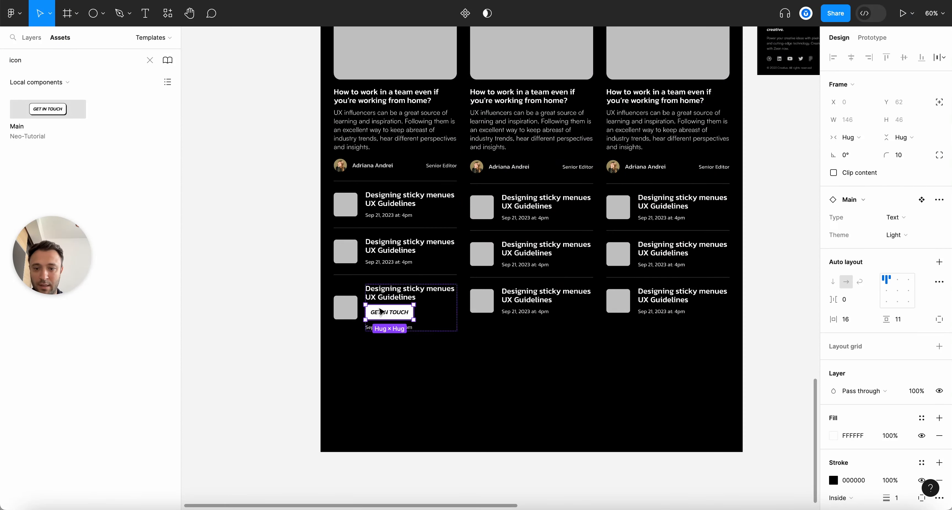
{"action": "left_click", "coordinate": [30, 37]}
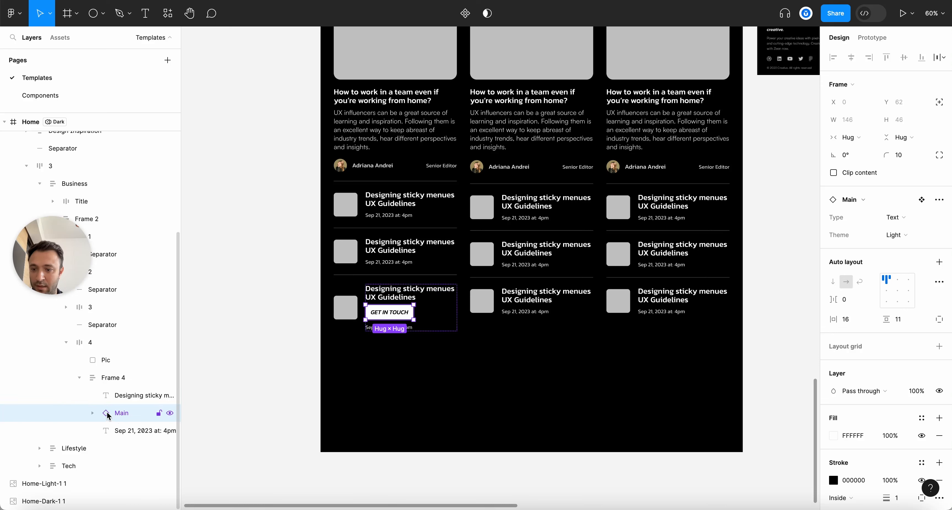
{"action": "left_click_drag", "start_coordinate": [107, 439], "coordinate": [113, 434]}
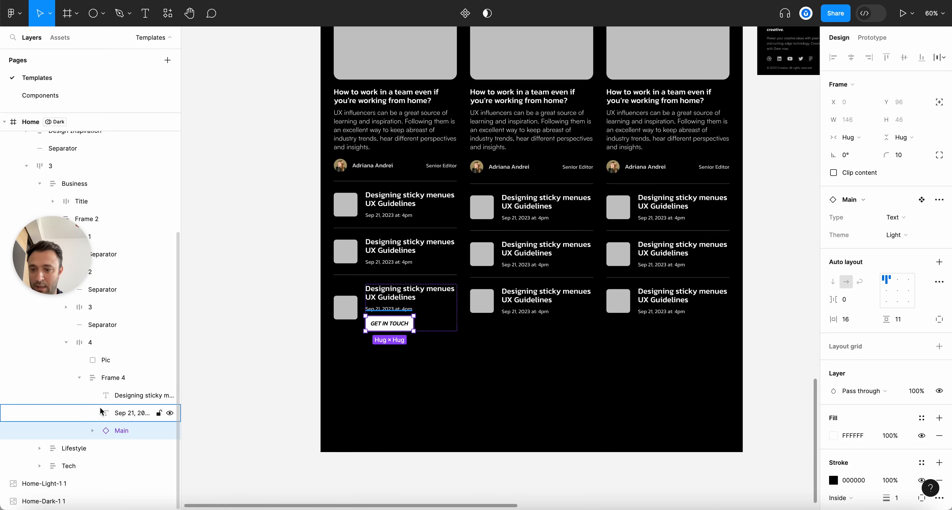
{"action": "key", "text": "super+x"}
{"action": "left_click", "coordinate": [413, 197]}
{"action": "key", "text": "super+v"}
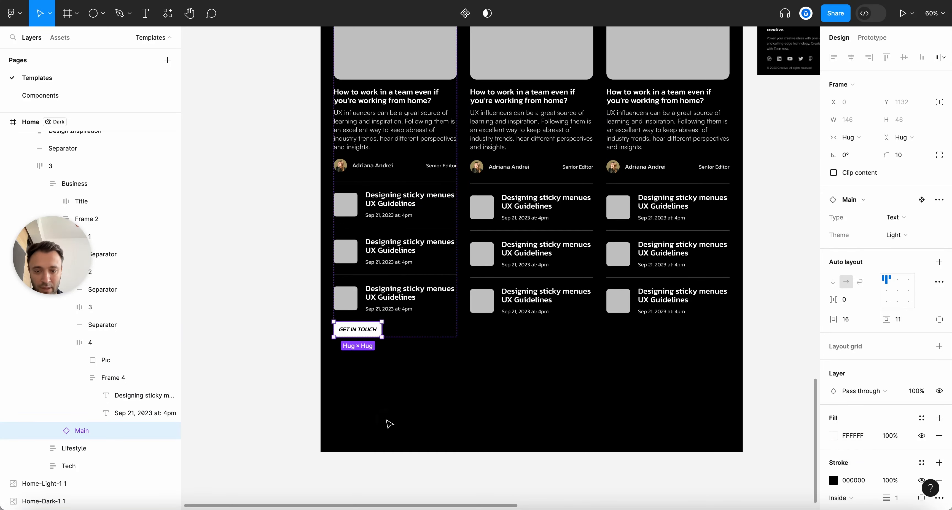
Make the GET IN TOUCH button stretch to the full column width
{"action": "left_click", "coordinate": [389, 424]}
{"action": "key", "text": "alt+l"}
{"action": "scroll", "coordinate": [395, 353], "scroll_direction": "up", "scroll_amount": 5}
{"action": "left_click", "coordinate": [337, 322]}
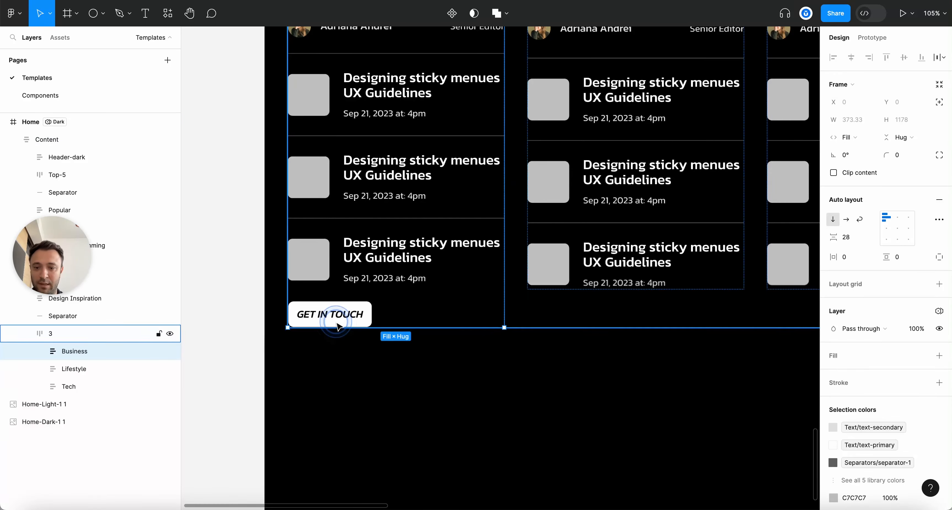
{"action": "scroll", "coordinate": [337, 324], "scroll_direction": "down", "scroll_amount": 4}
{"action": "left_click", "coordinate": [335, 316], "text": "super"}
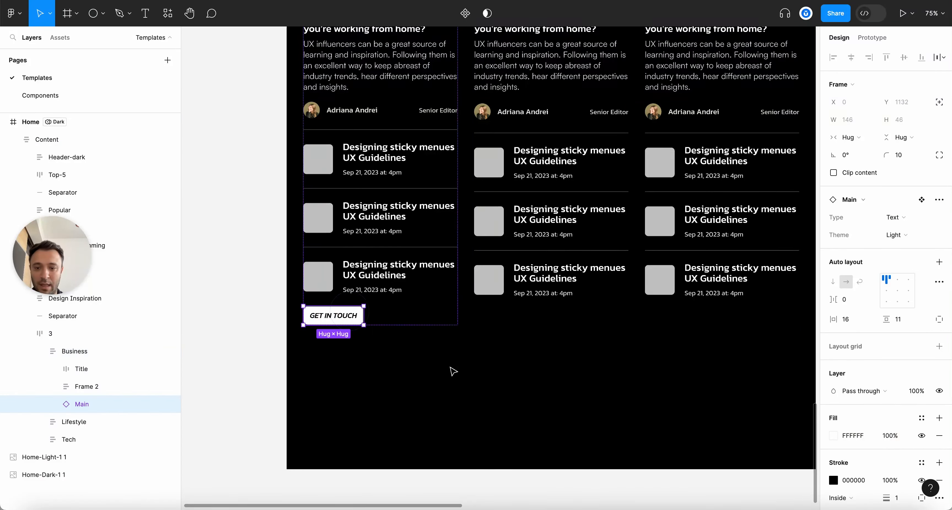
{"action": "left_click", "coordinate": [865, 138]}
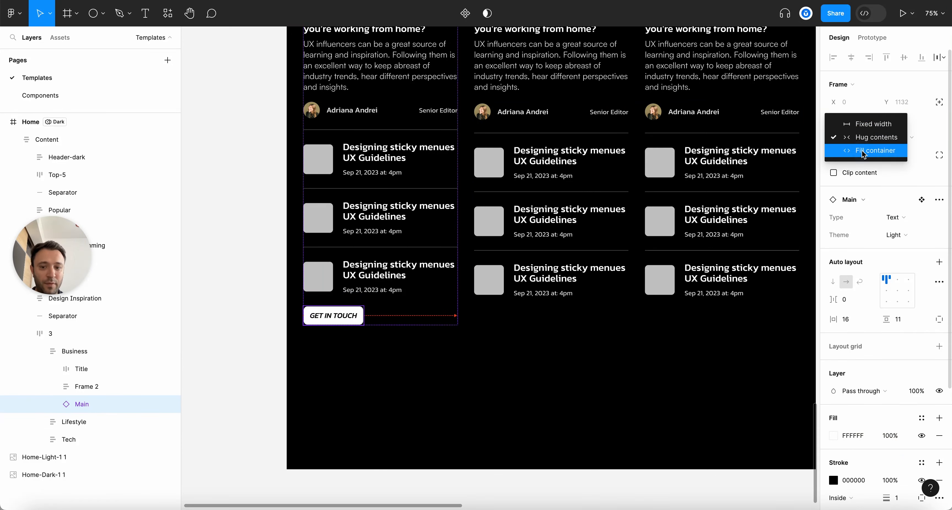
{"action": "left_click", "coordinate": [866, 149]}
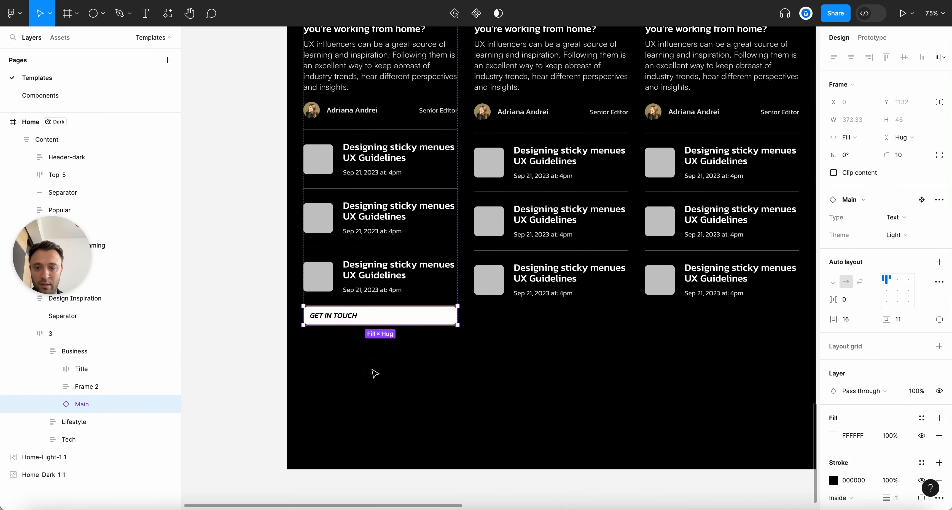
Make the button's text layer fill the button width and center it
{"action": "left_click", "coordinate": [375, 373]}
{"action": "scroll", "coordinate": [354, 367], "scroll_direction": "up", "scroll_amount": 3}
{"action": "left_click", "coordinate": [342, 314]}
{"action": "left_click", "coordinate": [342, 308]}
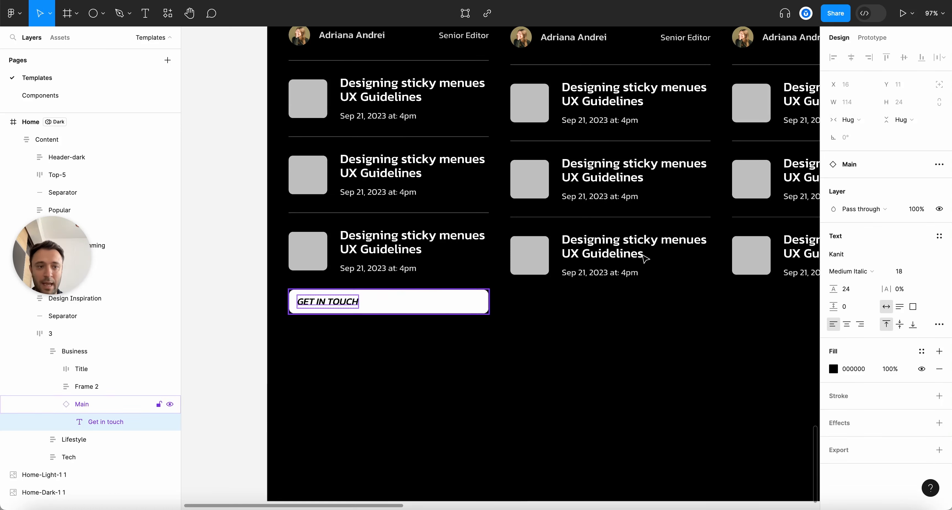
{"action": "left_click", "coordinate": [850, 119]}
{"action": "left_click", "coordinate": [854, 135]}
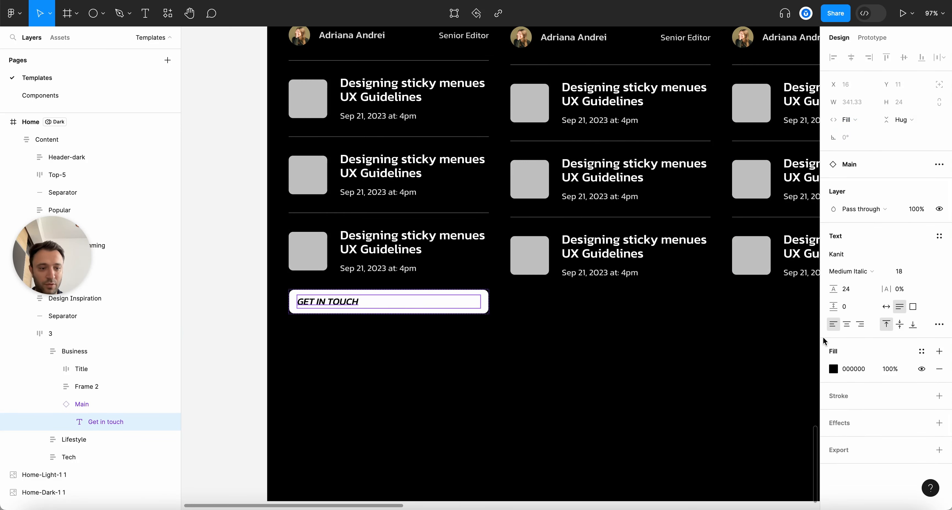
{"action": "left_click", "coordinate": [846, 324]}
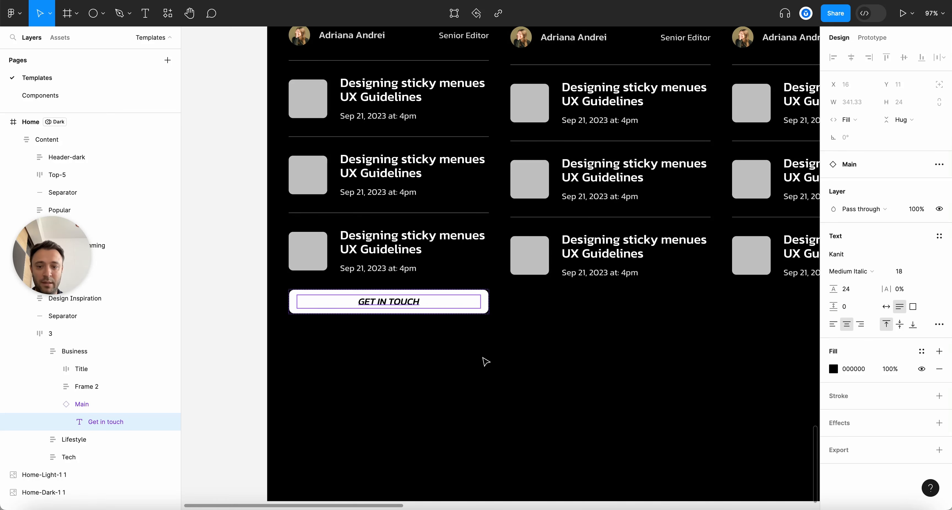
Check the text spacing, then switch the button to the text-with-arrow variant
{"action": "left_click", "coordinate": [485, 361]}
{"action": "key", "text": "alt+l"}
{"action": "scroll", "coordinate": [414, 309], "scroll_direction": "up", "scroll_amount": 2}
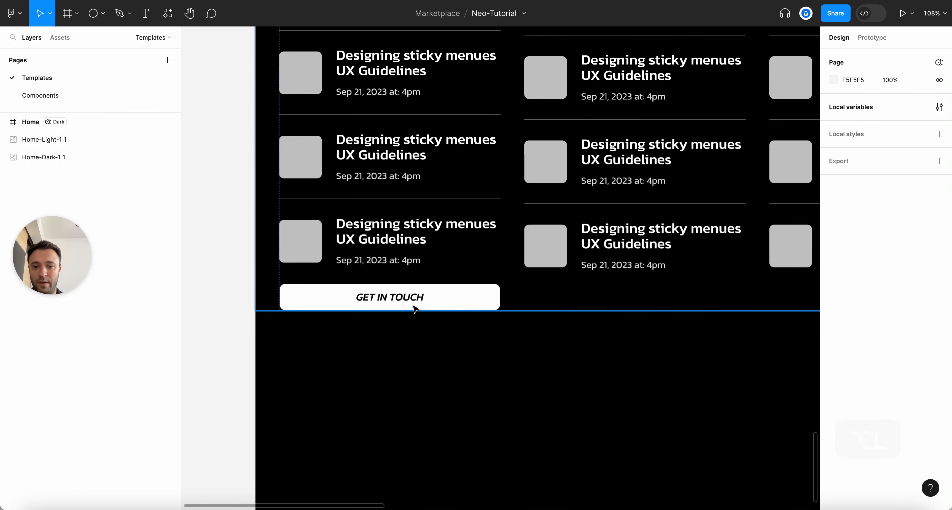
{"action": "left_click", "coordinate": [414, 309]}
{"action": "left_click", "coordinate": [424, 301]}
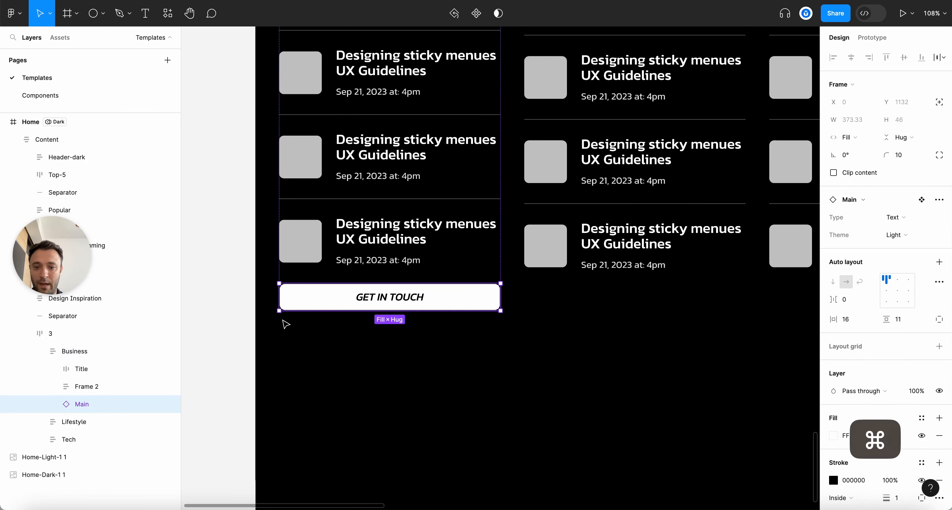
{"action": "scroll", "coordinate": [285, 324], "scroll_direction": "up", "scroll_amount": 2}
{"action": "left_click", "coordinate": [425, 294], "text": "super"}
{"action": "key", "text": "alt"}
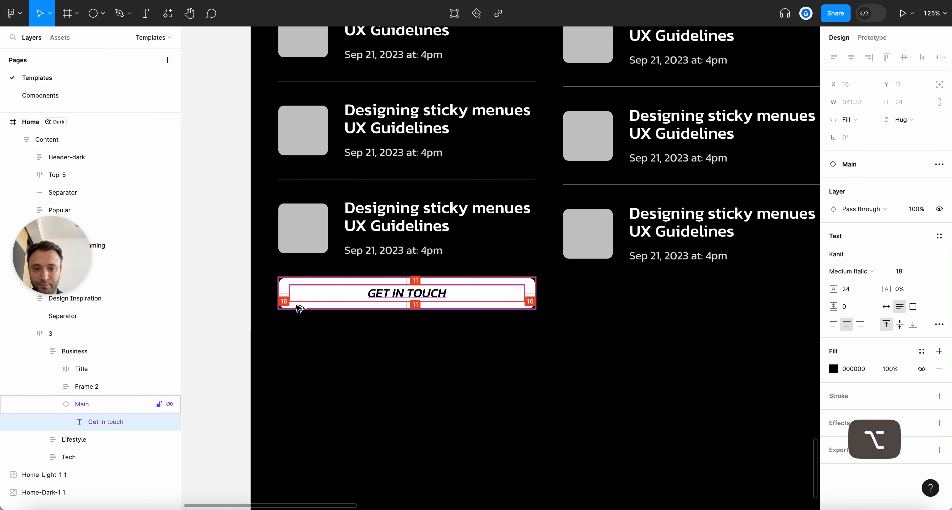
{"action": "left_click", "coordinate": [94, 409]}
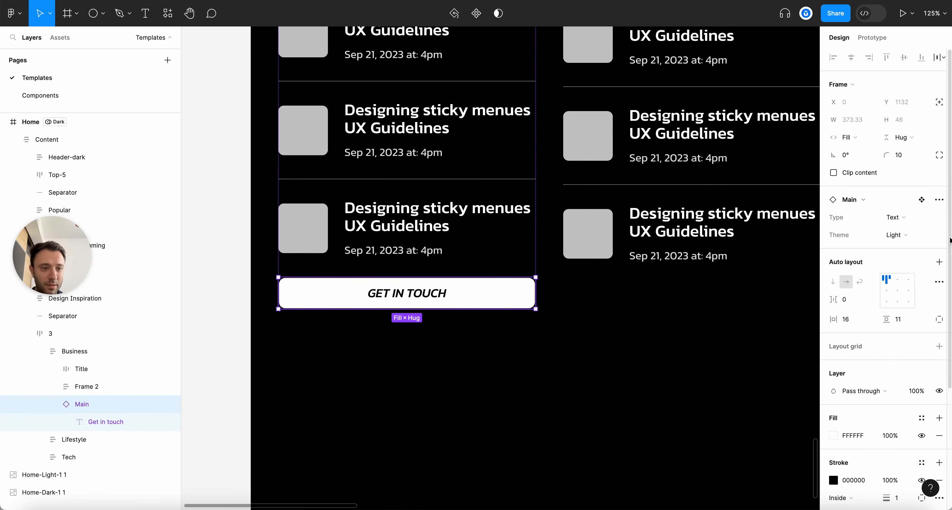
{"action": "left_click", "coordinate": [902, 217]}
{"action": "left_click", "coordinate": [884, 243]}
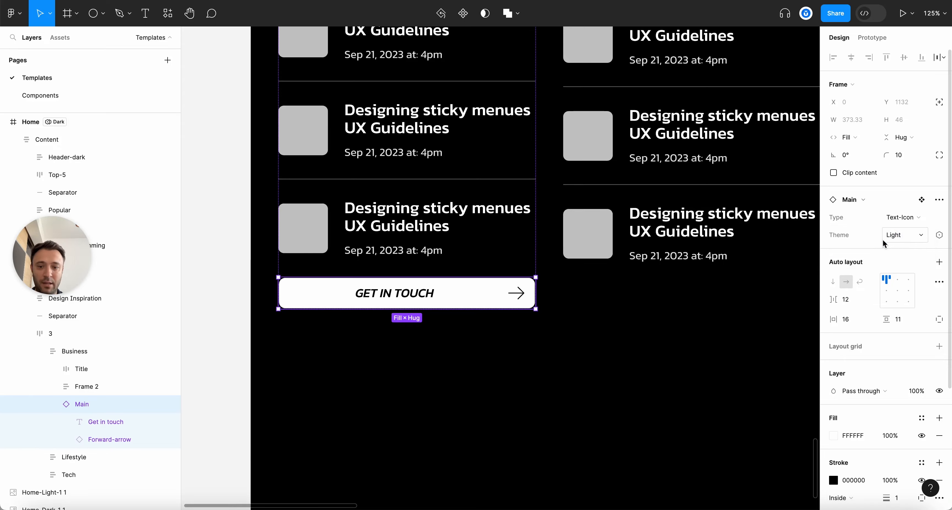
Set the button text to hug its contents and center the text and arrow
{"action": "left_click", "coordinate": [445, 326]}
{"action": "scroll", "coordinate": [414, 325], "scroll_direction": "down", "scroll_amount": 5}
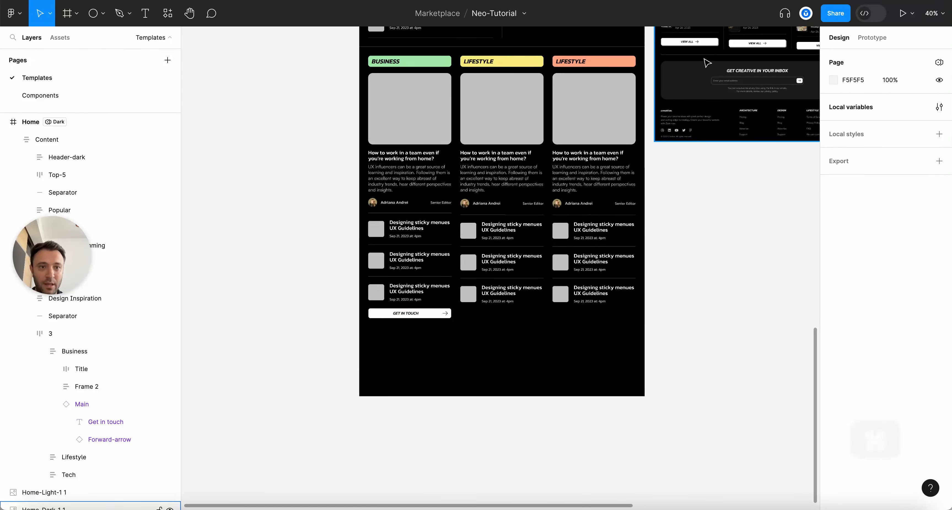
{"action": "scroll", "coordinate": [407, 313], "scroll_direction": "up", "scroll_amount": 6}
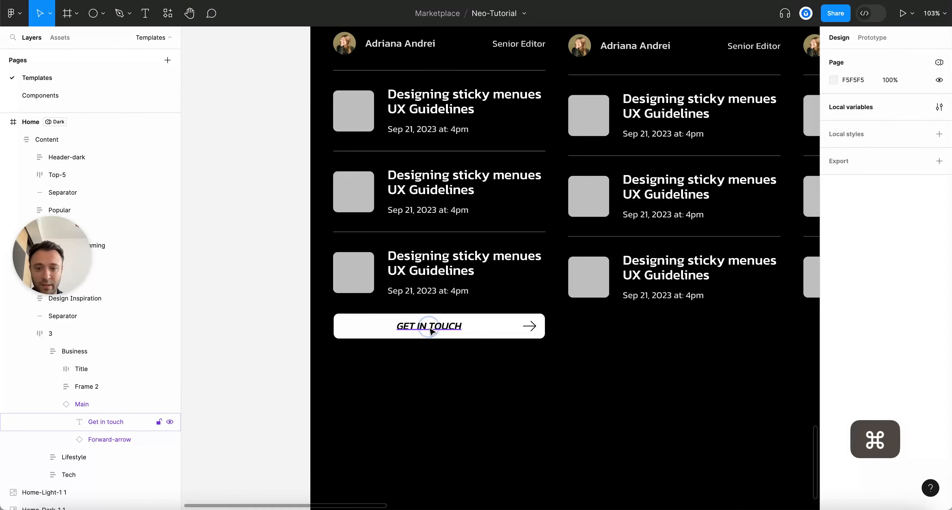
{"action": "left_click", "coordinate": [425, 325], "text": "super"}
{"action": "left_click", "coordinate": [848, 119]}
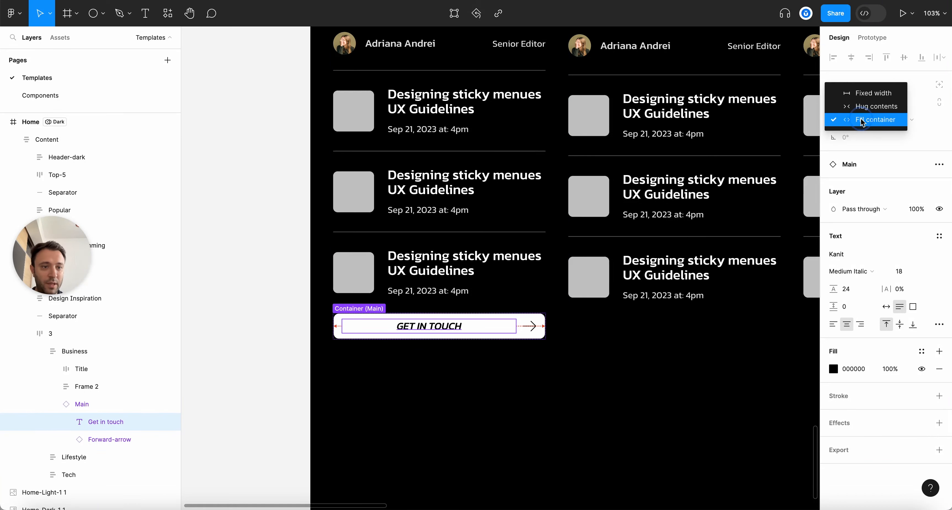
{"action": "left_click", "coordinate": [893, 108]}
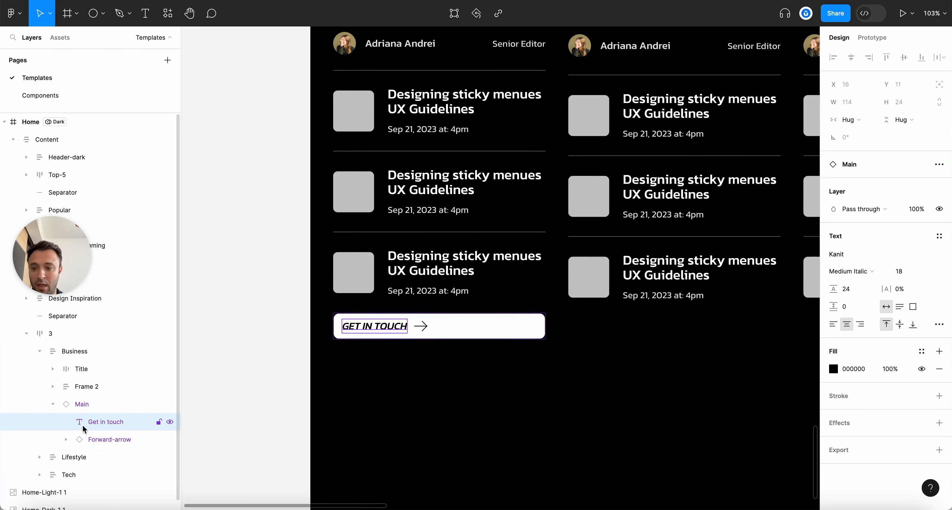
{"action": "left_click", "coordinate": [80, 403]}
{"action": "left_click", "coordinate": [898, 293]}
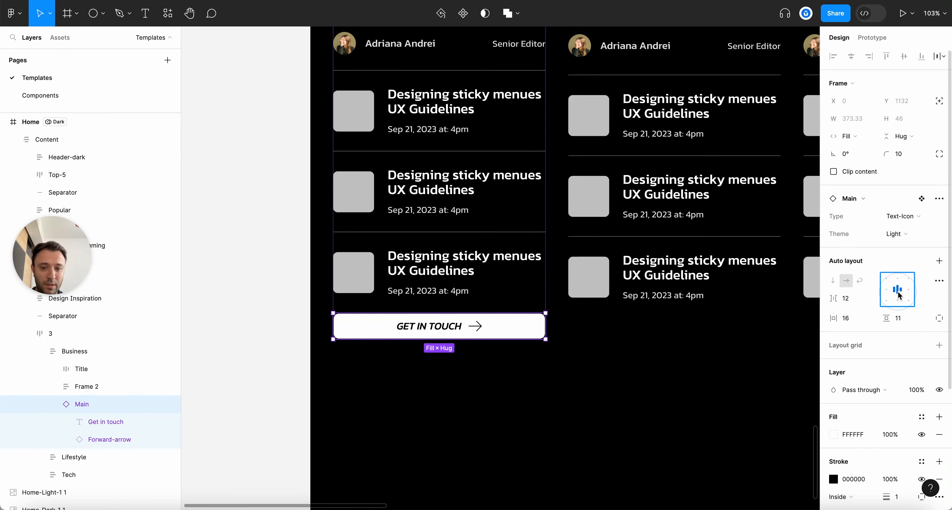
Select the button's arrow icon, moving from its vector up to the whole arrow
{"action": "left_click", "coordinate": [424, 374]}
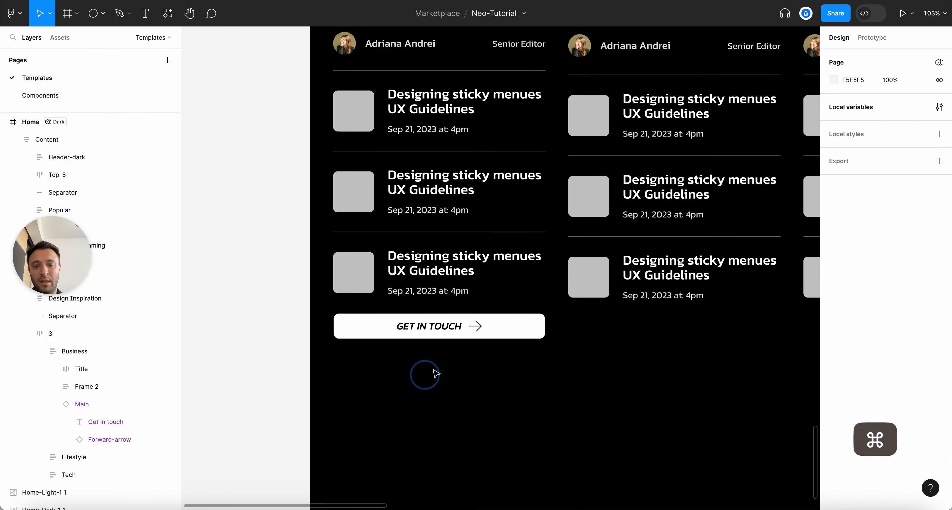
{"action": "scroll", "coordinate": [510, 293], "scroll_direction": "up", "scroll_amount": 5}
{"action": "left_click", "coordinate": [520, 294], "text": "super"}
{"action": "scroll", "coordinate": [580, 340], "scroll_direction": "up", "scroll_amount": 2}
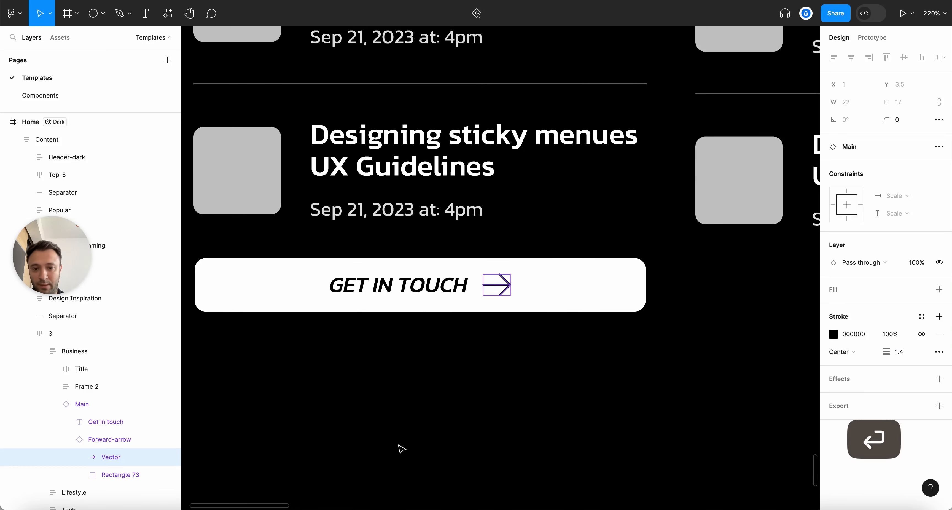
{"action": "key", "text": "shift+Return"}
{"action": "scroll", "coordinate": [391, 408], "scroll_direction": "down", "scroll_amount": 5}
{"action": "scroll", "coordinate": [388, 362], "scroll_direction": "up", "scroll_amount": 4}
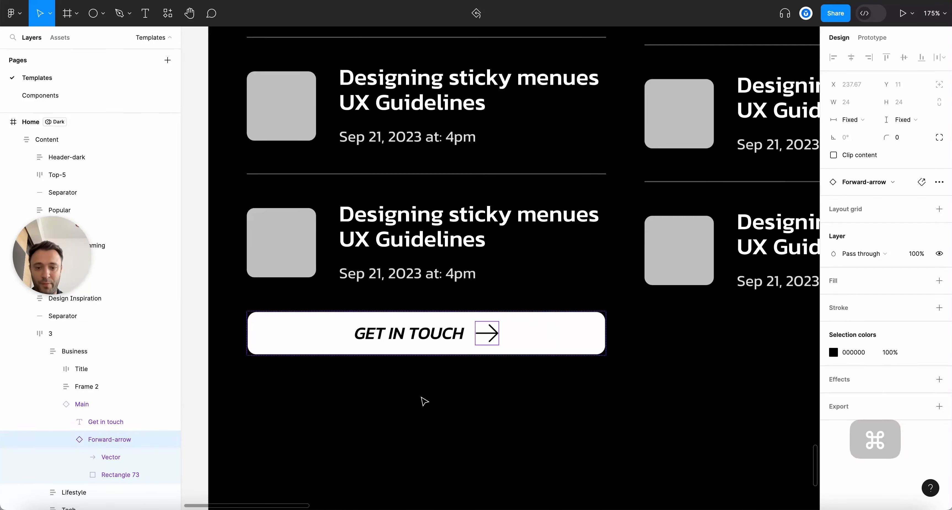
{"action": "key", "text": "alt+l"}
{"action": "scroll", "coordinate": [429, 398], "scroll_direction": "up", "scroll_amount": 3}
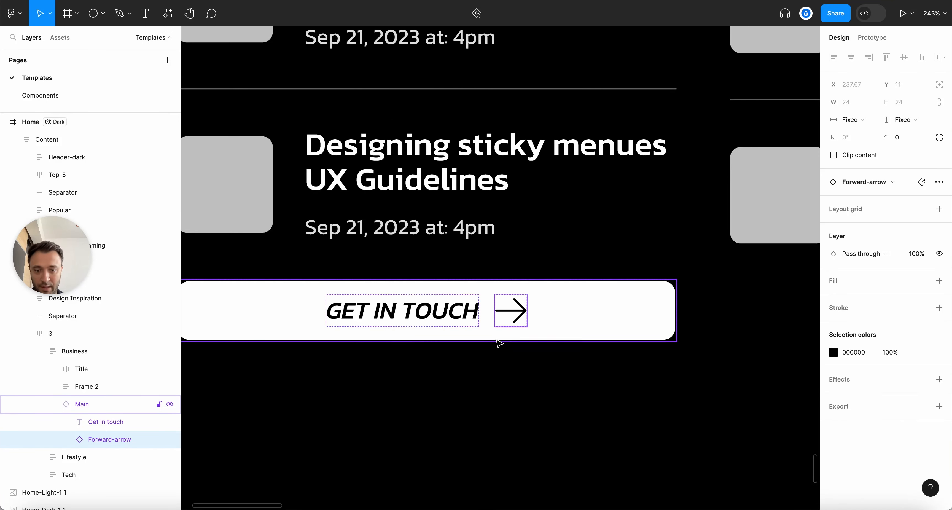
{"action": "left_click", "coordinate": [572, 394]}
{"action": "scroll", "coordinate": [491, 370], "scroll_direction": "down", "scroll_amount": 5}
{"action": "scroll", "coordinate": [516, 320], "scroll_direction": "up", "scroll_amount": 5}
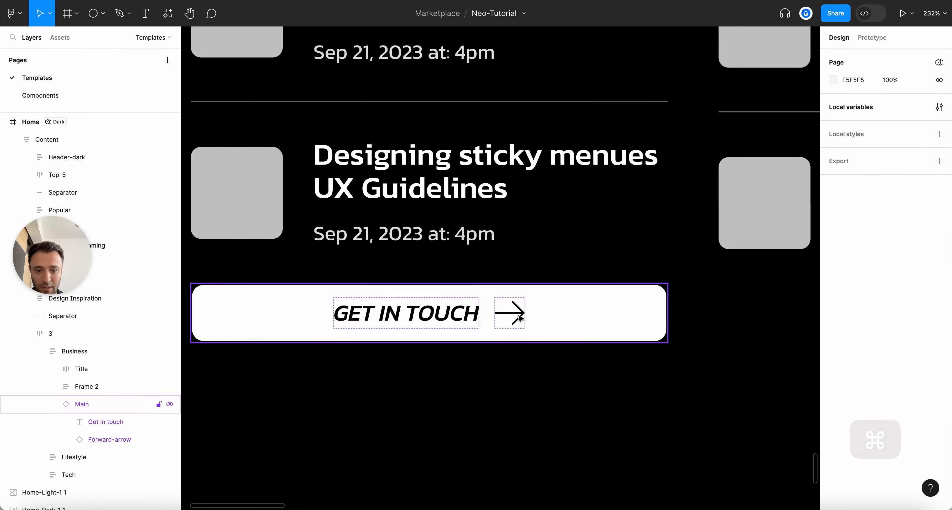
Inspect the arrow and button component layers, then collapse the button's layer contents
{"action": "left_click", "coordinate": [517, 320], "text": "super"}
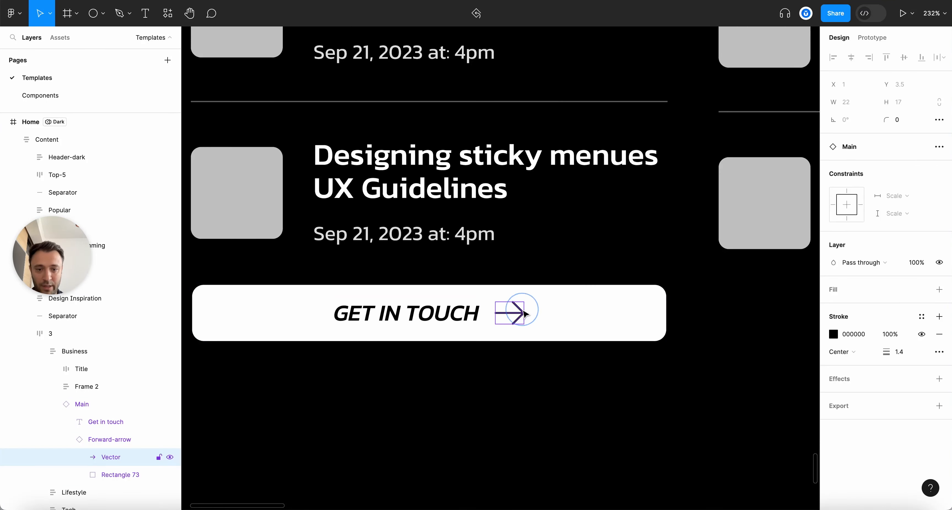
{"action": "left_click", "coordinate": [72, 445]}
{"action": "scroll", "coordinate": [346, 389], "scroll_direction": "down", "scroll_amount": 3}
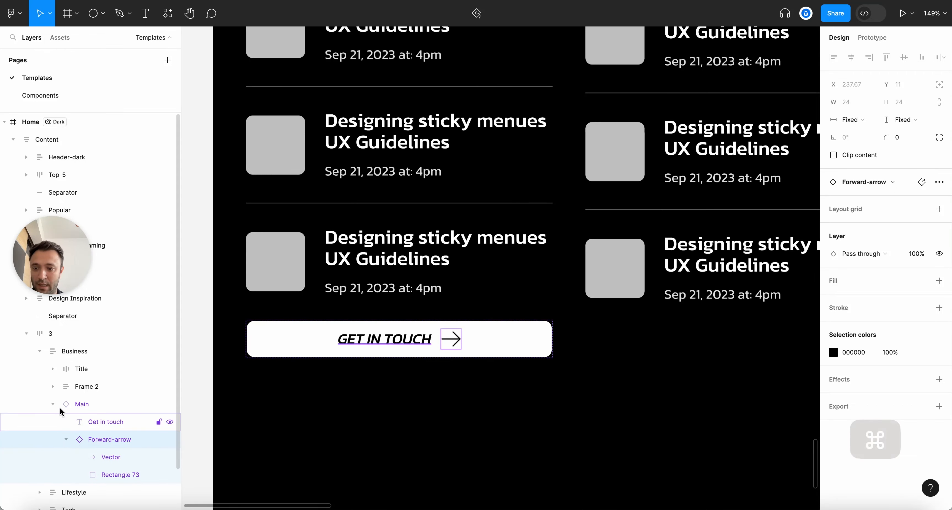
{"action": "left_click", "coordinate": [78, 403]}
{"action": "left_click", "coordinate": [53, 404]}
{"action": "scroll", "coordinate": [356, 390], "scroll_direction": "down", "scroll_amount": 5}
{"action": "scroll", "coordinate": [355, 392], "scroll_direction": "up", "scroll_amount": 3}
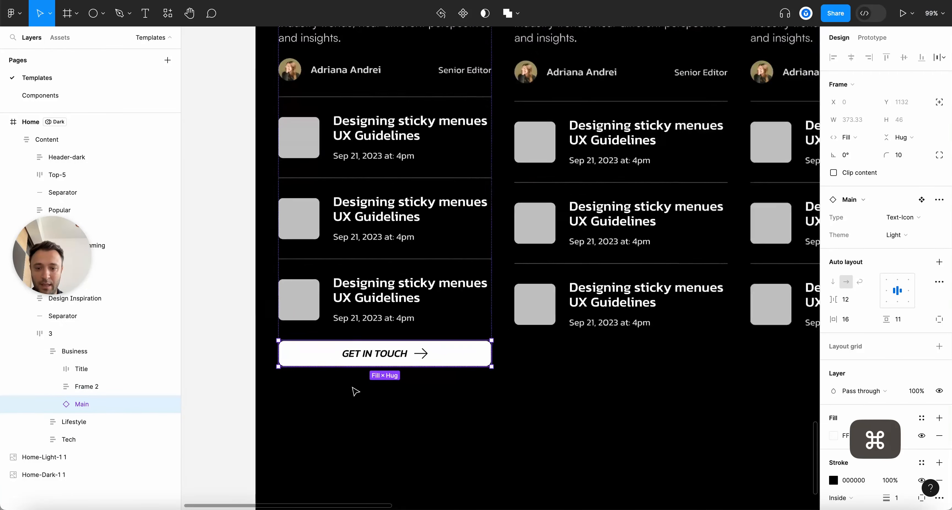
{"action": "scroll", "coordinate": [355, 391], "scroll_direction": "up", "scroll_amount": 3}
Change the button label to VIEW ALL and set its Theme to Dark
{"action": "double_click", "coordinate": [374, 353]}
{"action": "type", "text": "VIEW ALL"}
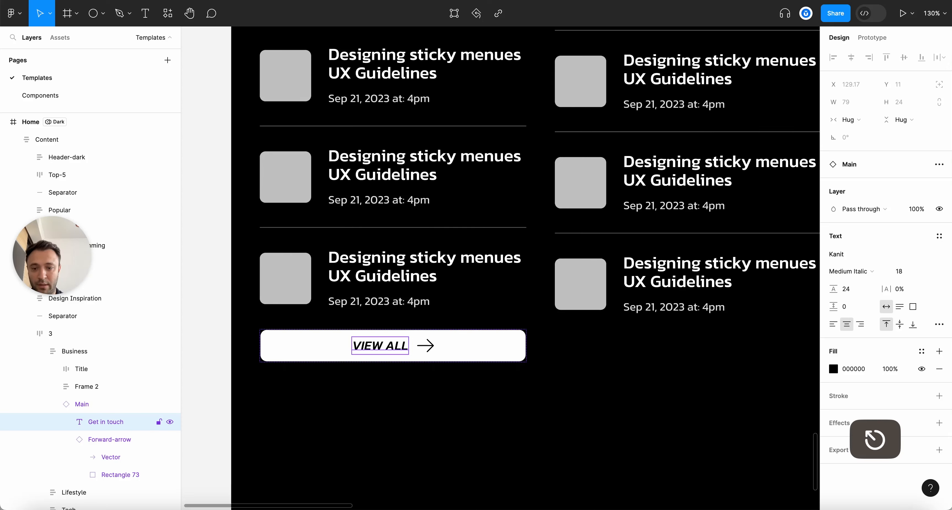
{"action": "left_click", "coordinate": [102, 404]}
{"action": "left_click", "coordinate": [900, 237]}
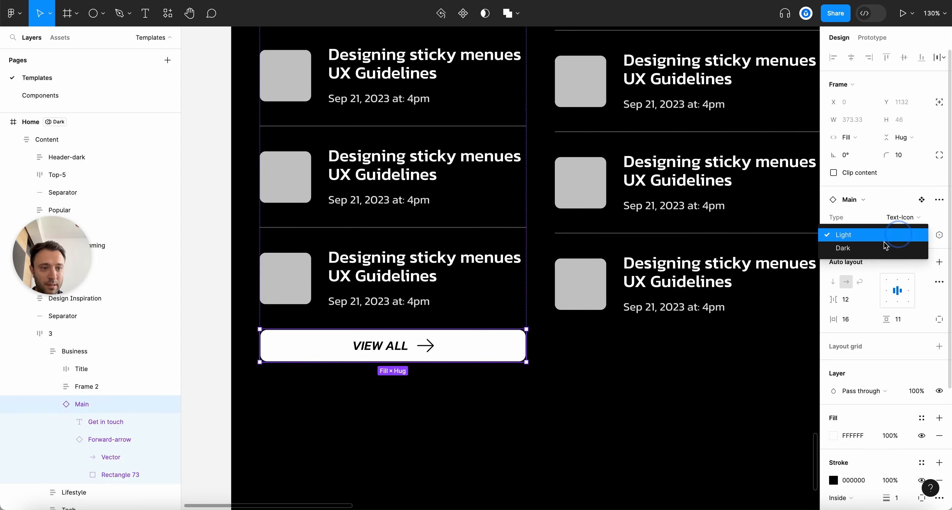
{"action": "left_click", "coordinate": [895, 247]}
Select the new VIEW ALL button inside the Business column
{"action": "left_click", "coordinate": [469, 399]}
{"action": "scroll", "coordinate": [468, 399], "scroll_direction": "down", "scroll_amount": 5}
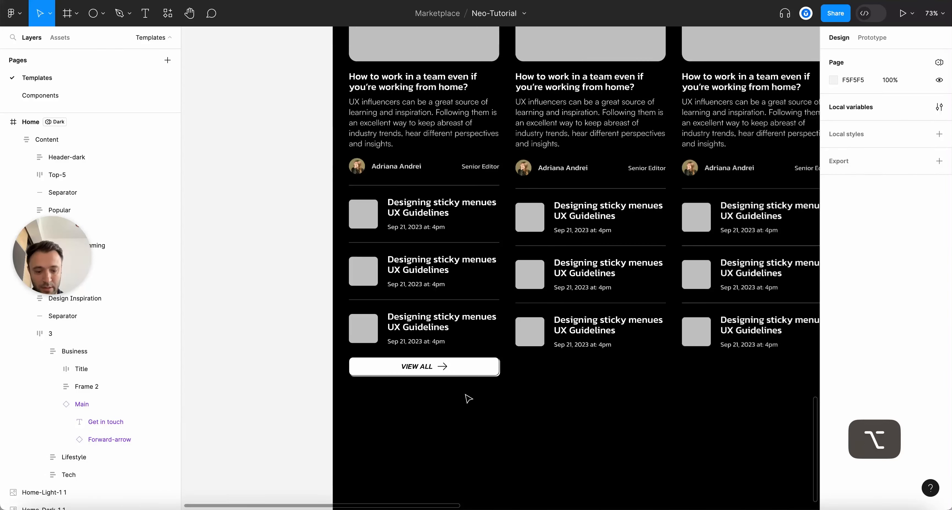
{"action": "key", "text": "alt+l"}
{"action": "left_click", "coordinate": [468, 374]}
{"action": "left_click", "coordinate": [467, 371]}
{"action": "left_click", "coordinate": [467, 370]}
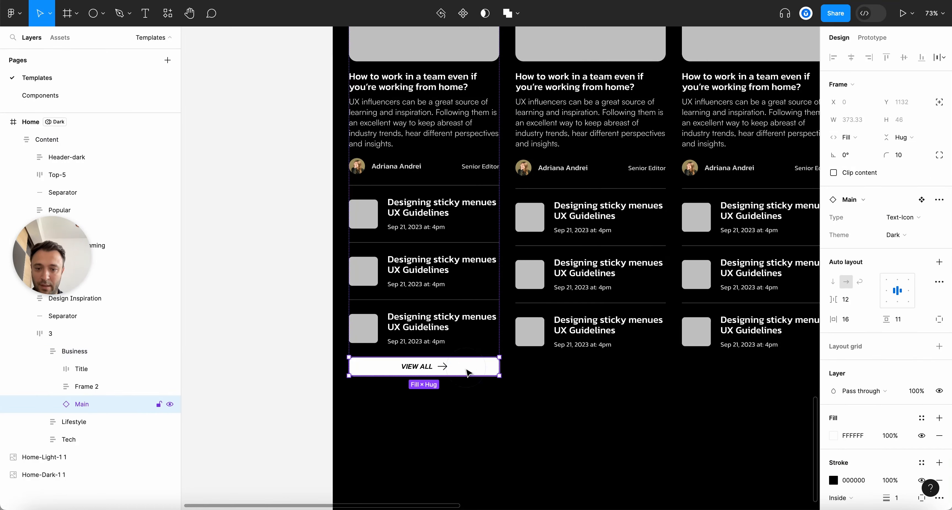
{"action": "scroll", "coordinate": [476, 375], "scroll_direction": "up", "scroll_amount": 4}
Duplicate the row-3 separator, place row 4 between separators, and copy separator plus VIEW ALL button
{"action": "left_click", "coordinate": [440, 271]}
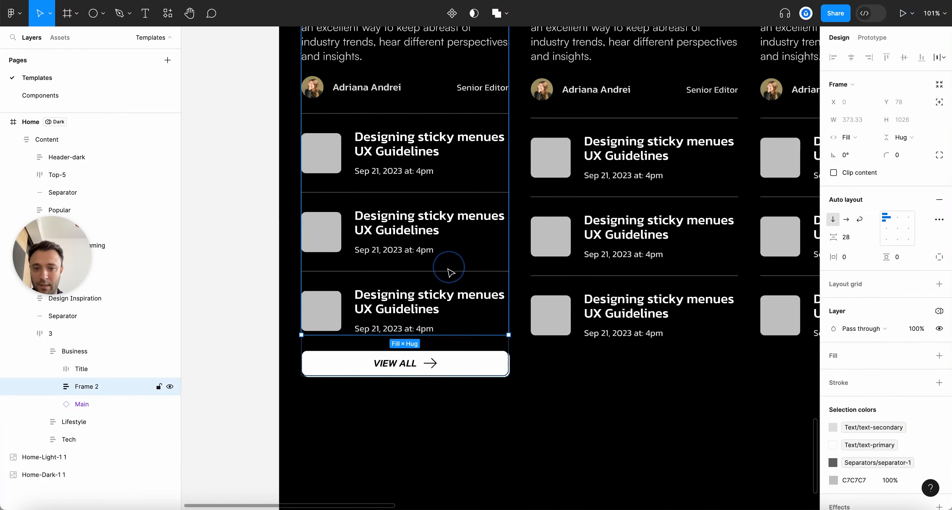
{"action": "left_click", "coordinate": [52, 387]}
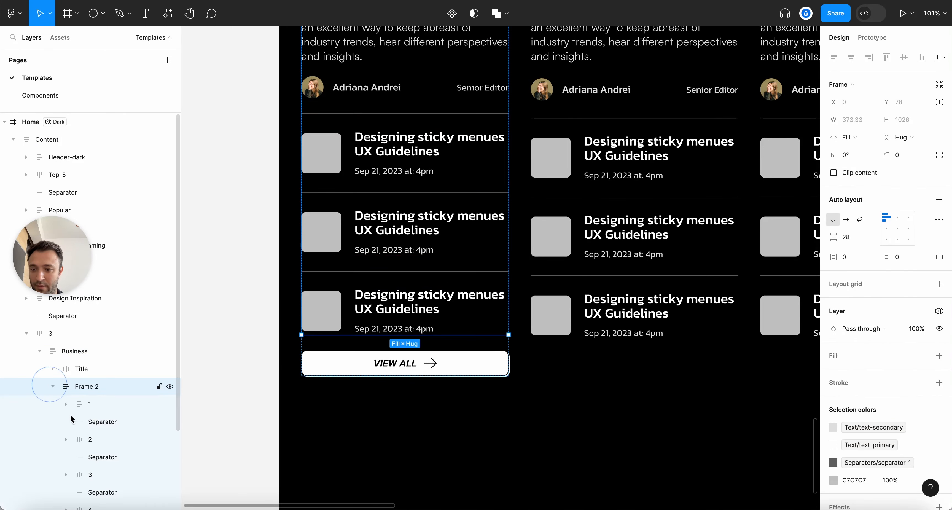
{"action": "scroll", "coordinate": [102, 469], "scroll_direction": "down", "scroll_amount": 3}
{"action": "left_click", "coordinate": [102, 395]}
{"action": "key", "text": "cmd+d"}
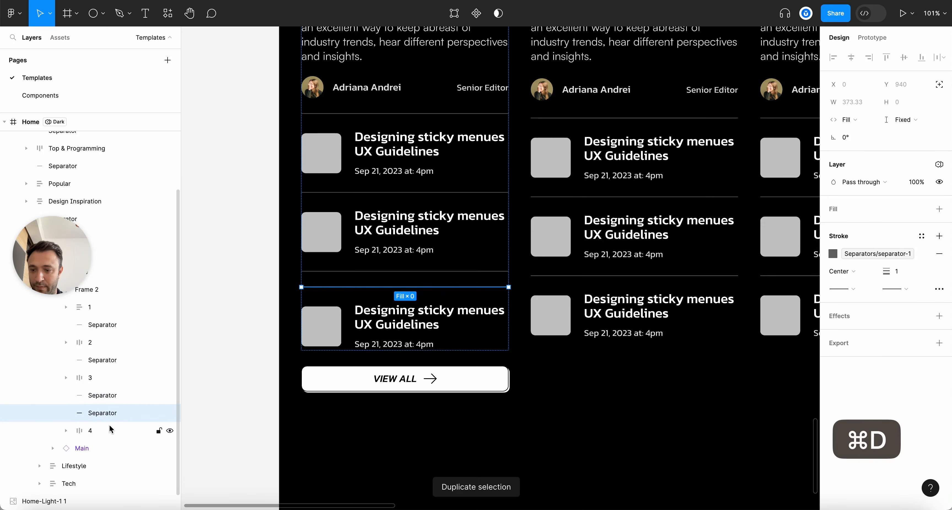
{"action": "left_click", "coordinate": [92, 429]}
{"action": "left_click_drag", "start_coordinate": [98, 410], "coordinate": [98, 411]}
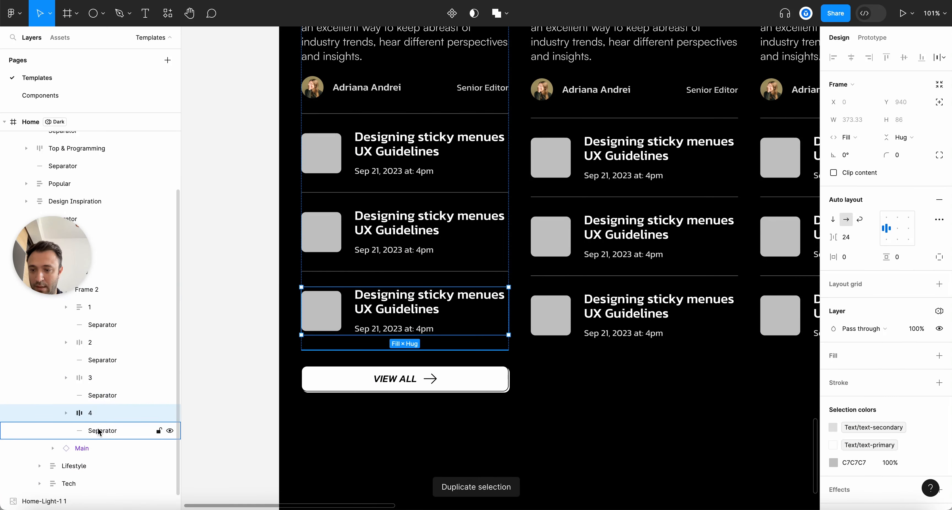
{"action": "left_click", "coordinate": [95, 431]}
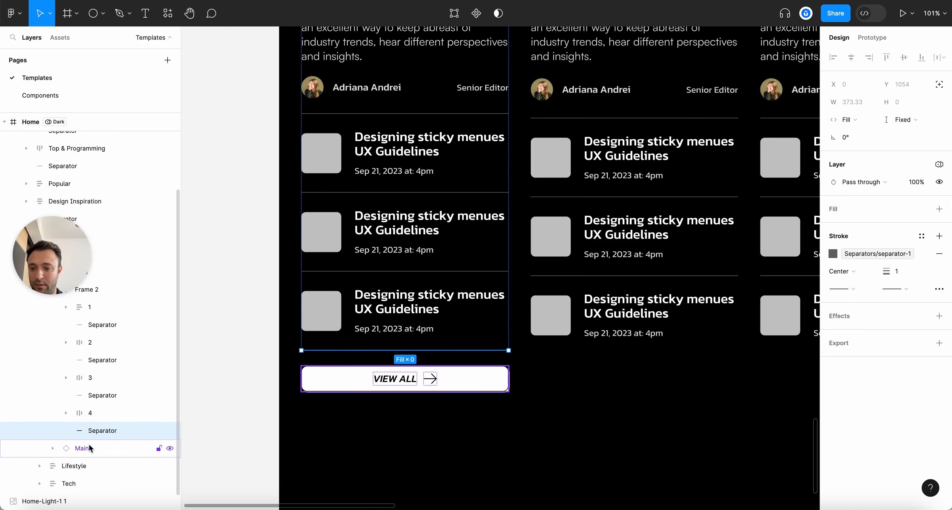
{"action": "left_click", "coordinate": [86, 449], "text": "shift"}
{"action": "key", "text": "super+c"}
Paste the separator and VIEW ALL button into the Lifestyle column
{"action": "left_click", "coordinate": [604, 362]}
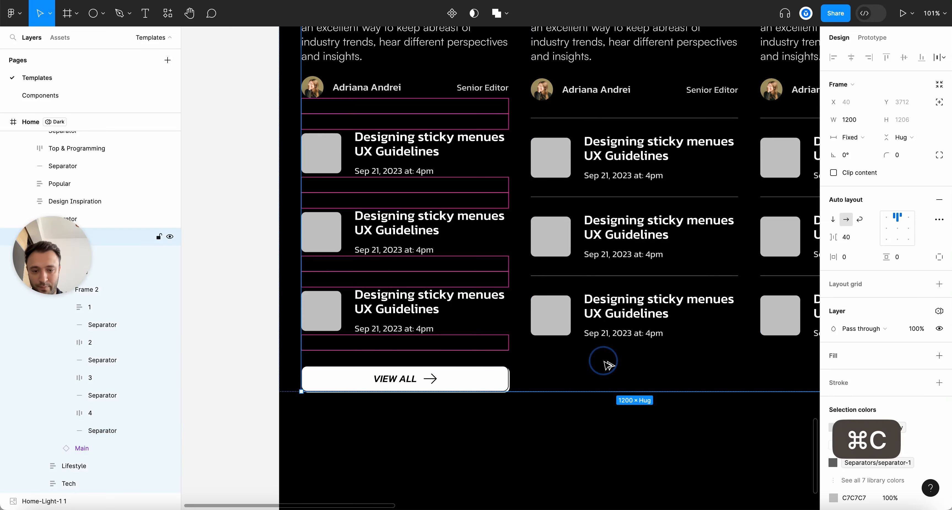
{"action": "key", "text": "alt+l"}
{"action": "scroll", "coordinate": [605, 363], "scroll_direction": "down", "scroll_amount": 6}
{"action": "key", "text": "Escape"}
{"action": "left_click", "coordinate": [621, 373]}
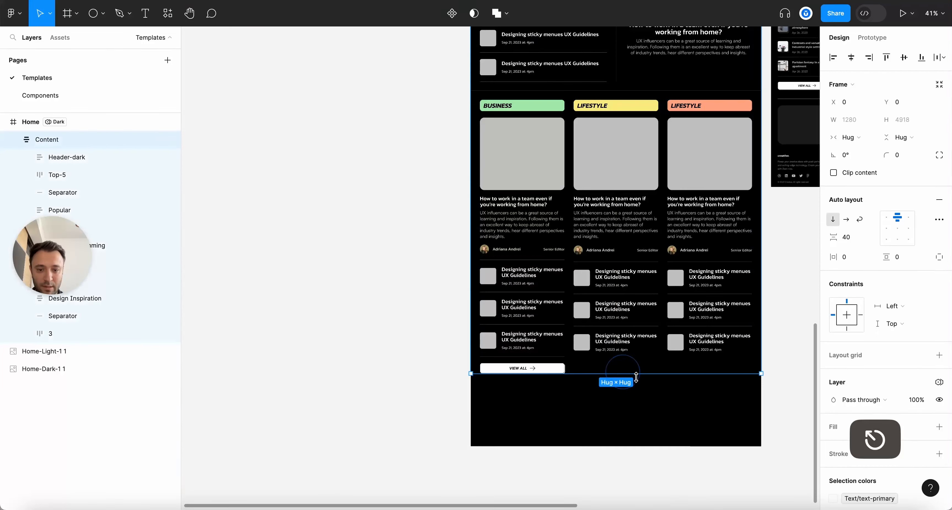
{"action": "scroll", "coordinate": [630, 374], "scroll_direction": "up", "scroll_amount": 3}
{"action": "scroll", "coordinate": [644, 378], "scroll_direction": "up", "scroll_amount": 1}
{"action": "double_click", "coordinate": [637, 179]}
{"action": "scroll", "coordinate": [638, 179], "scroll_direction": "right", "scroll_amount": 3}
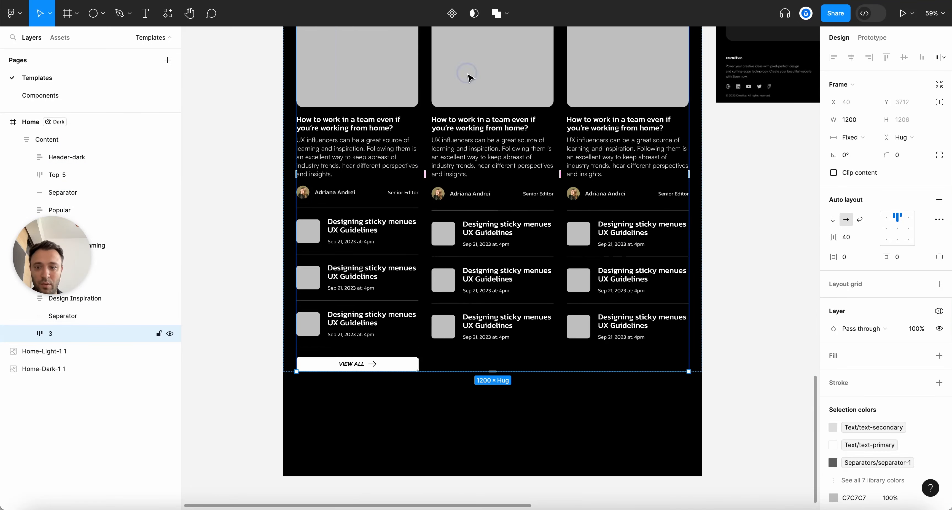
{"action": "double_click", "coordinate": [469, 75]}
{"action": "key", "text": "super+v"}
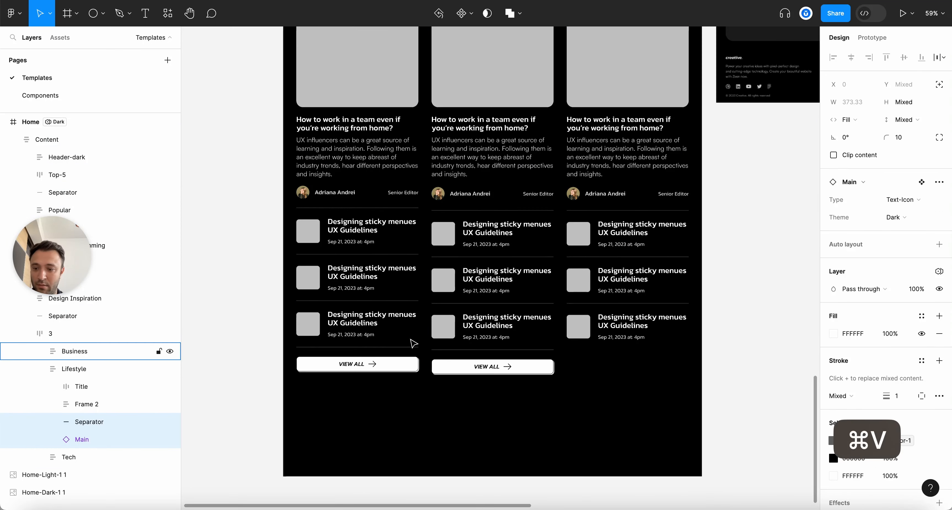
Paste the separator and VIEW ALL button into the Tech column
{"action": "scroll", "coordinate": [631, 373], "scroll_direction": "up", "scroll_amount": 3}
{"action": "scroll", "coordinate": [631, 373], "scroll_direction": "right", "scroll_amount": 1}
{"action": "left_click", "coordinate": [624, 122]}
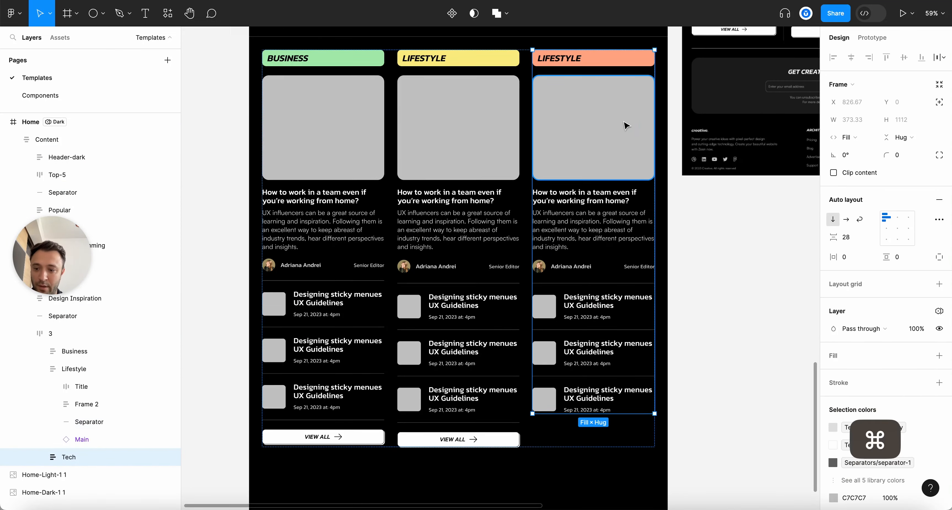
{"action": "key", "text": "super+v"}
{"action": "left_click", "coordinate": [728, 356]}
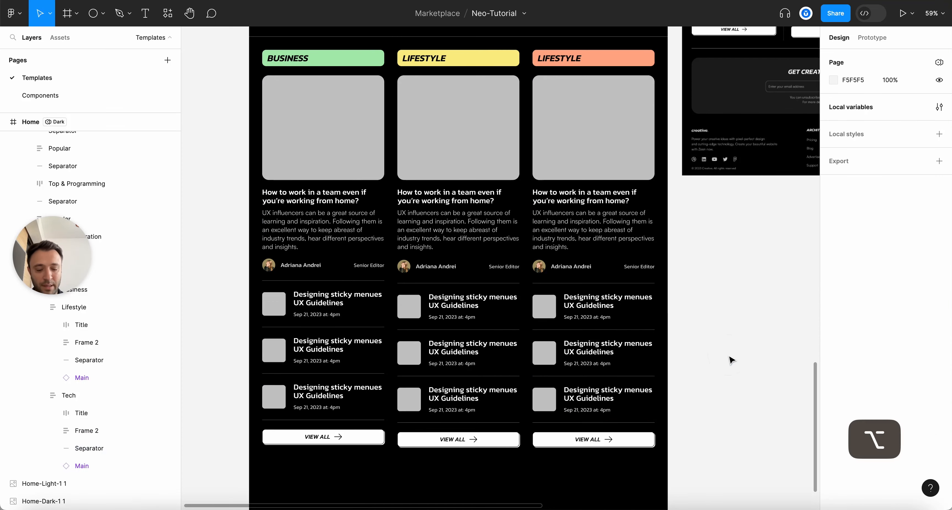
{"action": "key", "text": "alt+l"}
{"action": "scroll", "coordinate": [729, 356], "scroll_direction": "down", "scroll_amount": 5}
{"action": "scroll", "coordinate": [729, 356], "scroll_direction": "up", "scroll_amount": 5}
{"action": "scroll", "coordinate": [730, 358], "scroll_direction": "up", "scroll_amount": 10}
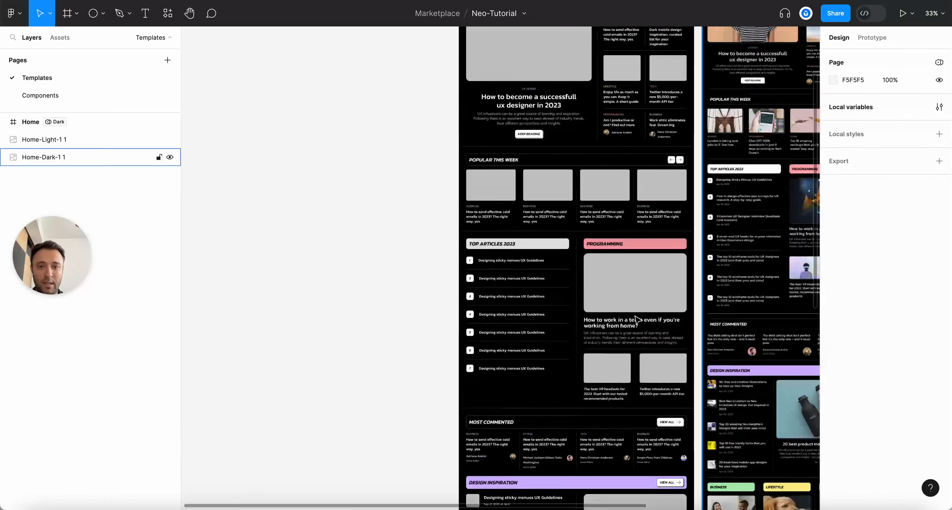
{"action": "left_click", "coordinate": [468, 169]}
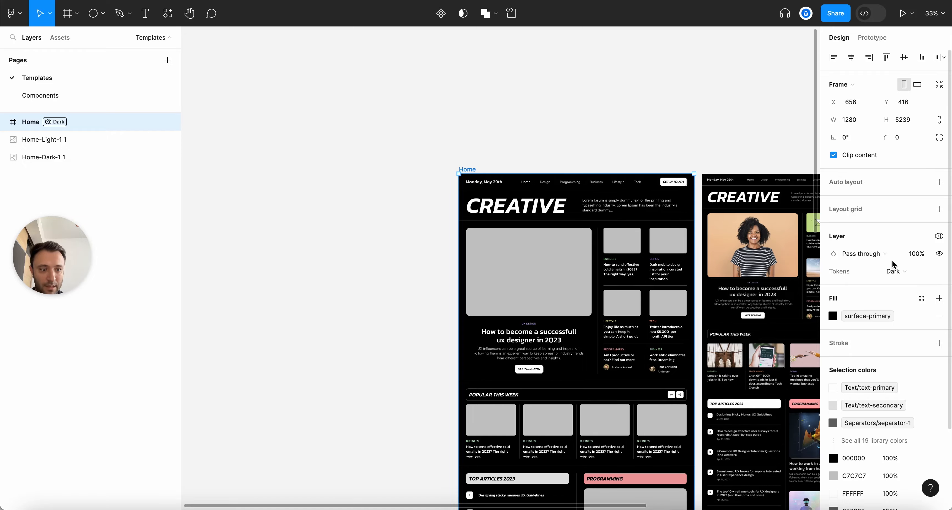
{"action": "left_click", "coordinate": [895, 272]}
{"action": "left_click", "coordinate": [907, 285]}
{"action": "scroll", "coordinate": [410, 314], "scroll_direction": "down", "scroll_amount": 10}
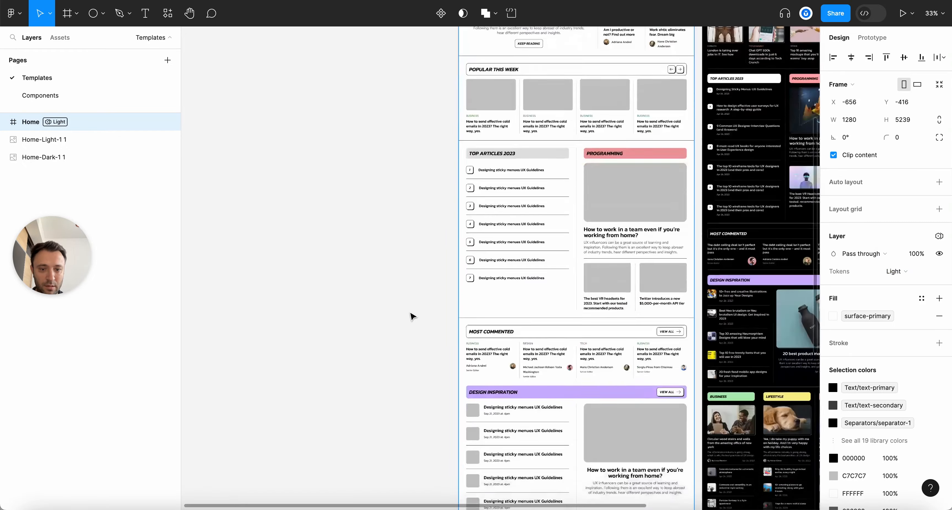
{"action": "left_click", "coordinate": [739, 383]}
{"action": "scroll", "coordinate": [739, 383], "scroll_direction": "down", "scroll_amount": 5}
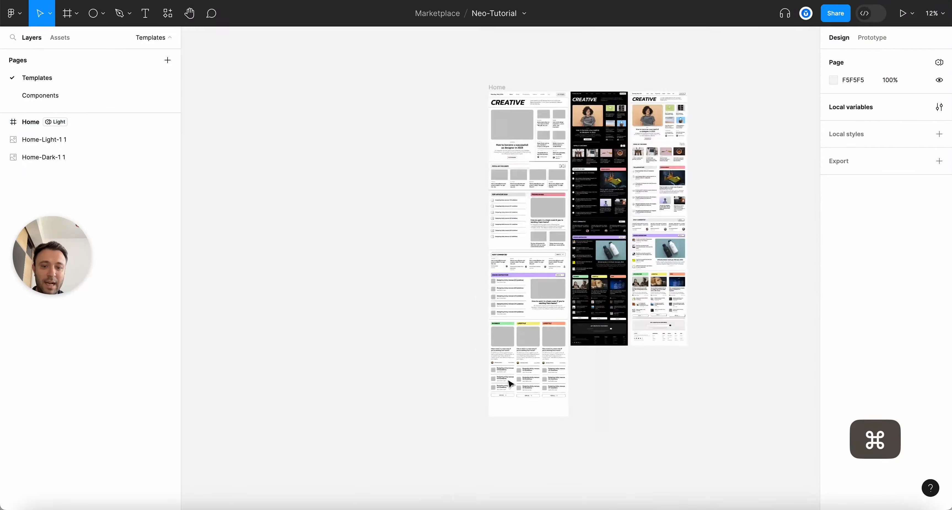
{"action": "scroll", "coordinate": [743, 361], "scroll_direction": "up", "scroll_amount": 10}
{"action": "scroll", "coordinate": [744, 363], "scroll_direction": "down", "scroll_amount": 5}
{"action": "scroll", "coordinate": [660, 365], "scroll_direction": "down", "scroll_amount": 8}
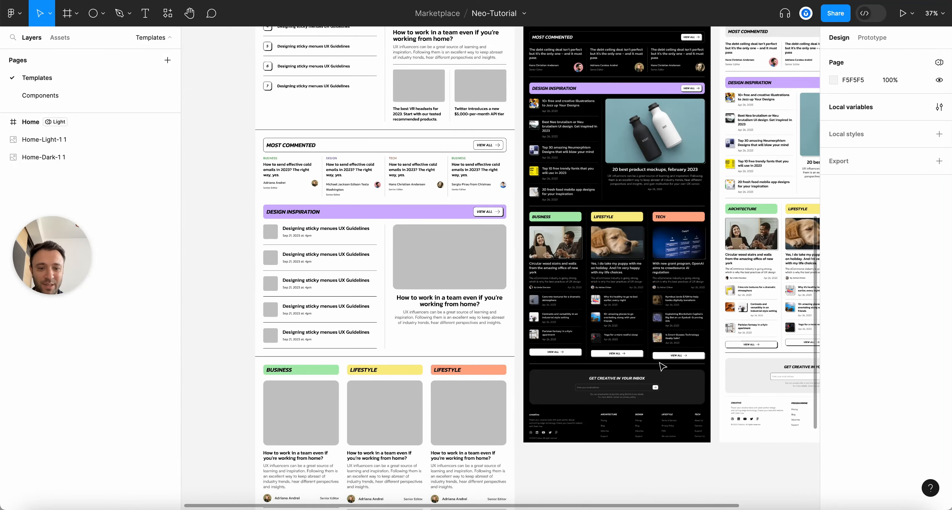
{"action": "scroll", "coordinate": [668, 119], "scroll_direction": "up", "scroll_amount": 5}
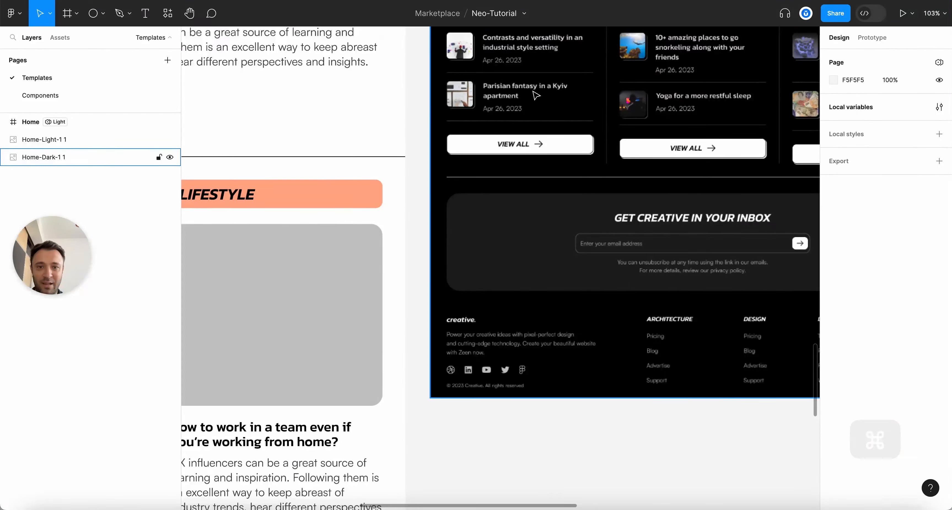
{"action": "scroll", "coordinate": [536, 95], "scroll_direction": "down", "scroll_amount": 6}
{"action": "scroll", "coordinate": [564, 229], "scroll_direction": "up", "scroll_amount": 7}
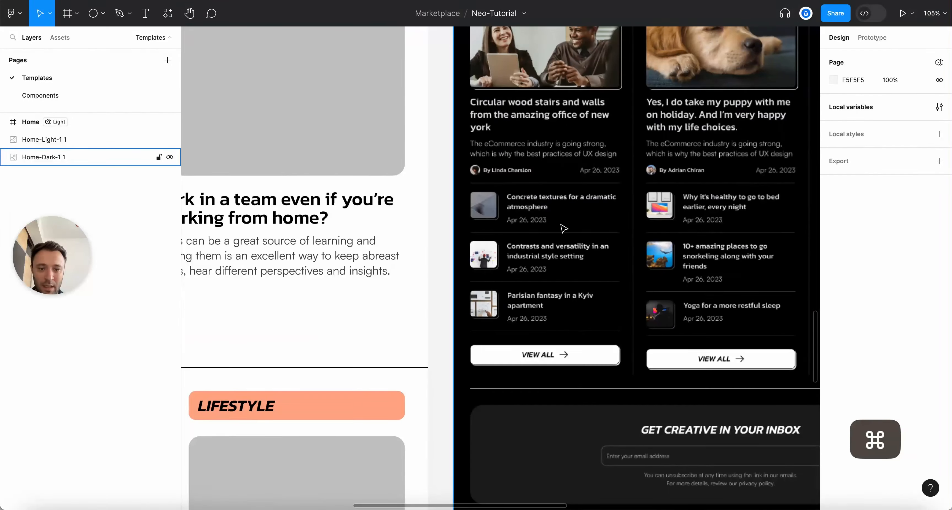
{"action": "scroll", "coordinate": [650, 222], "scroll_direction": "down", "scroll_amount": 3}
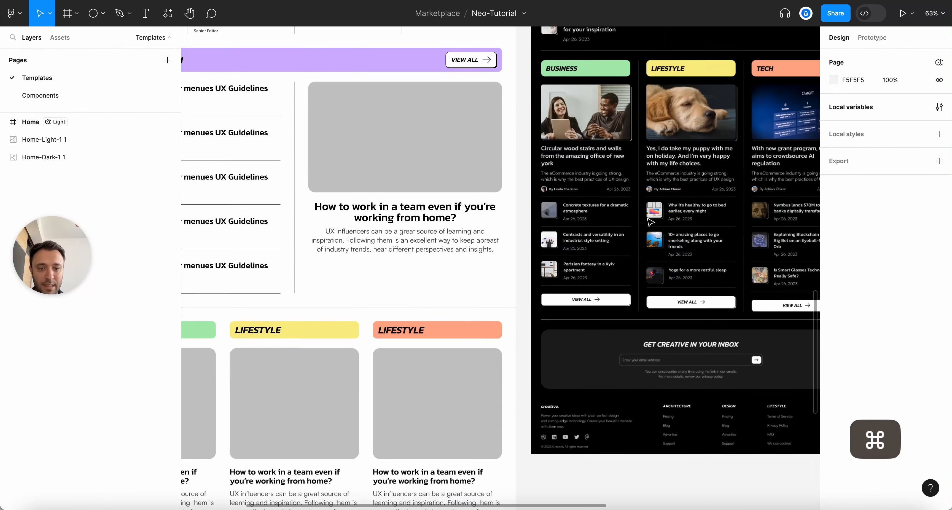
{"action": "scroll", "coordinate": [650, 222], "scroll_direction": "down", "scroll_amount": 10}
{"action": "scroll", "coordinate": [651, 222], "scroll_direction": "left", "scroll_amount": 3}
{"action": "scroll", "coordinate": [204, 206], "scroll_direction": "up", "scroll_amount": 3}
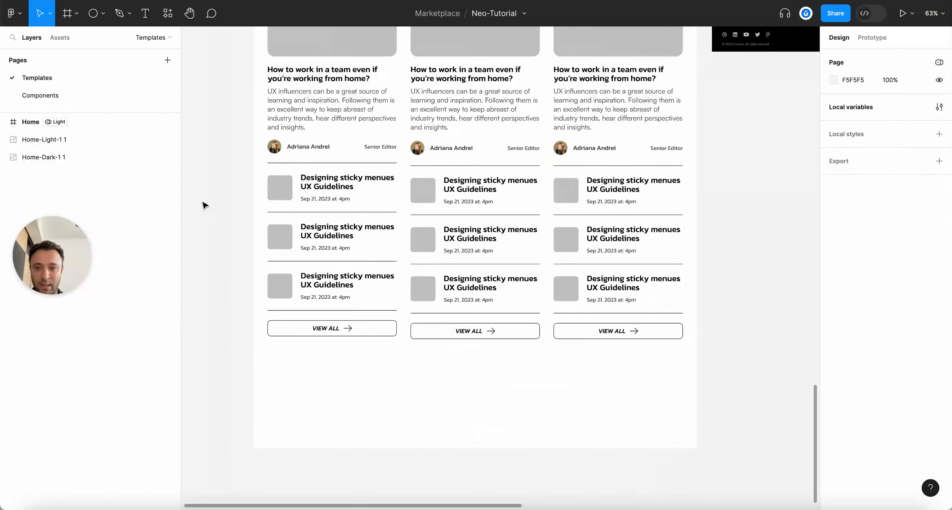
Compare card title styles and pick the Most Commented title as the style source
{"action": "scroll", "coordinate": [283, 193], "scroll_direction": "up", "scroll_amount": 2}
{"action": "left_click", "coordinate": [369, 181], "text": "super"}
{"action": "scroll", "coordinate": [506, 281], "scroll_direction": "down", "scroll_amount": 5}
{"action": "scroll", "coordinate": [470, 162], "scroll_direction": "up", "scroll_amount": 4}
{"action": "left_click", "coordinate": [435, 339], "text": "super"}
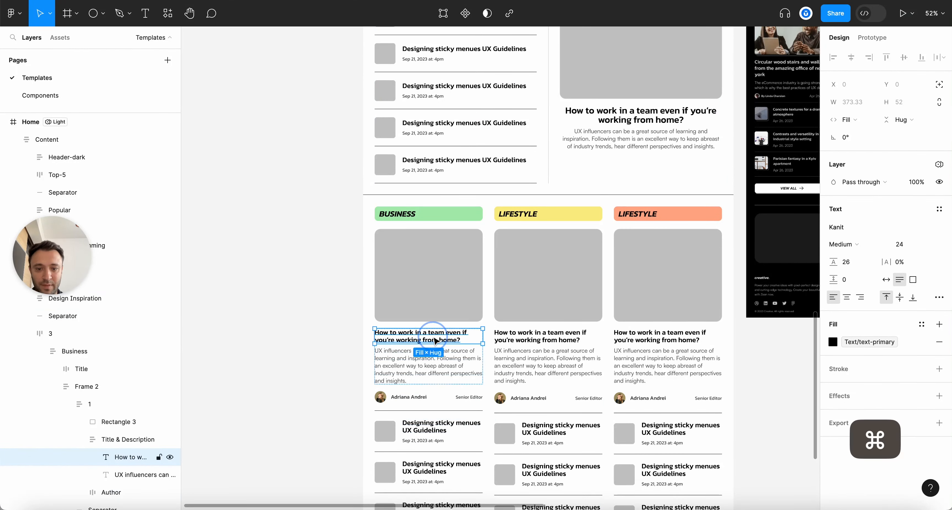
{"action": "scroll", "coordinate": [435, 339], "scroll_direction": "up", "scroll_amount": 5}
{"action": "left_click", "coordinate": [411, 119], "text": "super"}
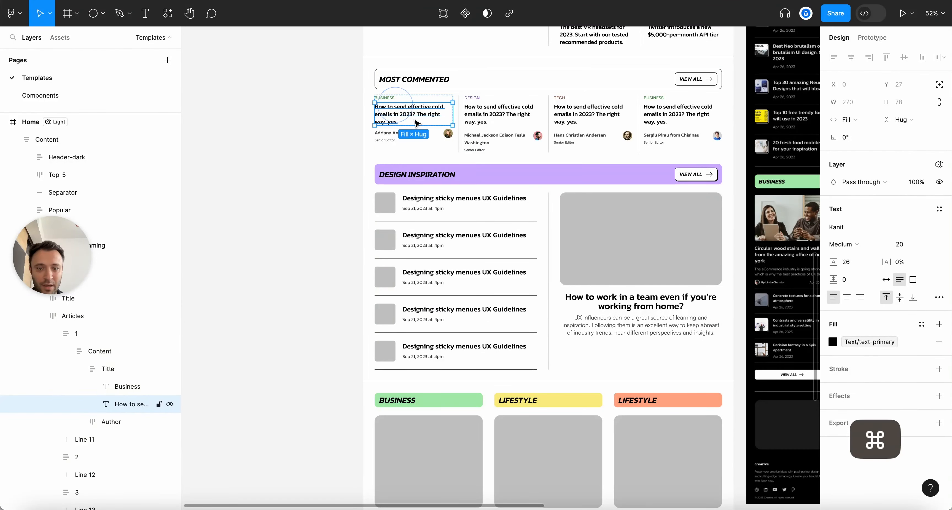
{"action": "scroll", "coordinate": [467, 266], "scroll_direction": "down", "scroll_amount": 8}
{"action": "scroll", "coordinate": [462, 299], "scroll_direction": "up", "scroll_amount": 5}
Paste the copied text style onto the Business list titles and a second-column title
{"action": "left_click", "coordinate": [427, 294], "text": "super"}
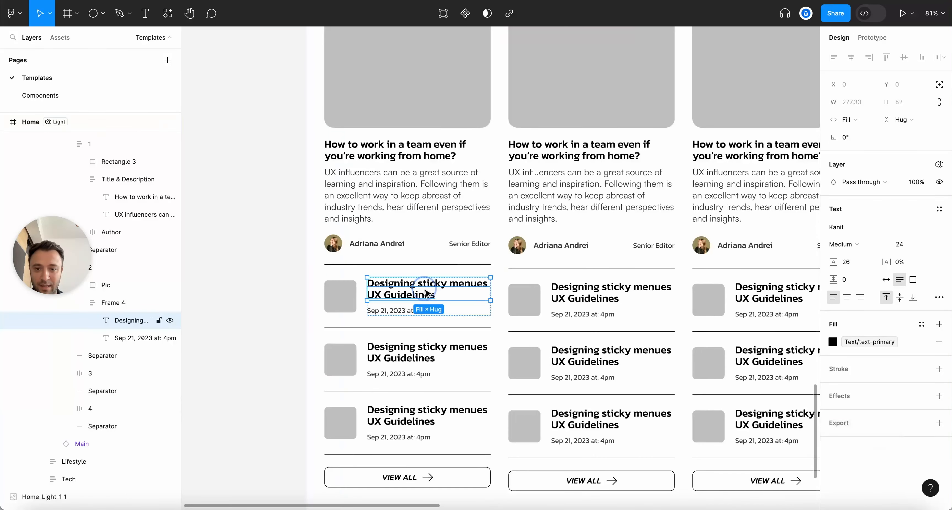
{"action": "scroll", "coordinate": [442, 298], "scroll_direction": "down", "scroll_amount": 3}
{"action": "left_click", "coordinate": [428, 280], "text": "super"}
{"action": "key", "text": "alt+super+v"}
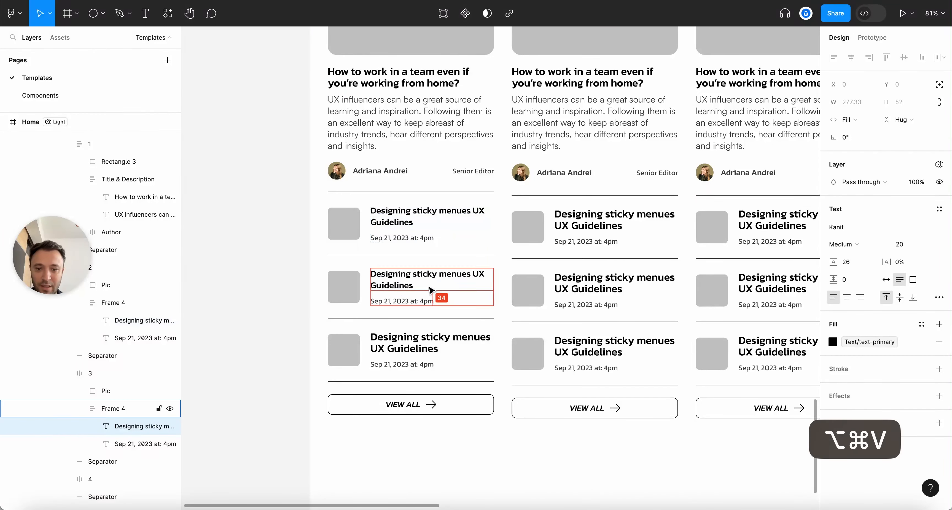
{"action": "left_click", "coordinate": [433, 334], "text": "super"}
{"action": "key", "text": "alt+super+v"}
{"action": "left_click", "coordinate": [597, 346], "text": "super"}
{"action": "key", "text": "alt+super+v"}
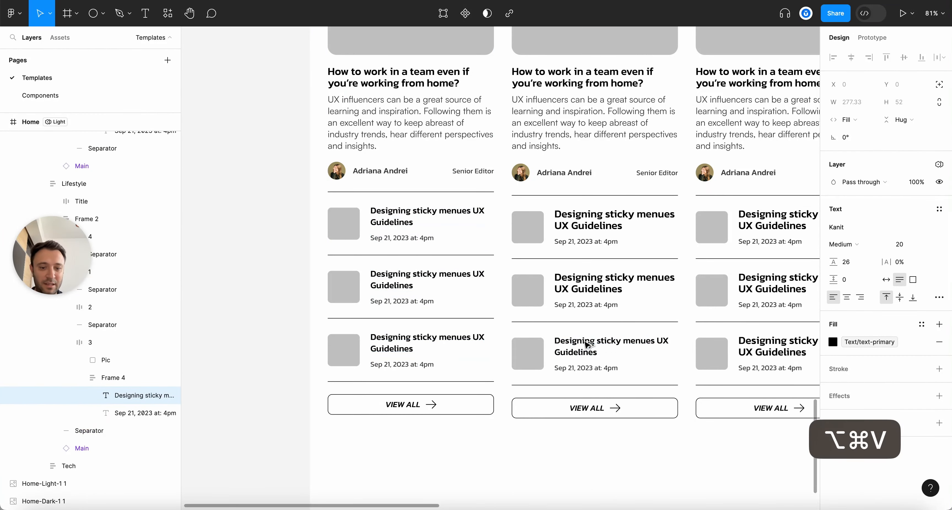
Paste the copied text style onto the remaining second- and third-column list titles
{"action": "left_click", "coordinate": [612, 276], "text": "super"}
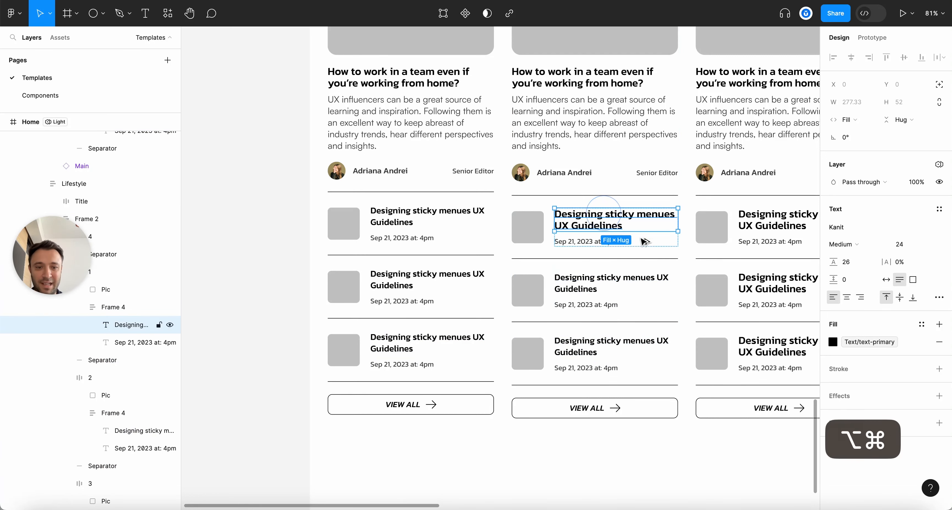
{"action": "scroll", "coordinate": [628, 222], "scroll_direction": "right", "scroll_amount": 5}
{"action": "left_click", "coordinate": [662, 218], "text": "super"}
{"action": "key", "text": "alt+super+v"}
{"action": "left_click", "coordinate": [672, 289], "text": "super"}
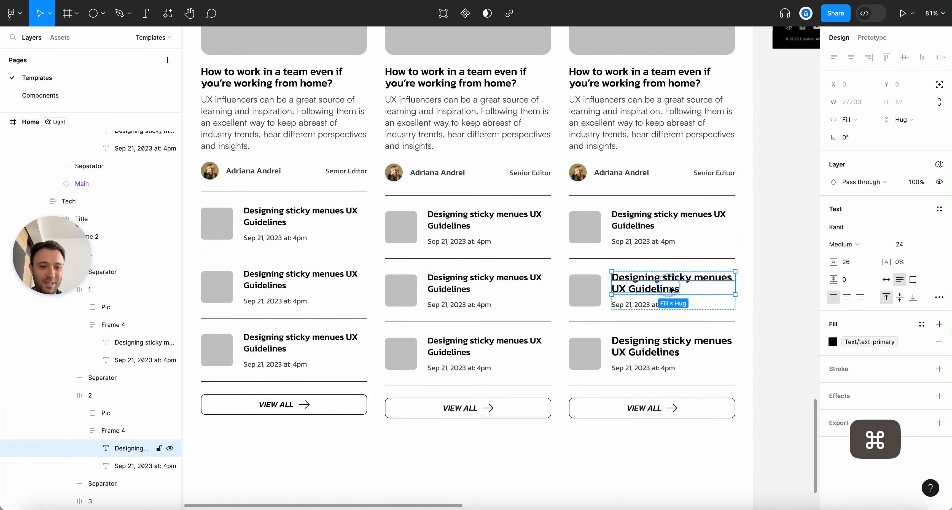
{"action": "left_click", "coordinate": [684, 342], "text": "super"}
{"action": "key", "text": "alt+super+v"}
Review the restyled titles and select the whole light Home frame
{"action": "scroll", "coordinate": [509, 320], "scroll_direction": "down", "scroll_amount": 5}
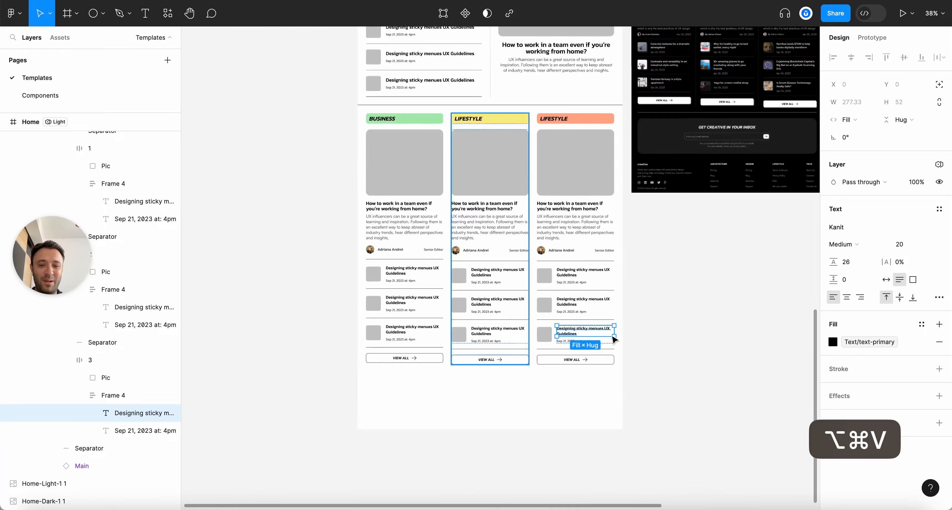
{"action": "key", "text": "Escape"}
{"action": "scroll", "coordinate": [536, 277], "scroll_direction": "up", "scroll_amount": 7}
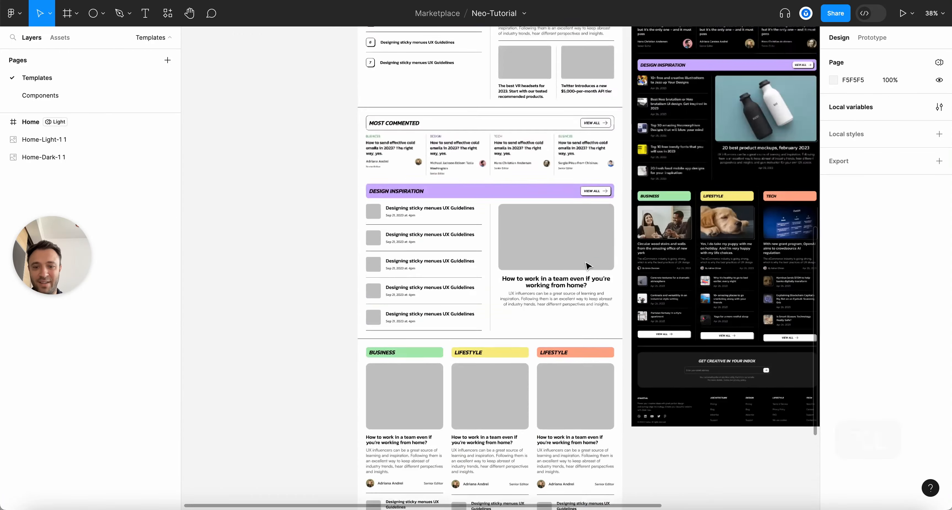
{"action": "scroll", "coordinate": [488, 289], "scroll_direction": "down", "scroll_amount": 5}
{"action": "scroll", "coordinate": [489, 288], "scroll_direction": "down", "scroll_amount": 3}
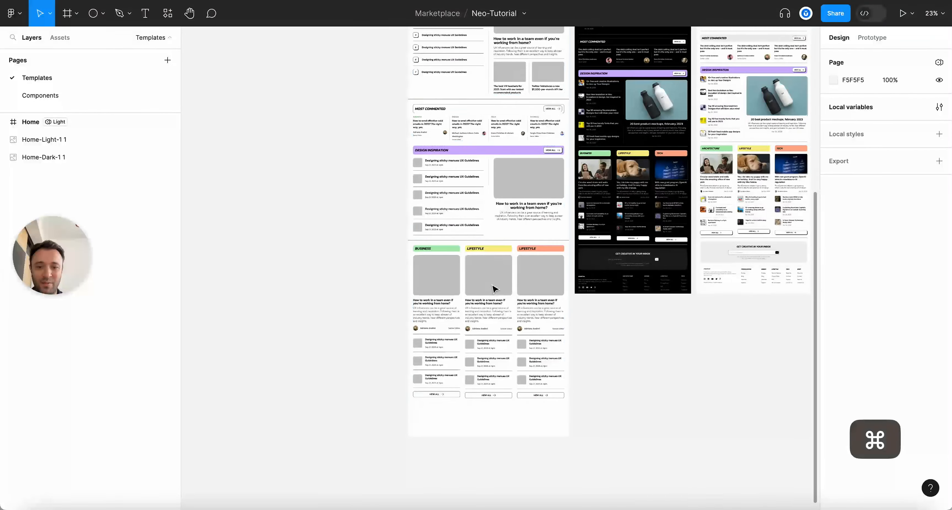
{"action": "scroll", "coordinate": [495, 192], "scroll_direction": "up", "scroll_amount": 10}
{"action": "scroll", "coordinate": [497, 101], "scroll_direction": "up", "scroll_amount": 3}
{"action": "scroll", "coordinate": [500, 108], "scroll_direction": "up", "scroll_amount": 5}
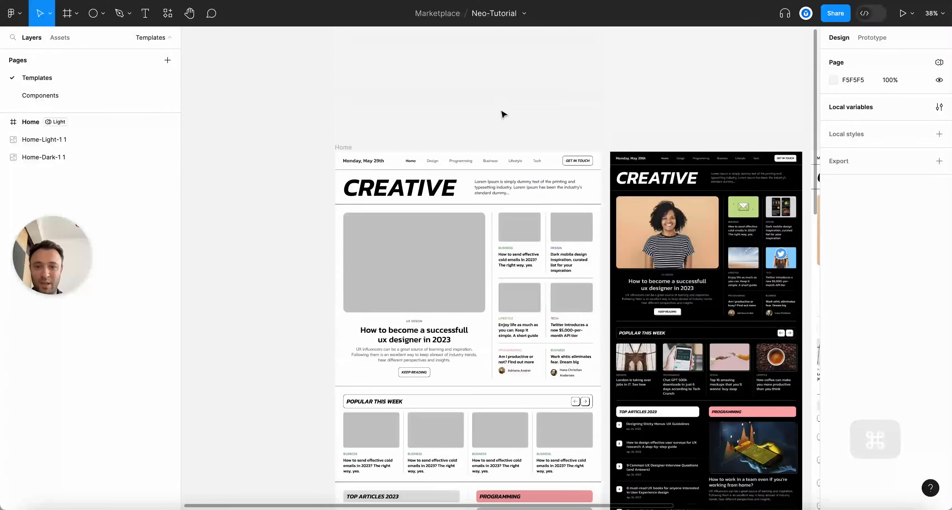
{"action": "left_click", "coordinate": [349, 148]}
Scroll around the light Home frame to review the homepage layout
{"action": "scroll", "coordinate": [422, 287], "scroll_direction": "up", "scroll_amount": 3}
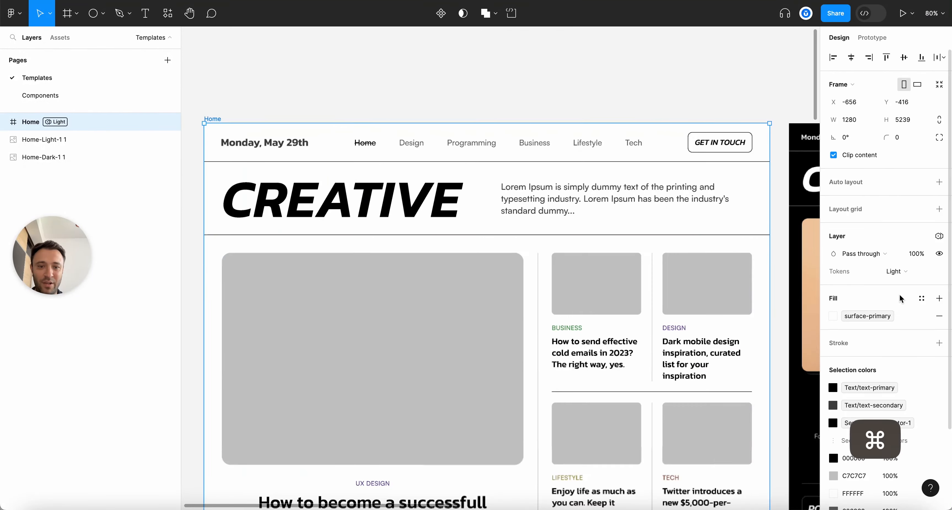
{"action": "scroll", "coordinate": [422, 287], "scroll_direction": "down", "scroll_amount": 2}
{"action": "scroll", "coordinate": [422, 288], "scroll_direction": "down", "scroll_amount": 3}
{"action": "scroll", "coordinate": [443, 307], "scroll_direction": "down", "scroll_amount": 10}
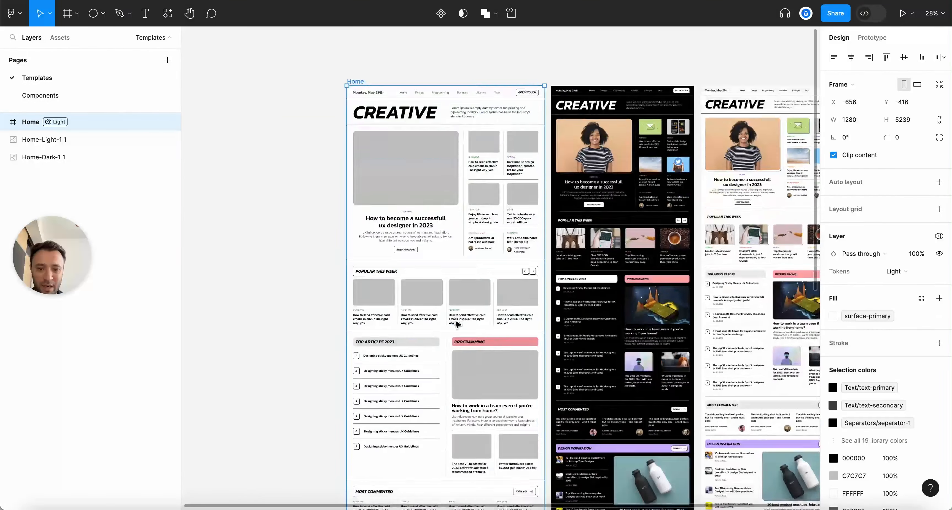
{"action": "scroll", "coordinate": [457, 324], "scroll_direction": "up", "scroll_amount": 5}
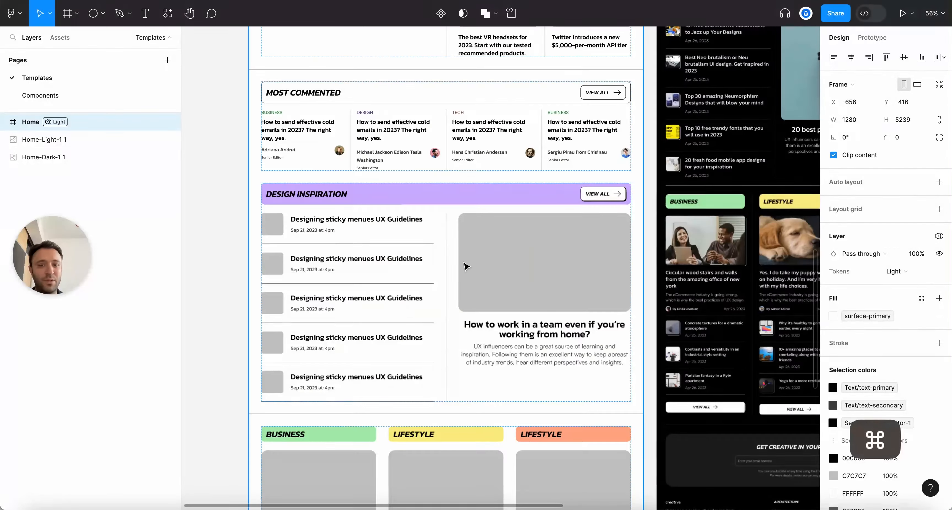
{"action": "scroll", "coordinate": [528, 174], "scroll_direction": "up", "scroll_amount": 4}
{"action": "scroll", "coordinate": [528, 174], "scroll_direction": "down", "scroll_amount": 8}
{"action": "scroll", "coordinate": [528, 173], "scroll_direction": "left", "scroll_amount": 4}
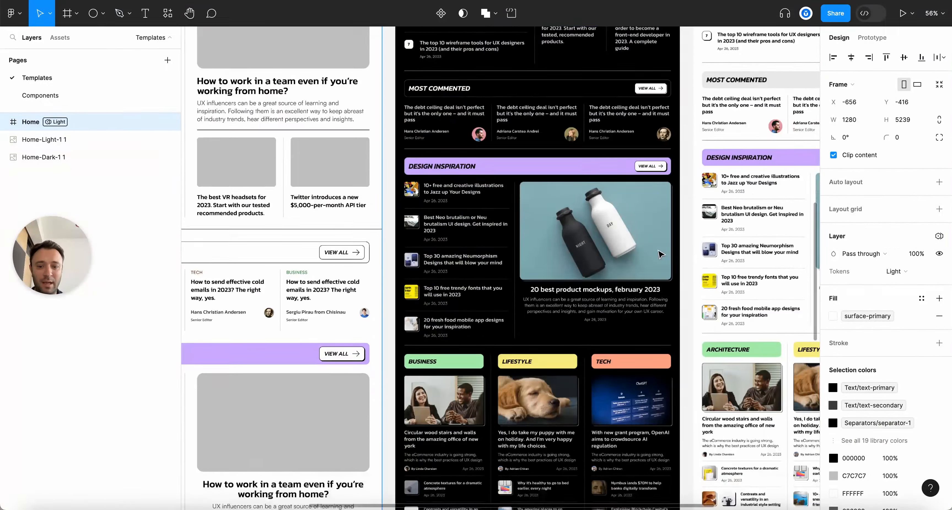
{"action": "scroll", "coordinate": [623, 247], "scroll_direction": "up", "scroll_amount": 15}
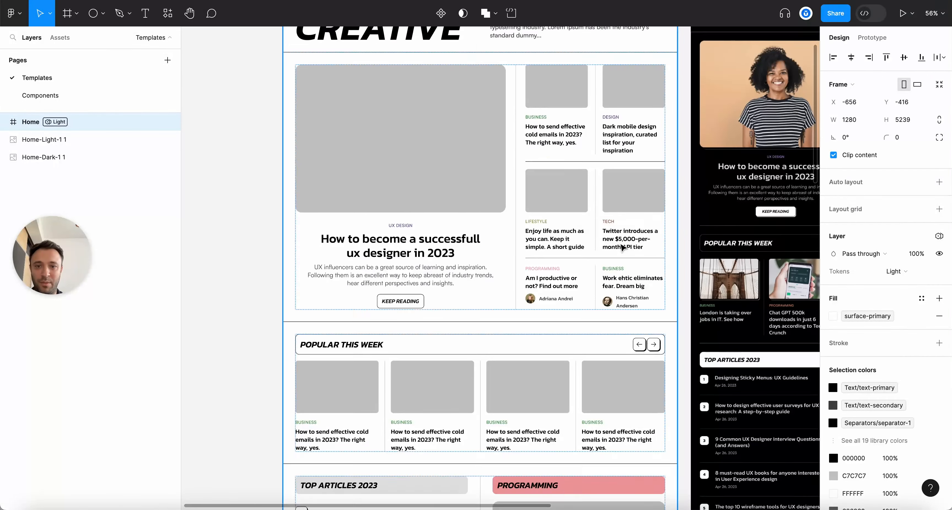
{"action": "scroll", "coordinate": [623, 247], "scroll_direction": "up", "scroll_amount": 5}
Clear the canvas selection and start a new browser tab
{"action": "left_click", "coordinate": [506, 107]}
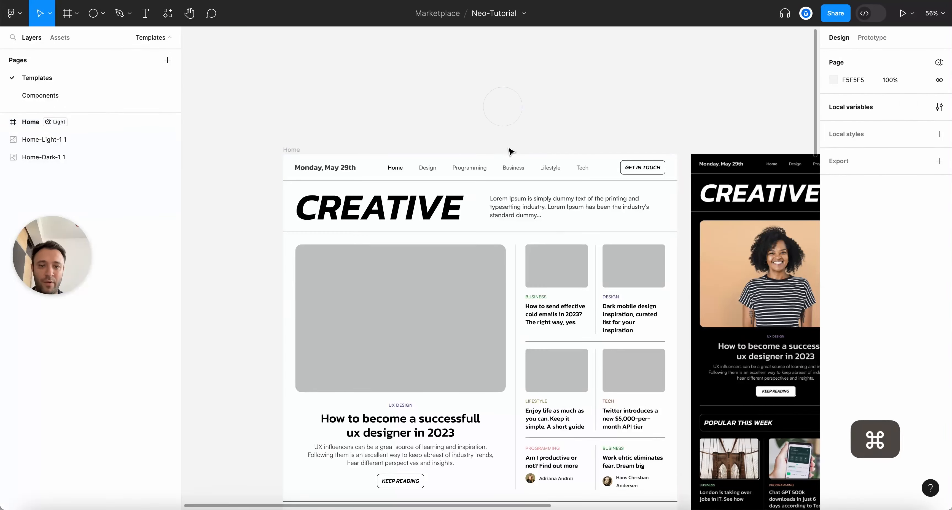
{"action": "scroll", "coordinate": [511, 151], "scroll_direction": "up", "scroll_amount": 3}
{"action": "key", "text": "super+t"}
Go to rawpixel and search its images for 'woman'
{"action": "type", "text": "raw"}
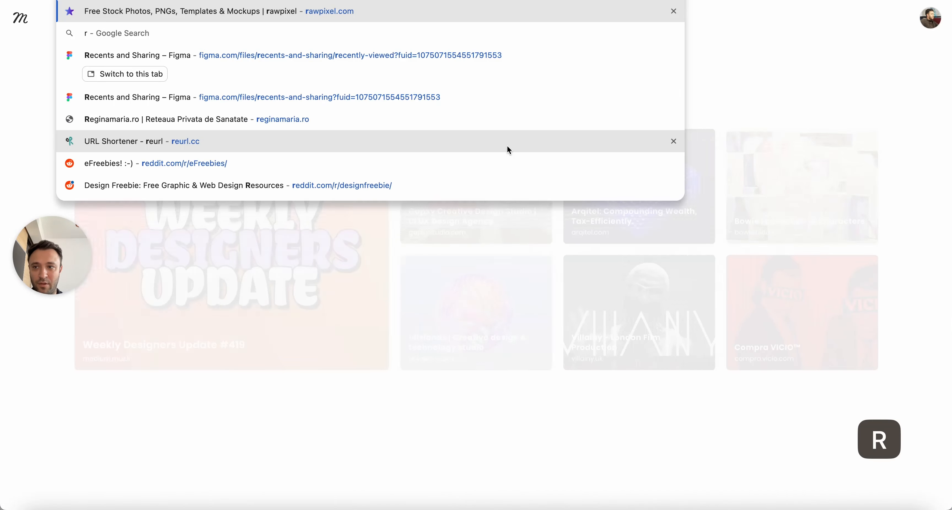
{"action": "key", "text": "Return"}
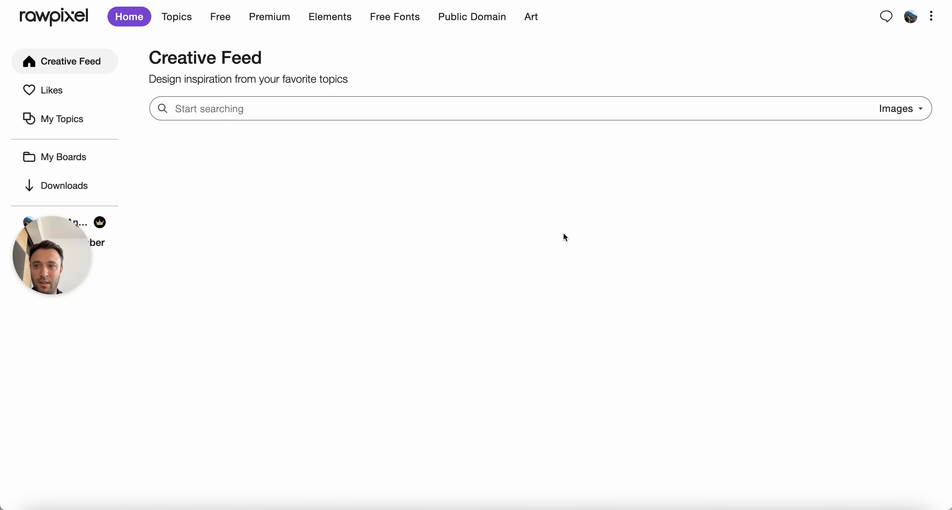
{"action": "left_click", "coordinate": [358, 108]}
{"action": "type", "text": "woman"}
{"action": "key", "text": "Return"}
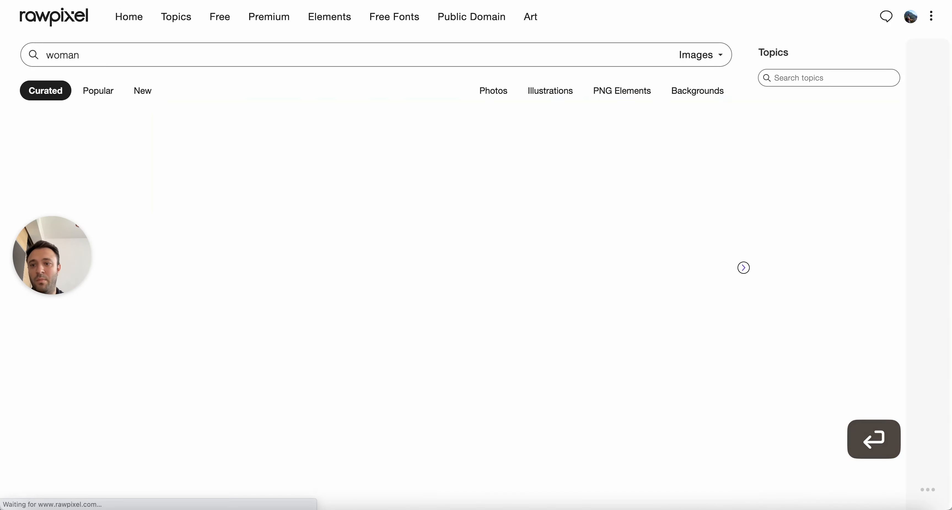
{"action": "scroll", "coordinate": [586, 302], "scroll_direction": "down", "scroll_amount": 3}
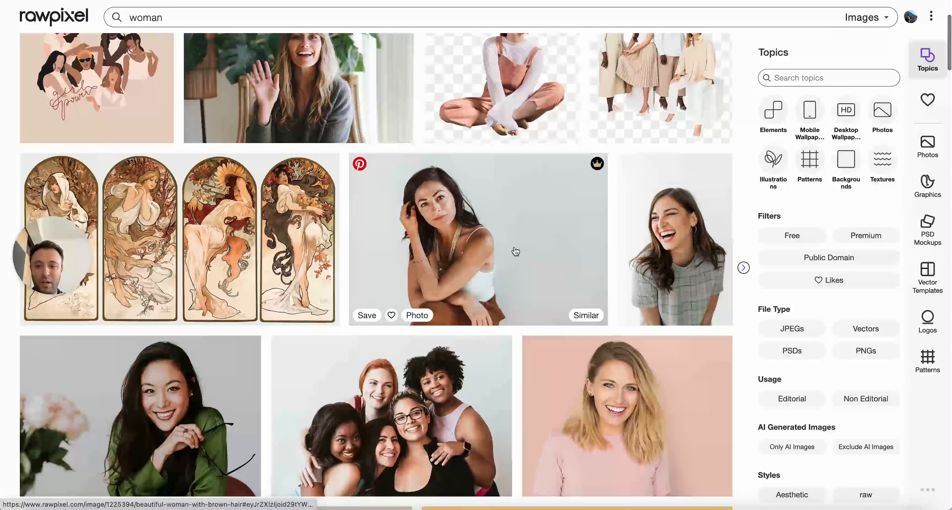
{"action": "scroll", "coordinate": [515, 252], "scroll_direction": "down", "scroll_amount": 2}
Copy the seated 'Portrait of an attractive woman' photo, then close its detail view
{"action": "left_click", "coordinate": [469, 142]}
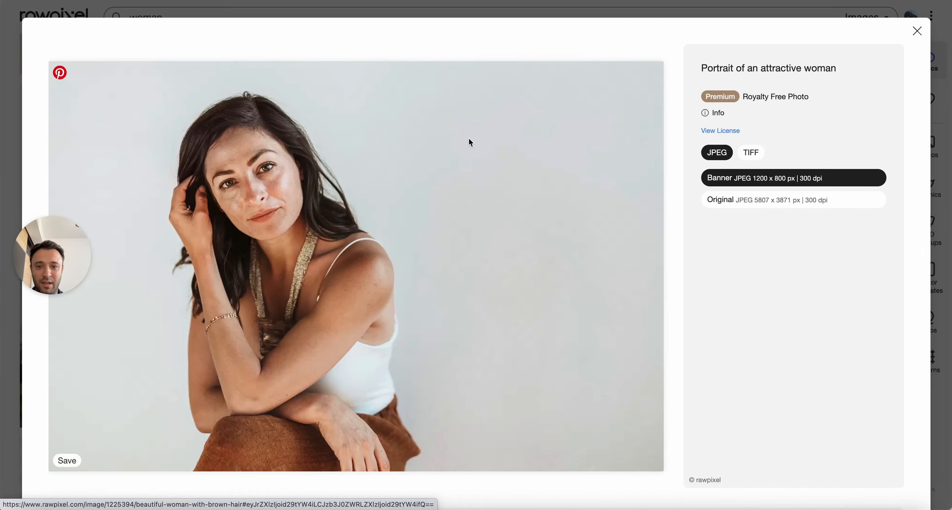
{"action": "right_click", "coordinate": [476, 214]}
{"action": "left_click", "coordinate": [494, 243]}
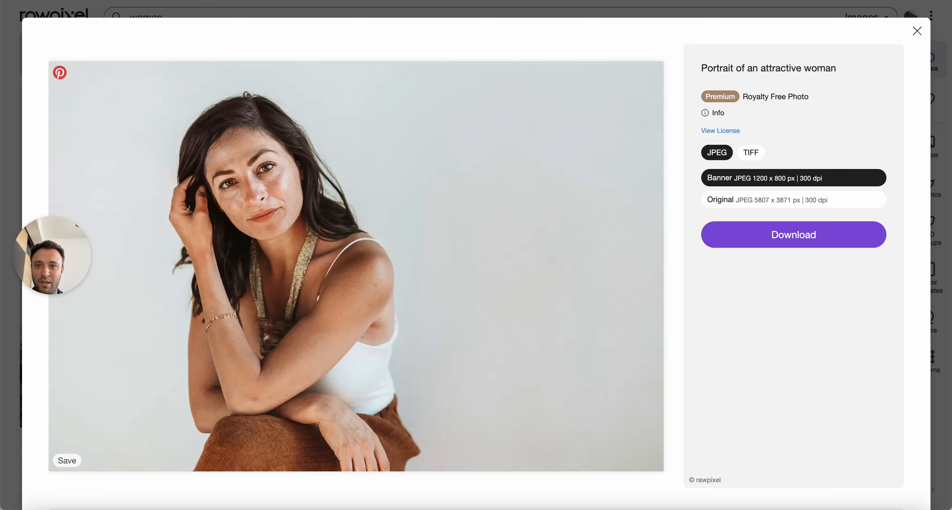
{"action": "left_click", "coordinate": [917, 31]}
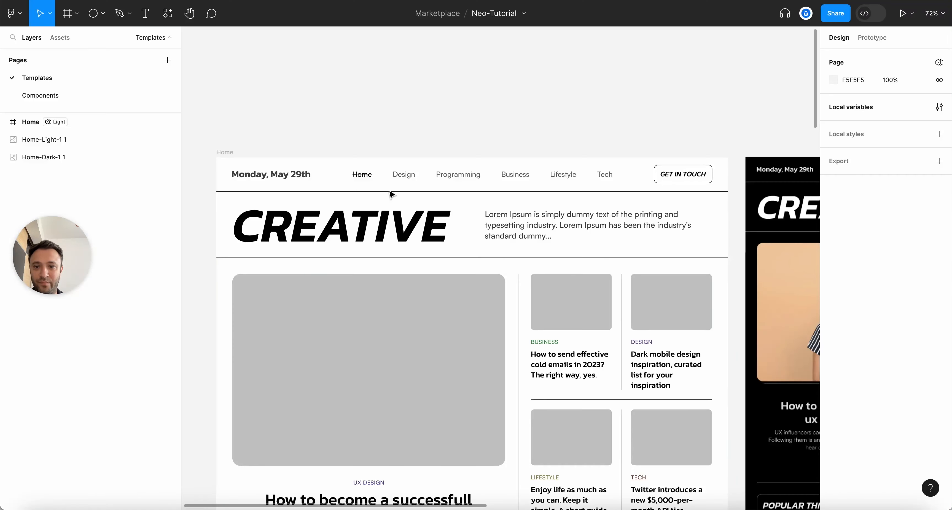
{"action": "scroll", "coordinate": [391, 194], "scroll_direction": "down", "scroll_amount": 5}
{"action": "left_click", "coordinate": [401, 213], "text": "super"}
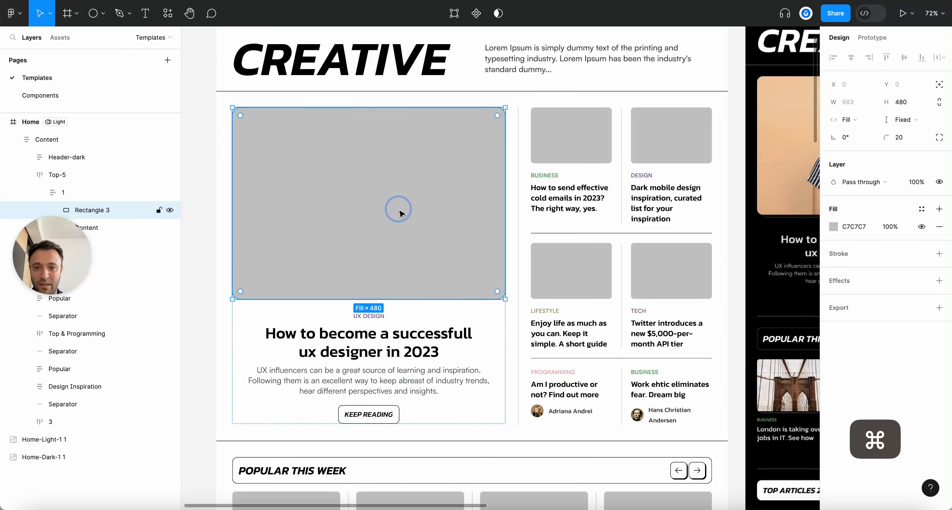
{"action": "key", "text": "super+v"}
{"action": "scroll", "coordinate": [401, 213], "scroll_direction": "down", "scroll_amount": 5}
{"action": "left_click", "coordinate": [378, 244]}
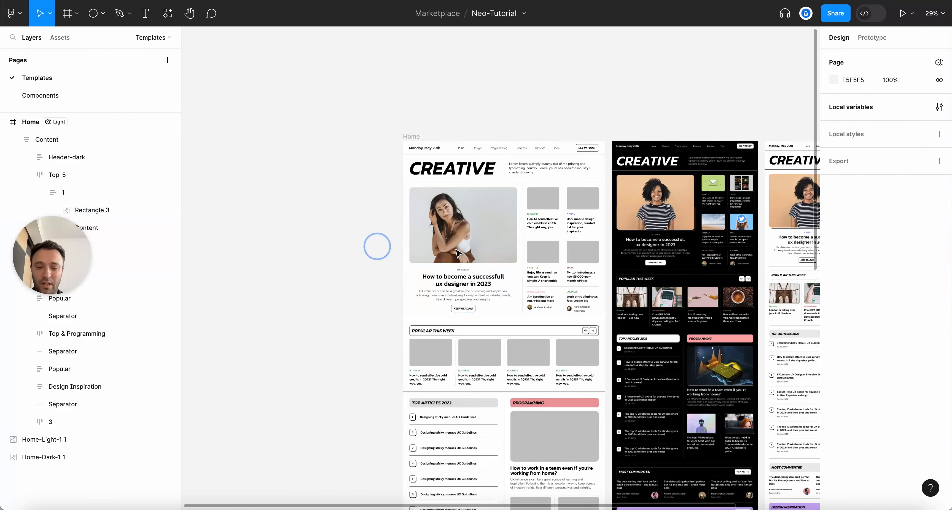
{"action": "left_click", "coordinate": [333, 247]}
{"action": "scroll", "coordinate": [314, 247], "scroll_direction": "up", "scroll_amount": 2}
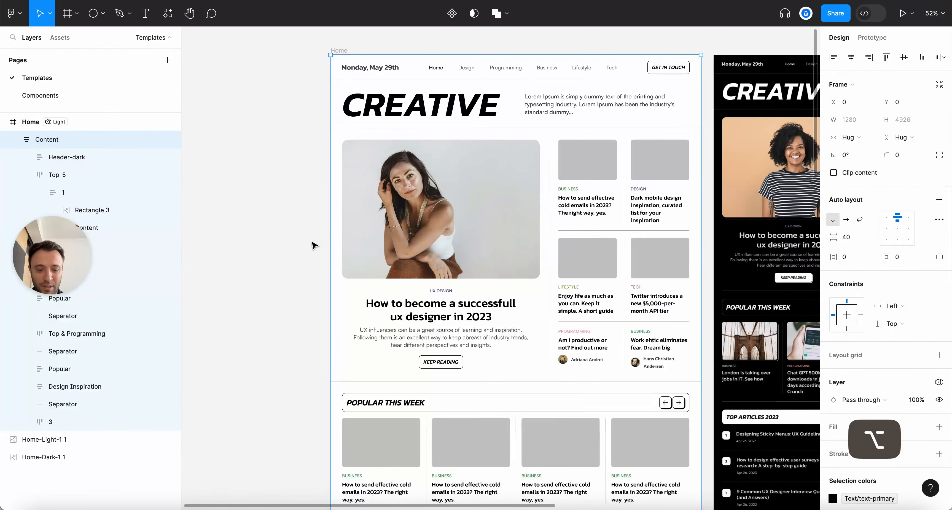
{"action": "key", "text": "alt+l"}
{"action": "scroll", "coordinate": [314, 246], "scroll_direction": "down", "scroll_amount": 5}
{"action": "scroll", "coordinate": [312, 246], "scroll_direction": "up", "scroll_amount": 4}
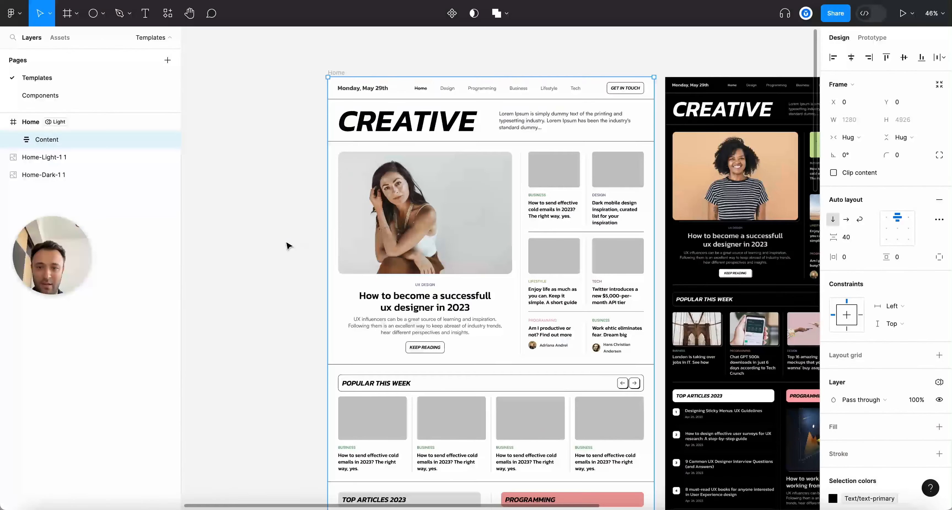
{"action": "scroll", "coordinate": [296, 245], "scroll_direction": "down", "scroll_amount": 3}
{"action": "left_click", "coordinate": [288, 245]}
{"action": "scroll", "coordinate": [289, 246], "scroll_direction": "down", "scroll_amount": 4}
{"action": "scroll", "coordinate": [296, 245], "scroll_direction": "up", "scroll_amount": 5}
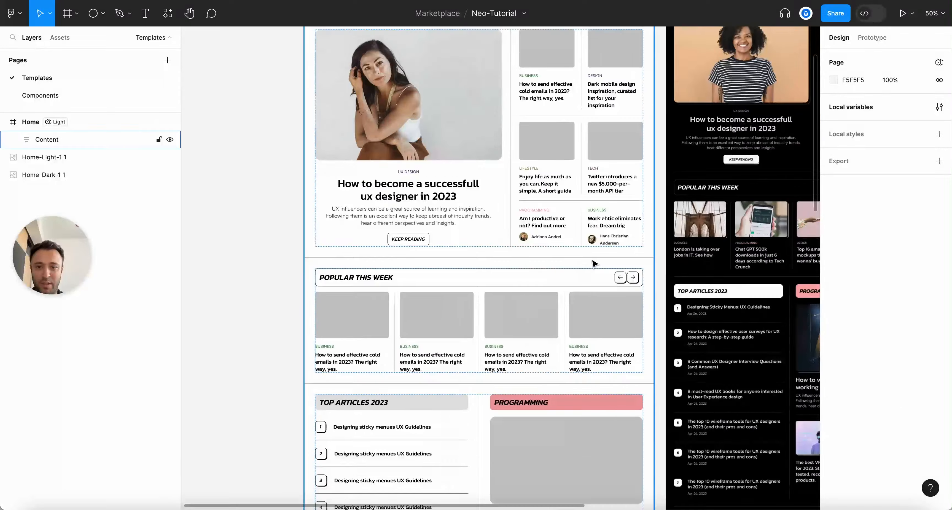
{"action": "scroll", "coordinate": [594, 263], "scroll_direction": "up", "scroll_amount": 3}
{"action": "scroll", "coordinate": [501, 259], "scroll_direction": "up", "scroll_amount": 3}
{"action": "scroll", "coordinate": [502, 260], "scroll_direction": "down", "scroll_amount": 10}
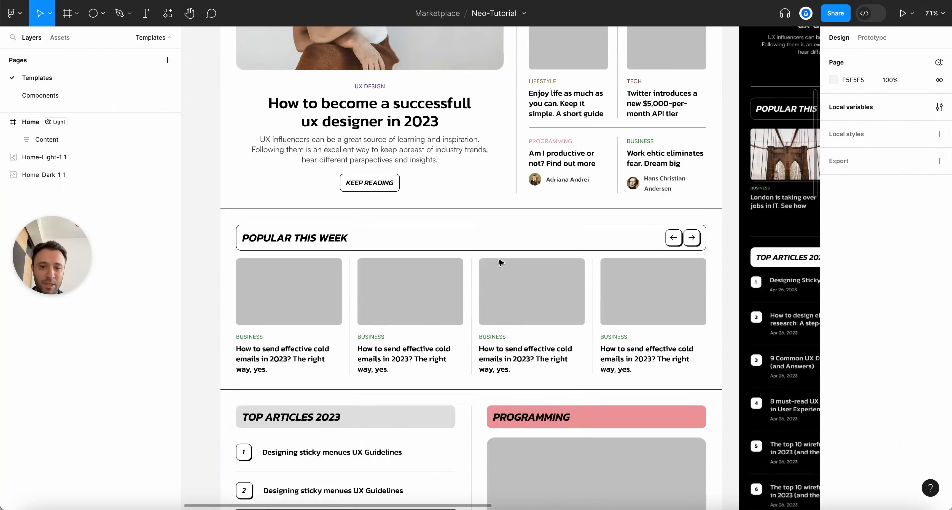
{"action": "scroll", "coordinate": [502, 262], "scroll_direction": "up", "scroll_amount": 10}
{"action": "scroll", "coordinate": [586, 187], "scroll_direction": "down", "scroll_amount": 2}
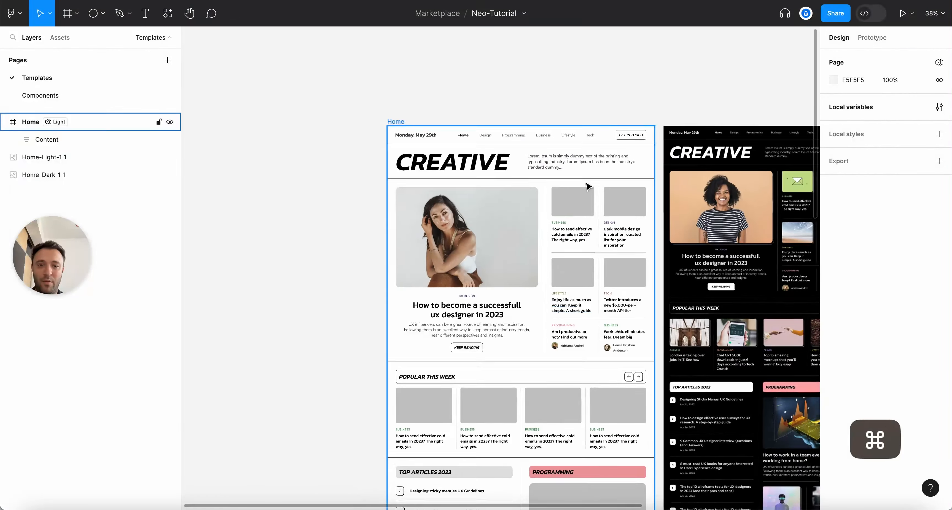
{"action": "scroll", "coordinate": [587, 187], "scroll_direction": "right", "scroll_amount": 3}
{"action": "scroll", "coordinate": [625, 76], "scroll_direction": "up", "scroll_amount": 2}
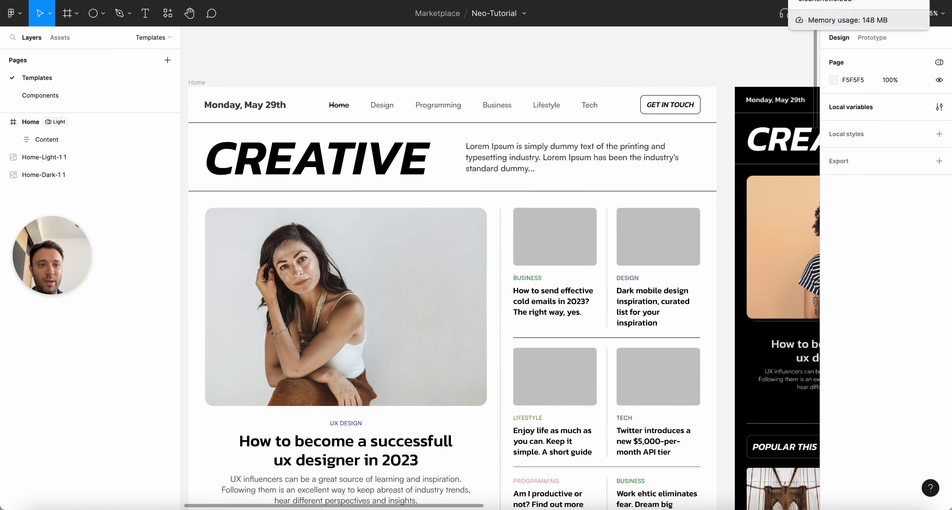
Reopen the seated woman portrait from the rawpixel 'woman' results, then close it to return to Figma
{"action": "left_click", "coordinate": [839, 1]}
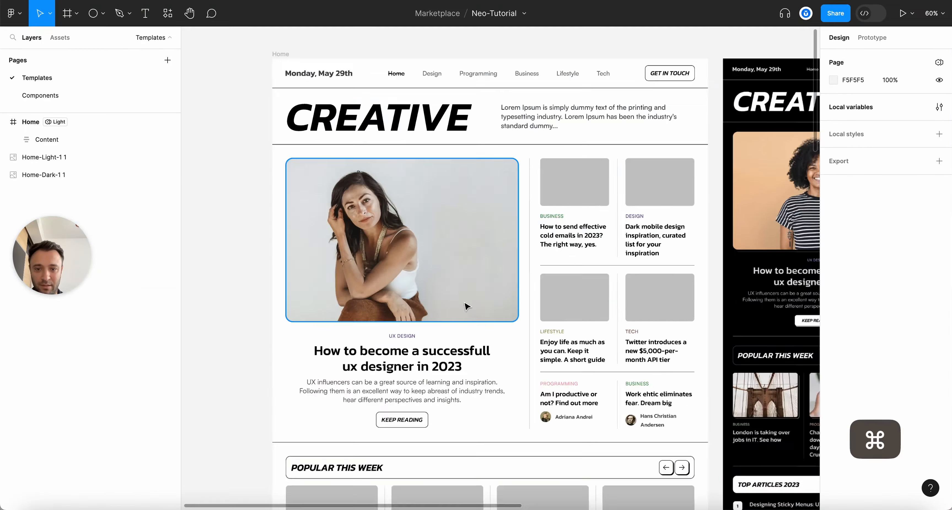
{"action": "scroll", "coordinate": [393, 143], "scroll_direction": "up", "scroll_amount": 2}
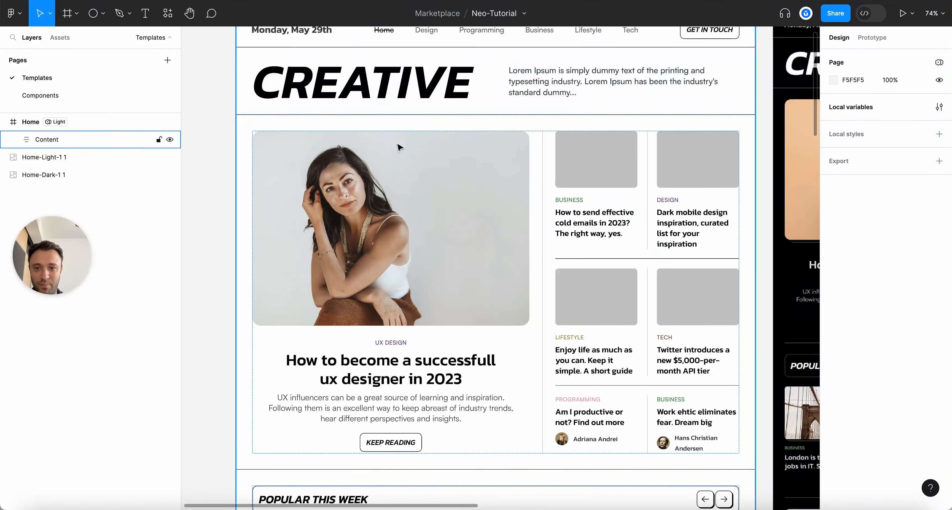
{"action": "scroll", "coordinate": [400, 258], "scroll_direction": "up", "scroll_amount": 2}
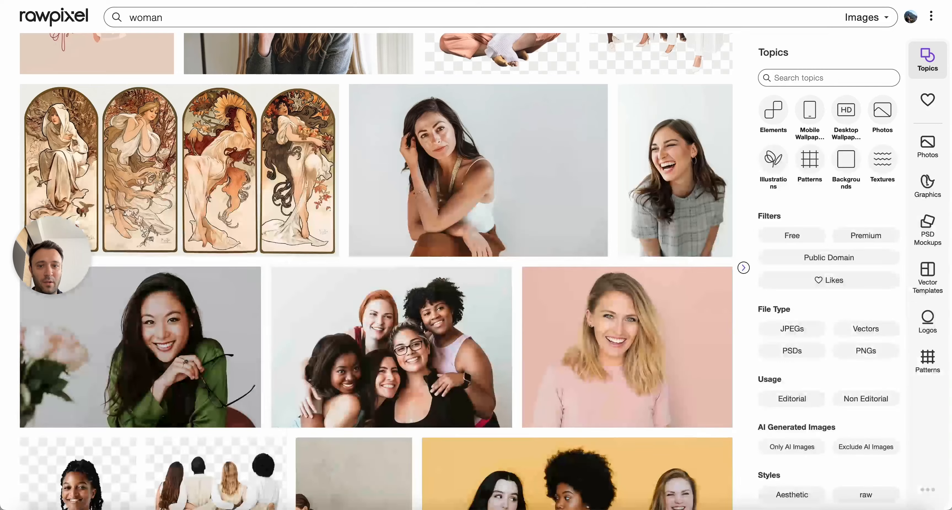
{"action": "left_click", "coordinate": [468, 199]}
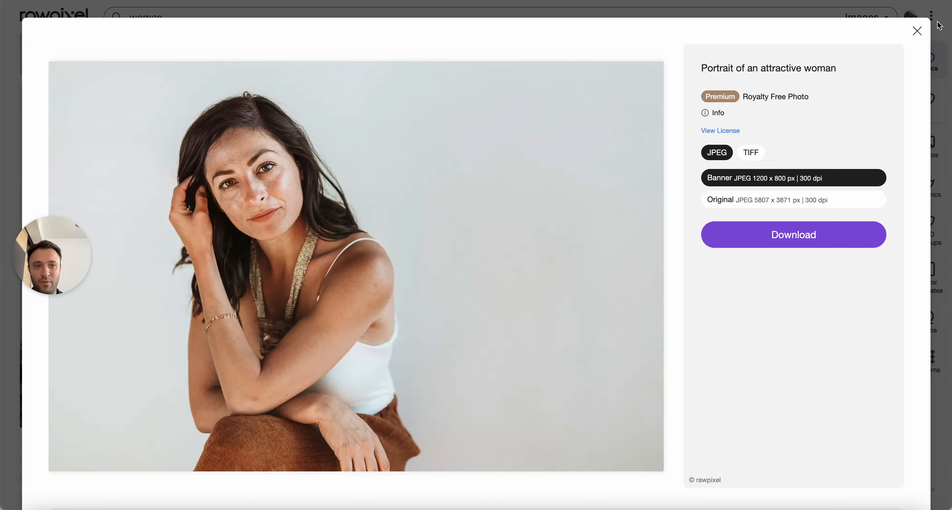
{"action": "left_click", "coordinate": [917, 29]}
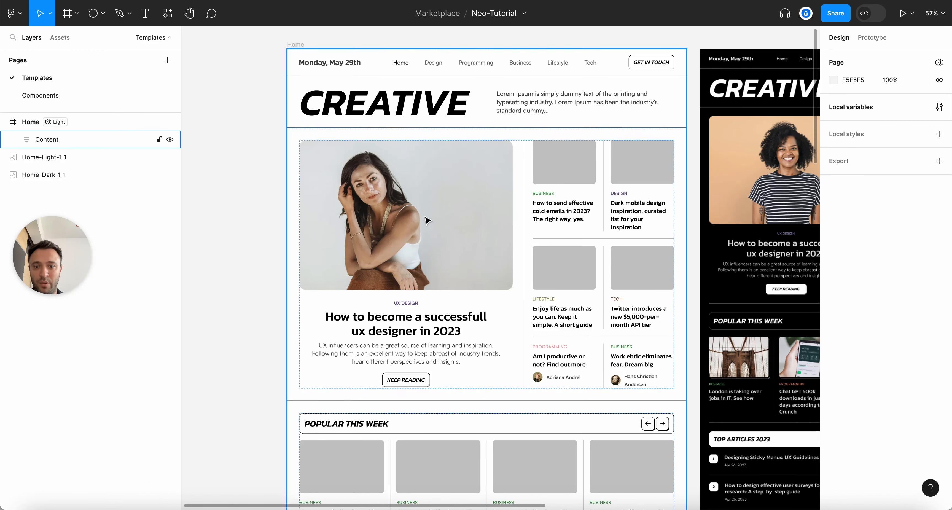
Paste the woman photo into the first Business card thumbnail, undoing the extra paste into the second
{"action": "left_click", "coordinate": [566, 160], "text": "super"}
{"action": "key", "text": "super+v"}
{"action": "left_click", "coordinate": [644, 173], "text": "super"}
{"action": "key", "text": "super+v"}
{"action": "key", "text": "super+z"}
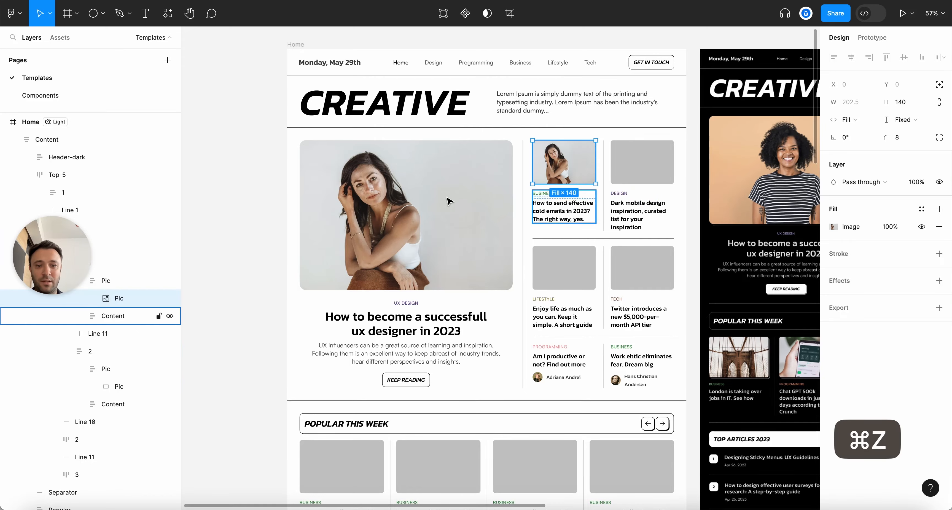
{"action": "left_click", "coordinate": [252, 152]}
Collapse the layer hierarchy and scroll over the light Home frame to check the thumbnail
{"action": "scroll", "coordinate": [253, 152], "scroll_direction": "down", "scroll_amount": 5}
{"action": "key", "text": "alt+l"}
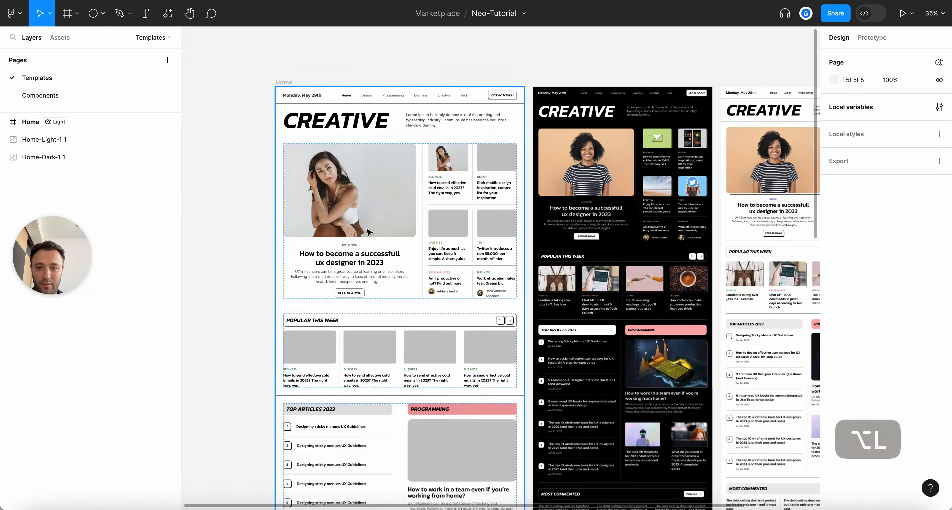
{"action": "scroll", "coordinate": [264, 202], "scroll_direction": "up", "scroll_amount": 3}
{"action": "scroll", "coordinate": [505, 185], "scroll_direction": "down", "scroll_amount": 10}
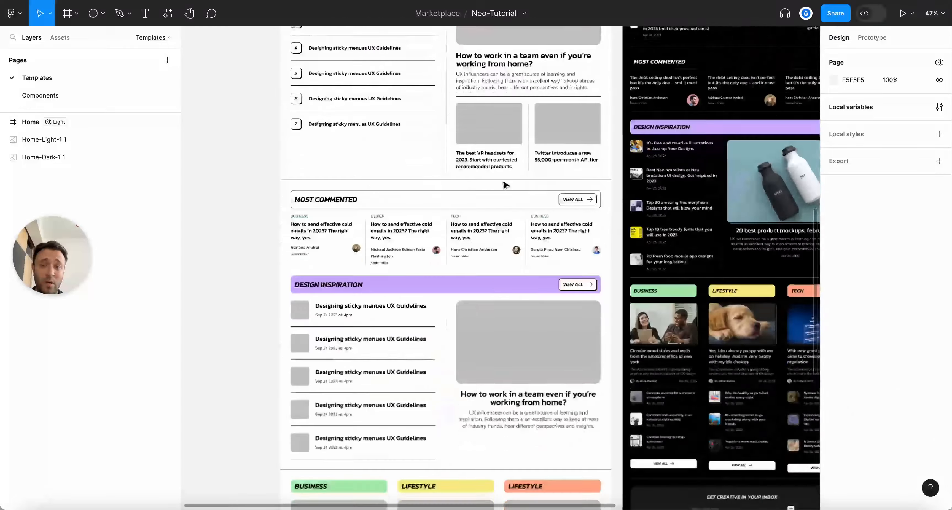
{"action": "scroll", "coordinate": [505, 185], "scroll_direction": "down", "scroll_amount": 8}
{"action": "scroll", "coordinate": [492, 207], "scroll_direction": "down", "scroll_amount": 4}
{"action": "scroll", "coordinate": [479, 228], "scroll_direction": "up", "scroll_amount": 3}
{"action": "scroll", "coordinate": [479, 227], "scroll_direction": "up", "scroll_amount": 10}
{"action": "scroll", "coordinate": [479, 227], "scroll_direction": "down", "scroll_amount": 6}
{"action": "scroll", "coordinate": [479, 228], "scroll_direction": "down", "scroll_amount": 5}
{"action": "scroll", "coordinate": [479, 228], "scroll_direction": "up", "scroll_amount": 12}
{"action": "scroll", "coordinate": [479, 227], "scroll_direction": "up", "scroll_amount": 4}
{"action": "scroll", "coordinate": [528, 85], "scroll_direction": "down", "scroll_amount": 3}
{"action": "scroll", "coordinate": [599, 248], "scroll_direction": "up", "scroll_amount": 2}
{"action": "scroll", "coordinate": [539, 188], "scroll_direction": "up", "scroll_amount": 1}
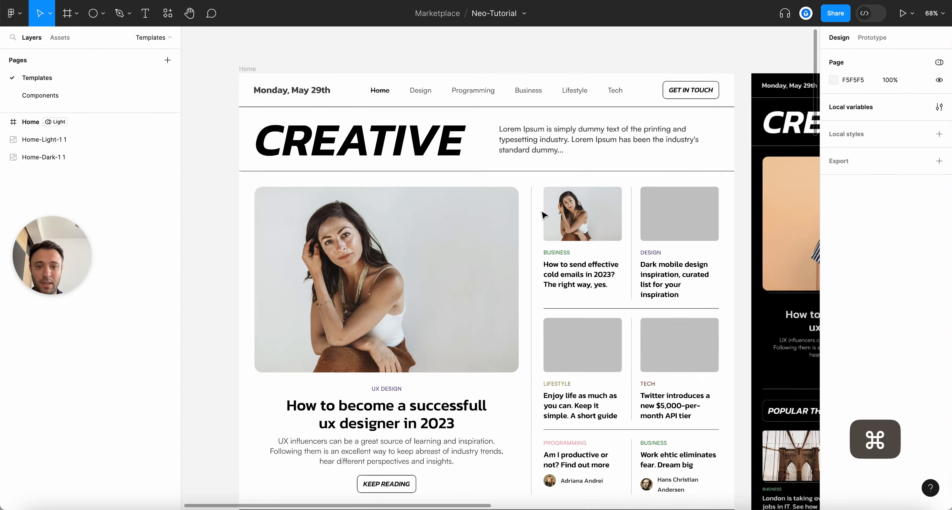
Review the Top-5 and Content frames, selecting and then deselecting each
{"action": "left_click", "coordinate": [417, 199]}
{"action": "left_click", "coordinate": [510, 41]}
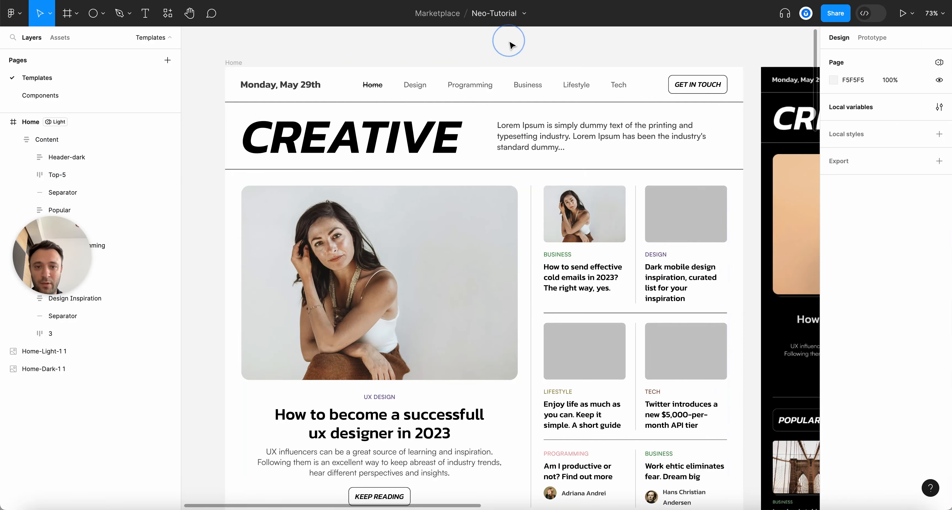
{"action": "scroll", "coordinate": [499, 237], "scroll_direction": "down", "scroll_amount": 2}
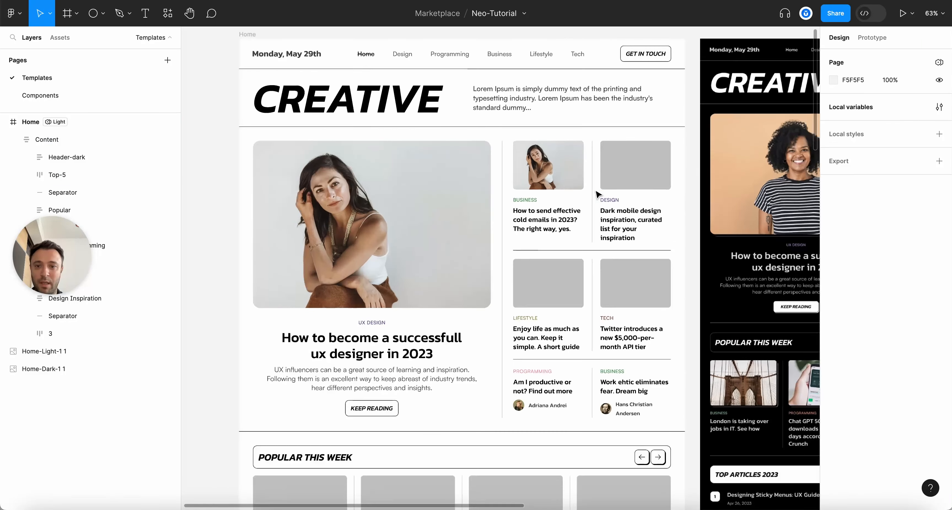
{"action": "scroll", "coordinate": [596, 193], "scroll_direction": "down", "scroll_amount": 3}
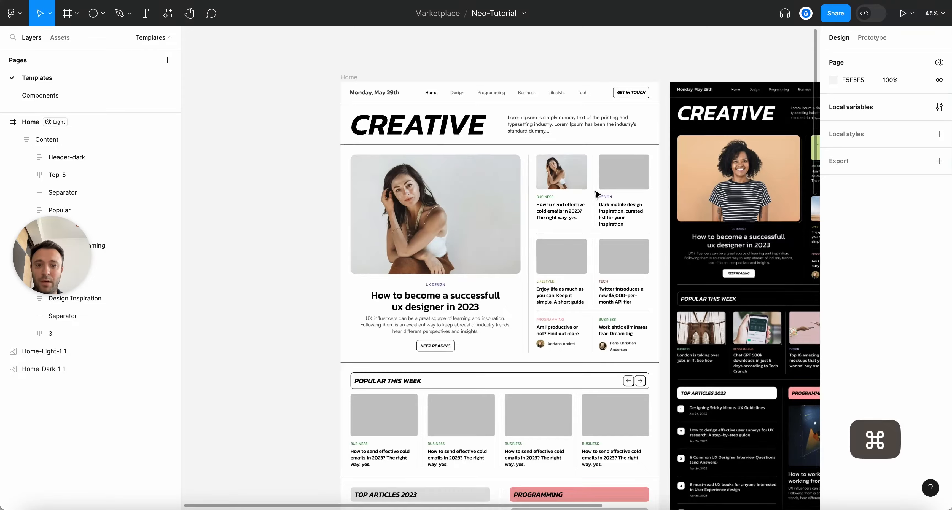
{"action": "scroll", "coordinate": [596, 193], "scroll_direction": "up", "scroll_amount": 2}
{"action": "scroll", "coordinate": [692, 213], "scroll_direction": "down", "scroll_amount": 3}
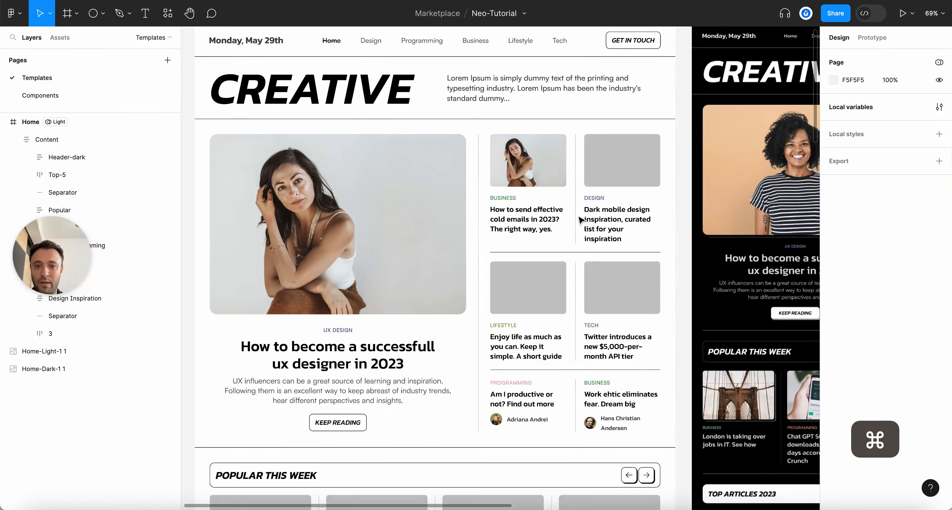
{"action": "scroll", "coordinate": [596, 205], "scroll_direction": "up", "scroll_amount": 2}
{"action": "scroll", "coordinate": [535, 214], "scroll_direction": "down", "scroll_amount": 10}
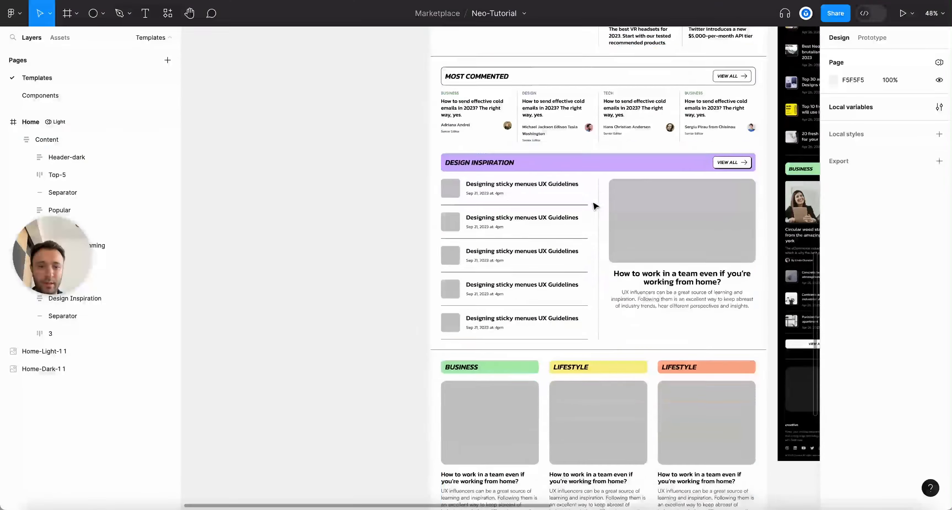
{"action": "scroll", "coordinate": [479, 225], "scroll_direction": "down", "scroll_amount": 3}
{"action": "scroll", "coordinate": [479, 226], "scroll_direction": "up", "scroll_amount": 3}
{"action": "scroll", "coordinate": [478, 224], "scroll_direction": "down", "scroll_amount": 10}
{"action": "scroll", "coordinate": [664, 232], "scroll_direction": "up", "scroll_amount": 10}
{"action": "scroll", "coordinate": [664, 233], "scroll_direction": "up", "scroll_amount": 15}
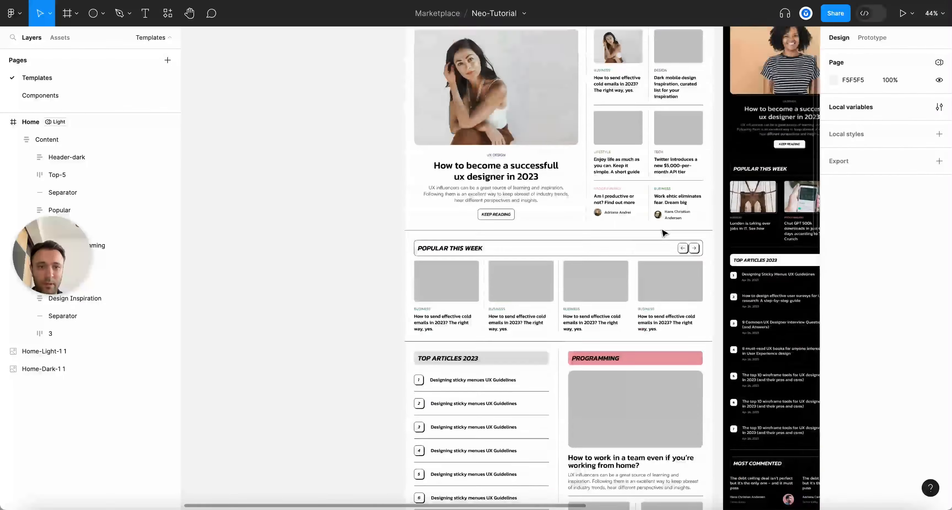
{"action": "scroll", "coordinate": [723, 119], "scroll_direction": "up", "scroll_amount": 3}
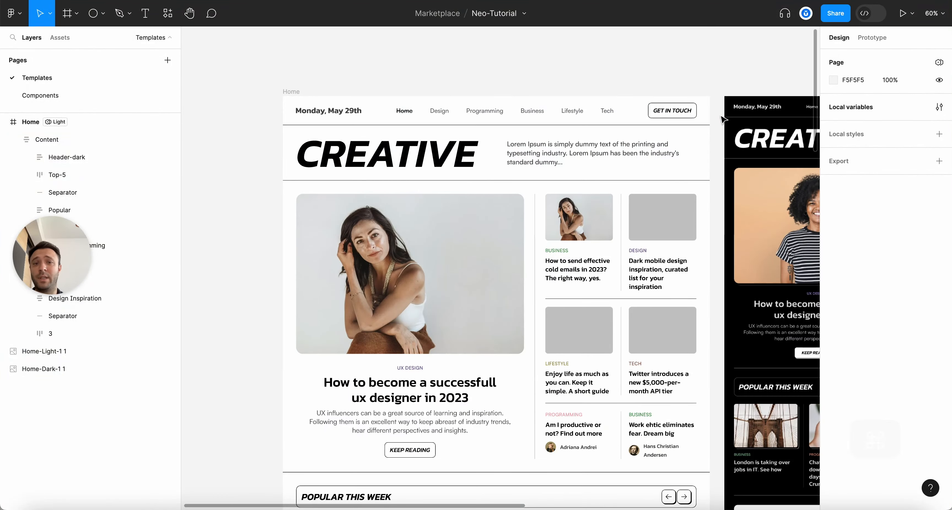
{"action": "left_click", "coordinate": [569, 144]}
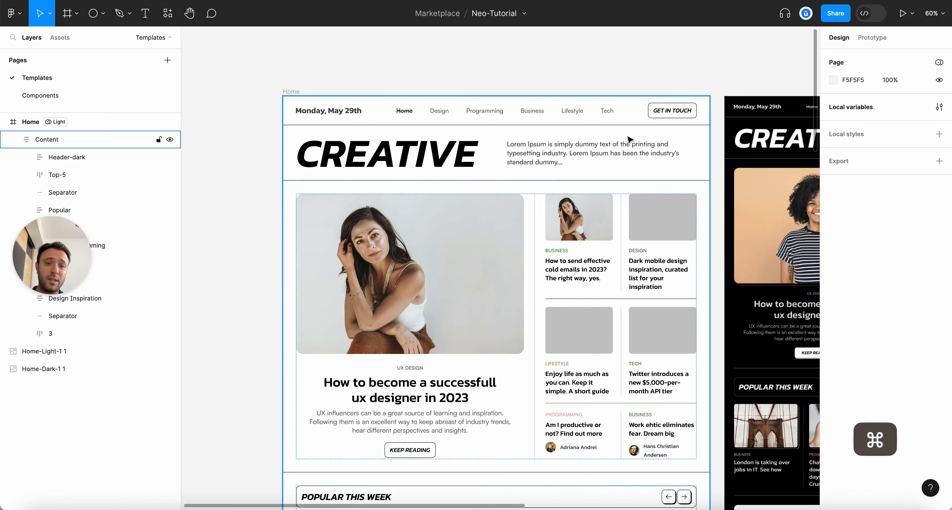
{"action": "scroll", "coordinate": [617, 137], "scroll_direction": "up", "scroll_amount": 2}
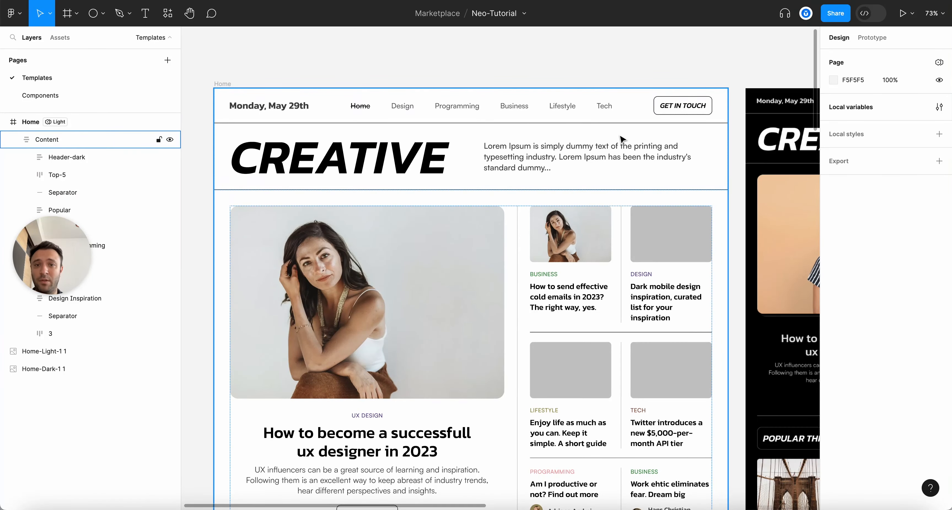
{"action": "left_click", "coordinate": [609, 34]}
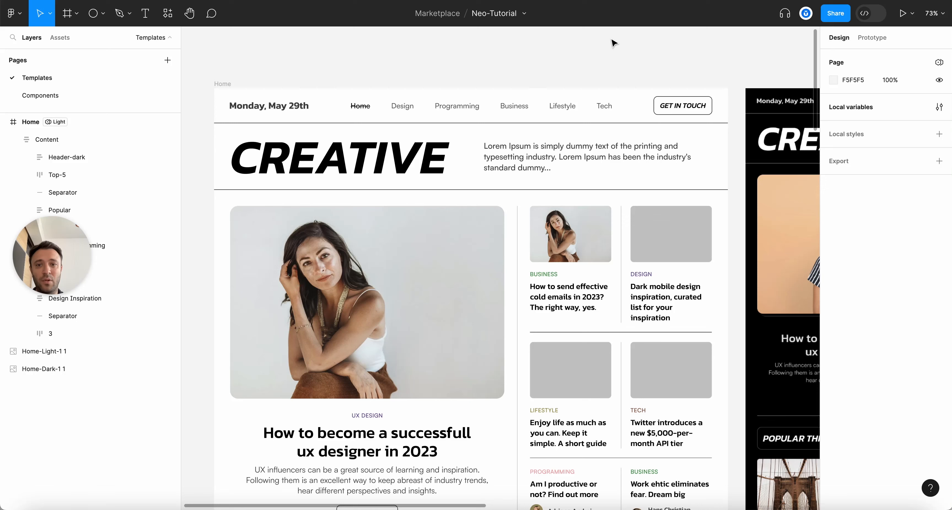